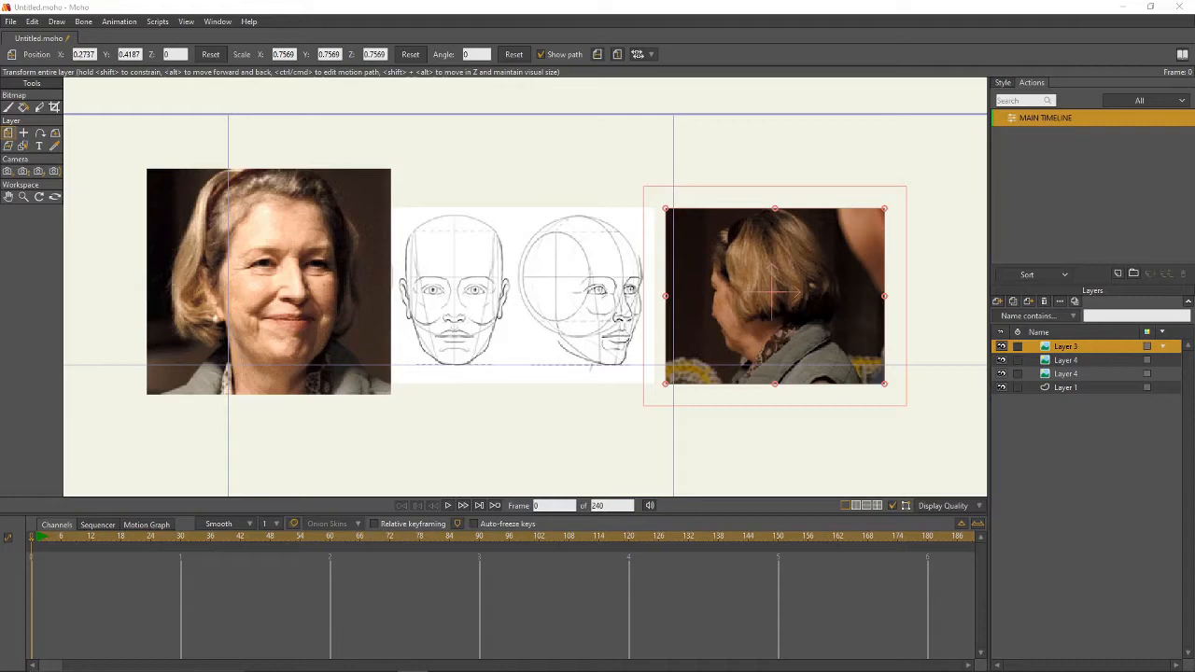
- Add a new vector layer named Eyelid beside the reference sketches
scroll(517, 319, "up", 3)
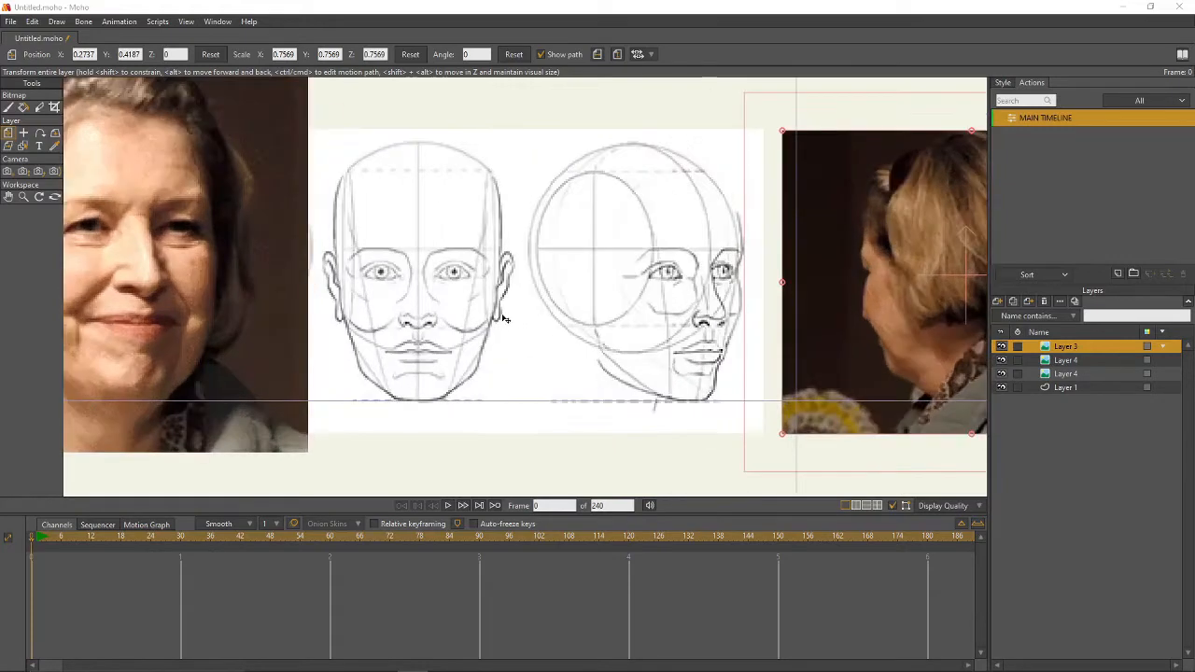
left_click_drag(591, 328, 662, 341)
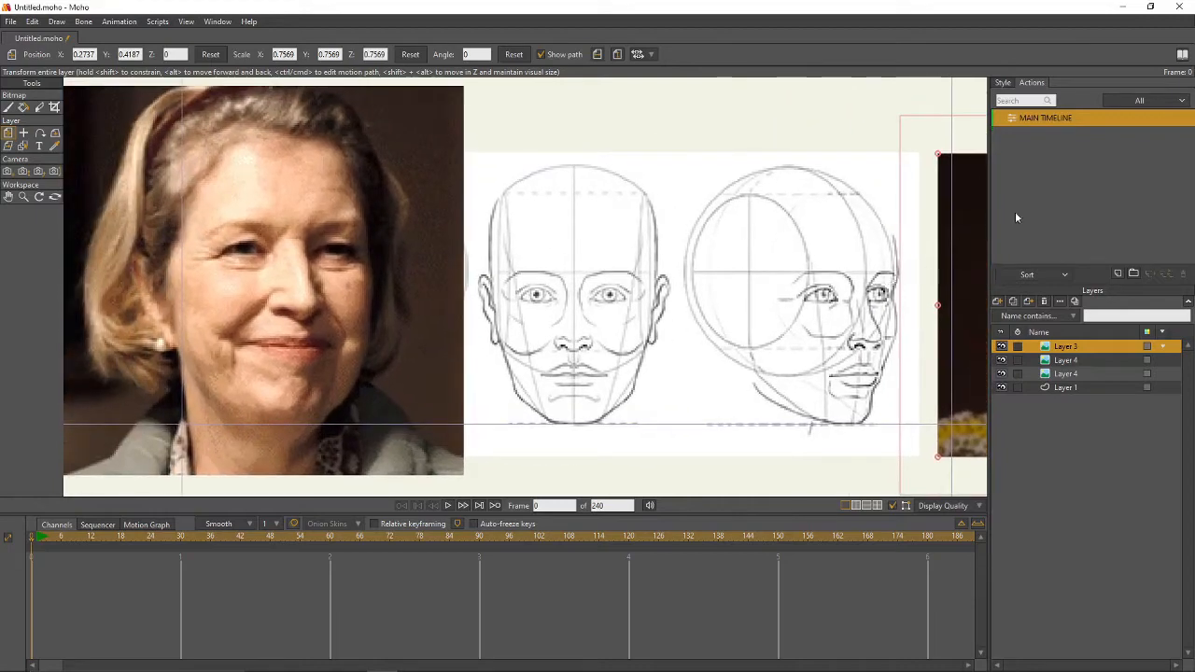
left_click(997, 302)
left_click(1056, 342)
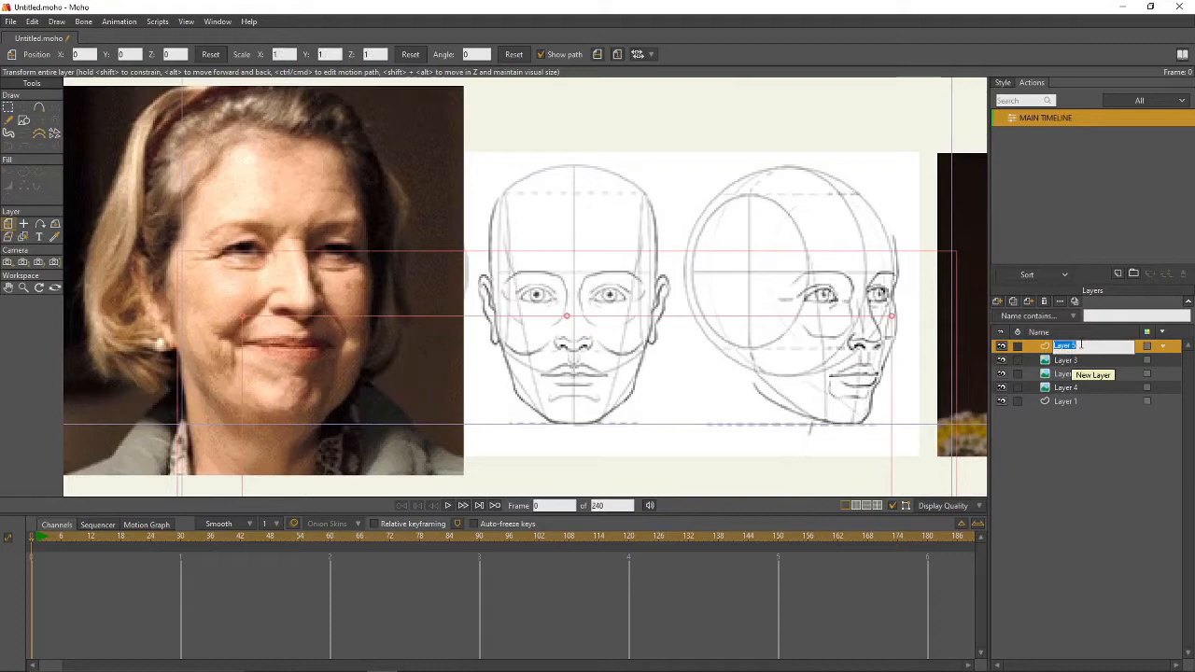
type("Eyelid")
key("Return")
- Give the Eyelid layer a light grey fill and a 1.5 line width
left_click(1004, 83)
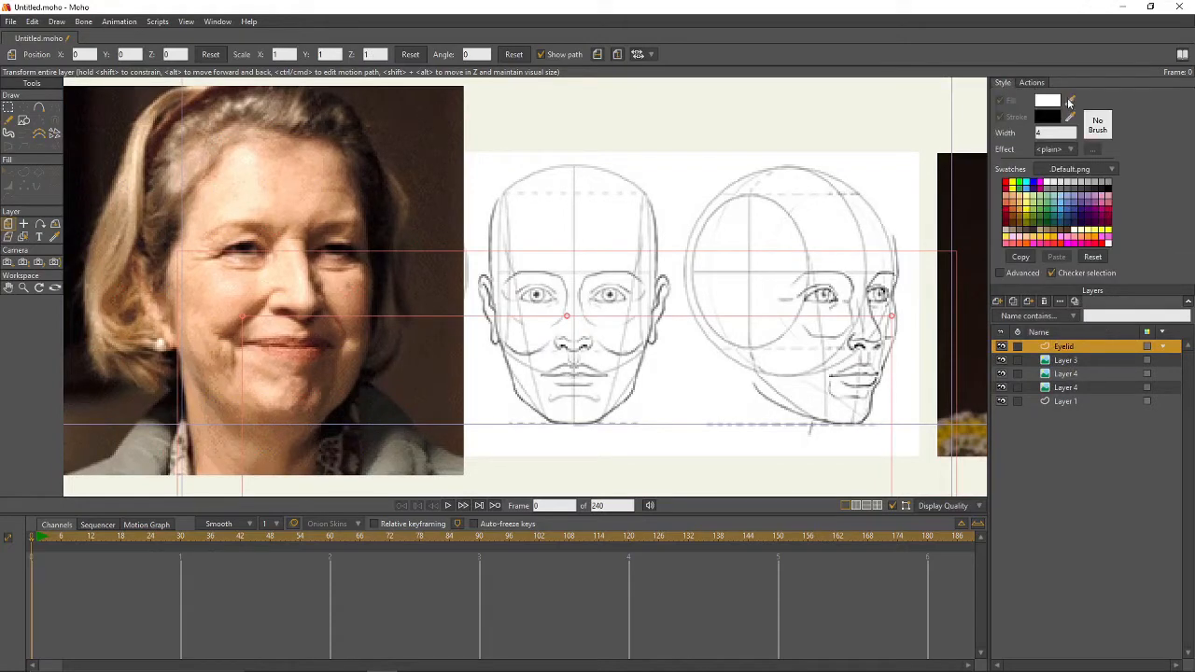
left_click(1057, 182)
left_click_drag(1051, 134, 989, 127)
type("1.5")
key("Return")
left_click(39, 108)
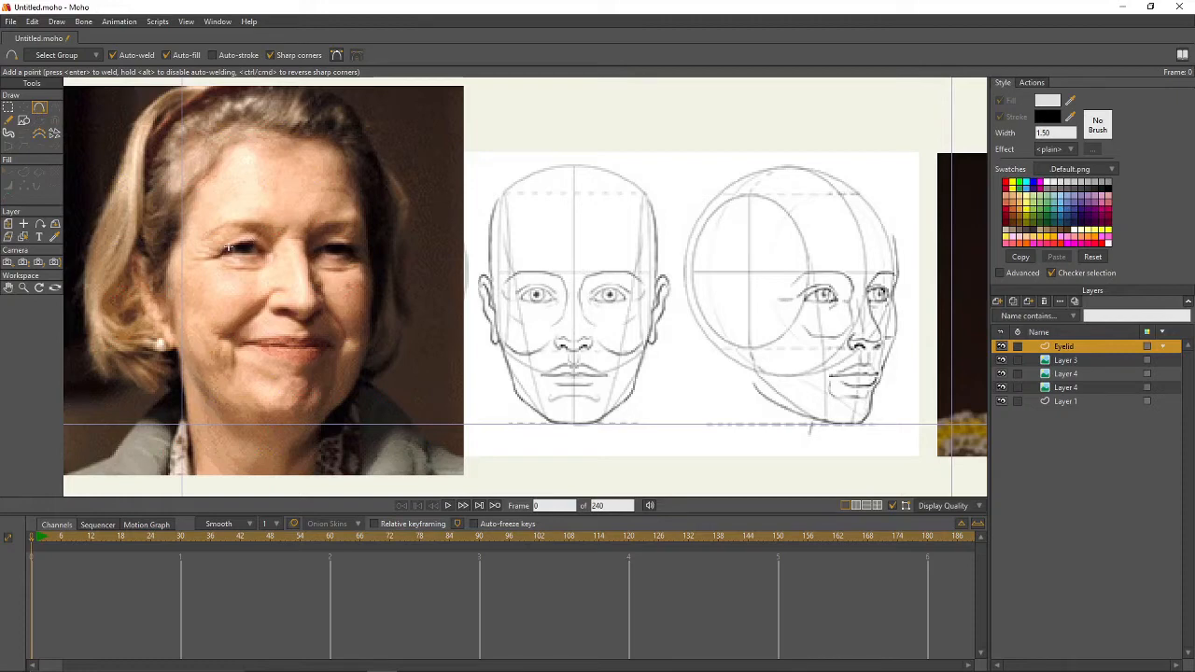
- Trace the upper and lower eyelid curve over the right eye with Auto-fill off
scroll(586, 297, "up", 2)
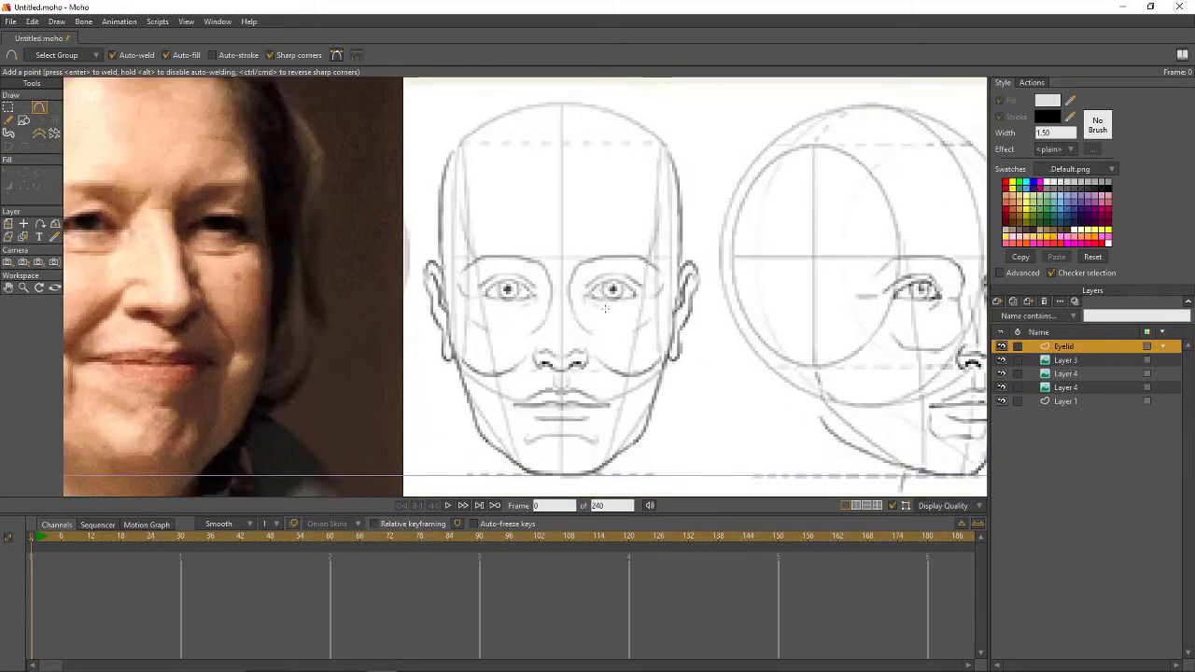
mouse_move(586, 297)
left_mouse_down()
mouse_move(605, 278)
mouse_move(646, 295)
left_mouse_up()
left_click(167, 55)
left_click_drag(646, 295, 586, 296)
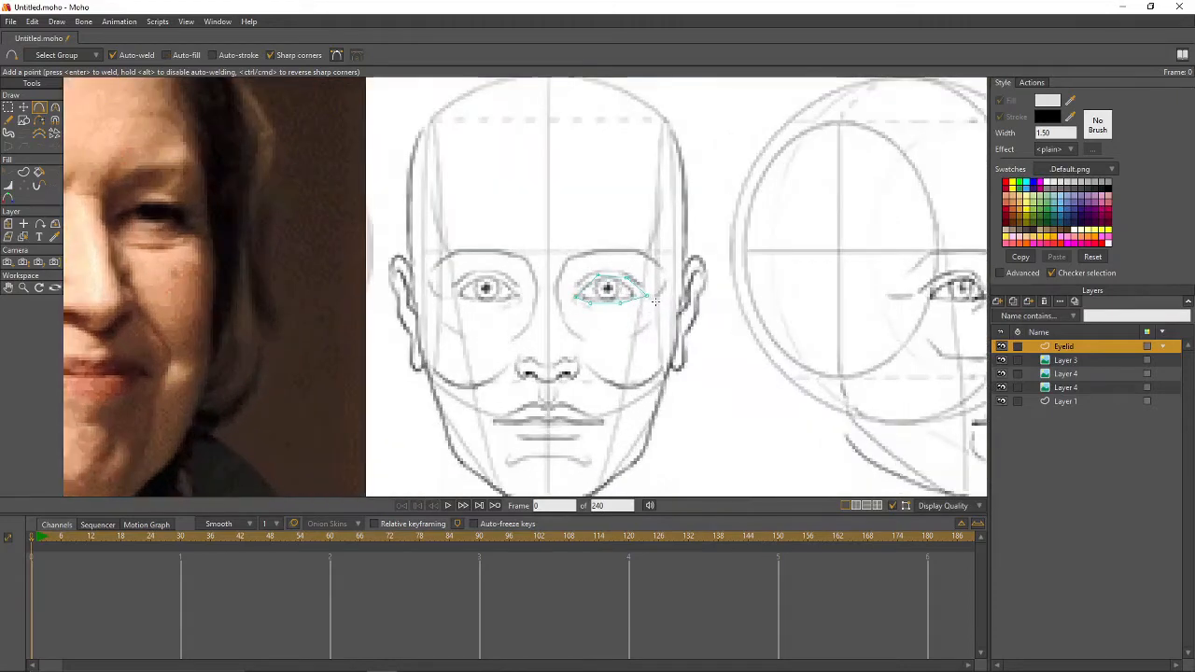
- Select all eyelid points and turn them into a grey filled shape
scroll(654, 301, "up", 3)
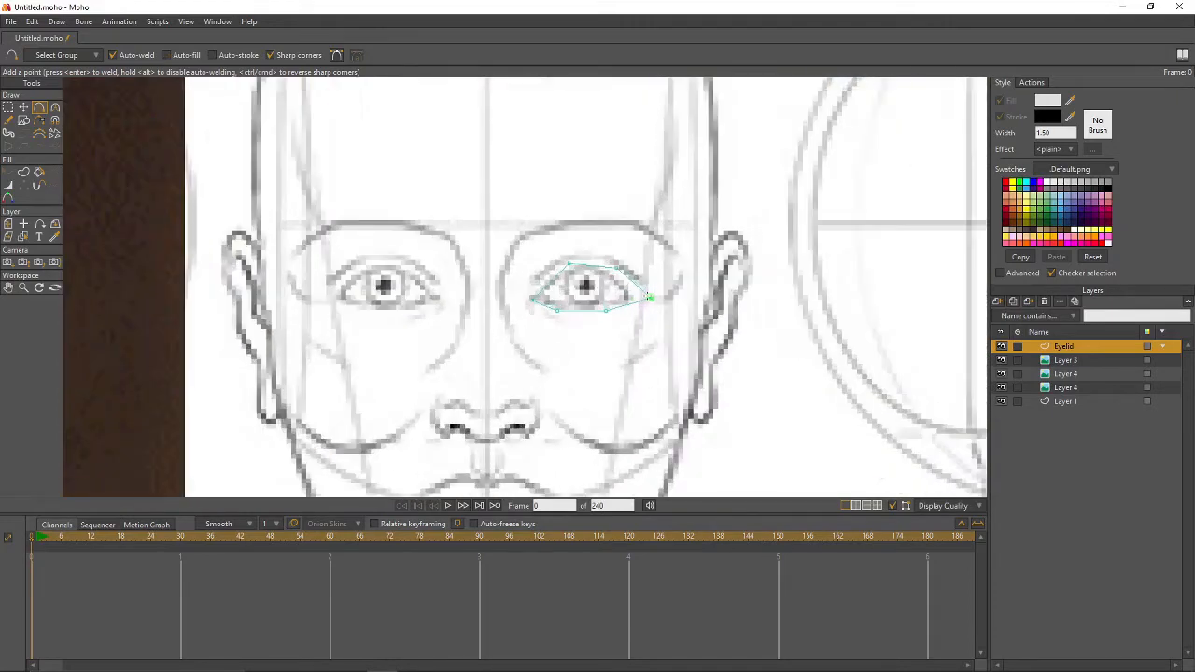
scroll(659, 303, "down", 4)
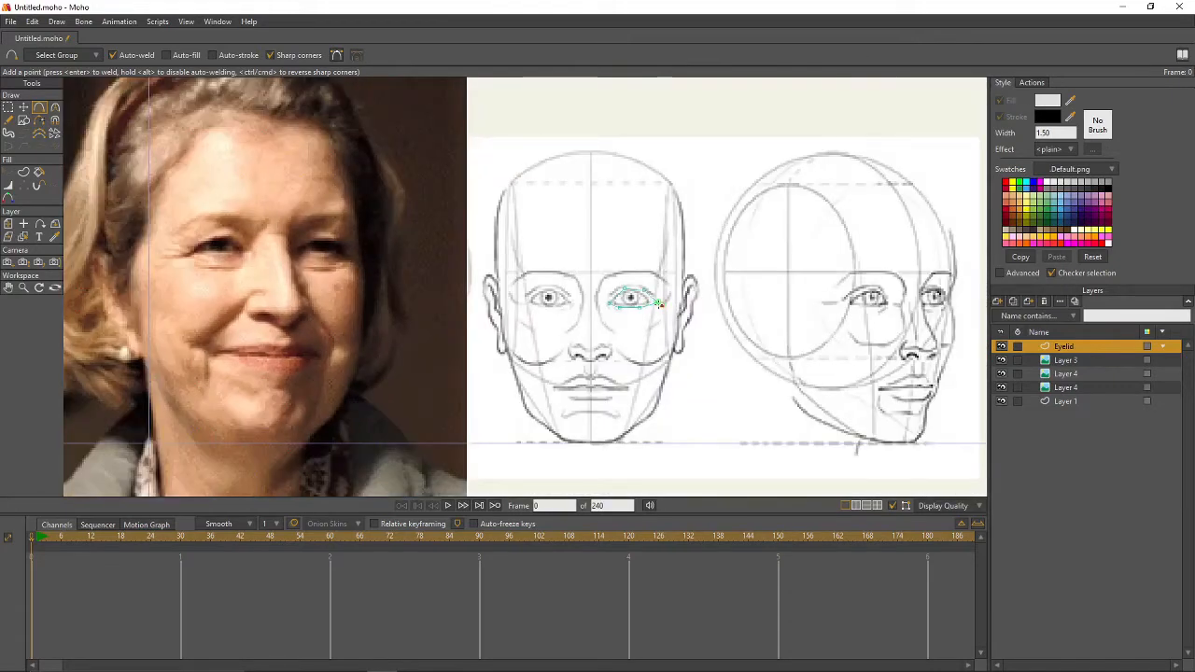
scroll(659, 303, "up", 3)
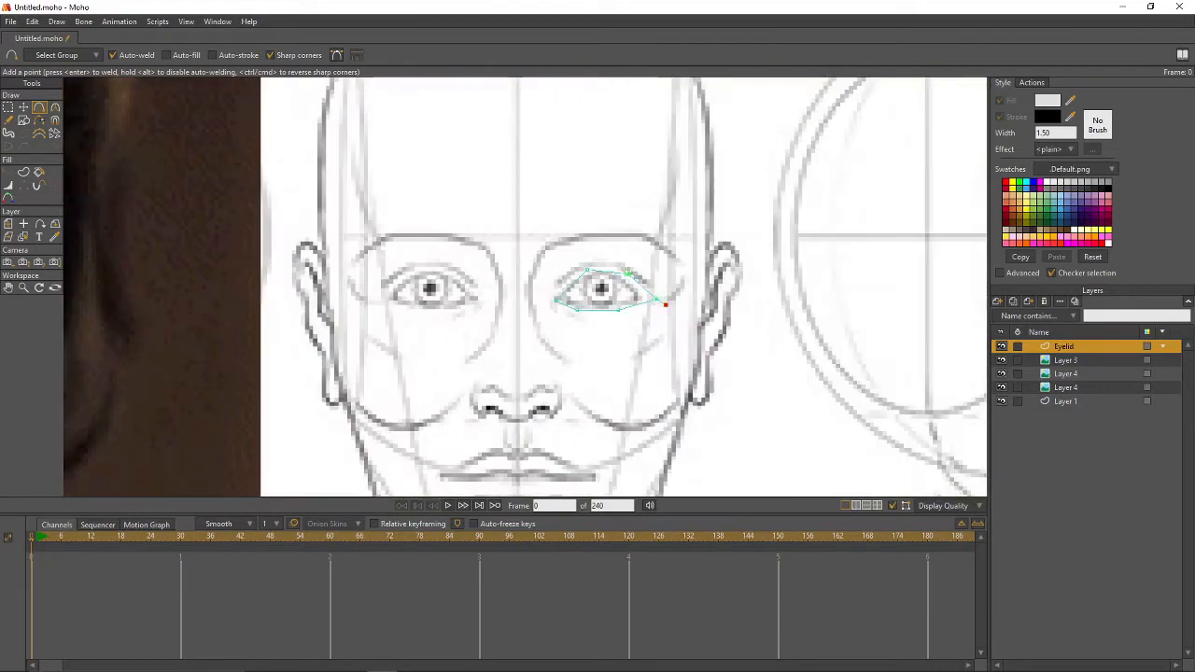
key("ctrl+a")
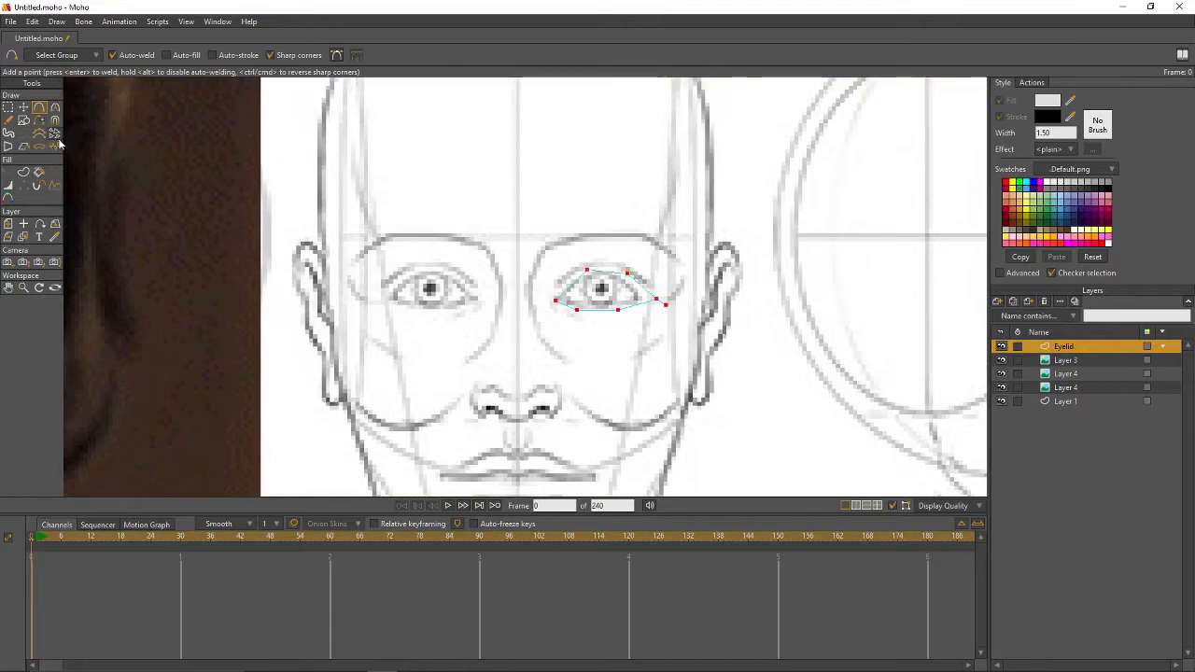
left_click(24, 173)
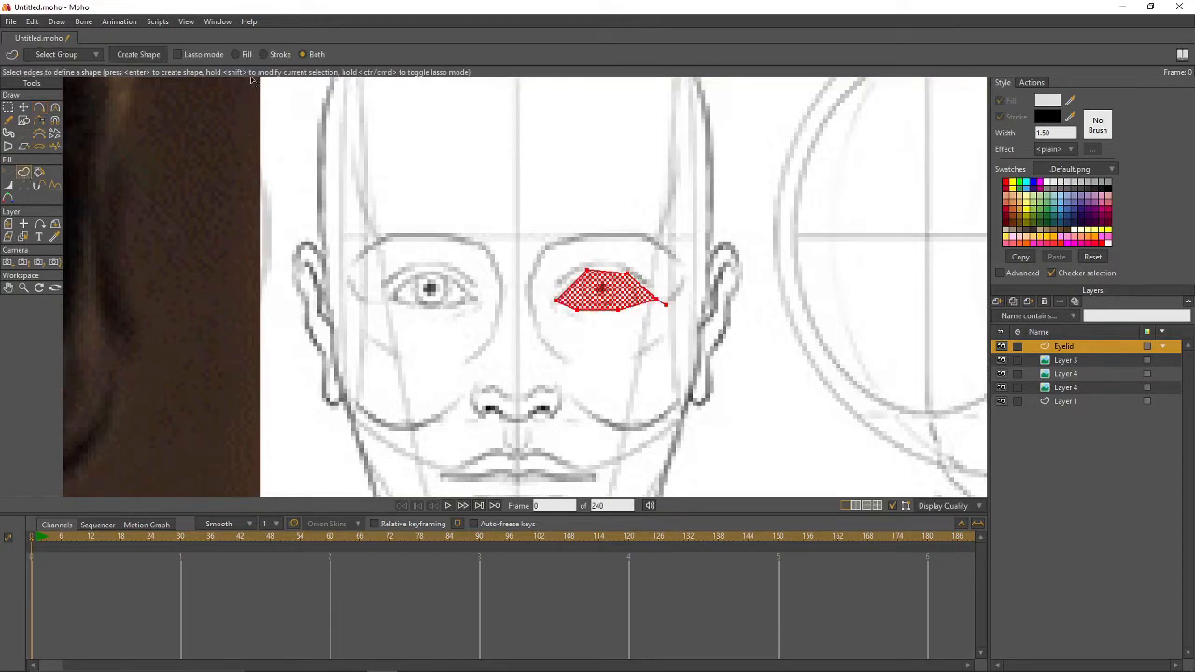
key("Return")
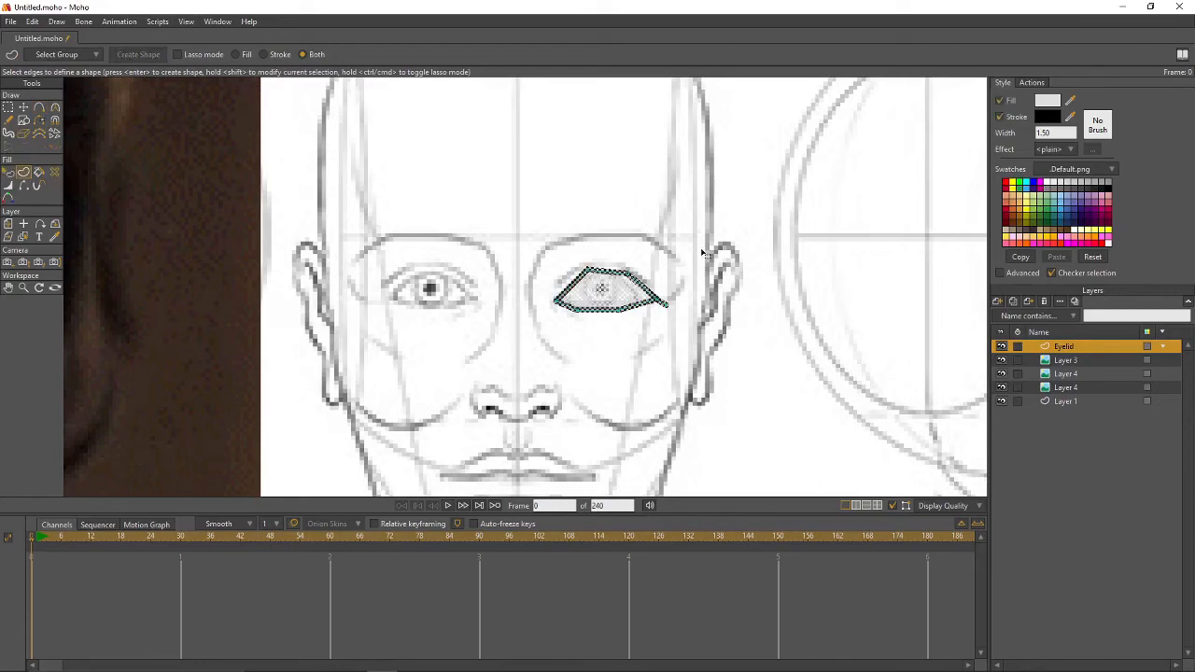
key("g")
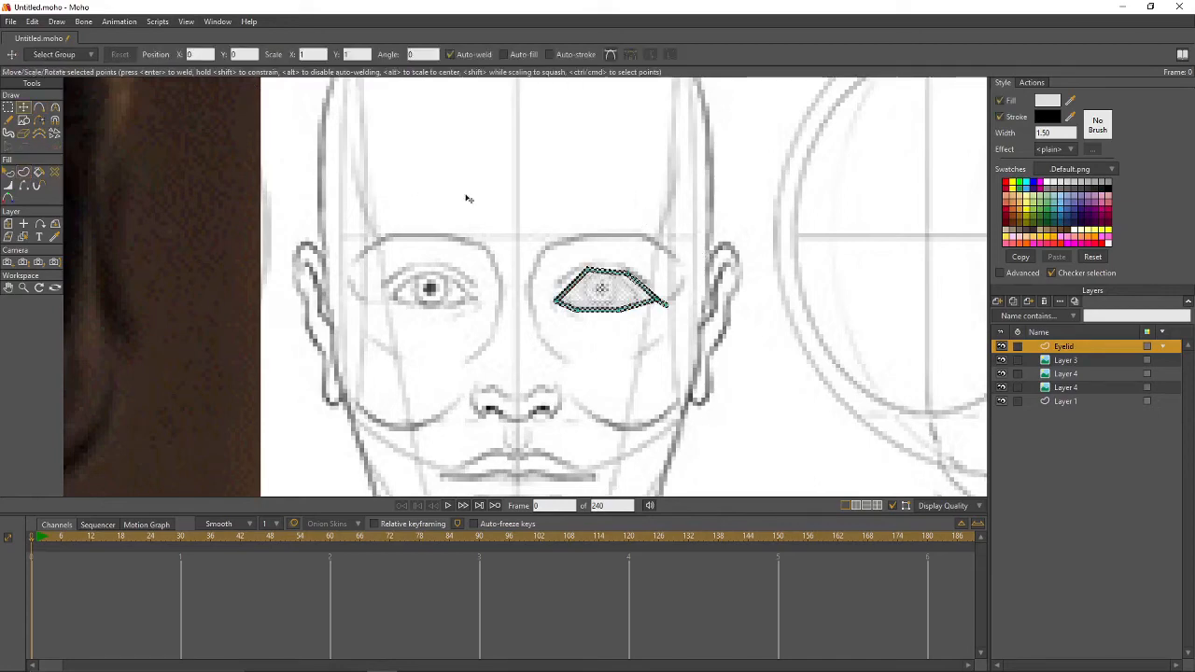
left_click(728, 252)
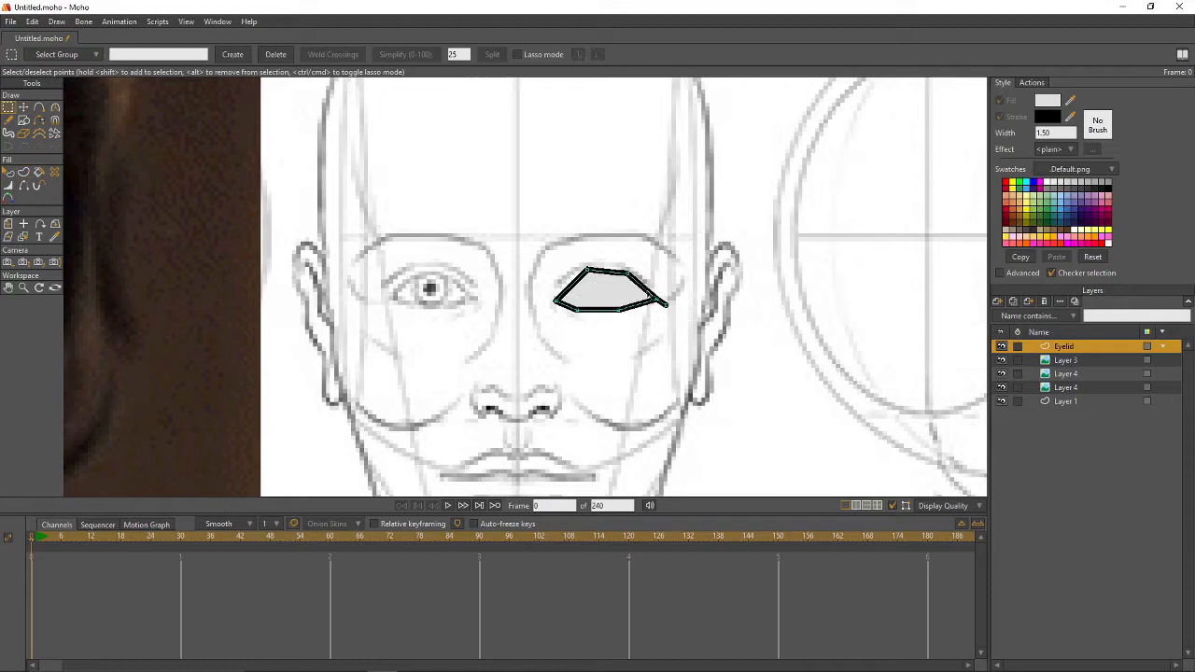
- Round the eyelid's corners and edges into an almond curve, thinning the right corner
key("c")
left_click_drag(588, 270, 640, 278)
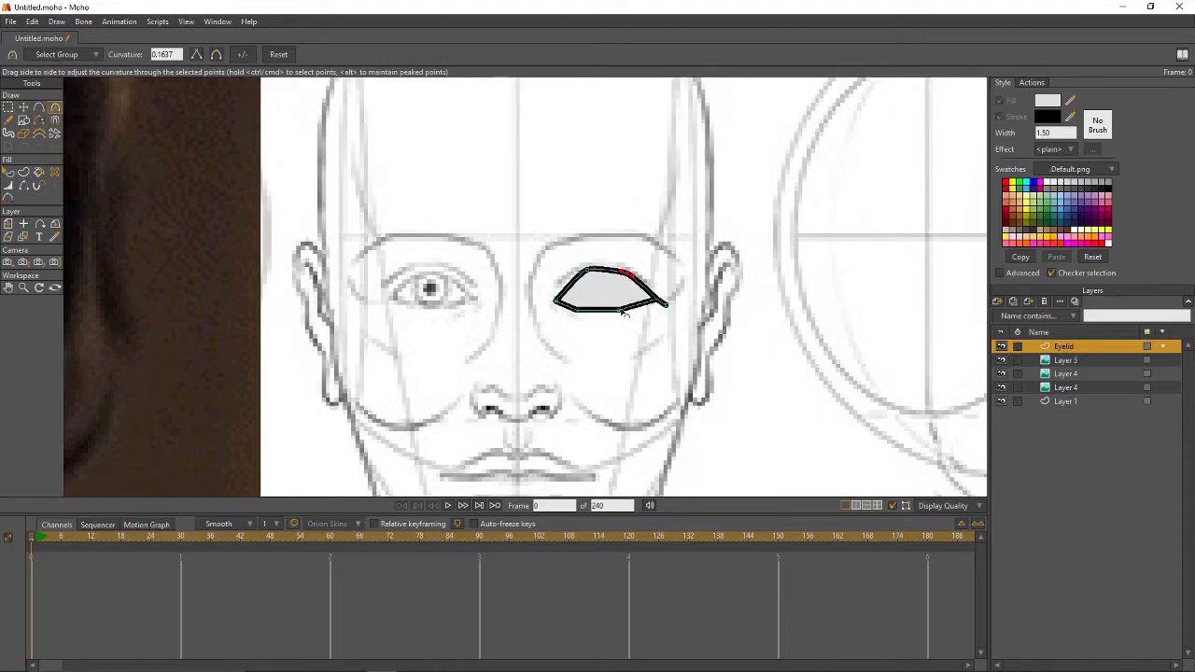
left_click_drag(619, 310, 789, 324)
mouse_move(577, 310)
left_mouse_down()
mouse_move(592, 314)
mouse_move(566, 314)
left_mouse_up()
left_click(10, 185)
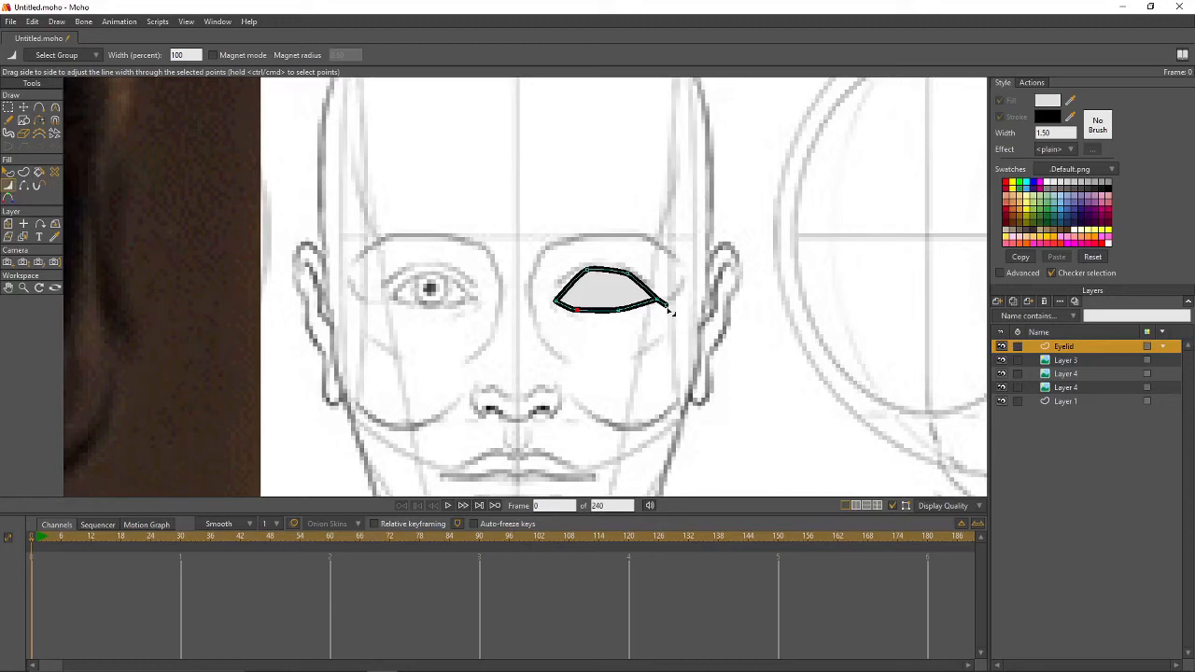
left_click_drag(669, 312, 658, 309)
key("c")
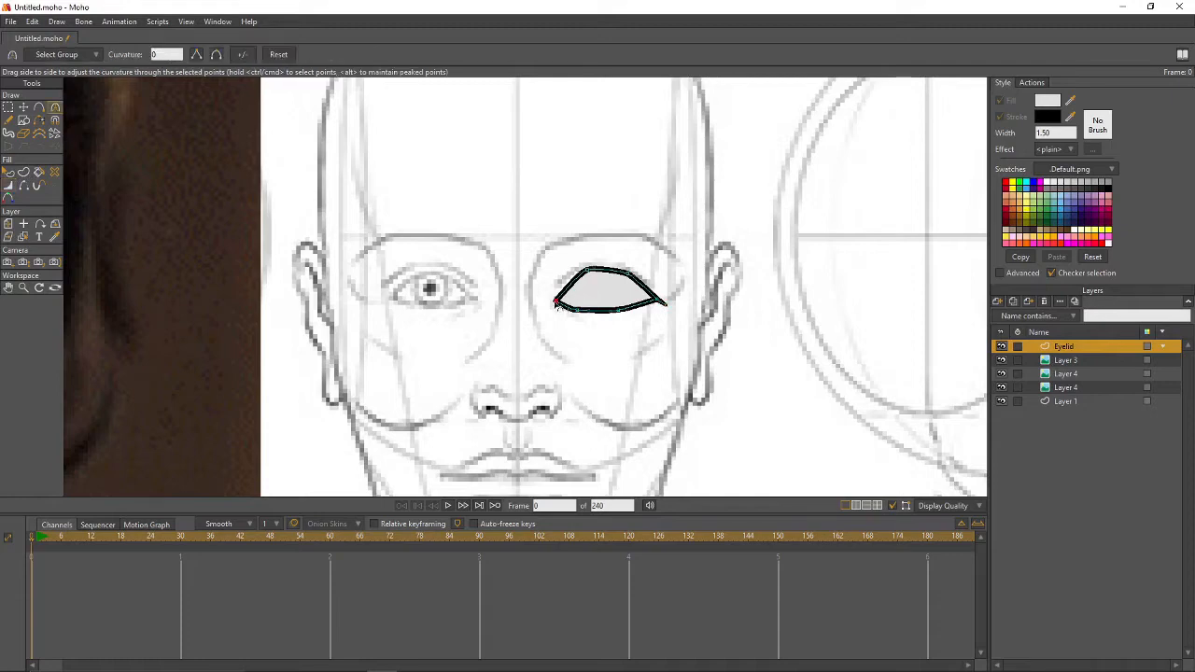
left_click_drag(581, 308, 564, 280)
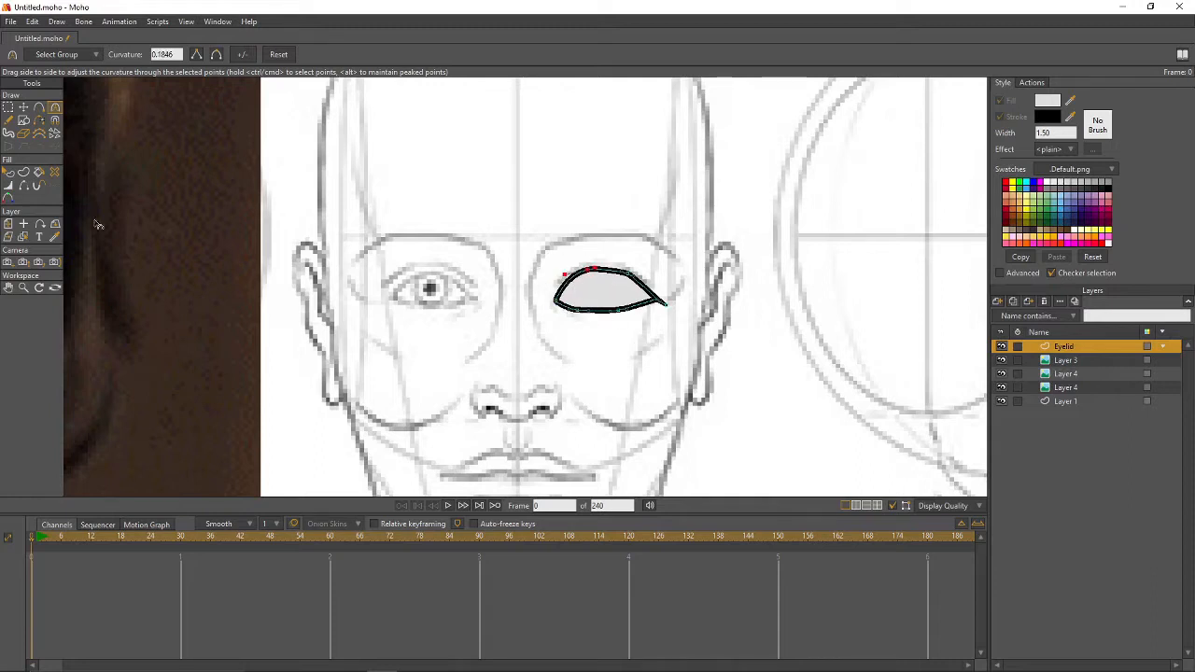
- Hide the eyelid's lower-left outline edge and thin the stroke there
left_click(23, 185)
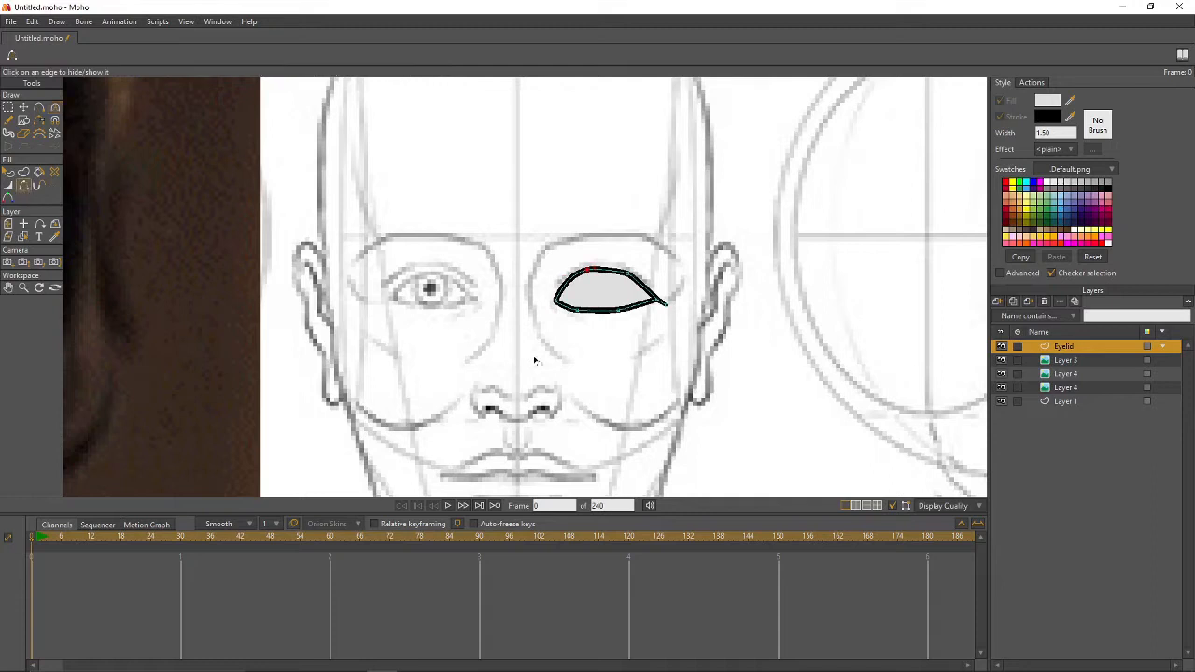
left_click(563, 307)
key("w")
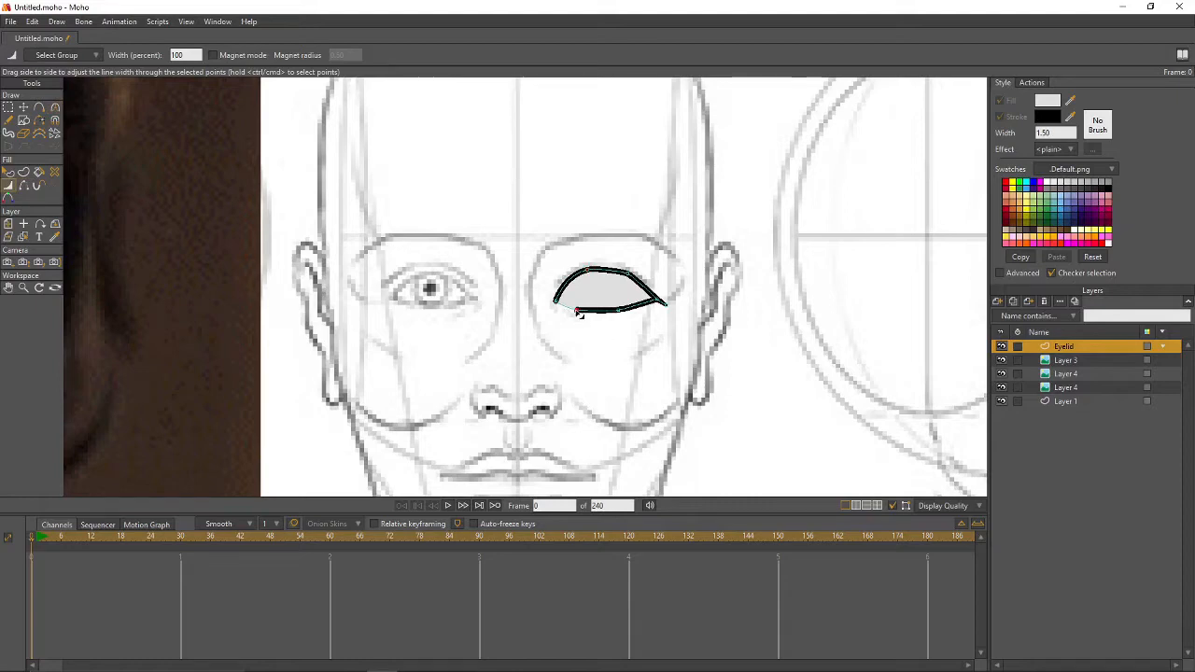
left_click_drag(578, 314, 540, 303)
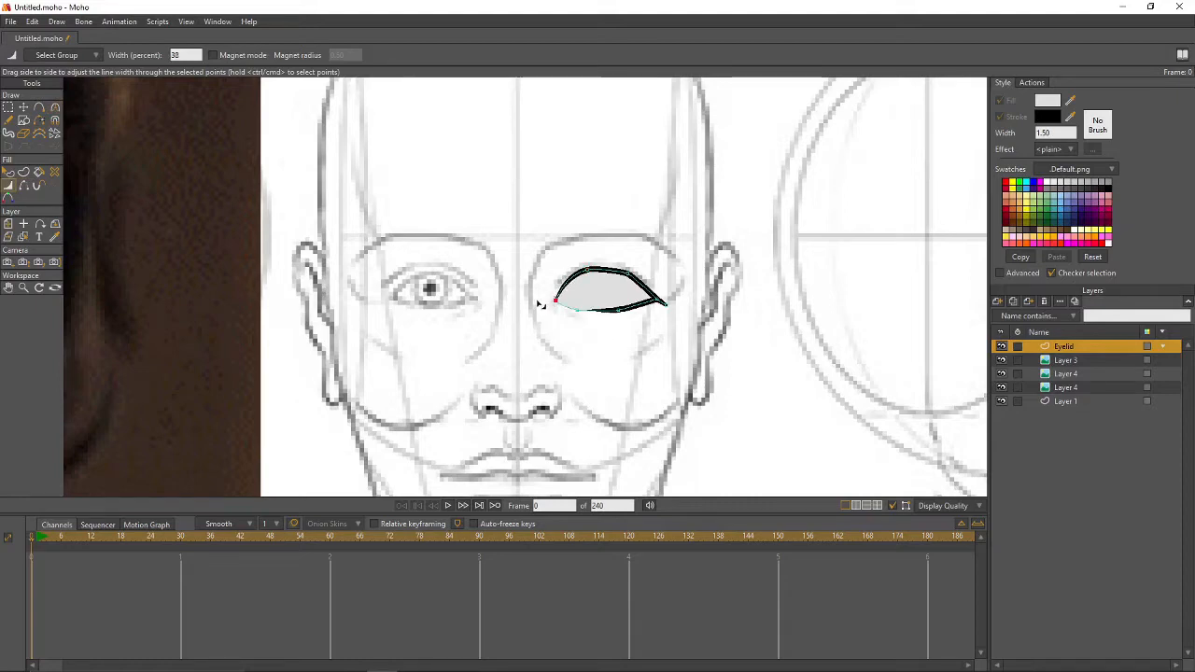
- Set the top and bottom-middle point widths to 50 percent and another point to 75 percent
left_click(589, 272)
double_click(185, 54)
type("50")
key("Return")
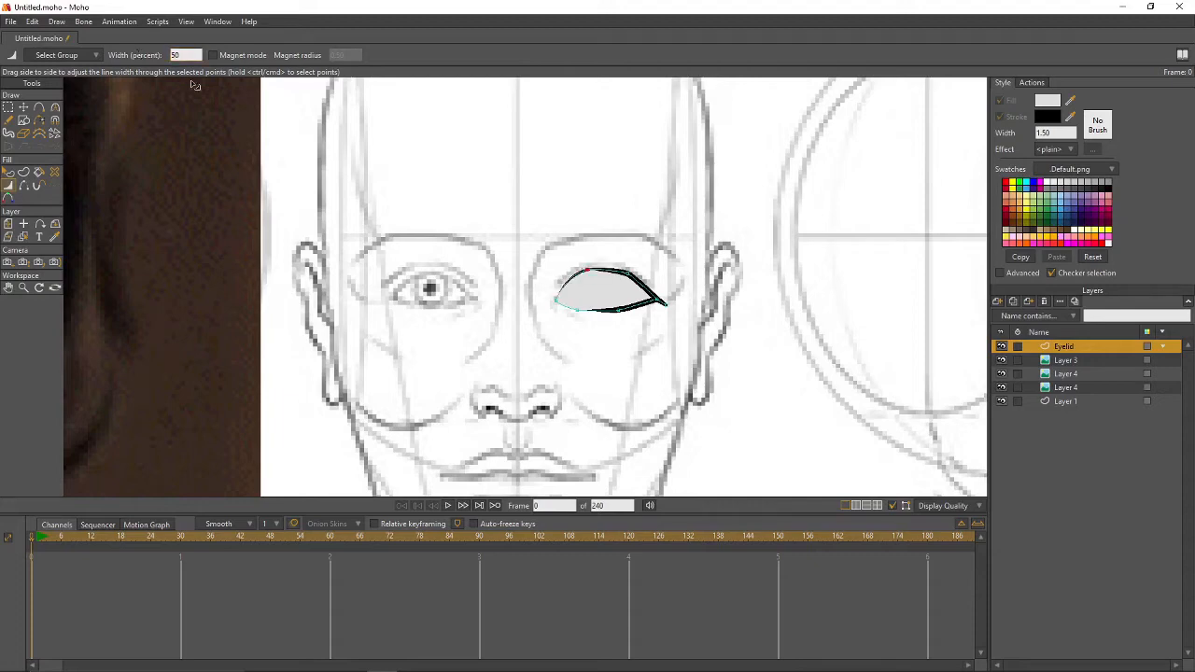
left_click(618, 310)
double_click(186, 54)
type("50")
key("Return")
double_click(185, 55)
type("75")
key("Return")
key("g")
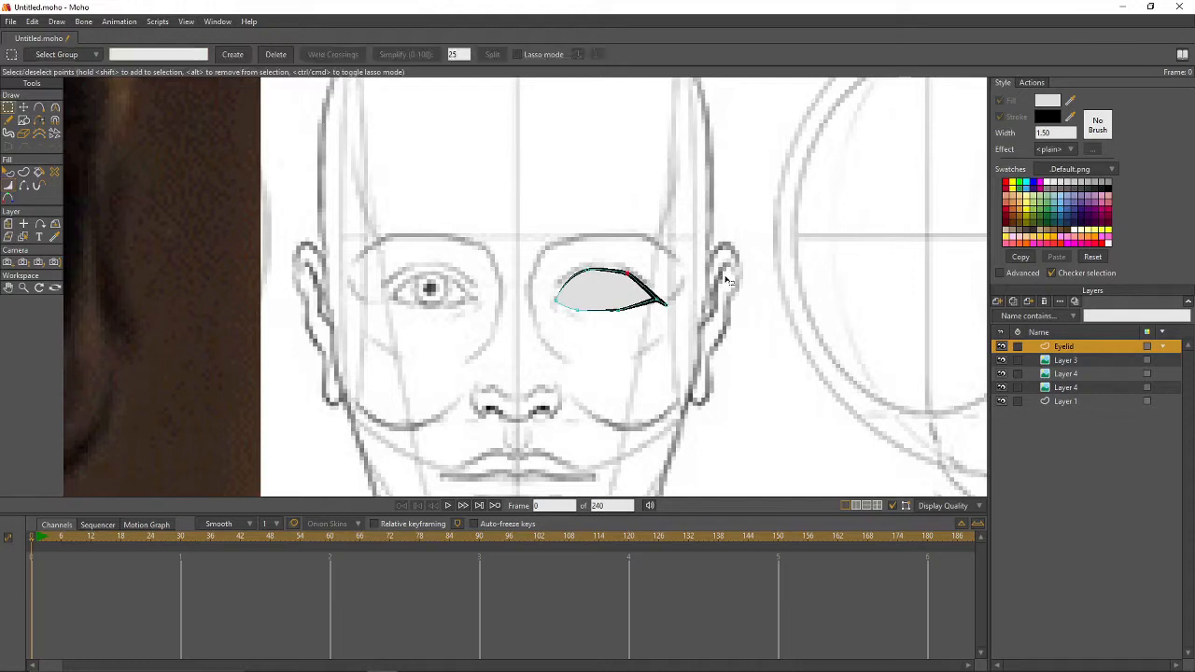
- Put the Eyelid layer into a new group named Left Eye
left_click(998, 302)
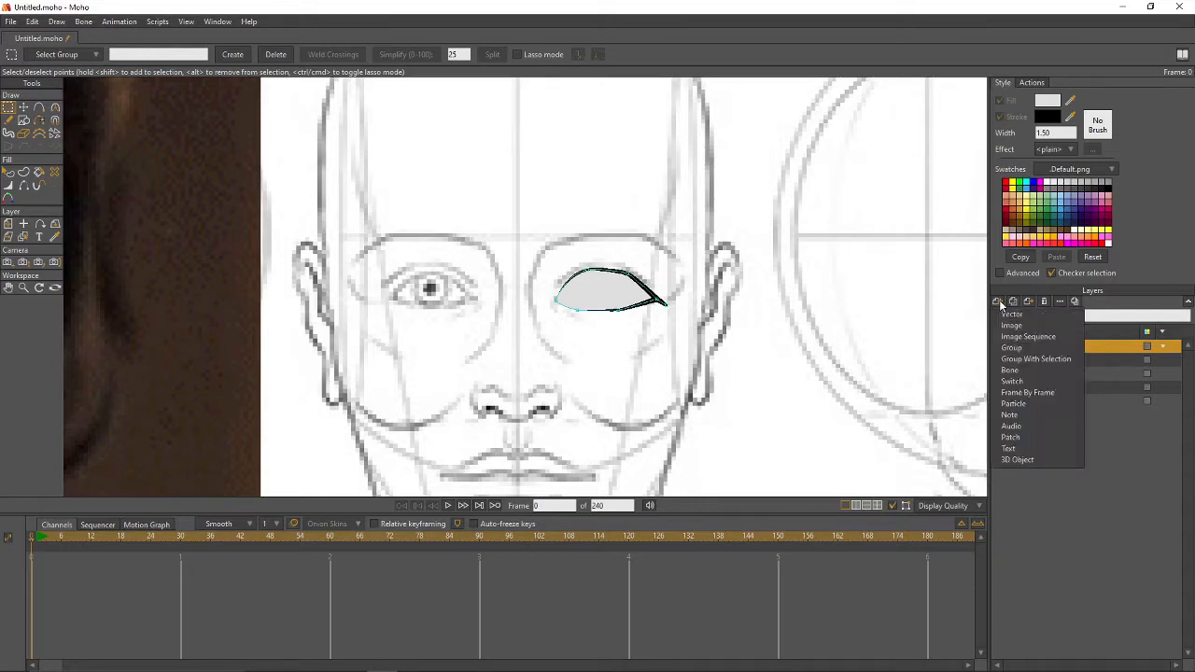
left_click(1030, 358)
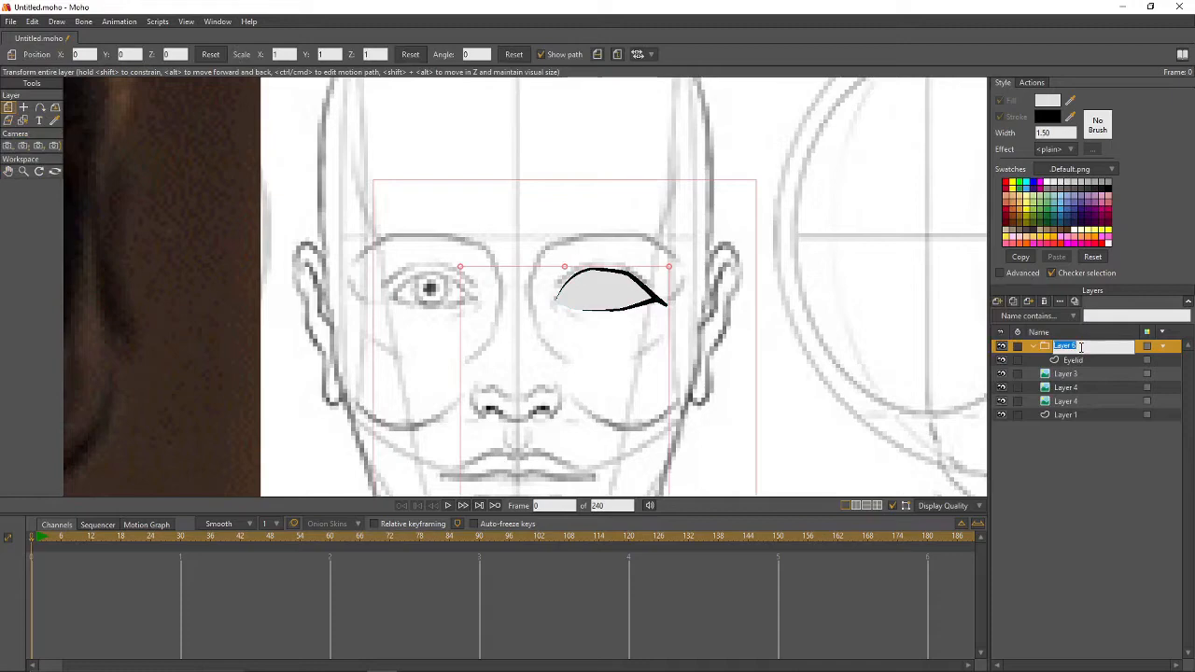
type("Eeft Eye")
key("Return")
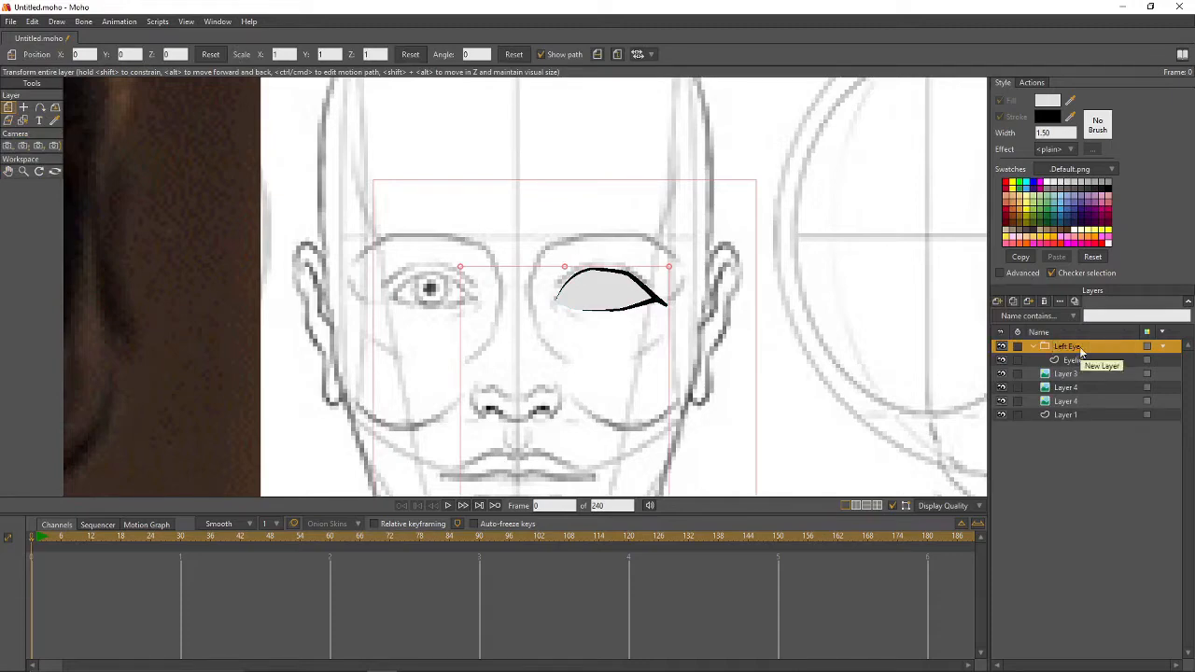
- Mask the Left Eye group to hide everything outside, excluding the eyelid strokes from the mask
double_click(1079, 348)
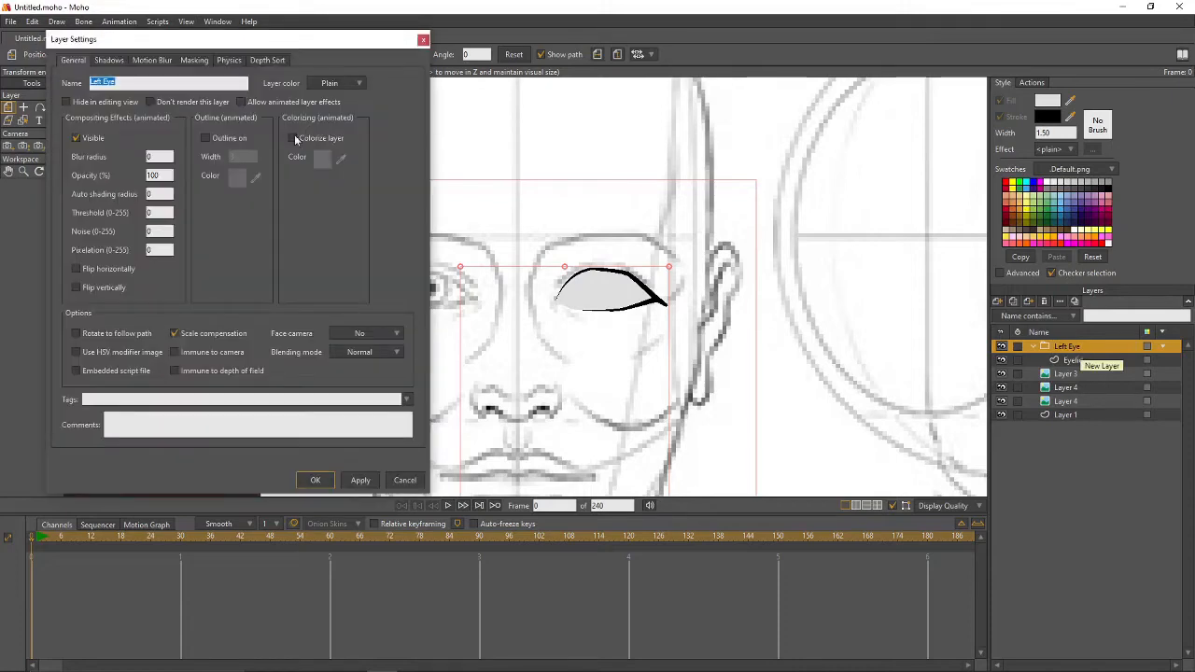
left_click(190, 62)
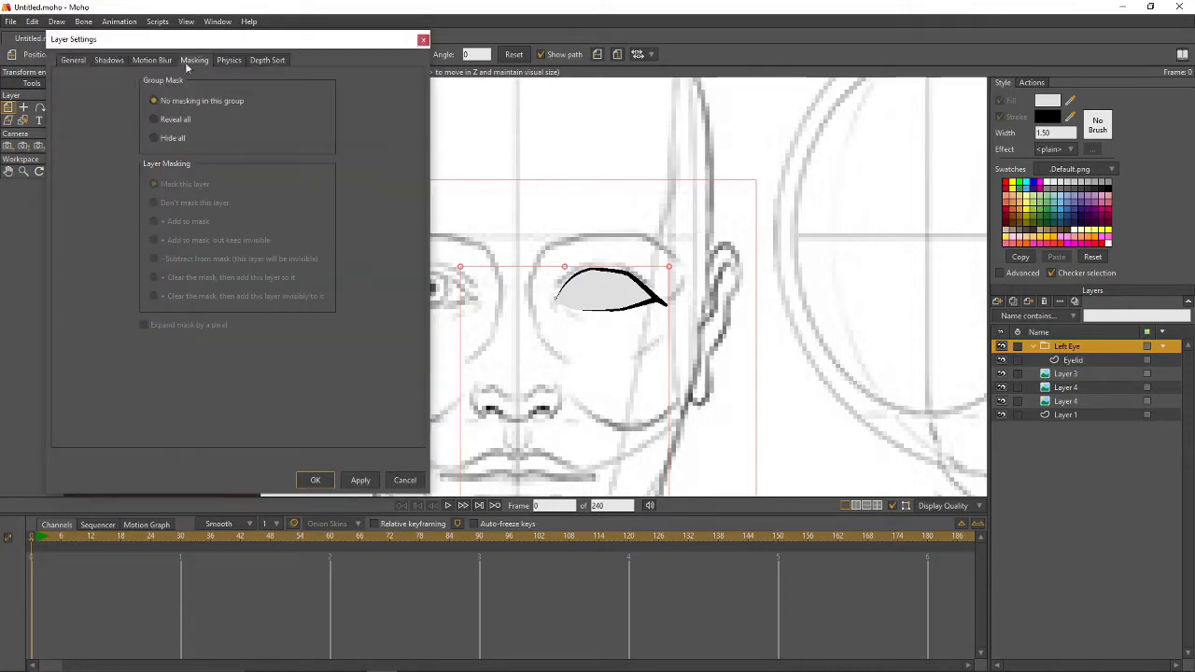
left_click(154, 138)
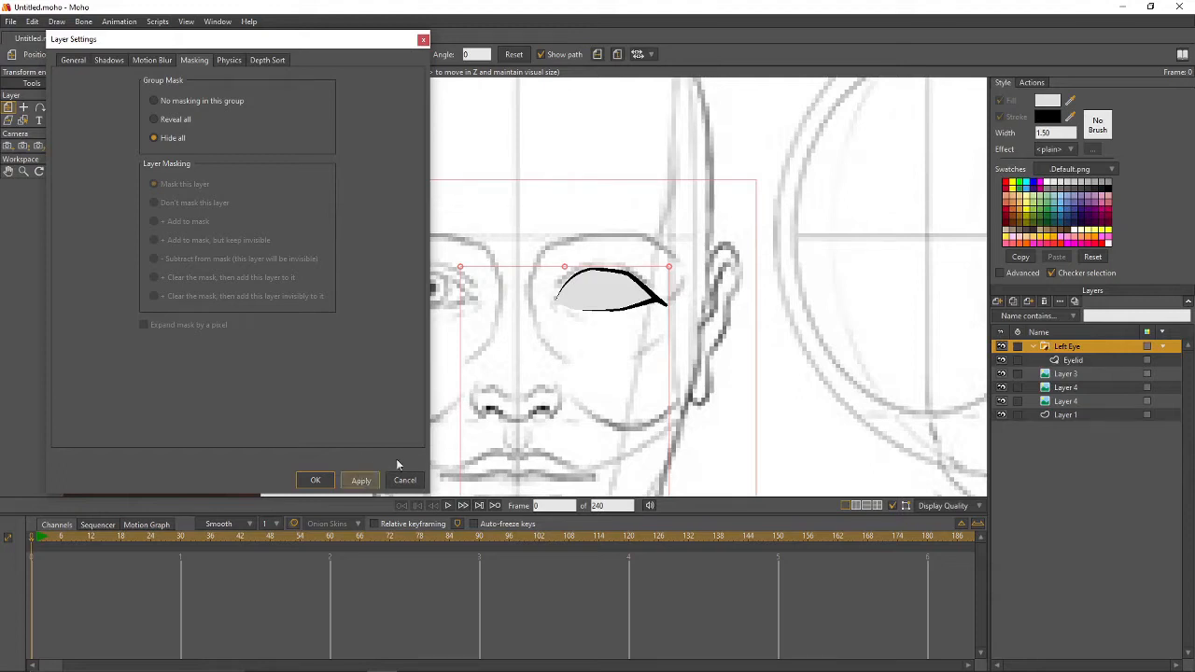
left_click(1071, 362)
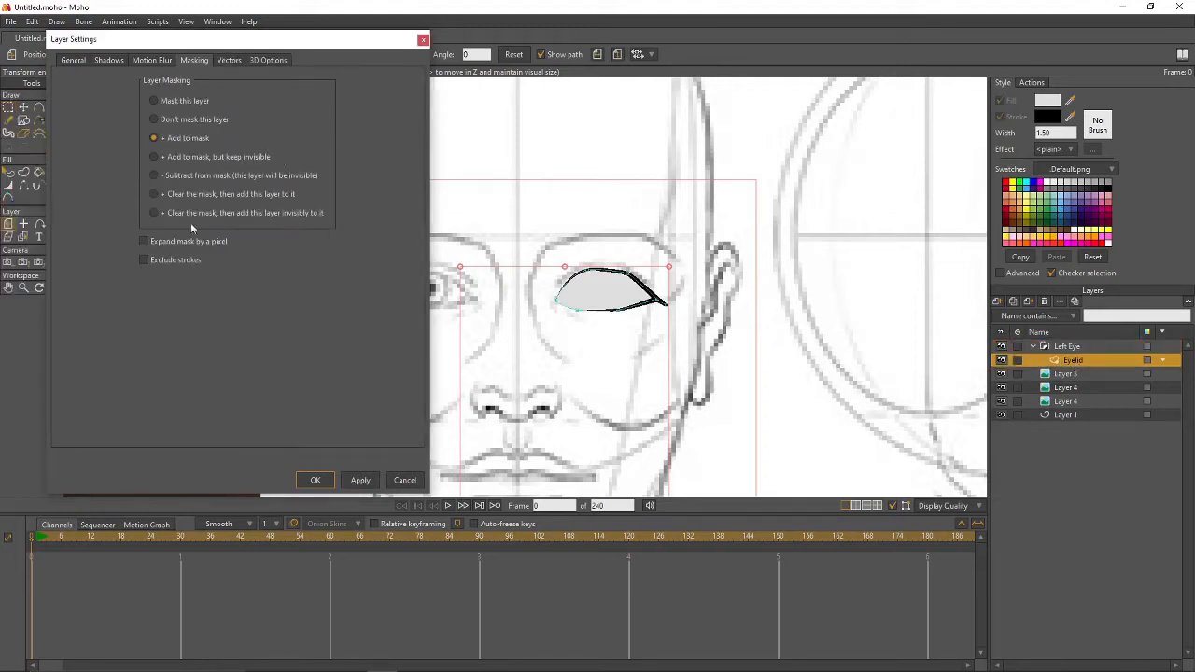
left_click(145, 260)
left_click(314, 480)
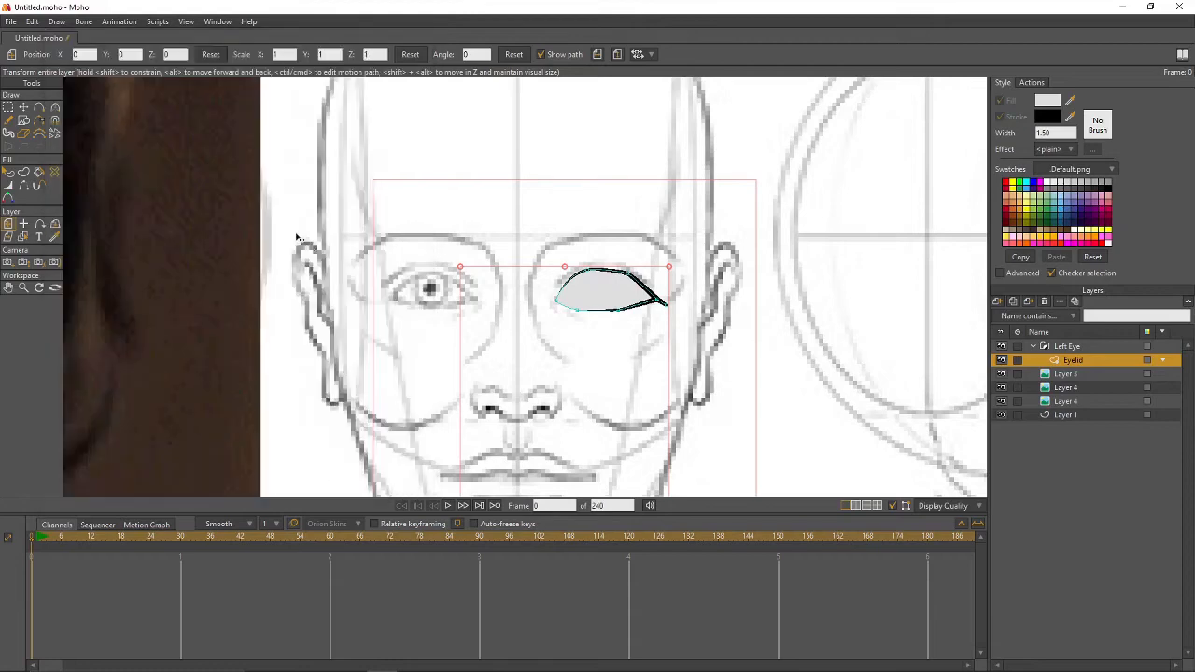
- Add a new empty vector layer above Eyelid in the Left Eye group
scroll(294, 237, "down", 3)
scroll(295, 241, "up", 4)
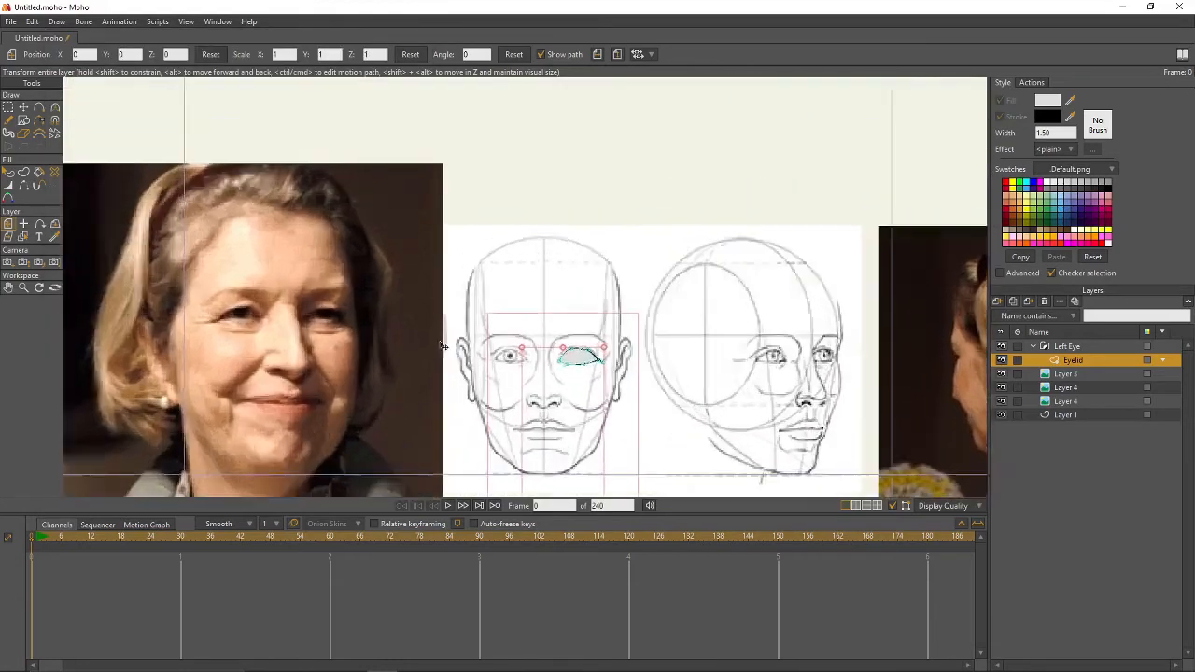
scroll(390, 336, "down", 3)
scroll(524, 378, "up", 4)
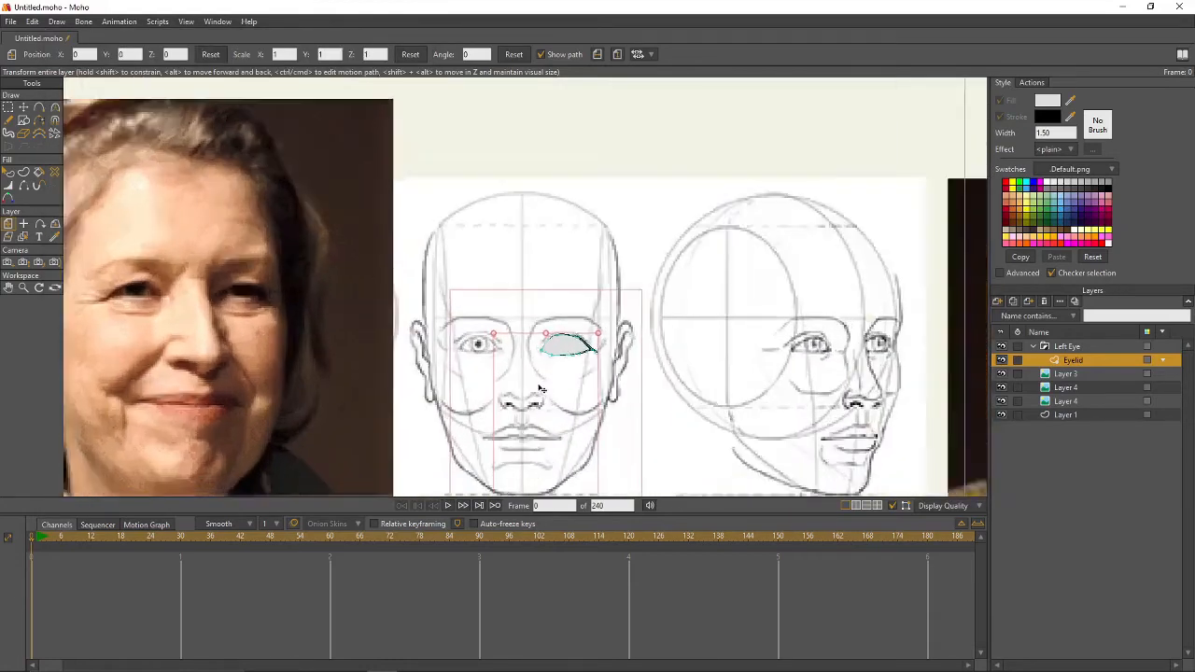
left_click_drag(524, 371, 487, 287)
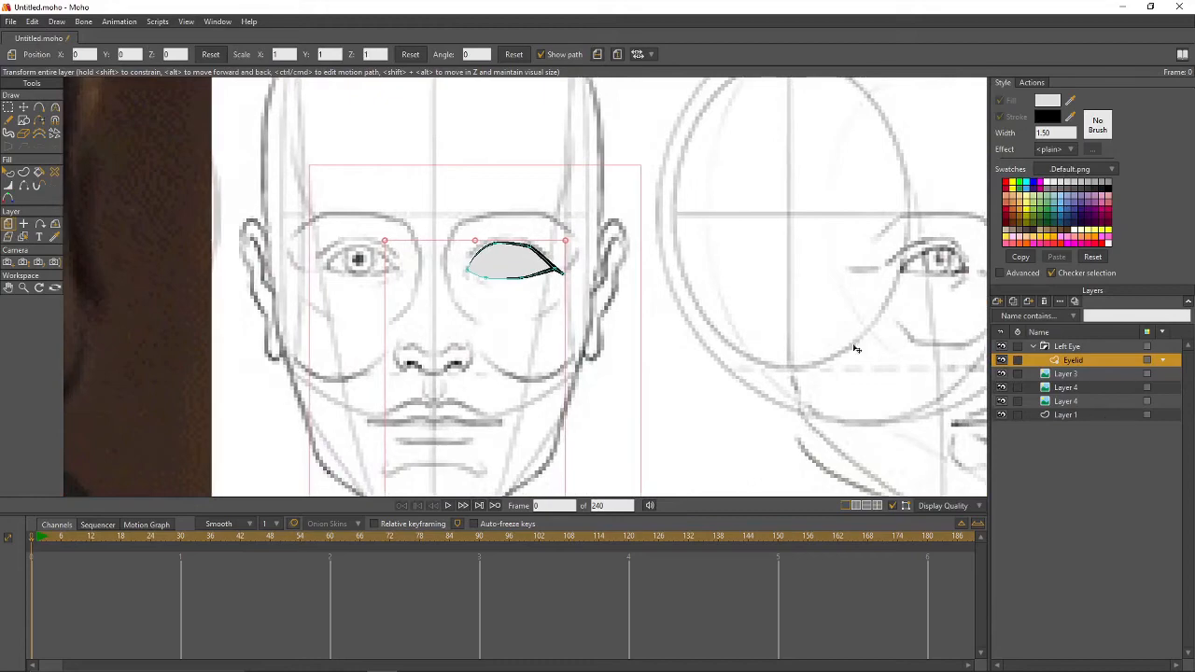
key("0")
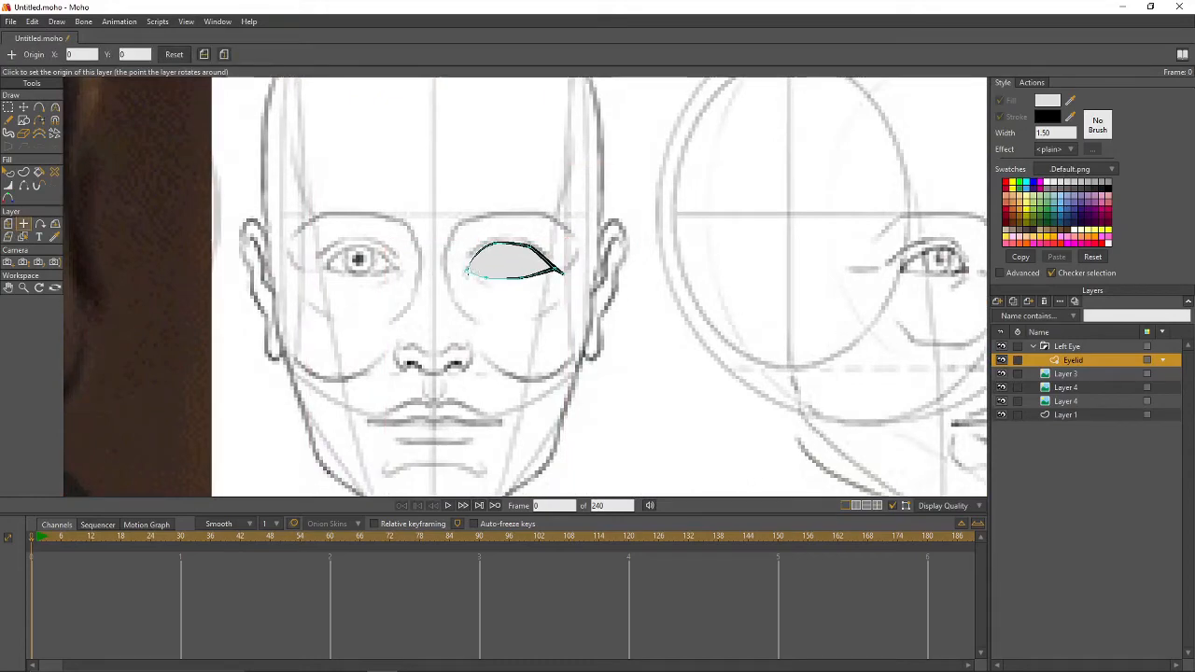
key("0")
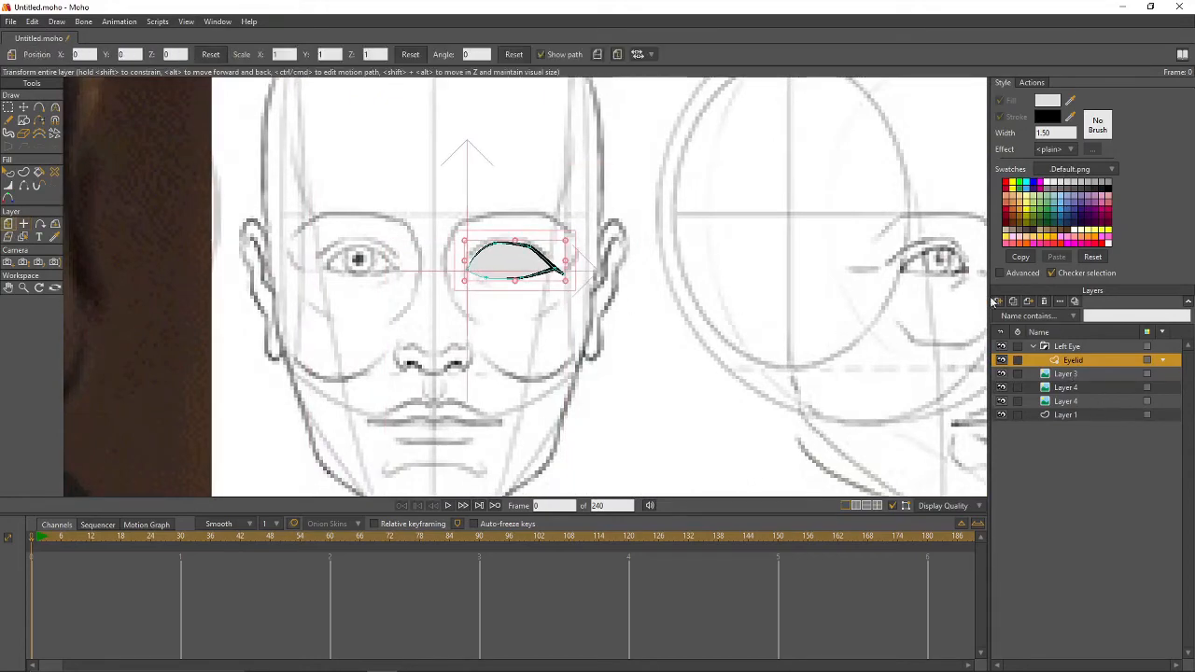
left_click(996, 301)
left_click(1074, 327)
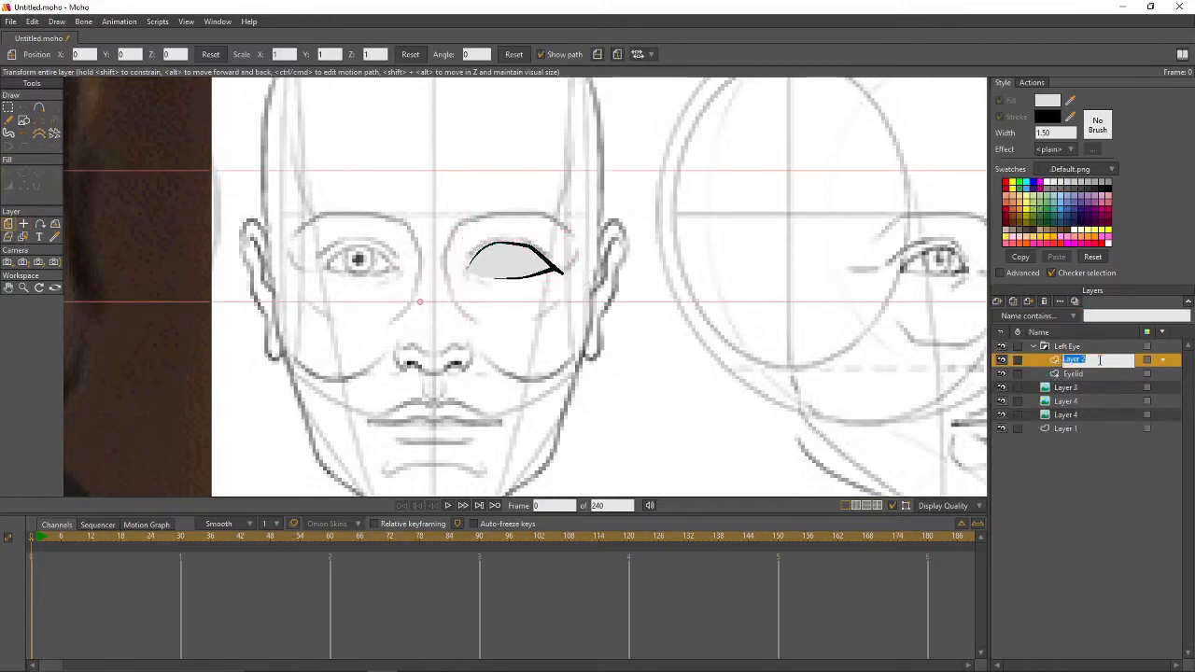
- Name the layer Iris and give it a black fill with a dark olive-green outline
type("Iris")
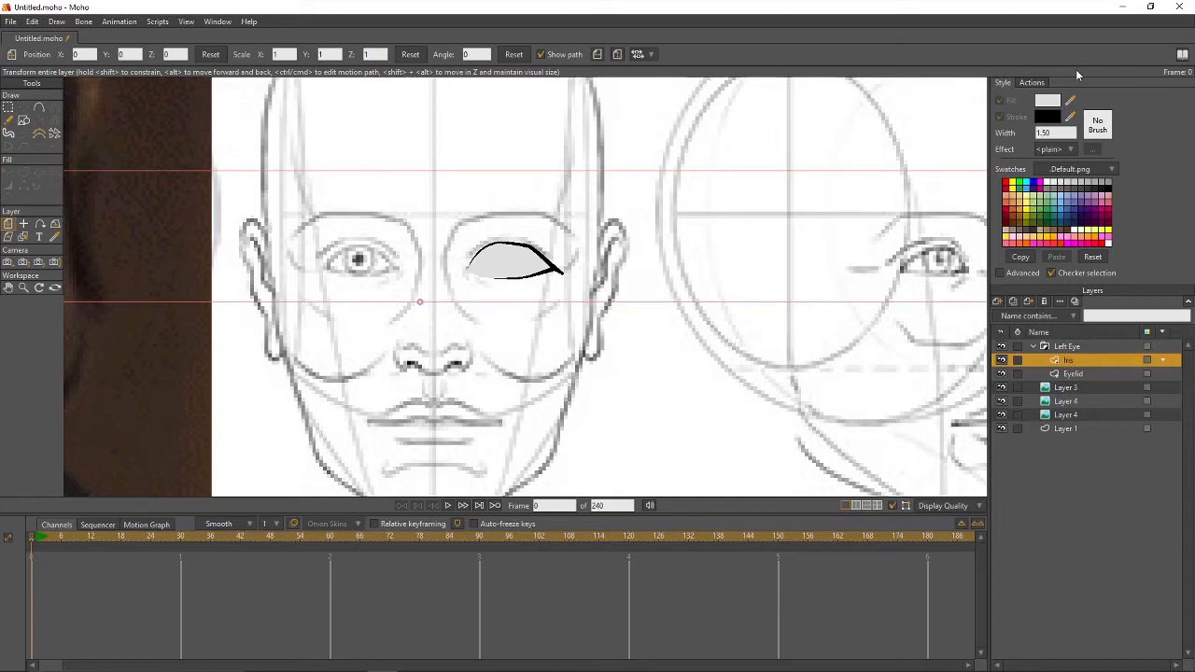
left_click_drag(1071, 108, 1113, 184)
left_click_drag(1071, 117, 1084, 185)
left_click(1048, 118)
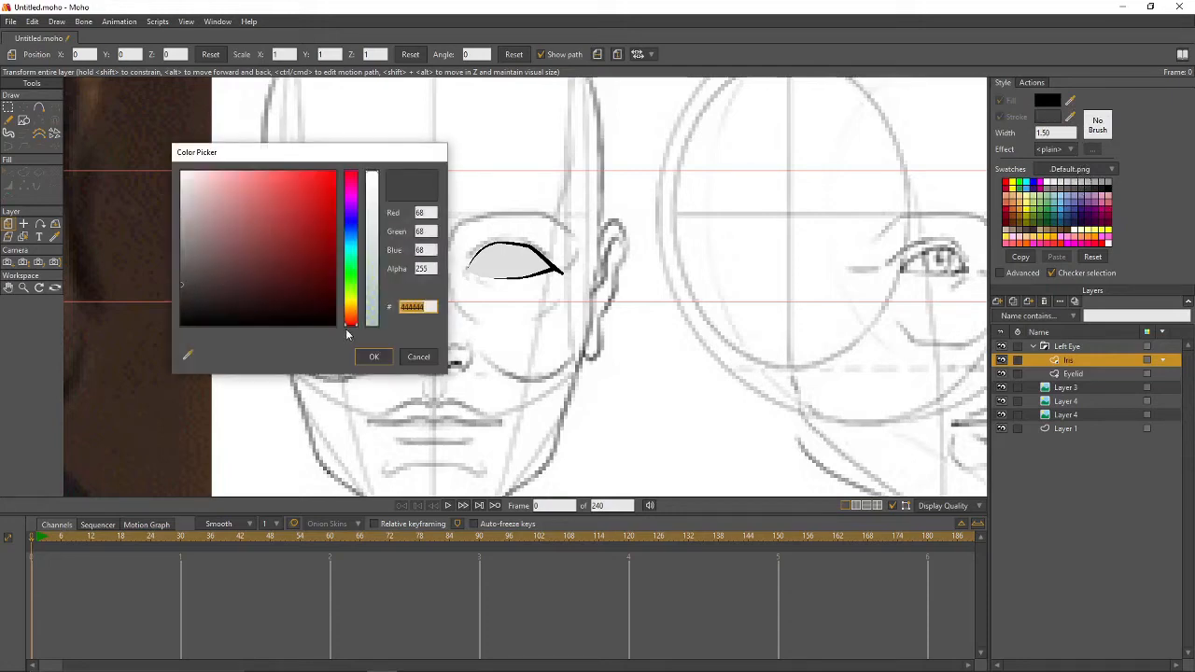
left_click_drag(351, 332, 352, 296)
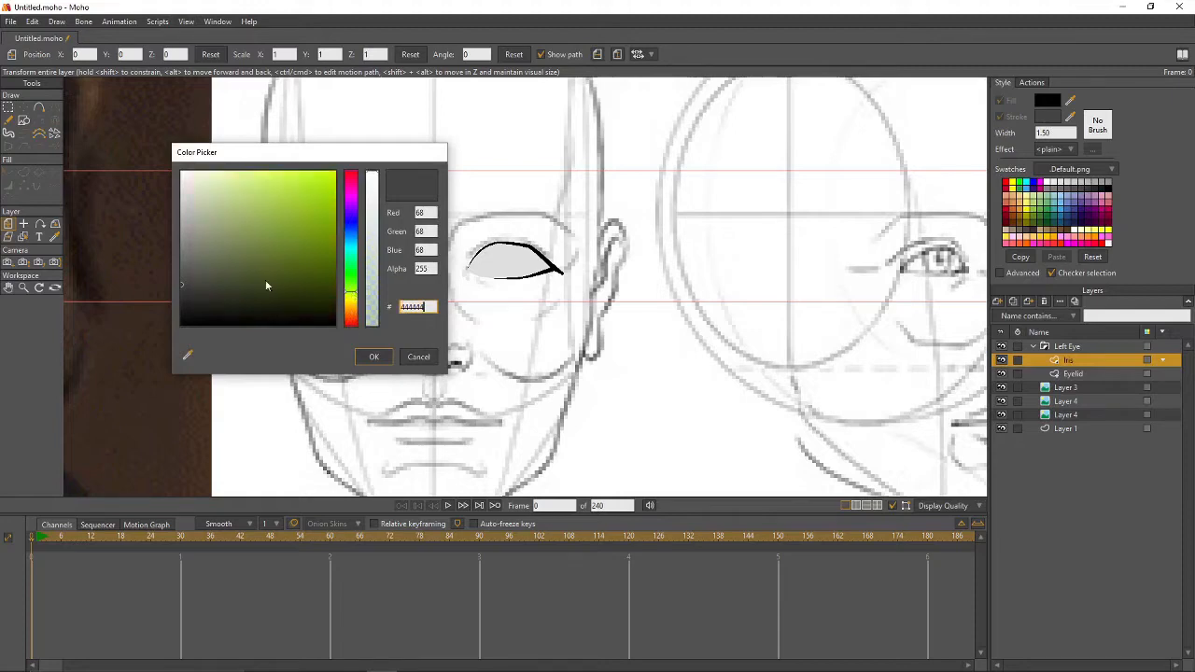
mouse_move(183, 288)
left_mouse_down()
mouse_move(240, 271)
mouse_move(293, 320)
mouse_move(237, 278)
mouse_move(254, 268)
left_mouse_up()
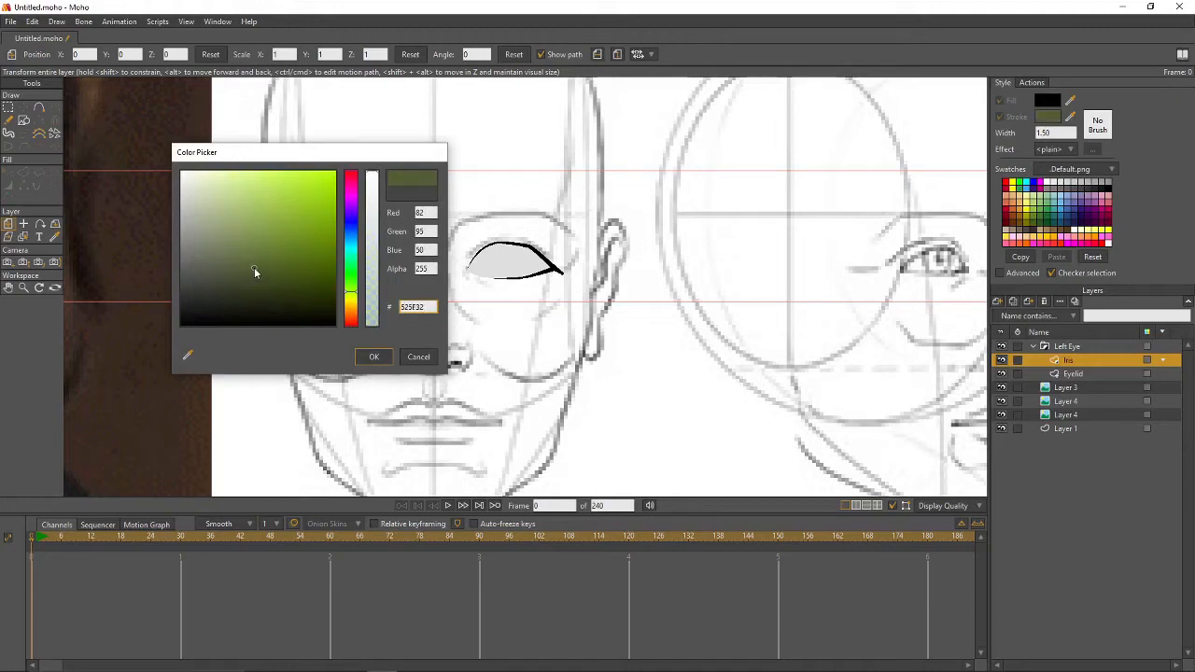
left_click(373, 356)
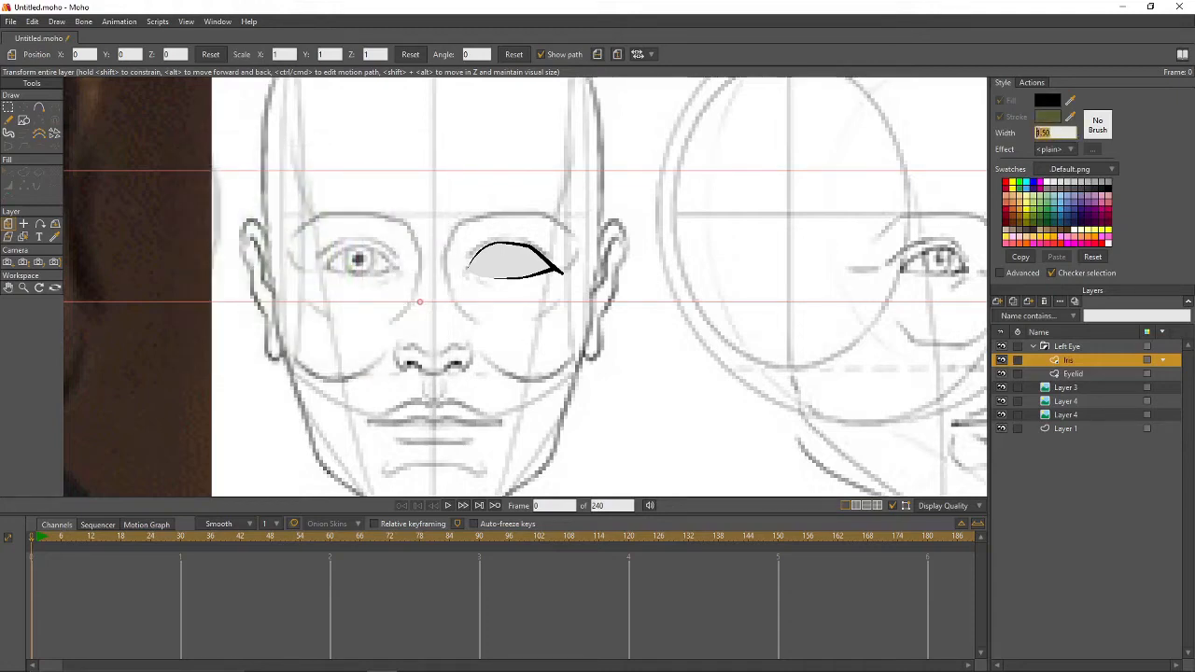
- Set a 2.5 line width, draw the iris ellipse over the eye, and add another vector layer
type("2.5")
key("Return")
left_click(24, 120)
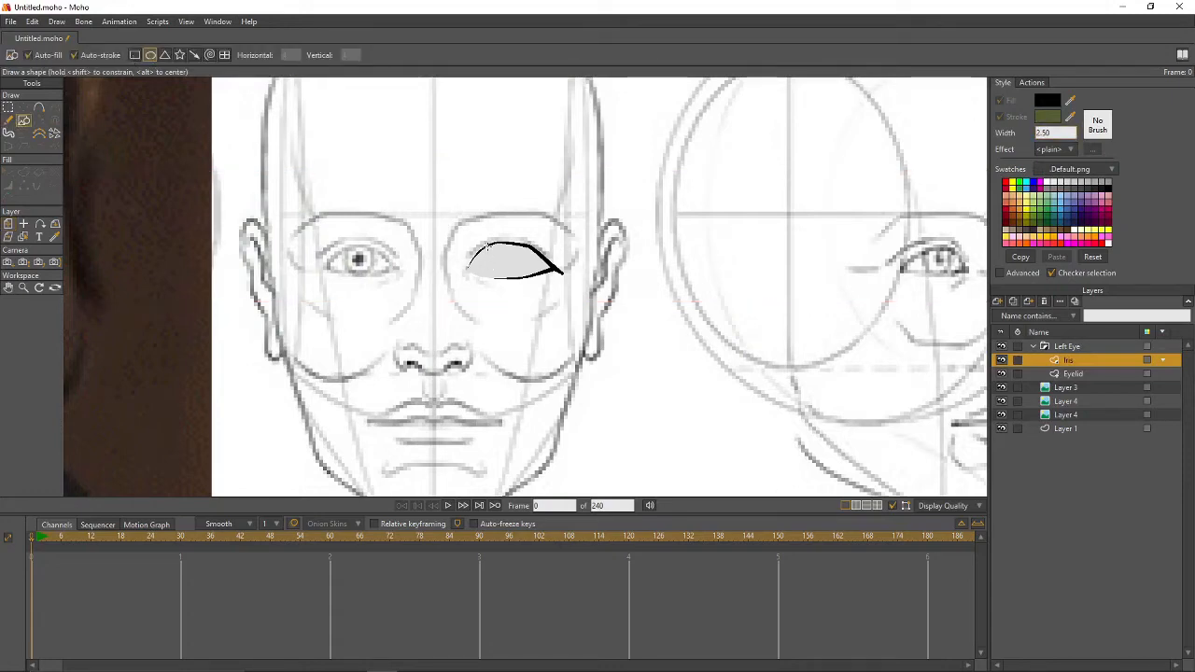
mouse_move(486, 246)
left_mouse_down()
mouse_move(521, 279)
mouse_move(516, 260)
left_mouse_up()
key("t")
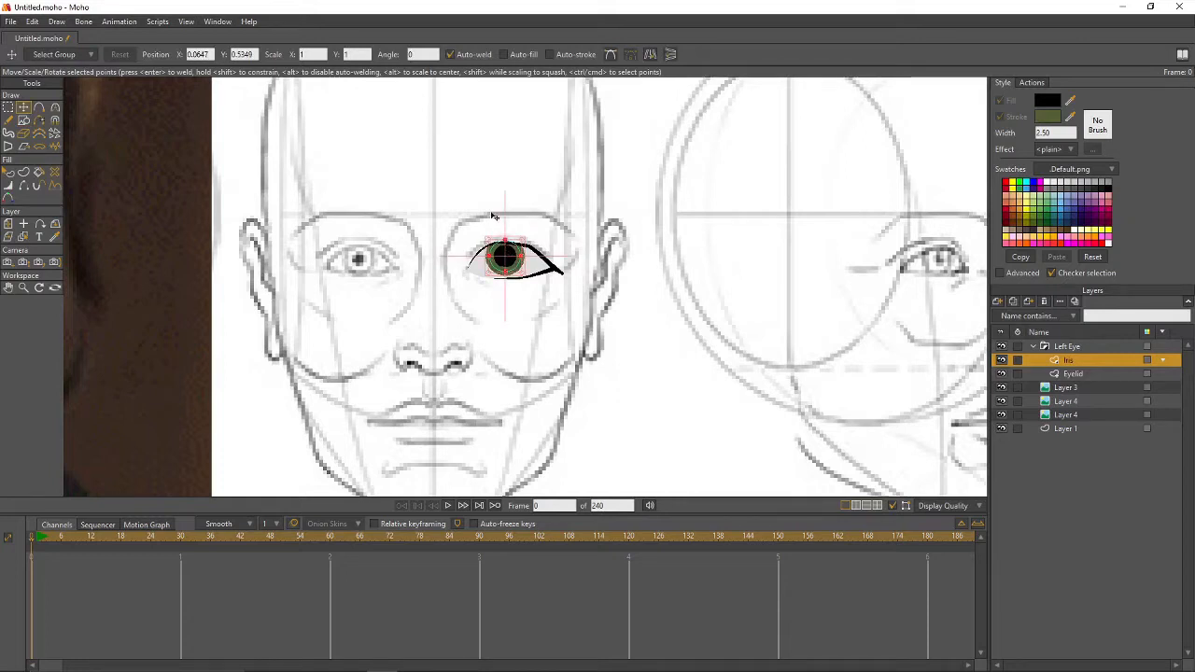
left_click(1000, 304)
left_click(1089, 361)
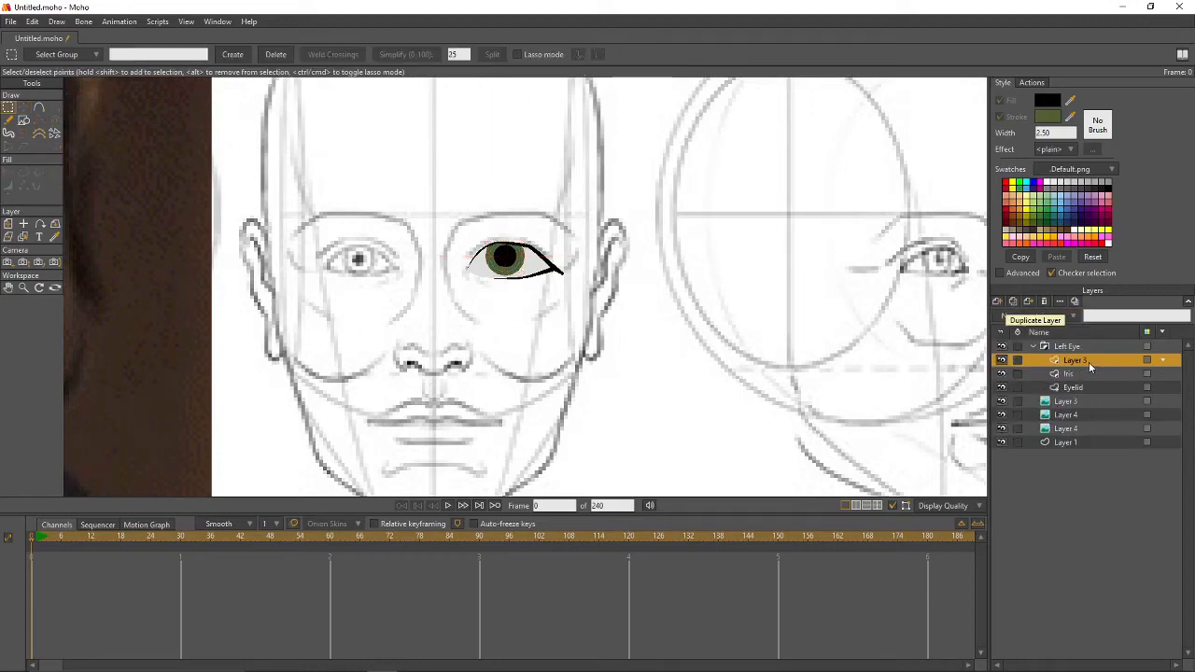
- Rename the new layer Reflection and set its opacity to 50%
double_click(1074, 361)
type("Reflecti")
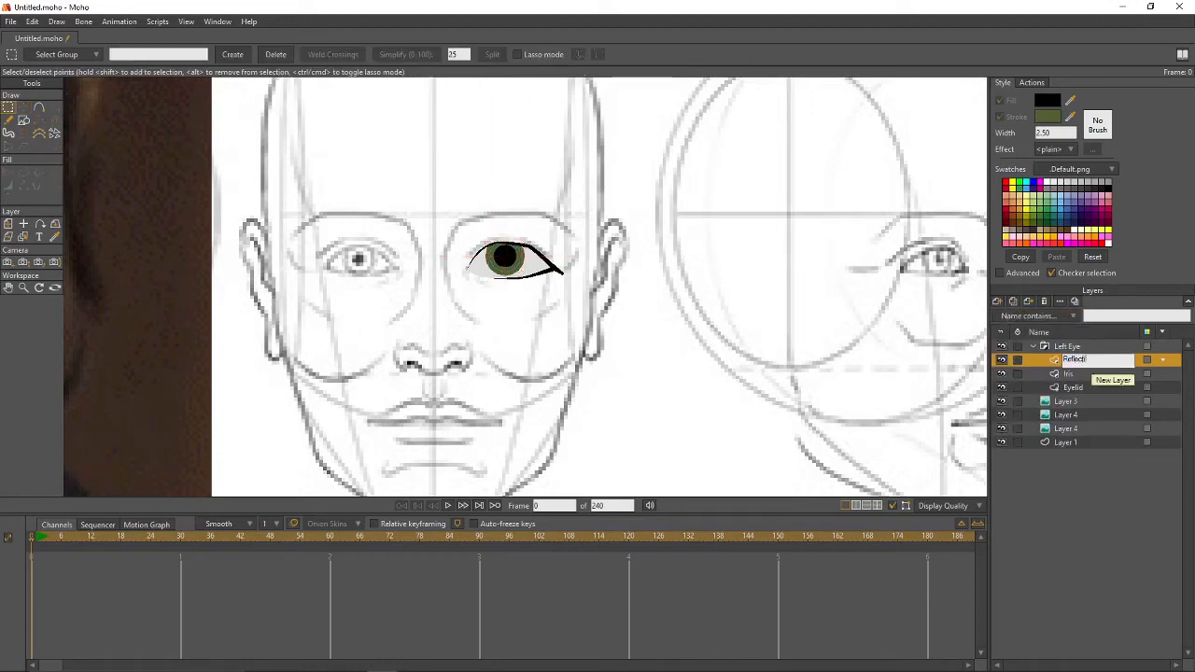
type("on")
key("Return")
double_click(1083, 361)
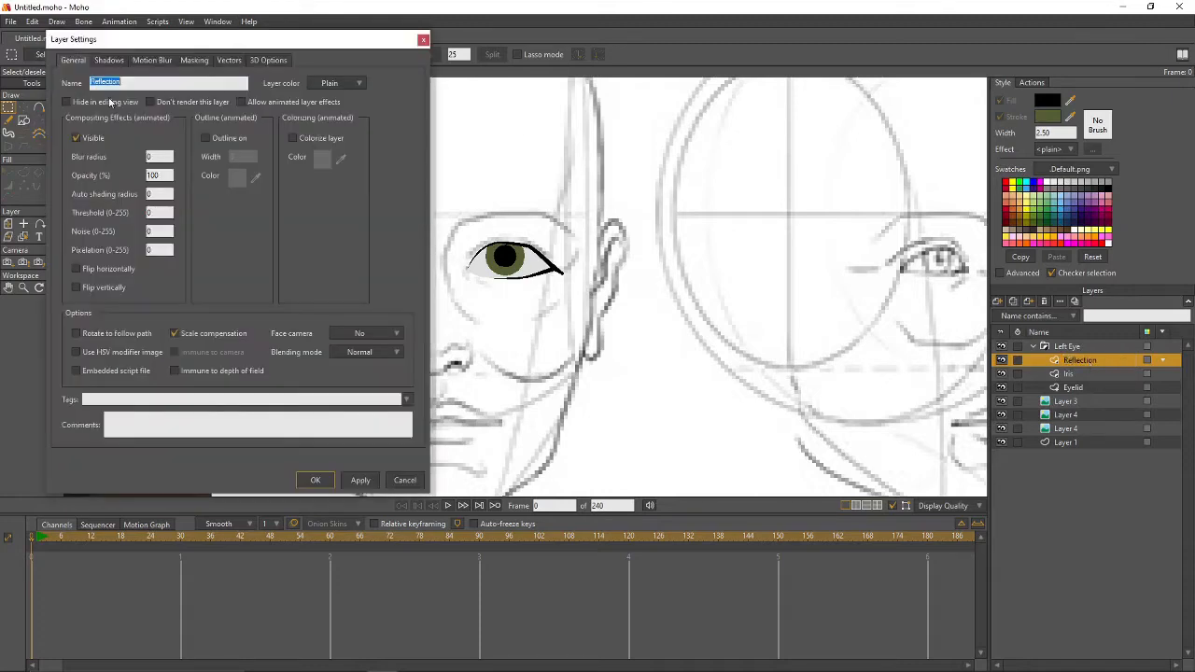
double_click(165, 176)
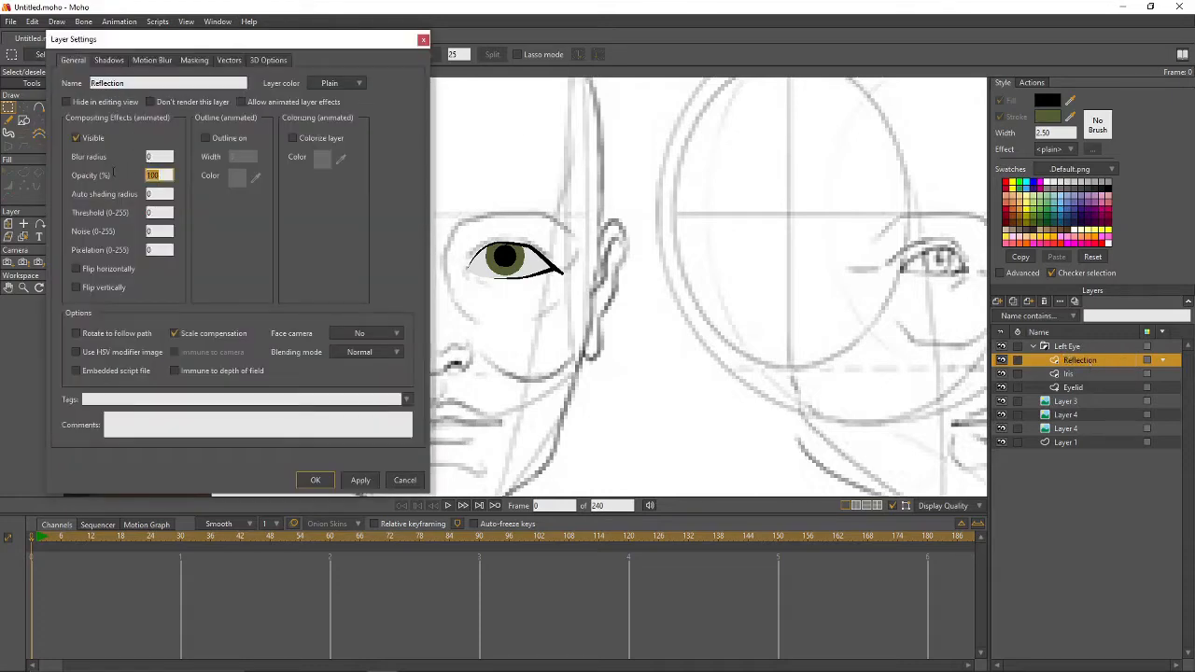
type("50")
key("Return")
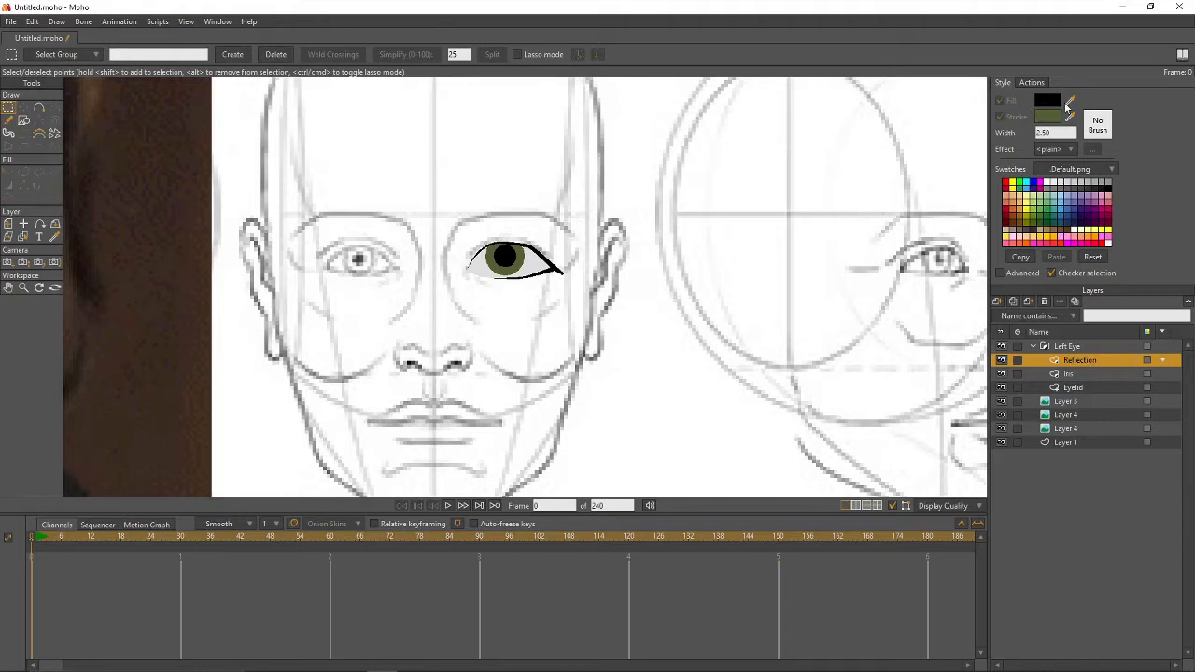
- Draw a small white highlight oval on the iris
left_click_drag(1070, 104, 1051, 177)
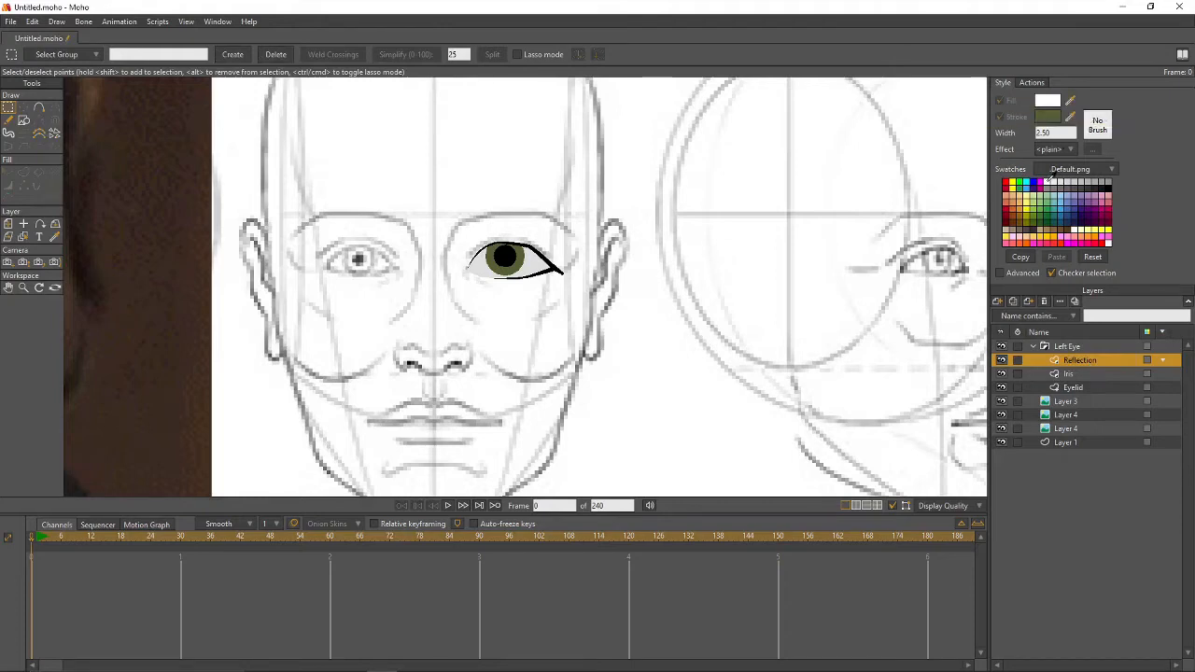
left_click(24, 120)
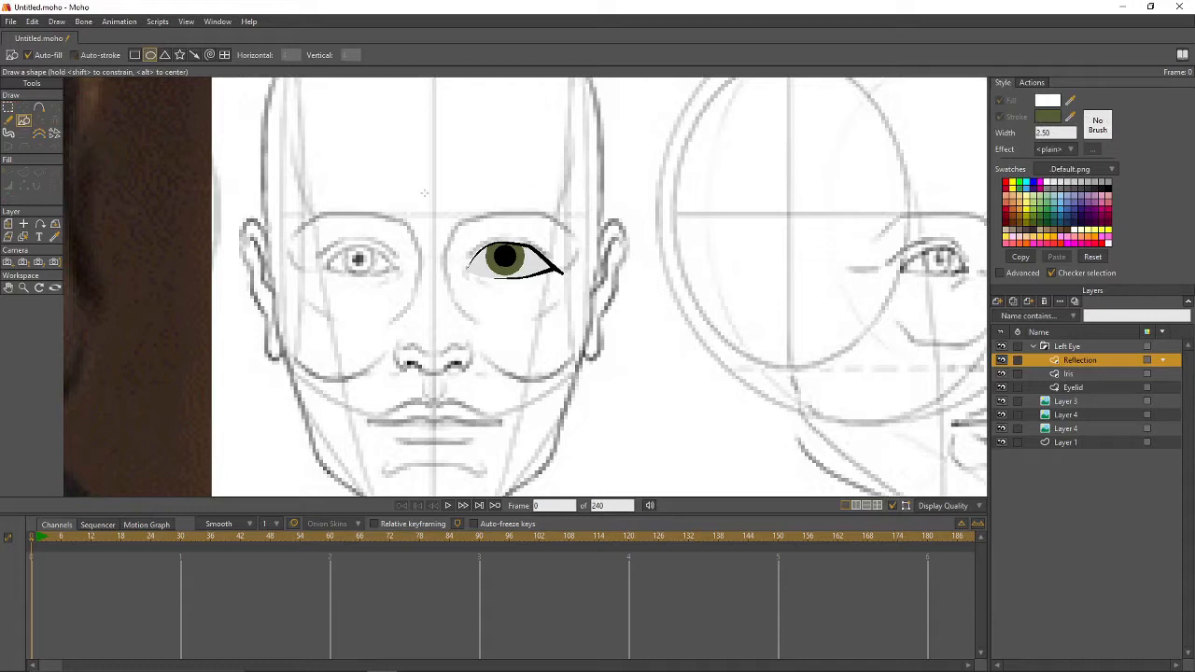
left_click_drag(483, 257, 504, 275)
key("t")
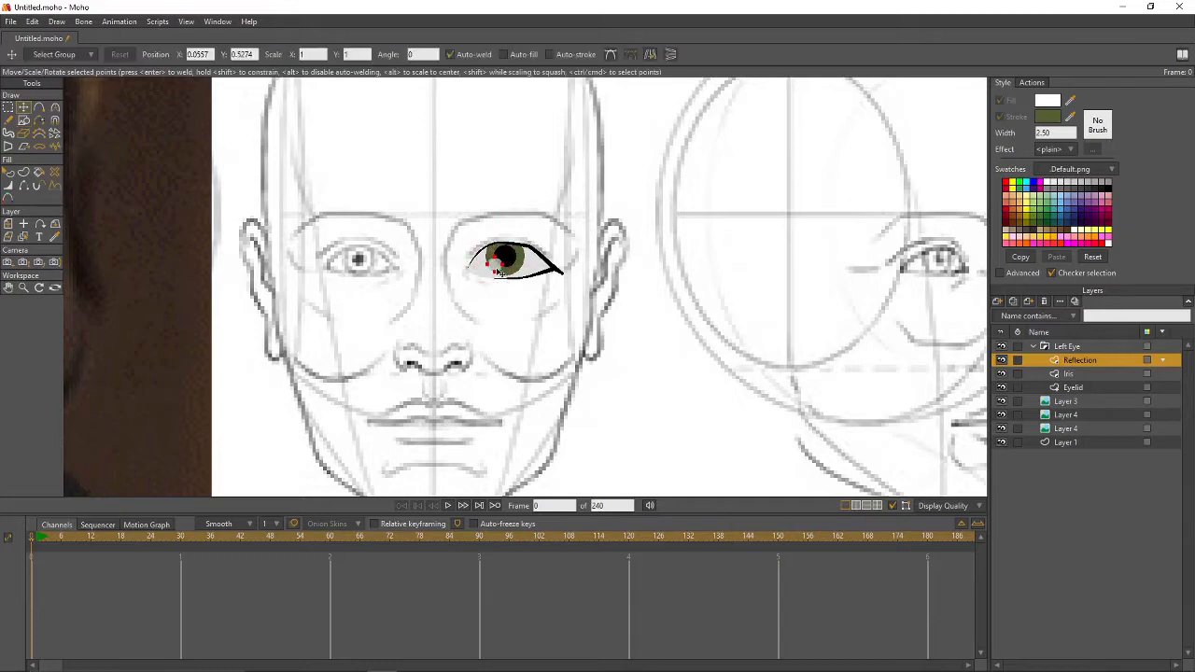
- Render a preview of the current frame with Ctrl+R and close it
key("g")
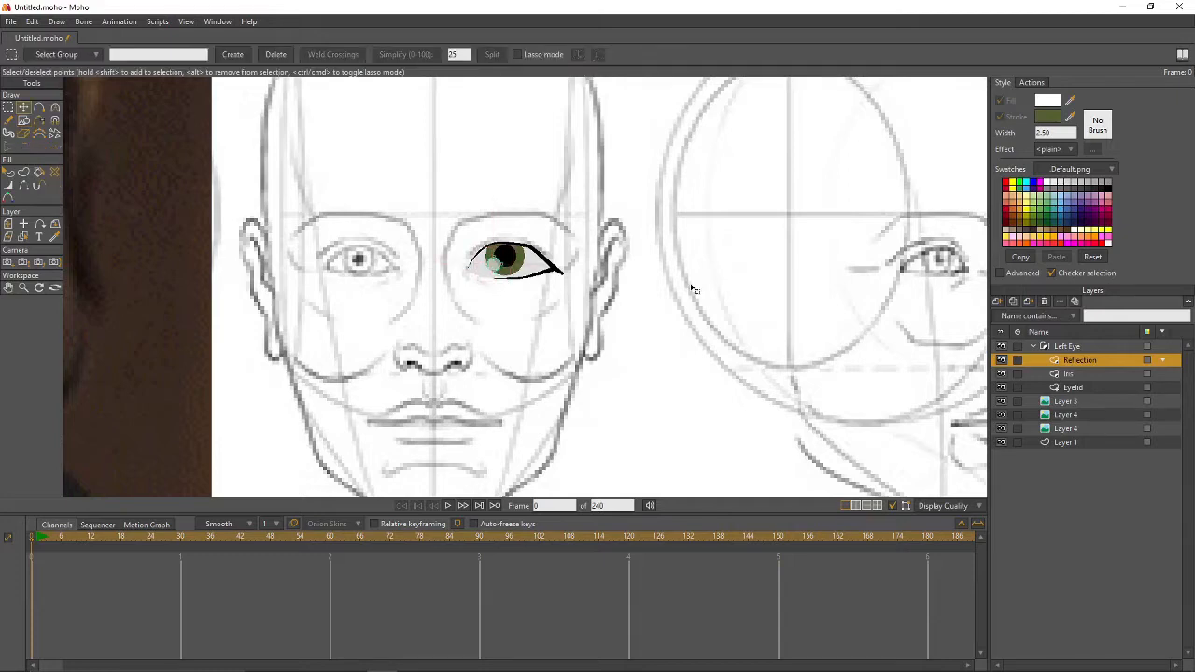
scroll(723, 292, "down", 1)
scroll(724, 291, "down", 2)
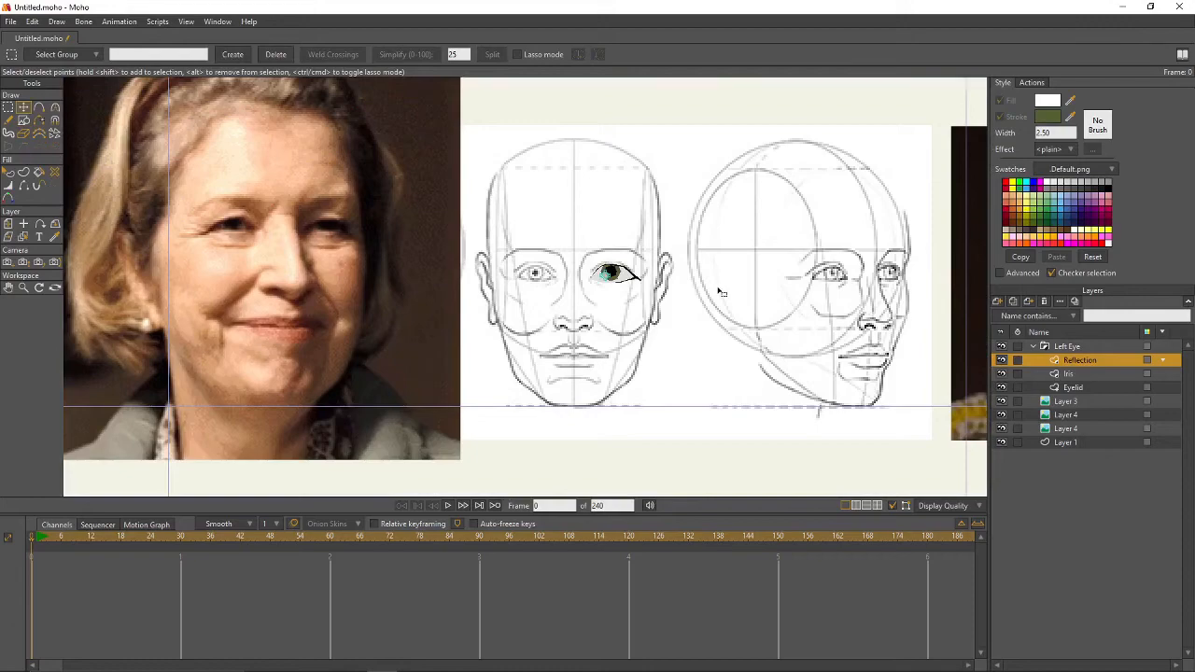
key("ctrl+r")
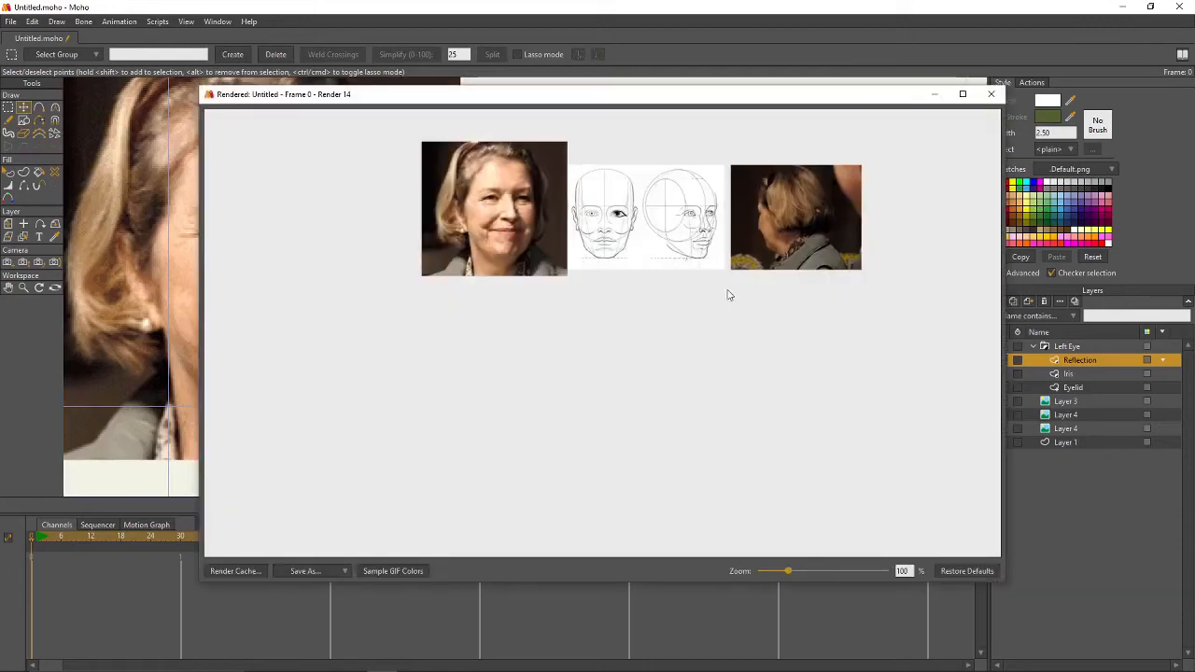
left_click(991, 93)
- Collapse the Left Eye group in the layer list
scroll(597, 364, "up", 2)
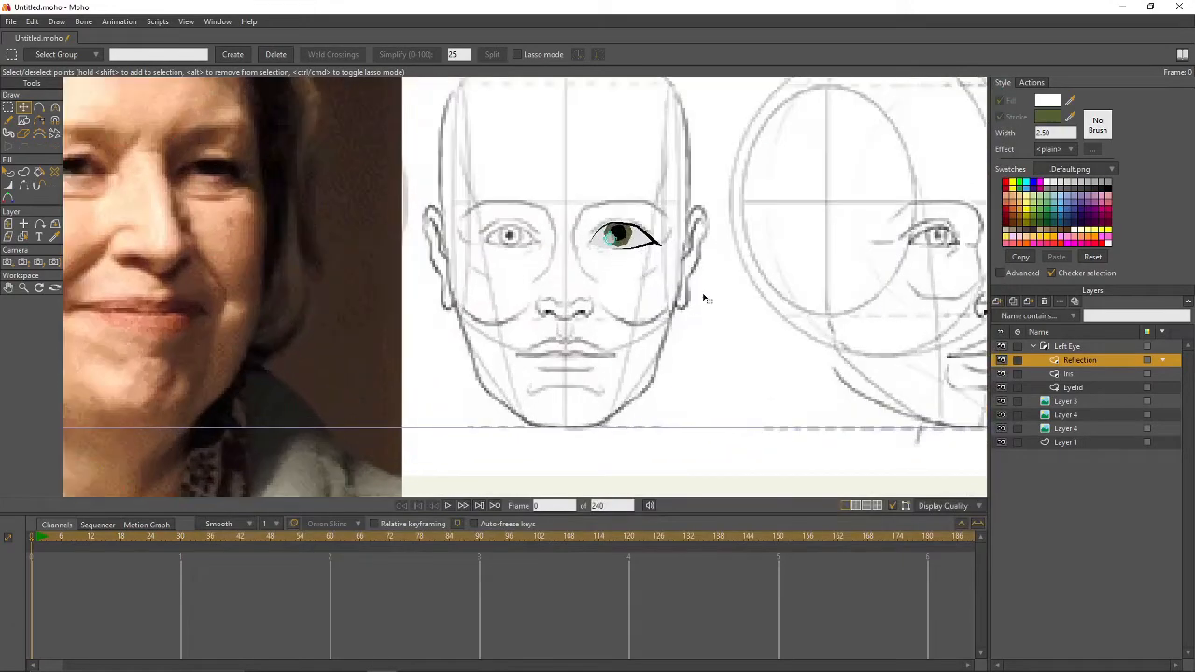
scroll(654, 373, "down", 2)
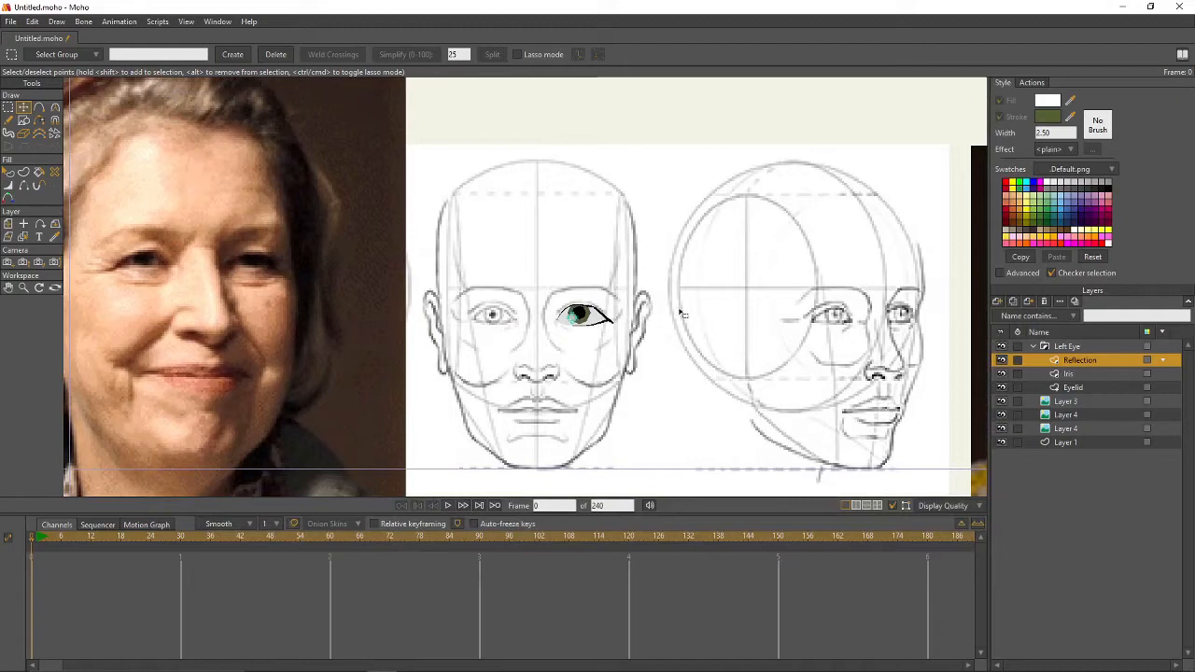
scroll(642, 303, "up", 3)
scroll(629, 342, "down", 3)
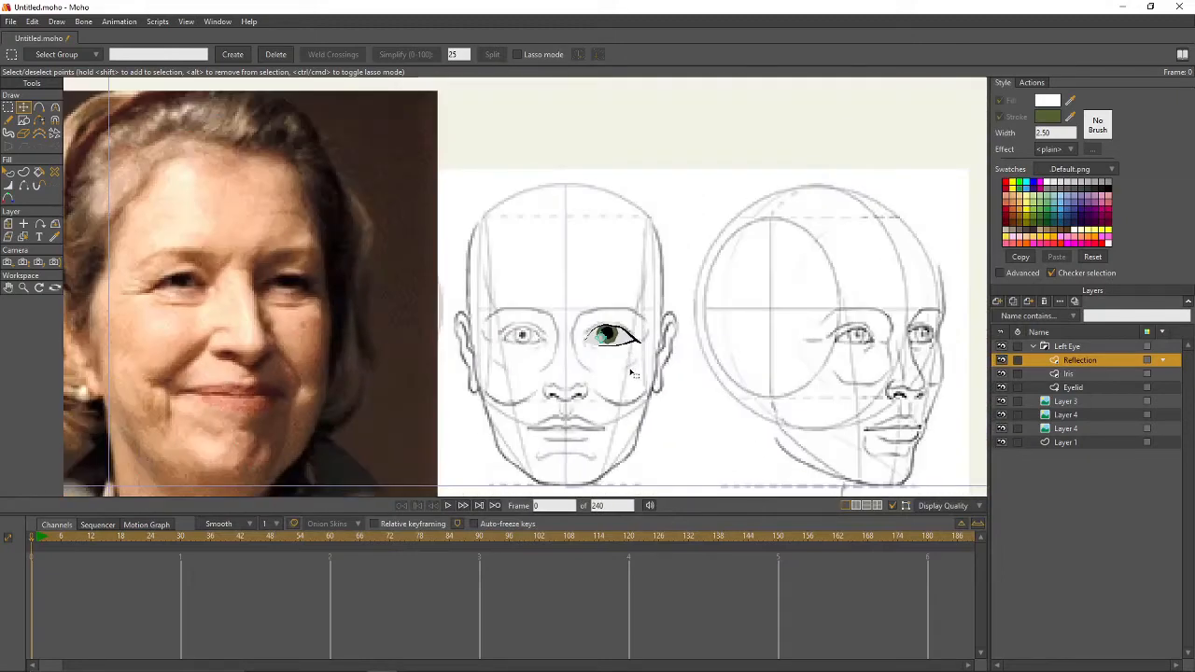
scroll(631, 373, "up", 2)
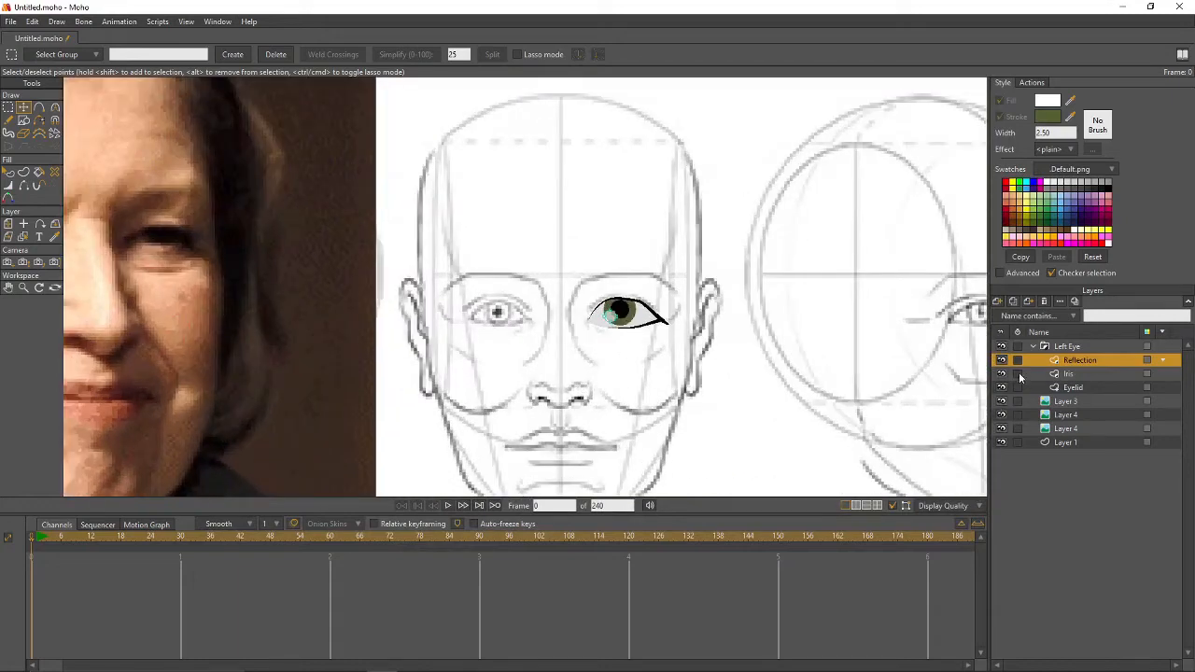
left_click(1032, 348)
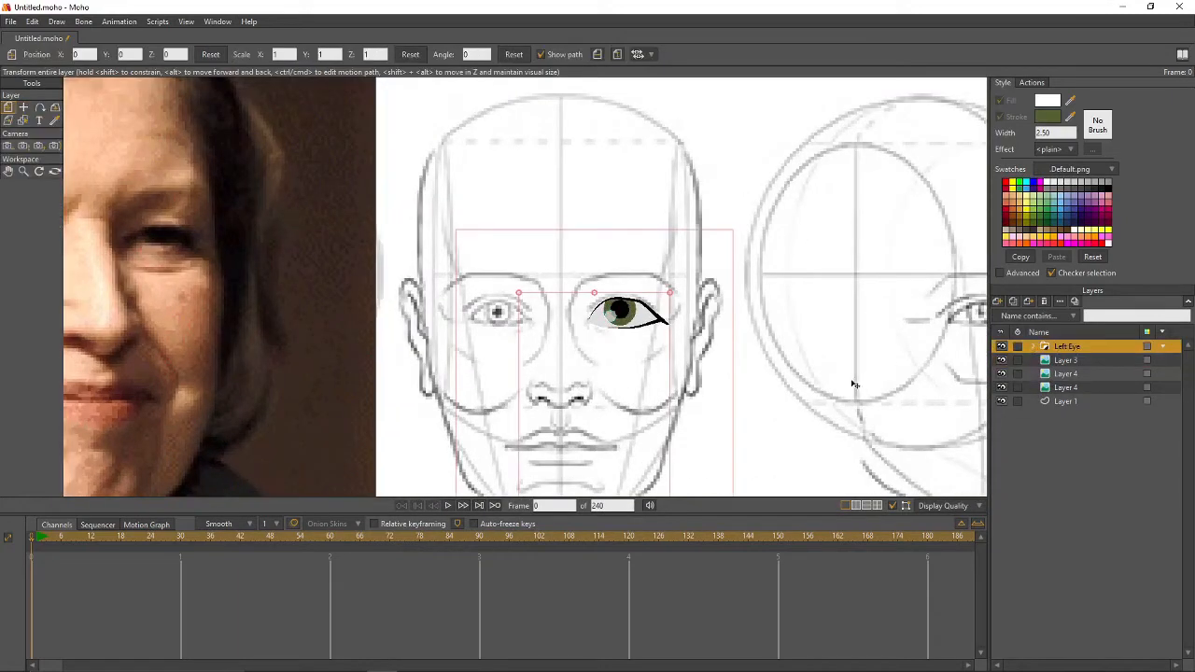
- Set the Left Eye group's origin near the face centre and duplicate it as Right Eye
key("0")
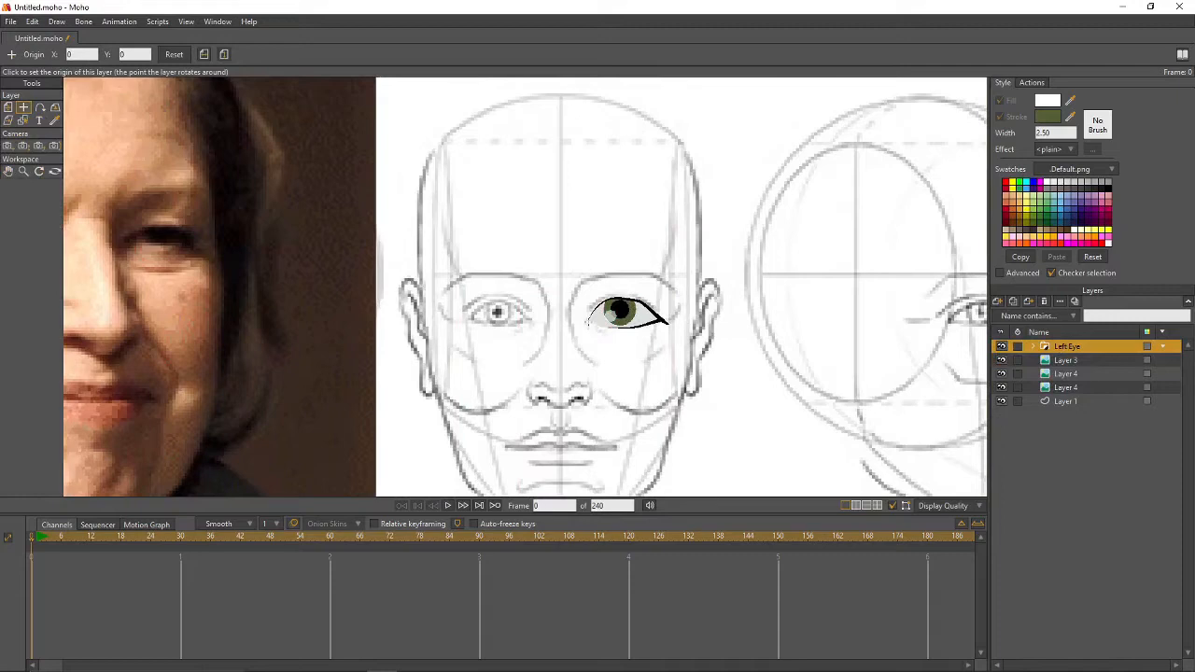
left_click(587, 318)
left_click(1015, 301)
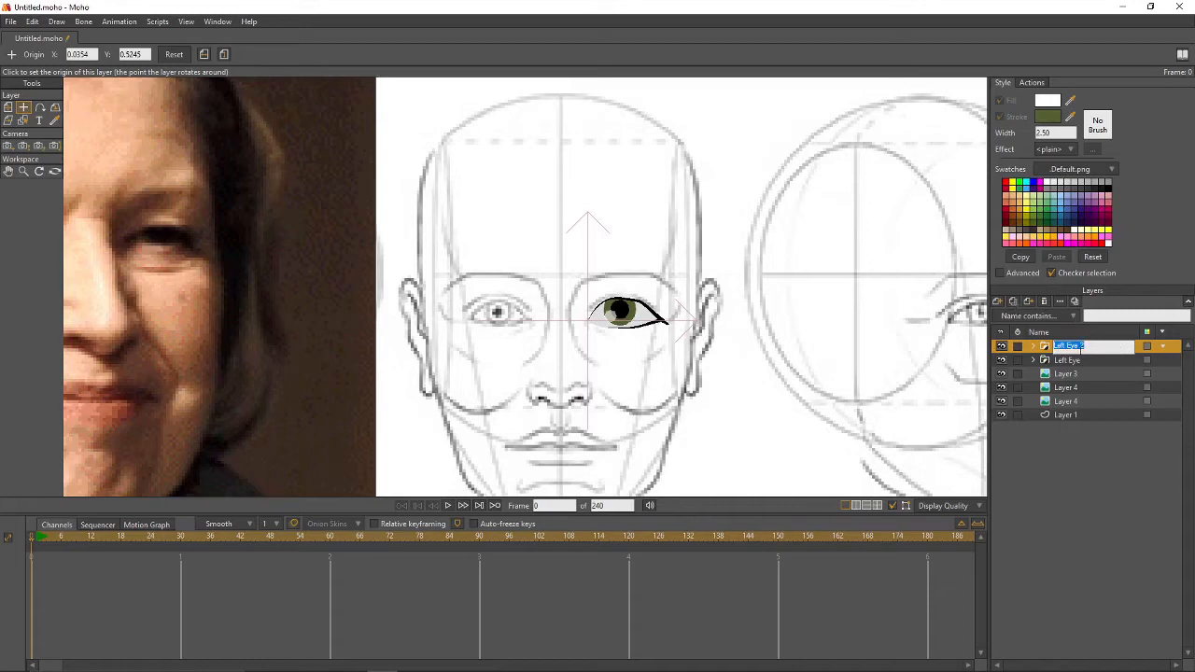
type("Right Eye")
key("Return")
- Remove a stray trailing character from the Right Eye layer name
double_click(1100, 348)
left_click(1096, 348)
key("BackSpace")
key("Return")
left_click(8, 107)
- Flip the Right Eye copy onto the other sketched eye and shift its highlight to the pupil's left
left_click(596, 54)
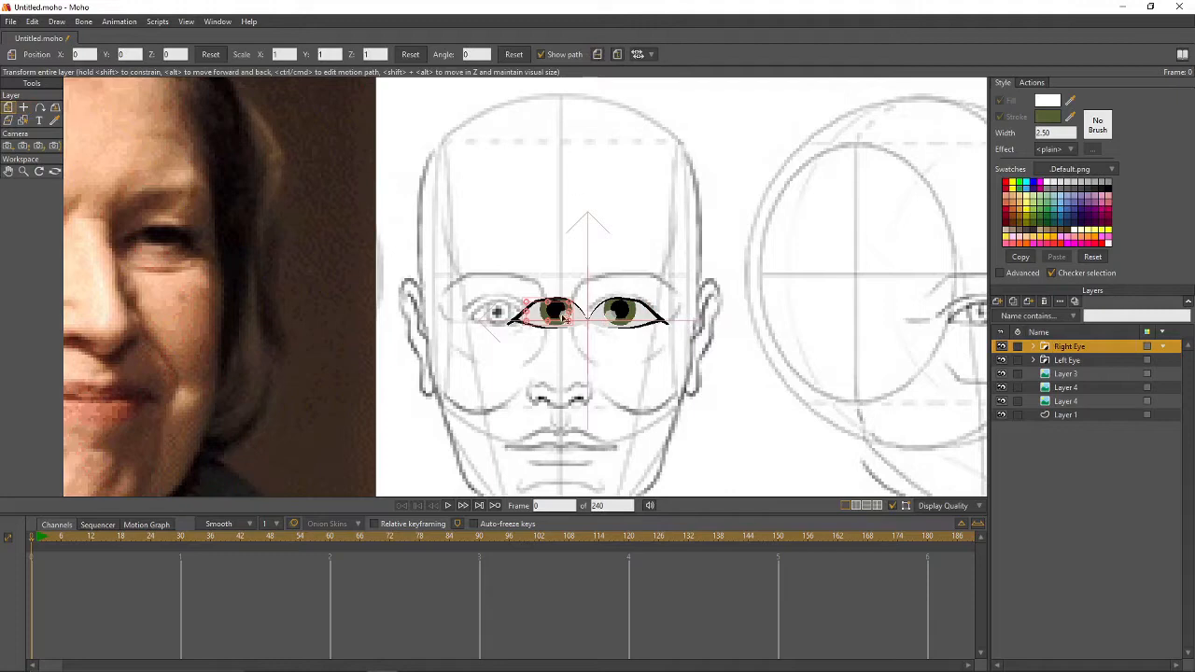
left_click_drag(555, 320, 503, 319)
left_click(1033, 346)
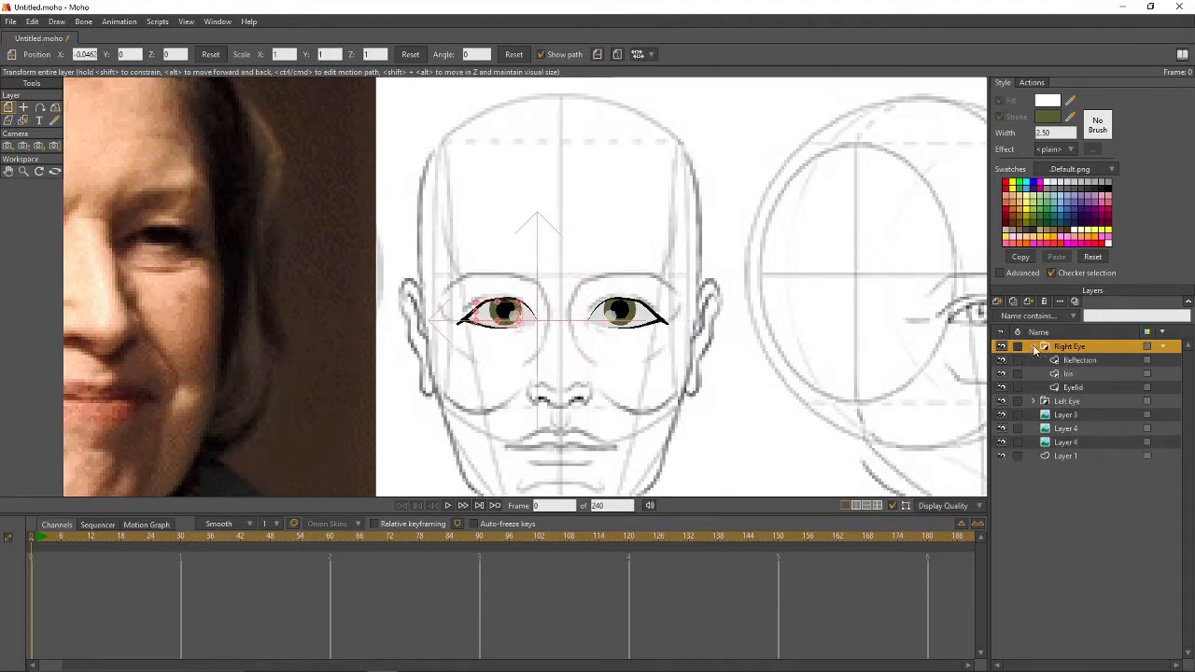
left_click(1066, 361)
scroll(589, 381, "up", 3)
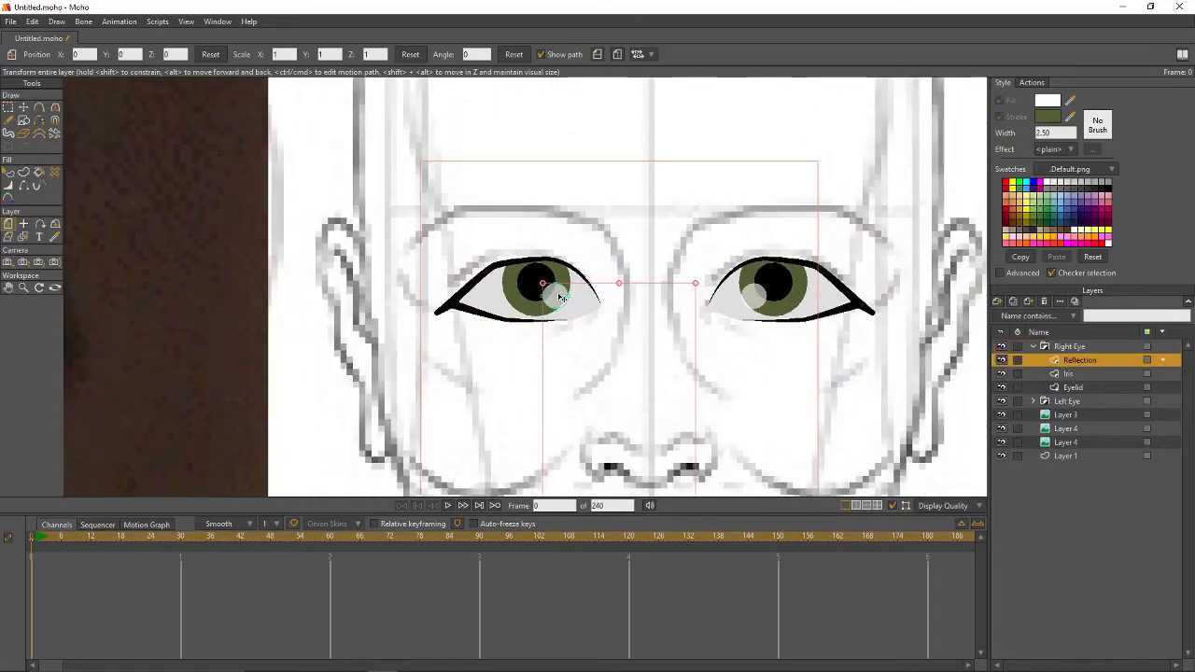
key("0")
key("t")
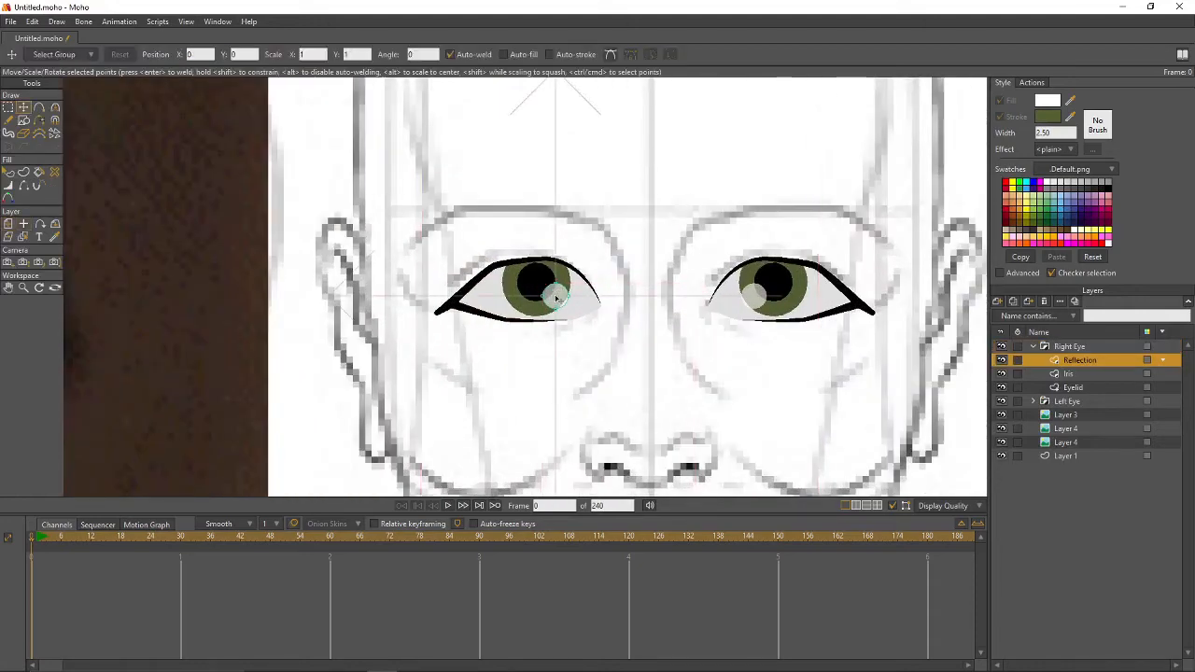
left_click_drag(561, 302, 519, 303)
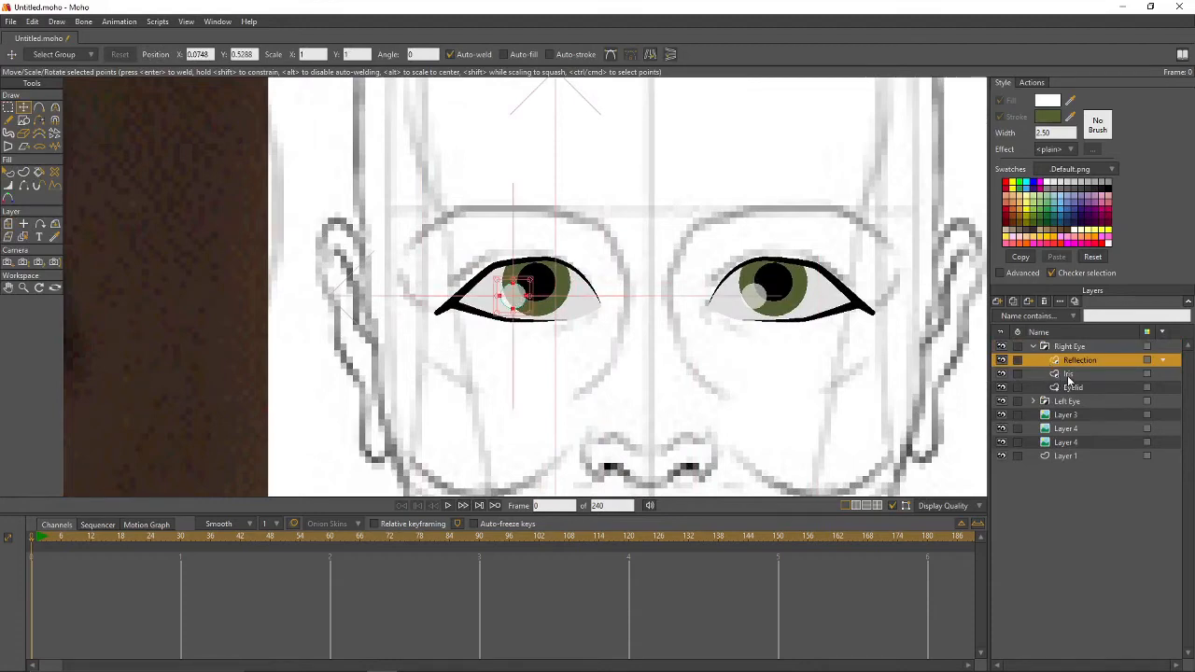
left_click(1035, 346)
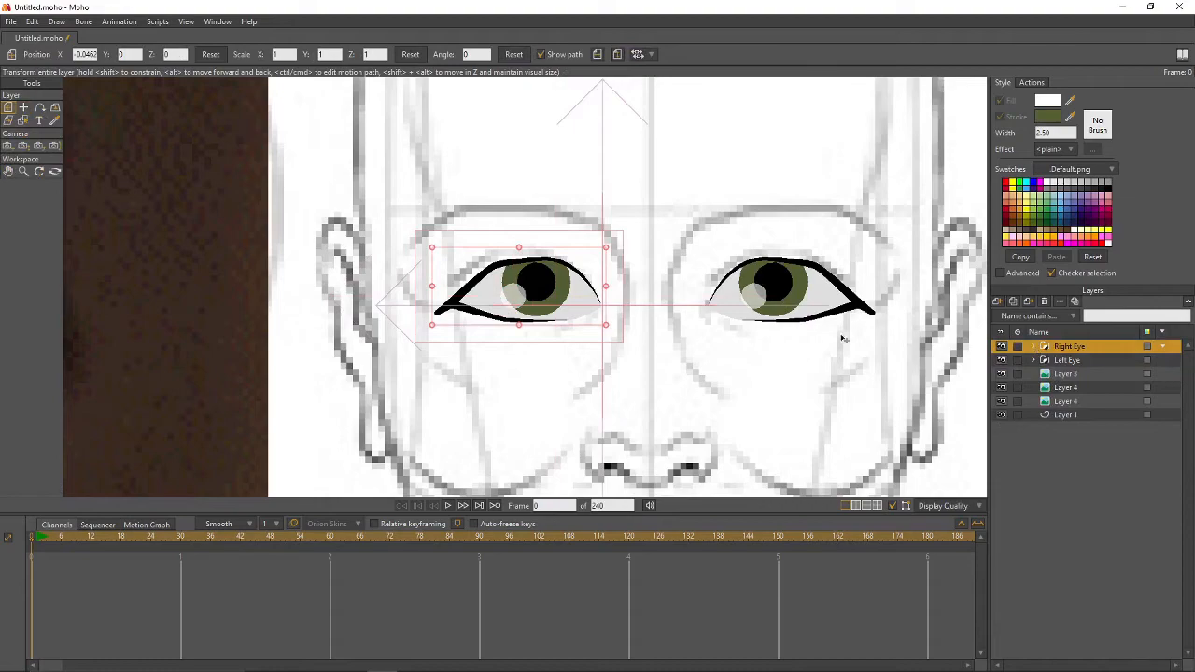
scroll(711, 312, "down", 5)
scroll(705, 343, "up", 5)
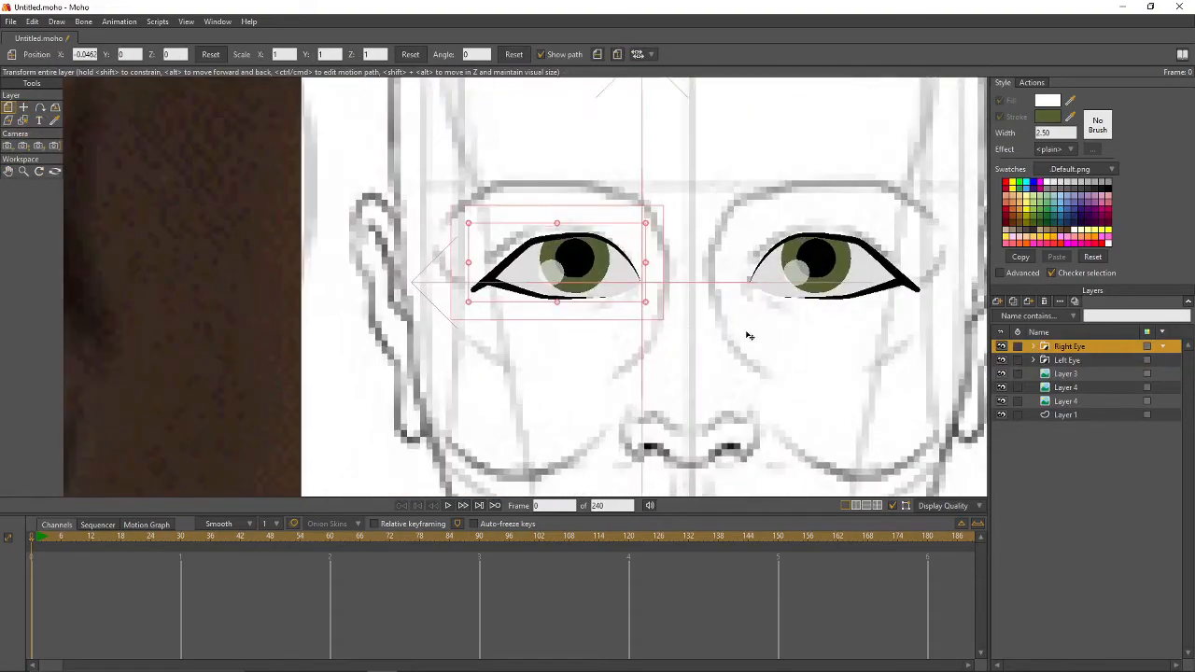
scroll(747, 338, "down", 6)
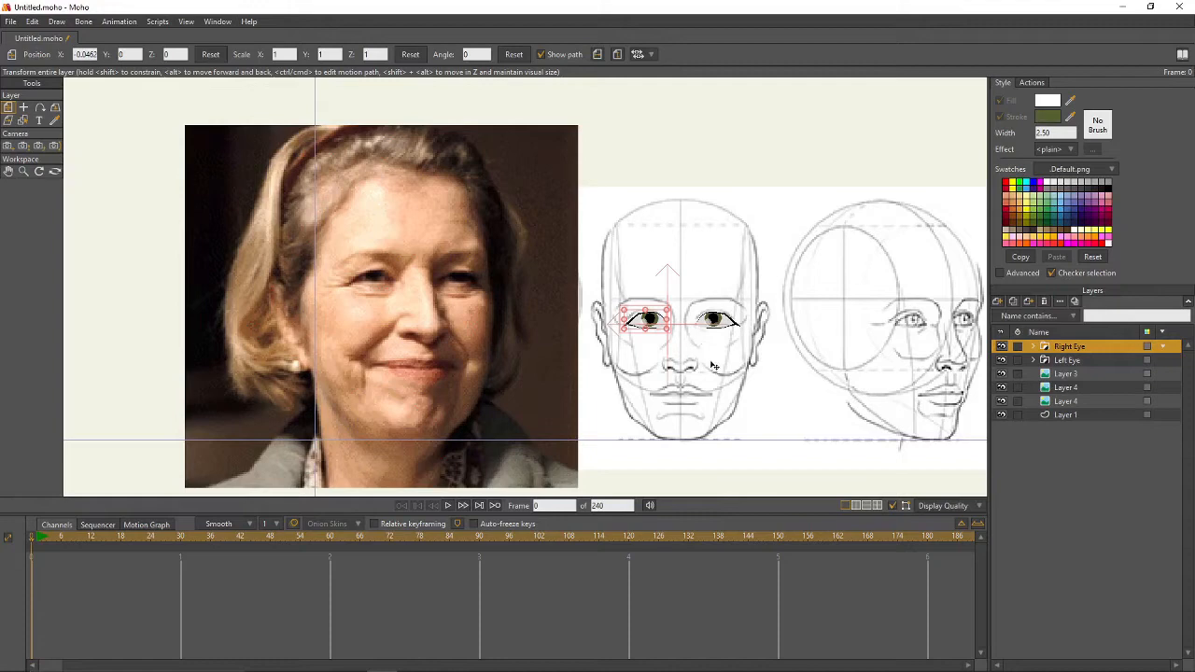
- Add a new vector layer named Nose Outline at the top of the stack
scroll(728, 378, "up", 2)
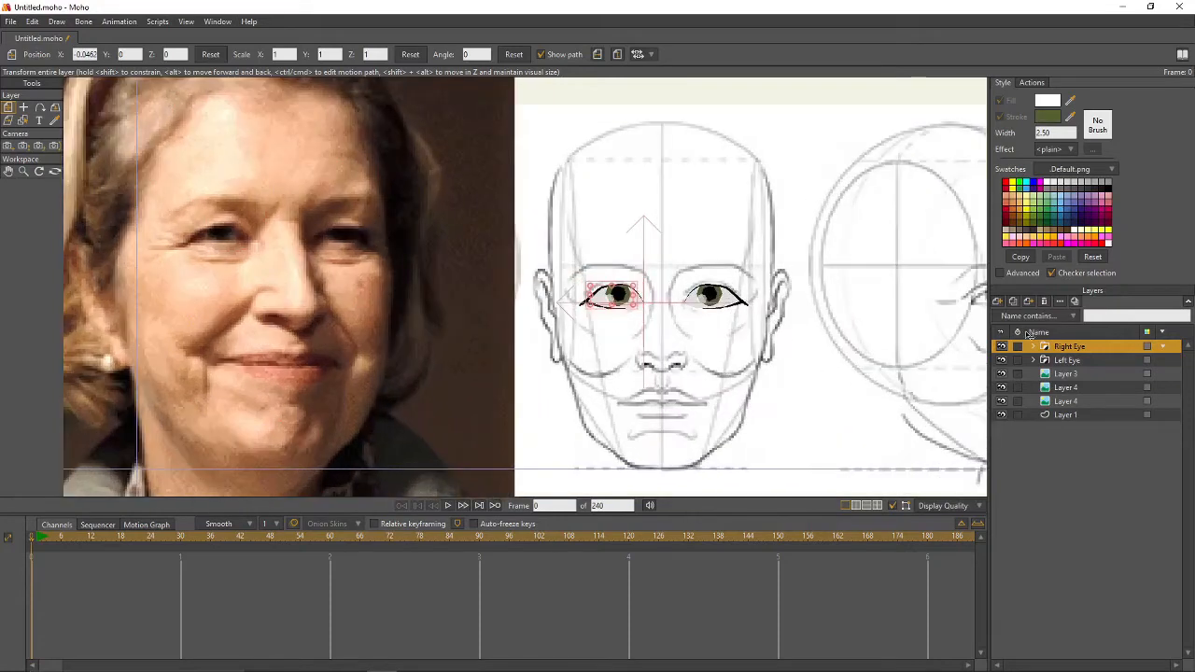
left_click(998, 305)
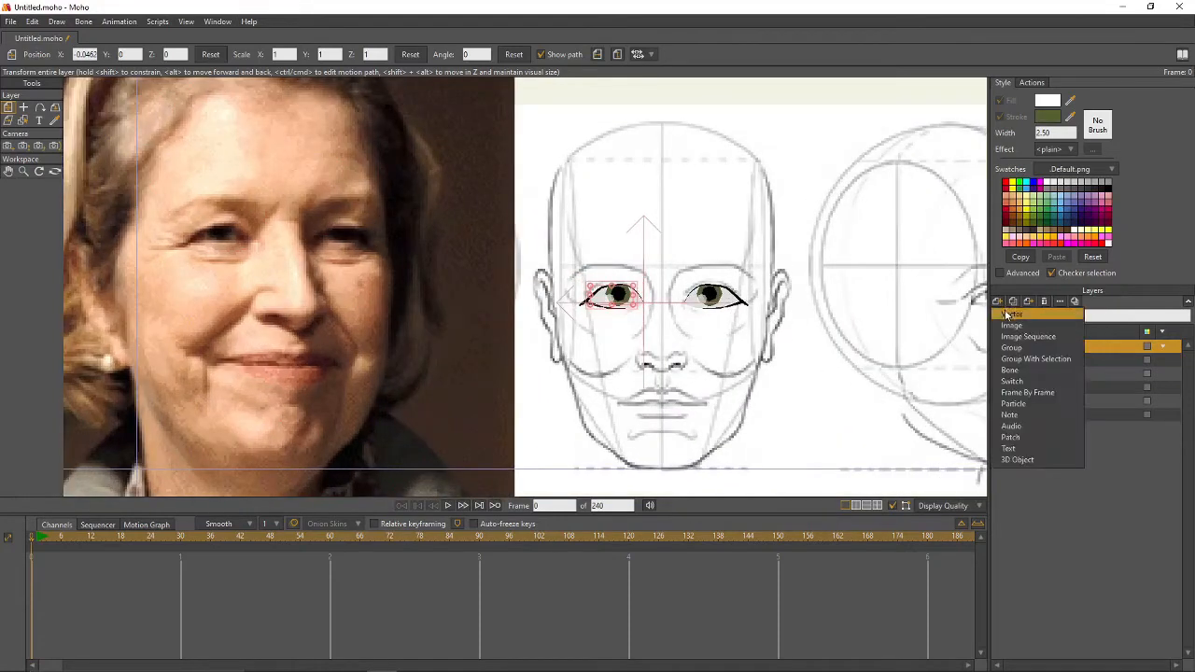
left_click(1083, 344)
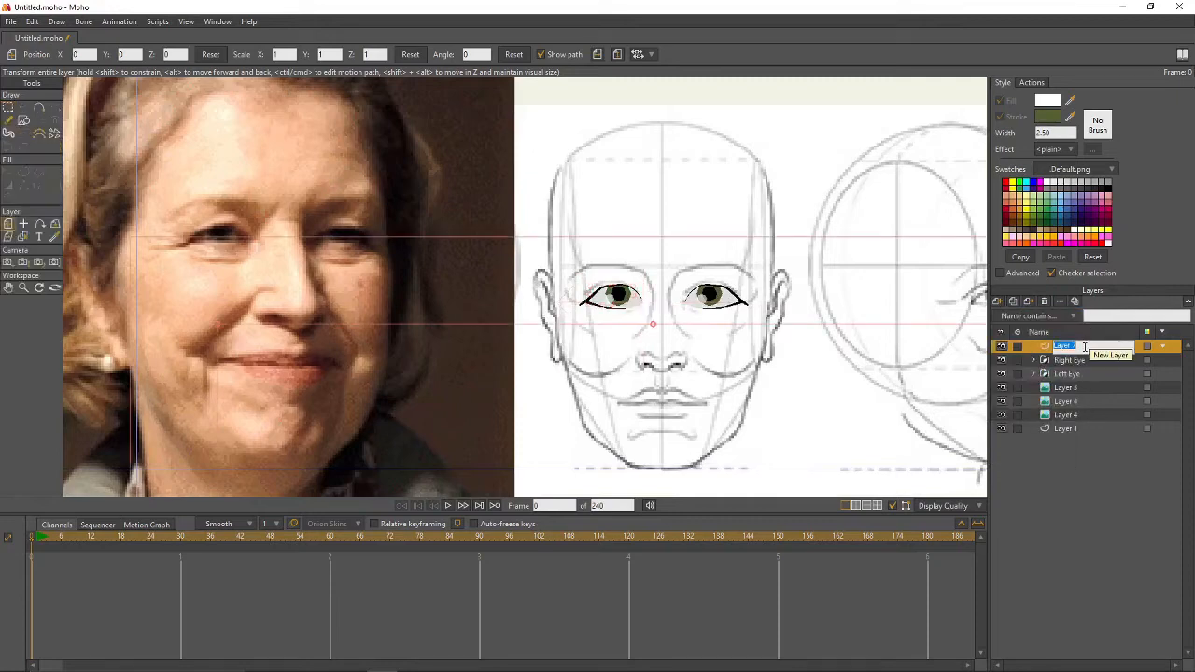
type("New")
key("Return")
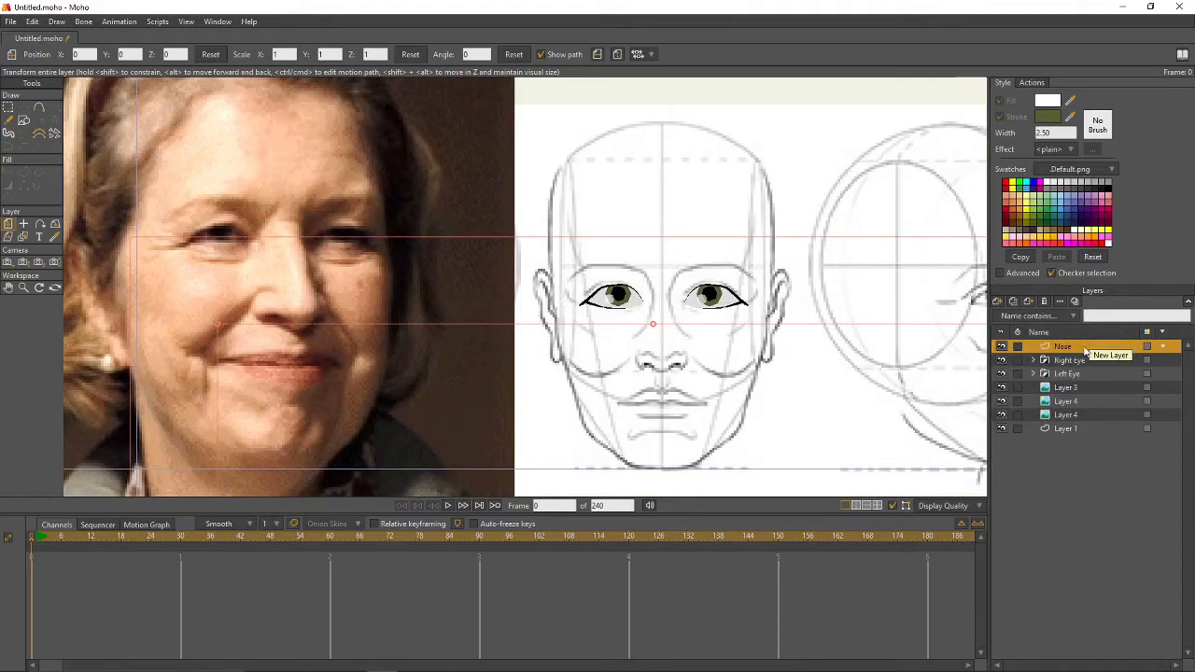
double_click(1083, 346)
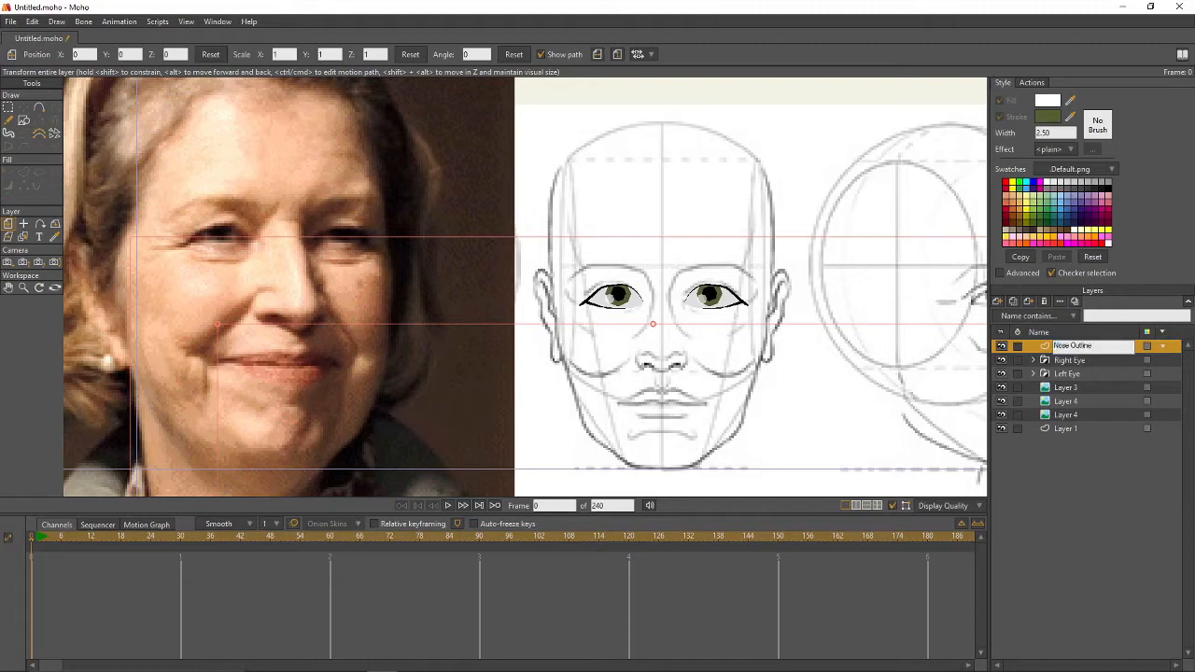
type("Nose Outline")
key("Return")
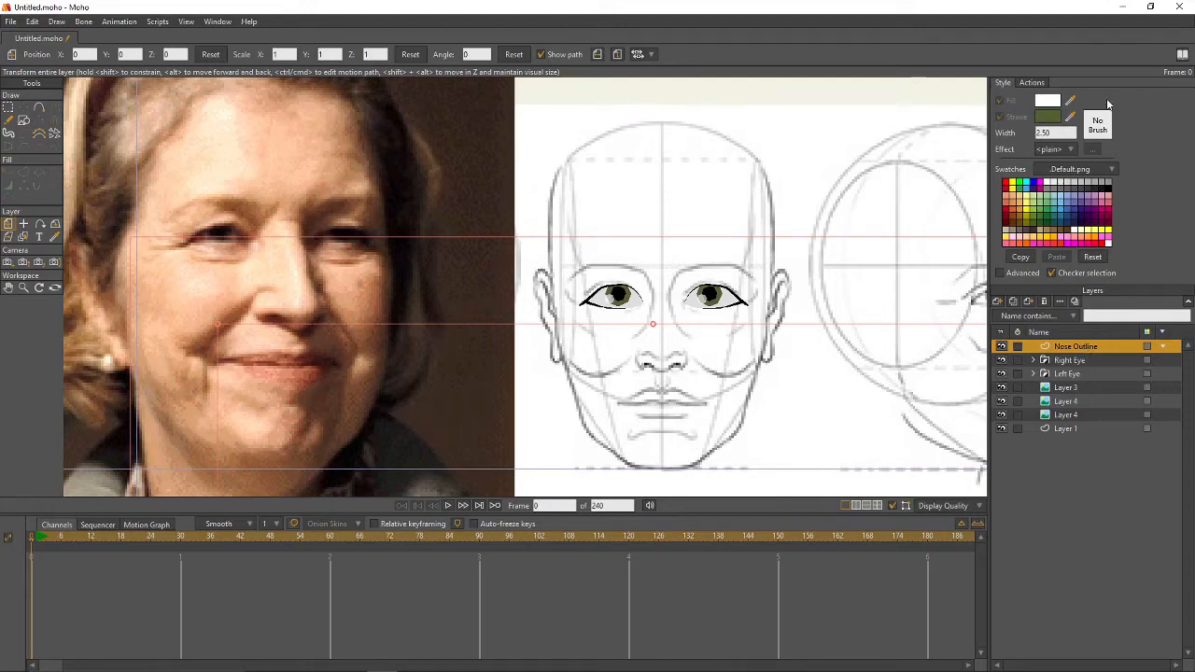
- Sample a peach skin fill from the photo, set a black 1.50 stroke, and start tracing the nose
left_click_drag(1069, 103, 276, 274)
left_click_drag(279, 274, 235, 279)
left_click_drag(1069, 118, 1110, 177)
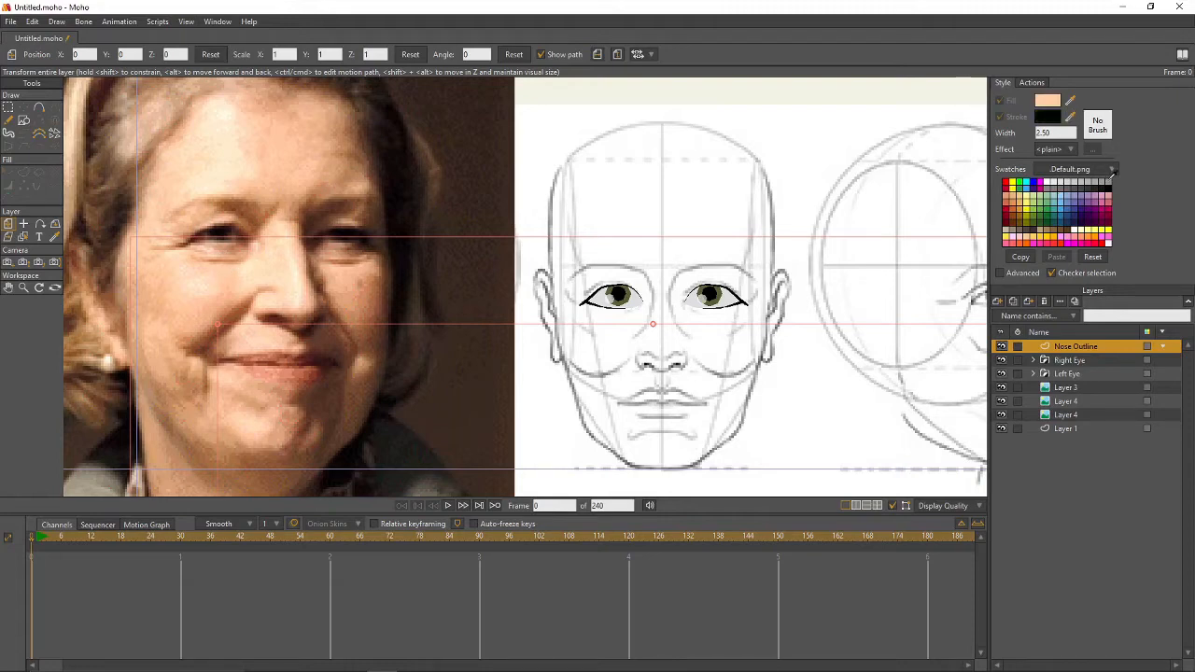
left_click(1055, 133)
type("1.50")
left_click(39, 106)
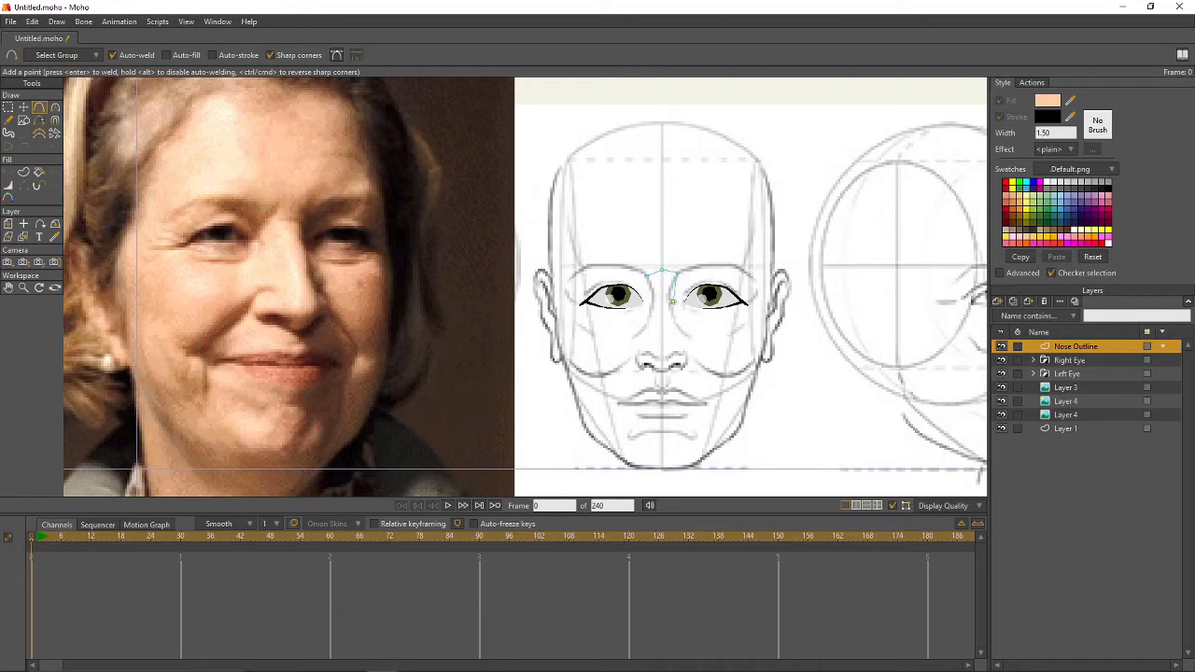
left_click_drag(672, 300, 691, 355)
- Select all nose outline points and turn them into a peach-filled nose shape
key("ctrl+a")
left_click(23, 173)
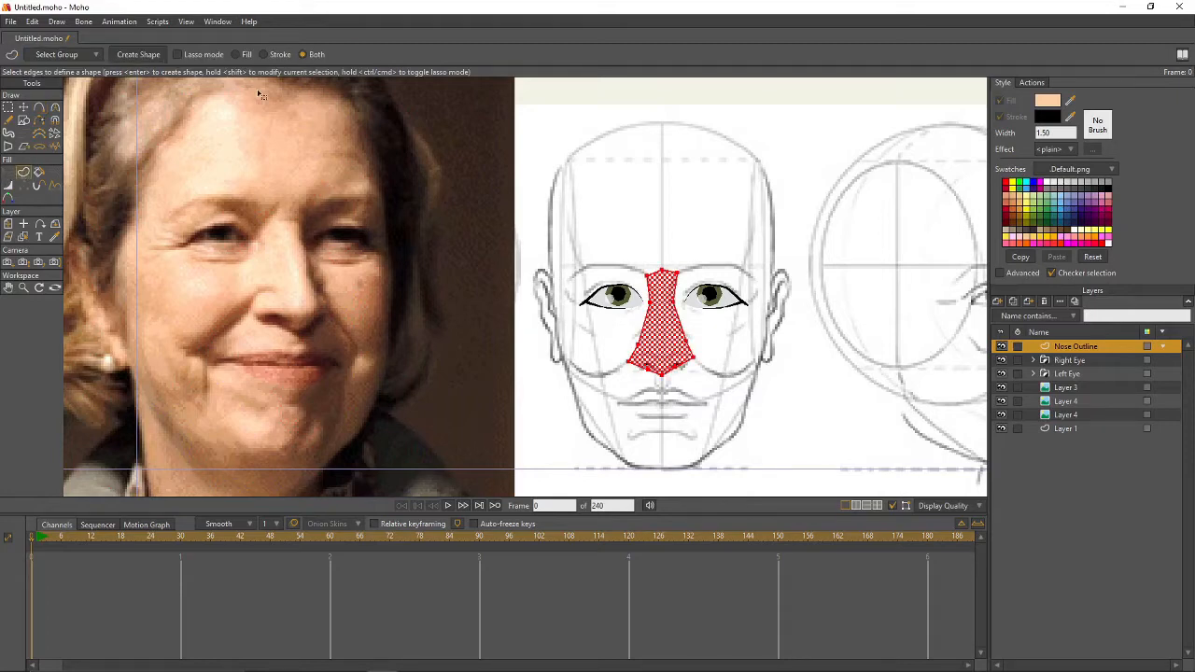
key("Return")
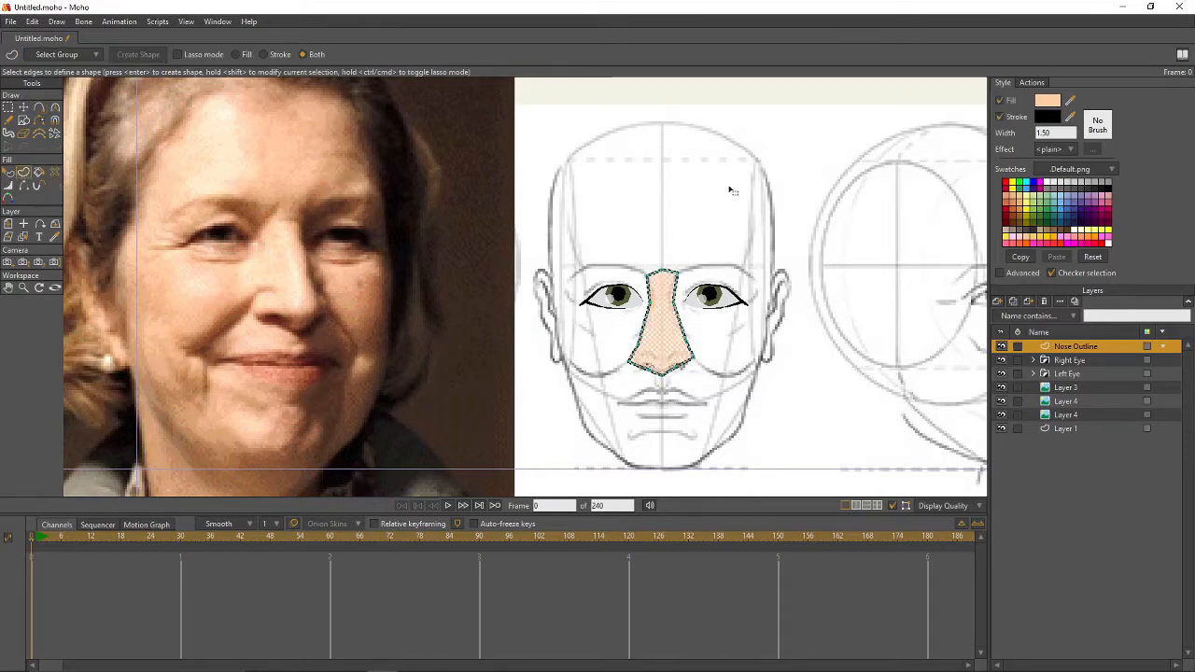
- Reshape the nose by raising its lower points, rounding the tip and pulling the sides inward
key("g")
scroll(726, 348, "up", 2)
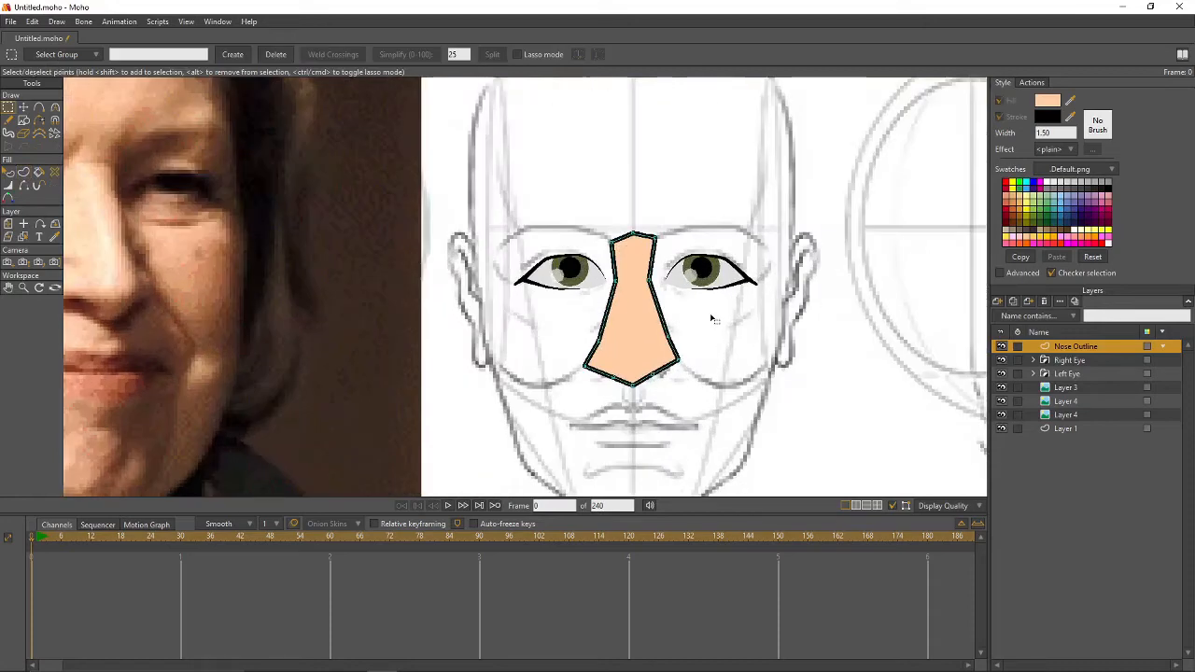
key("t")
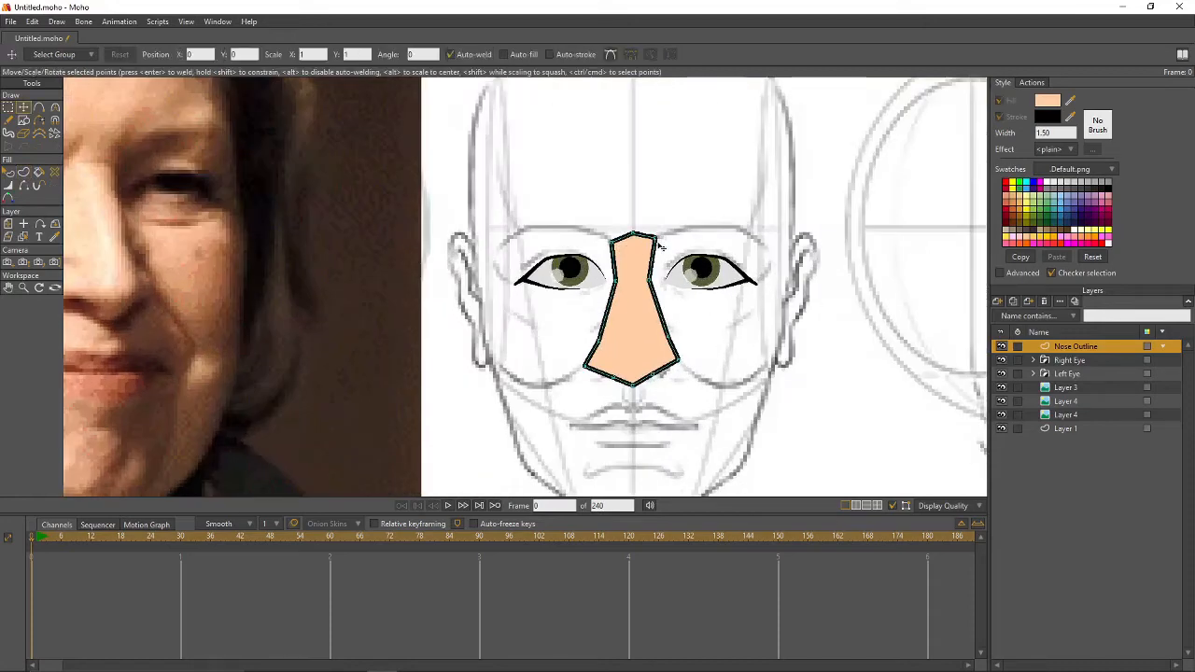
left_click(655, 239)
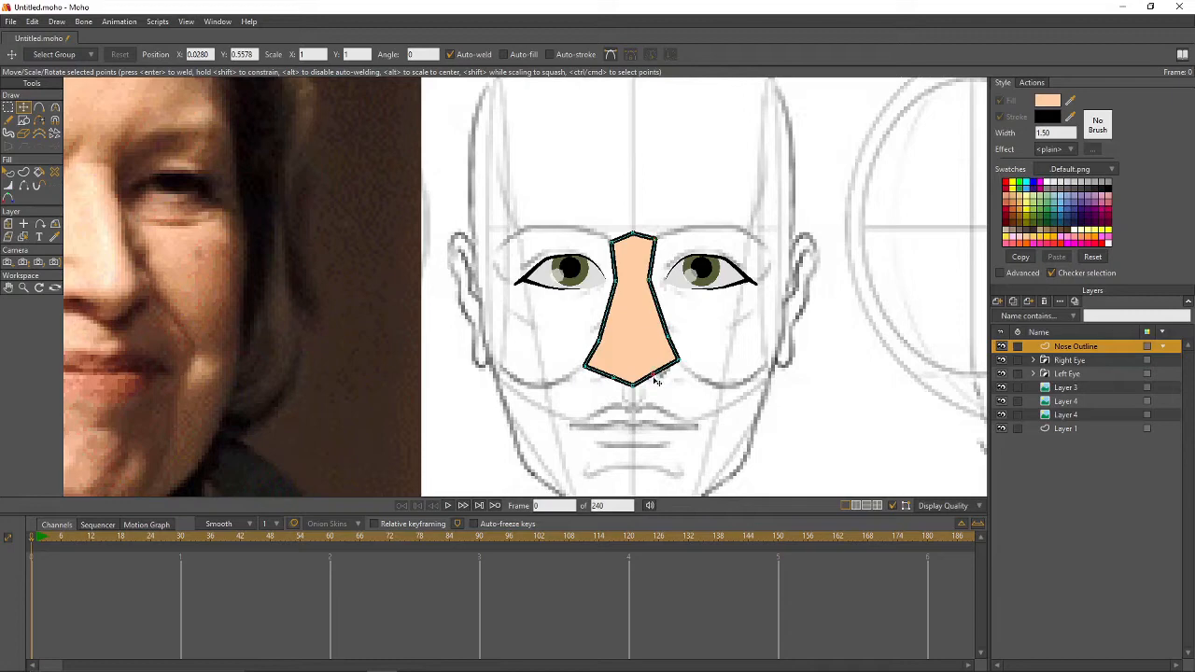
left_click_drag(654, 378, 612, 373)
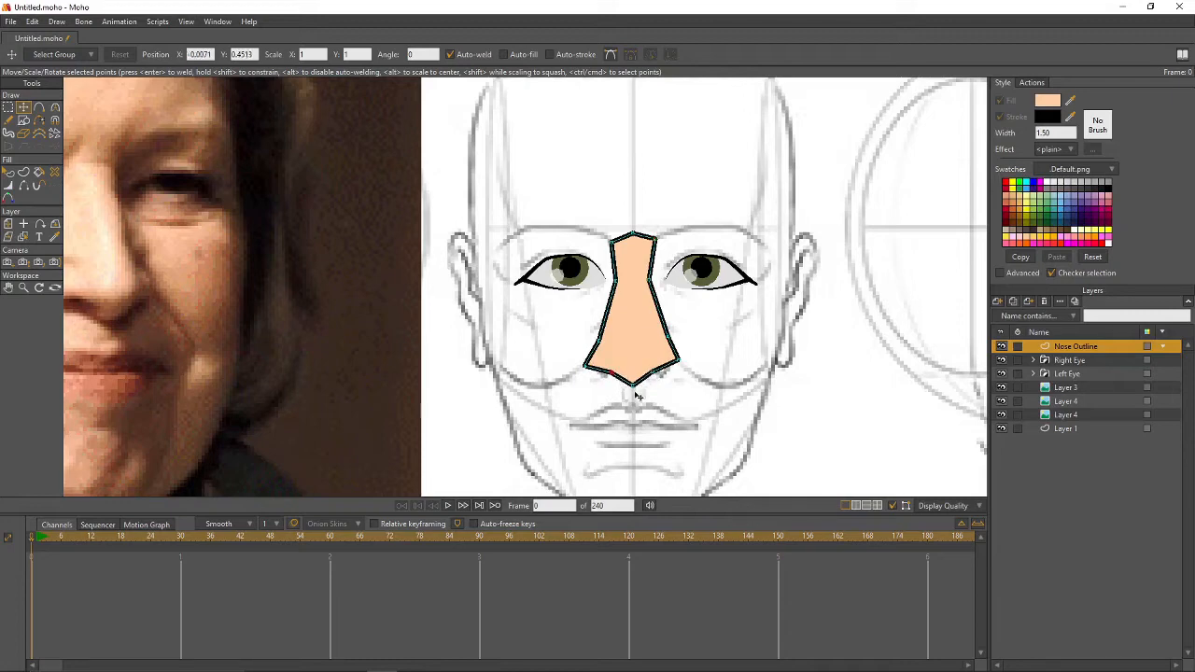
key("c")
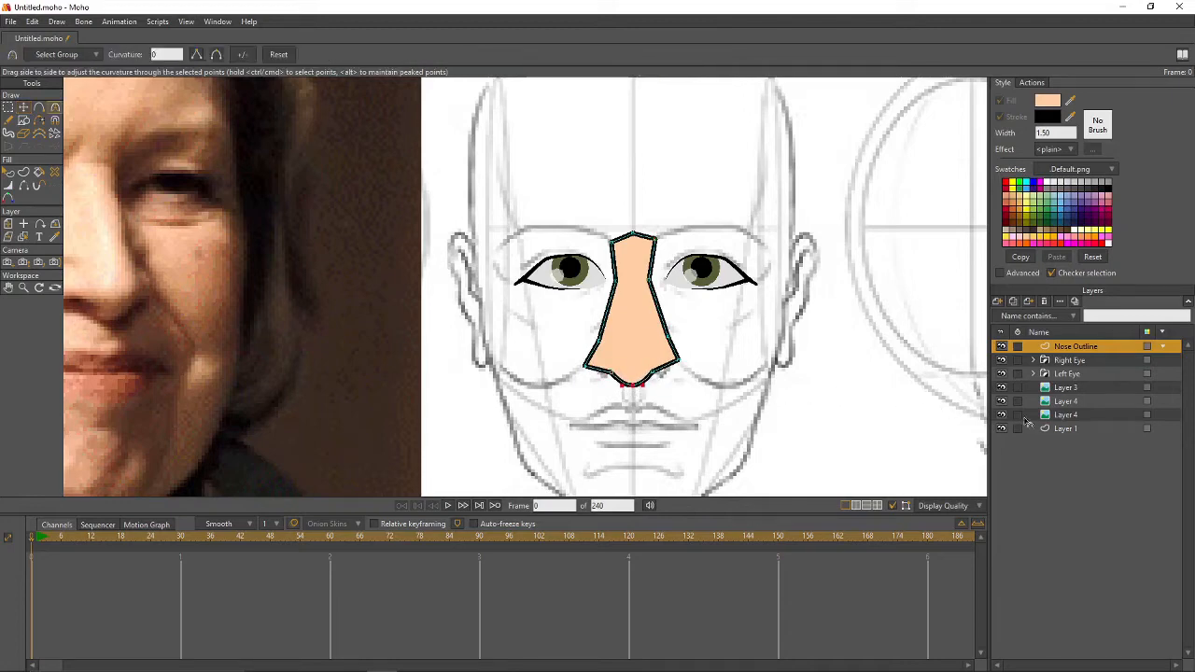
left_click_drag(680, 360, 590, 372)
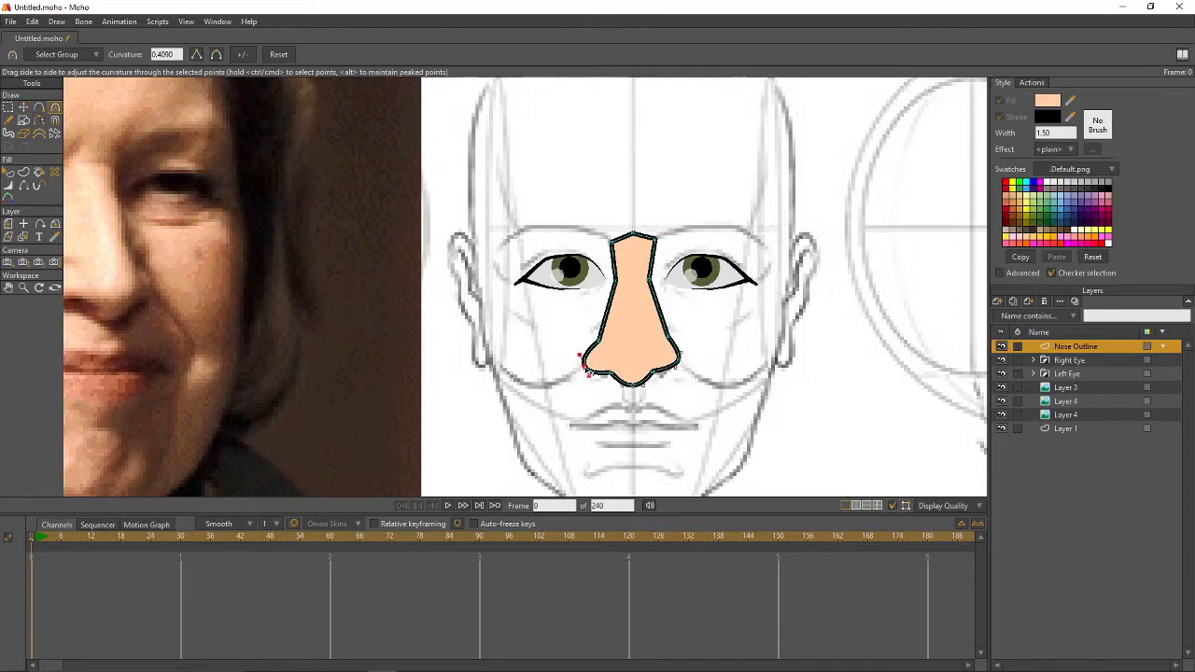
key("t")
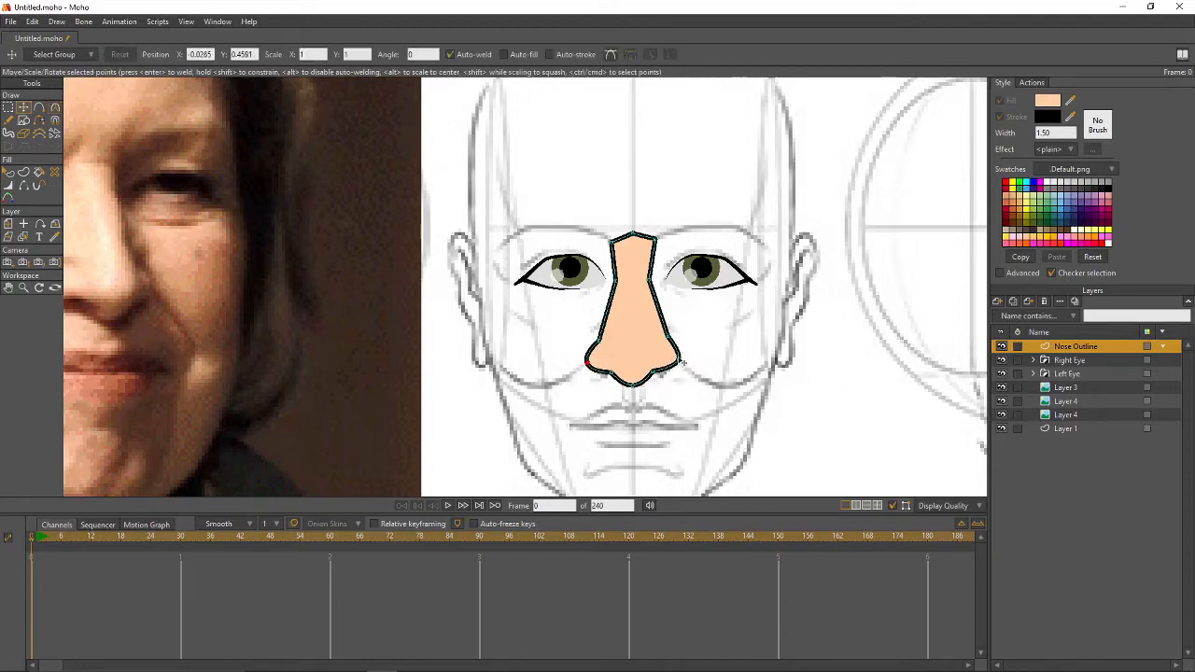
left_click_drag(668, 338, 790, 334)
key("c")
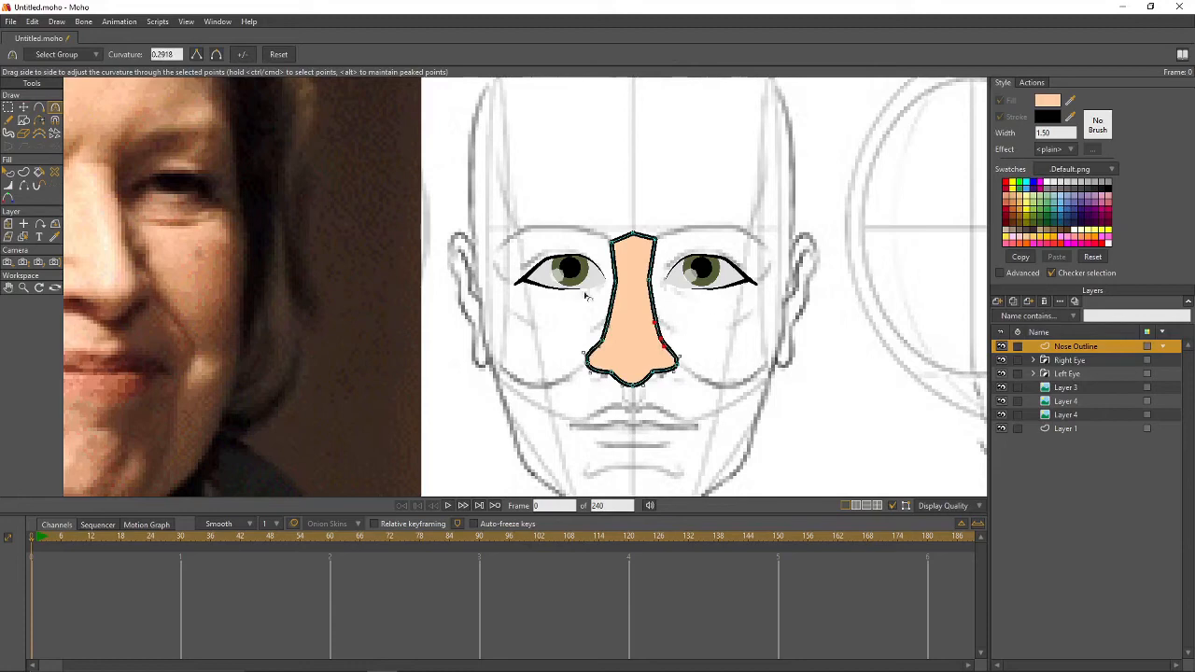
- Hide the outline along the nose's top edges and upper left and right sides
left_click(24, 185)
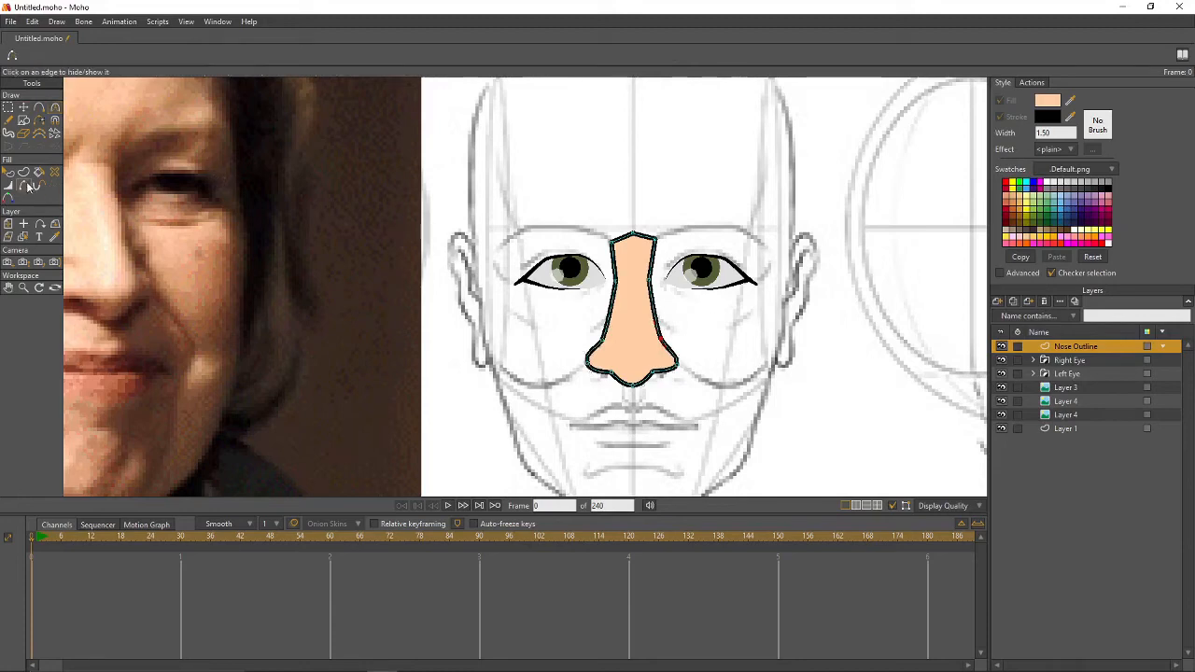
left_click(644, 236)
left_click(622, 236)
left_click(652, 260)
left_click(614, 266)
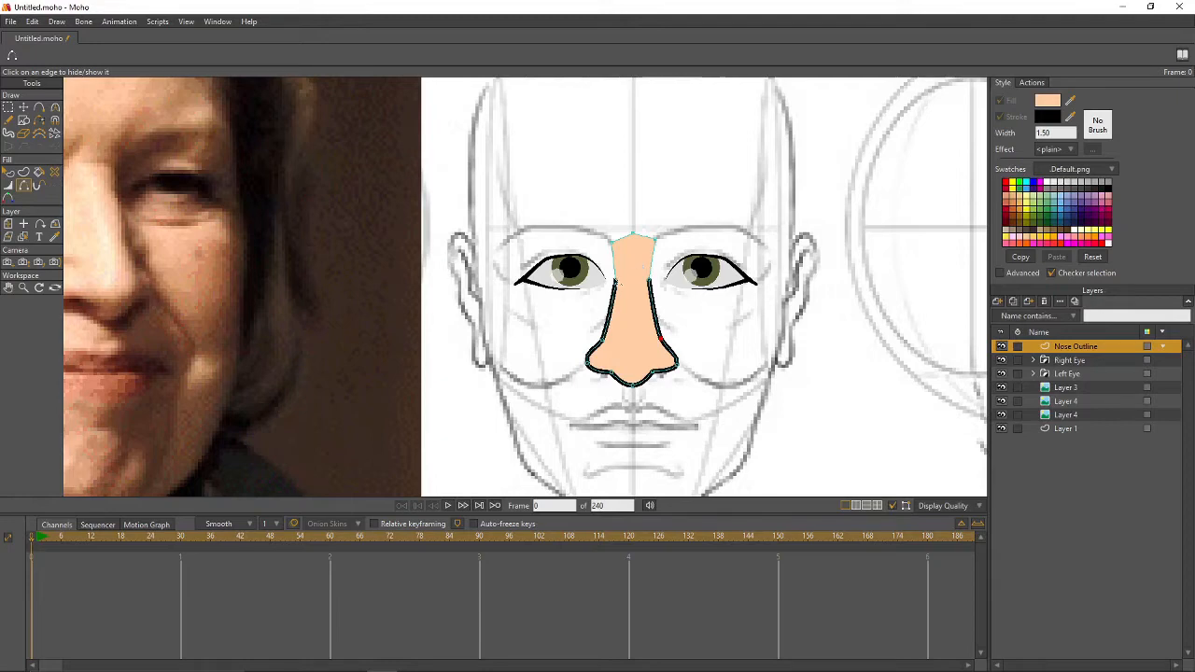
- Set the nose outline width to 0 at the upper side points and 50 at the lower points
key("w")
left_click(616, 282)
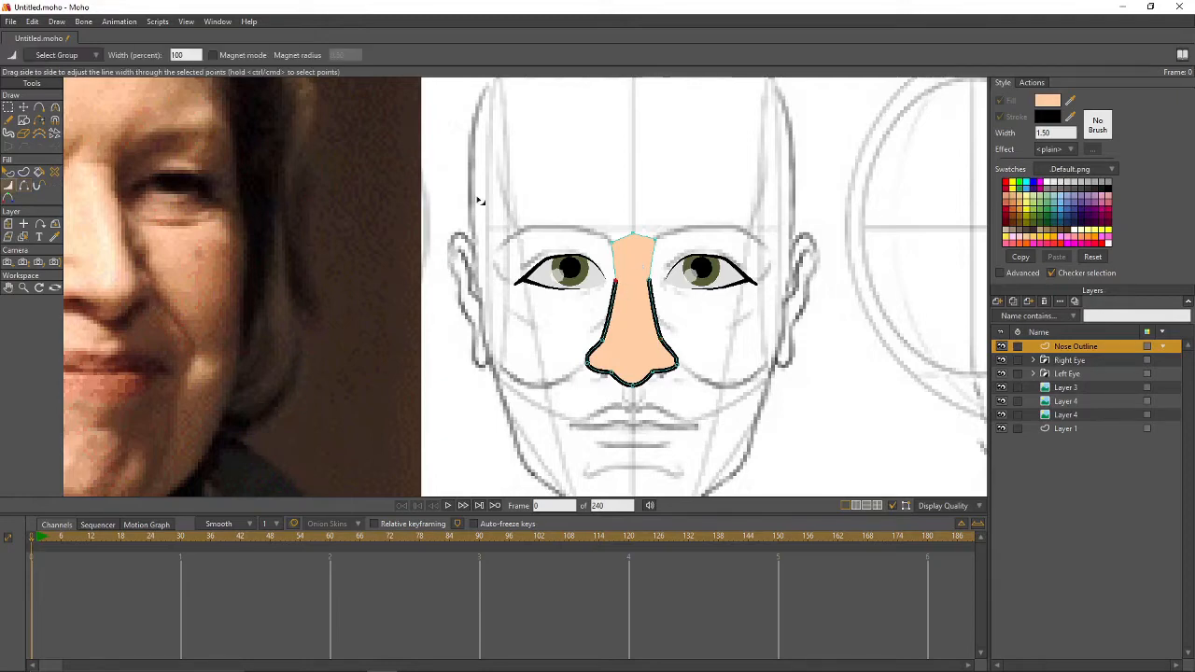
left_click_drag(189, 55, 100, 63)
type("0")
left_click(649, 281)
left_click_drag(189, 55, 117, 58)
type("0")
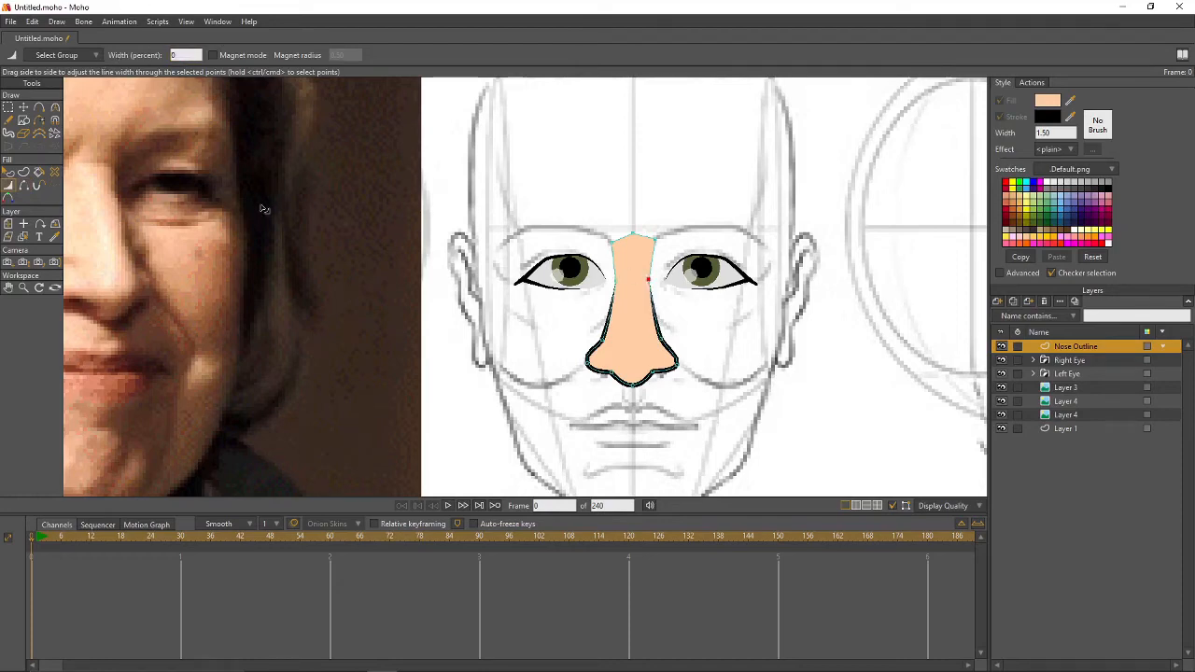
left_click(661, 338)
left_click_drag(192, 55, 134, 56)
type("50")
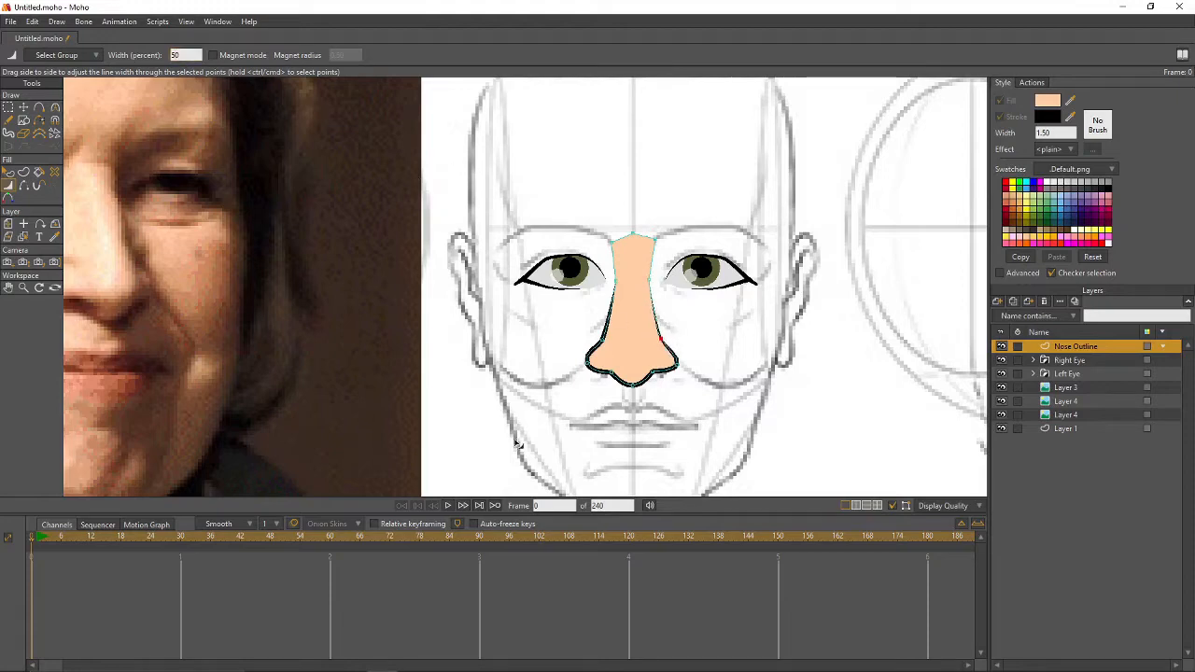
left_click(604, 339)
left_click_drag(195, 57, 146, 51)
type("50t")
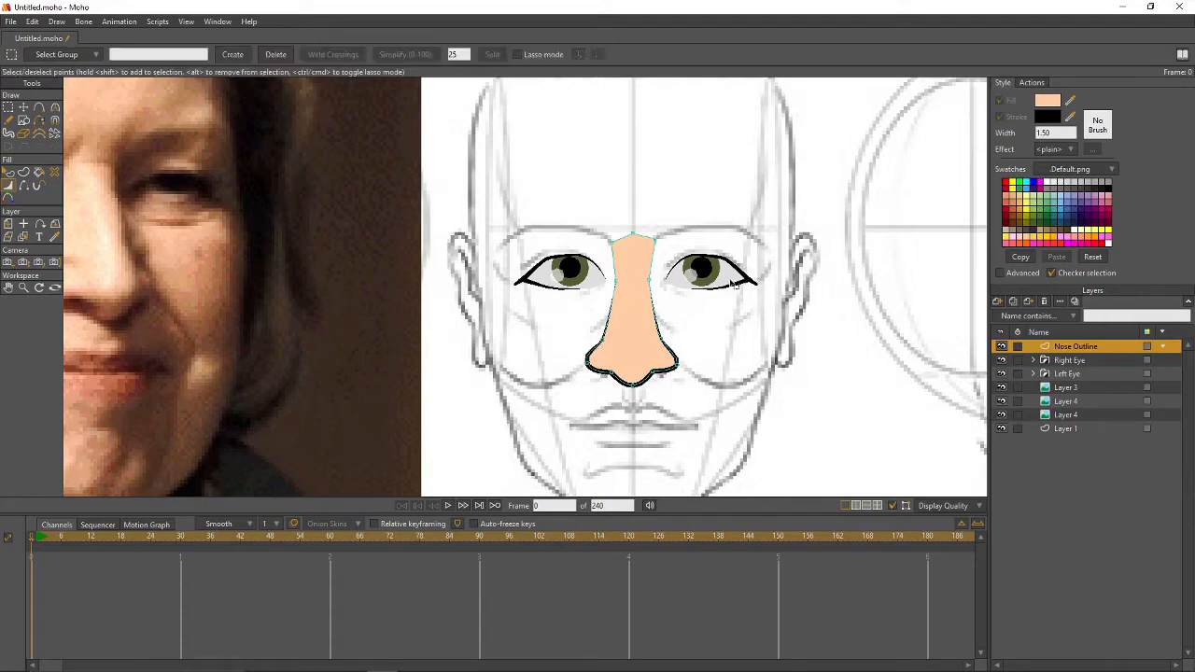
- Smooth the curvature of the upper nose points and pull the right nostril point inward
left_click(654, 243)
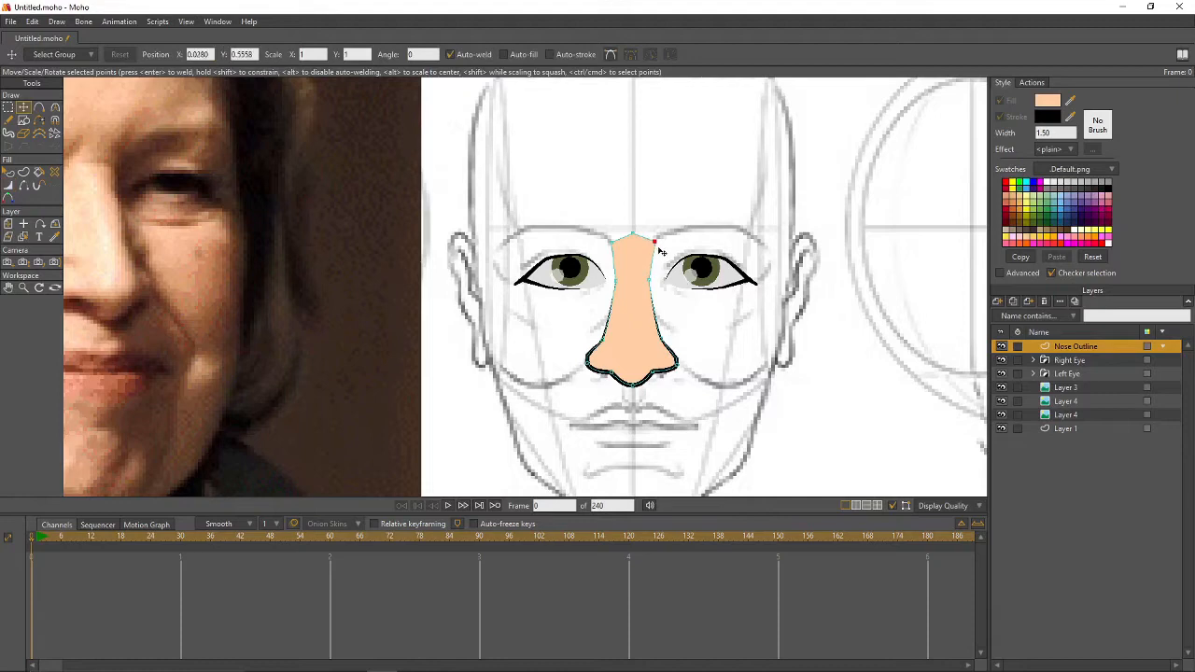
key("c")
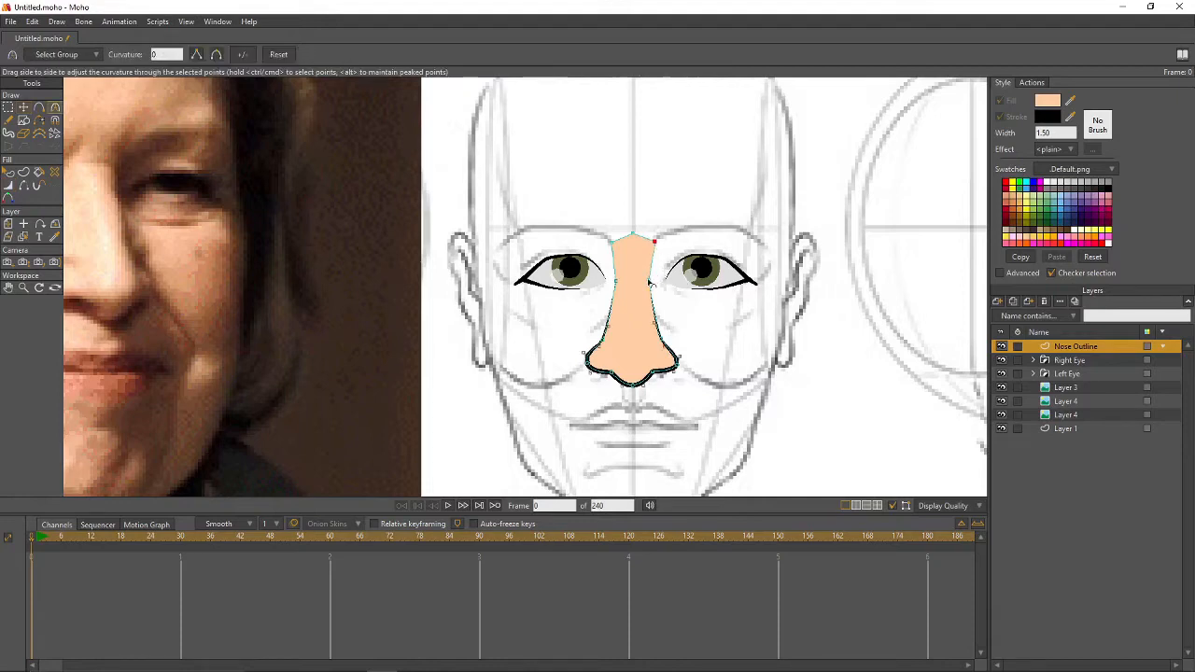
left_click(648, 280)
left_click(615, 273)
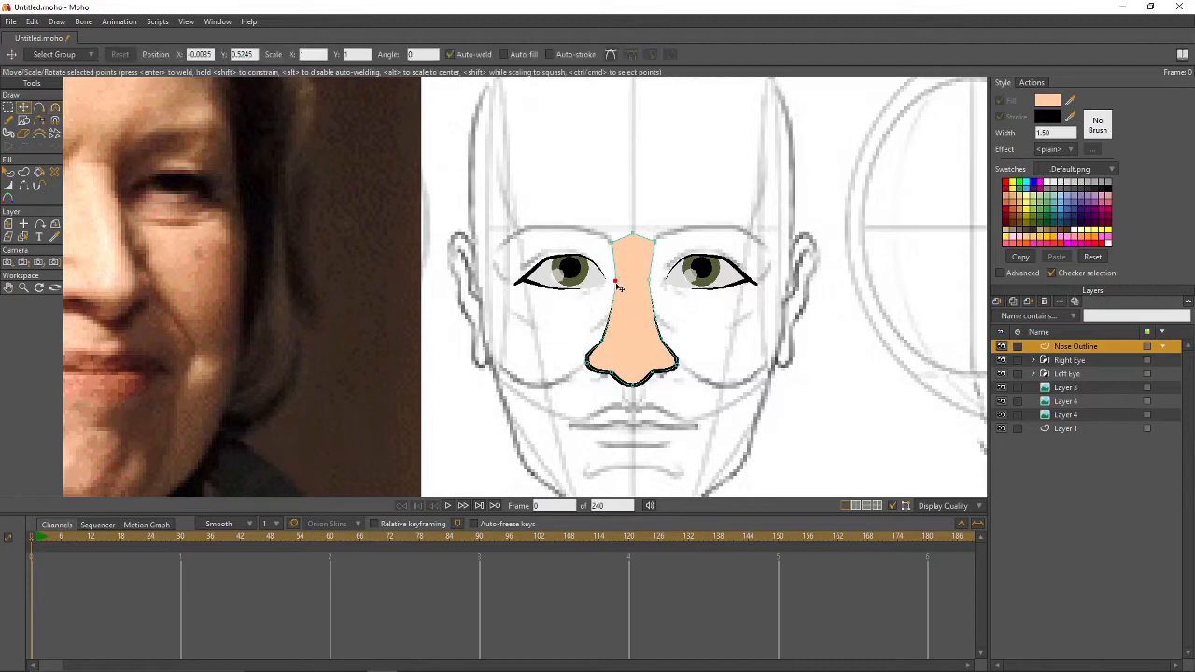
key("t")
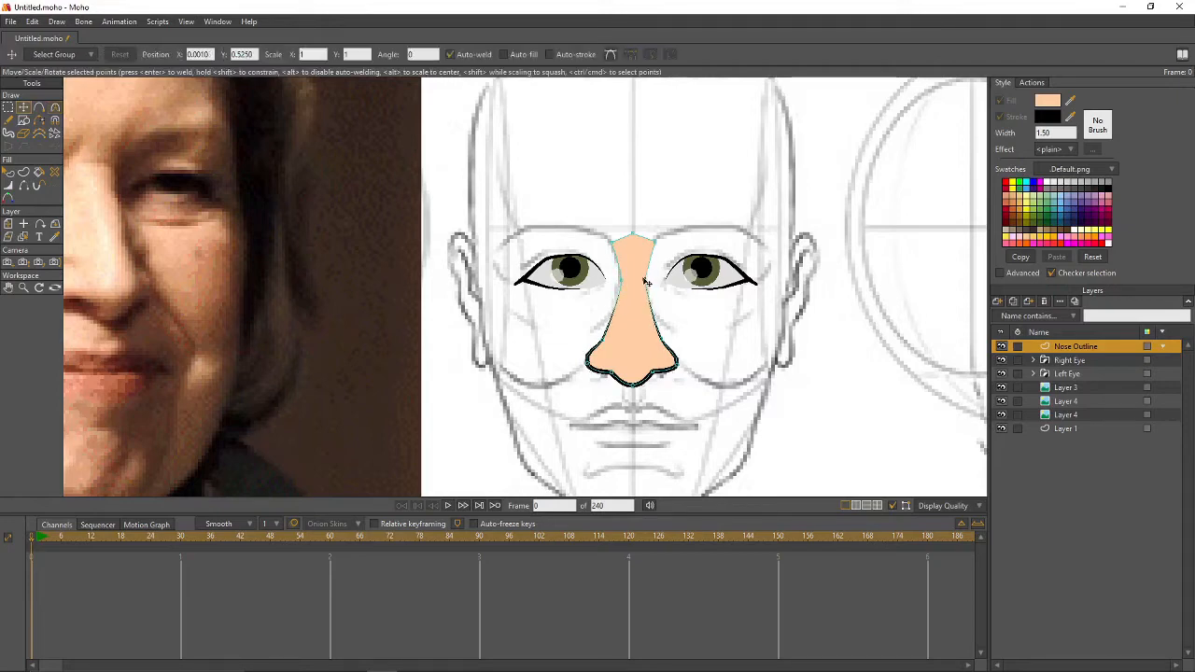
left_click(644, 278)
left_click(592, 364)
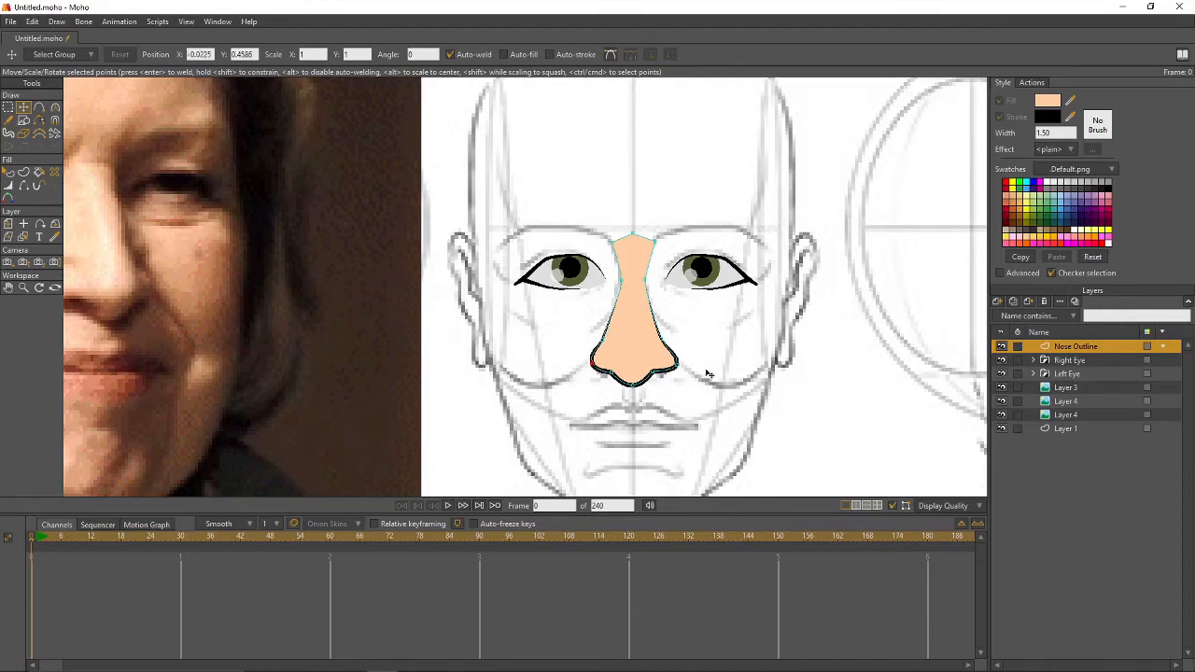
left_click_drag(677, 365, 659, 338)
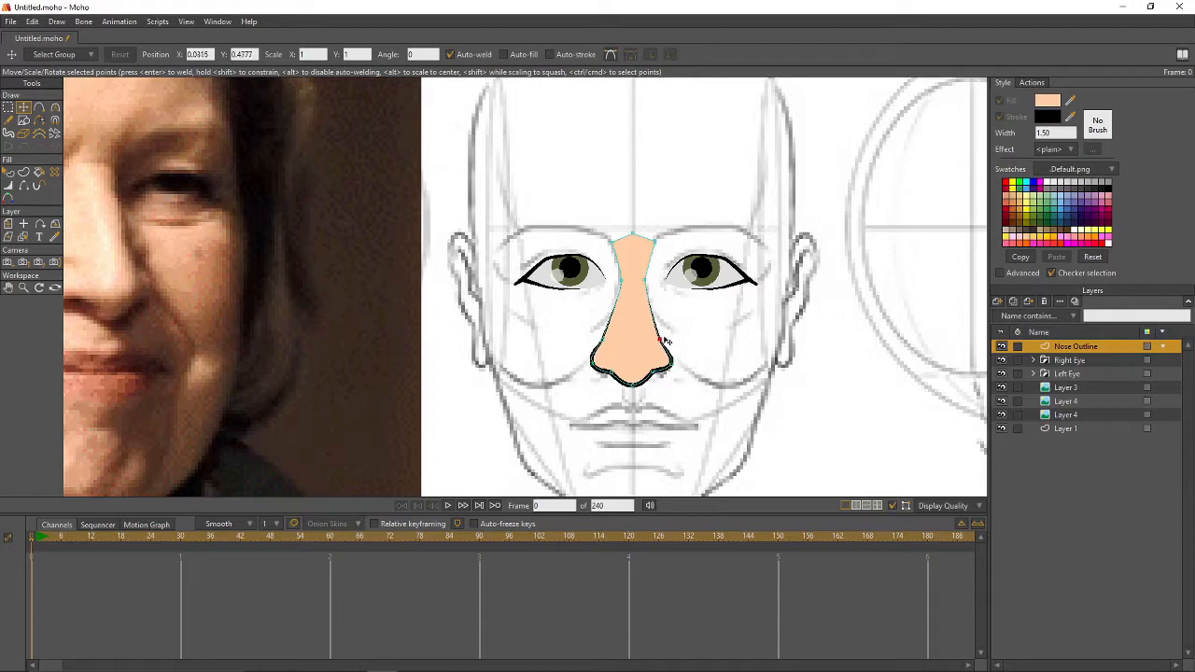
- Group Nose Outline into a 'Nose' group masked with Hide all, Nose Outline adding to mask
left_click(997, 302)
left_click(1025, 360)
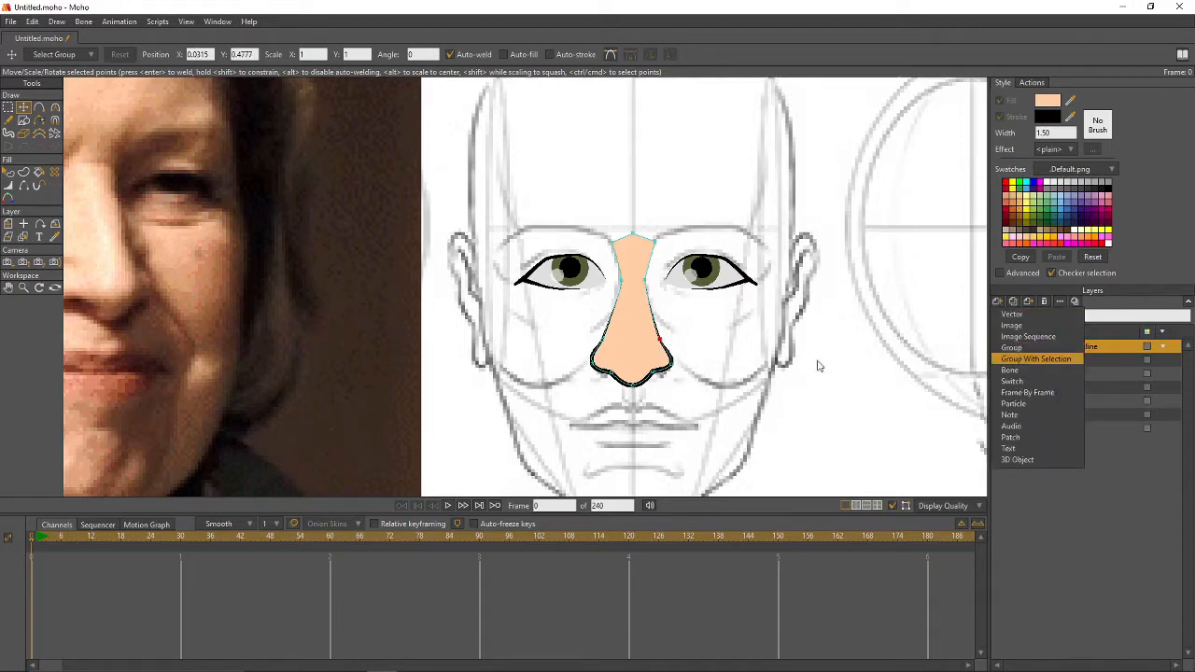
type("Nos")
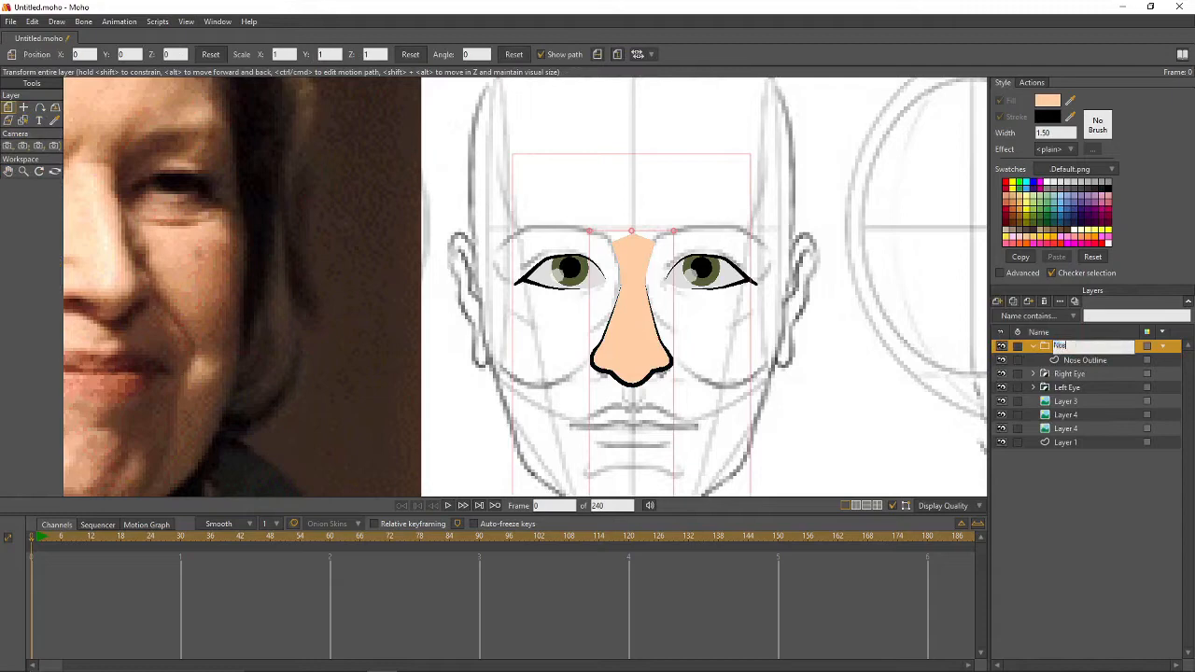
type("e")
key("Return")
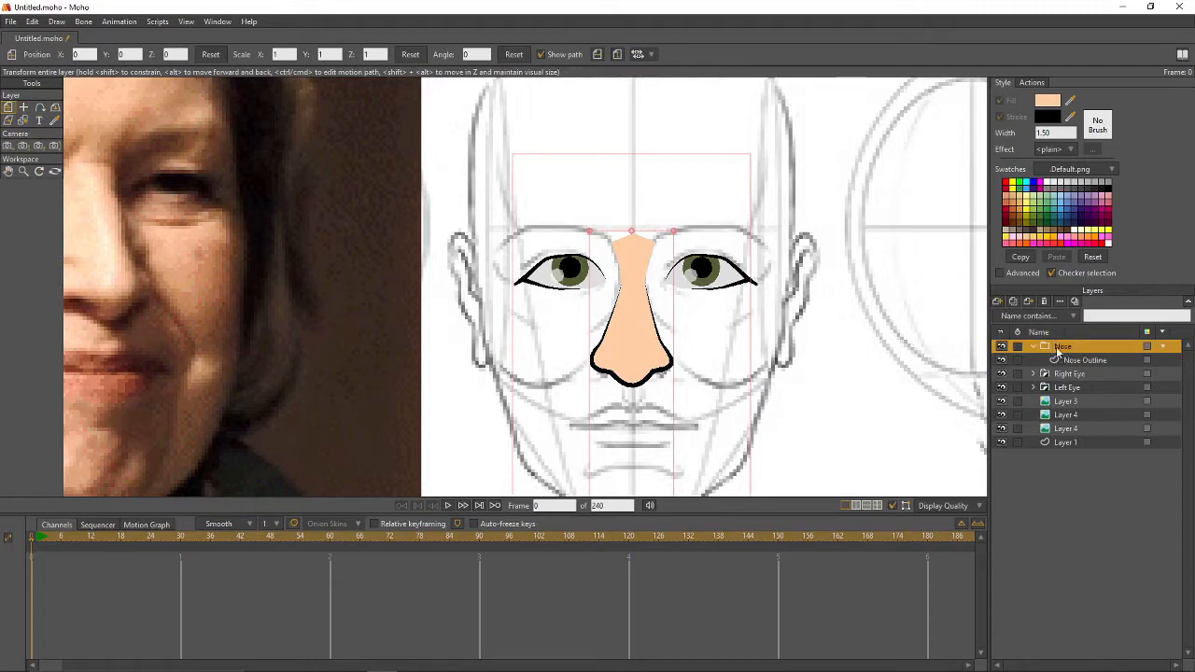
double_click(1058, 350)
left_click(194, 60)
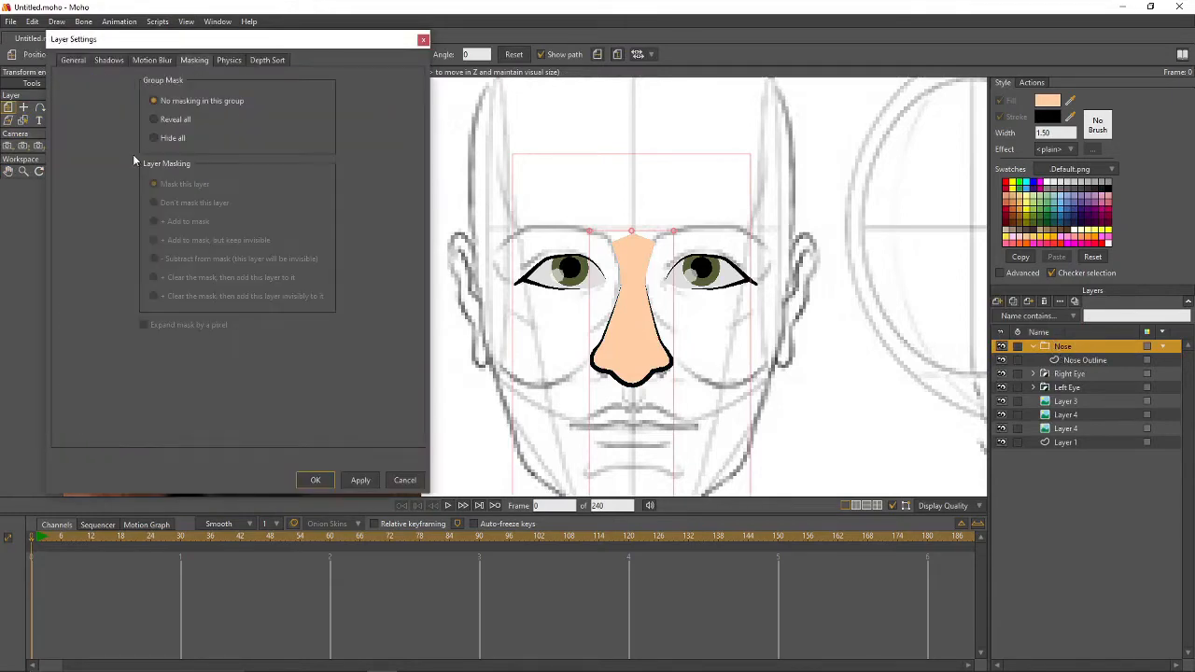
left_click(154, 138)
left_click(1113, 358)
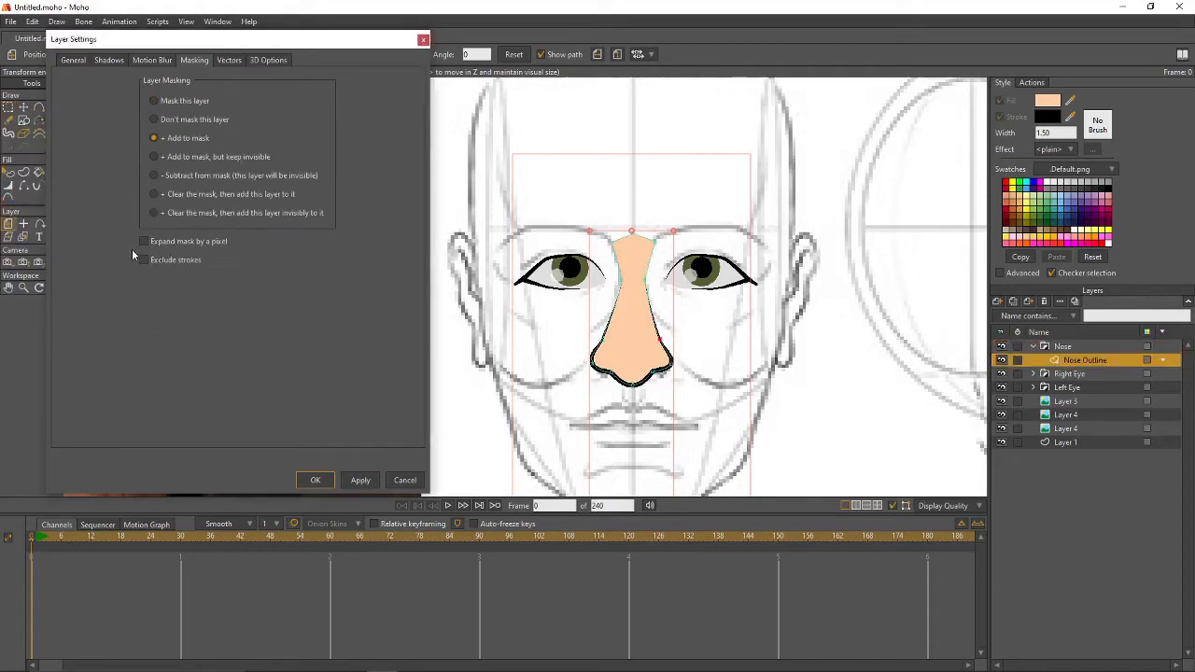
left_click(314, 478)
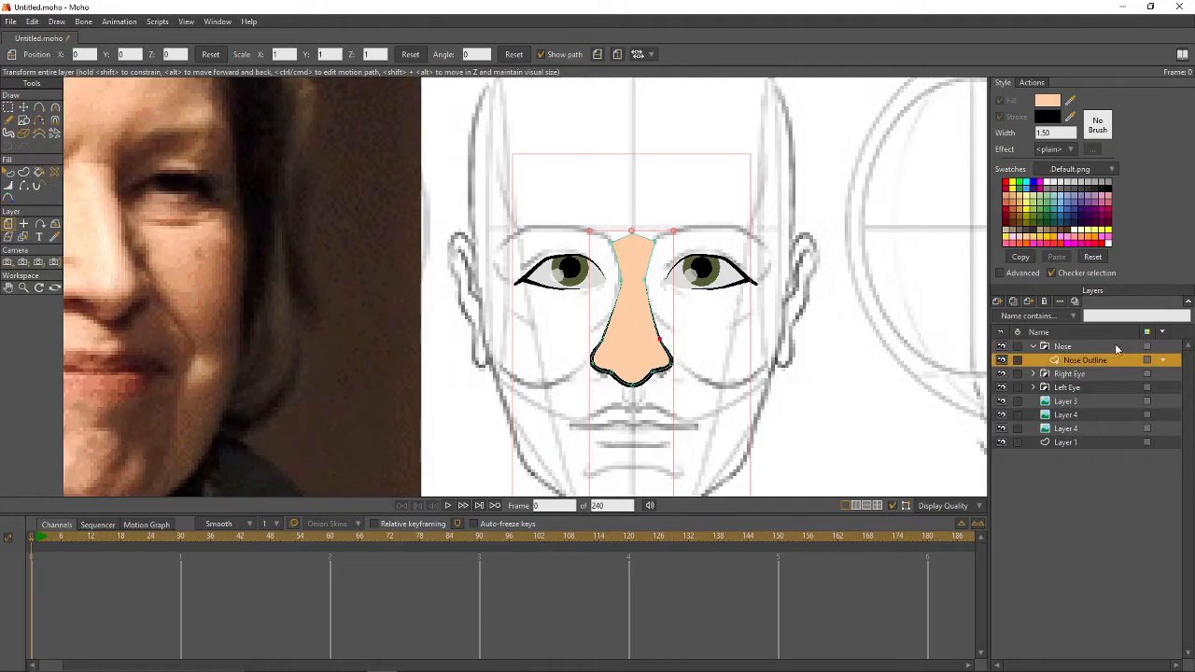
- Add a new vector layer named 'Highdarks' inside the Nose group
left_click(997, 301)
left_click(1013, 315)
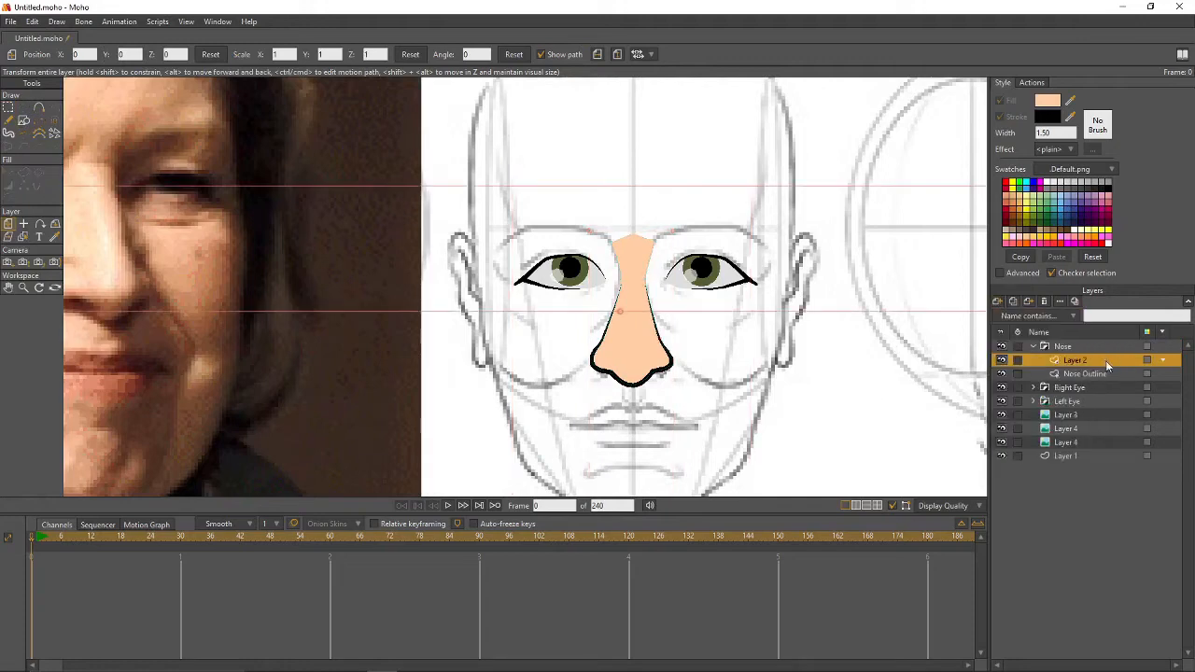
double_click(1104, 361)
type("H")
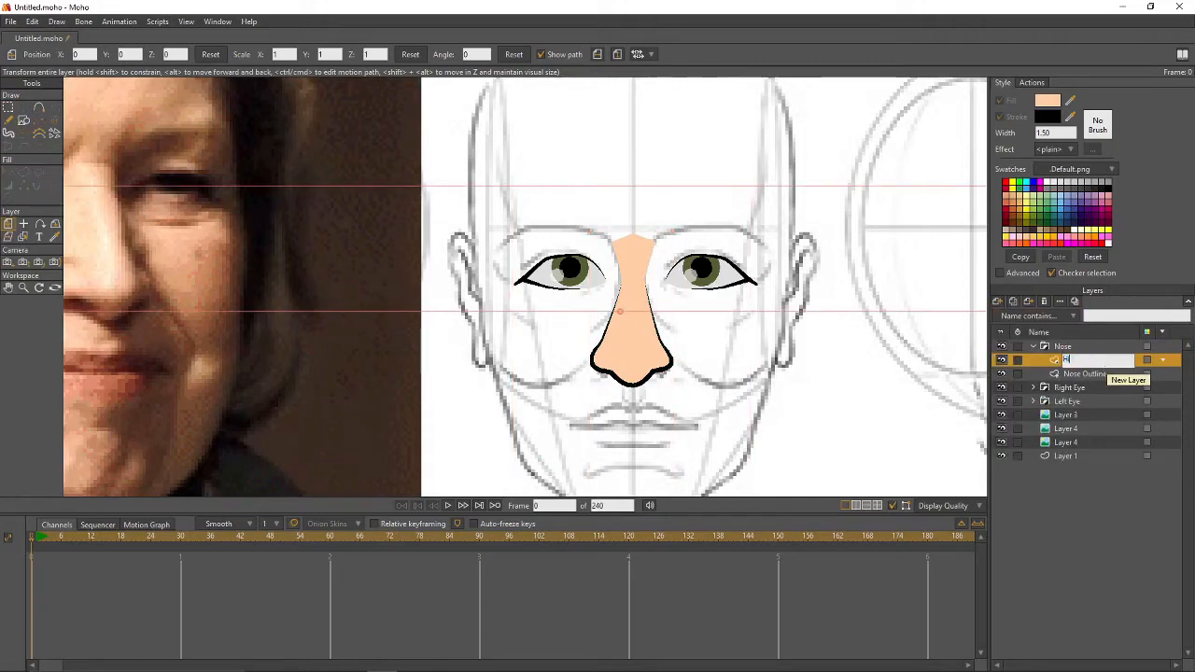
type("ighdarks")
key("Return")
- Place the Nose Outline and Nose group origins on the nose, then select Highdarks
left_click(1097, 372)
key("0")
left_click(630, 340)
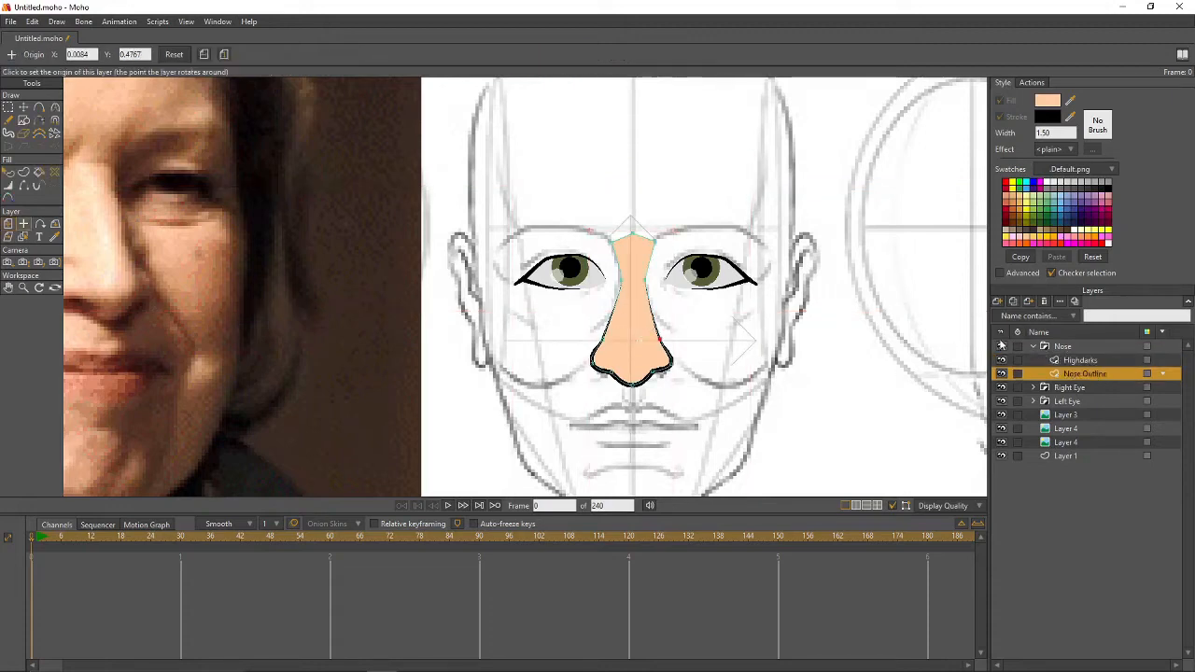
left_click(1068, 348)
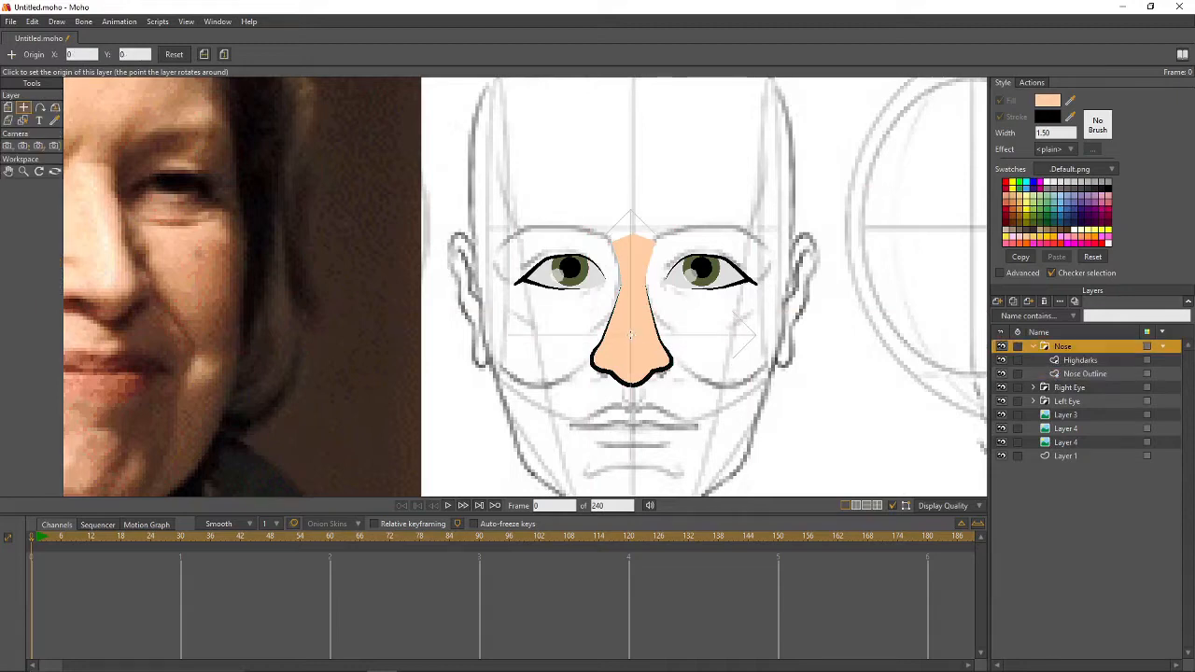
left_click(629, 337)
left_click(1071, 361)
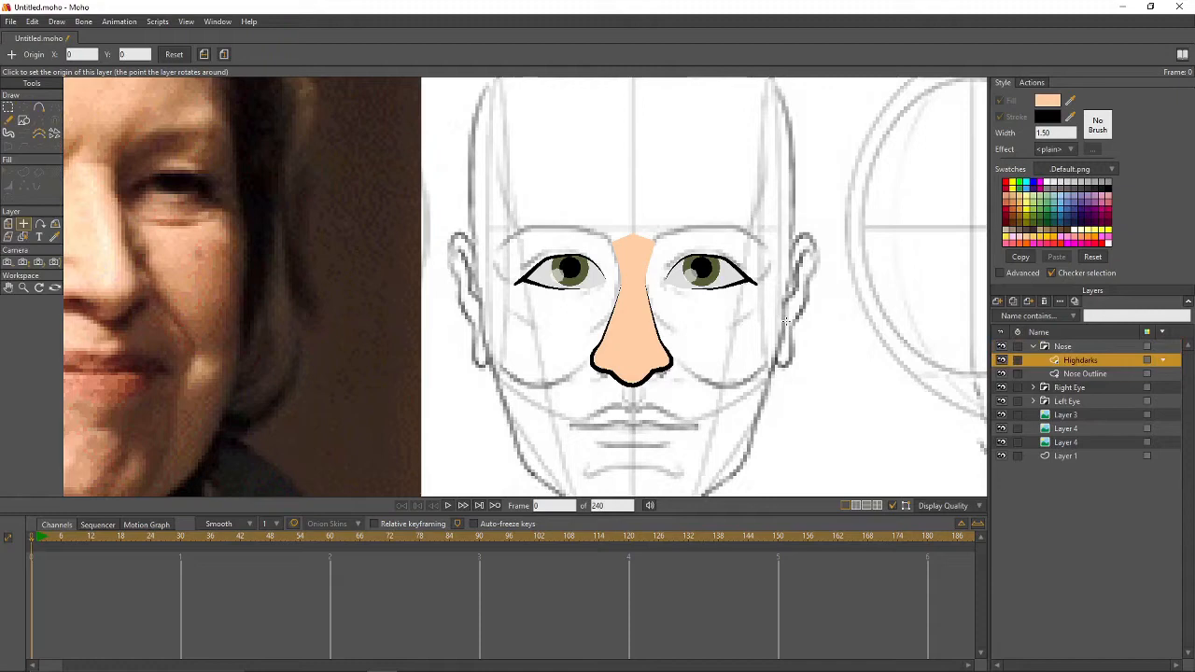
- Lighten the fill colour to a pale peach
scroll(700, 268, "down", 2)
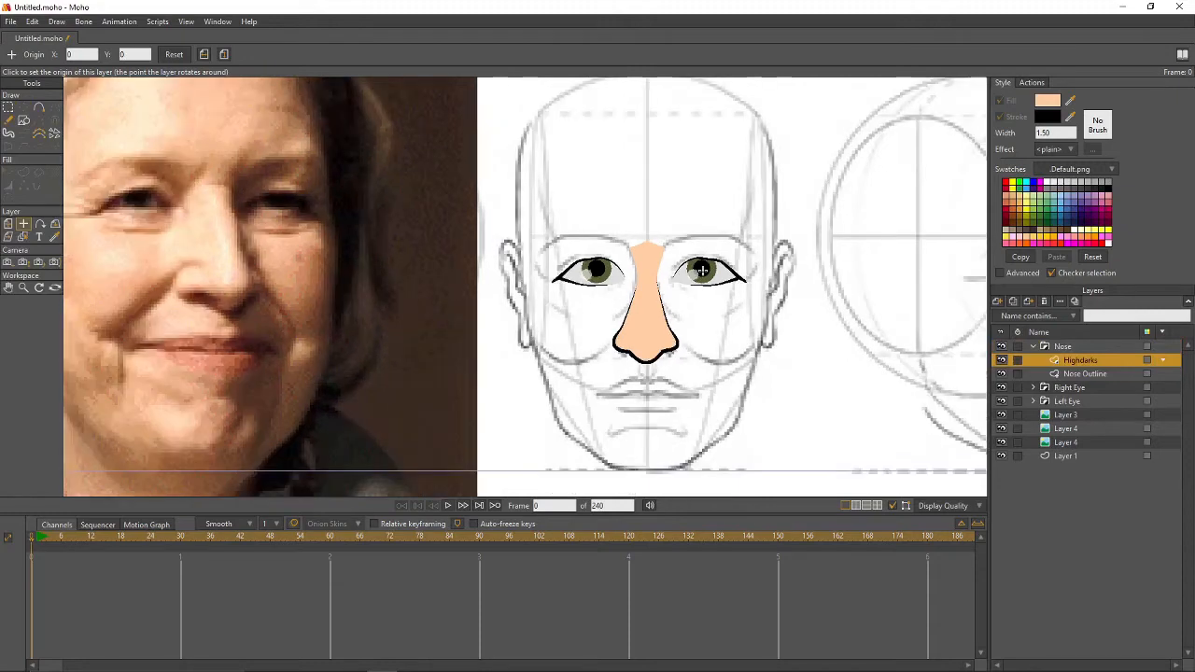
scroll(702, 270, "up", 2)
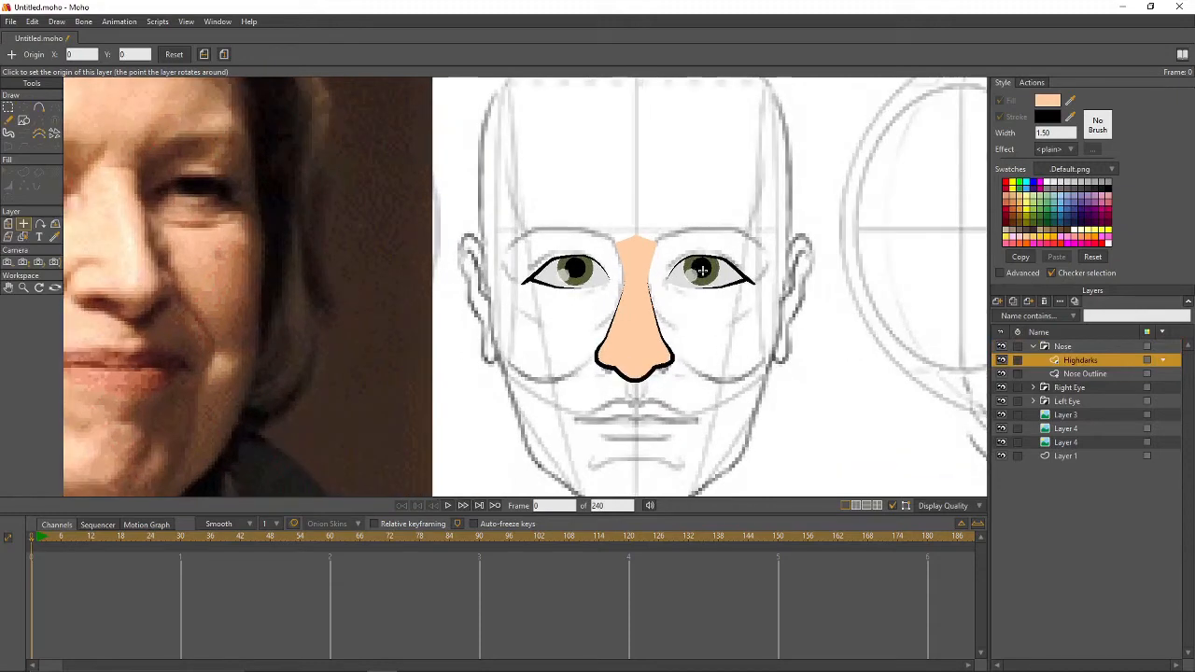
left_click(1054, 102)
left_click_drag(237, 183, 214, 177)
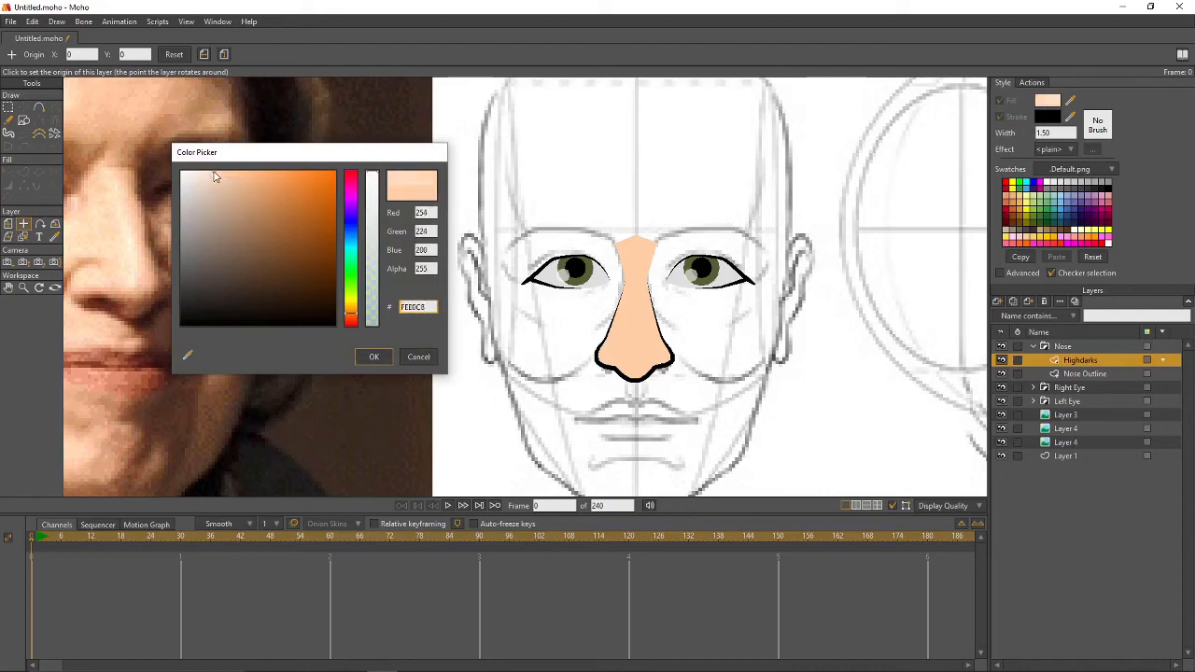
left_click(374, 357)
- Draw a highlight shape down the nose bridge and fill it without a stroke
left_click(39, 108)
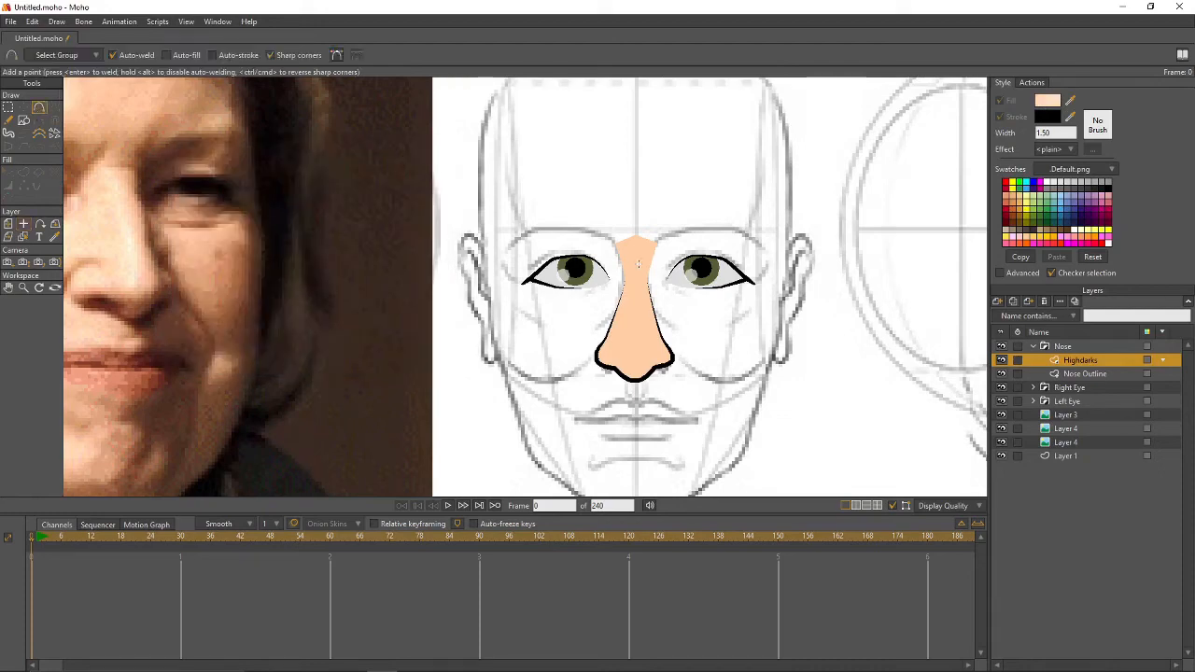
mouse_move(634, 265)
left_mouse_down()
mouse_move(623, 329)
mouse_move(635, 266)
left_mouse_up()
key("p")
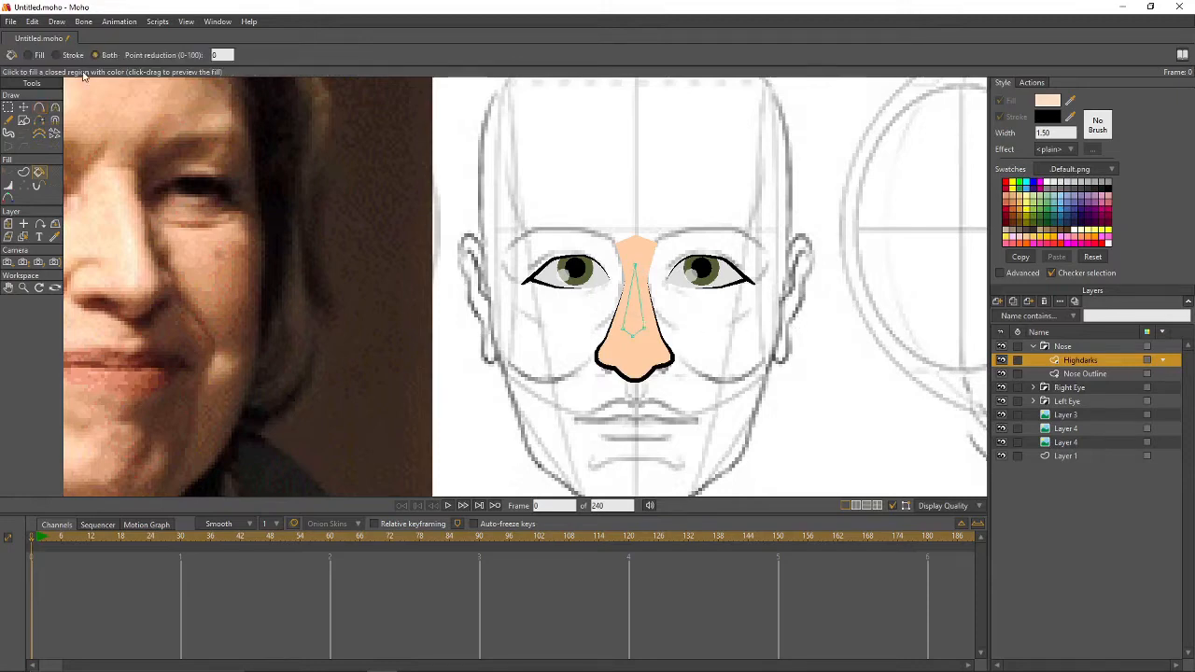
left_click(30, 55)
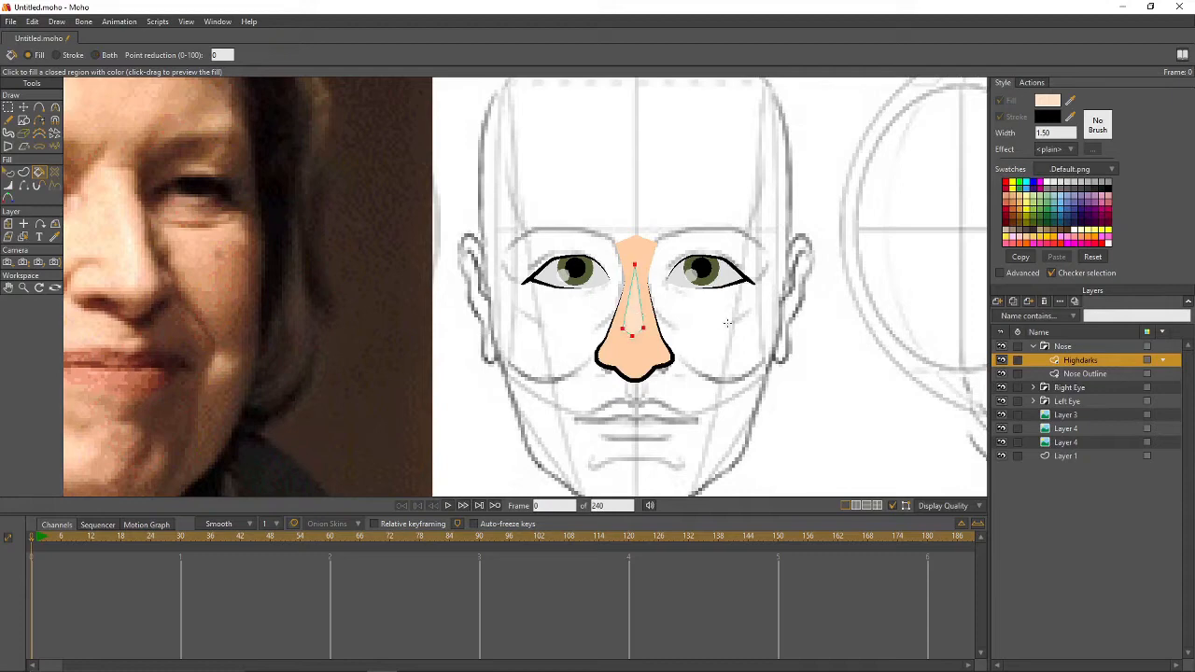
key("t")
left_click(637, 333)
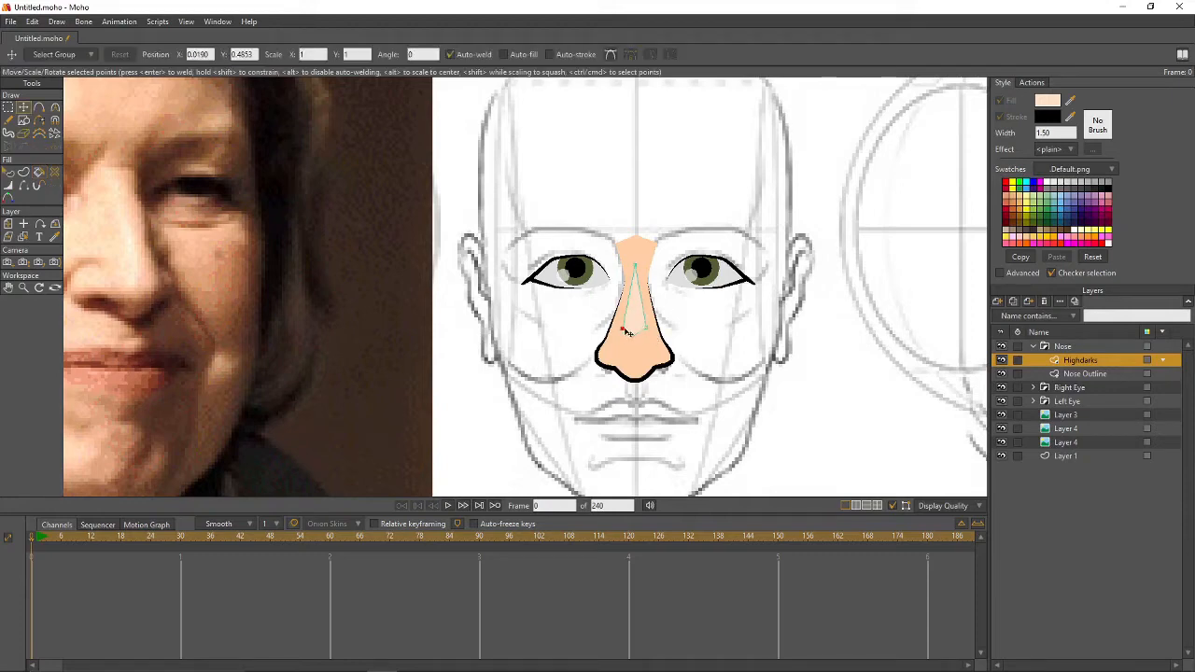
- Give the Highdarks layer a blur radius of 5 and render a preview
double_click(1103, 362)
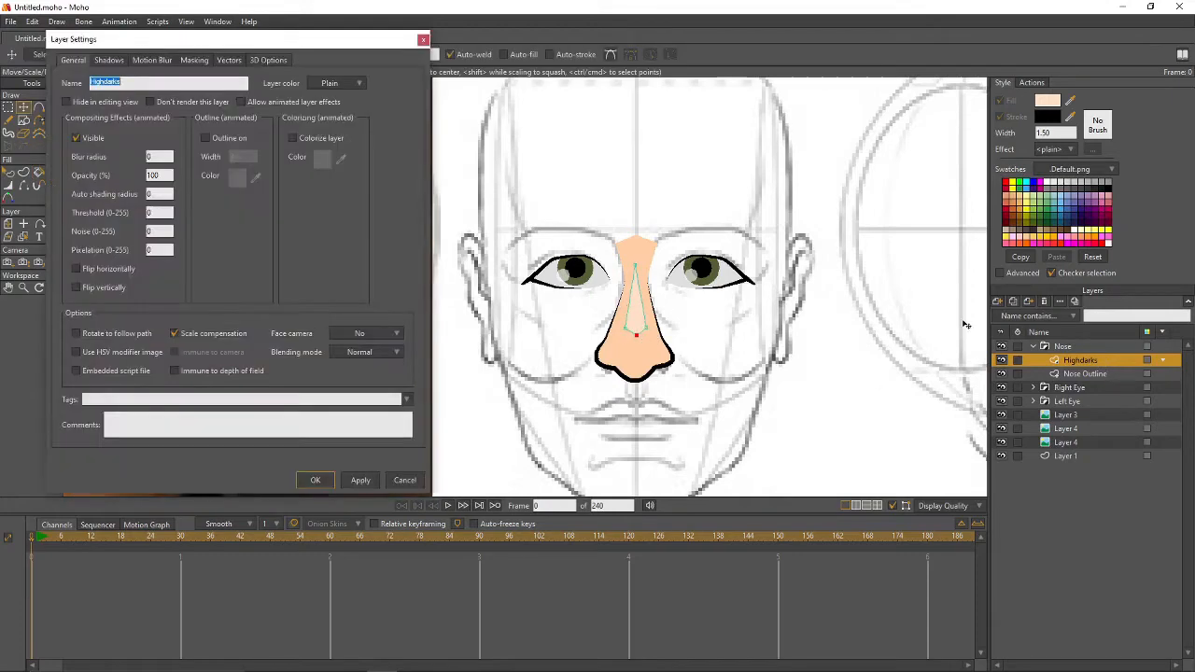
left_click(157, 155)
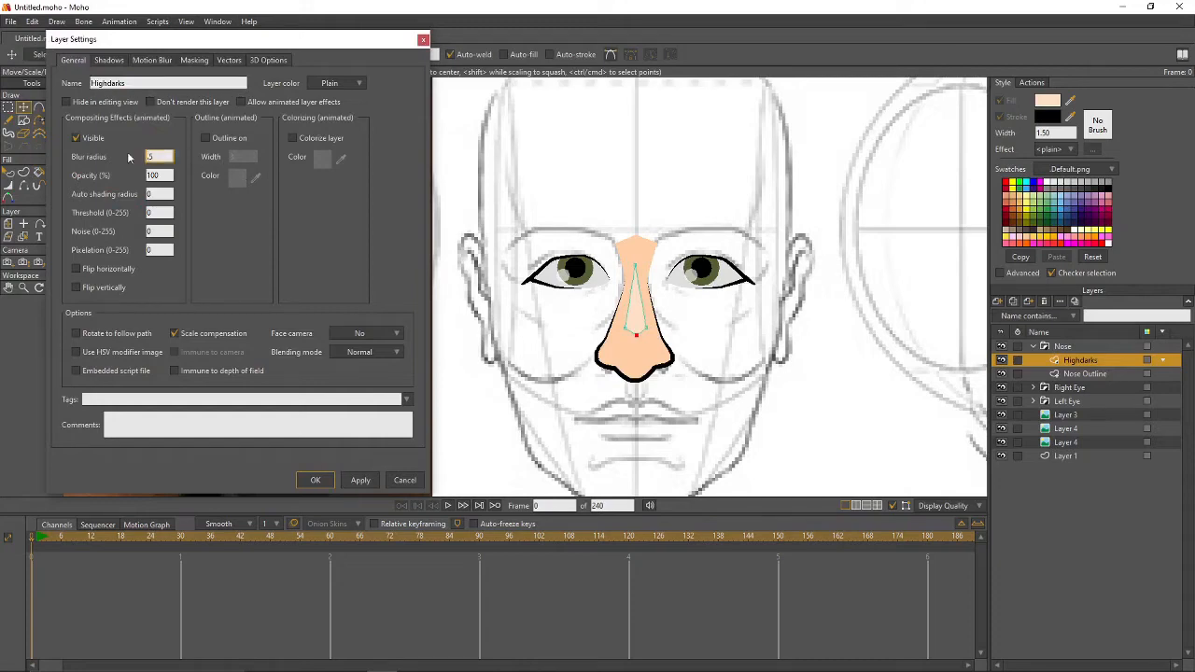
key("Return")
key("ctrl+r")
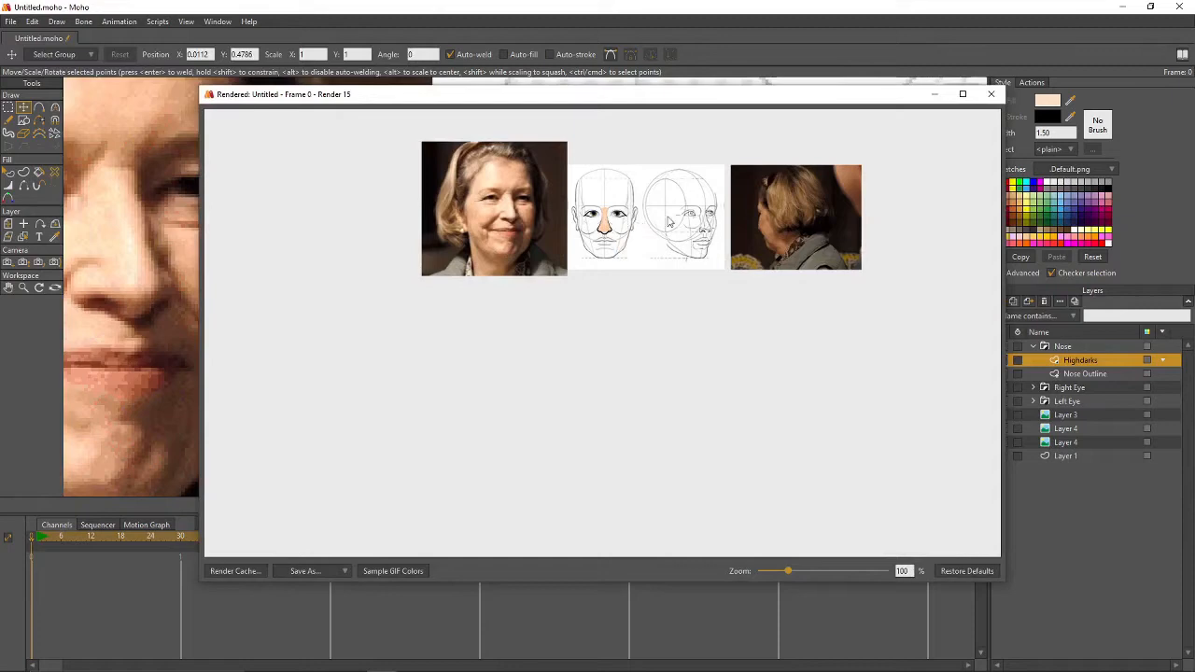
- Nudge the right eye's iris slightly left and the left eye's iris slightly right
left_click(992, 95)
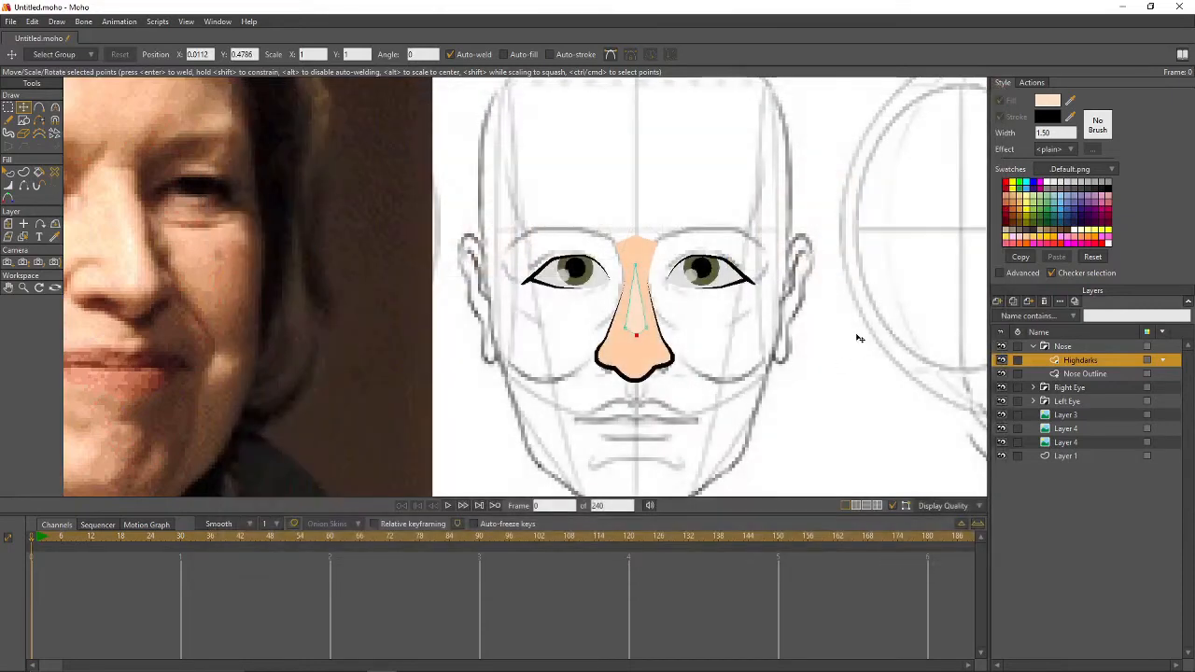
left_click(1034, 388)
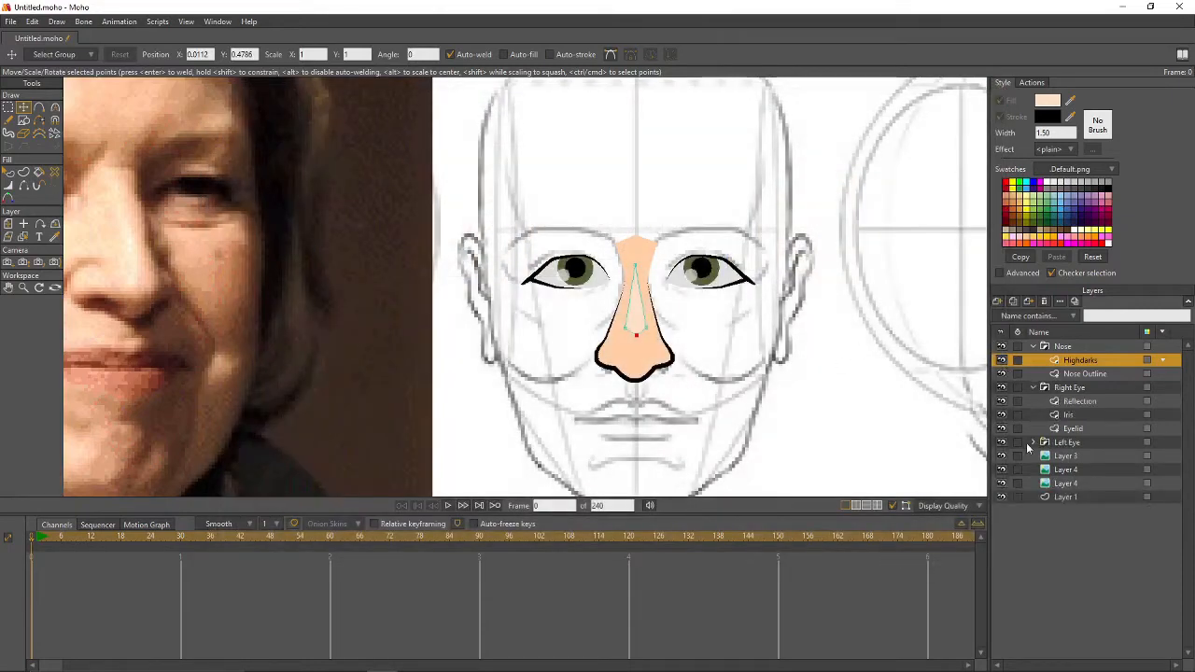
left_click(1033, 442)
left_click(1074, 416)
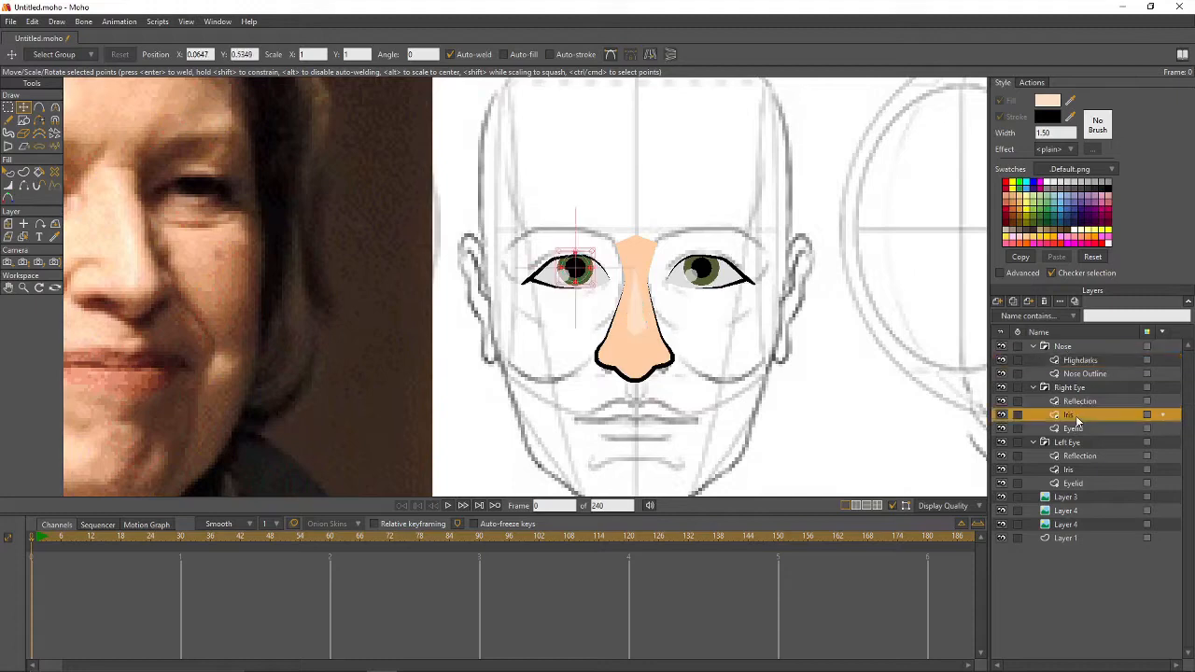
left_click_drag(584, 273, 581, 271)
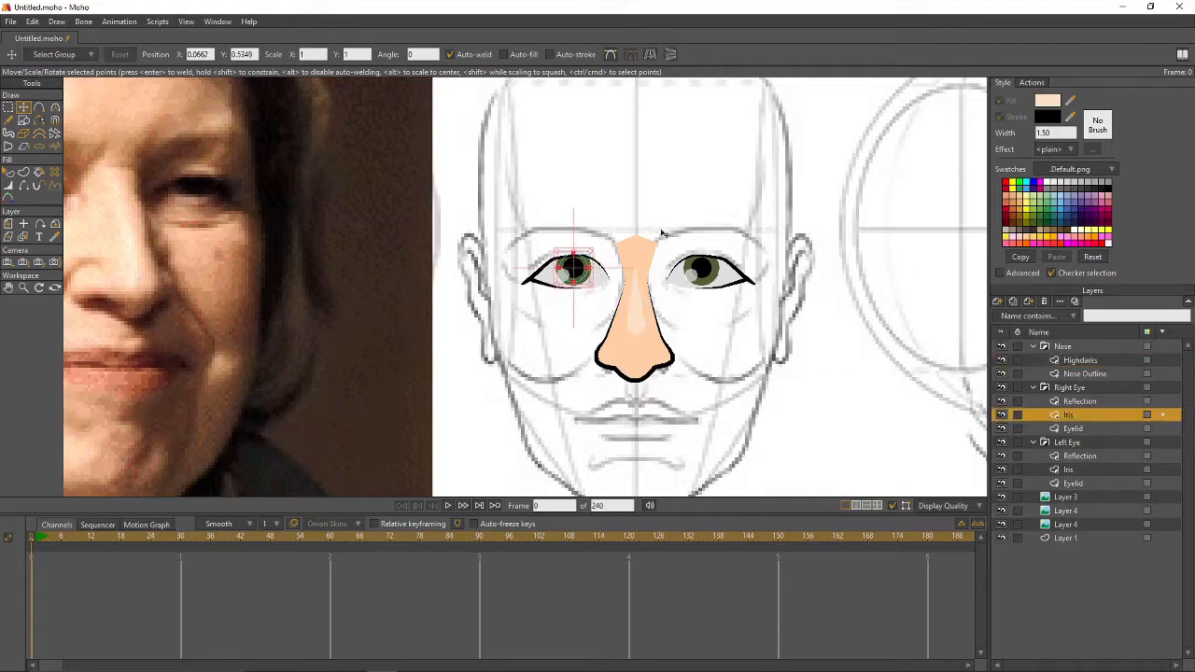
left_click(1069, 470)
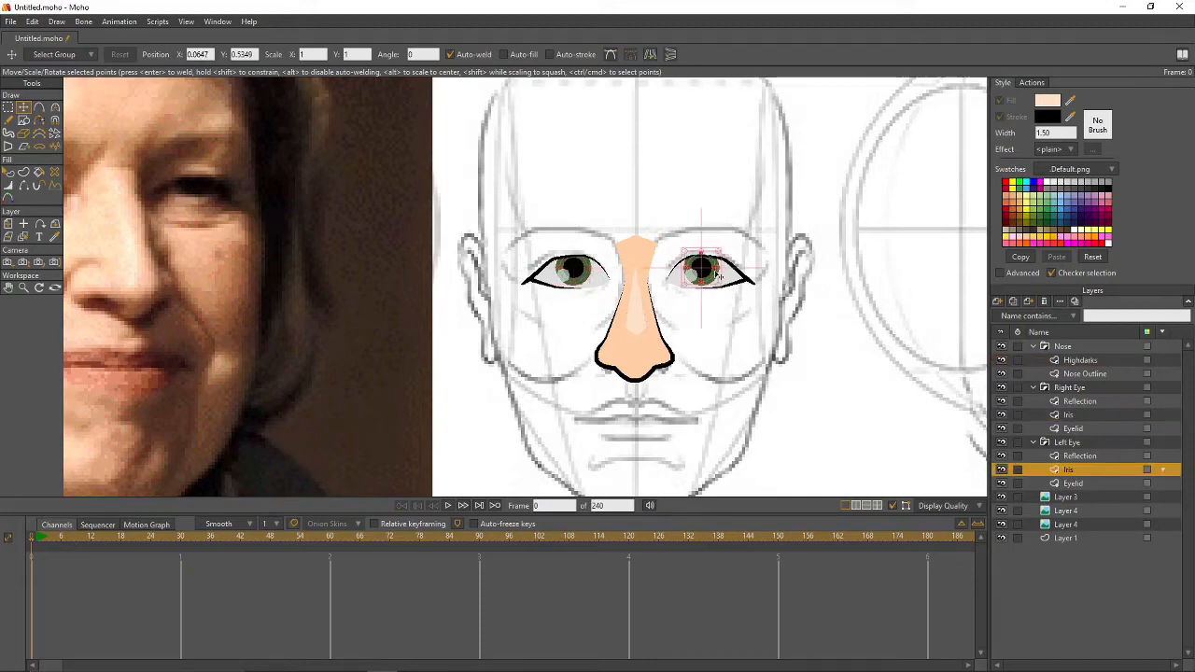
left_click_drag(703, 273, 709, 272)
- Render a preview, collapse both eye groups, and select the Highdarks layer
key("ctrl+r")
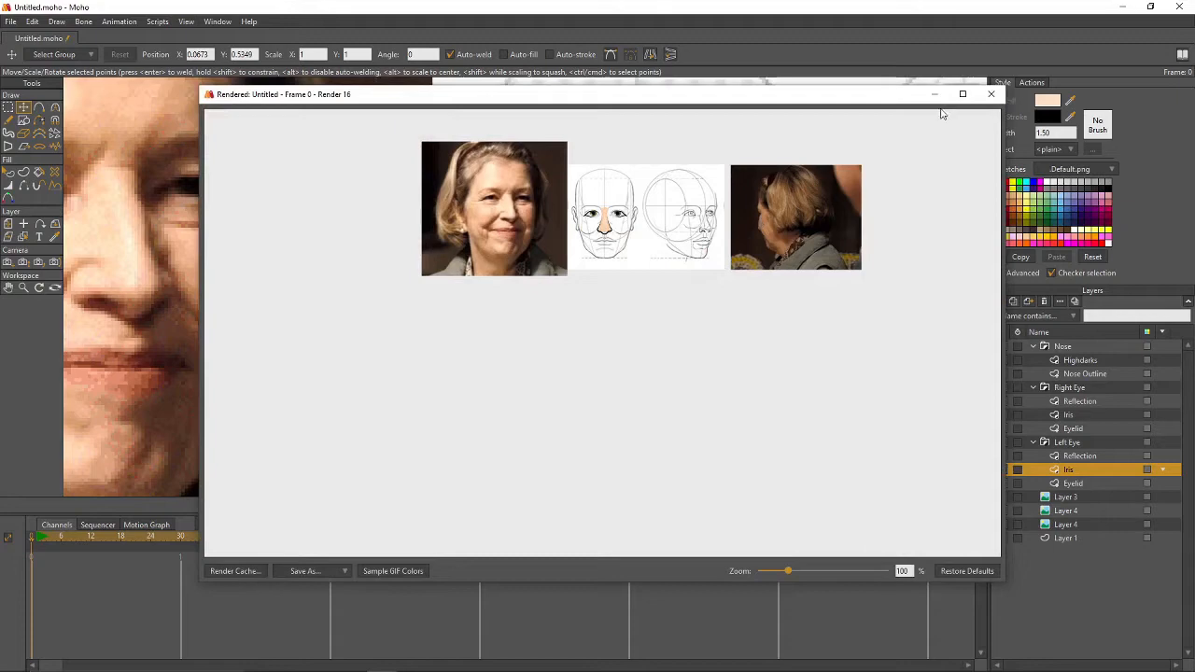
left_click(990, 93)
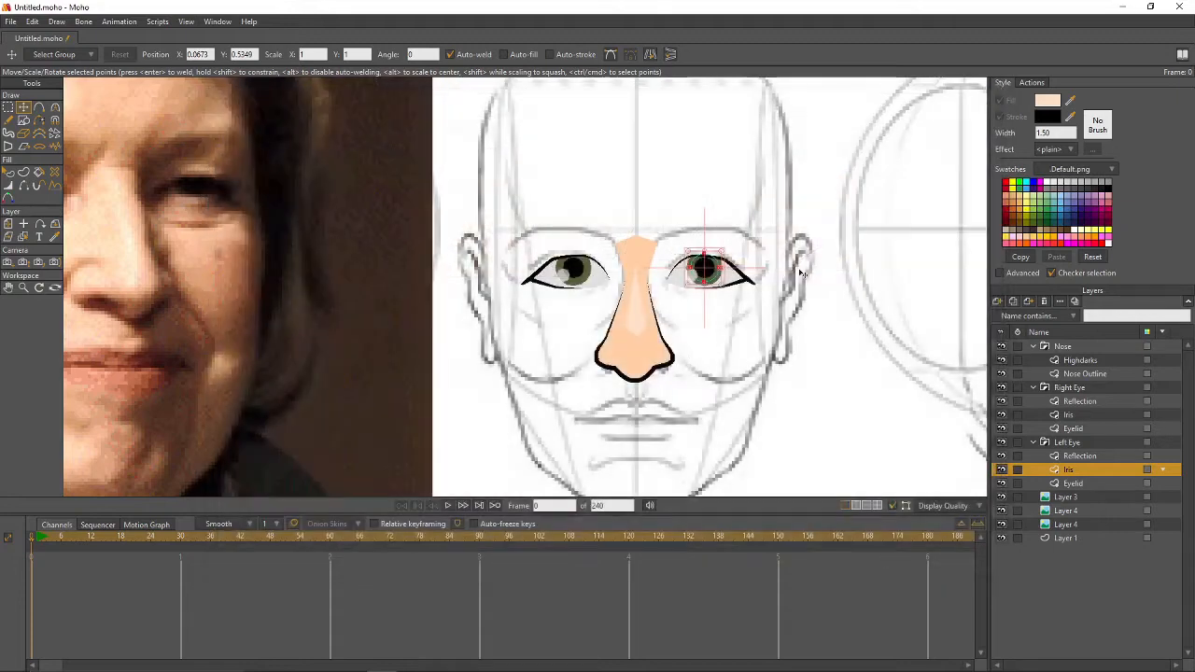
left_click(1034, 442)
left_click(1033, 388)
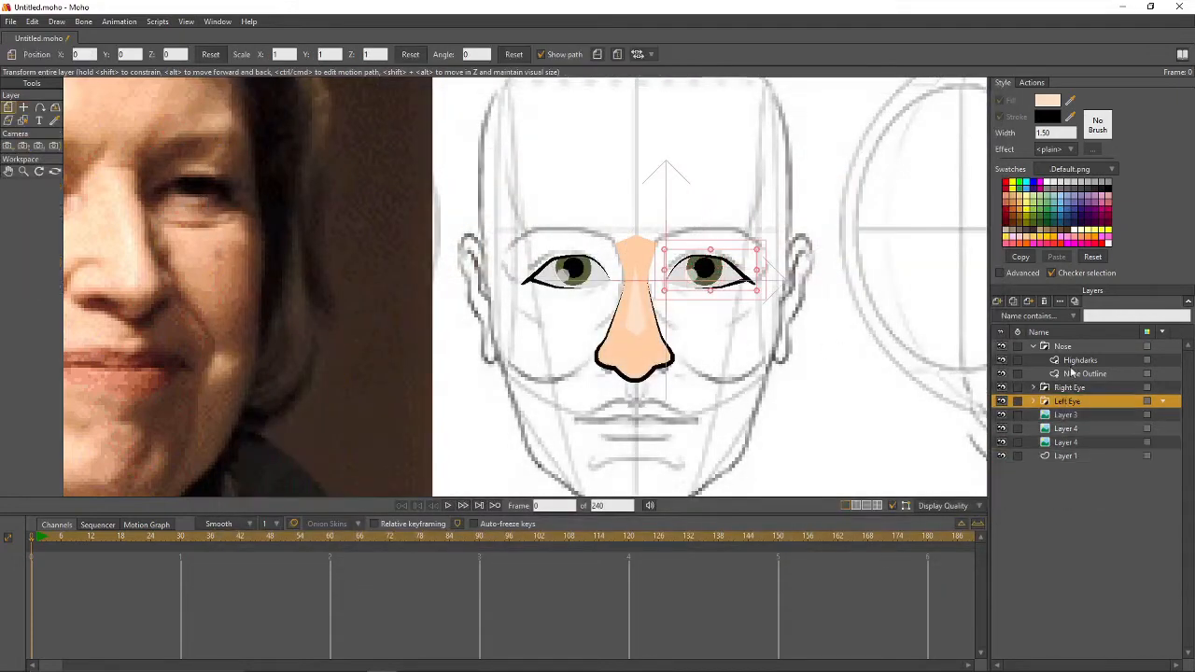
left_click(1078, 360)
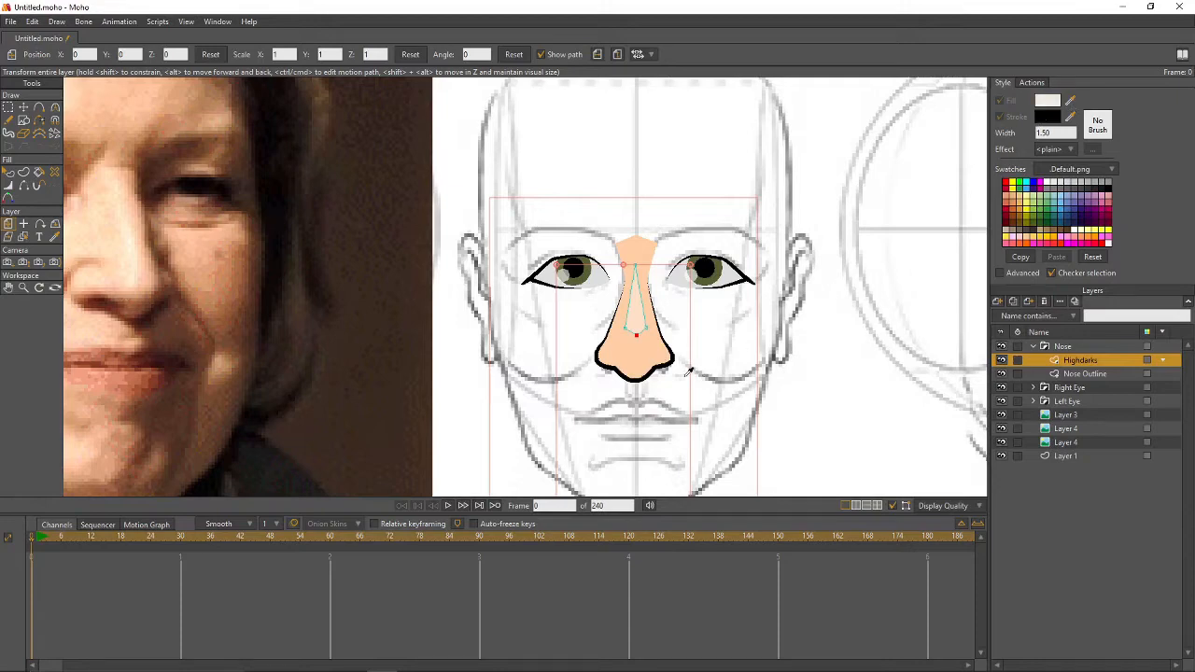
- Set the fill colour to the darker skin tone E7B68E for nose shading
left_click(1049, 101)
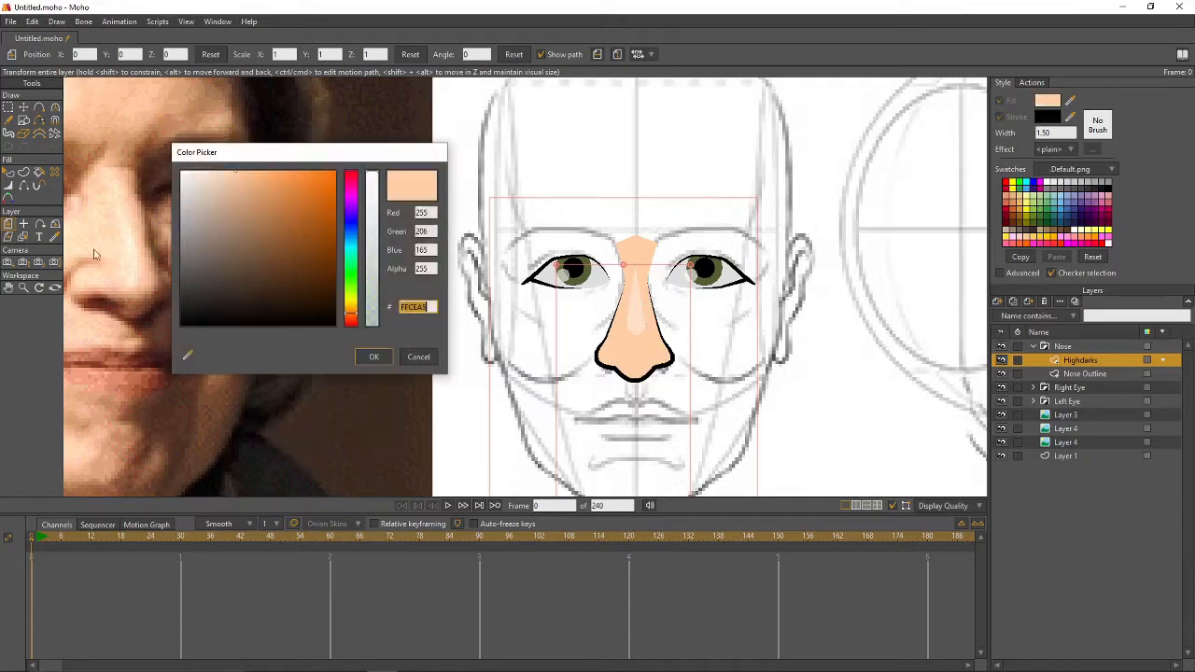
left_click_drag(238, 177, 240, 184)
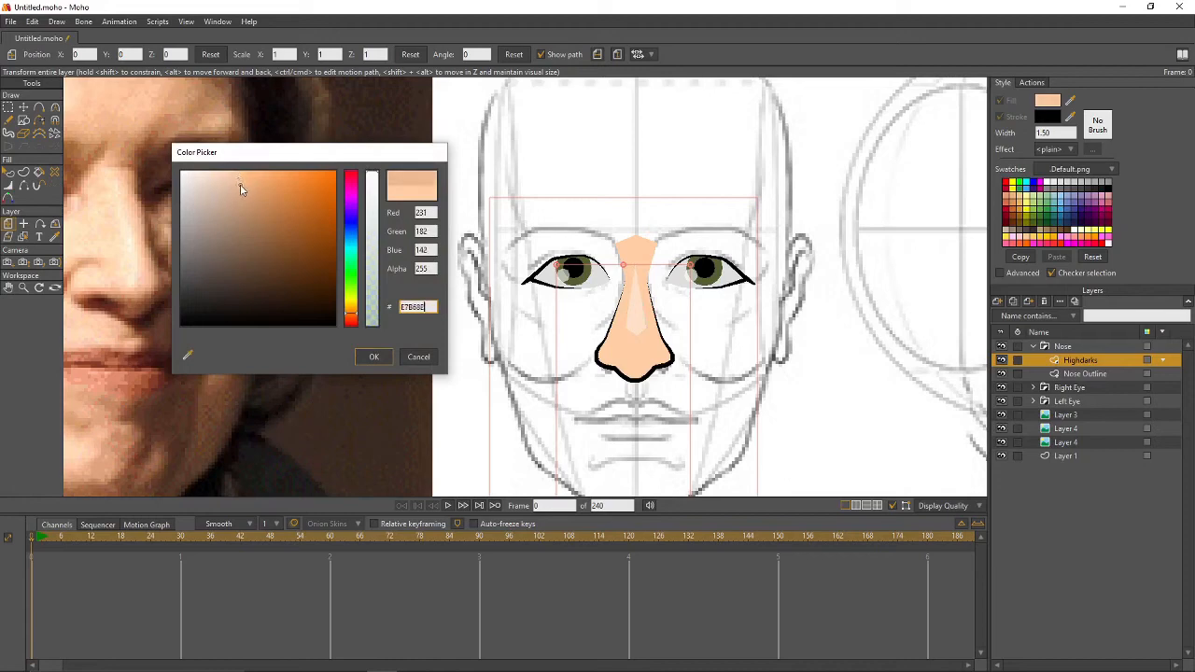
left_click(371, 358)
left_click(41, 109)
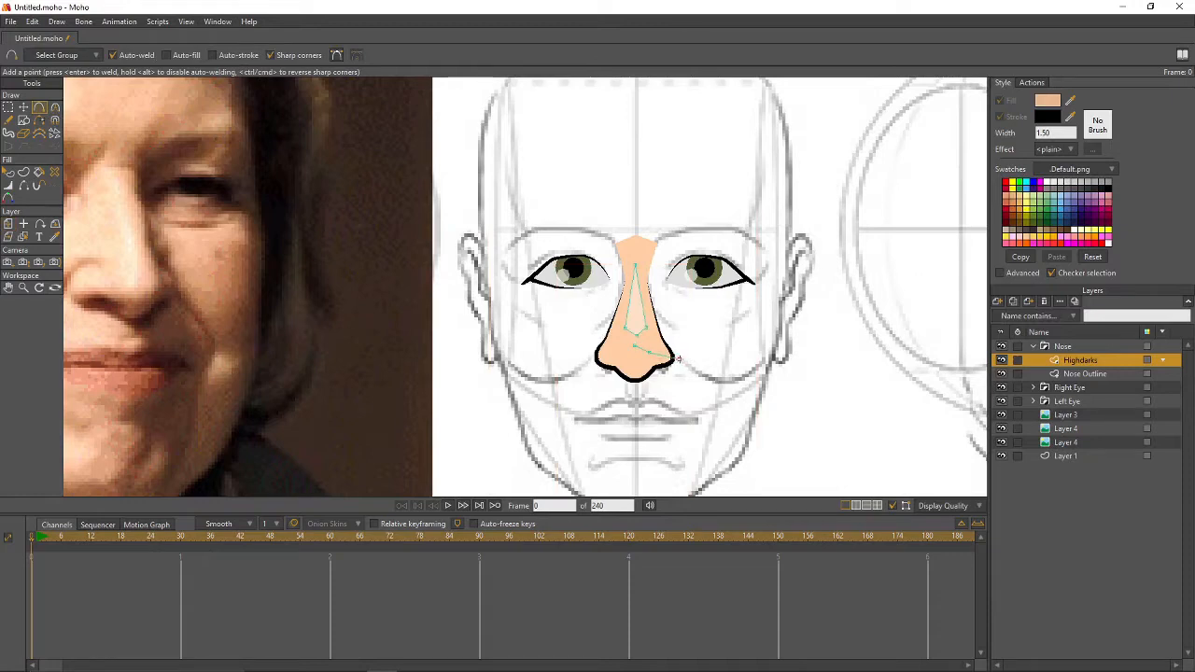
- Trace a five-point shading shape under the nose tip and fill it
left_click(678, 359)
left_click(668, 383)
left_click(634, 395)
left_click(605, 384)
left_click(588, 358)
key("p")
left_click(639, 364)
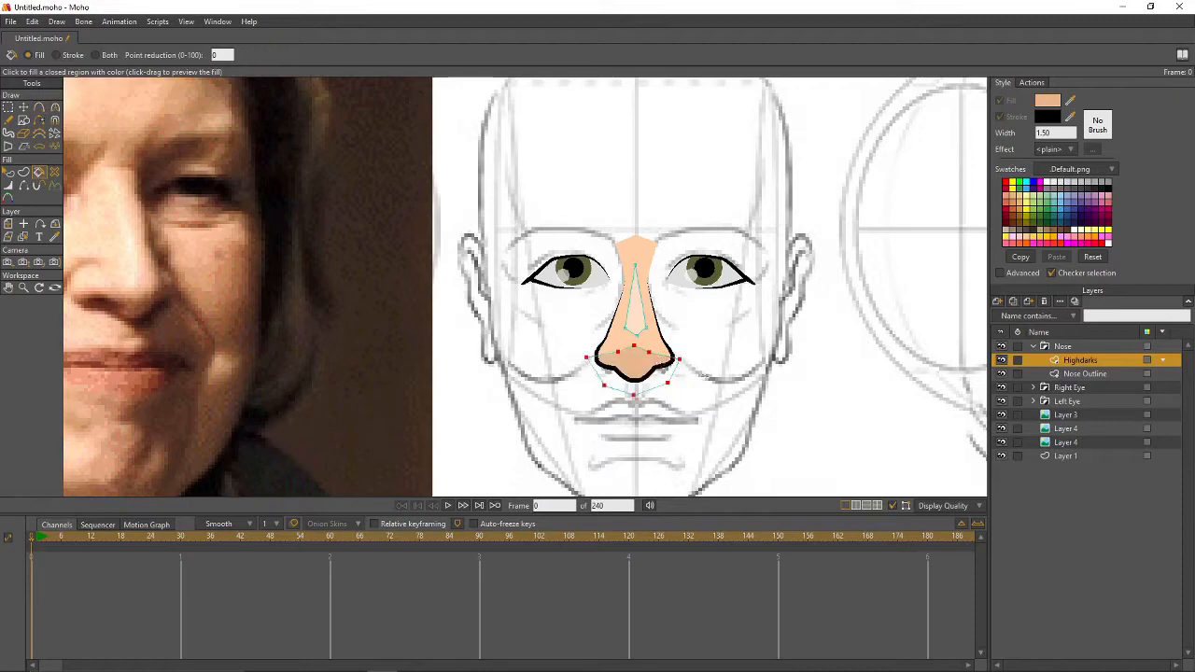
- Refine the shading shape's curvature and points, then render a preview
key("g")
left_click(718, 365)
key("c")
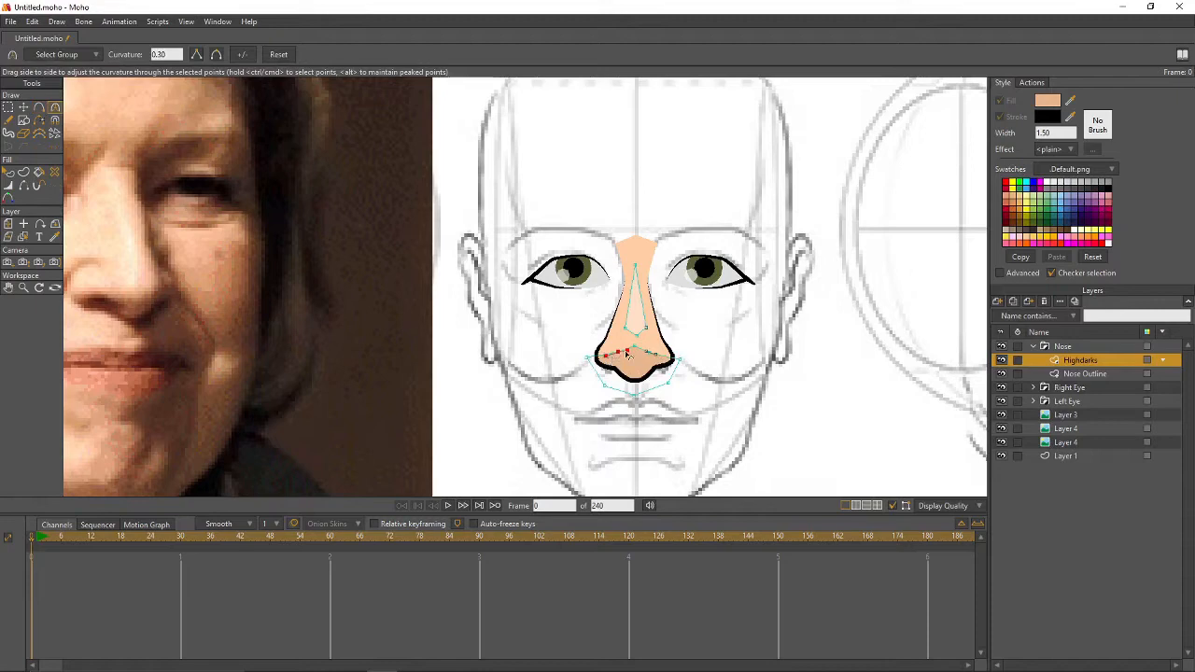
key("g")
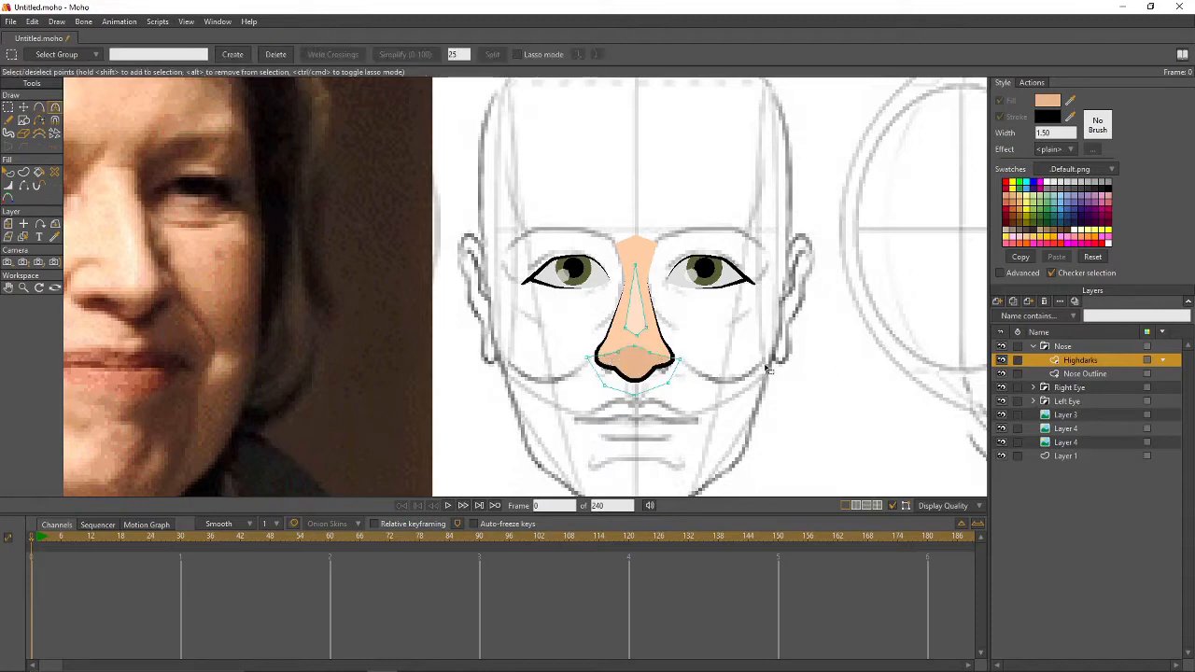
key("t")
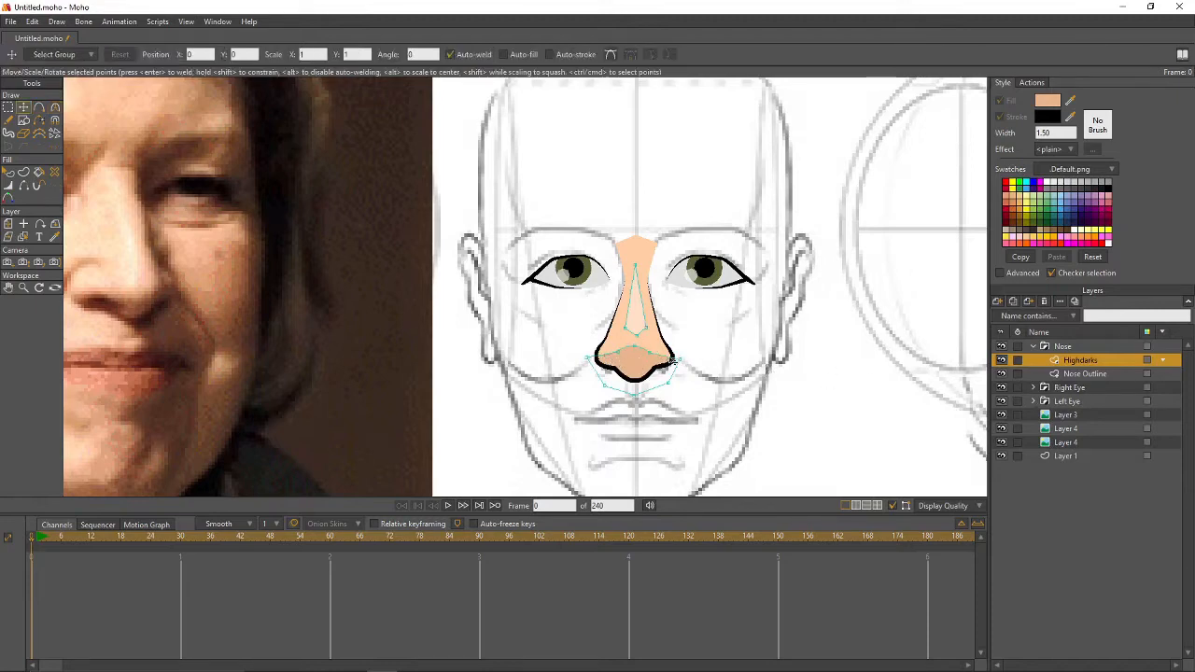
left_click(652, 359)
left_click(622, 358)
key("ctrl+r")
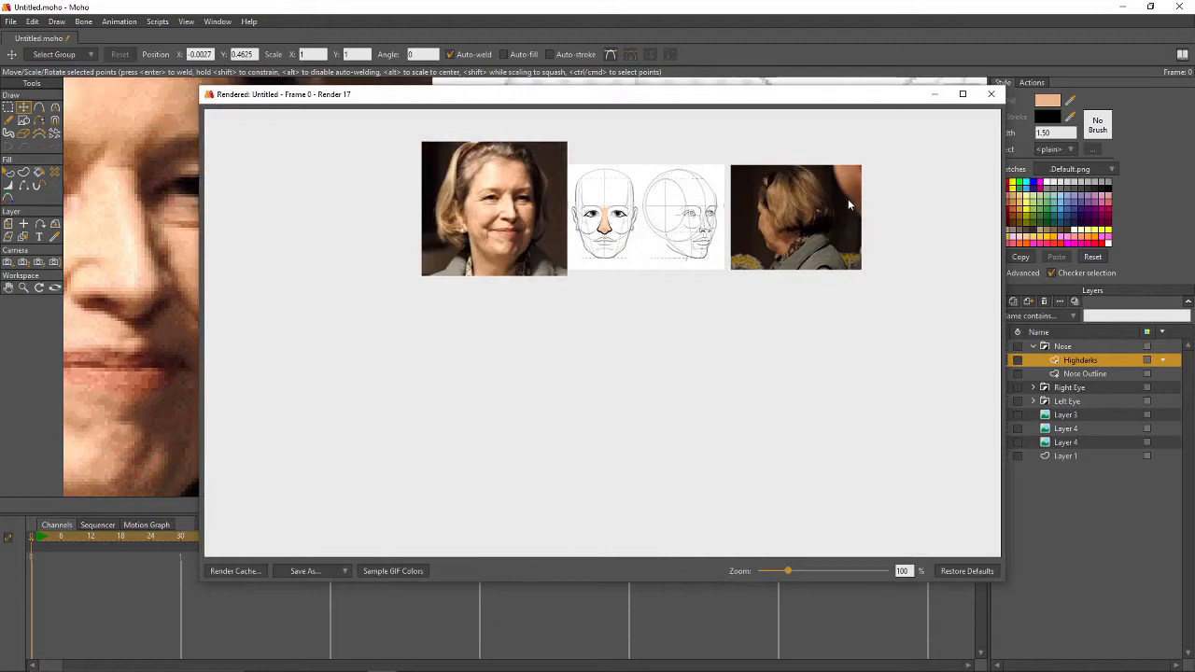
- Re-edit the Highdarks blur radius and check the softer nose shading in a fresh render
left_click(990, 93)
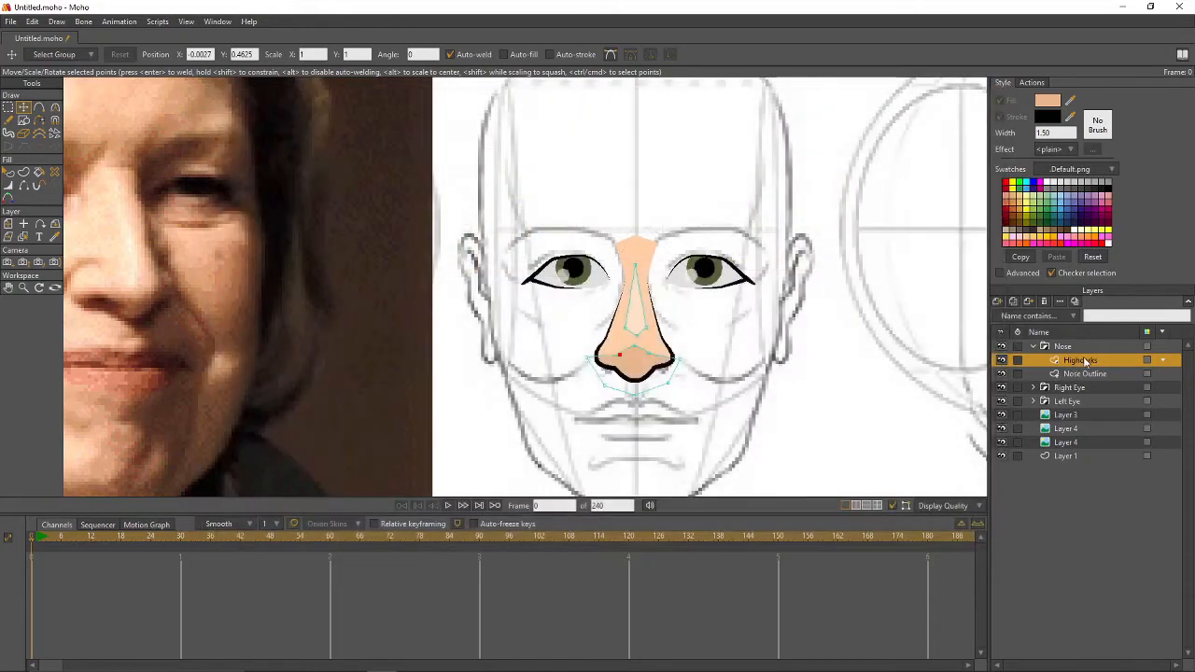
double_click(1083, 360)
left_click(167, 157)
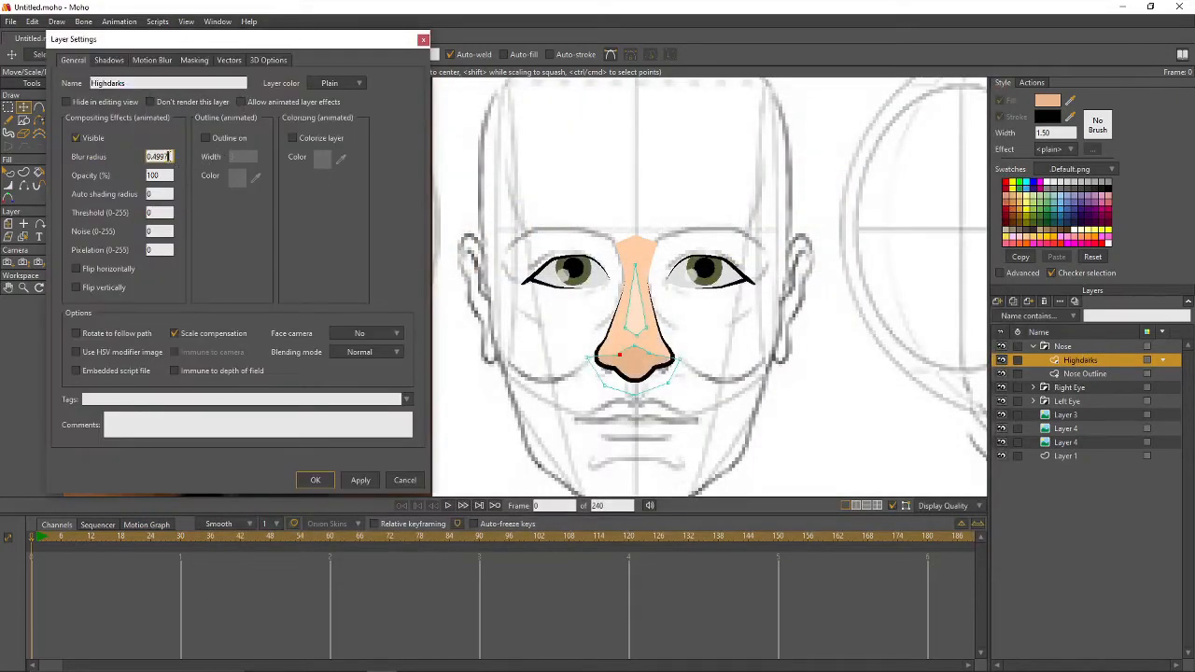
key("Return")
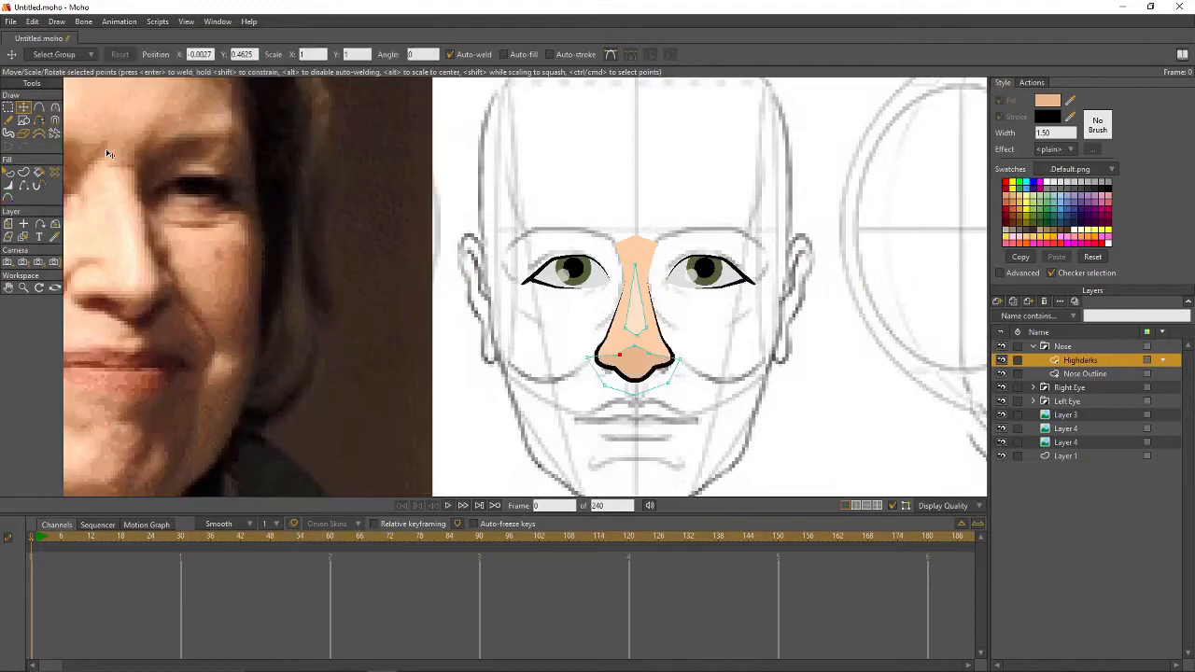
key("ctrl+r")
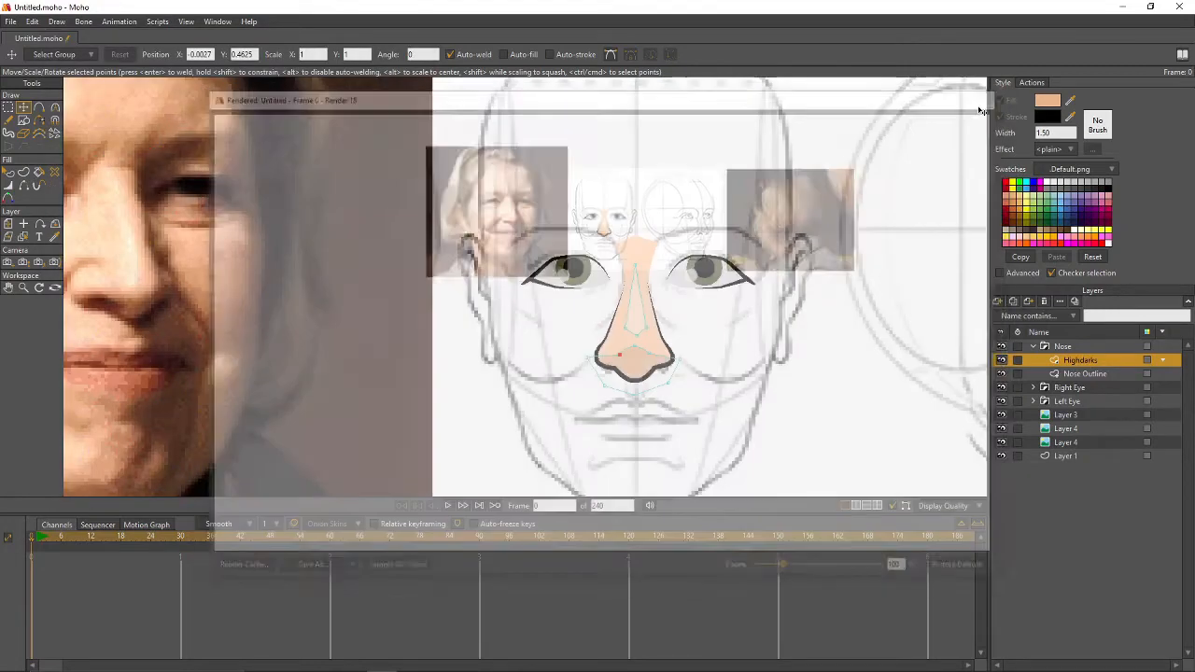
left_click(991, 93)
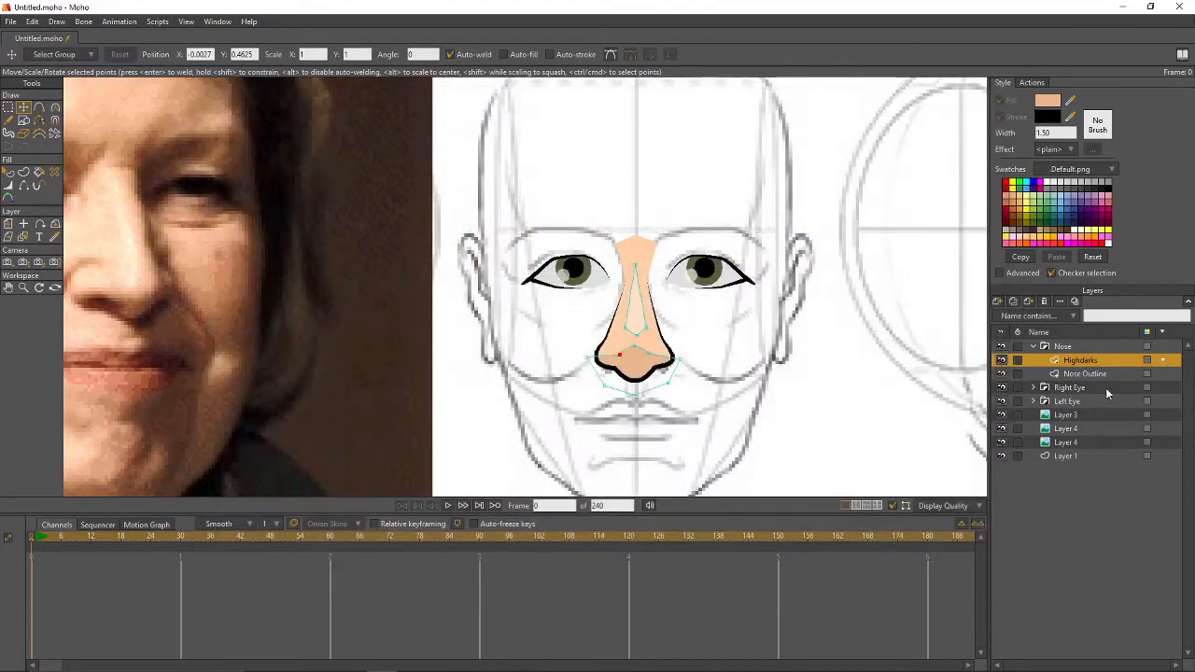
- Collapse the Nose group, select Layer 3, and save the project as a new .moho file named after the portrait subject
left_click(1033, 344)
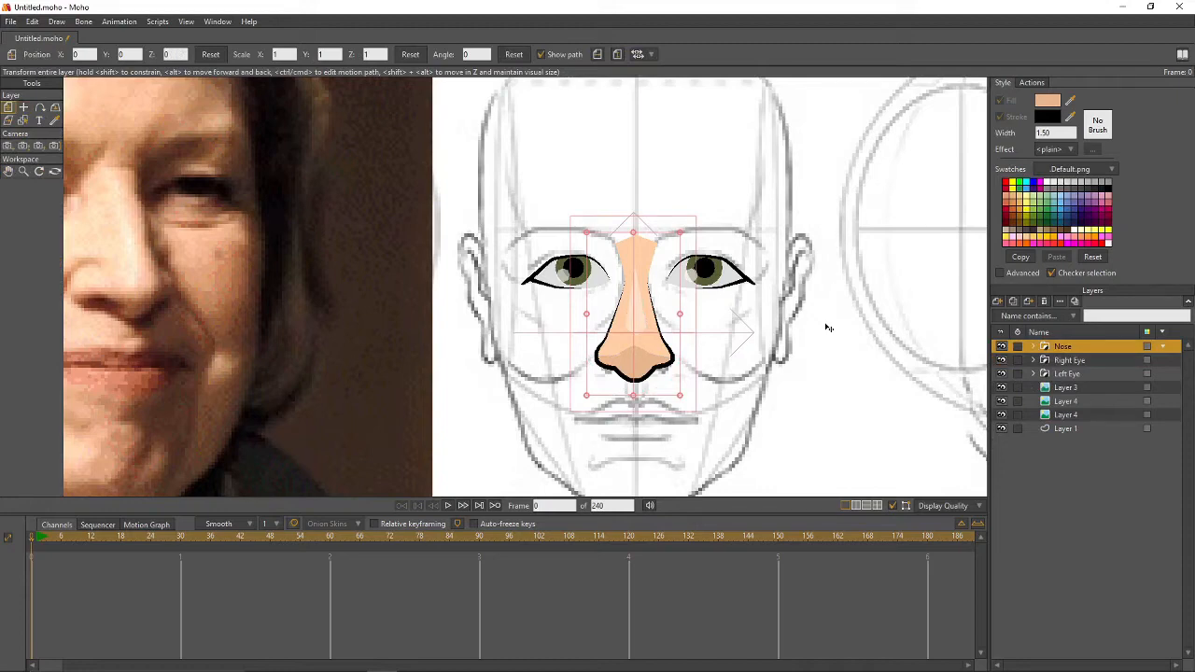
left_click(1099, 388)
left_click(11, 21)
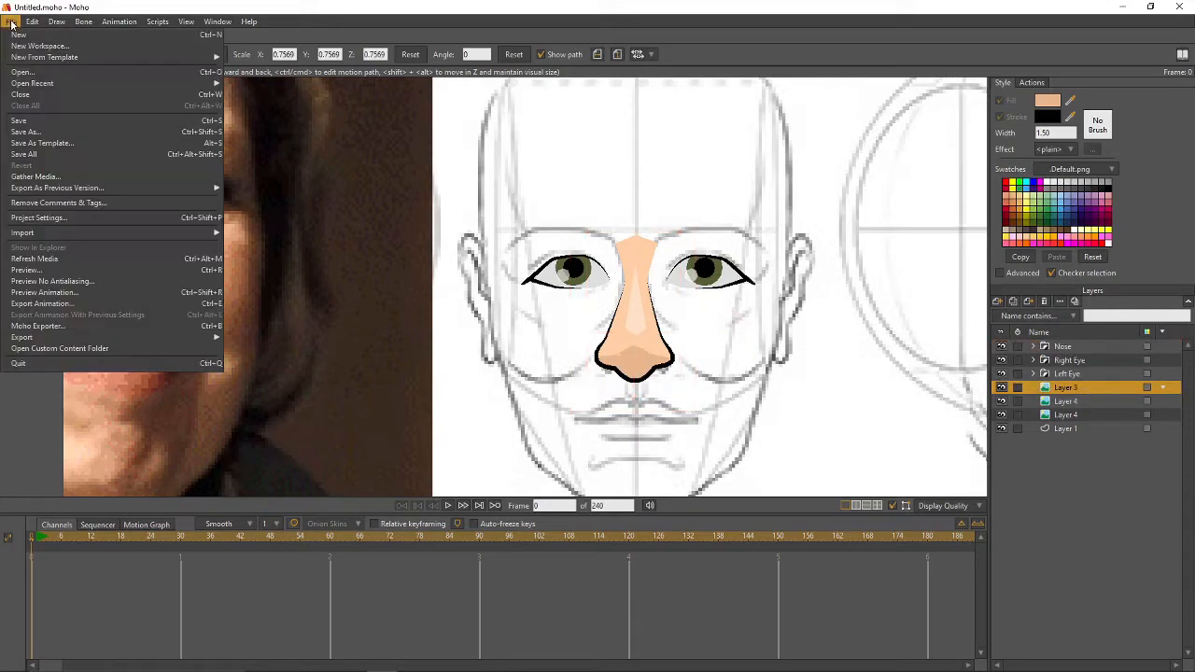
left_click(11, 22)
left_click(11, 22)
left_click(197, 120)
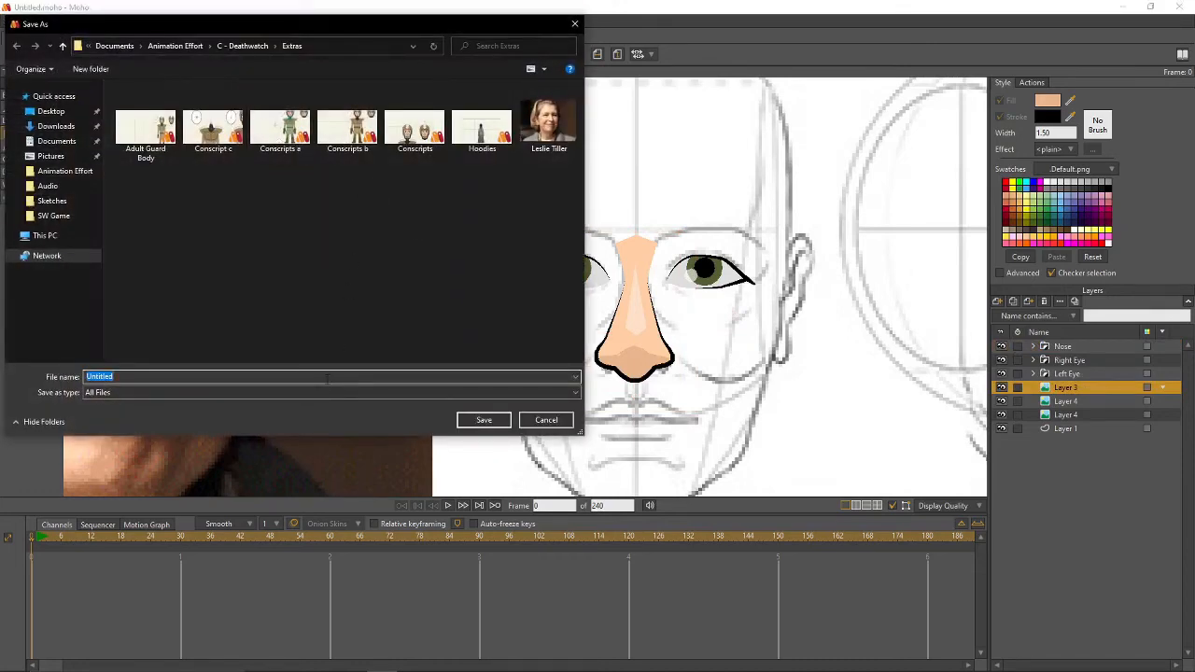
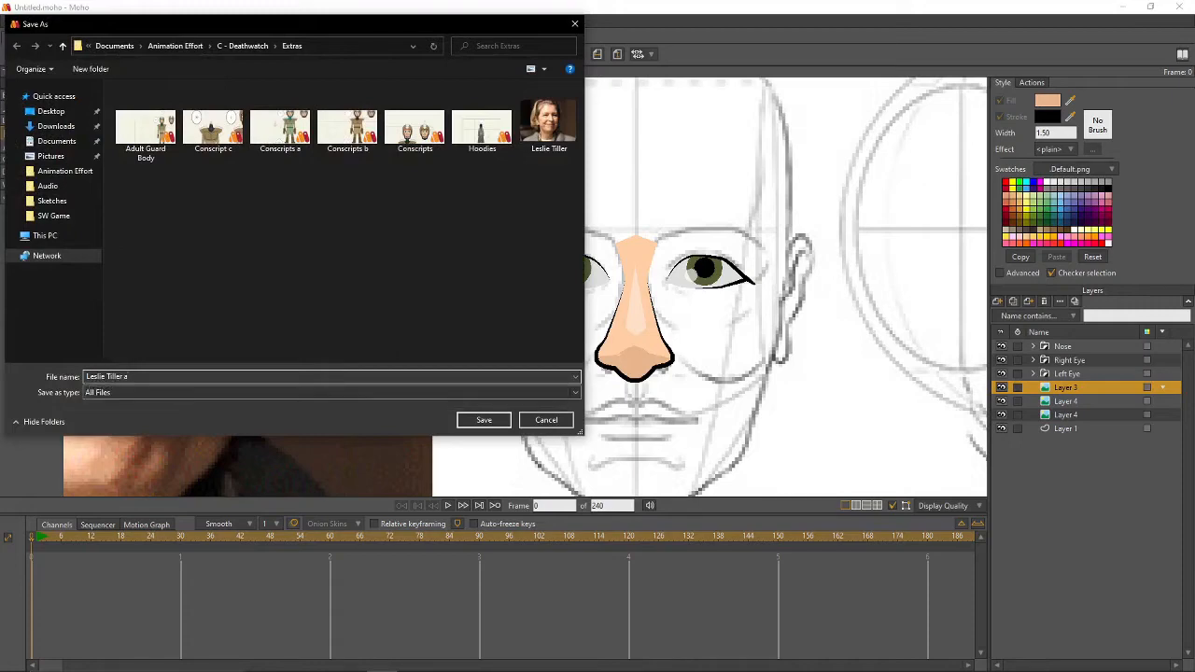
key("Return")
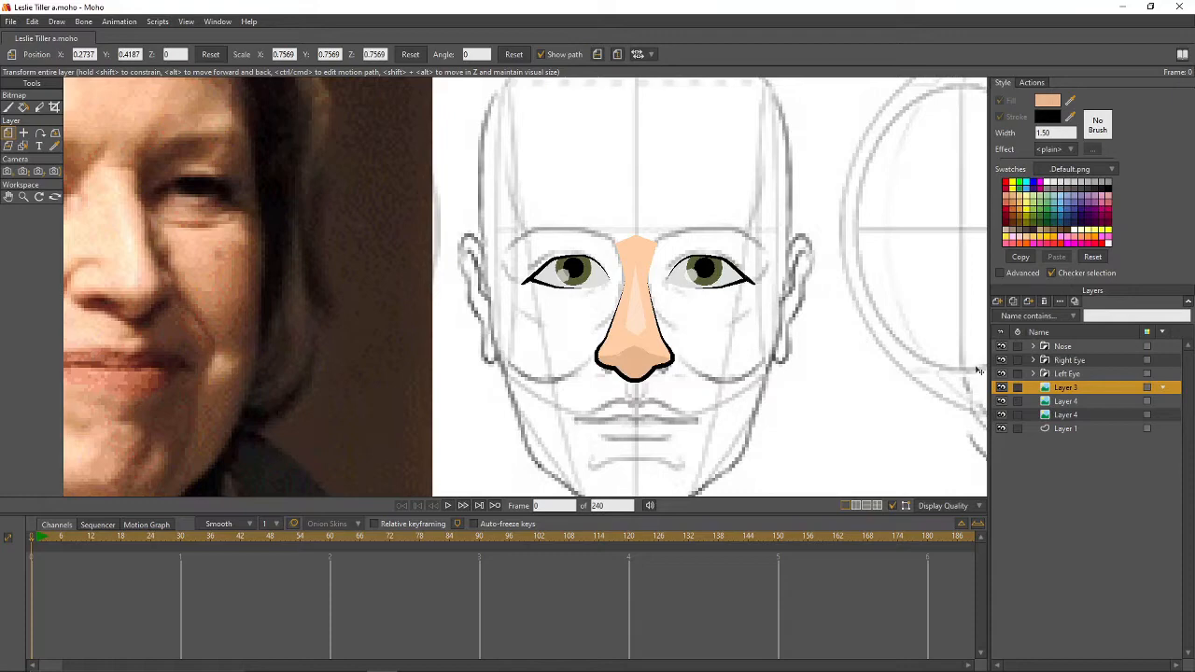
- Import the Lips Female Moho object from the Animation Effort folder as group Mouth 1
left_click(11, 23)
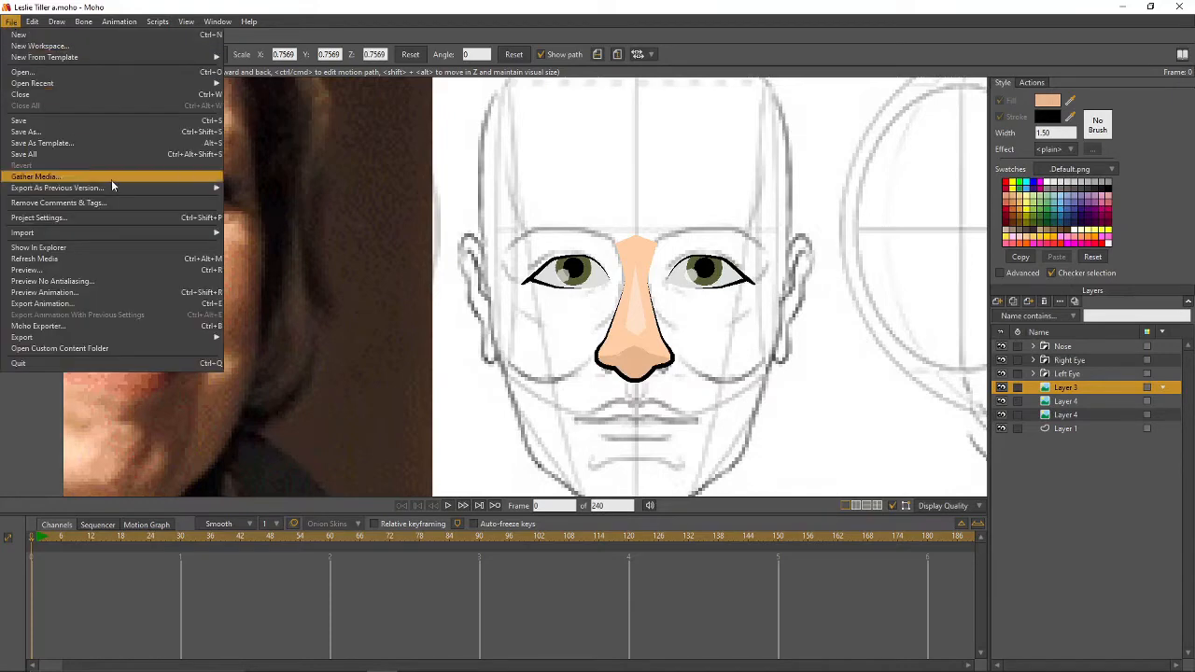
mouse_move(175, 234)
left_click(270, 250)
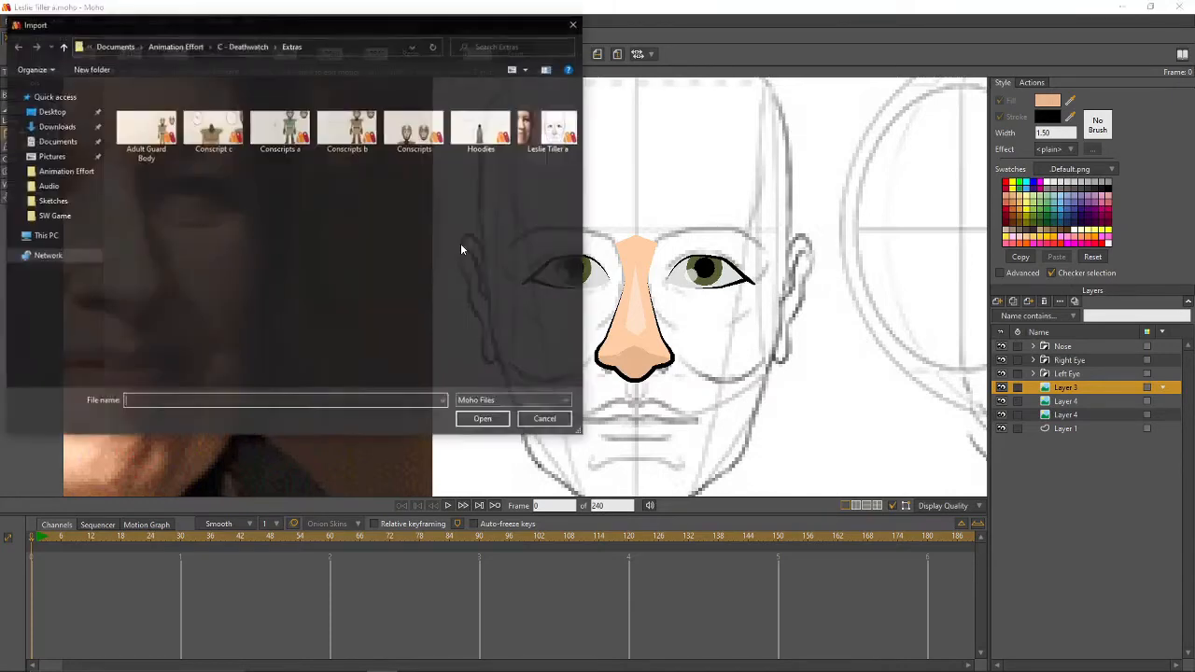
left_click(273, 49)
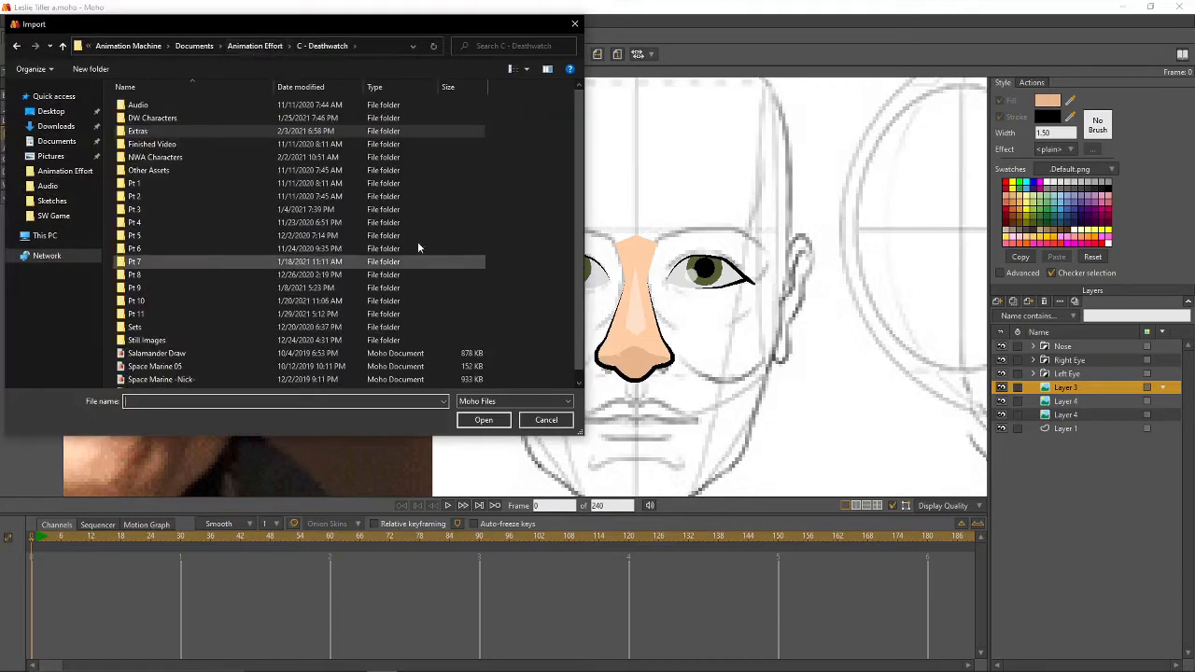
left_click(254, 46)
scroll(388, 233, "down", 5)
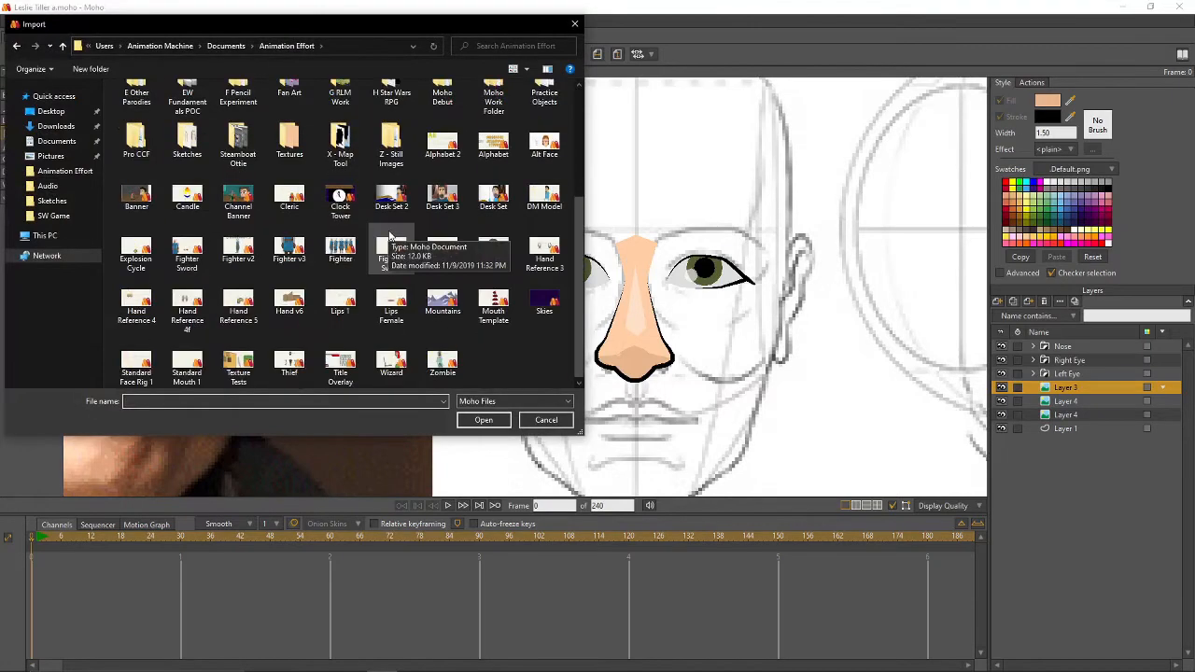
double_click(412, 321)
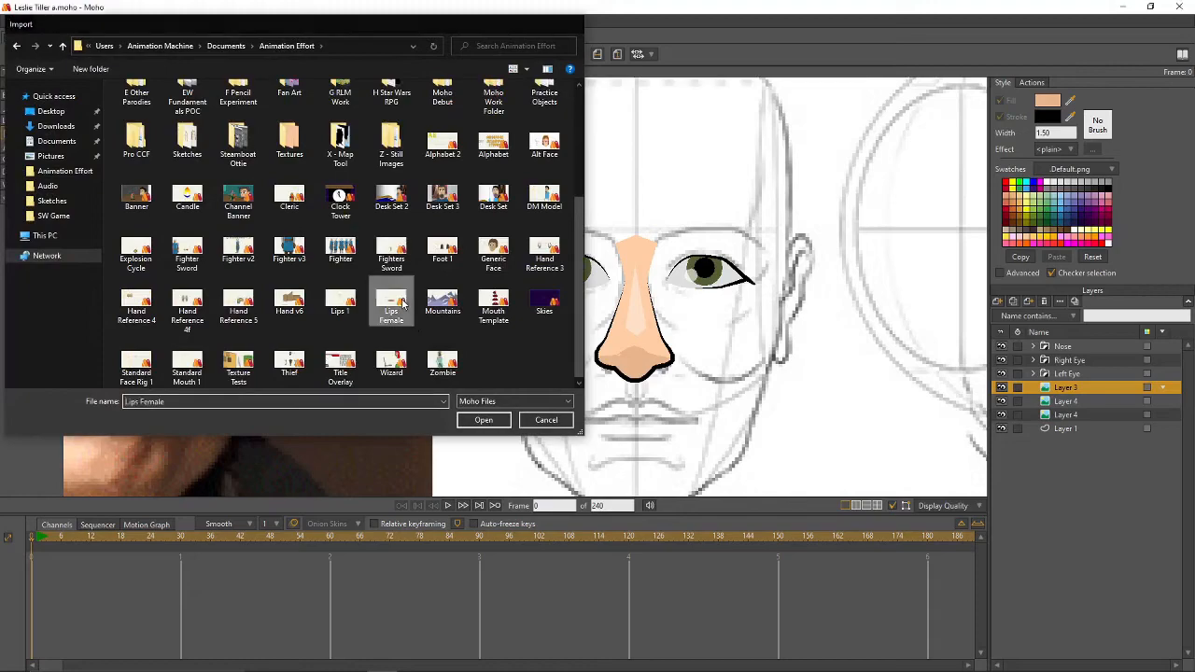
left_click(759, 439)
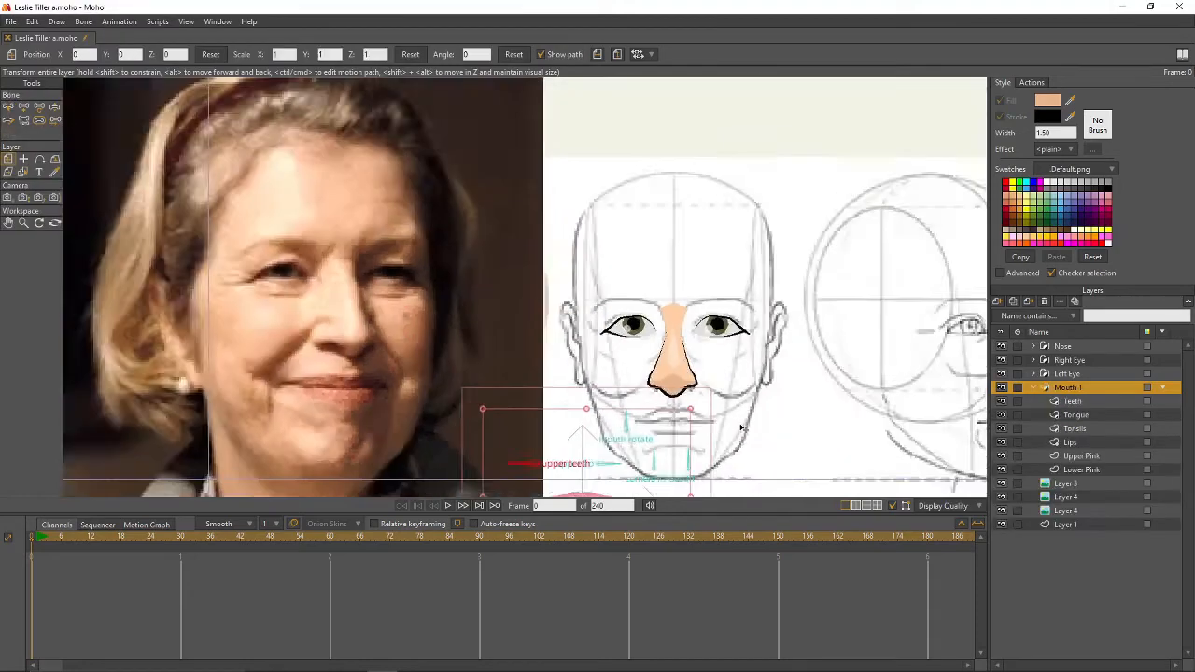
- Shrink Mouth 1 and position it just under the nose
left_click_drag(624, 320, 622, 310)
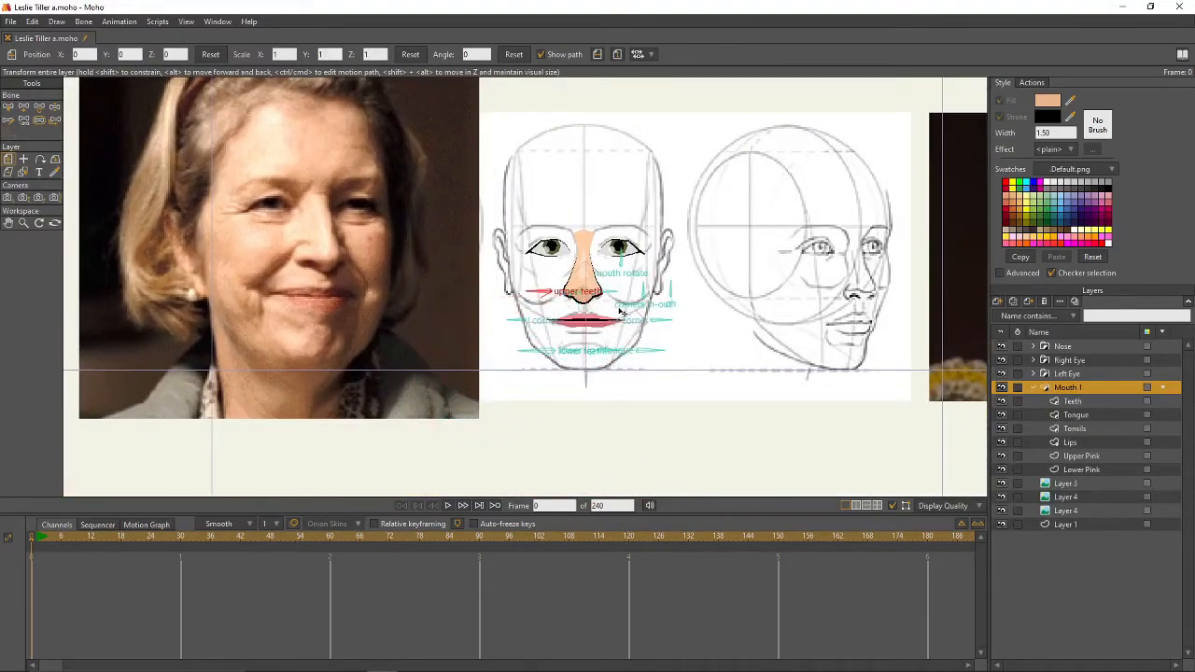
scroll(620, 309, "up", 3)
left_click_drag(713, 204, 659, 248)
left_click_drag(593, 340, 588, 340)
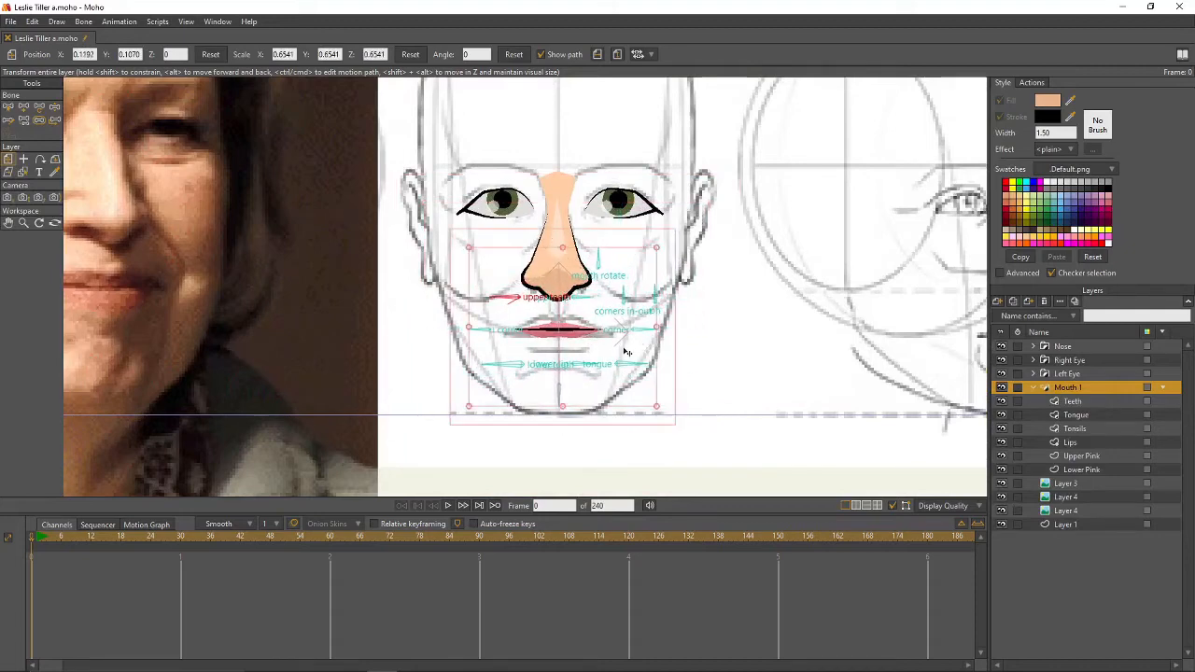
scroll(718, 367, "up", 1)
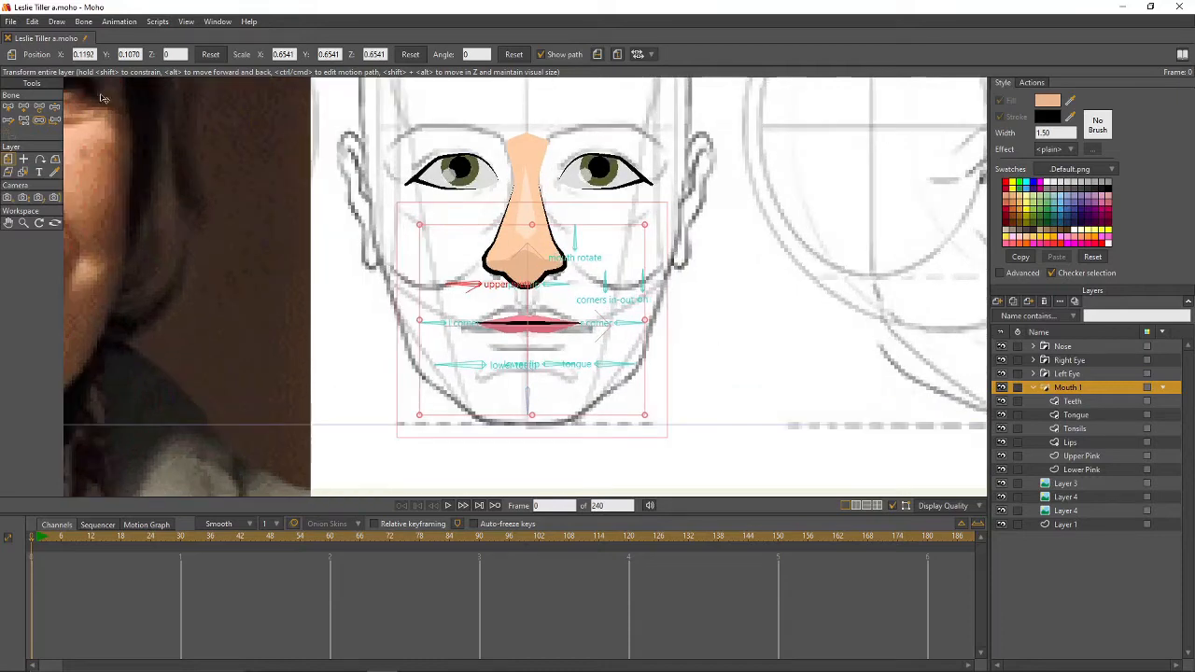
- Test the mouth rig by posing the corner, lip, teeth, tongue, in-out and rotate bones
left_click(54, 107)
left_click_drag(642, 323, 641, 325)
left_click_drag(433, 323, 434, 323)
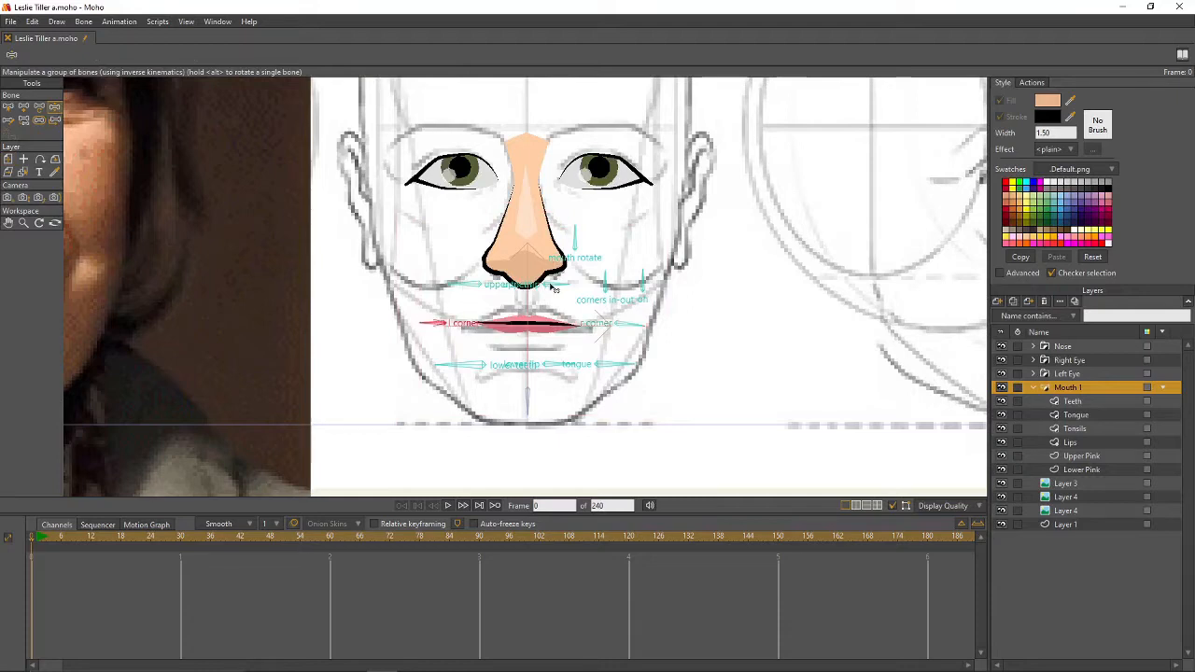
left_click_drag(555, 290, 558, 281)
left_click_drag(557, 367, 550, 383)
mouse_move(457, 366)
left_mouse_down()
mouse_move(461, 357)
mouse_move(458, 367)
left_mouse_up()
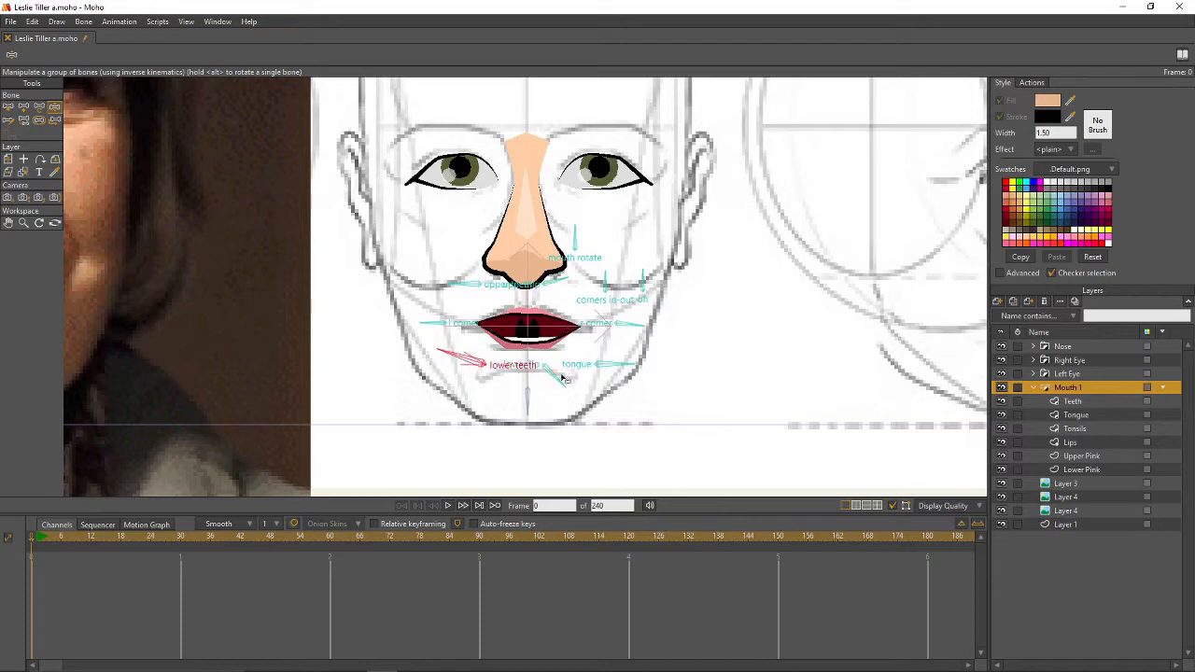
left_click_drag(623, 365, 641, 319)
left_click_drag(465, 291, 464, 301)
left_click_drag(603, 282, 642, 281)
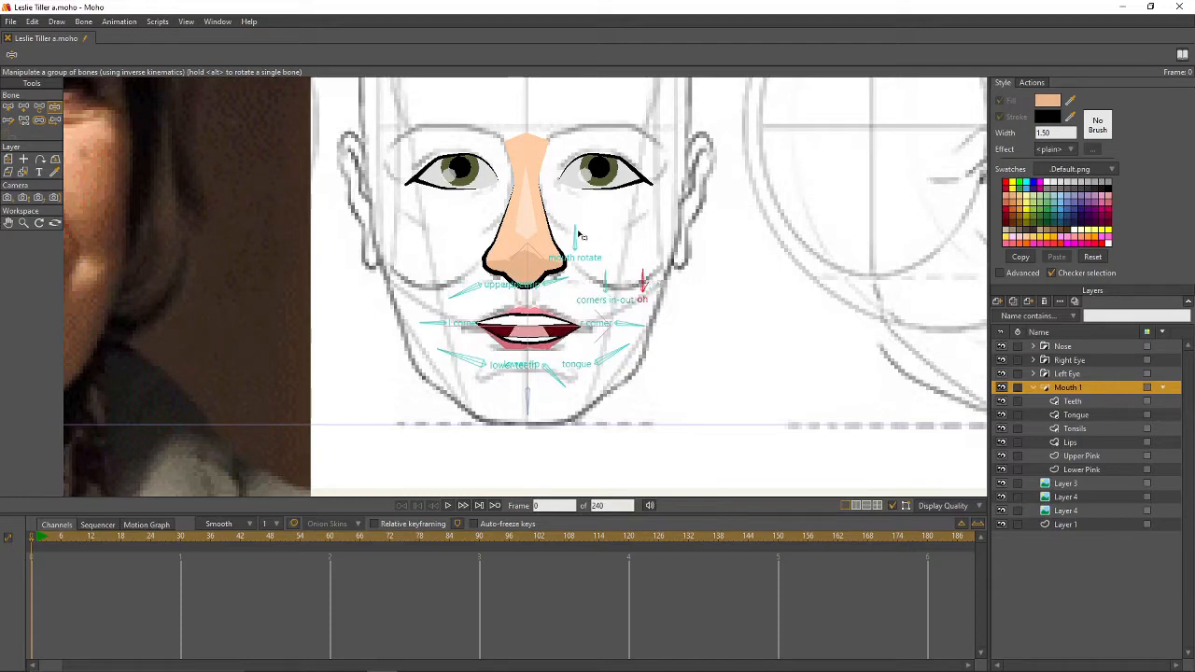
mouse_move(575, 234)
left_mouse_down()
mouse_move(589, 237)
mouse_move(577, 237)
left_mouse_up()
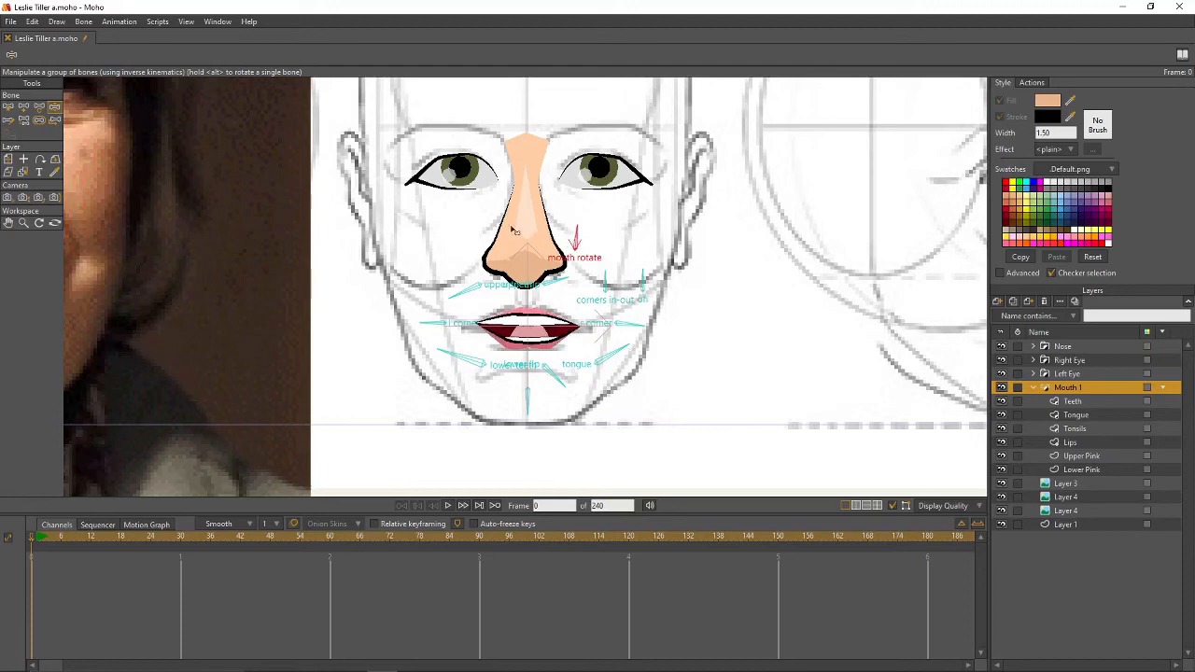
- Reset the test pose and collapse the Mouth 1 group in the layer list
left_click(10, 108)
left_click(773, 329)
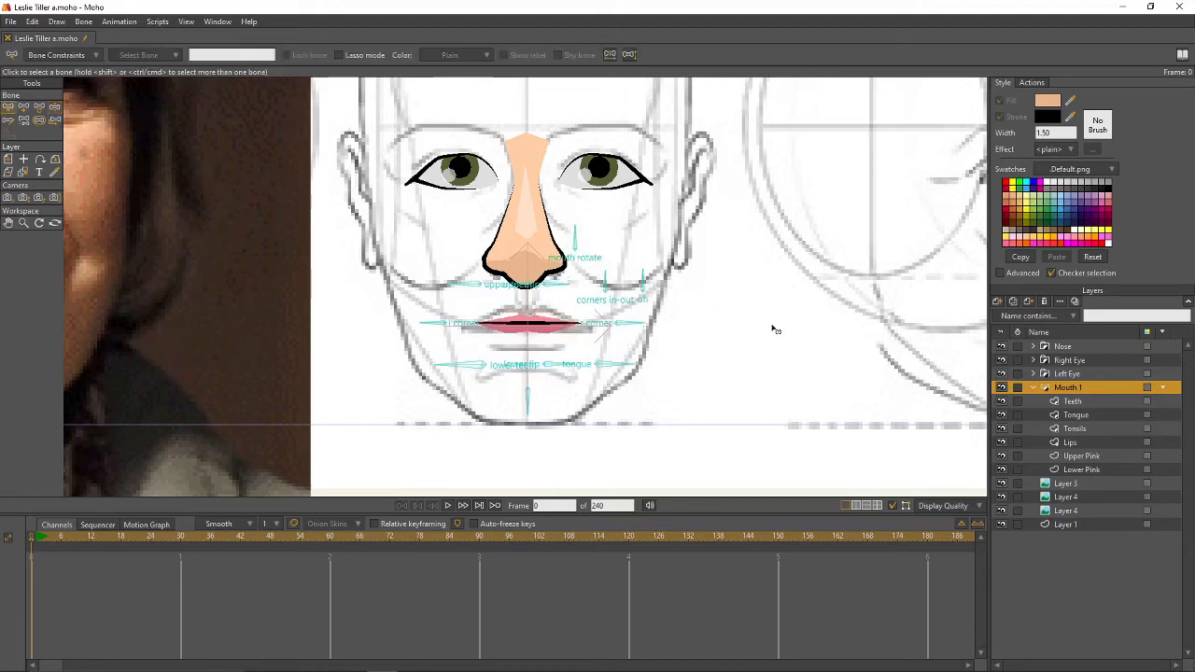
left_click(1032, 389)
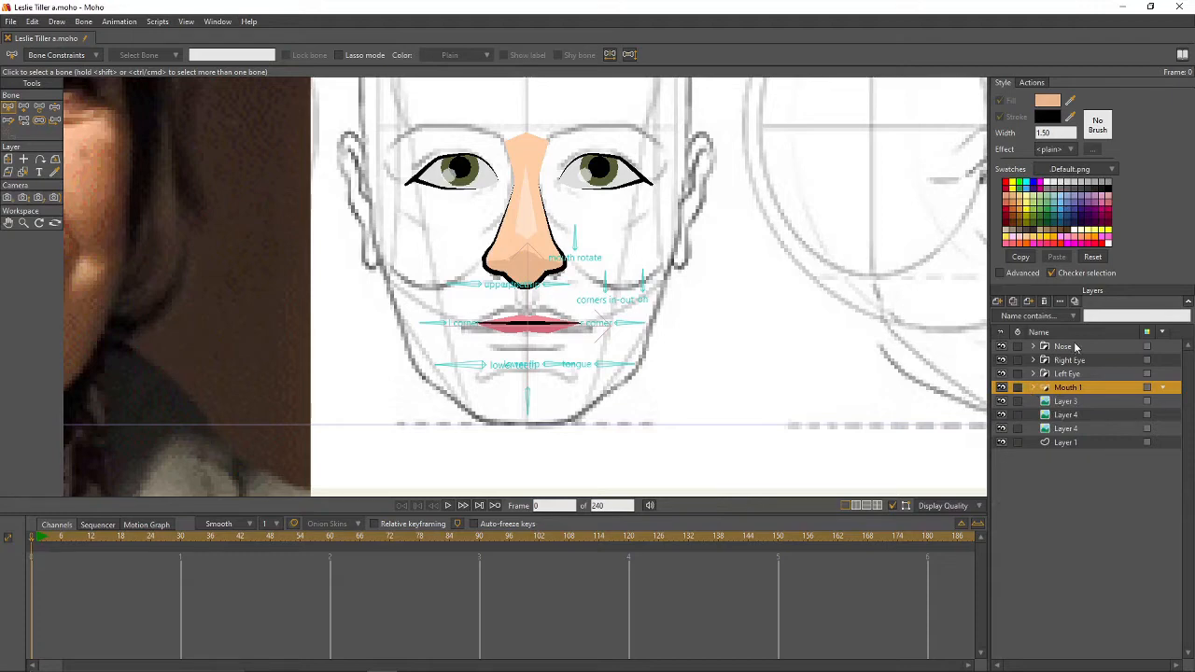
scroll(722, 220, "down", 1)
left_click_drag(722, 219, 731, 304)
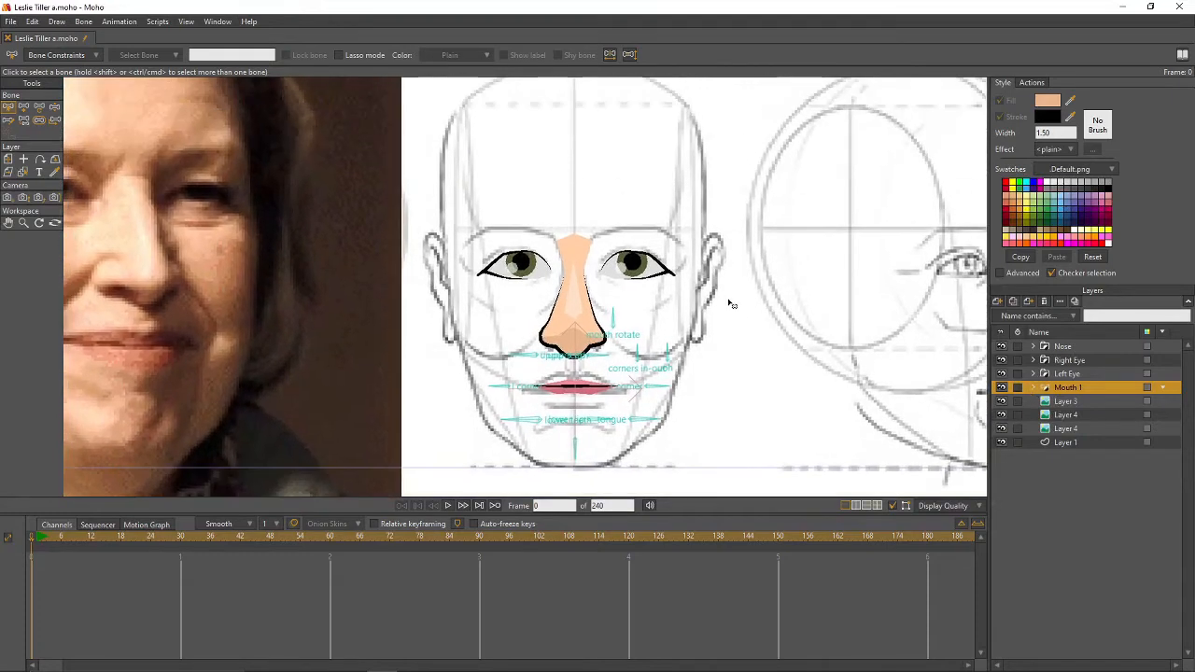
scroll(731, 303, "down", 1)
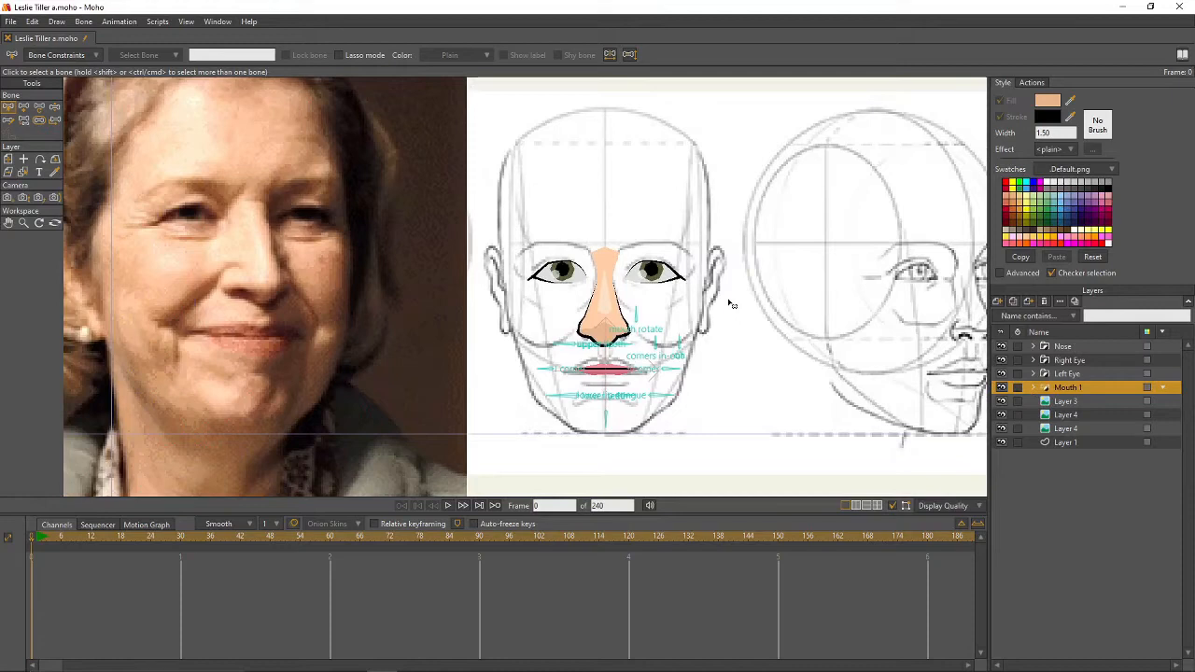
- Add a new vector layer above Layer 3 and name it 'Face Outline'
left_click(1057, 401)
left_click(998, 300)
left_click(1003, 315)
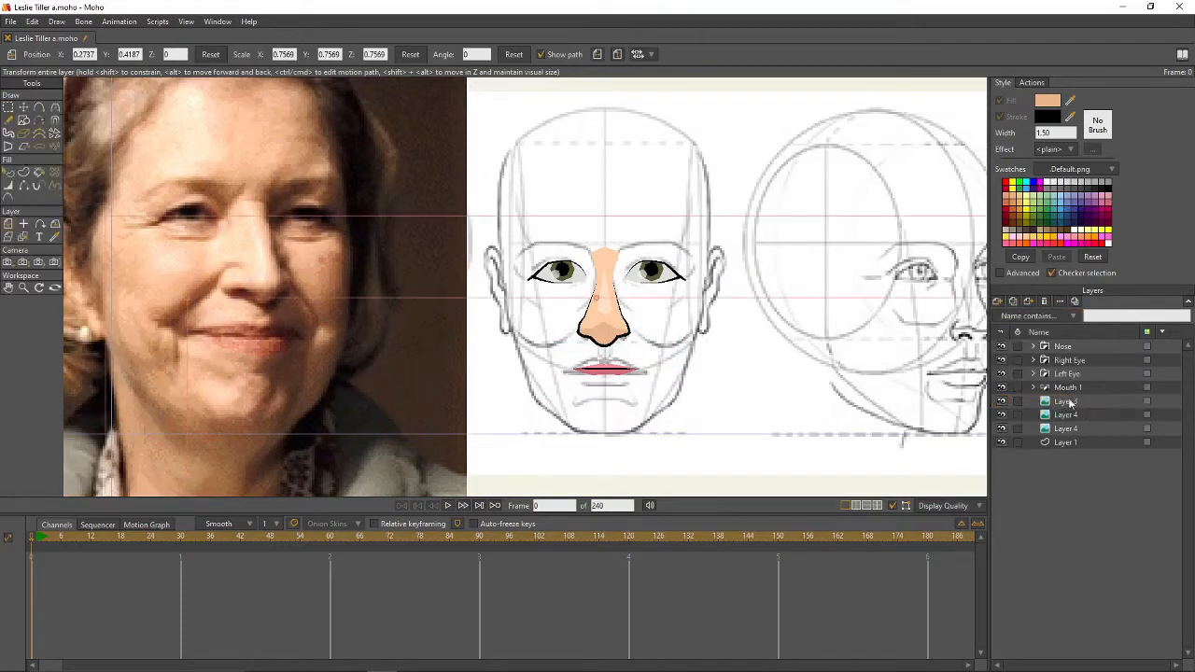
double_click(1080, 403)
type("Fa")
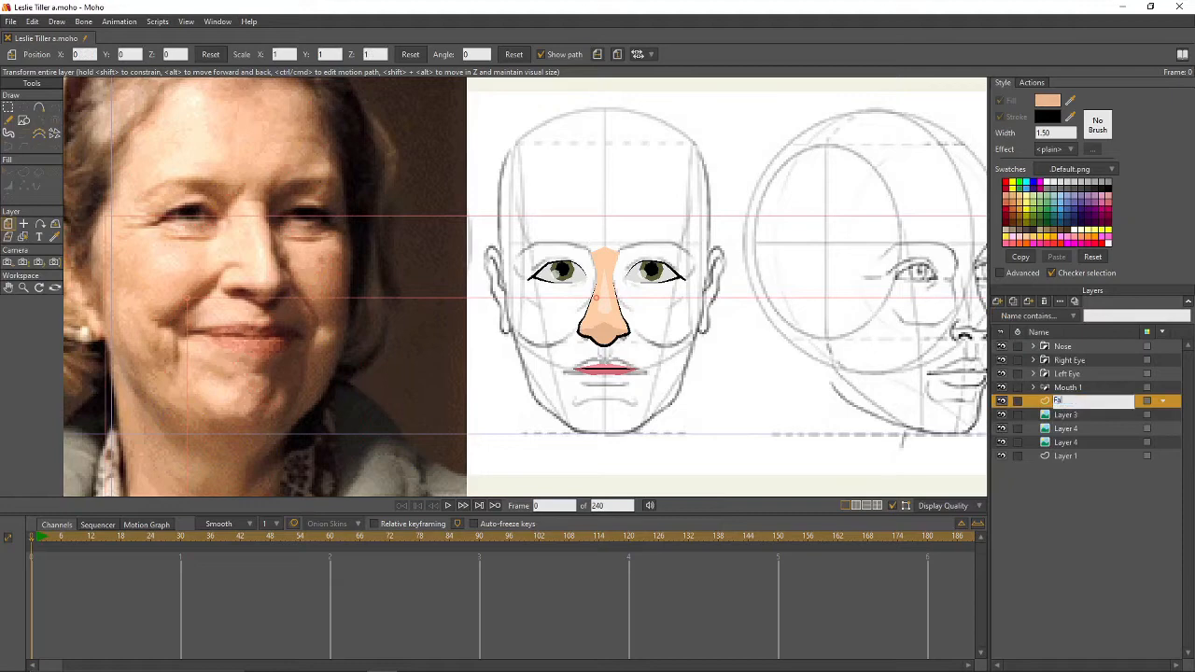
type("ce Outline")
key("Return")
- Add another vector layer above Nose and name it 'Eyebrows'
left_click(1063, 350)
left_click(998, 302)
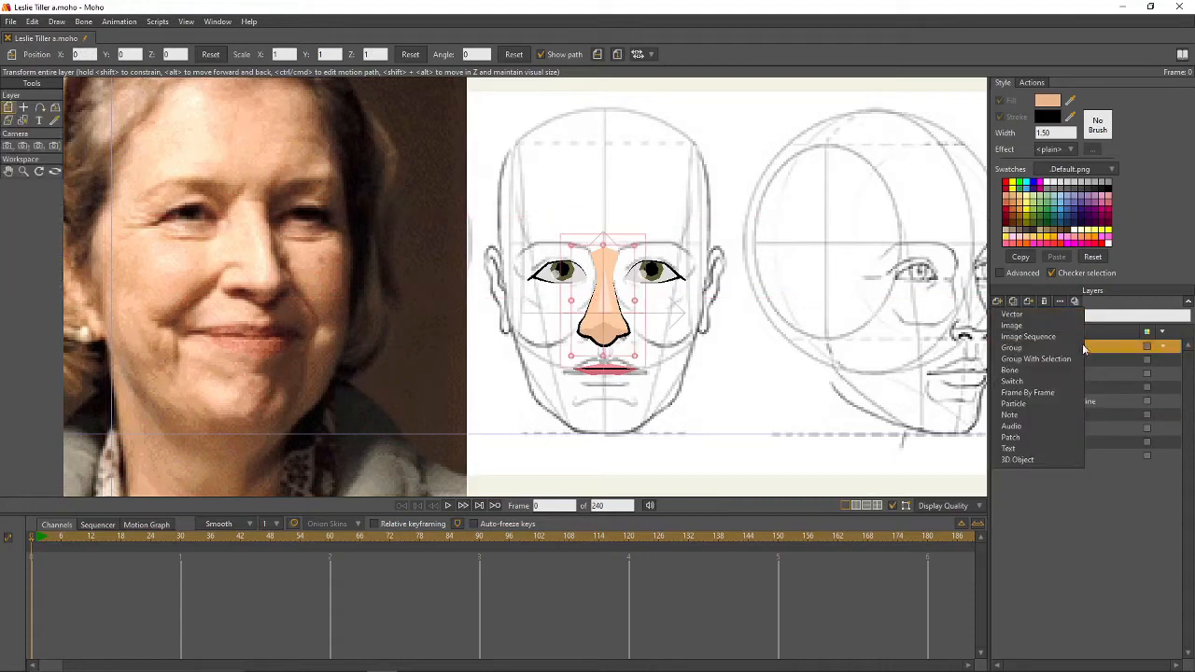
left_click(1013, 317)
type("Eyeb")
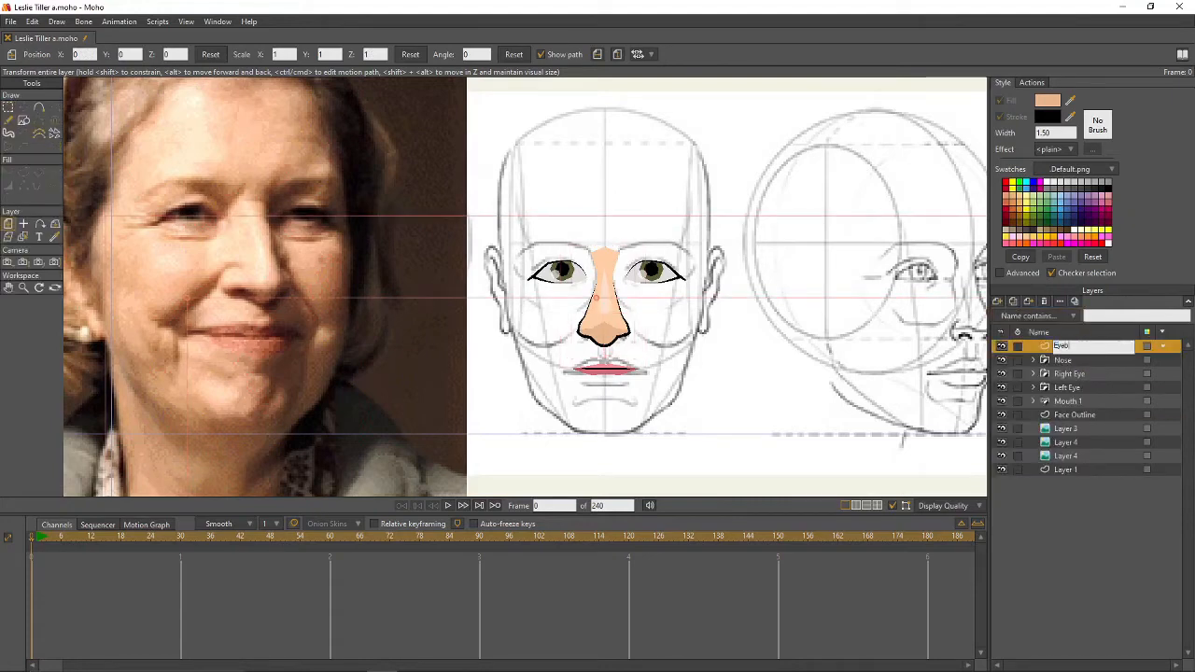
type("rows")
key("Return")
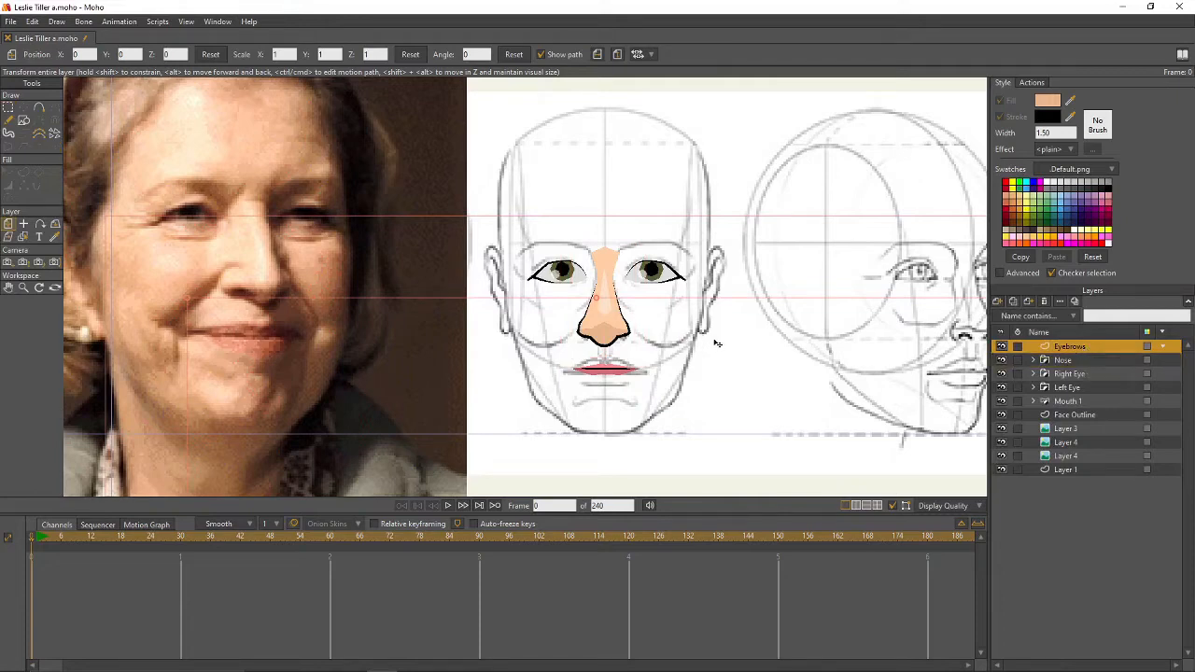
scroll(501, 229, "down", 1)
- Sample the hair colour for fill and stroke, then draw and fill an eyebrow above the eye
left_click_drag(501, 229, 551, 294)
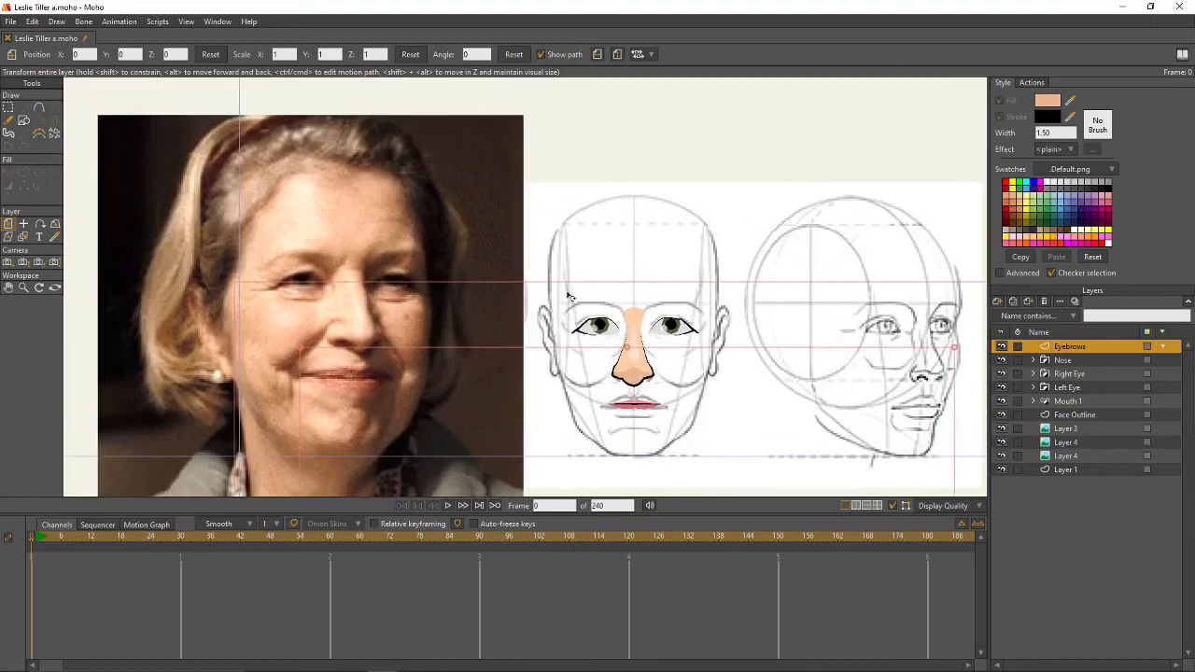
left_click_drag(1070, 100, 189, 245)
mouse_move(1071, 117)
left_mouse_down()
mouse_move(688, 115)
mouse_move(235, 228)
left_mouse_up()
left_click(39, 109)
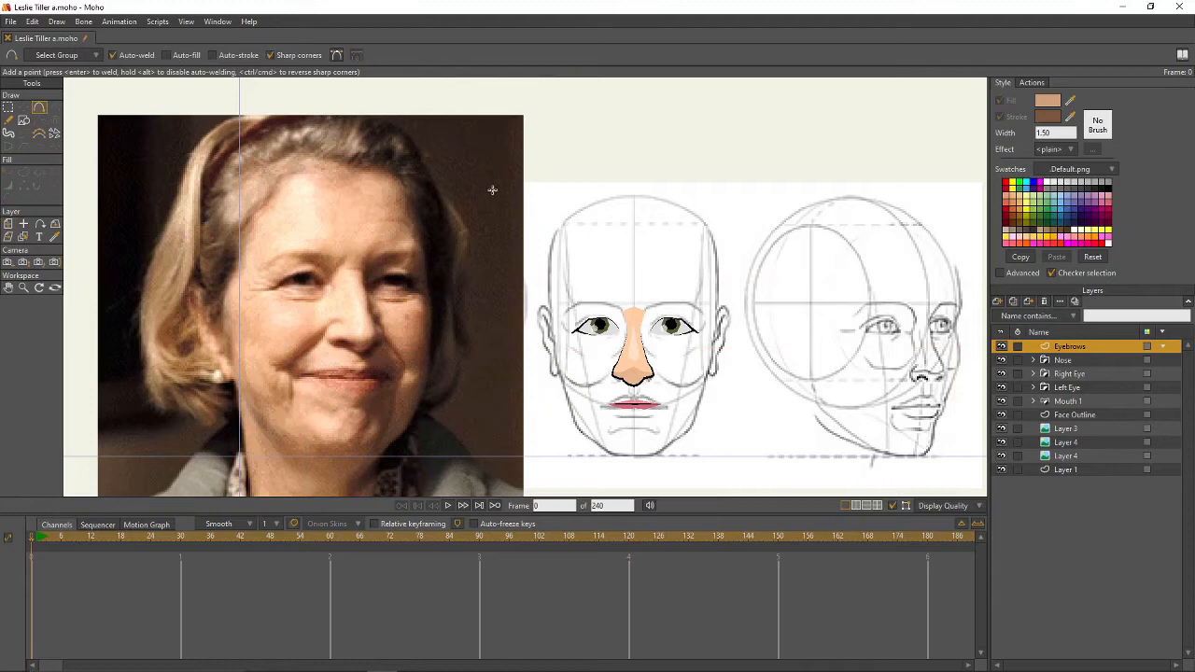
scroll(664, 279, "up", 2)
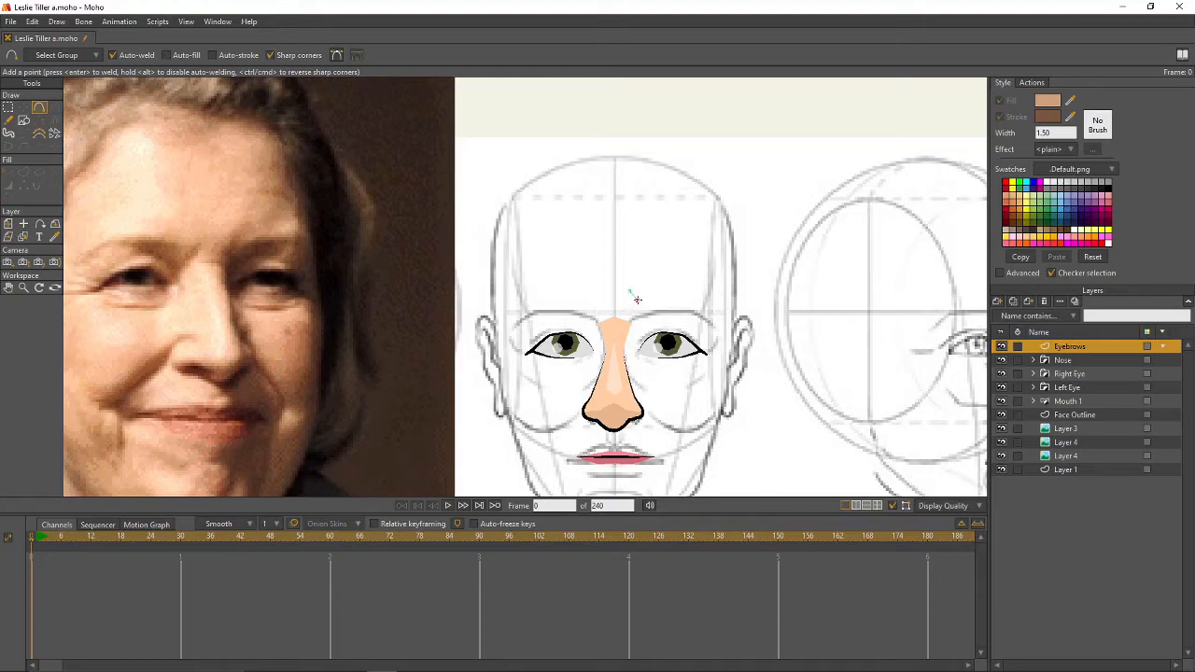
left_click_drag(636, 299, 670, 287)
left_click(661, 289)
key("p")
left_click(672, 295)
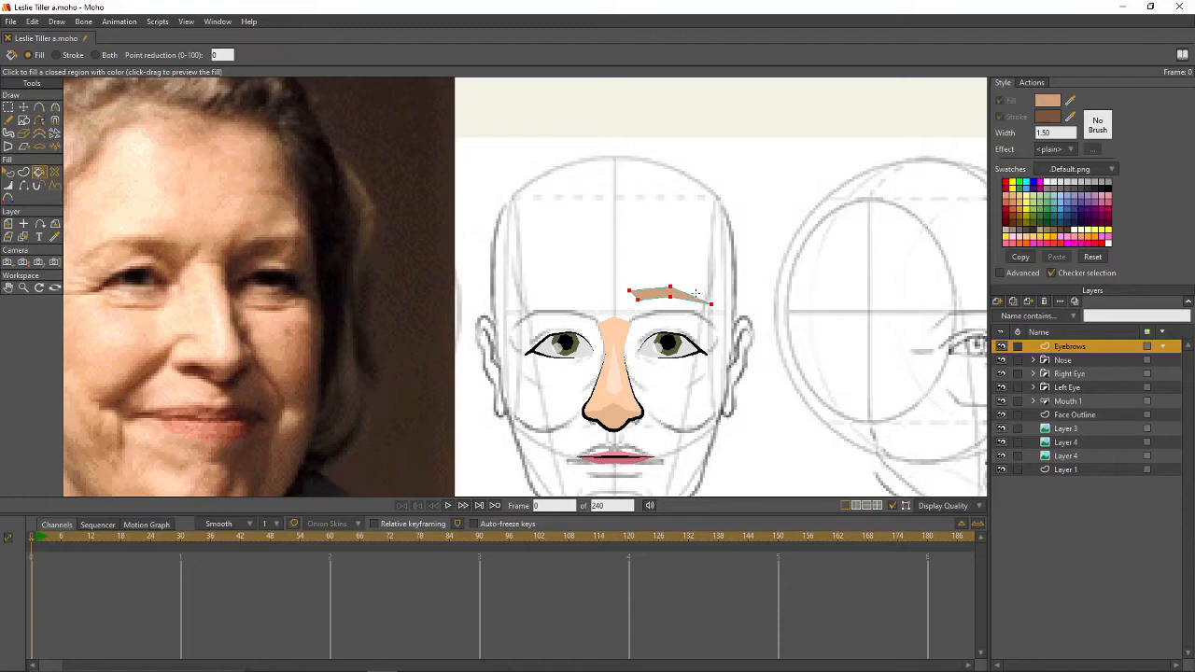
- Taper the eyebrow's outer tip to 30% line width
key("q")
left_click(695, 294)
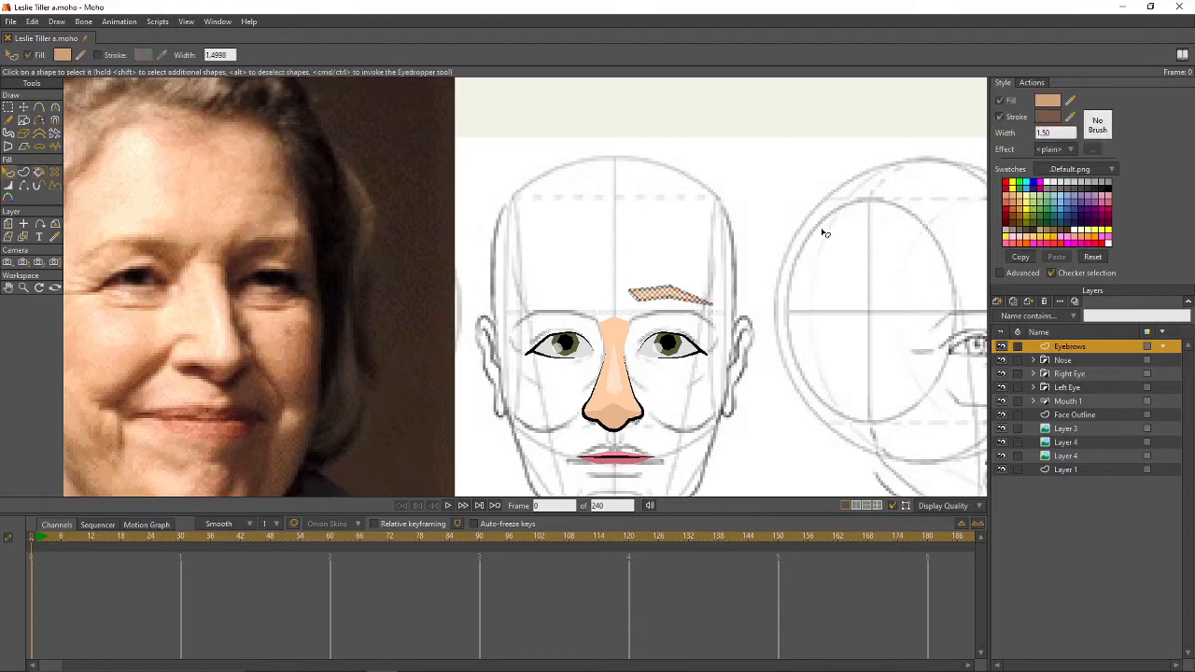
key("w")
scroll(705, 309, "up", 3)
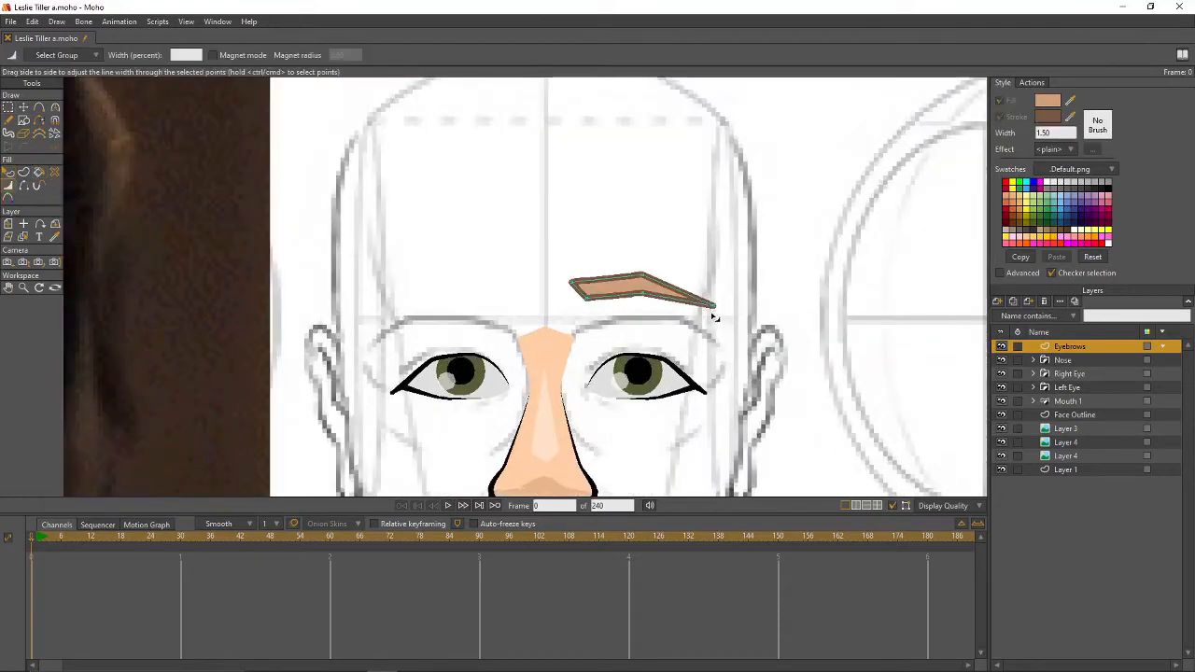
left_click(712, 305)
left_click(178, 54)
type("30")
key("Return")
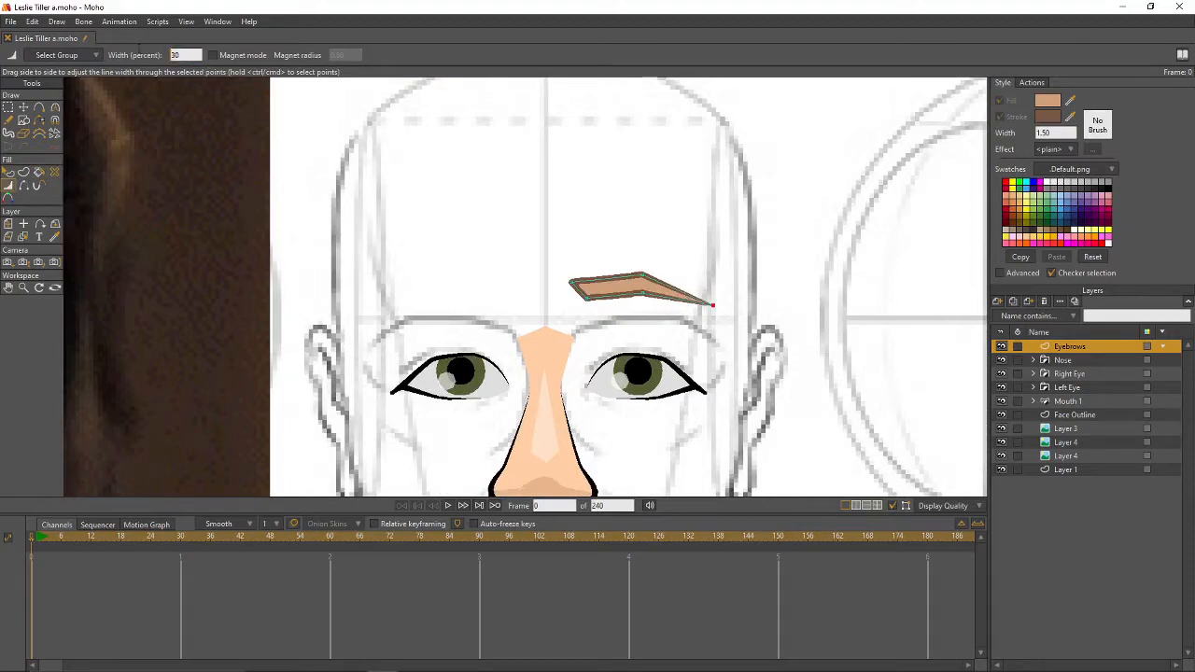
- Set the eyebrow's top-middle and bottom-middle points to 60% line width
left_click(642, 275)
left_click(179, 55)
type("60")
key("Return")
left_click(643, 293)
left_click(197, 54)
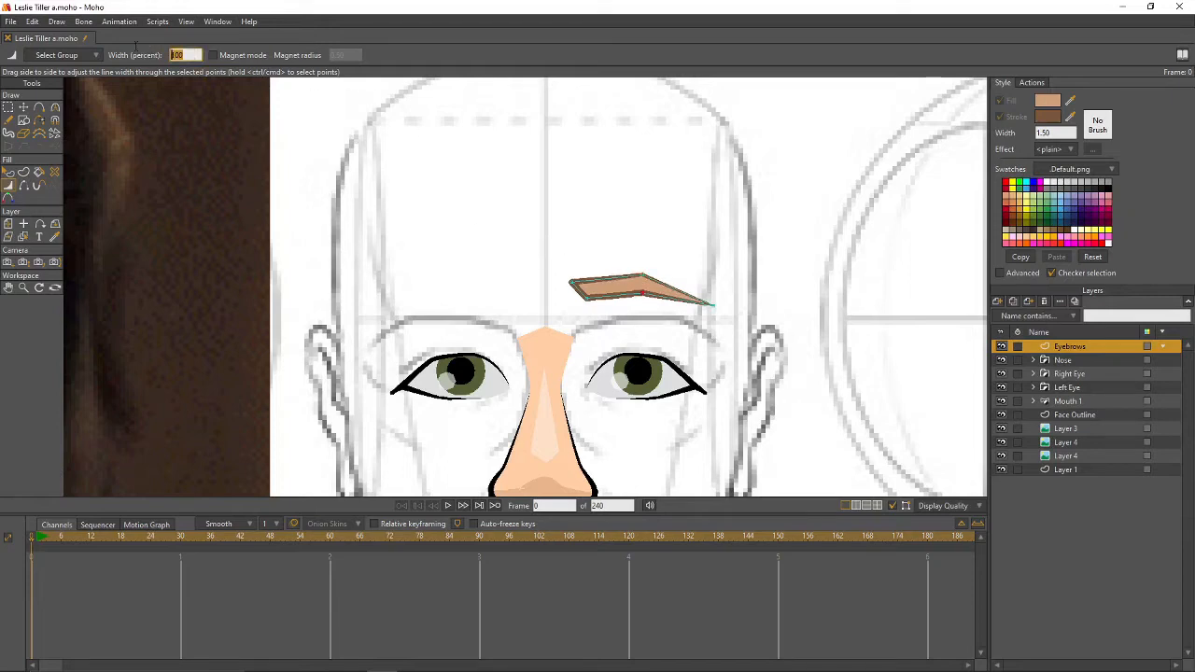
type("60")
key("Return")
- Curve the eyebrow's middle points to round it, then render a preview with Ctrl+R
key("g")
key("c")
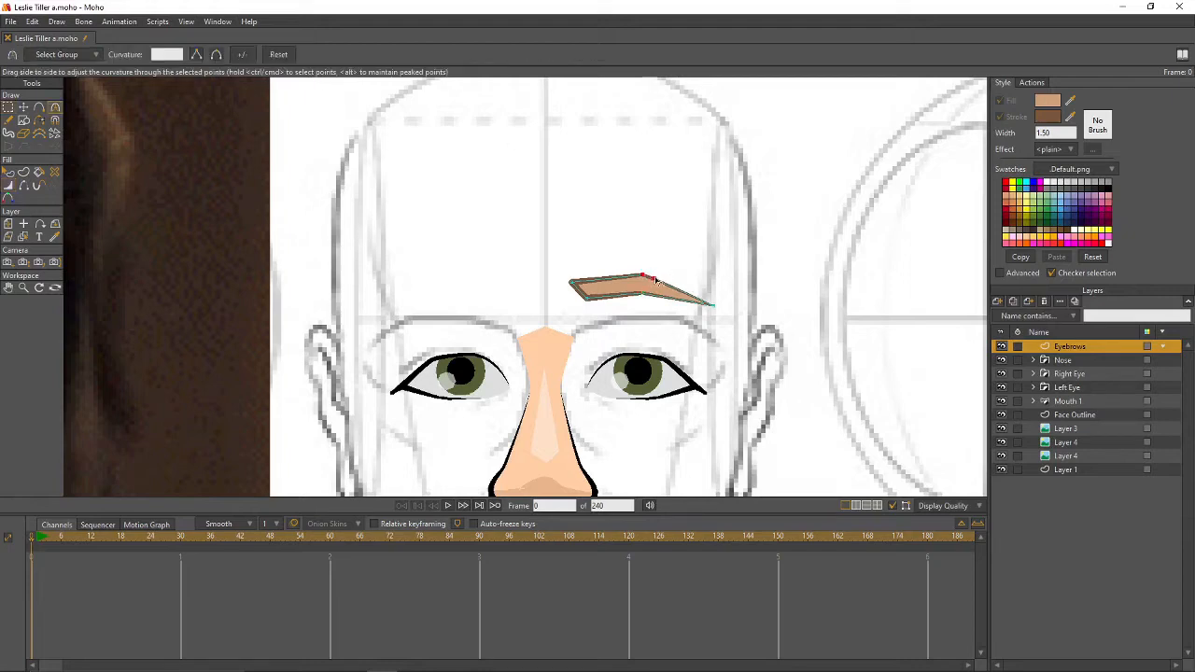
left_click_drag(642, 276, 623, 277)
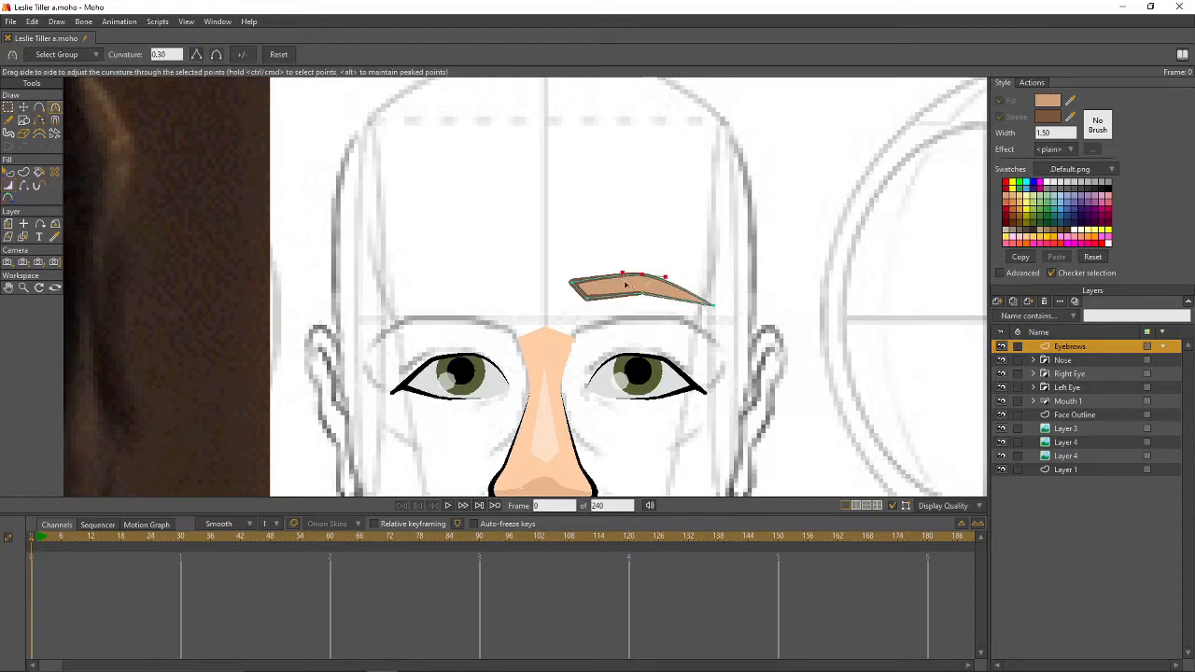
left_click(641, 293)
left_click_drag(744, 316, 777, 328)
scroll(950, 361, "down", 5)
key("ctrl+r")
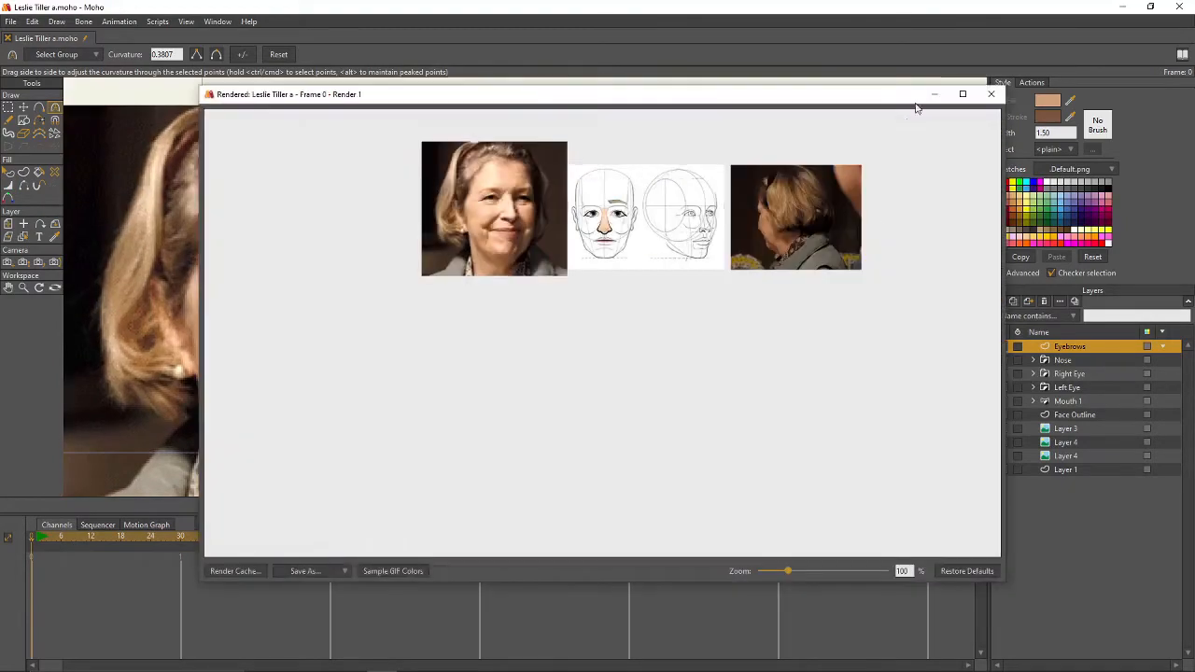
- Flip the copied eyebrow horizontally and place it above the other eye
left_click(992, 94)
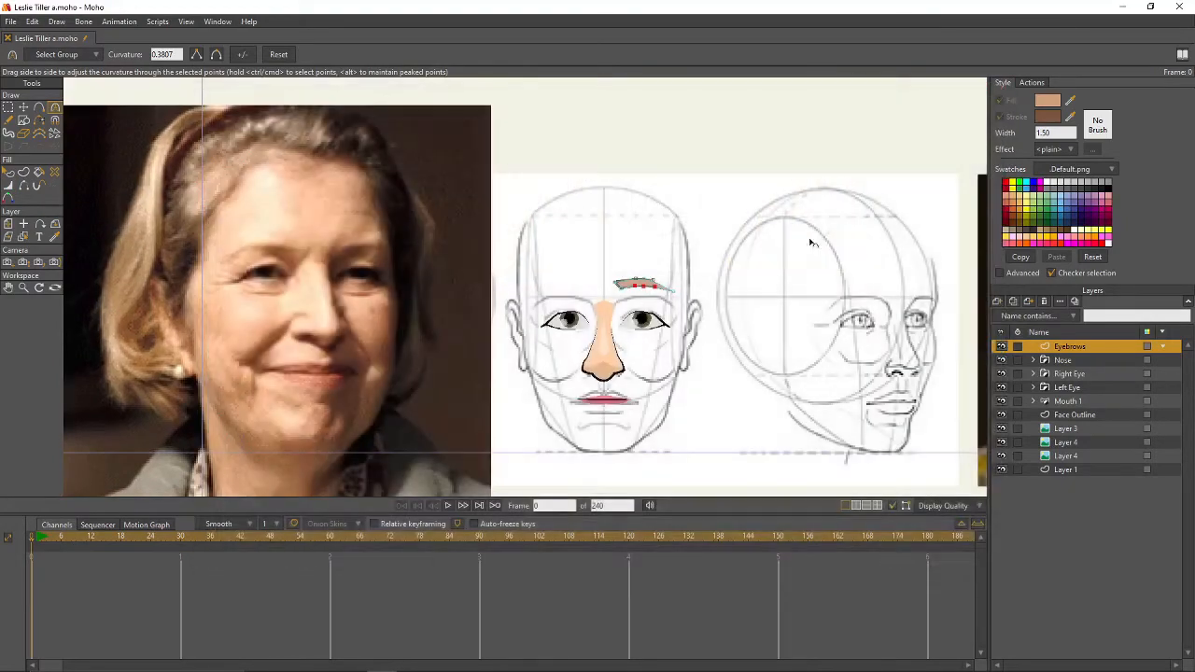
left_click_drag(667, 340, 766, 334)
scroll(764, 334, "up", 2)
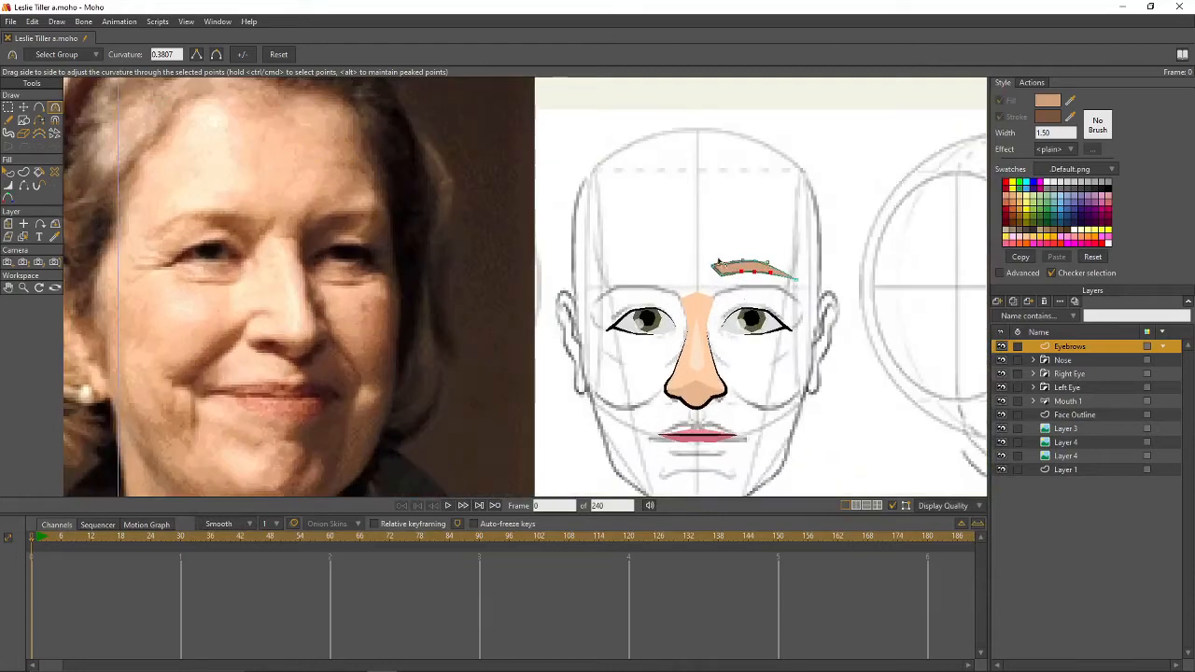
key("t")
left_click(735, 272)
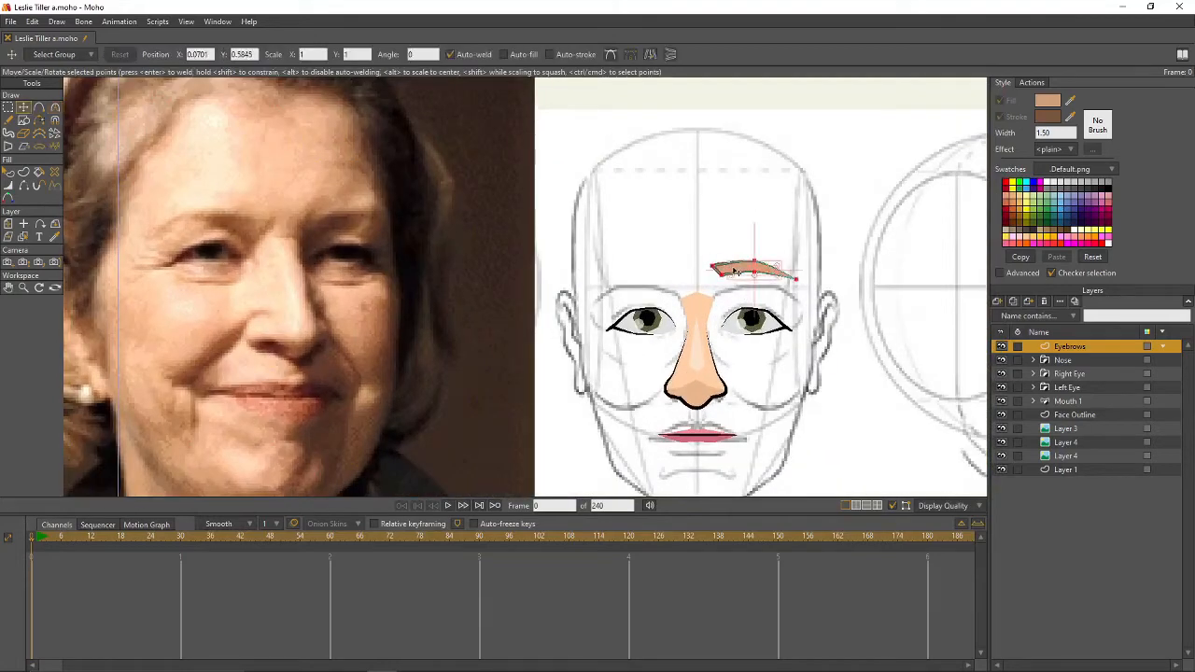
left_click(651, 55)
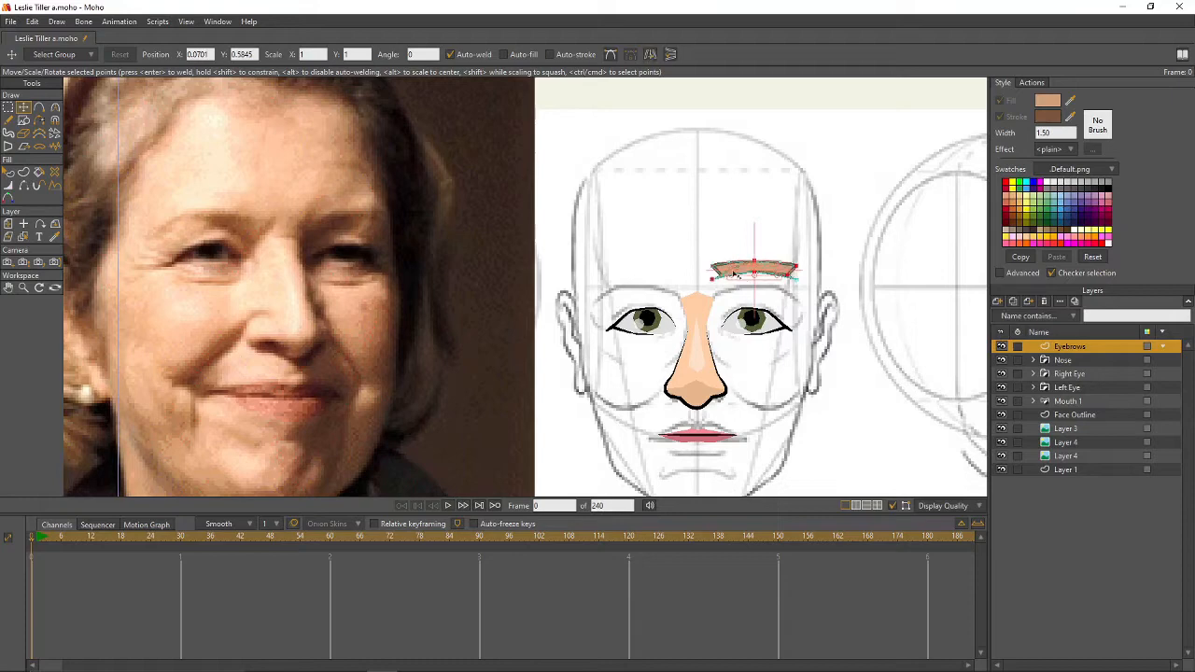
left_click_drag(753, 273, 639, 269)
left_click_drag(818, 358, 803, 315)
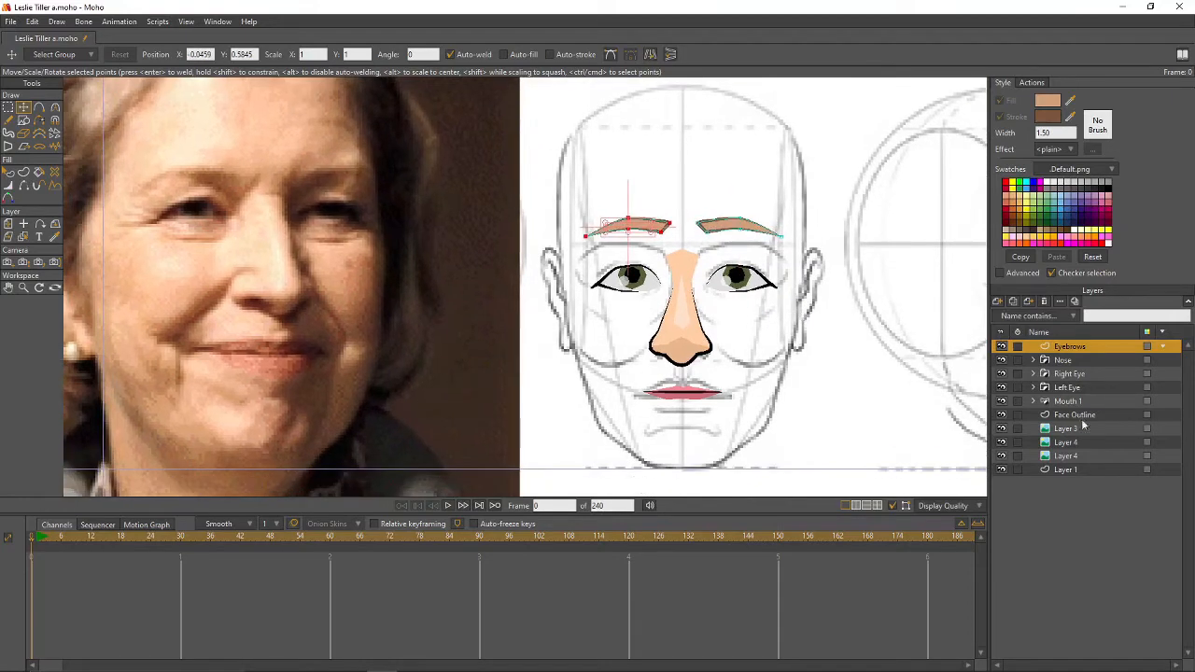
left_click(1075, 416)
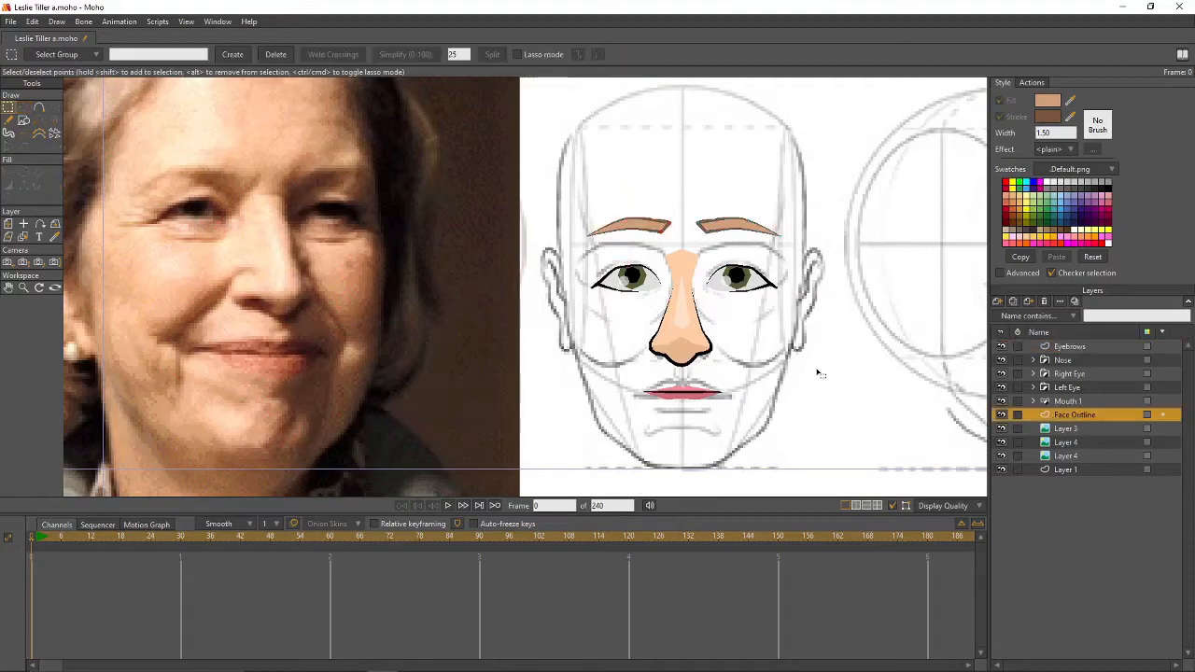
- Set the fill to the nose's peach colour and the stroke to black
scroll(843, 355, "down", 2)
left_click_drag(840, 339, 803, 364)
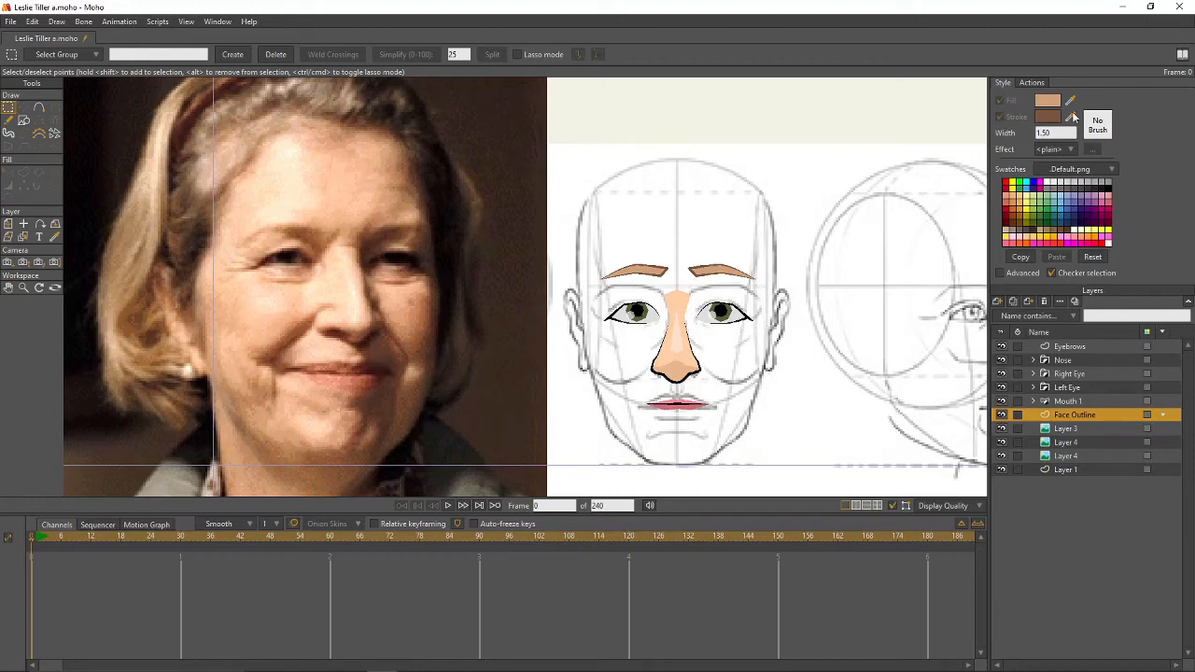
mouse_move(1071, 104)
left_mouse_down()
mouse_move(682, 383)
mouse_move(693, 353)
left_mouse_up()
left_click_drag(1071, 117, 1110, 185)
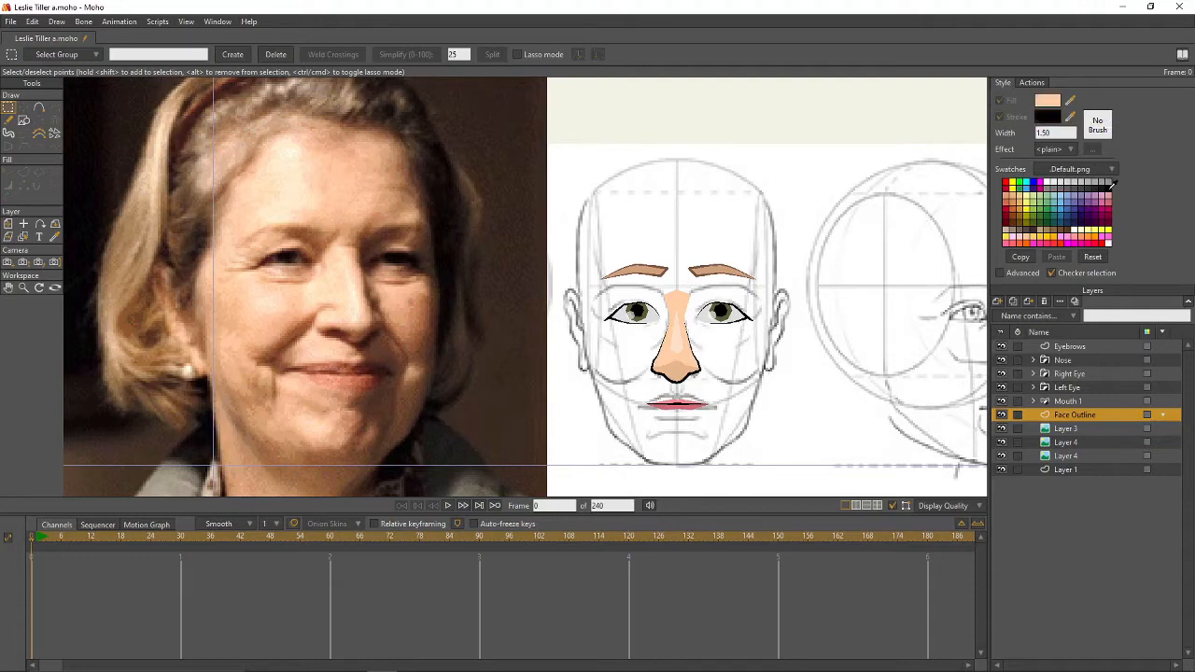
- Trace the right face contour from the chin up the jaw to the crown
left_click(38, 107)
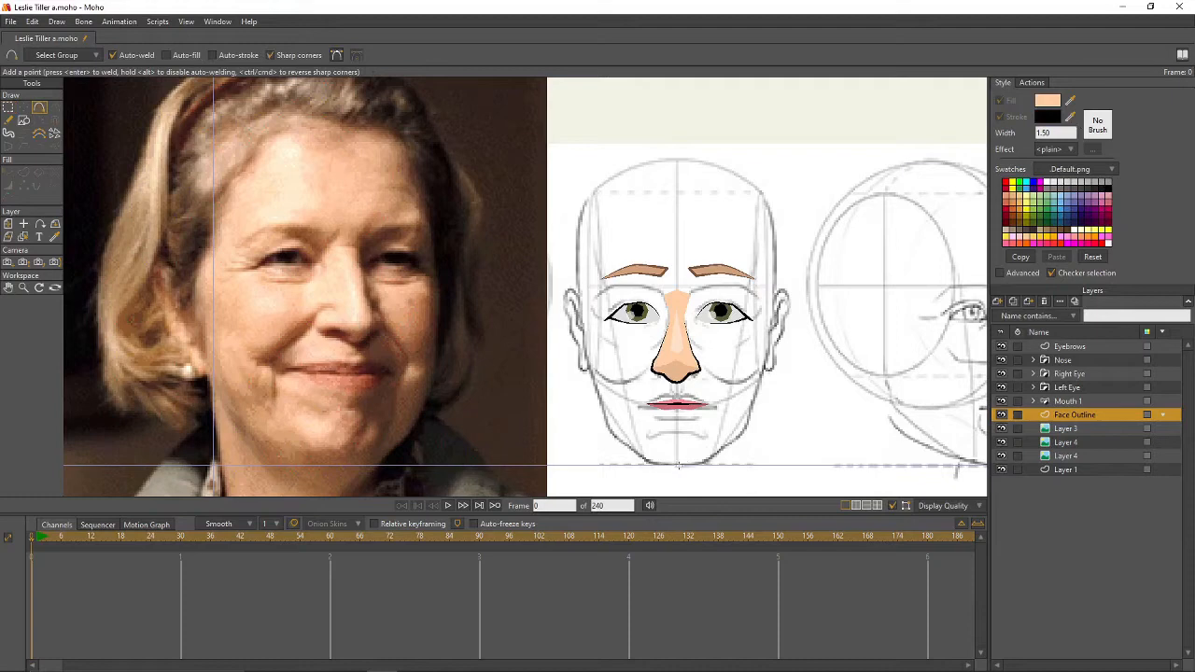
left_click_drag(676, 464, 728, 445)
left_click_drag(755, 401, 771, 332)
mouse_move(769, 293)
left_mouse_down()
mouse_move(762, 190)
mouse_move(678, 159)
left_mouse_up()
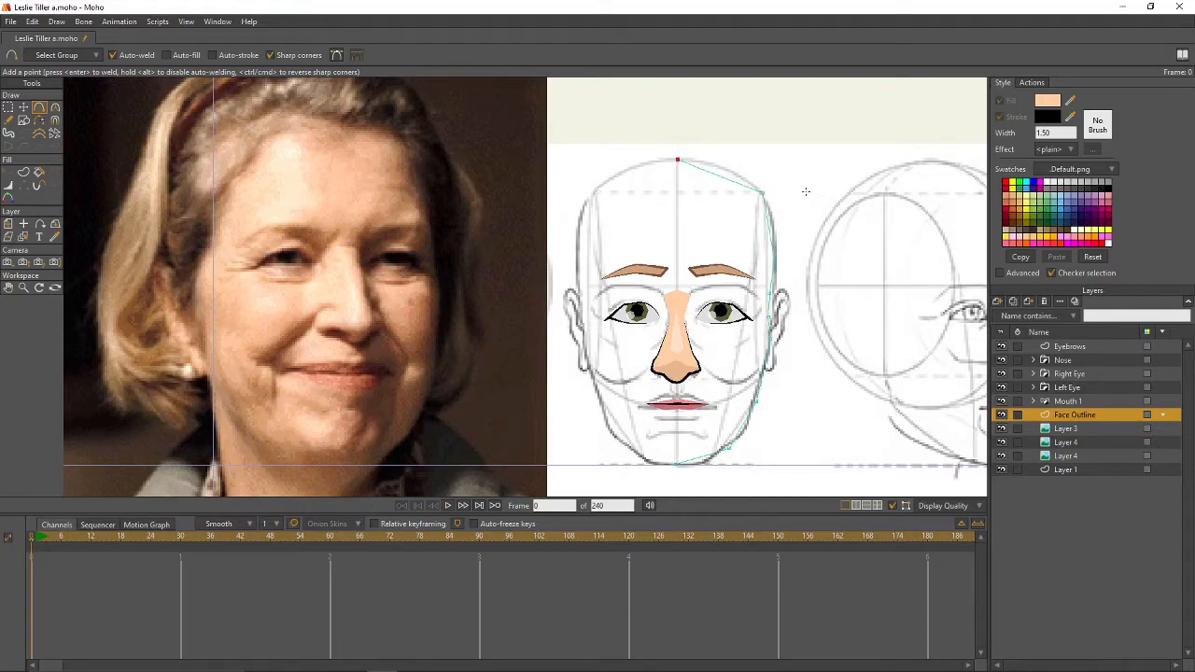
- Smooth the right outline's curvature from the upper side down through the cheek to the chin
key("c")
left_click(762, 192)
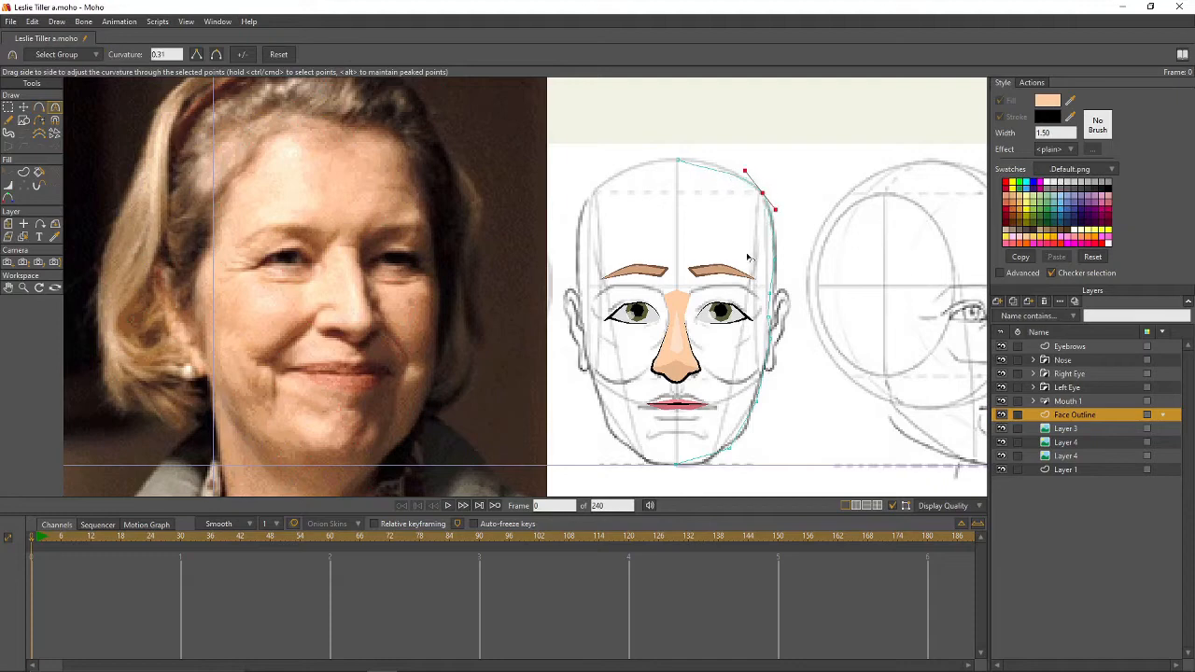
left_click_drag(774, 258, 839, 264)
left_click_drag(770, 294, 893, 313)
left_click_drag(769, 317, 883, 334)
left_click_drag(770, 338, 927, 368)
left_click_drag(759, 403, 883, 439)
left_click(729, 450)
- Mirror the right outline curve horizontally and move it into place as the left half
key("t")
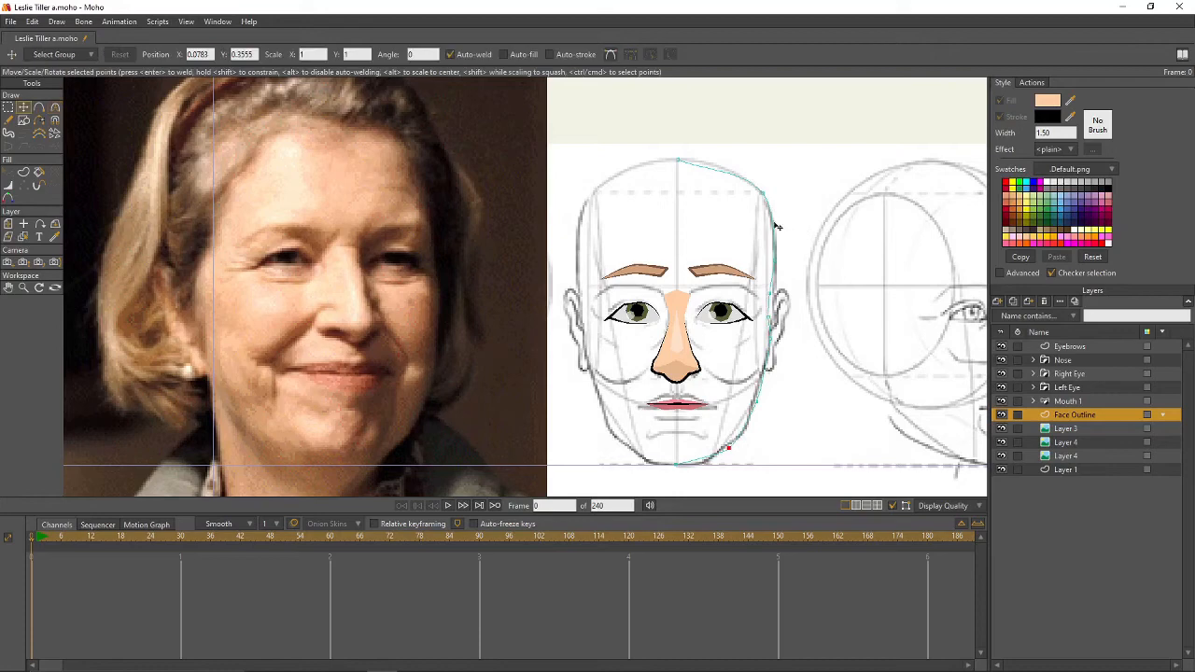
double_click(776, 226)
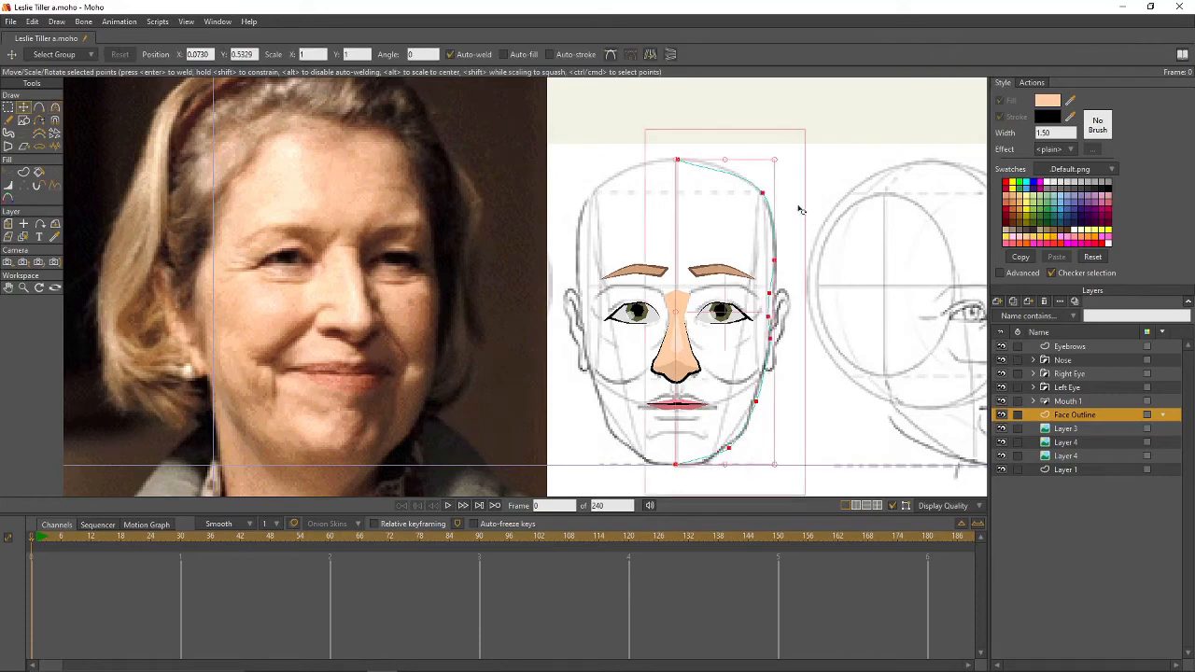
left_click(650, 53)
left_click_drag(709, 190, 624, 220)
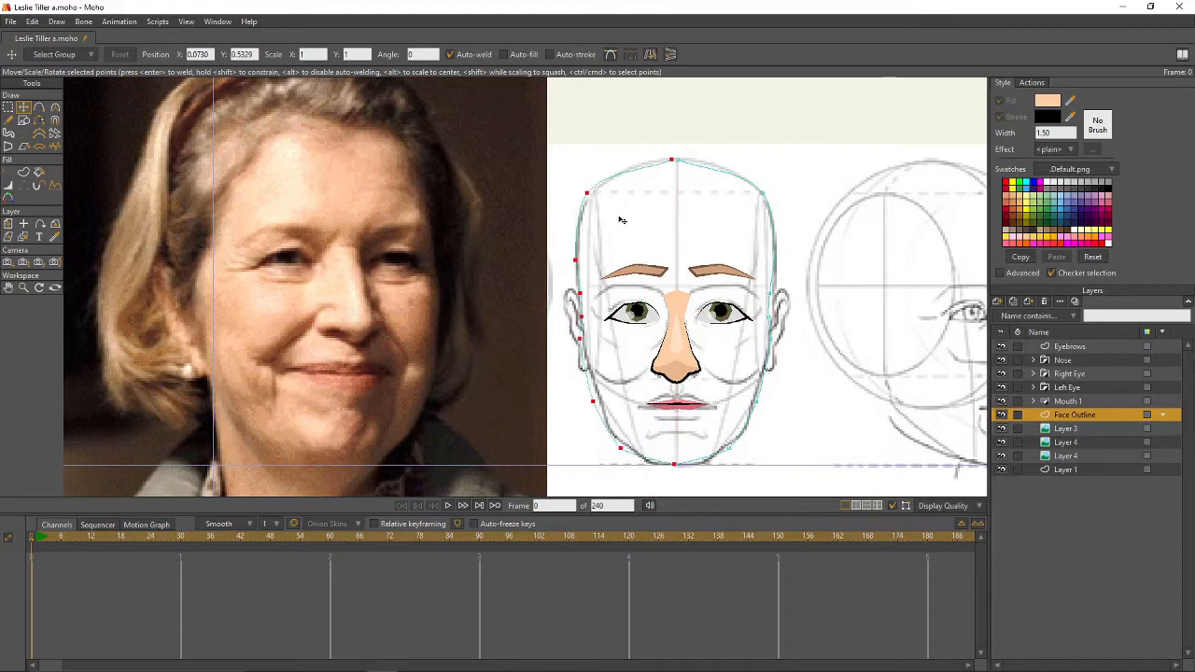
left_click(624, 219)
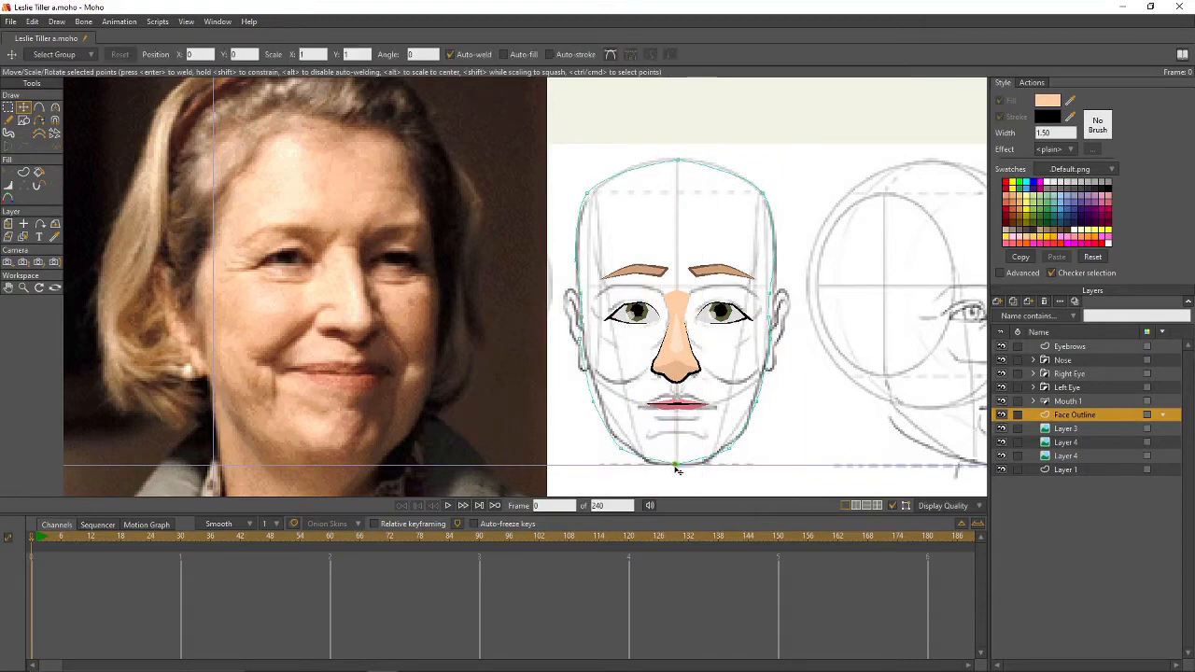
- Nudge the left-side outline points slightly inward, then select all outline points
key("c")
left_click(678, 161)
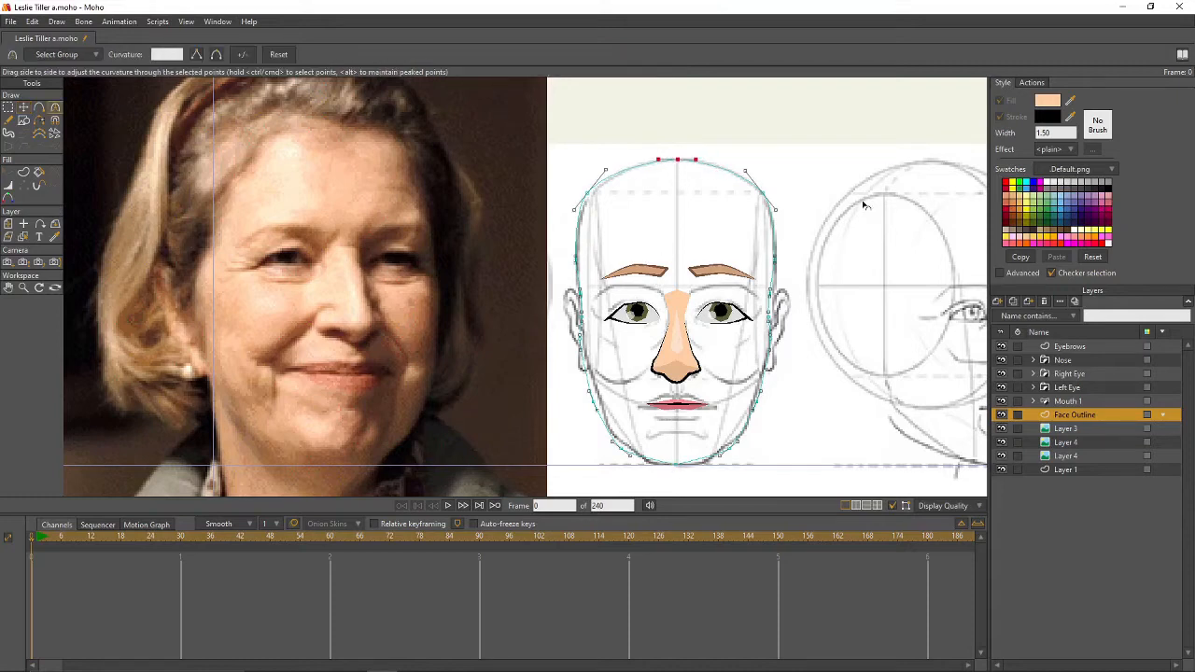
left_click(859, 207)
key("t")
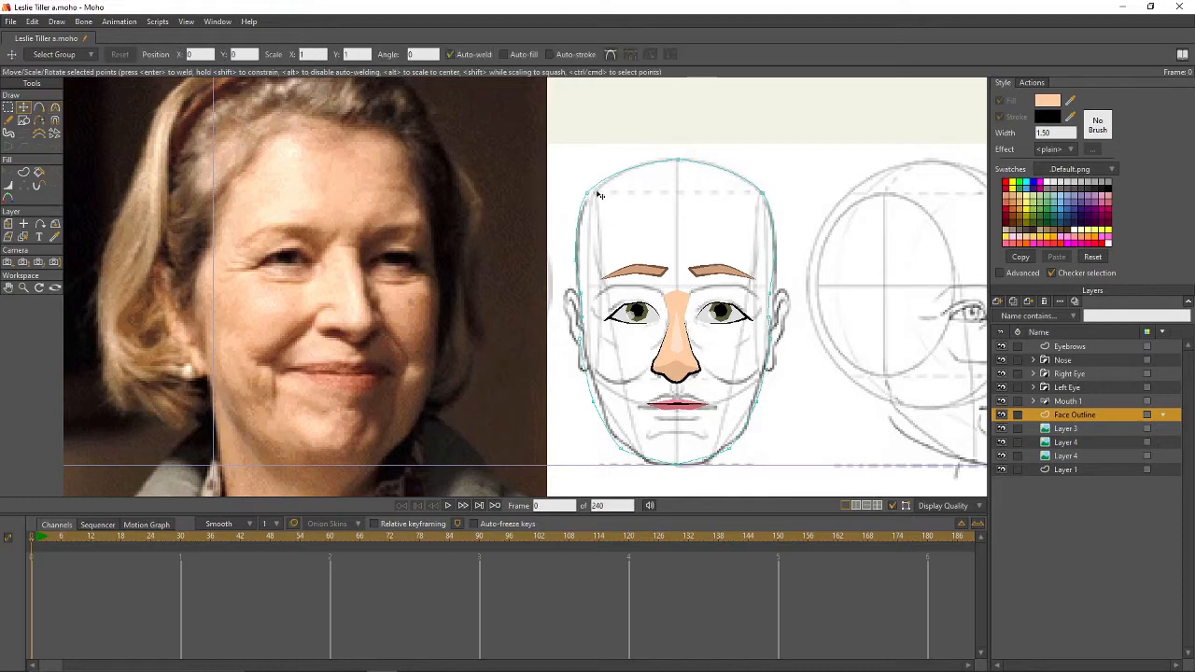
left_click(586, 193)
key("g")
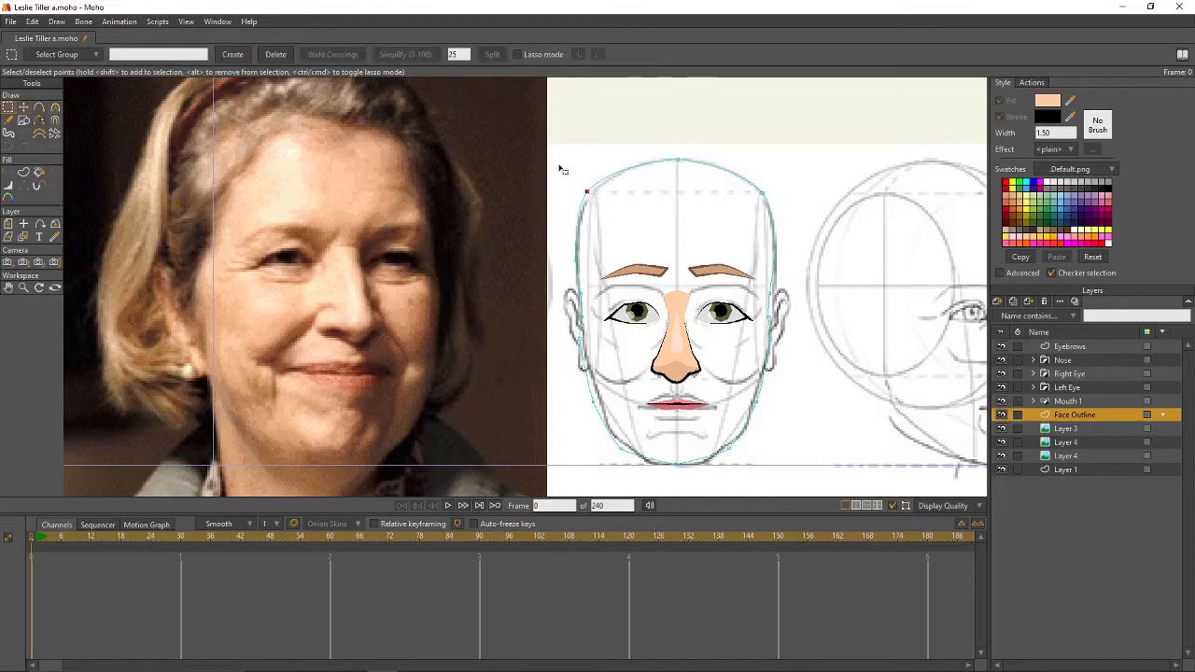
left_click_drag(560, 169, 646, 493)
key("t")
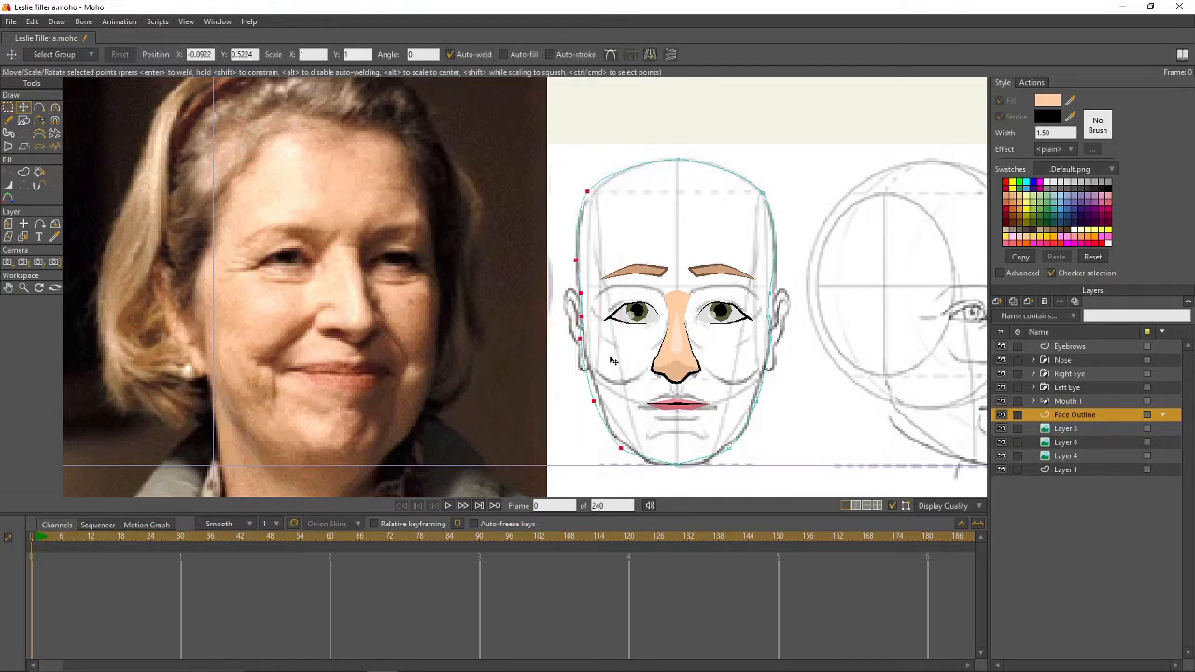
left_click_drag(612, 360, 618, 360)
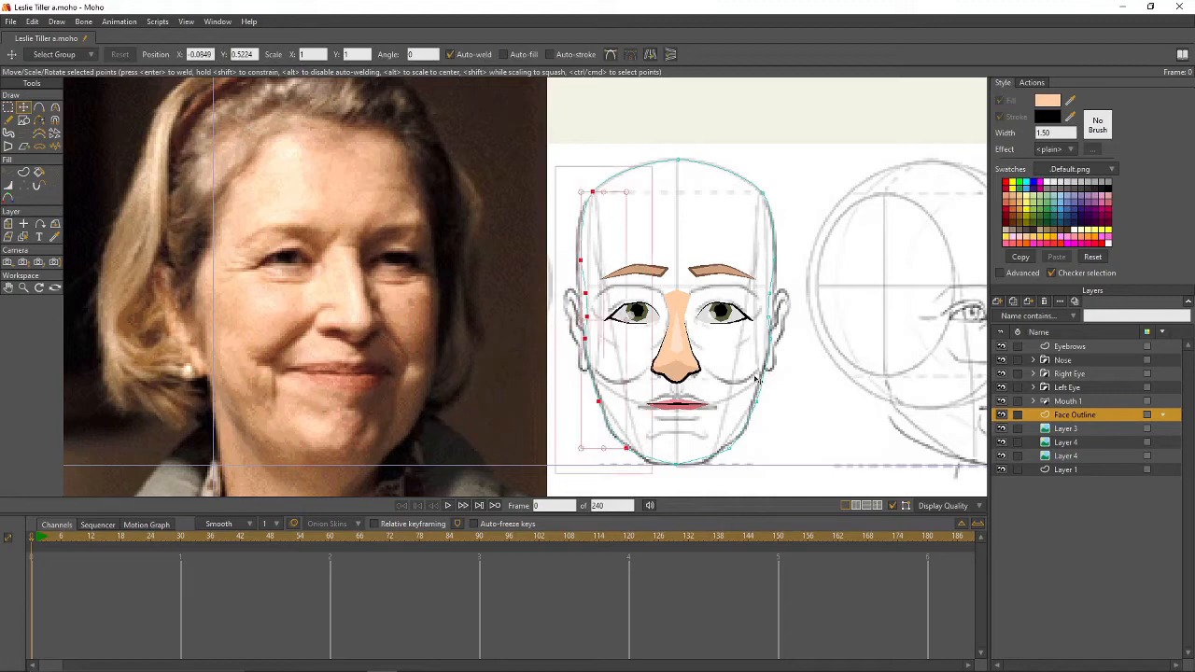
key("g")
left_click(879, 368)
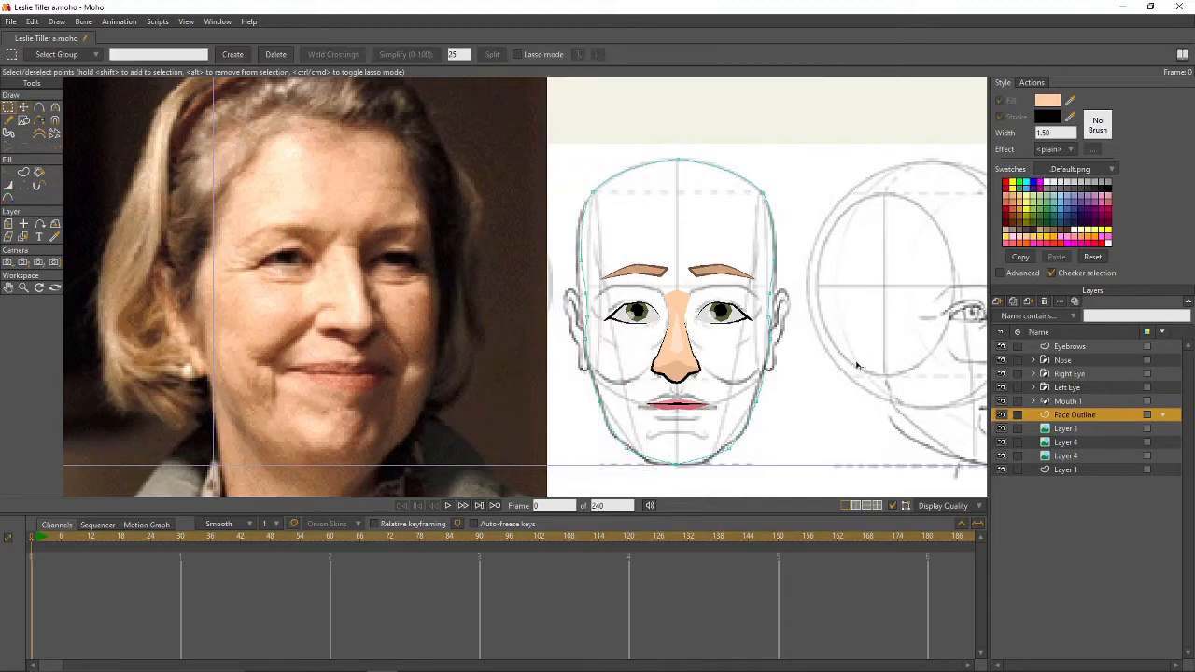
key("ctrl+a")
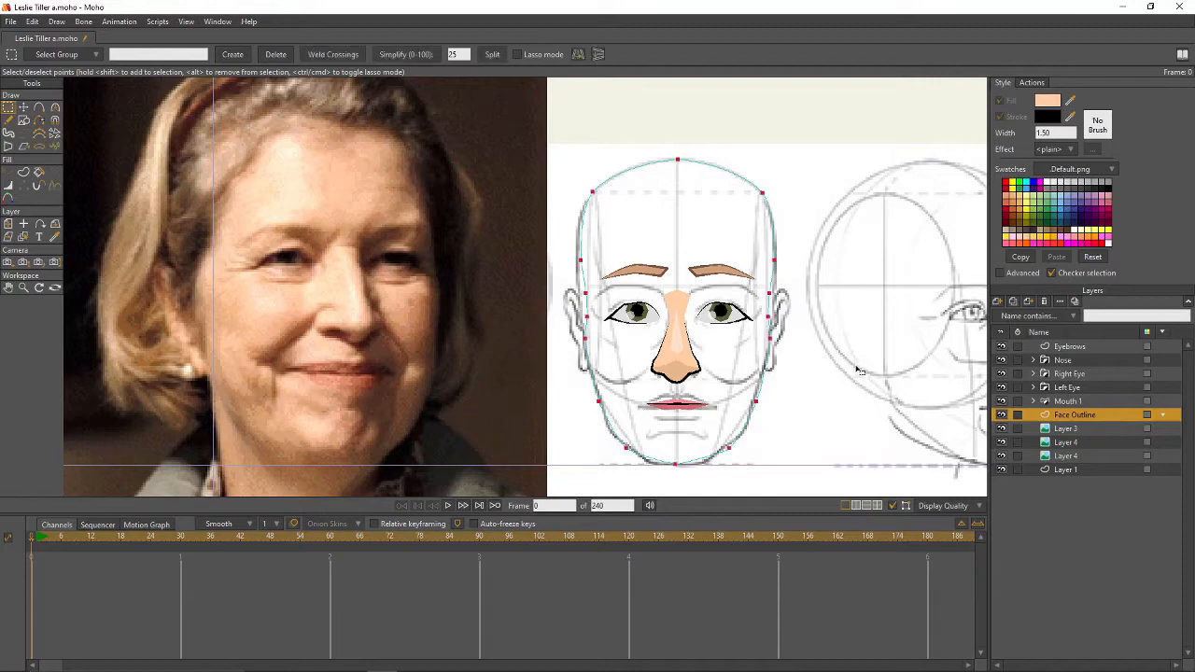
- Fill the face outline with peach skin and black stroke using Paint Bucket set to Both
left_click(38, 173)
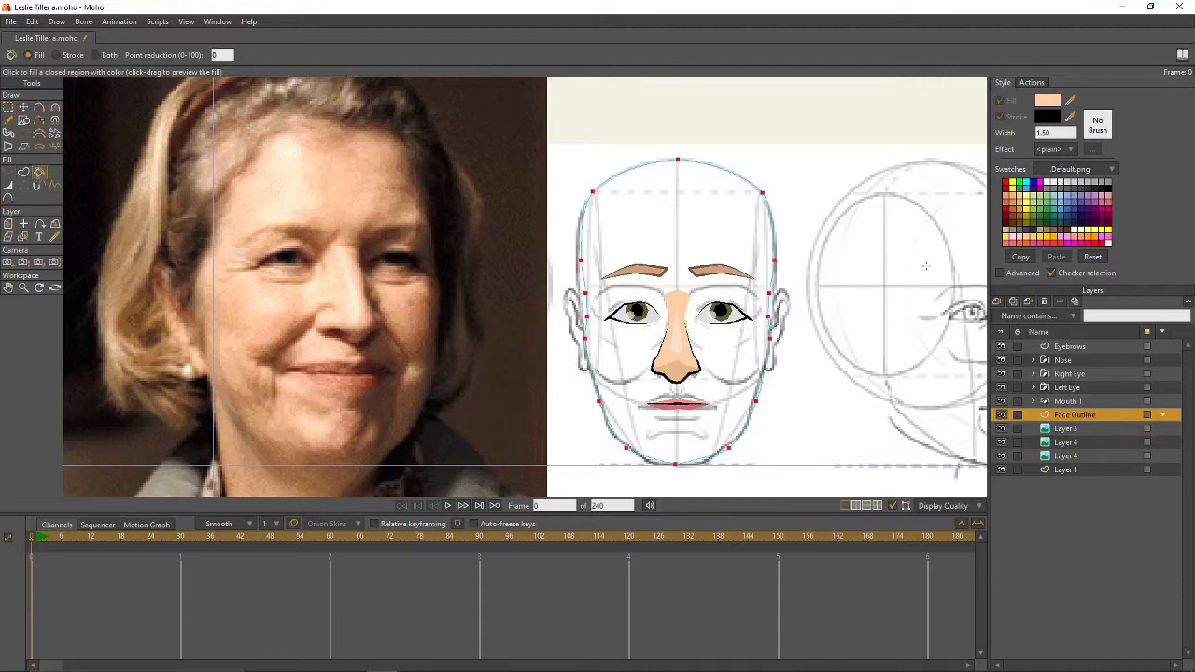
left_click(95, 55)
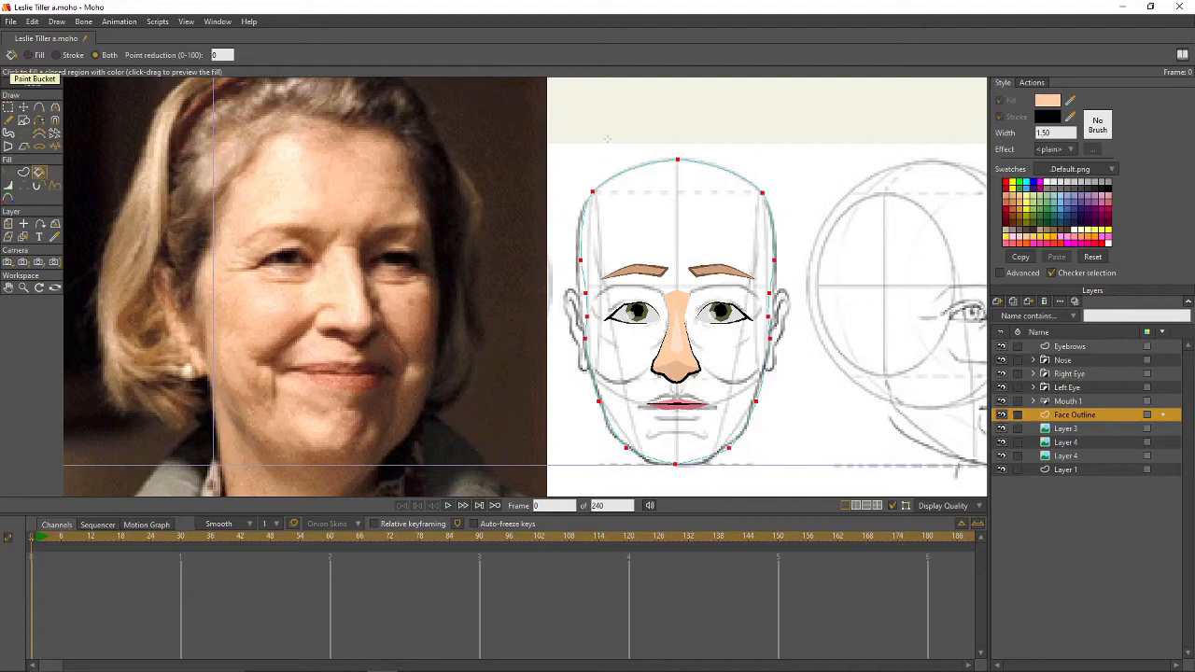
left_click(692, 204)
key("g")
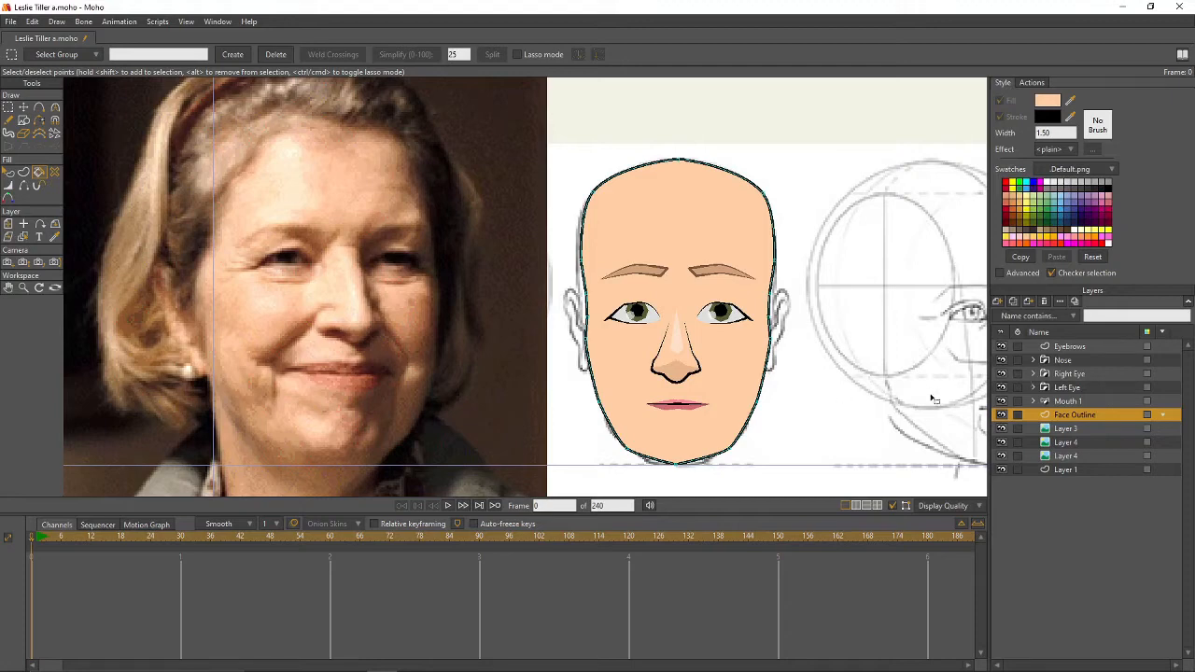
- Group the Face Outline layer into a new group named 'Face'
left_click(998, 303)
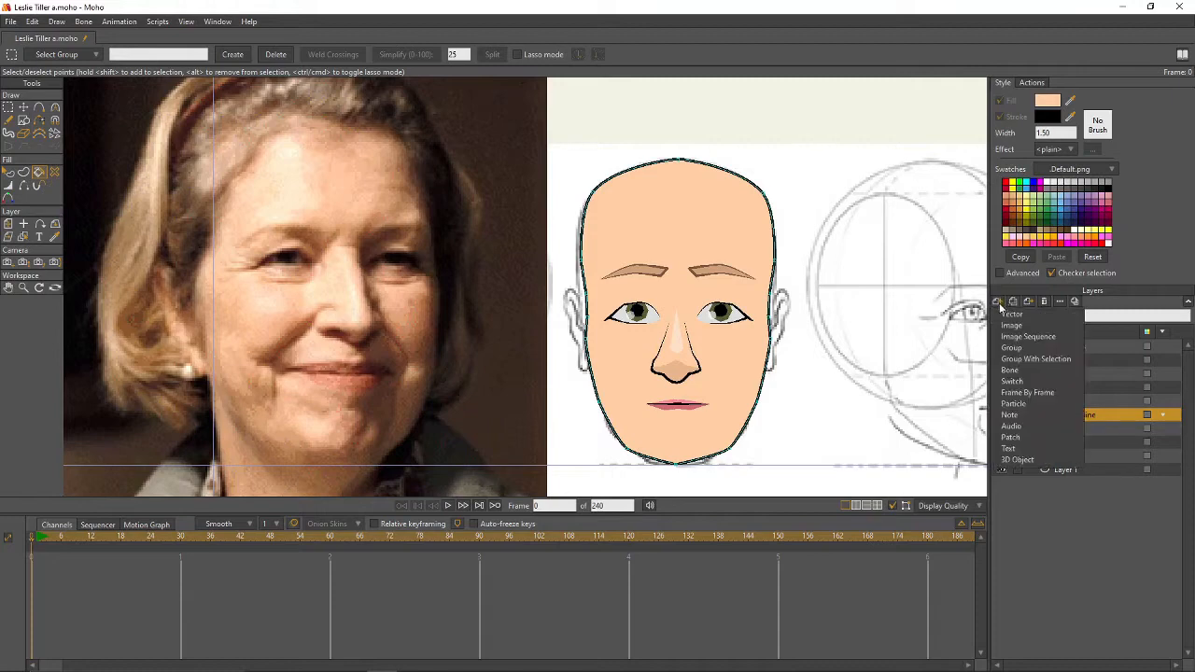
left_click(1025, 359)
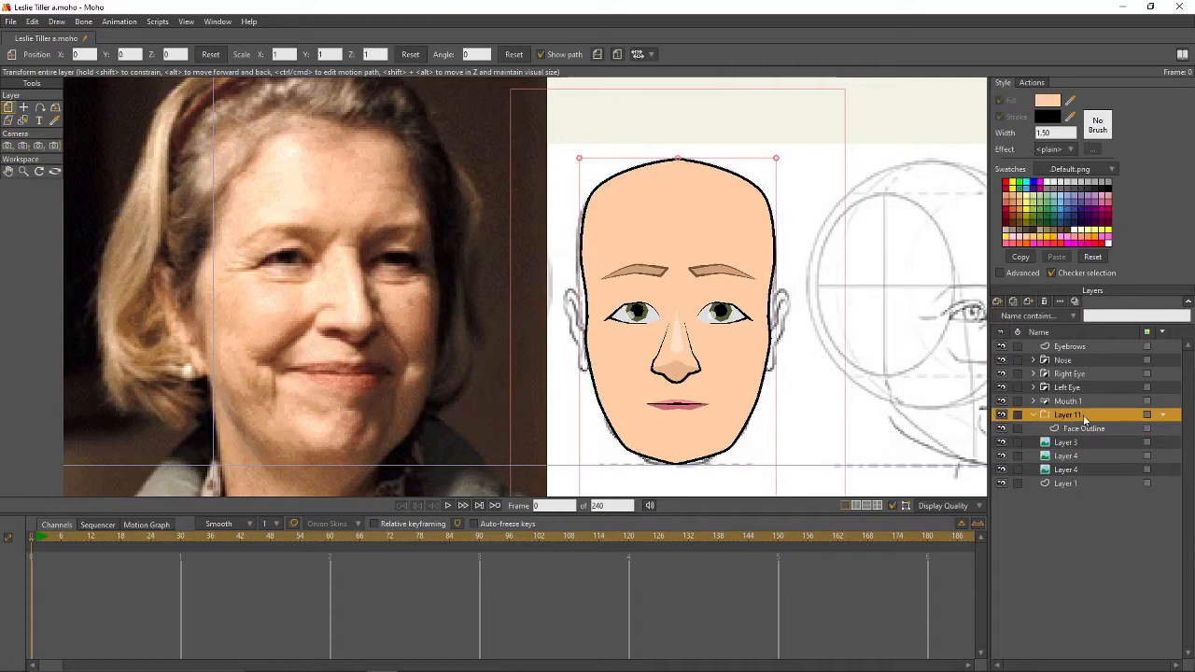
double_click(1083, 415)
type("Face")
key("Escape")
- Set the Face group's masking to Hide all, with Face Outline adding to the mask
double_click(1083, 414)
left_click(194, 60)
left_click(155, 137)
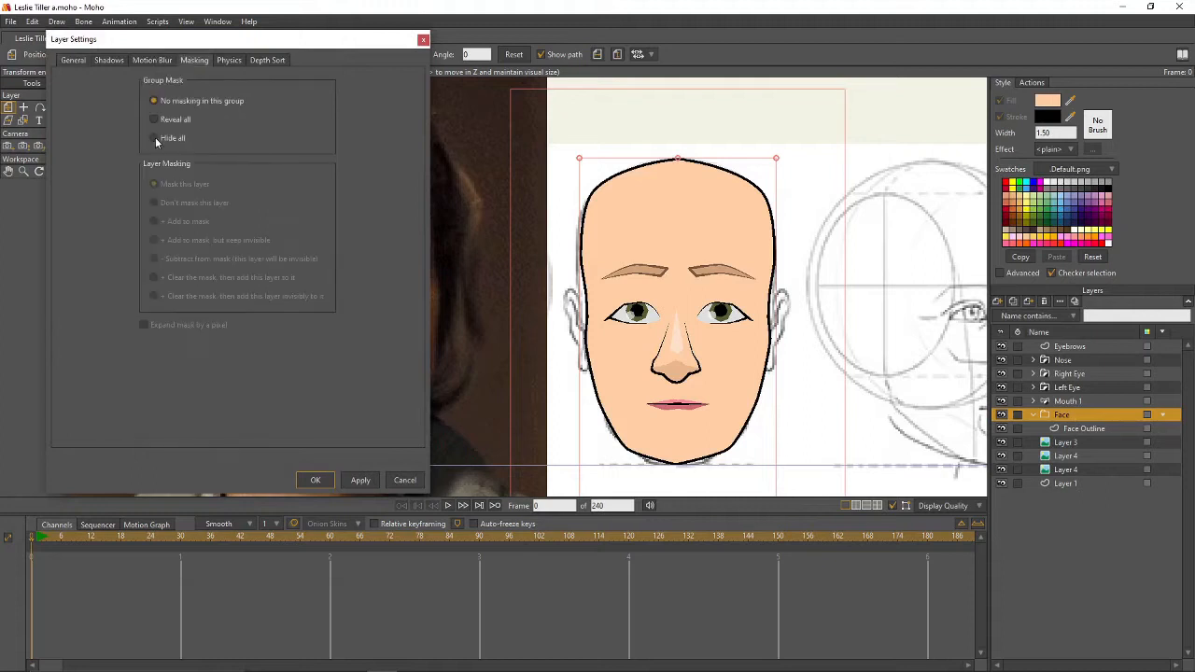
left_click(360, 480)
left_click(1072, 430)
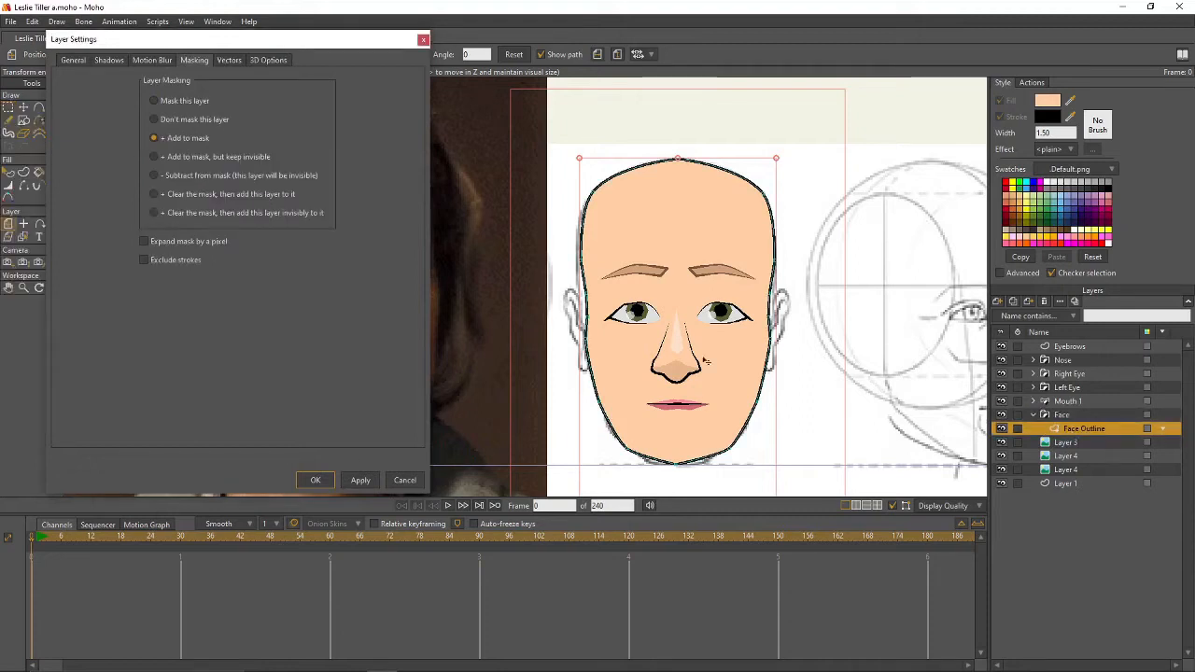
left_click(316, 480)
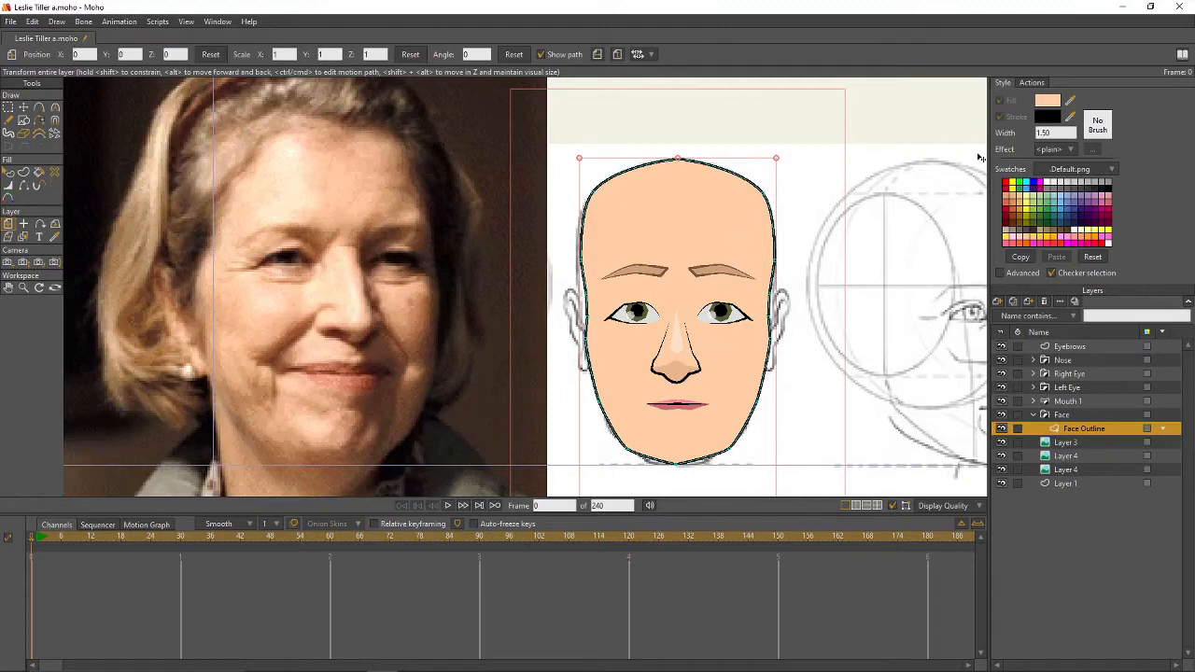
- Add a vector layer named 'Shading' above Face Outline in the Face group
left_click(998, 305)
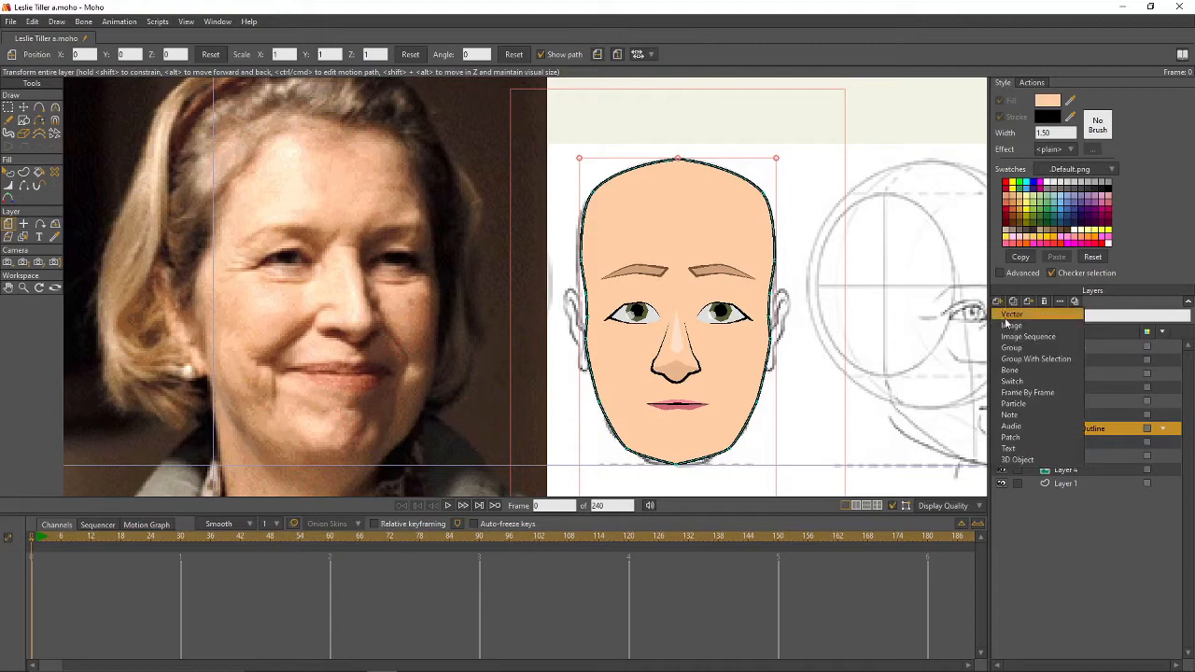
left_click(1104, 436)
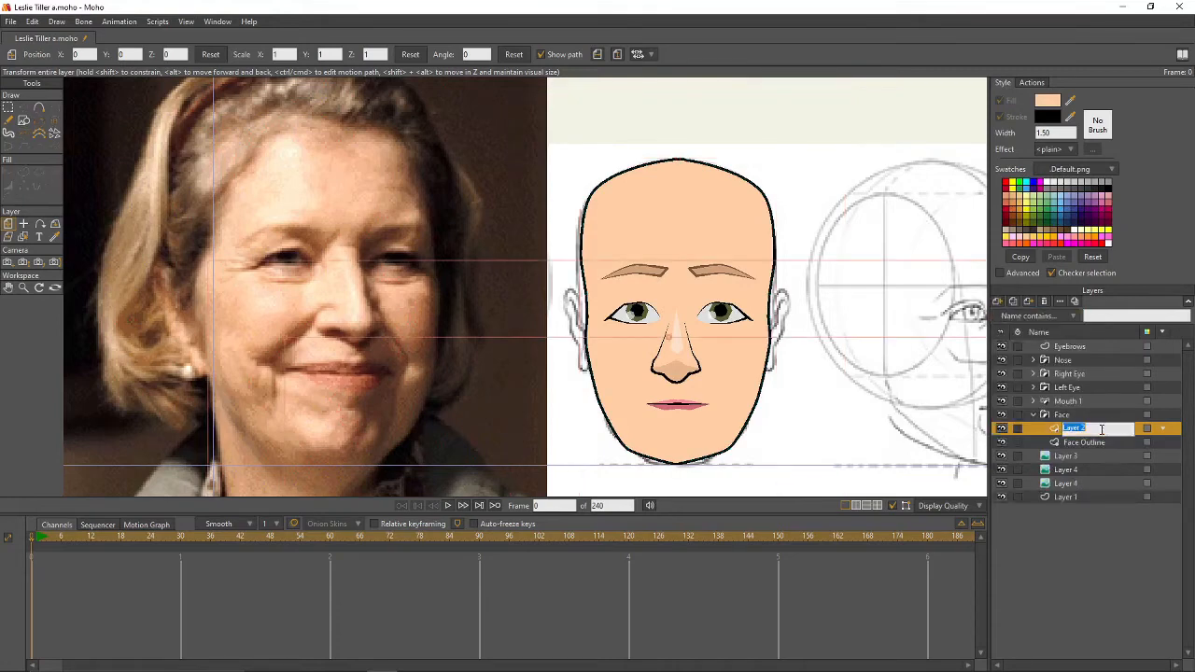
type("Shading")
key("Return")
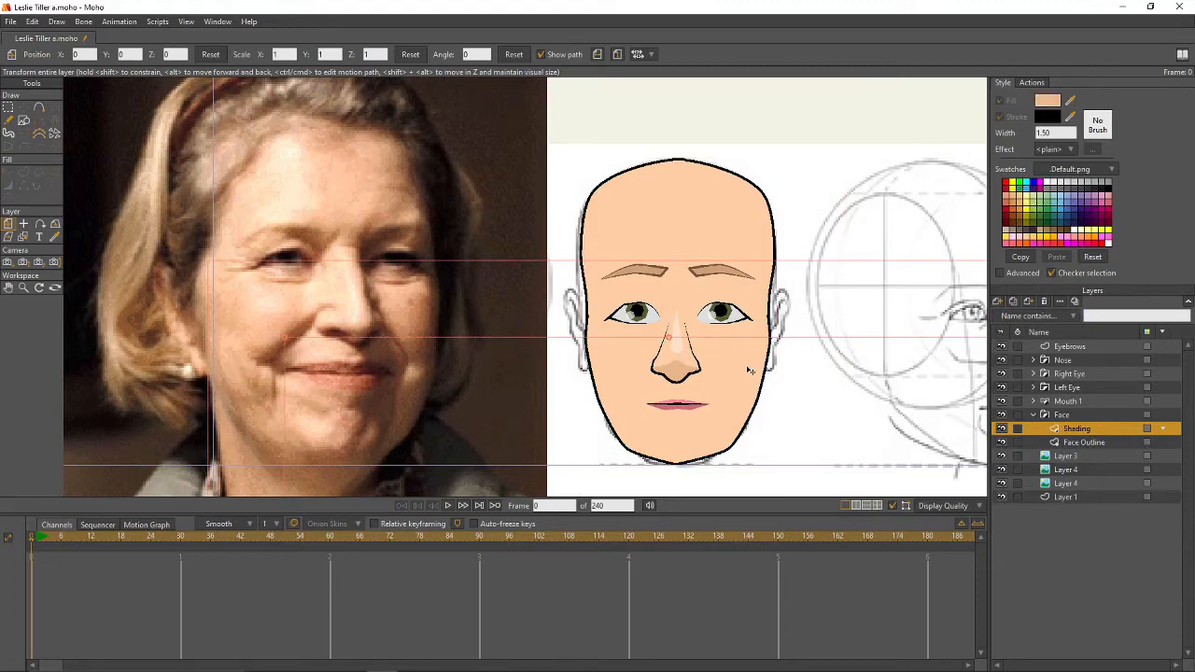
- Choose the Add Point tool with Auto-fill enabled
left_click(39, 107)
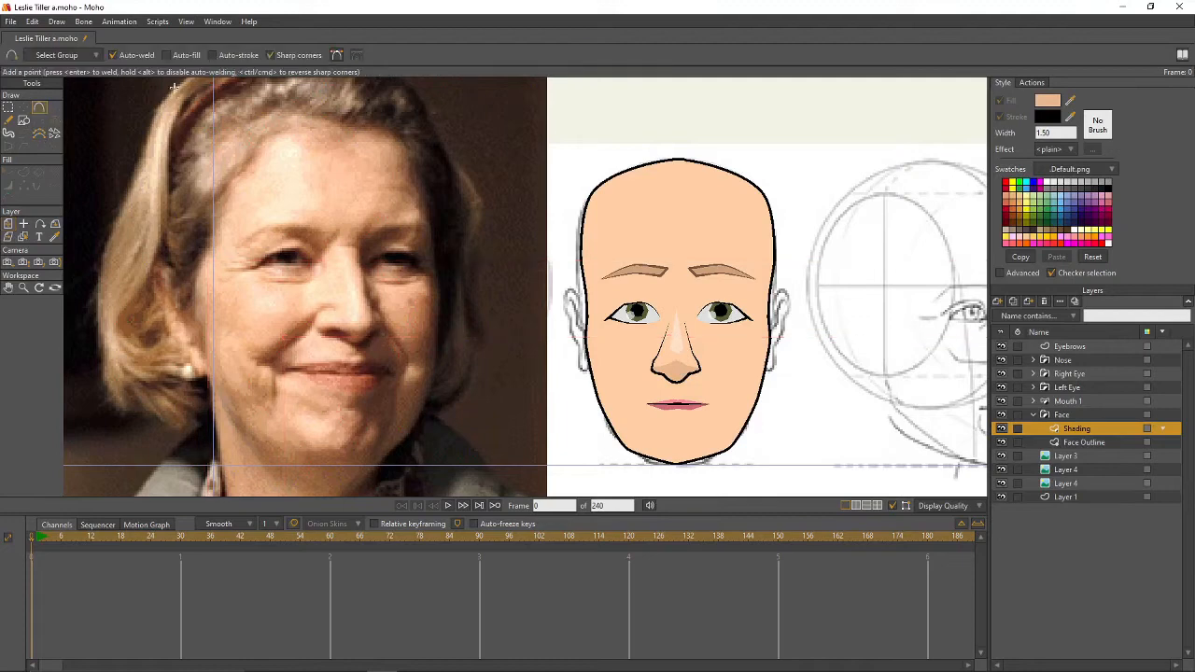
left_click(167, 55)
scroll(715, 320, "up", 1)
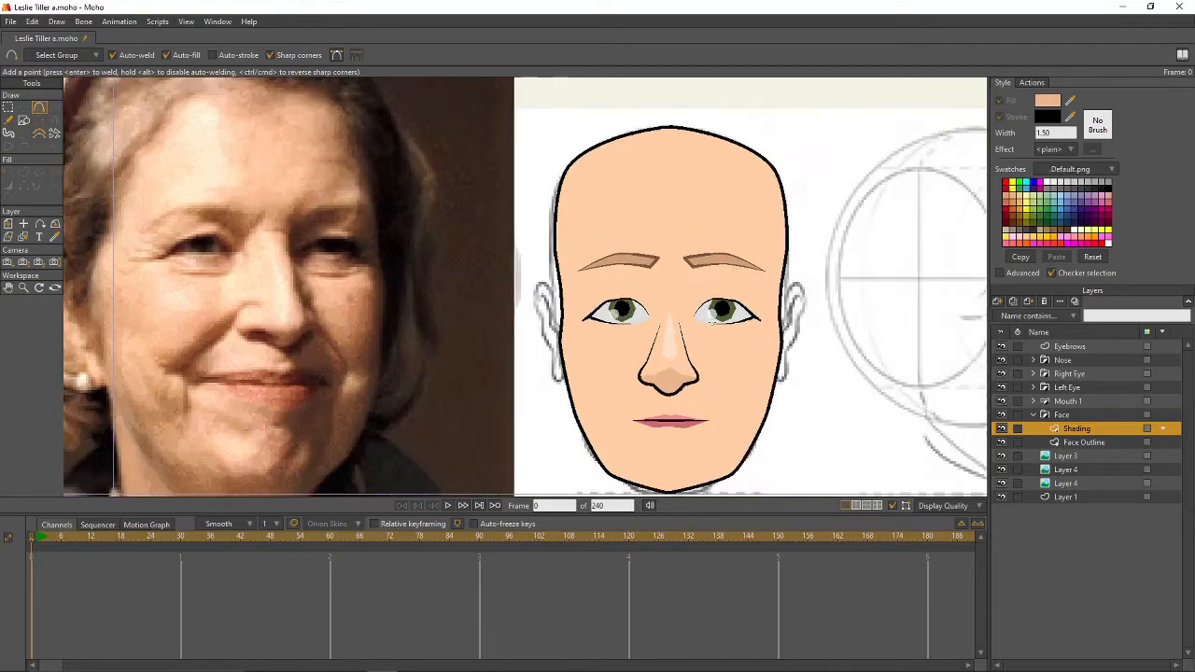
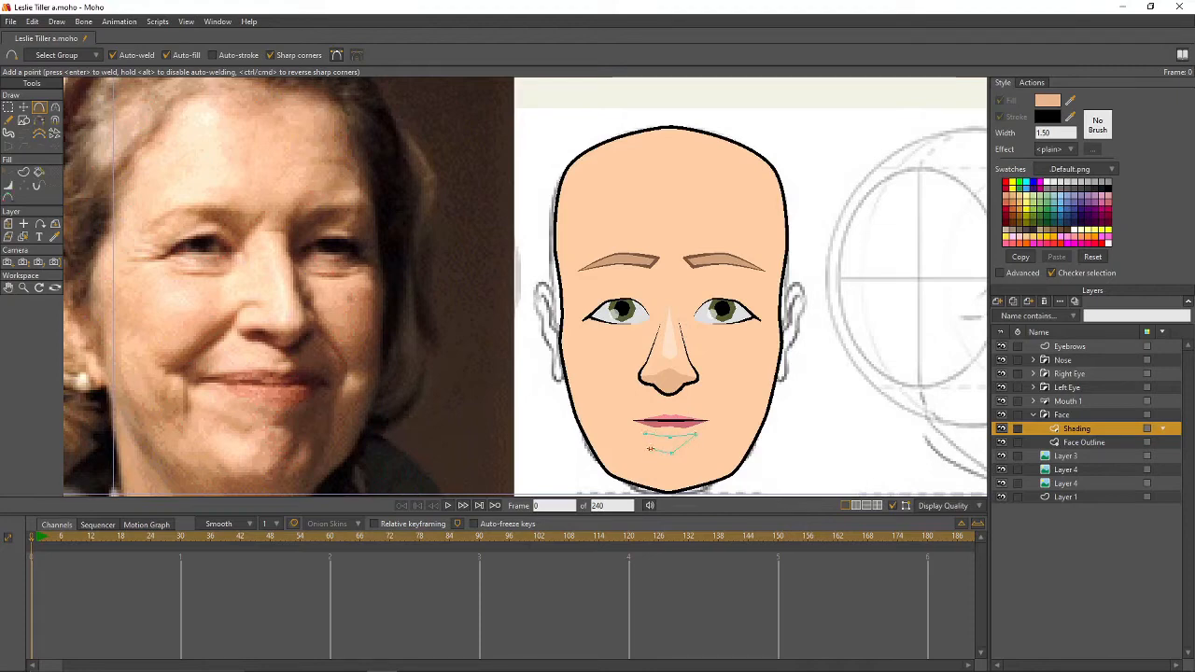
- Raise the curvature of the chin shading points beneath the lower lip for a soft rounded edge
key("g")
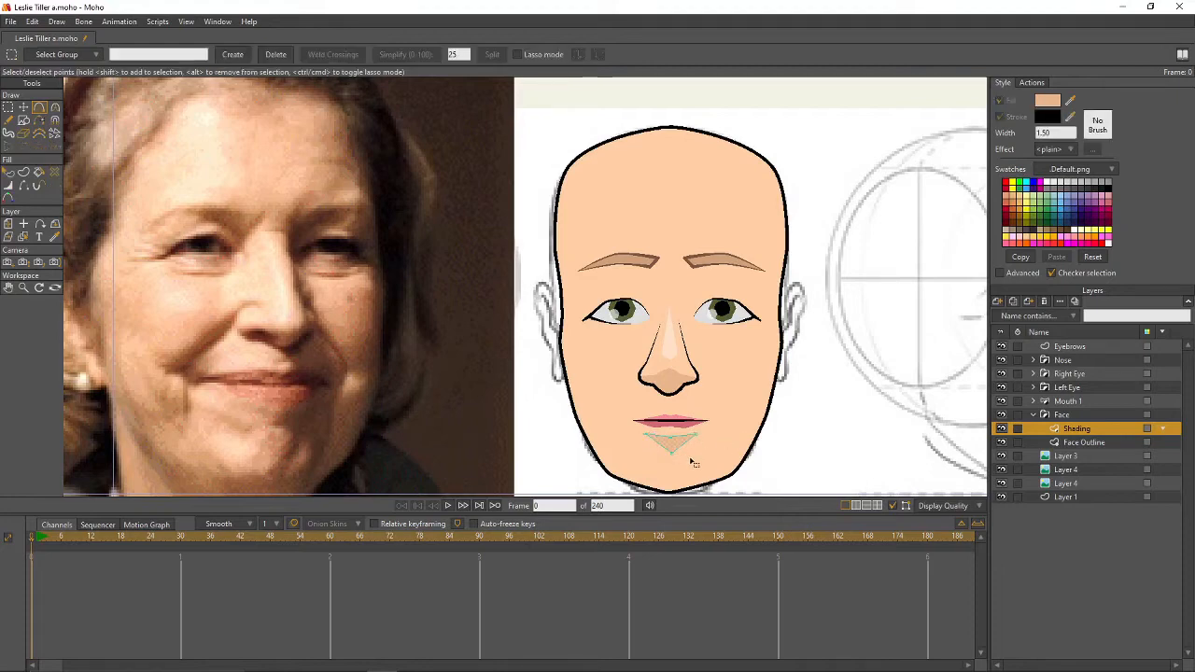
key("c")
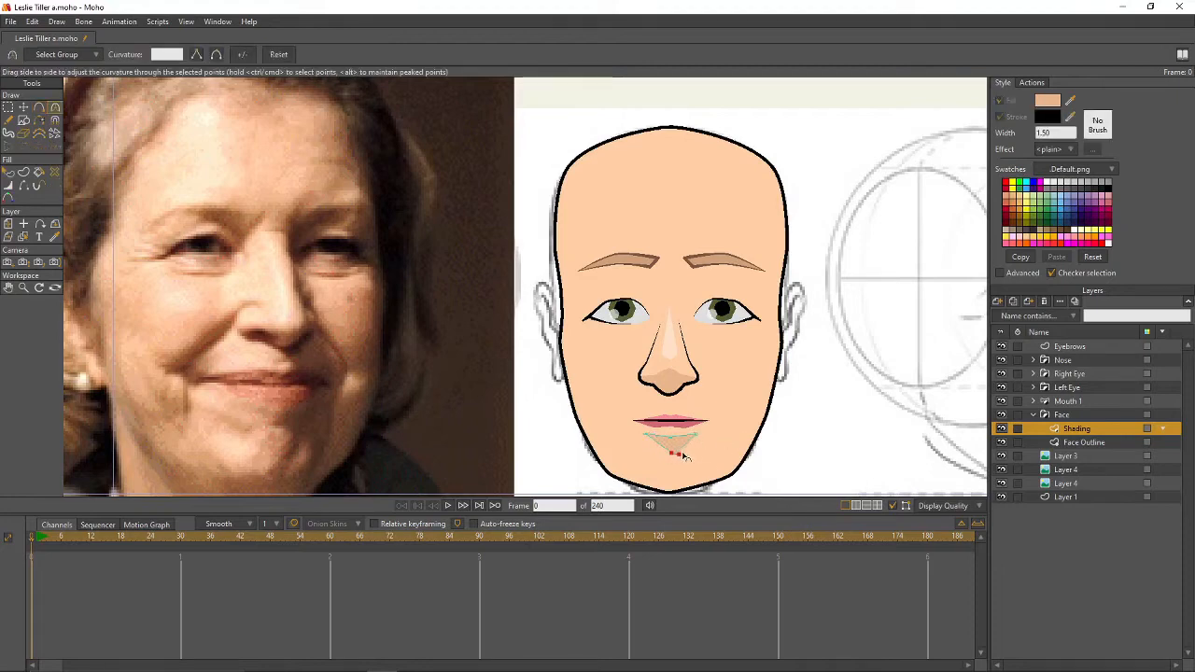
mouse_move(689, 455)
left_mouse_down()
mouse_move(657, 457)
mouse_move(689, 440)
left_mouse_up()
key("t")
left_click(670, 438)
key("c")
key("g")
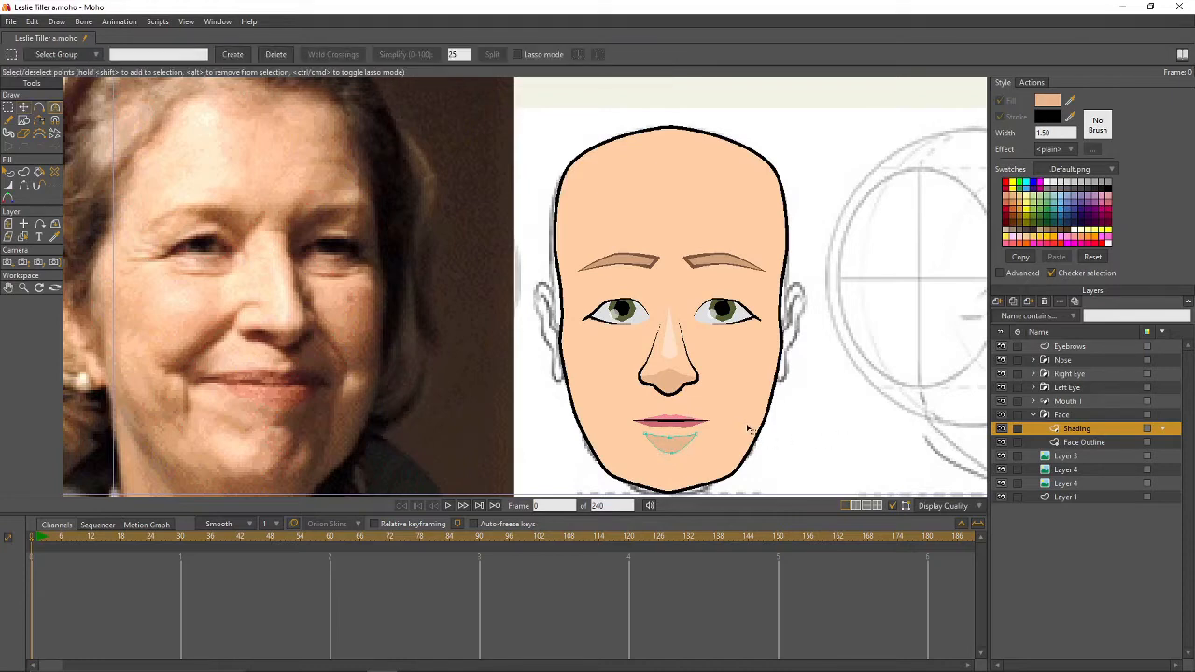
- Reframe the view on the nose with the Add Point tool ready
scroll(793, 413, "down", 2)
left_click_drag(793, 412, 729, 395)
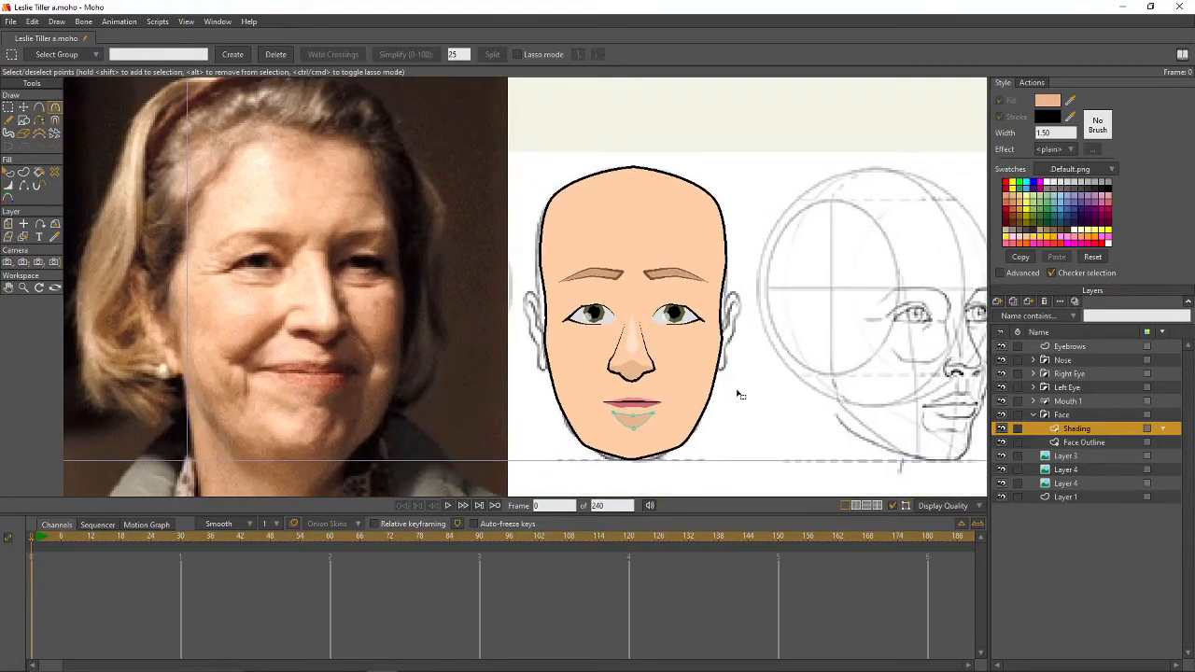
left_click(39, 109)
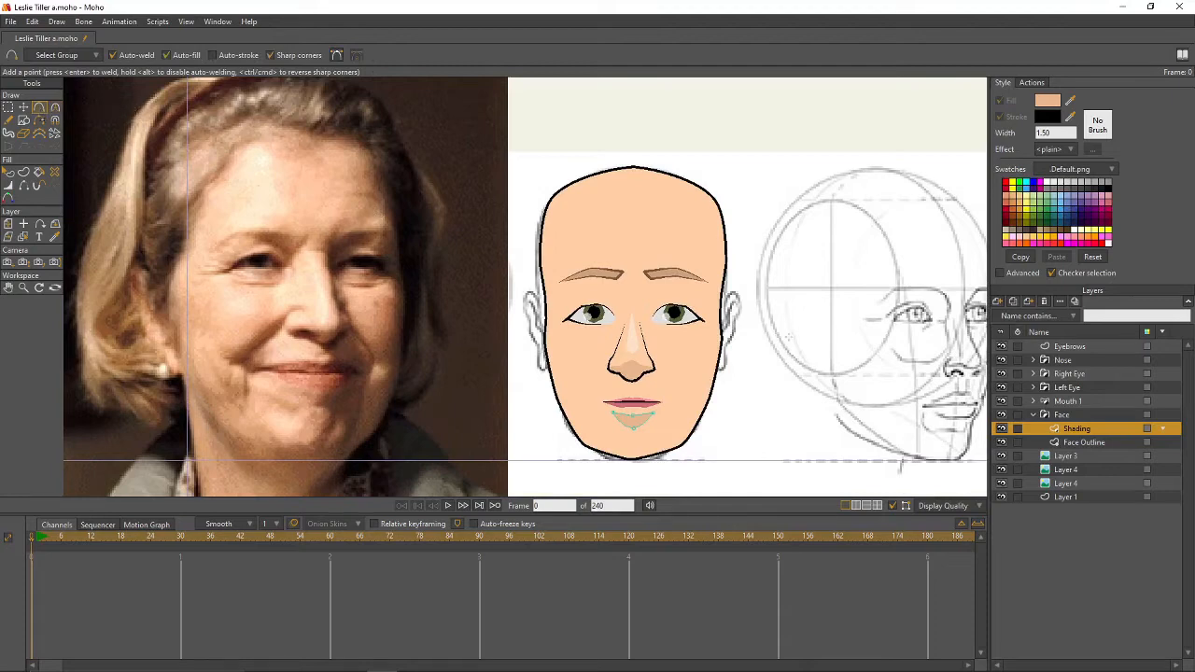
scroll(787, 339, "up", 4)
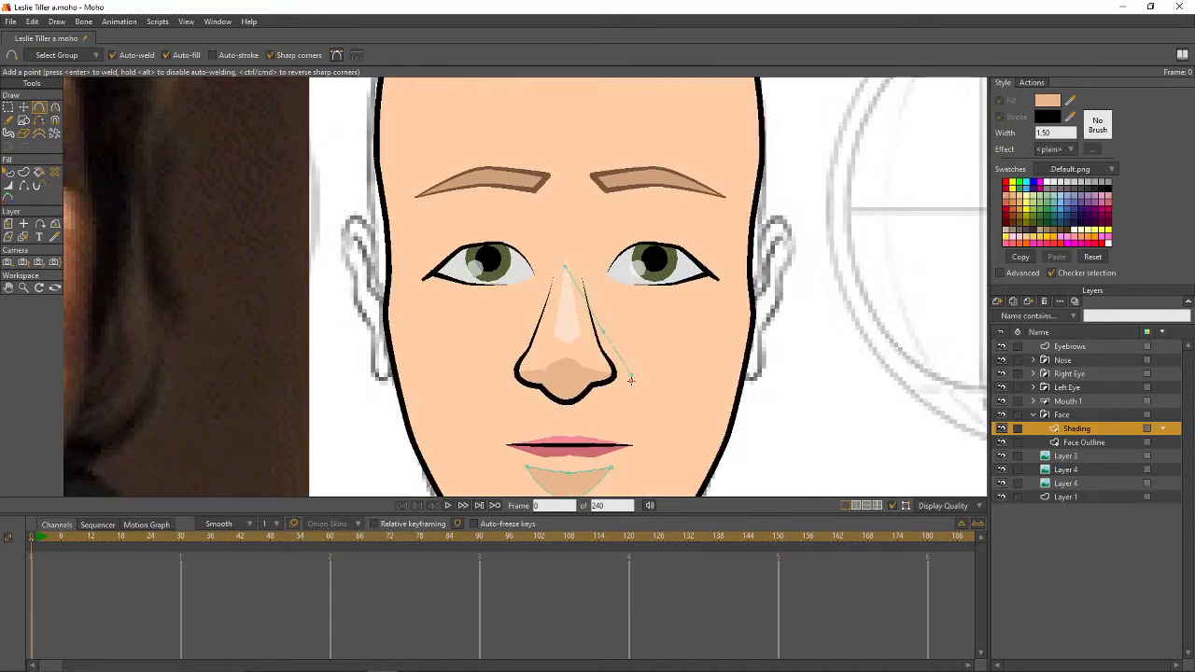
- Draw a shading line down the nose's right side and mirror a copy to the left side
left_click_drag(629, 388, 642, 414)
left_click_drag(620, 396, 564, 415)
key("t")
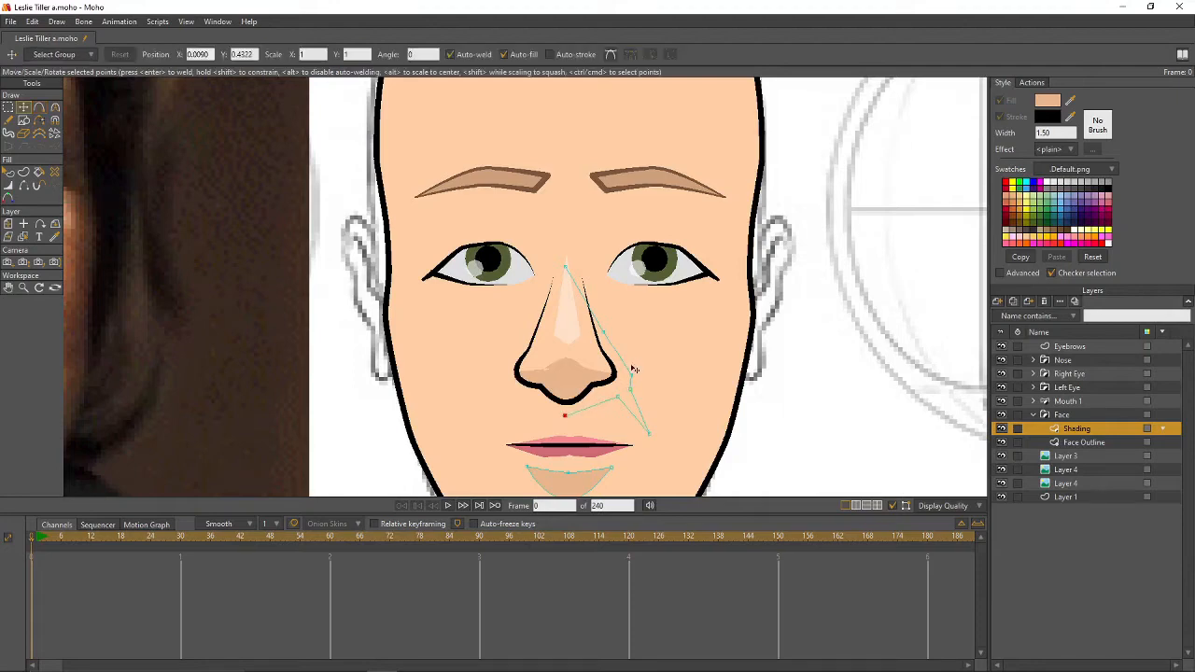
key("ctrl+a")
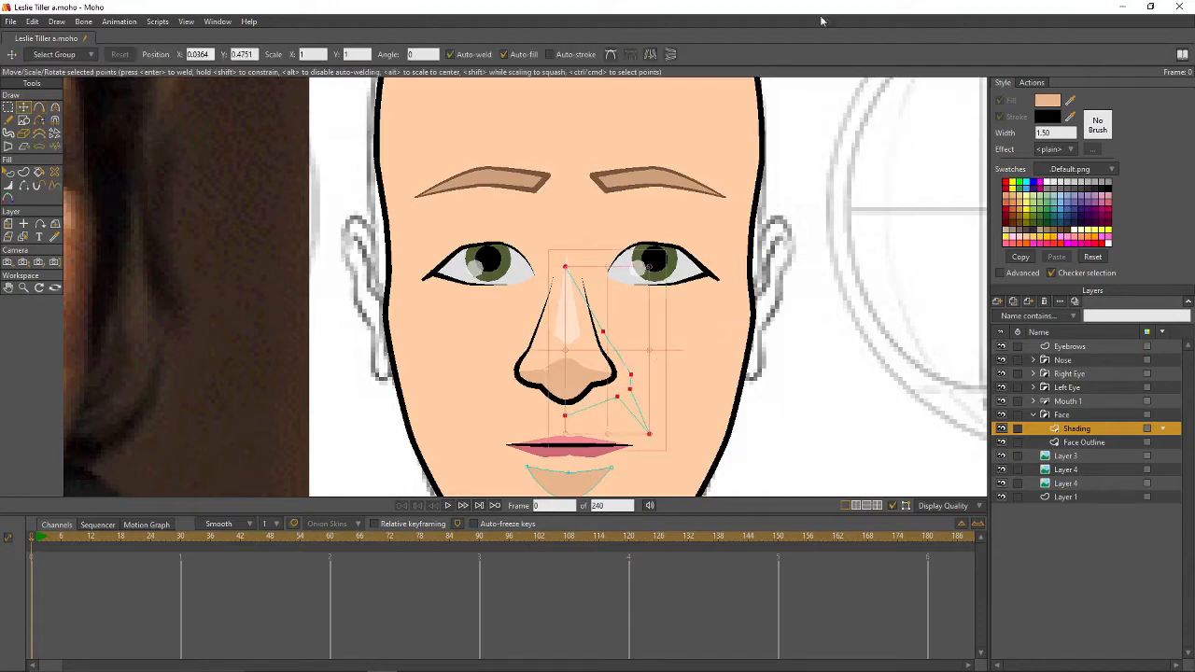
left_click(651, 54)
left_click_drag(609, 338, 514, 339)
key("Return")
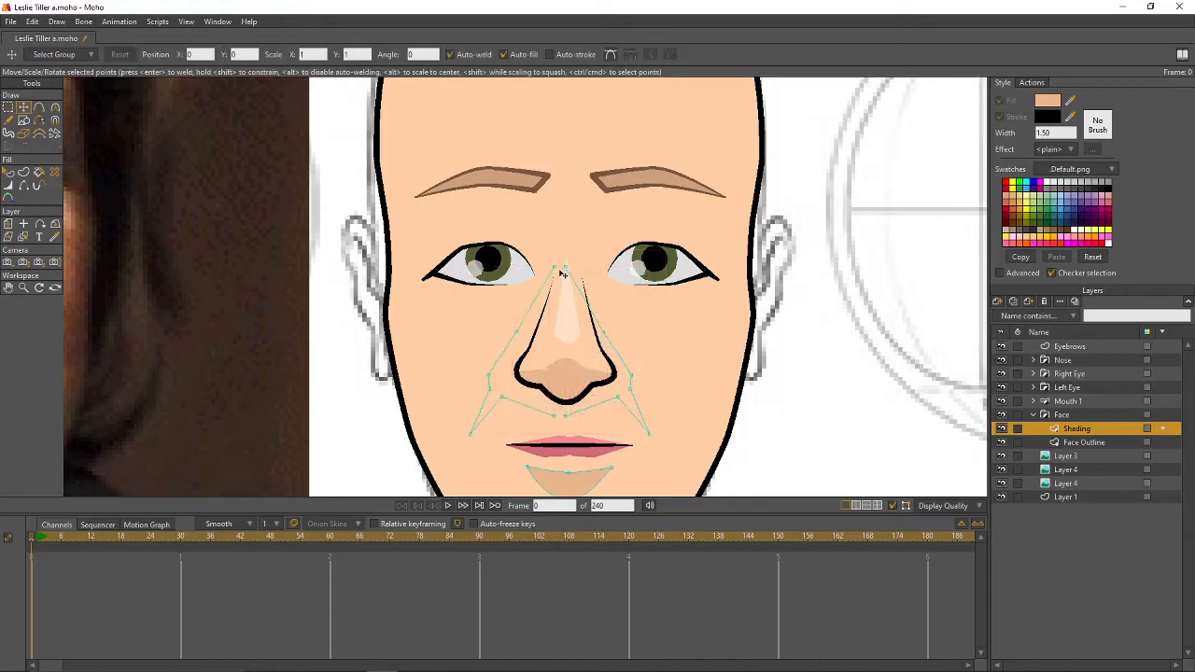
- Fill the closed nose shading shape and nudge its five left-side points slightly right
left_click(564, 270)
left_click(563, 417)
key("g")
mouse_move(442, 296)
left_mouse_down()
mouse_move(456, 361)
mouse_move(516, 437)
left_mouse_up()
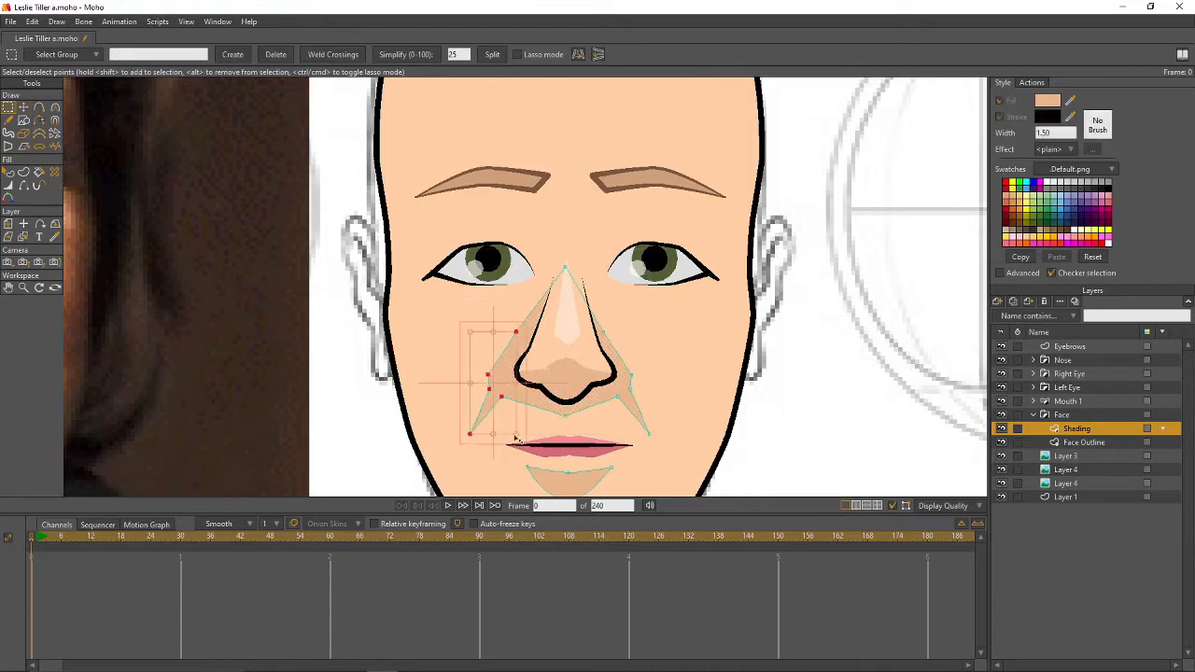
key("t")
left_click_drag(502, 370, 513, 369)
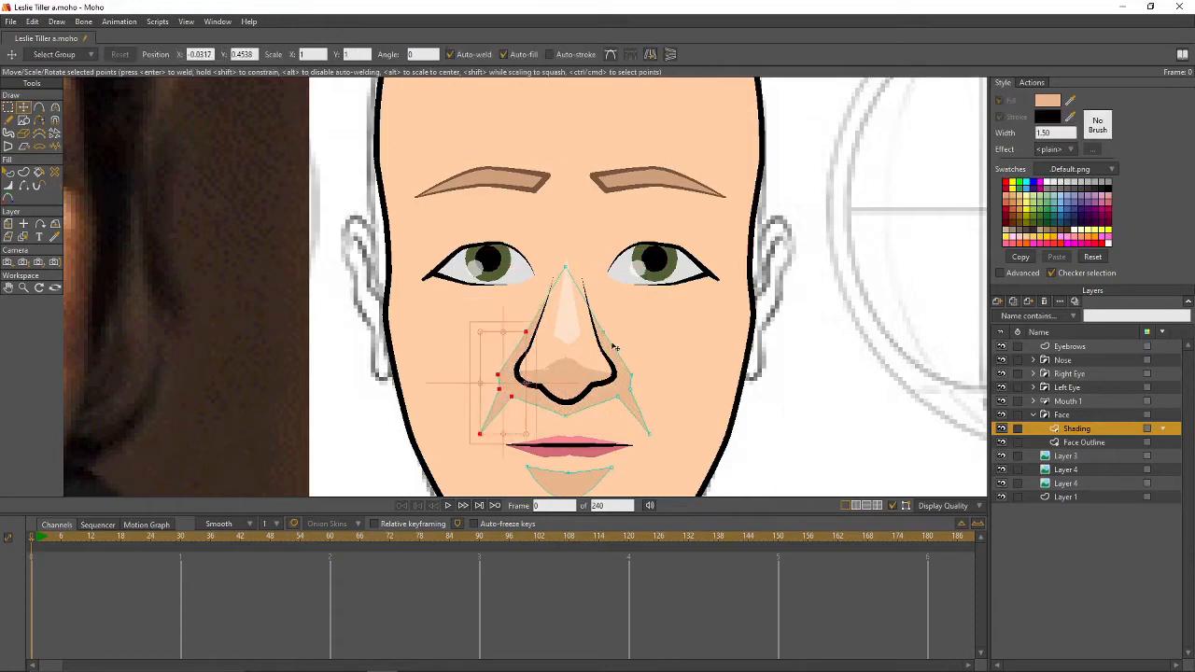
left_click(651, 340)
- Round the shading curve beneath the nose and adjust the curvature at both nostril points
left_click(529, 332)
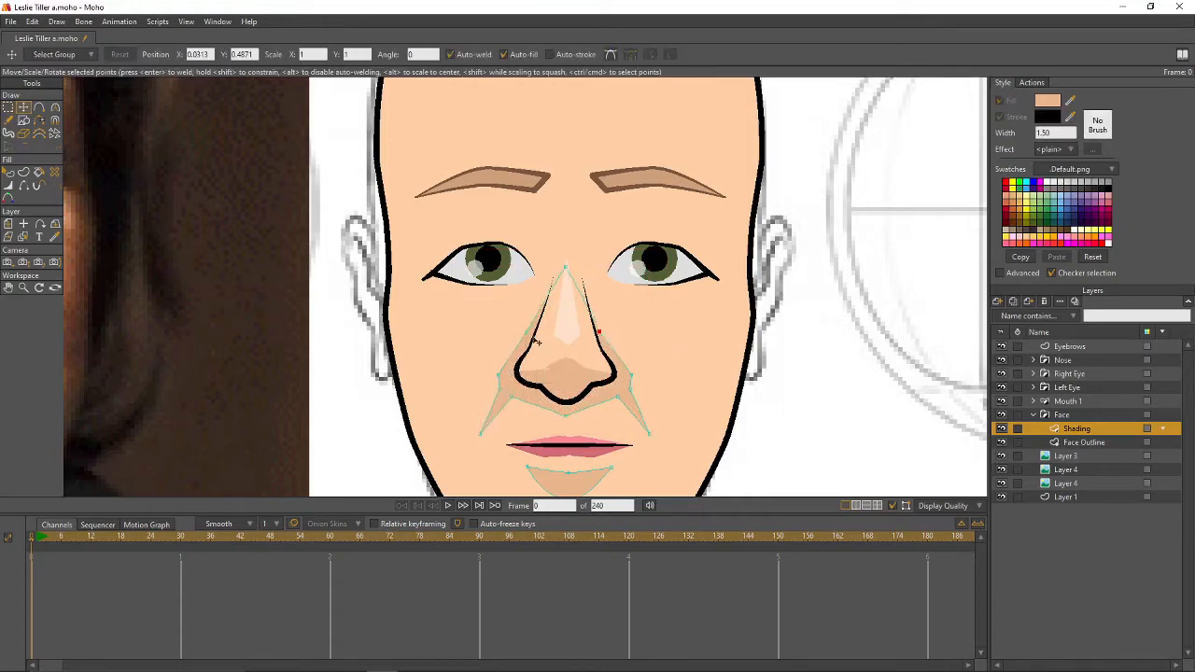
left_click(505, 387)
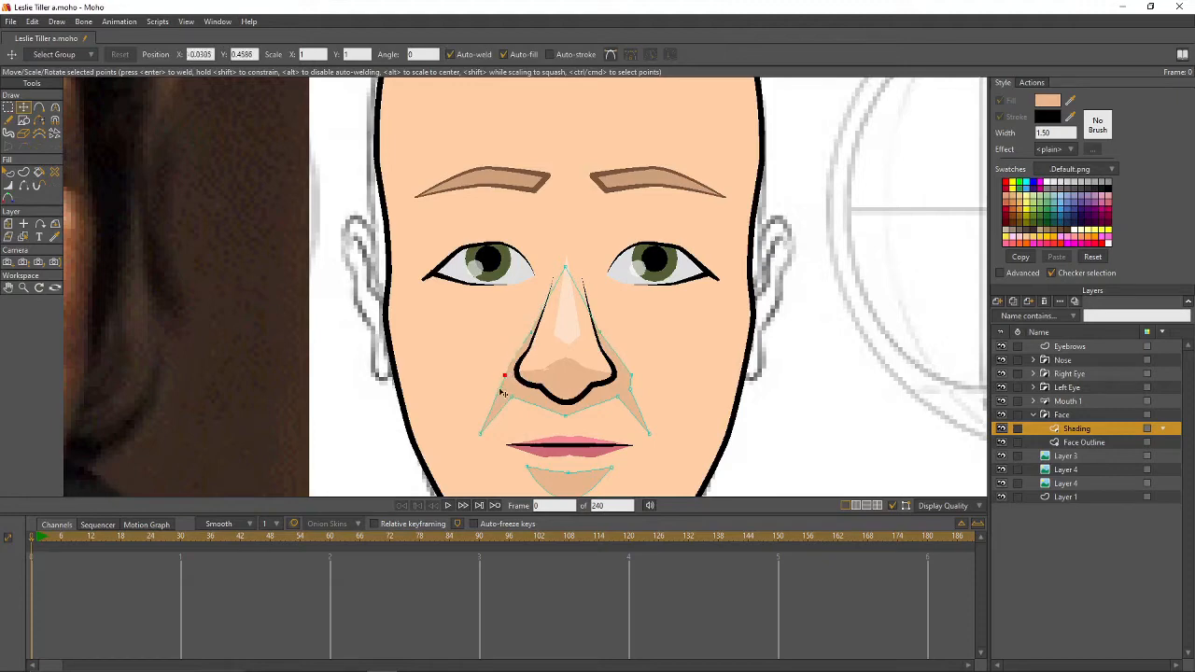
left_click(624, 388)
key("c")
left_click_drag(565, 416, 889, 434)
left_click(622, 373)
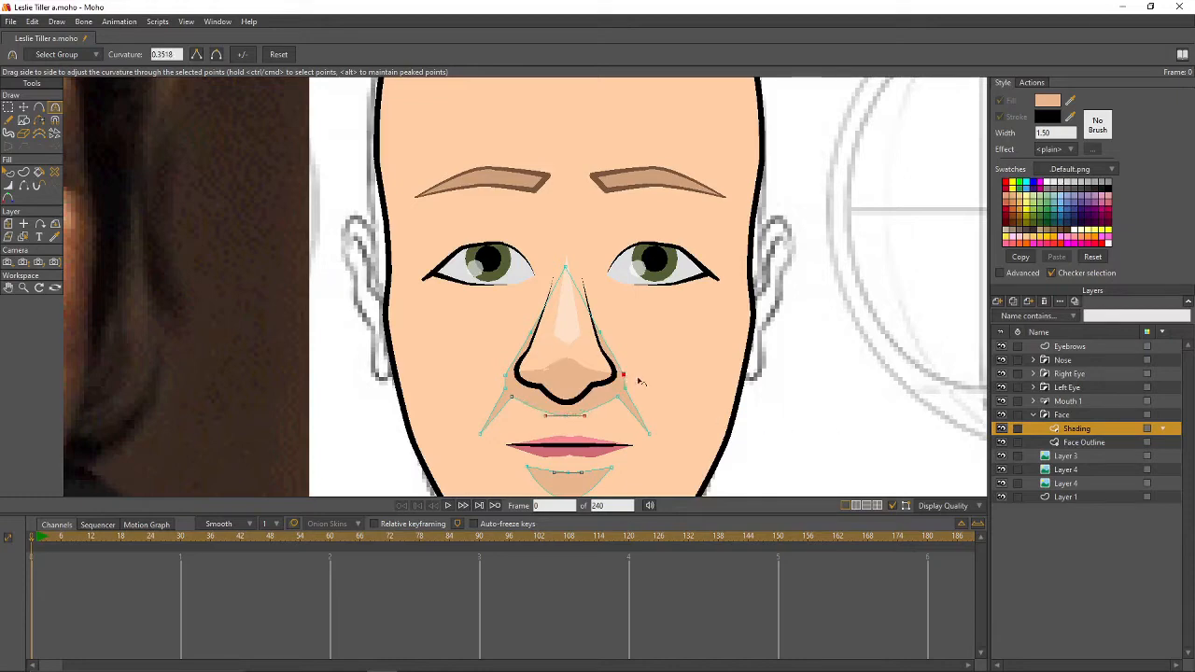
left_click(505, 375)
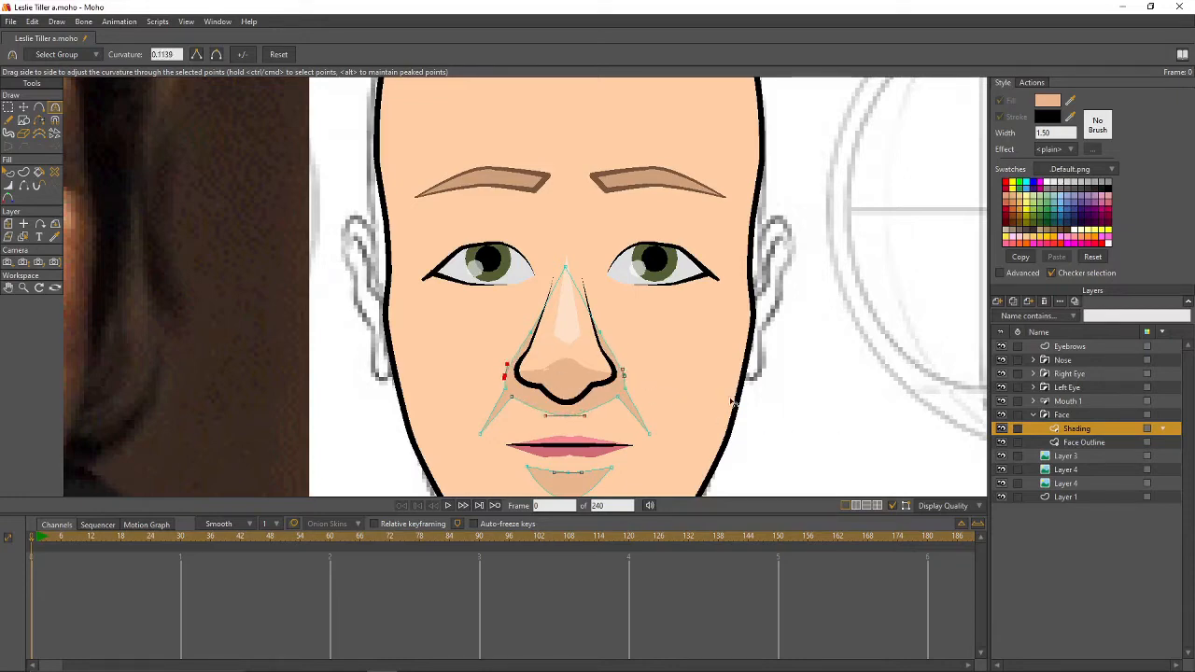
- Give the Shading layer a blur radius of 4 and check it in a frame render
double_click(1077, 428)
left_click_drag(163, 157, 99, 151)
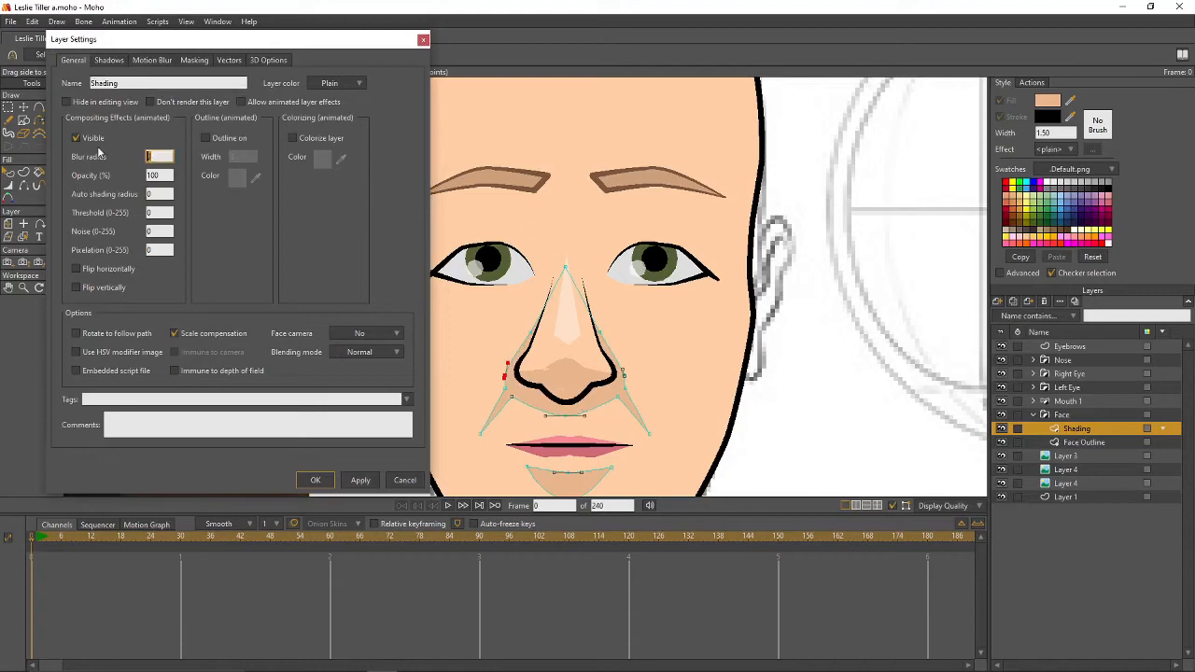
type("4")
key("Return")
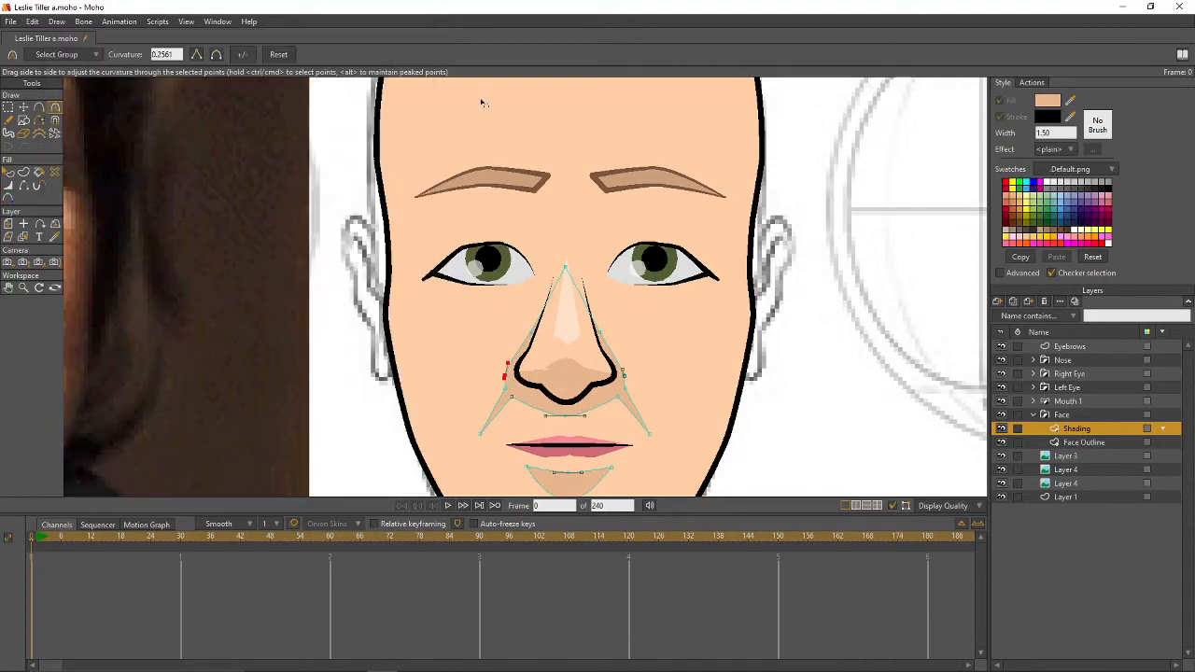
key("ctrl+r")
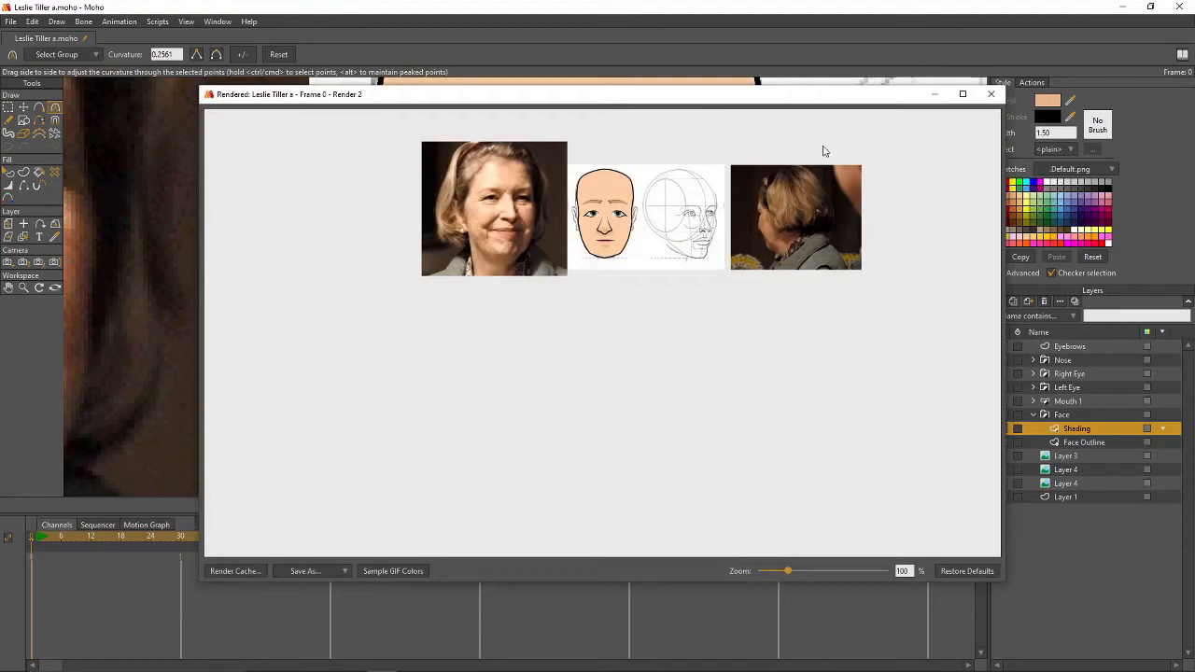
left_click(990, 94)
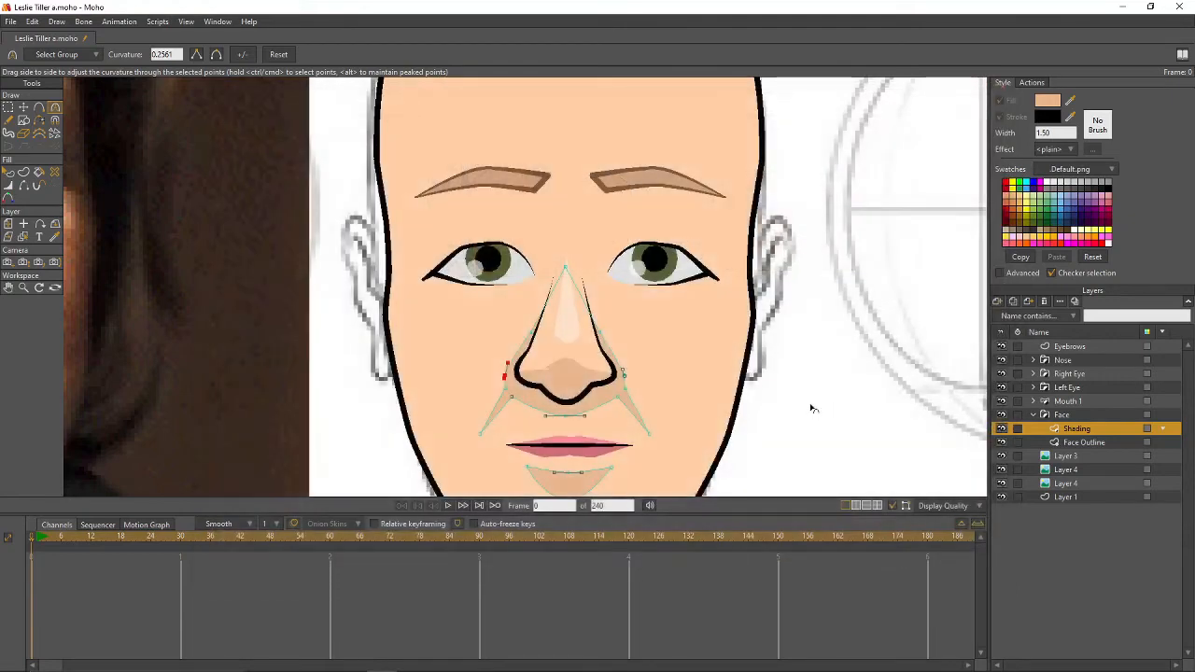
scroll(812, 408, "down", 3)
left_click(1058, 445)
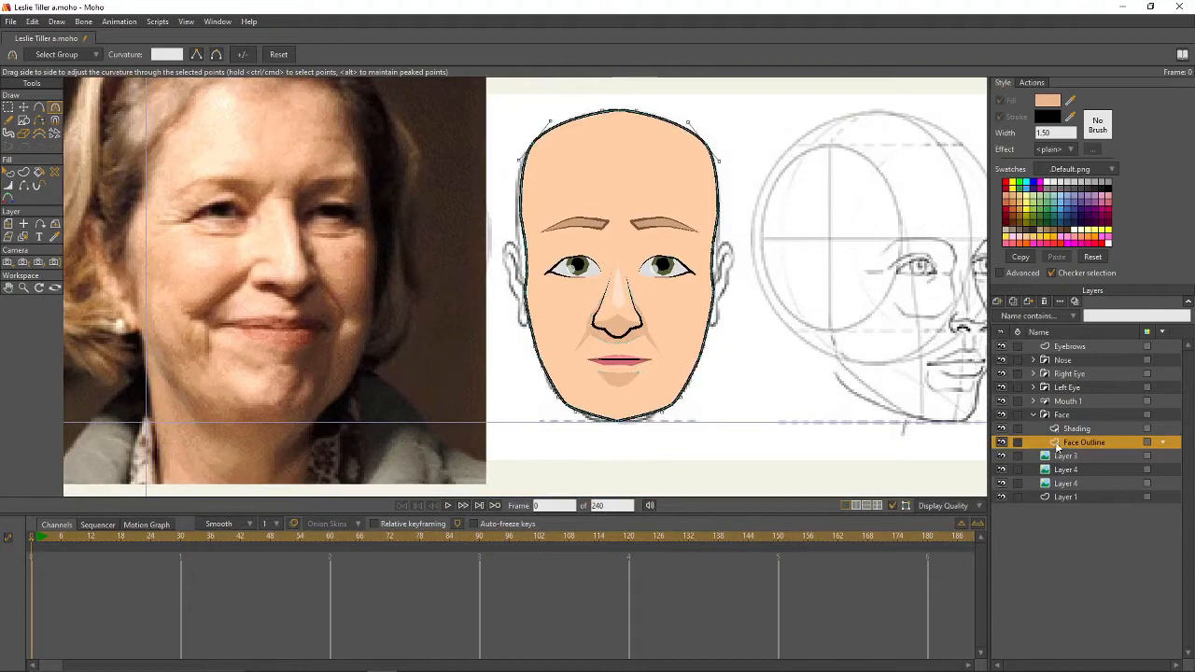
- Inspect the face outline's left and right jaw points, then go back to the Shading layer
key("t")
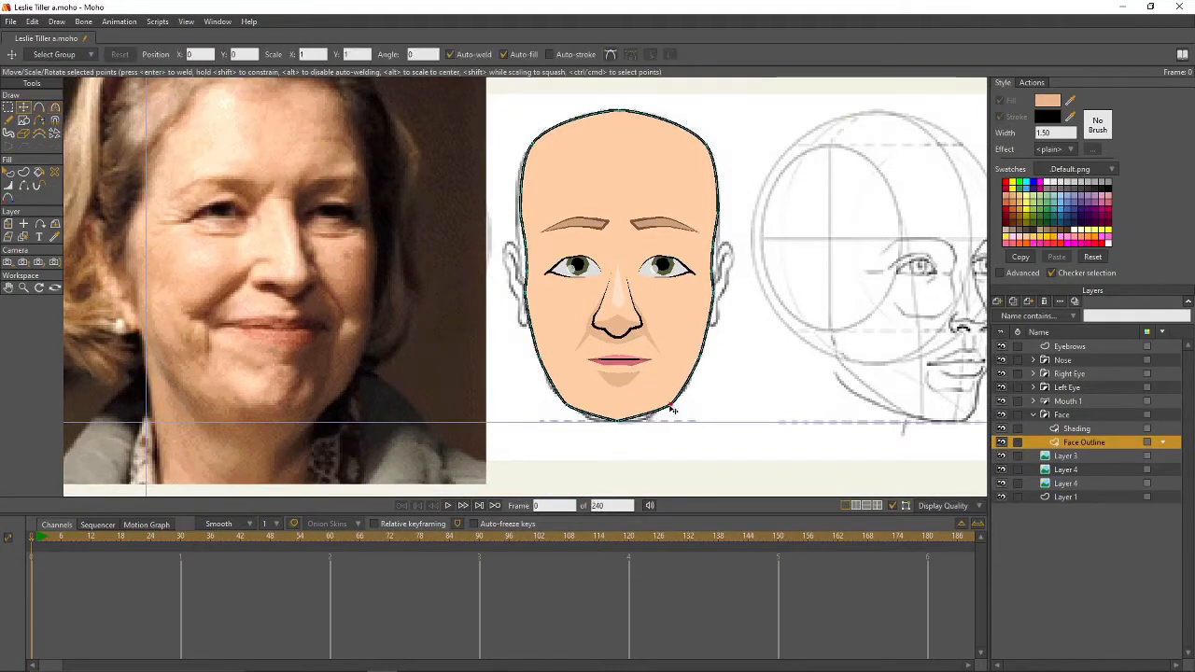
left_click(670, 409)
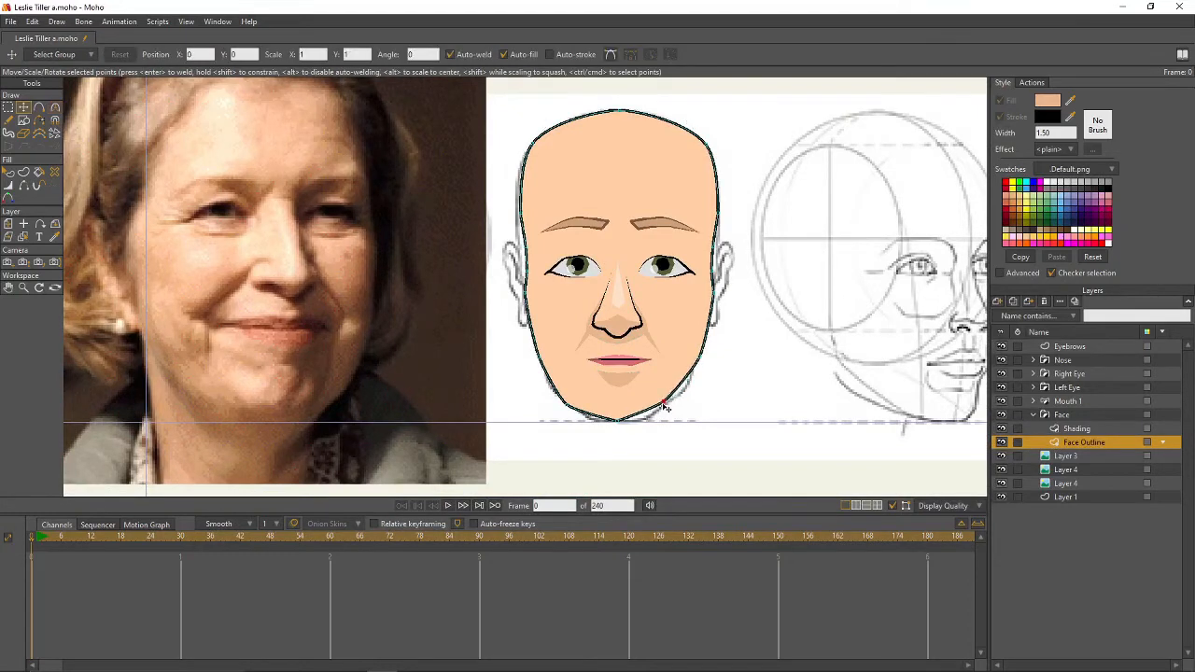
left_click(578, 405)
key("c")
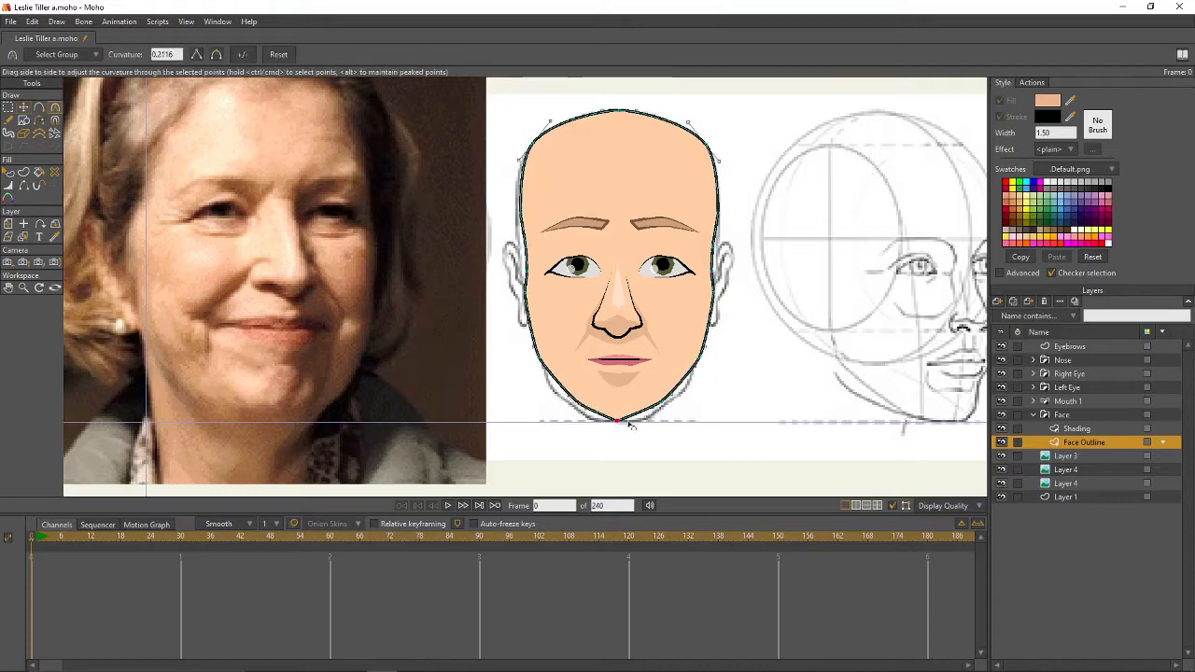
key("t")
left_click(693, 357)
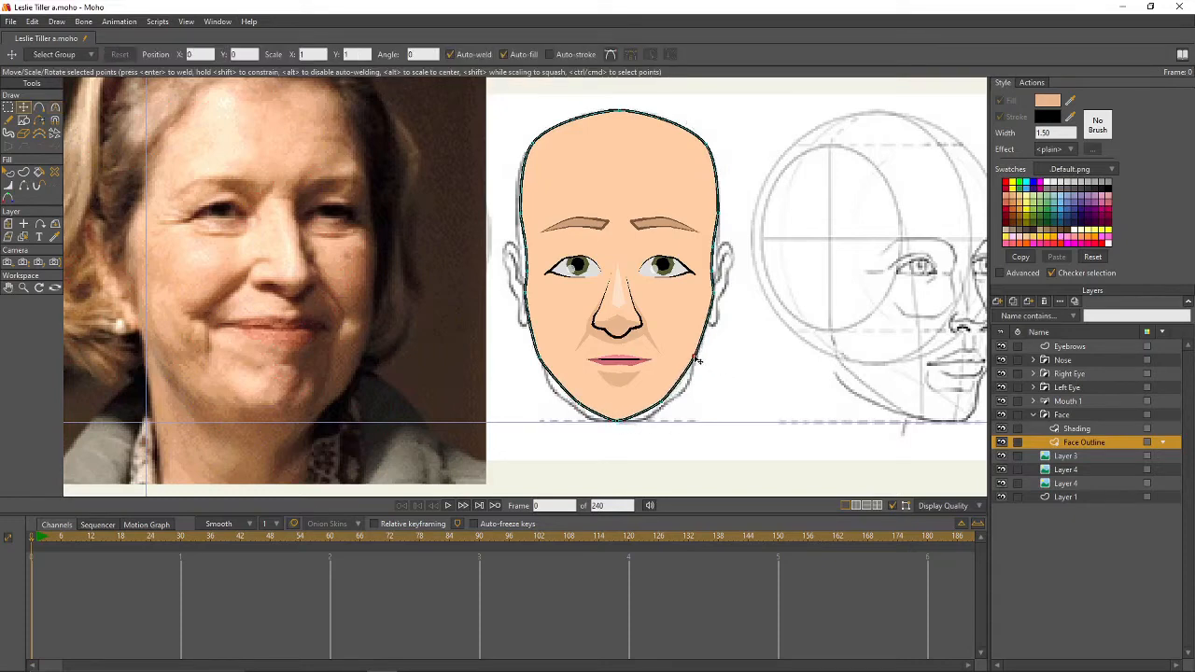
left_click(549, 358)
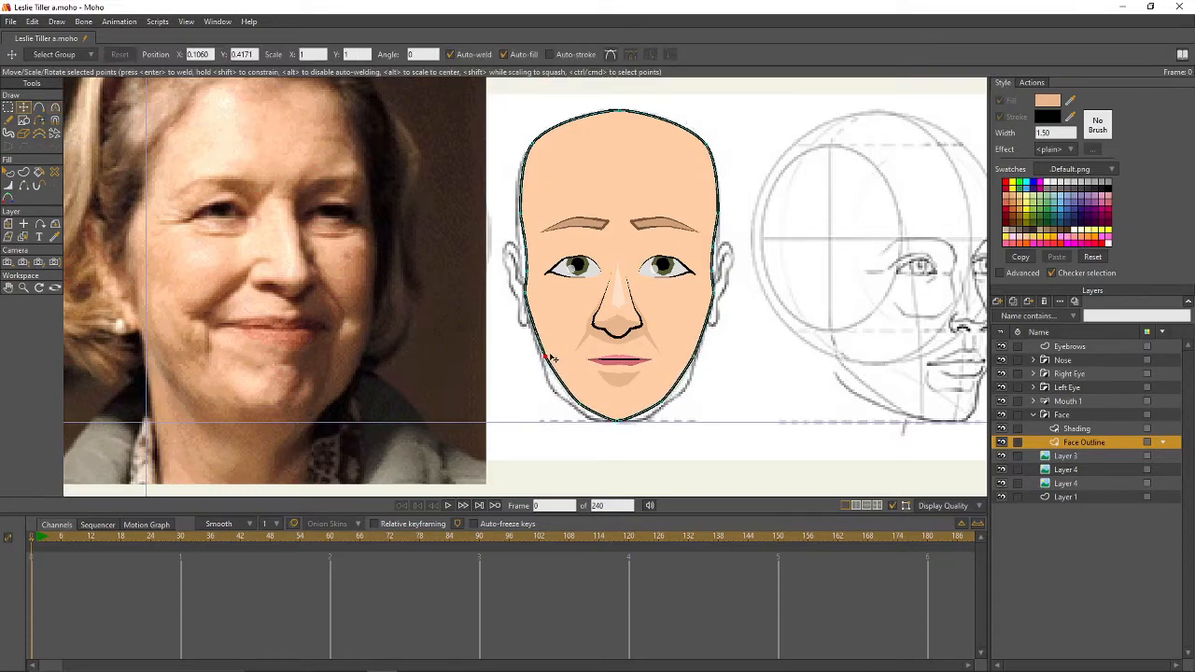
left_click_drag(739, 345, 726, 365)
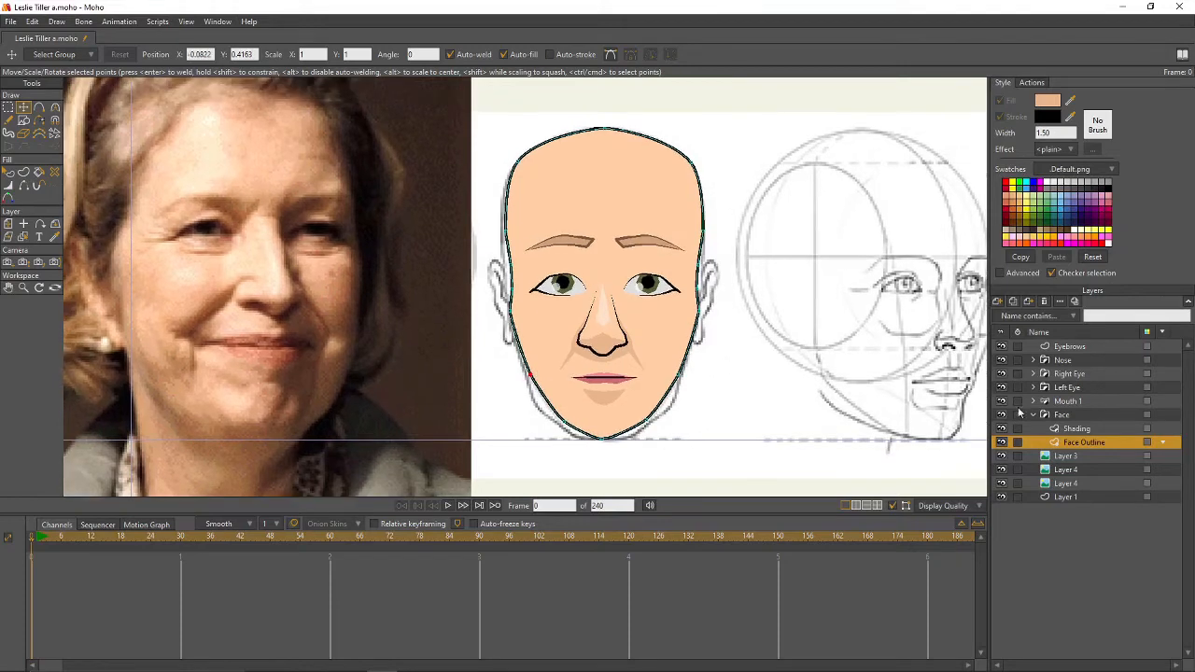
left_click(1076, 429)
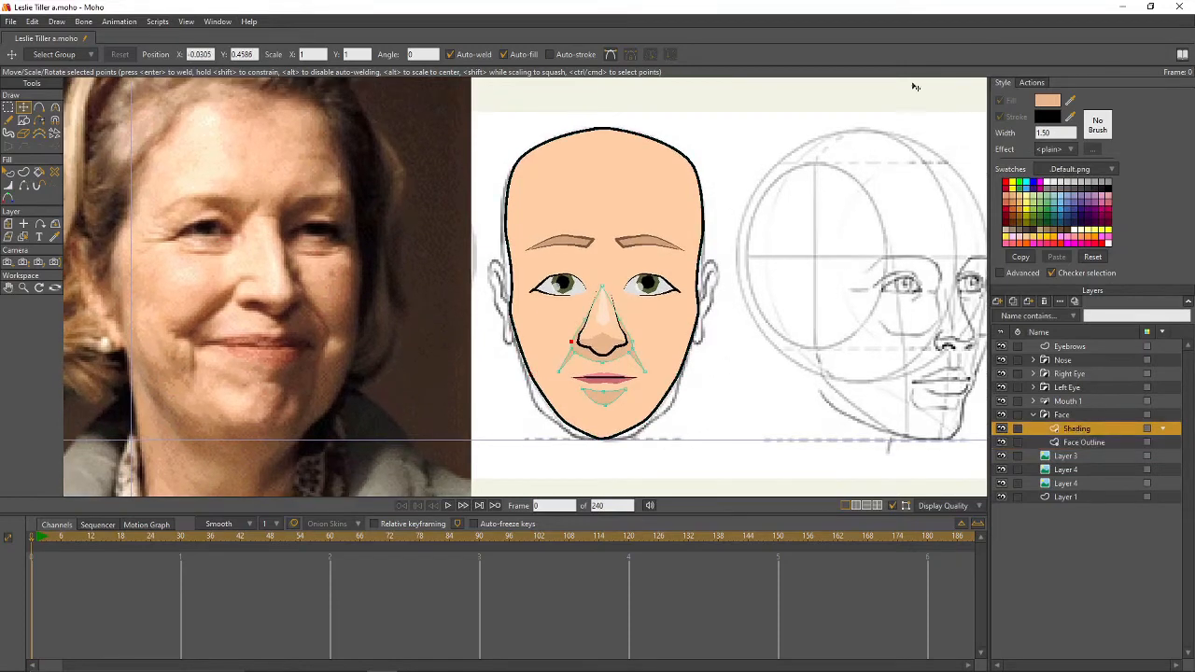
- Draw a closed shading shape between the right eye and its eyebrow
left_click(40, 110)
scroll(618, 264, "up", 2)
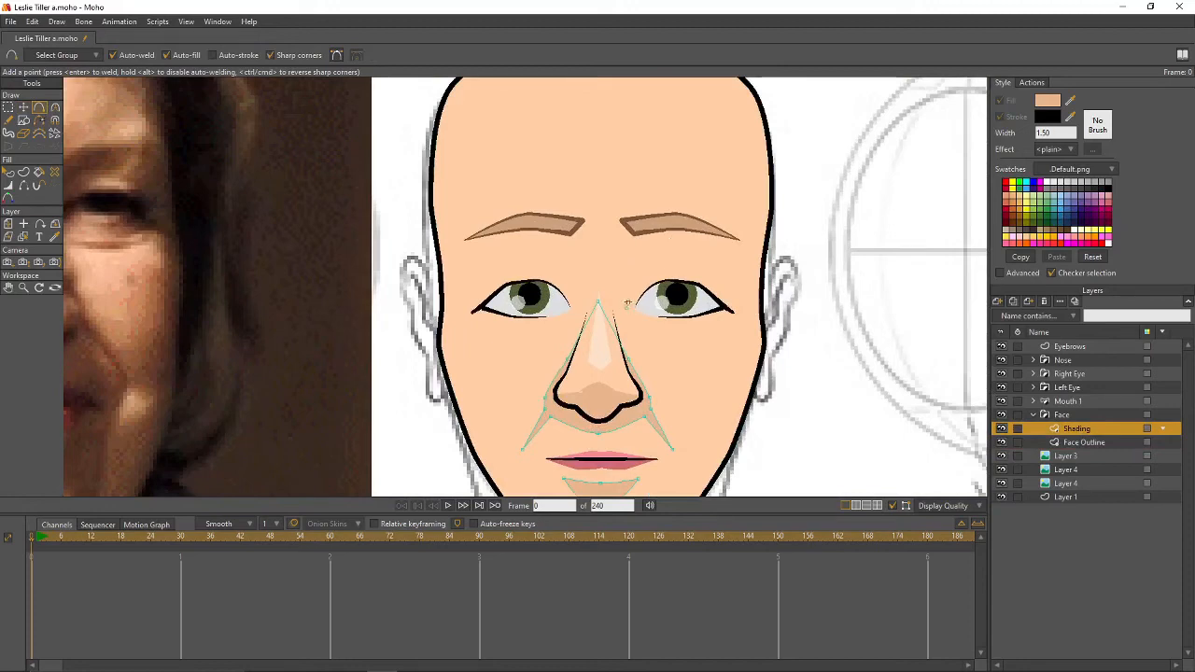
left_click_drag(645, 259, 731, 254)
left_click_drag(738, 309, 741, 280)
left_click_drag(679, 313, 625, 309)
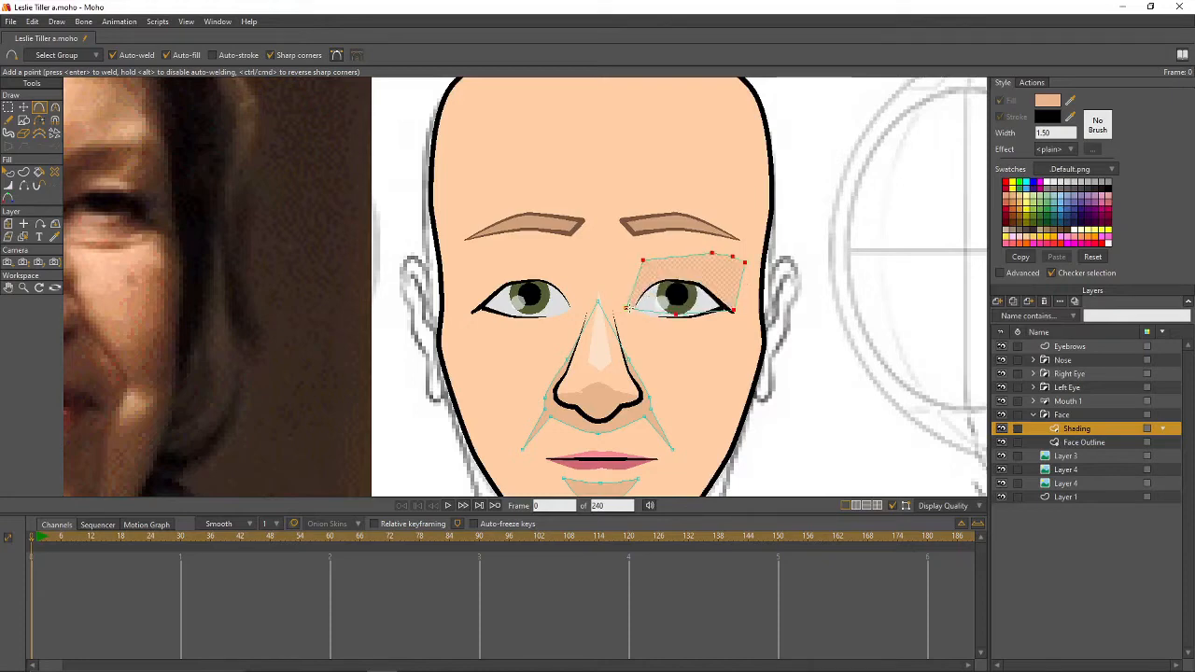
- Smooth the eye shading's curves so they follow the brow and both eye corners
key("c")
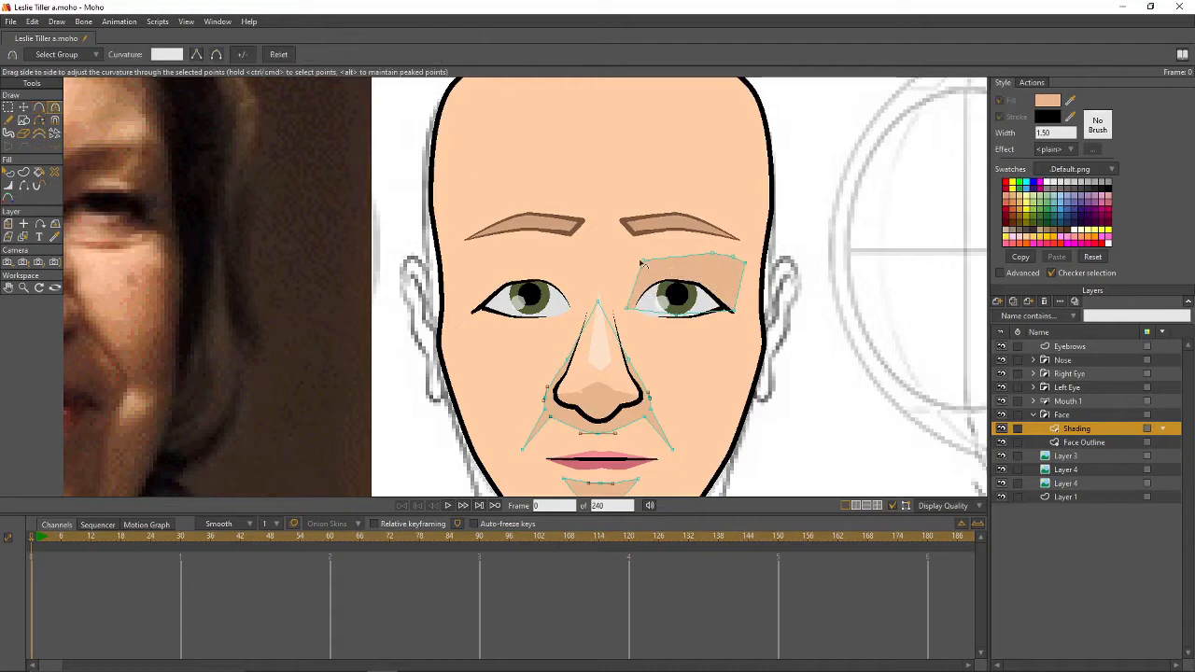
left_click_drag(816, 259, 999, 254)
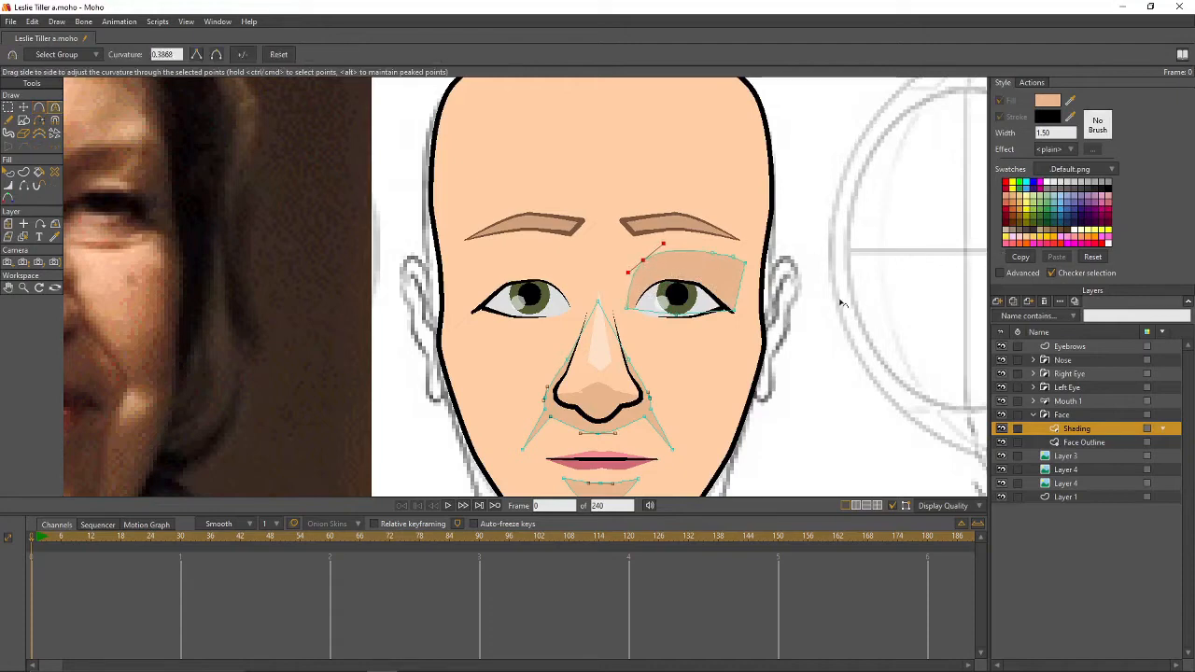
left_click(741, 314)
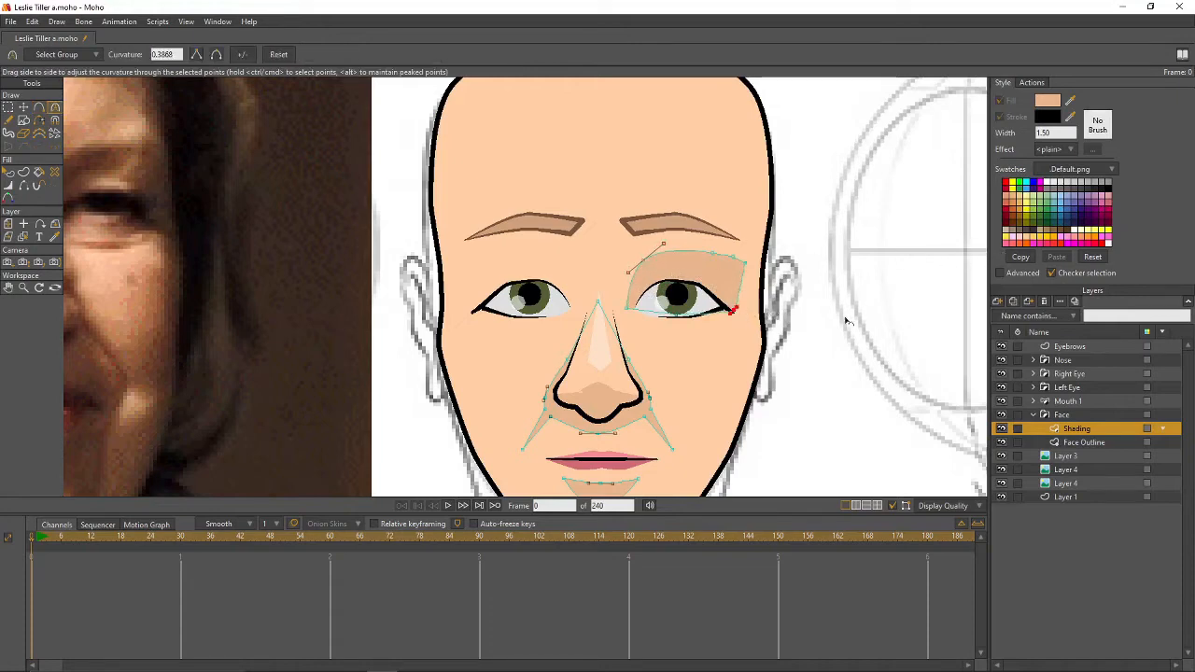
key("t")
left_click(632, 310)
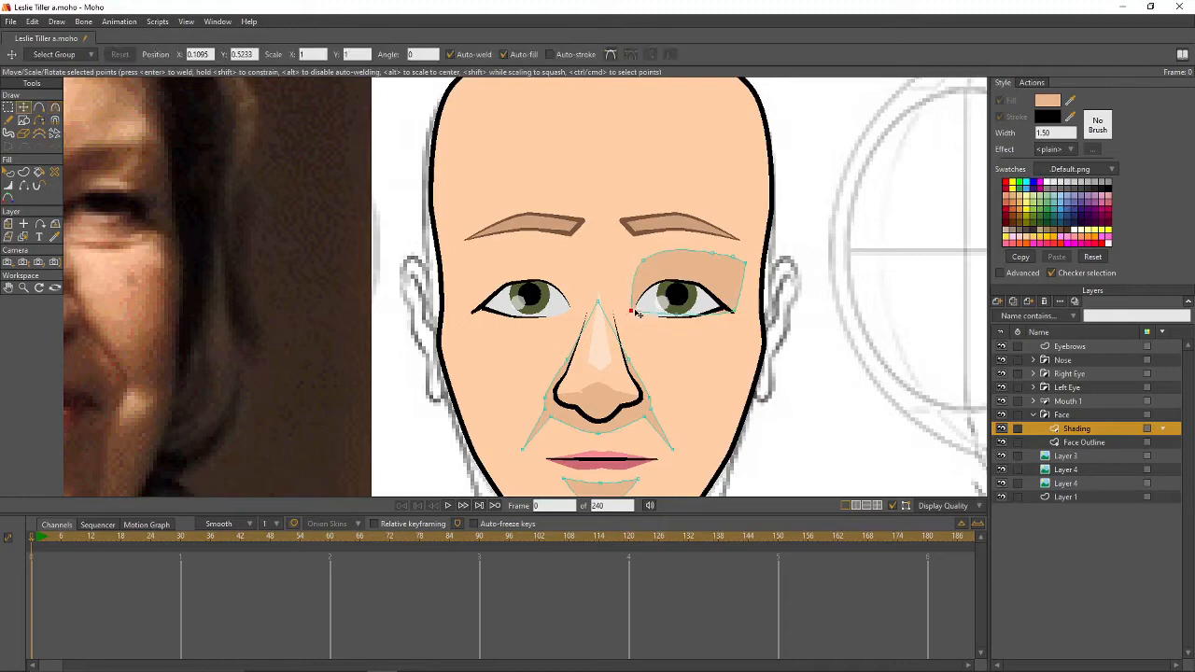
left_click(717, 246)
left_click(734, 252)
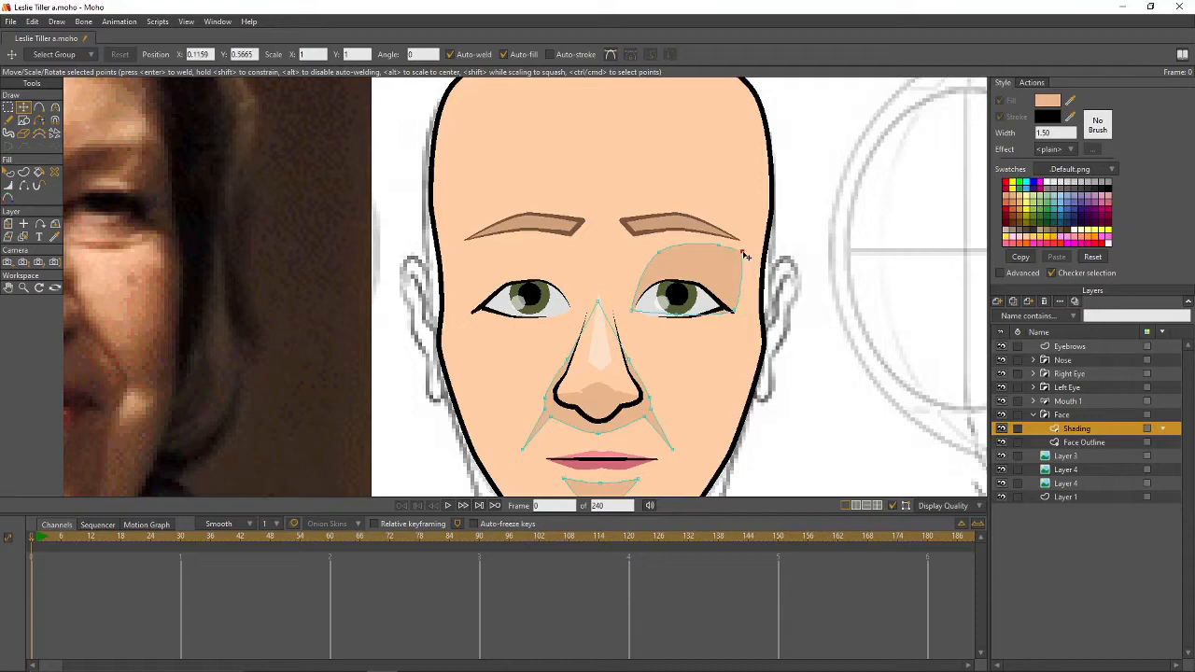
key("c")
mouse_move(742, 252)
left_mouse_down()
mouse_move(871, 288)
mouse_move(736, 248)
left_mouse_up()
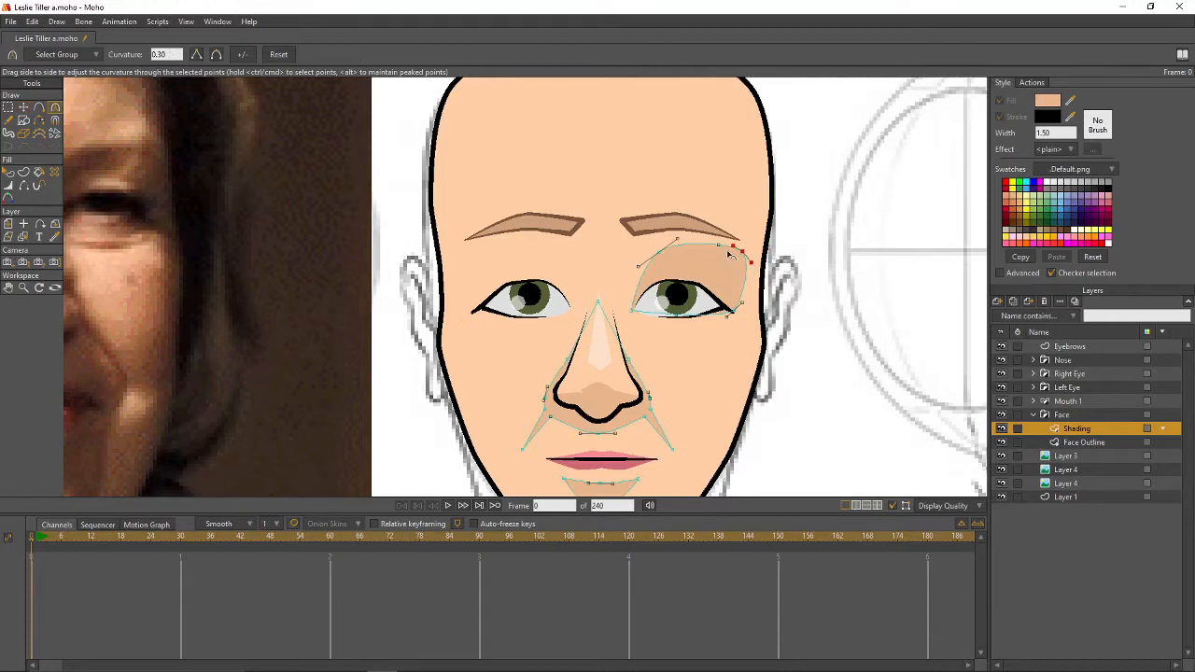
left_click(1034, 346)
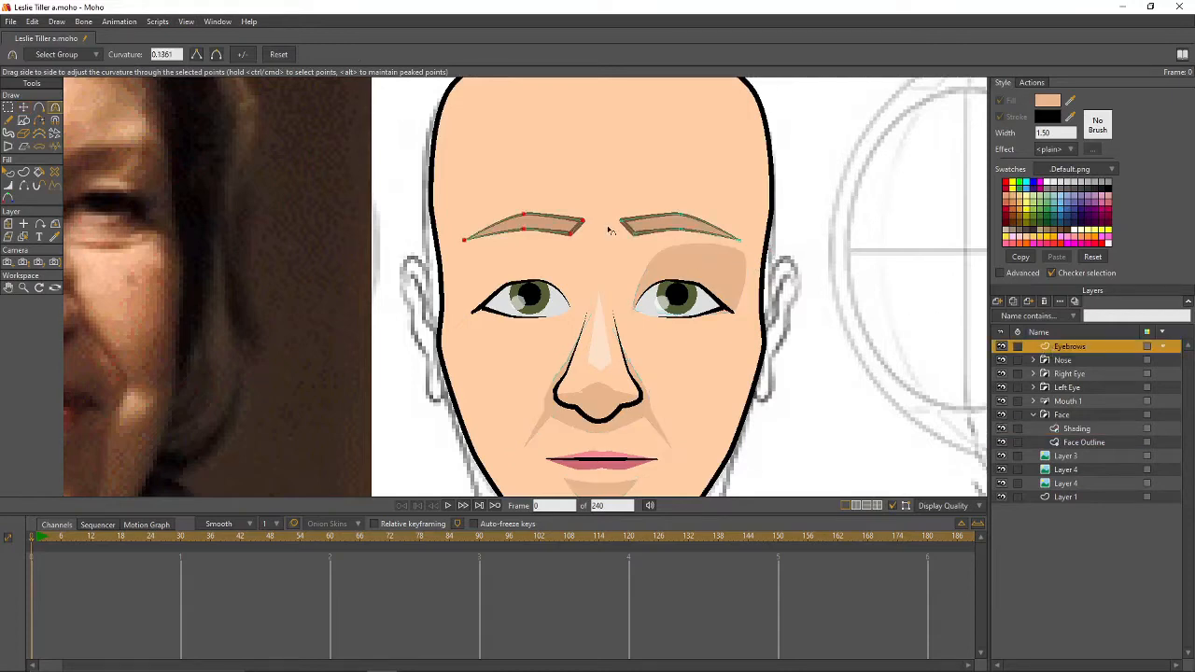
- Lower both eyebrows slightly and place the Shading layer's origin at the nose centre
key("0")
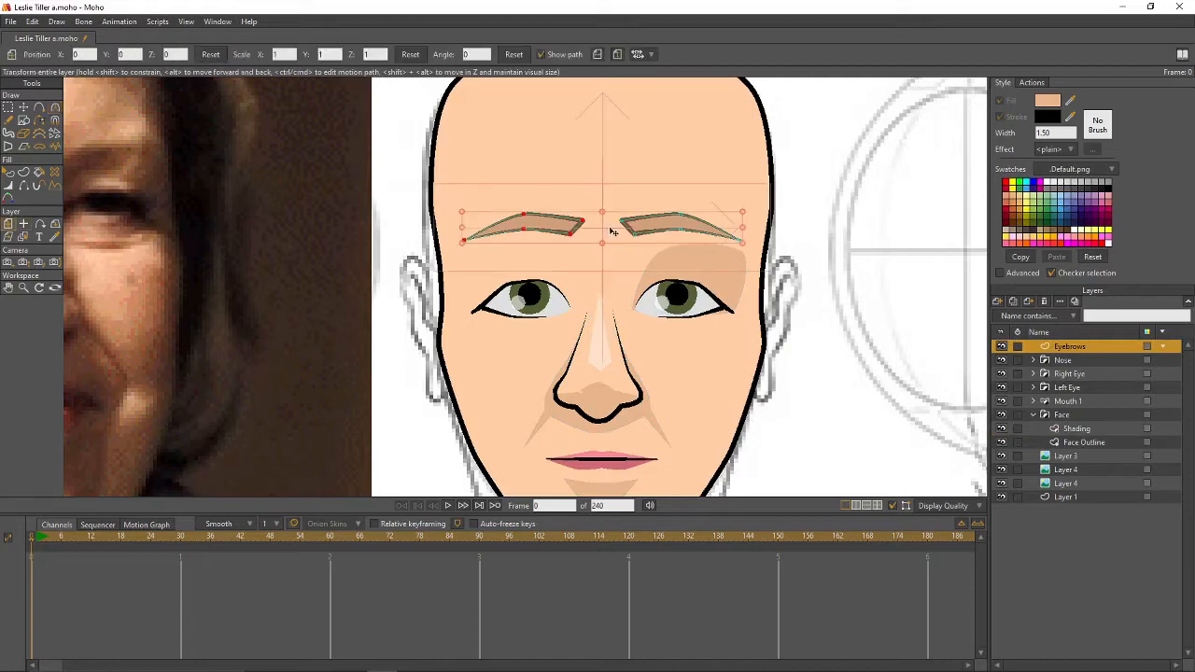
left_click_drag(605, 229, 614, 238)
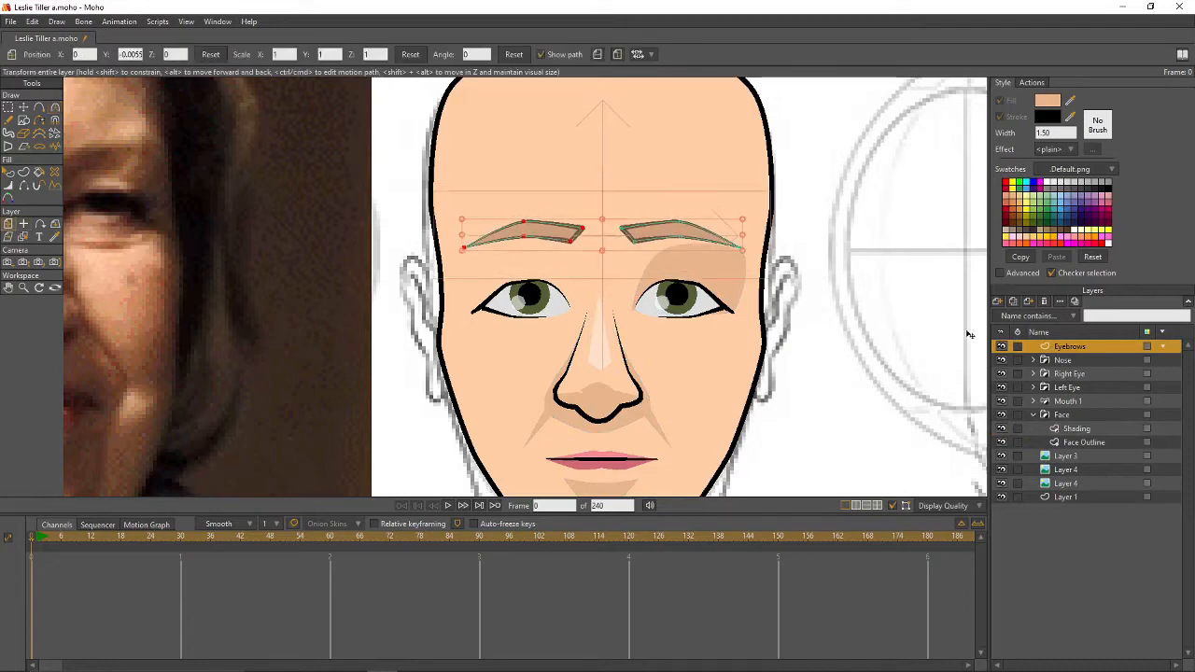
left_click(1074, 429)
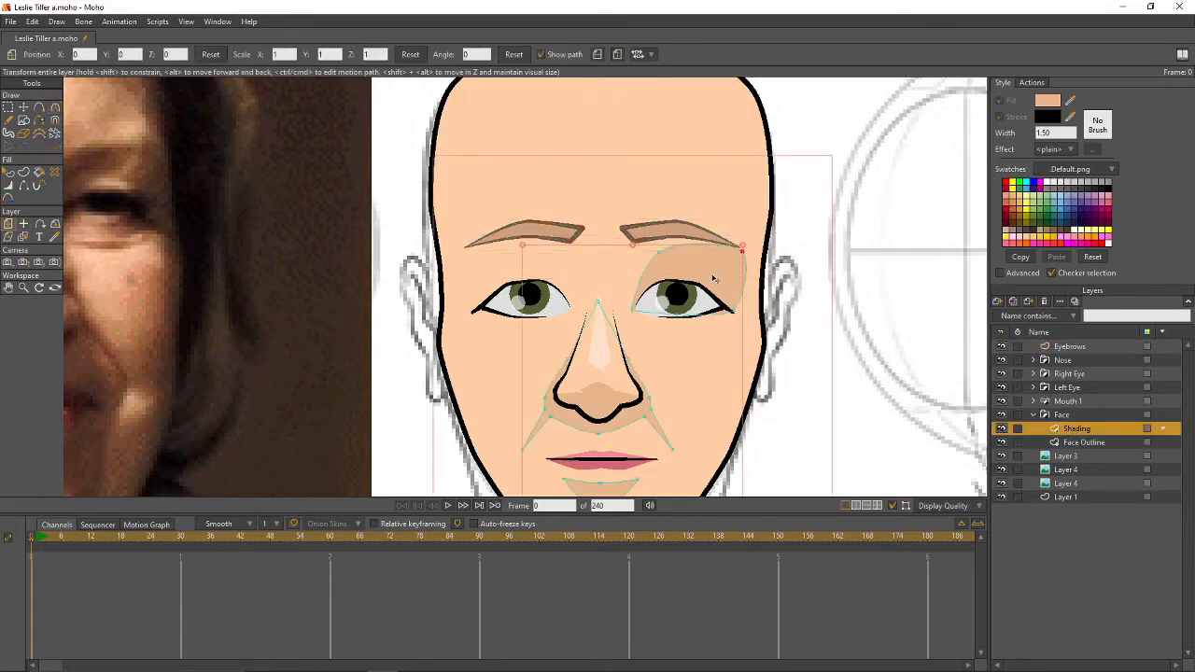
key("0")
left_click(596, 332)
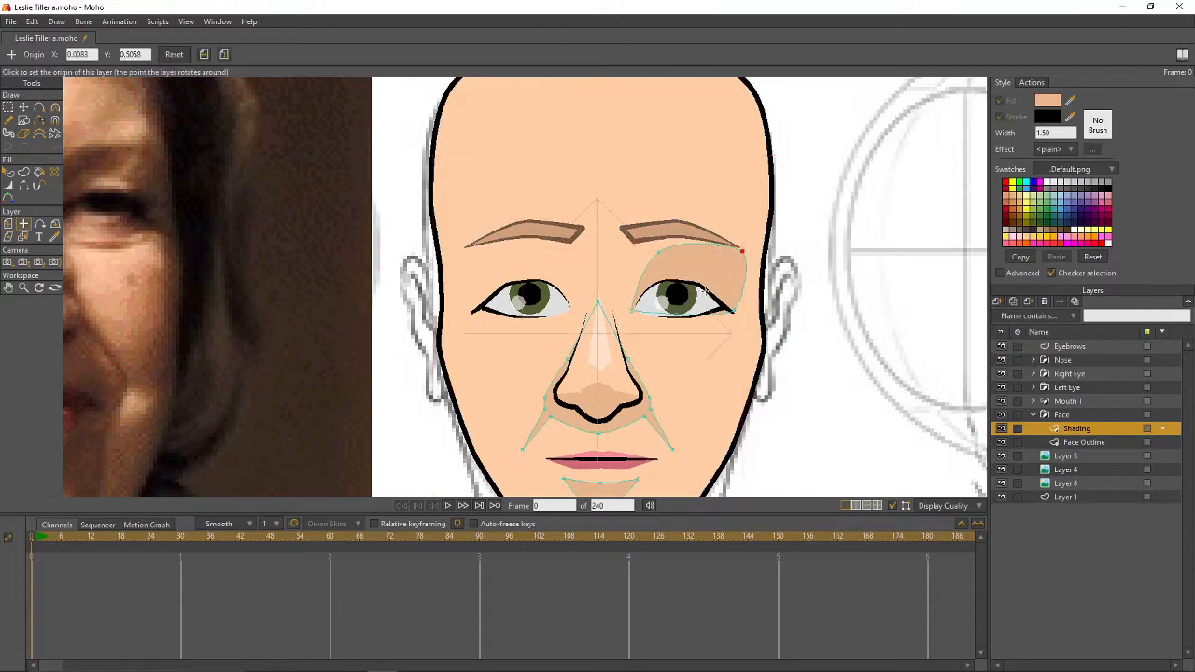
- Mirror a copy of the eye shading onto the left eye
key("t")
double_click(707, 275)
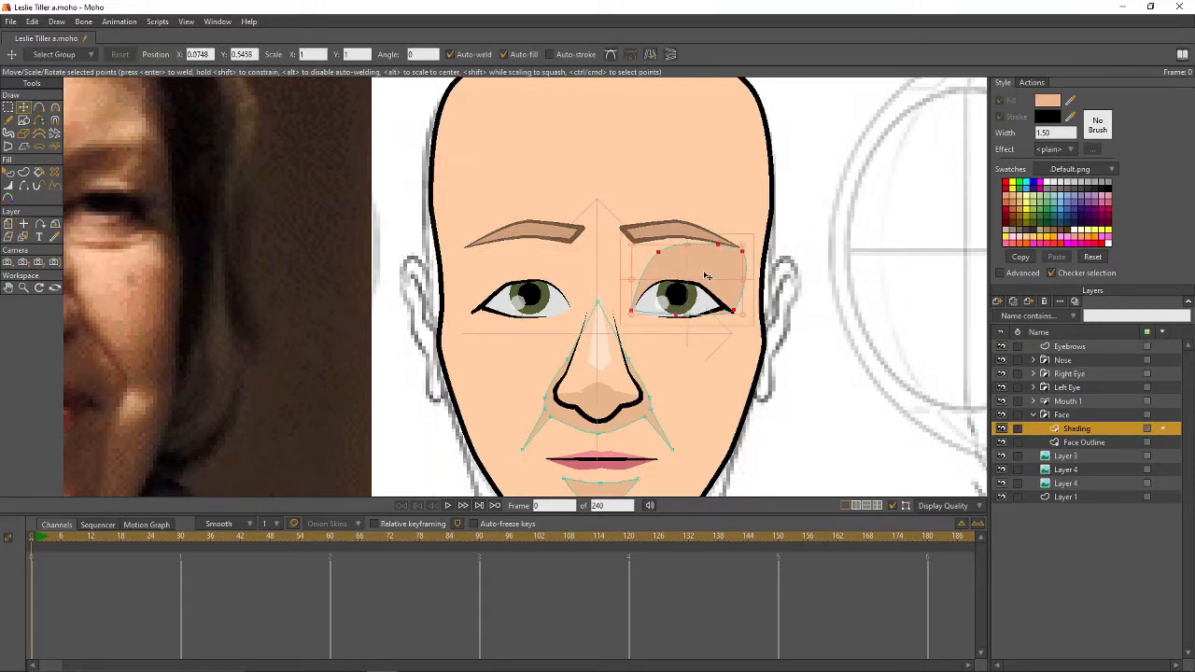
left_click(651, 55)
left_click_drag(681, 309, 515, 297)
left_click(603, 213)
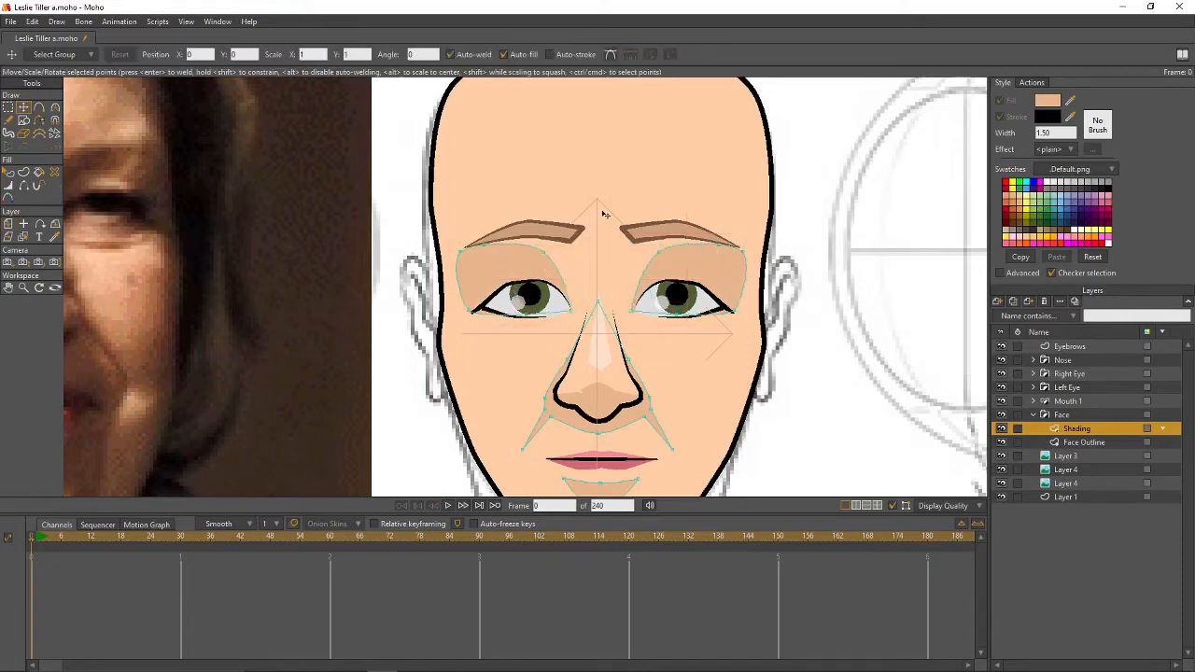
- Adjust points on the left eye shading and beside the nose, then render a preview
left_click(659, 260)
left_click_drag(544, 253, 462, 260)
left_click(484, 246)
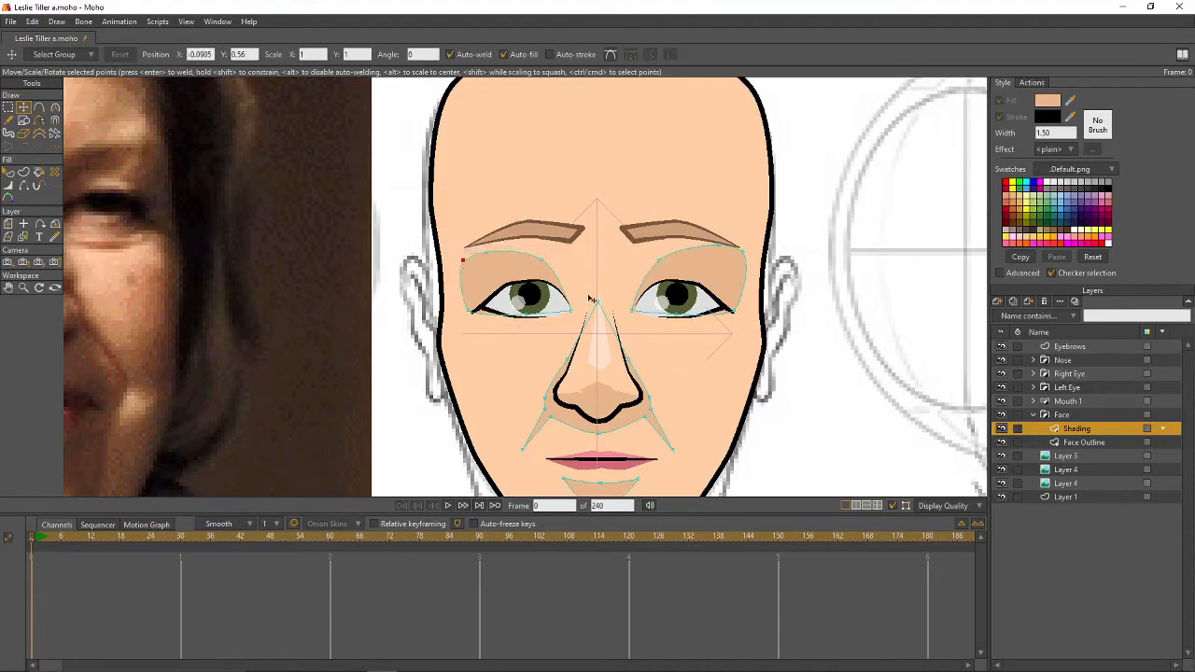
left_click_drag(596, 301, 601, 261)
mouse_move(636, 384)
left_mouse_down()
mouse_move(629, 347)
mouse_move(569, 346)
left_mouse_up()
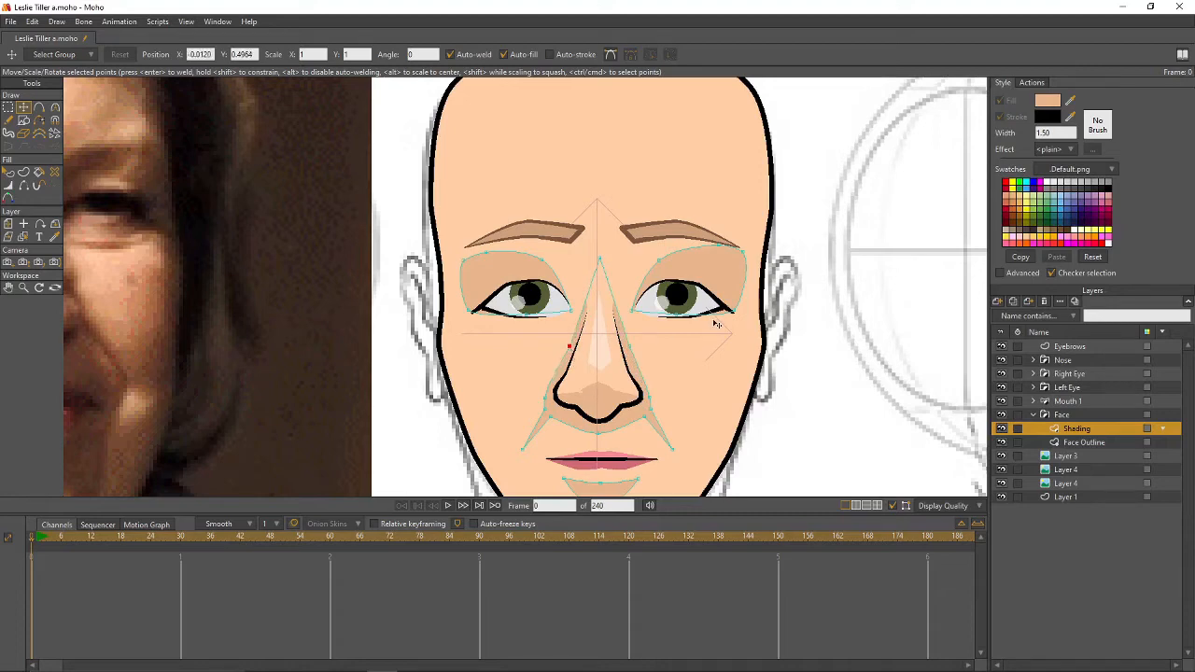
scroll(716, 323, "down", 2)
key("ctrl+r")
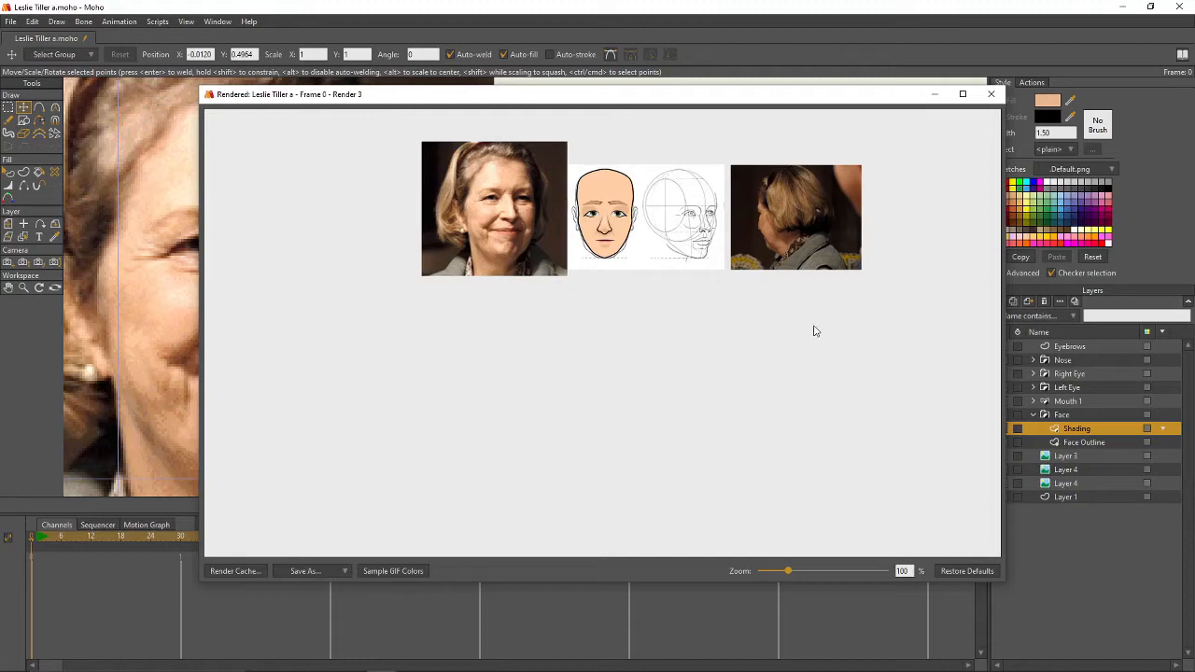
- Draw a closed shading shape from the crown down the right side of the head to the chin
left_click(991, 93)
left_click_drag(850, 388, 815, 328)
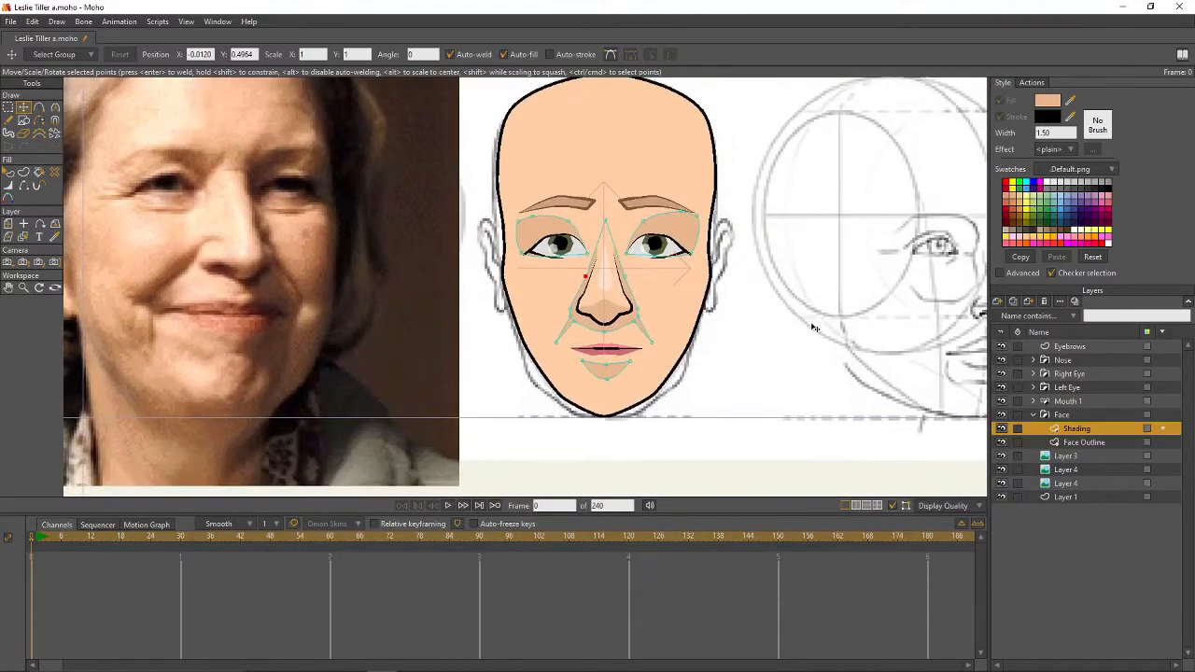
left_click(39, 107)
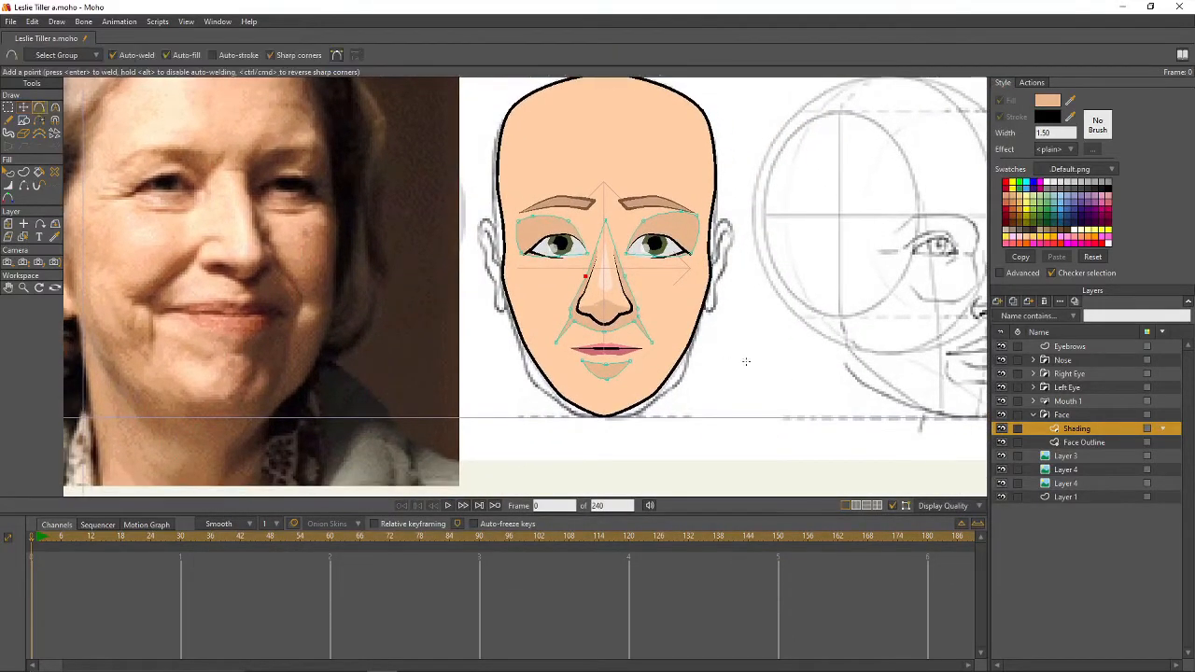
scroll(776, 379, "up", 1)
left_click_drag(777, 379, 705, 394)
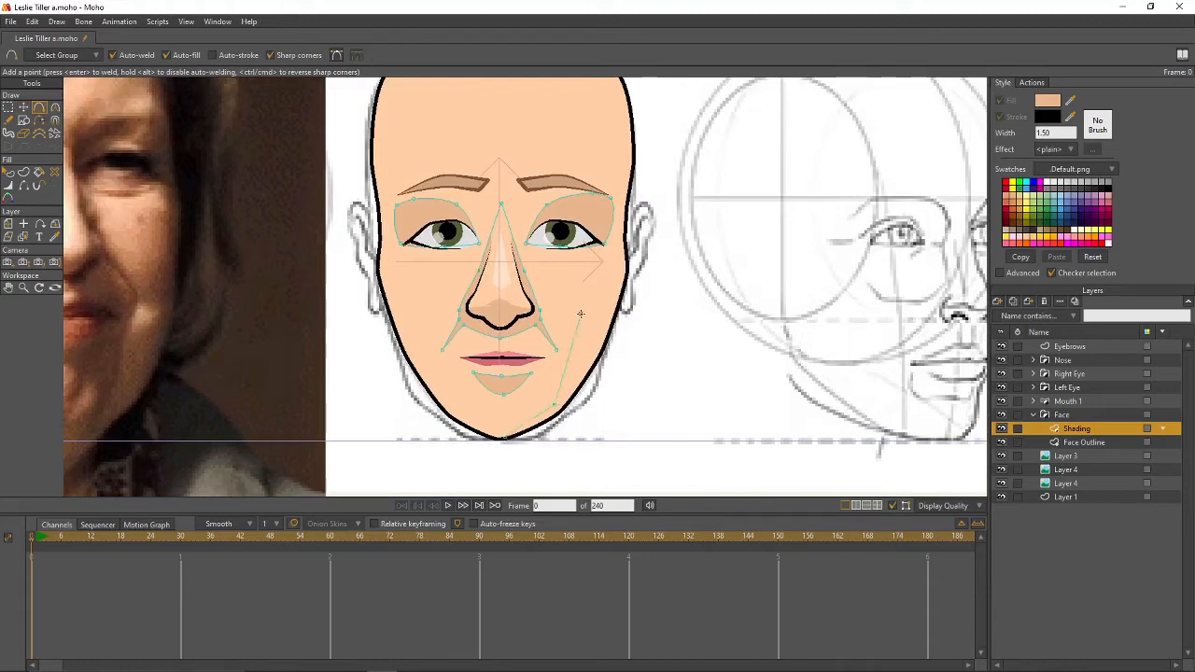
left_click_drag(580, 314, 603, 313)
mouse_move(615, 258)
left_mouse_down()
mouse_move(640, 202)
mouse_move(680, 275)
left_mouse_up()
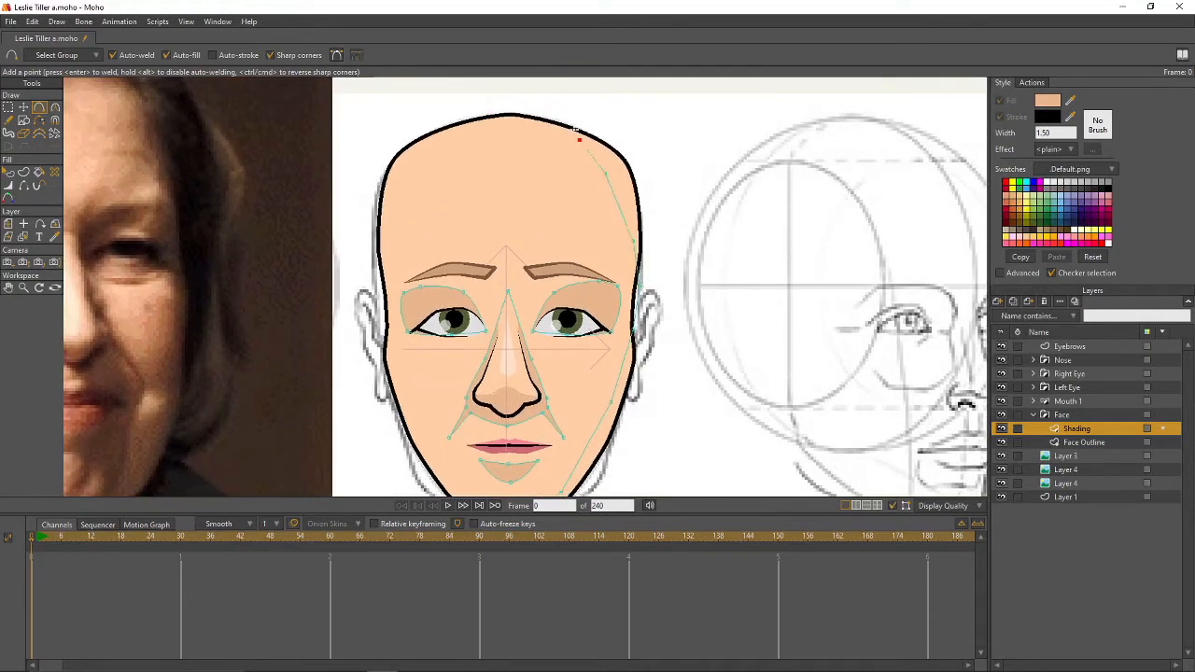
mouse_move(576, 131)
left_mouse_down()
mouse_move(542, 119)
mouse_move(622, 134)
mouse_move(589, 114)
mouse_move(646, 154)
mouse_move(659, 261)
mouse_move(651, 348)
left_mouse_up()
left_click_drag(706, 414, 743, 295)
mouse_move(687, 228)
left_mouse_down()
mouse_move(652, 377)
mouse_move(551, 408)
left_mouse_up()
left_click_drag(729, 332, 728, 371)
- Round the band's curves along the jaw, temple and upper head, and check a render
key("g")
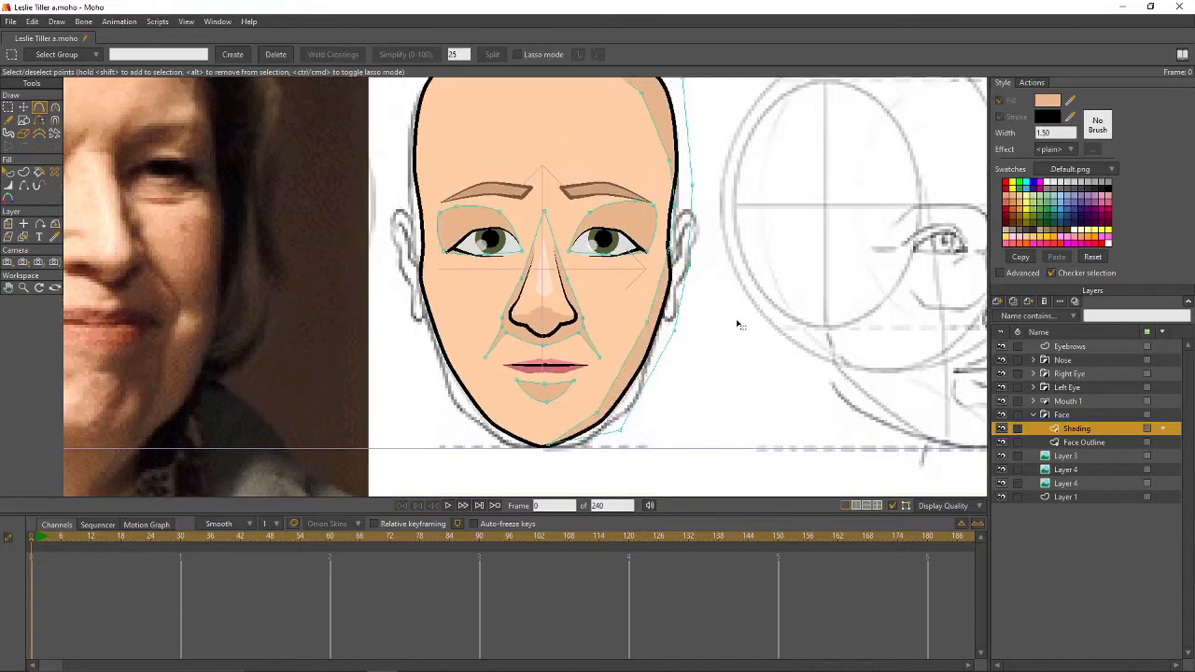
key("c")
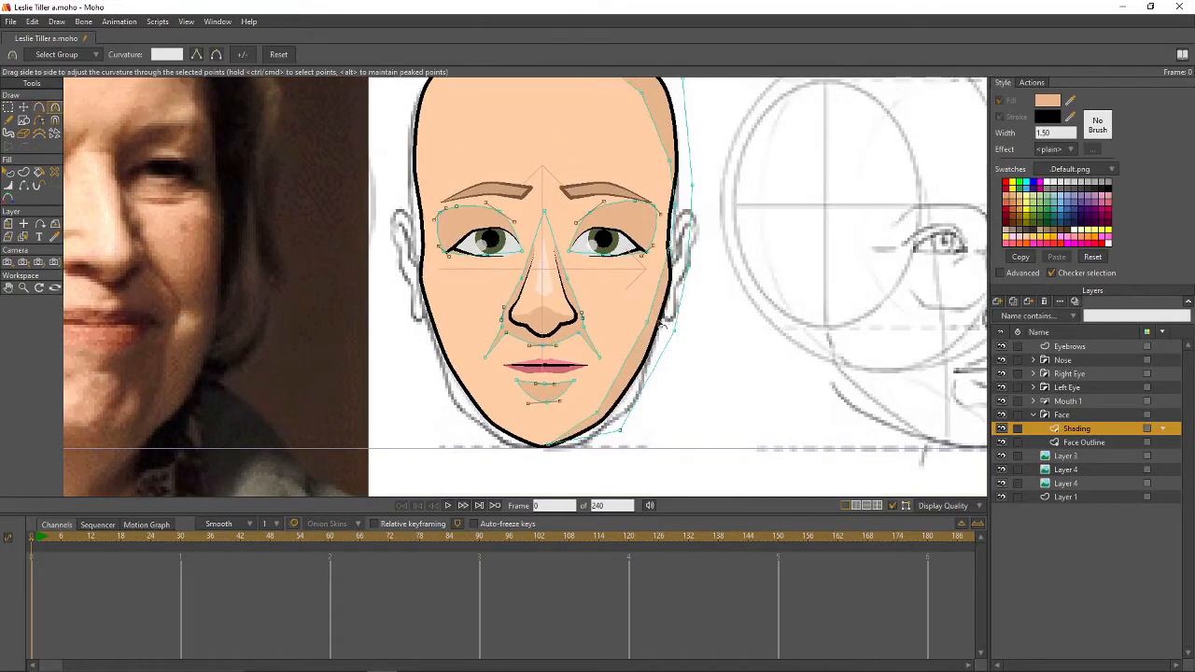
left_click_drag(665, 301, 635, 343)
left_click_drag(604, 417, 771, 416)
left_click_drag(772, 300, 753, 499)
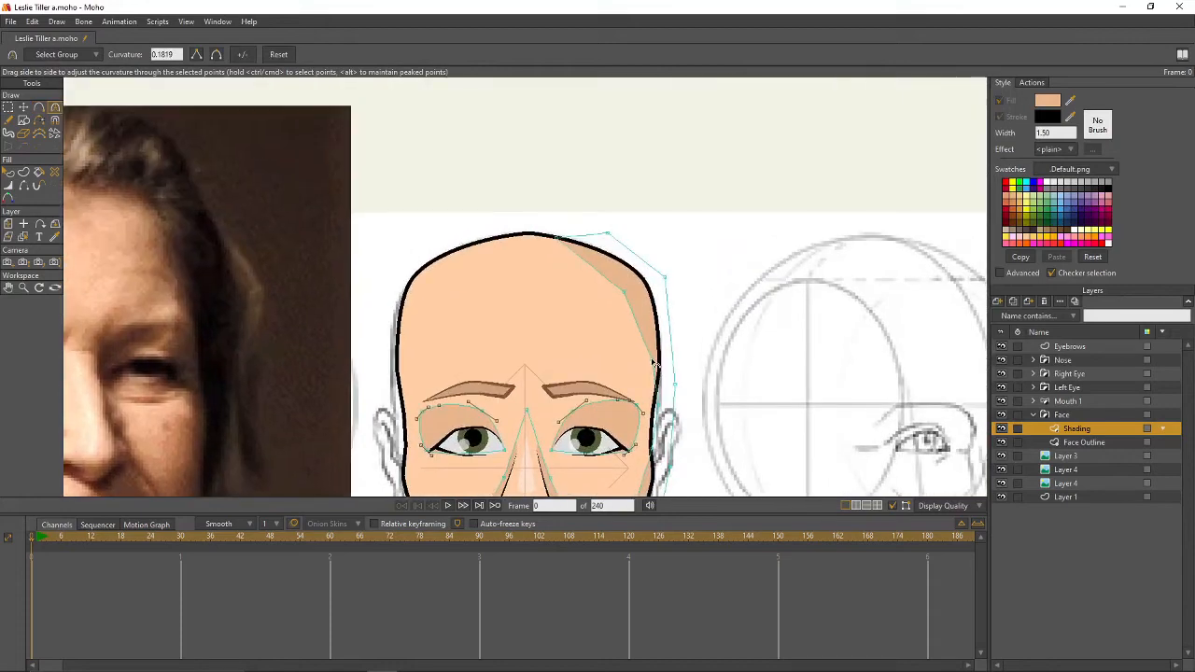
left_click_drag(652, 361, 830, 374)
left_click_drag(624, 293, 804, 318)
left_click_drag(796, 426, 810, 285)
left_click_drag(812, 253, 787, 297)
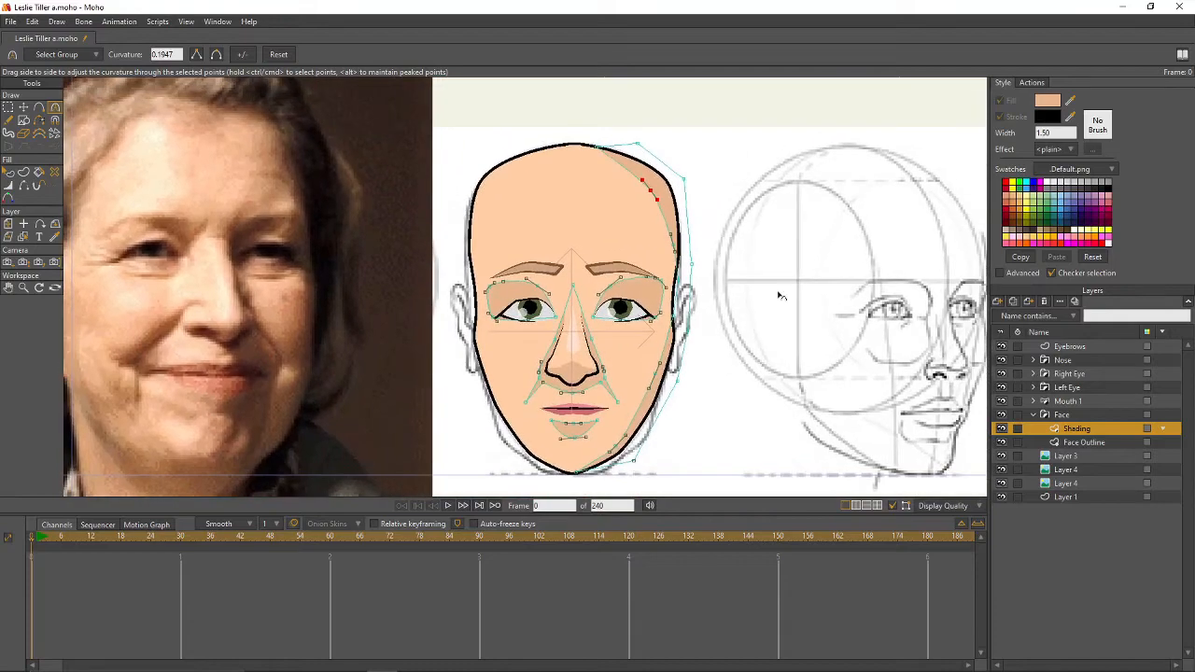
key("ctrl+r")
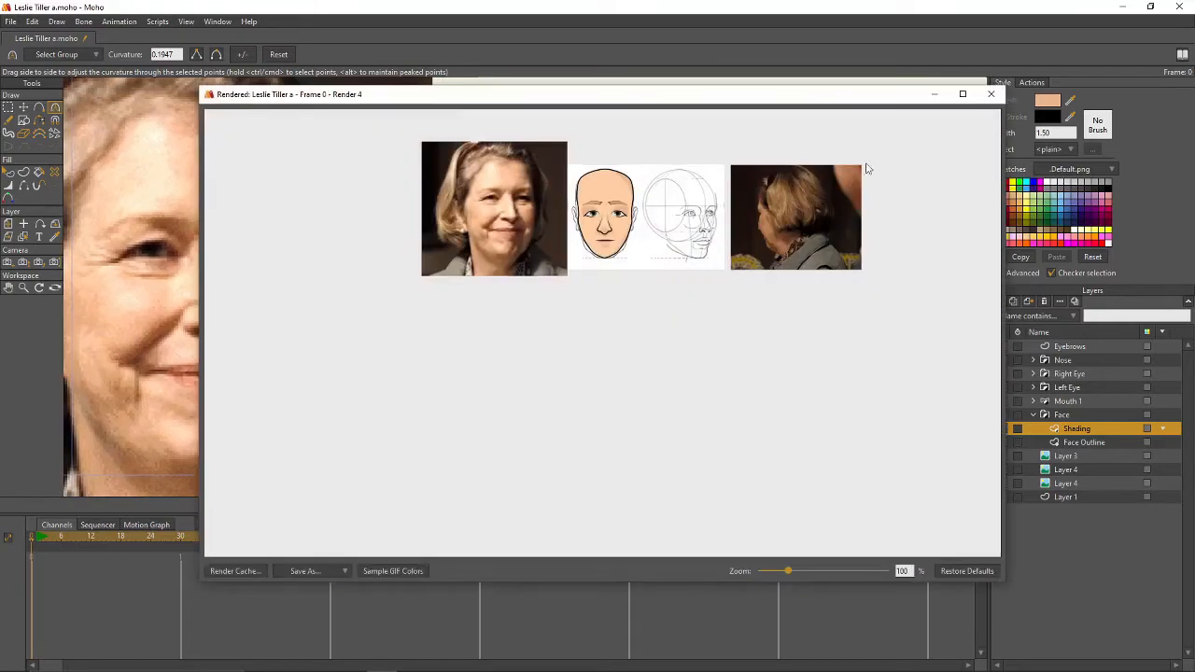
left_click(991, 96)
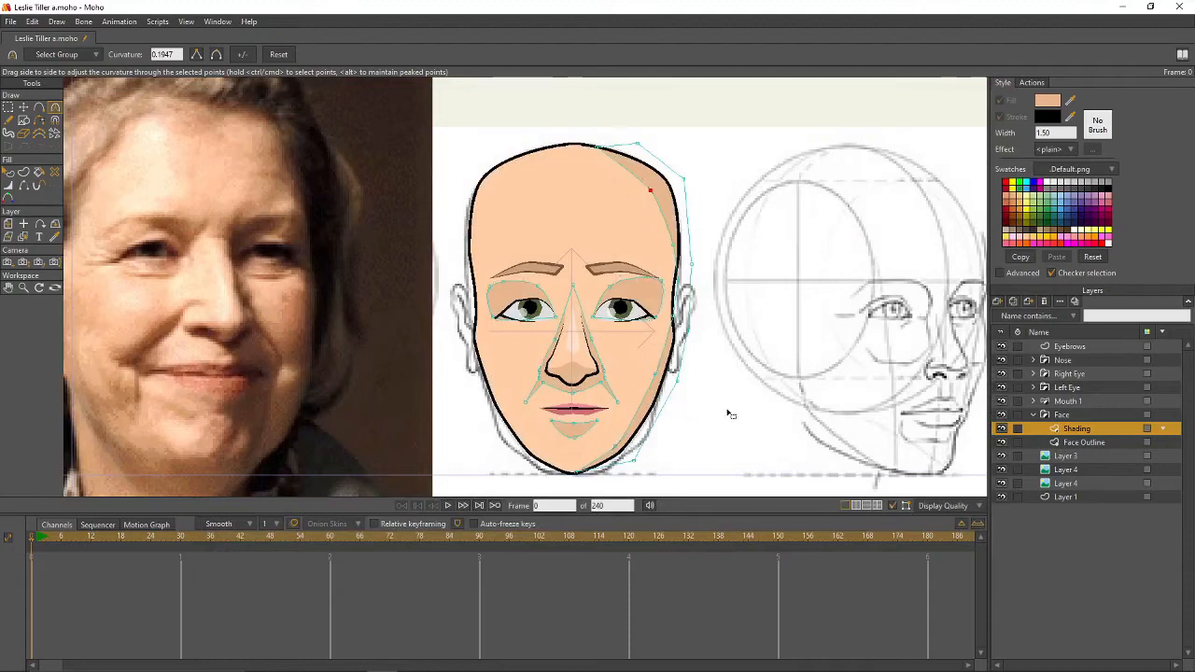
key("t")
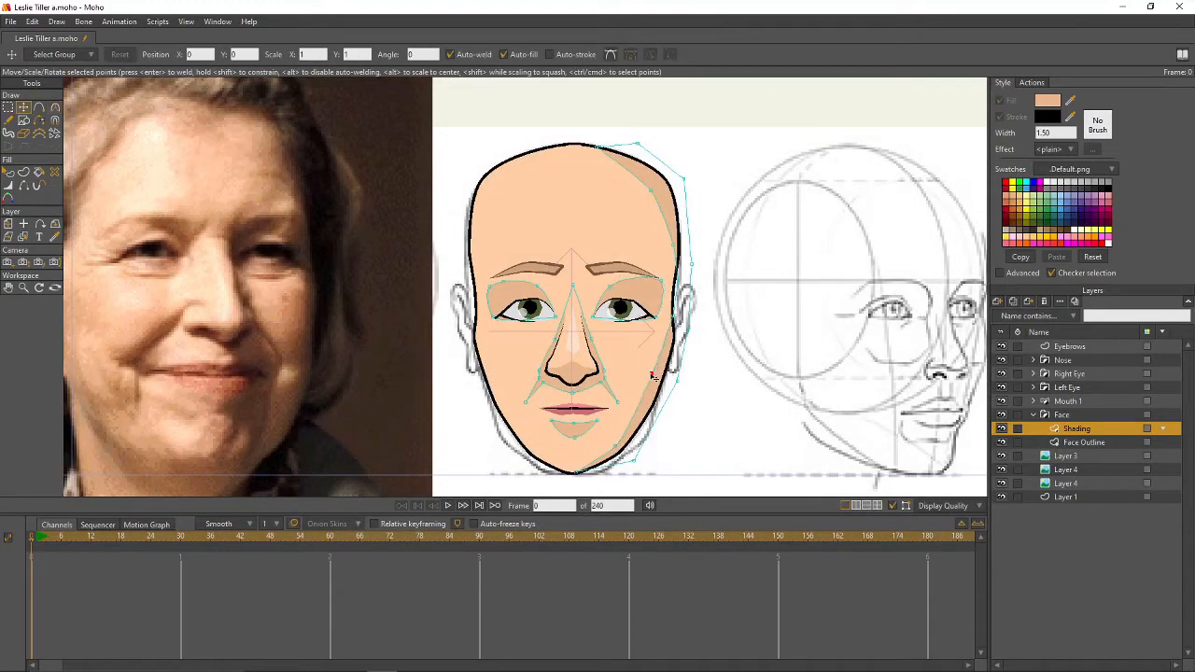
double_click(681, 187)
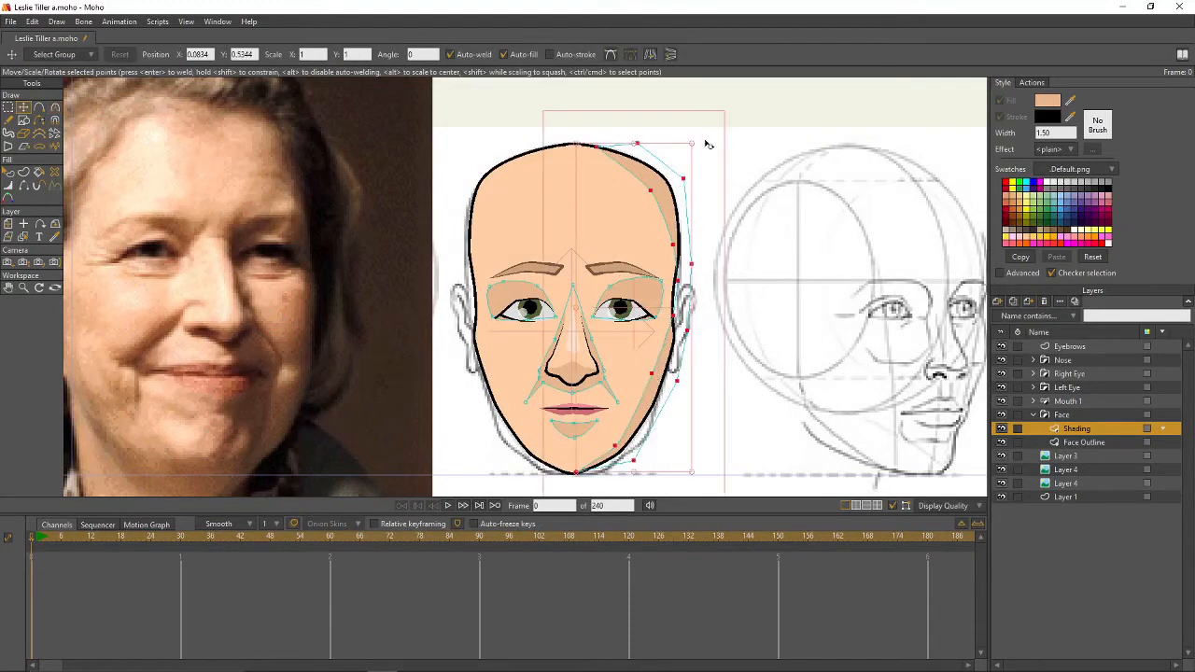
left_click(651, 53)
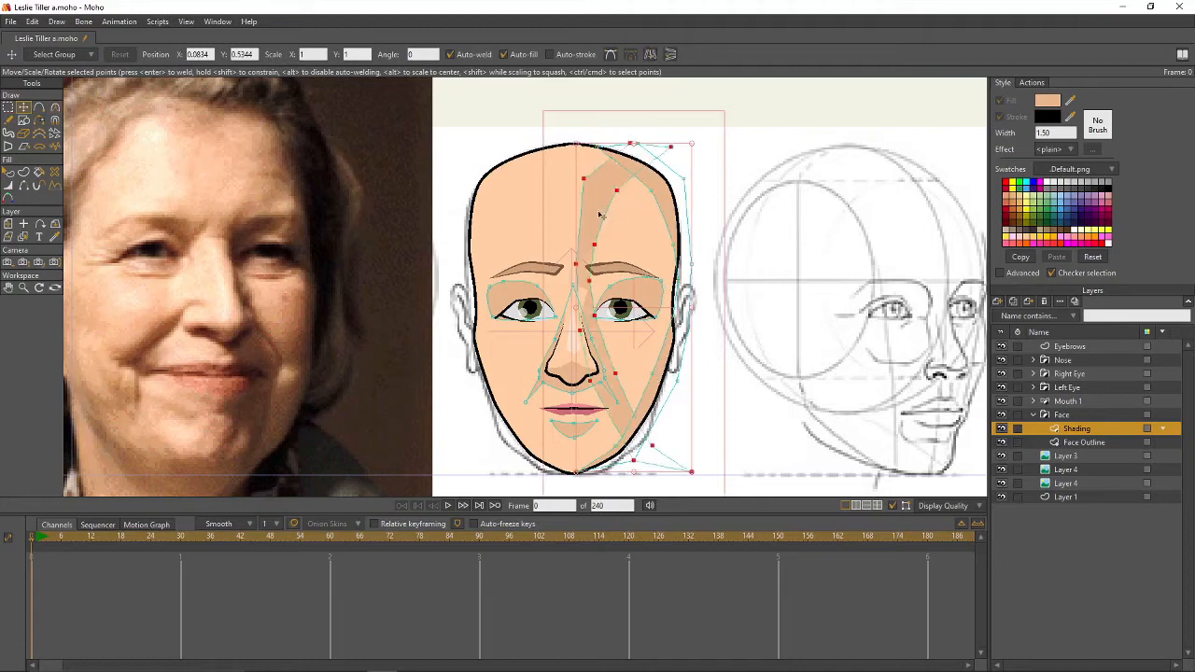
left_click_drag(603, 216, 477, 217)
left_click(683, 112, "ctrl")
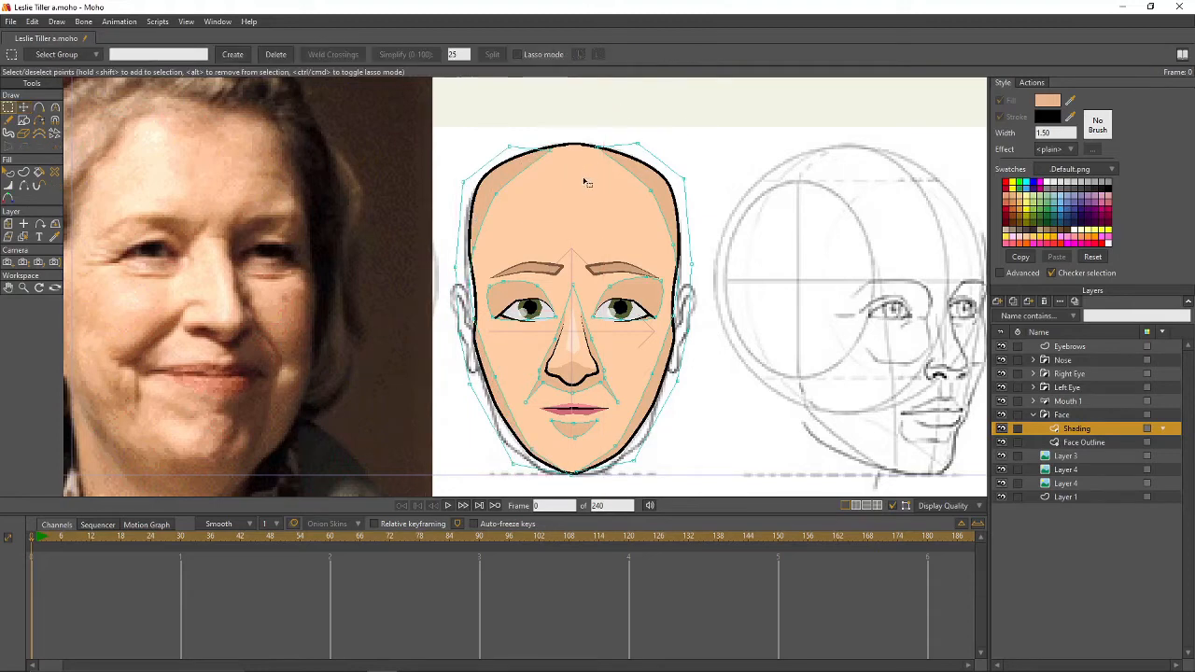
left_click(565, 146, "ctrl")
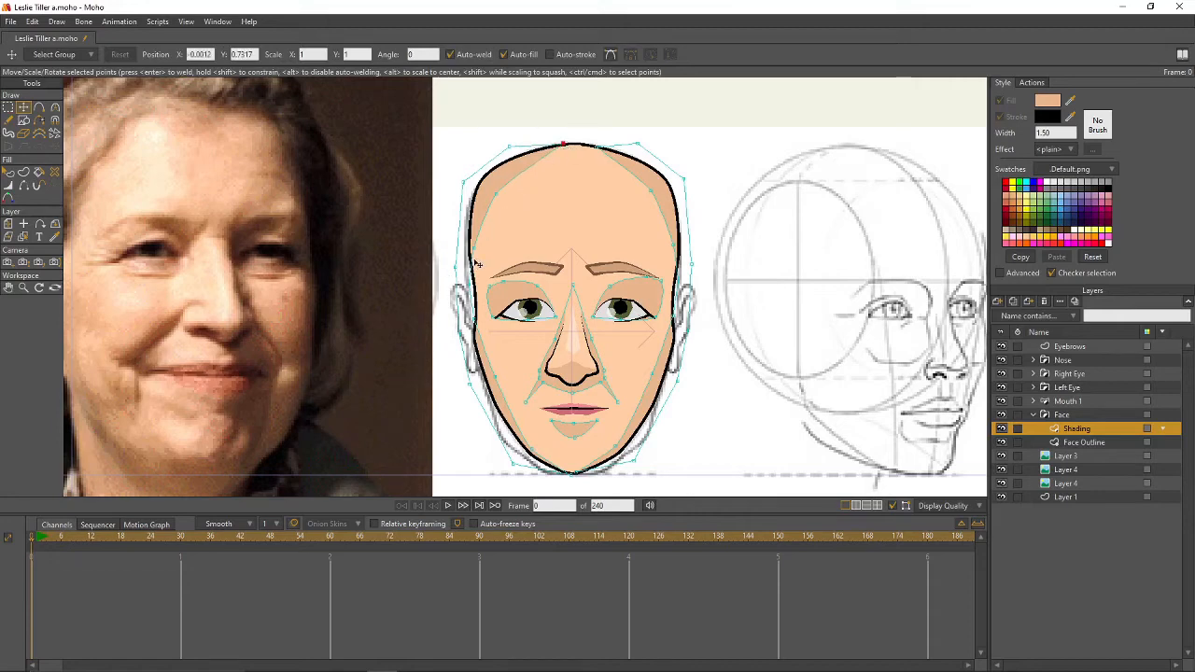
left_click(537, 446)
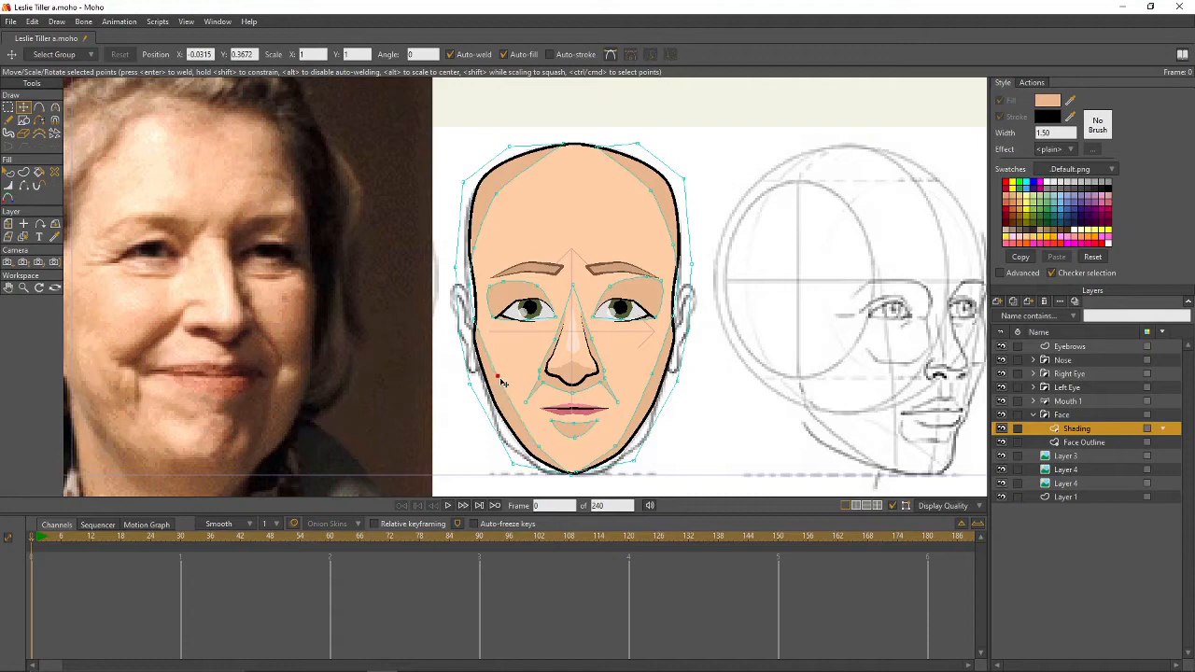
left_click(474, 286)
left_click(582, 475)
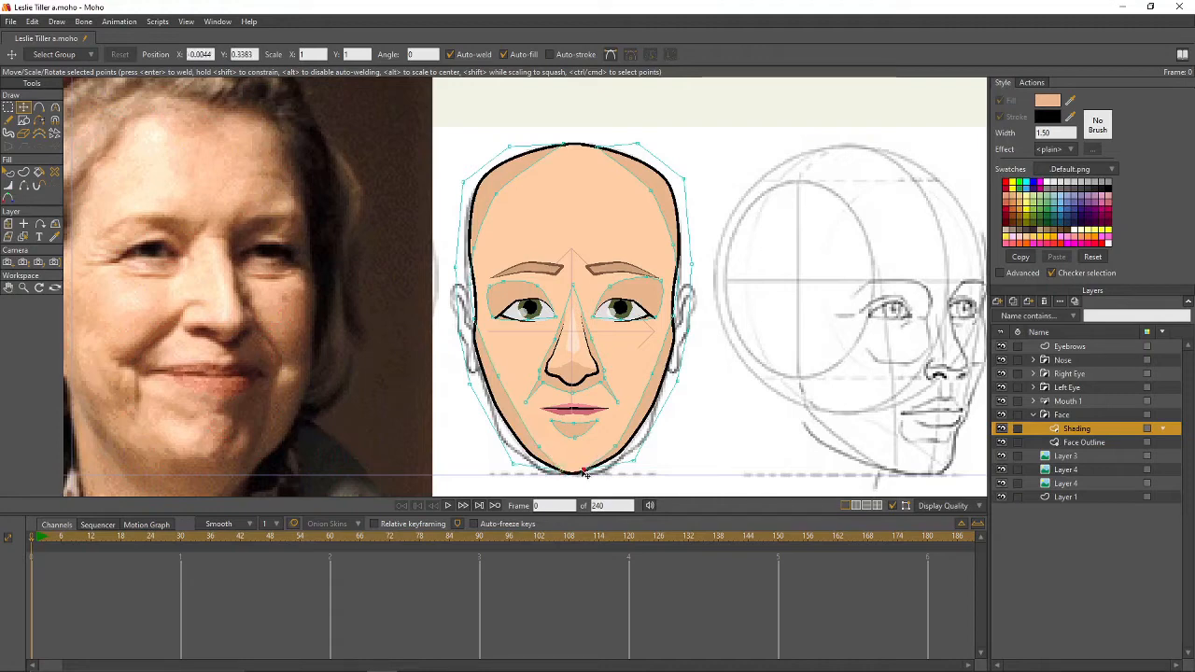
left_click(584, 474)
key("ctrl+r")
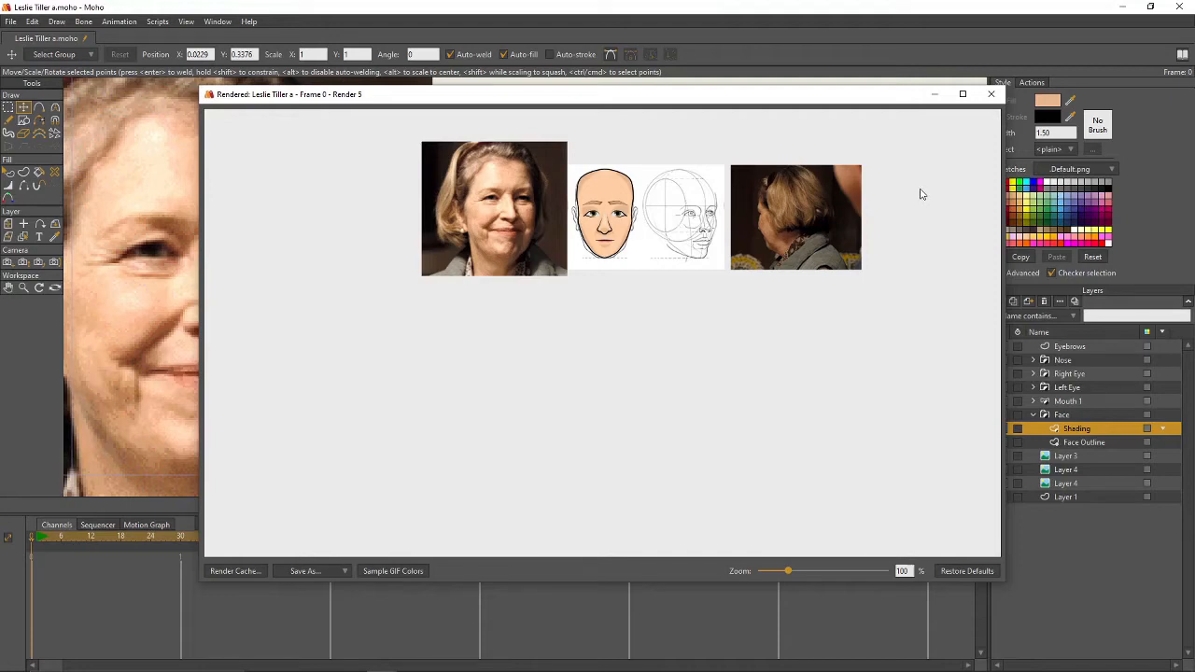
left_click(991, 94)
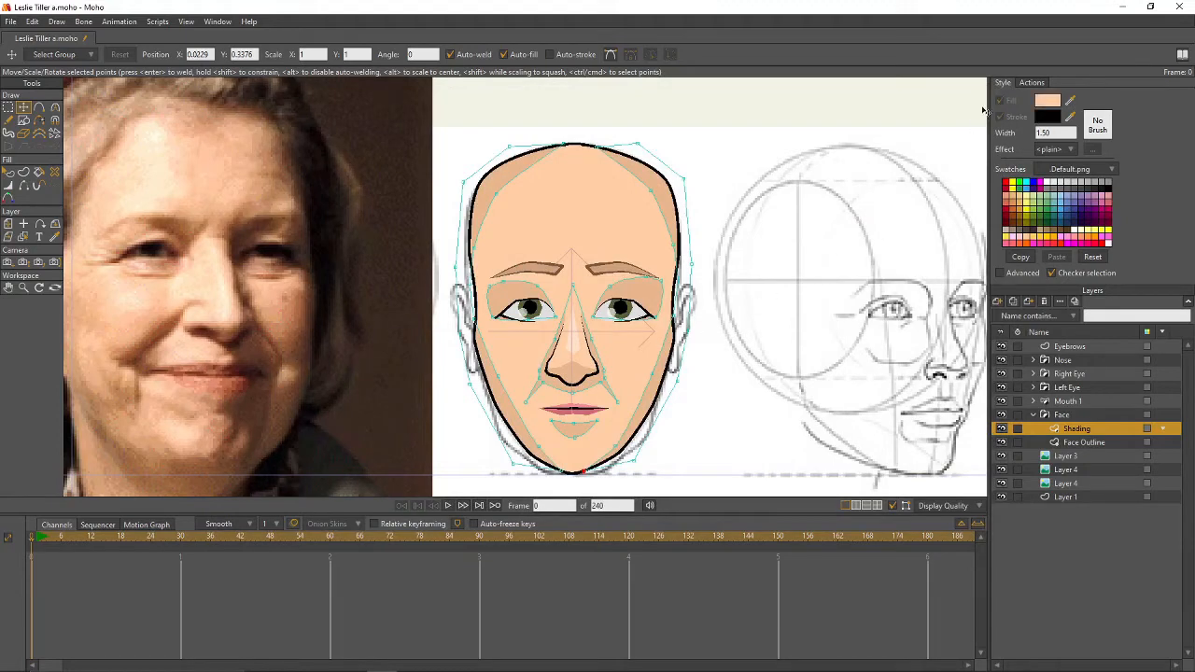
- Shift the fill colour redder and draw a closed blush shape on the right cheek, checking a render
left_click(1039, 103)
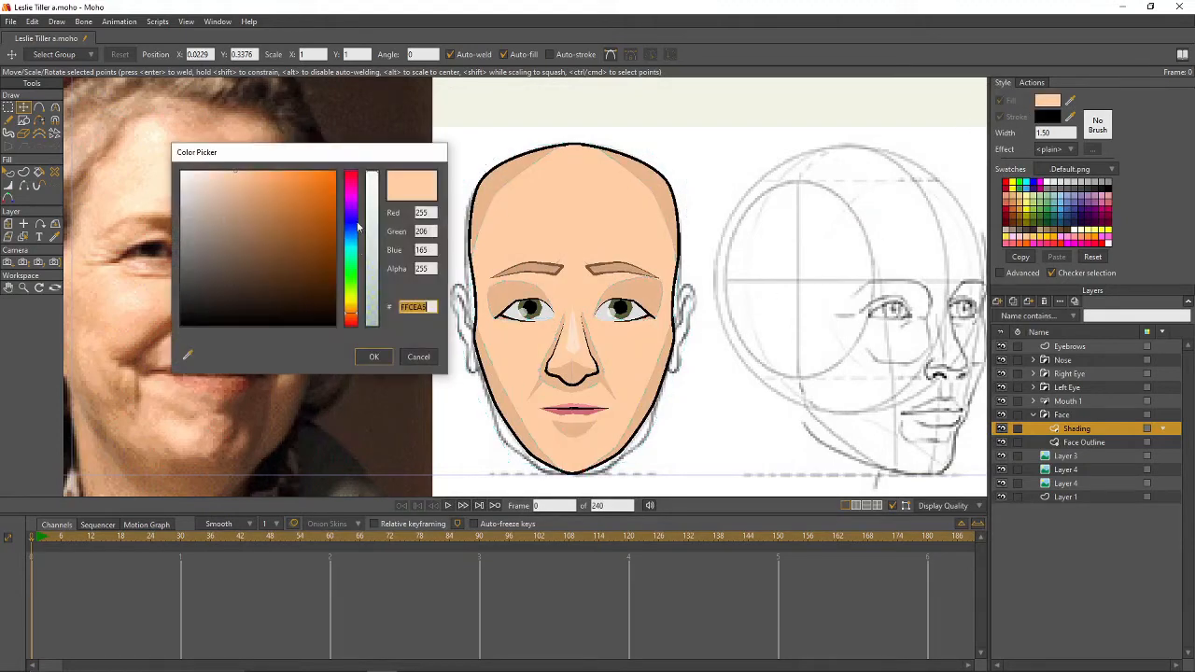
left_click_drag(359, 298, 352, 323)
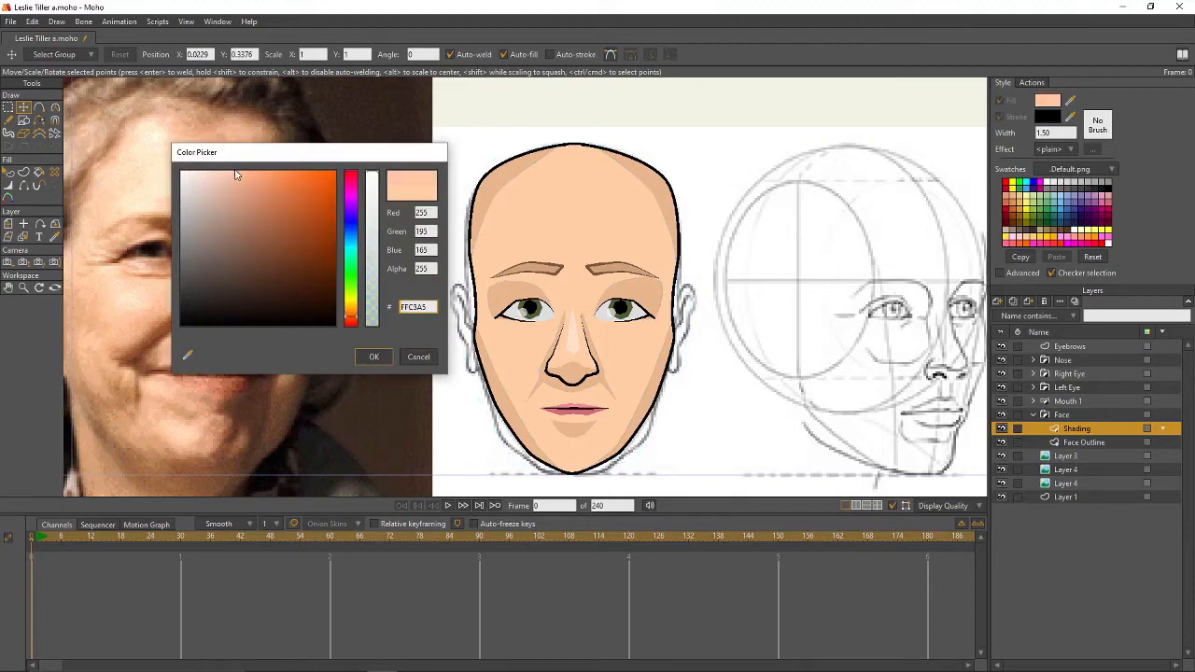
left_click(374, 357)
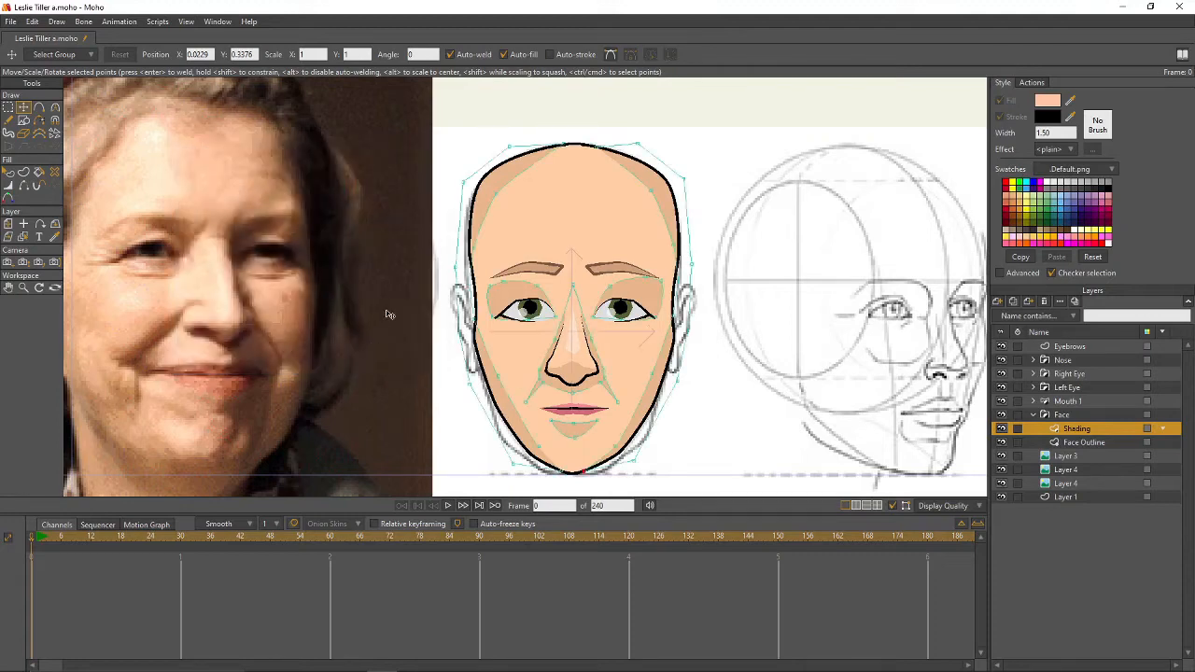
left_click(38, 106)
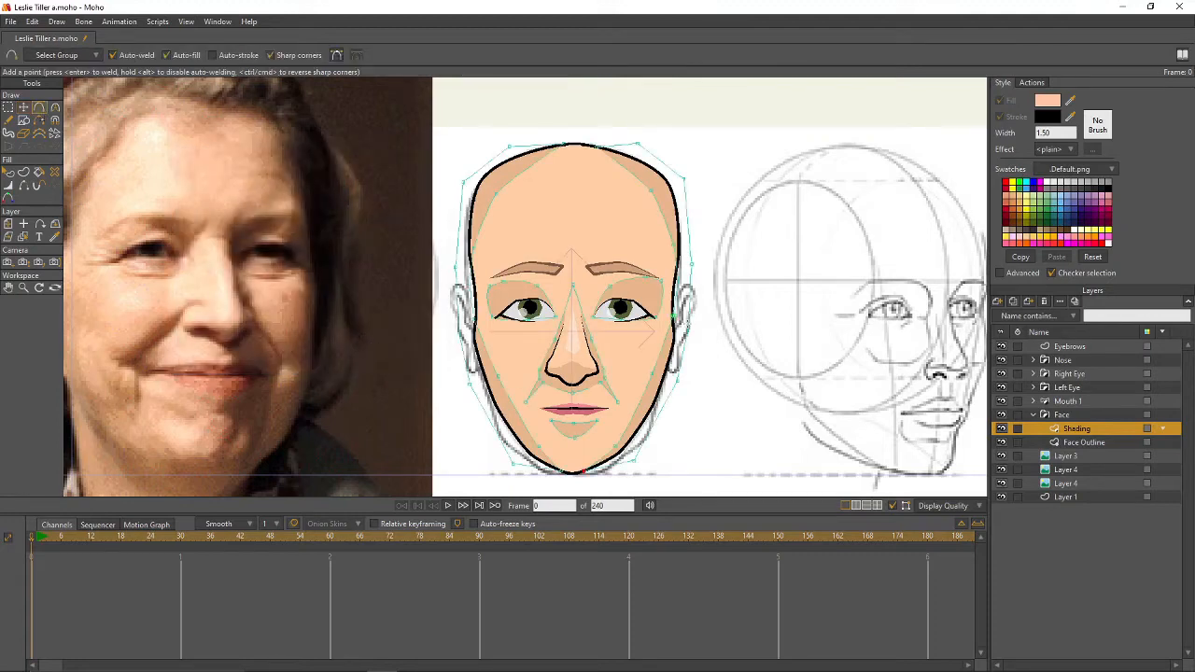
left_click(613, 346)
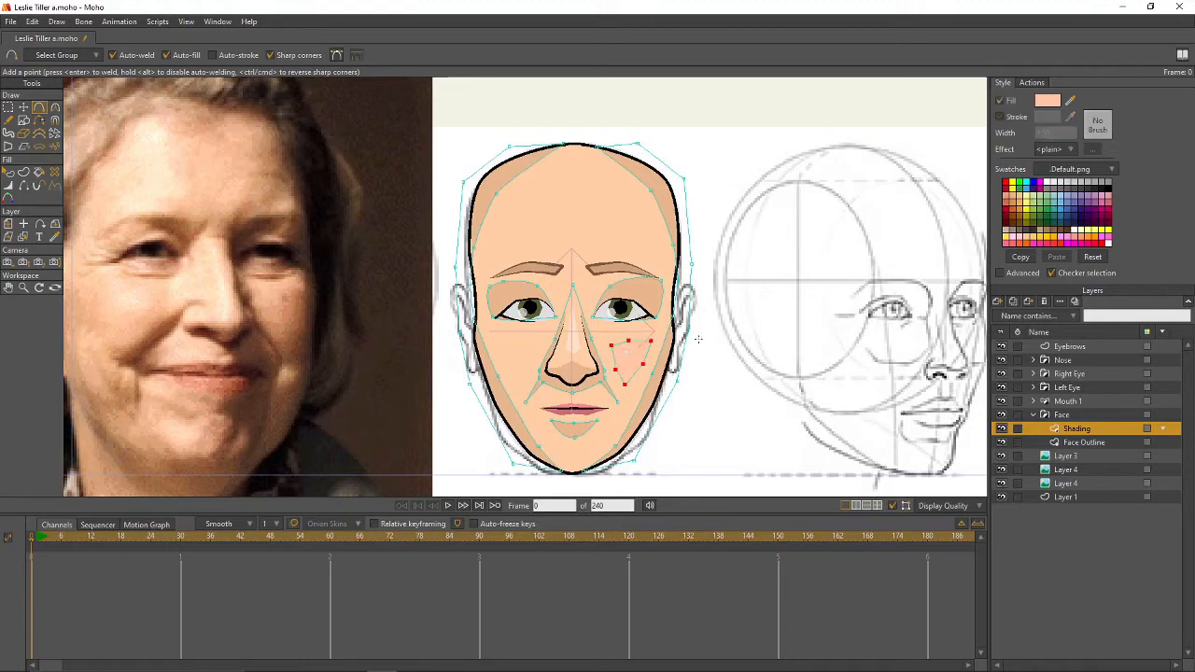
key("ctrl+r")
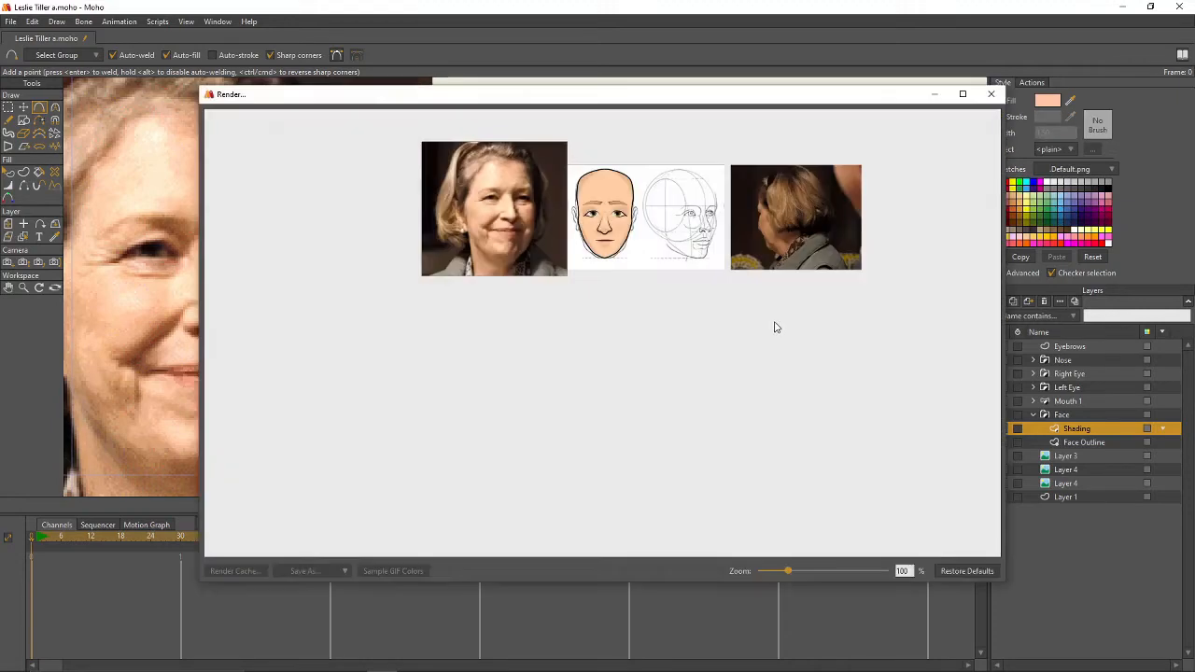
left_click(993, 97)
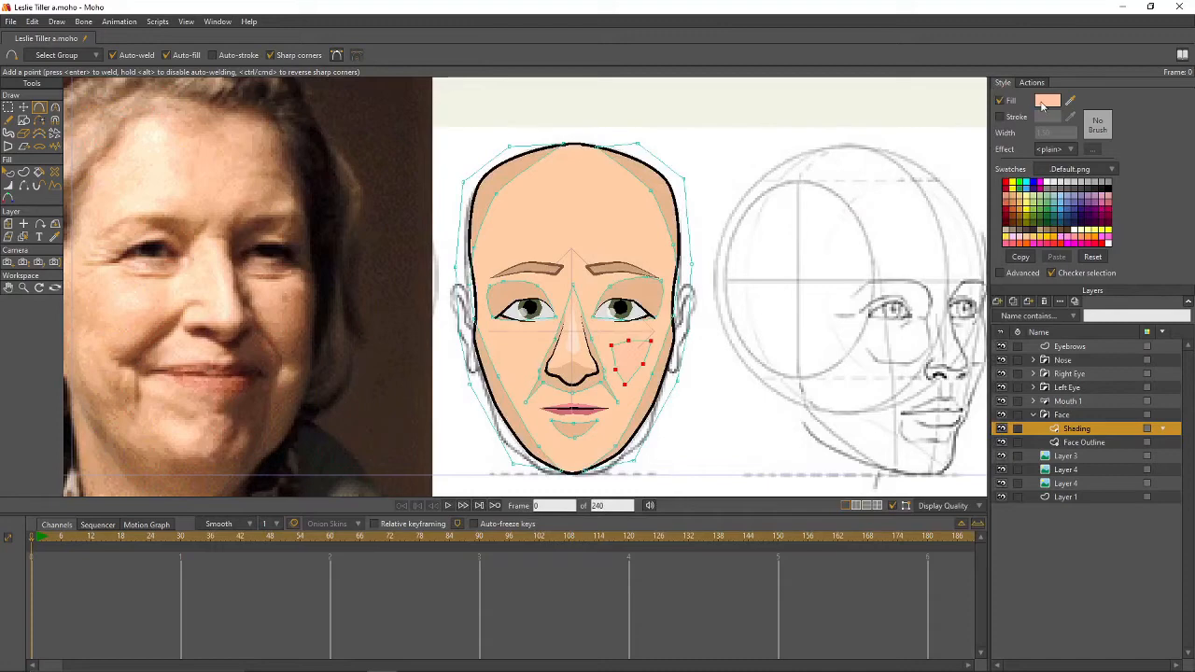
- Change the cheek fill to a paler pink and re-render to check it
left_click(1047, 101)
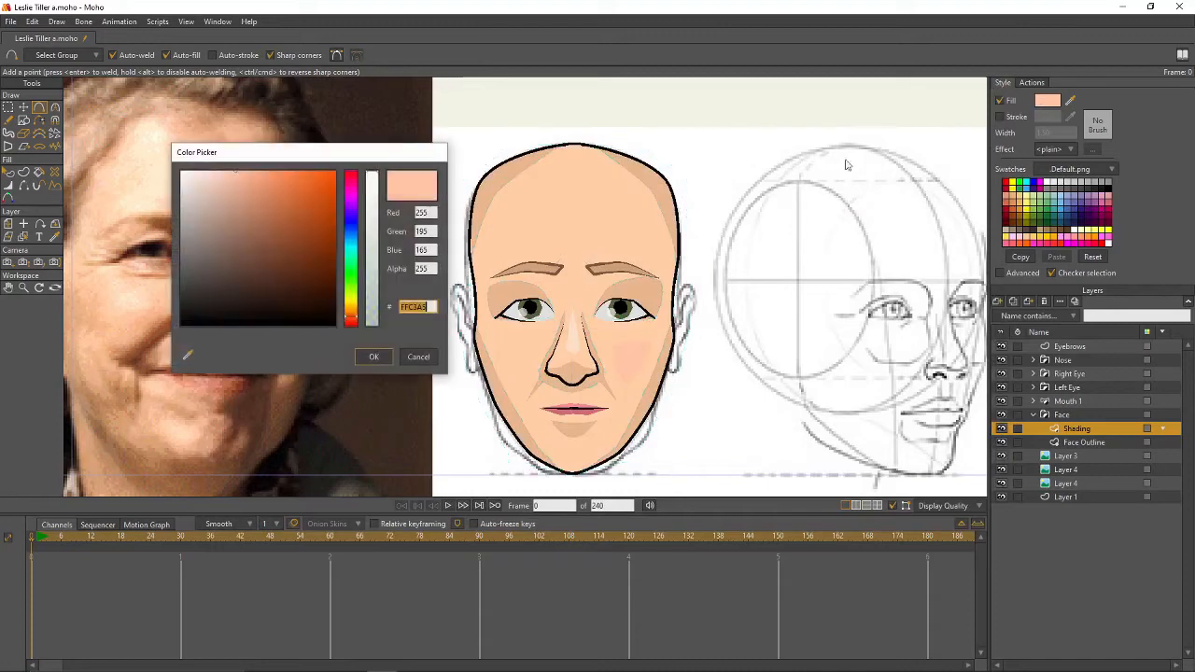
left_click(231, 178)
left_click(373, 355)
key("ctrl+r")
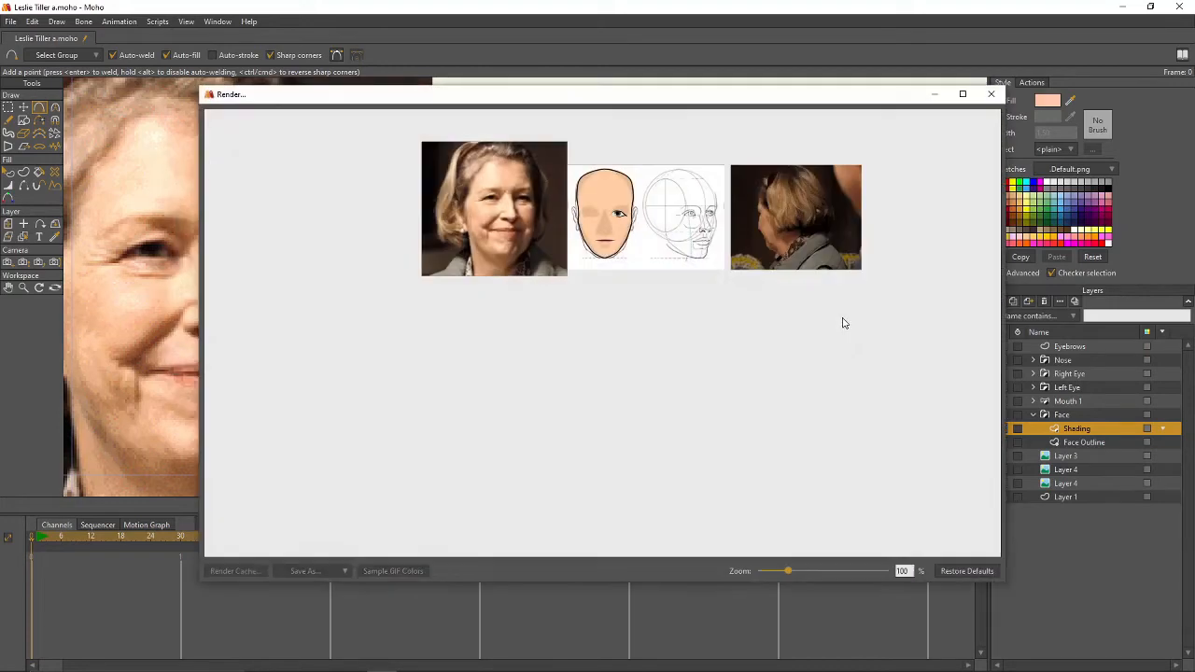
left_click(991, 94)
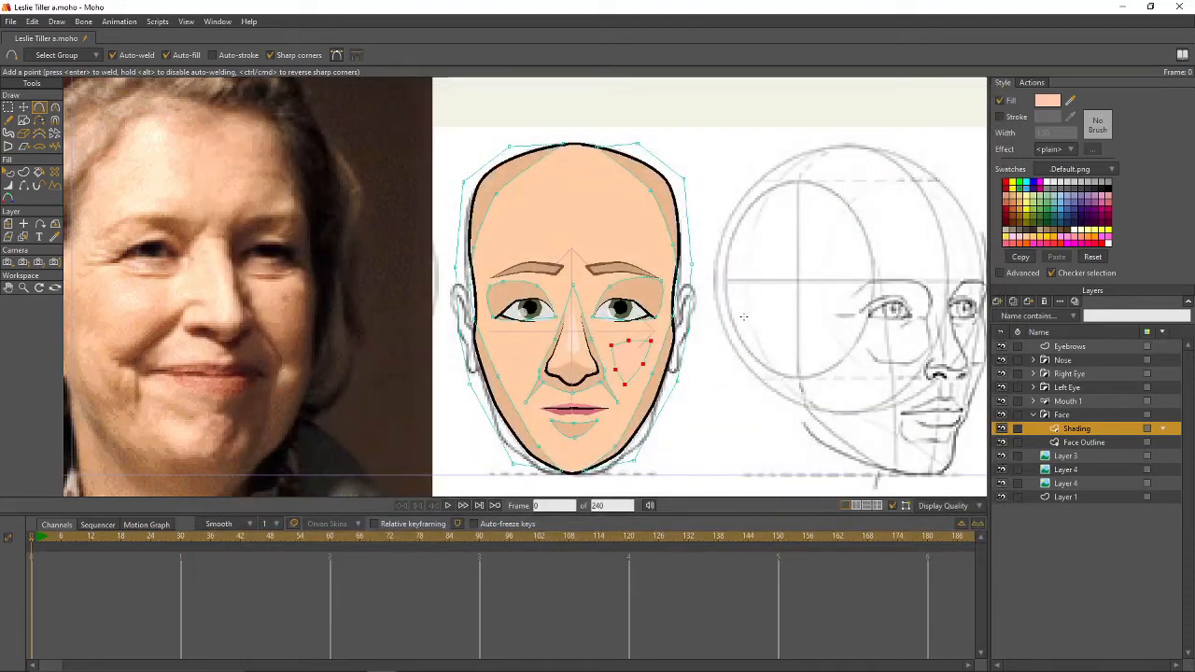
- Place a copy of the blush shape on the left cheek
key("t")
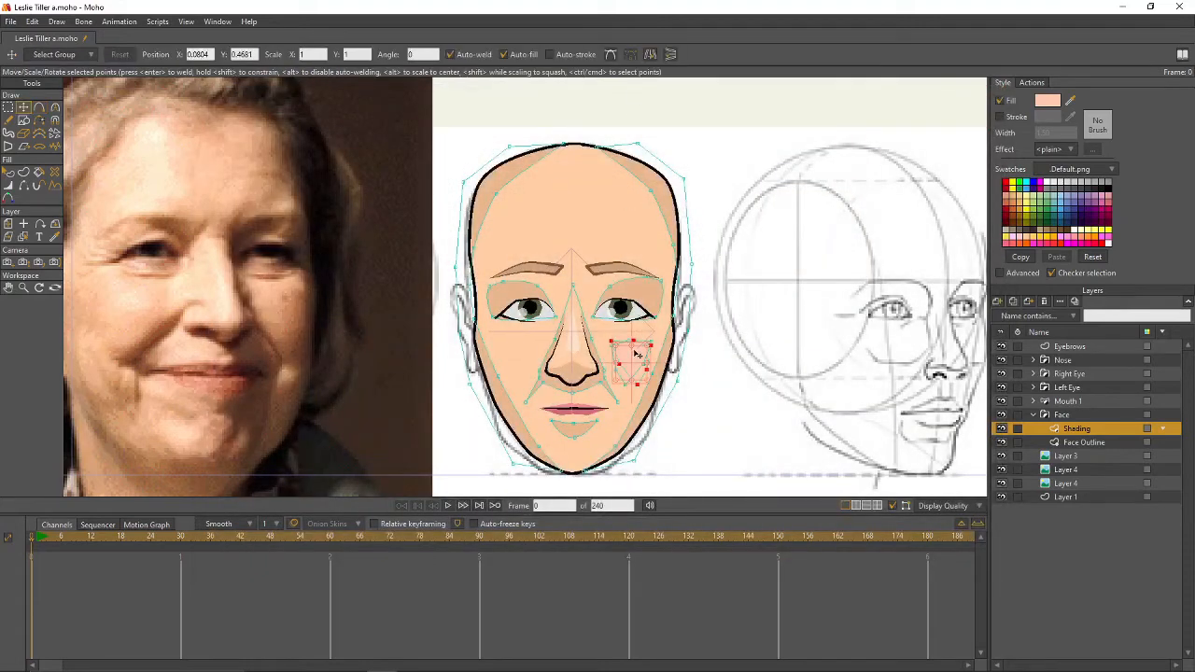
left_click_drag(637, 353, 524, 349)
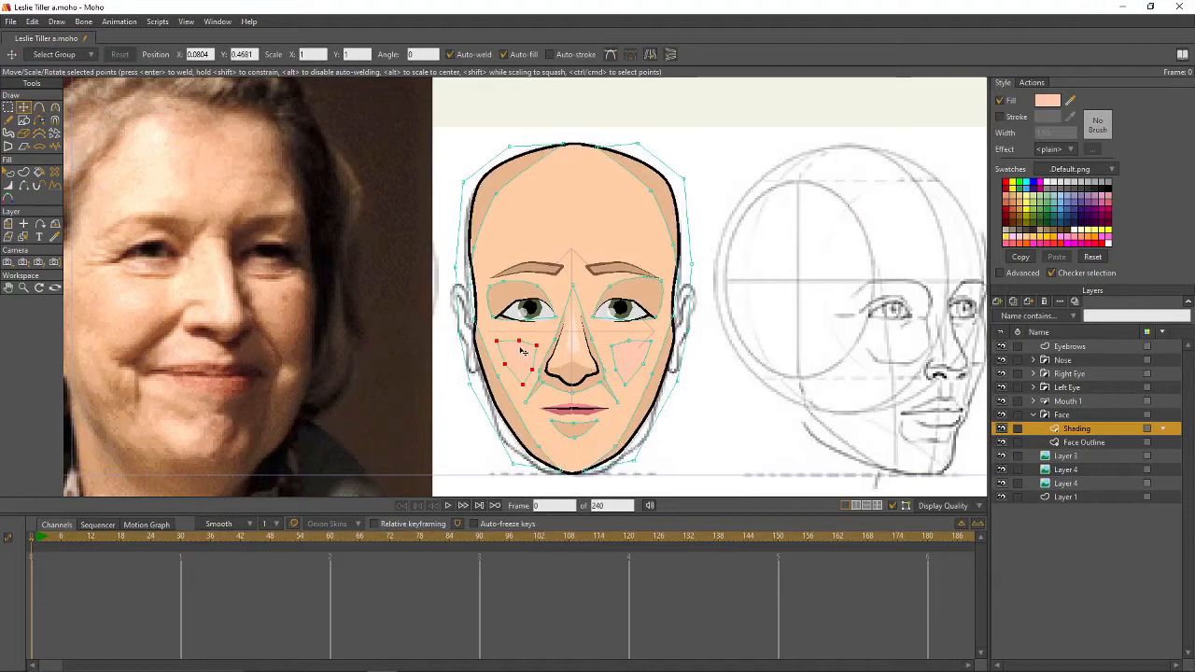
left_click(724, 339)
key("g")
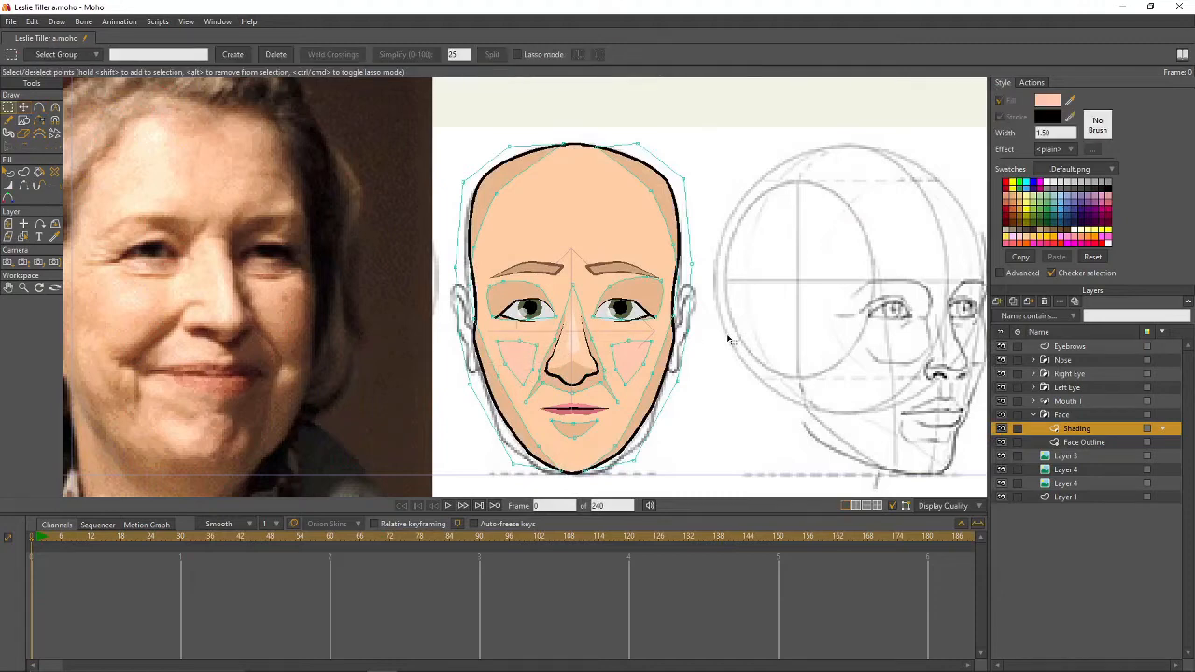
scroll(739, 327, "down", 2)
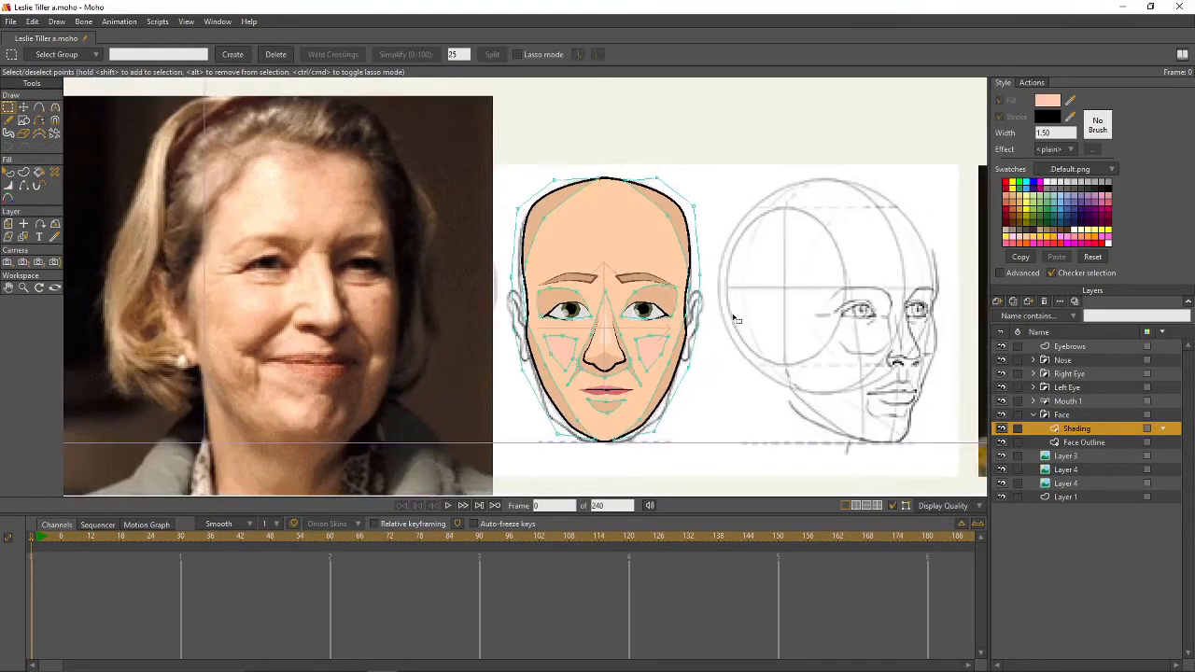
- Create a vector layer named Hair Front above Eyebrows and sample the eyebrow tan as the fill
left_click_drag(736, 320, 745, 360)
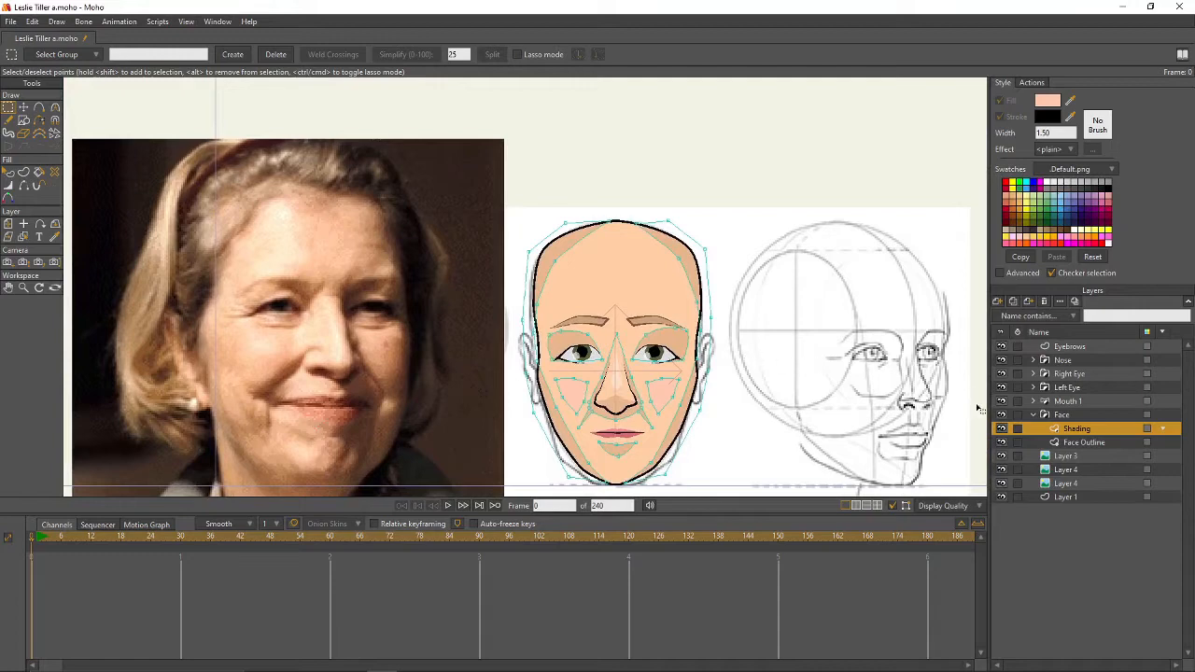
left_click(1034, 417)
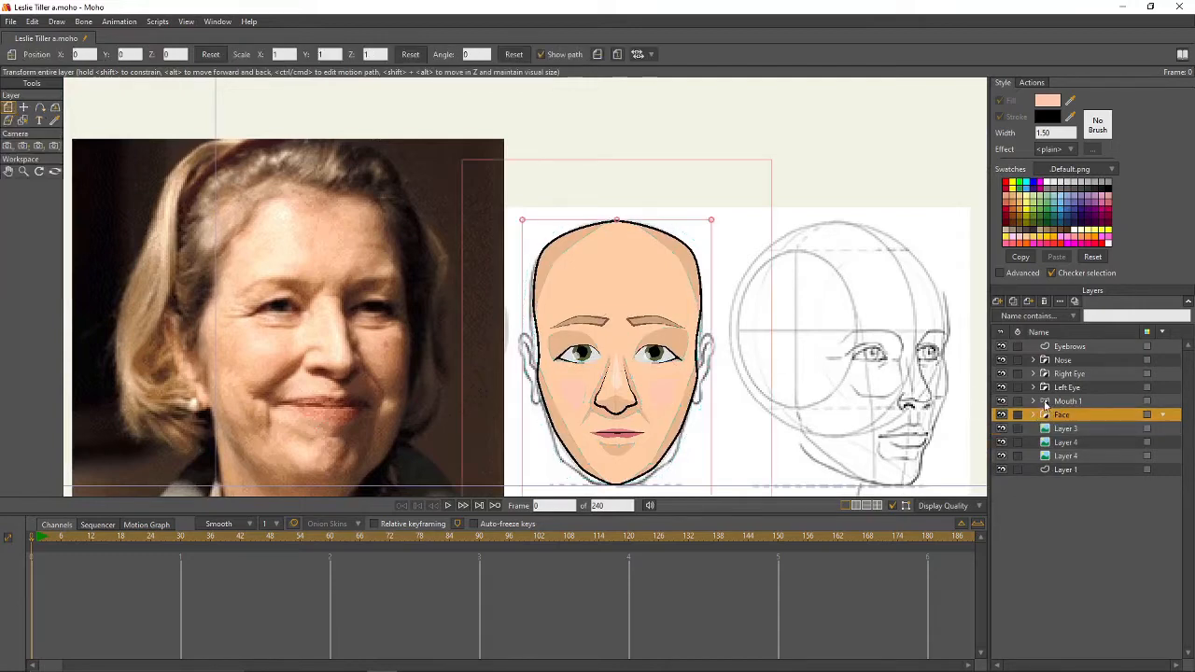
left_click(1067, 349)
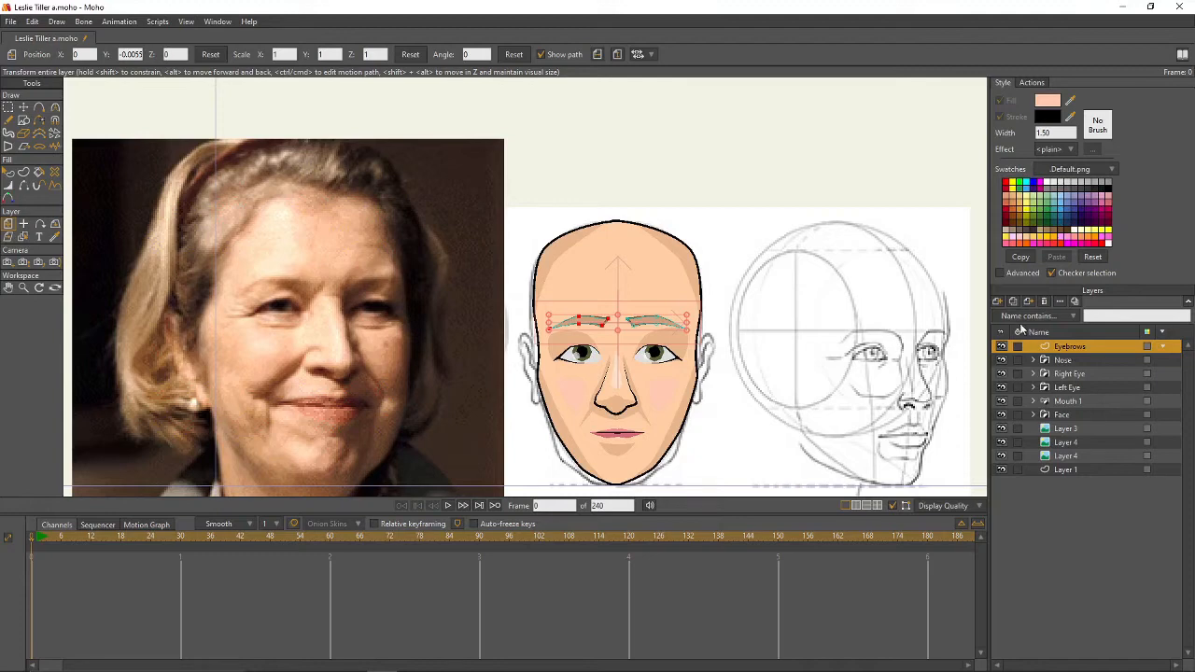
left_click(998, 302)
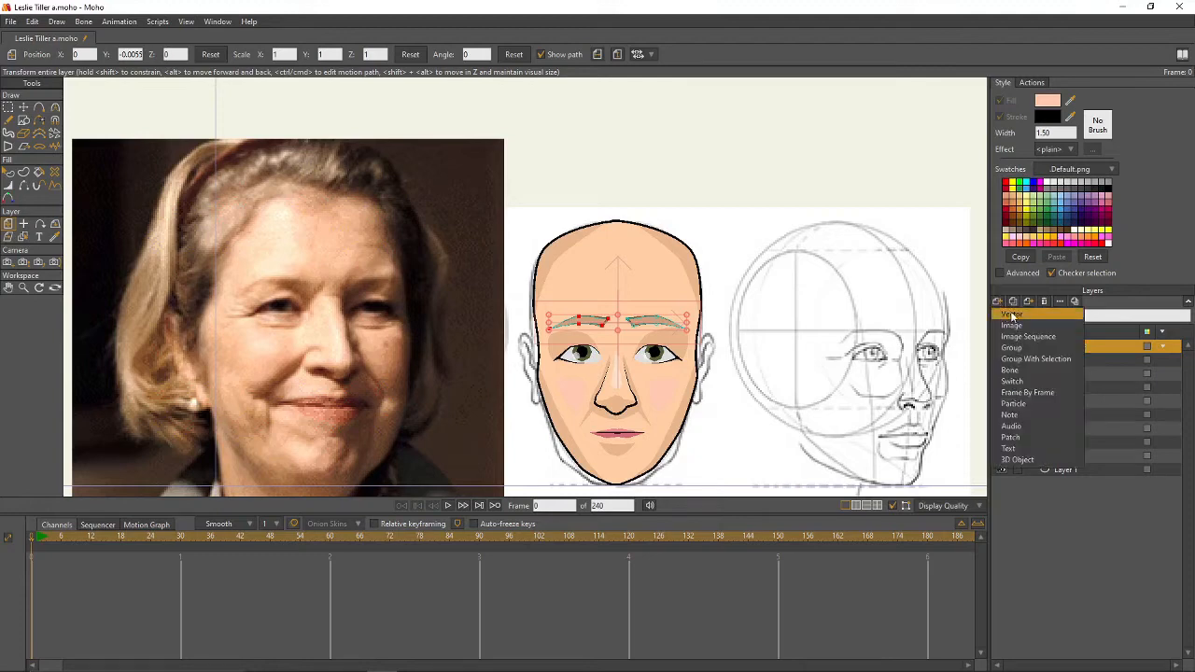
left_click(1013, 315)
double_click(1086, 344)
type("He")
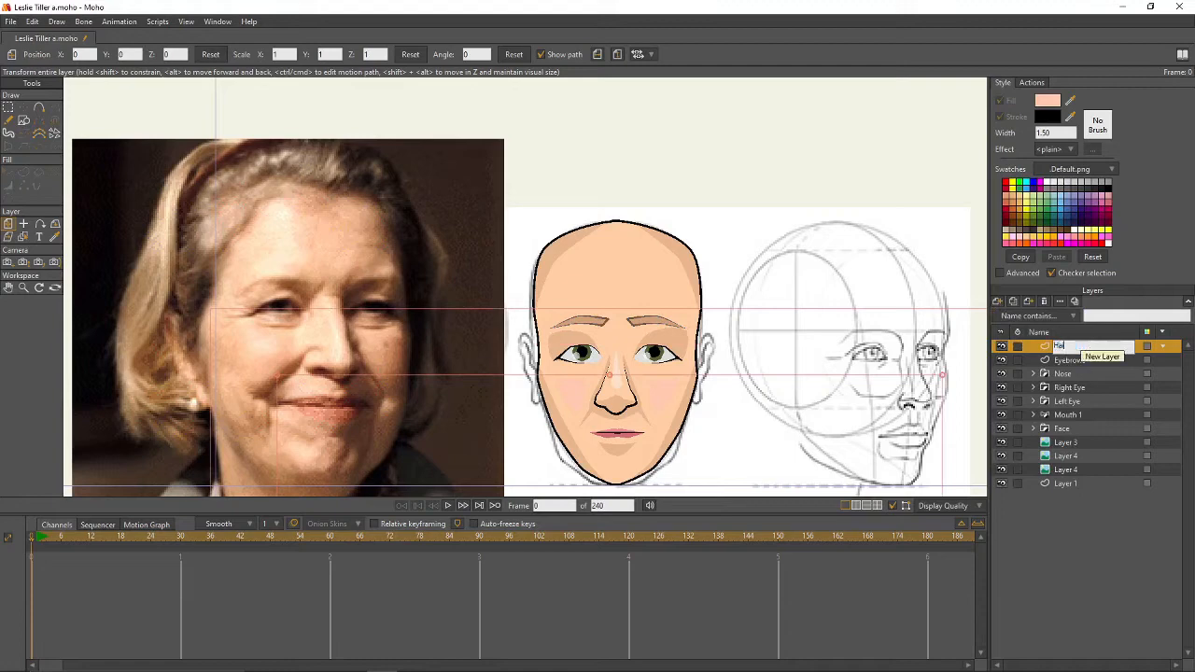
type("ir Front")
key("Return")
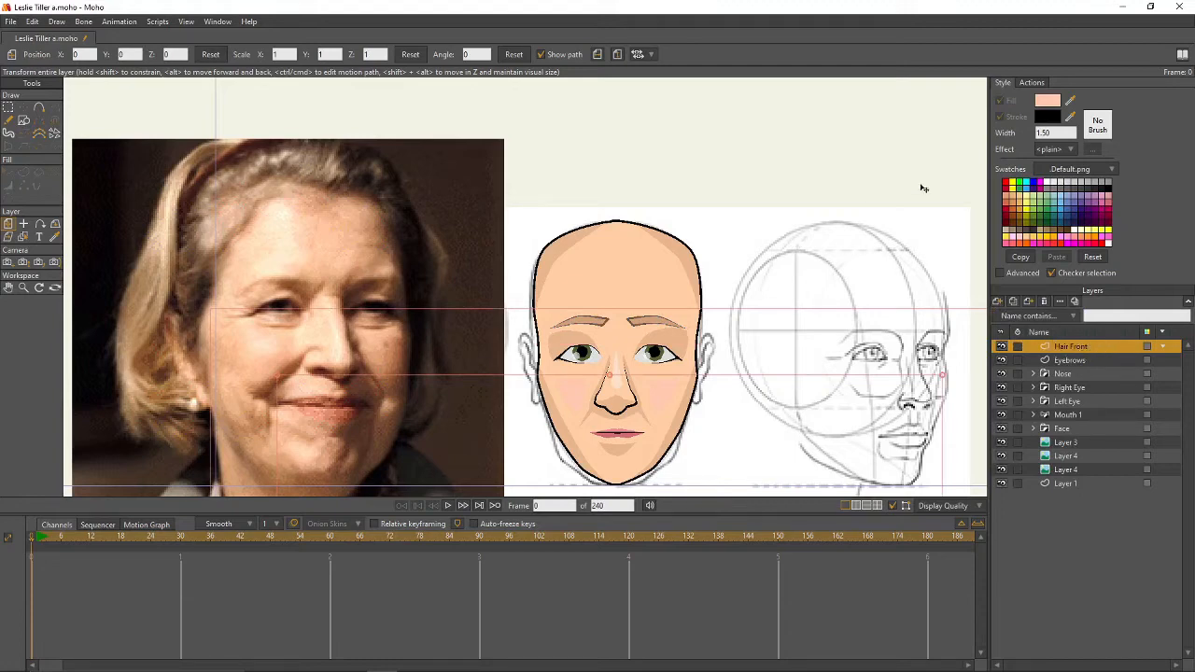
left_click(1069, 102)
left_click(1065, 361)
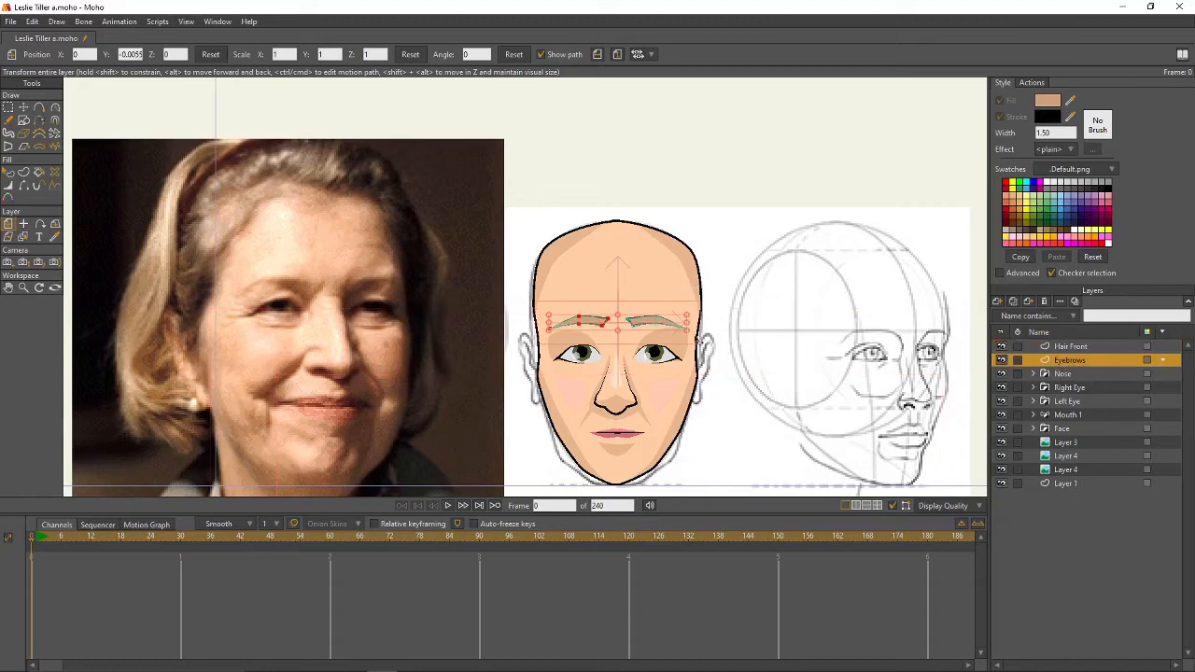
- Darken both eyebrows' fill to a deeper tan, C4895A, and check it in a render
key("q")
left_click(657, 323)
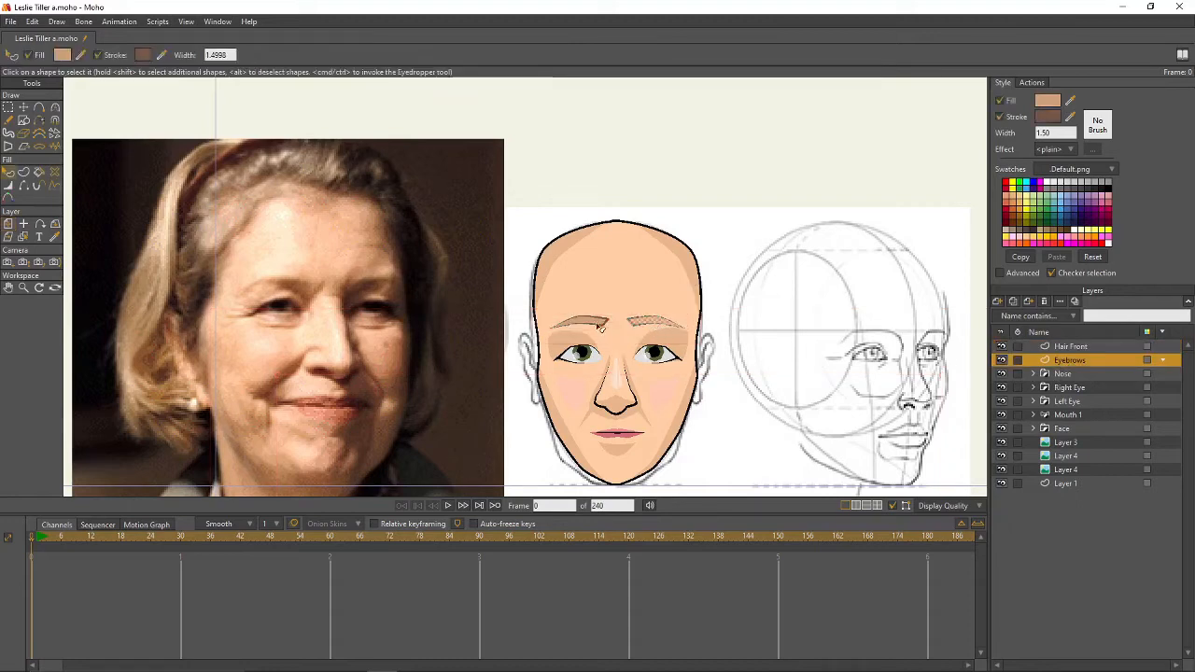
left_click(600, 322, "shift")
left_click(1038, 100)
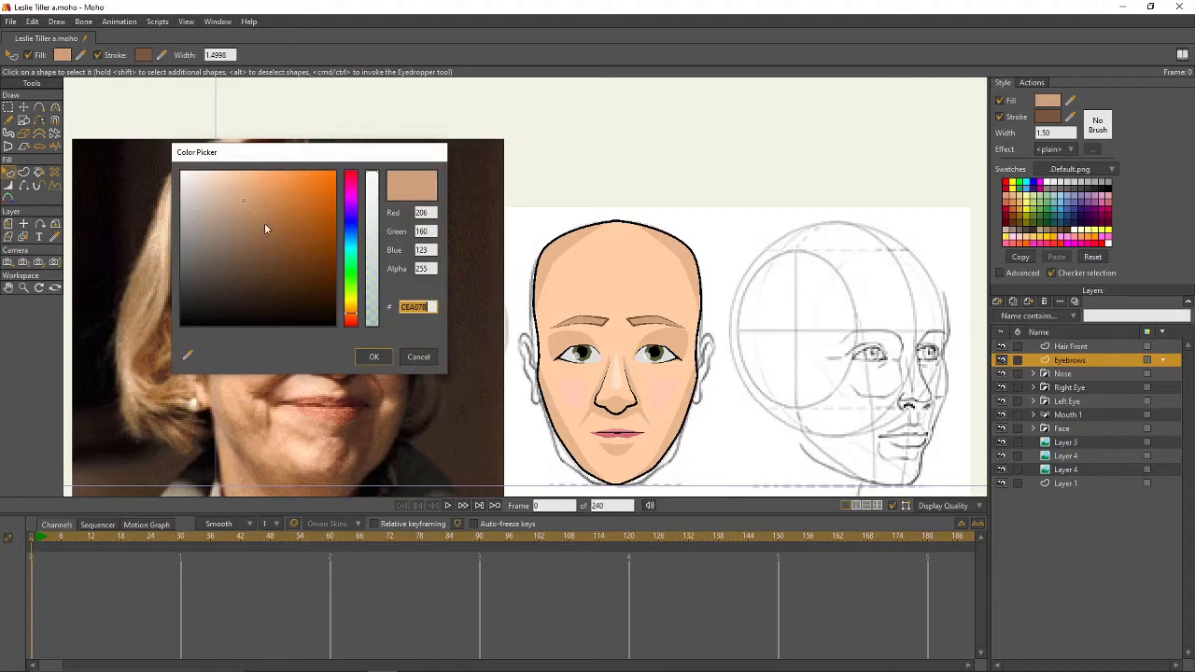
left_click_drag(243, 203, 264, 205)
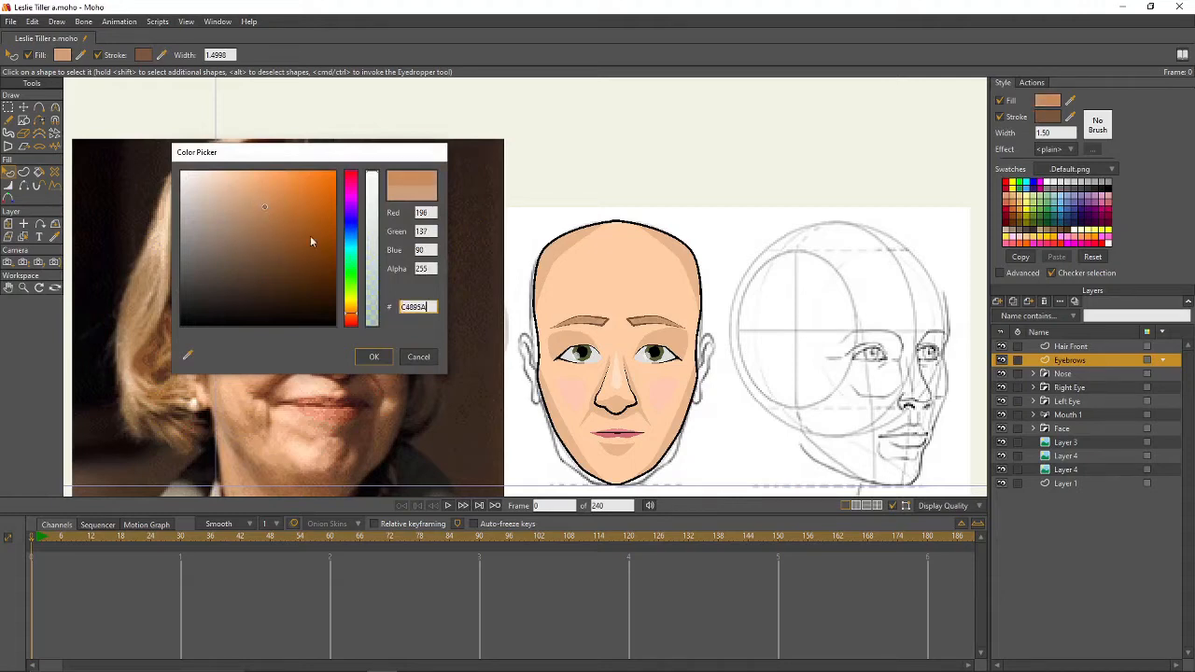
left_click(374, 355)
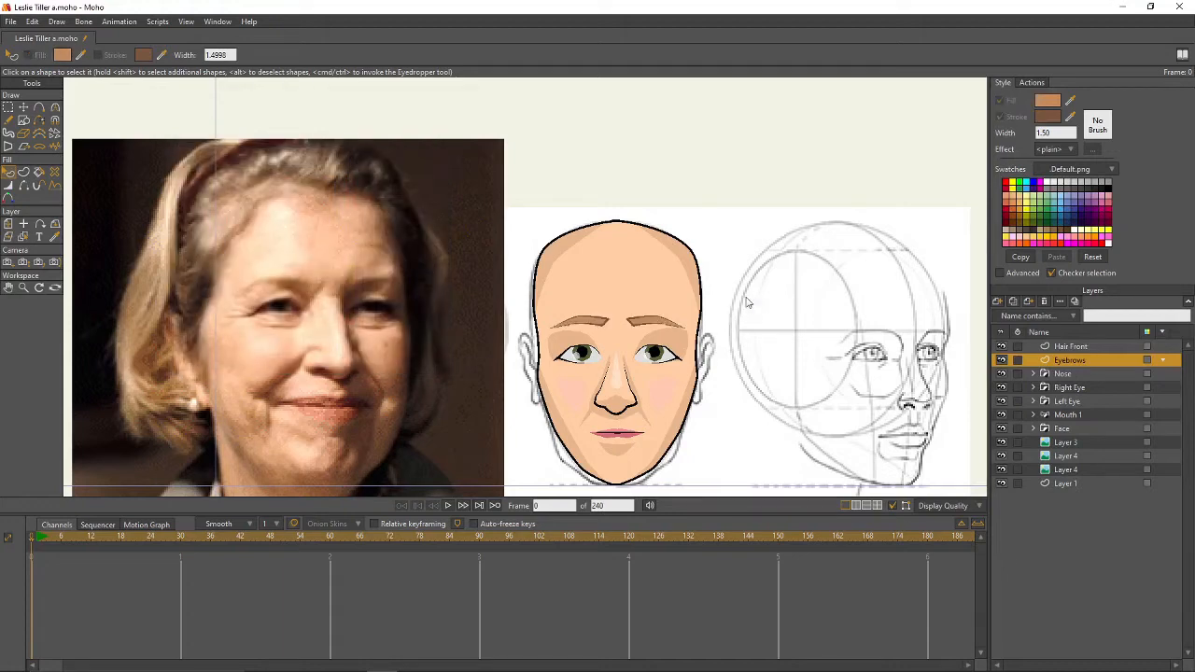
key("ctrl+r")
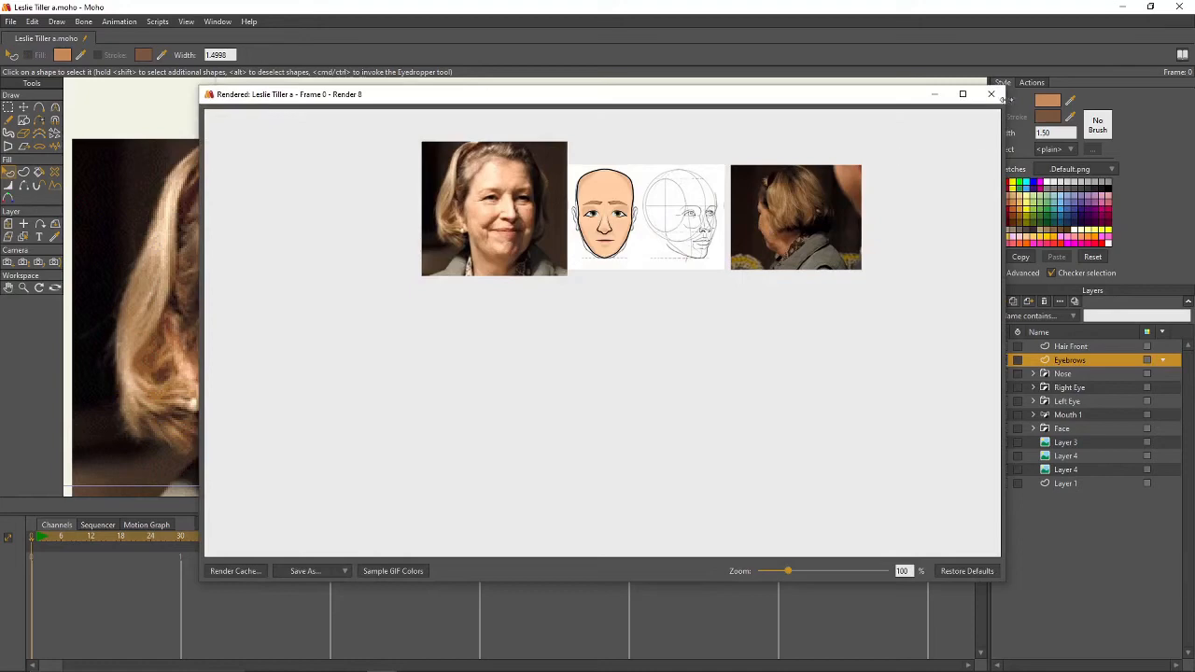
left_click(998, 95)
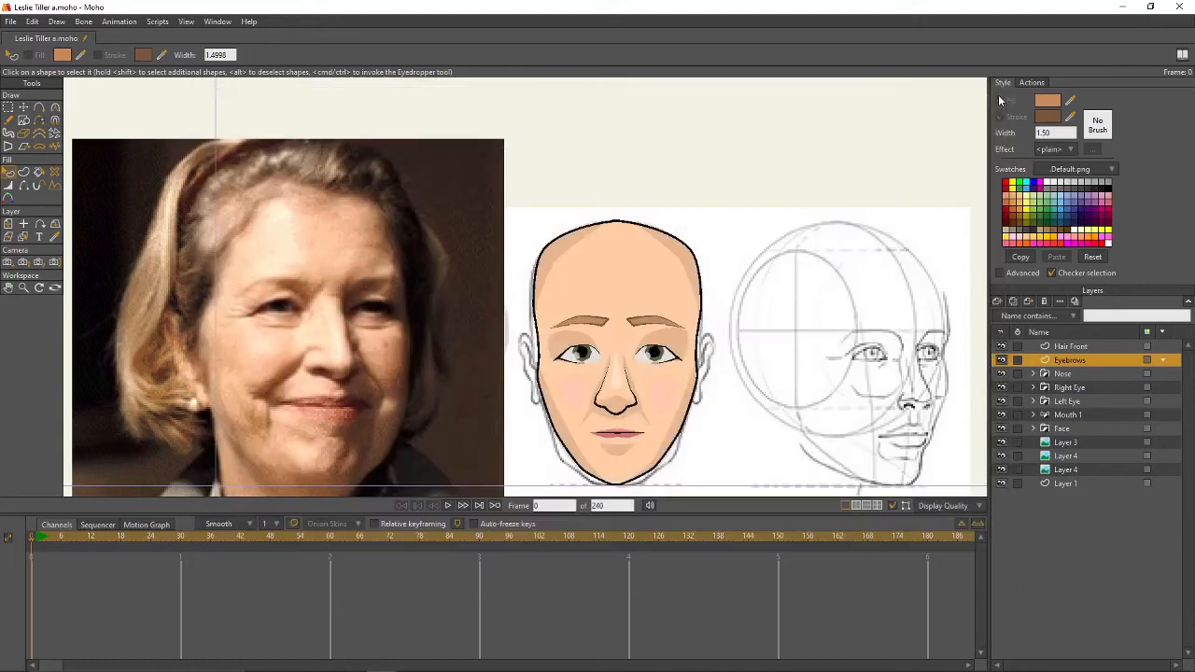
left_click(1060, 344)
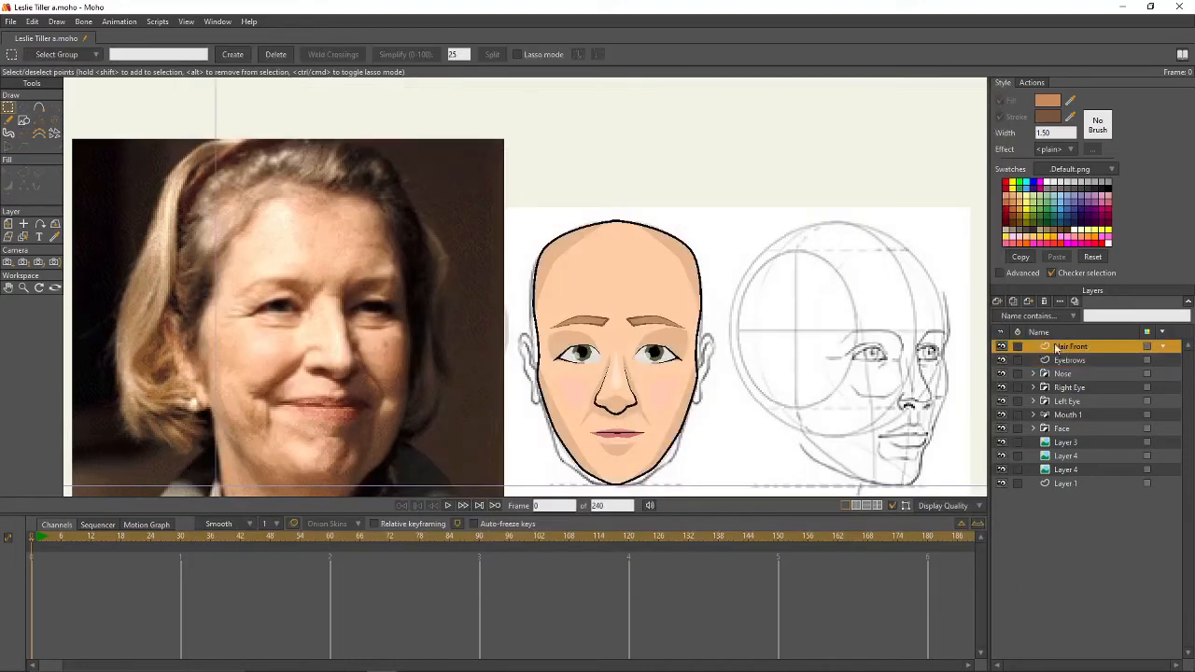
- Set the outline colour to dark brown #60432D
left_click(1048, 119)
left_click_drag(250, 254, 262, 267)
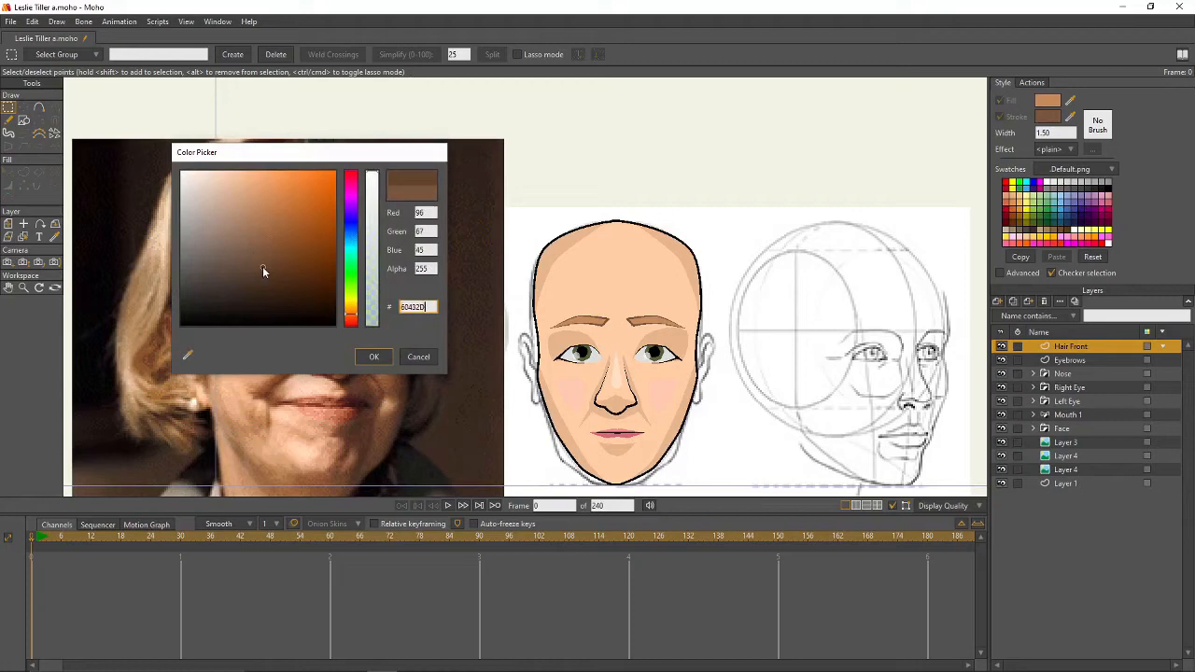
left_click(374, 358)
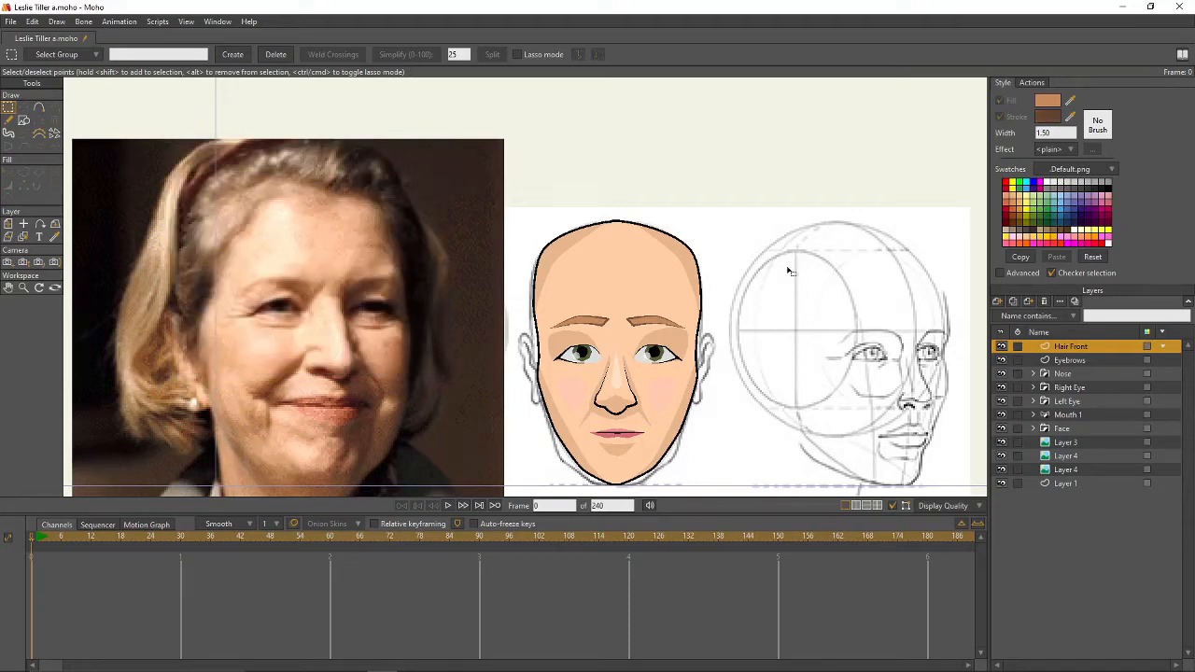
- Draw the hair outline over the top of the head and close it into a filled tan shape
left_click(41, 108)
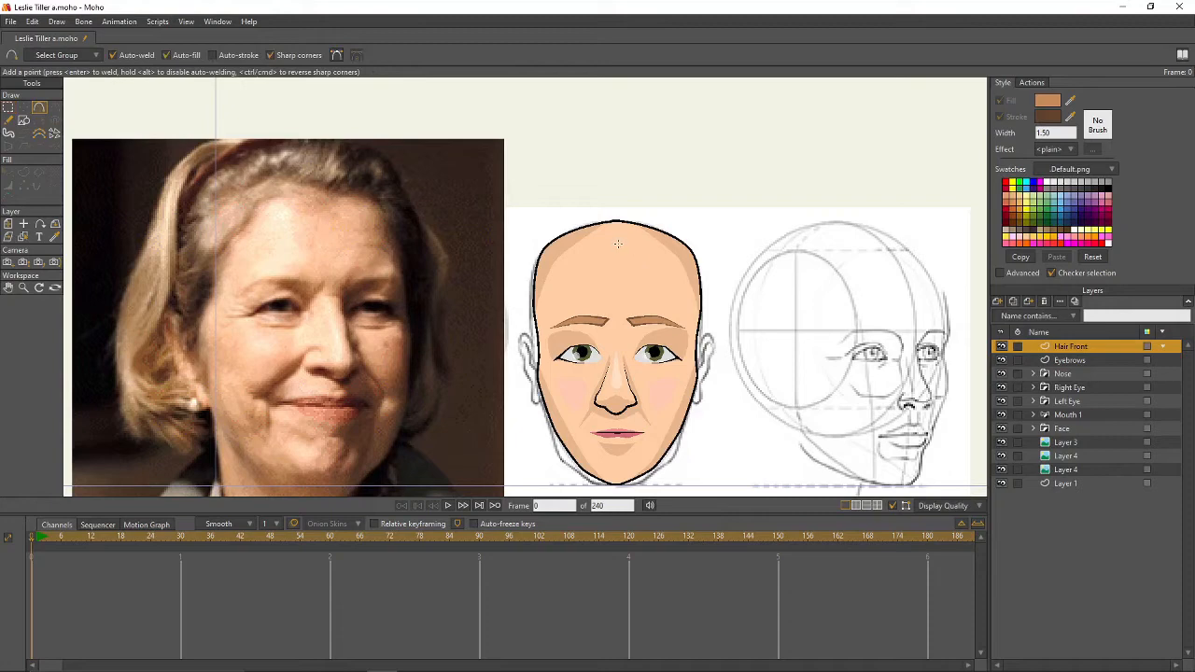
left_click_drag(619, 244, 657, 244)
left_click_drag(694, 303, 695, 324)
left_click_drag(705, 326, 541, 214)
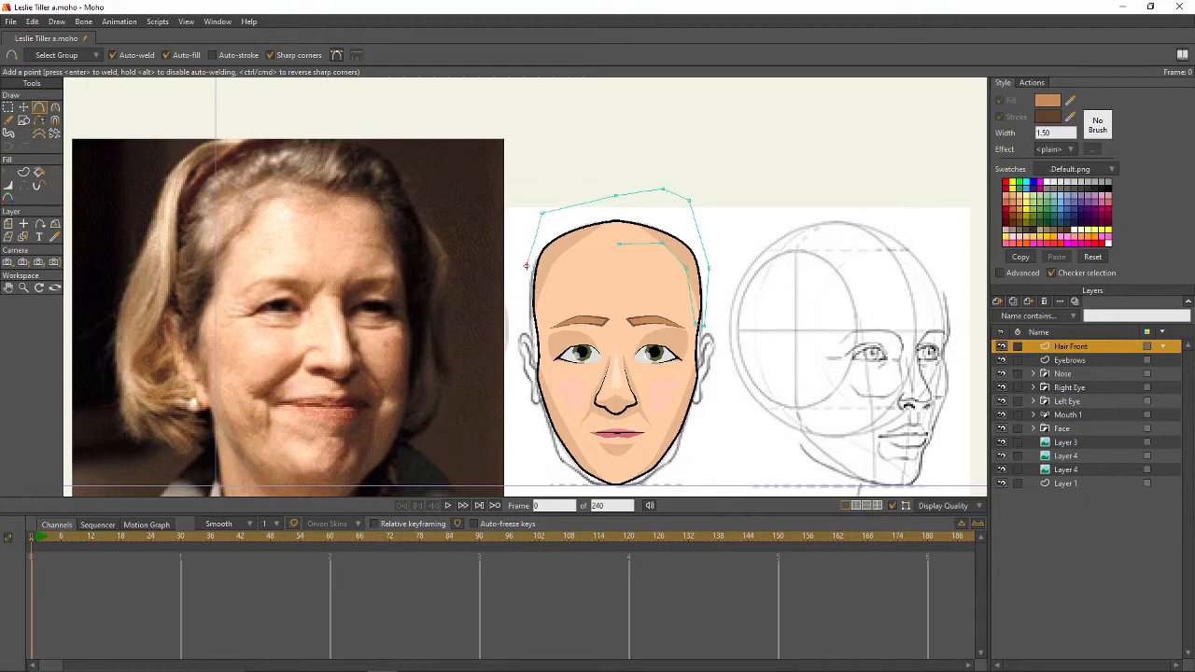
left_click(530, 269)
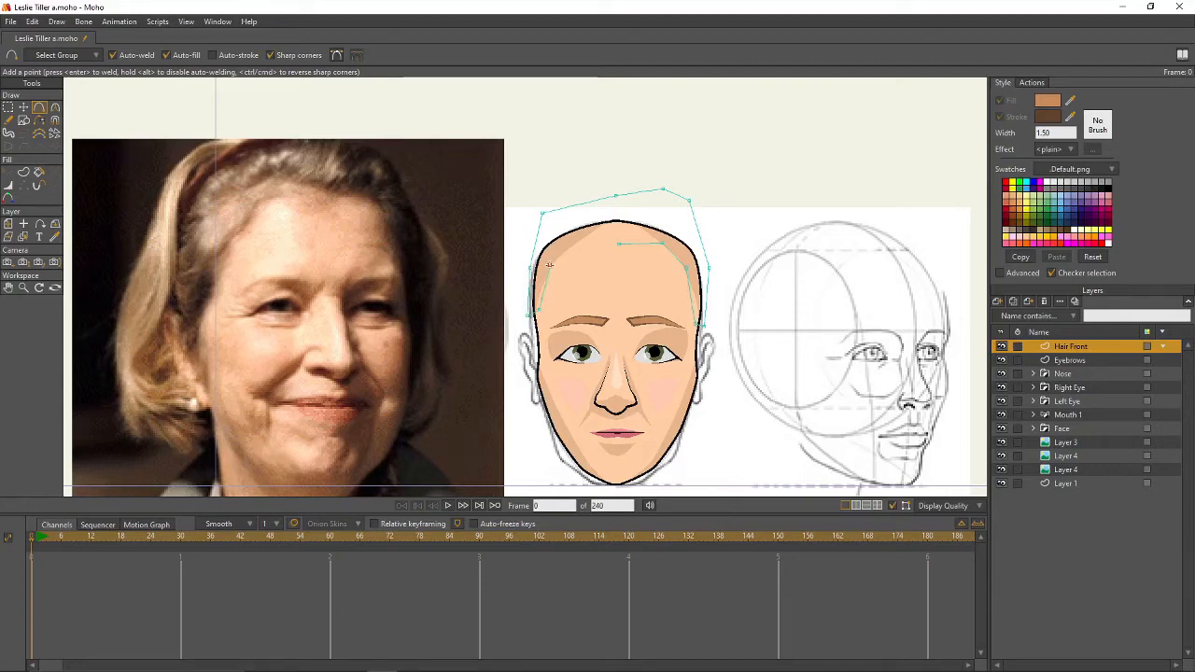
left_click_drag(567, 241, 618, 244)
- Pull the top-middle and left hairline points of the hair shape lower
left_click(786, 254, "ctrl+alt")
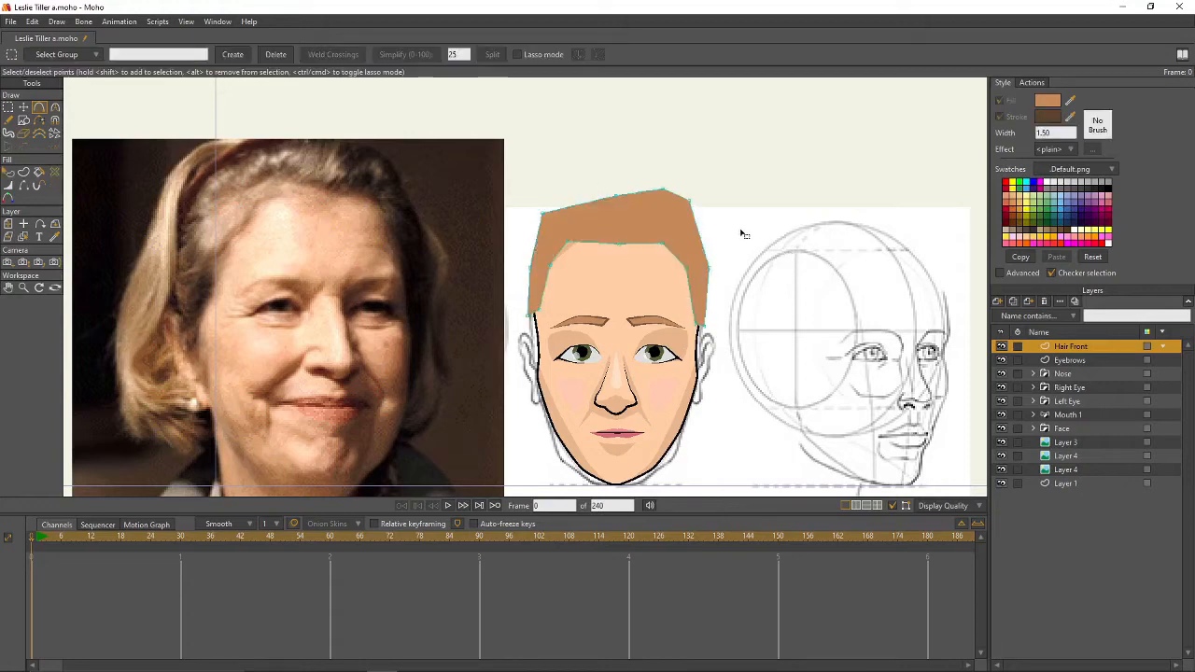
key("t")
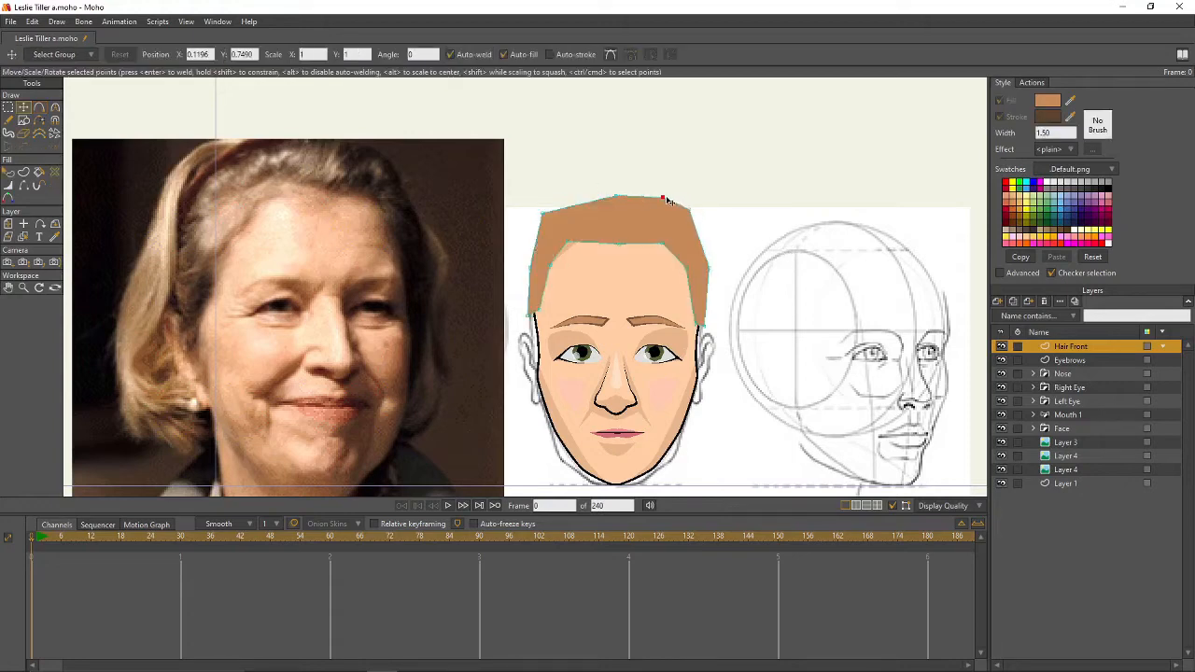
left_click_drag(617, 196, 617, 206)
left_click_drag(565, 243, 660, 247)
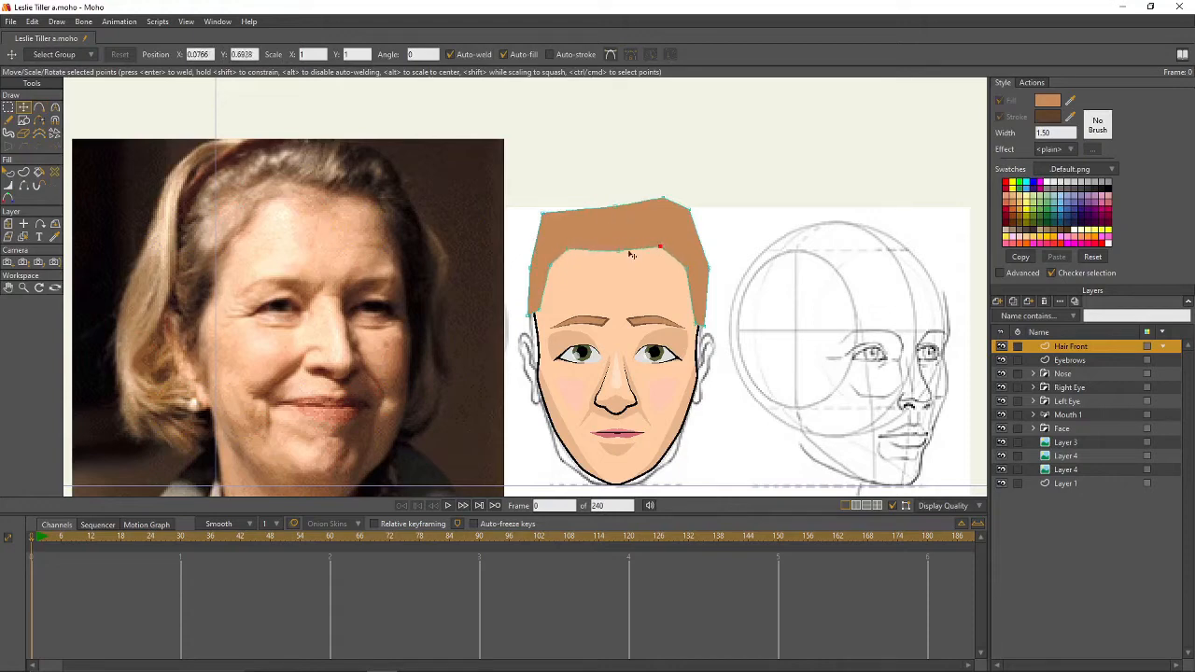
left_click(618, 252)
- Round the right, left and top-left curves of the hairline
key("c")
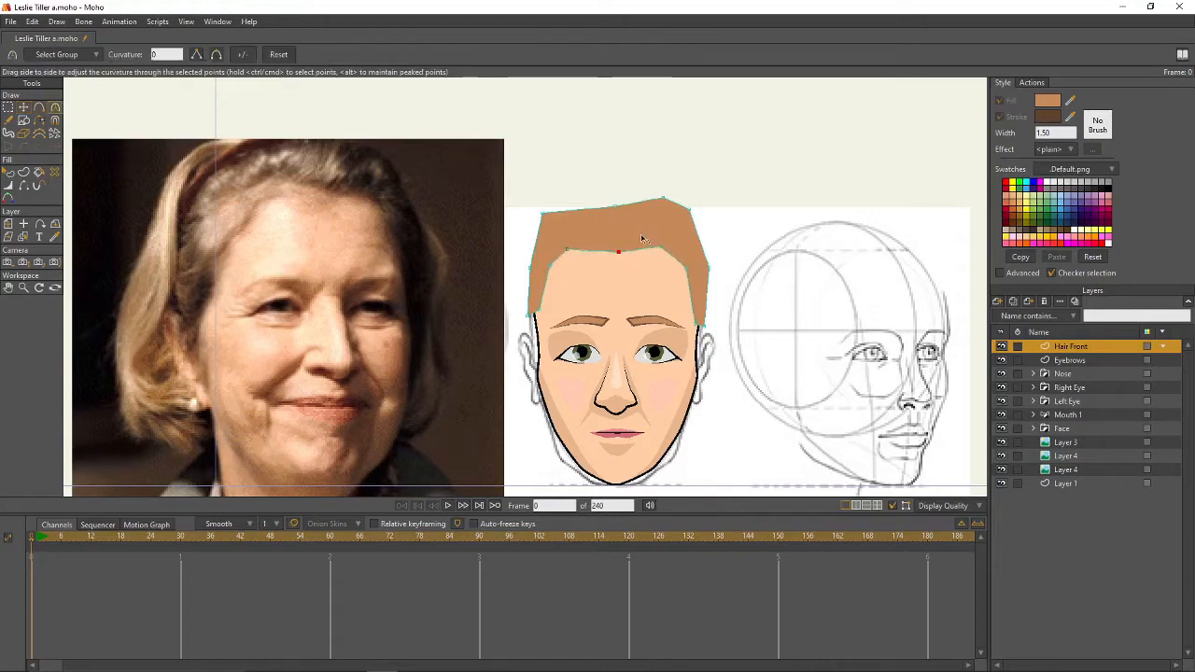
key("q")
left_click(641, 239)
left_click(1000, 117)
key("g")
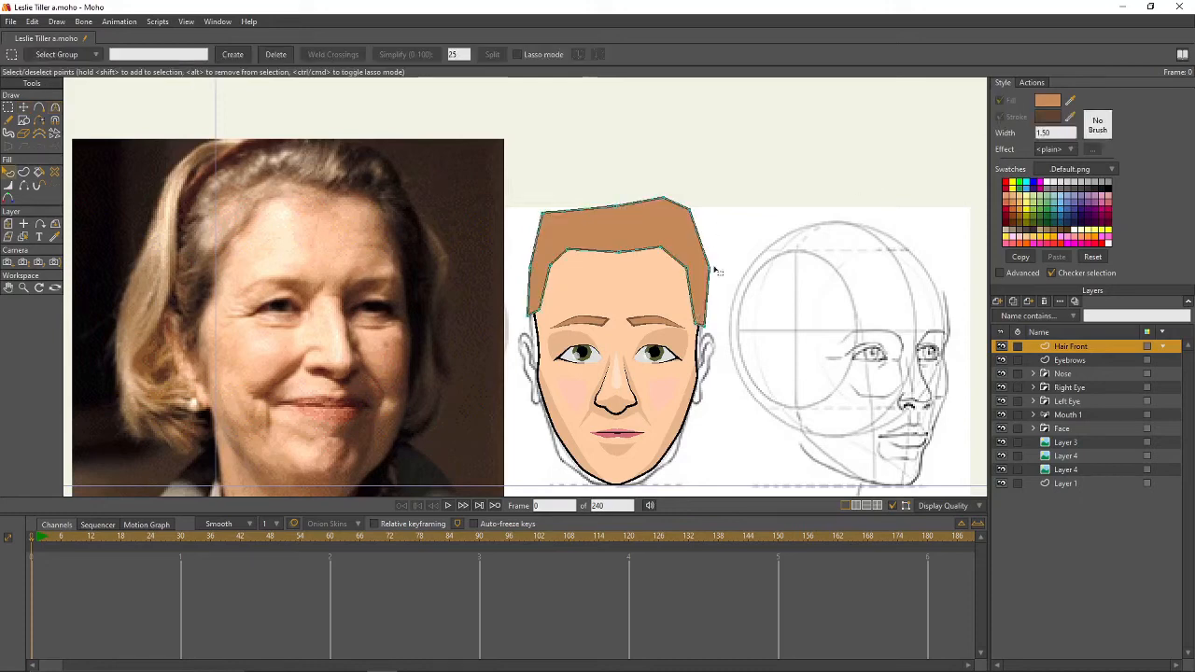
key("c")
left_click_drag(686, 269, 707, 254)
left_click(653, 249)
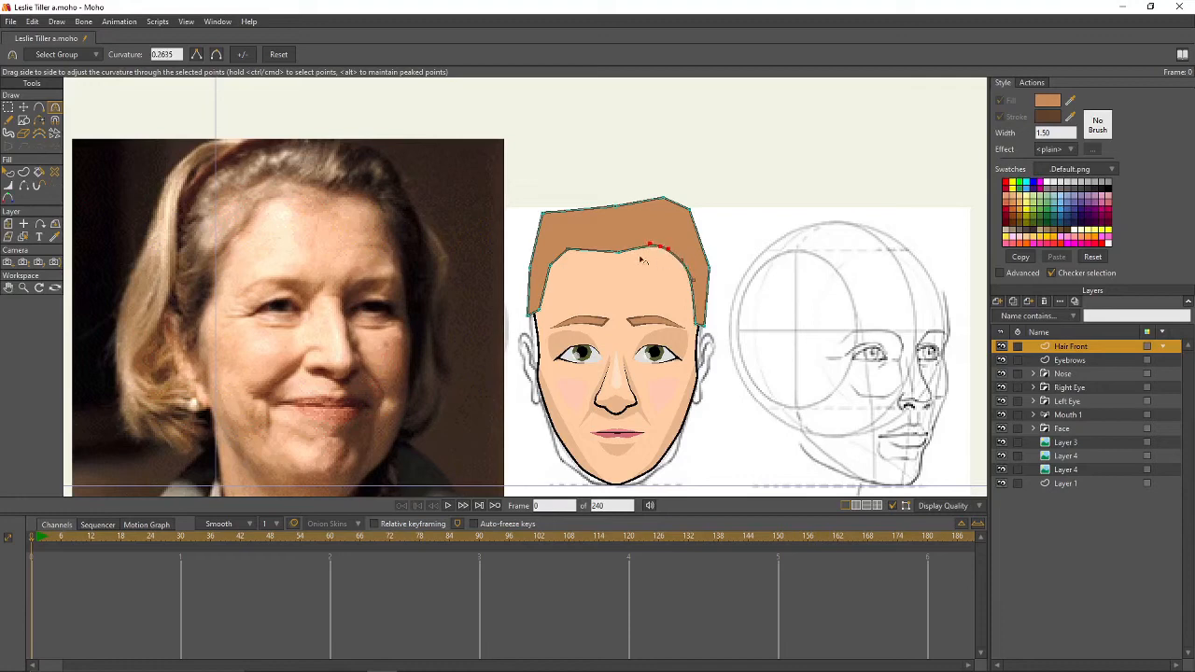
left_click_drag(568, 251, 623, 272)
left_click_drag(543, 213, 547, 279)
- Nudge the right hair point inward and bulge the left edge outward
key("t")
key("c")
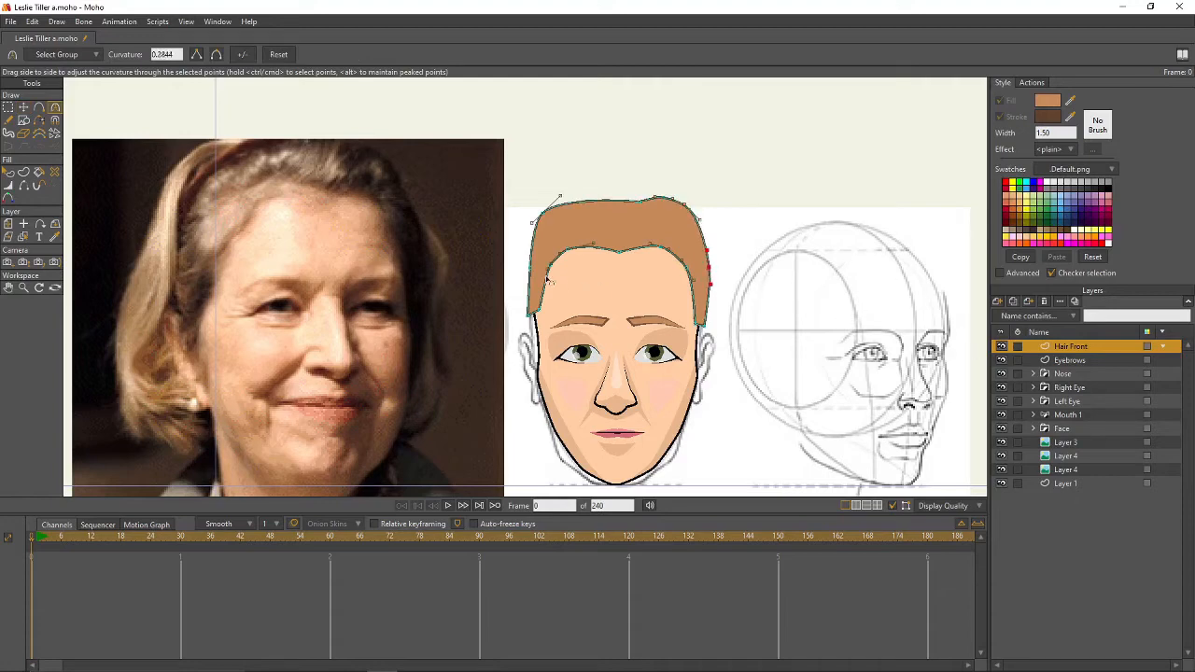
key("t")
left_click_drag(720, 269, 716, 266)
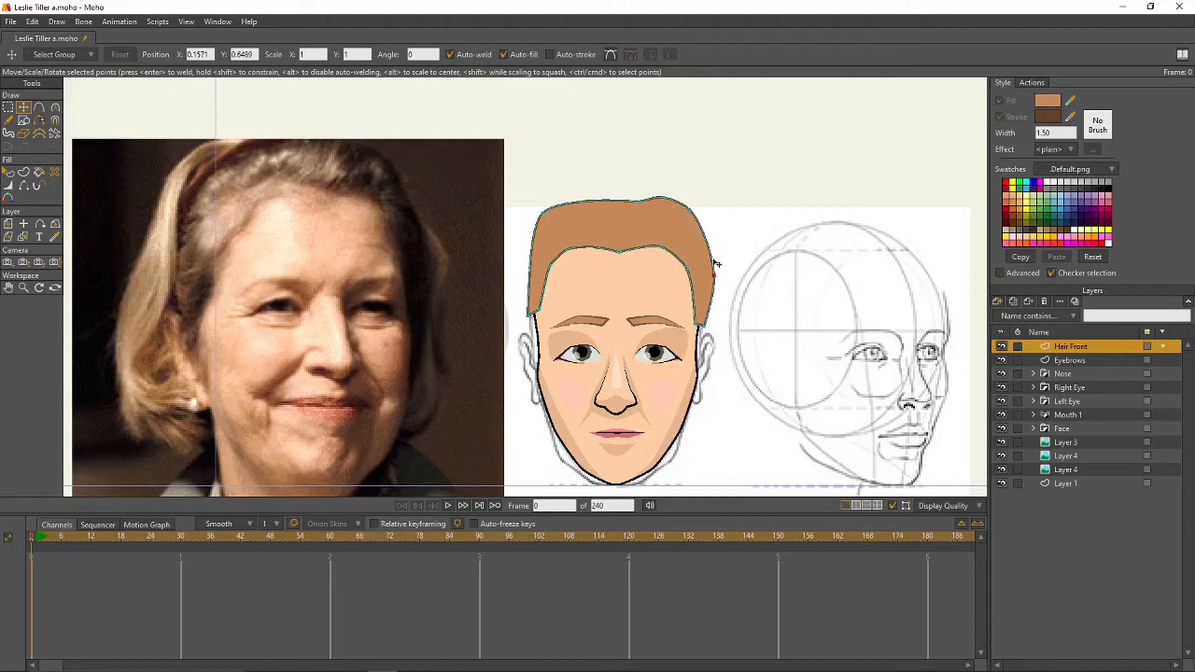
left_click_drag(533, 268, 524, 270)
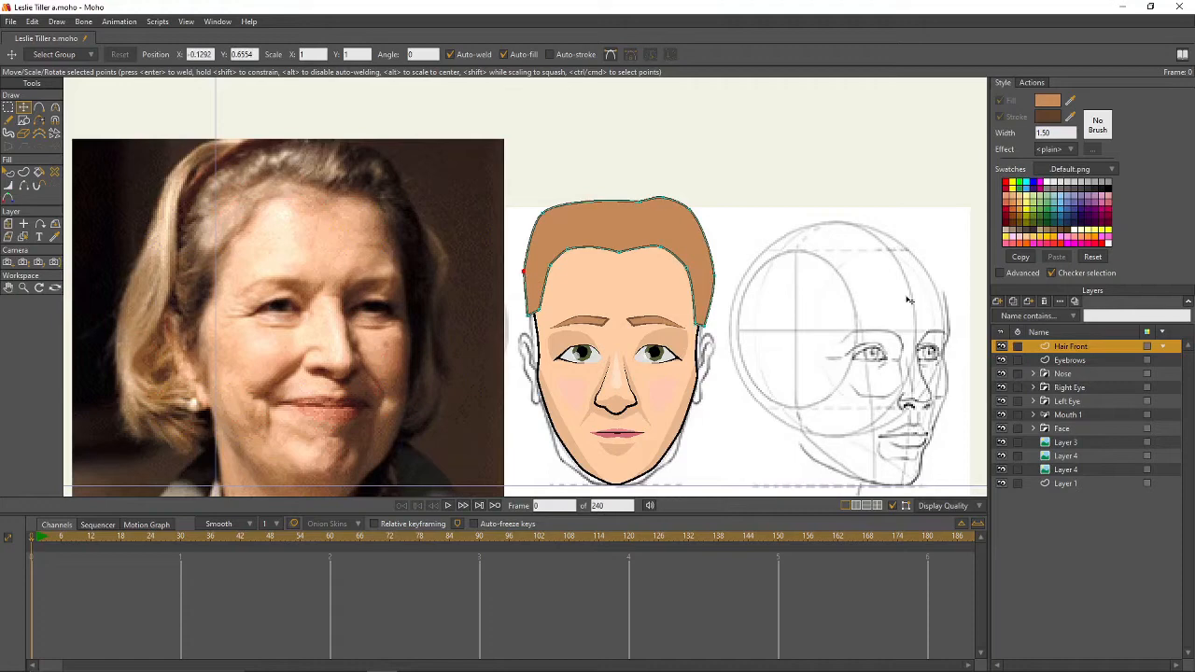
- Put the hair layer inside a new group named Hair Front
left_click(998, 302)
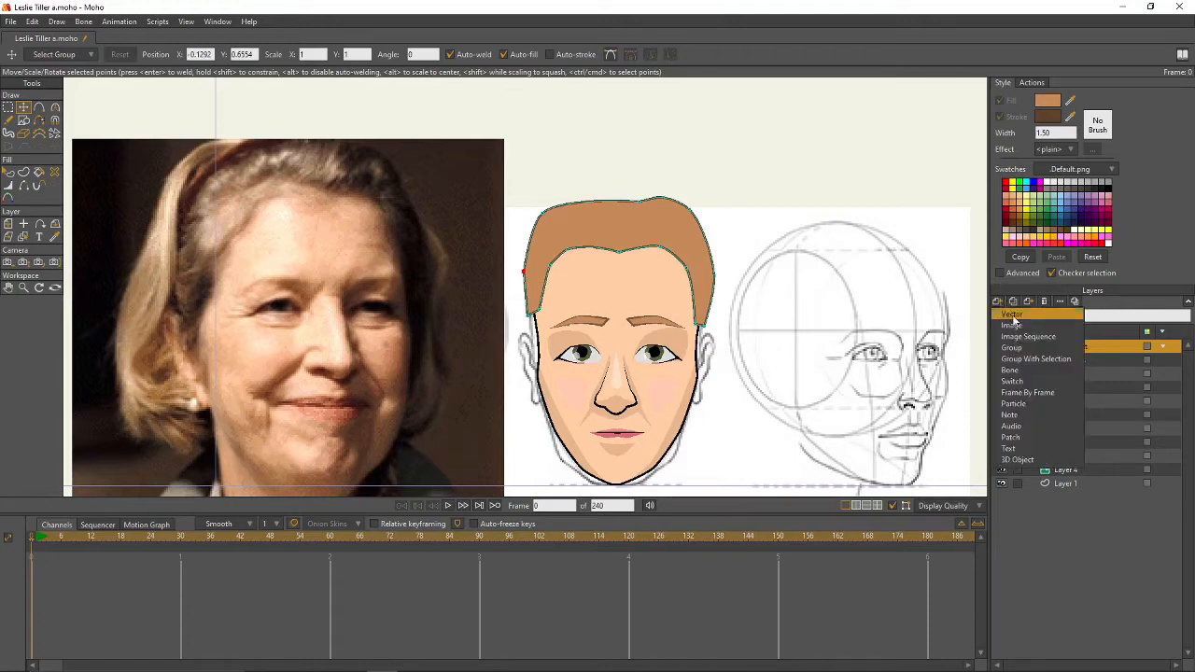
left_click(1027, 353)
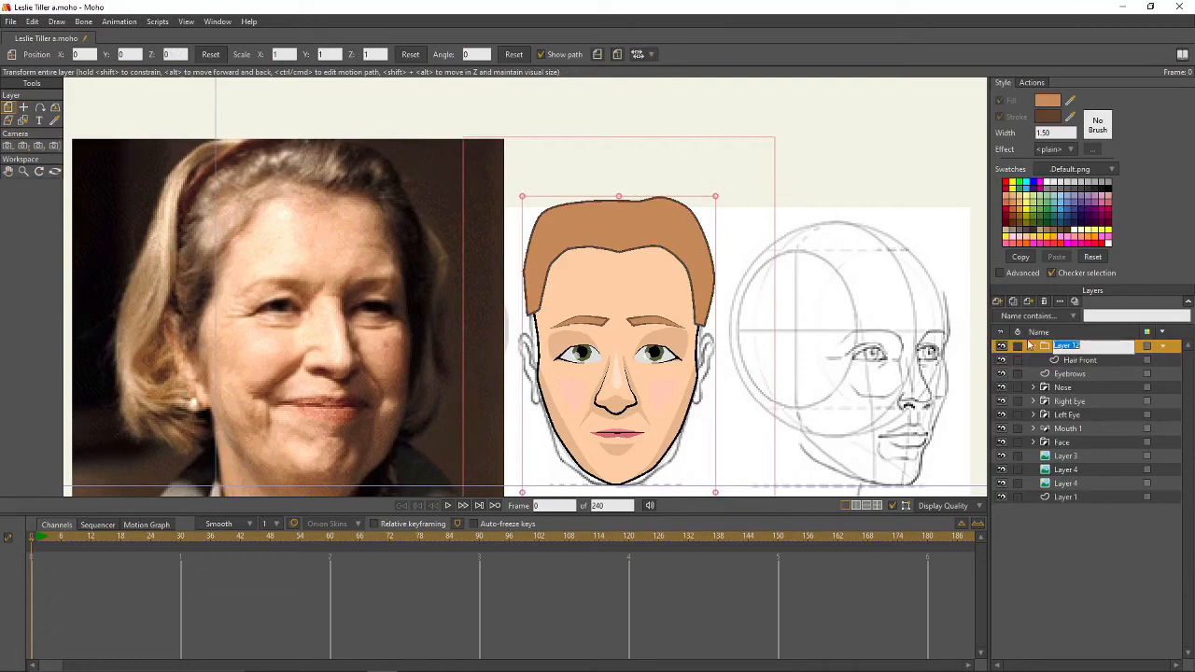
type("Hair Front")
key("Return")
- Enable masking on the Hair Front group, with strokes excluded from the hair layer's mask
double_click(1083, 346)
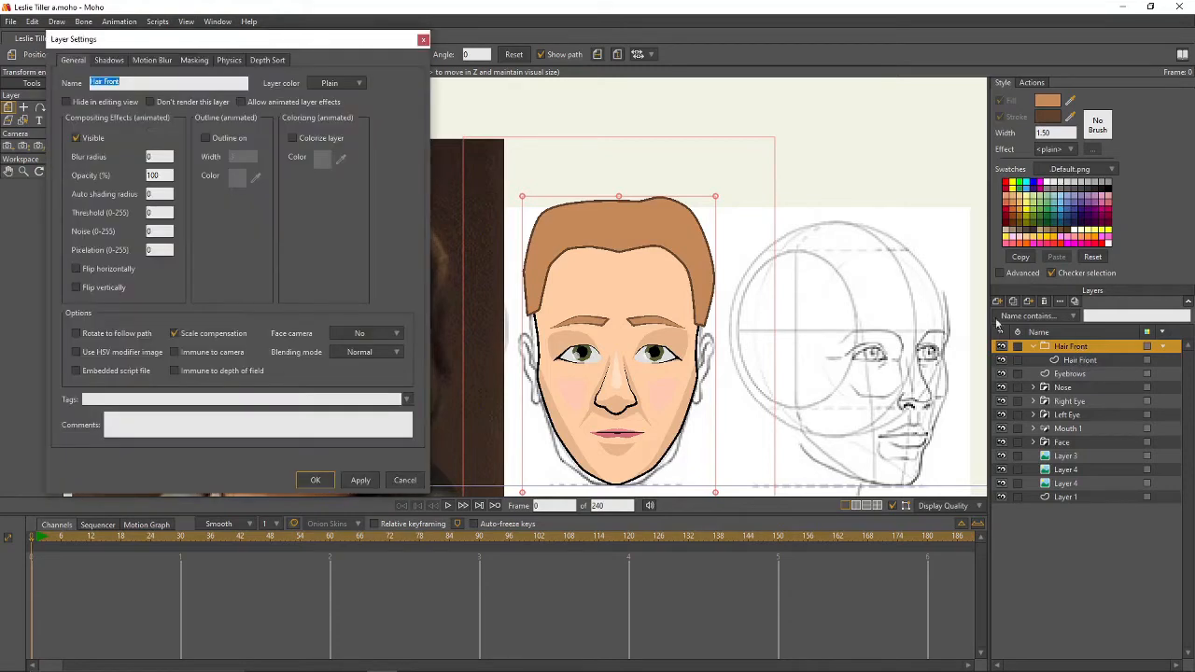
left_click(191, 61)
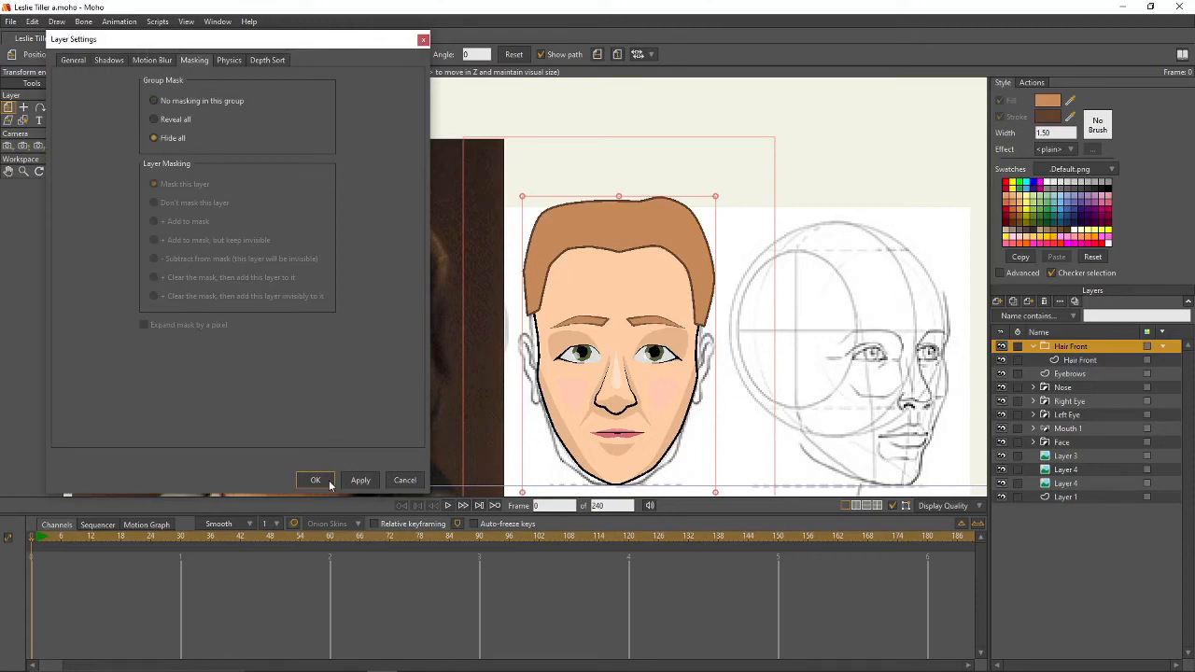
left_click(1123, 358)
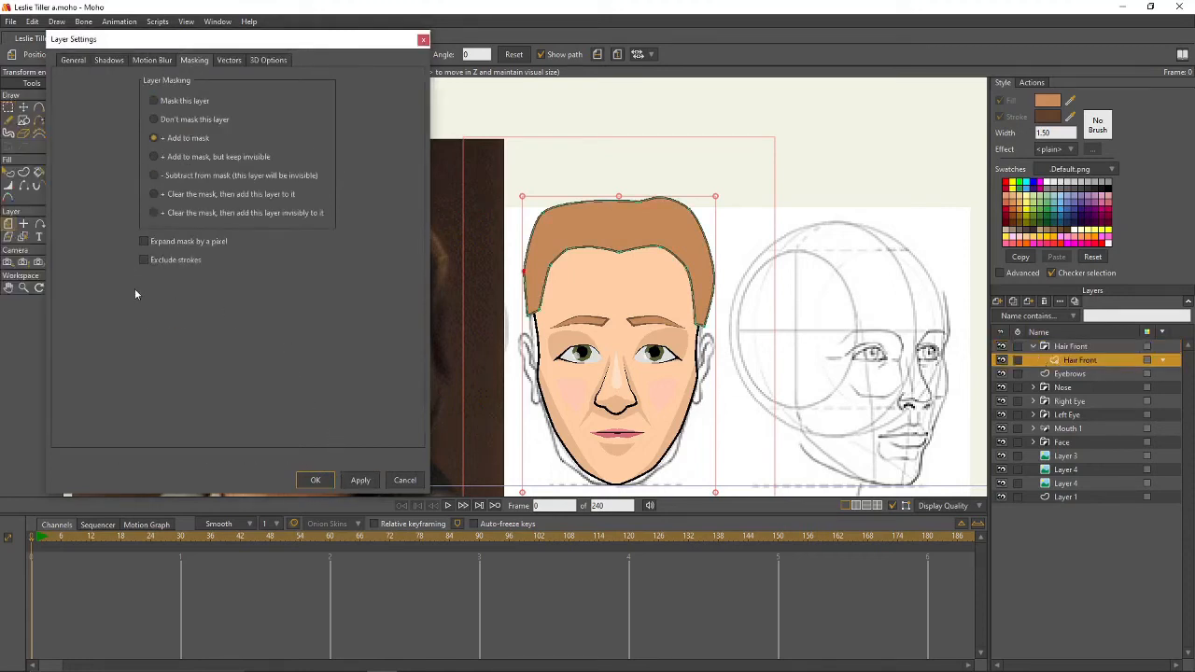
left_click(143, 260)
left_click(316, 480)
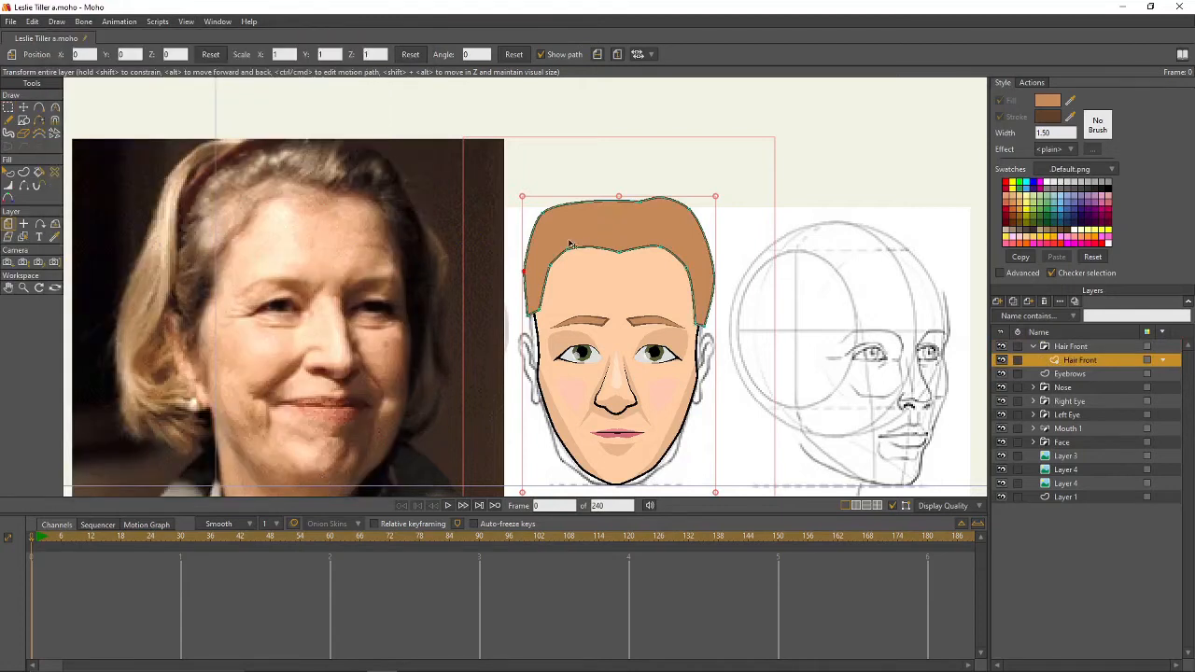
- Darken the fill colour to tan B0713F for hair shading
left_click(1059, 104)
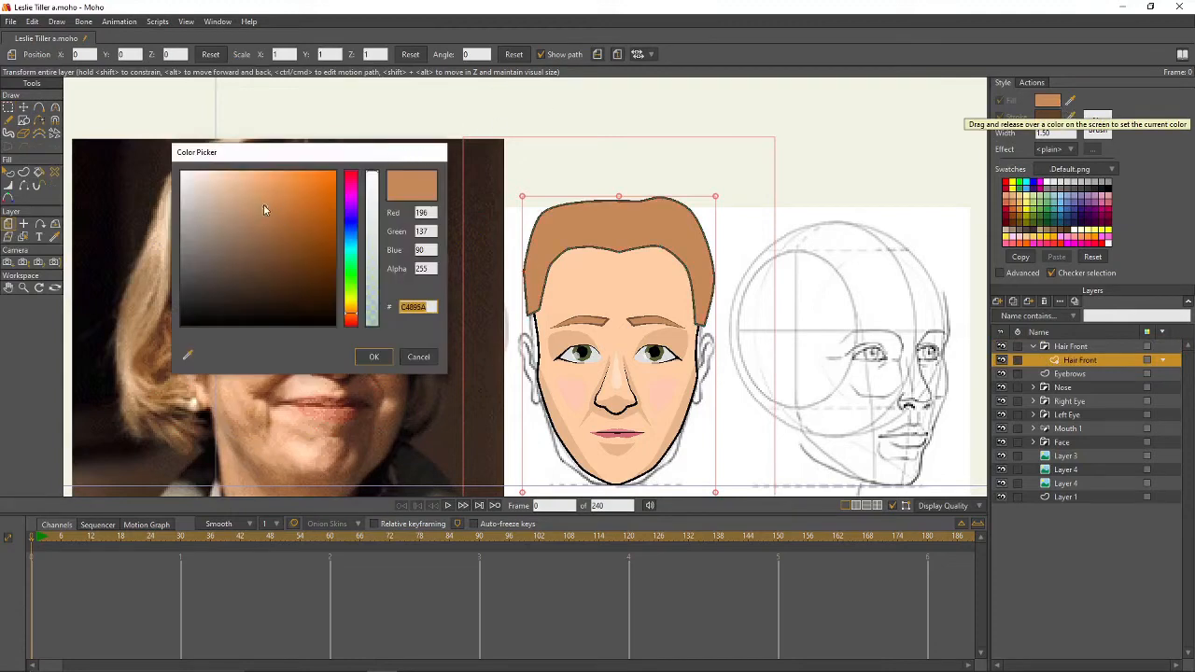
left_click_drag(265, 206, 280, 218)
left_click(379, 360)
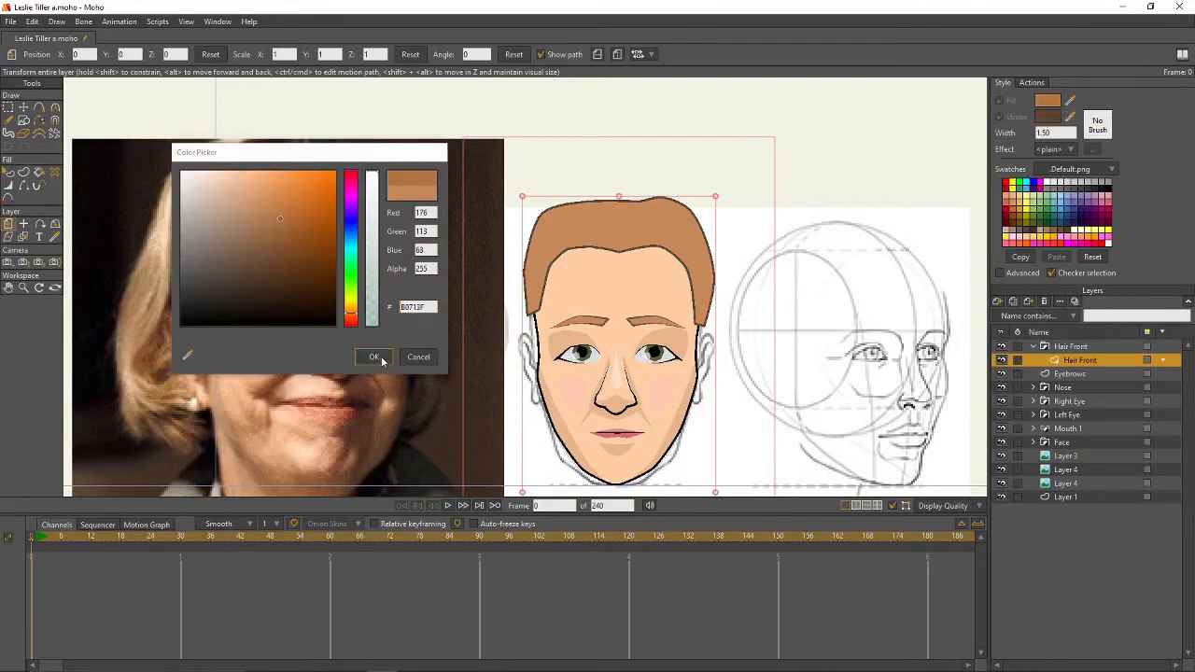
left_click(39, 107)
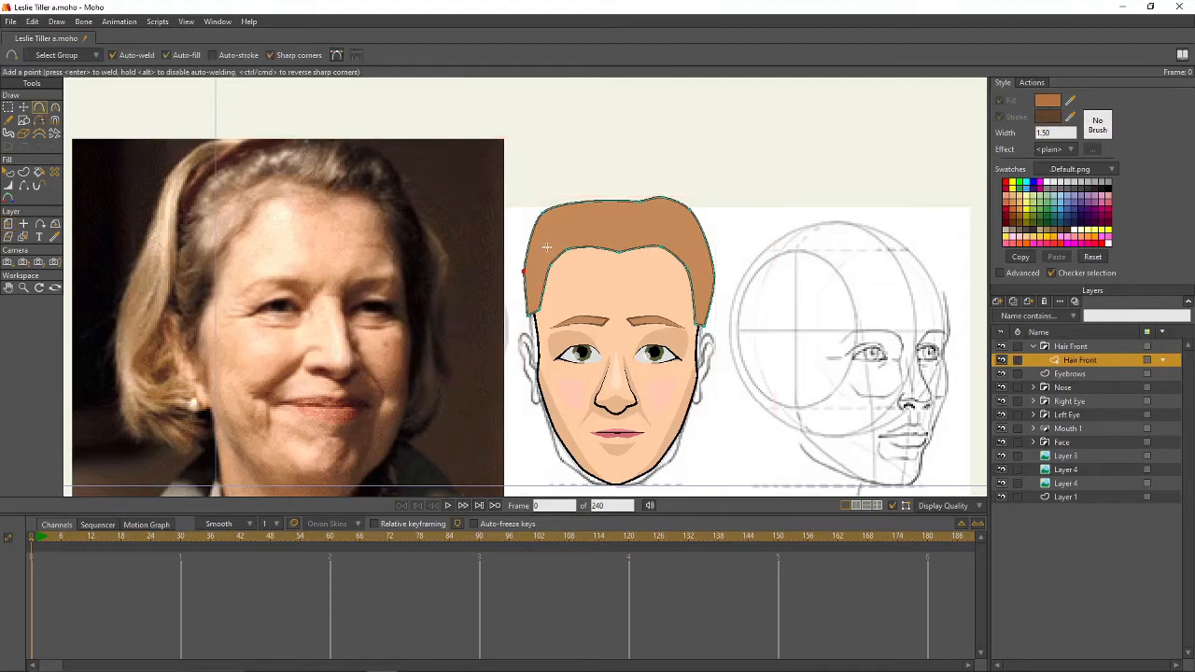
left_click(999, 301)
- Add a new vector layer named Darklight inside the Hair Front group
left_click(1008, 314)
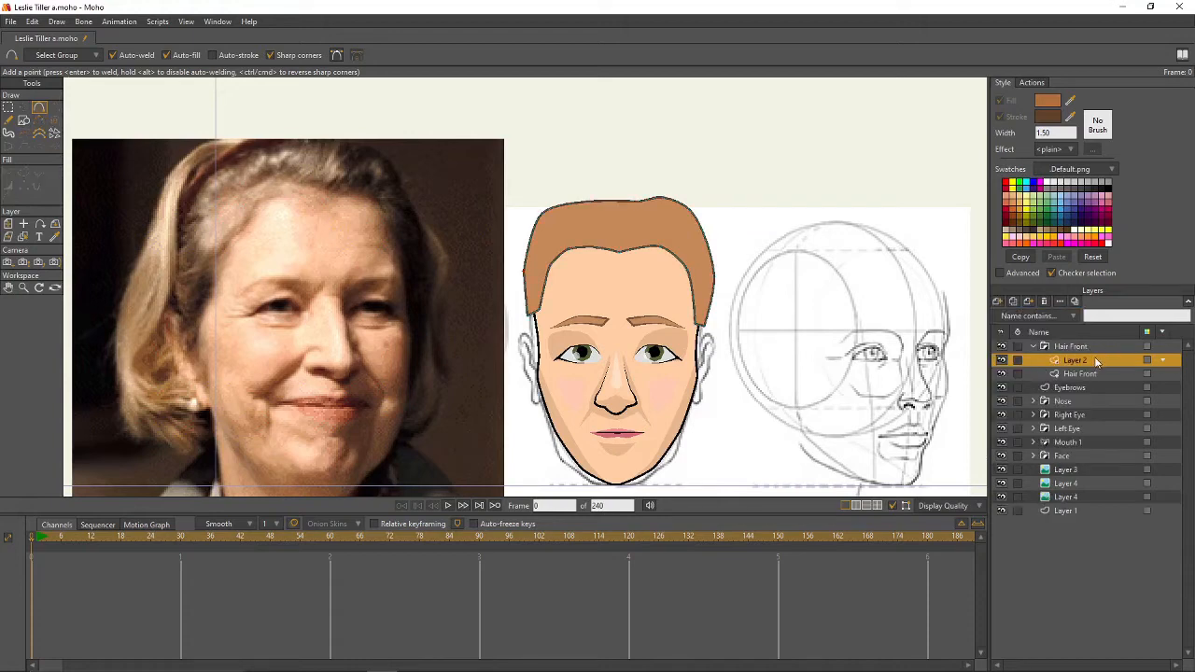
double_click(1098, 361)
type("Darklights")
key("Return")
scroll(748, 296, "up", 2)
scroll(748, 296, "down", 1)
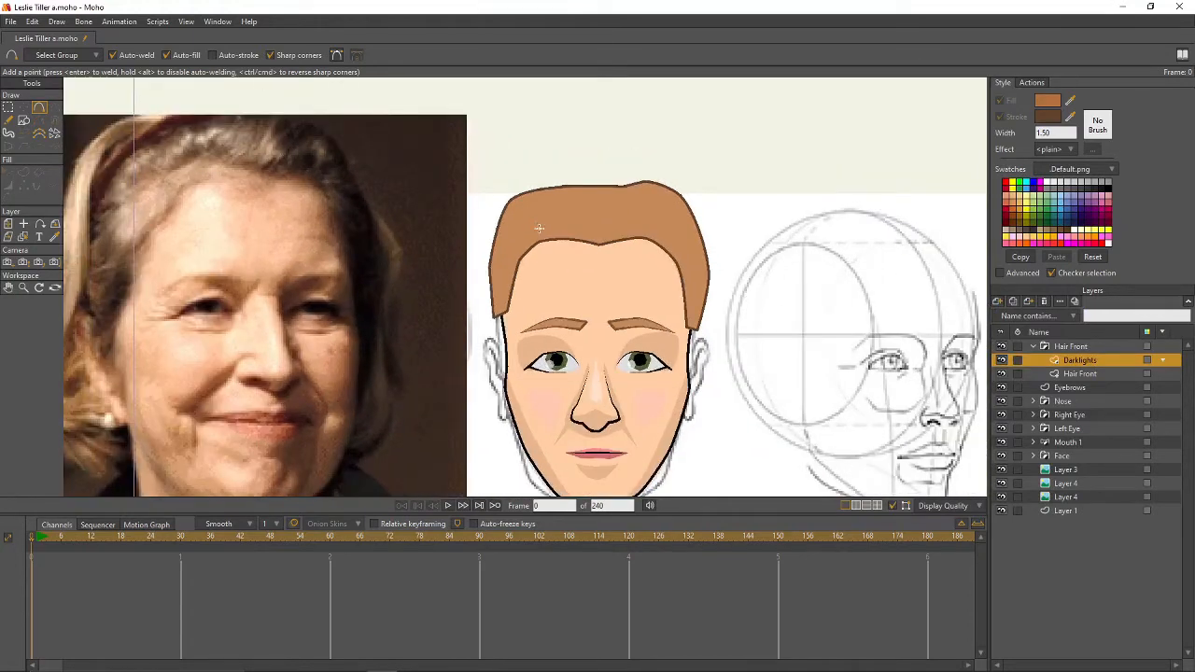
- Draw a shading strand outline across the hair
left_click_drag(539, 228, 608, 223)
left_click_drag(635, 243, 553, 245)
key("g")
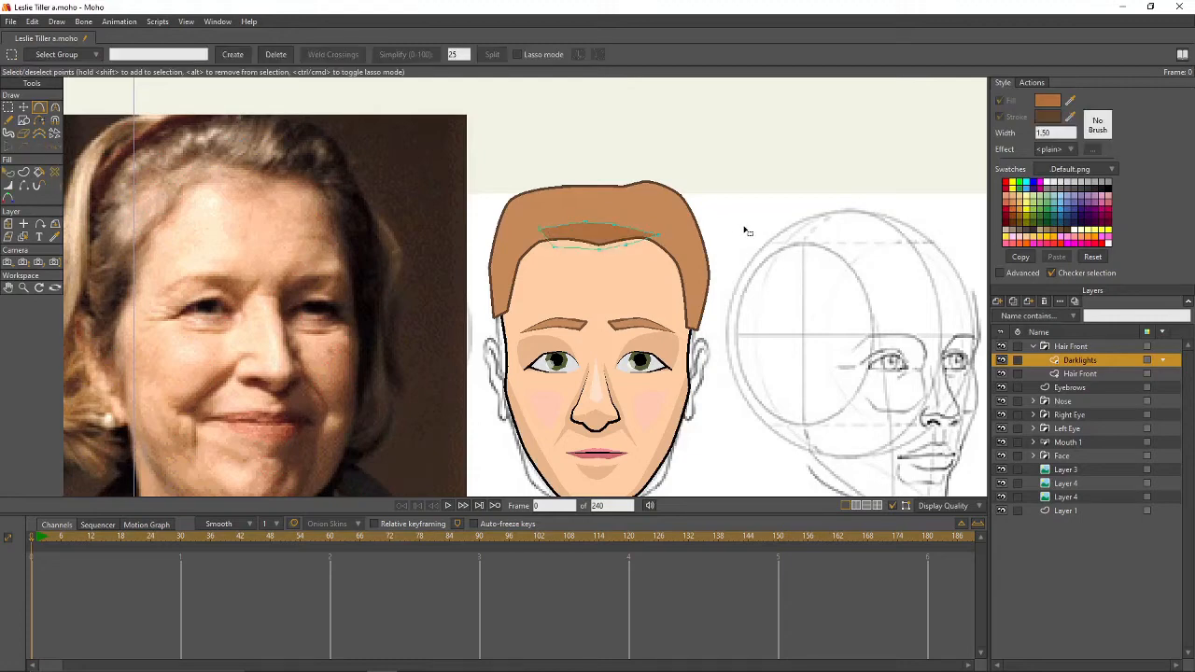
- Set the Darklights layer's blur radius to 2
double_click(1069, 363)
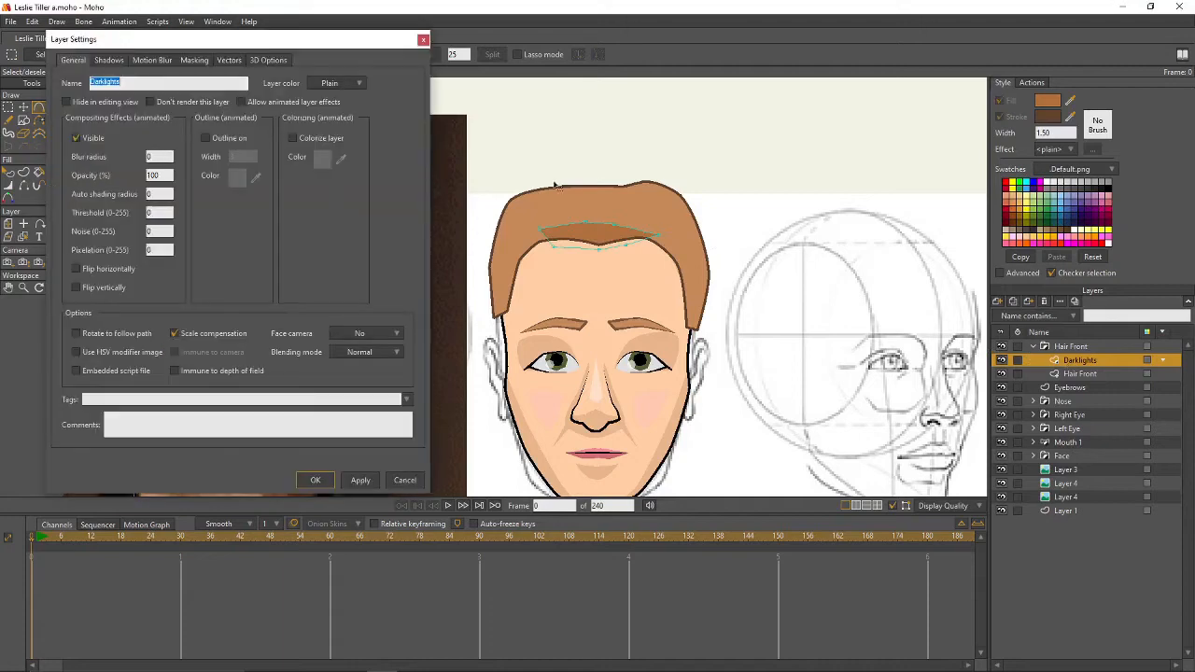
left_click_drag(159, 156, 143, 157)
type("2")
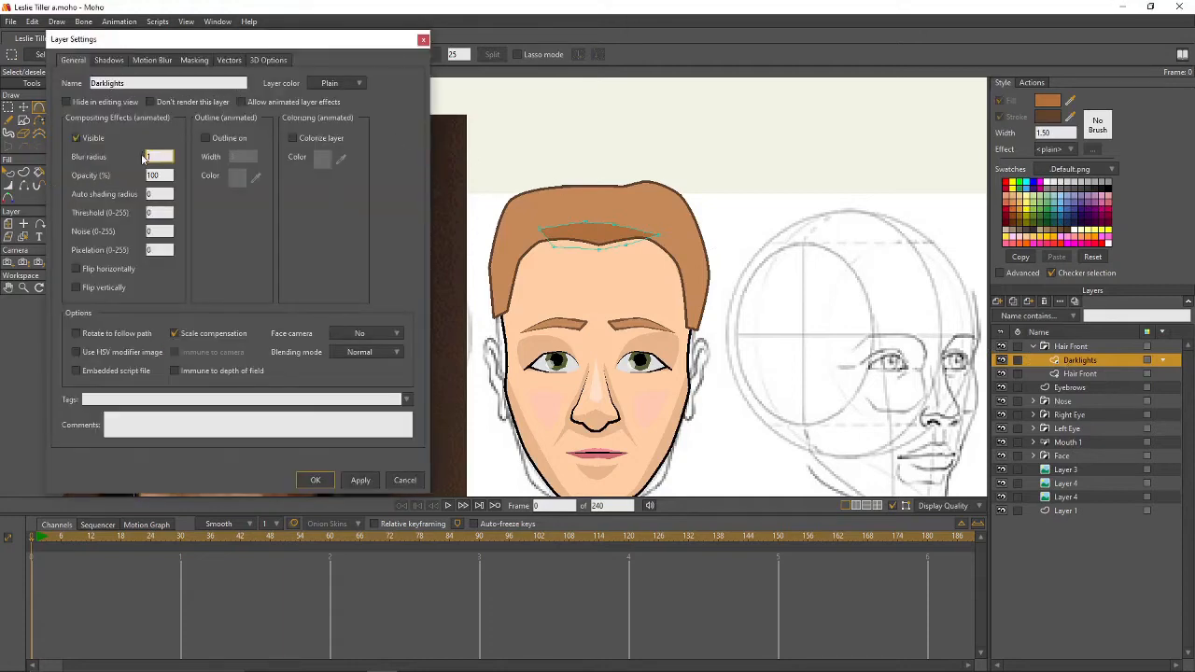
key("Return")
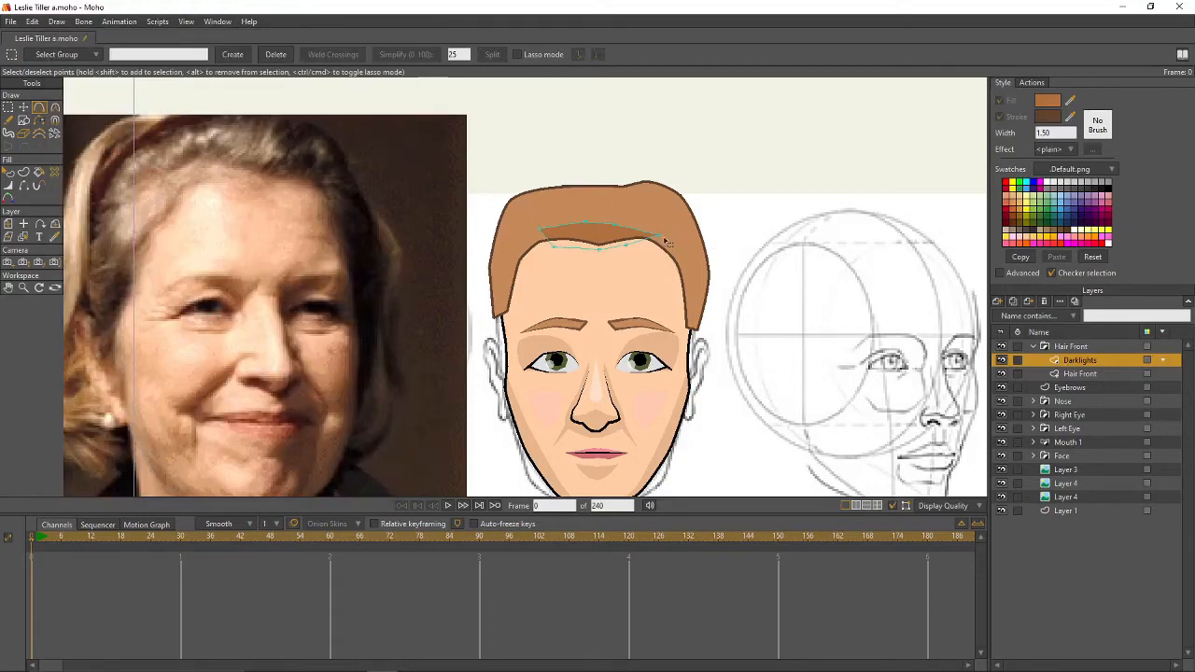
- Move and curve the shading points along the hairline, then render a preview
key("t")
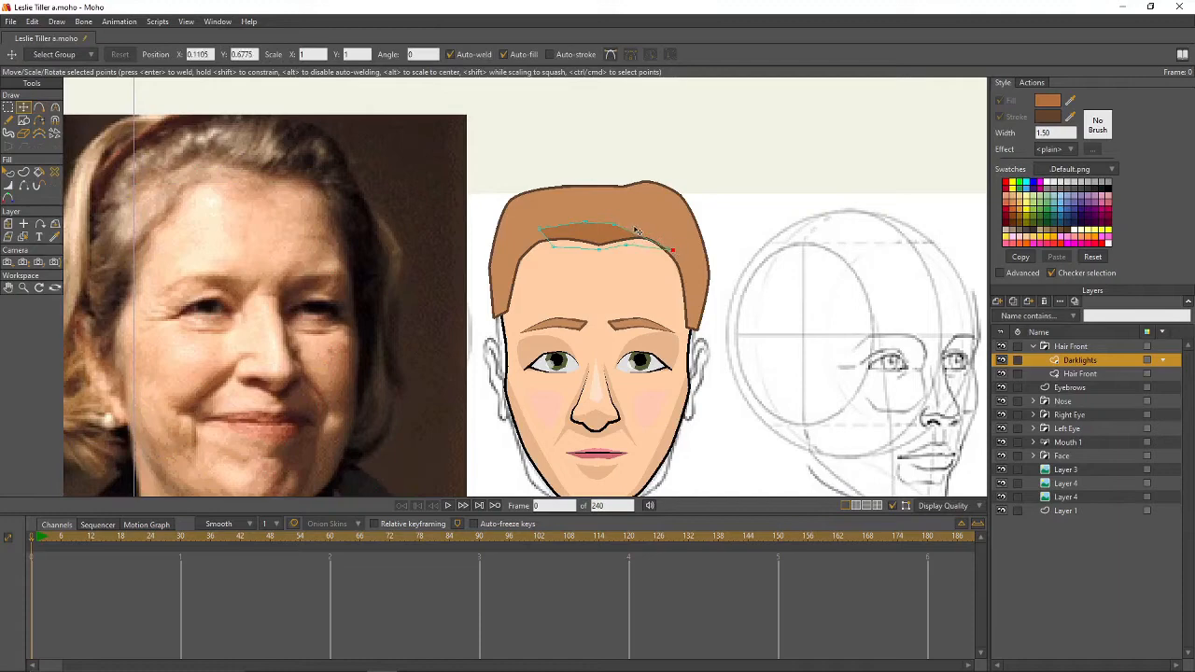
left_click(622, 225)
left_click_drag(631, 232, 683, 239)
key("c")
left_click(642, 230)
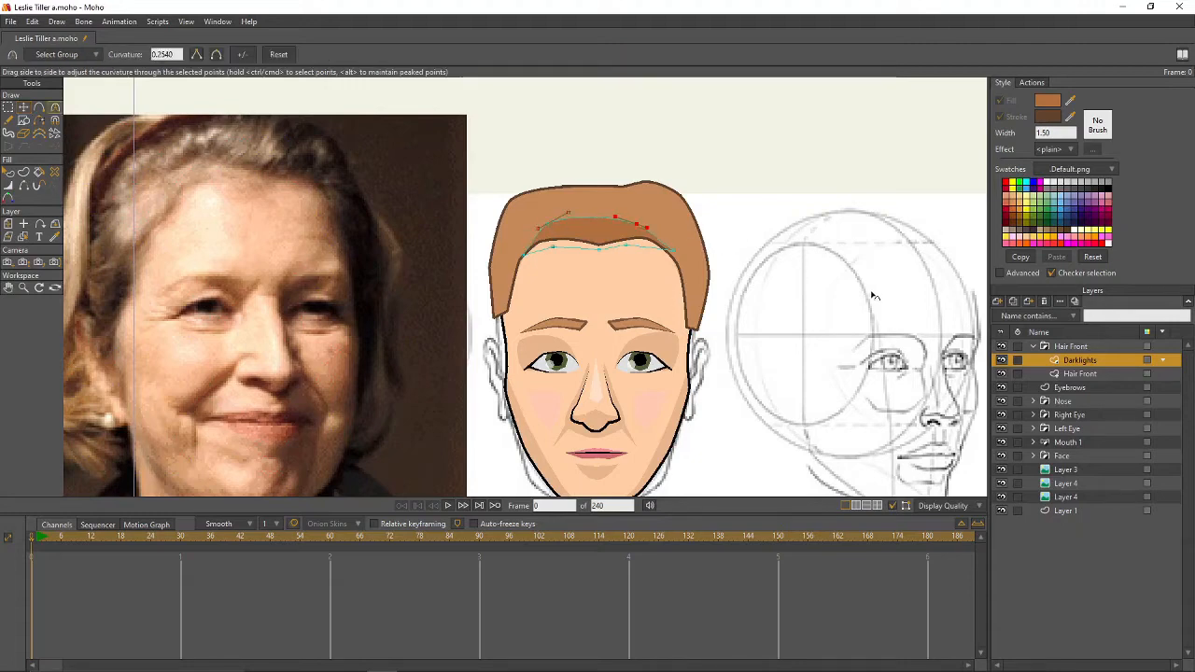
key("ctrl+r")
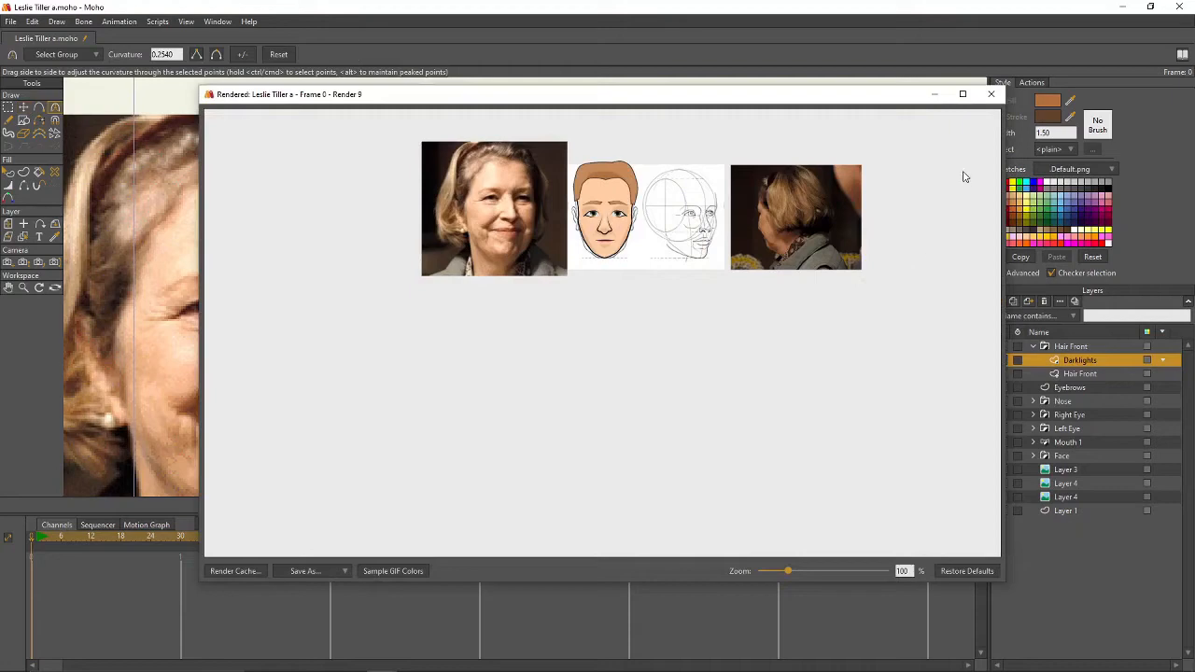
- Sample the hair's tan colour into the fill colour
left_click(992, 94)
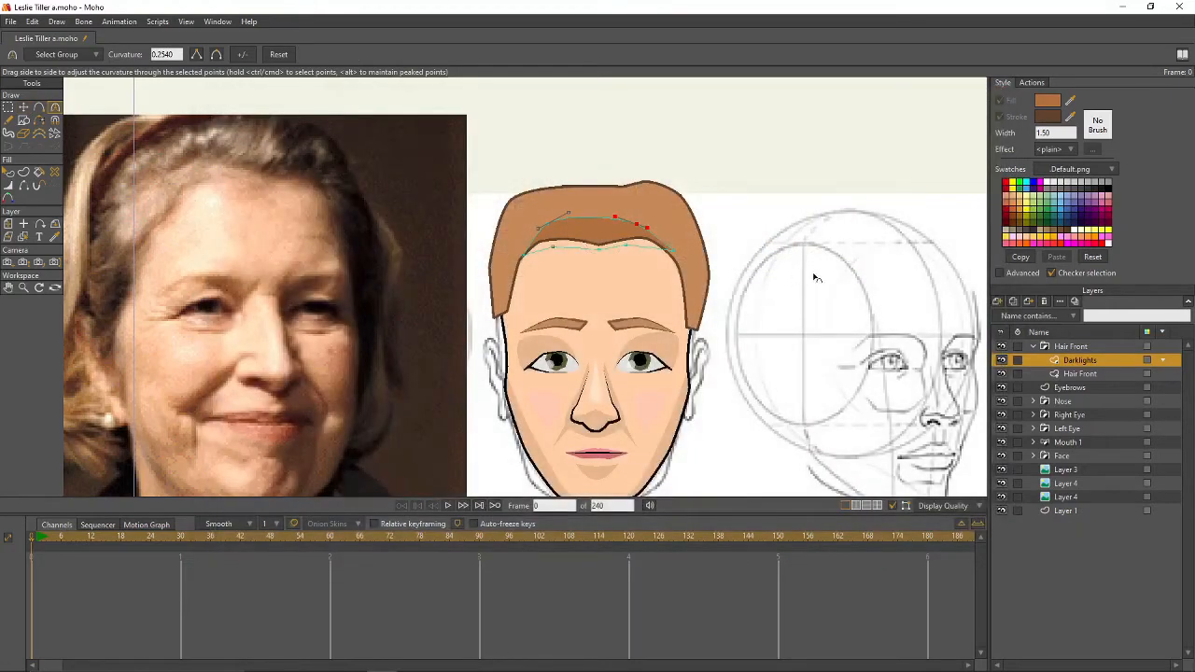
left_click_drag(1071, 101, 686, 199)
left_click(1048, 101)
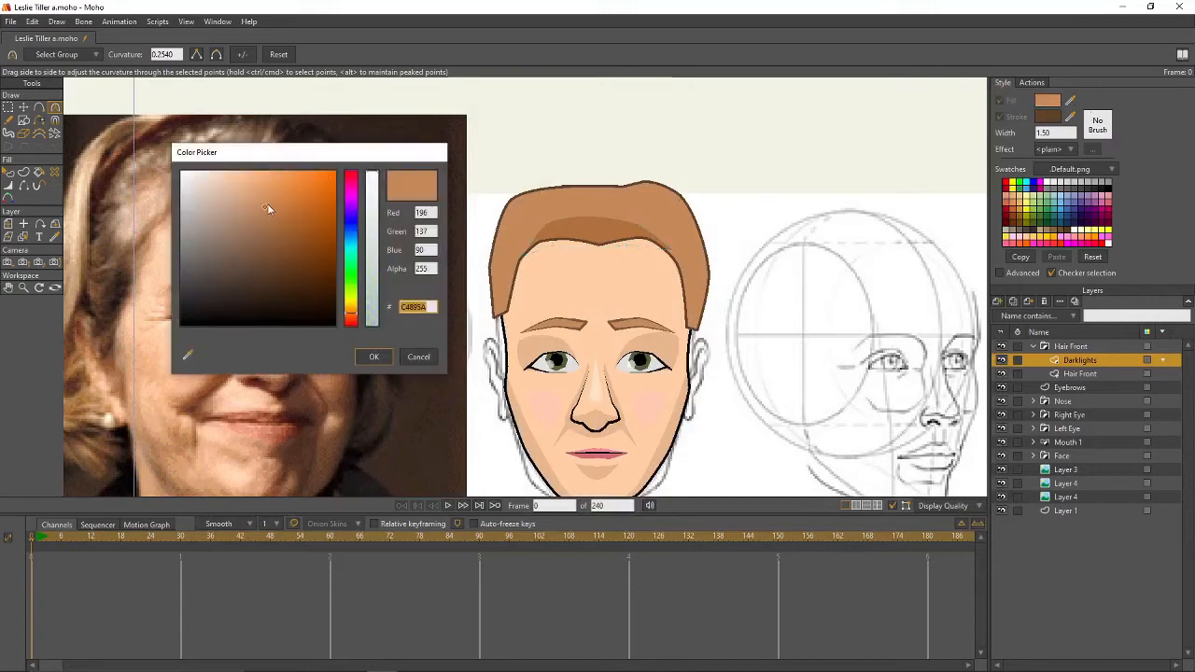
left_click(373, 356)
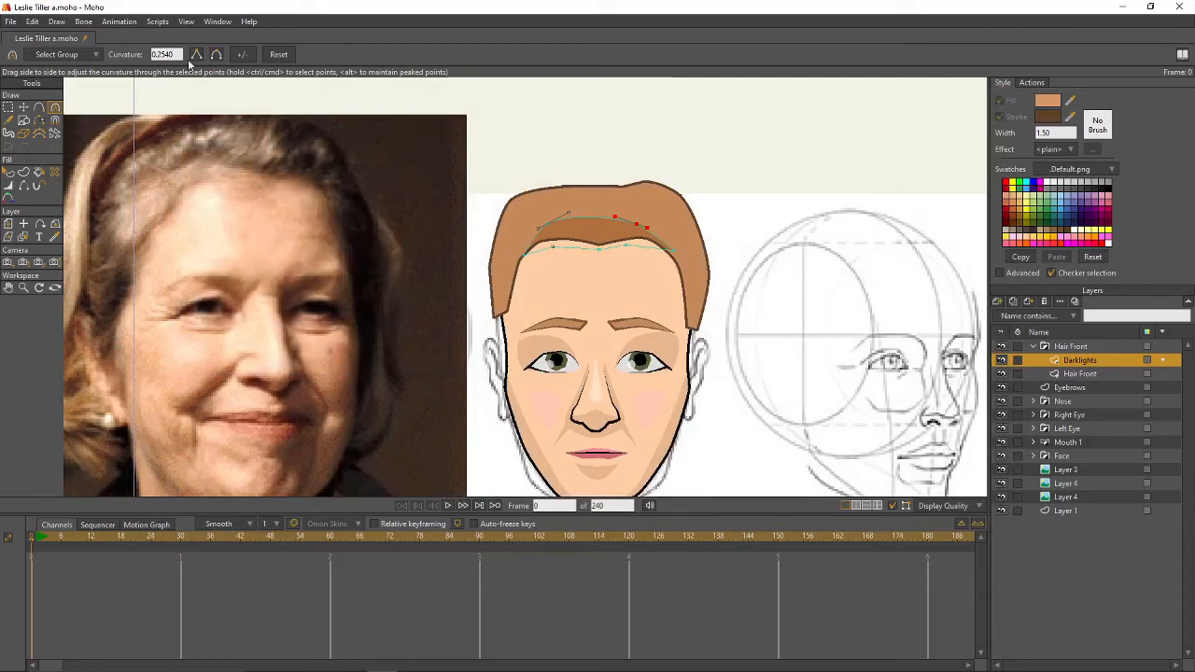
- Draw a shading line along the top of the hair, round its points, and render
left_click(39, 109)
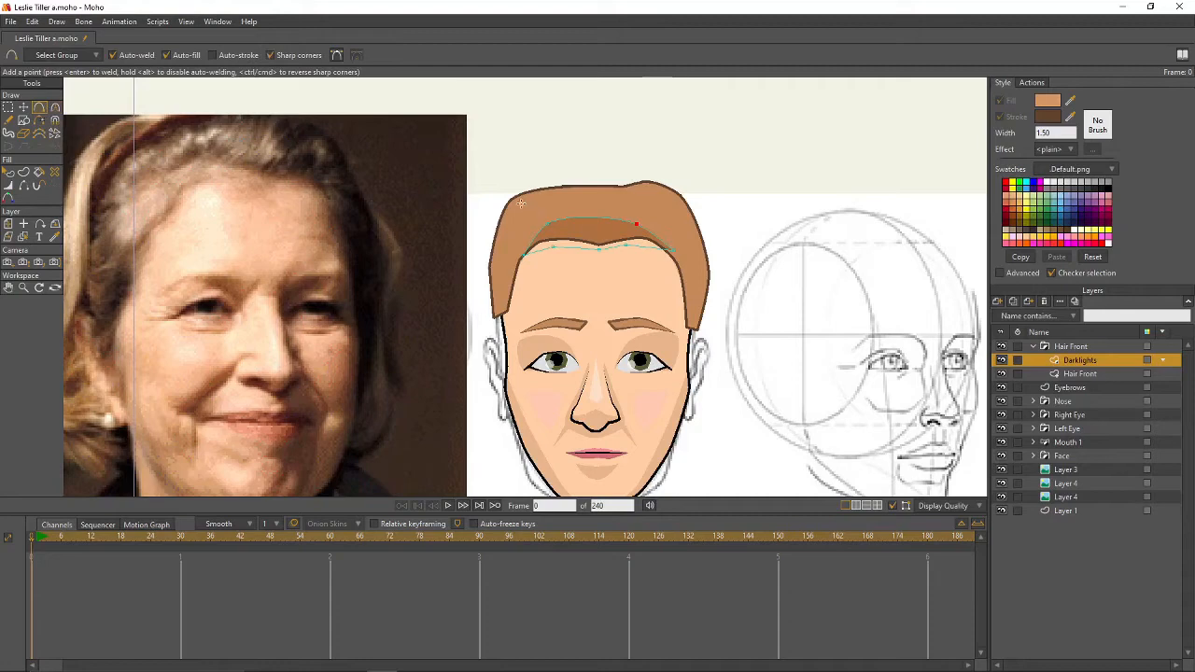
mouse_move(525, 203)
left_mouse_down()
mouse_move(638, 192)
mouse_move(620, 175)
mouse_move(546, 181)
mouse_move(518, 205)
left_mouse_up()
key("c")
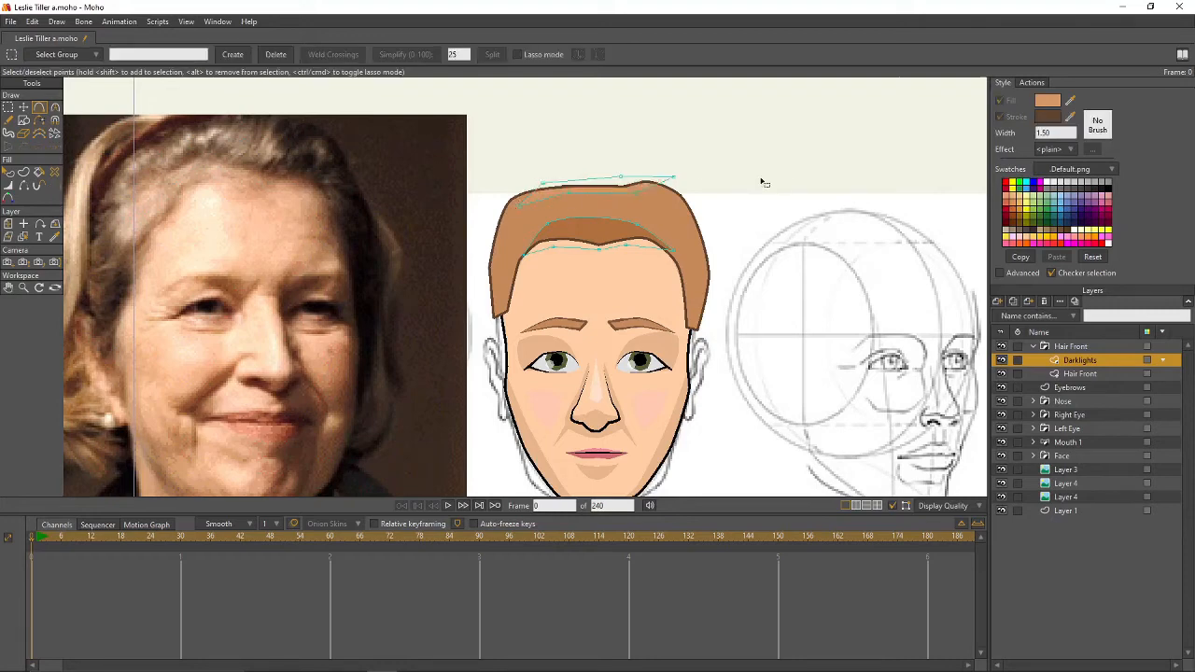
left_click(639, 195)
left_click_drag(638, 197, 947, 234)
left_click_drag(568, 194, 866, 249)
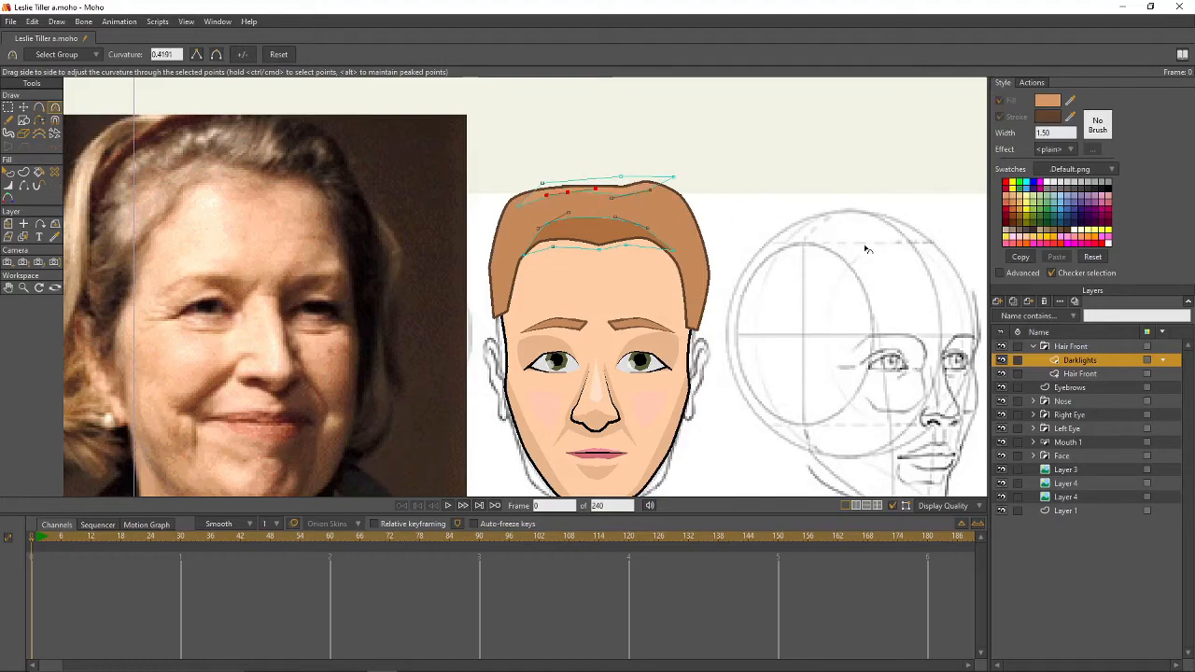
key("ctrl+r")
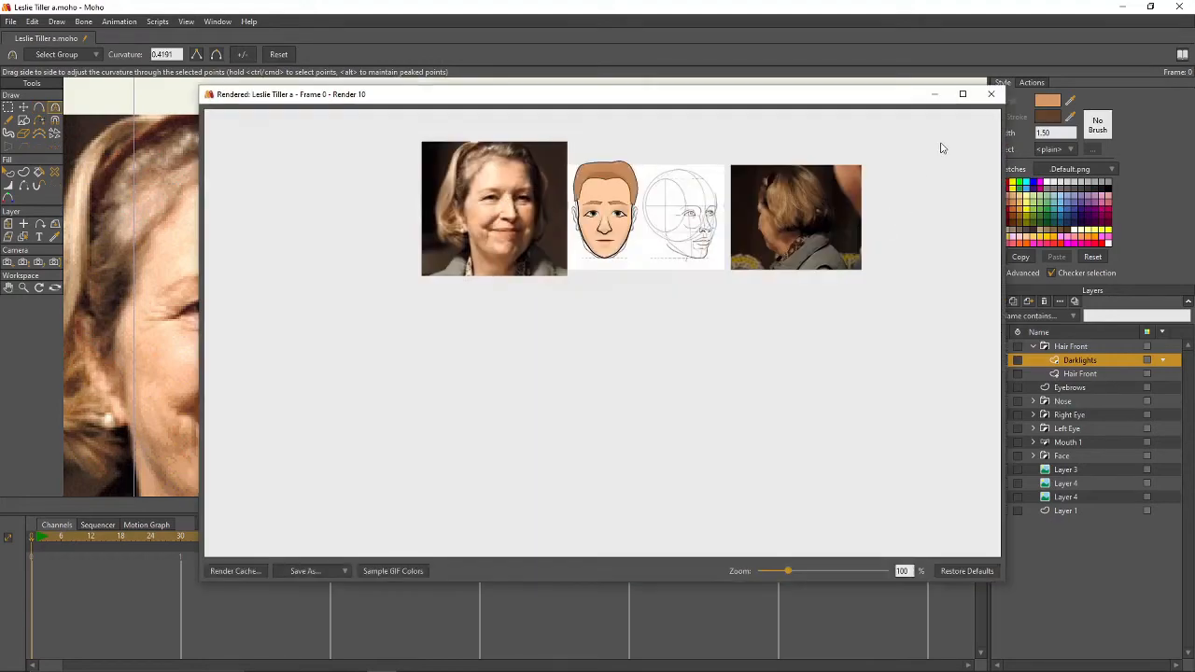
- Adjust the upper shading curve's points, re-render, and collapse the Hair Front group
left_click(990, 93)
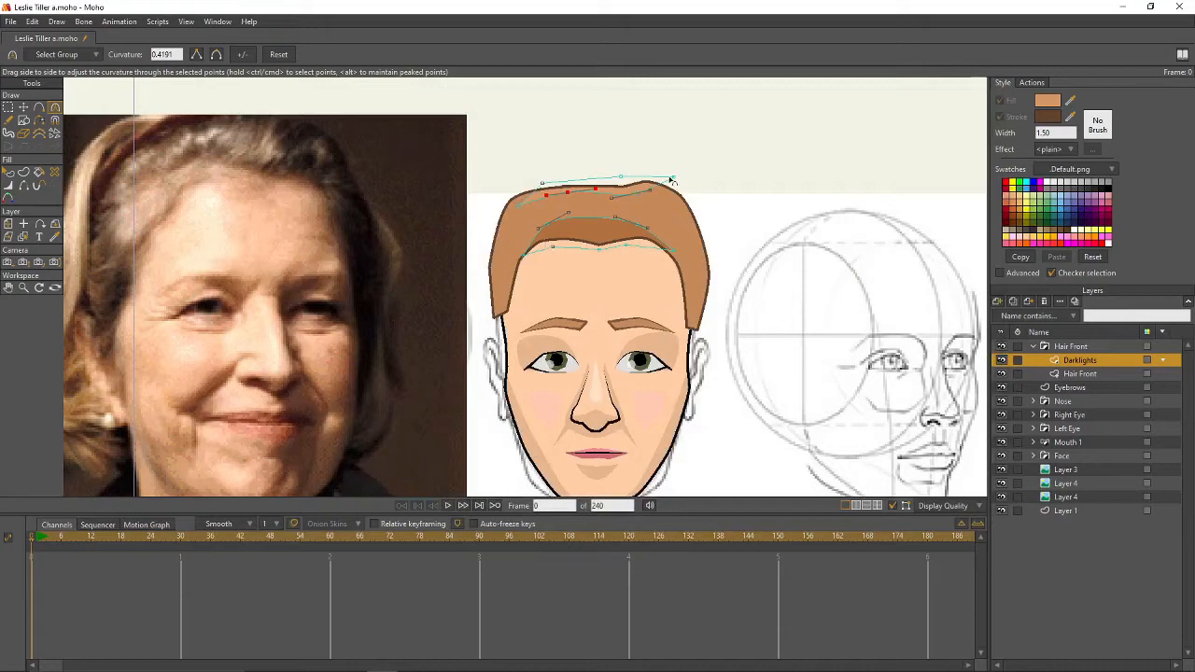
key("t")
mouse_move(672, 179)
left_mouse_down()
mouse_move(699, 176)
mouse_move(663, 199)
left_mouse_up()
left_click_drag(577, 200, 525, 184)
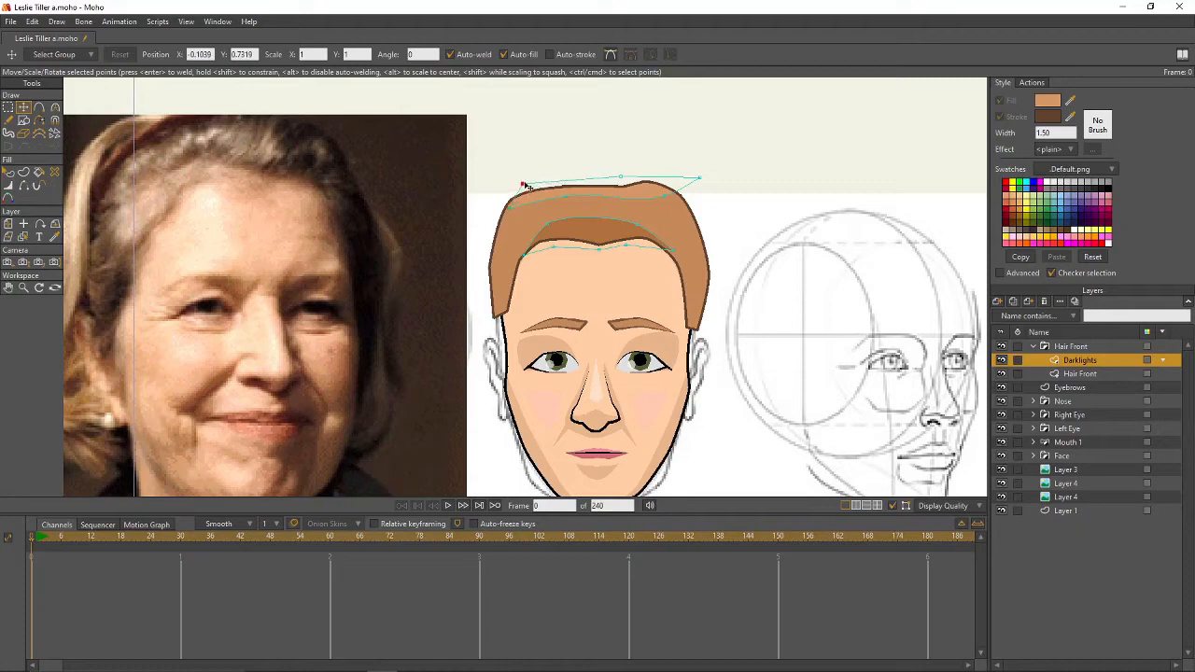
left_click_drag(620, 177, 610, 174)
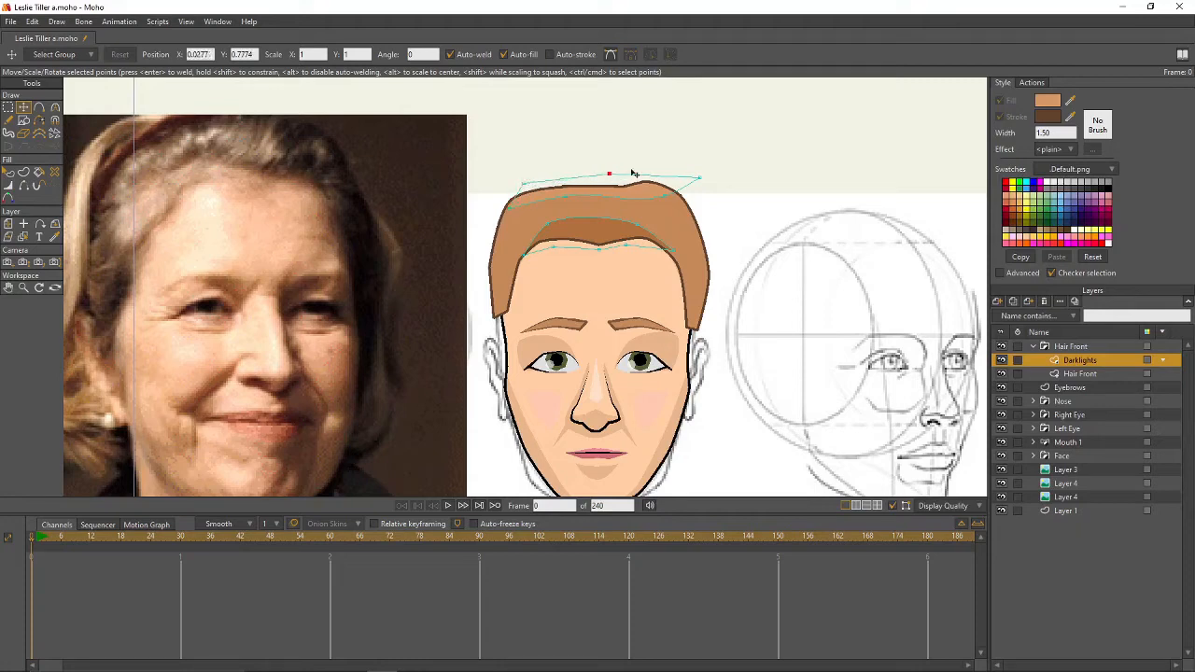
left_click(508, 208)
left_click_drag(509, 212, 505, 211)
key("ctrl+r")
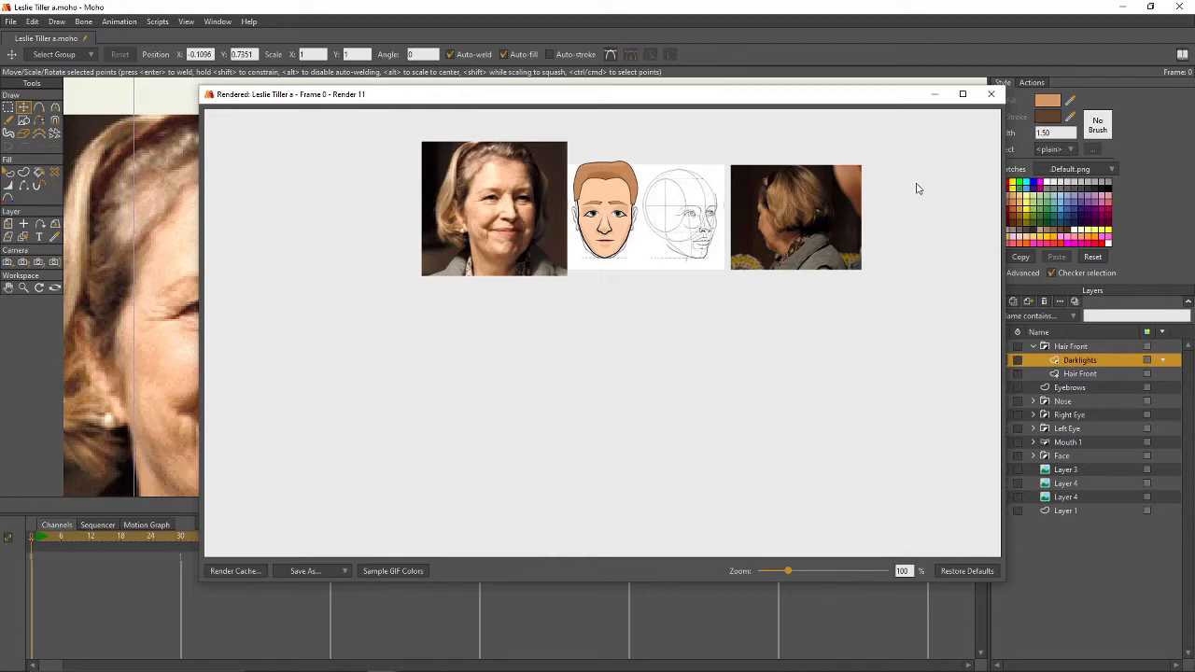
left_click(991, 93)
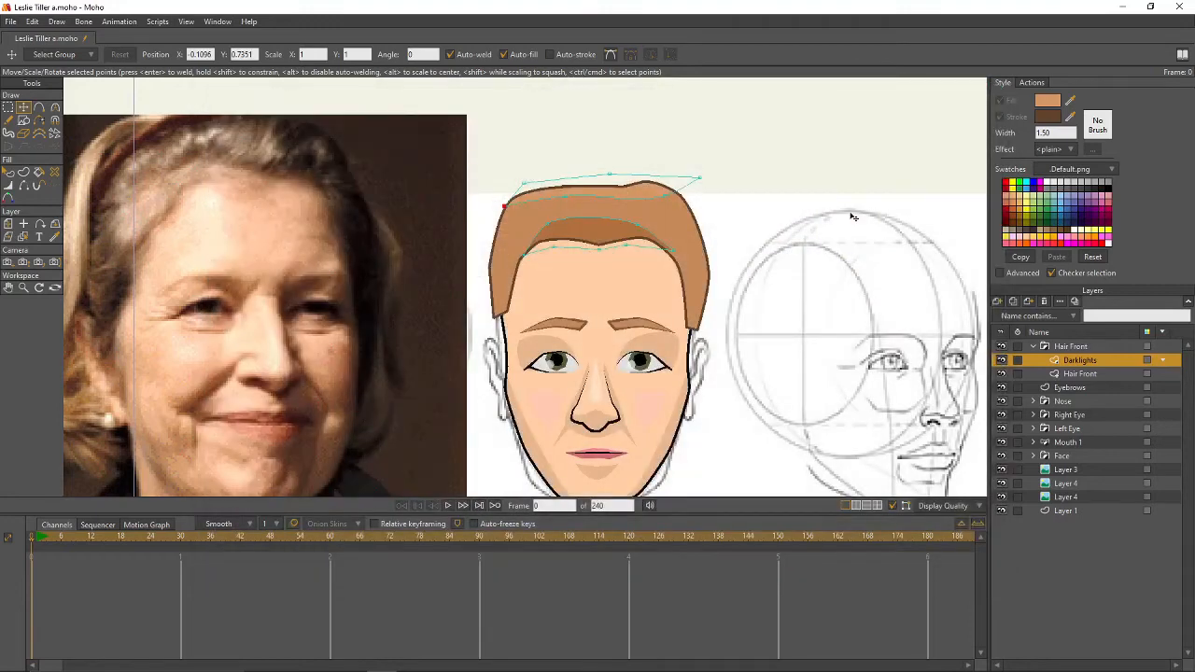
left_click(1033, 349)
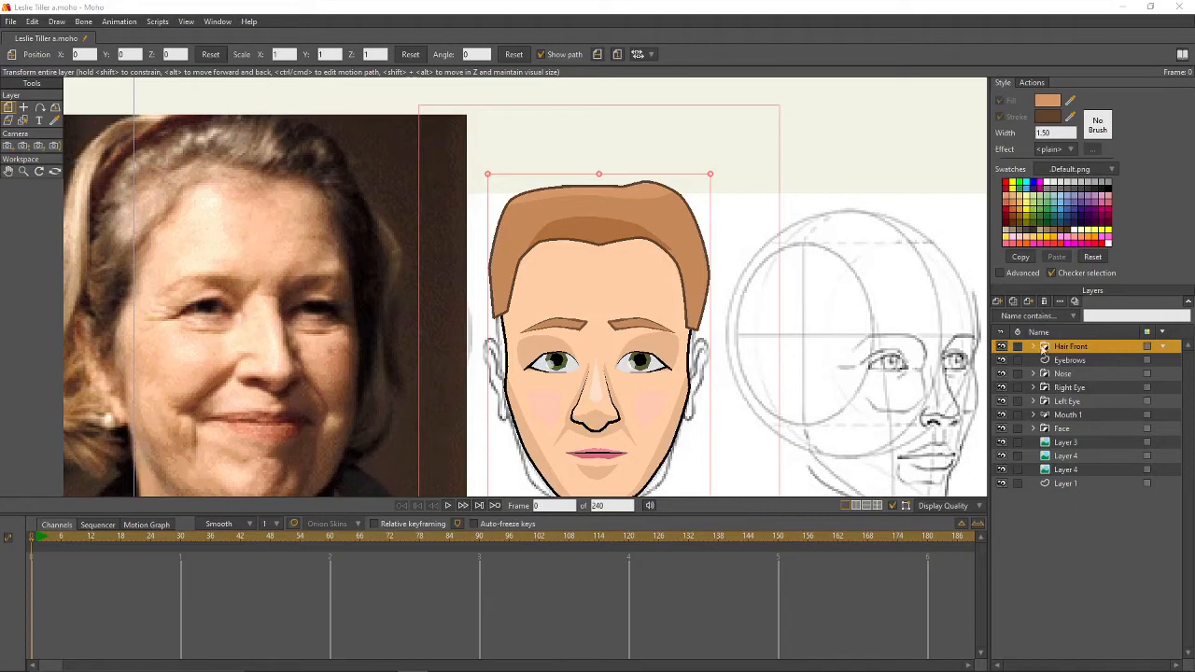
- Delete the Hair Front layer
left_click(1044, 301)
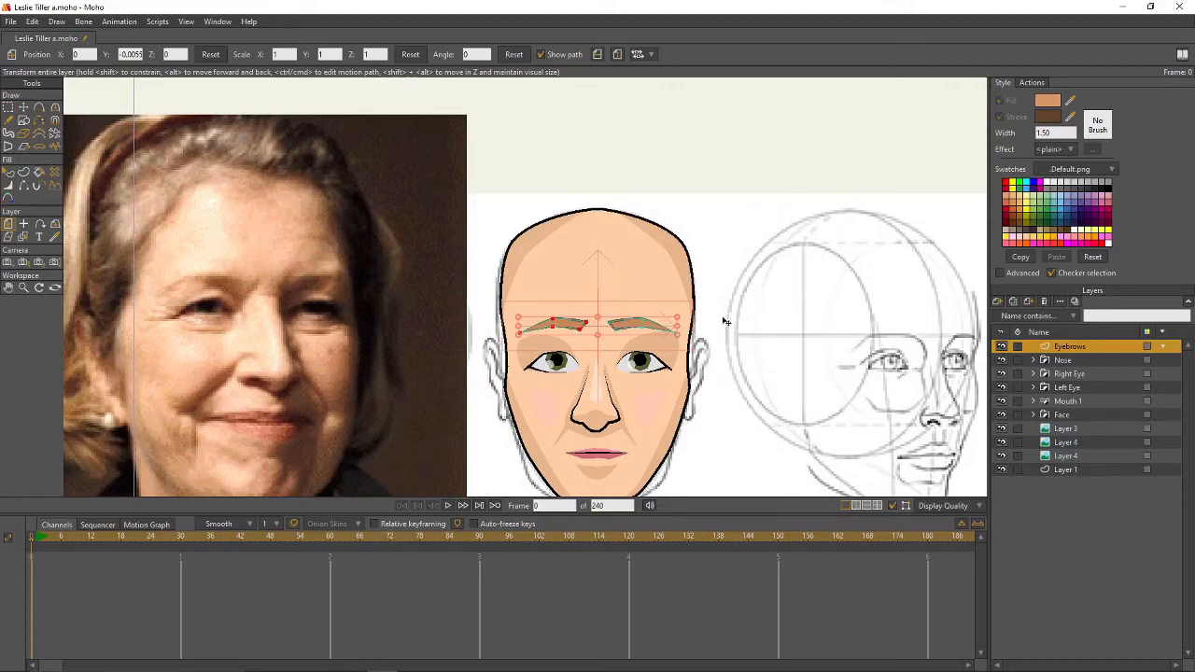
scroll(725, 320, "down", 3)
scroll(605, 315, "up", 2)
scroll(605, 315, "up", 4)
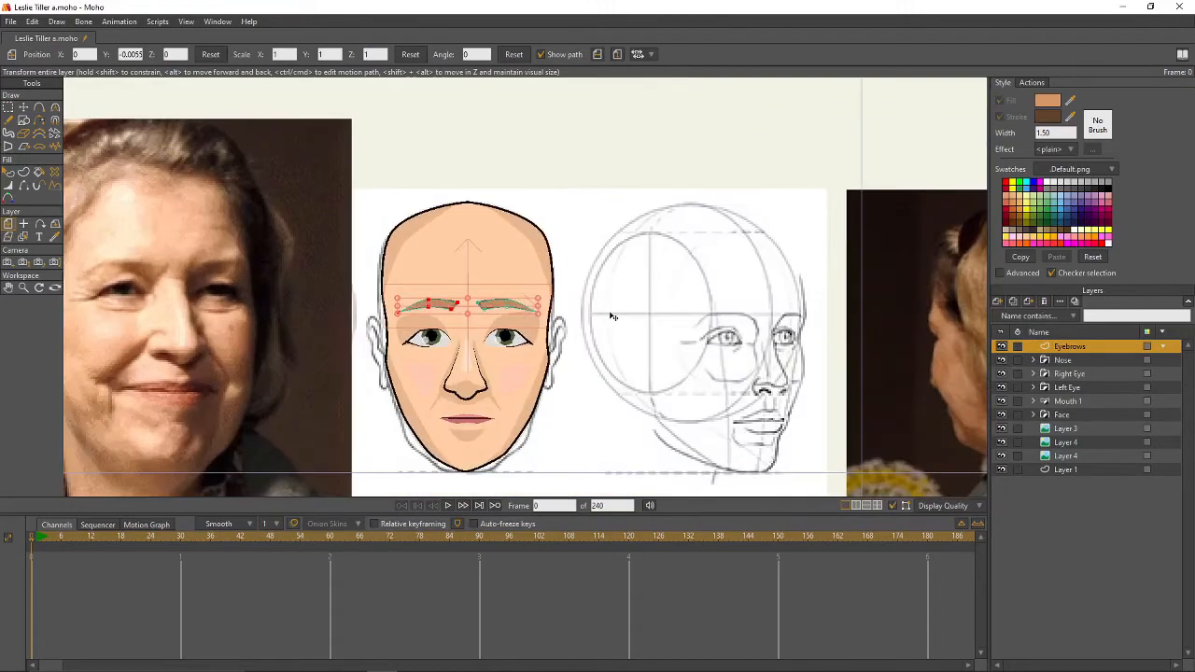
- Add a vector layer named Hairband with dark brown fill sampled from the photo's hair
left_click(997, 302)
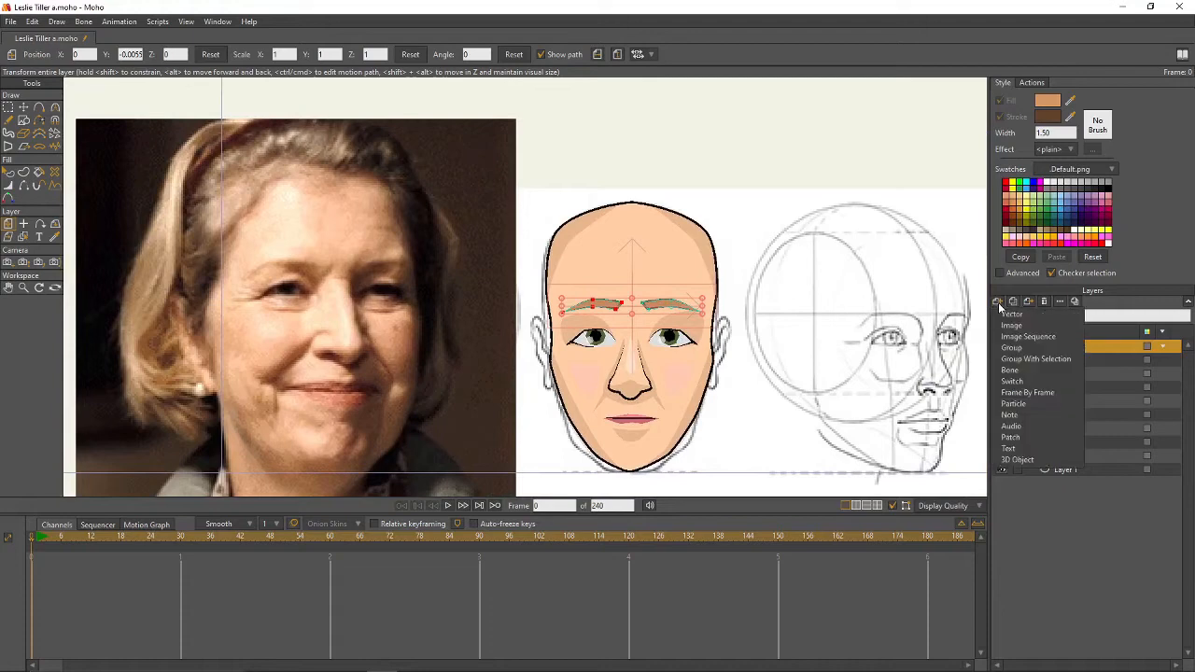
left_click(1033, 321)
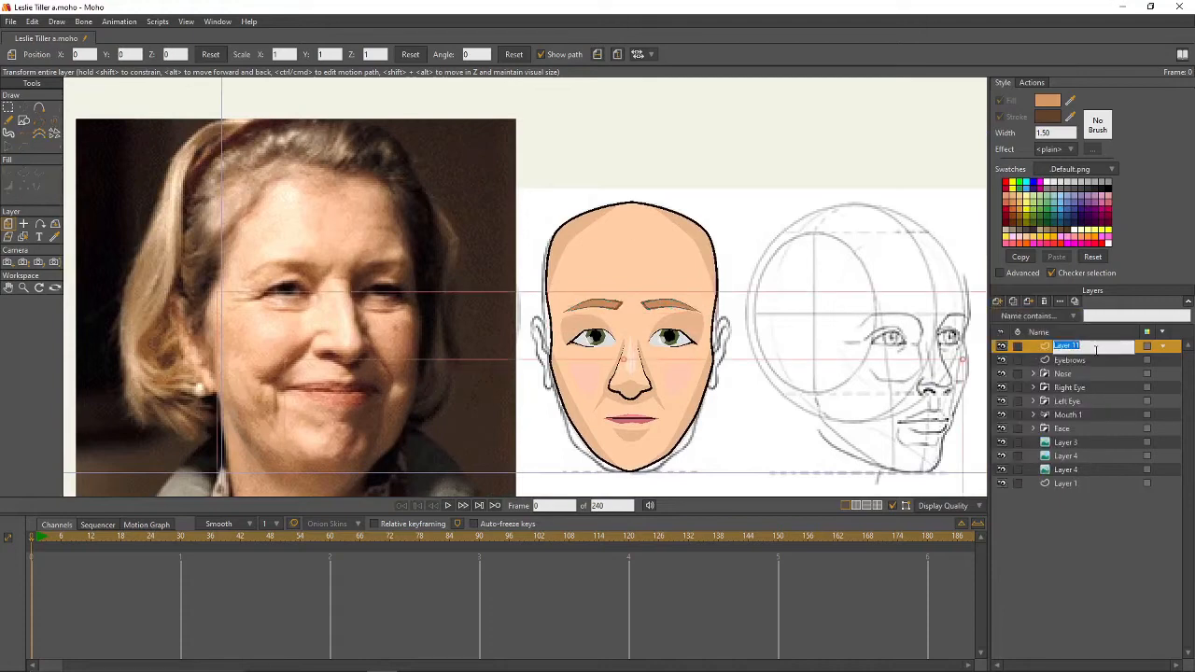
type("Hairband")
key("Return")
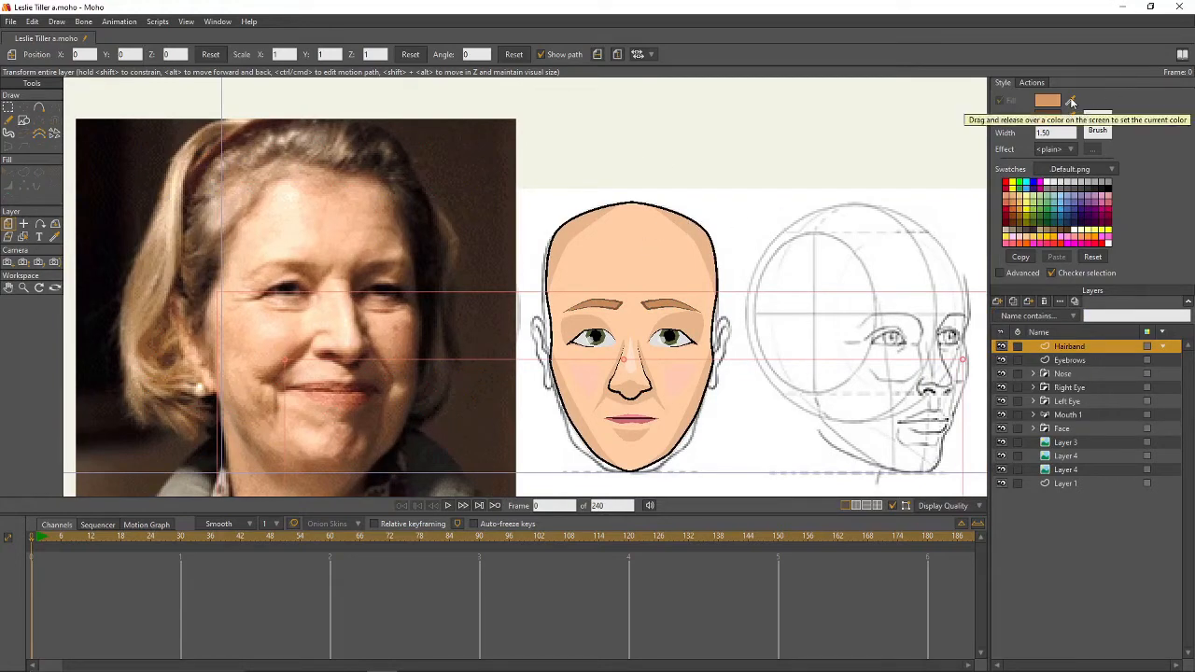
mouse_move(1069, 97)
left_mouse_down()
mouse_move(248, 148)
mouse_move(237, 135)
left_mouse_up()
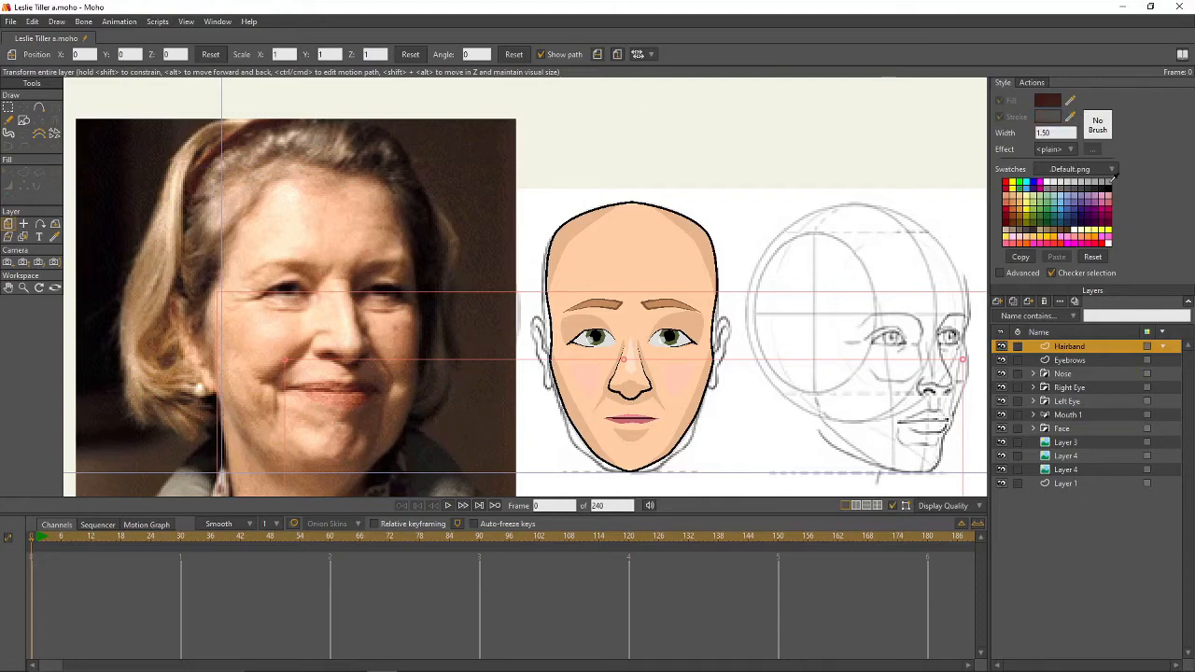
- Set the outline colour to black and draw the hairband shape from the head's left edge
left_click(1108, 183)
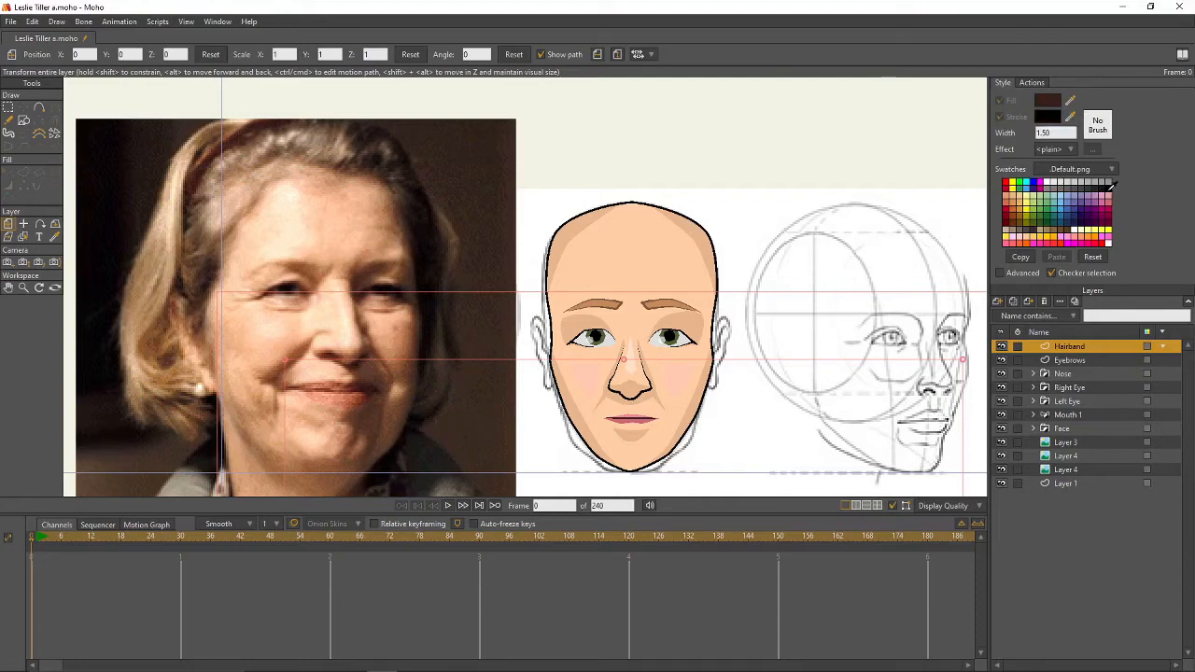
left_click(38, 107)
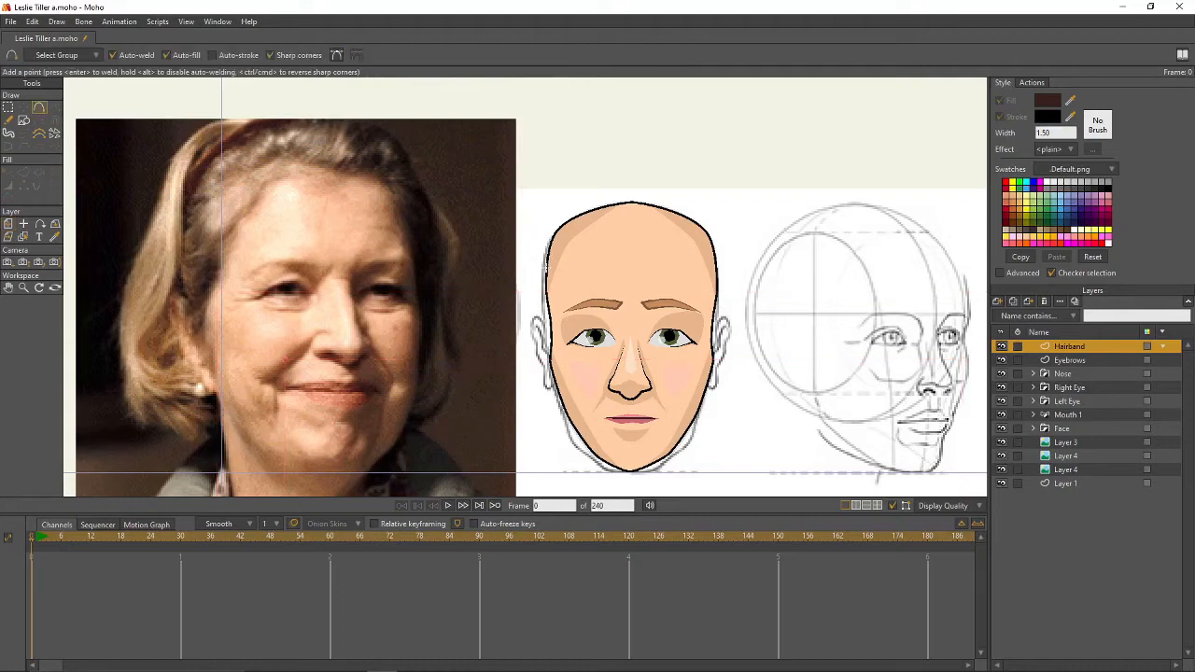
mouse_move(546, 275)
left_mouse_down()
mouse_move(592, 216)
mouse_move(685, 222)
mouse_move(709, 275)
mouse_move(715, 223)
mouse_move(635, 183)
mouse_move(572, 192)
mouse_move(546, 277)
left_mouse_up()
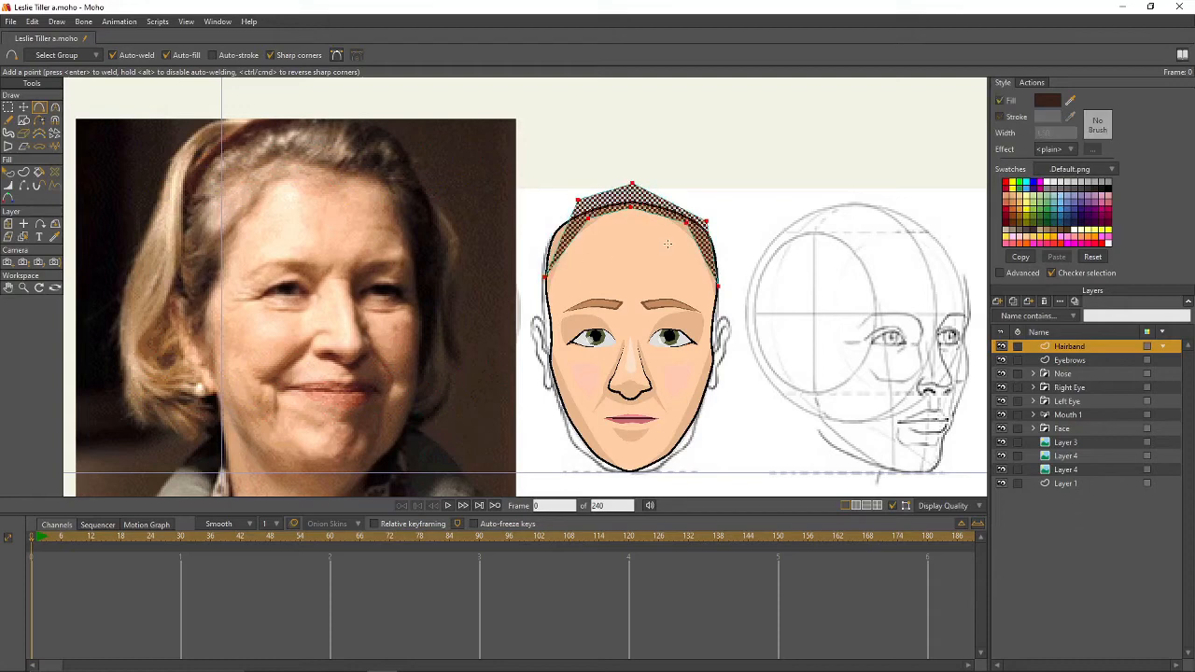
key("Escape")
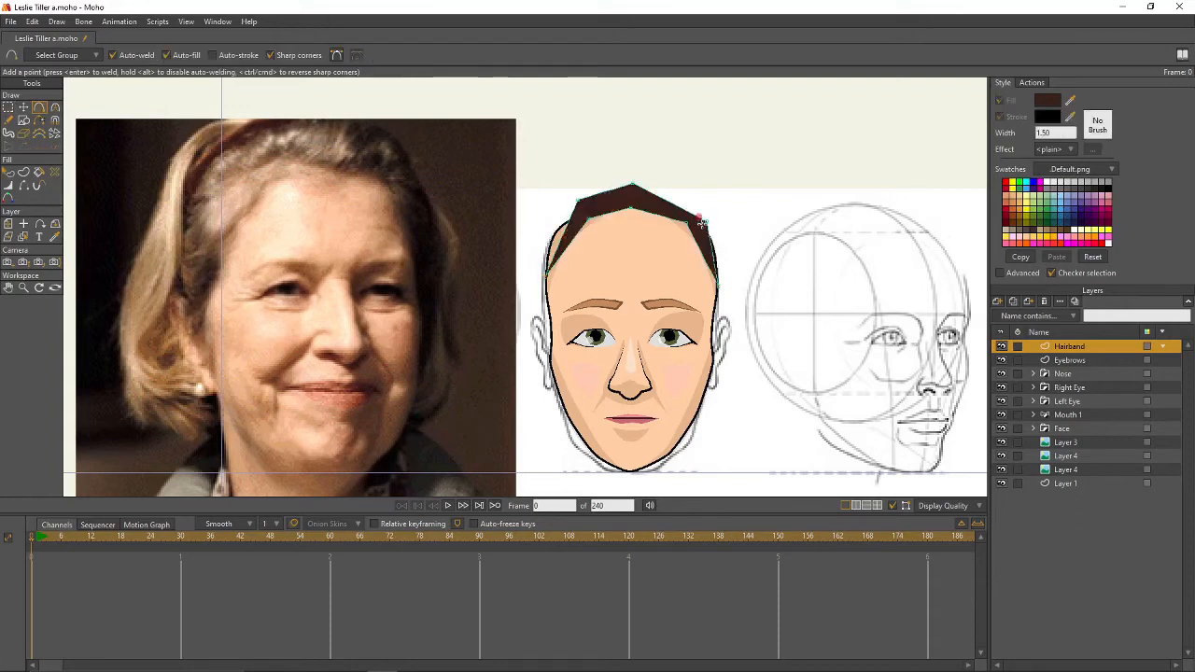
- Raise the upper-right corner and round the hairband's top outline and upper-left corner
key("t")
mouse_move(706, 223)
left_mouse_down()
mouse_move(699, 209)
mouse_move(705, 216)
mouse_move(681, 227)
mouse_move(689, 215)
left_mouse_up()
key("g")
key("t")
left_click(739, 227, "ctrl")
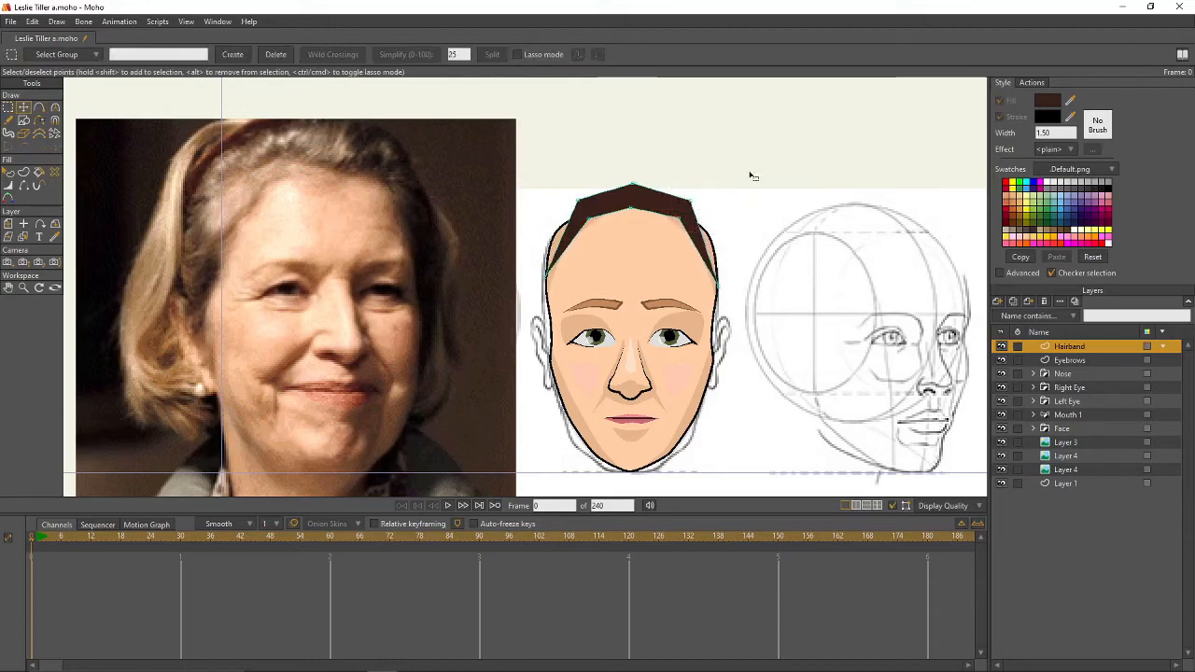
left_click_drag(753, 175, 558, 239)
key("c")
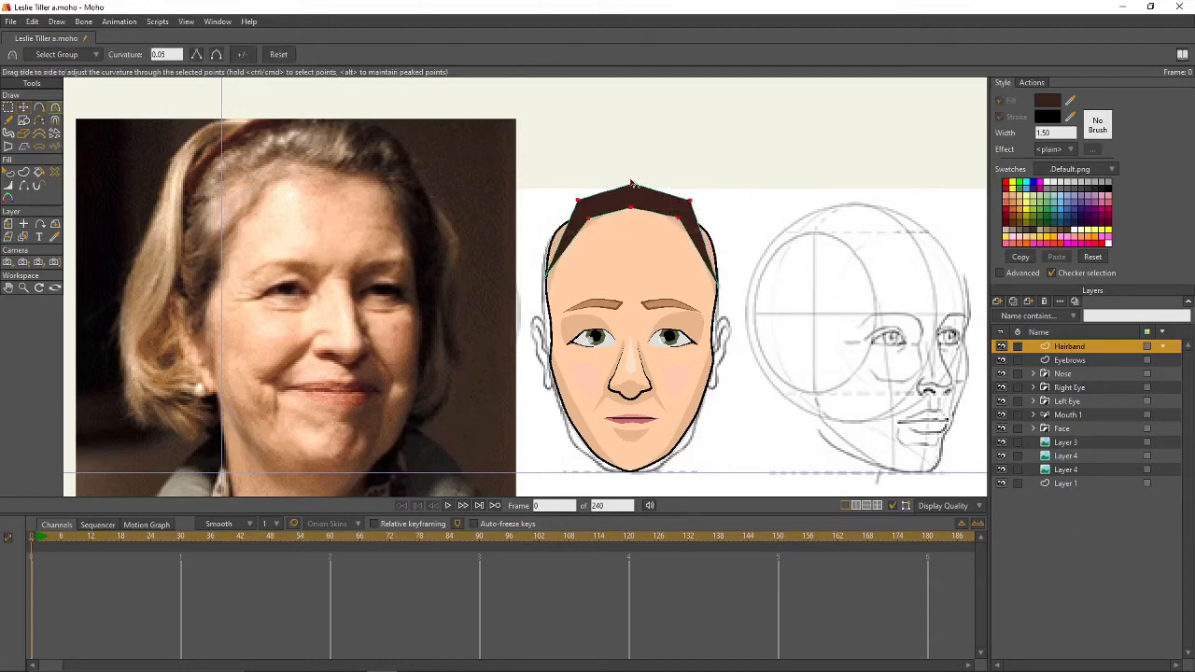
left_click_drag(632, 184, 872, 222)
left_click(735, 236, "ctrl")
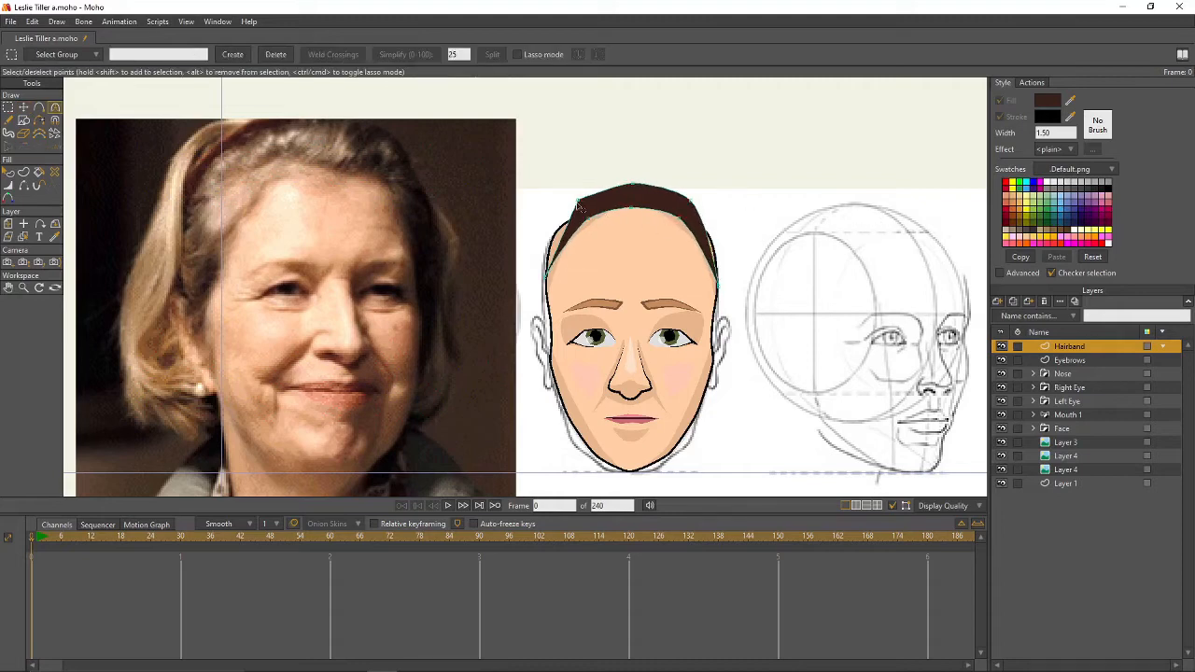
mouse_move(579, 199)
left_mouse_down()
mouse_move(597, 189)
mouse_move(549, 215)
mouse_move(571, 201)
left_mouse_up()
- Reposition the hairband's lower-left, right-side and inner-left points
key("g")
left_click(766, 258)
key("t")
left_click_drag(547, 277, 544, 276)
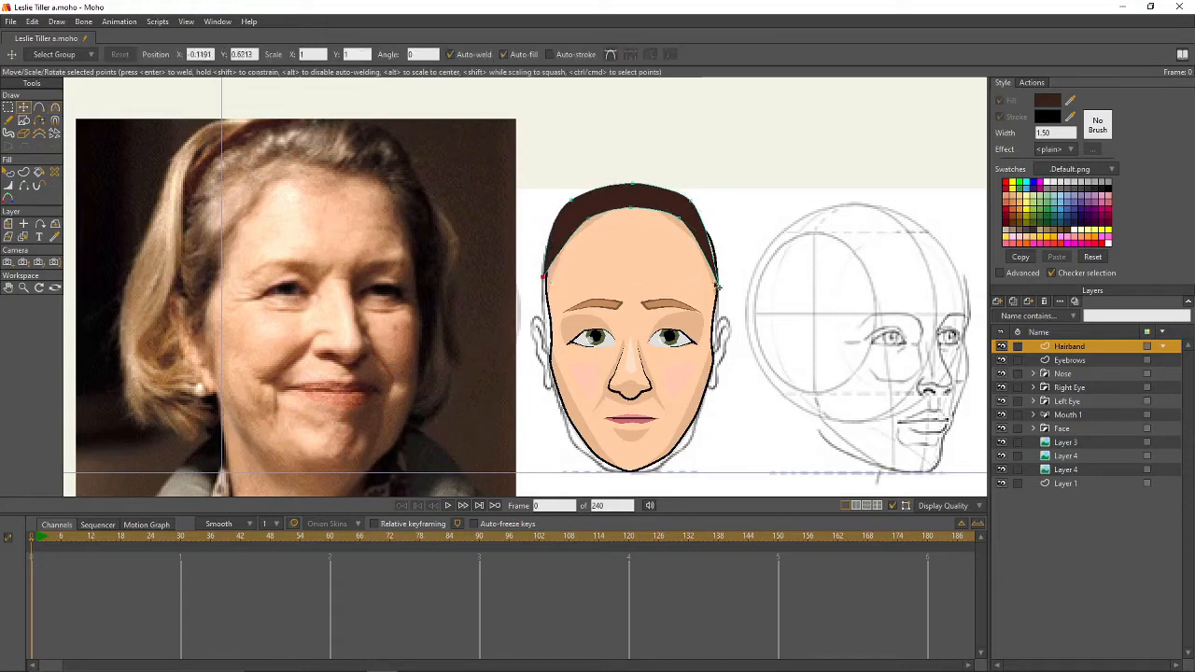
mouse_move(693, 204)
left_mouse_down()
mouse_move(705, 211)
mouse_move(690, 219)
left_mouse_up()
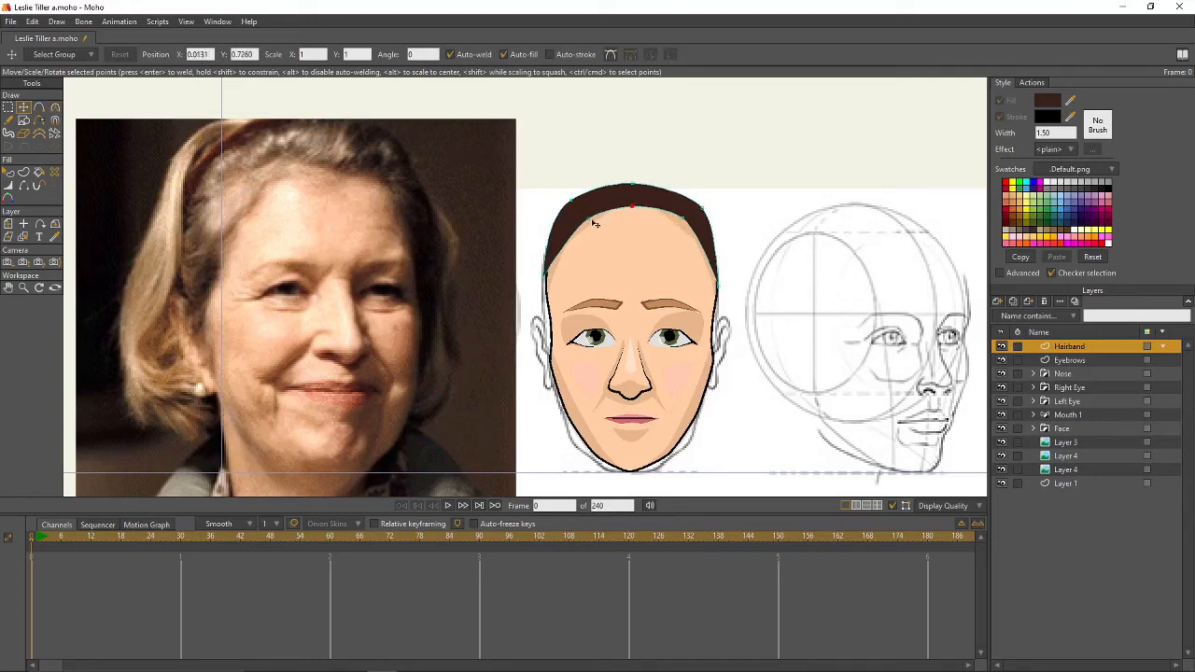
left_click_drag(589, 219, 594, 226)
- Give the hairband shape a black outline
key("q")
left_click(1000, 117)
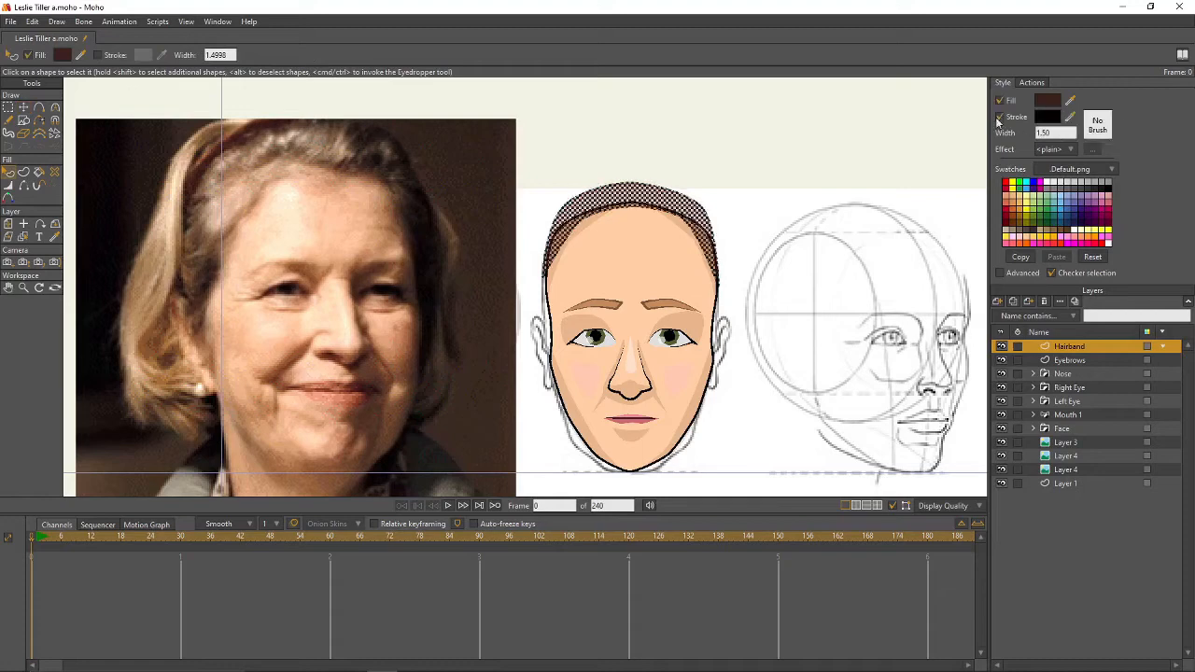
left_click(734, 199)
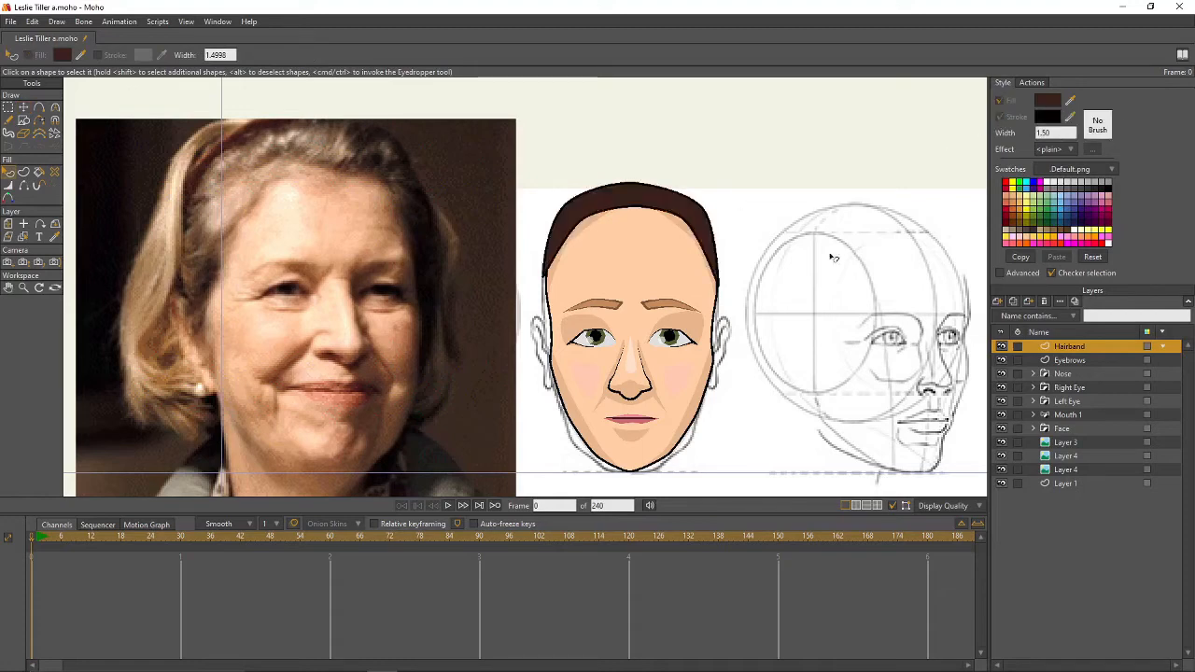
- Add a new vector layer named Hair Front Outline
left_click(998, 301)
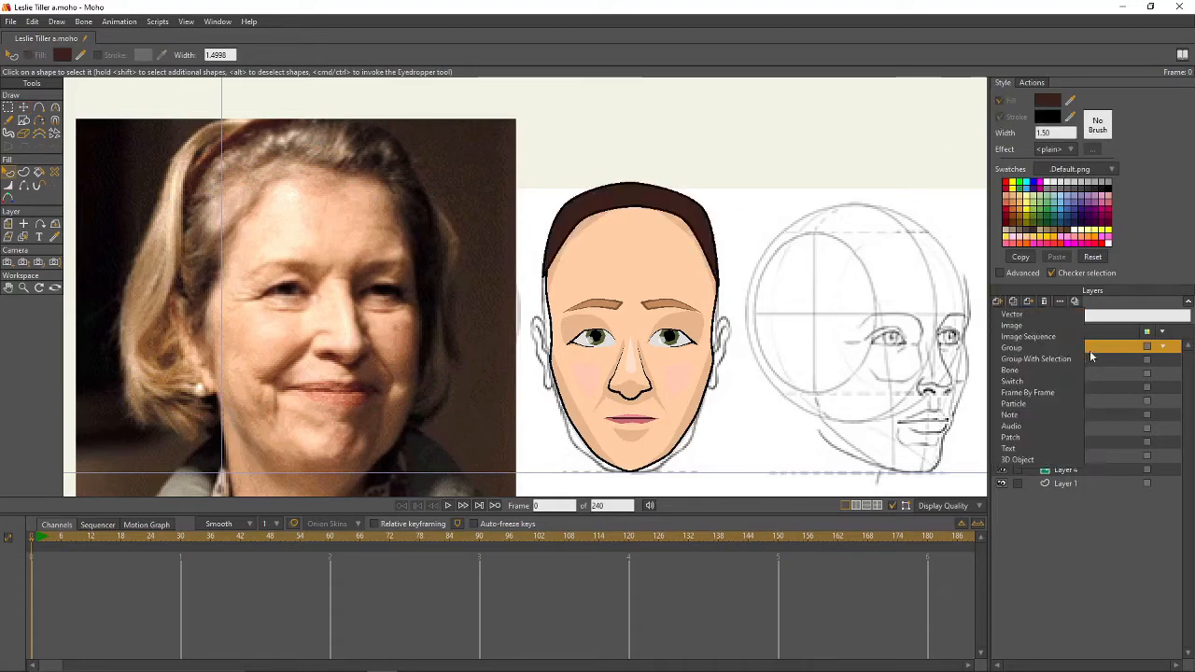
left_click(1005, 315)
type("Hair Front Outline")
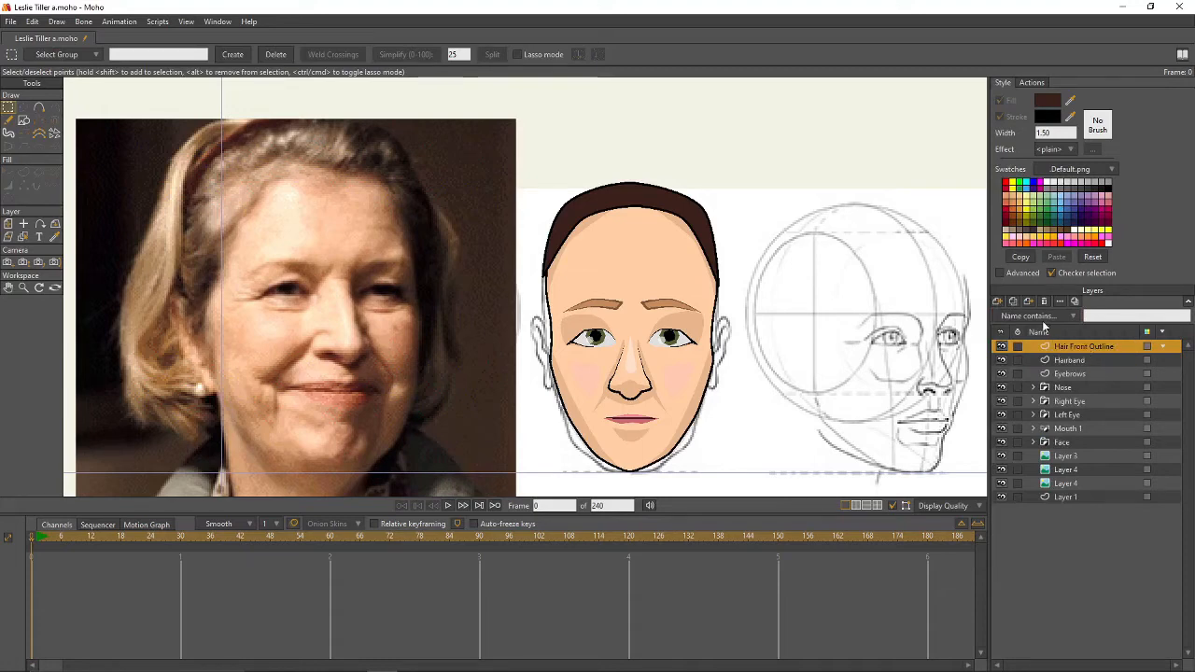
- Wrap Hair Front Outline in a new group named Hair Front and make the layer active
left_click(997, 301)
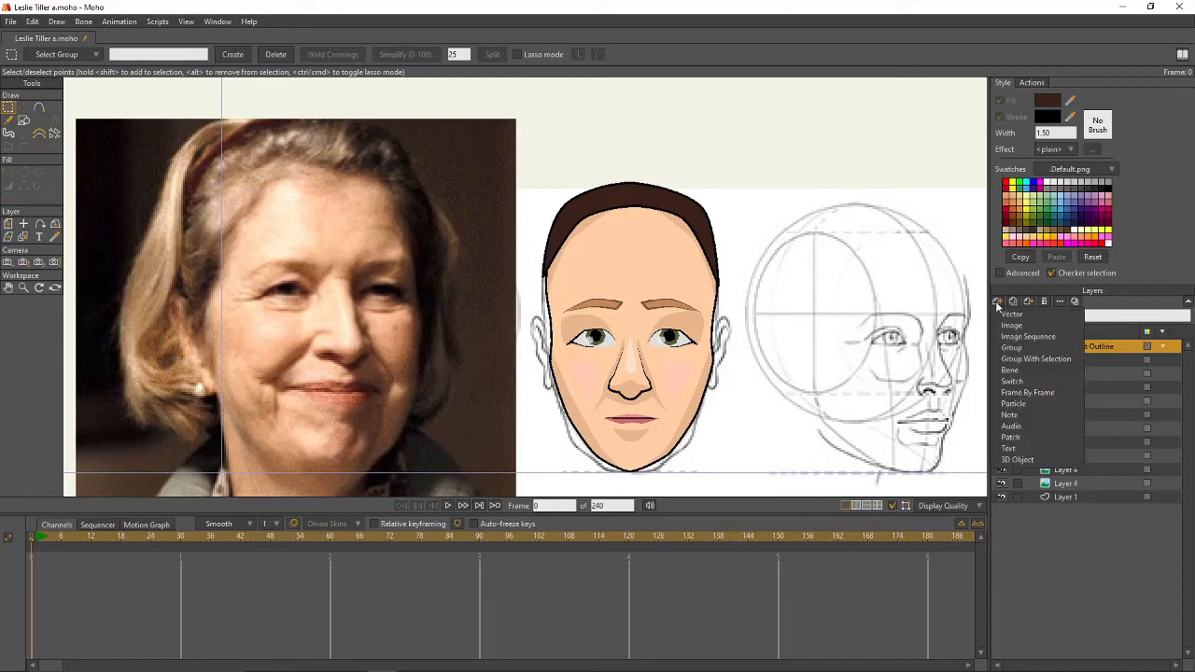
left_click(1031, 358)
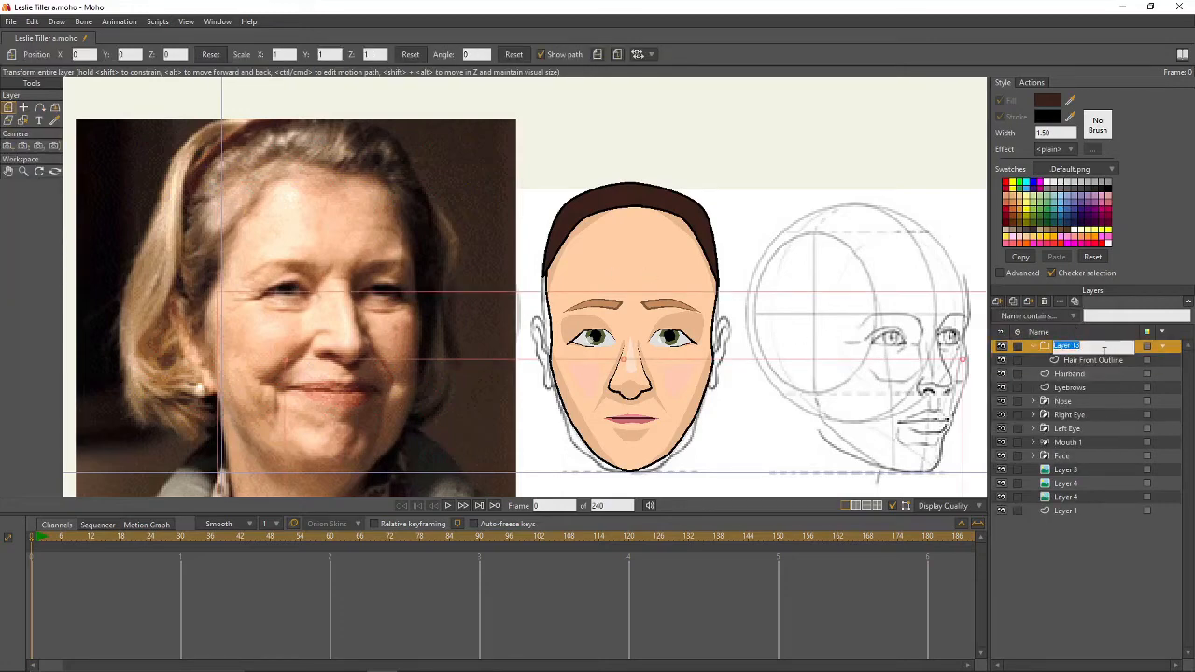
type("Hair Front")
key("Return")
left_click(1077, 359)
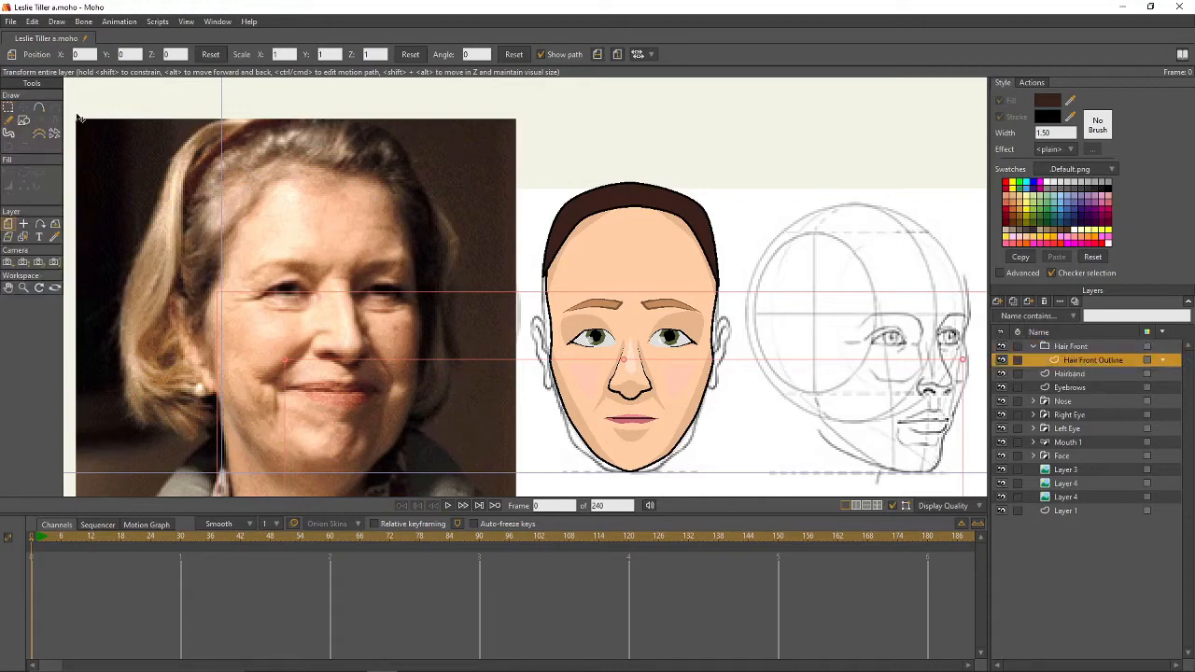
- Sample the tan fill and brown outline colours, then start the hair-front outline below the hairband
left_click(39, 108)
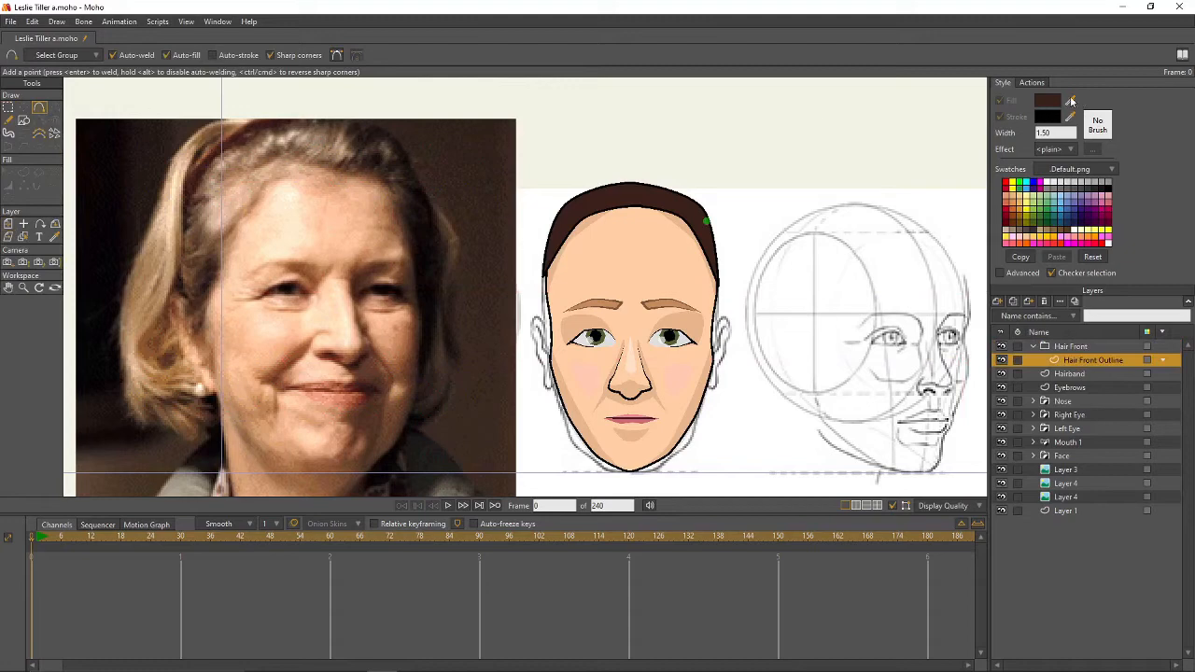
left_click_drag(1048, 101, 607, 299)
mouse_move(1048, 117)
left_mouse_down()
mouse_move(631, 288)
mouse_move(649, 299)
left_mouse_up()
mouse_move(635, 204)
left_mouse_down()
mouse_move(684, 218)
mouse_move(715, 248)
mouse_move(716, 345)
mouse_move(708, 249)
mouse_move(653, 222)
mouse_move(592, 231)
left_mouse_up()
- Nudge an outline point and extend the hair outline down the left side, closing the shape
key("g")
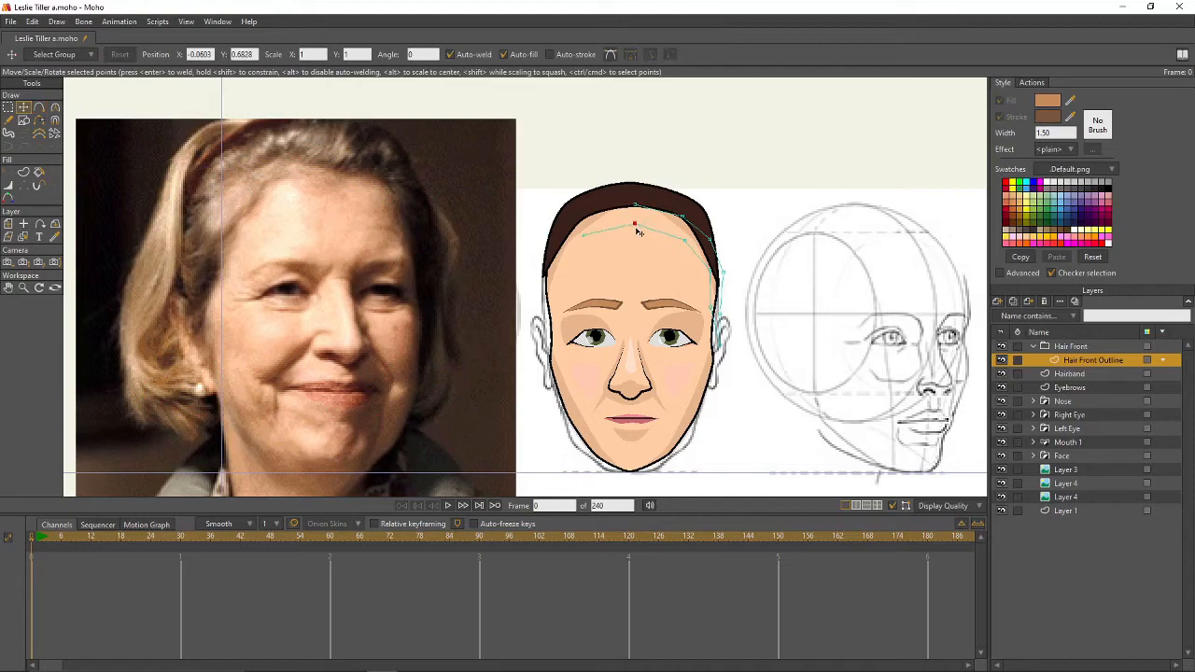
key("t")
left_click_drag(685, 241, 677, 230)
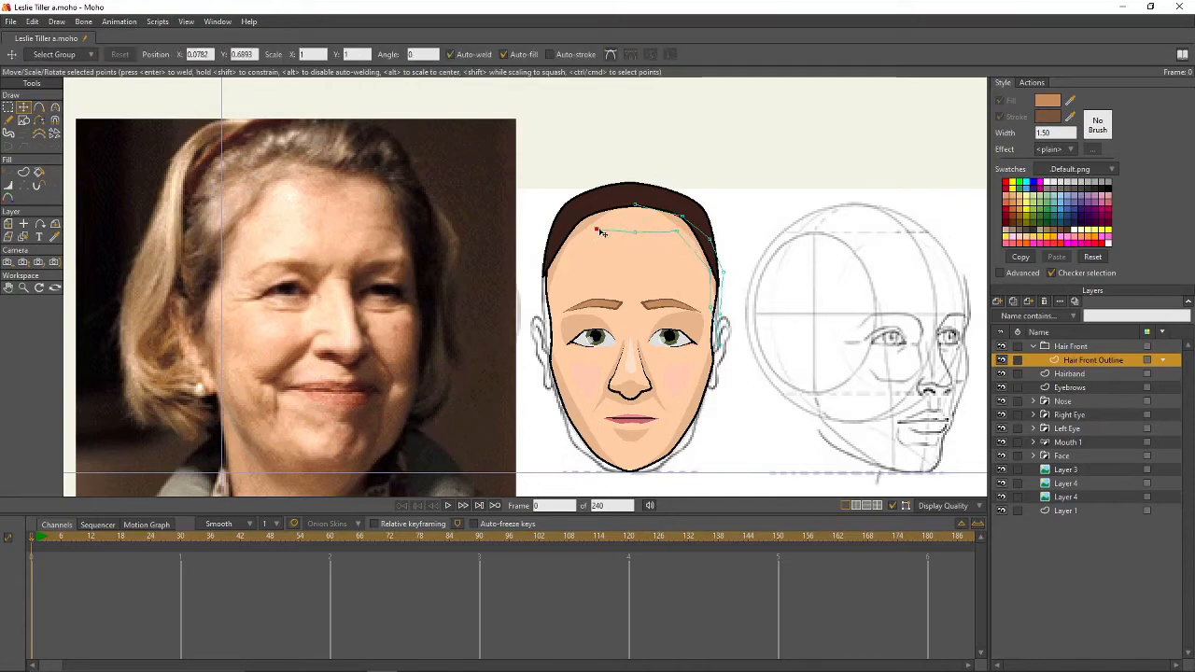
key("a")
left_click_drag(596, 228, 634, 204)
key("g")
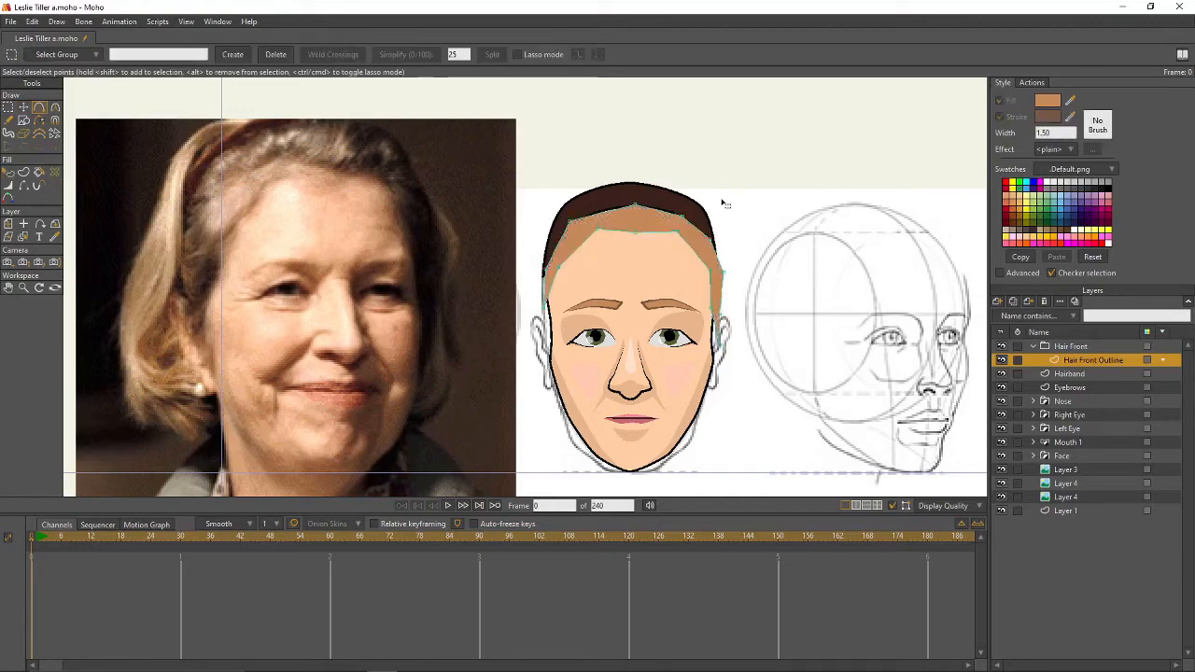
- Give the new hair-front shape a brown outline stroke
key("q")
left_click(648, 224)
left_click(1001, 118)
key("g")
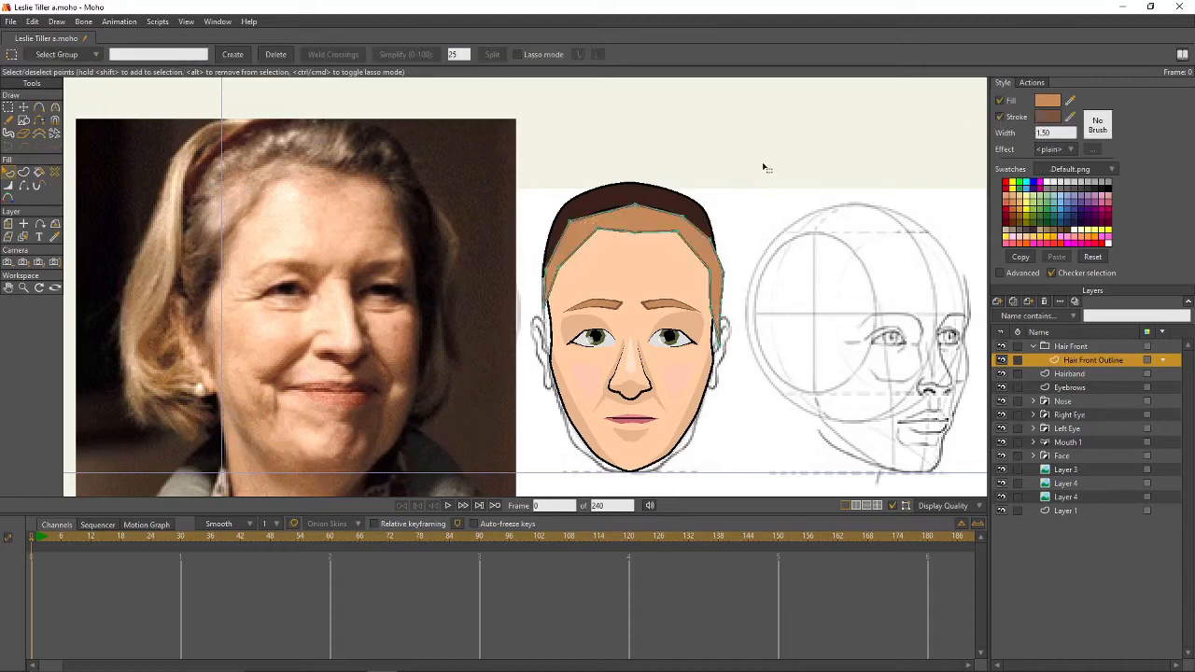
- Soften and round the hair-front curves along the hairline and both side edges
left_click(23, 108)
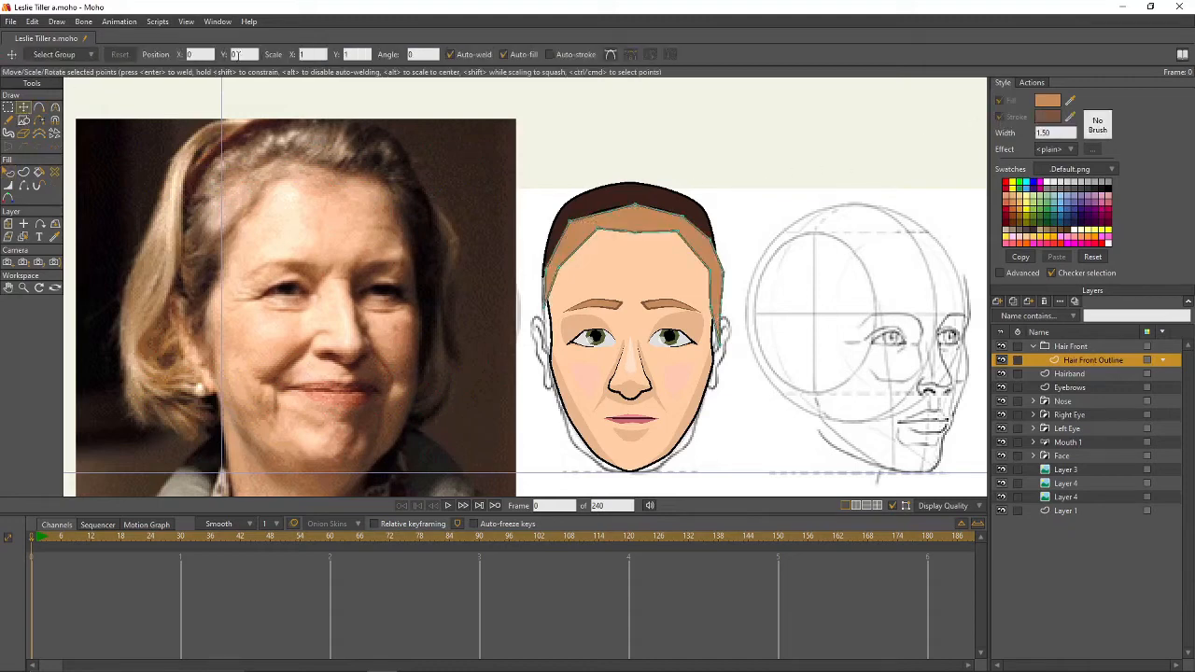
key("g")
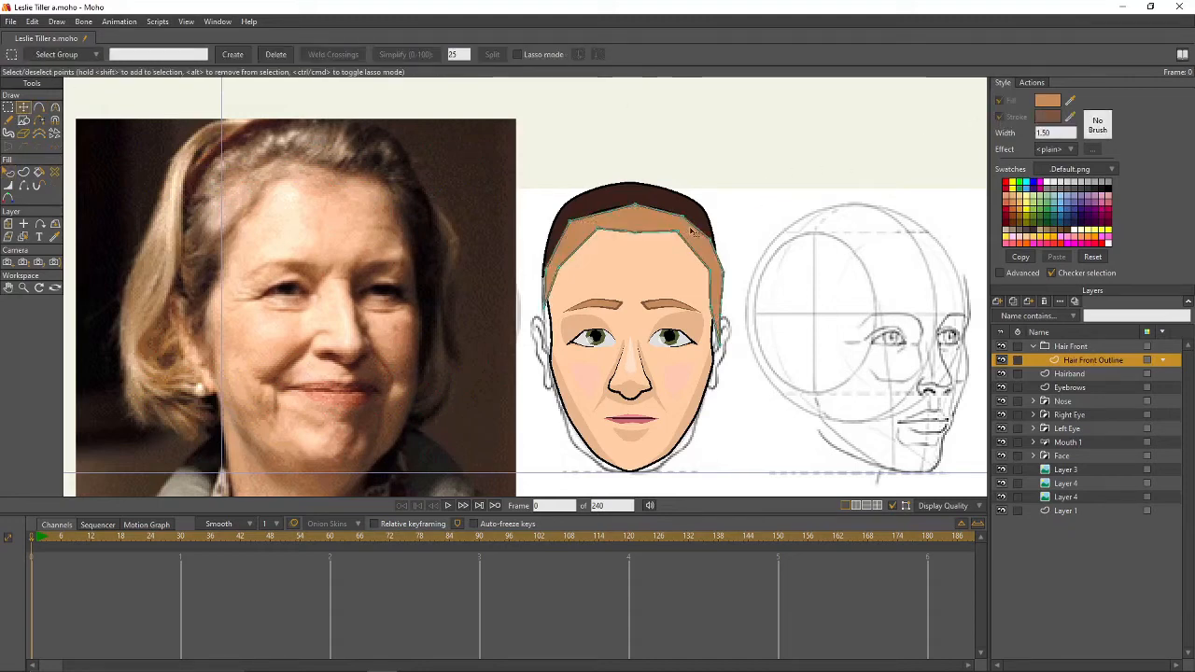
key("c")
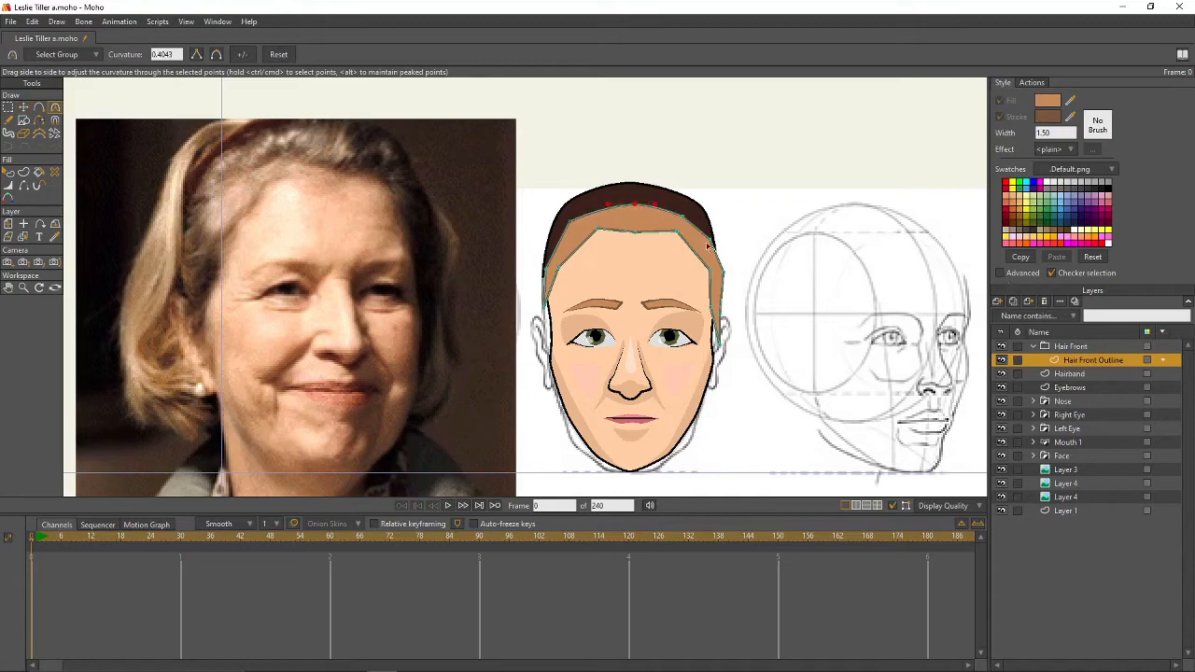
left_click(709, 240)
left_click_drag(934, 278, 845, 273)
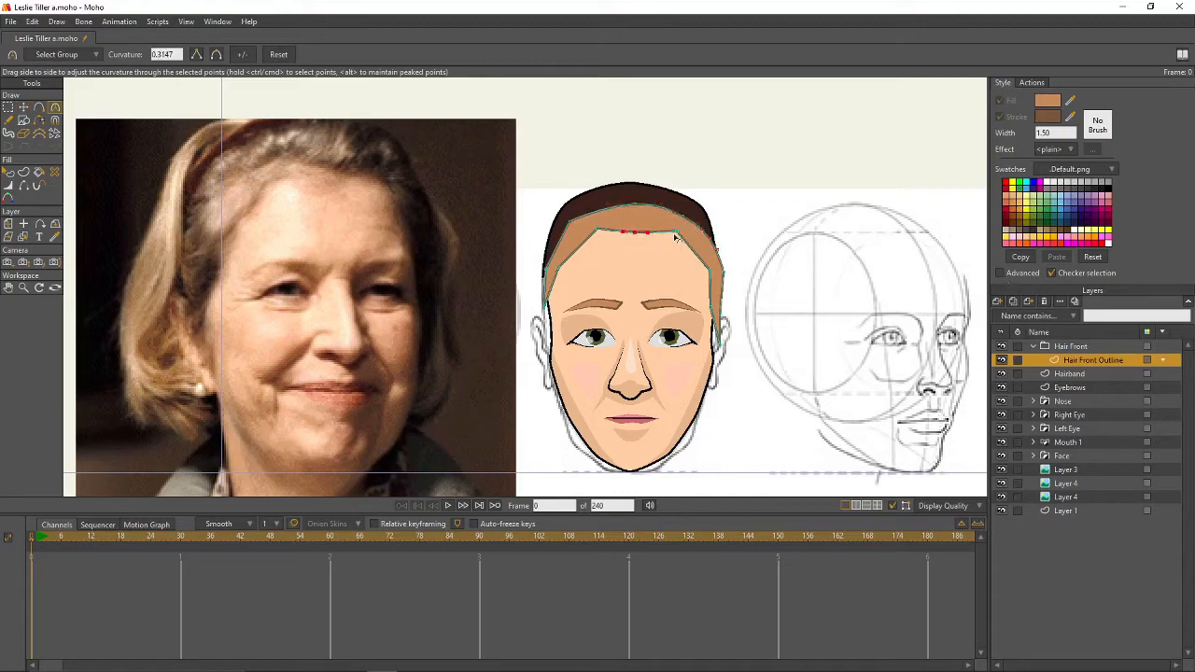
left_click_drag(555, 270, 675, 282)
left_click(708, 268)
left_click(571, 224)
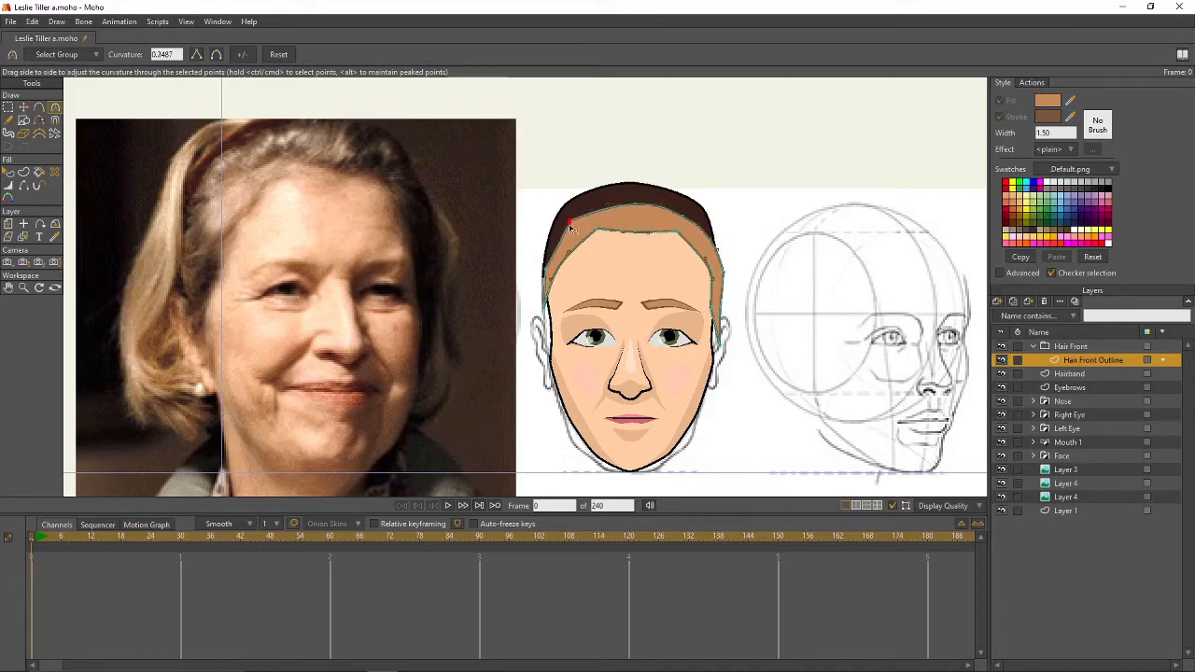
left_click_drag(571, 222, 587, 208)
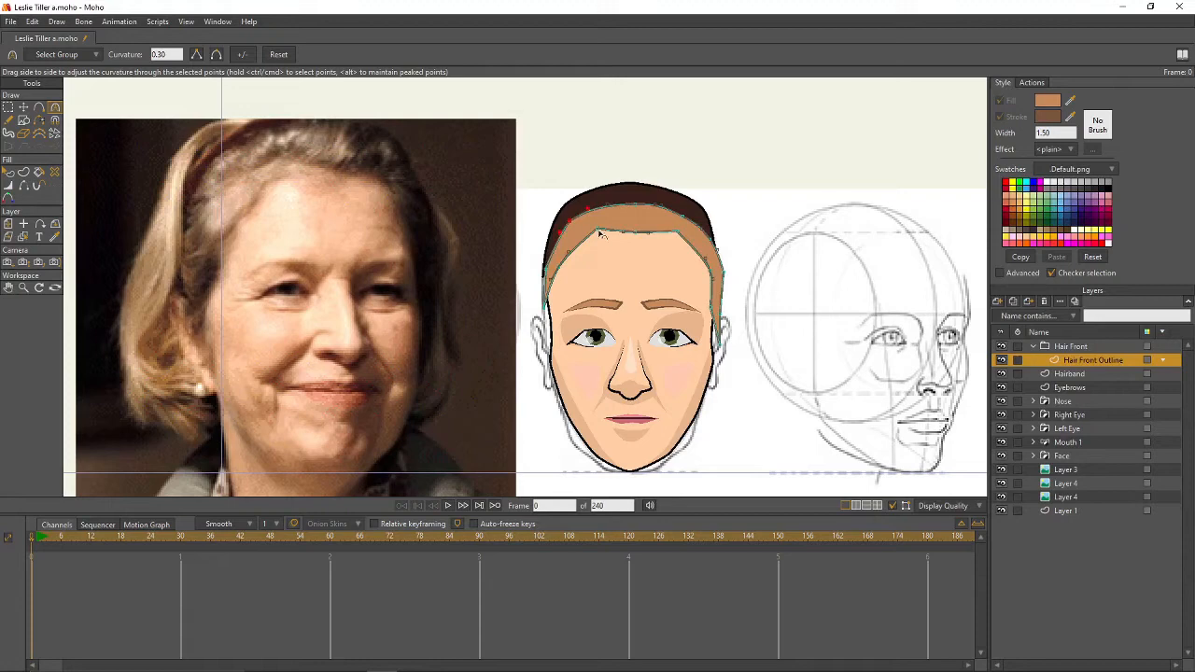
left_click(545, 271)
left_click(723, 273)
- Select the point at the hair top and render a preview of frame 0
key("g")
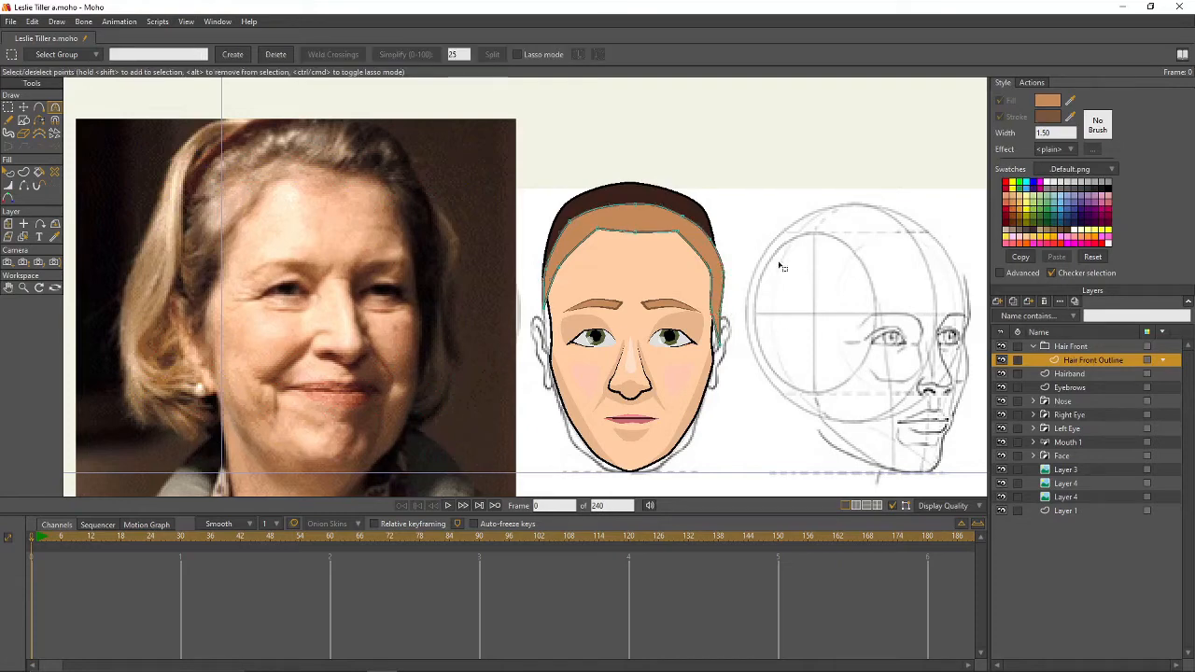
key("t")
left_click(634, 207)
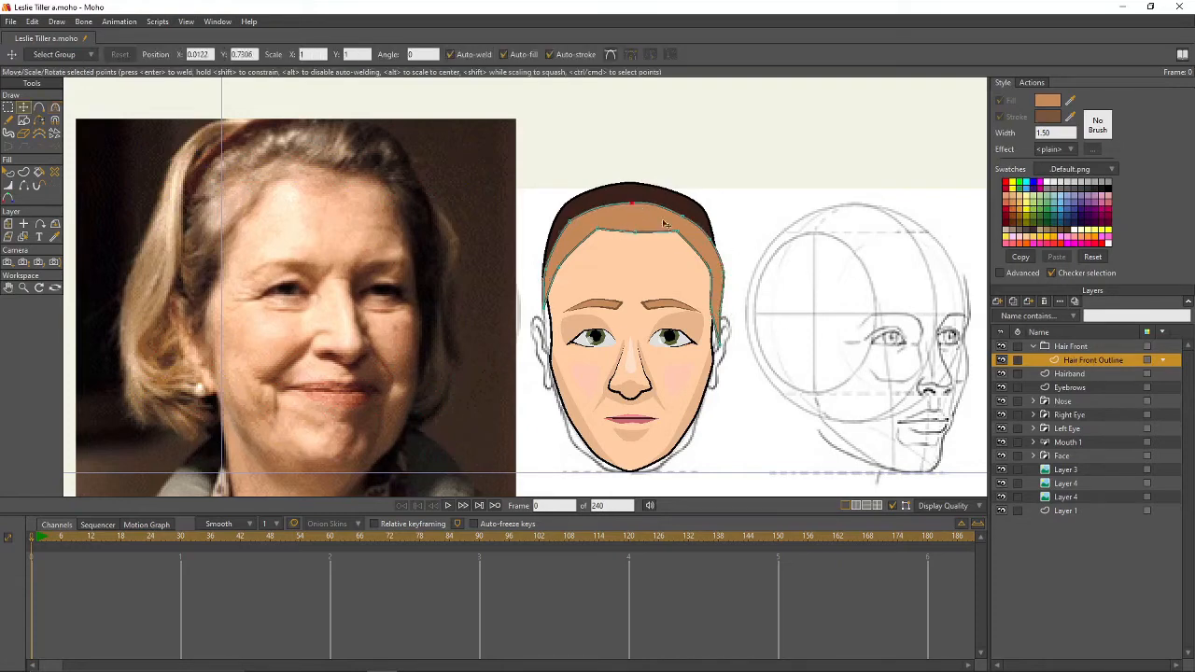
key("ctrl+r")
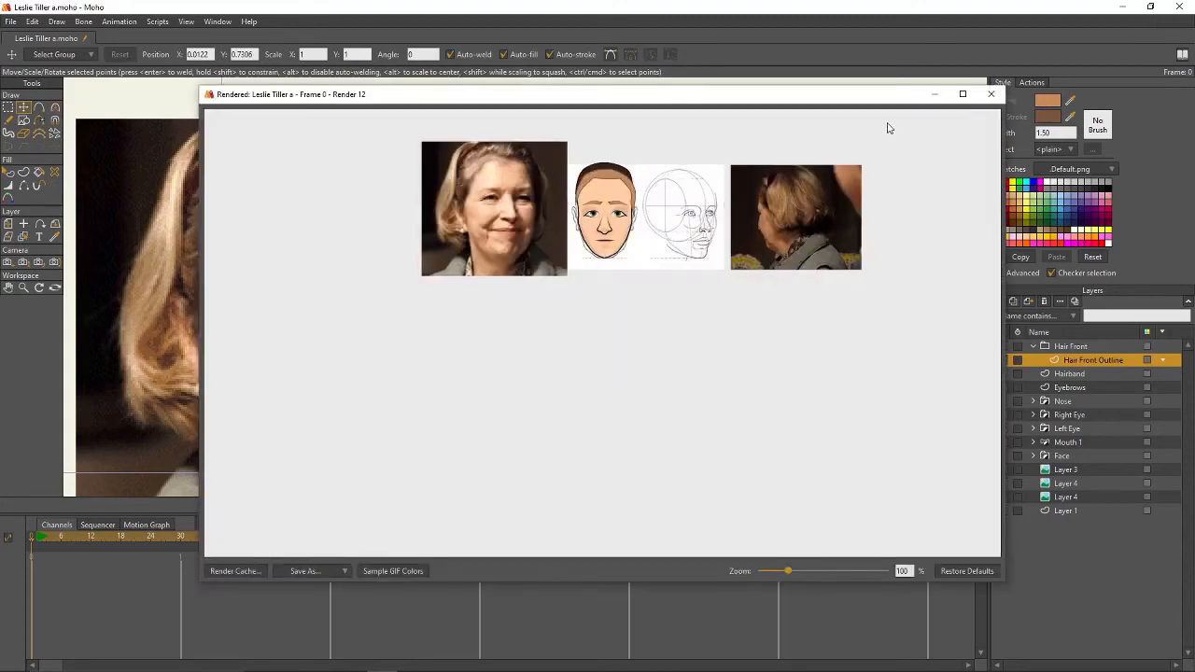
- Close the render and set Hair Front Outline to add to the group mask, excluding strokes
left_click(993, 95)
double_click(1070, 347)
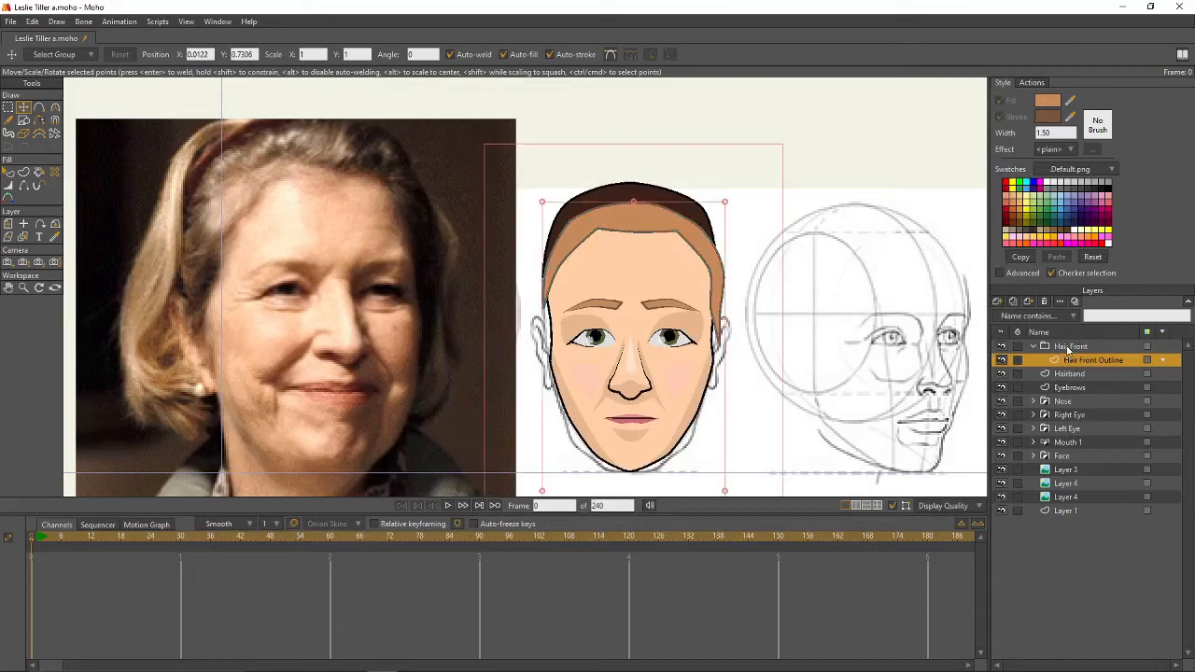
left_click(195, 59)
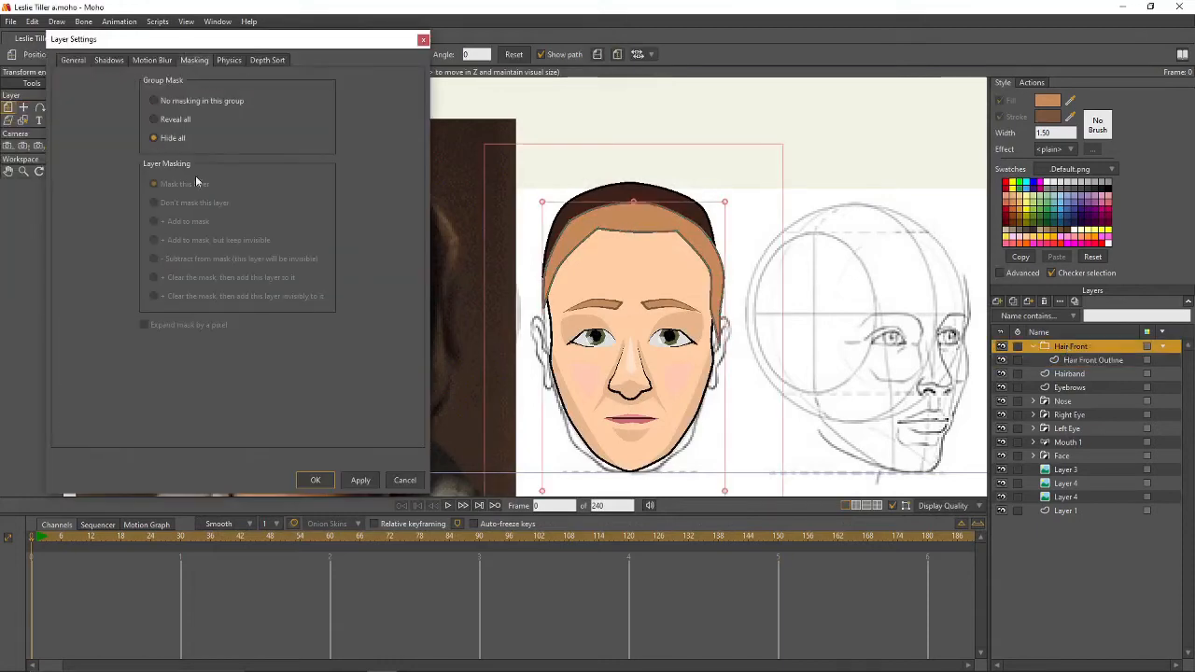
double_click(1076, 362)
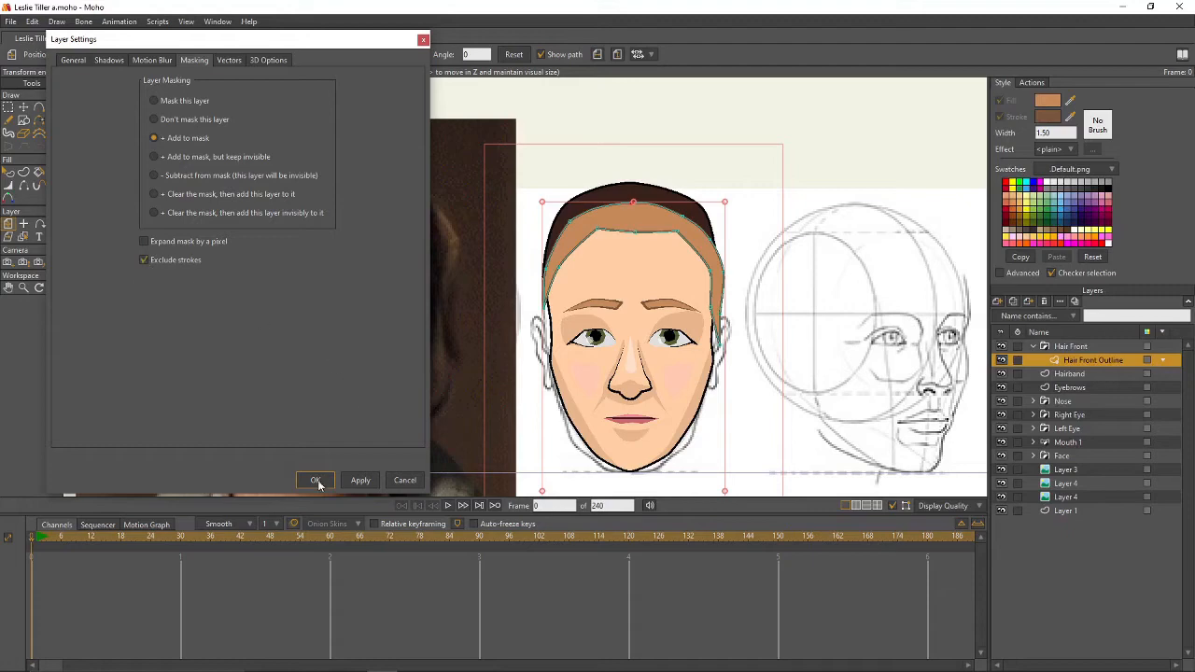
left_click(315, 481)
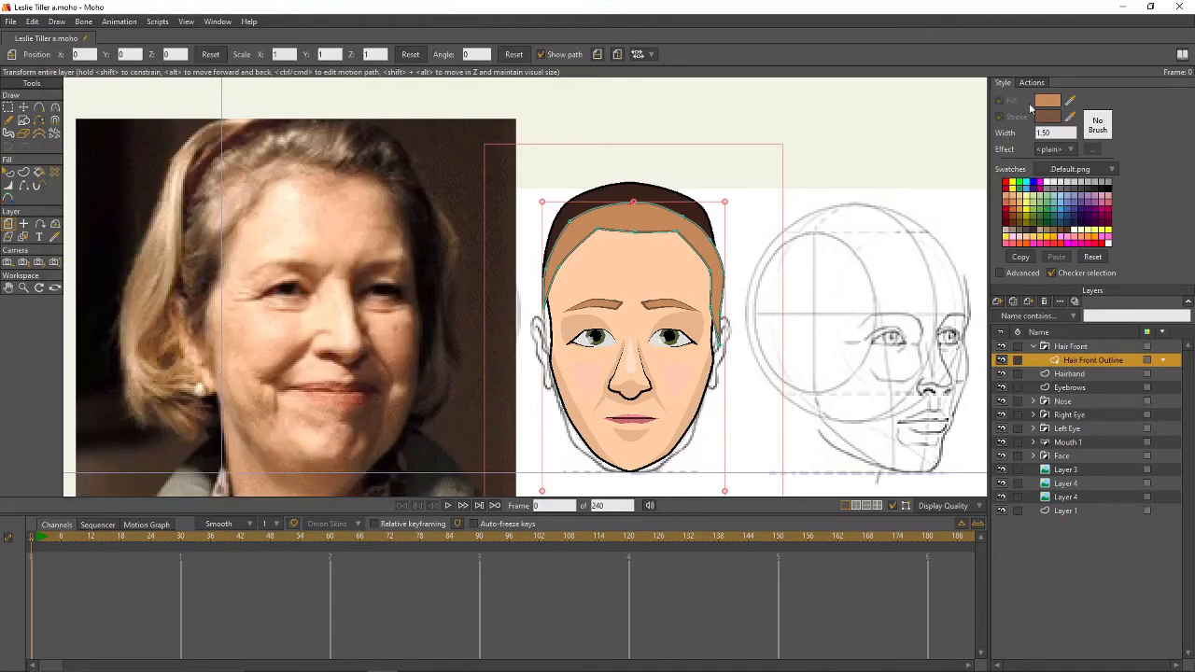
- Set the fill to darker brown AA7549 and add a new vector layer inside Hair Front
left_click(1071, 101)
left_click(652, 221)
left_click_drag(1071, 102, 645, 216)
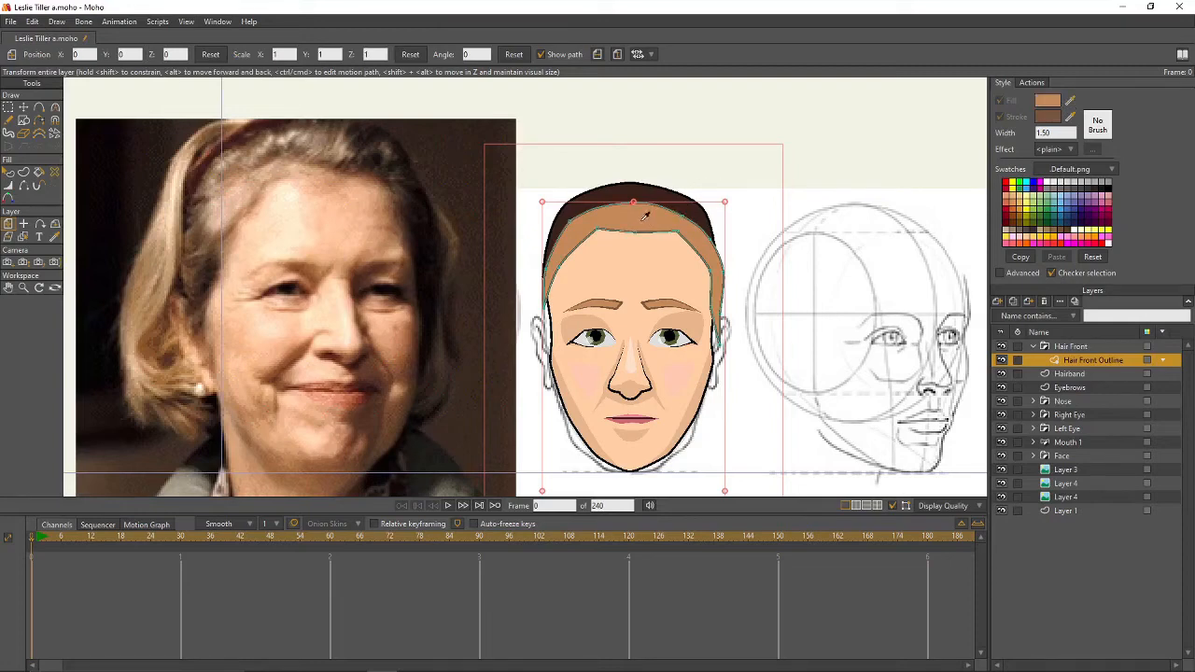
left_click(1048, 100)
type("AA7549")
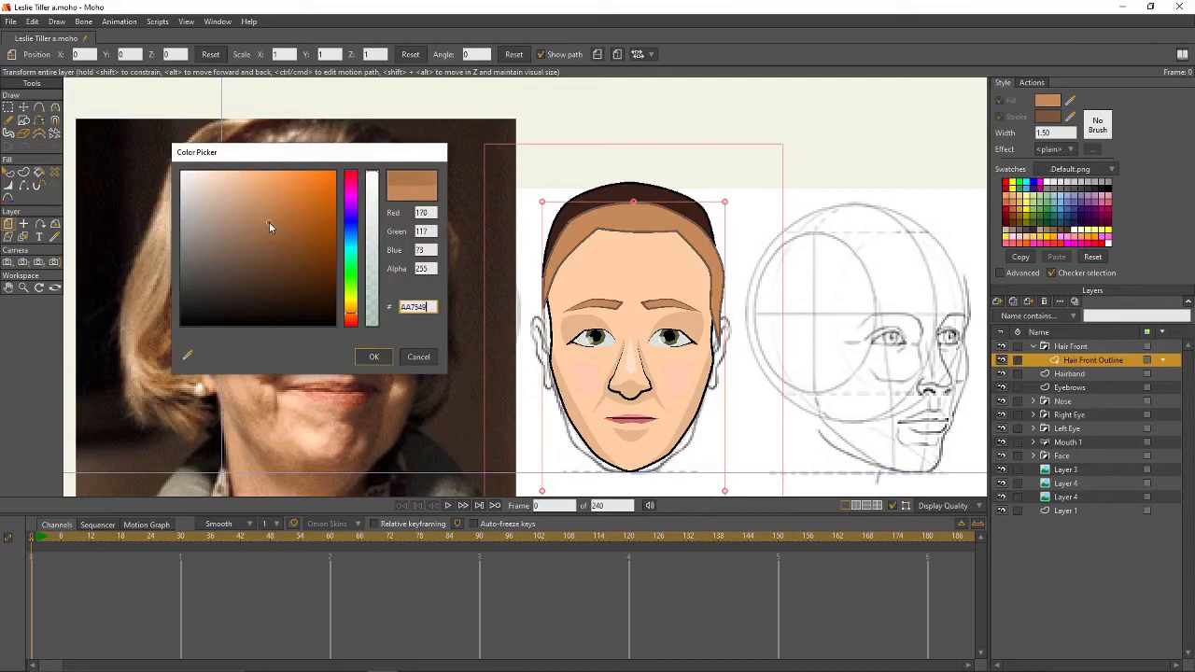
left_click(371, 355)
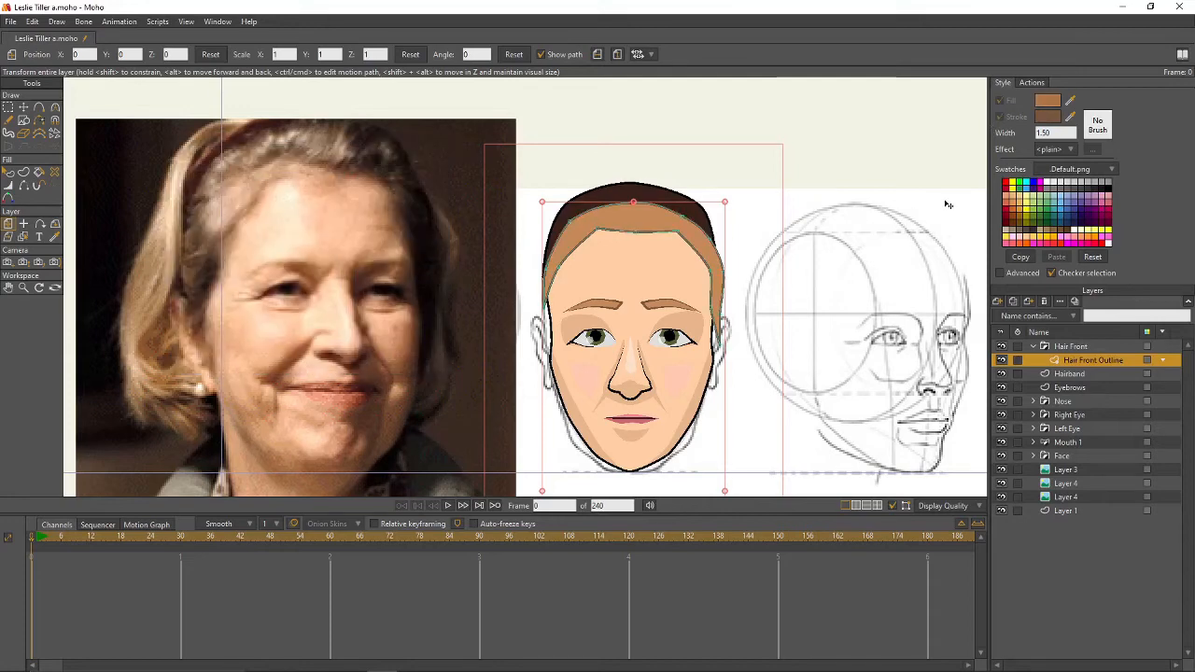
left_click(997, 301)
left_click(1027, 316)
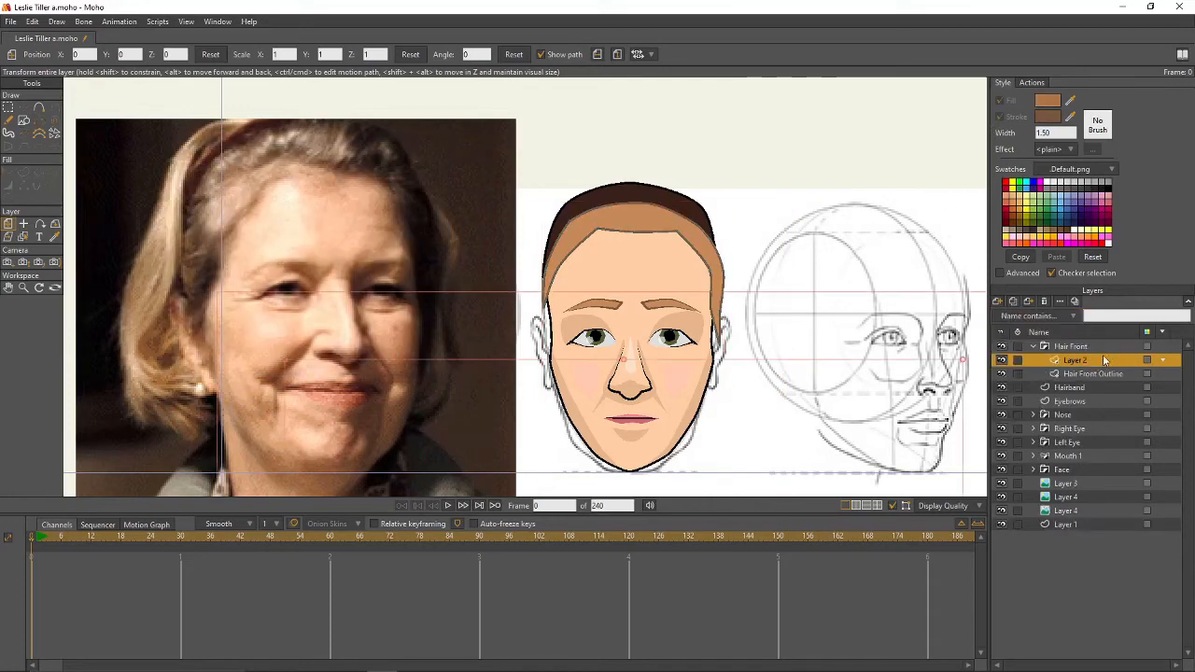
- Rename the new layer to Highdarks
double_click(1102, 361)
type("Highdarks")
key("Return")
- Draw a closed darker-brown shading band along the hairline and render a preview
left_click(39, 108)
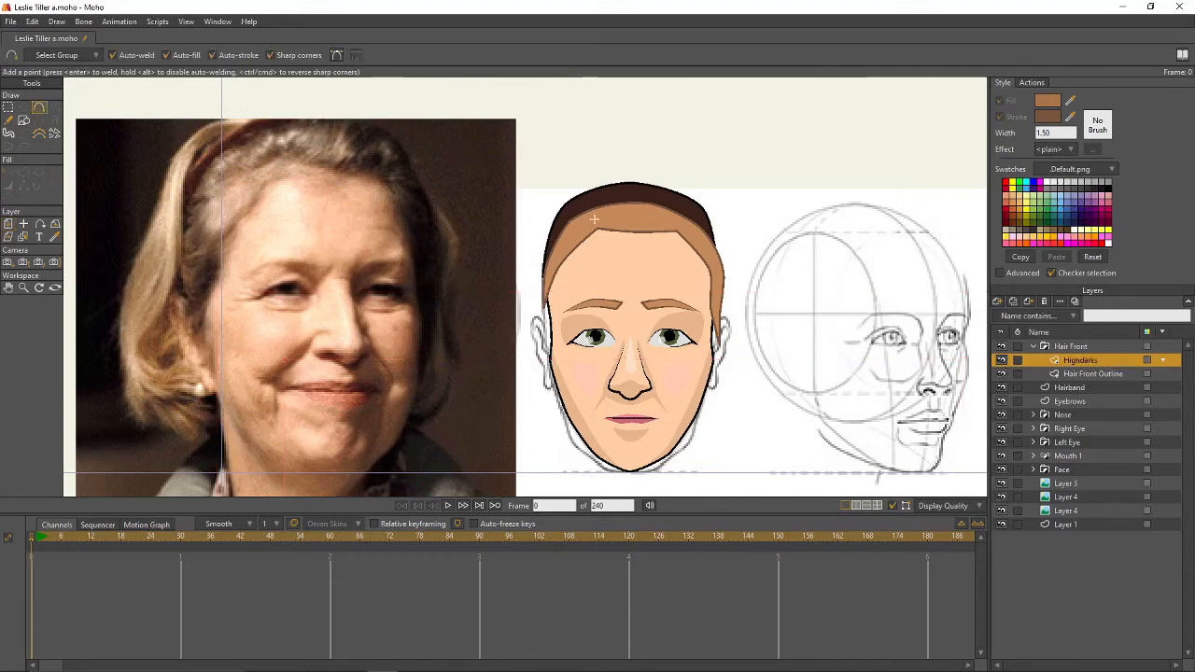
scroll(636, 229, "up", 2)
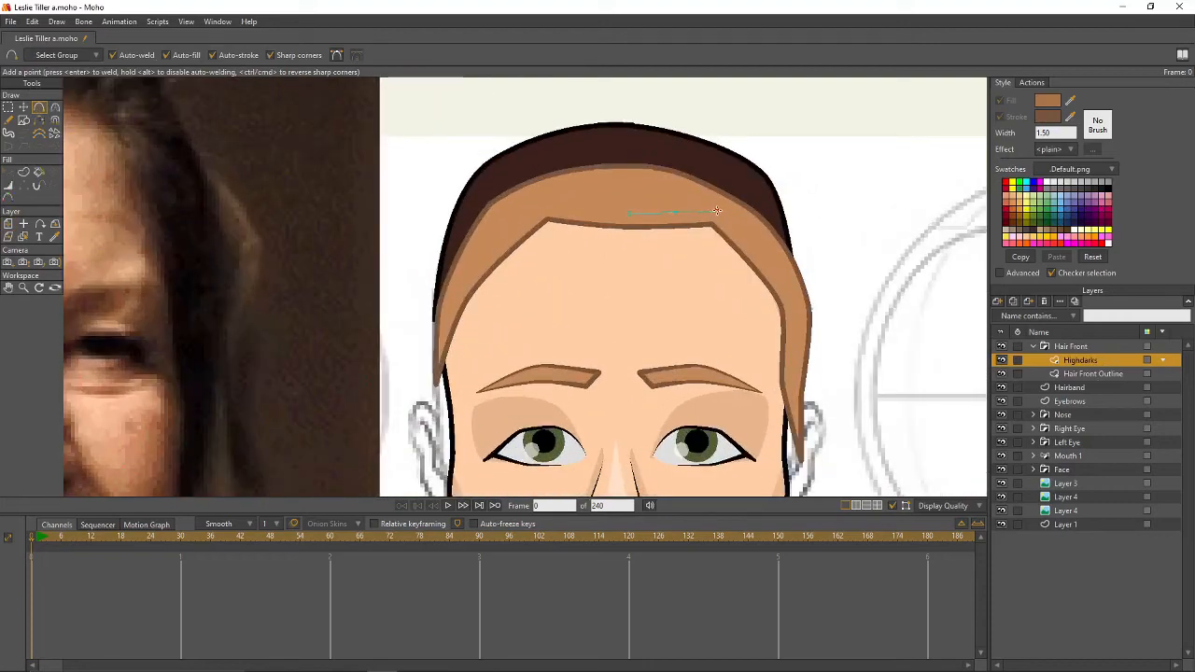
left_click_drag(717, 211, 771, 287)
left_click_drag(710, 239, 551, 232)
left_click_drag(497, 271, 485, 274)
left_click_drag(578, 207, 628, 214)
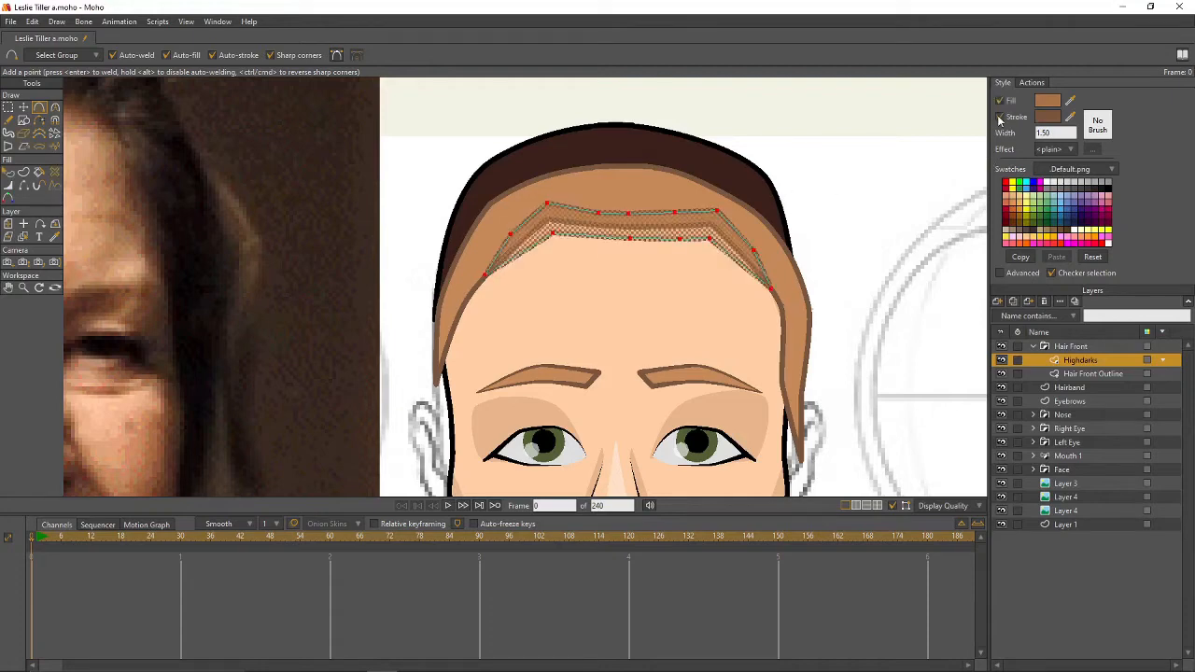
key("g")
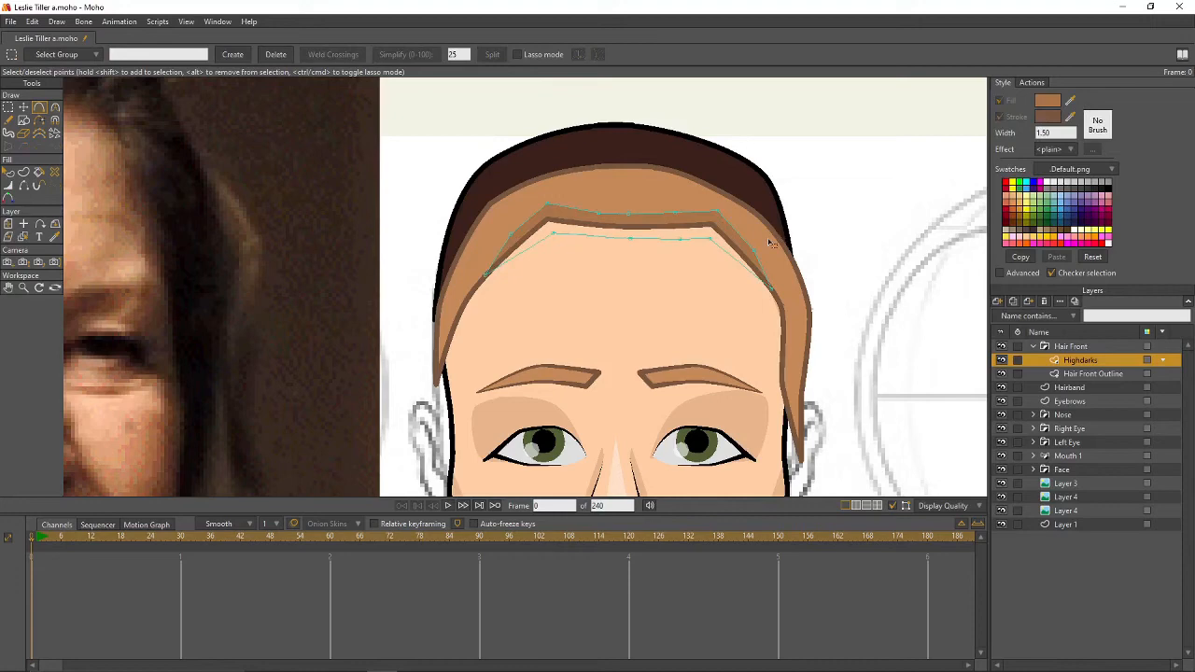
key("ctrl+r")
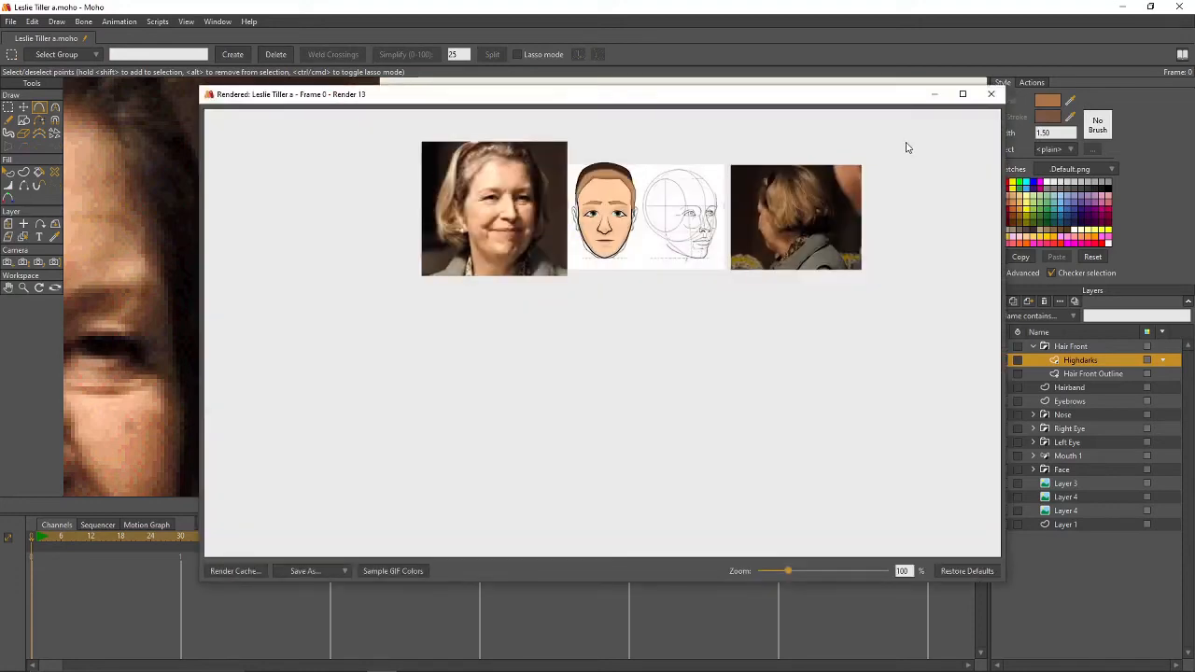
- Thin the Hair Front Outline stroke at two top points, then return to Highdarks and sample the hair colour
left_click(991, 95)
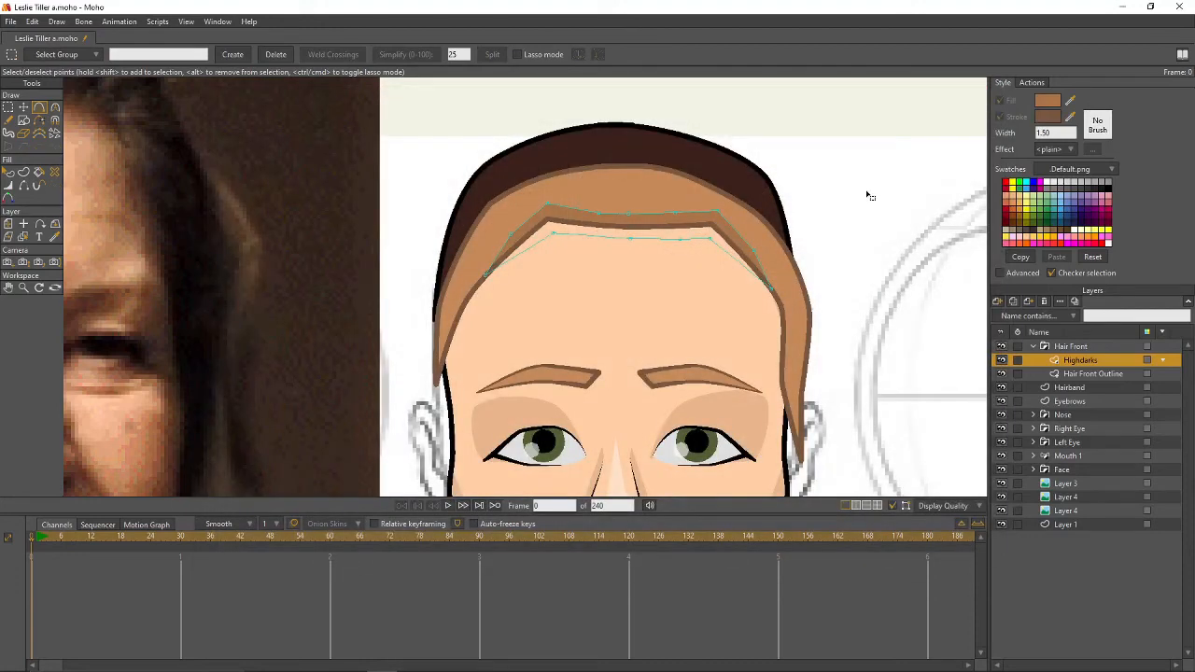
left_click(23, 185)
left_click(1086, 374)
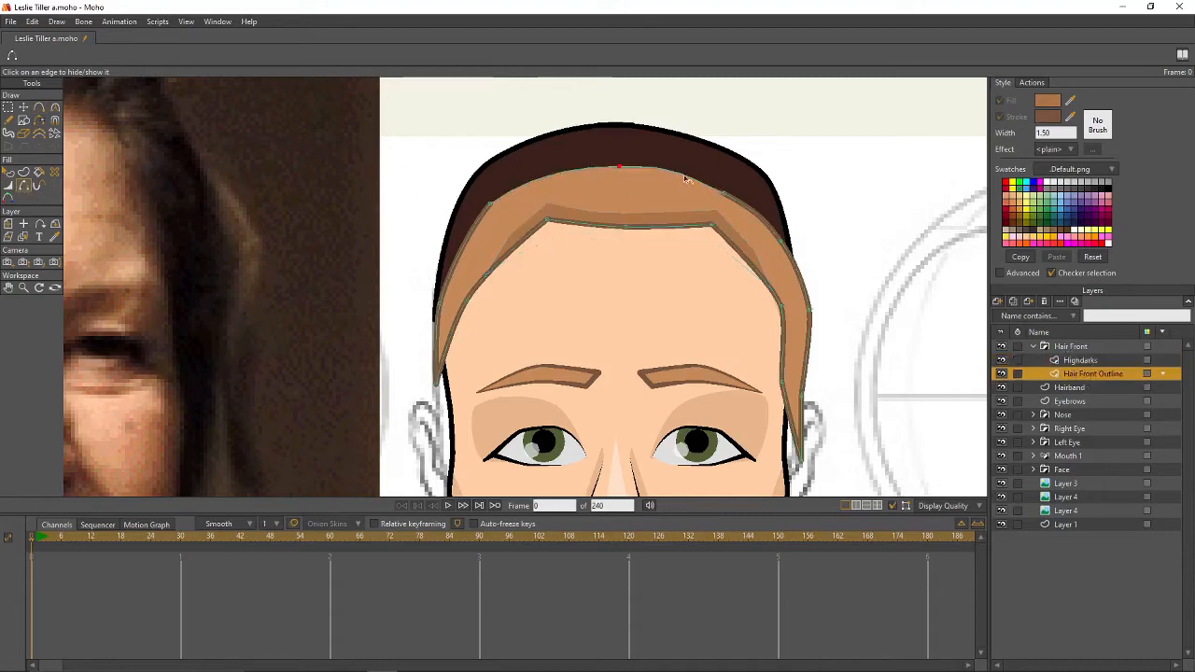
key("w")
left_click_drag(722, 188, 668, 193)
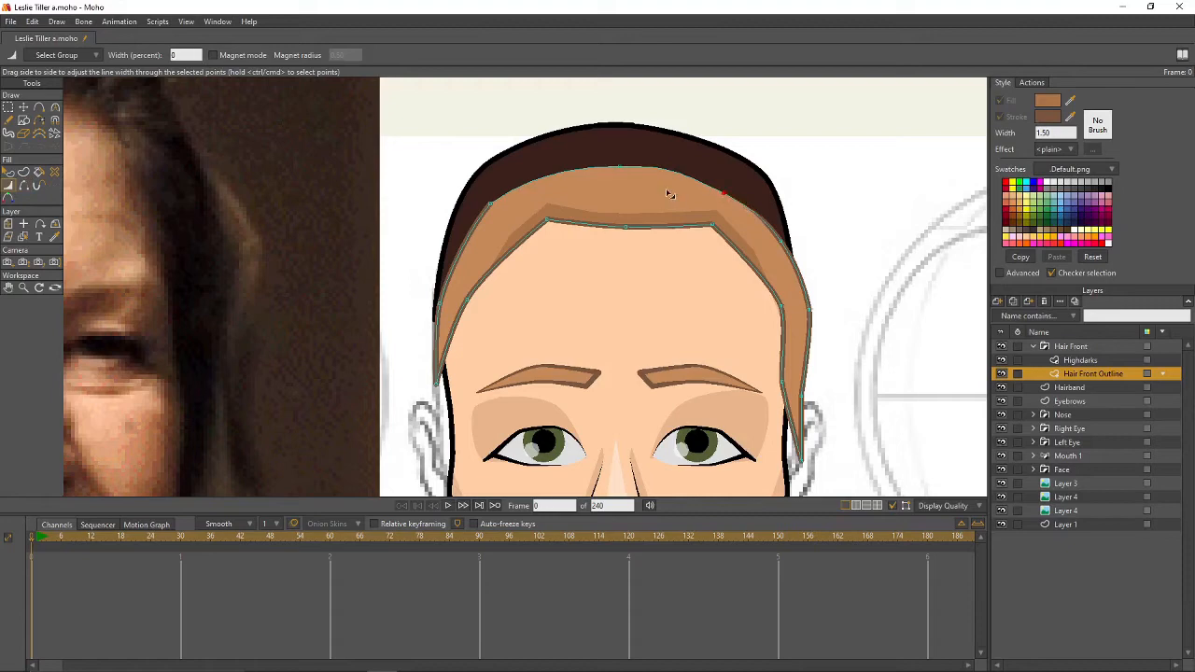
left_click_drag(491, 202, 445, 227)
left_click(1083, 362)
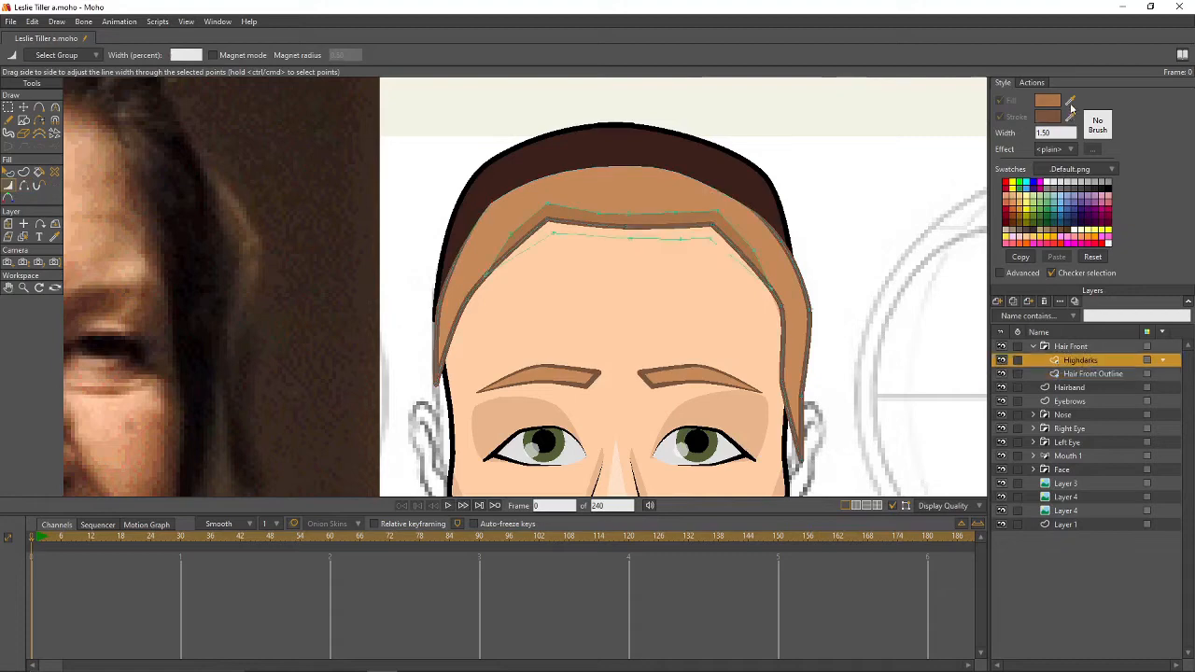
left_click_drag(833, 146, 671, 173)
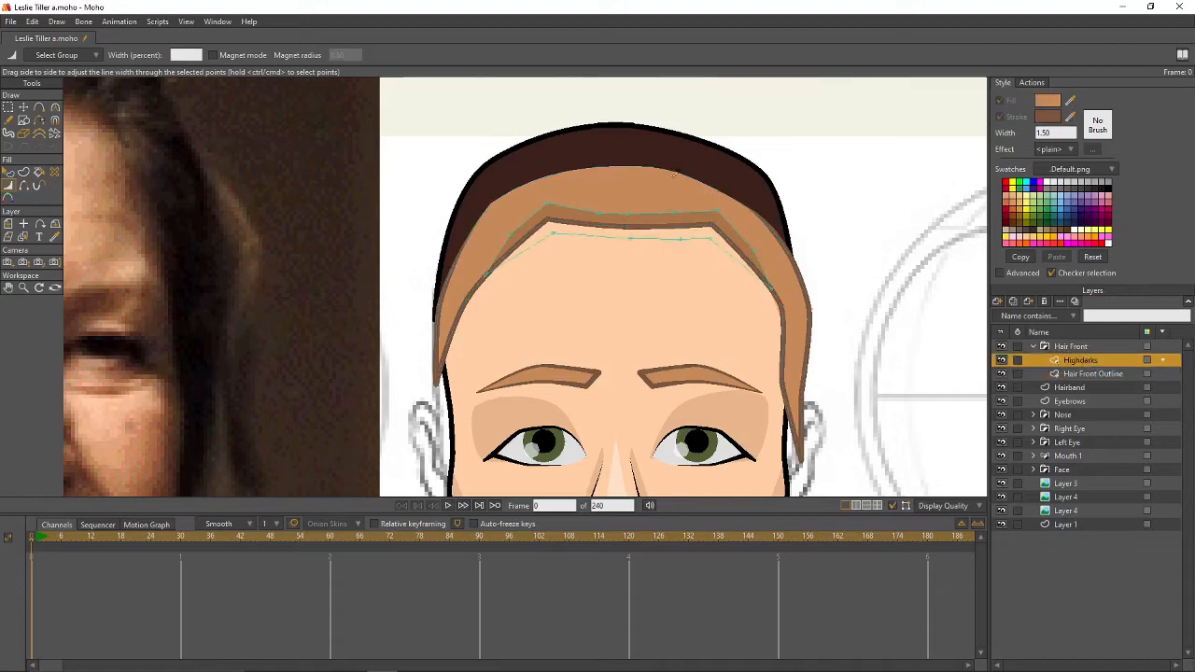
- Lighten the fill colour to a pale orange tan
left_click(1049, 101)
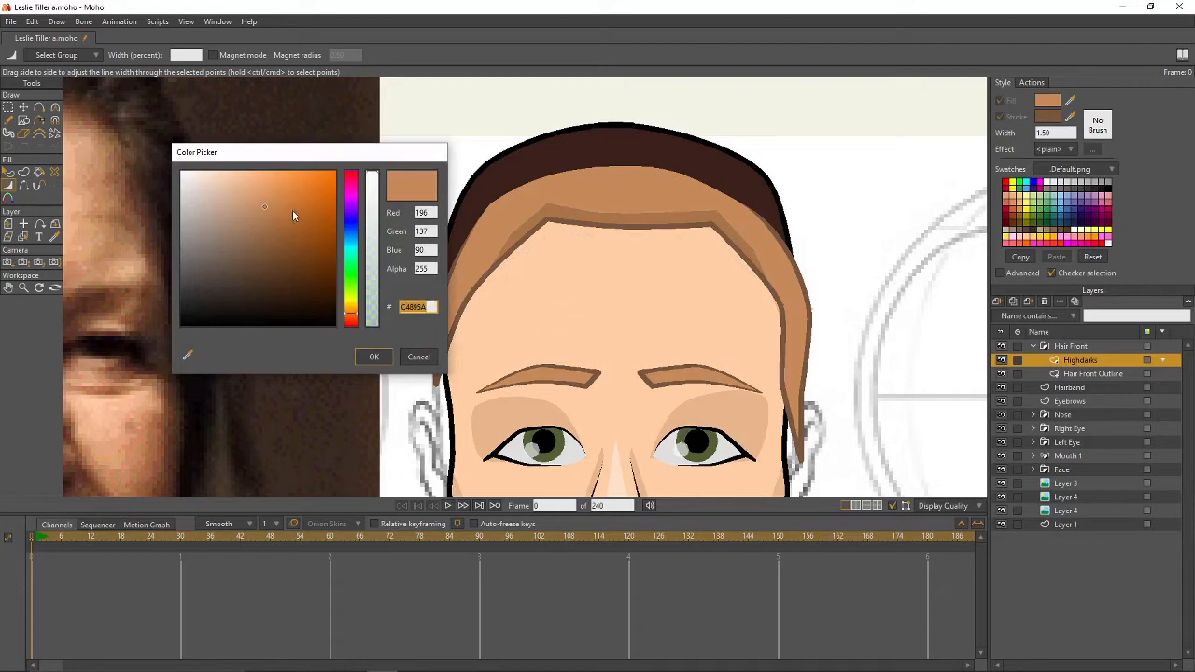
mouse_move(263, 206)
left_mouse_down()
mouse_move(258, 183)
mouse_move(274, 190)
left_mouse_up()
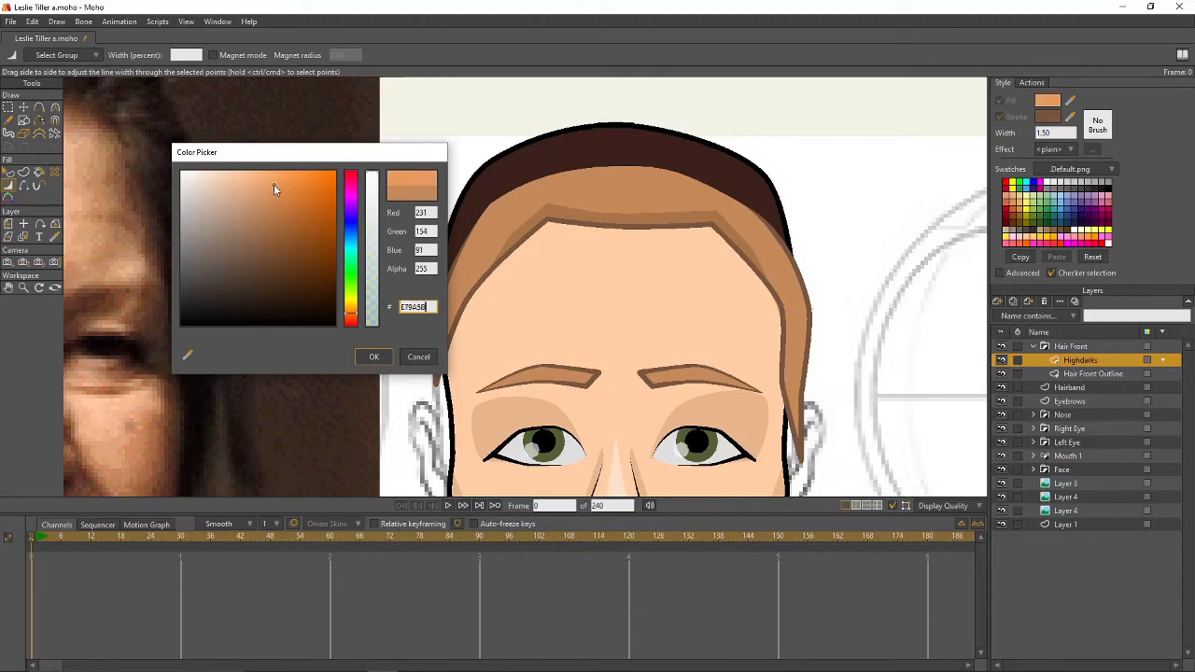
left_click(371, 358)
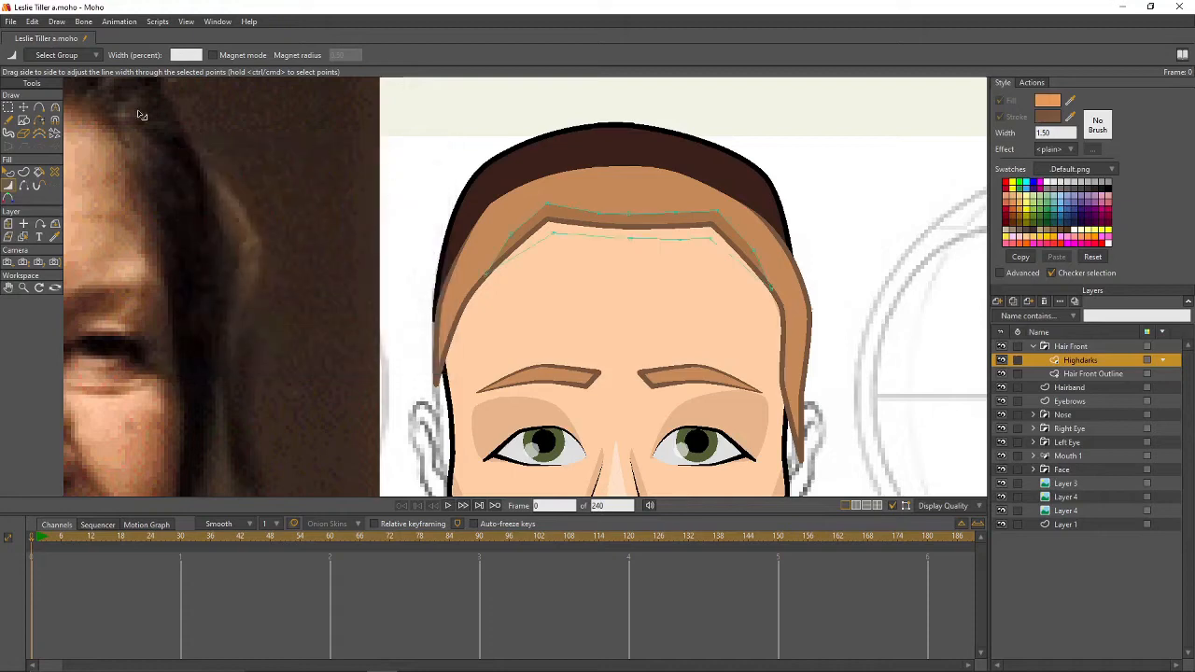
- Draw a closed highlight shape across the top of the hair, extending down the left side
left_click(38, 107)
left_click_drag(624, 175, 754, 221)
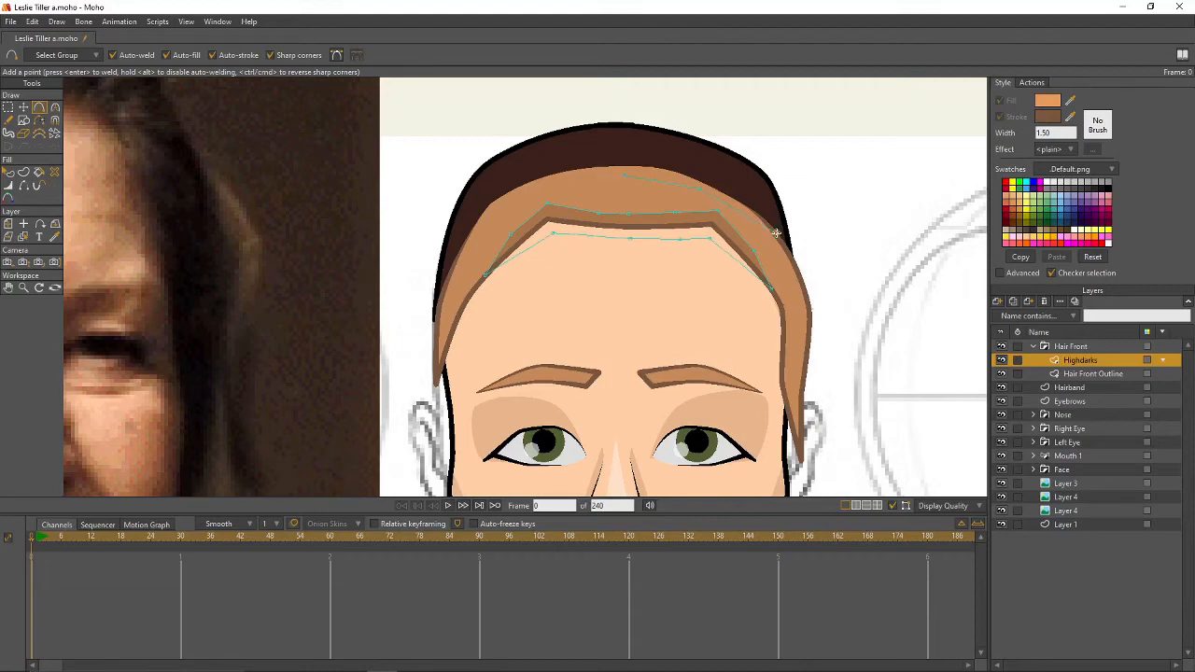
left_click_drag(776, 232, 593, 157)
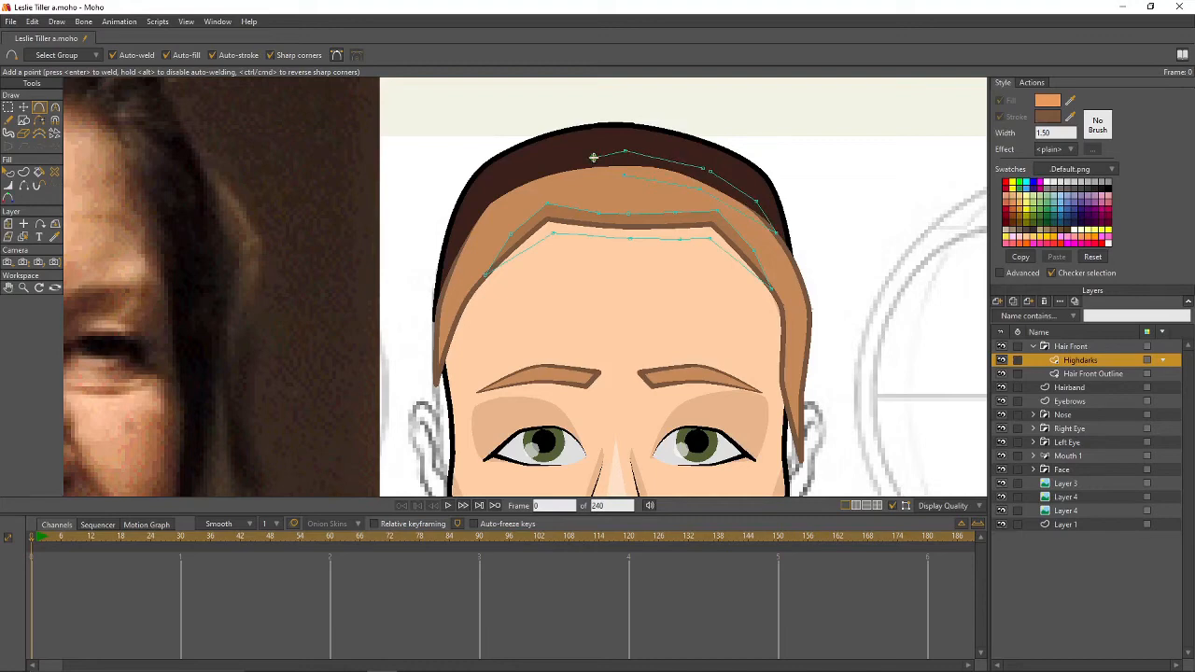
key("t")
left_click(707, 170)
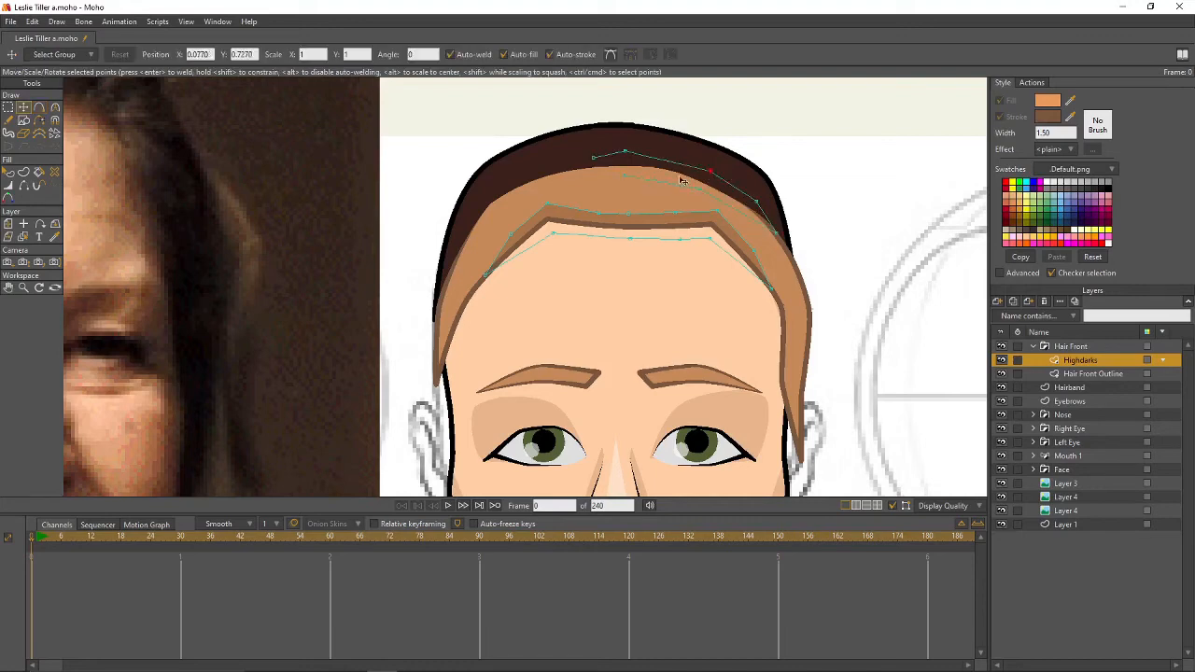
left_click(594, 156)
left_click_drag(571, 159, 539, 166)
key("a")
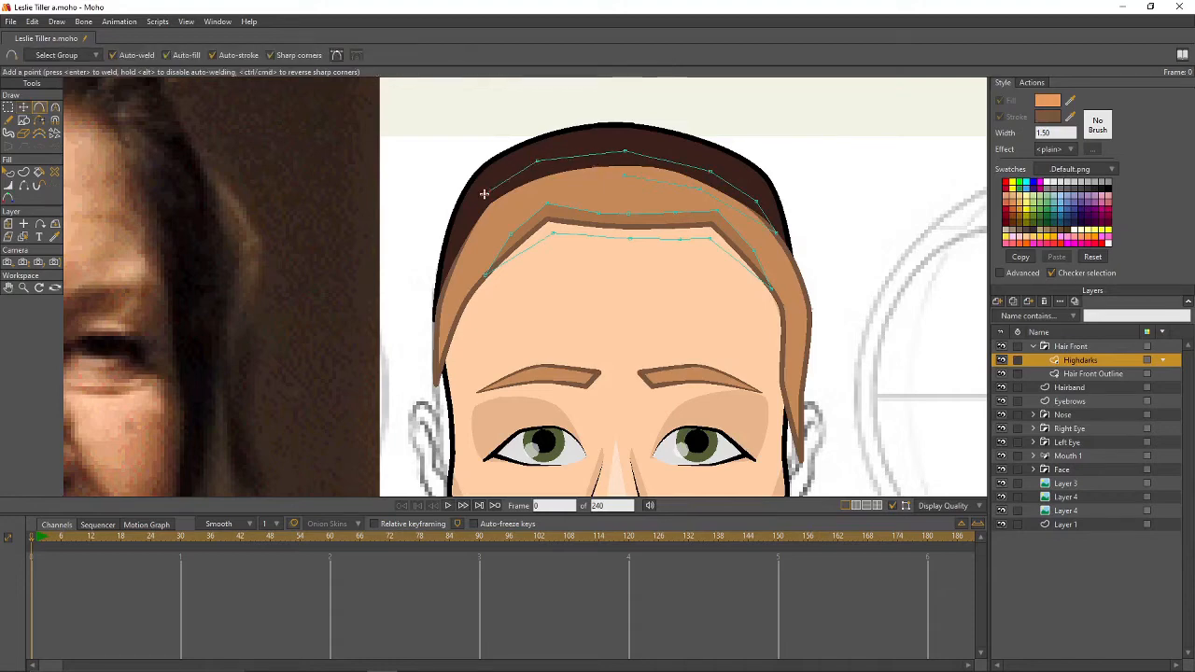
left_click_drag(476, 197, 461, 248)
left_click_drag(558, 180, 624, 174)
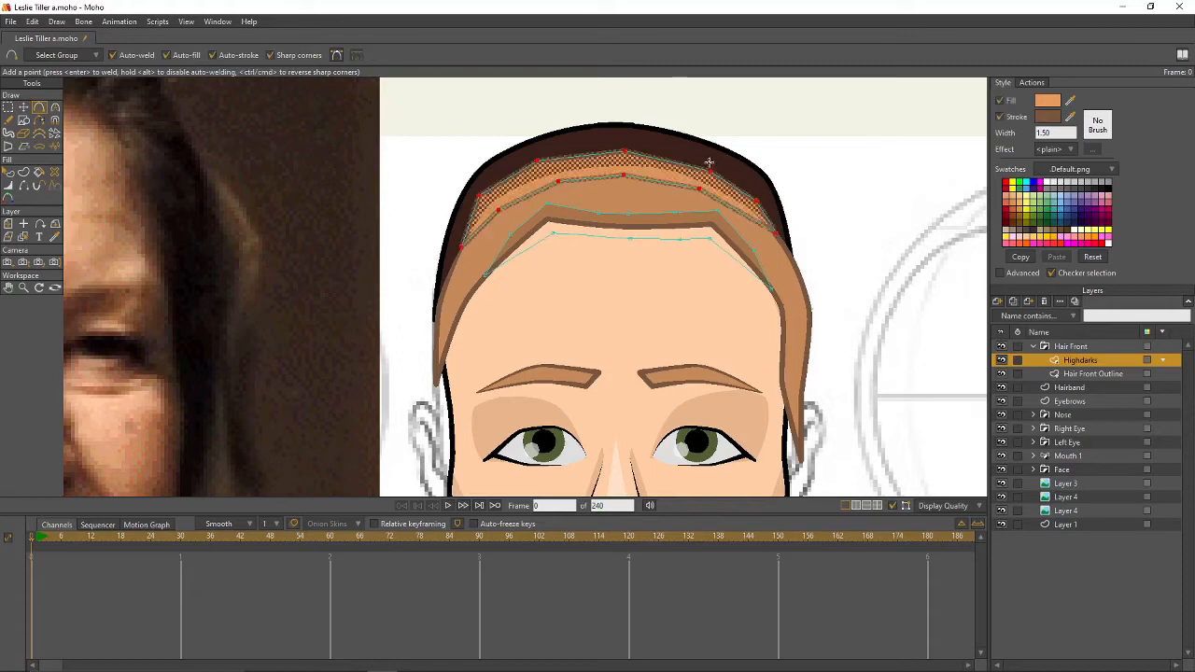
- Remove the highlight's stroke, smooth its corners with Curvature, and render a preview
left_click(1000, 117)
key("g")
left_click(855, 189)
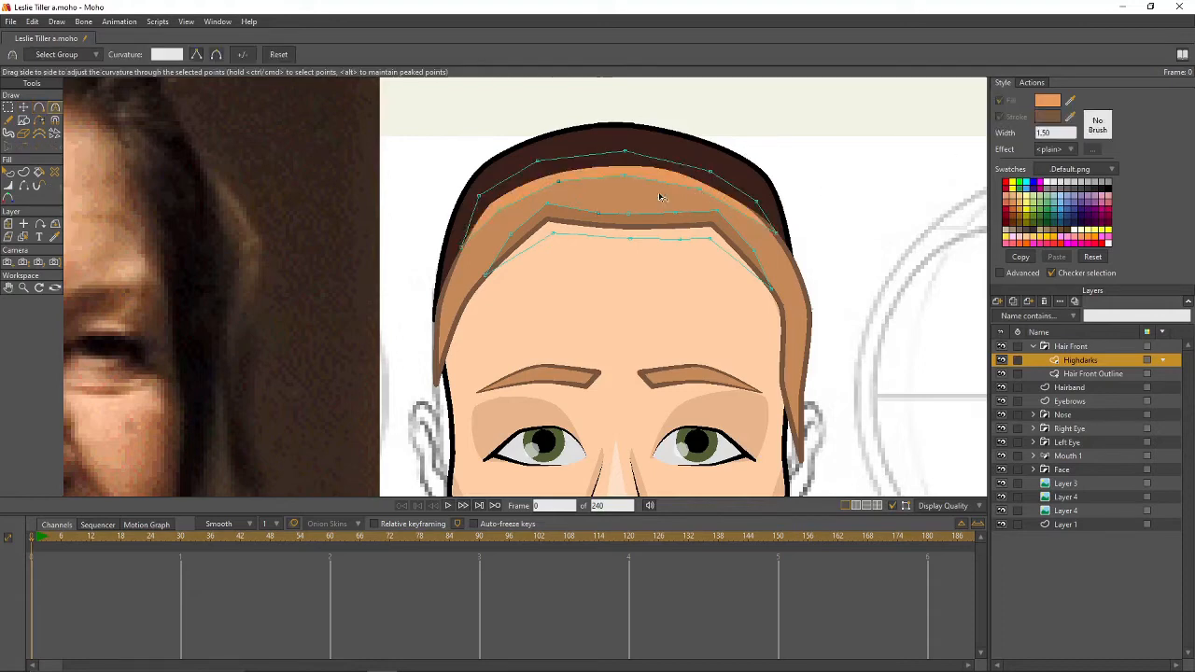
left_click(626, 179)
key("c")
left_click_drag(706, 194, 797, 219)
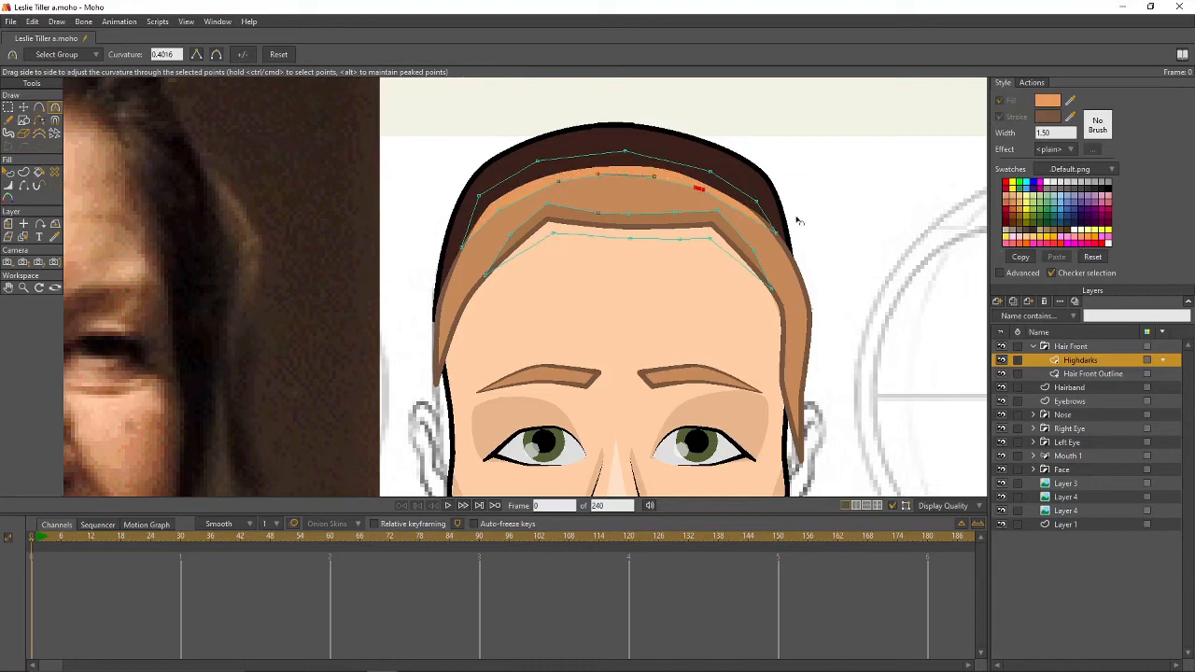
left_click_drag(557, 183, 589, 176)
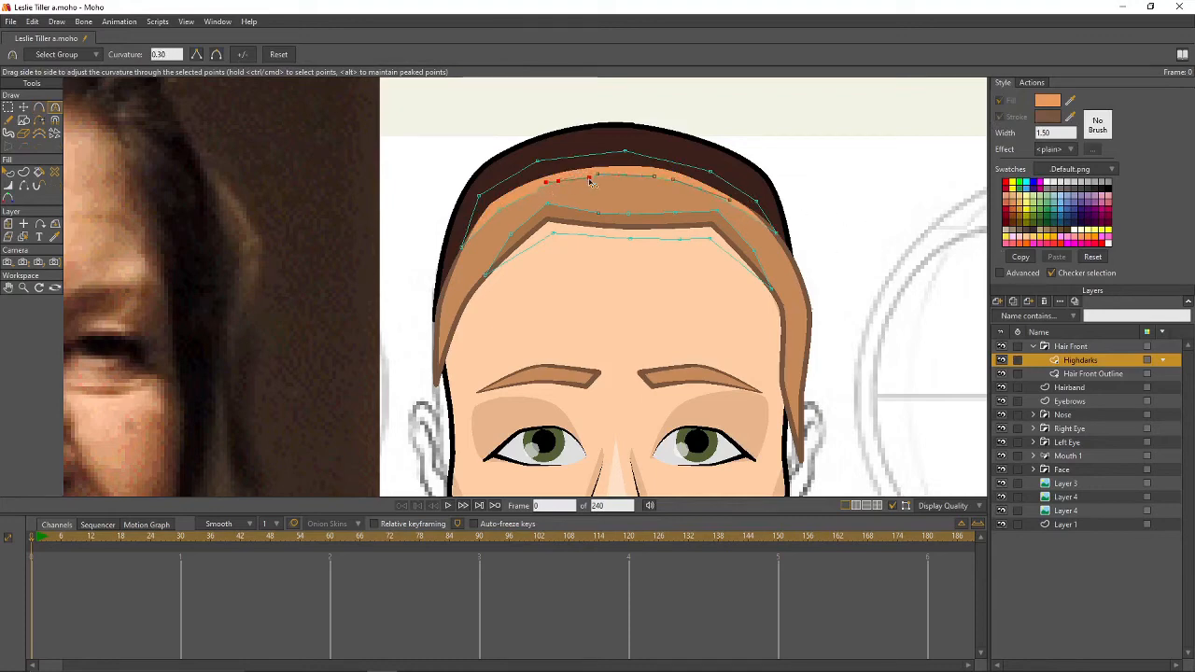
left_click_drag(501, 215, 560, 211)
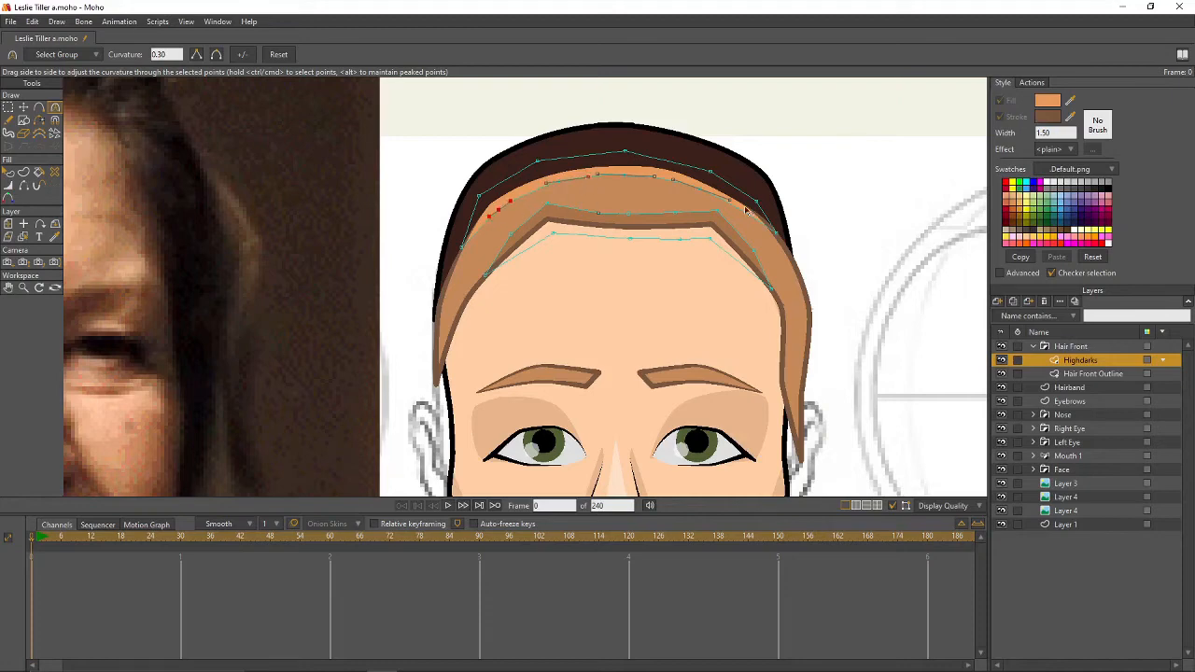
key("g")
left_click(874, 220)
scroll(885, 222, "down", 3)
key("ctrl+r")
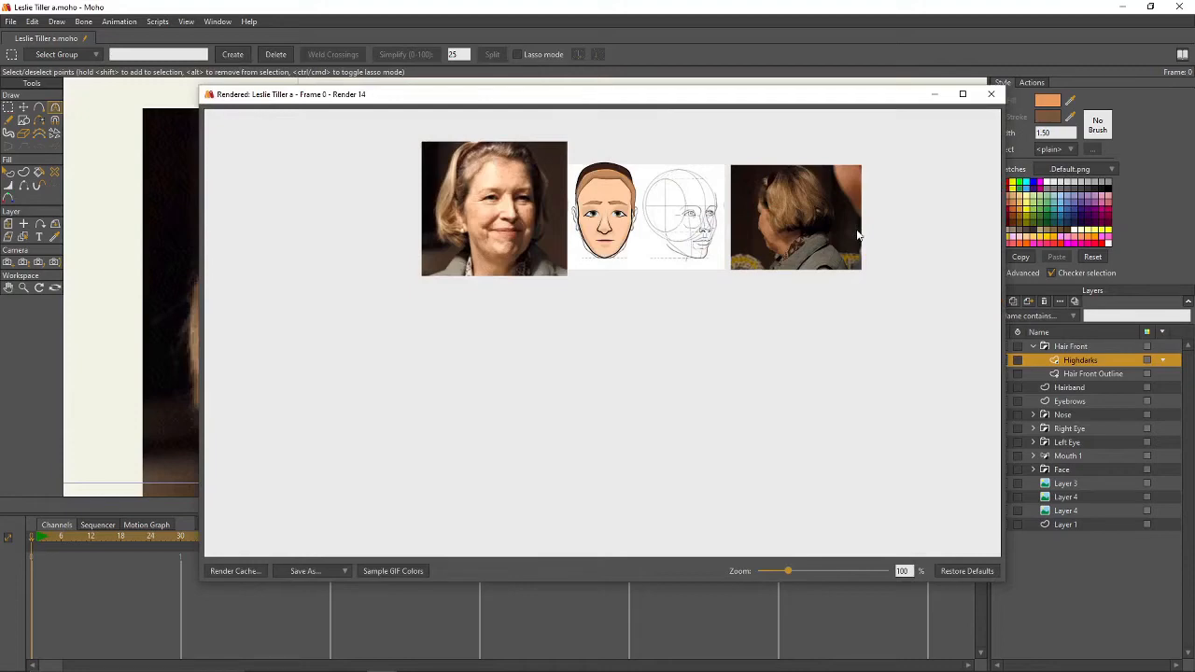
- Close the render, collapse Hair Front, and add a new vector layer above Face
left_click(990, 95)
left_click_drag(898, 300, 721, 255)
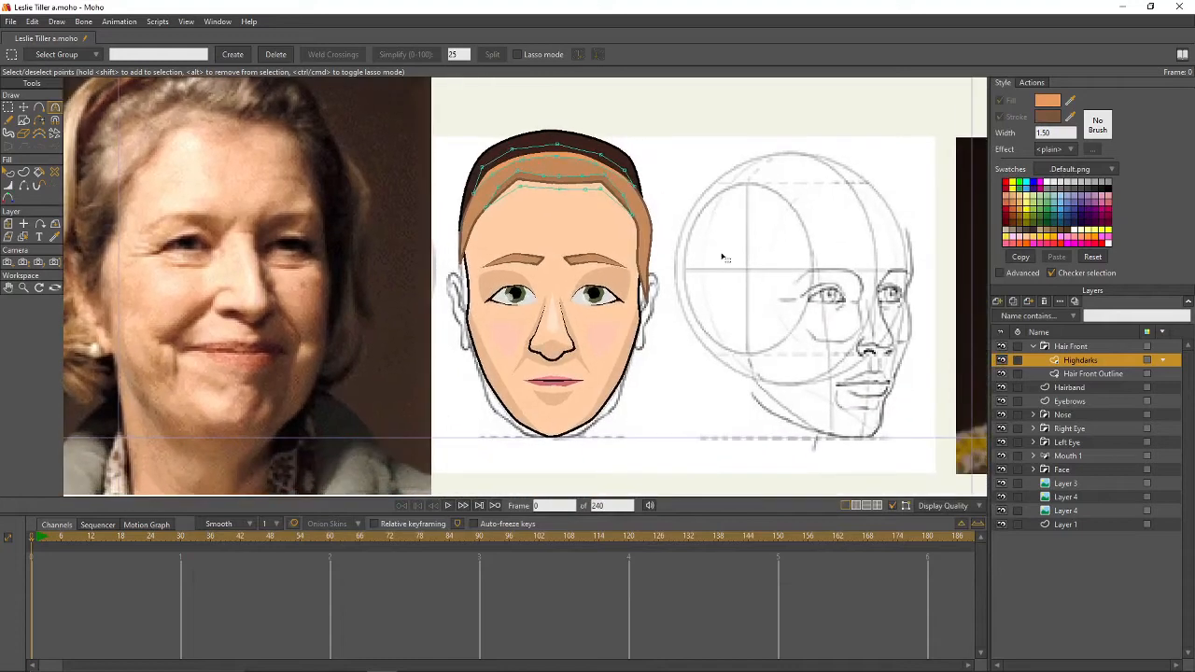
left_click(1035, 344)
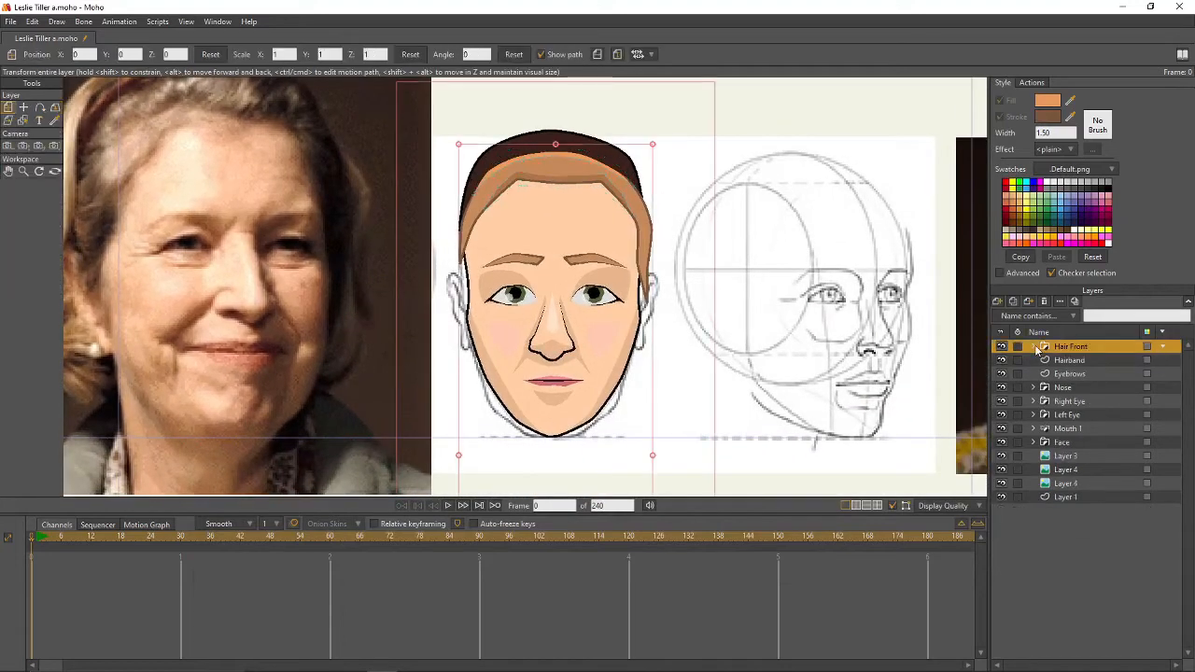
left_click(1068, 447)
left_click(997, 301)
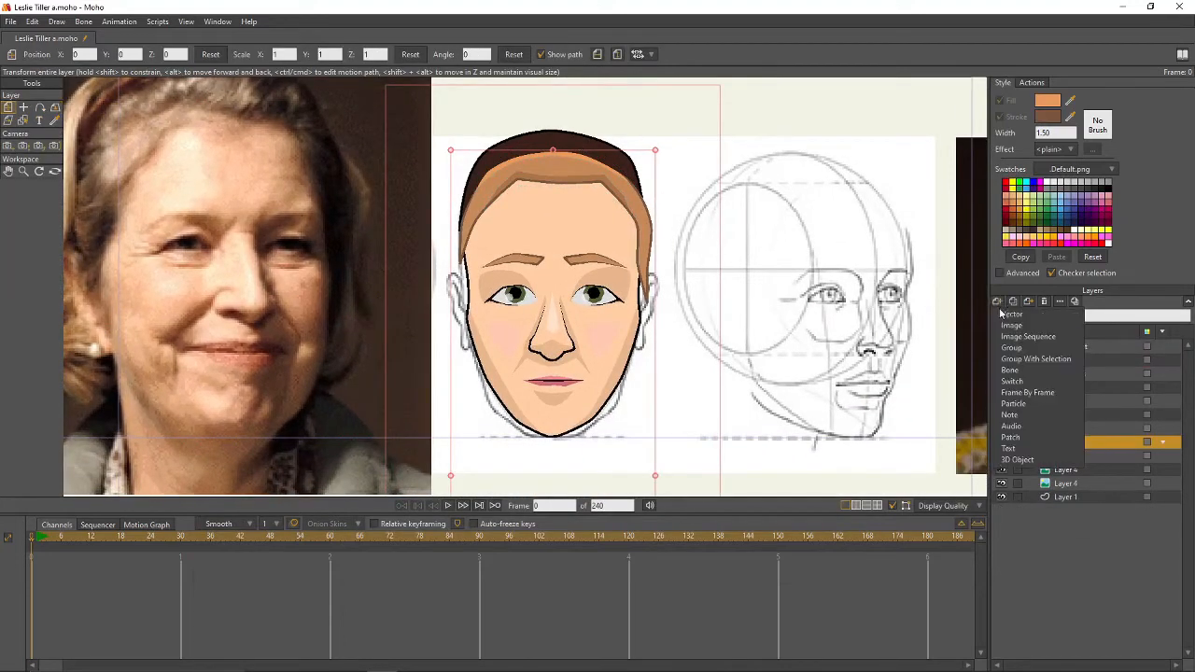
left_click(1016, 314)
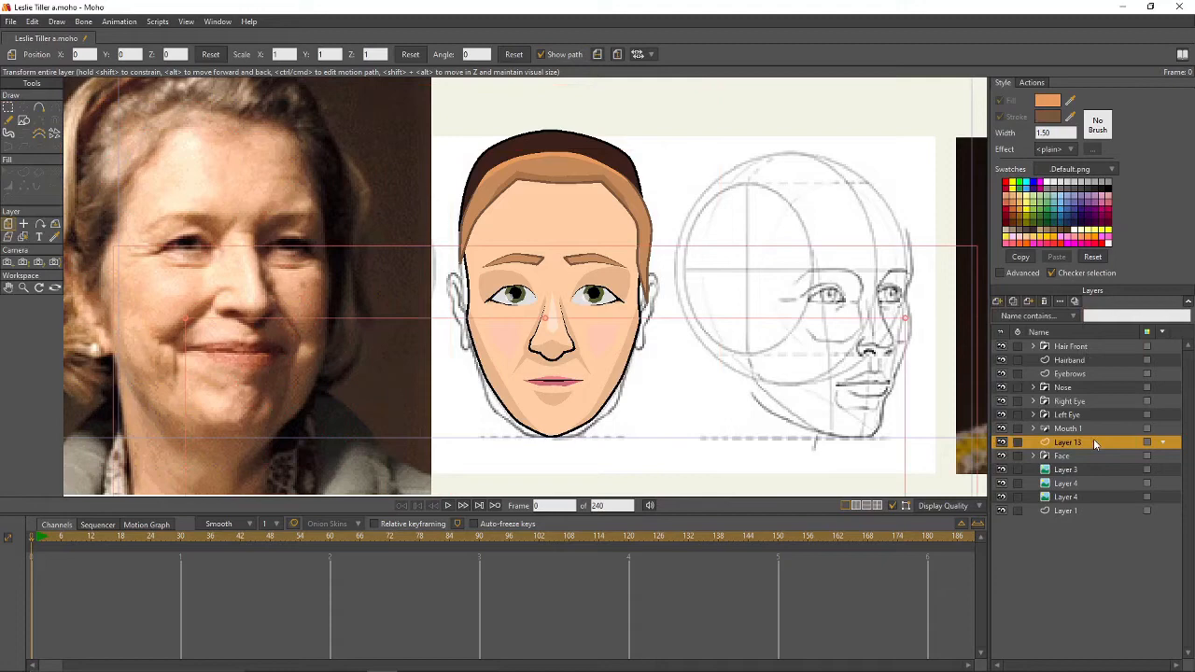
- Name the new layer 'Hair Side Outline'
double_click(1094, 439)
type("Hair Side Outline")
key("Return")
scroll(687, 280, "up", 3)
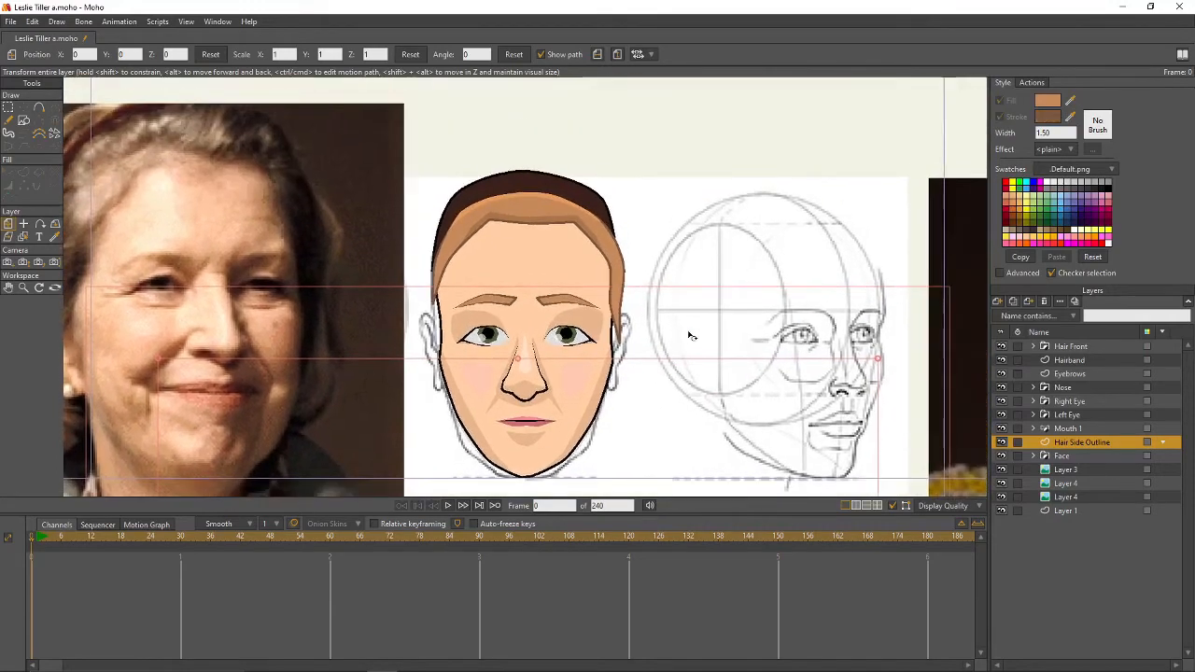
- Draw a closed tan side-hair panel along the face's right edge
left_click_drag(697, 329, 688, 256)
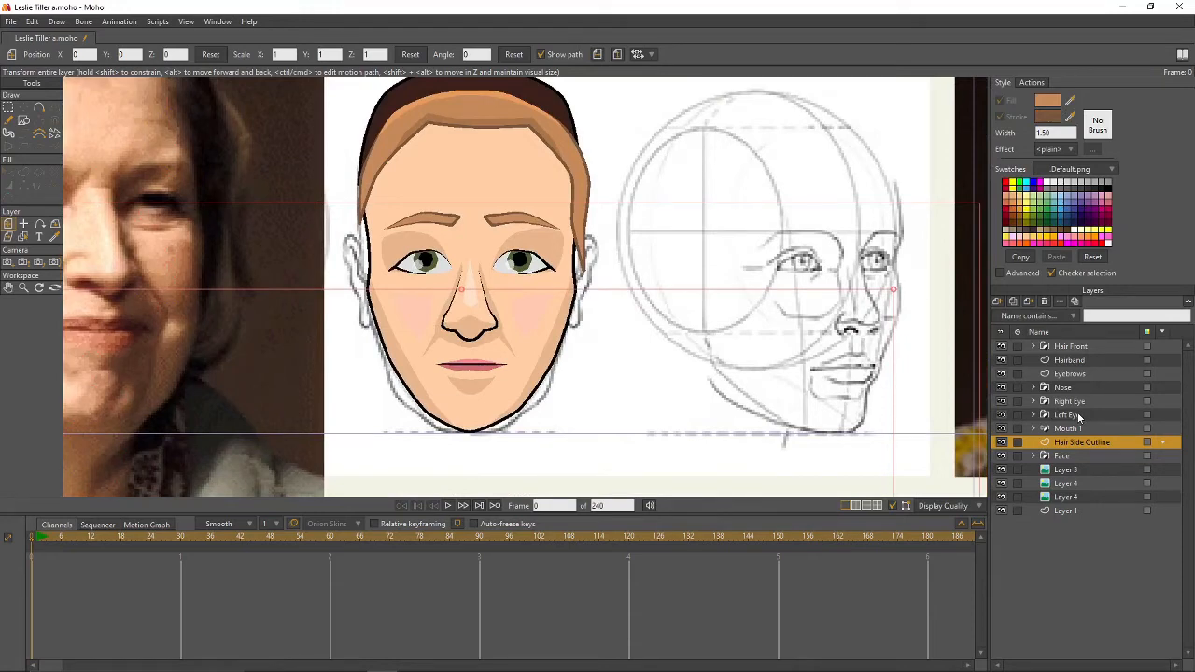
scroll(798, 322, "down", 2)
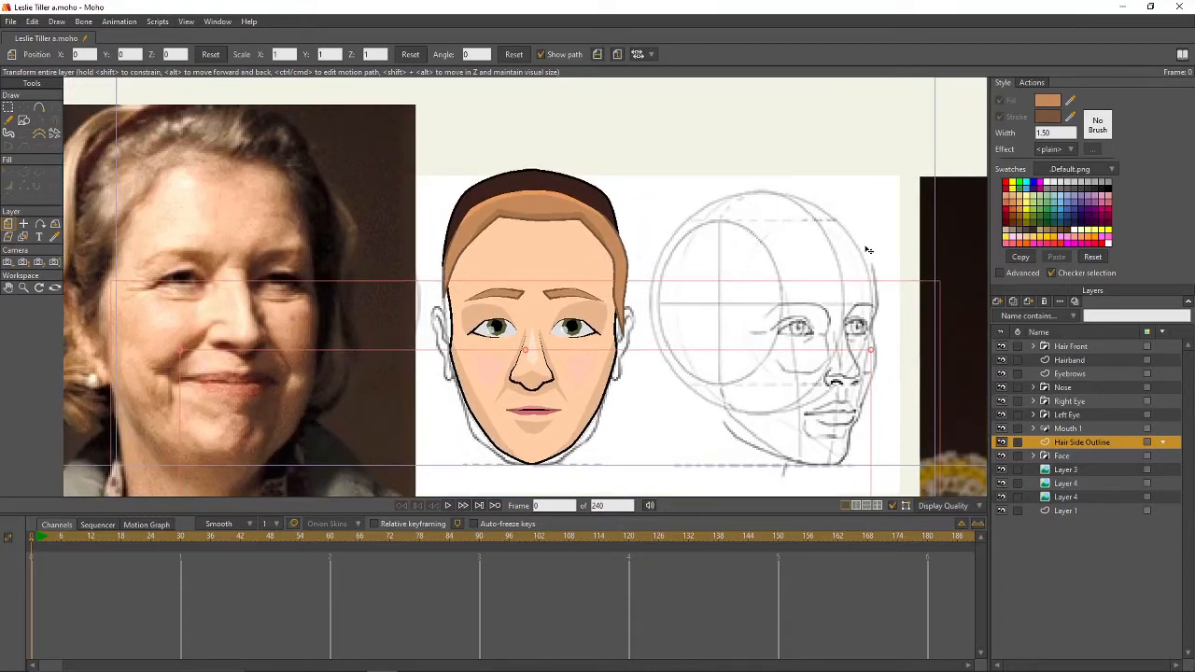
left_click(39, 108)
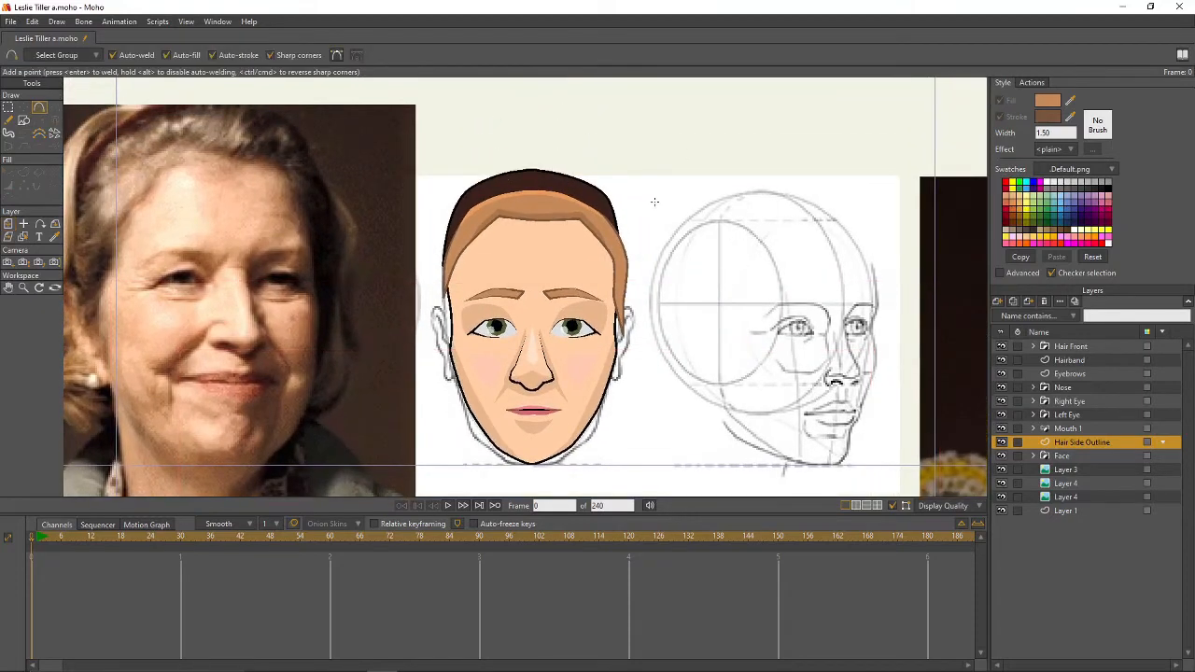
mouse_move(605, 193)
left_mouse_down()
mouse_move(631, 222)
mouse_move(640, 282)
mouse_move(641, 372)
mouse_move(621, 405)
left_mouse_up()
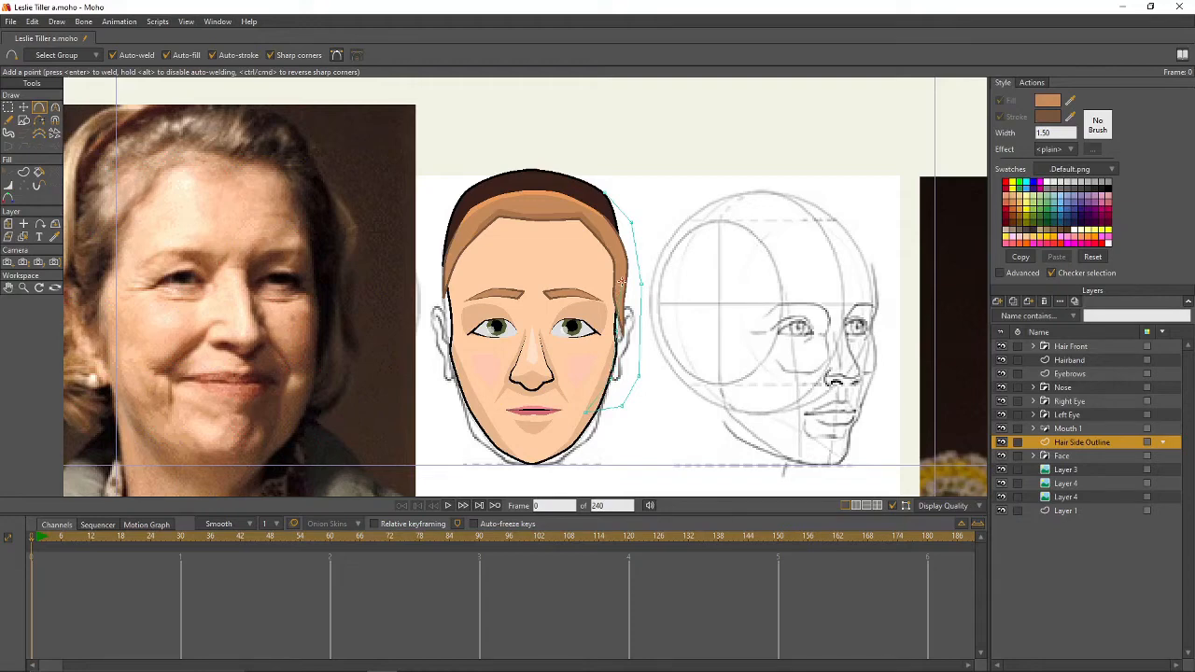
left_click(605, 195)
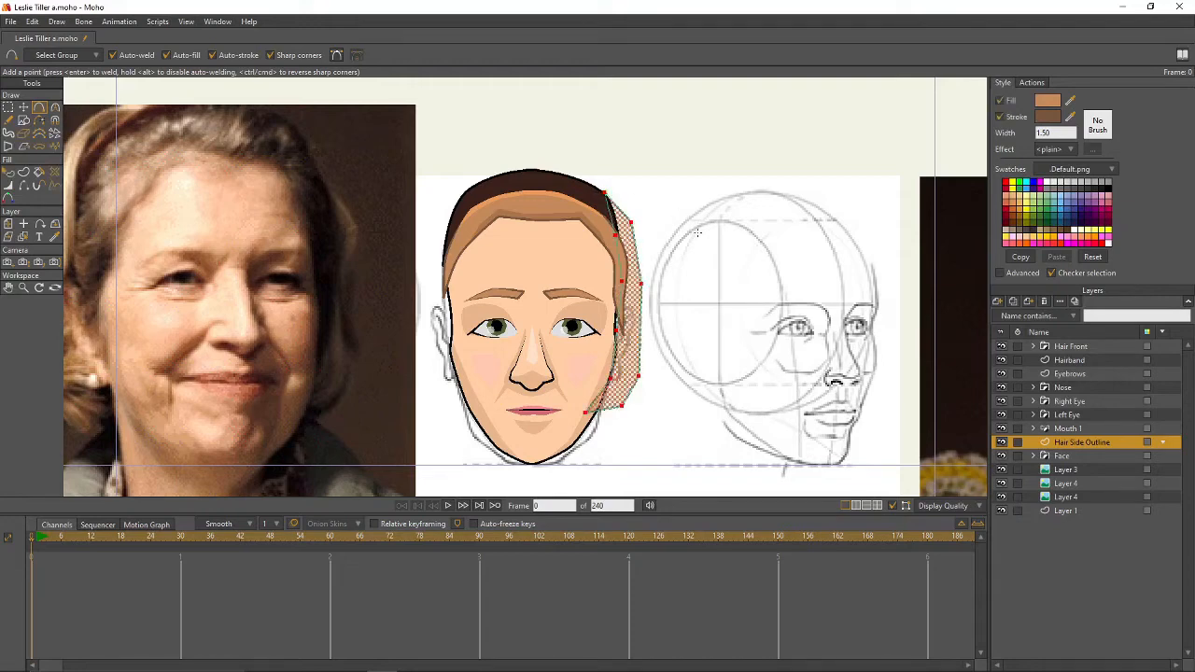
- Round the panel's lower corners and pull points in to narrow it near the jaw
key("g")
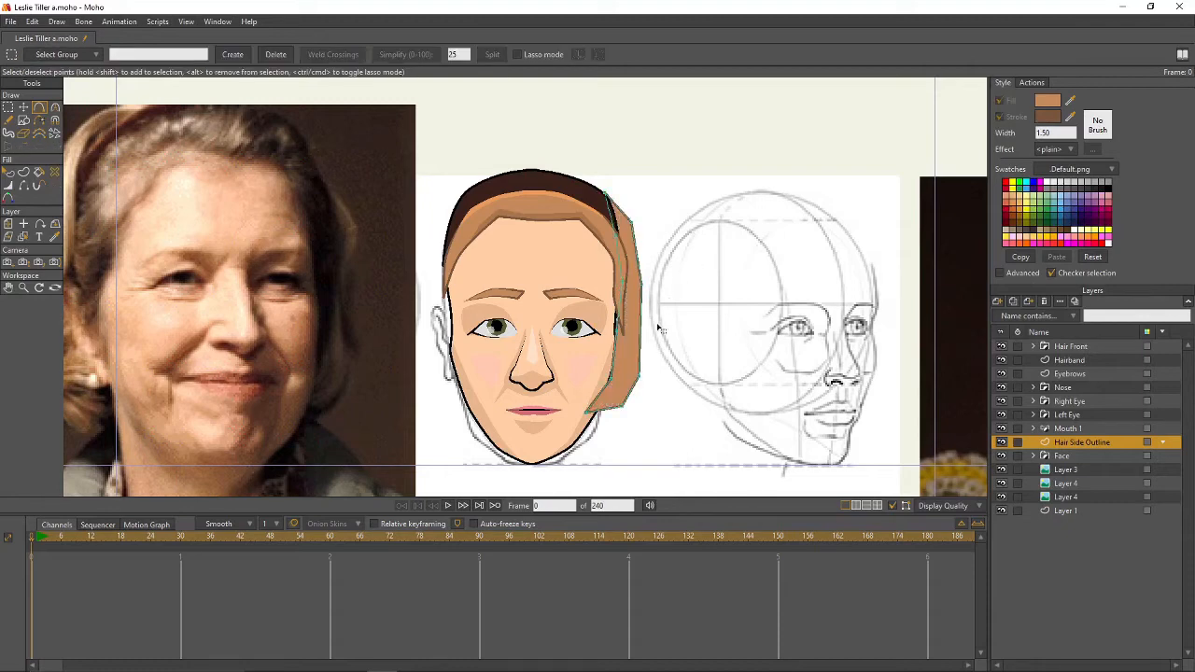
key("c")
left_click_drag(648, 381, 744, 408)
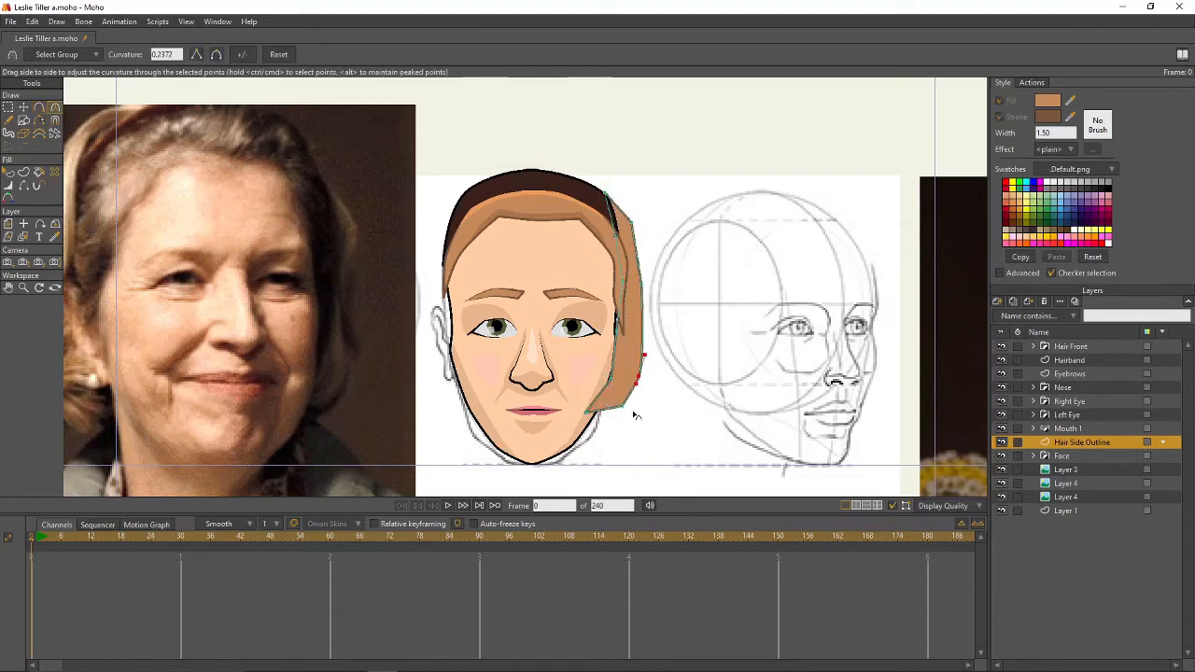
left_click_drag(621, 407, 833, 419)
left_click_drag(612, 383, 872, 407)
key("t")
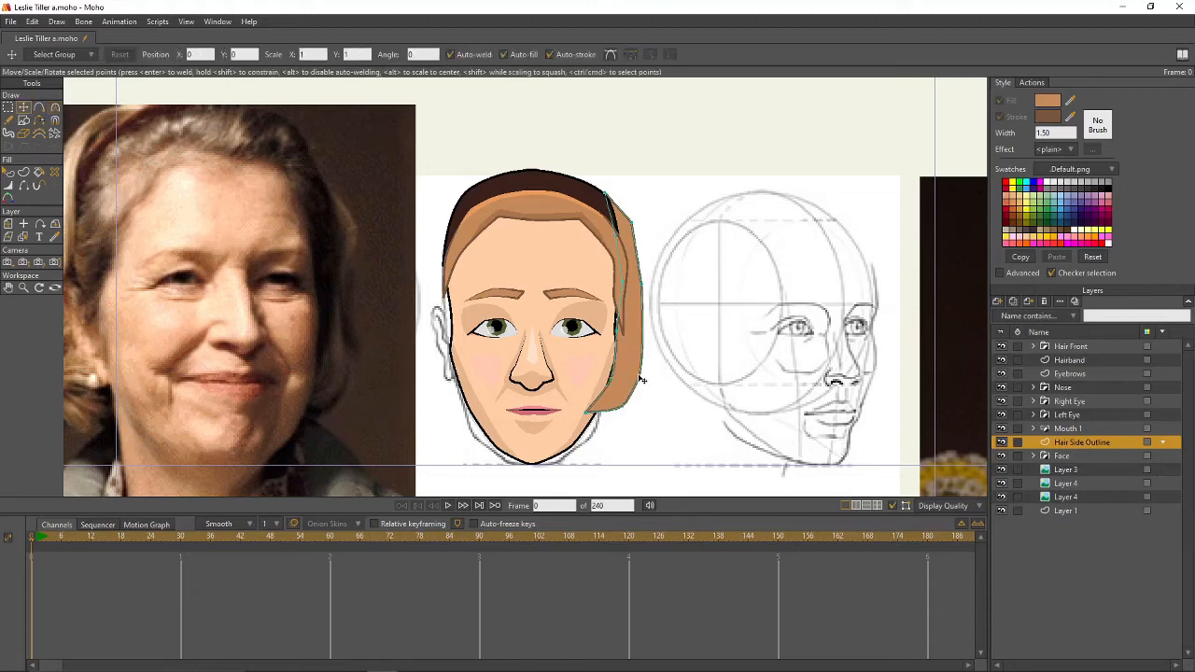
left_click_drag(639, 377, 614, 400)
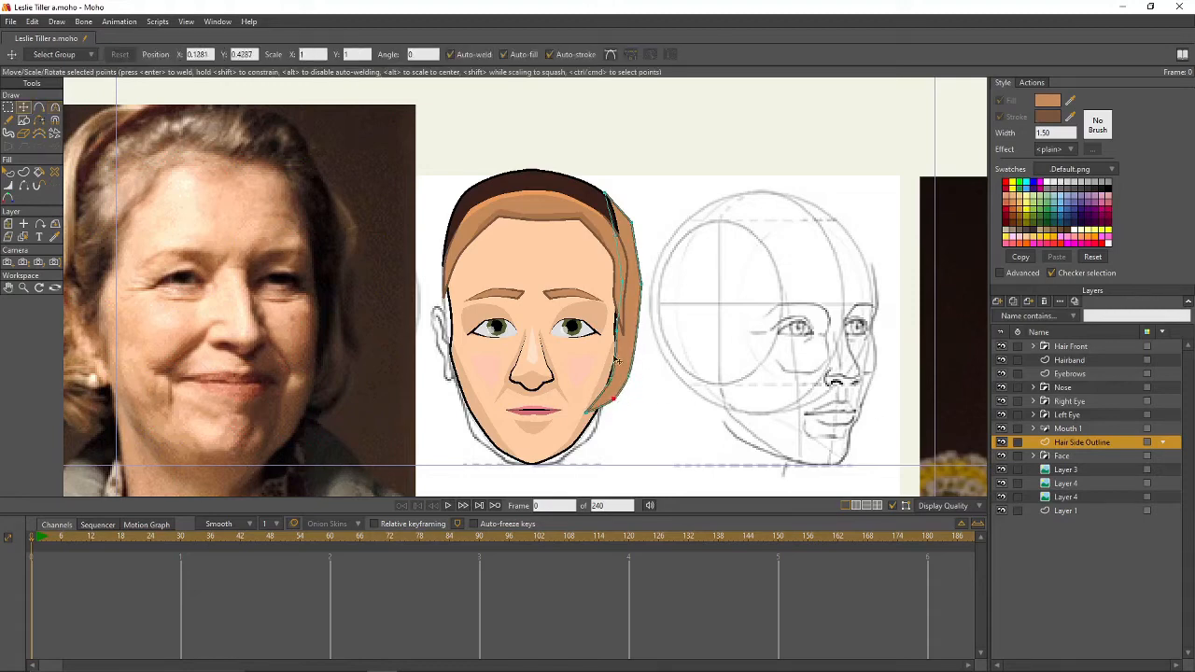
left_click(693, 301)
left_click_drag(612, 196, 602, 191)
- Reshape the curve along the panel's side and render previews to check the hair
key("c")
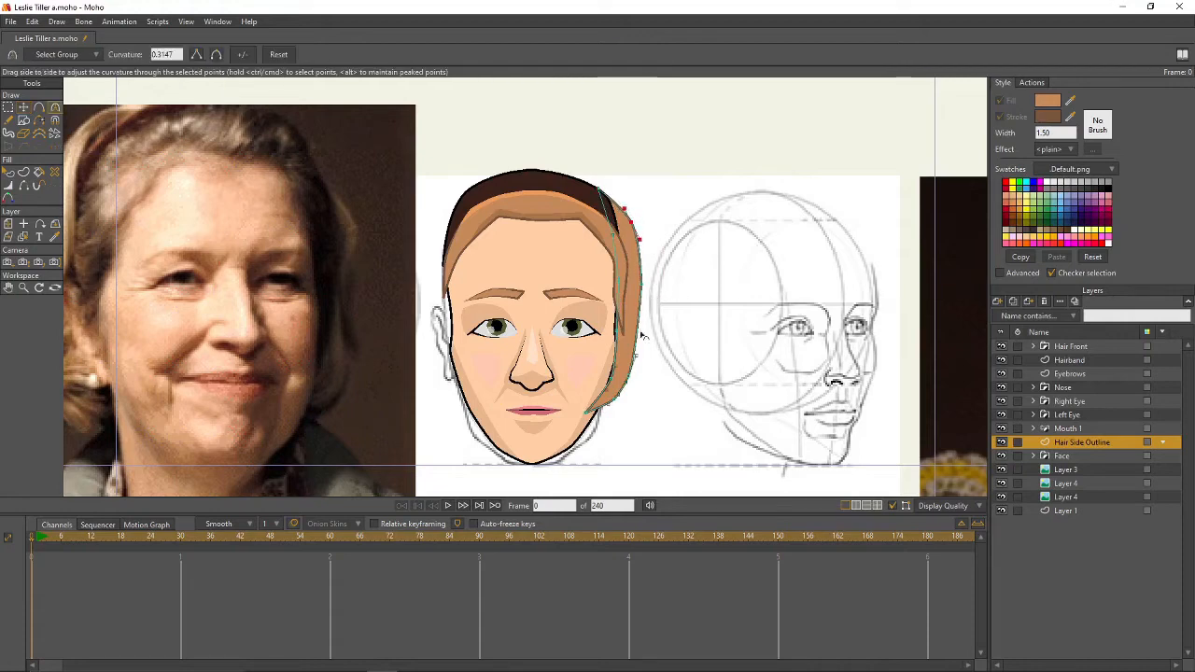
left_click_drag(641, 287, 816, 323)
left_click(618, 331)
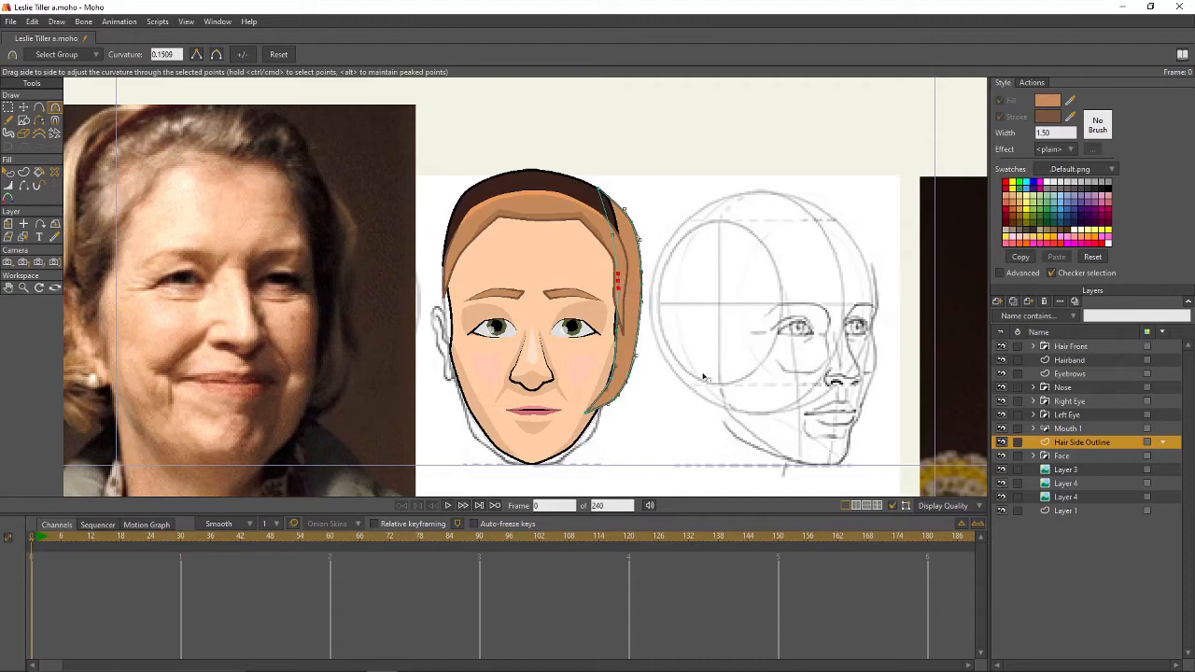
key("t")
left_click(610, 379)
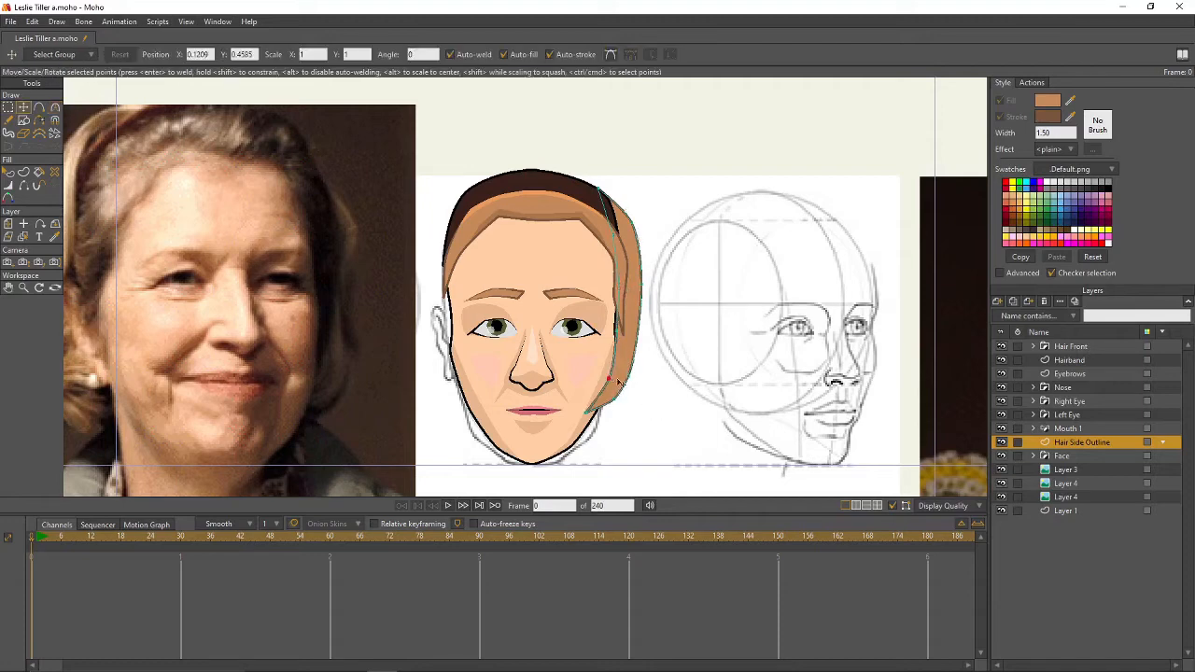
key("ctrl+r")
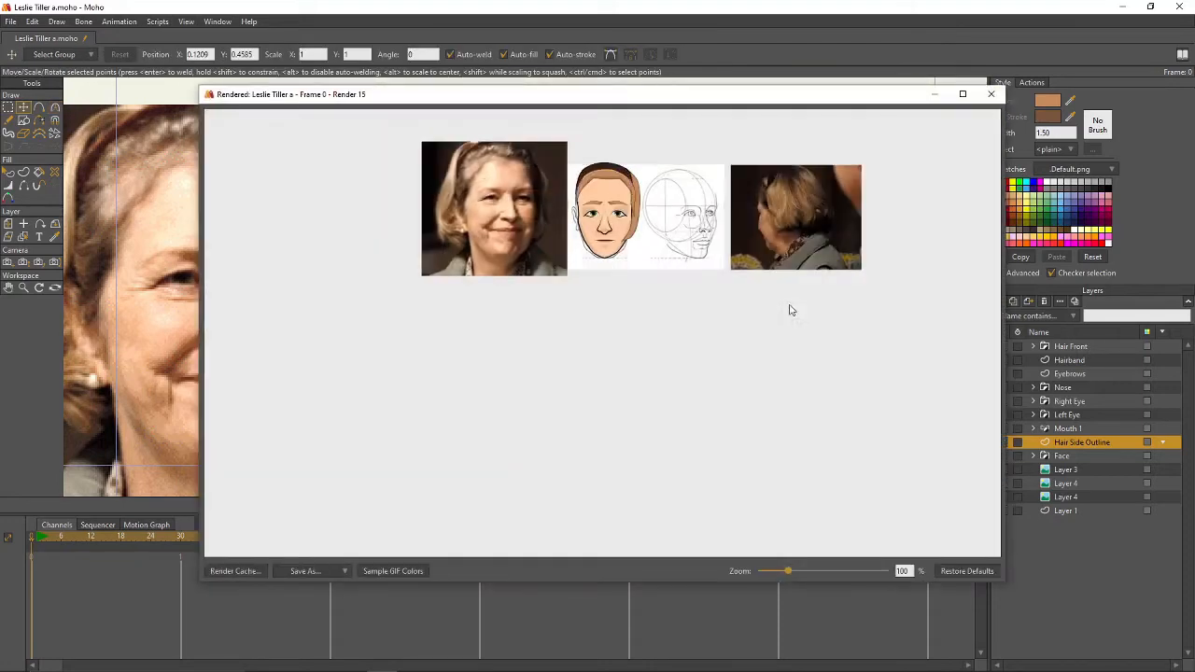
left_click(990, 93)
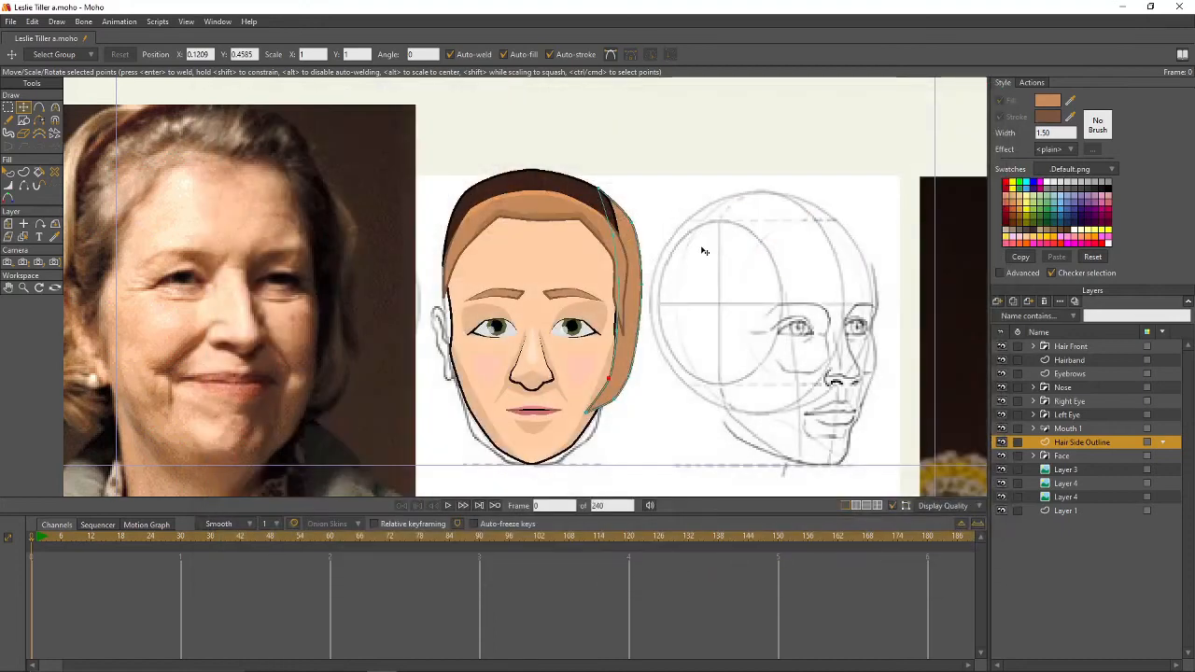
left_click(598, 194)
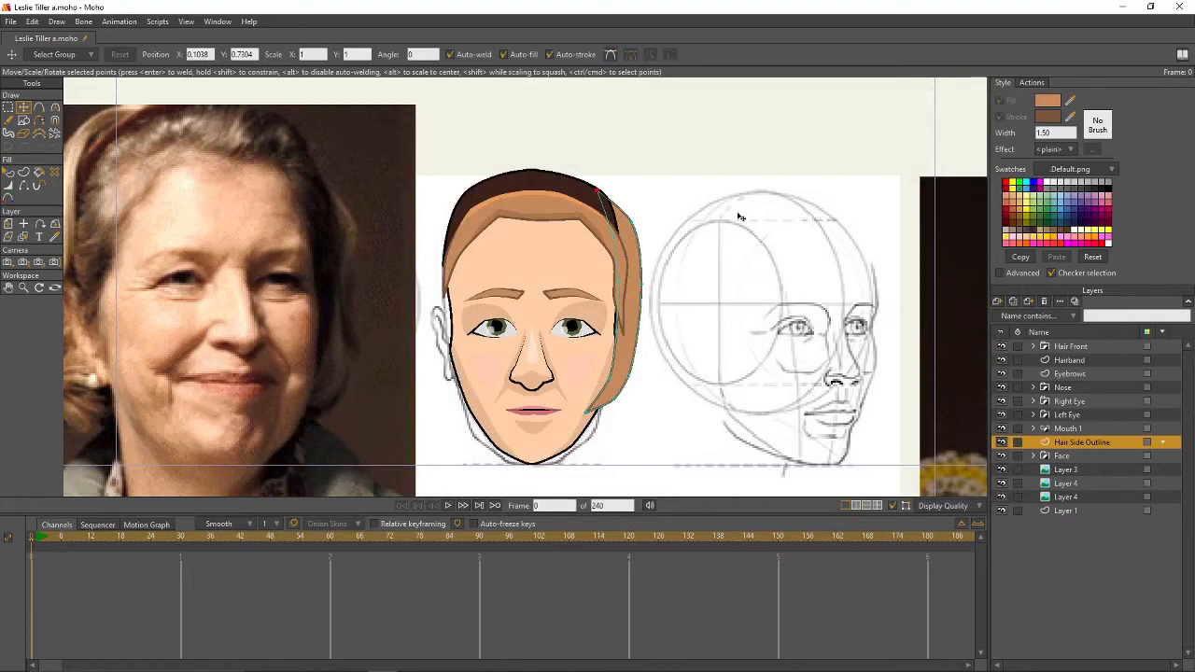
key("ctrl+r")
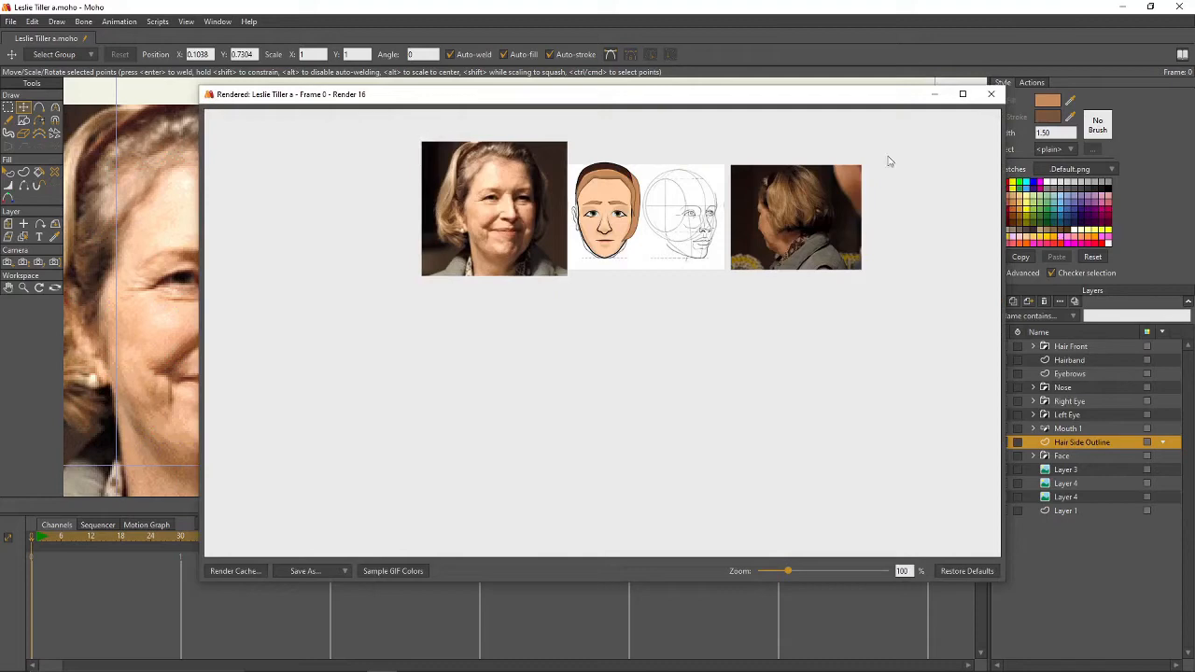
- Close the render and add an extra point to the side hair outline near the jaw
left_click(991, 94)
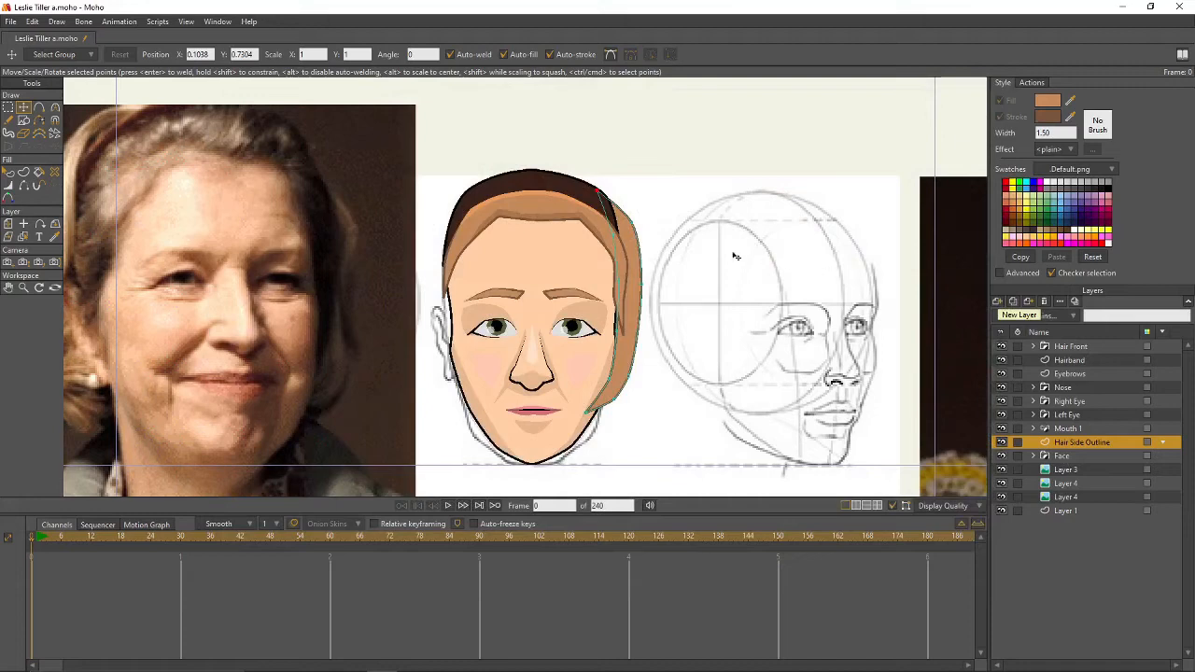
key("a")
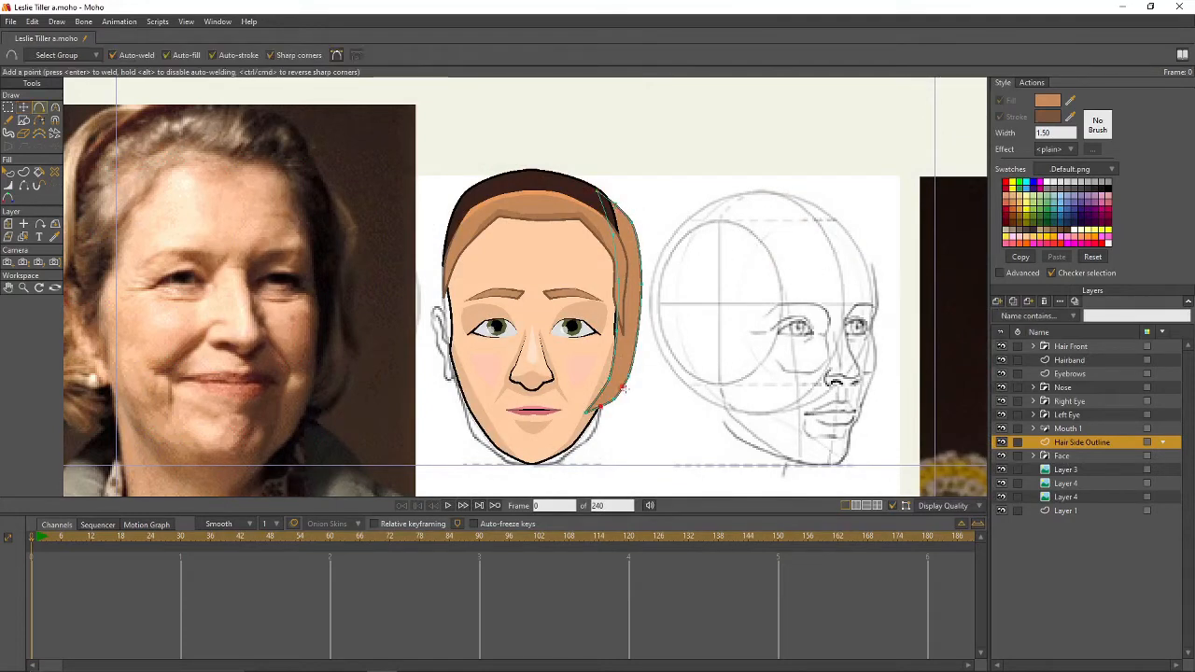
left_click(620, 384)
- Rename the side hair layer to Hair Left and duplicate it as Hair Right
double_click(1083, 442)
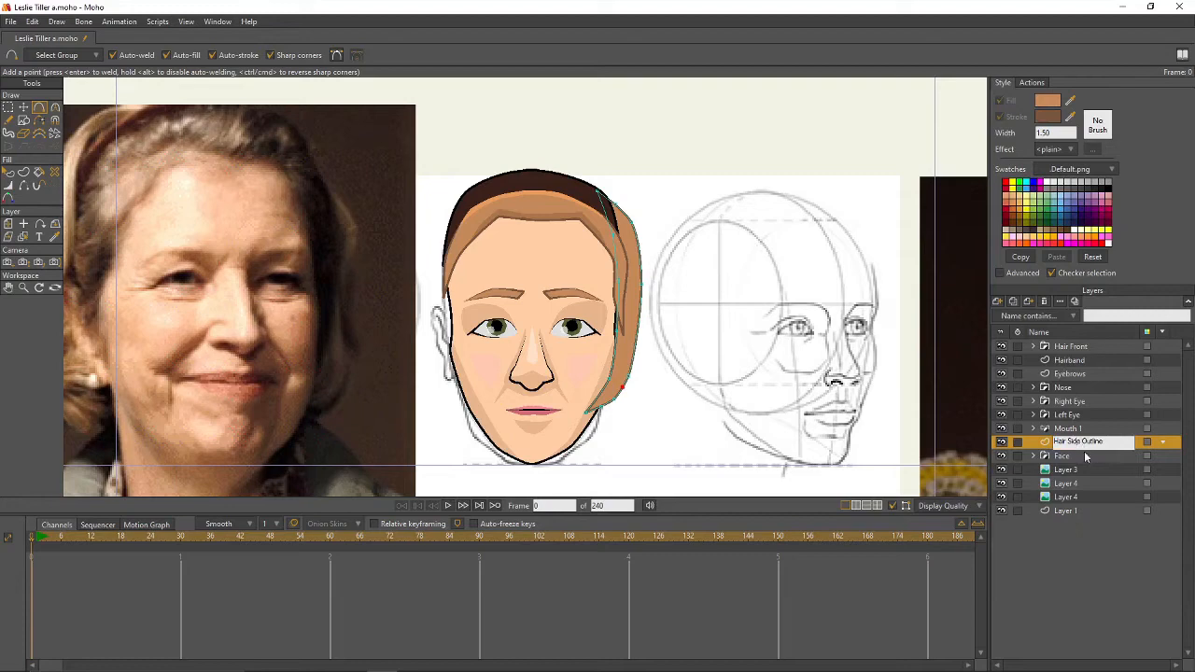
key("BackSpace")
key("BackSpace")
key("BackSpace")
key("BackSpace")
type("Left")
key("Return")
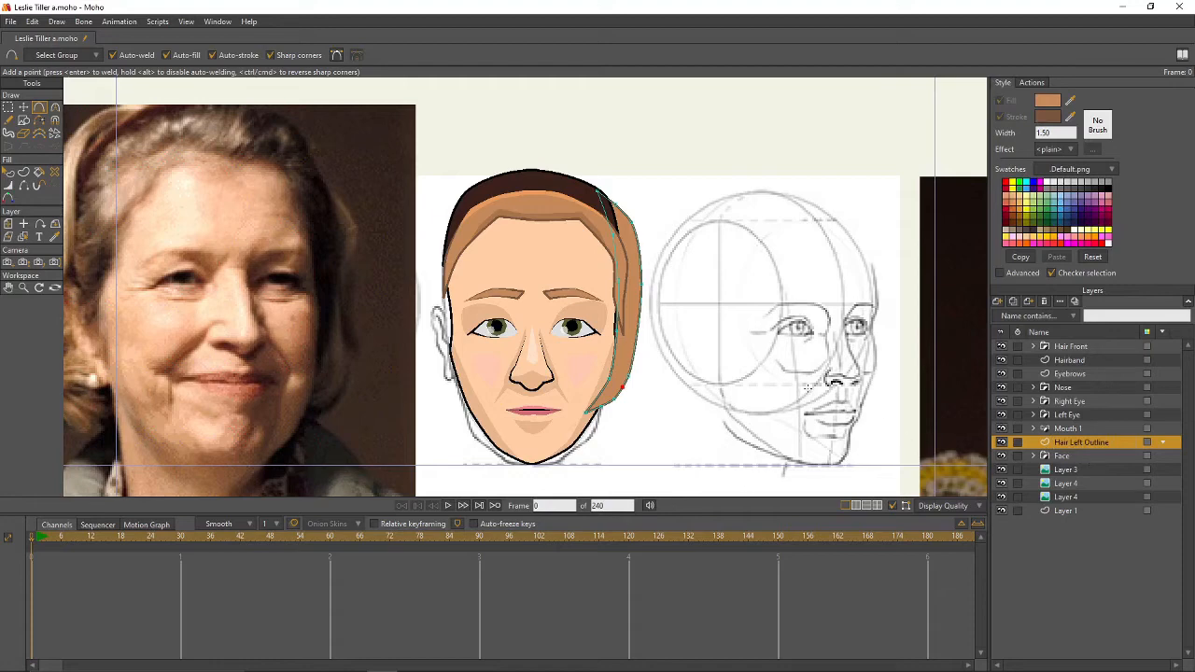
left_click(1013, 301)
type("Hair")
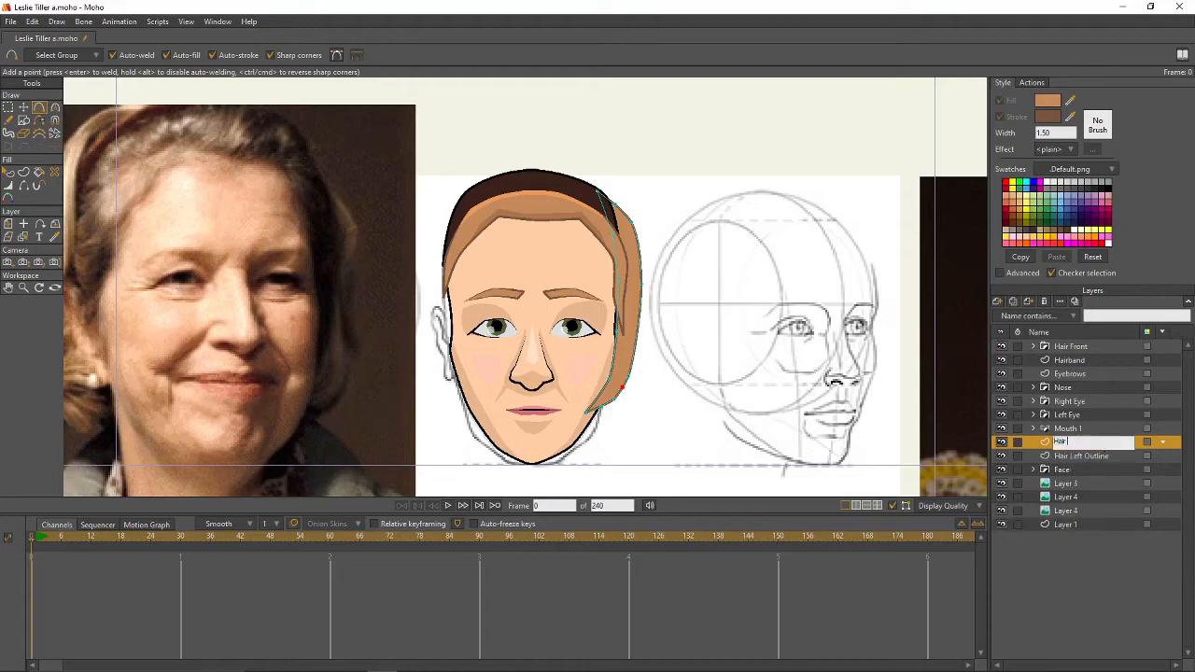
type(" Right")
left_click(1113, 456)
double_click(1116, 456)
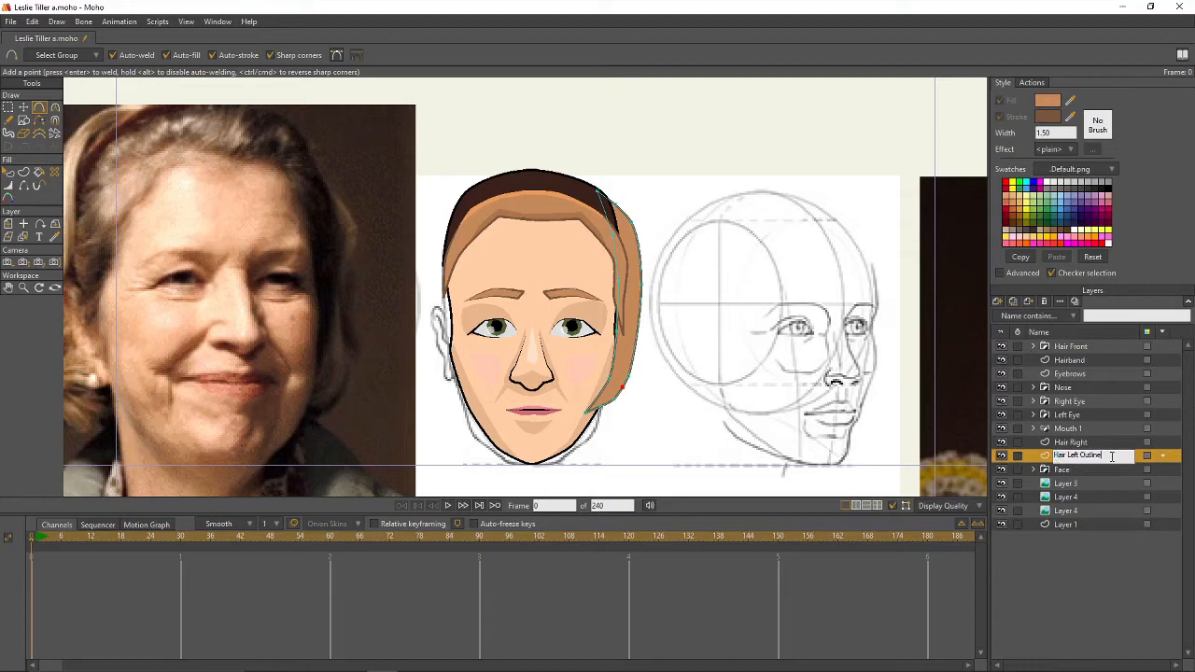
key("Return")
- Flip the Hair Right layer horizontally and move it to the face's other side
key("o")
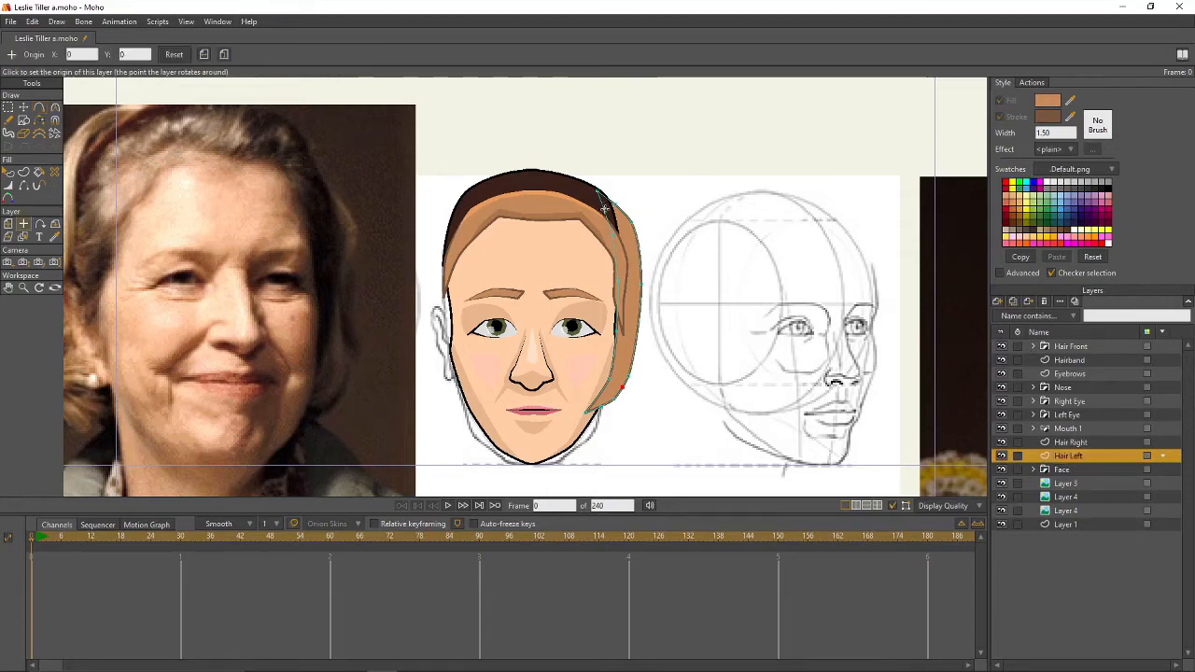
left_click(1087, 442)
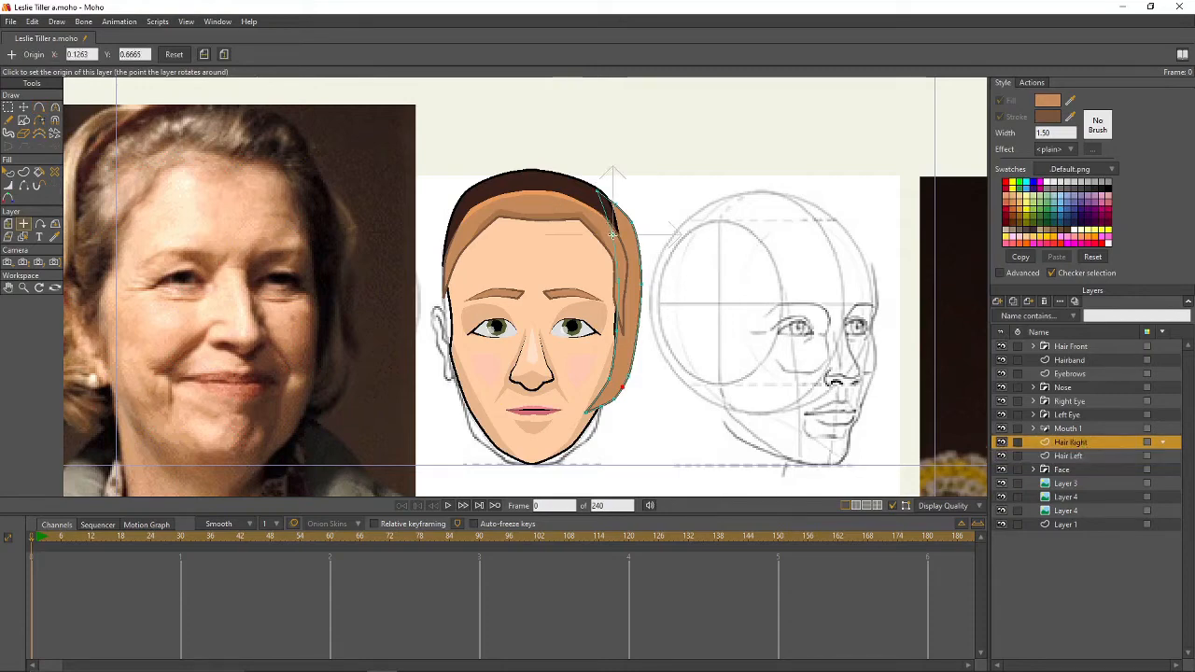
key("t")
left_click(616, 54)
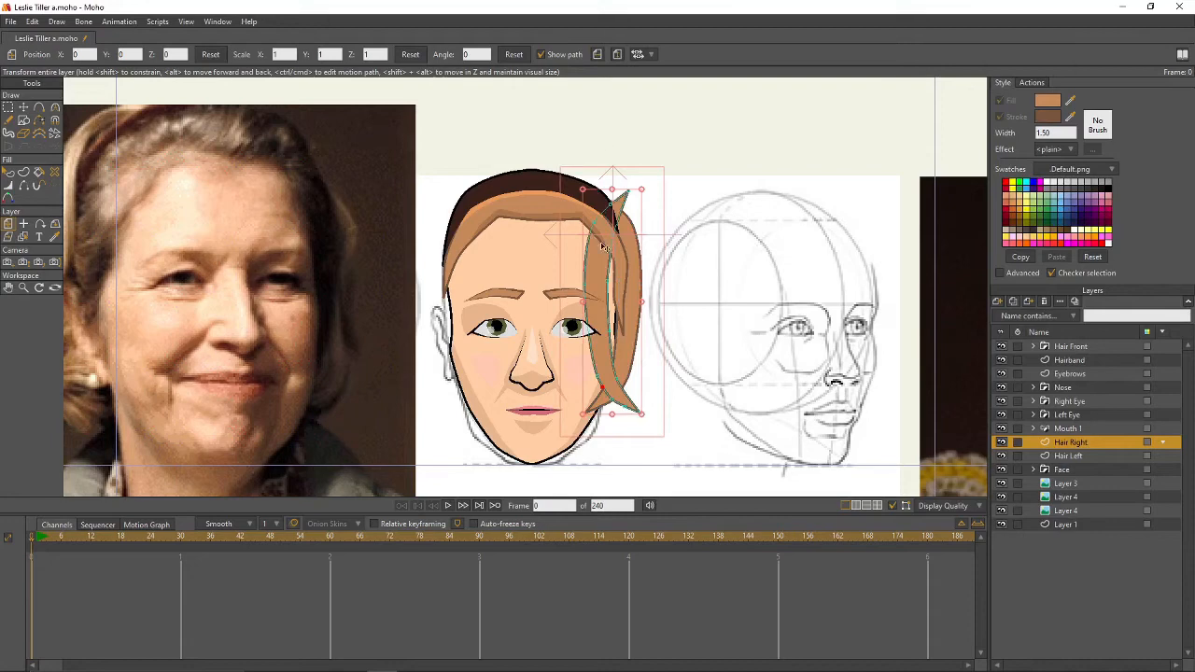
left_click_drag(604, 247, 445, 255)
key("g")
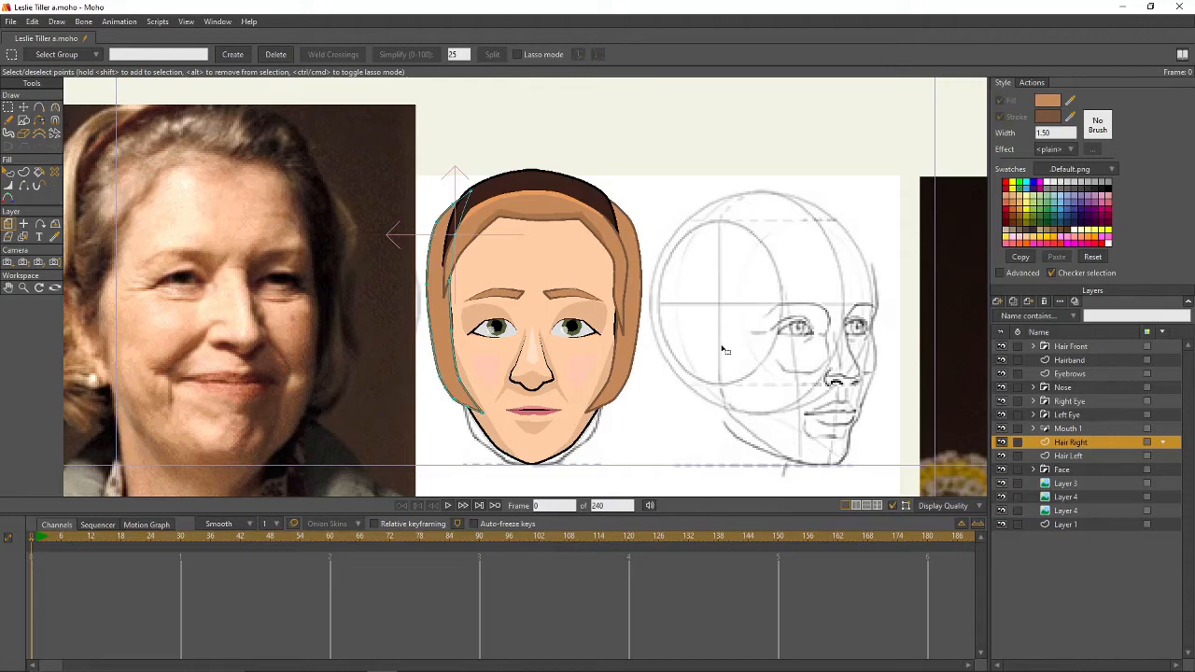
- Move the reference photo layer, Layer 4, further left
scroll(779, 327, "down", 2)
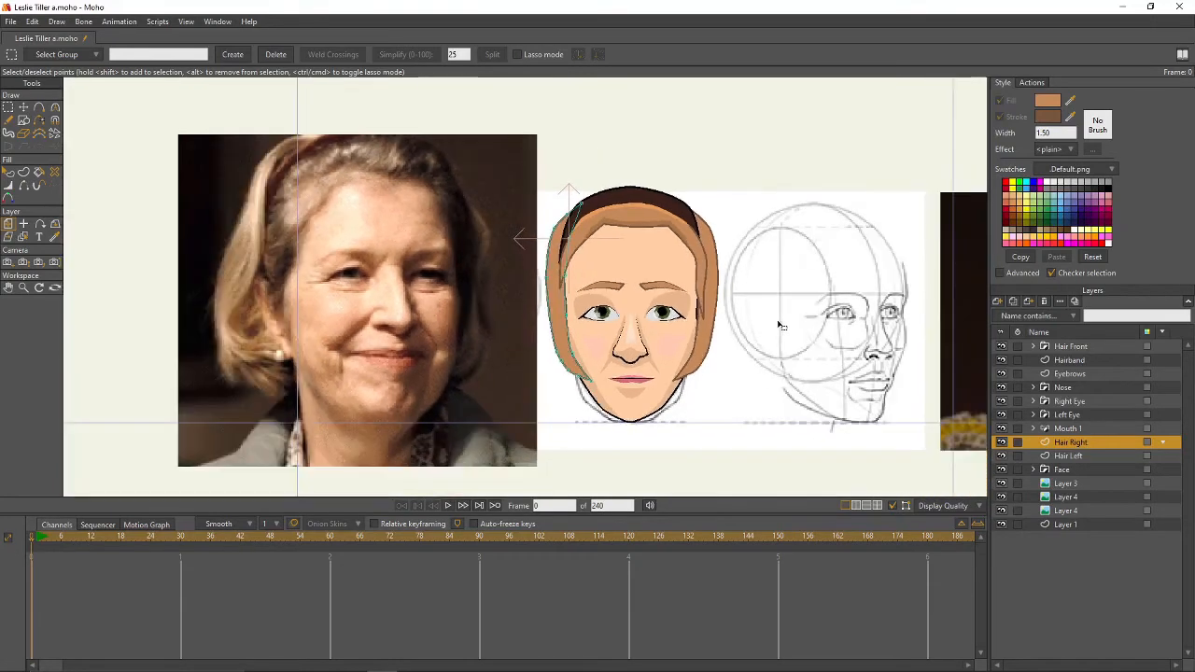
left_click(1067, 484)
left_click(1065, 497)
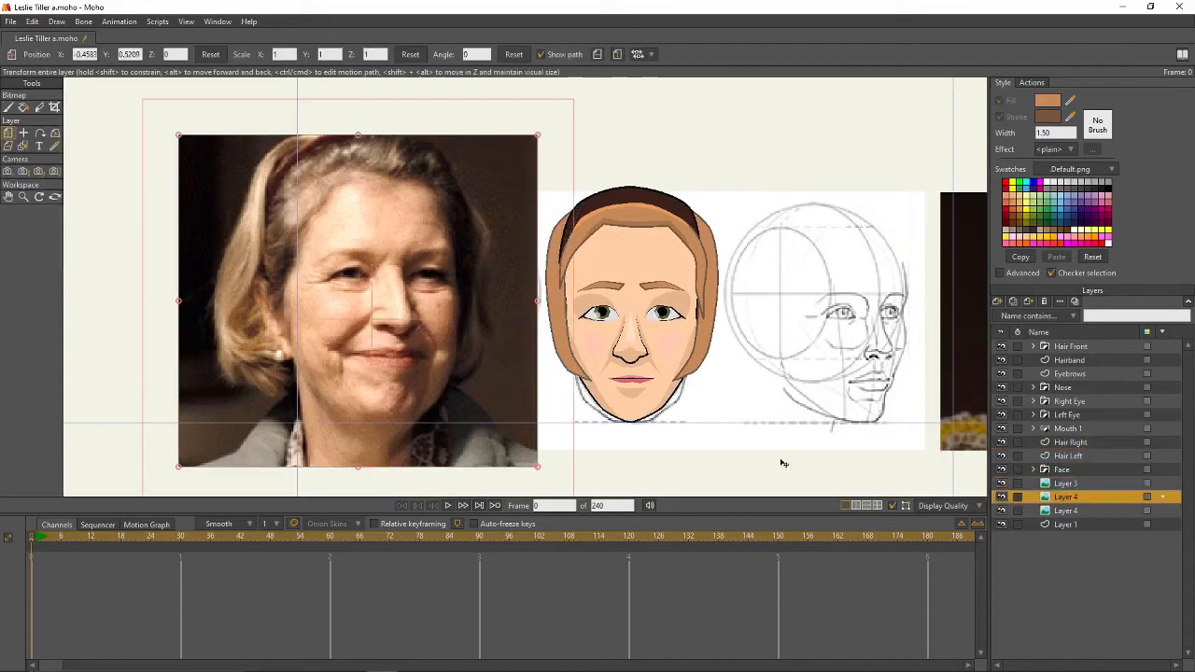
left_click_drag(448, 329, 402, 329)
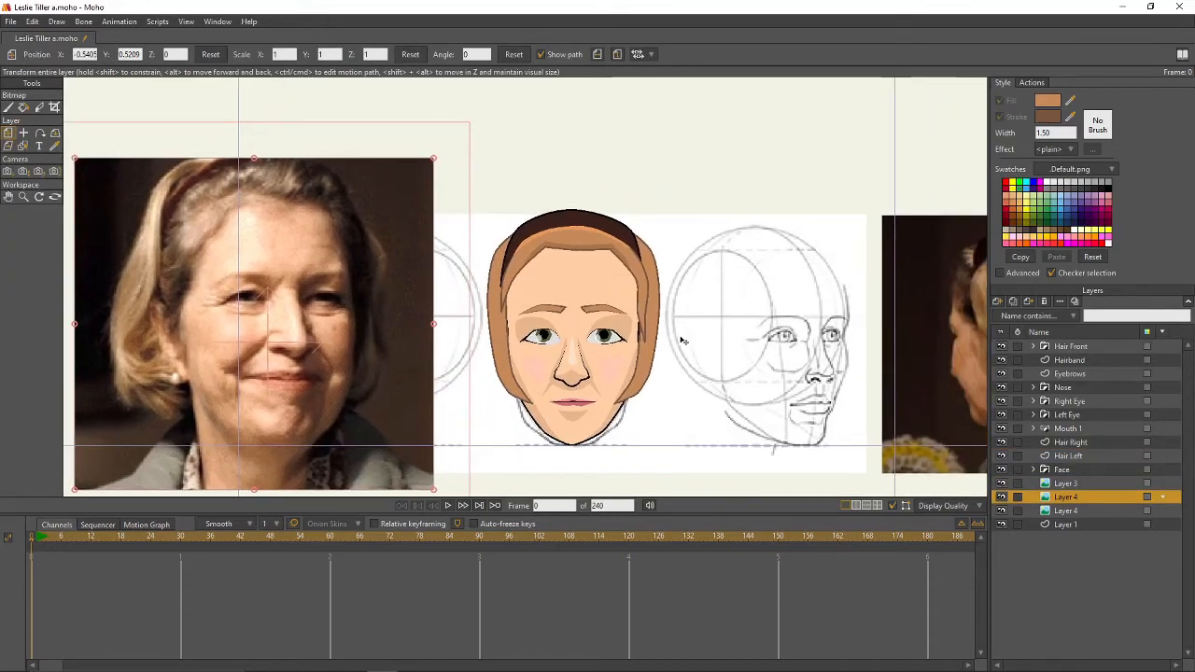
- Widen Hair Right's outer edge by dragging its point with Transform Points
left_click(1083, 444)
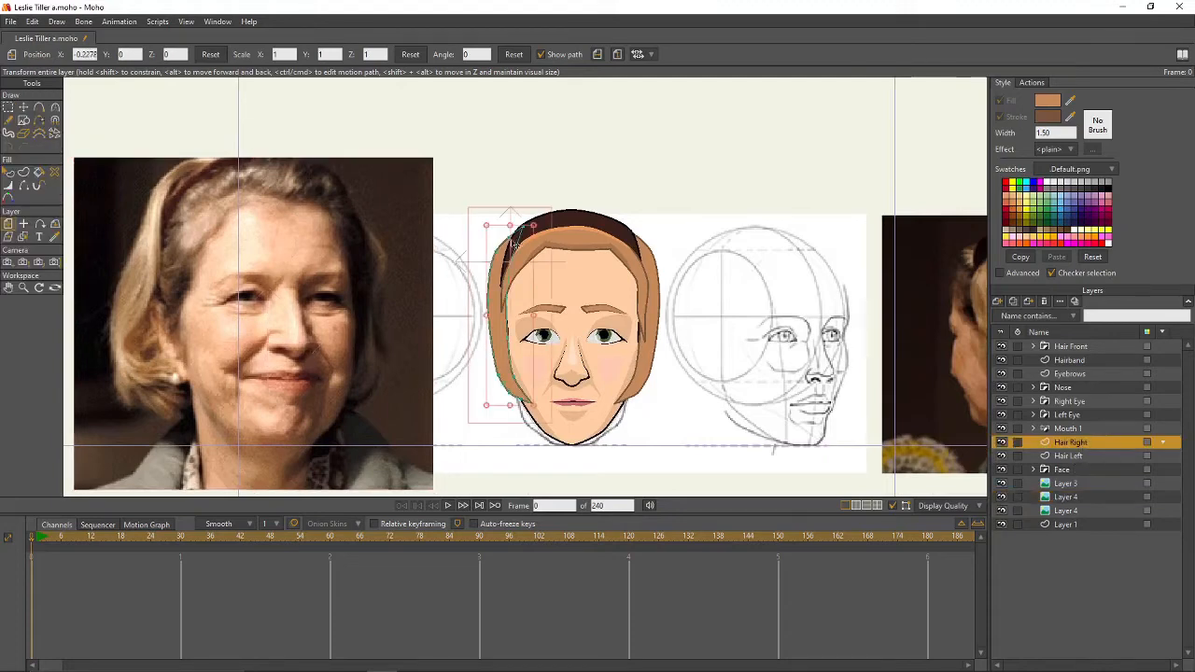
key("t")
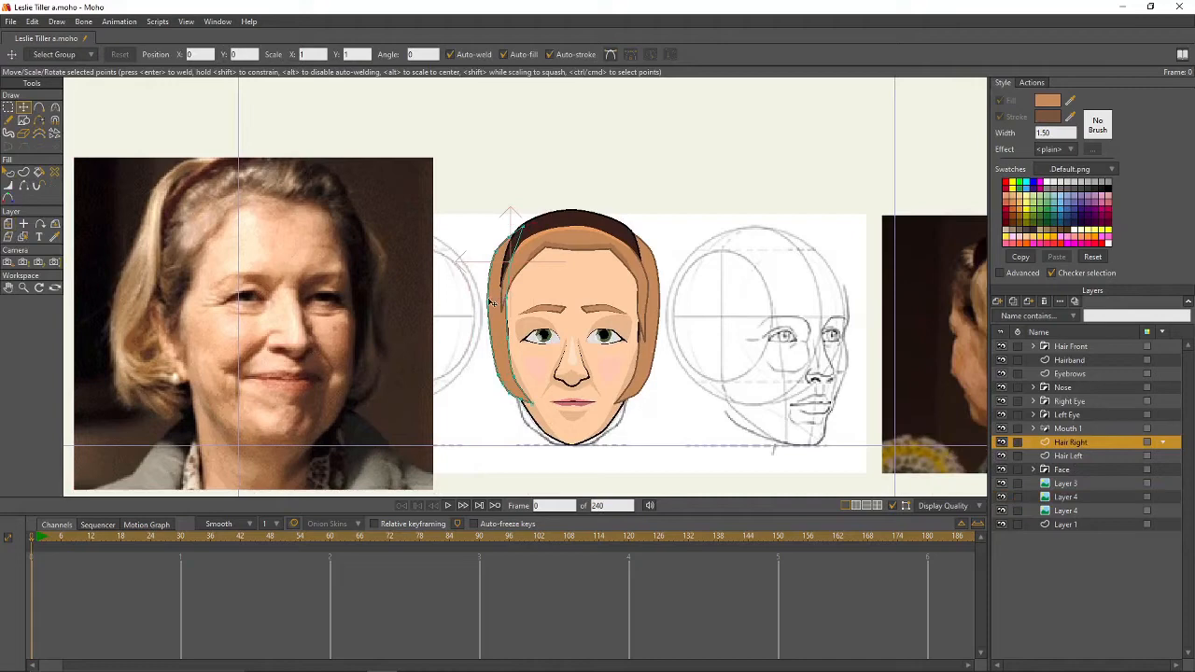
left_click_drag(490, 299, 500, 396)
- Reshape Hair Left's jaw, inner and outer-edge points to hug the face outline
left_click(1045, 455)
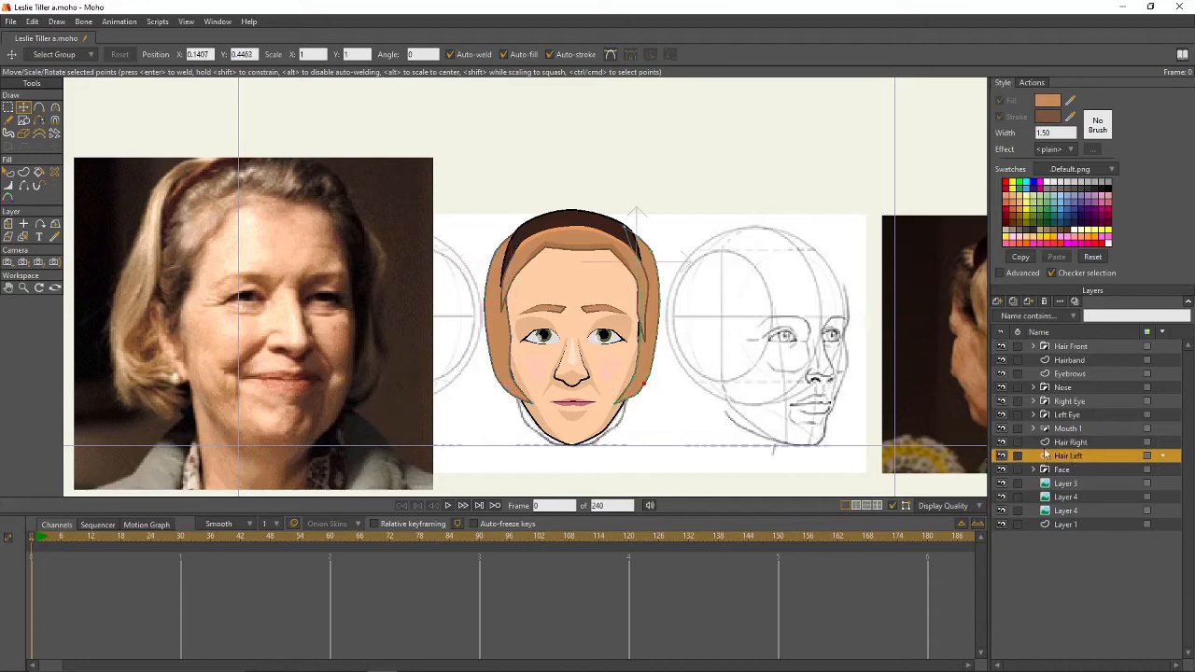
left_click_drag(644, 384, 642, 396)
left_click_drag(642, 325, 641, 299)
left_click_drag(651, 253, 652, 258)
left_click_drag(660, 300, 662, 301)
left_click(1069, 483)
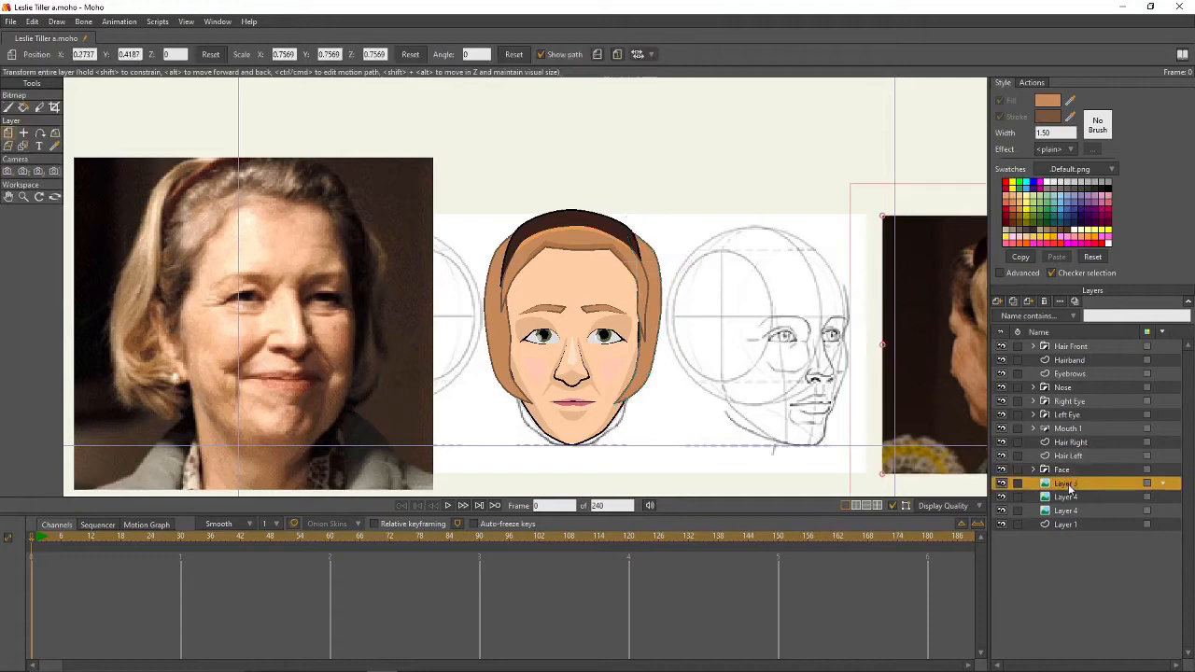
- Add a new vector layer named Hair Back
left_click(998, 303)
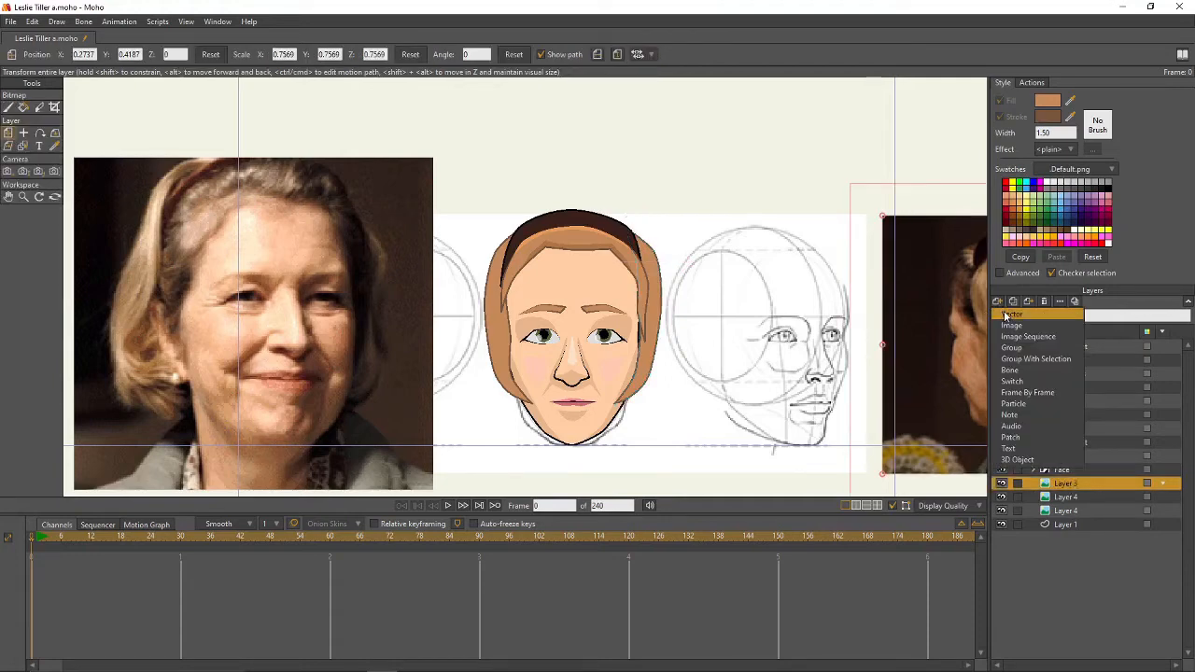
left_click(1005, 314)
double_click(1087, 485)
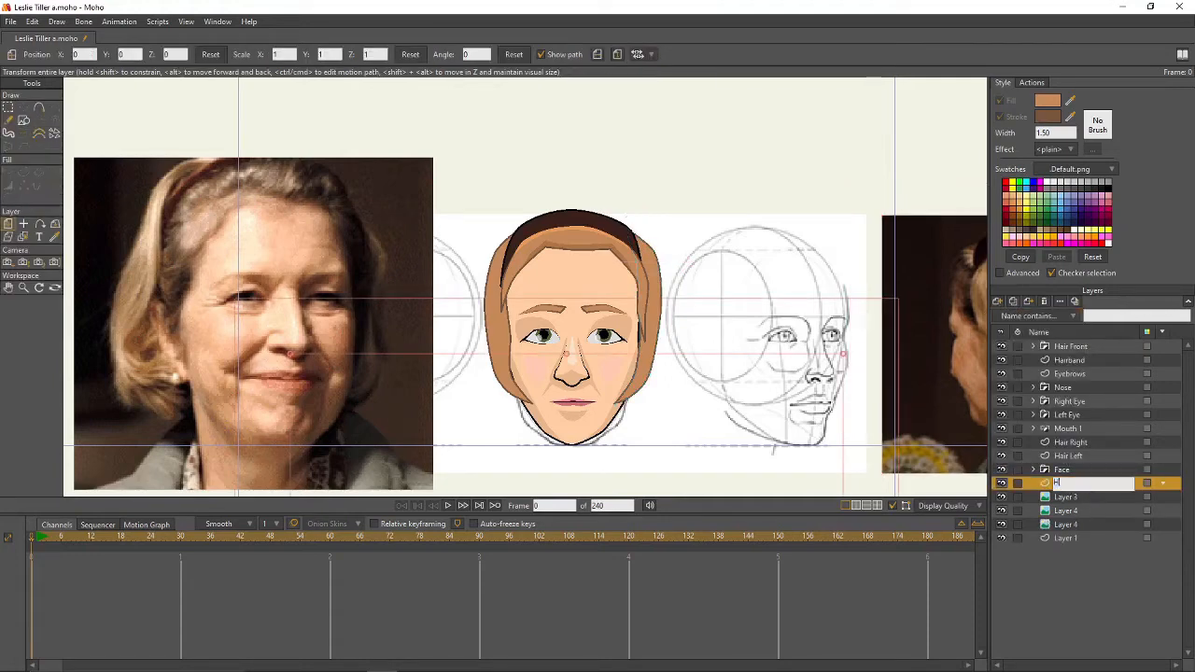
type("Hair Back")
key("Return")
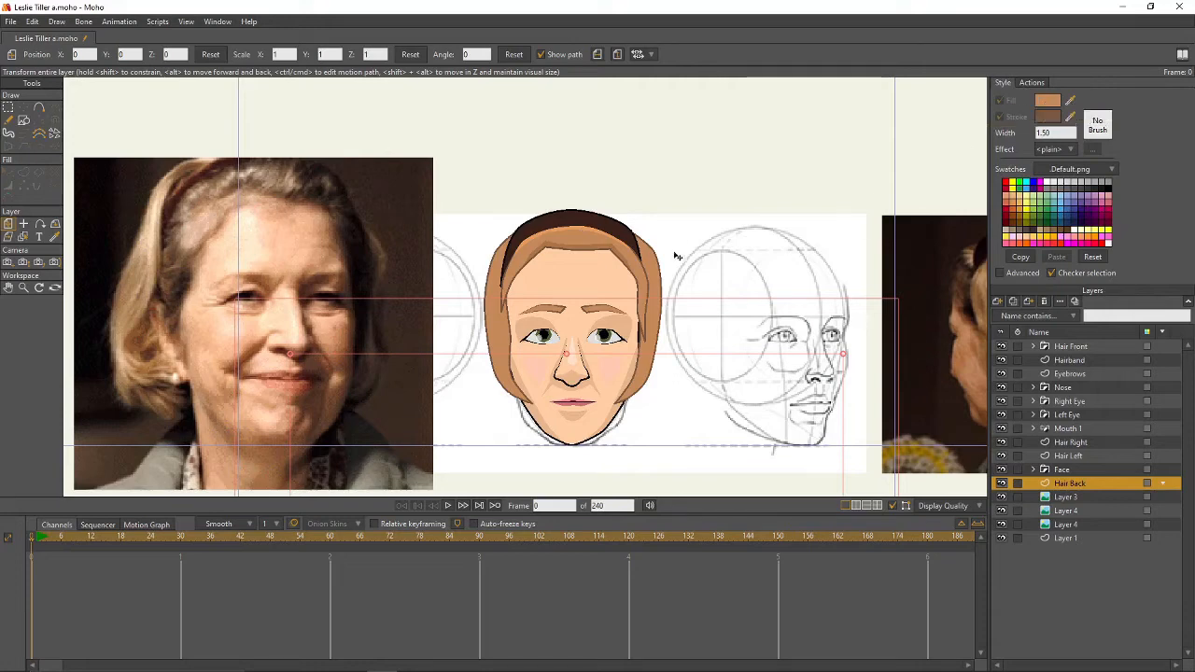
- Set the fill colour to the darker brown BD7F4C
scroll(588, 240, "up", 3)
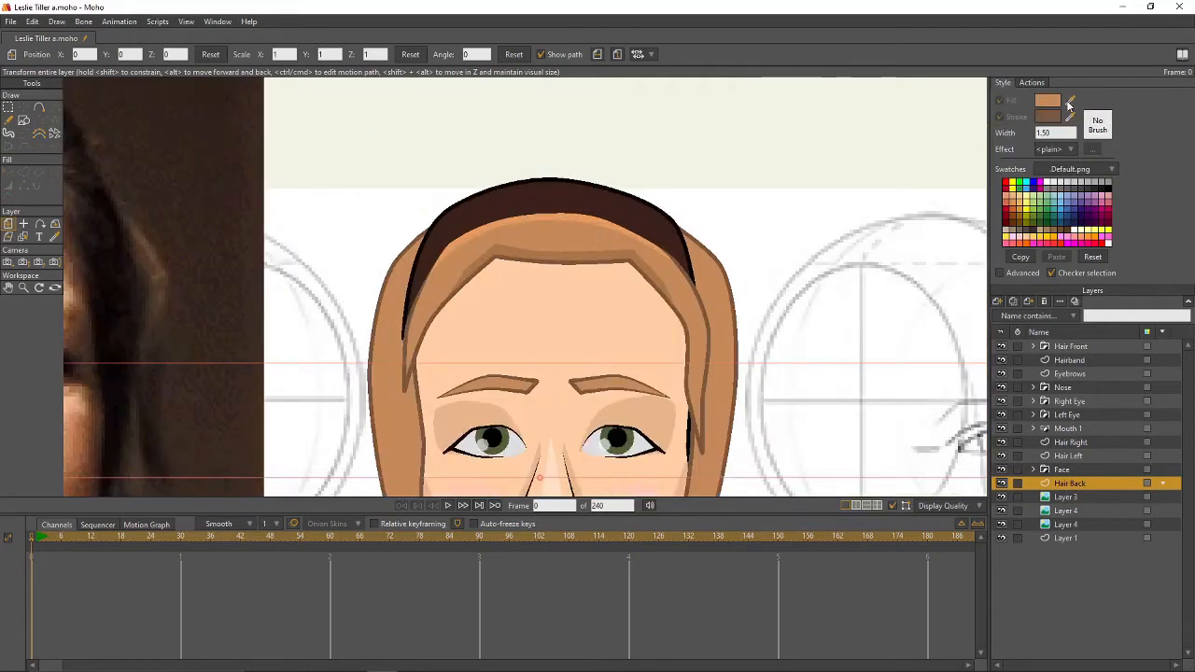
left_click(1046, 106)
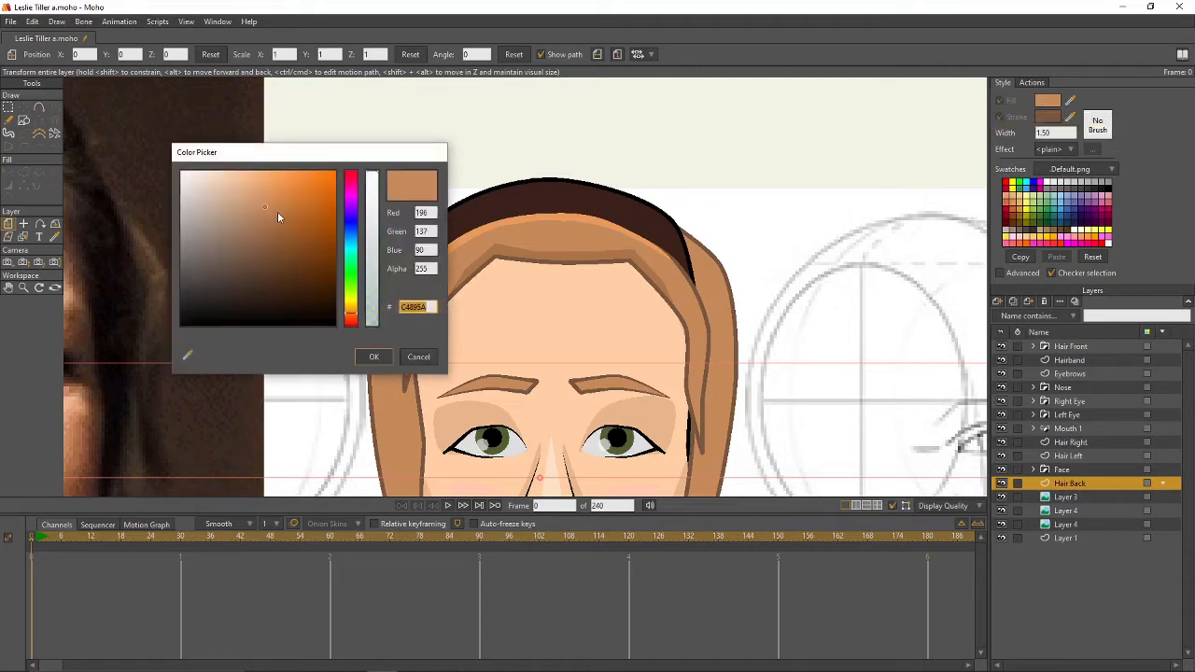
left_click_drag(264, 207, 273, 210)
left_click(369, 354)
scroll(885, 300, "down", 4)
left_click_drag(885, 300, 648, 310)
scroll(570, 332, "up", 1)
scroll(618, 323, "down", 1)
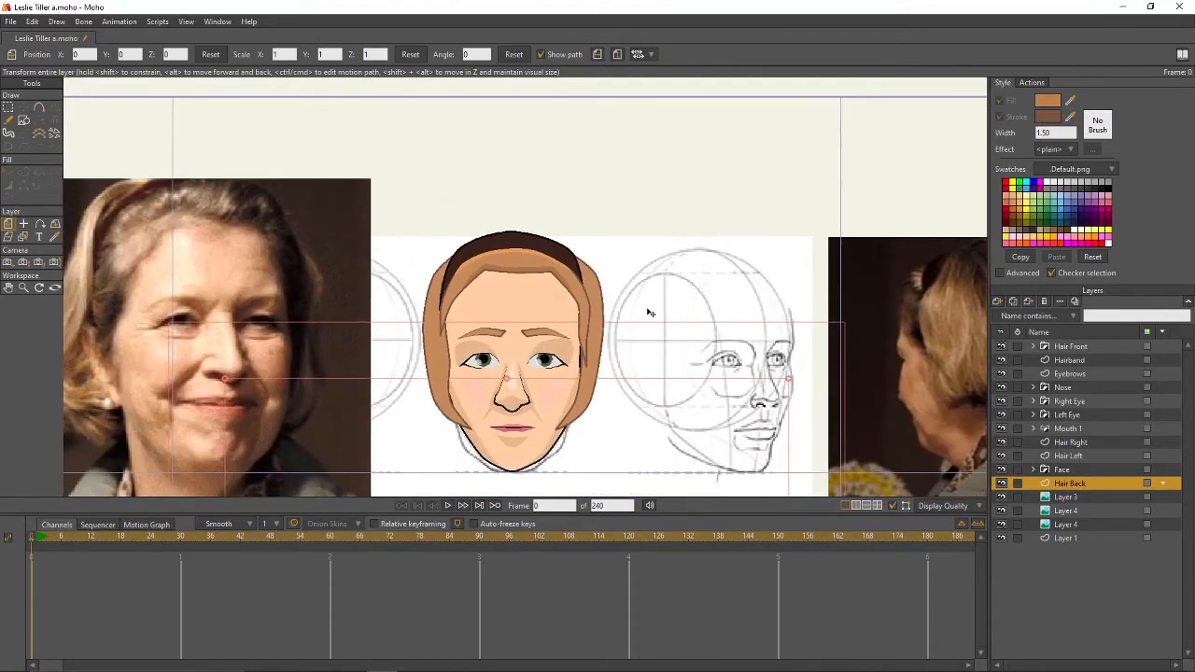
- Outline a closed back-of-hair shape behind the head with Add Point
left_click(39, 108)
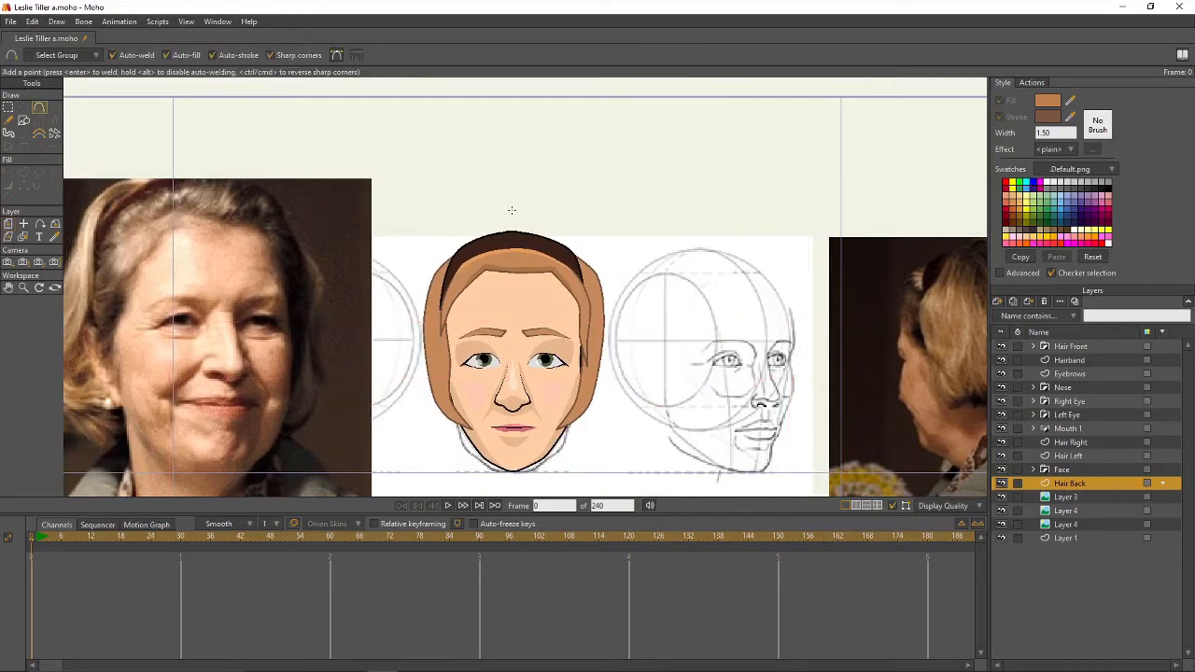
mouse_move(513, 210)
left_mouse_down()
mouse_move(587, 252)
mouse_move(596, 435)
mouse_move(480, 445)
left_mouse_up()
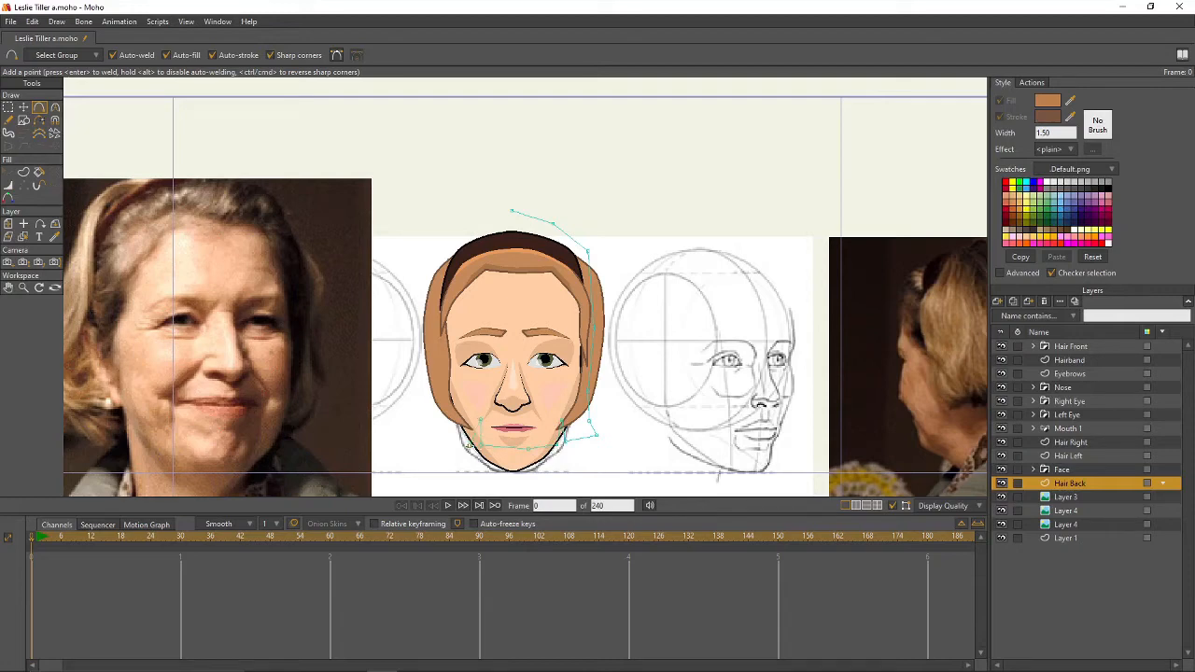
mouse_move(439, 443)
left_mouse_down()
mouse_move(407, 435)
mouse_move(433, 407)
mouse_move(445, 245)
mouse_move(458, 221)
mouse_move(512, 211)
left_mouse_up()
key("g")
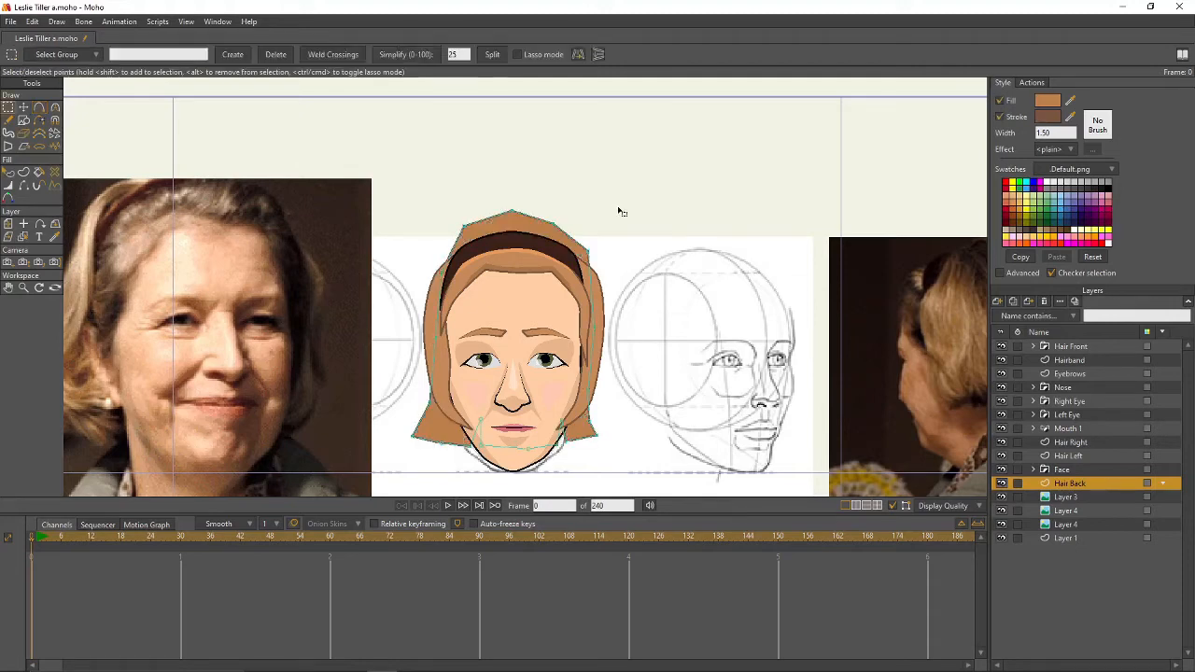
- Smooth all the back-hair points with Curvature and render a frame 0 preview
key("c")
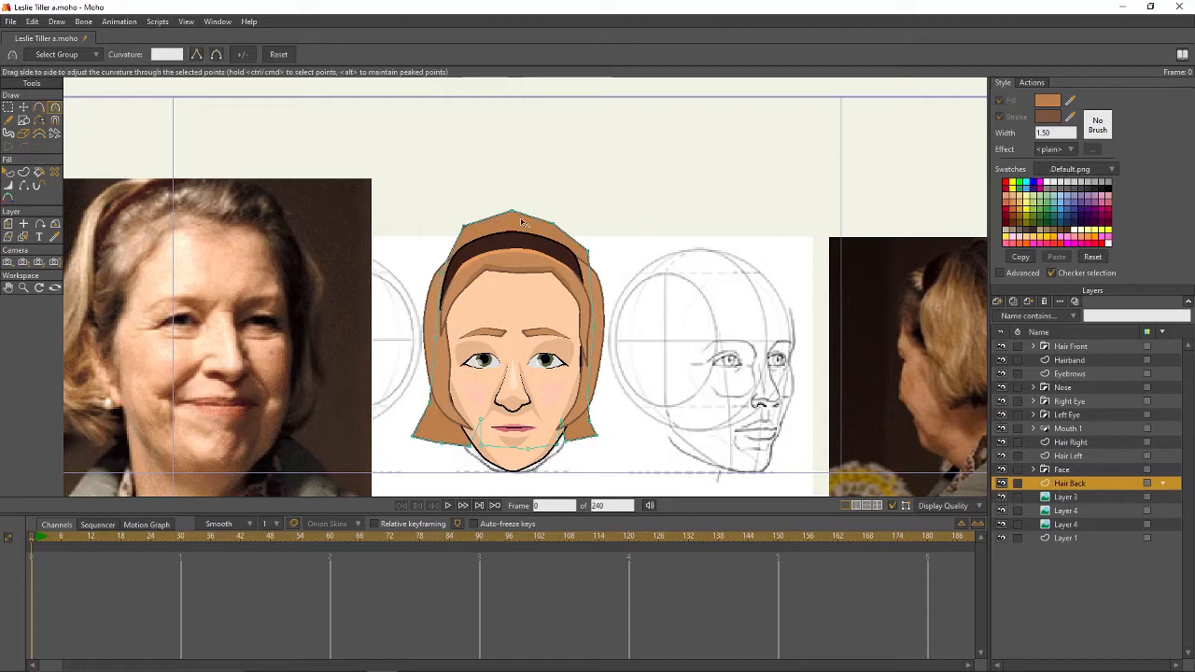
left_click_drag(512, 213, 760, 245)
left_click_drag(555, 225, 828, 275)
left_click_drag(466, 229, 463, 233)
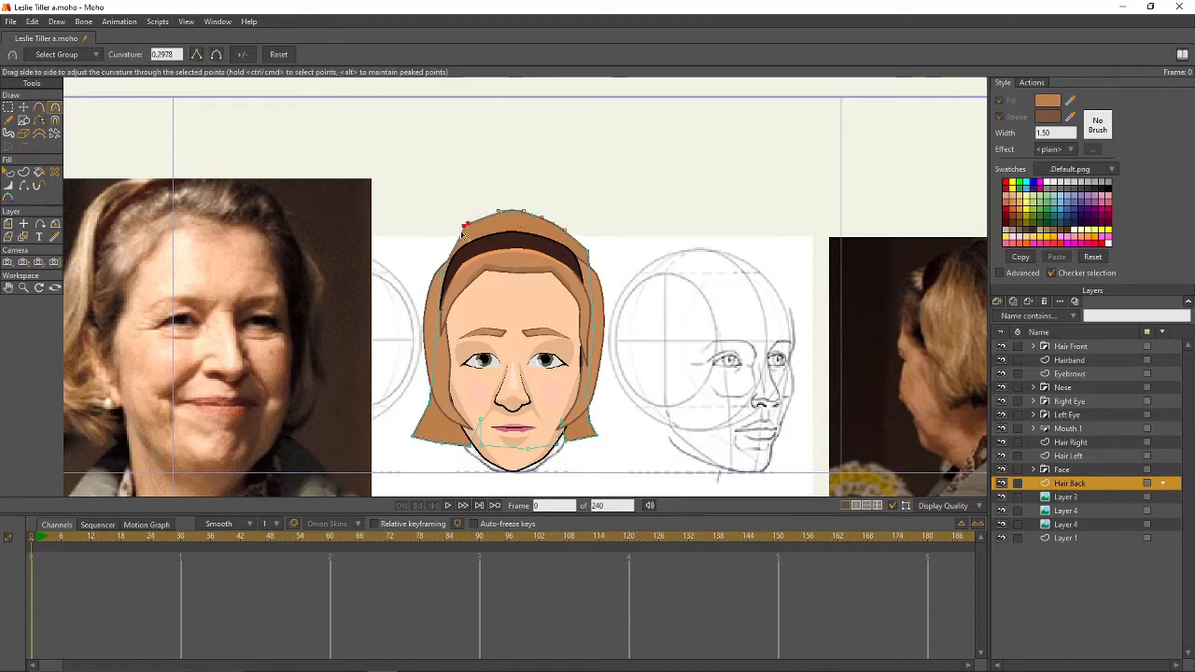
left_click(442, 245)
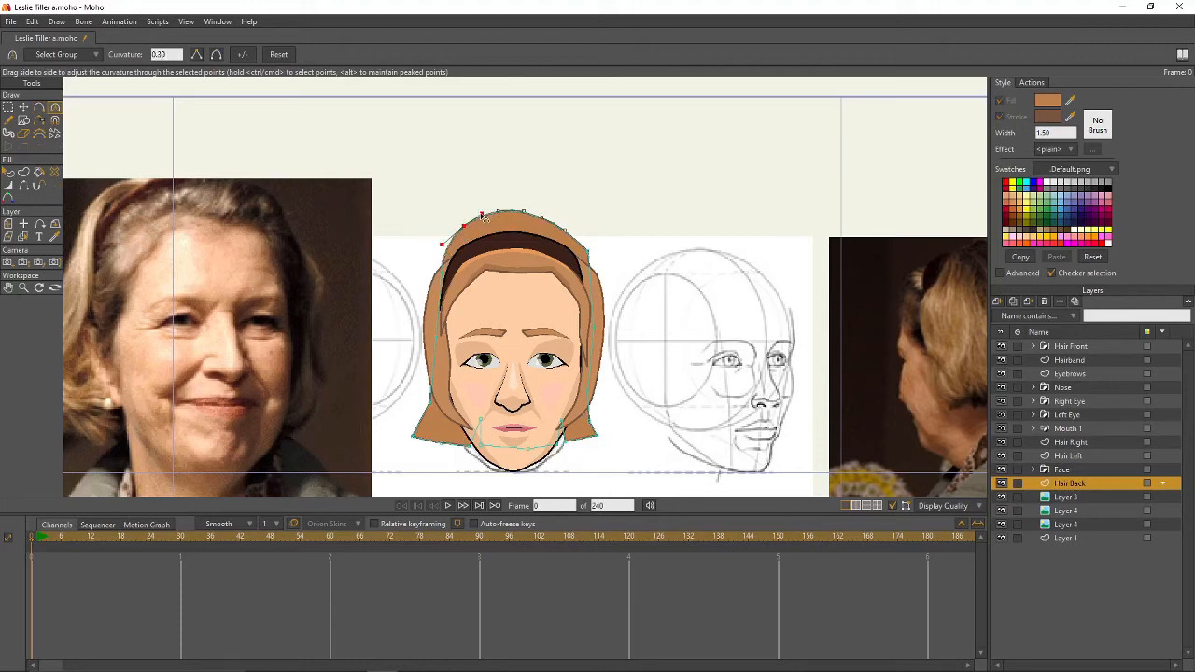
left_click_drag(587, 251, 764, 298)
left_click_drag(441, 278, 659, 323)
left_click_drag(437, 335, 721, 364)
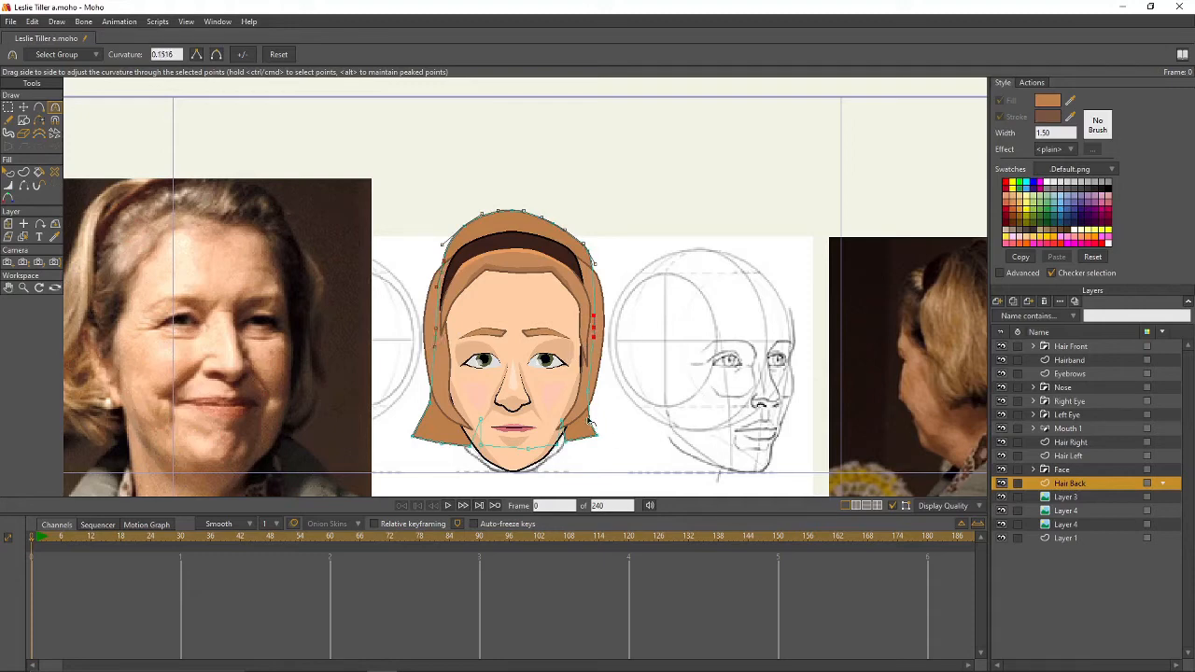
left_click_drag(592, 396, 707, 411)
left_click_drag(435, 396, 656, 454)
left_click_drag(533, 453, 635, 470)
left_click_drag(438, 443, 614, 472)
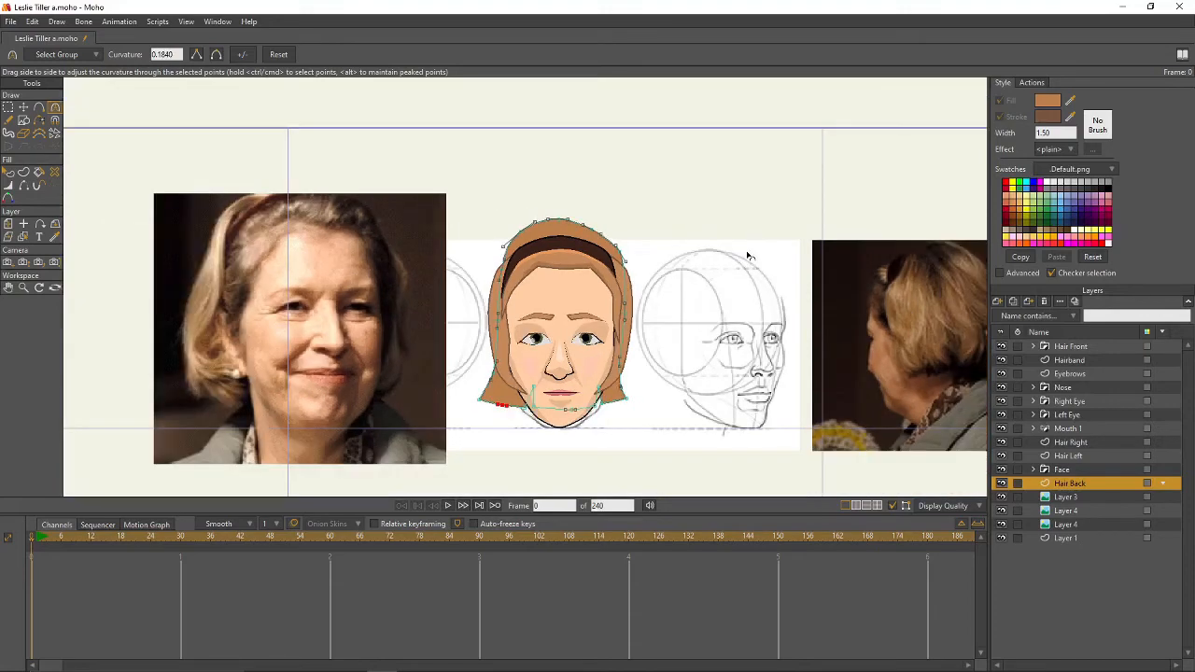
key("ctrl+r")
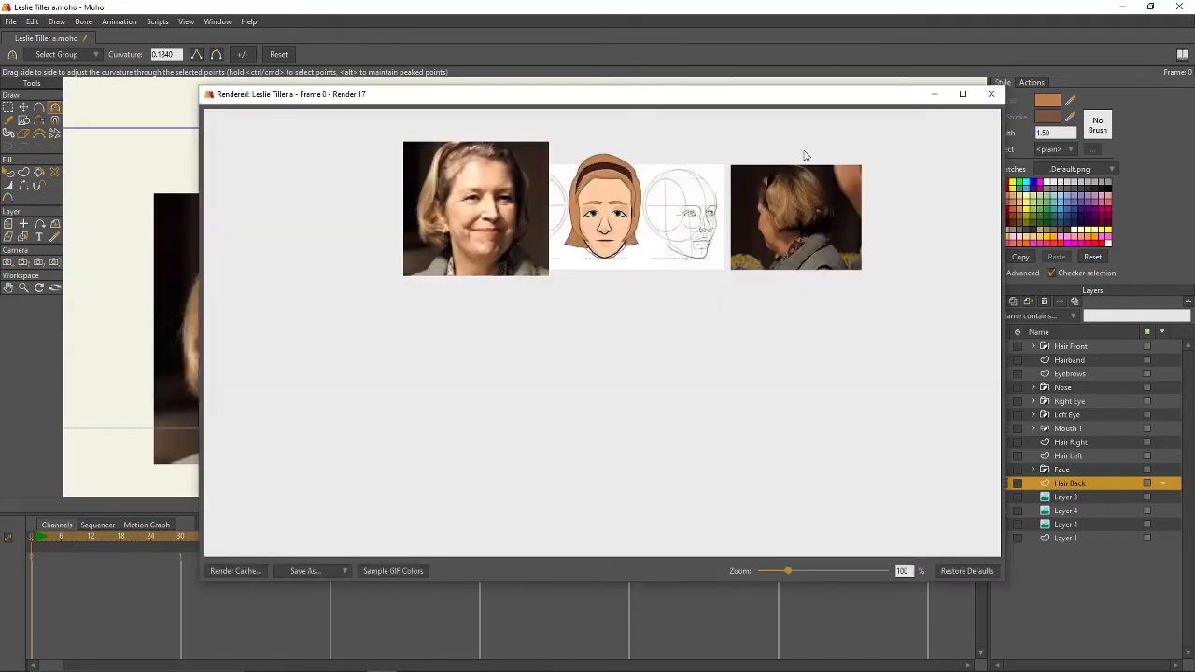
- Put the Hair Back layer inside a new group also named Hair Back
left_click(991, 94)
left_click_drag(704, 246, 757, 266)
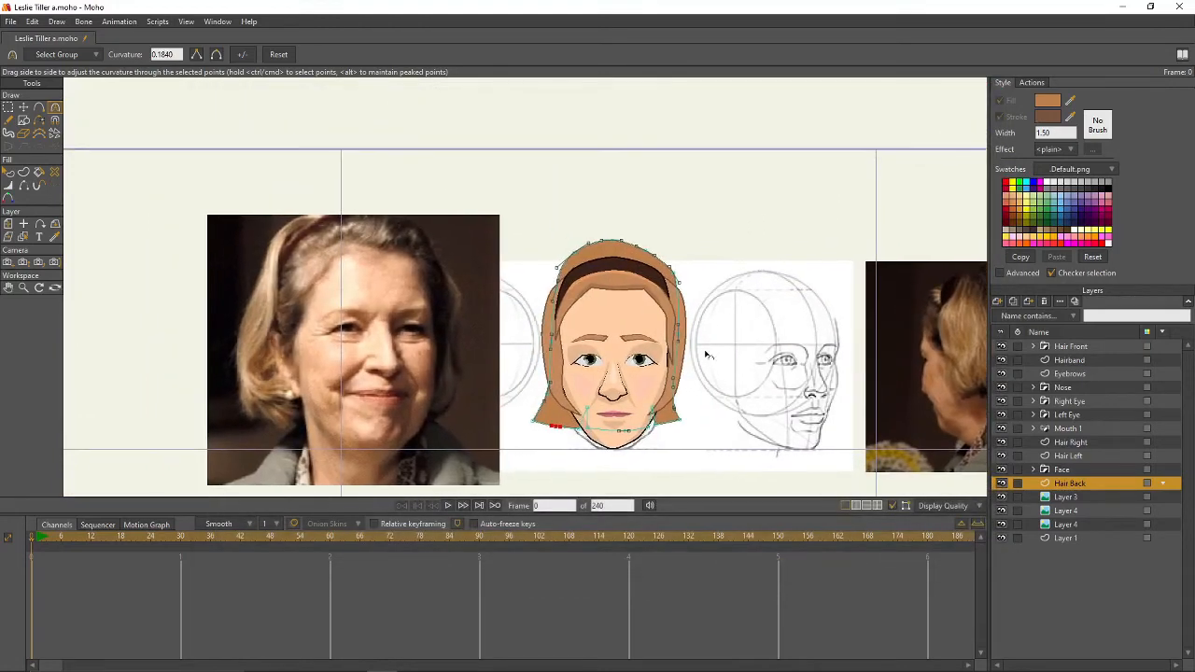
scroll(707, 355, "up", 2)
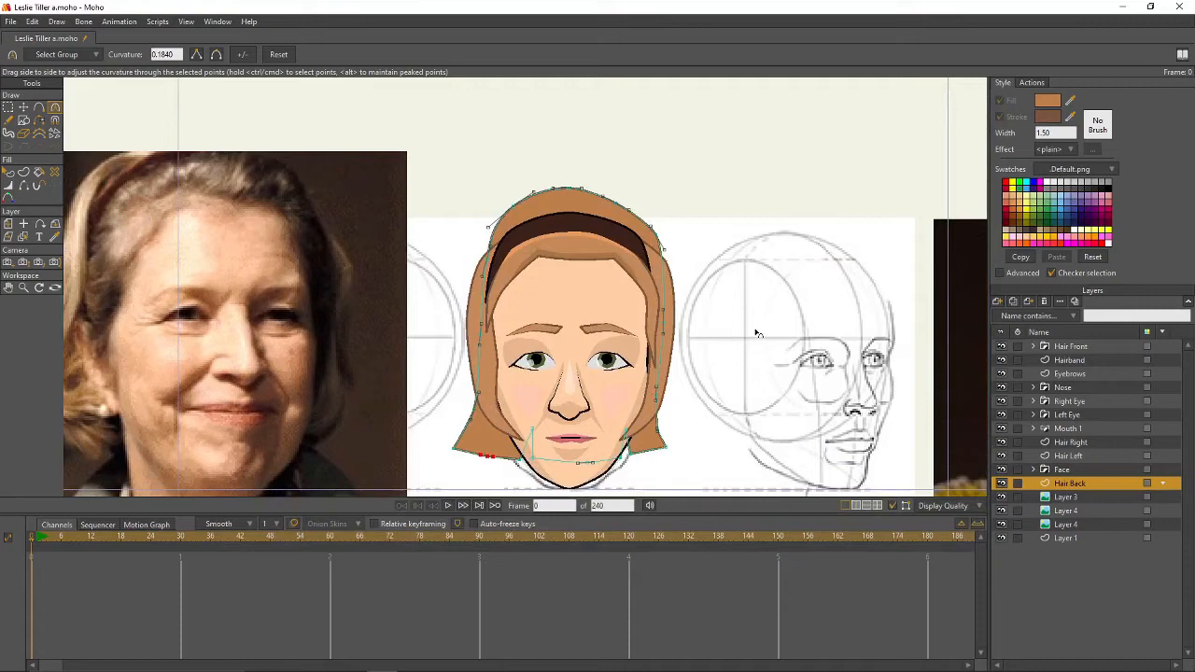
left_click(998, 302)
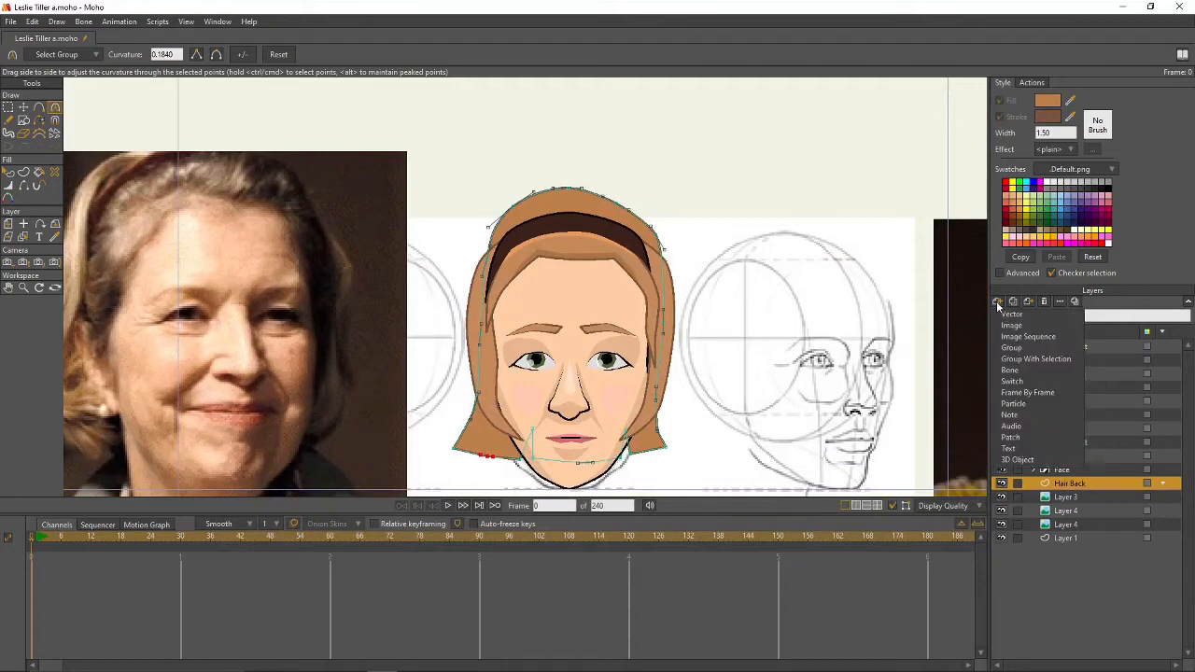
left_click(1026, 359)
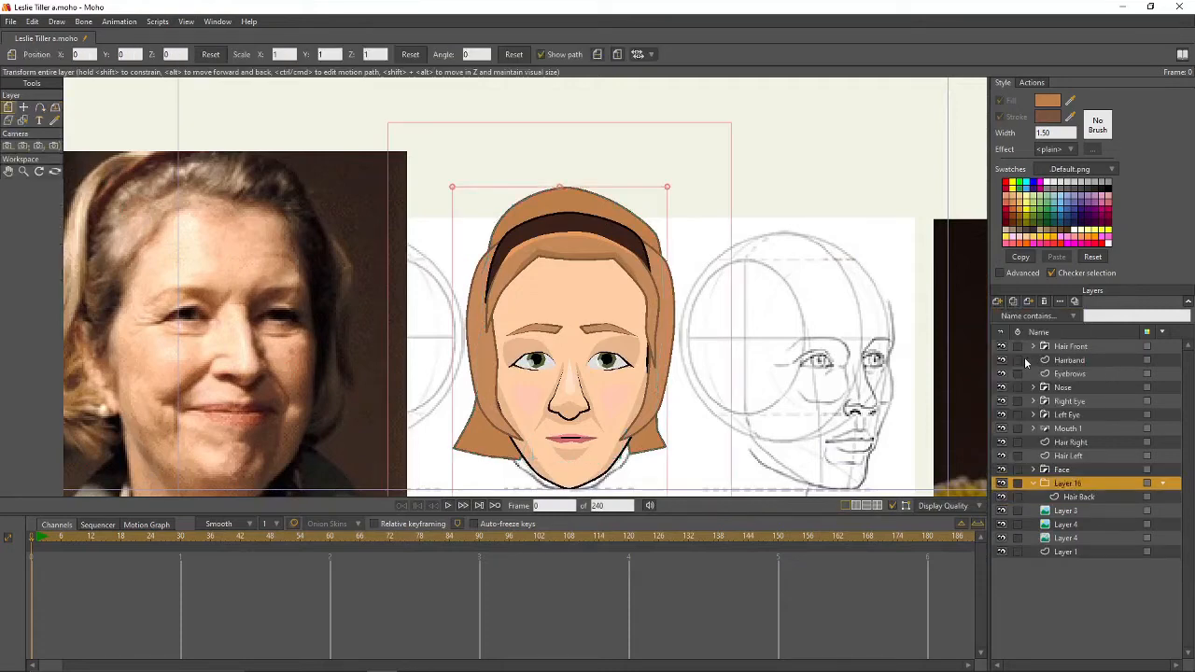
double_click(1090, 486)
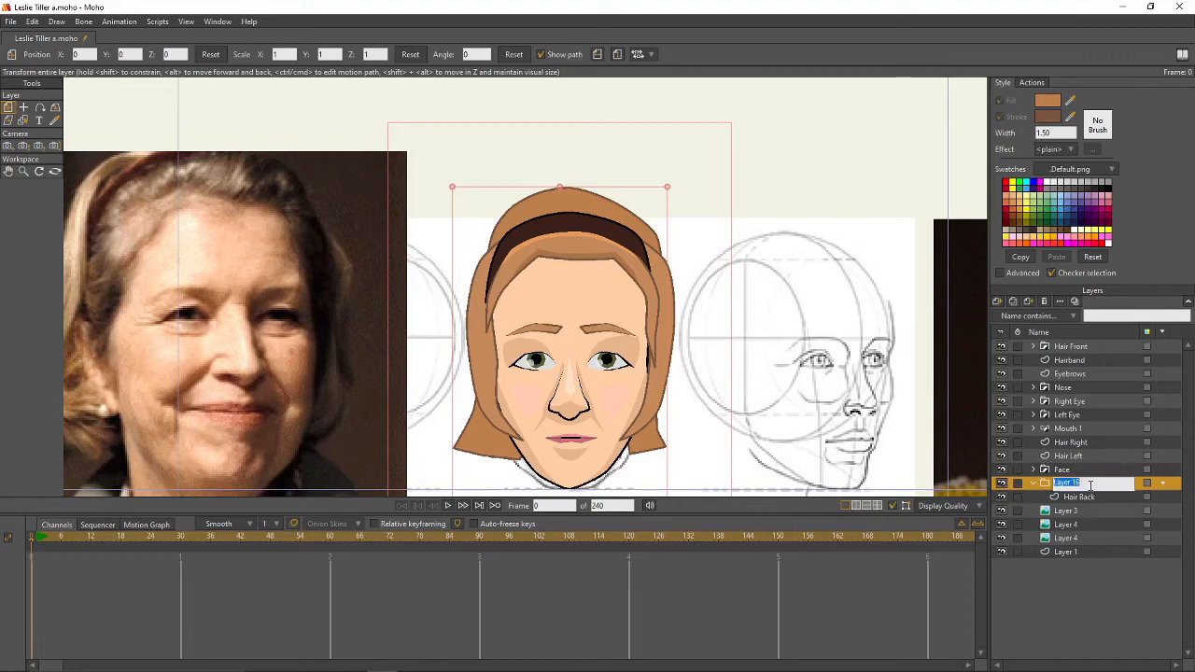
type("Hair Back")
key("Return")
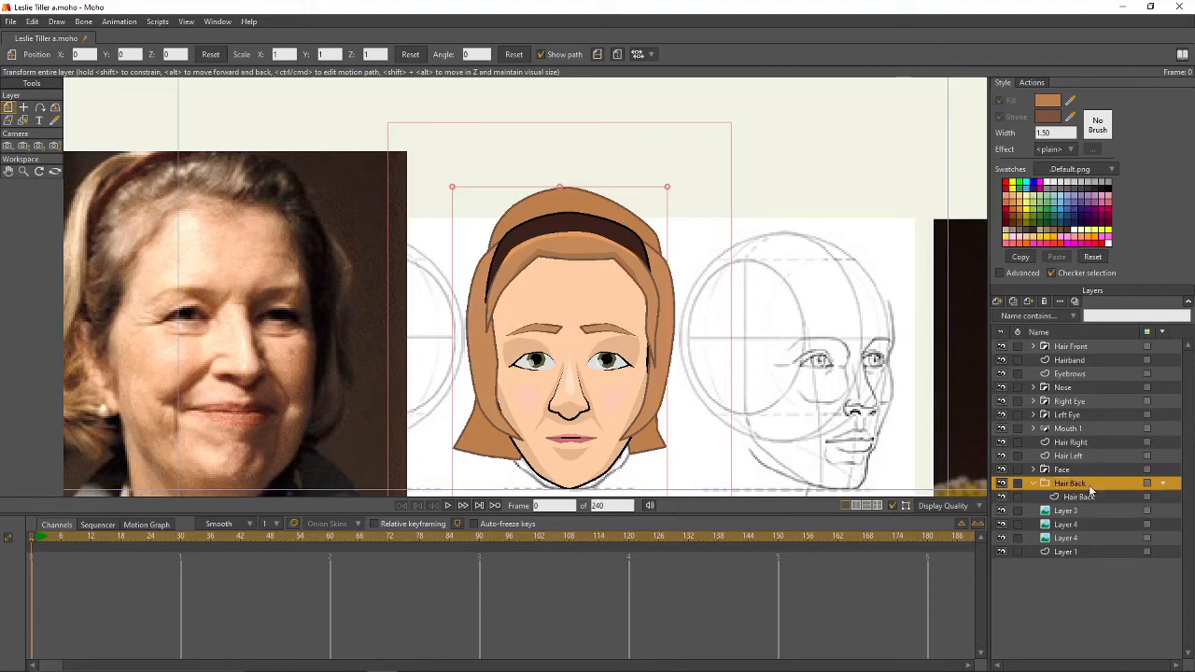
left_click(1104, 501)
double_click(1105, 497)
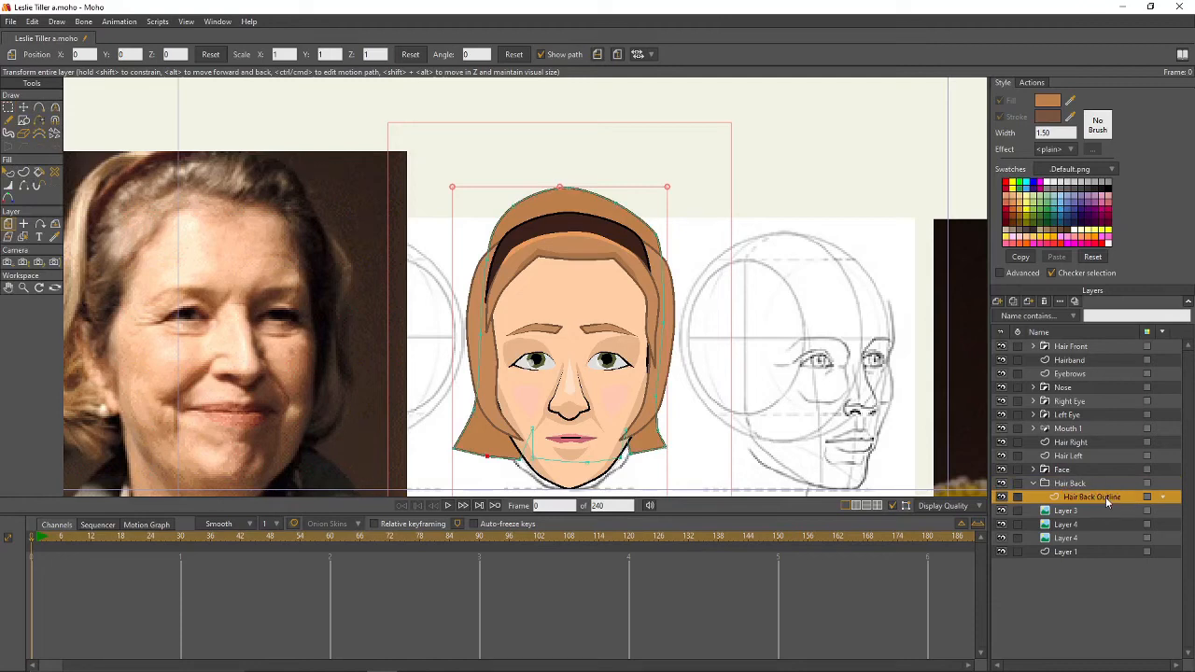
- In the group's Masking settings, set Hair Back Outline to exclude strokes
double_click(1070, 483)
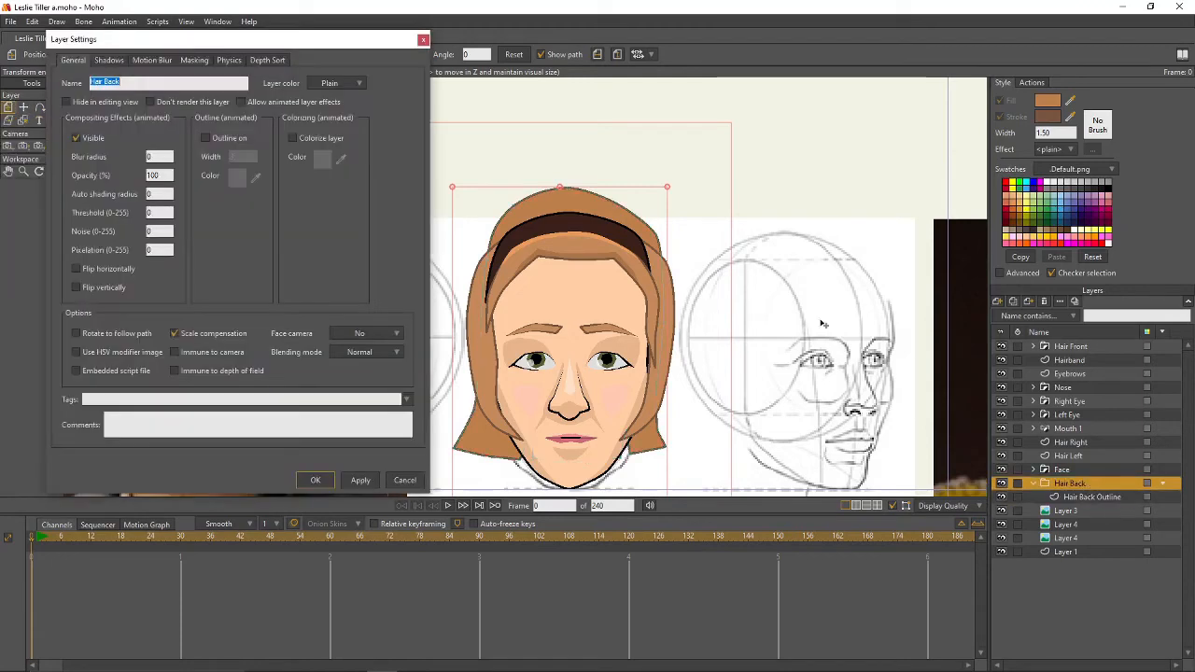
left_click(198, 61)
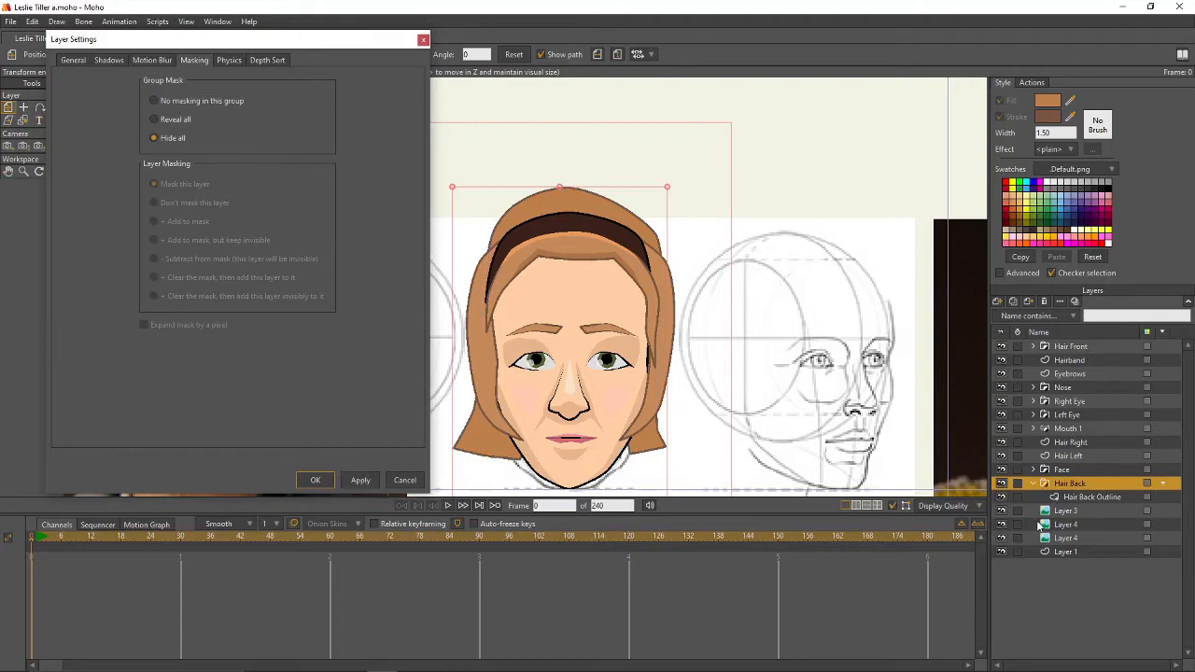
left_click(1073, 497)
left_click(143, 260)
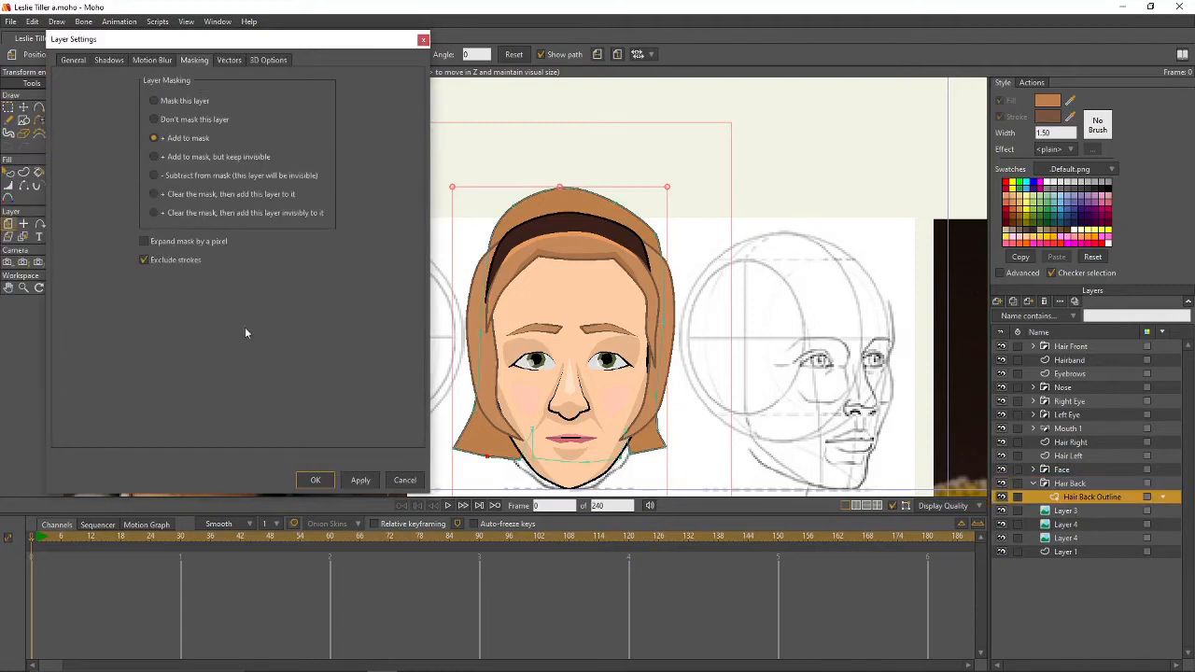
left_click(316, 481)
scroll(595, 218, "up", 1)
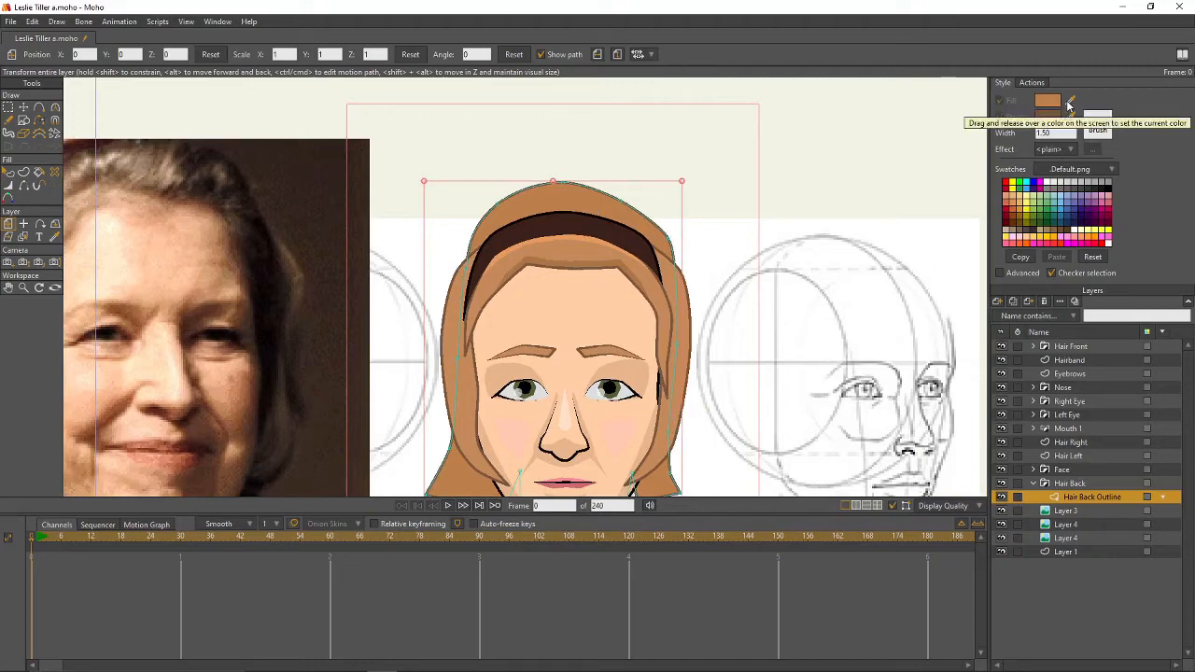
- Set the fill colour to the darker brown 9D673B
left_click_drag(578, 259, 580, 263)
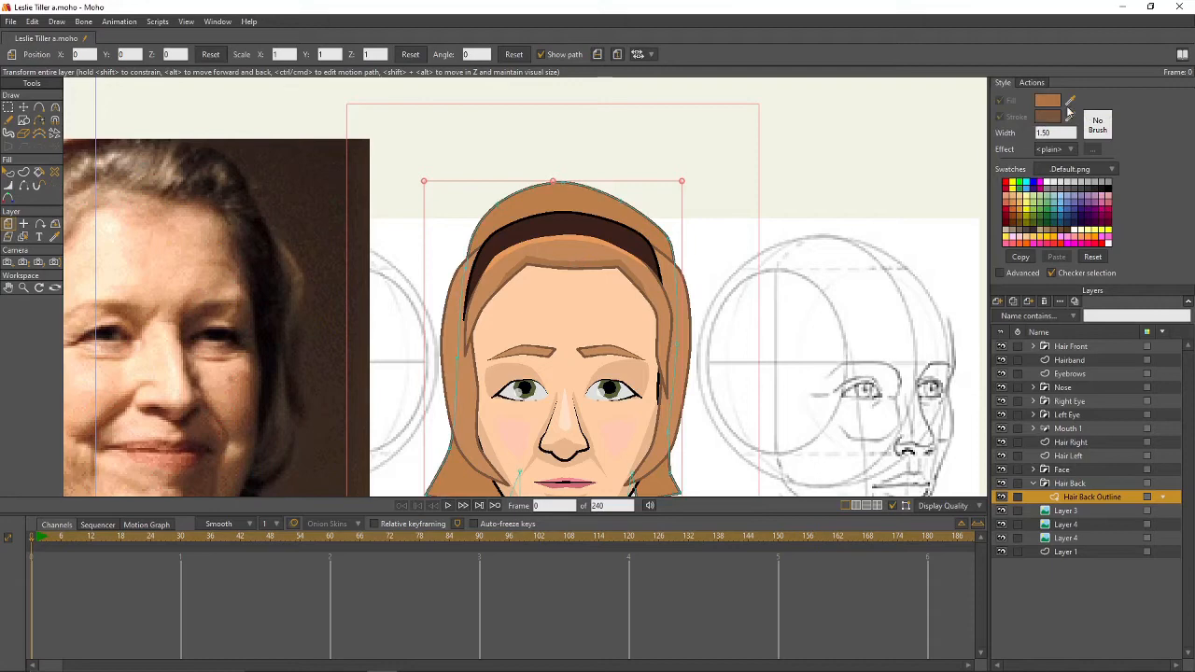
left_click(1046, 100)
left_click_drag(268, 221, 276, 229)
left_click(373, 356)
left_click(38, 108)
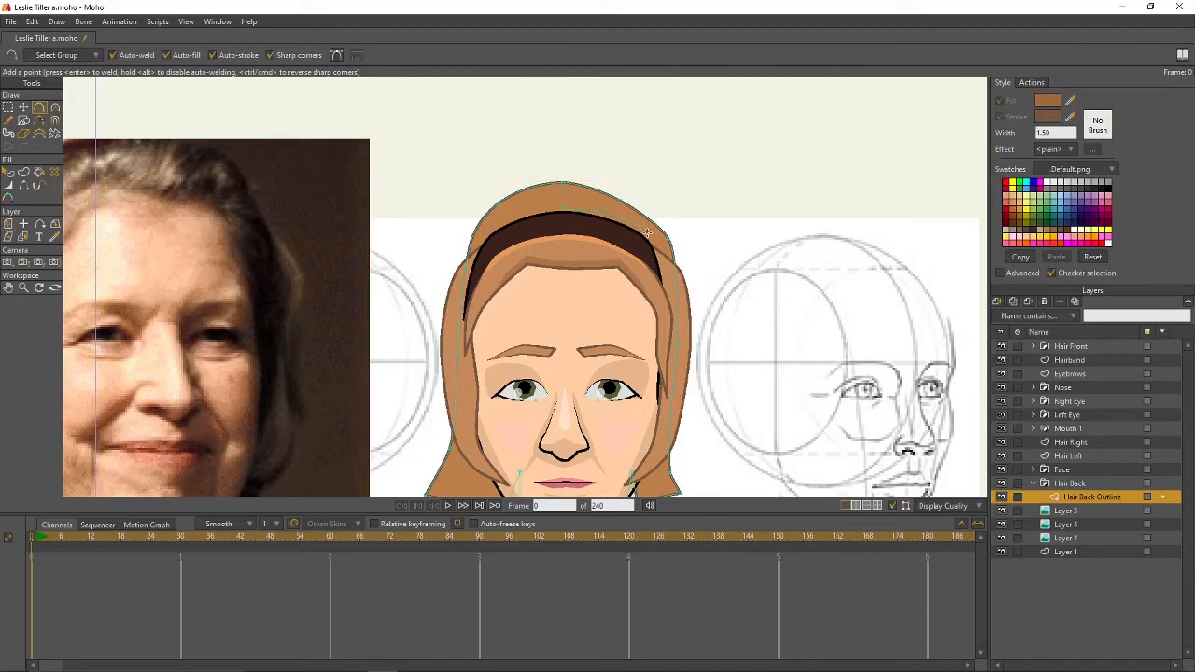
left_click_drag(647, 232, 655, 242)
- Add a new vector layer named Highdarks
left_click(998, 300)
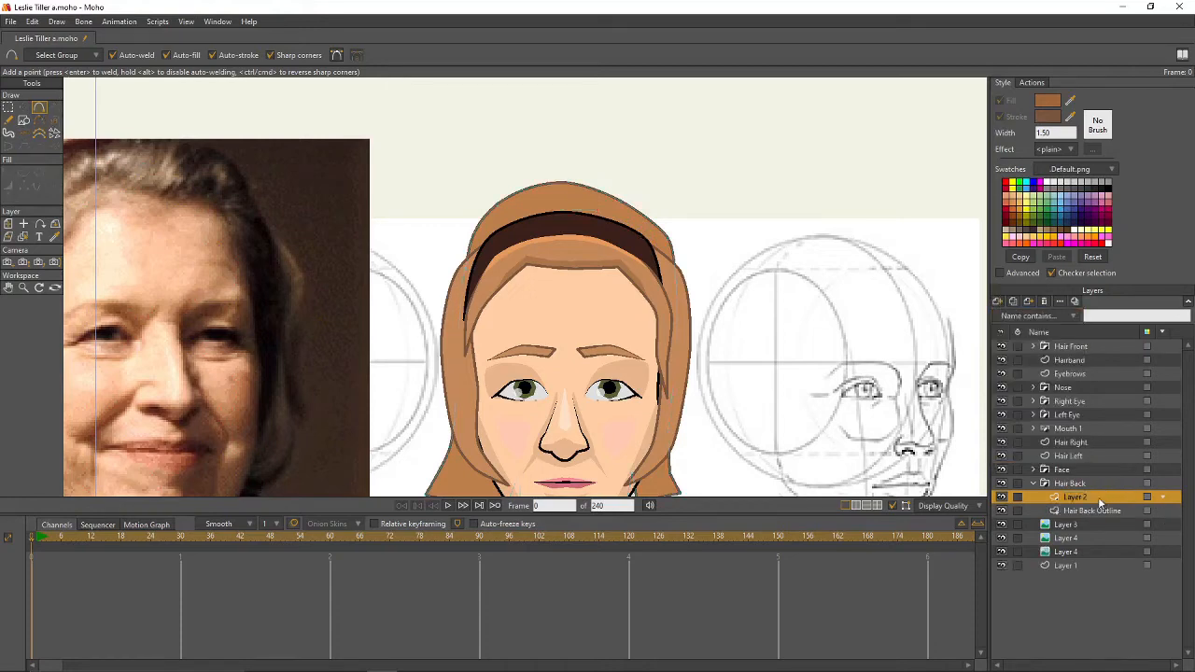
double_click(1100, 501)
type("Highdar")
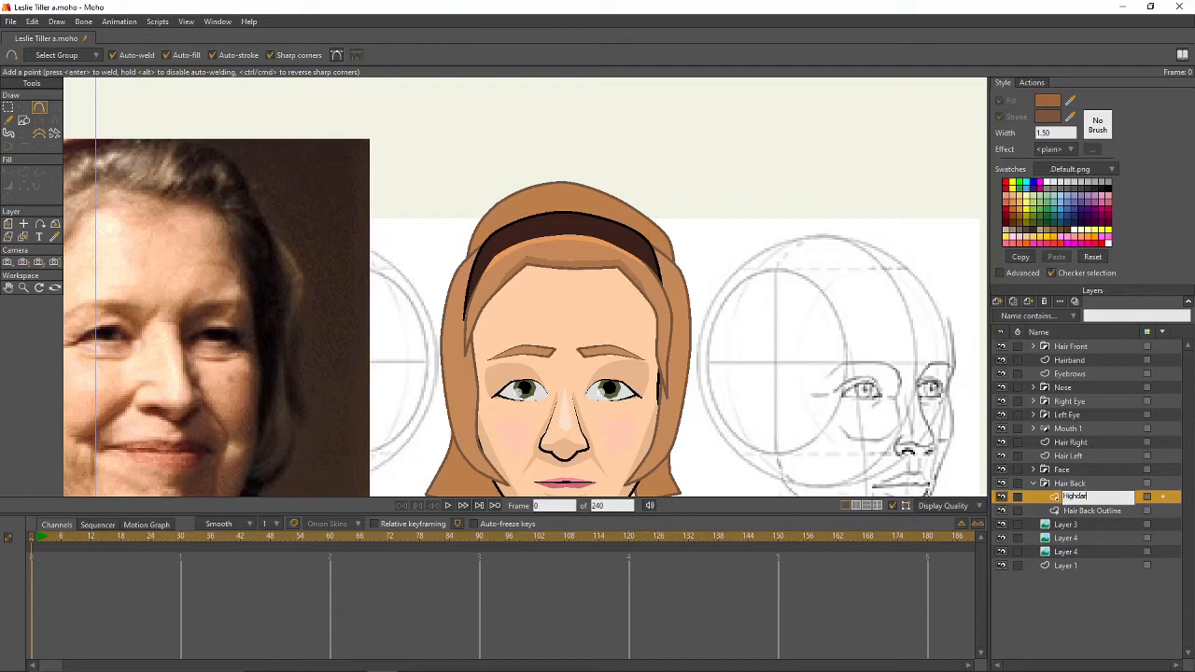
type("ks")
key("Return")
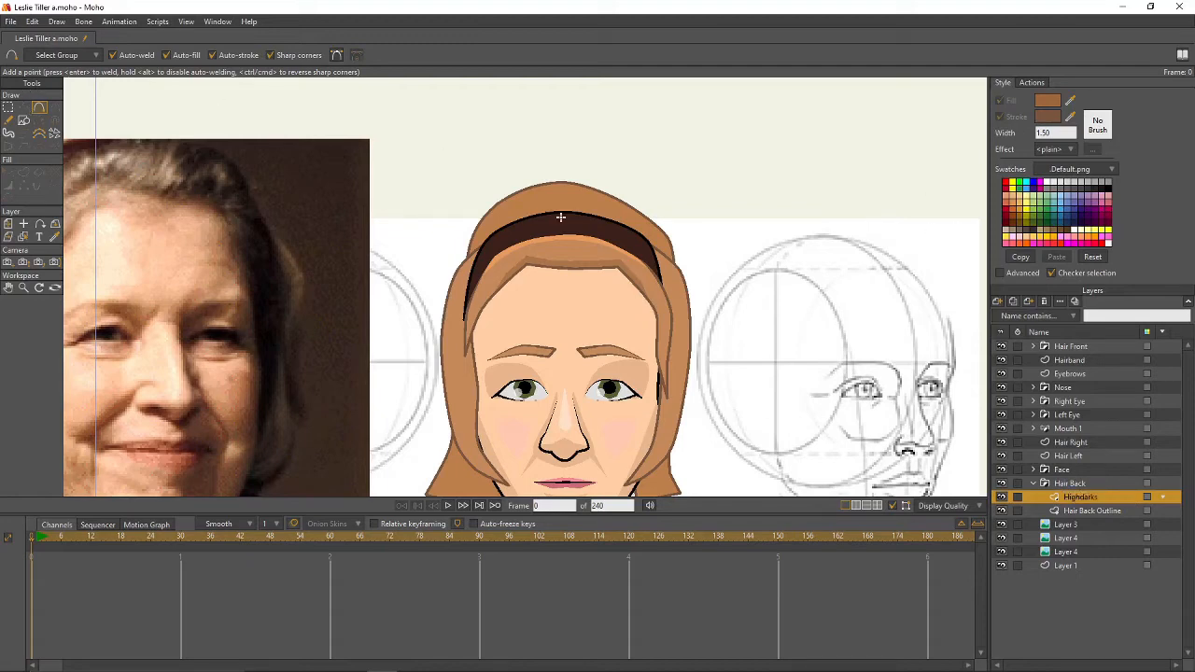
- Draw a closed dark shape along the headband across the top of the hair
left_click_drag(560, 219, 661, 252)
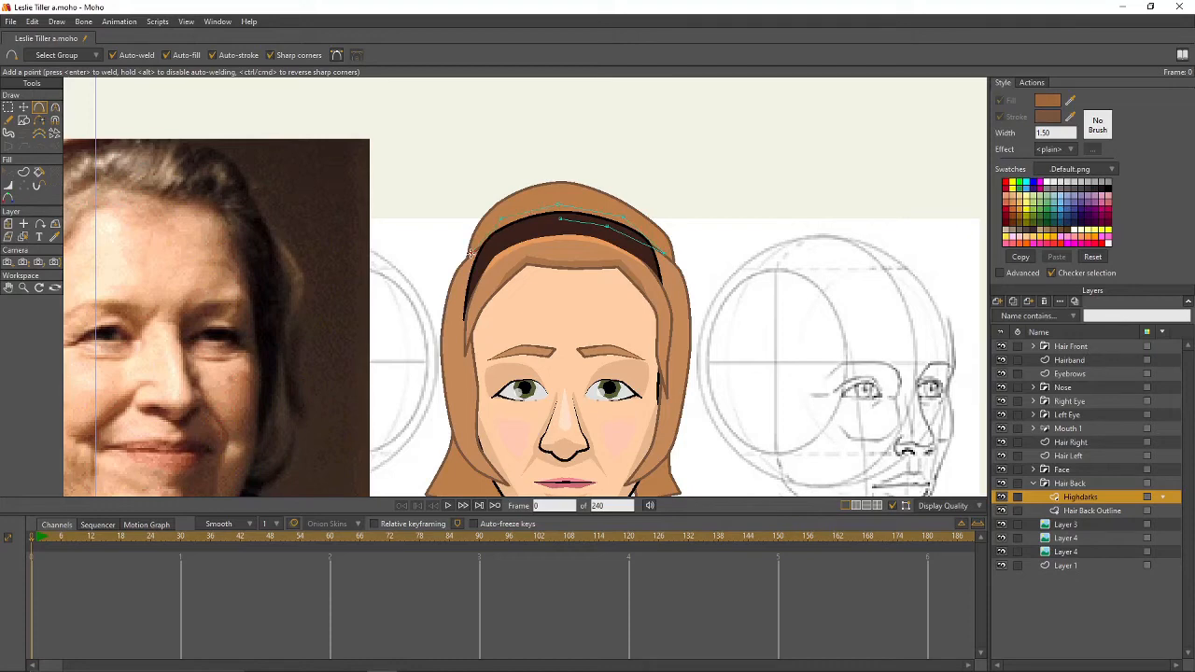
left_click_drag(470, 253, 560, 221)
key("g")
key("q")
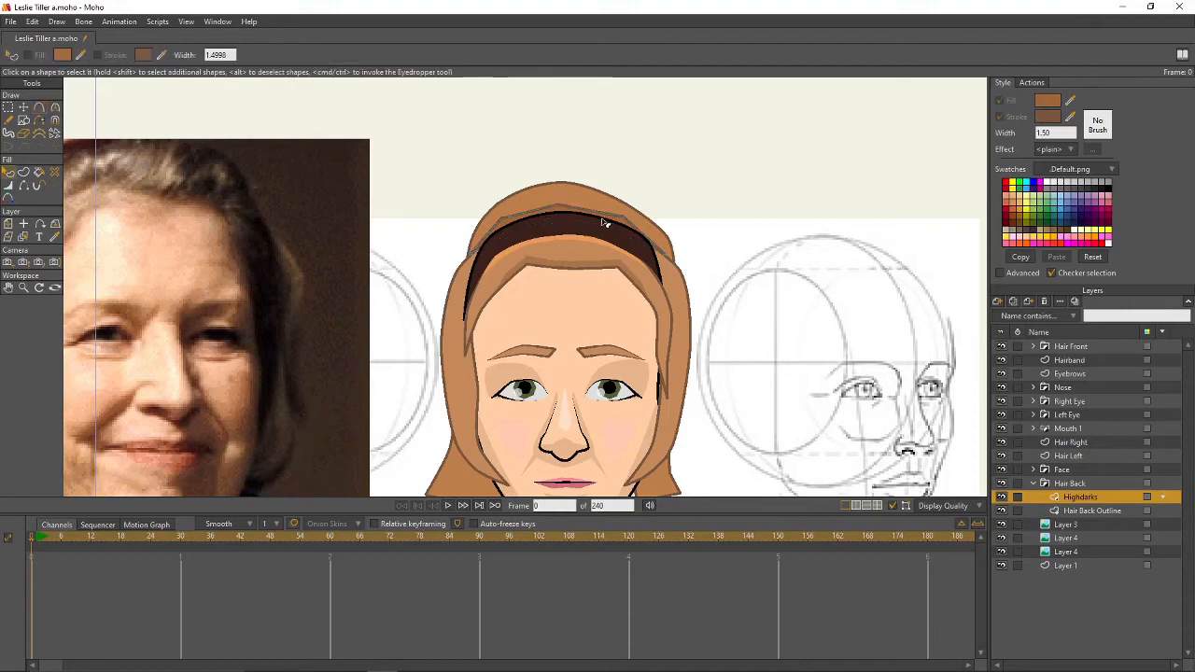
left_click(605, 223)
- Round off the dark shape's points, softening curvature to 0.3194
key("c")
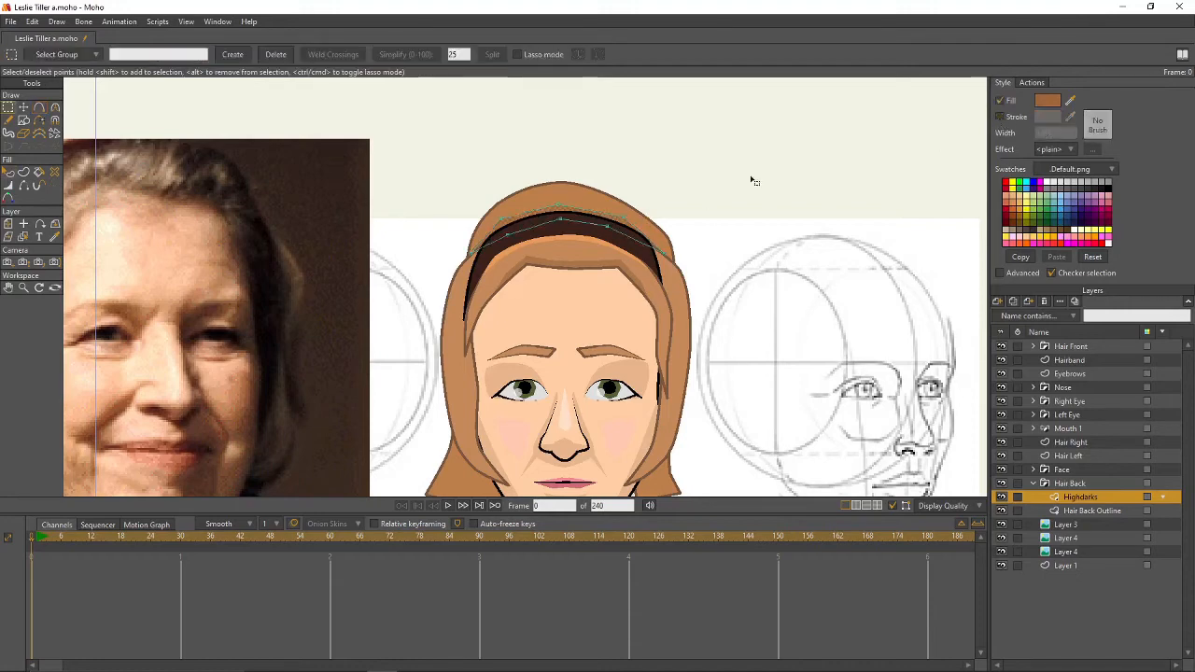
left_click_drag(559, 207, 980, 304)
left_click_drag(624, 219, 869, 296)
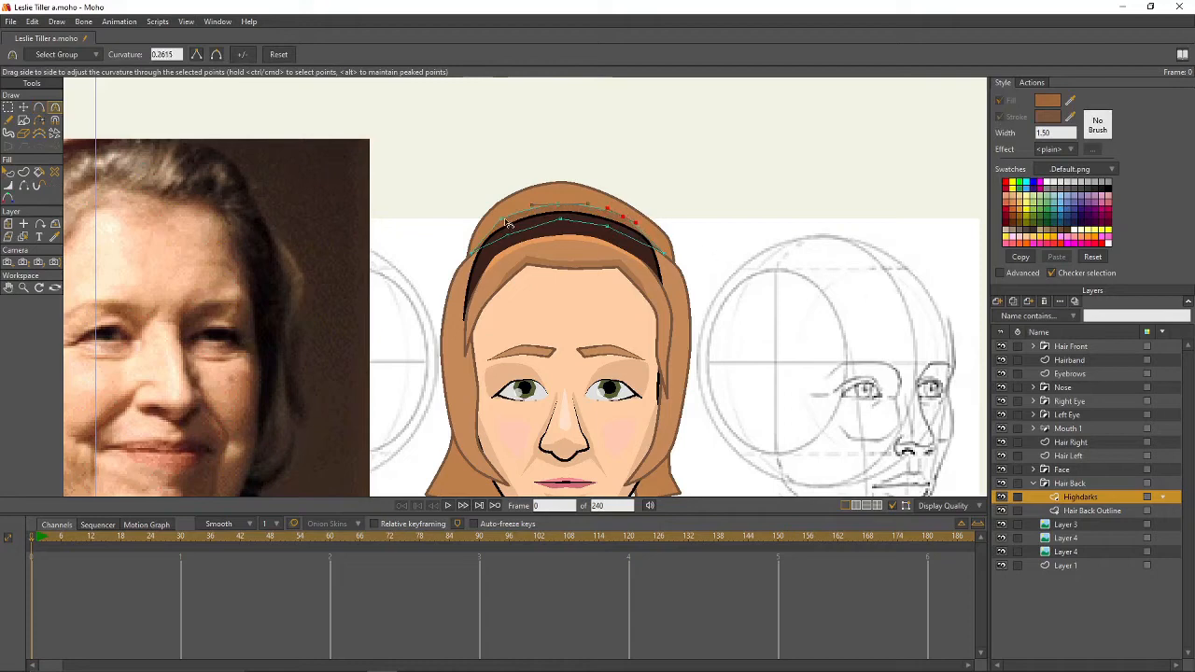
left_click_drag(502, 218, 786, 244)
left_click_drag(498, 219, 480, 221)
left_click_drag(776, 288, 797, 147)
scroll(732, 380, "up", 4)
scroll(738, 388, "up", 2)
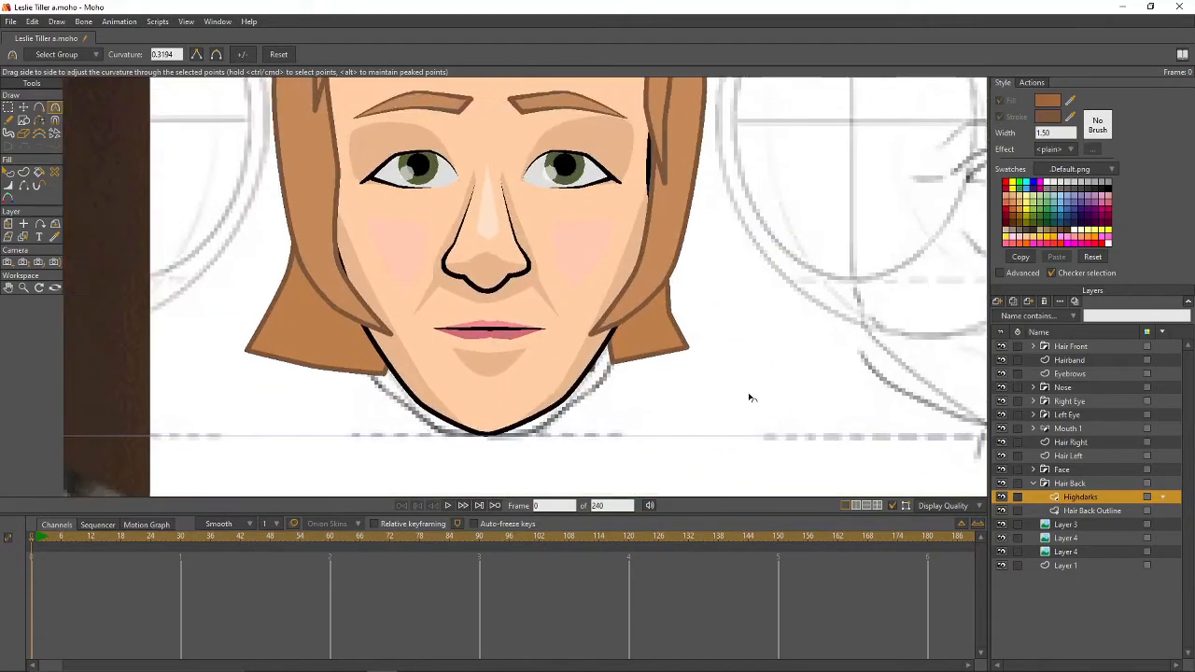
- Set the Hair Back Outline's line width at the left hair tip
left_click(1046, 507)
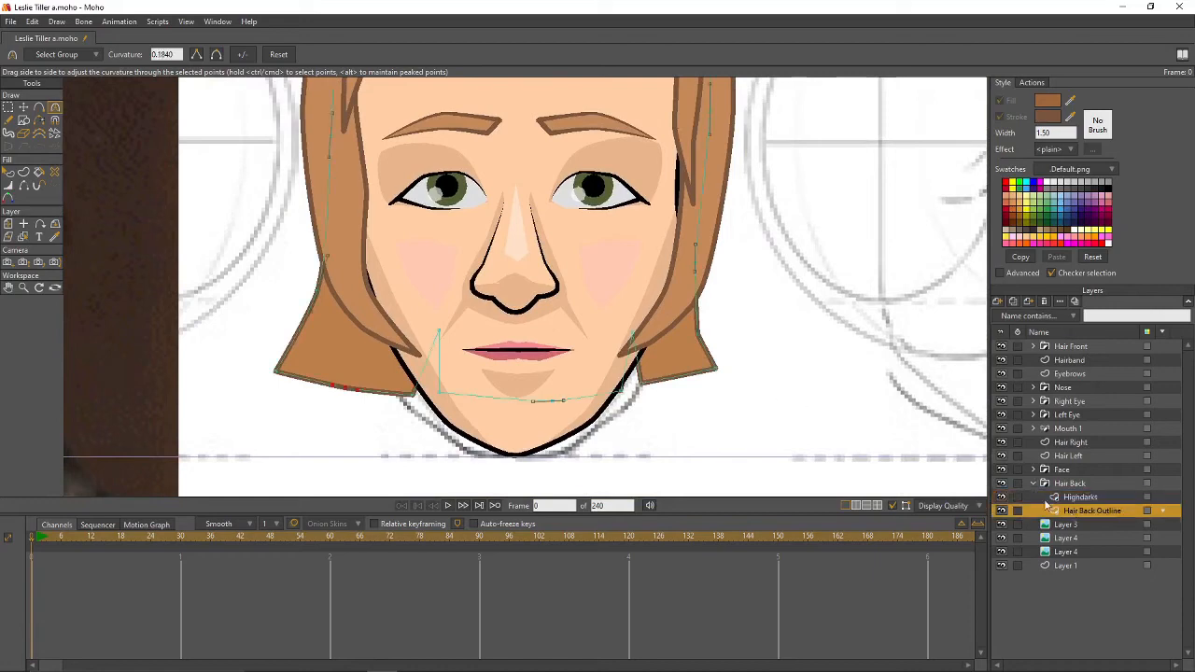
key("w")
left_click(714, 369)
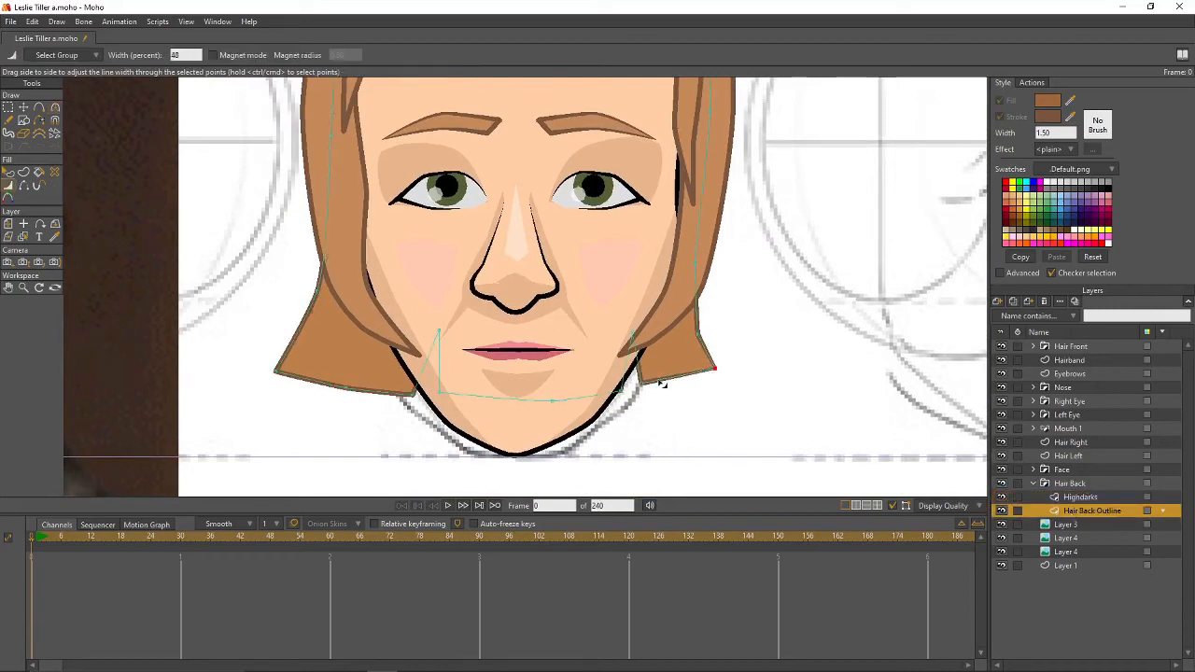
left_click(631, 333)
left_click_drag(276, 370, 325, 376)
- Thin the Hair Back Outline near the chin and Hair Left's outline toward its tip
left_click(435, 332)
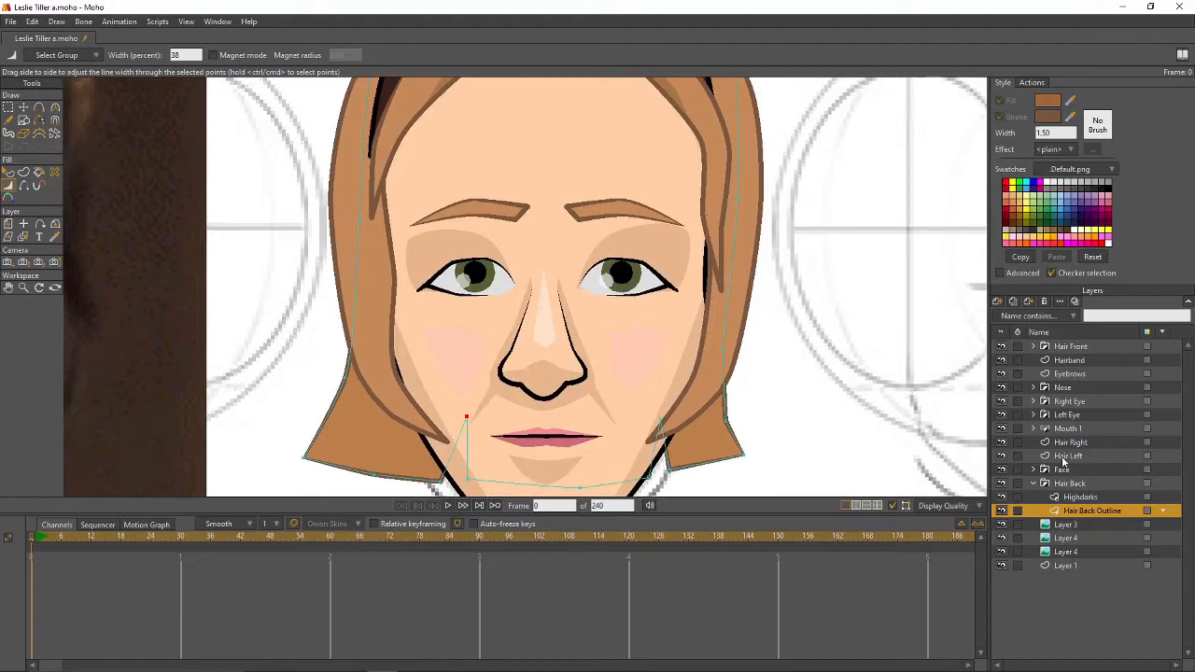
left_click(677, 448)
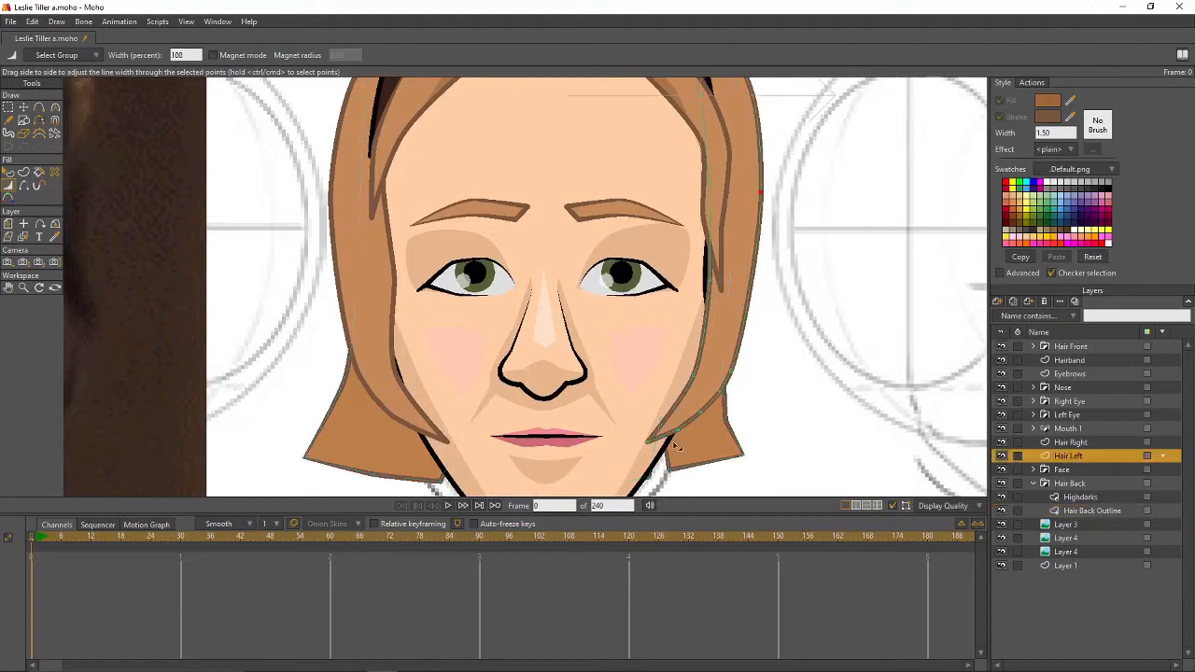
mouse_move(650, 439)
left_mouse_down()
mouse_move(632, 448)
mouse_move(669, 435)
left_mouse_up()
left_click(681, 432)
left_click_drag(693, 376, 683, 379)
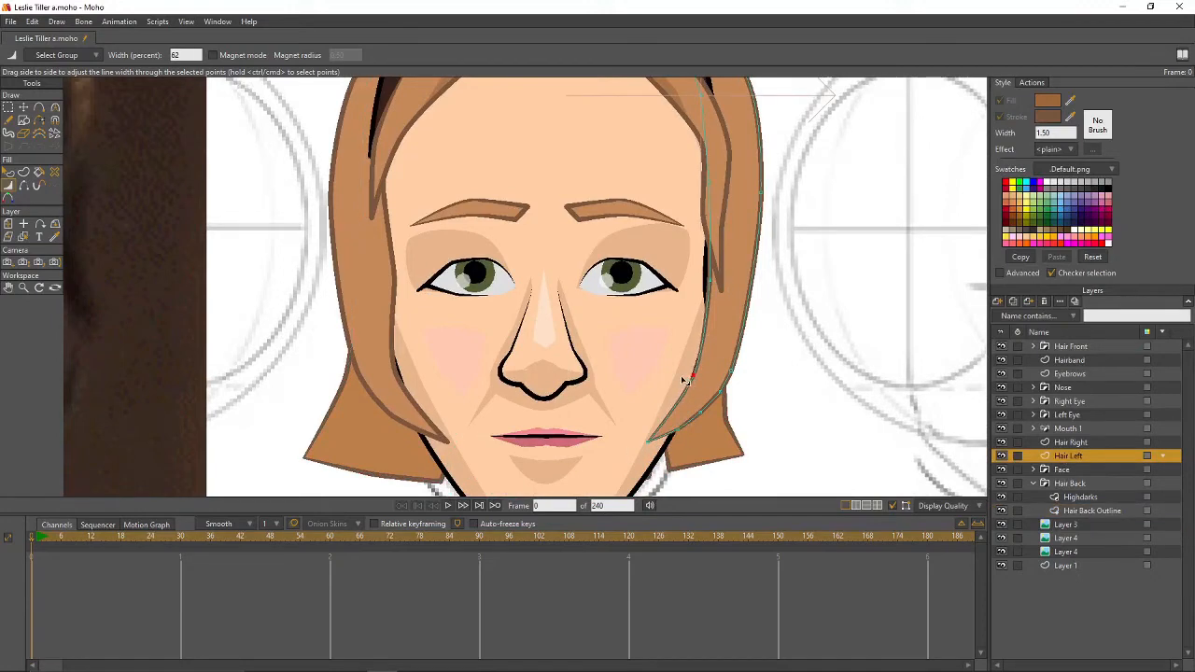
- Taper Hair Right's outline toward its tip and refine Hair Left's lower width
left_click(1037, 442)
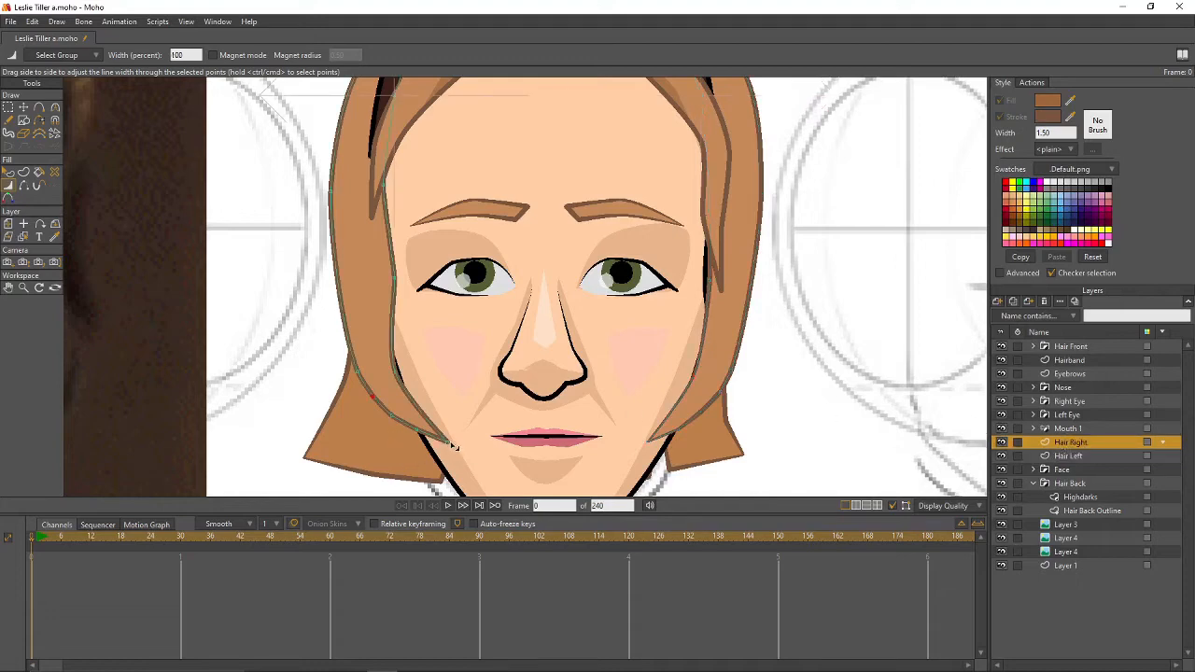
left_click_drag(453, 446, 408, 432)
left_click_drag(398, 377, 393, 375)
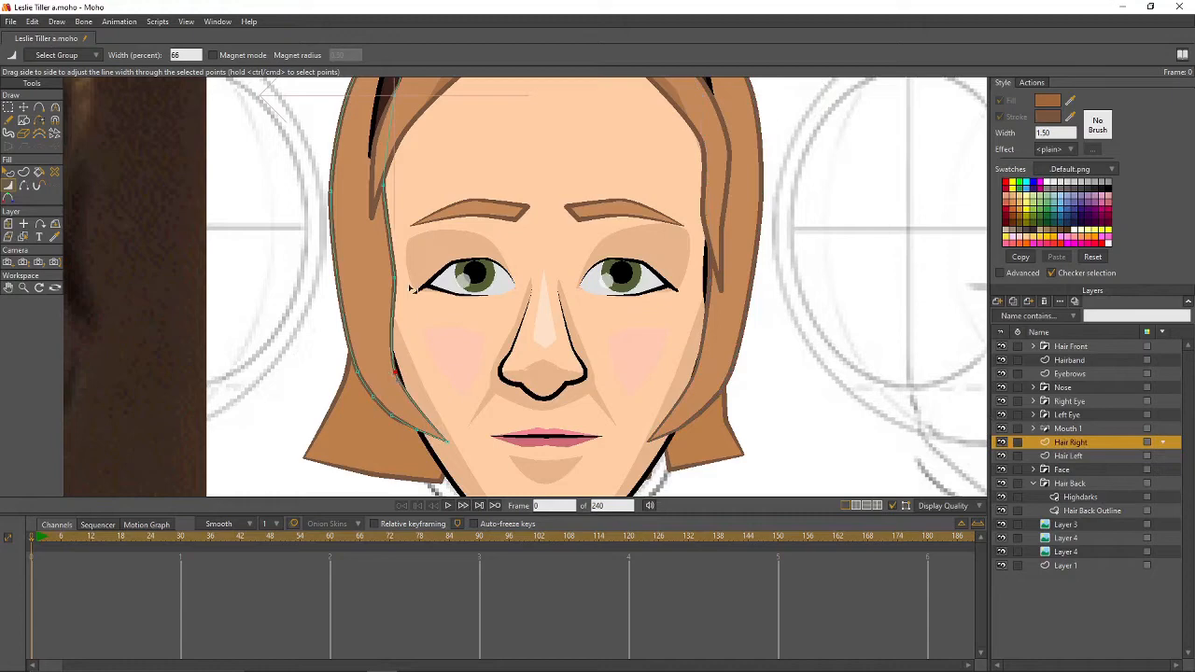
left_click_drag(395, 419, 392, 420)
left_click(1064, 455)
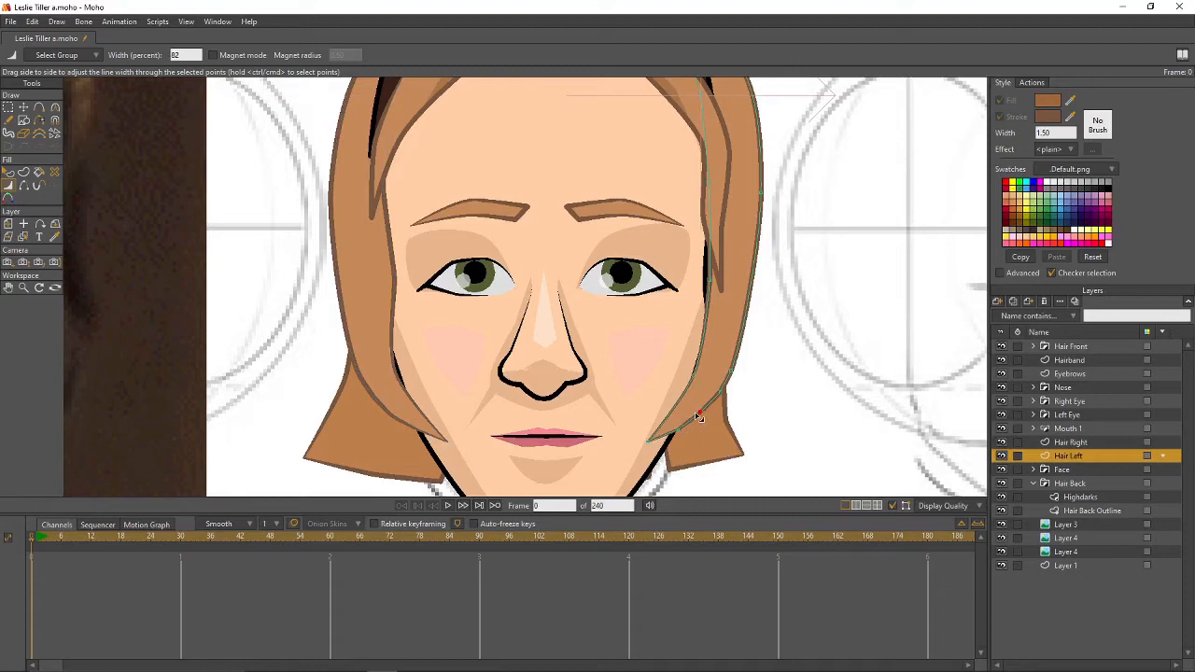
left_click_drag(698, 415, 693, 418)
scroll(692, 418, "down", 3)
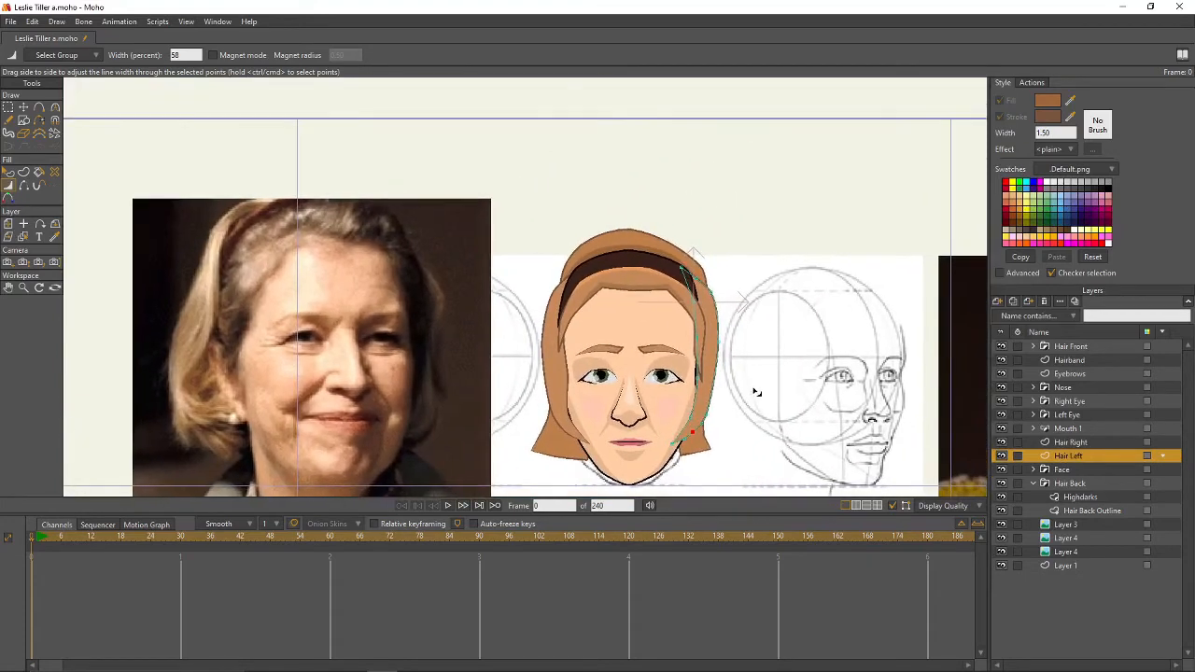
- On the Highdarks layer, set the fill colour to the lighter D49969
left_click(1081, 497)
scroll(705, 210, "up", 3)
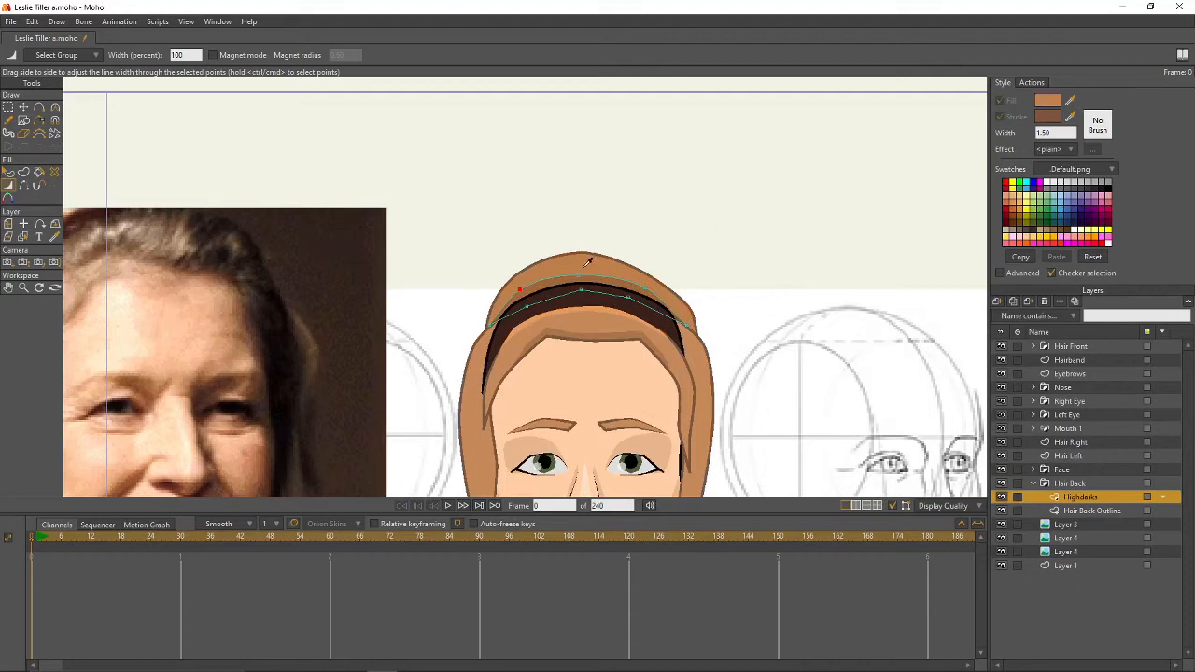
left_click(1040, 102)
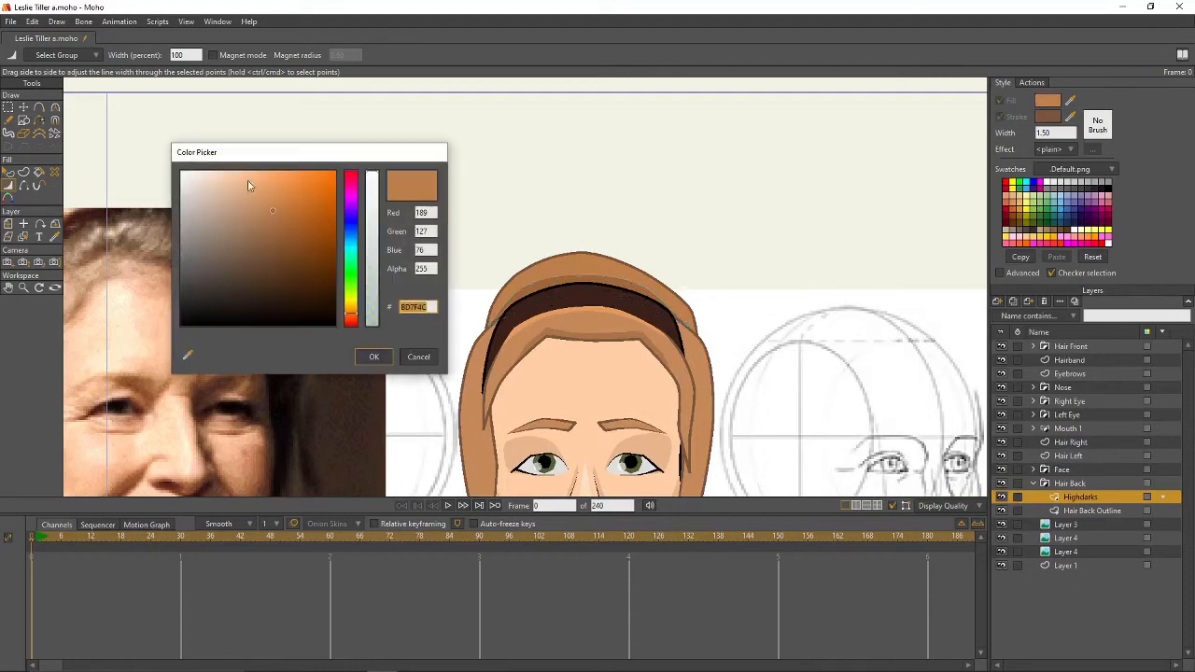
left_click_drag(273, 209, 259, 196)
left_click(373, 357)
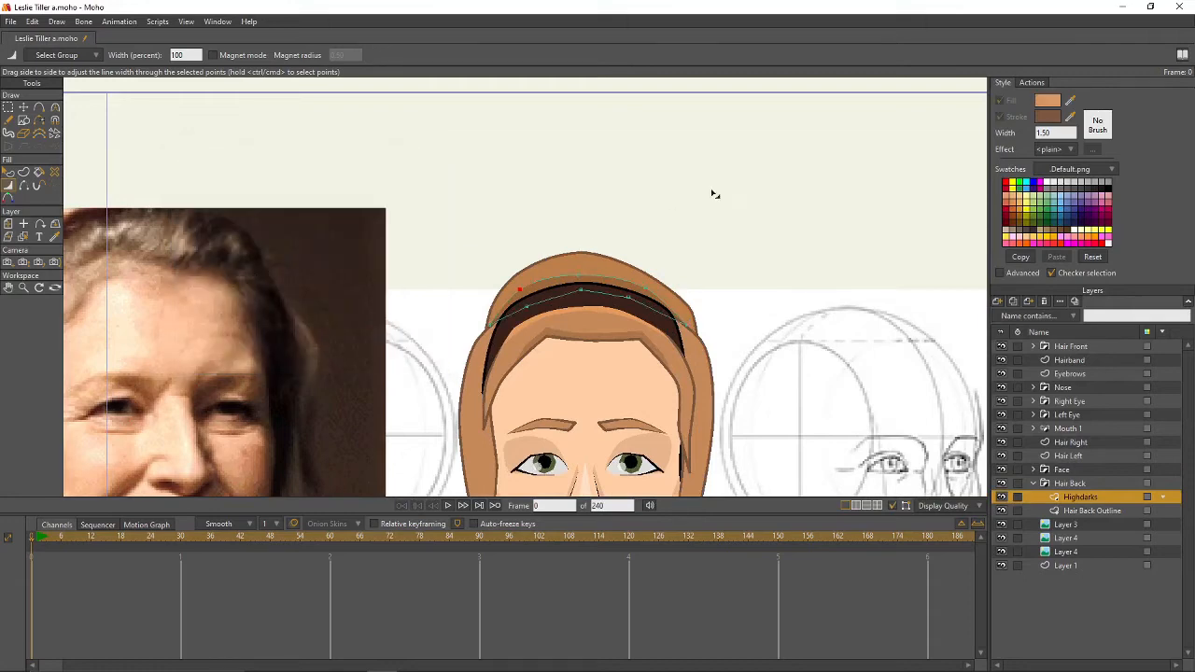
- Draw a highlight shape over the hair crown and turn off its stroke
scroll(702, 284, "up", 1)
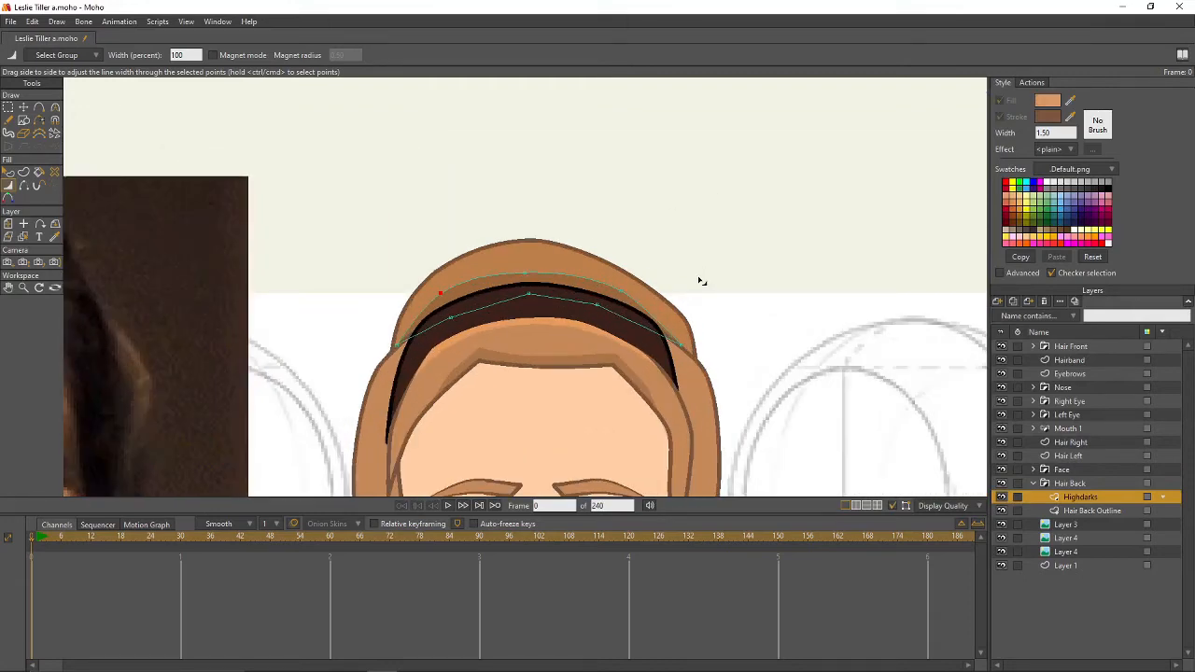
left_click(40, 107)
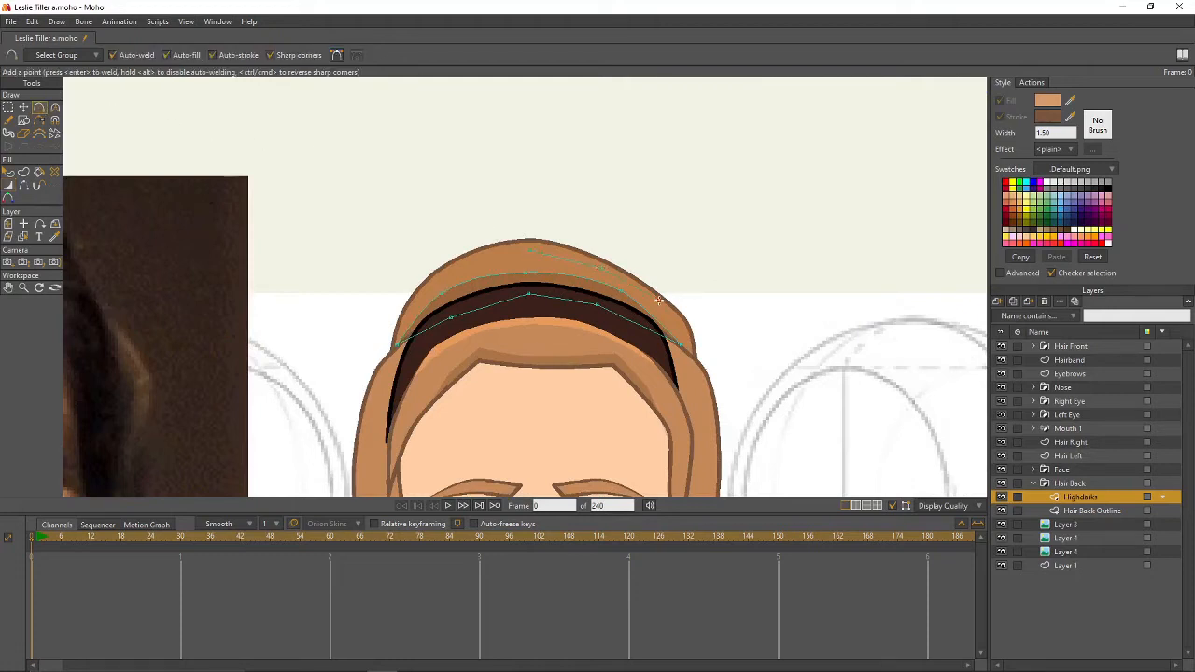
left_click_drag(647, 269, 529, 226)
left_click_drag(415, 293, 529, 226)
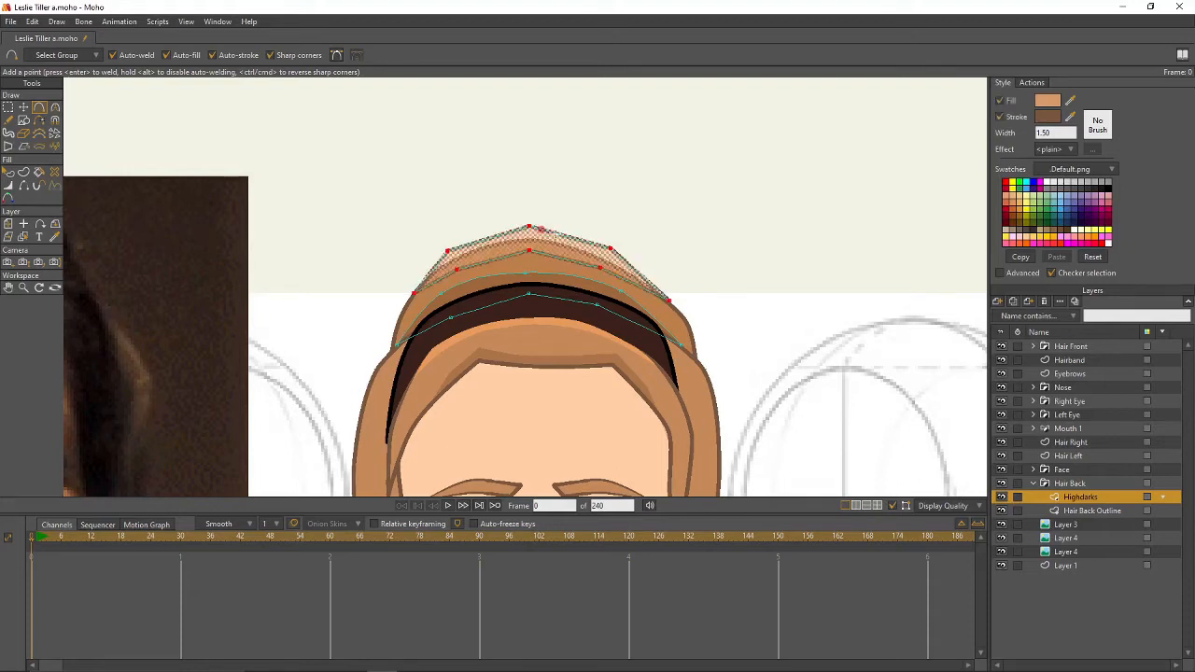
left_click(1000, 117)
- Smooth the highlight's corner and top points with Curvature, then render frame 0
key("c")
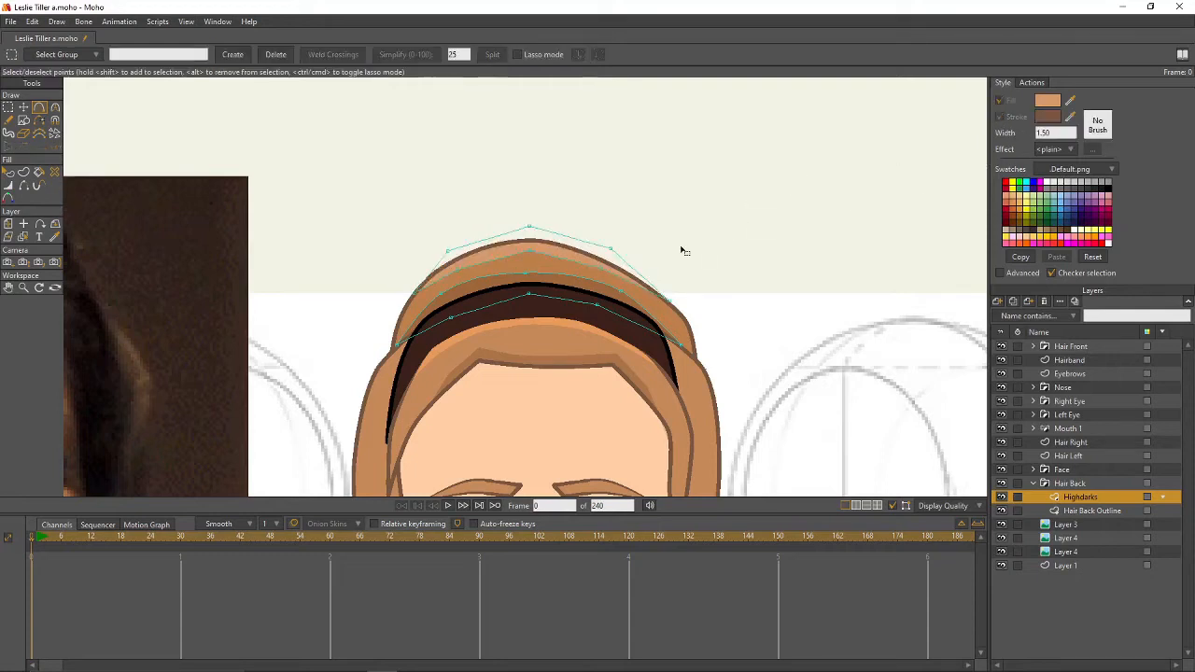
left_click_drag(612, 250, 992, 318)
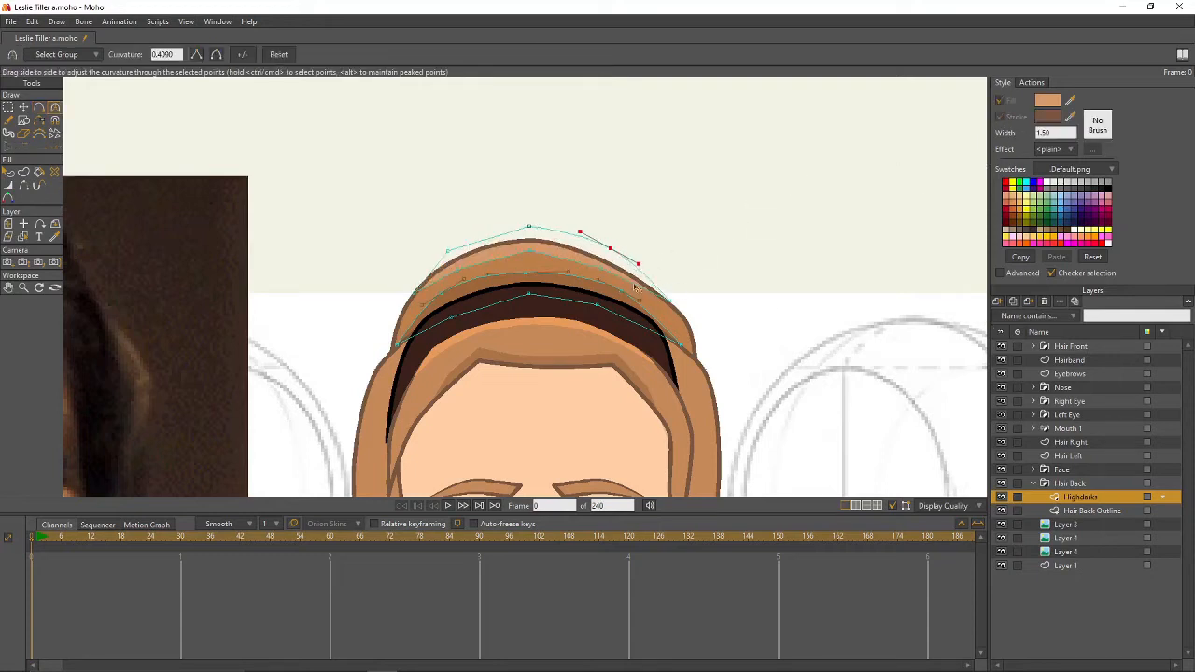
left_click_drag(601, 268, 811, 305)
left_click_drag(529, 251, 693, 267)
left_click_drag(527, 229, 758, 285)
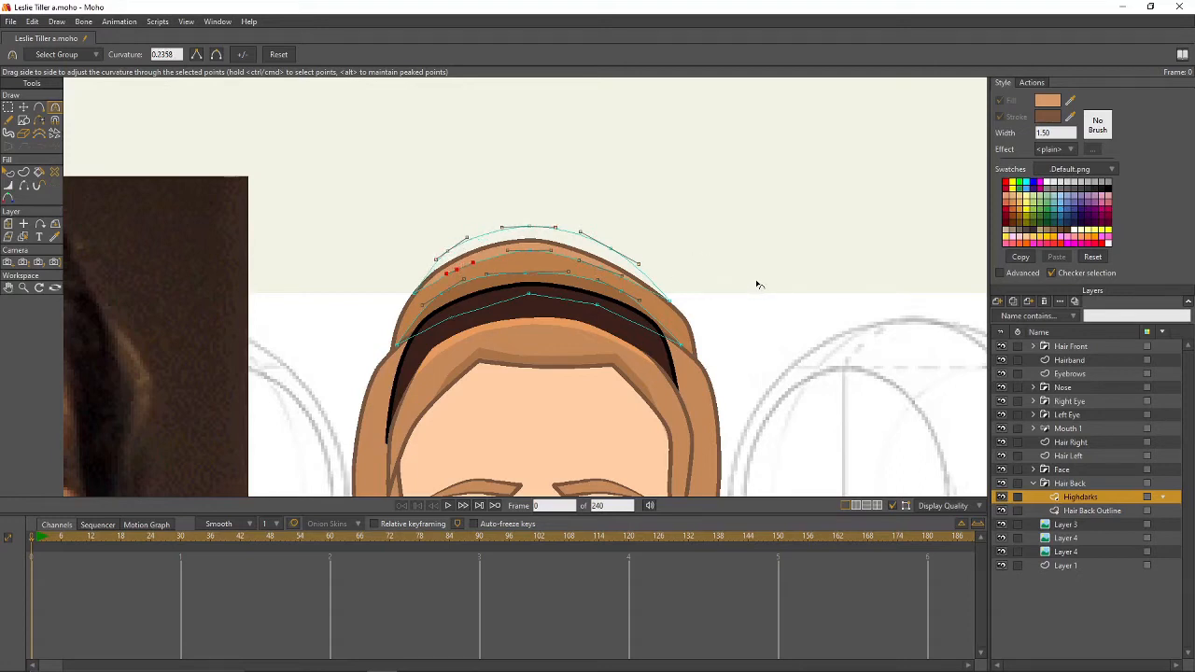
scroll(752, 280, "down", 2)
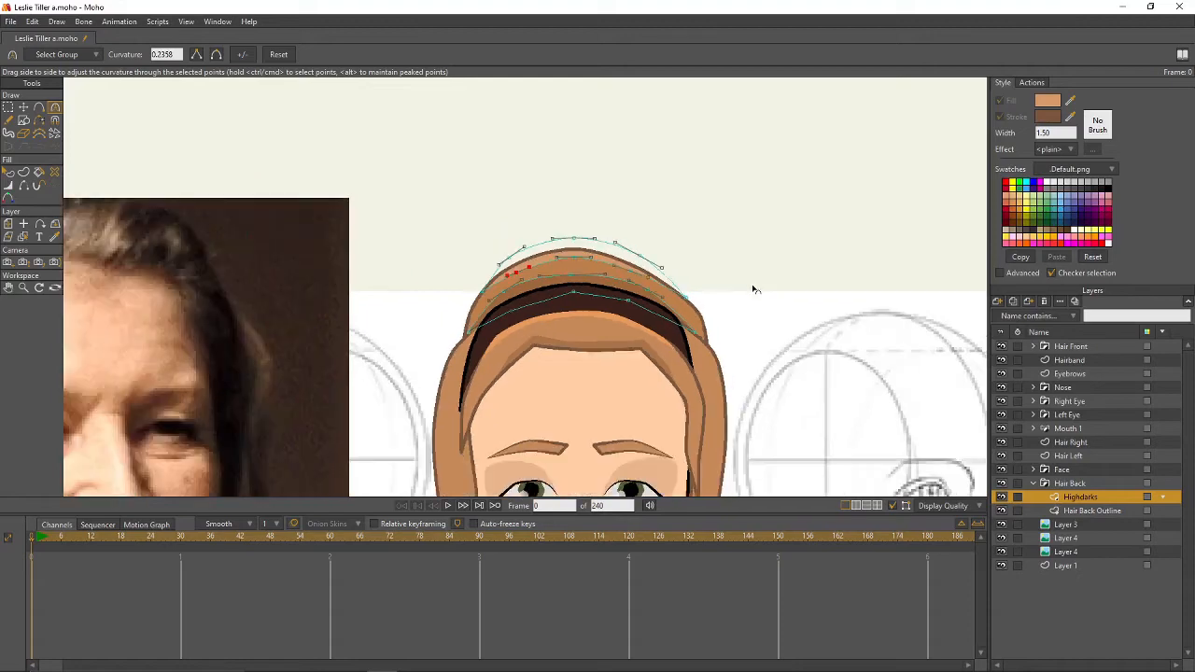
key("t")
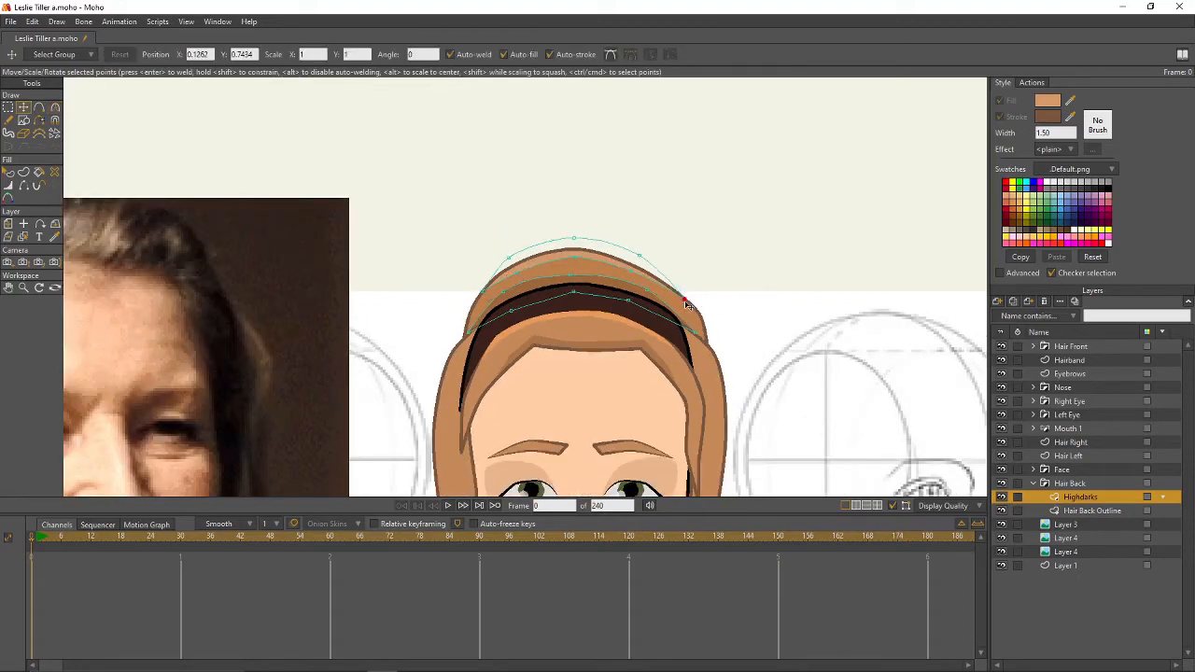
key("ctrl+r")
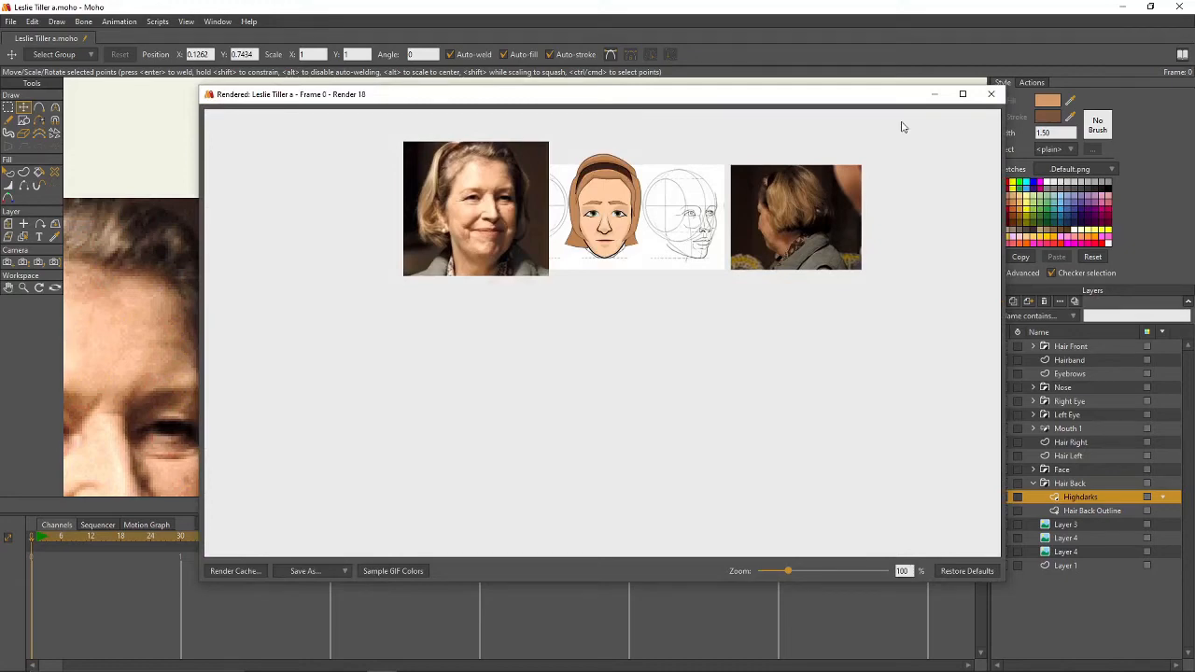
- Adjust two highlight points and re-render frame 0 to check them
left_click(991, 94)
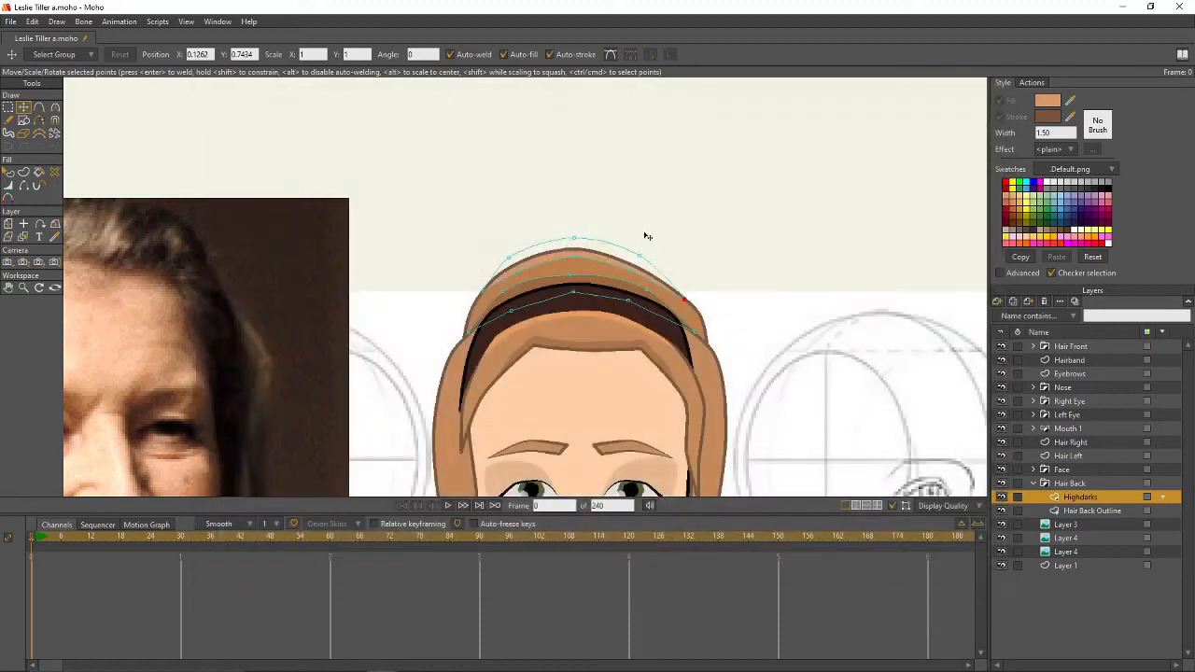
left_click_drag(637, 230, 660, 190)
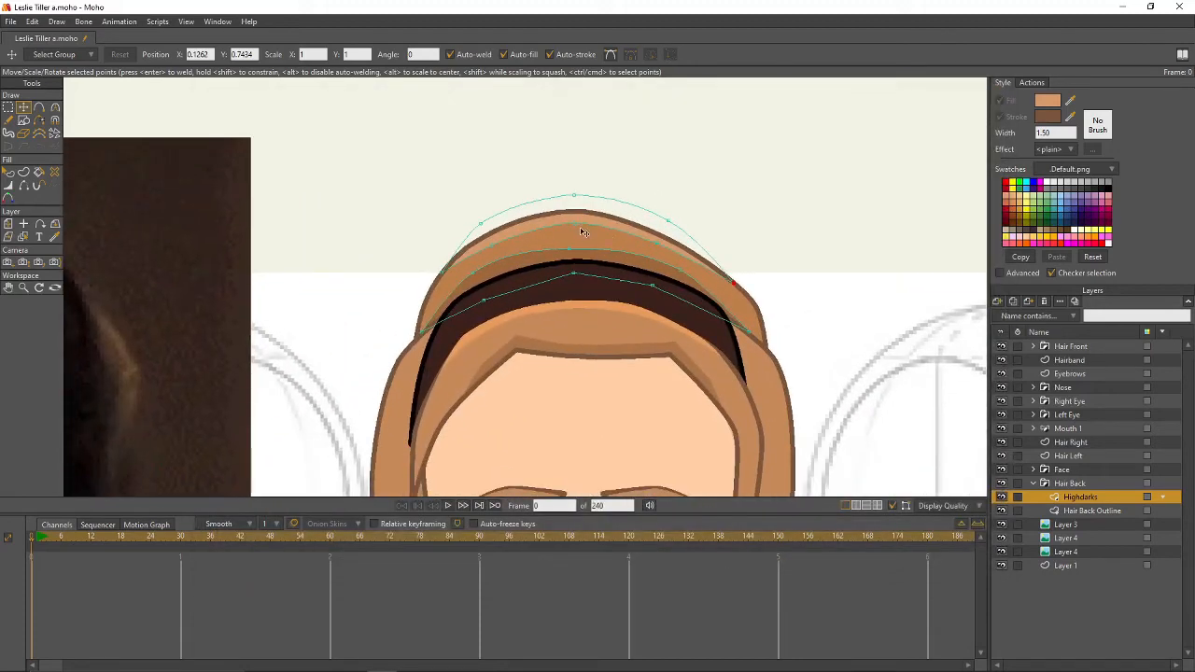
left_click(656, 247)
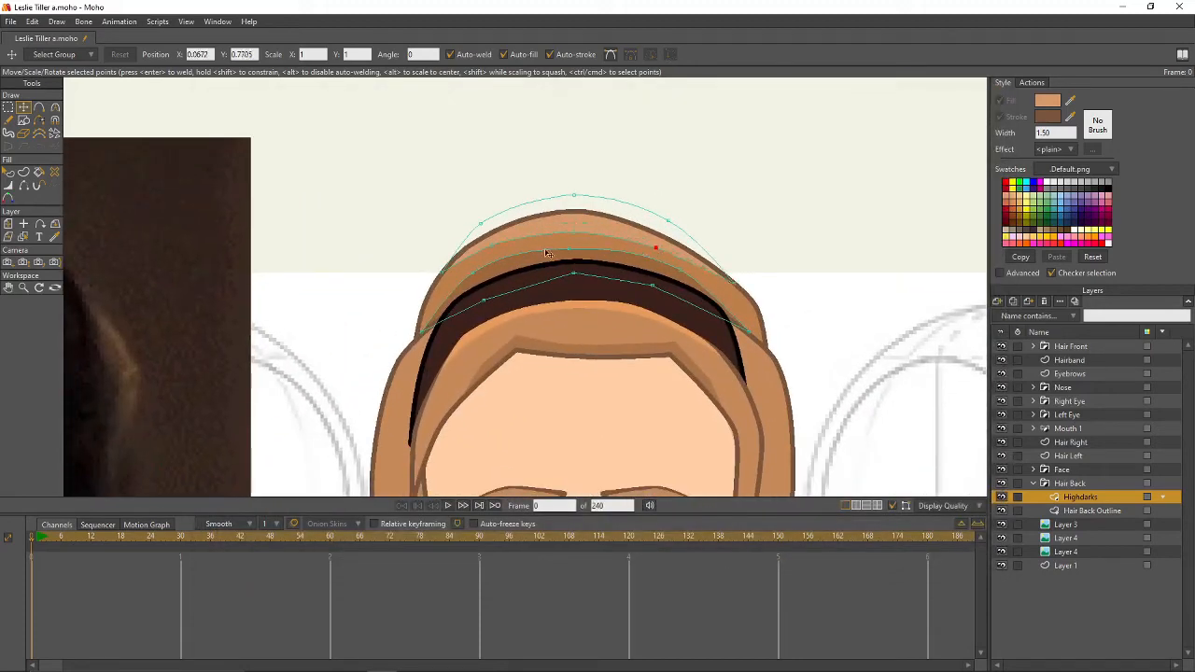
left_click(501, 248)
scroll(722, 225, "down", 2)
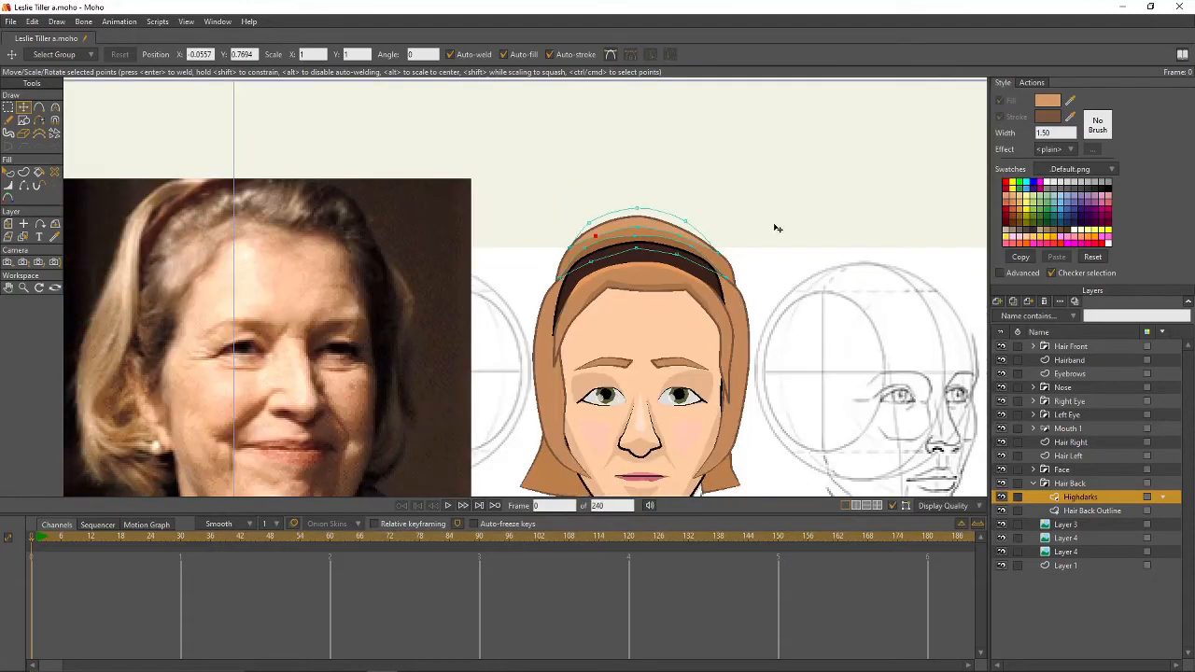
key("ctrl+r")
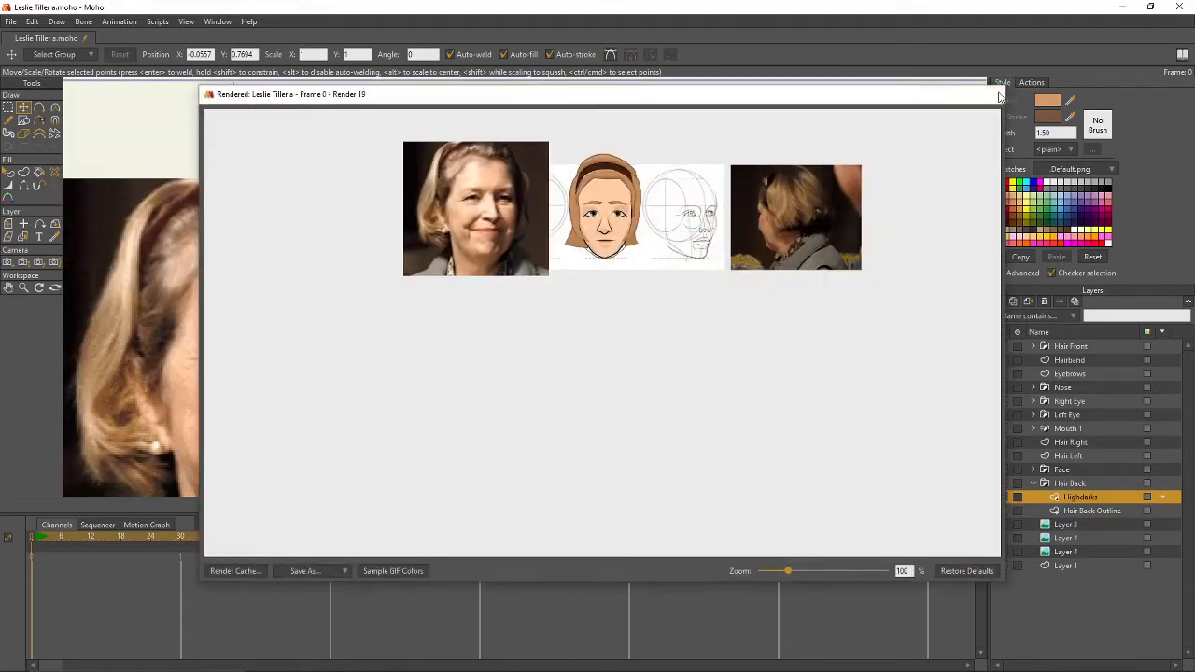
left_click(997, 96)
- Check the Highdarks layer's Blur radius, re-render frame 0, then reframe the face
double_click(1080, 498)
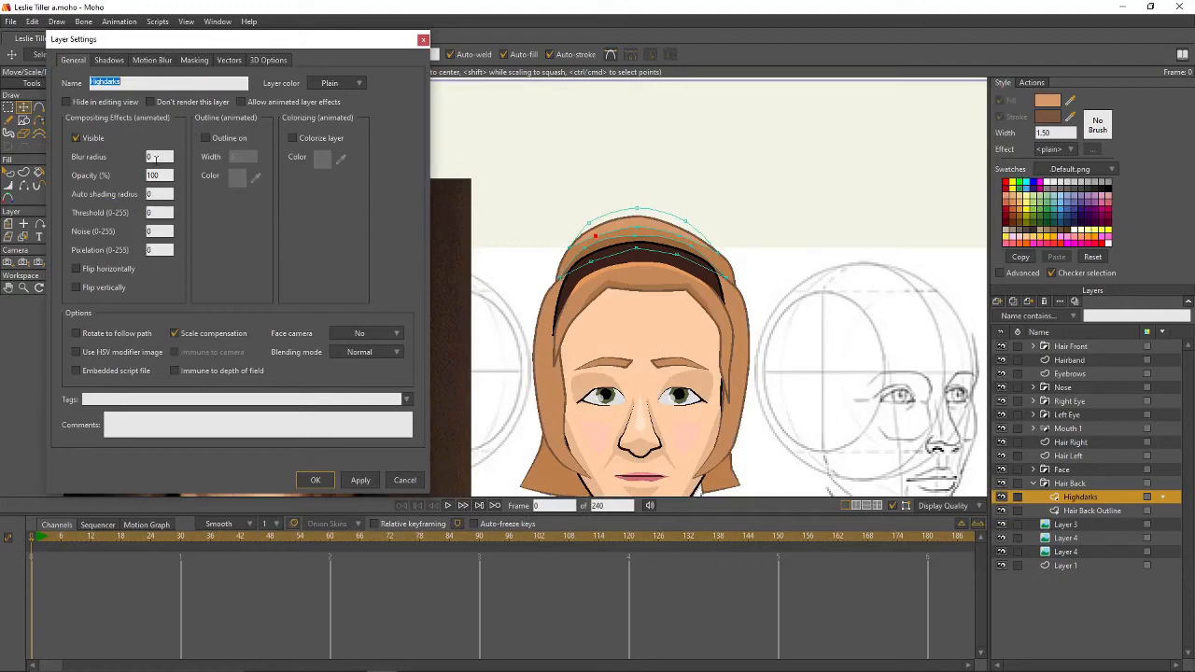
left_click(155, 158)
key("Return")
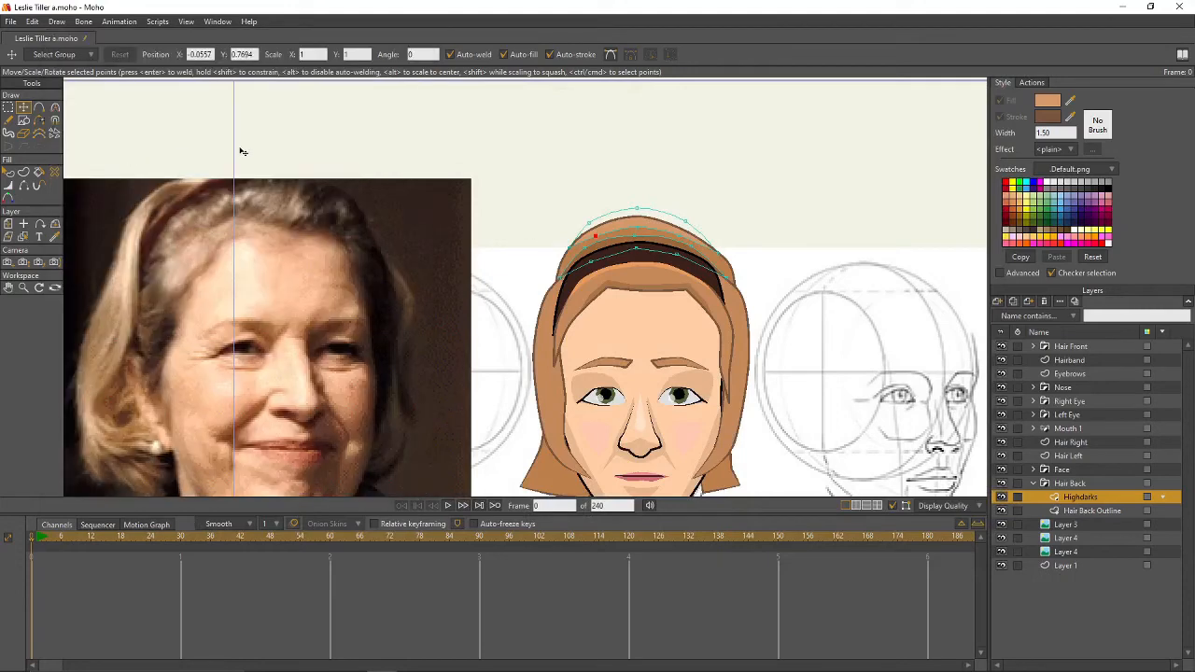
key("ctrl+r")
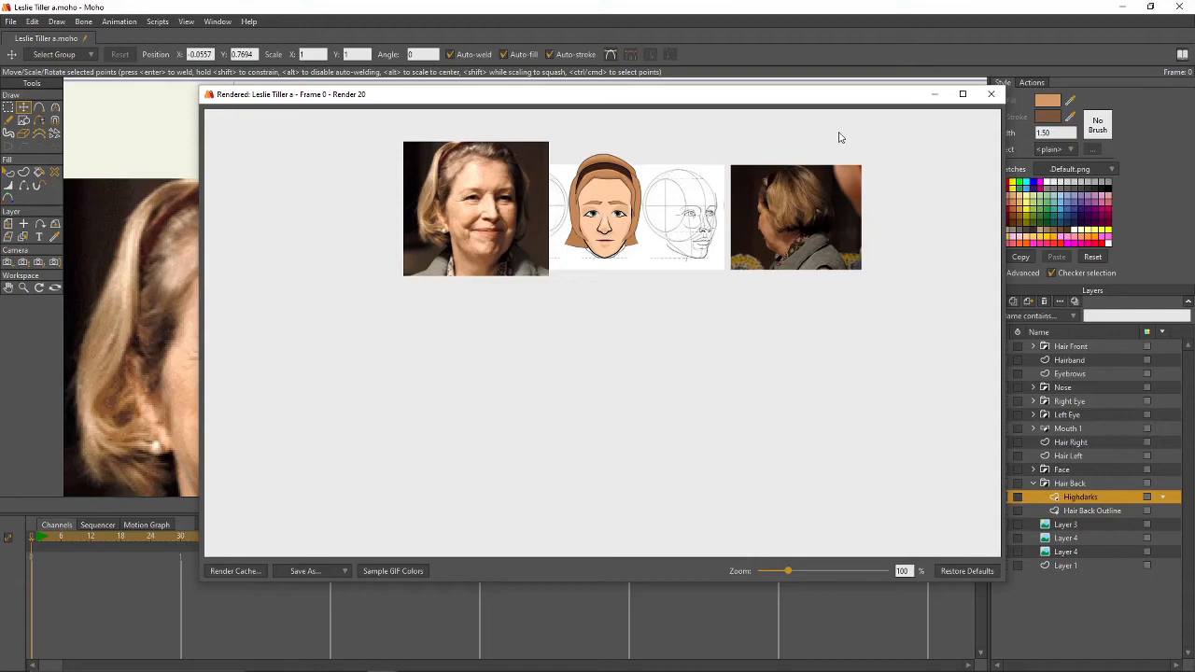
left_click(990, 93)
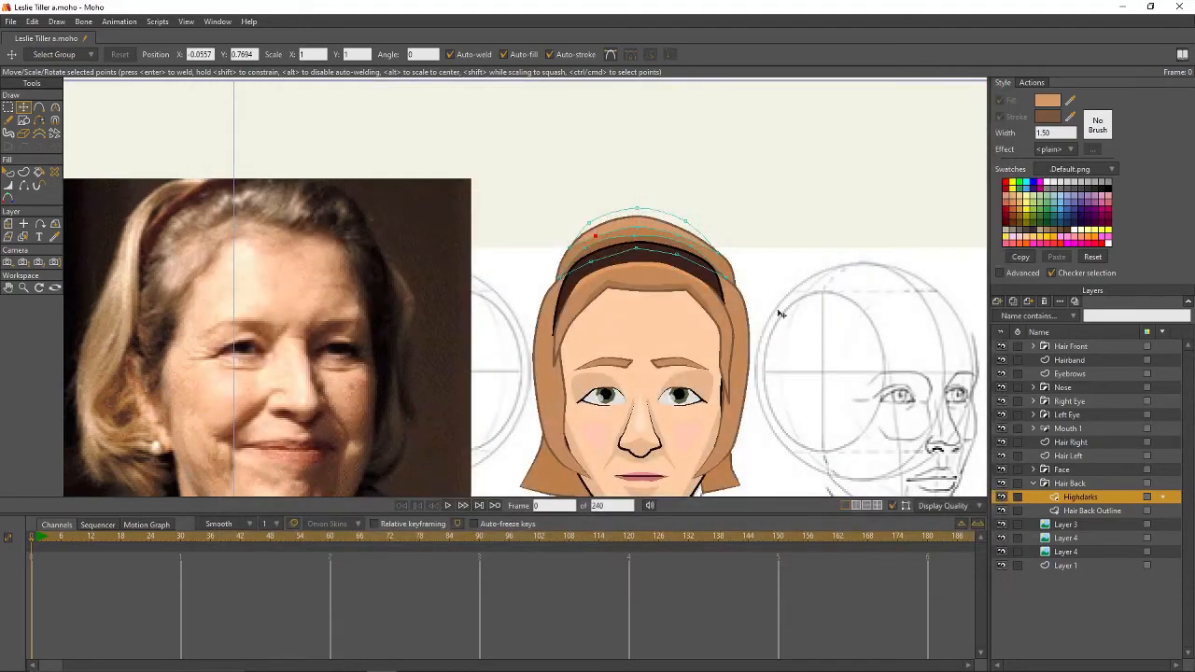
left_click_drag(764, 352, 725, 187)
scroll(703, 352, "up", 3)
left_click_drag(720, 338, 700, 376)
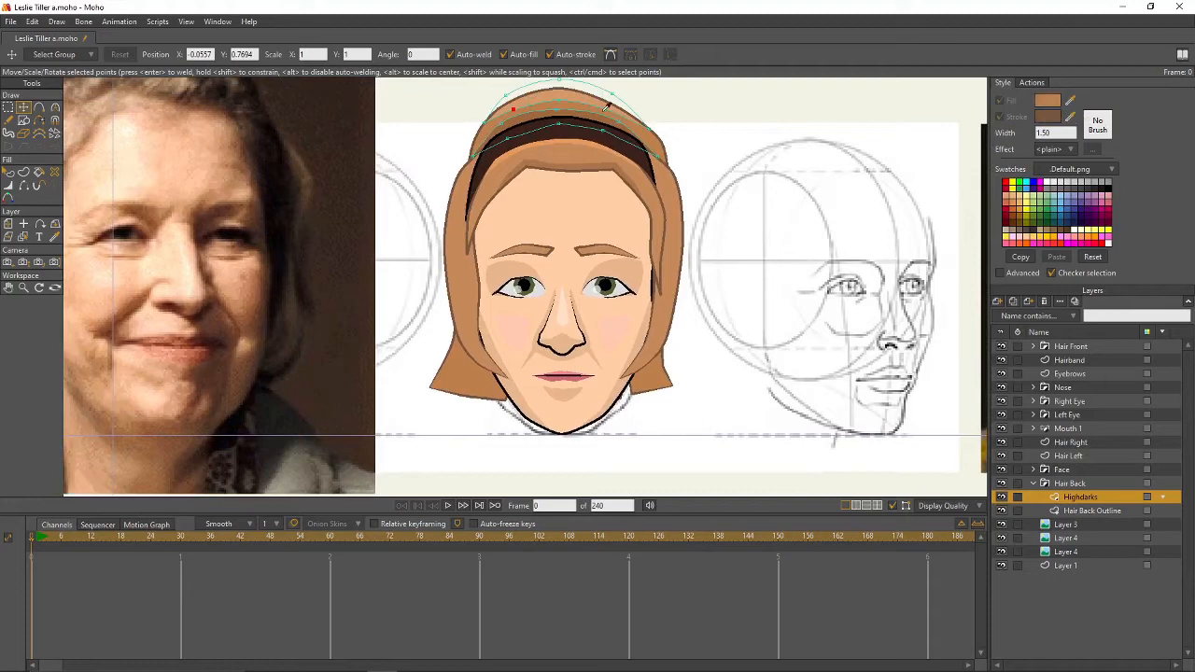
- Draw a new shape with Add Point across the lower hair beside the chin
left_click_drag(785, 327, 709, 286)
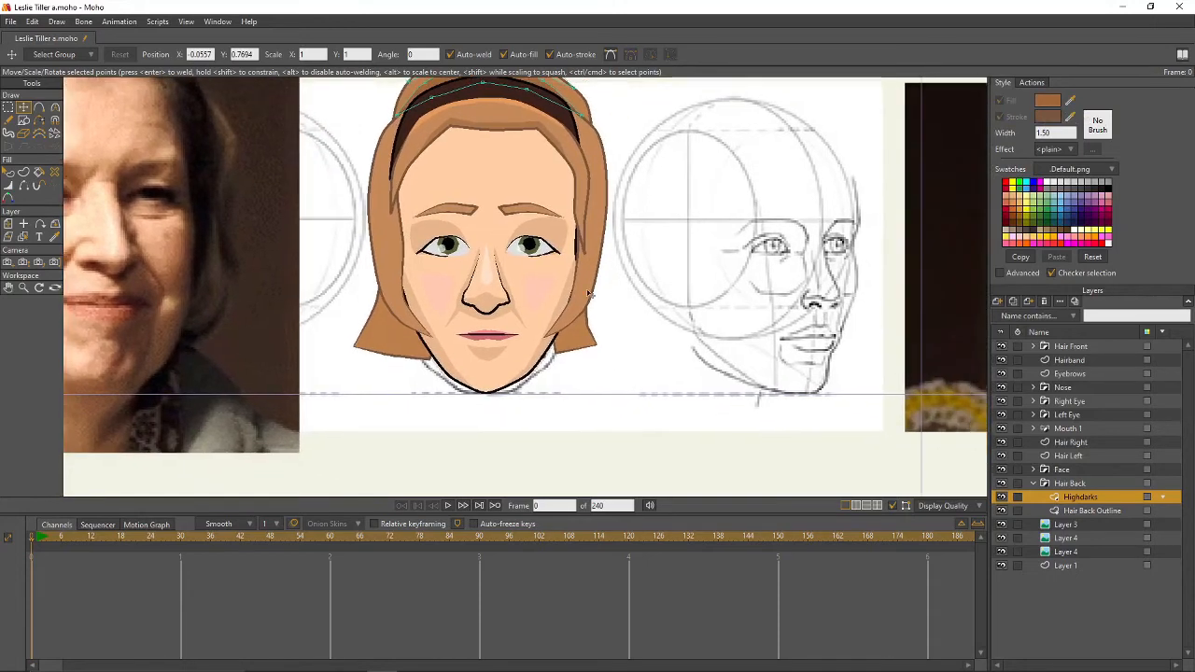
left_click(39, 107)
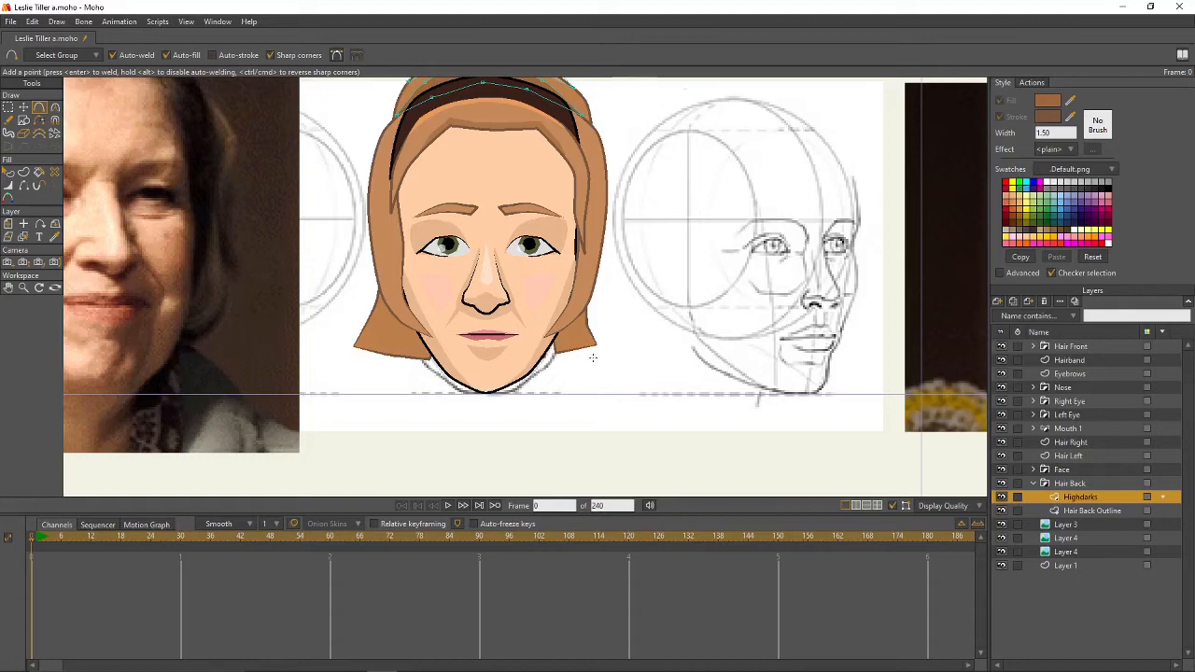
scroll(556, 353, "up", 1)
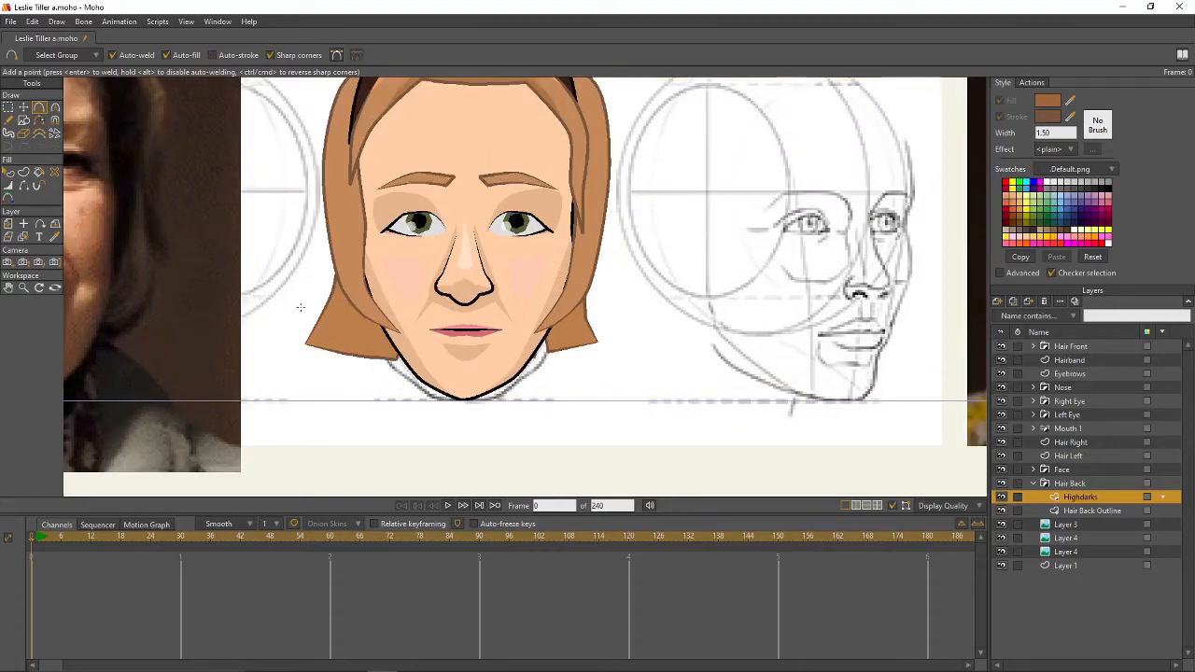
left_click_drag(301, 305, 545, 319)
mouse_move(545, 318)
left_mouse_down()
mouse_move(618, 299)
mouse_move(628, 351)
mouse_move(483, 392)
mouse_move(508, 386)
mouse_move(373, 392)
mouse_move(283, 358)
mouse_move(304, 305)
left_mouse_up()
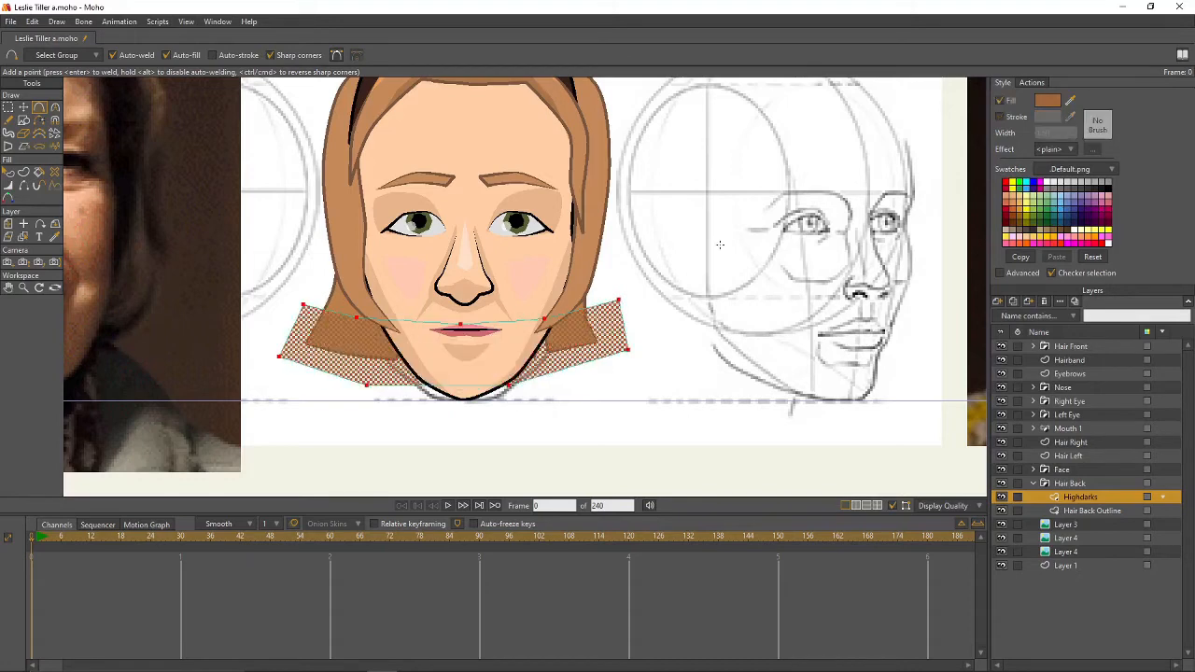
- Round the new shape's points with the Curvature tool so it curves along the jaw
key("g")
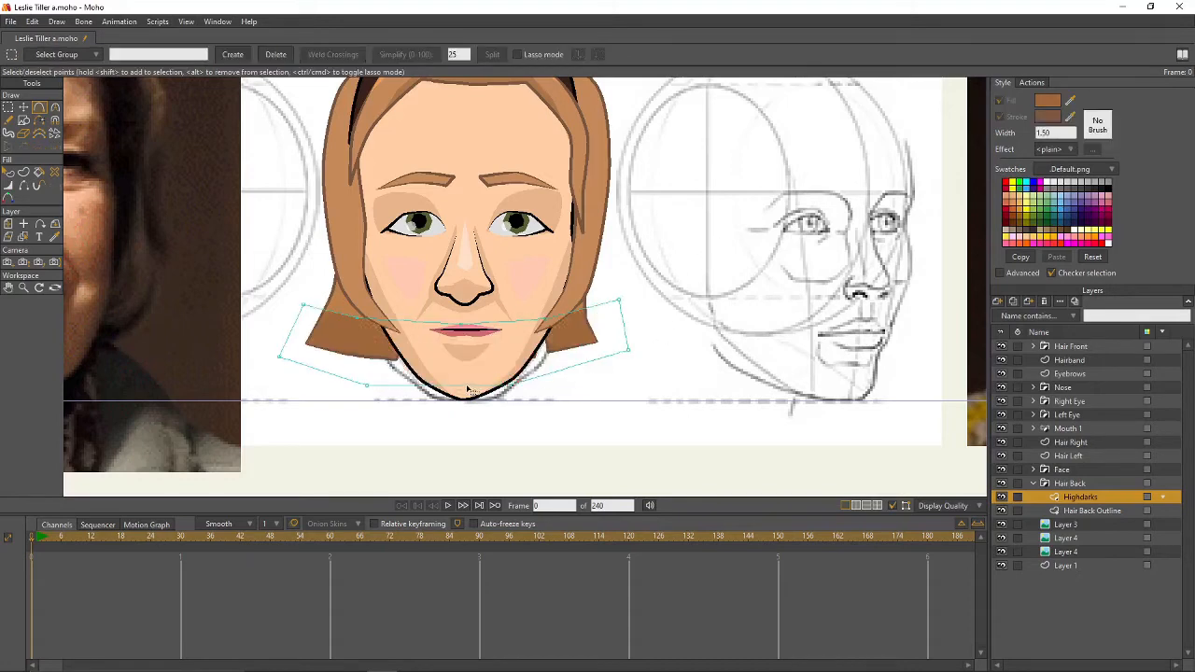
key("c")
left_click_drag(356, 318, 550, 339)
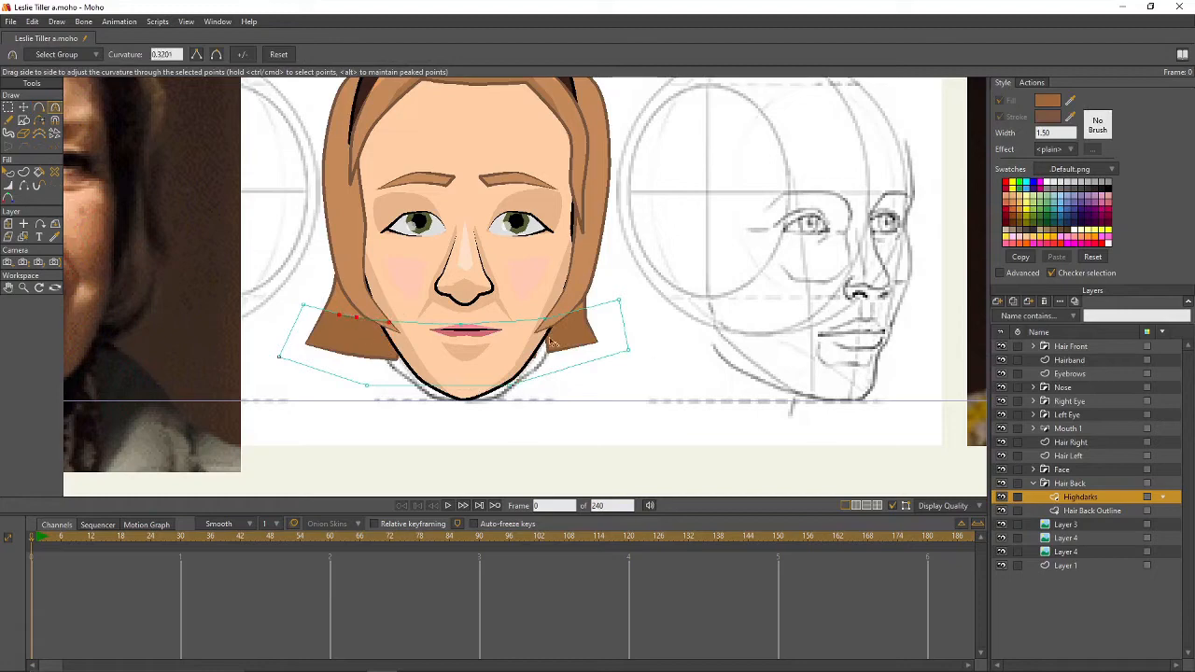
left_click_drag(461, 325, 656, 338)
left_click_drag(545, 319, 800, 321)
key("g")
left_click(726, 292)
- Render frame 0 with Ctrl+R to check the new curved shape
scroll(694, 266, "down", 5)
scroll(664, 259, "up", 4)
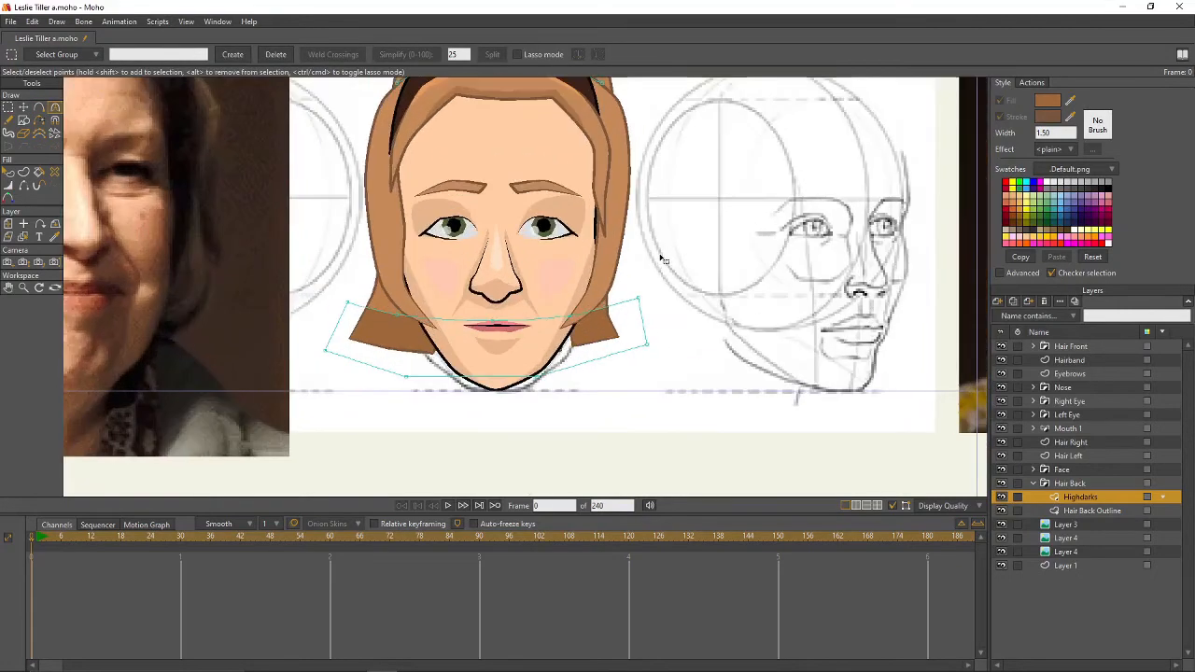
key("ctrl+r")
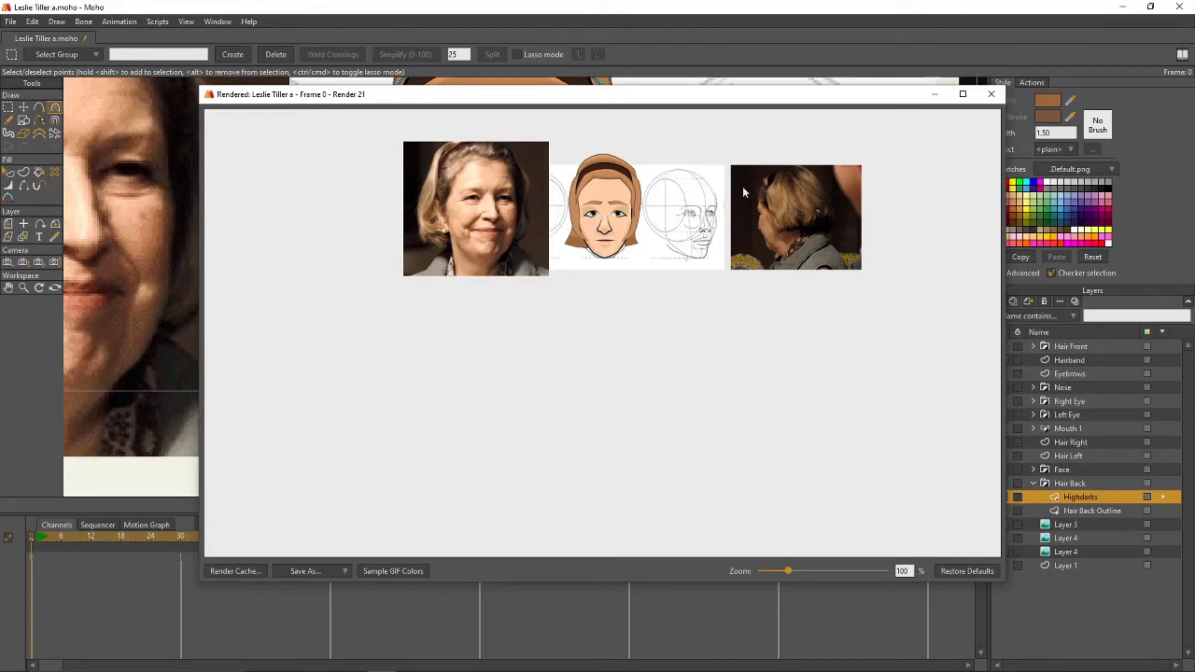
- Close the render preview and save the project
left_click(990, 94)
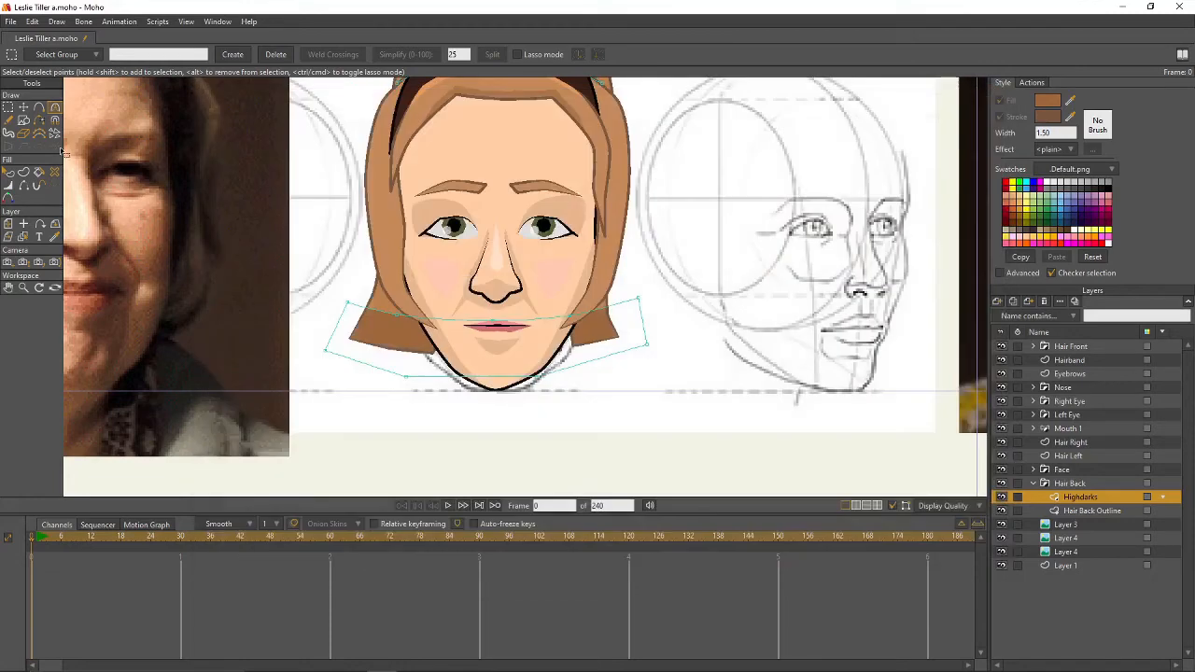
left_click(11, 22)
left_click(35, 122)
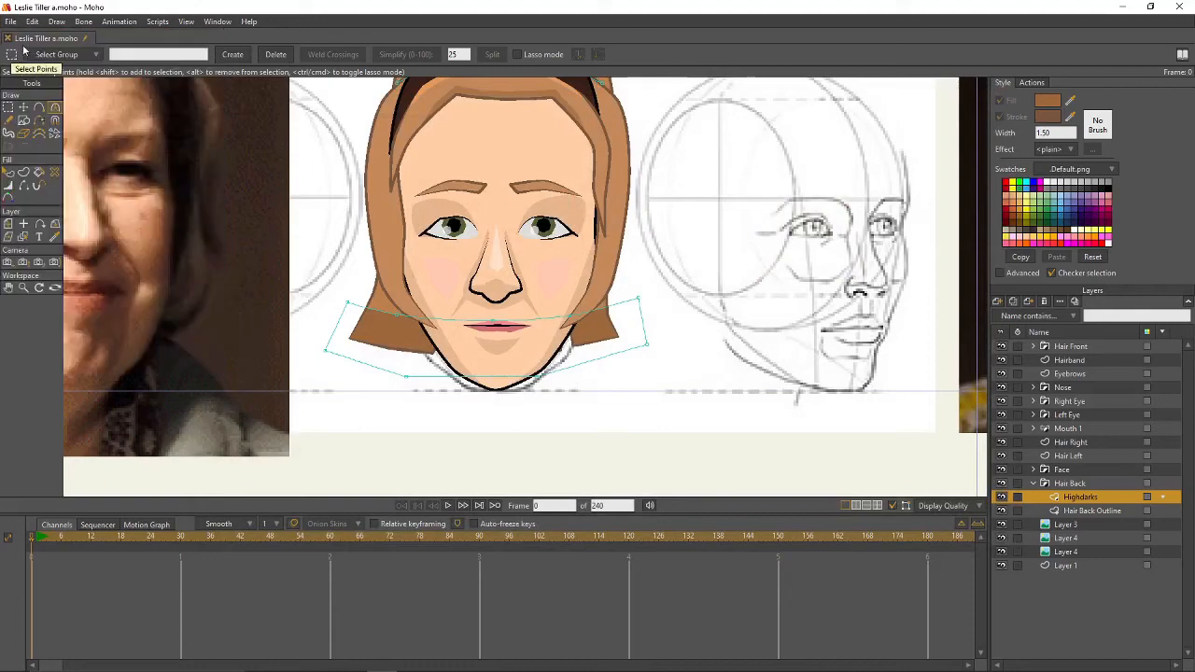
- Save a copy whose file name ends in 'b' instead of 'a'
left_click(8, 23)
left_click(40, 133)
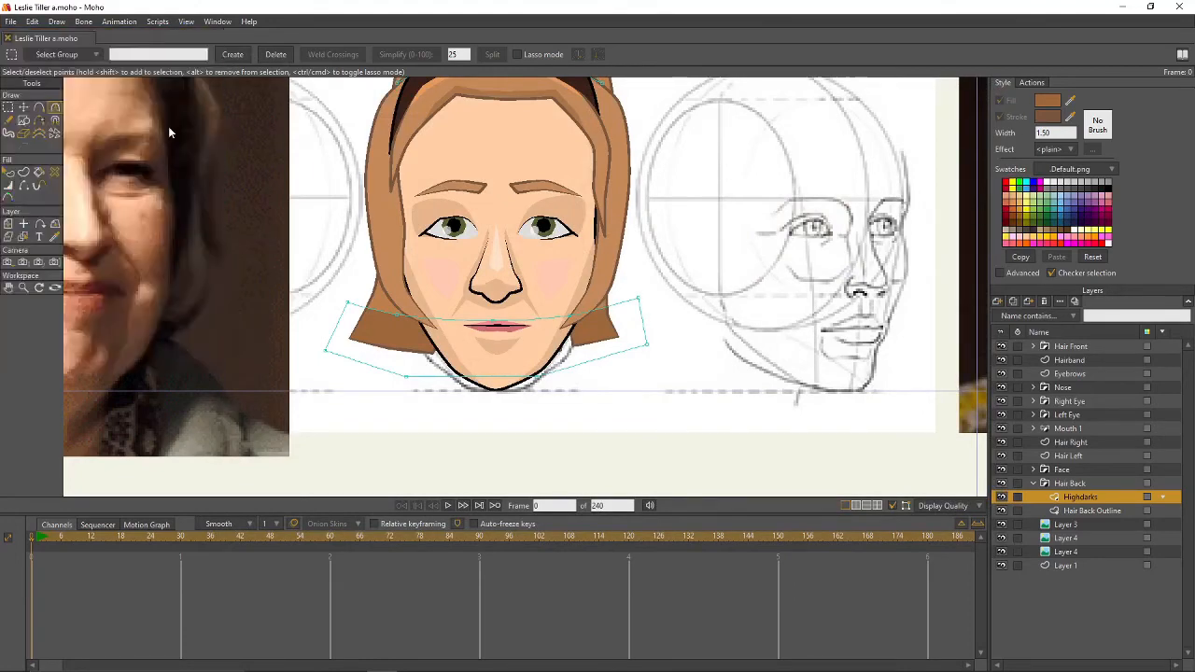
left_click(159, 375)
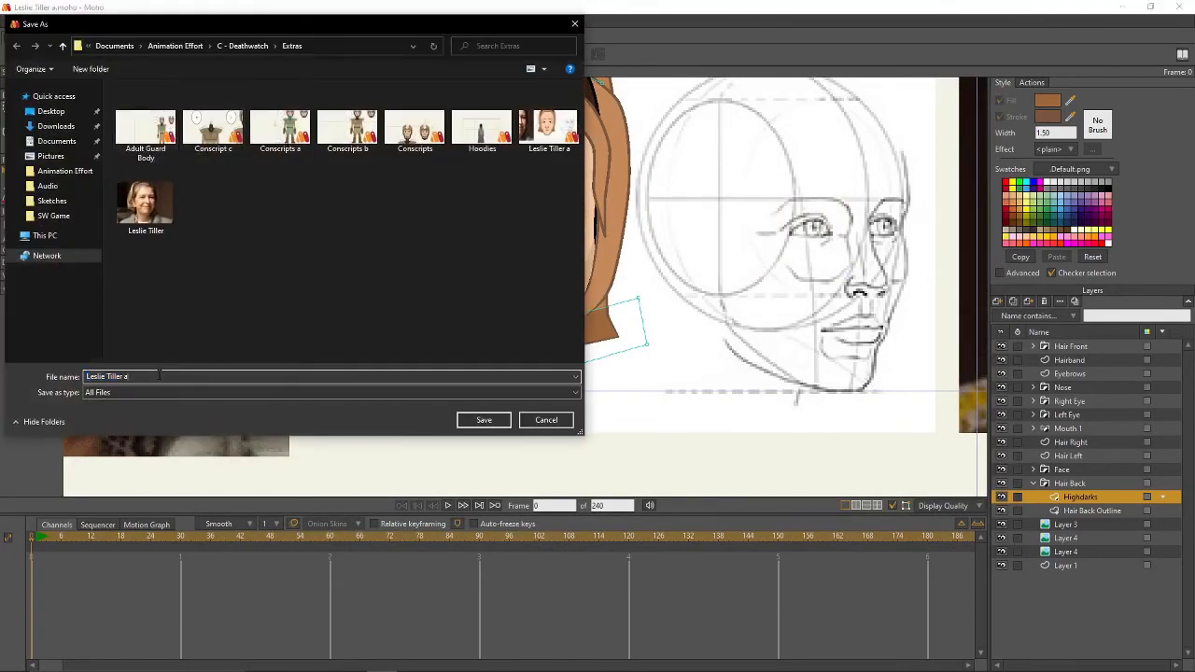
key("BackSpace")
type("b")
key("Return")
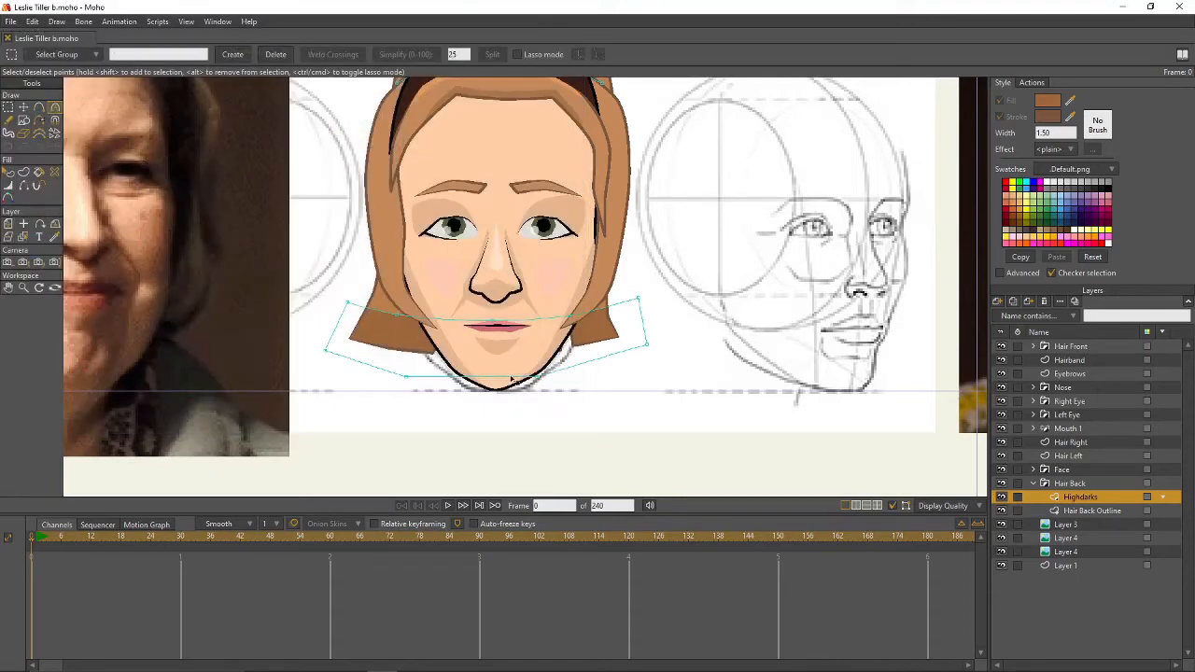
left_click(1032, 484)
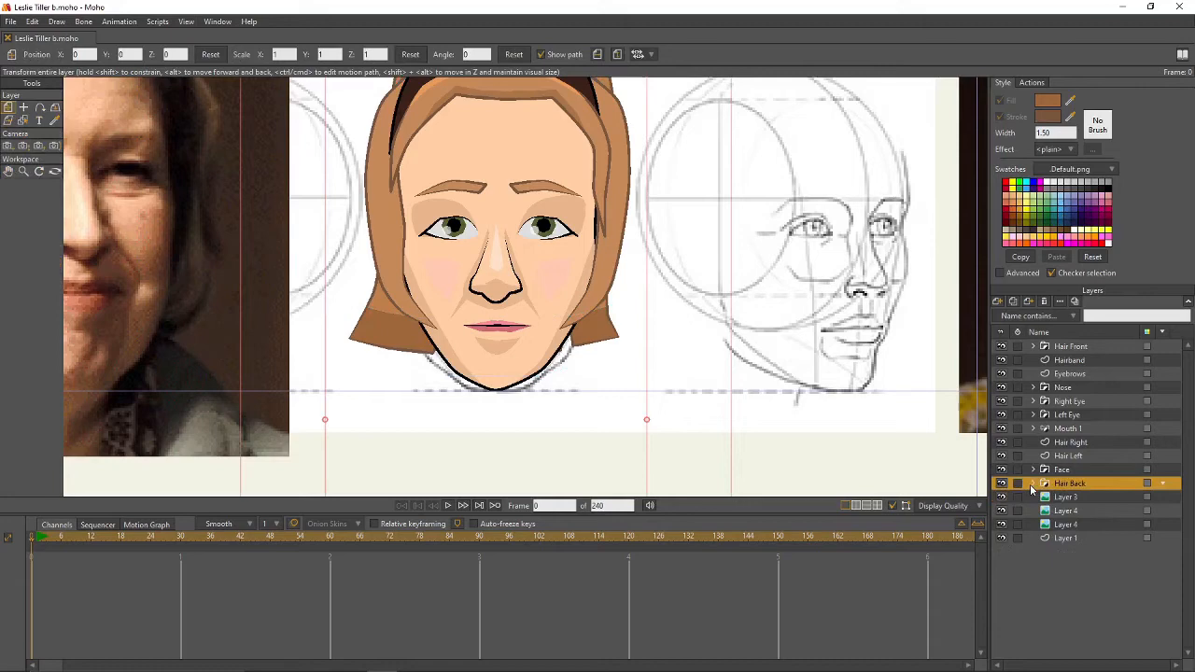
- Import Standard Face Rig 1 from the Animation Effort folder, including its Standard Face Rig layer
left_click(1077, 348)
scroll(792, 343, "down", 4)
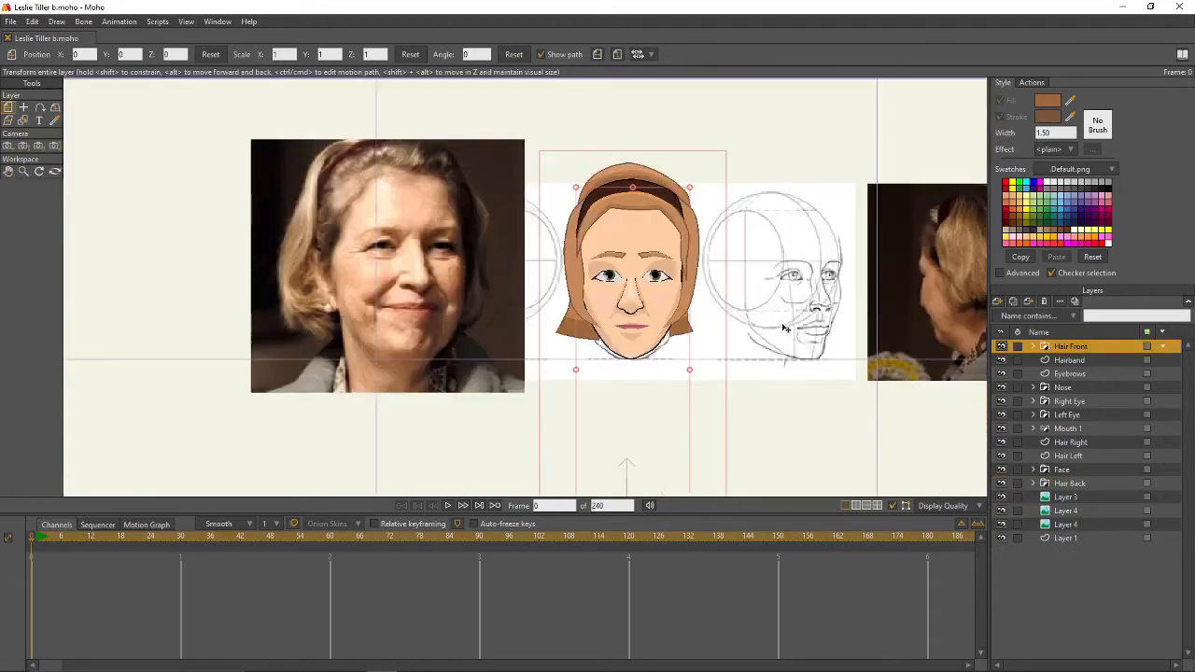
left_click(11, 22)
mouse_move(135, 232)
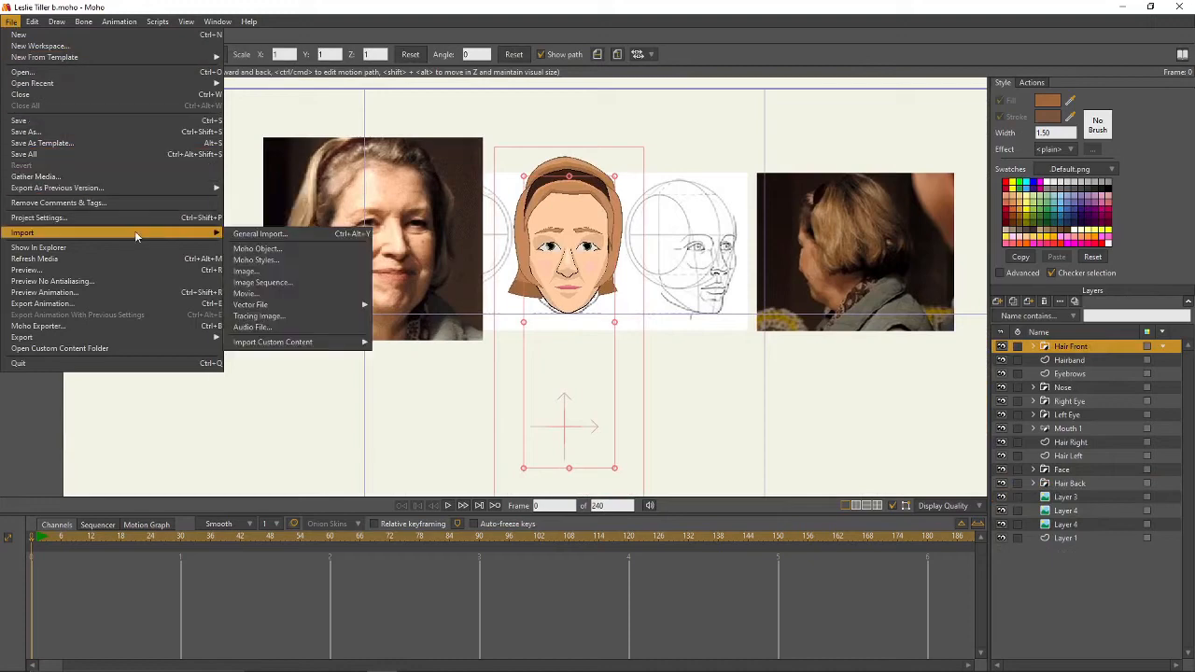
left_click(277, 247)
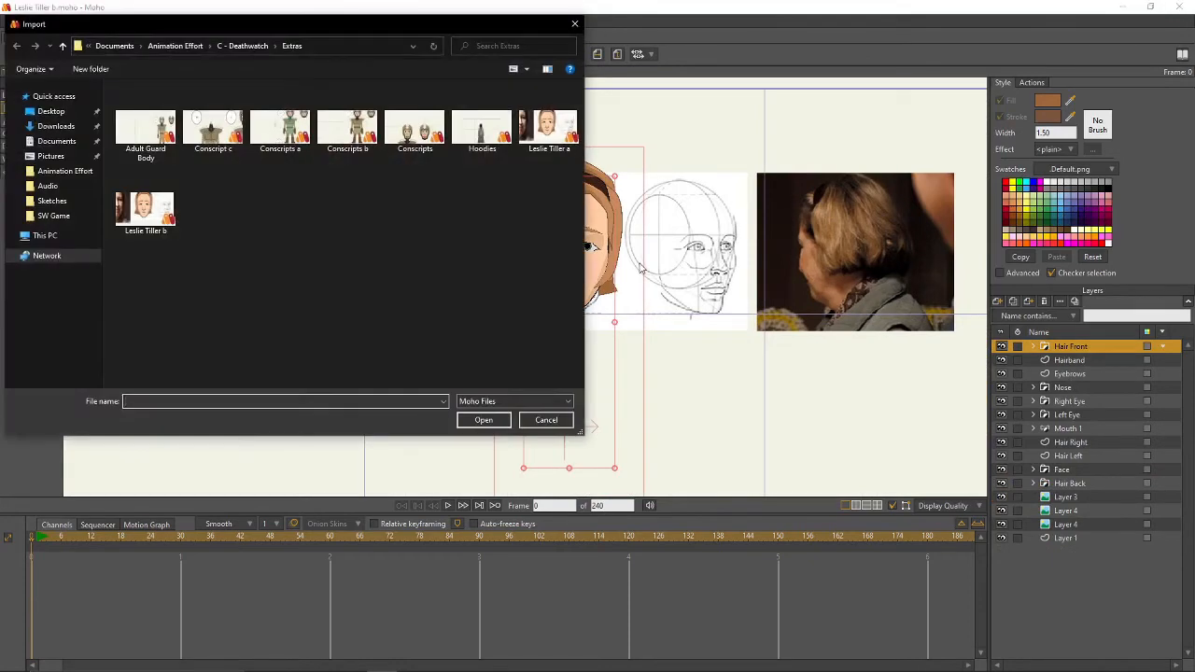
left_click(187, 45)
scroll(492, 301, "down", 3)
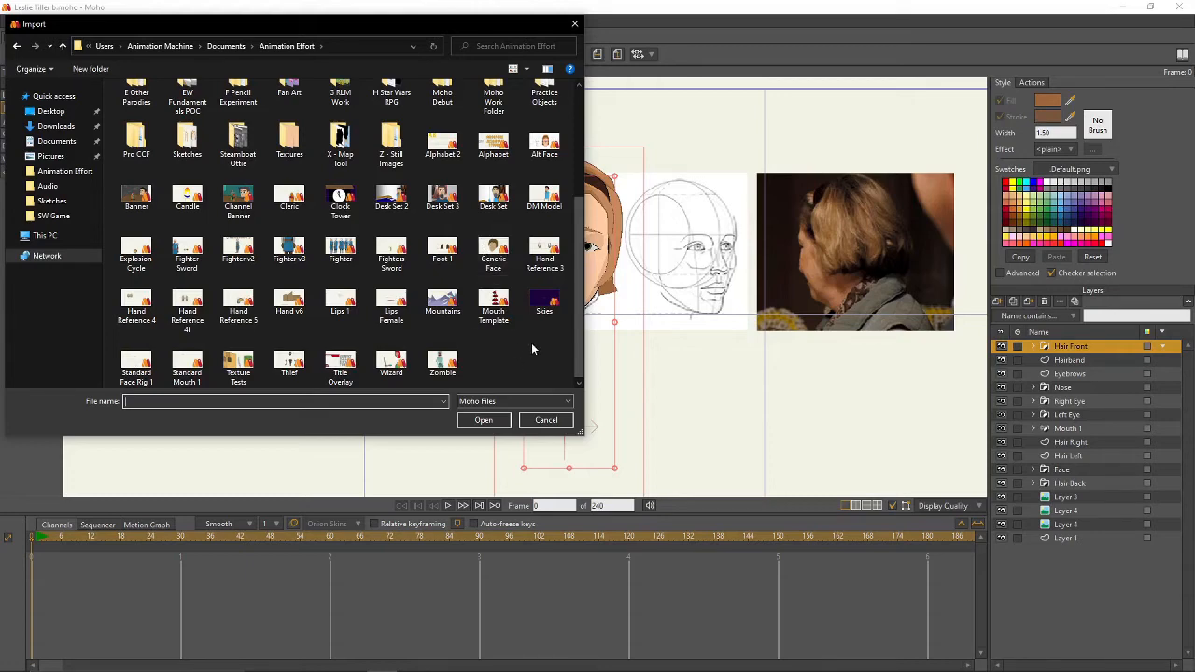
double_click(135, 362)
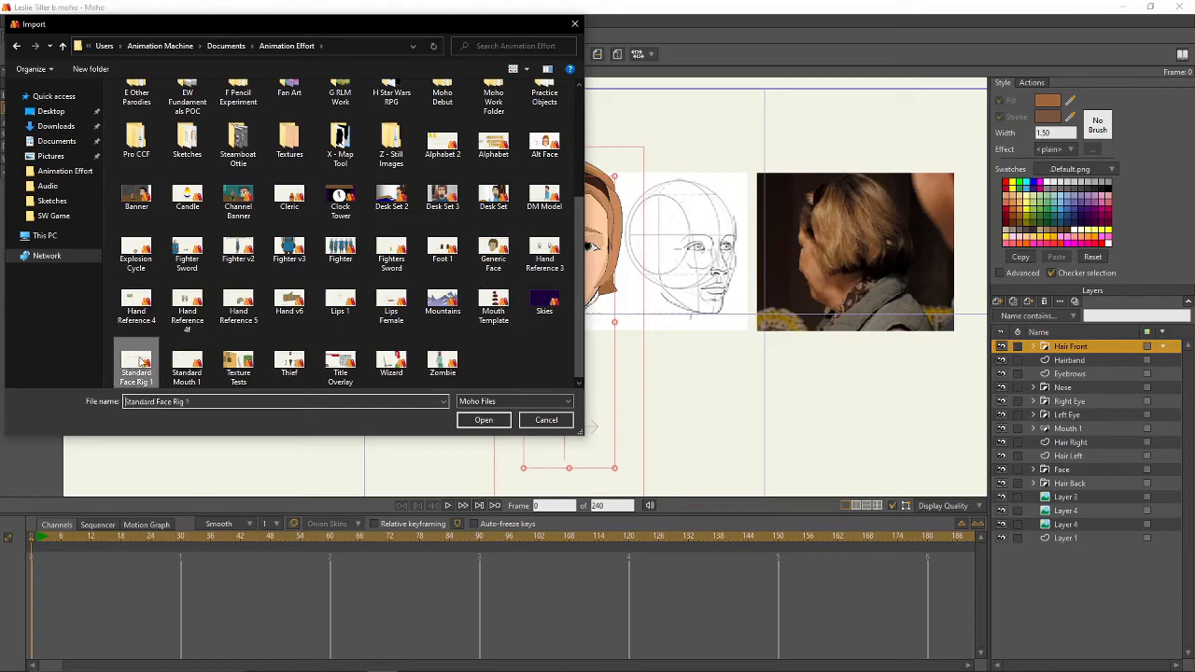
left_click(391, 259)
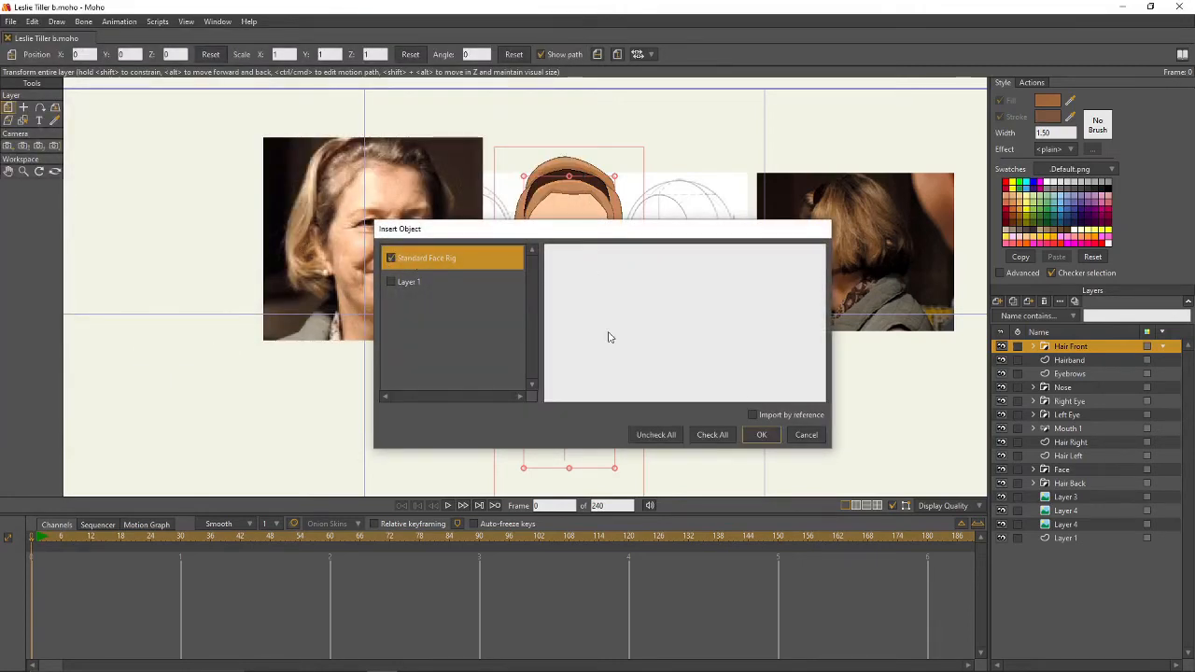
left_click(759, 434)
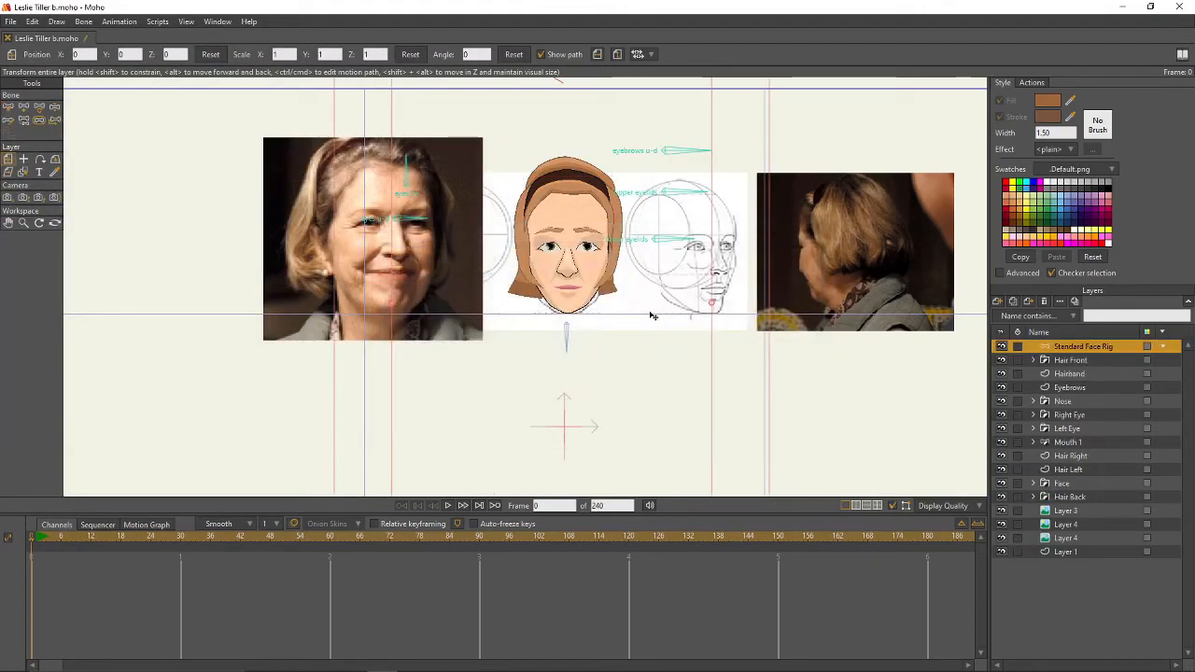
- Move the rig's eye bones off the reference photo's face
left_click_drag(653, 315, 627, 357)
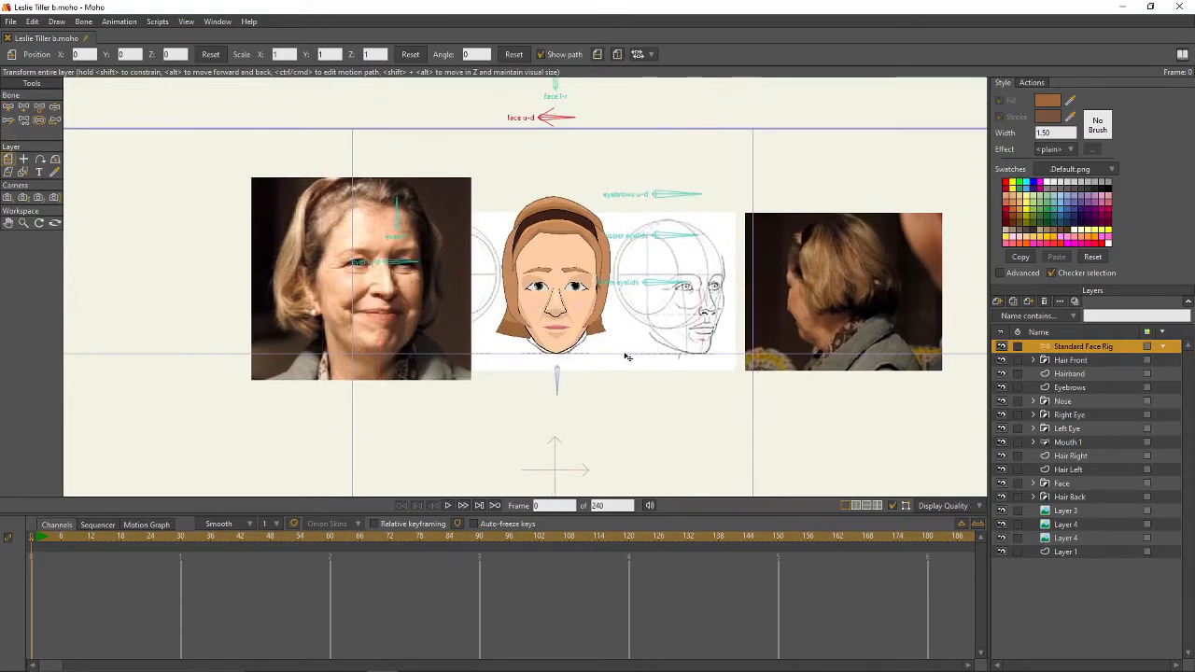
left_click(39, 106)
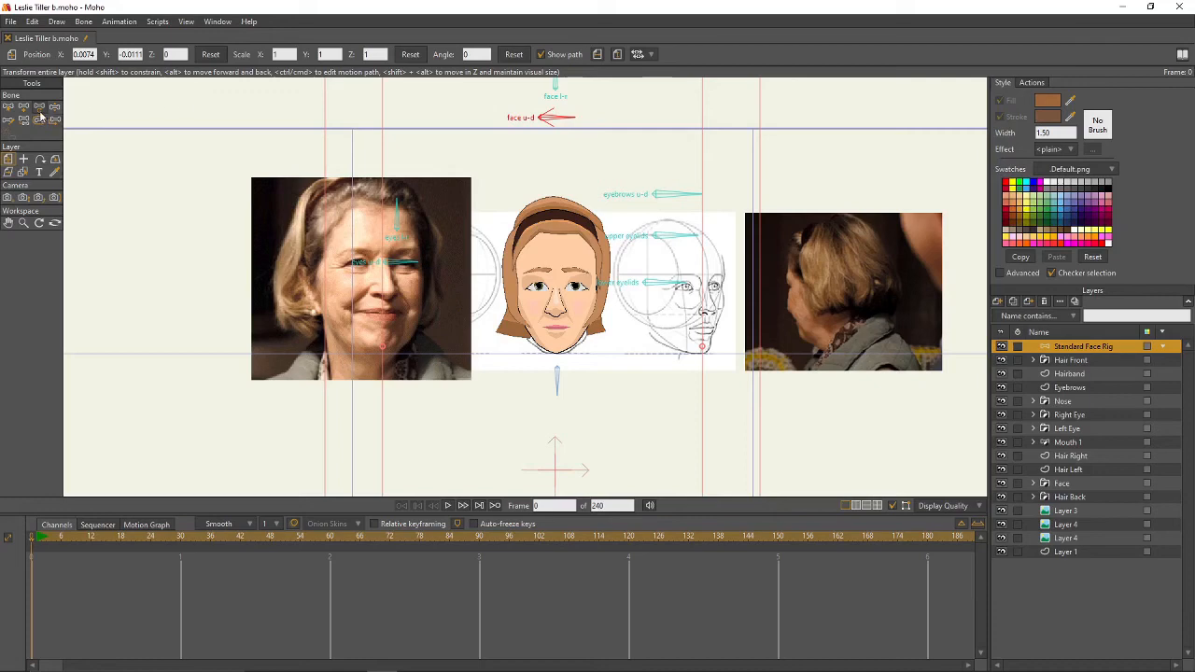
left_click(396, 228)
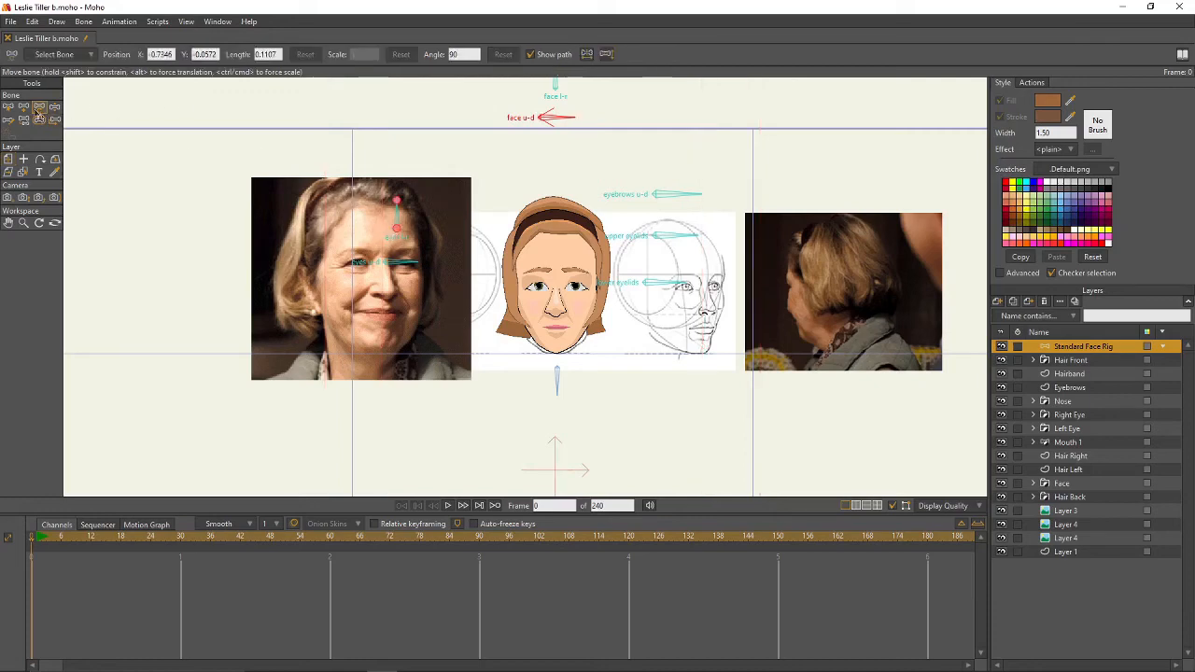
left_click(7, 106)
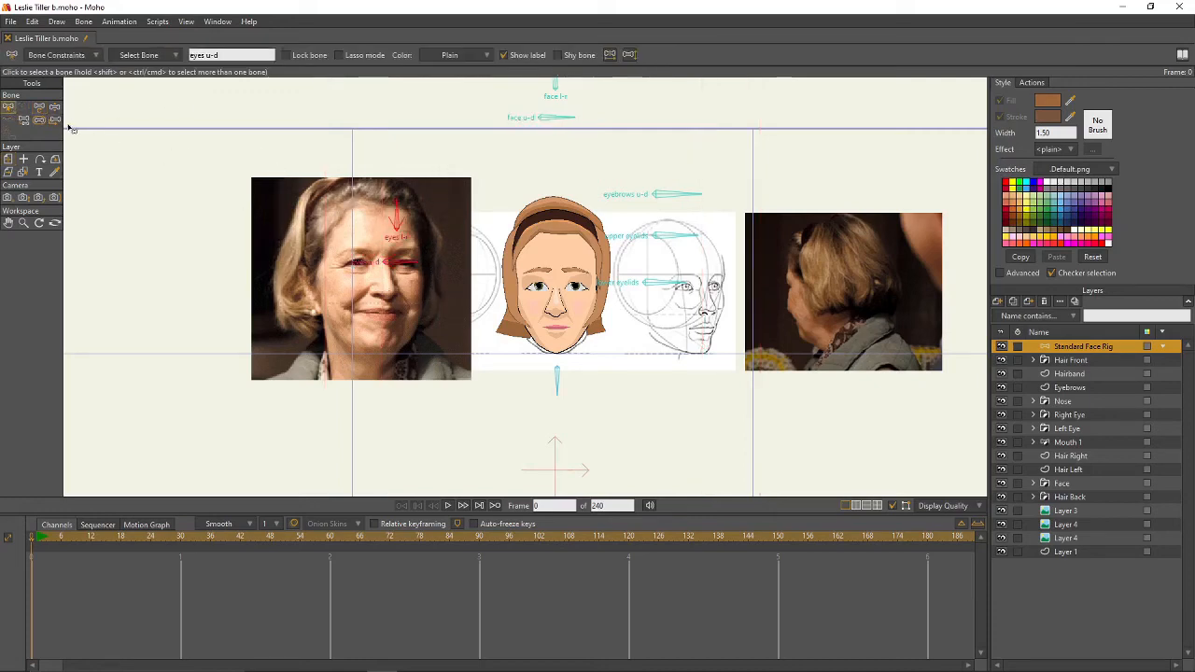
left_click(40, 107)
left_click_drag(397, 229, 459, 253)
- Box-select the face l-r and face u-d bones and move them down
left_click_drag(700, 196, 694, 274)
left_click(8, 106)
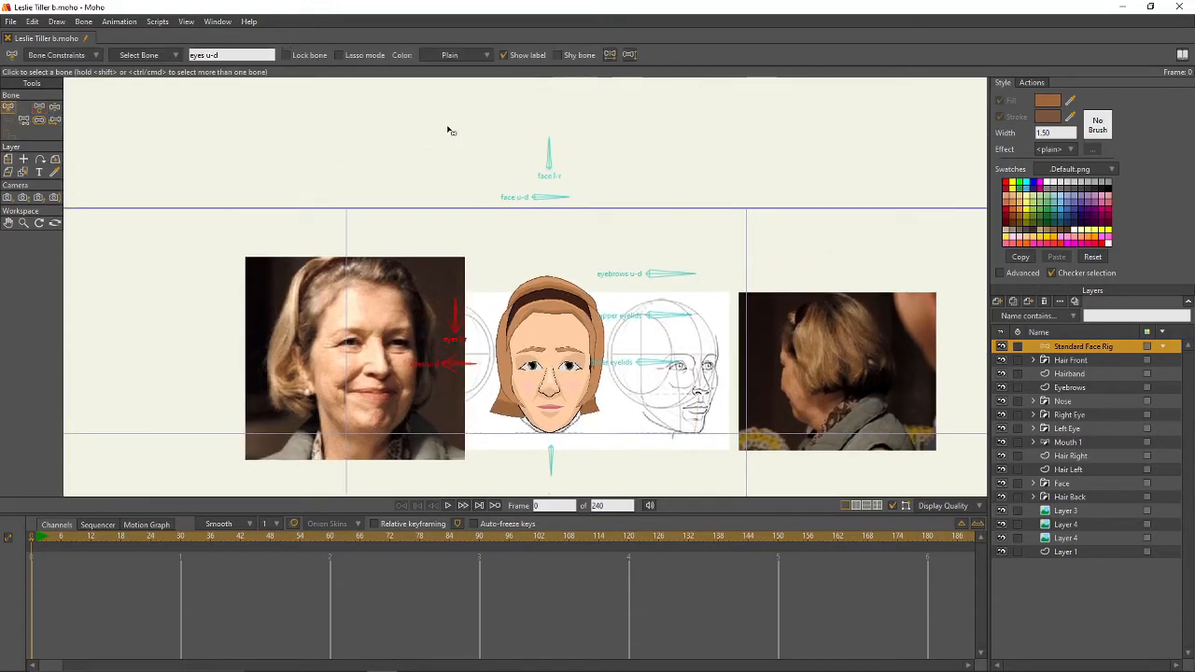
left_click_drag(472, 126, 609, 227)
key("t")
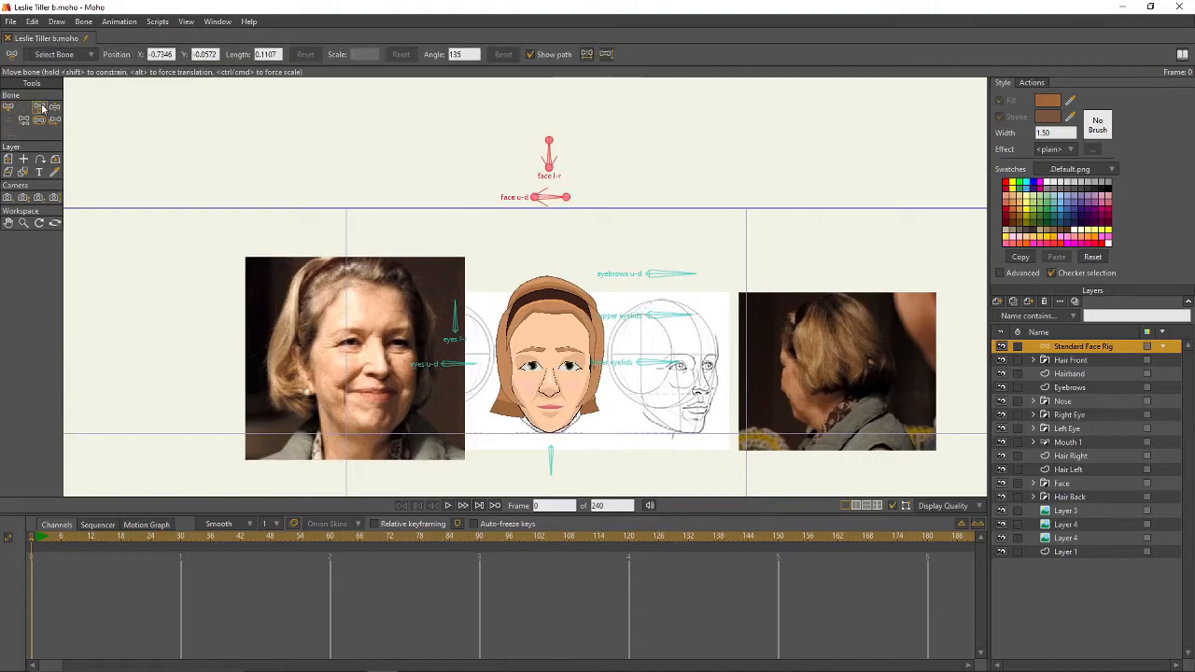
left_click_drag(538, 198, 537, 259)
left_click_drag(702, 300, 689, 229)
scroll(658, 289, "up", 2)
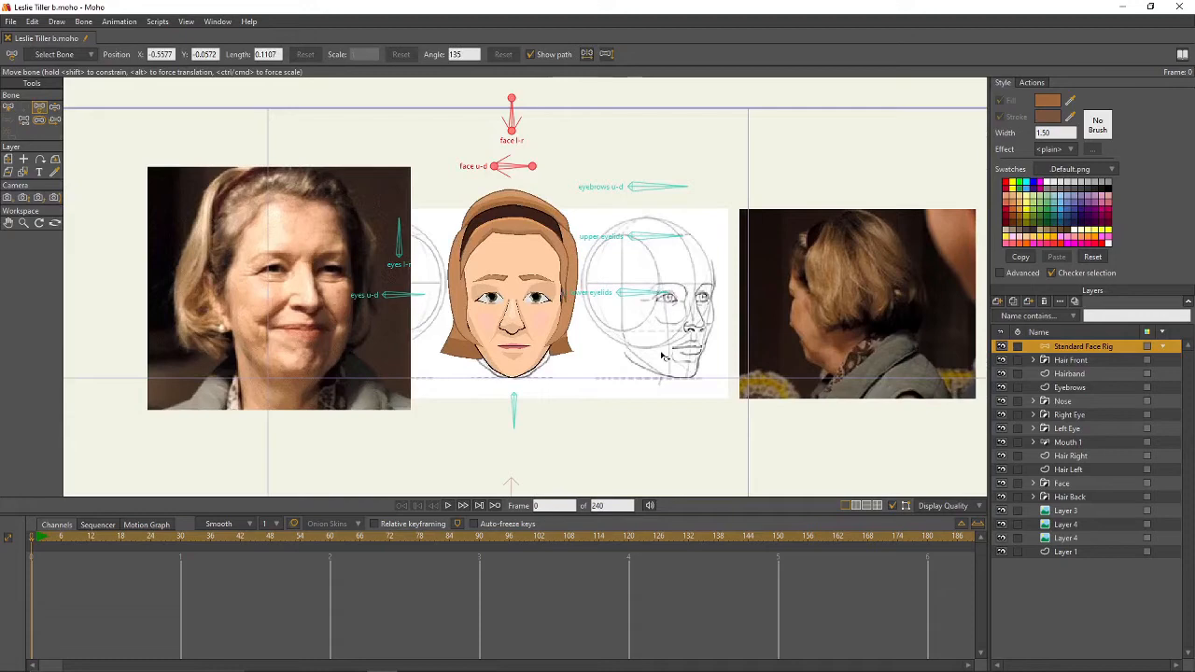
left_click(24, 120)
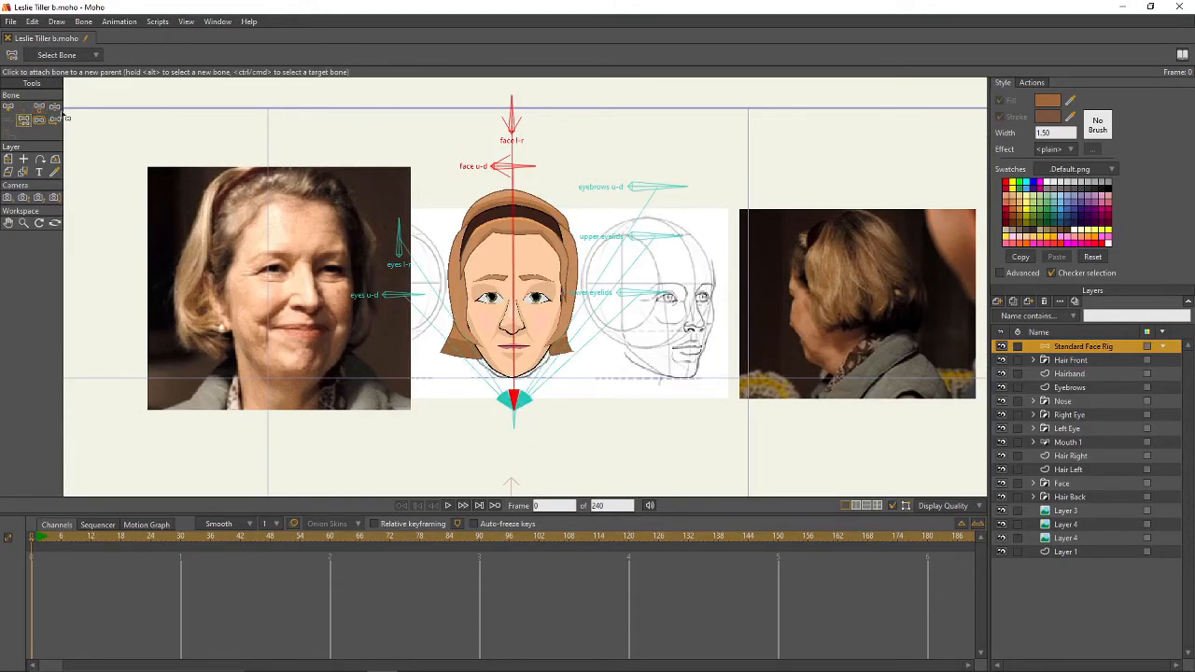
left_click(8, 107)
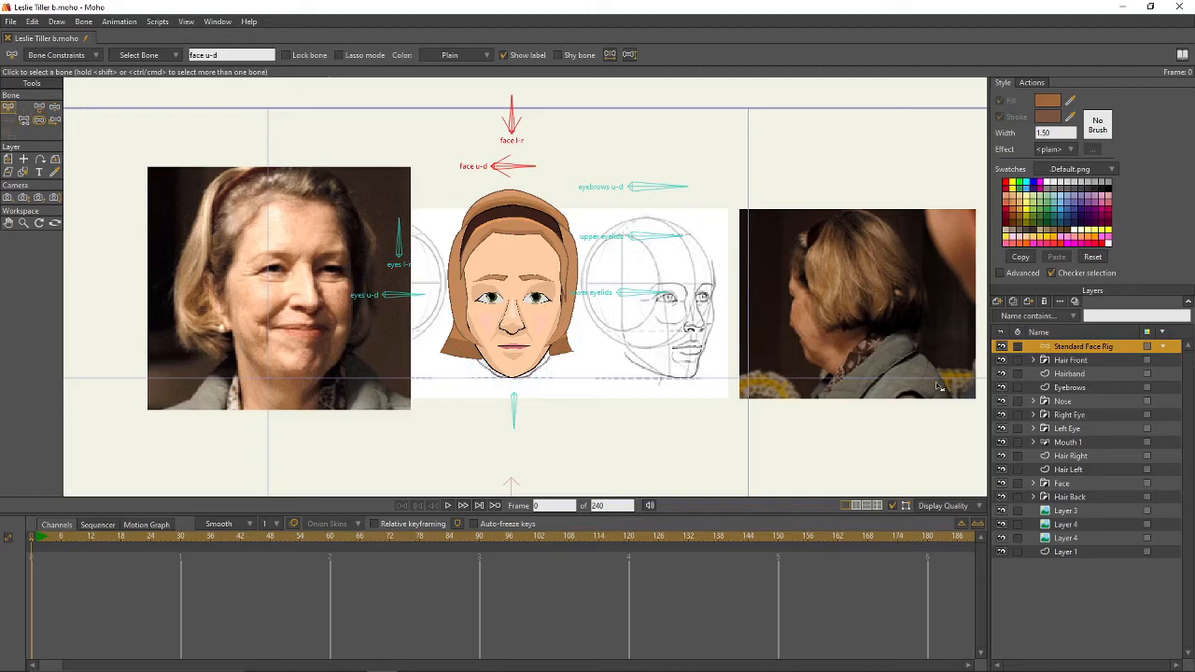
left_click(1069, 363)
- Move Hair Front through Hair Back into Standard Face Rig and rename it 'Leslie face 12'
left_click(1081, 497, "shift")
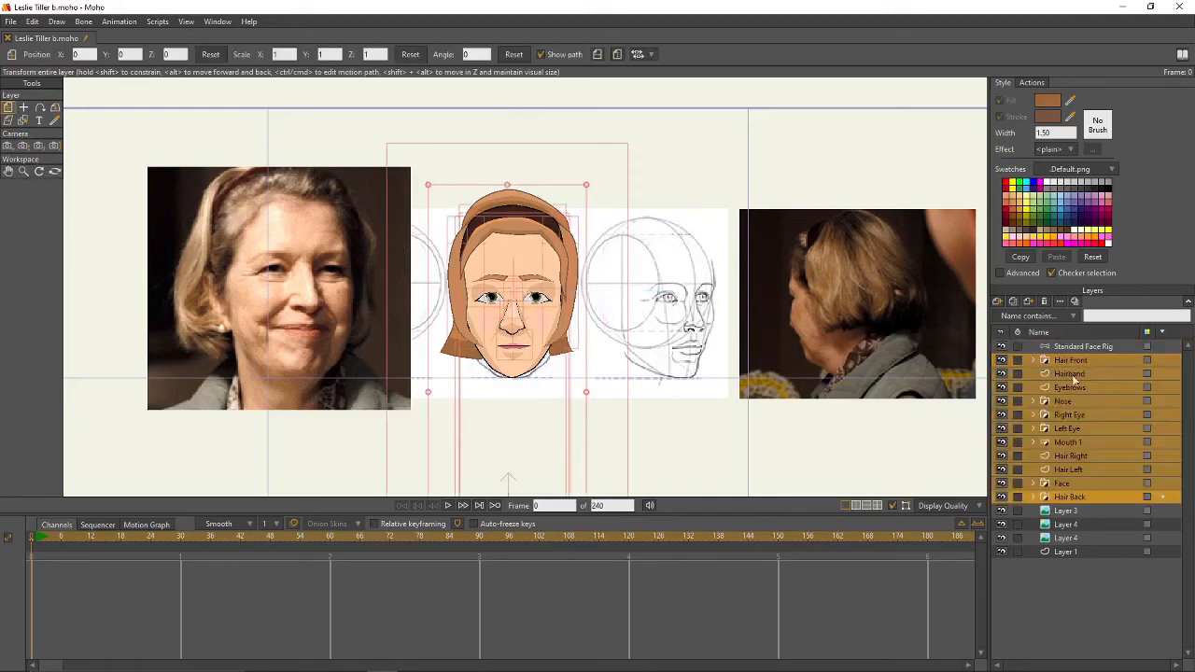
left_click_drag(1071, 366, 1082, 349)
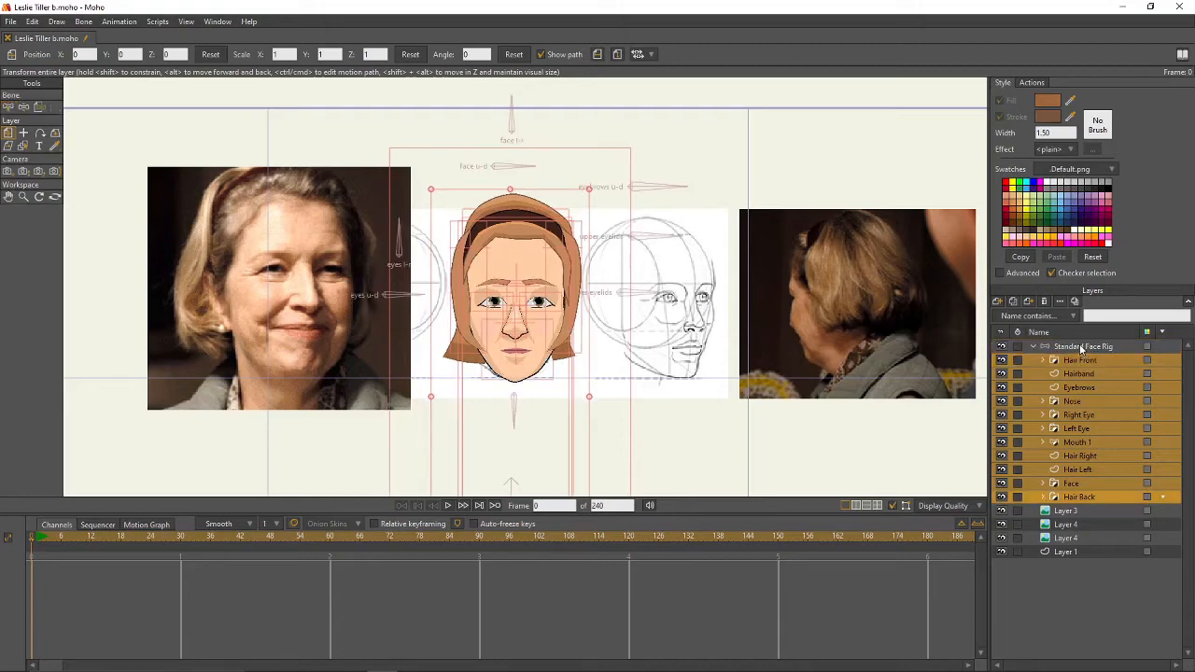
left_click(1085, 347)
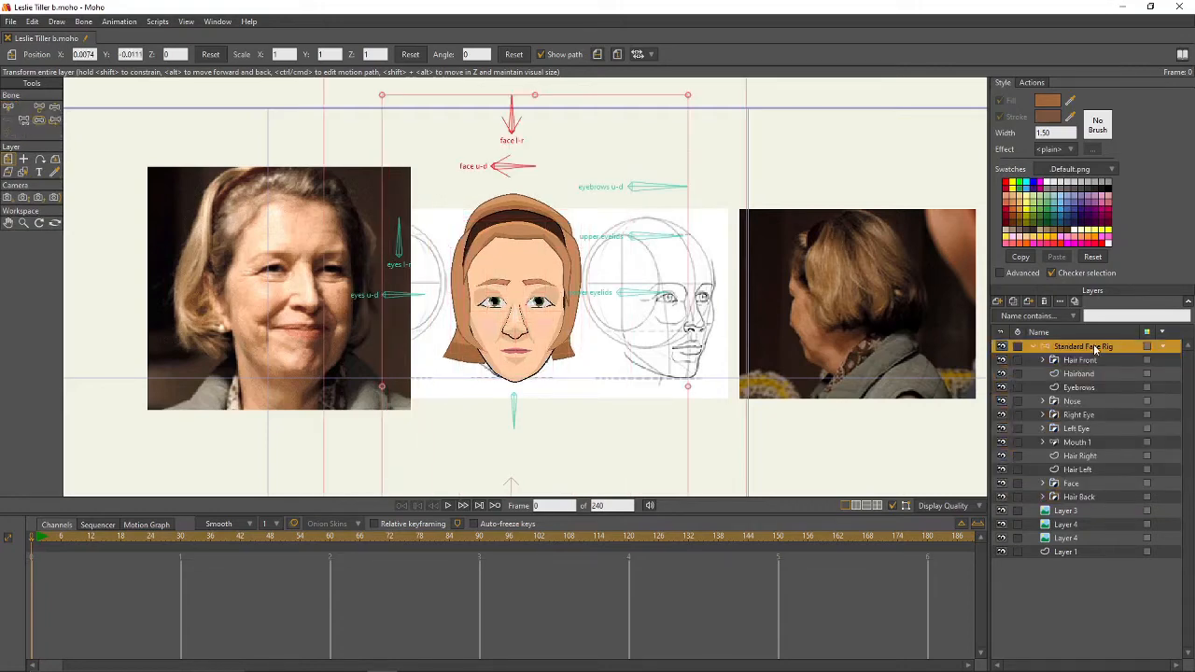
double_click(1097, 347)
type("Le")
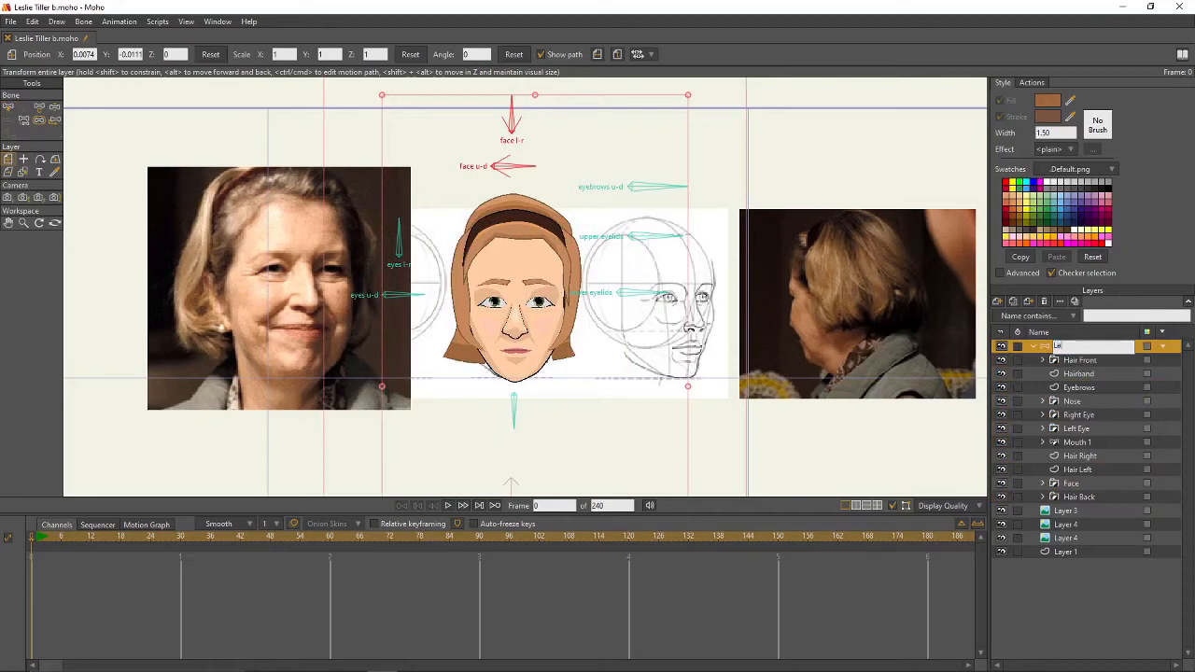
type("slie Face 12")
key("Return")
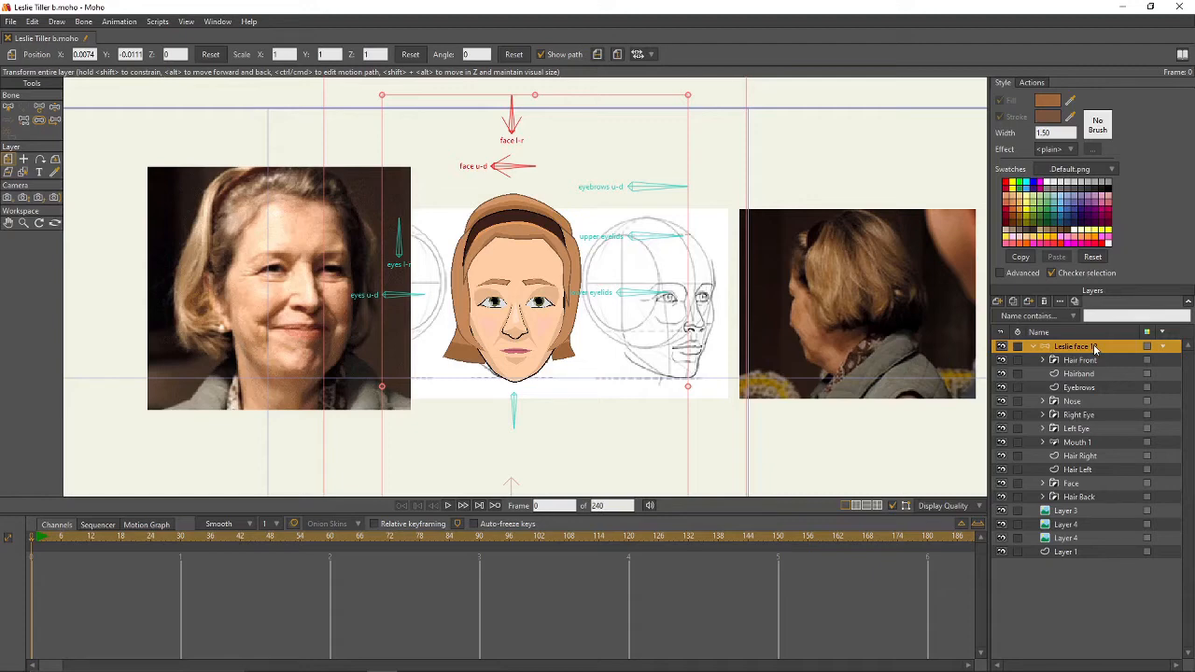
- Show the Actions list and select the face root bone
left_click(1029, 84)
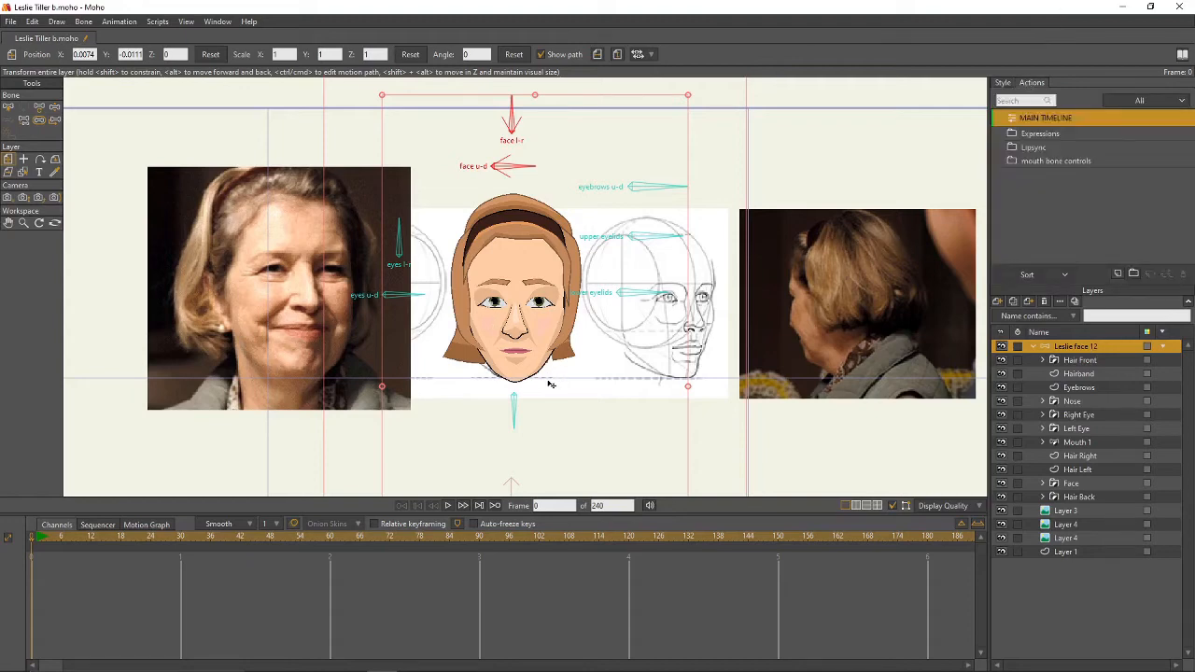
left_click(9, 107)
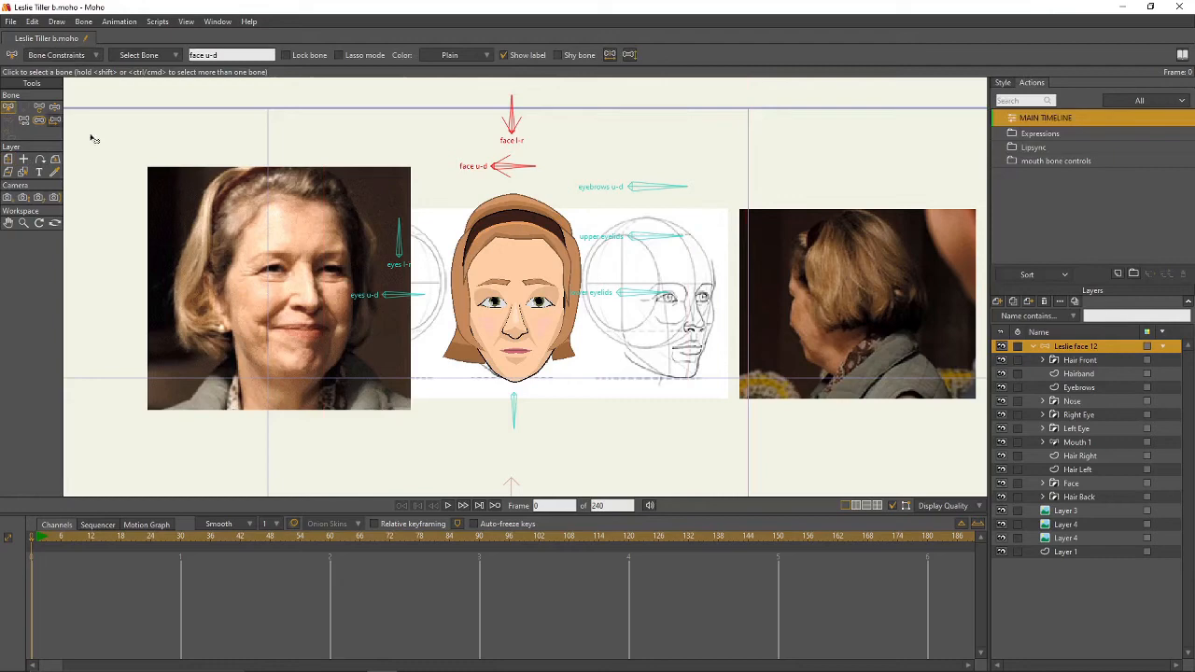
left_click(514, 406)
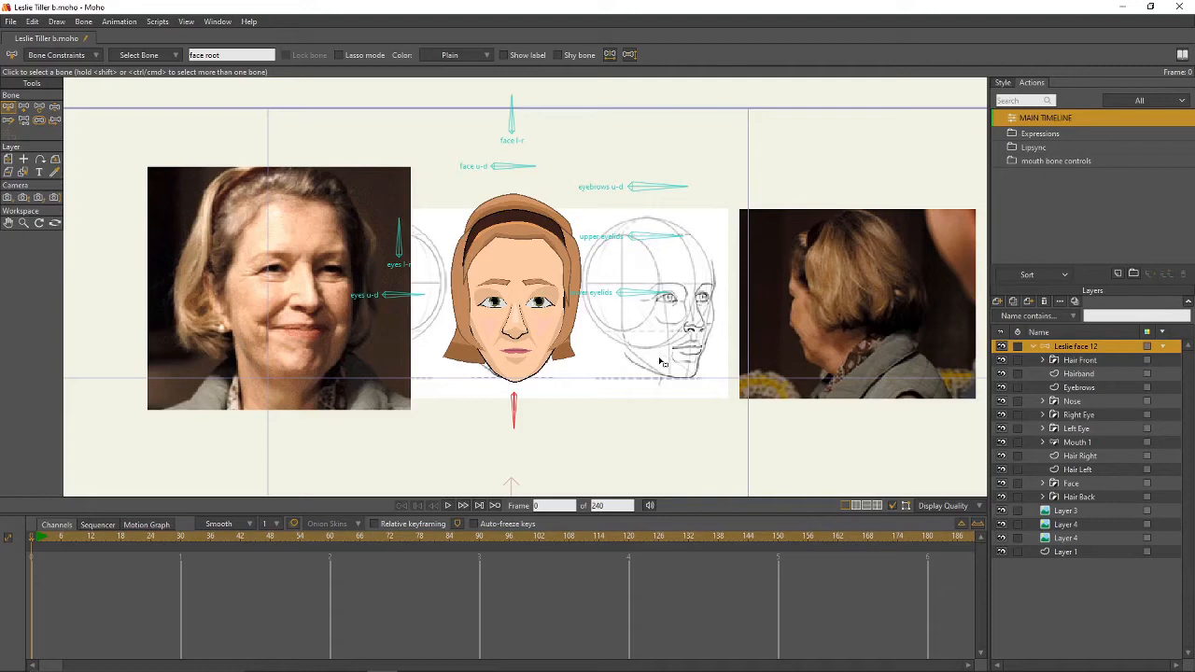
- Give Hair Front a group-clipped shadow: offset 10, blur 2, direction 270, then preview it
double_click(1083, 361)
left_click(113, 62)
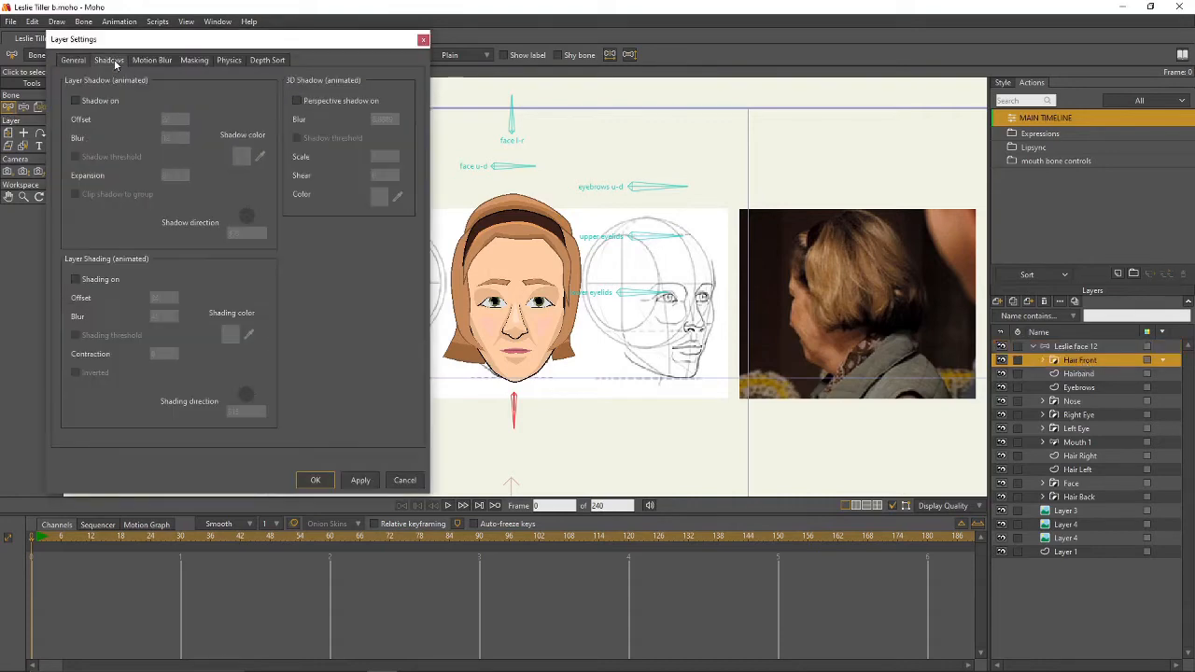
left_click(79, 100)
left_click_drag(177, 119, 148, 117)
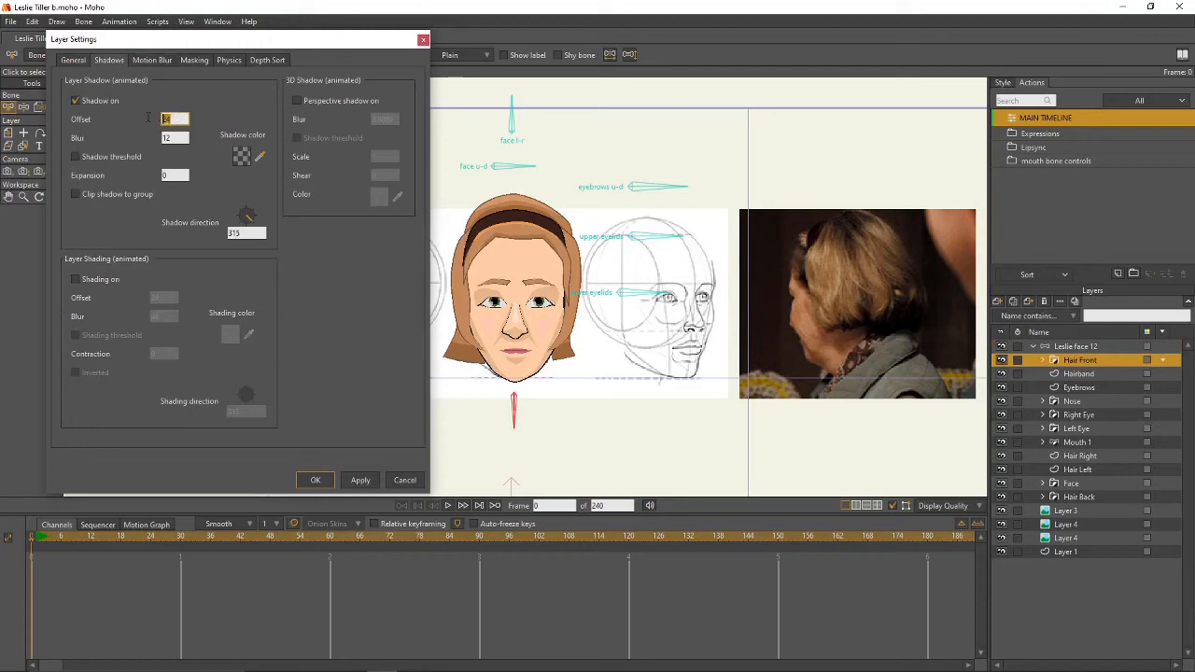
type("10")
key("Tab")
type("2")
left_click(75, 194)
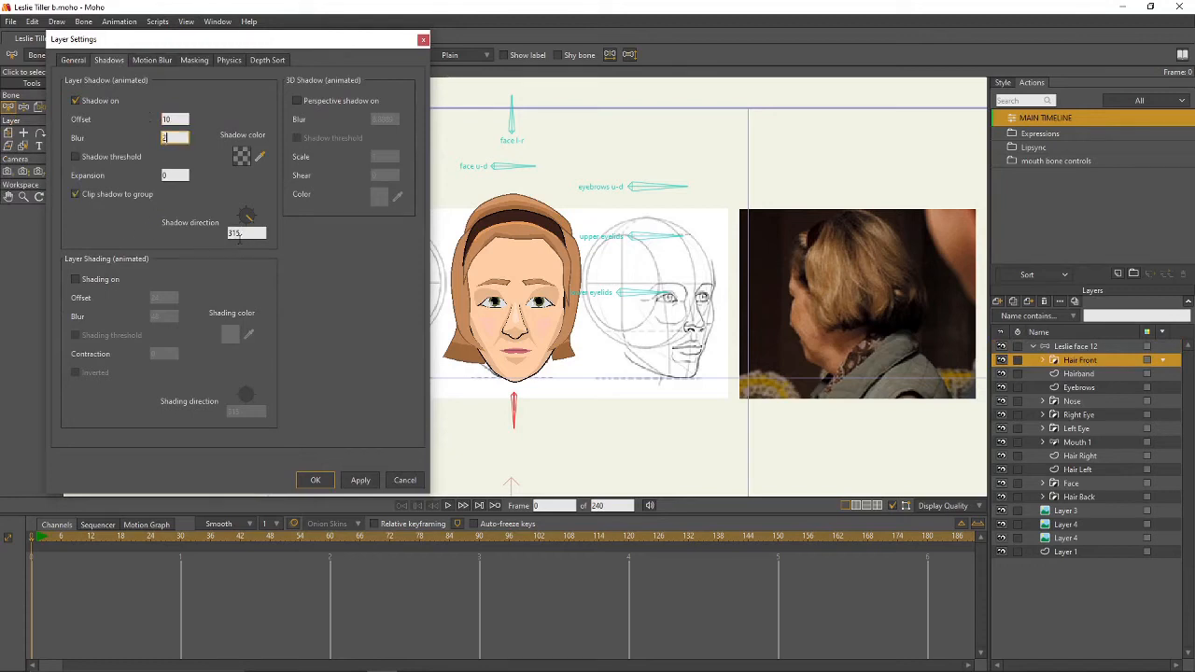
left_click_drag(245, 233, 211, 232)
type("270")
left_click(316, 480)
key("ctrl+r")
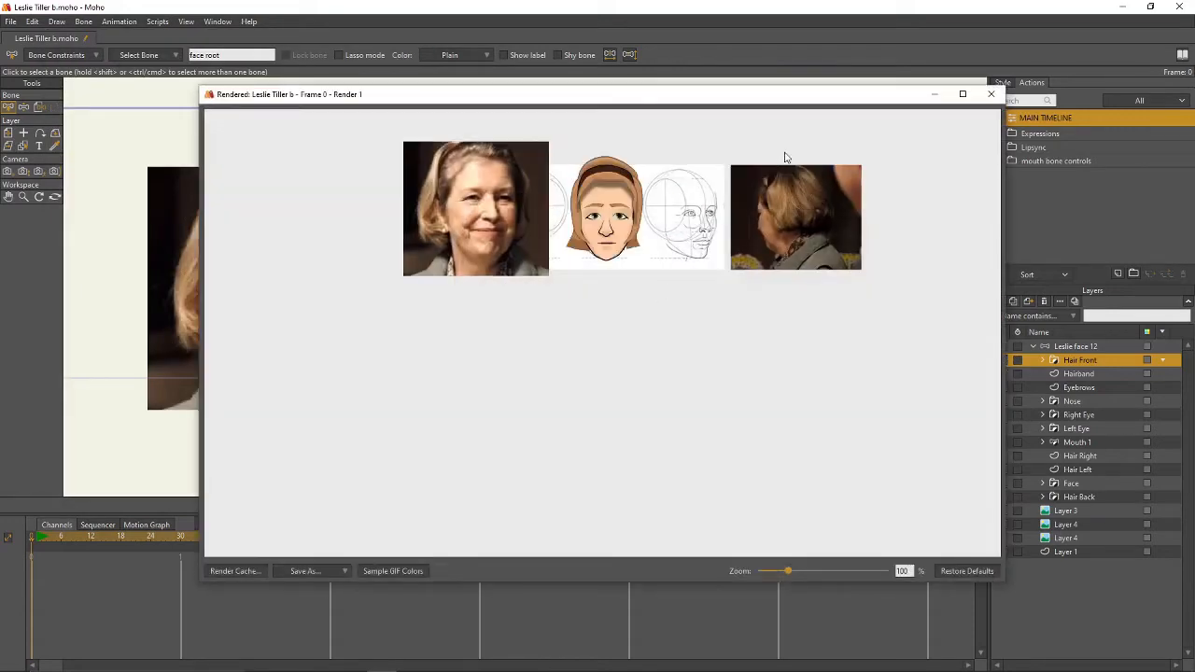
left_click(991, 93)
- Give Hair Right a group-clipped drop shadow angled at 280 and check it in a render
double_click(1081, 455)
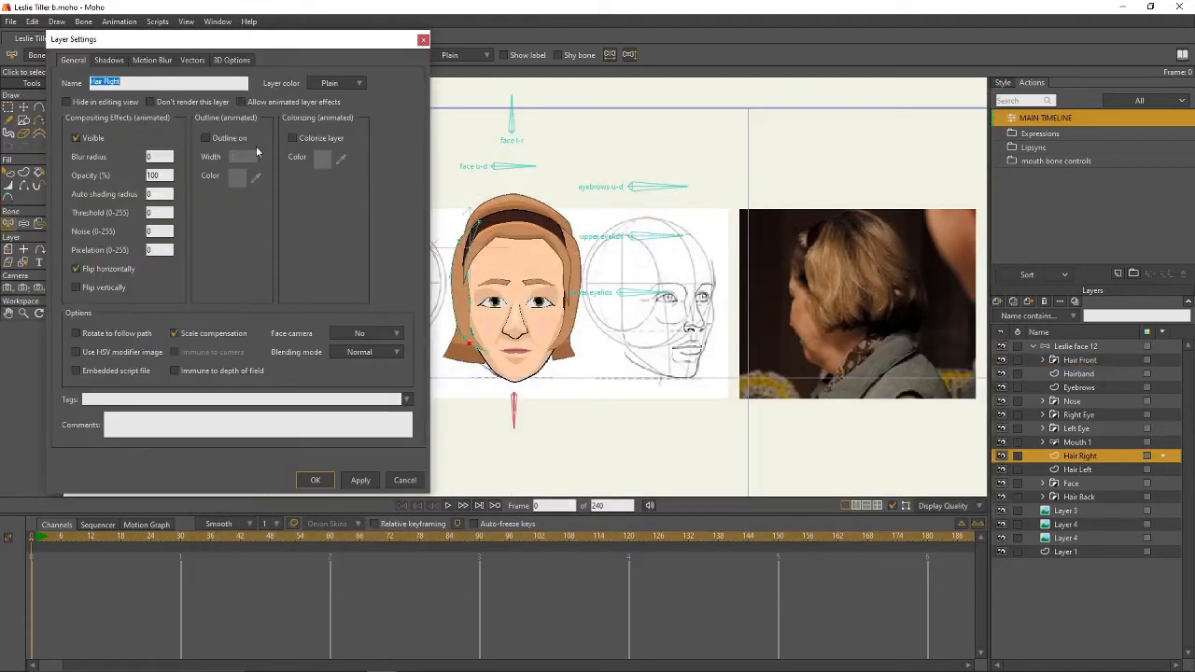
left_click(120, 62)
left_click(76, 100)
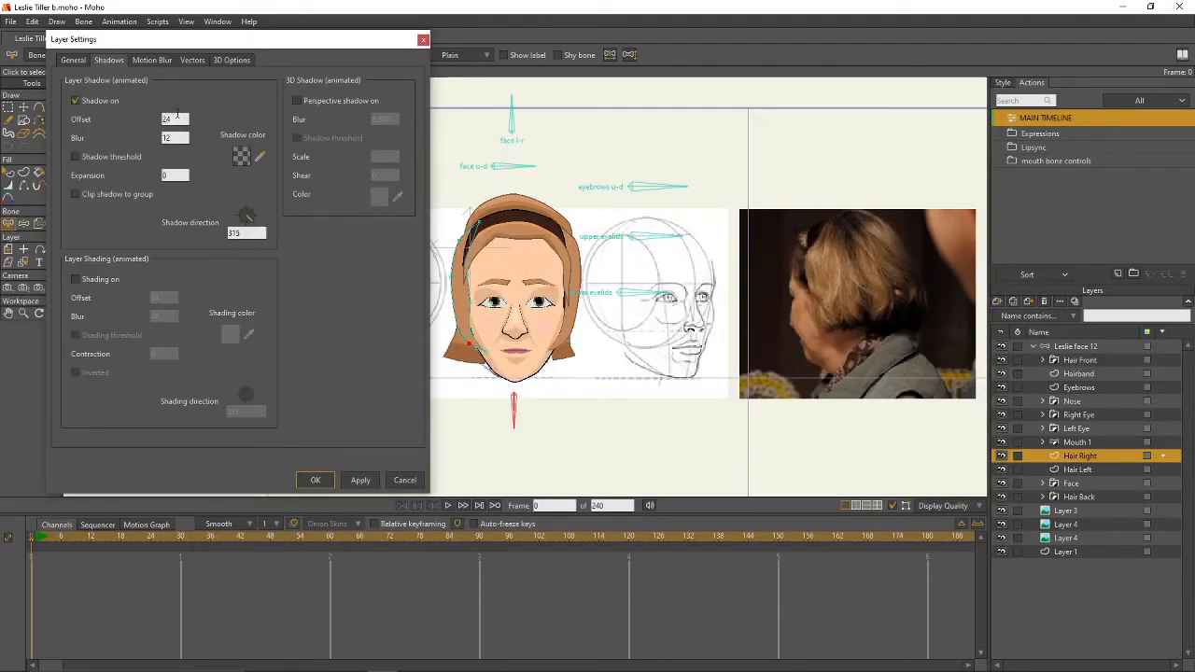
key("Tab")
key("Tab")
type("4")
left_click(75, 194)
left_click_drag(254, 224, 248, 227)
left_click(253, 234)
type("280")
key("Return")
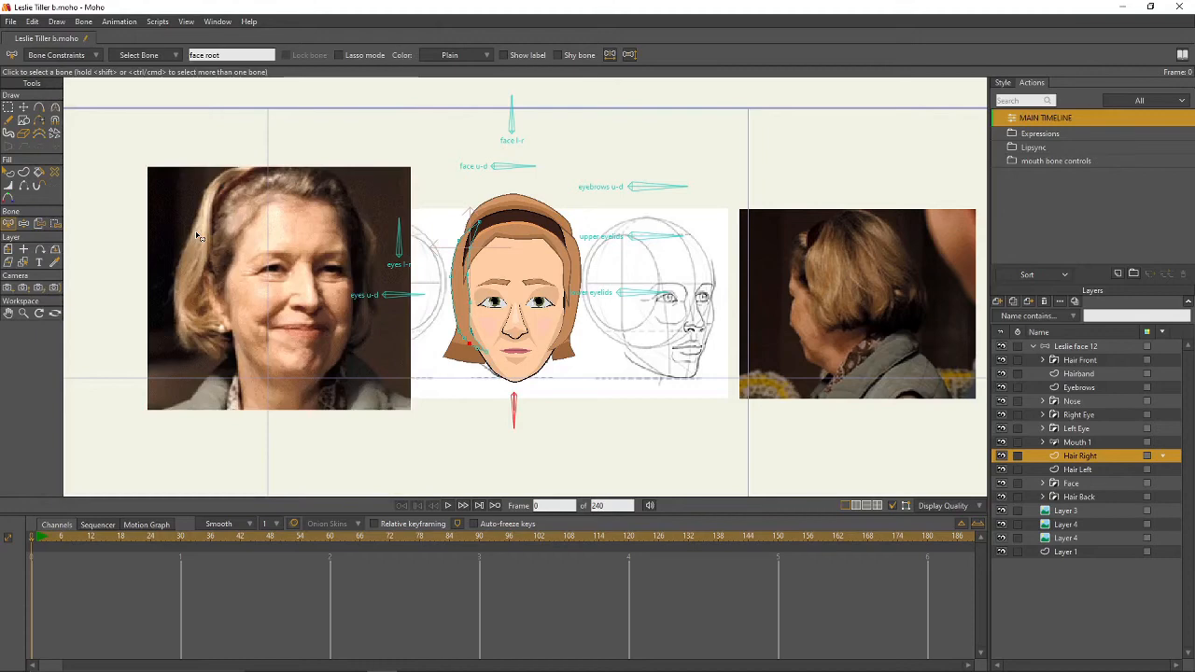
key("ctrl+r")
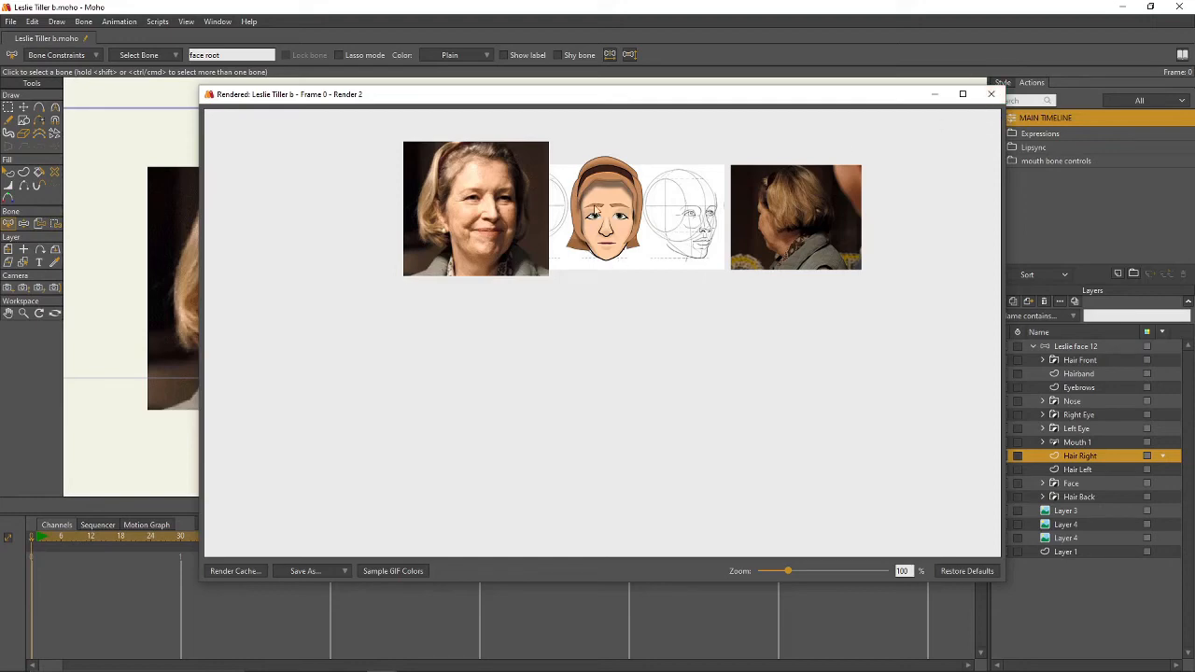
left_click(991, 94)
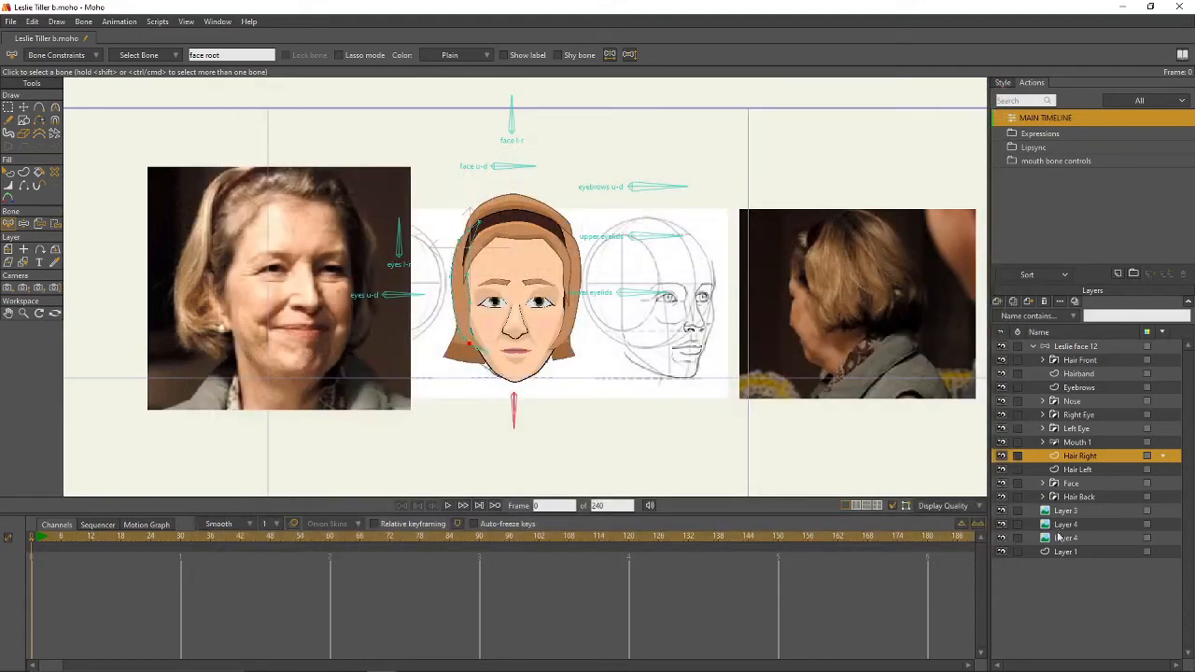
- Turn on Hair Left's shadow with blur 2, clipped to group, and an edited direction
double_click(1077, 470)
left_click(117, 61)
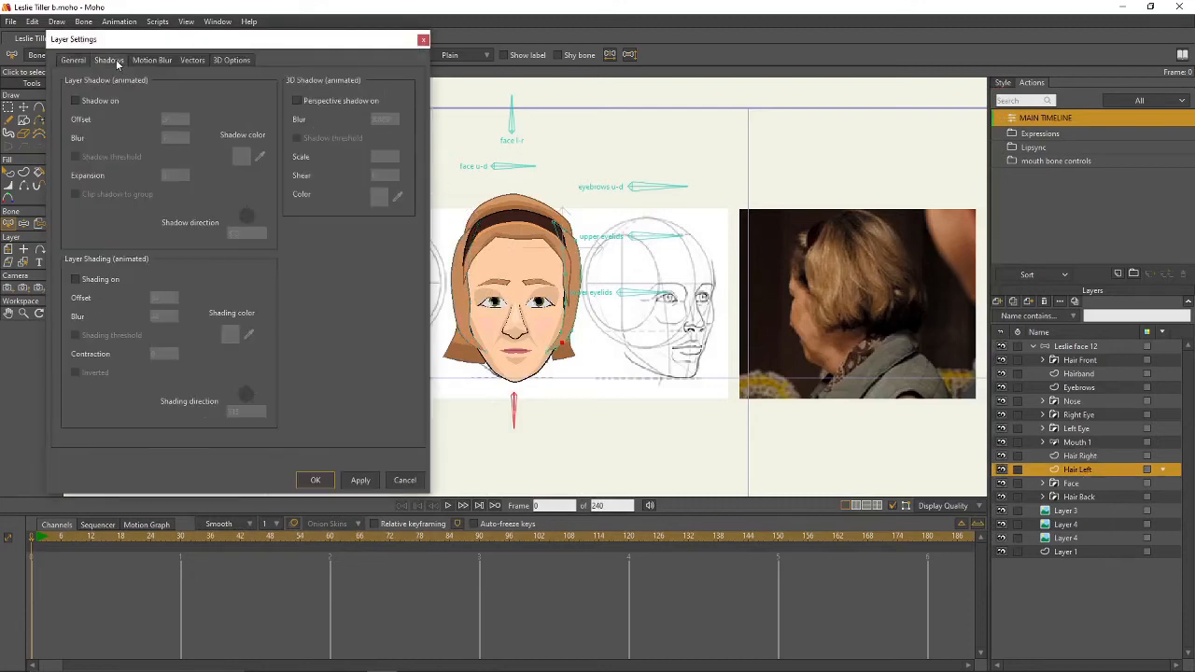
left_click(75, 100)
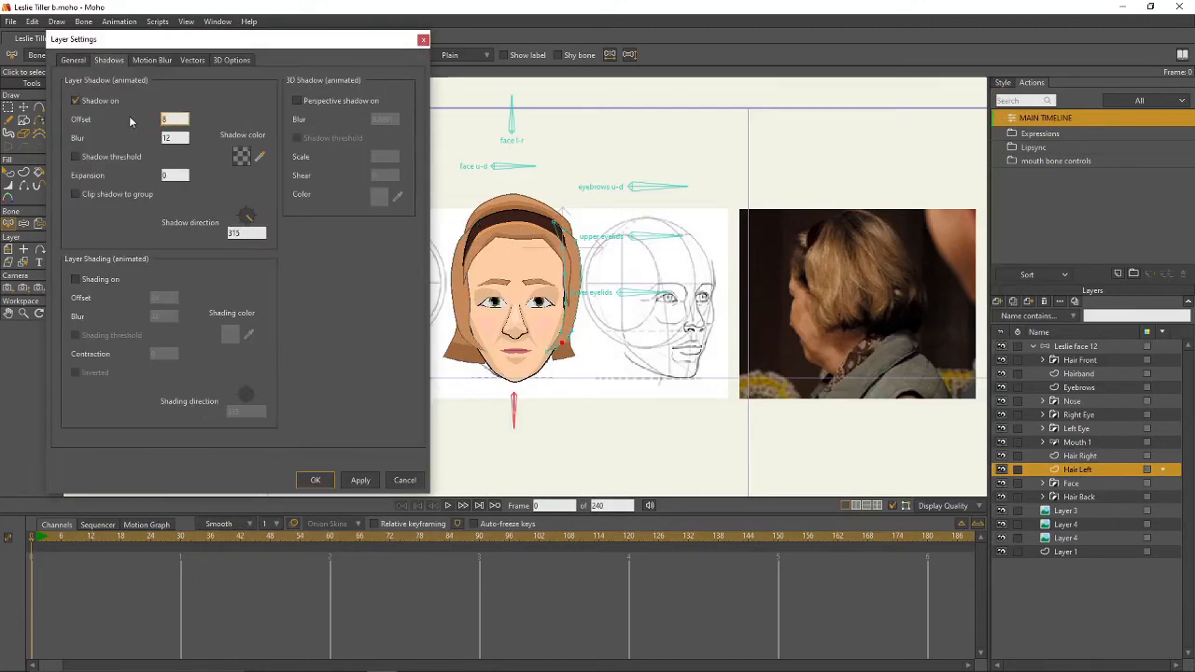
key("Tab")
type("2")
left_click(74, 194)
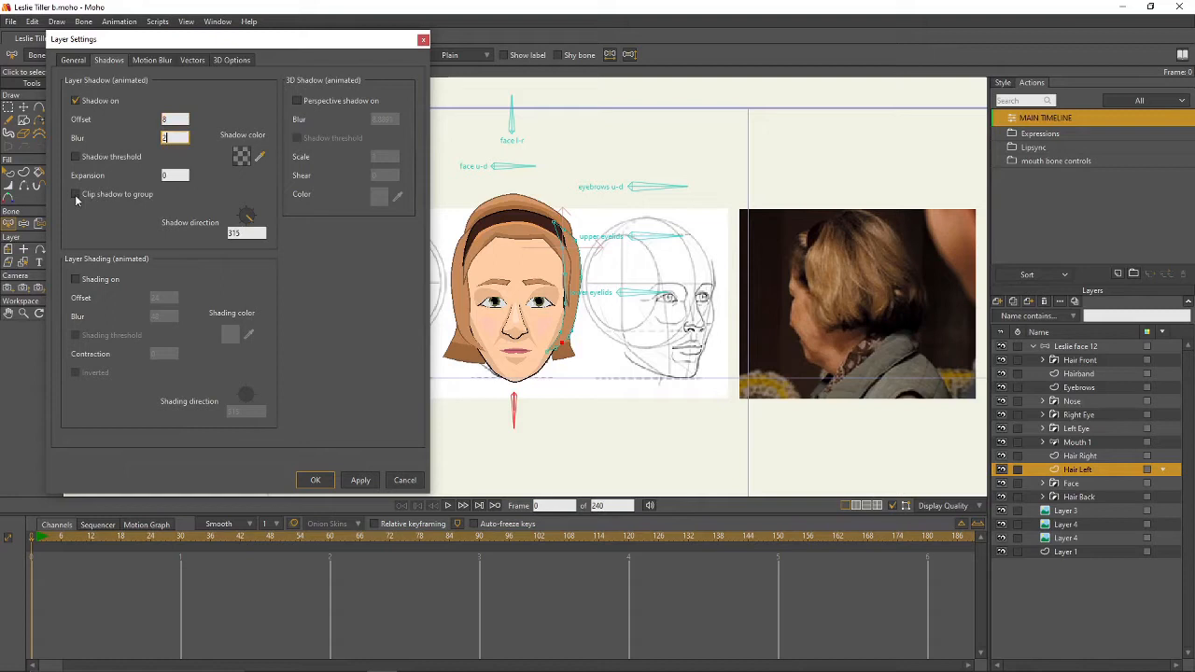
left_click(245, 233)
type("2")
left_click(316, 480)
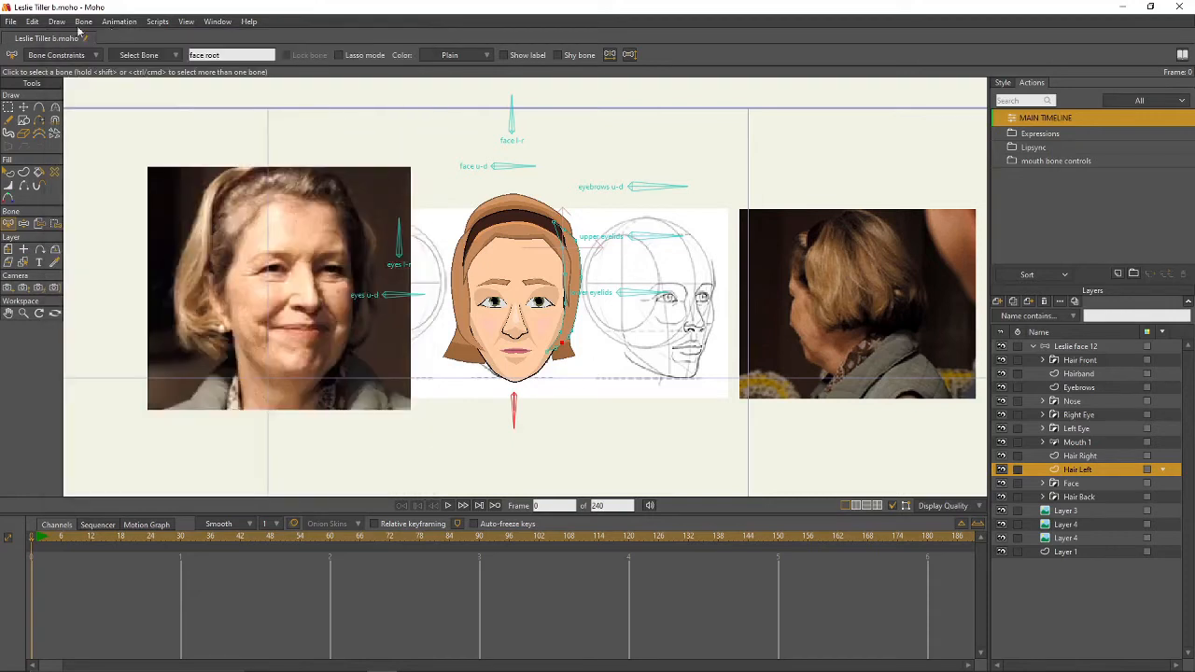
- Save the project and review the render of frame 0
left_click(16, 22)
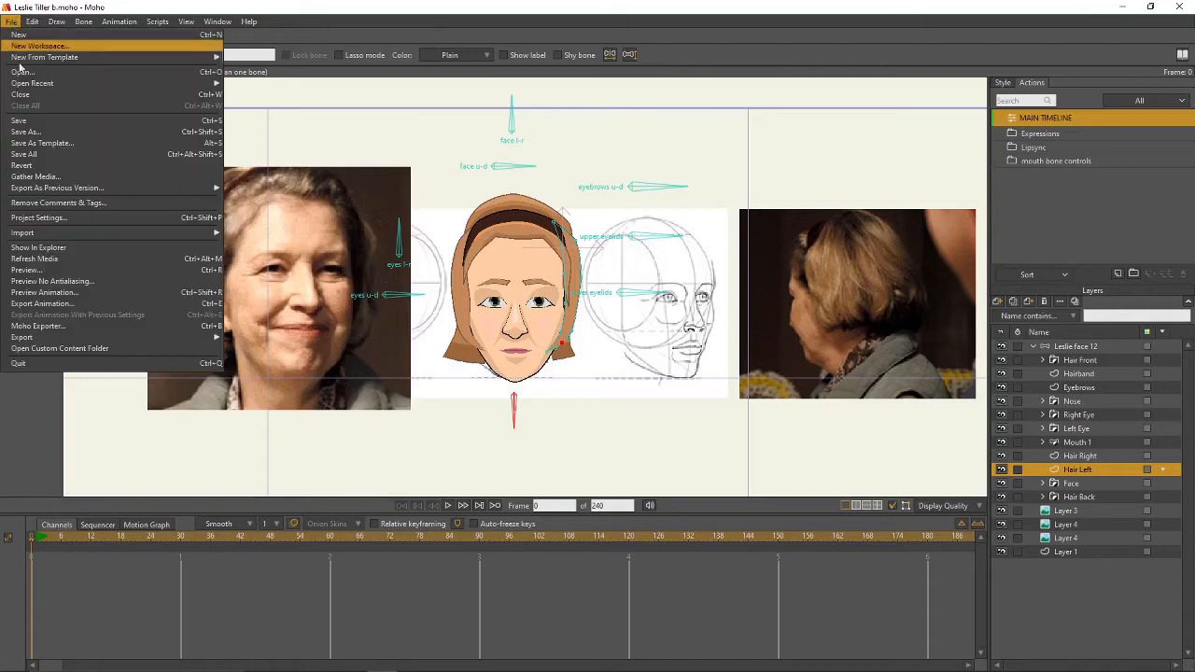
left_click(32, 120)
scroll(666, 317, "up", 2)
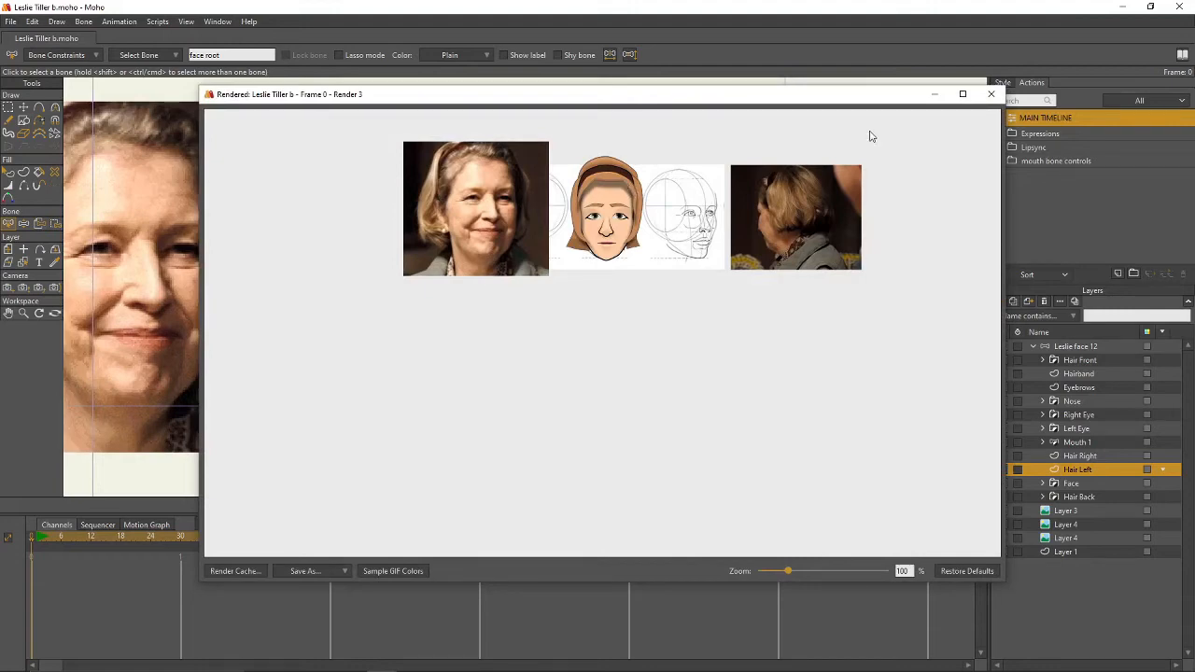
left_click(991, 94)
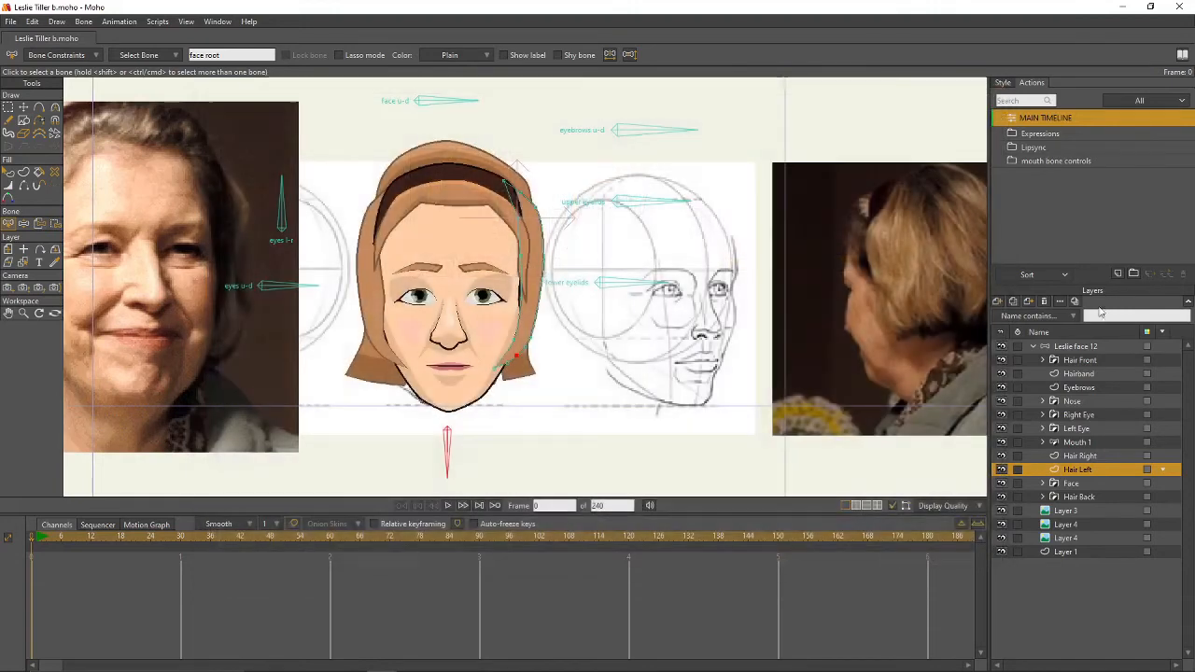
- Turn on the Hairband layer's shadow with blur 2, clipped to its group
double_click(1080, 374)
left_click(110, 60)
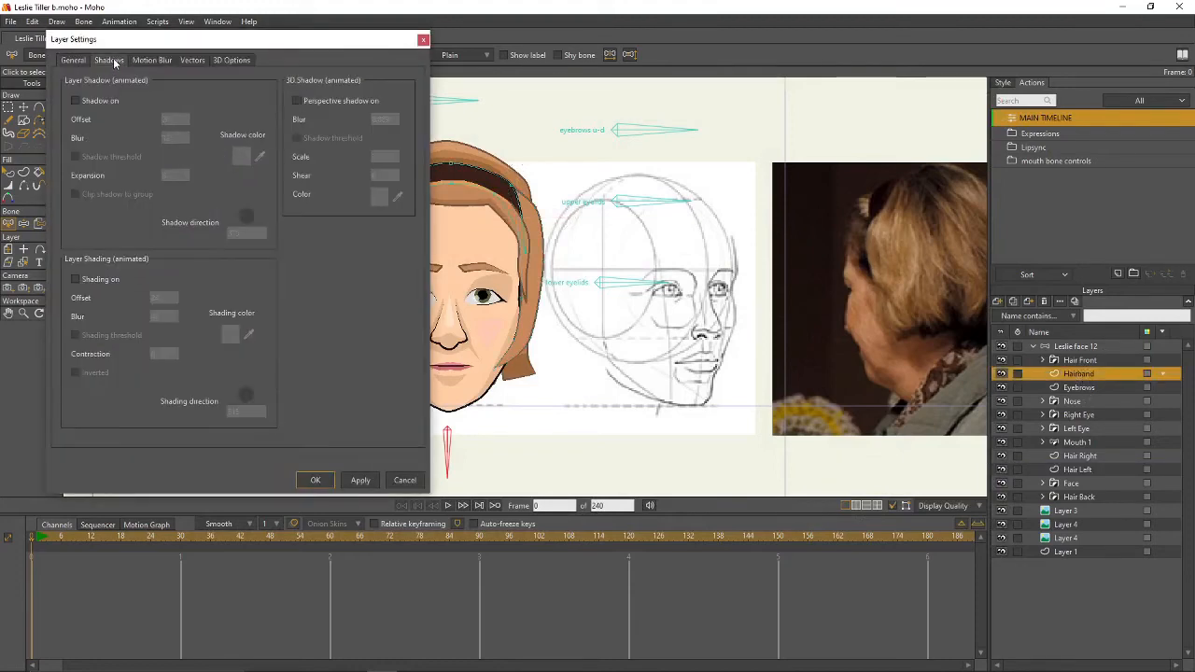
left_click(74, 101)
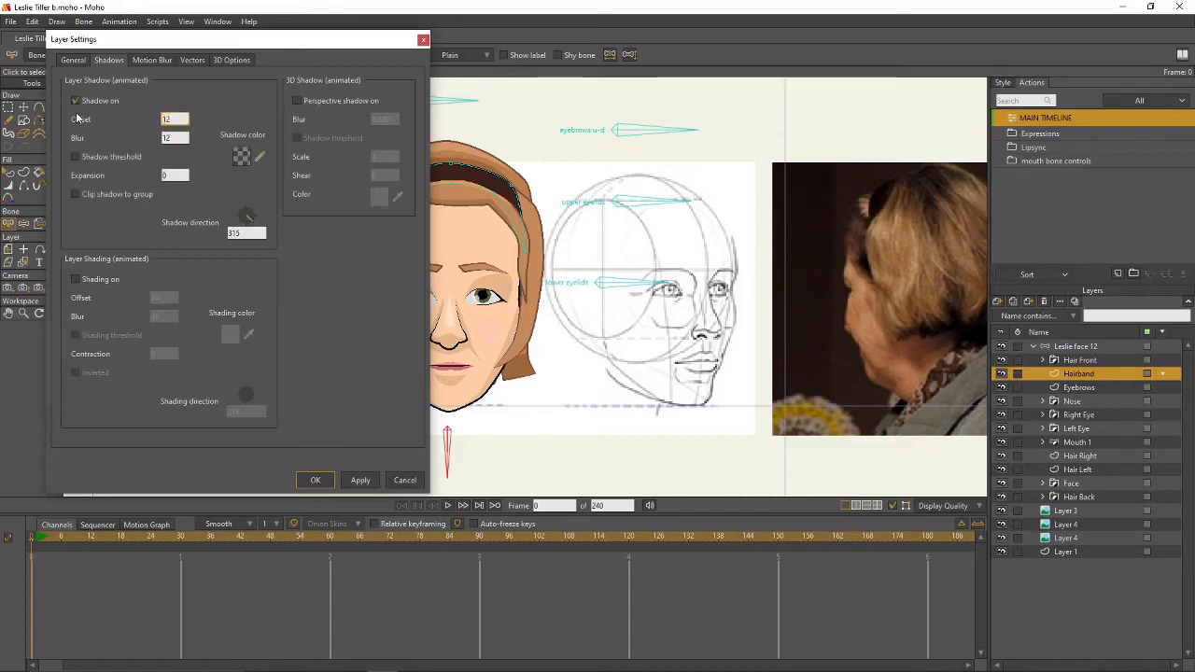
key("Tab")
type("2")
left_click(75, 194)
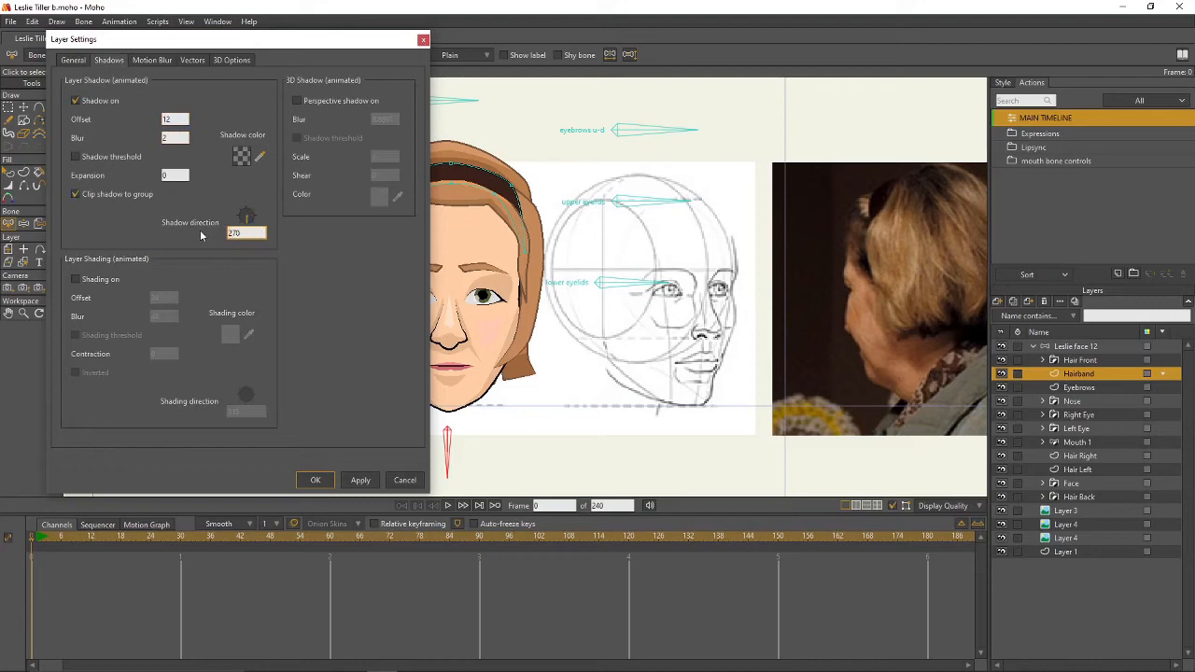
key("Return")
- Render frame 0 to check the shadow, then select the Leslie face 12 group
key("ctrl+r")
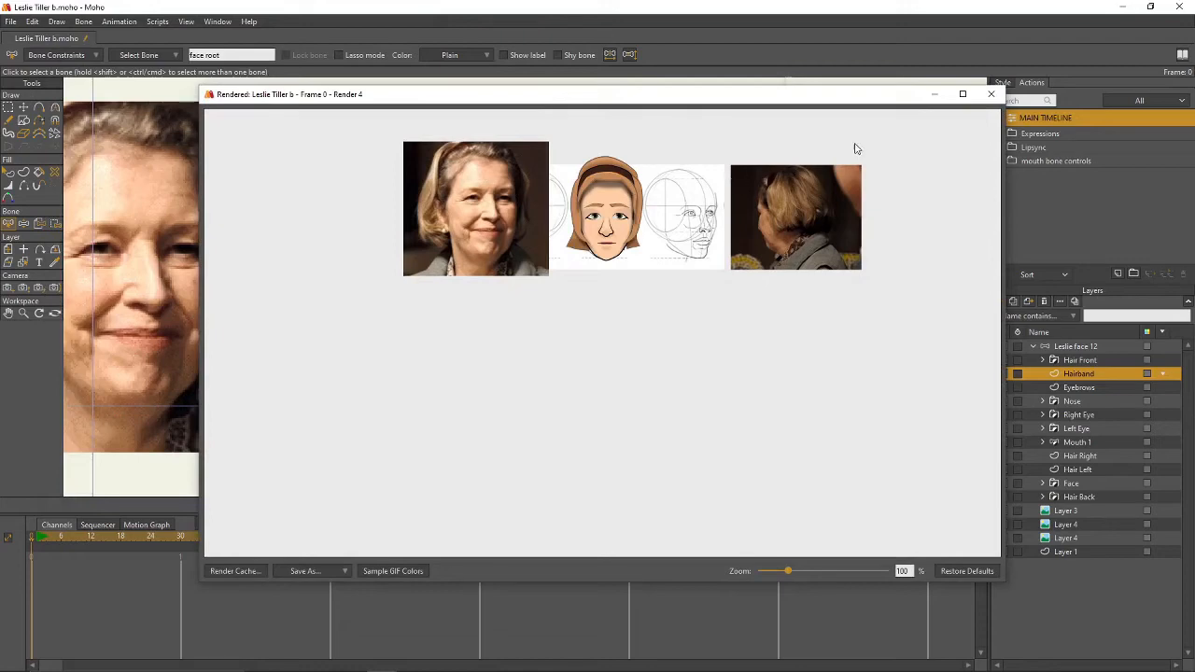
left_click(990, 93)
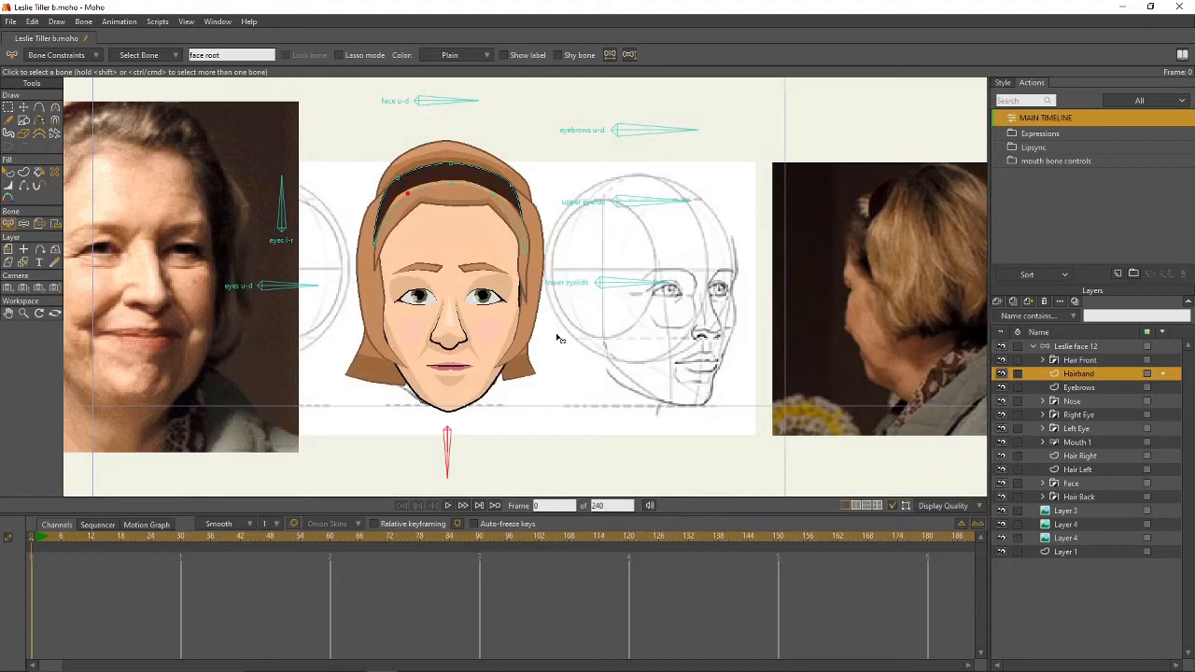
scroll(640, 339, "up", 3)
scroll(635, 340, "down", 3)
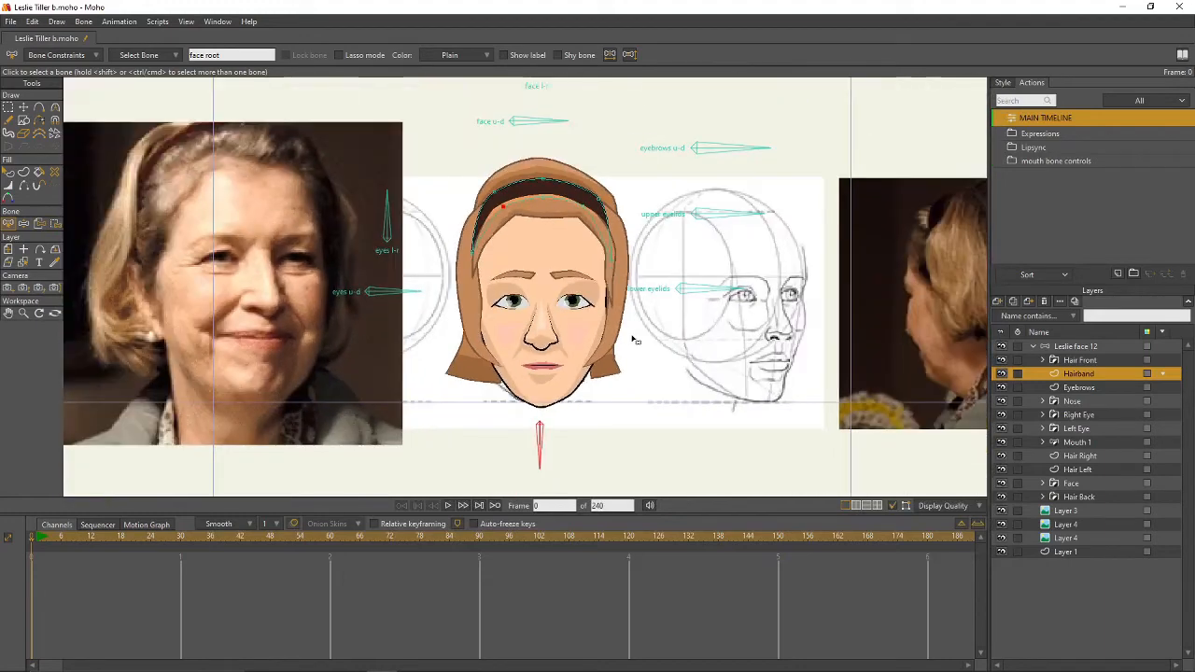
left_click(1083, 348)
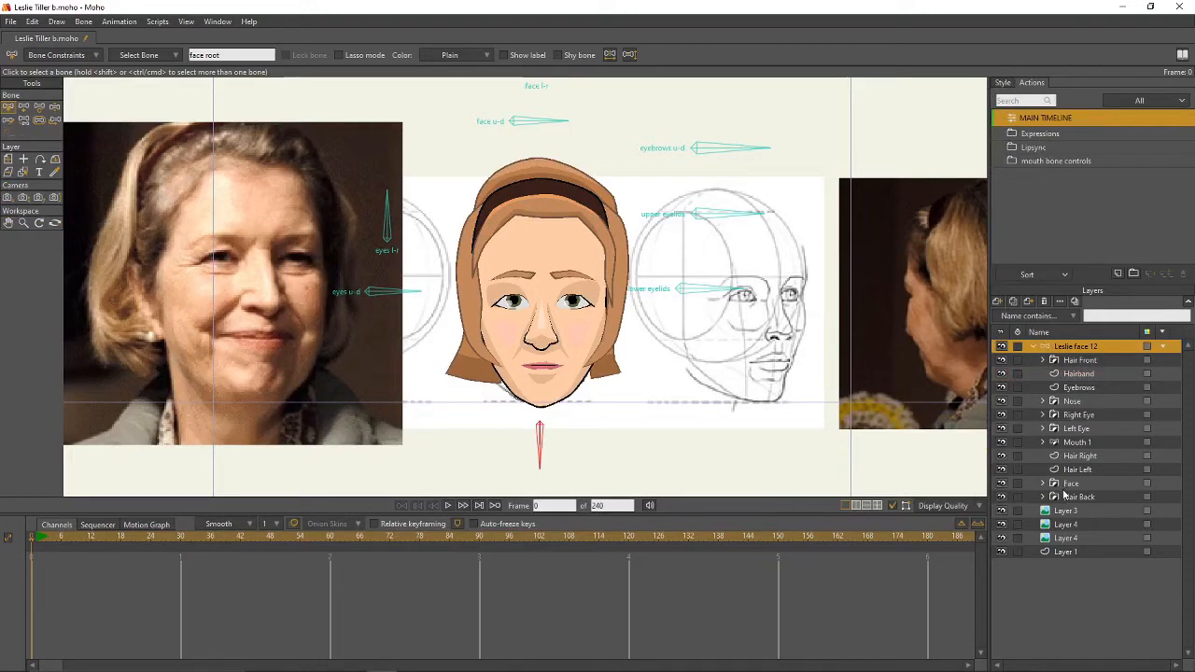
- Create a 'lower eyelids' action for the lower eyelids bone and go to frame 15
left_click(1077, 443)
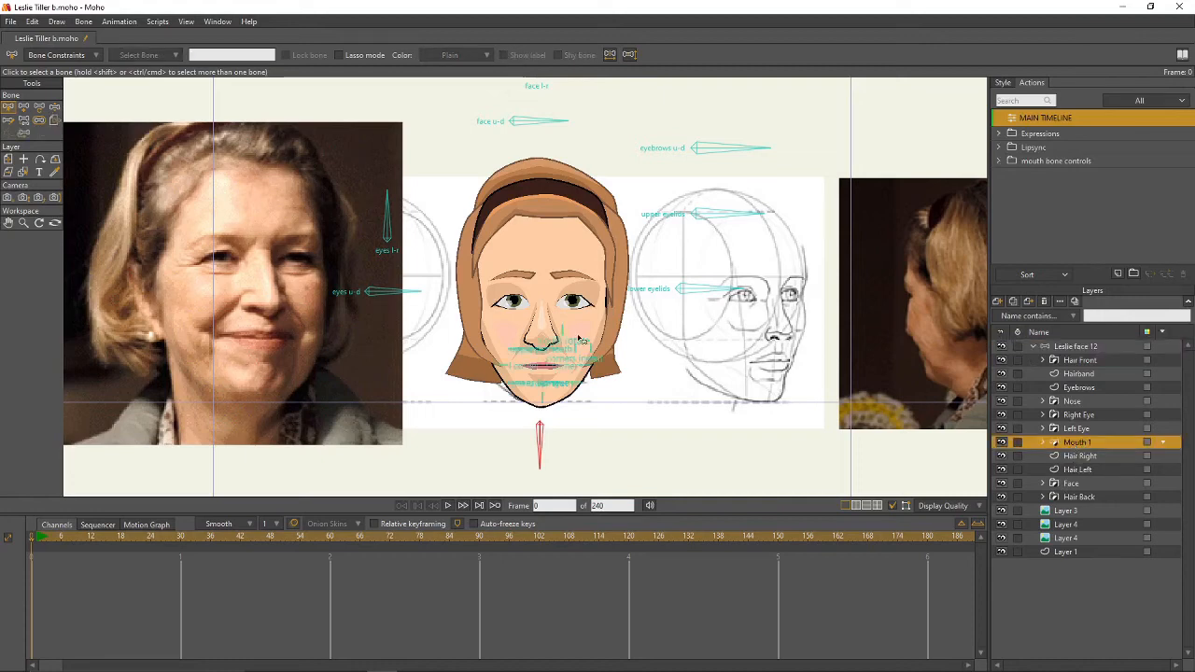
left_click(1078, 349)
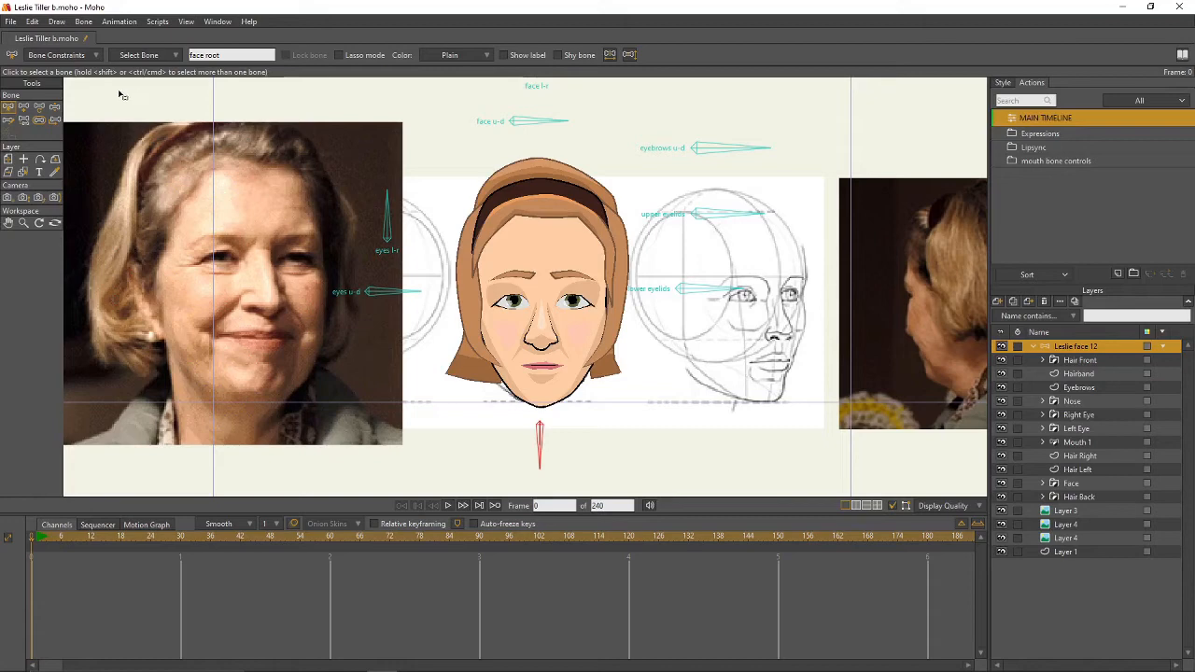
left_click(731, 295)
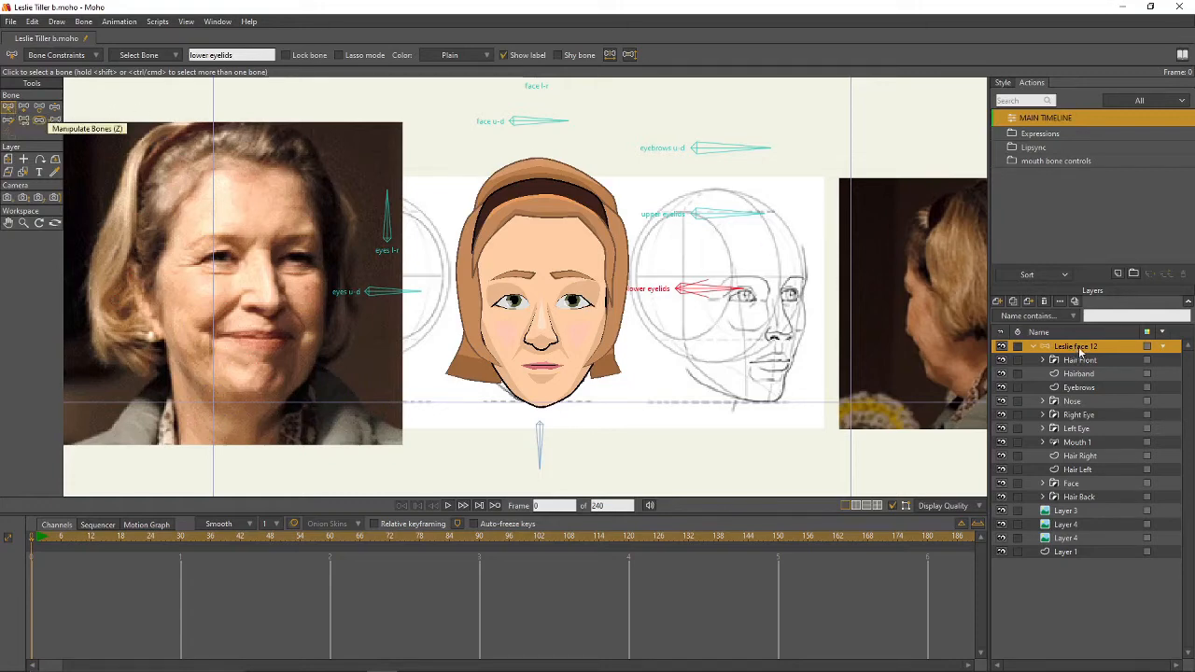
left_click(1119, 275)
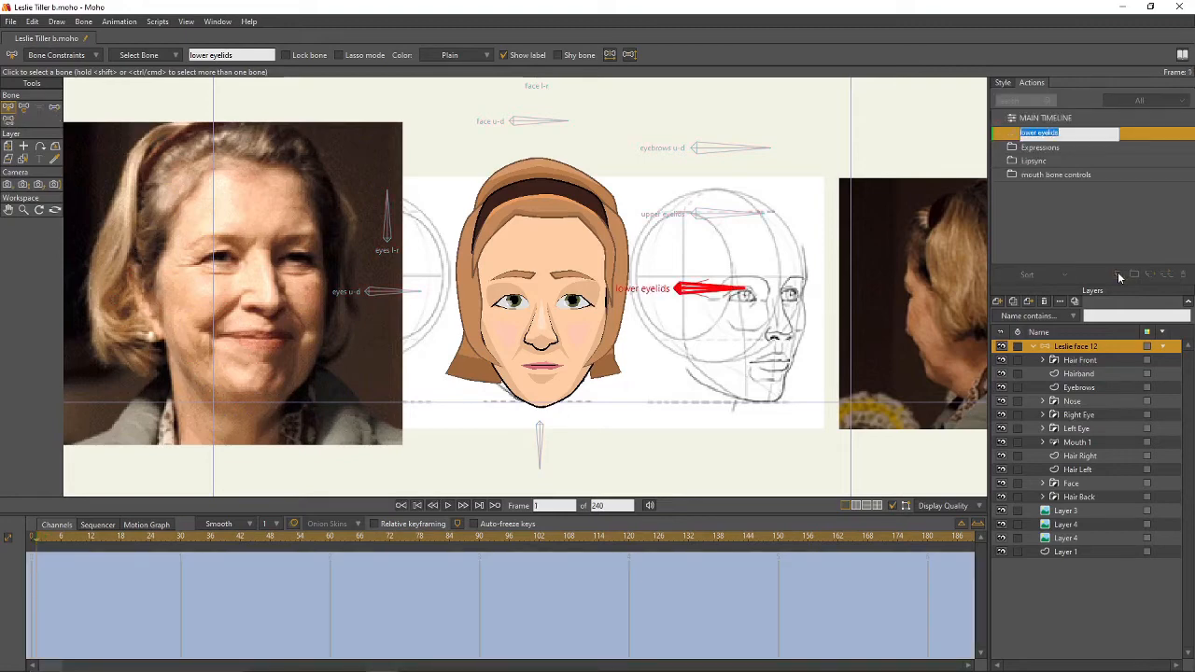
key("Return")
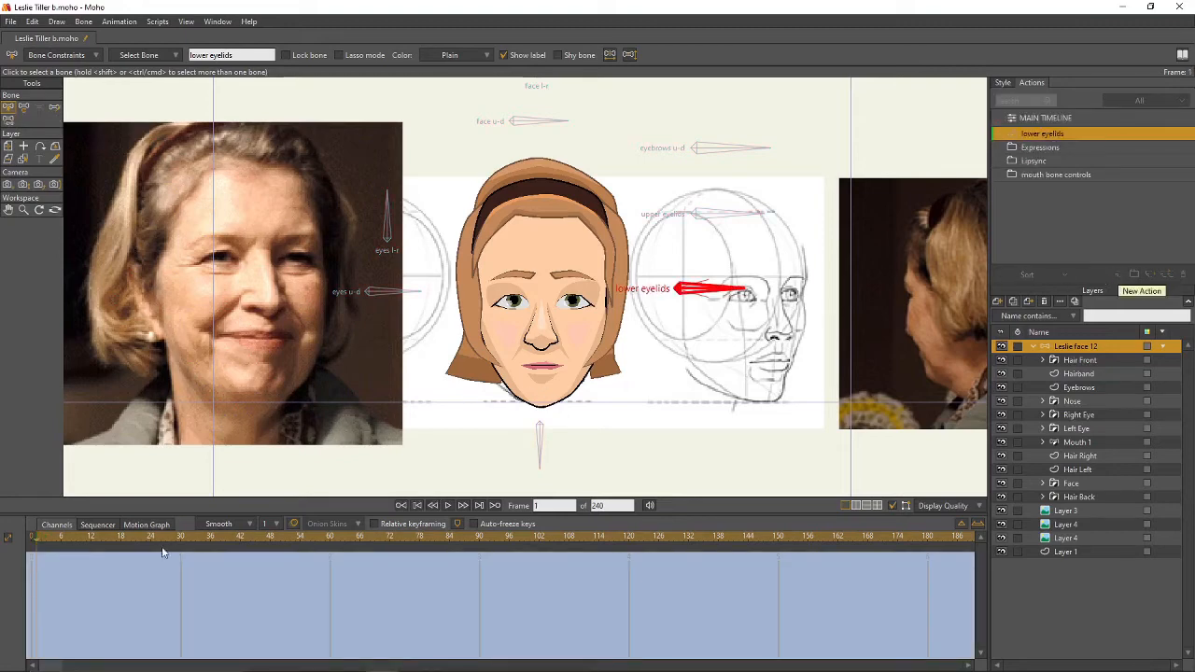
left_click(106, 539)
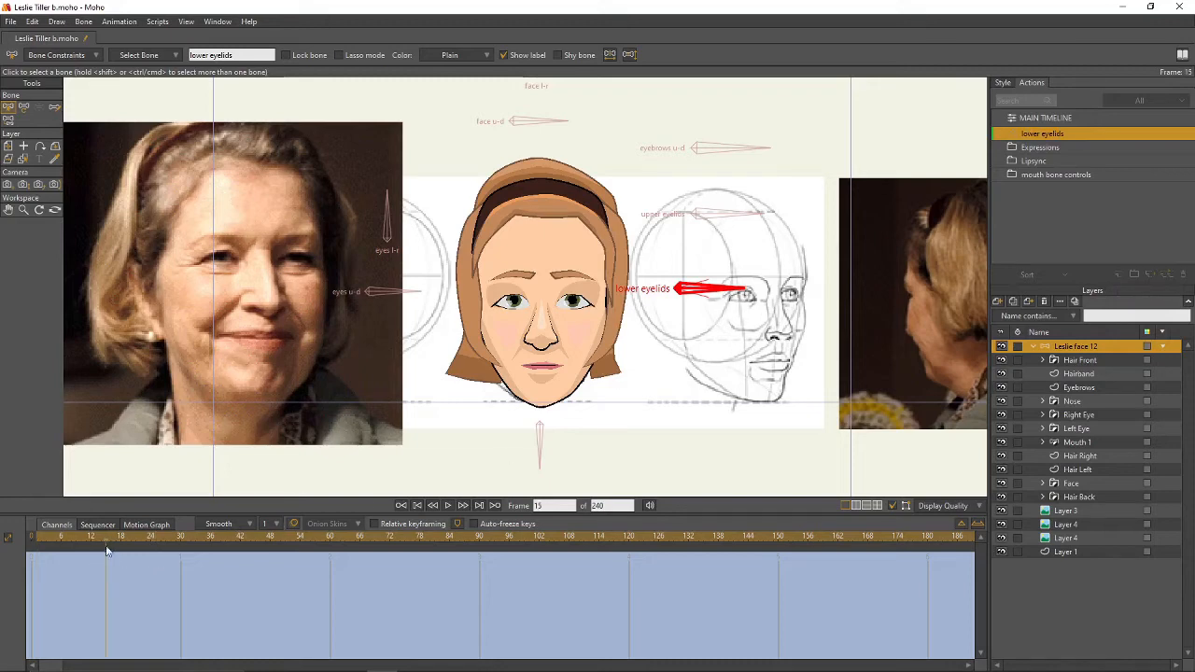
- Rotate the lower eyelids bone down to 75 degrees
left_click(24, 107)
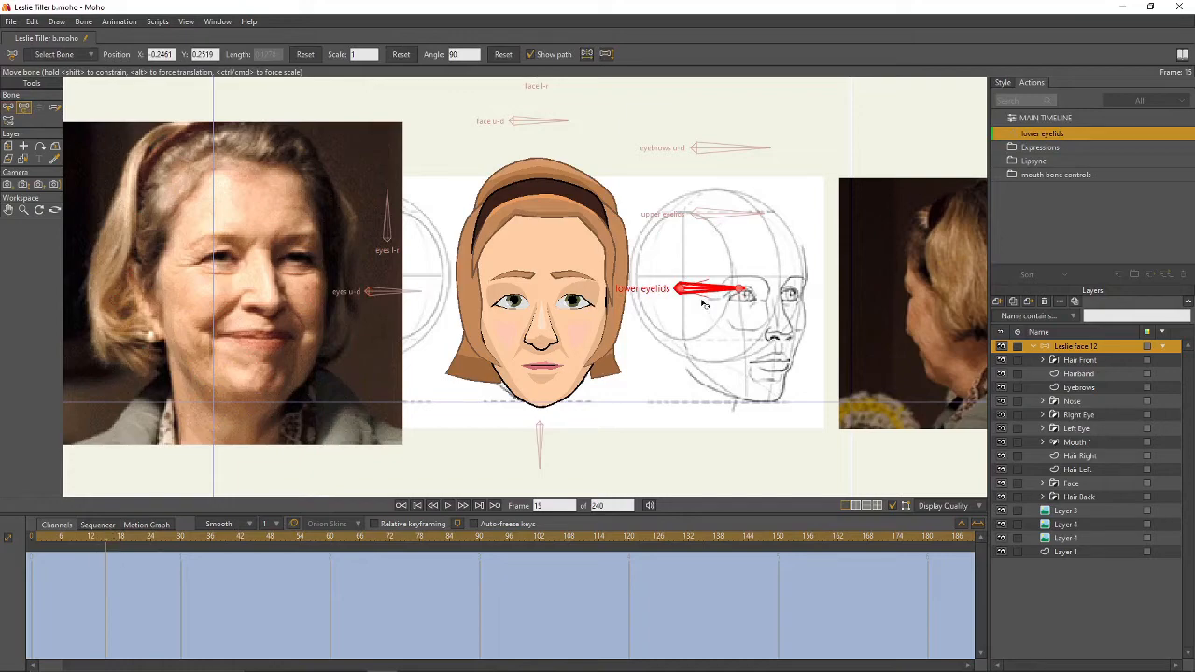
left_click_drag(704, 303, 704, 322)
scroll(605, 310, "up", 2)
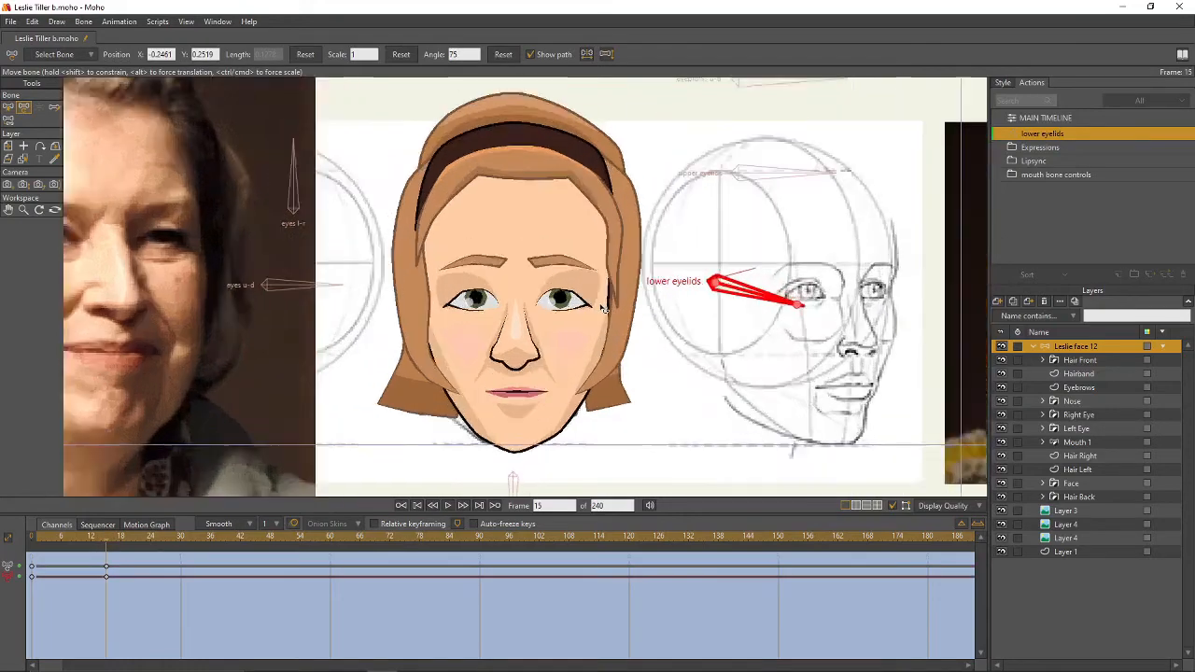
scroll(604, 310, "up", 3)
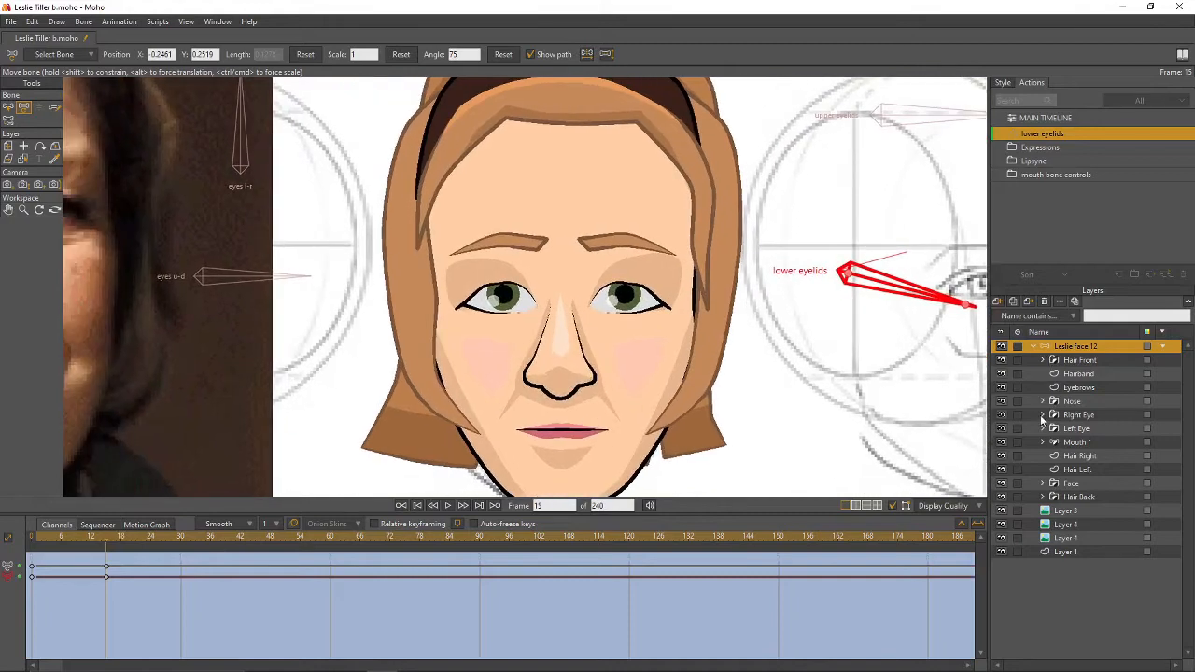
- Nudge the lower-lid points on the Left Eye's Eyelid layer
left_click(1043, 414)
left_click(1043, 468)
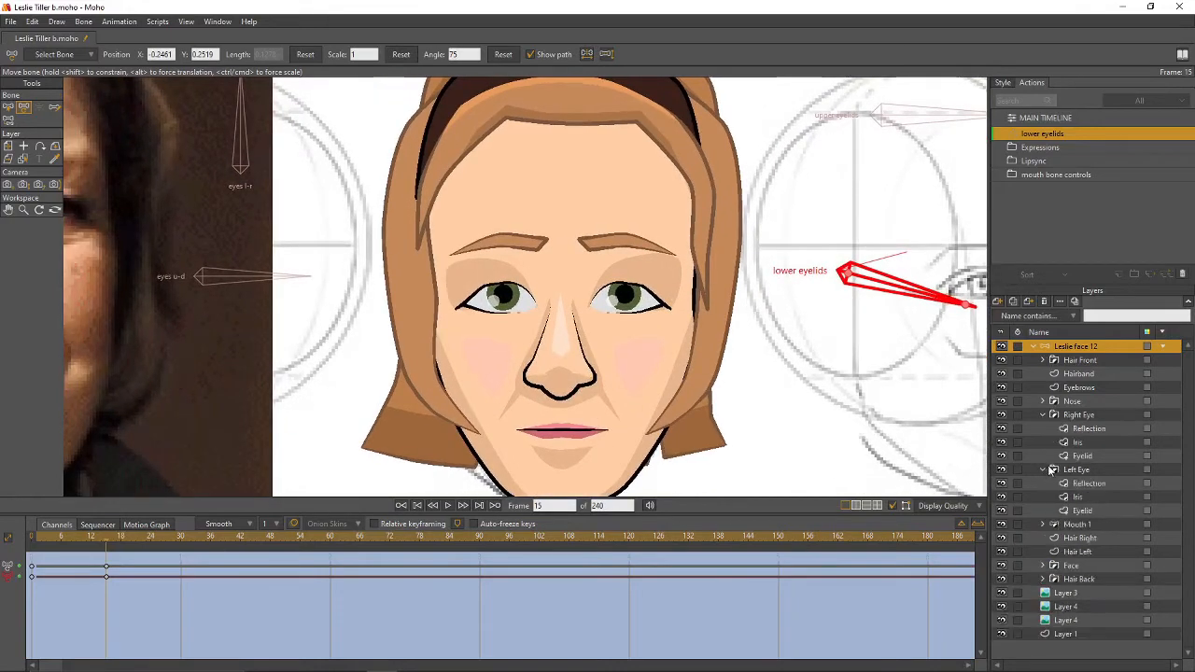
left_click(1087, 512)
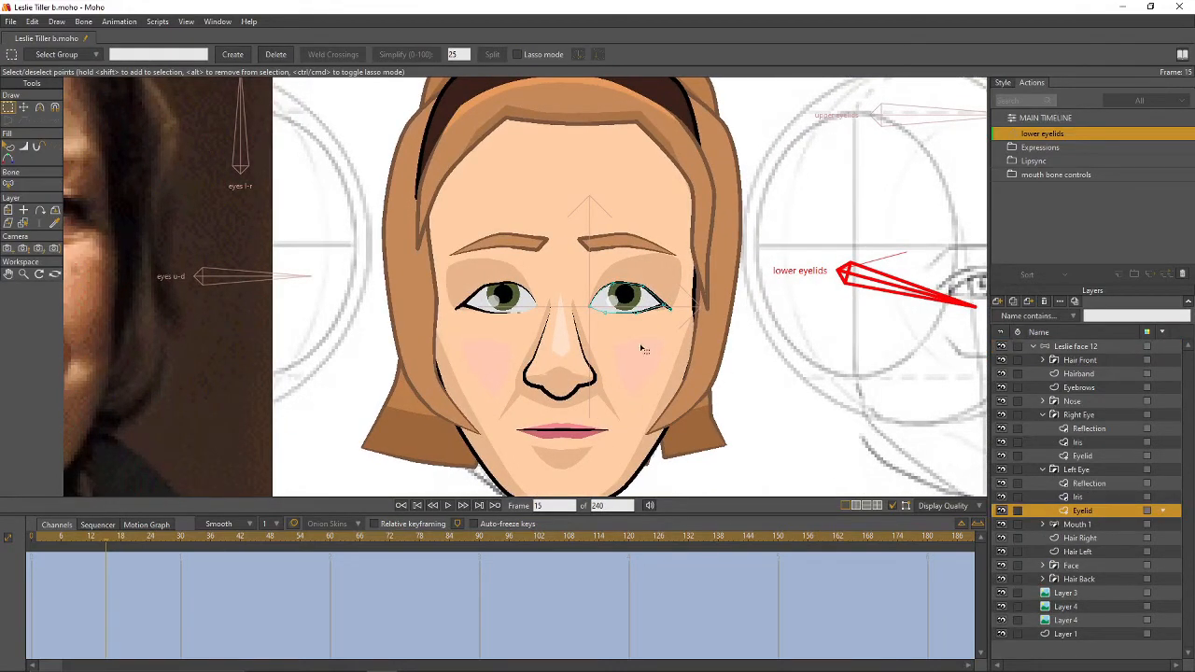
key("t")
left_click_drag(639, 319, 618, 319)
left_click(609, 320)
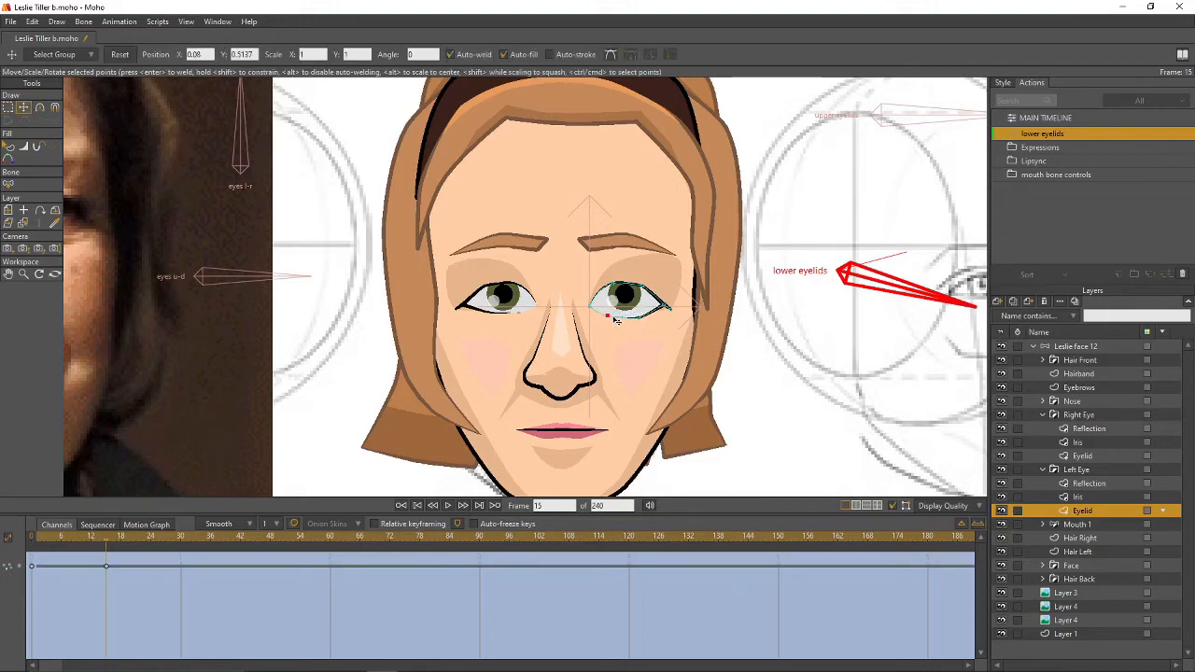
- Raise the lower-lid points on both Eyelid layers, then return to the main timeline
left_click(1081, 456)
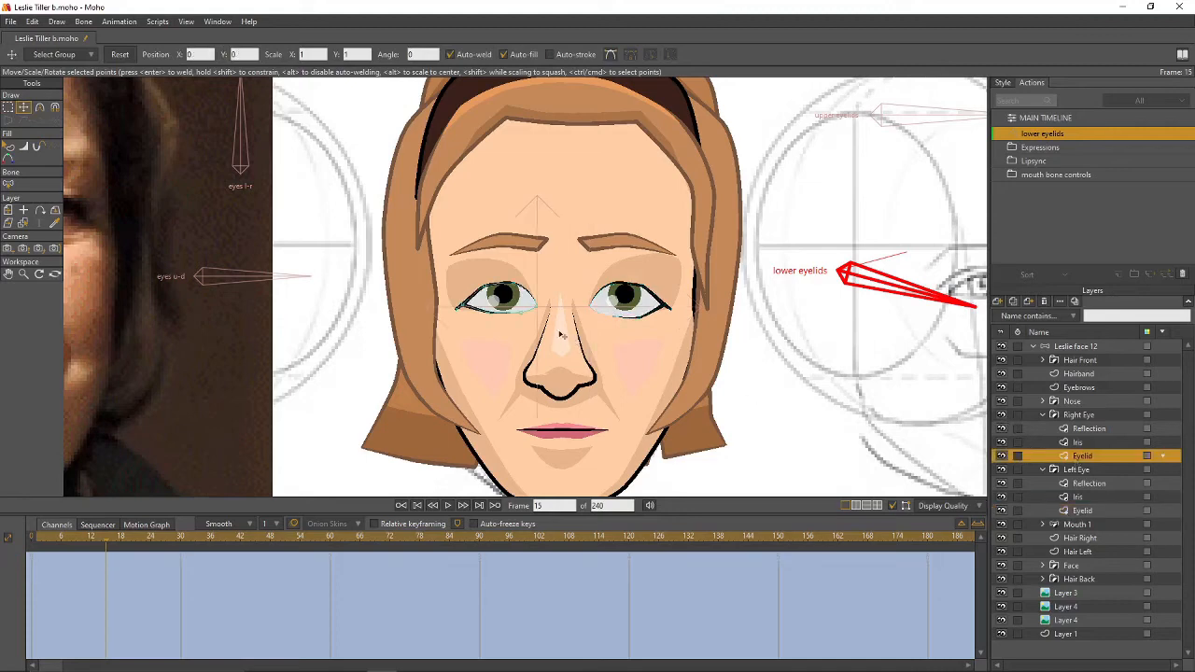
left_click(507, 318)
left_click(495, 320)
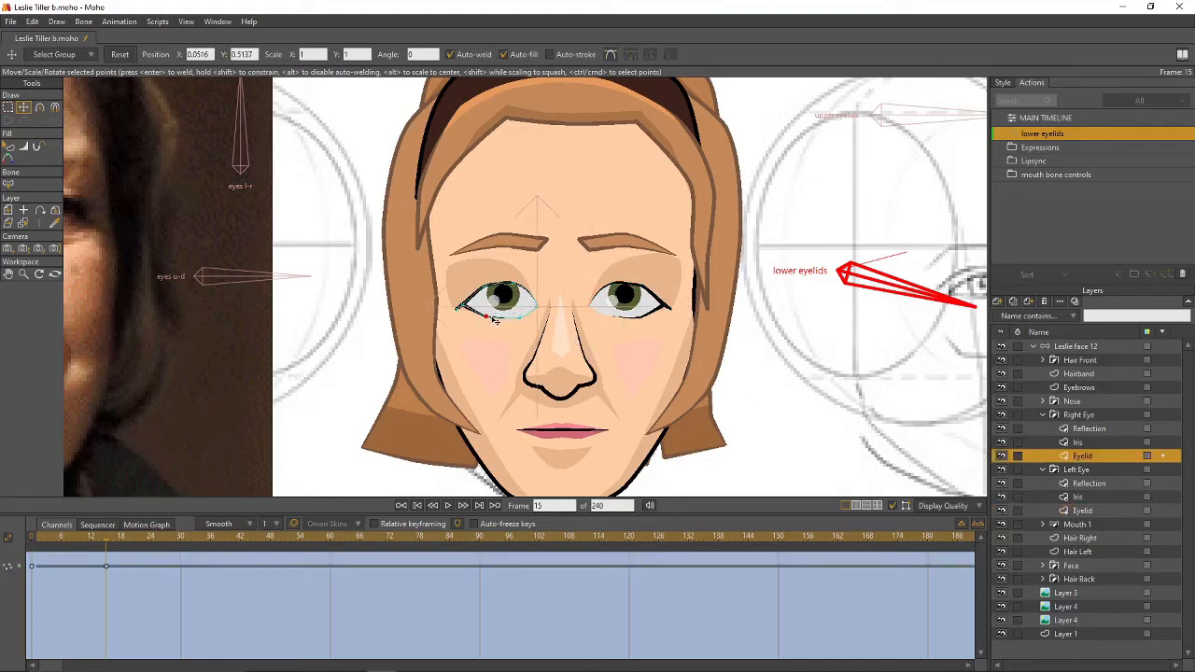
left_click_drag(492, 317, 492, 319)
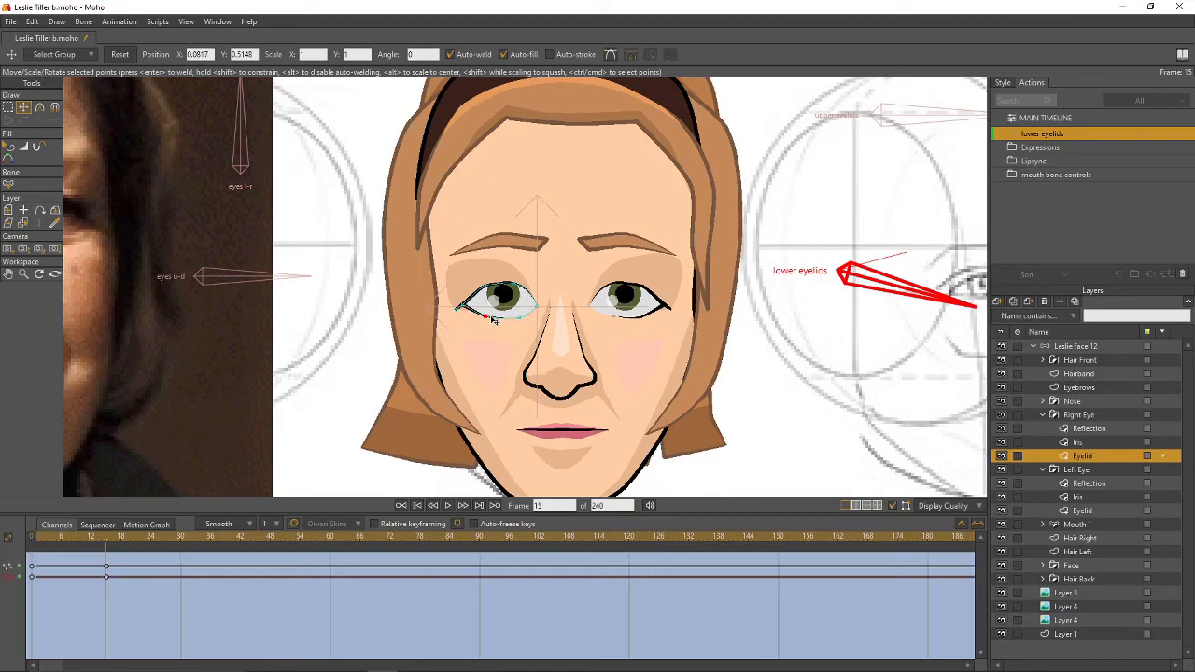
left_click(1073, 510)
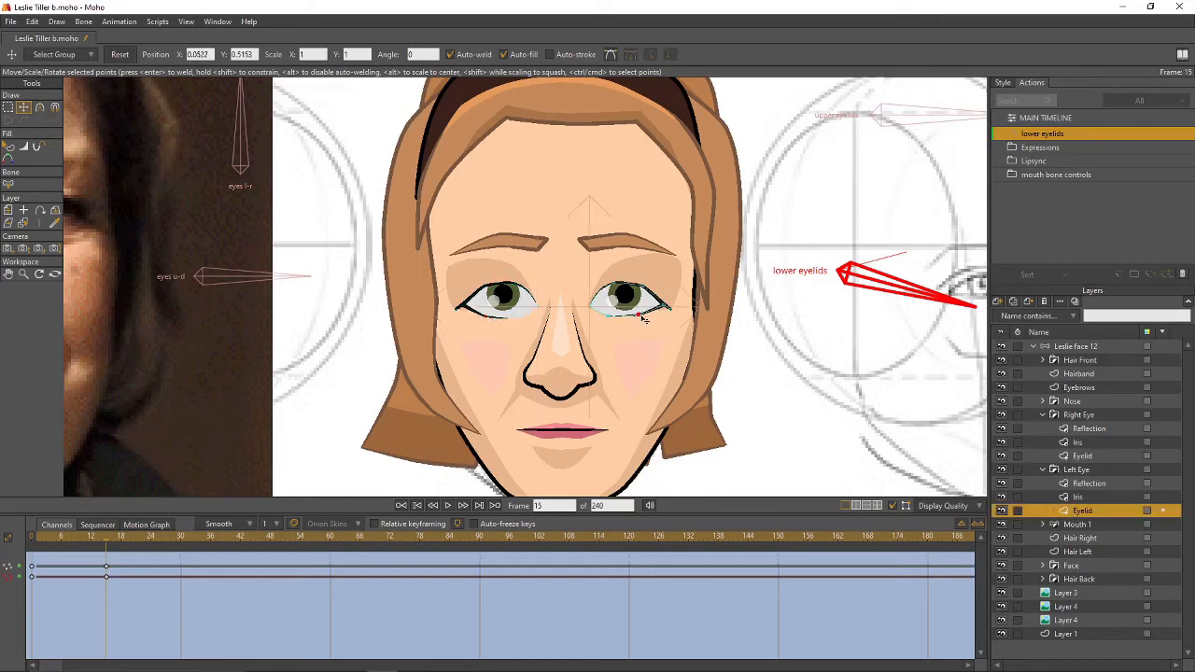
left_click_drag(642, 319, 642, 319)
scroll(767, 328, "down", 5)
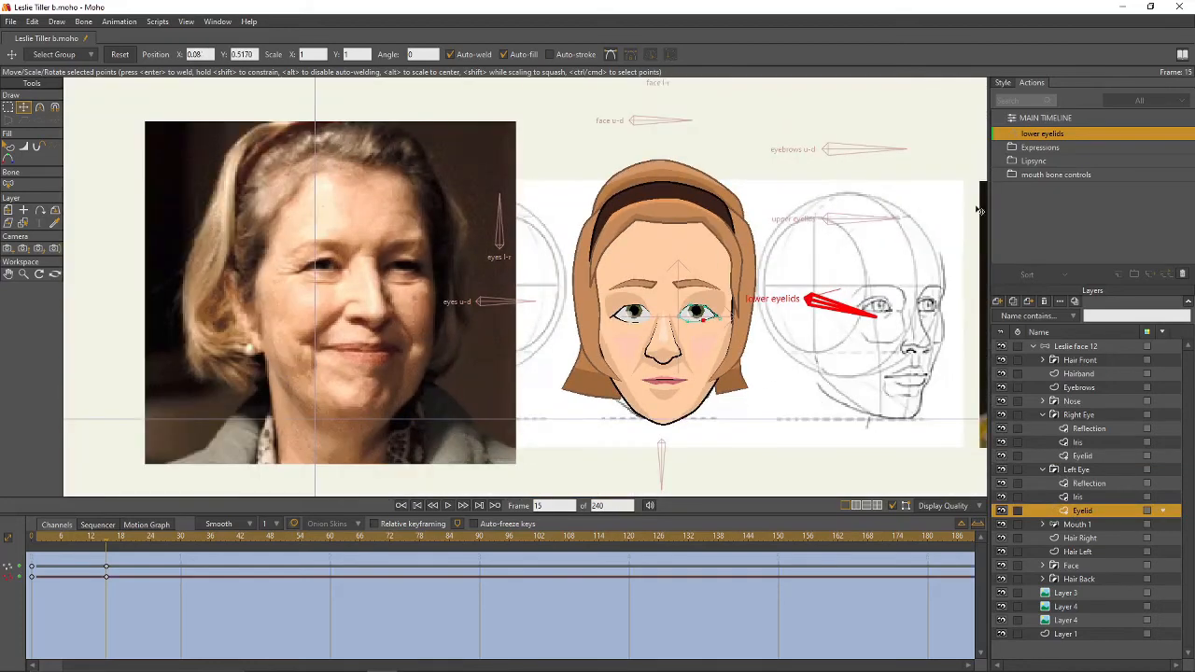
double_click(1039, 123)
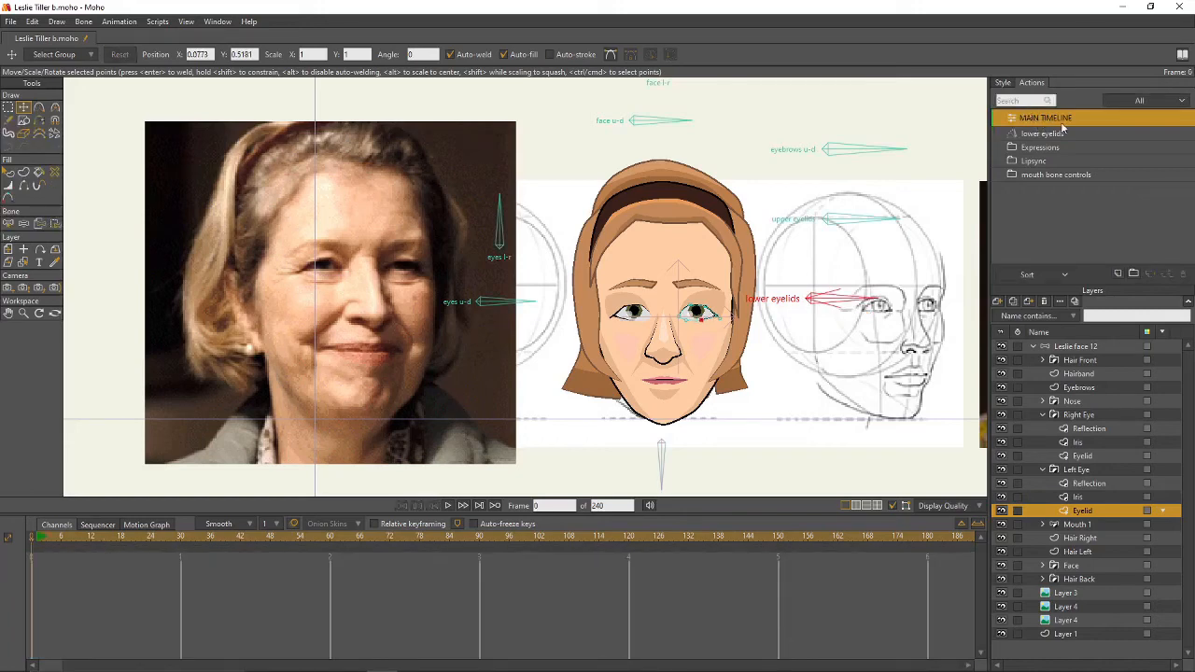
- Test-swing the lower eyelids bone on the Leslie face 12 bone layer
left_click(1067, 346)
left_click(54, 107)
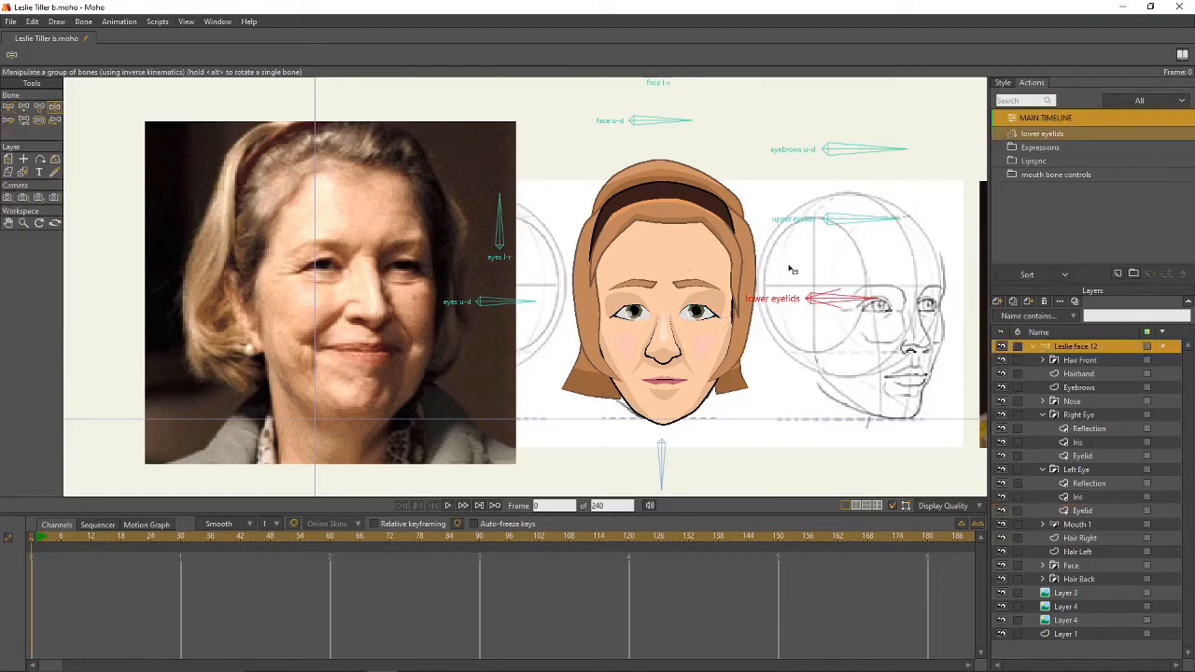
mouse_move(844, 303)
left_mouse_down()
mouse_move(844, 331)
mouse_move(853, 318)
left_mouse_up()
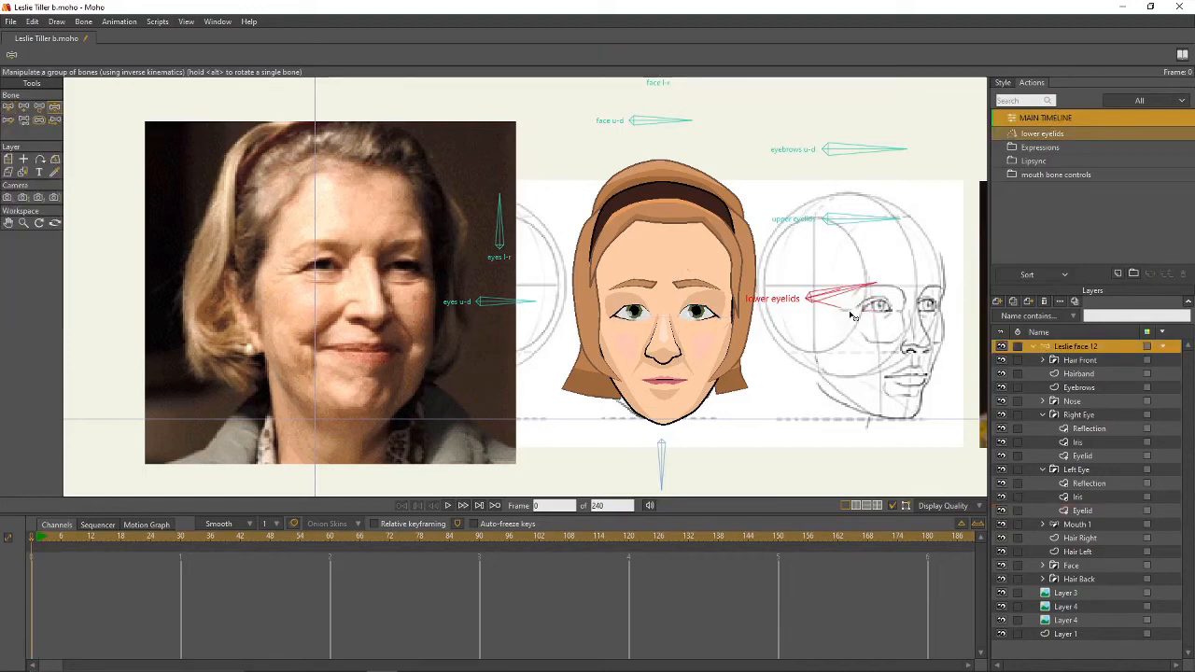
left_click(9, 106)
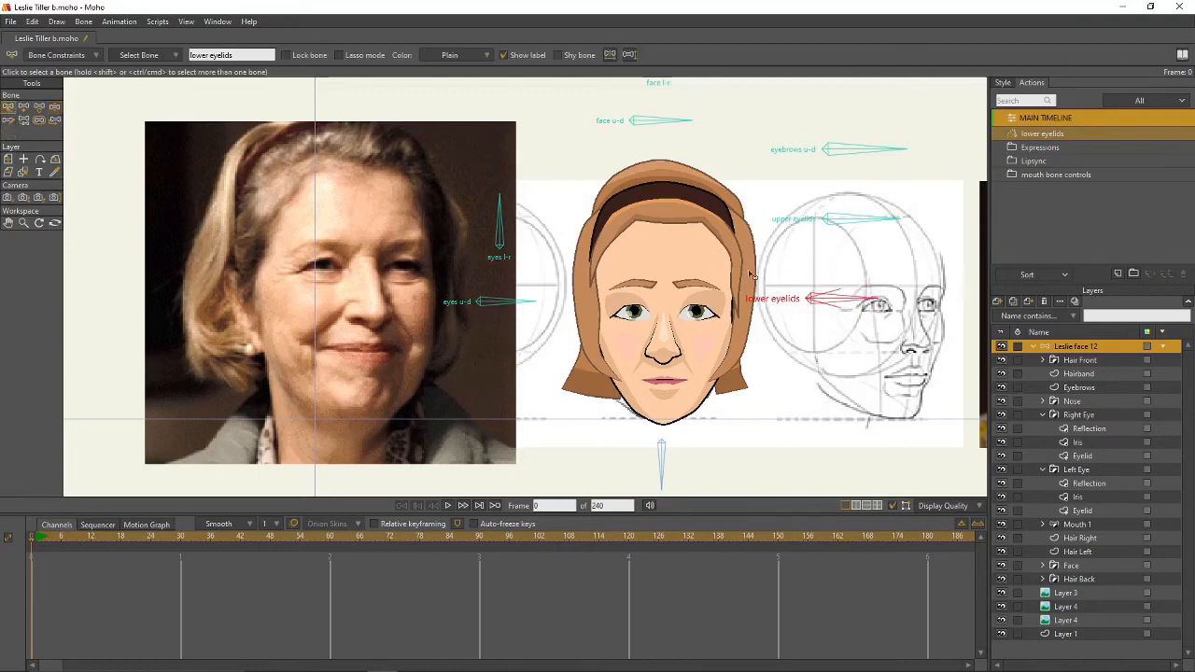
- Create the lower eyelids 2 action and rotate the bone to 105° at frame 15
left_click(1119, 274)
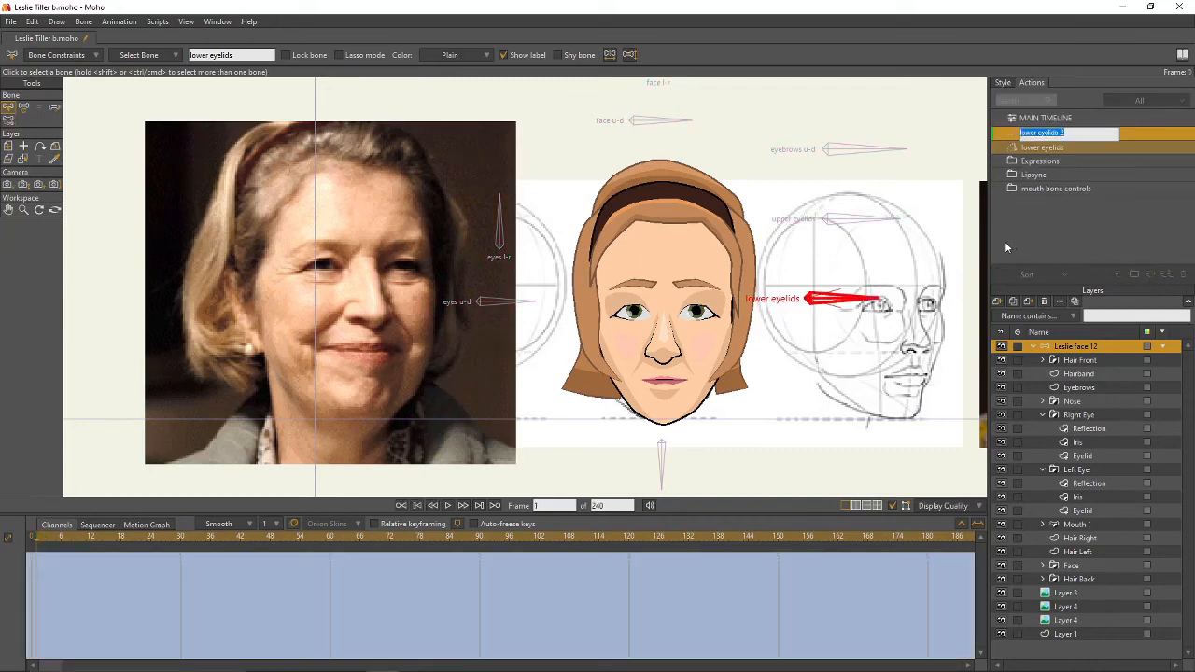
key("Return")
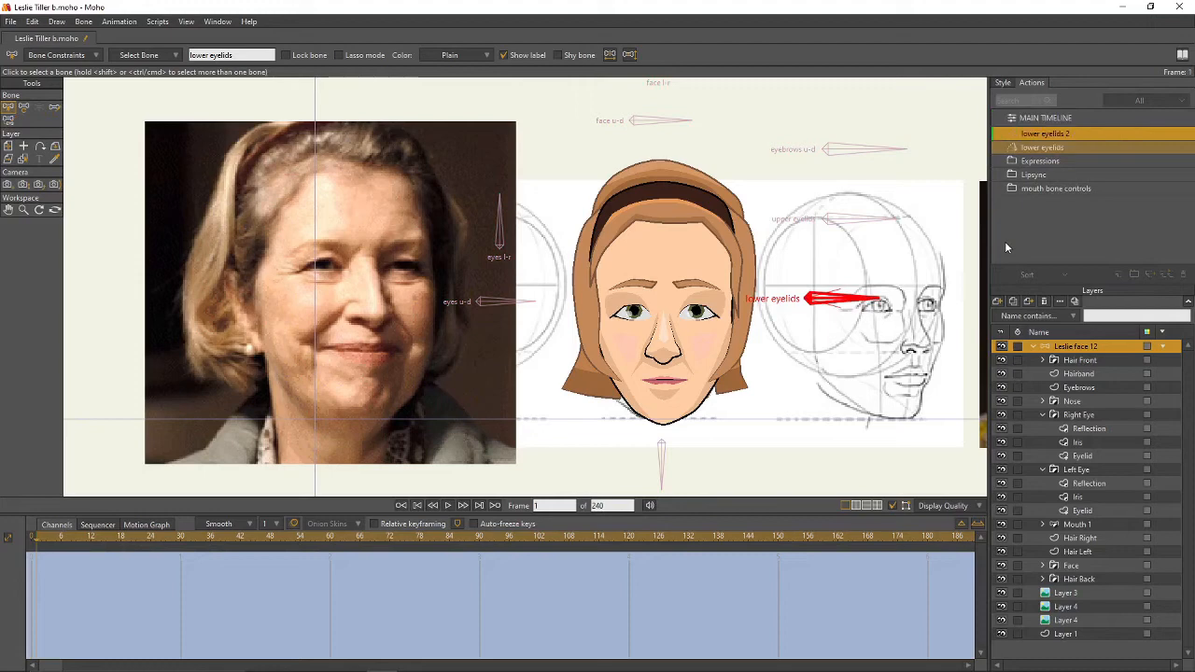
left_click(107, 543)
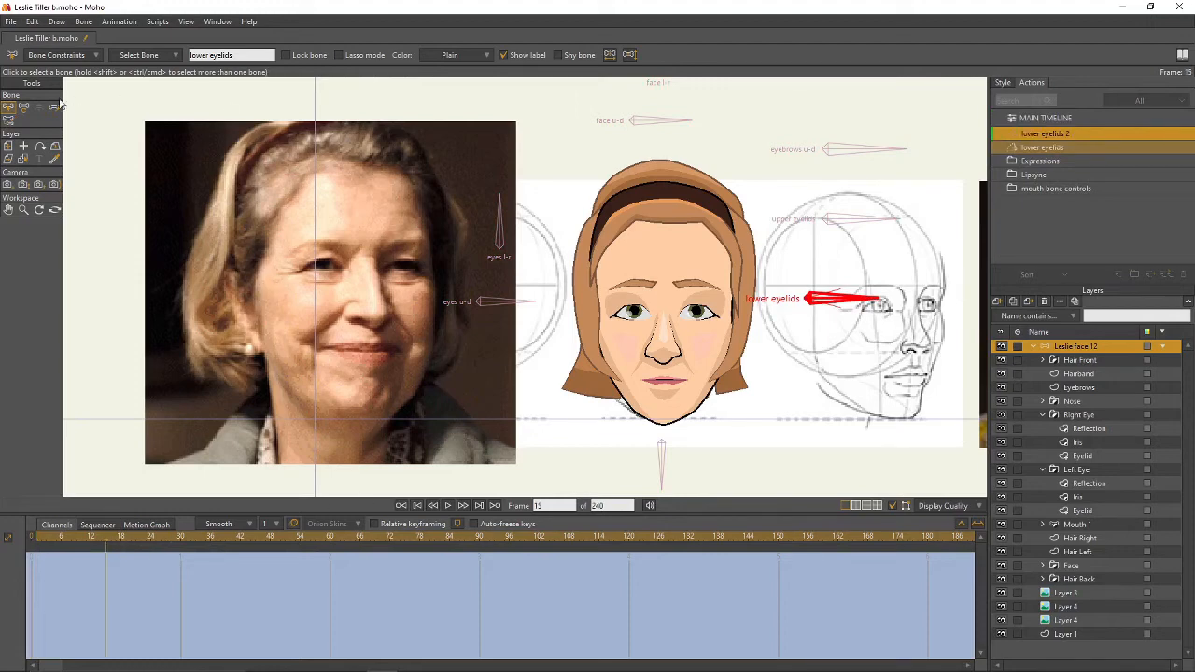
left_click(23, 106)
left_click_drag(838, 304, 870, 280)
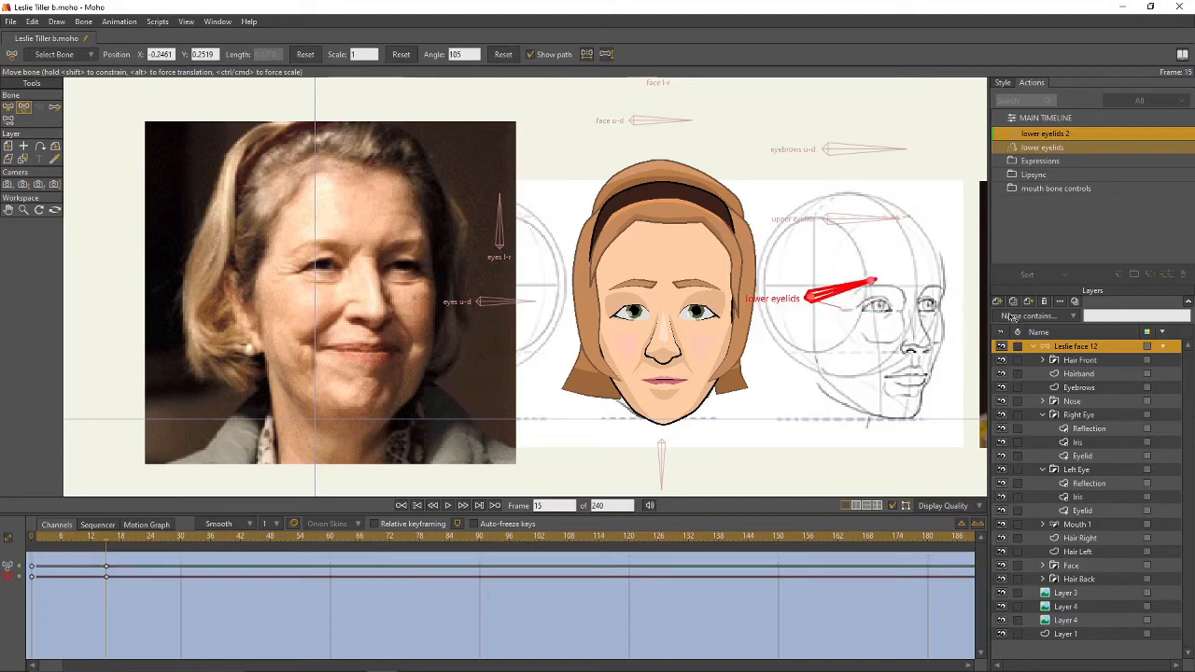
- Raise both eyes' lower lid points at frame 15, then return to the main timeline
left_click(1083, 456)
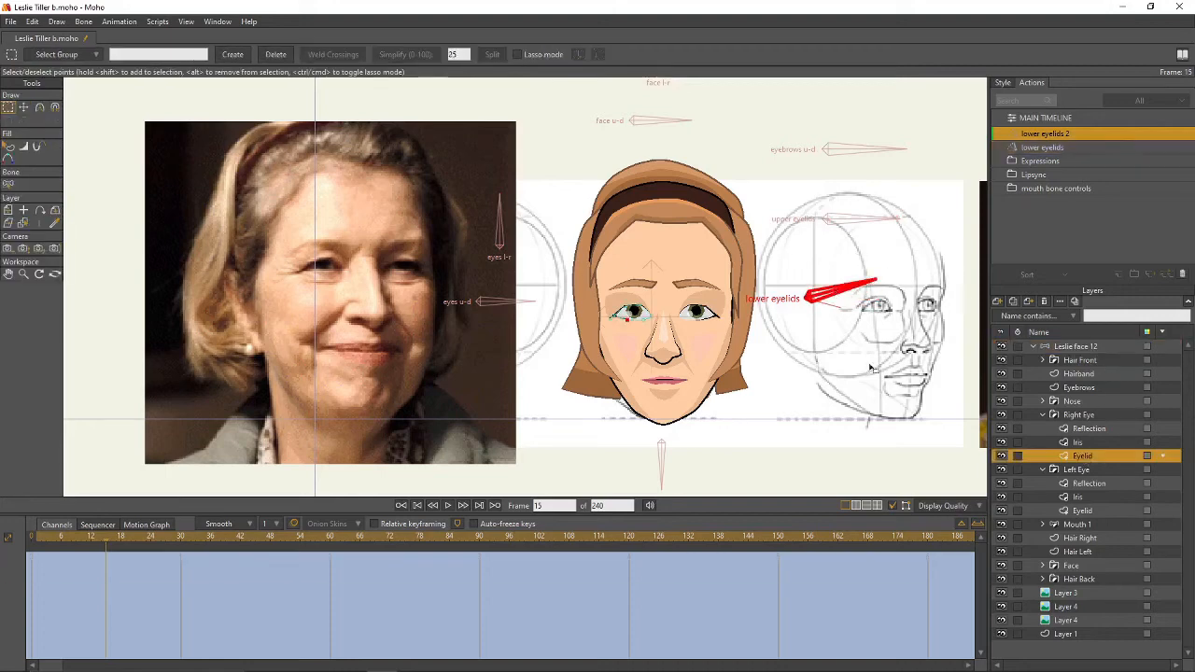
scroll(578, 371, "up", 3)
key("t")
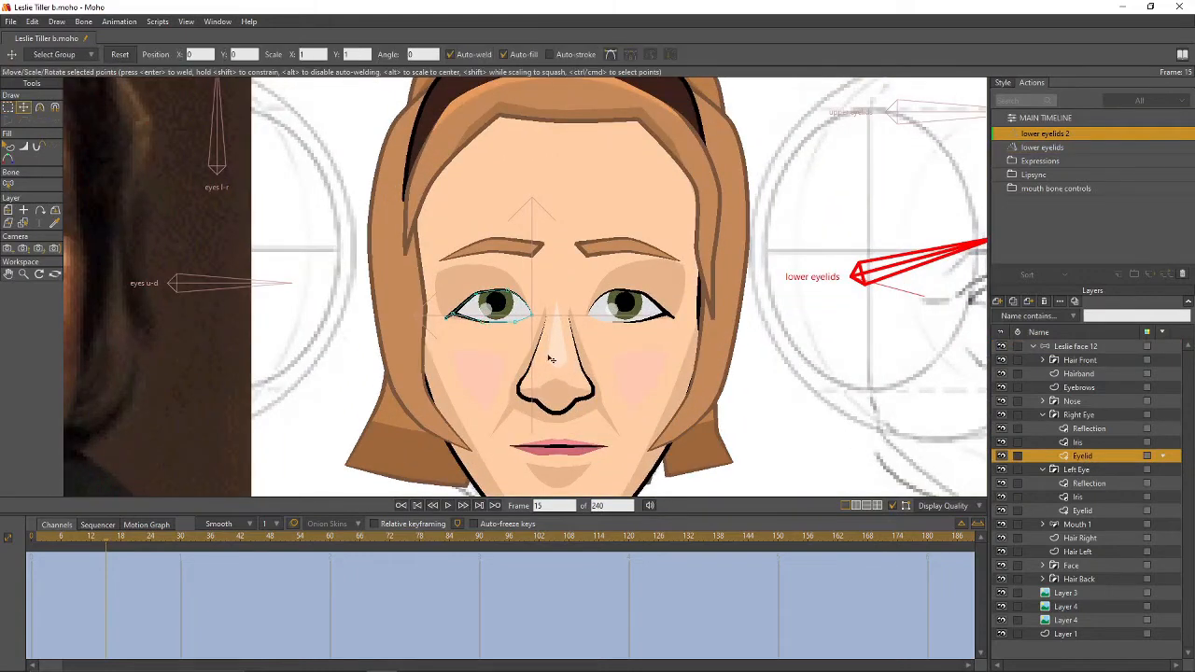
left_click_drag(515, 325, 492, 318)
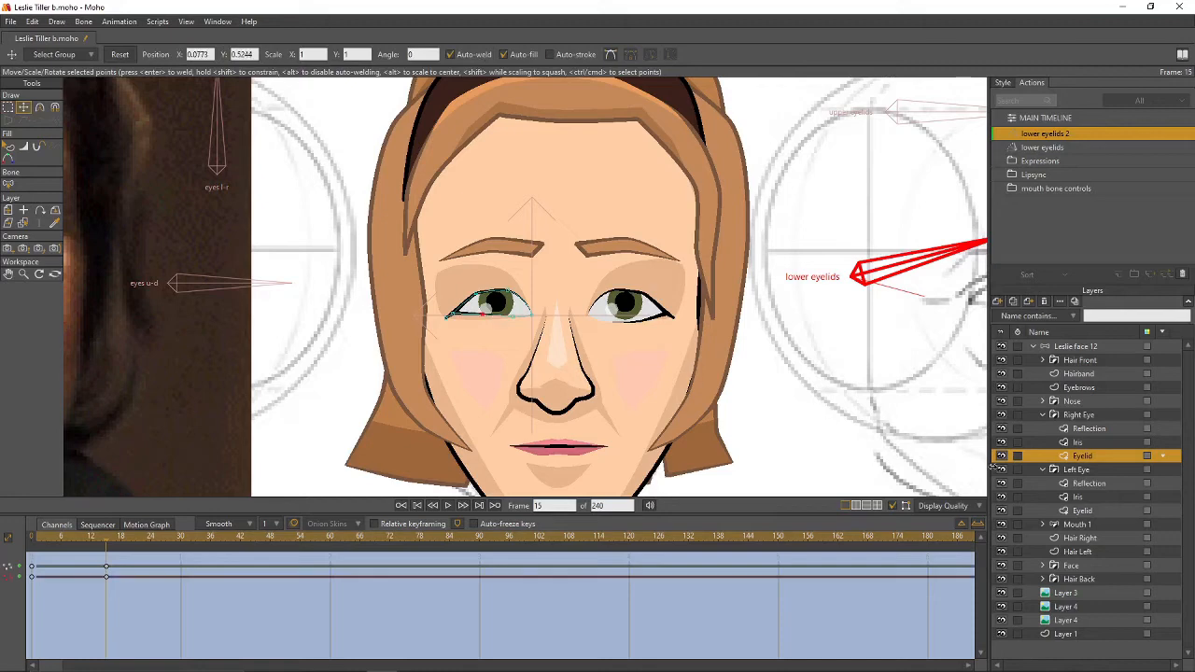
left_click(1083, 510)
left_click_drag(605, 323, 635, 317)
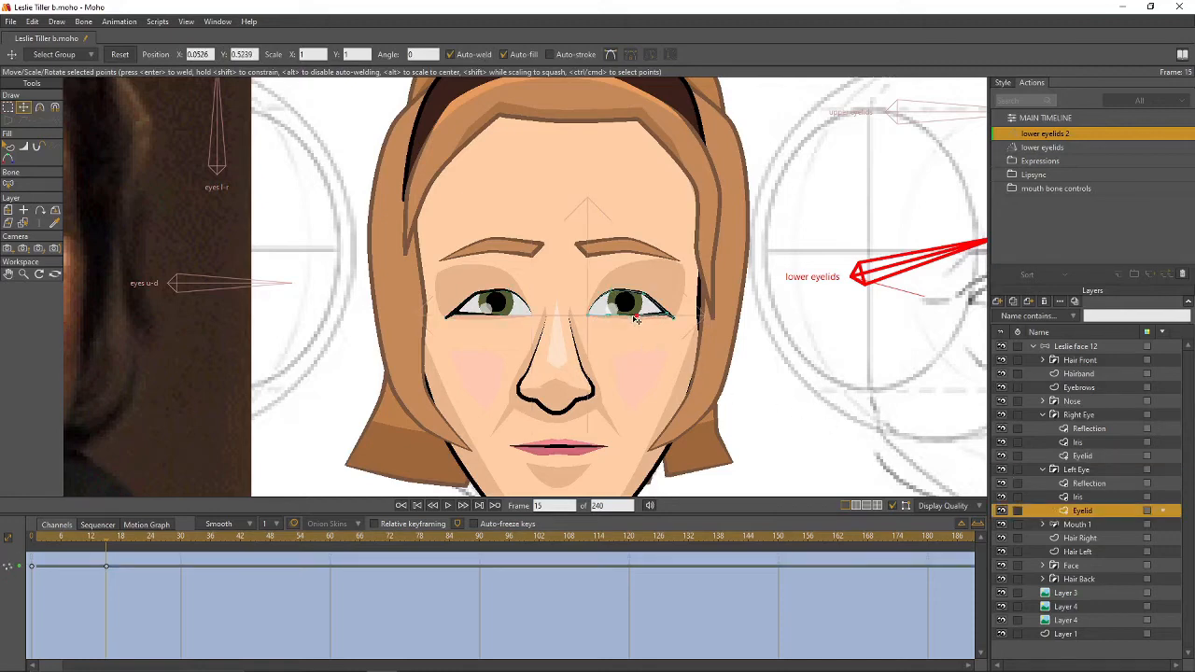
scroll(750, 344, "down", 5)
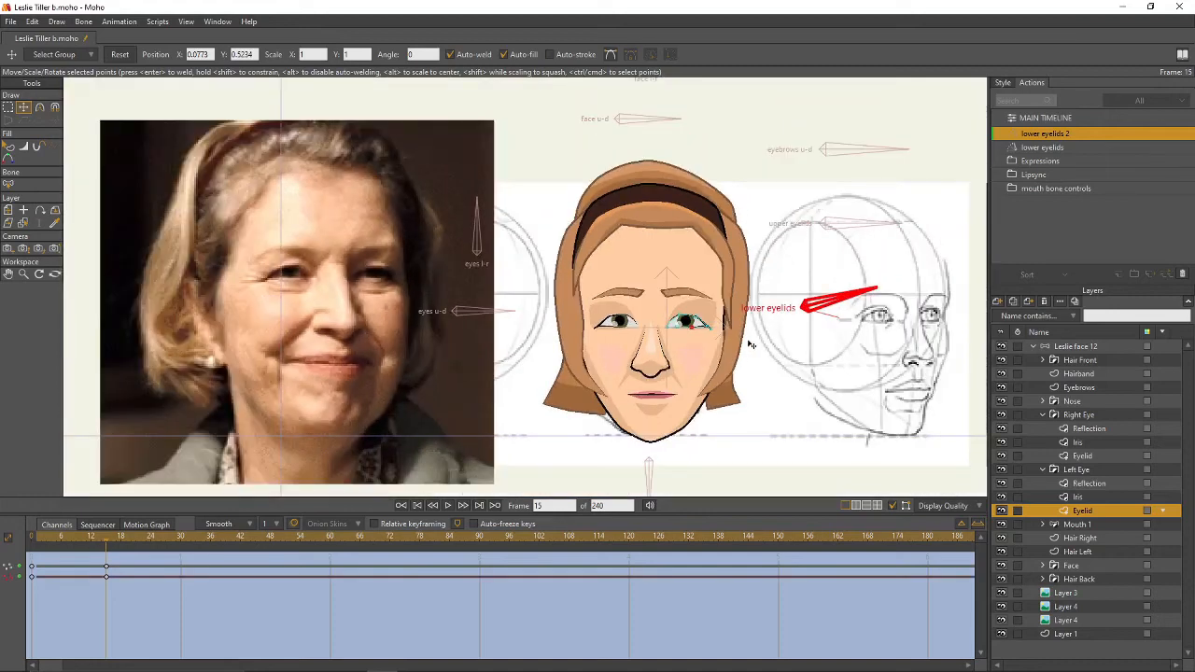
double_click(1045, 119)
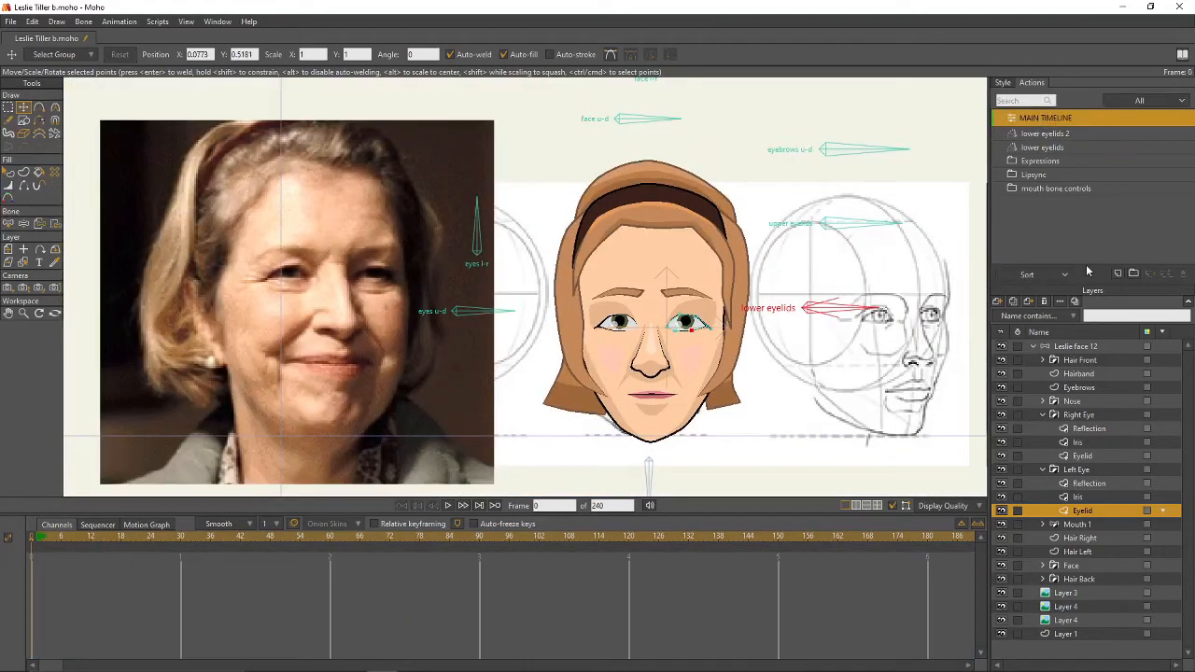
- Swing the lower eyelids bone on the main timeline to test its actions
left_click(1086, 348)
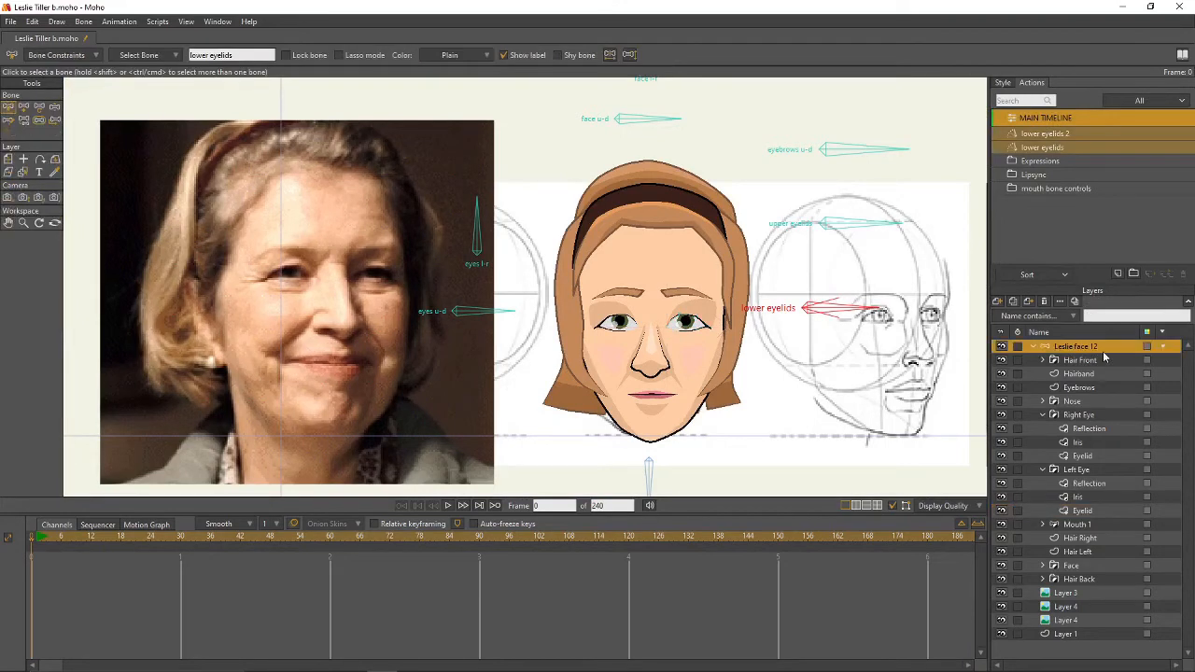
left_click(54, 109)
left_click_drag(852, 315, 874, 299)
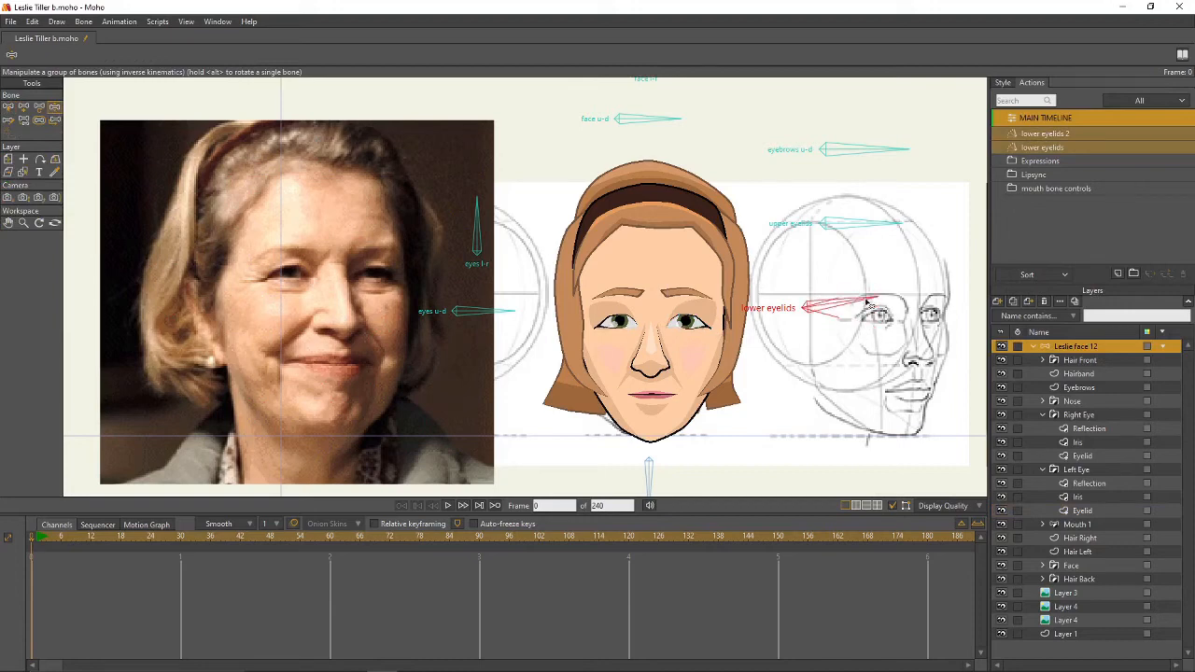
left_click(8, 107)
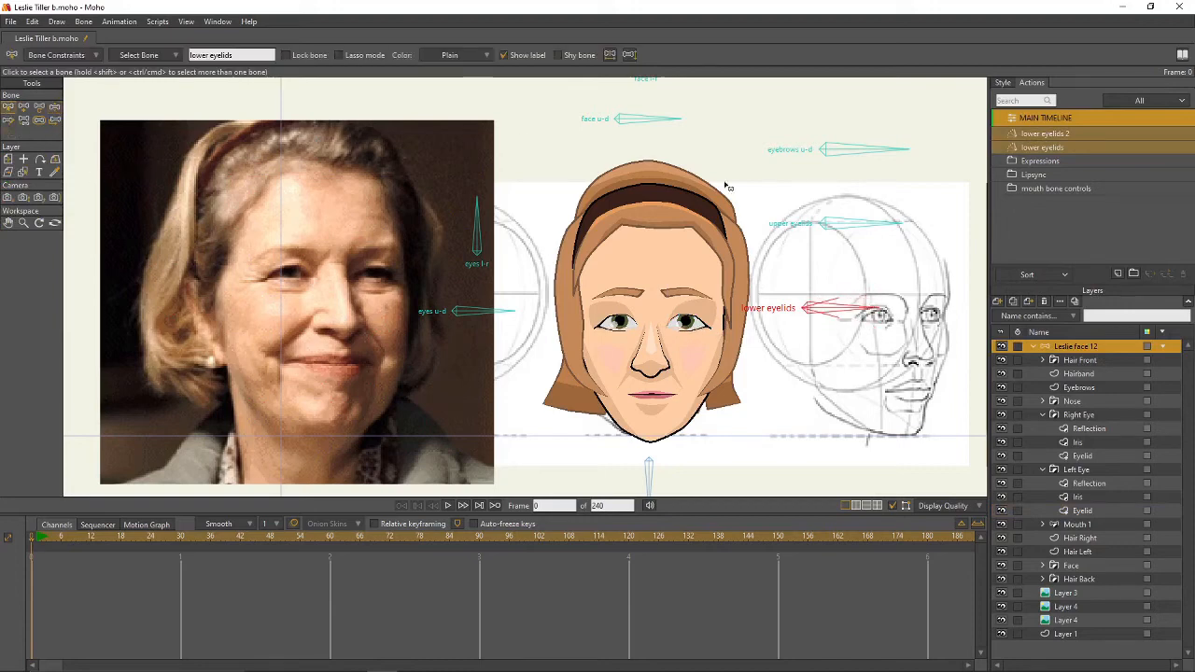
- Select the upper eyelids bone and create a new upper eyelids action
left_click(845, 224)
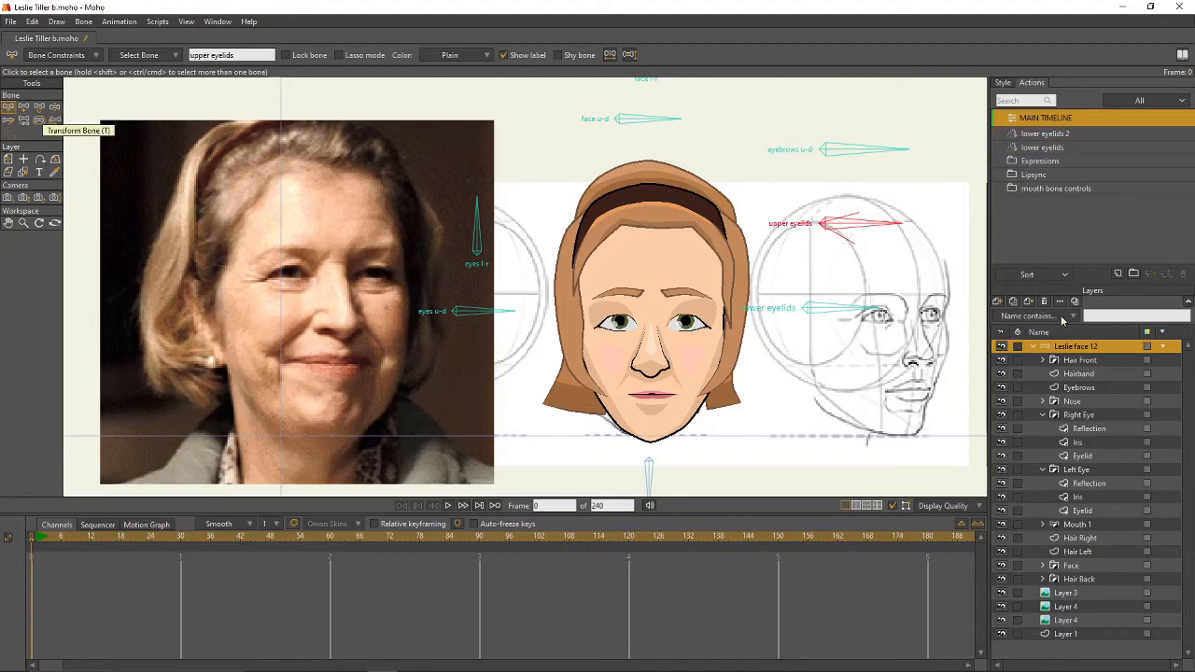
left_click(1118, 275)
left_click(1118, 274)
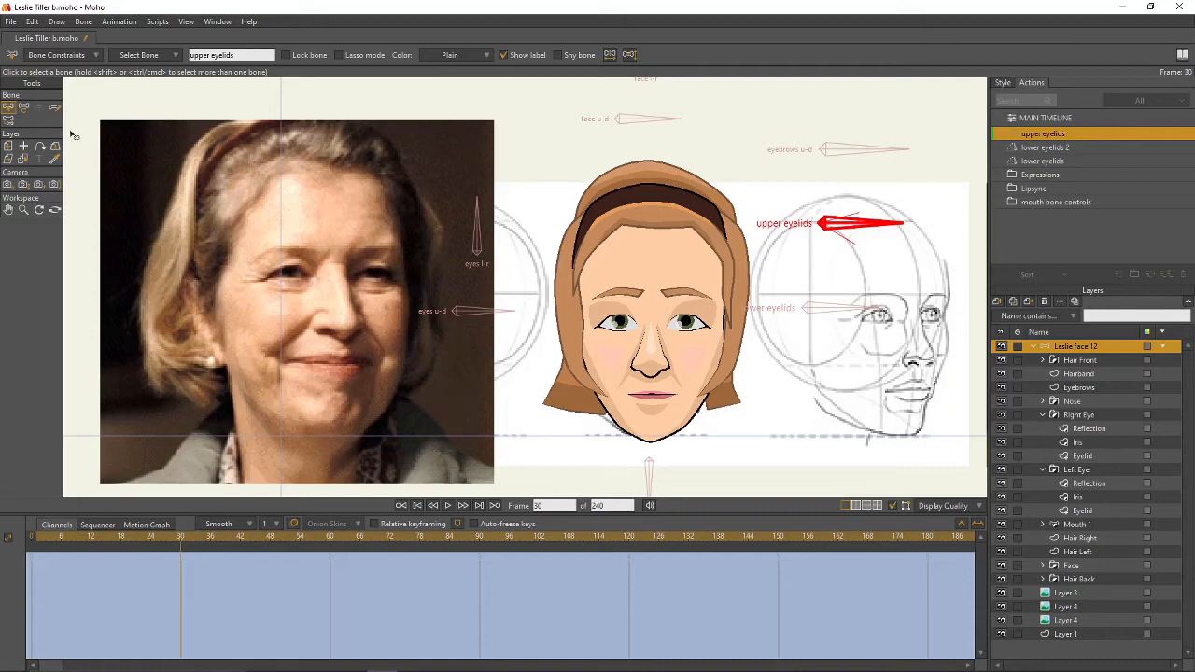
- Rotate the upper eyelids bone down to 60° and lower the right eye's upper lid at frame 30
left_click(24, 106)
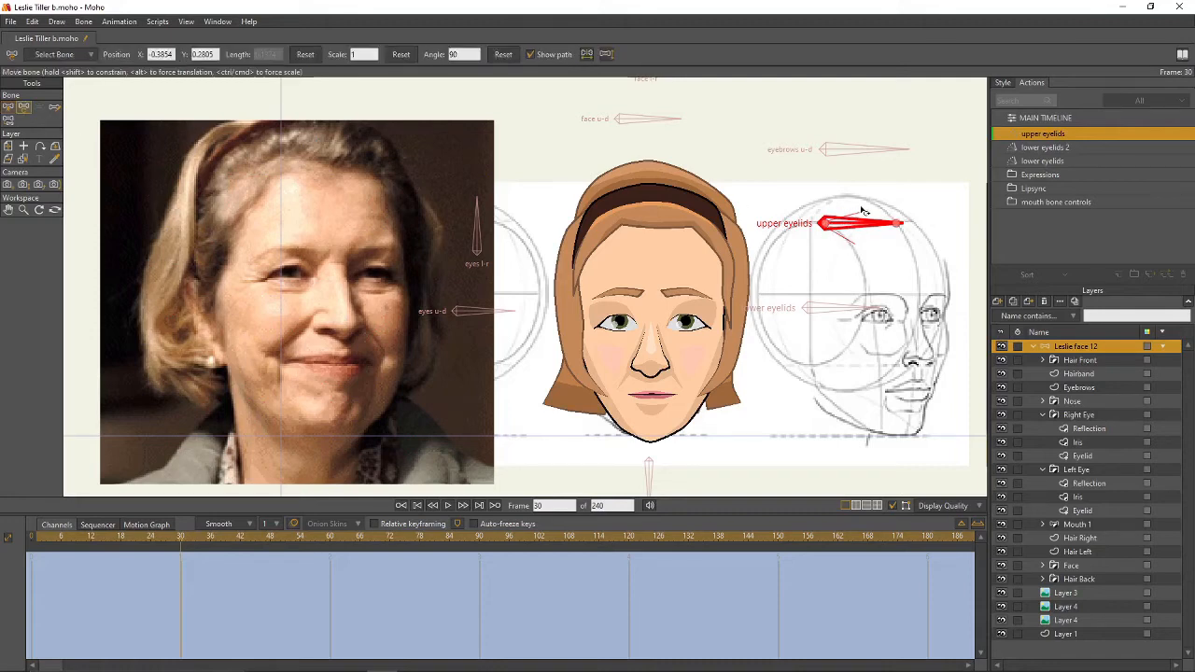
left_click_drag(857, 224, 860, 265)
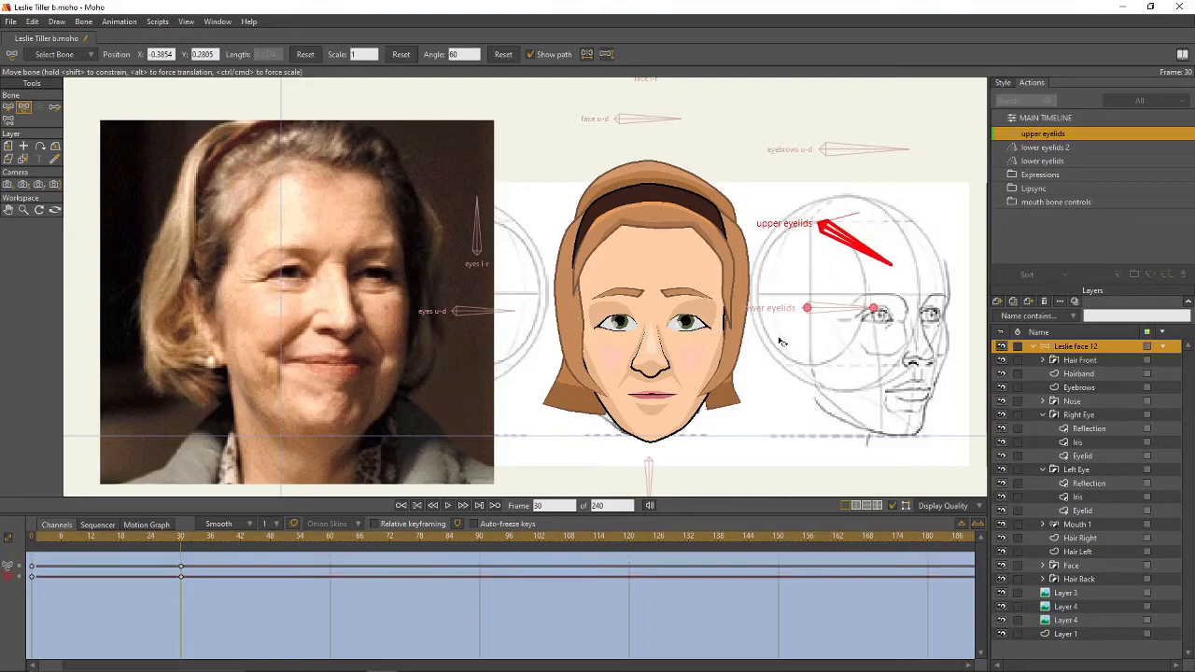
scroll(742, 356, "up", 3)
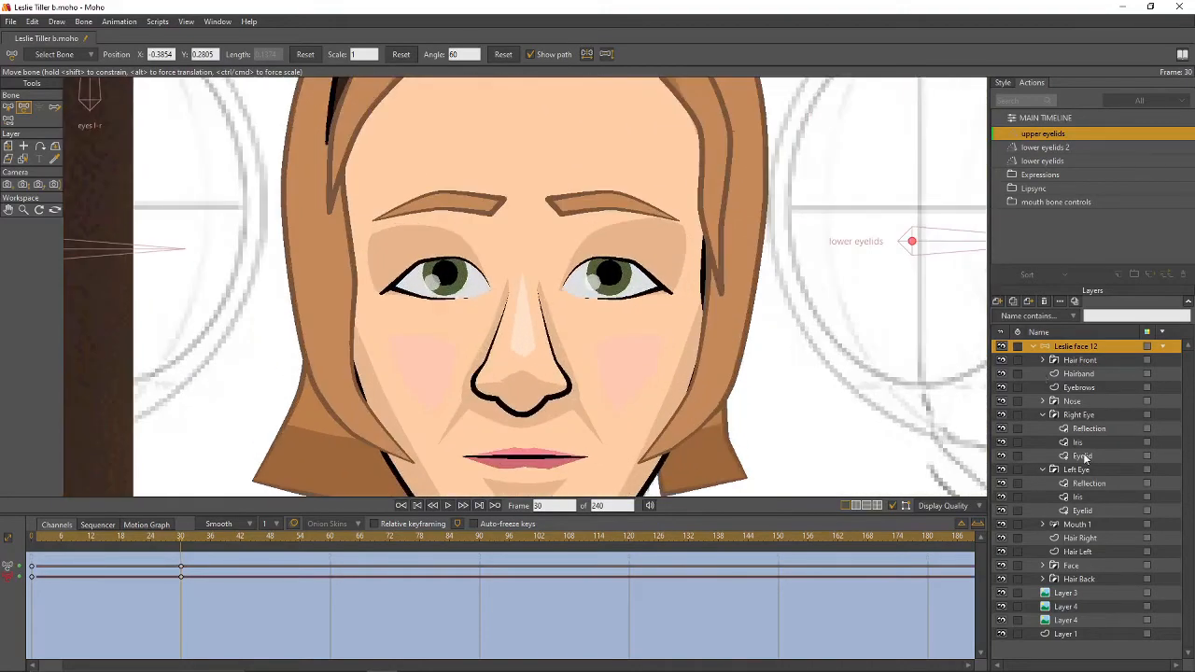
left_click(1082, 455)
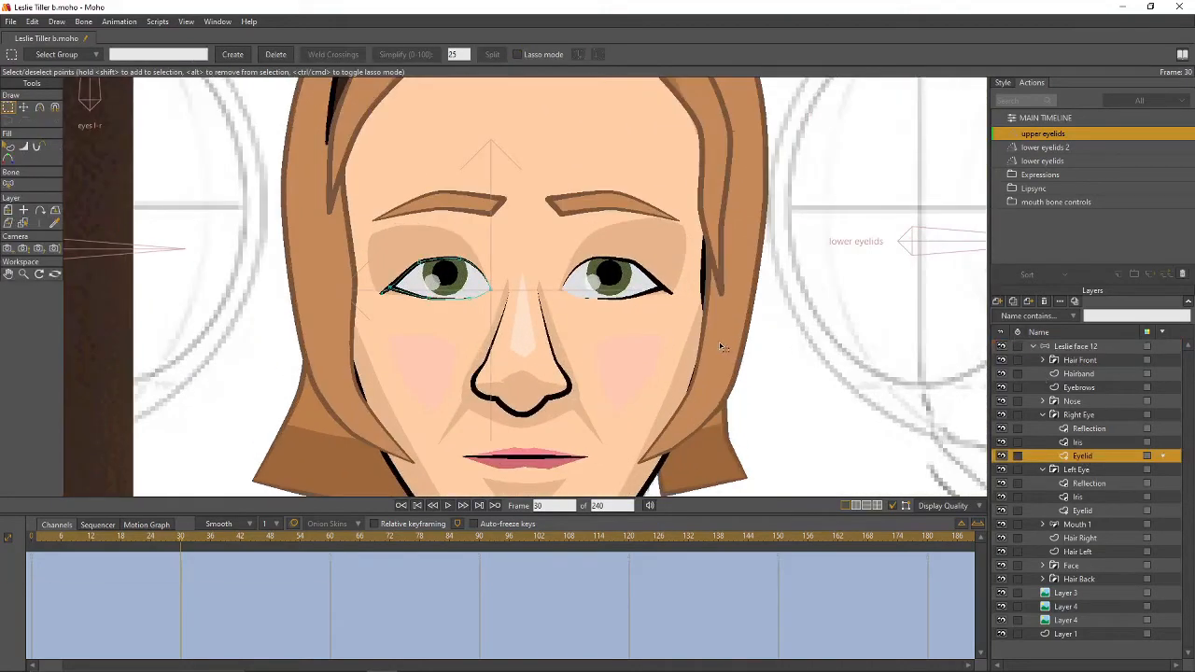
key("t")
left_click_drag(456, 262, 429, 303)
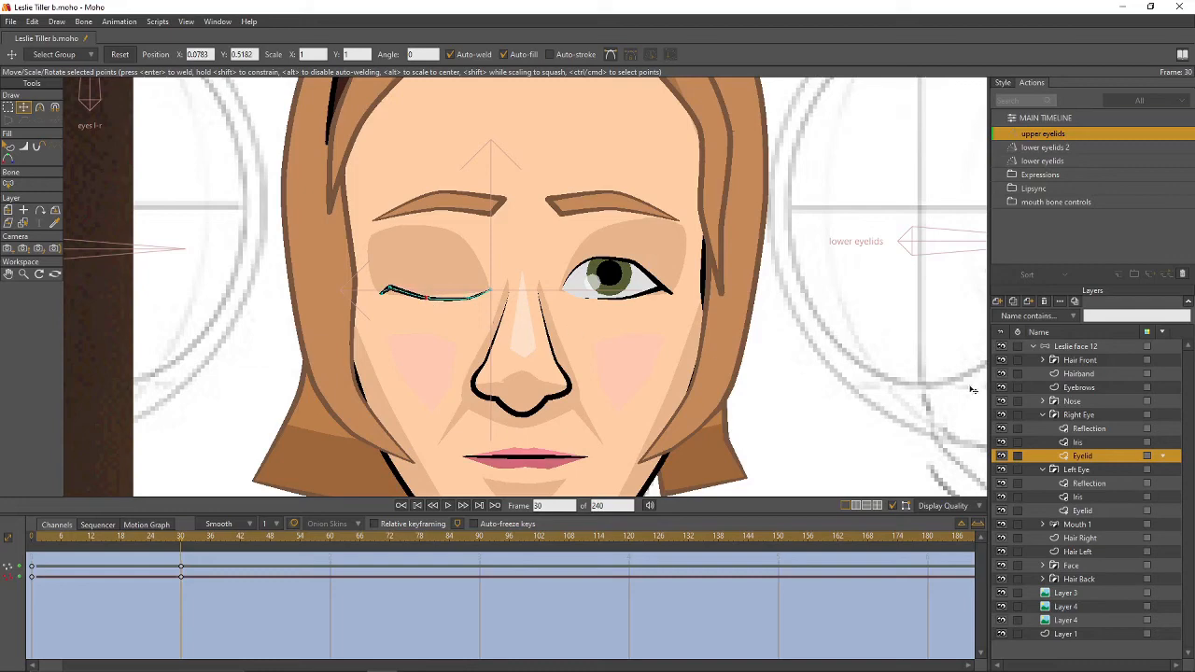
- Pull the left eye's upper lid closed, preview frames 0–30, and return to the main timeline
left_click(1039, 504)
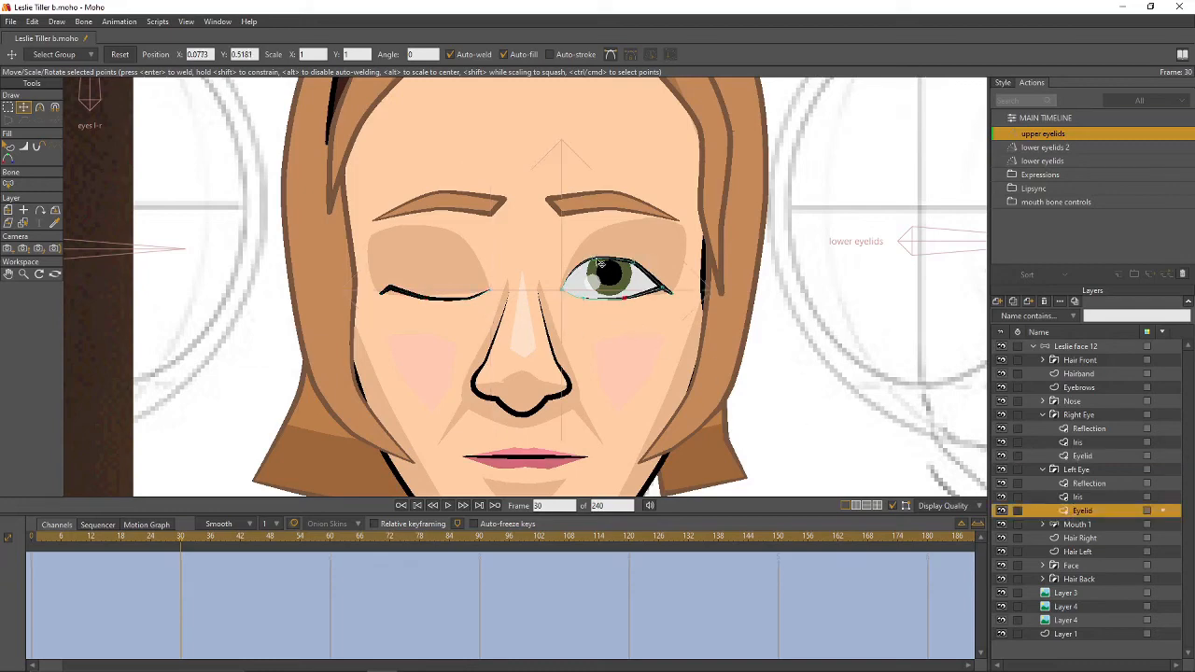
left_click_drag(595, 258, 628, 306)
scroll(853, 371, "down", 4)
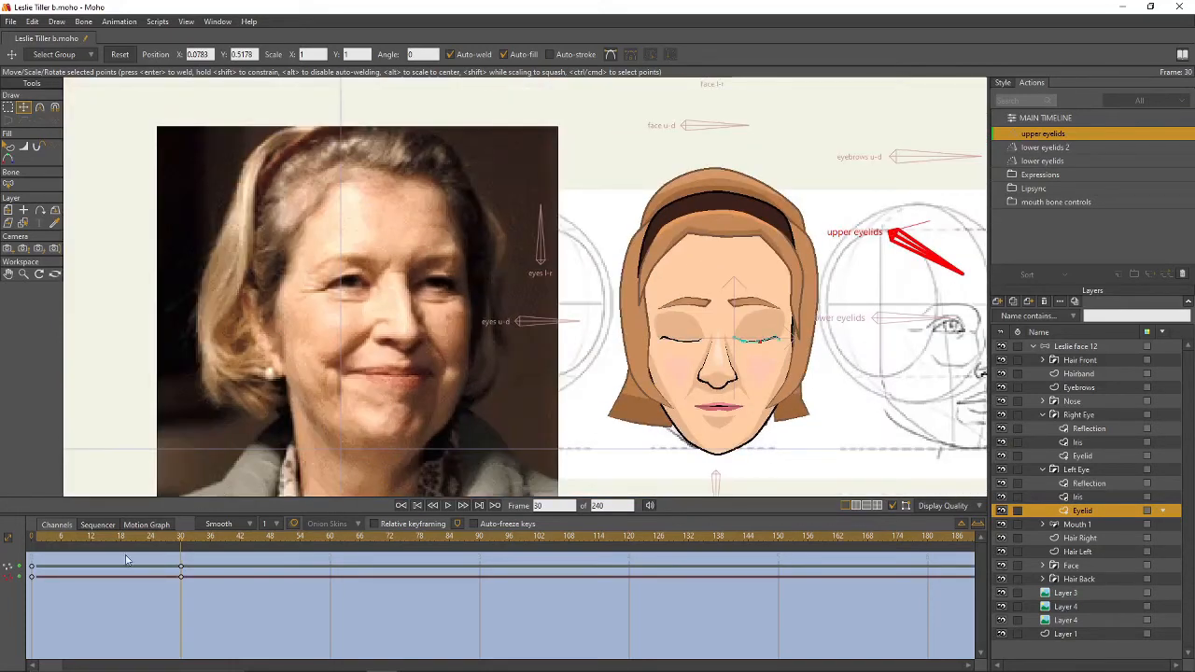
left_click_drag(613, 389, 434, 357)
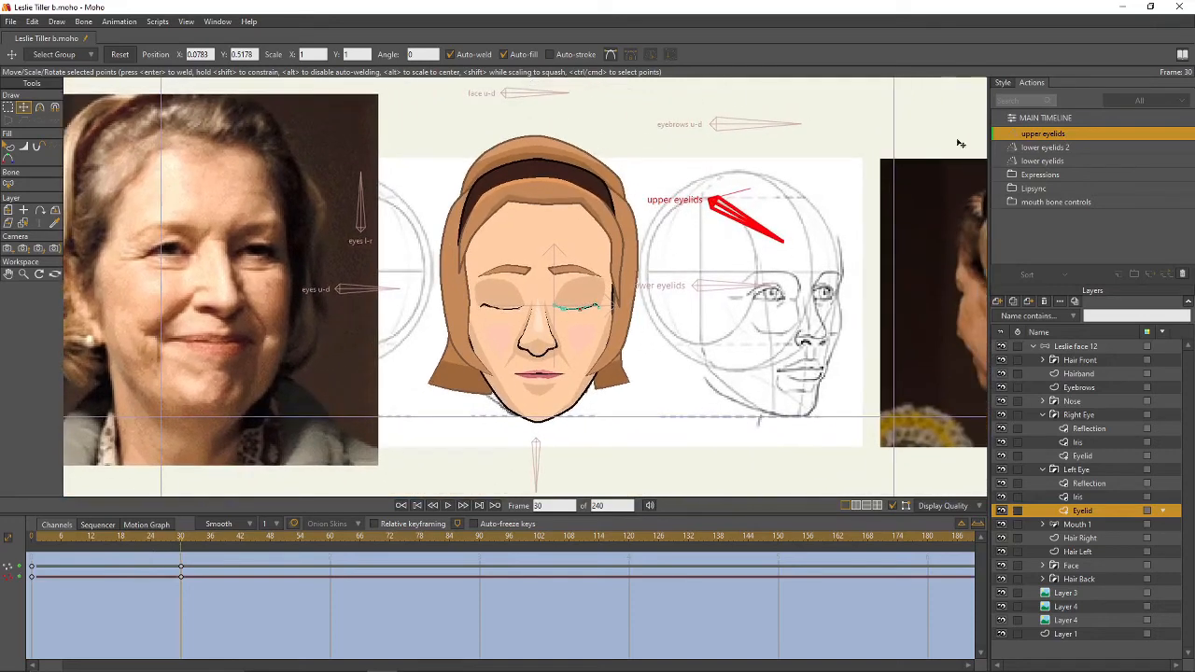
left_click_drag(182, 542, 165, 565)
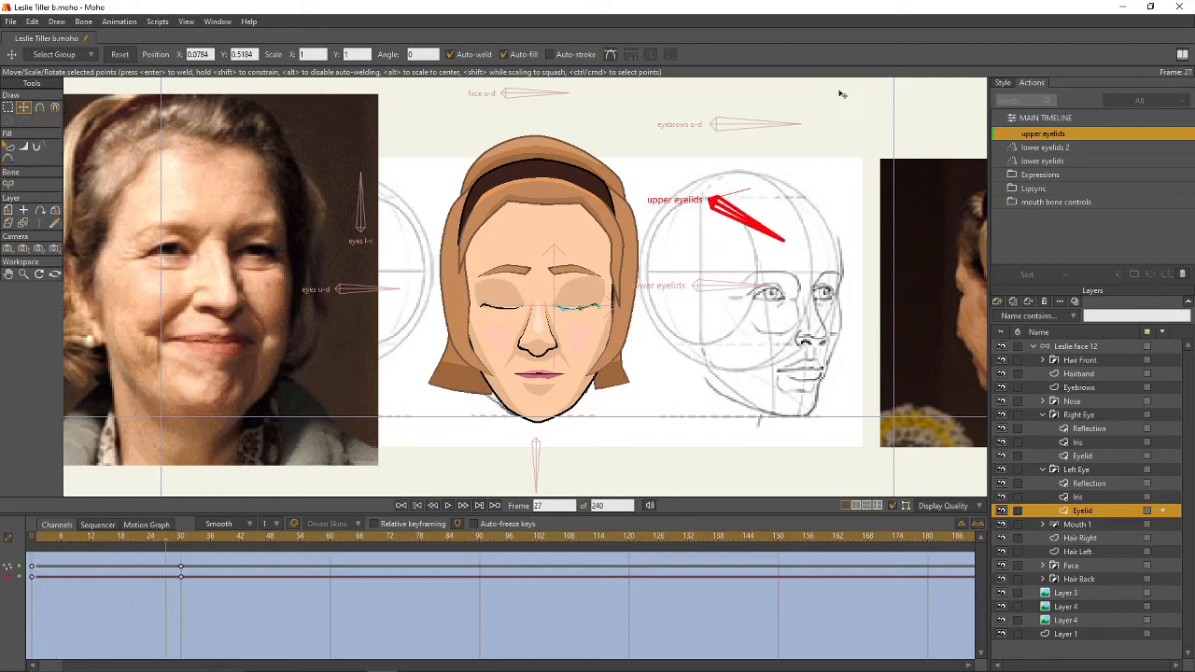
double_click(1021, 118)
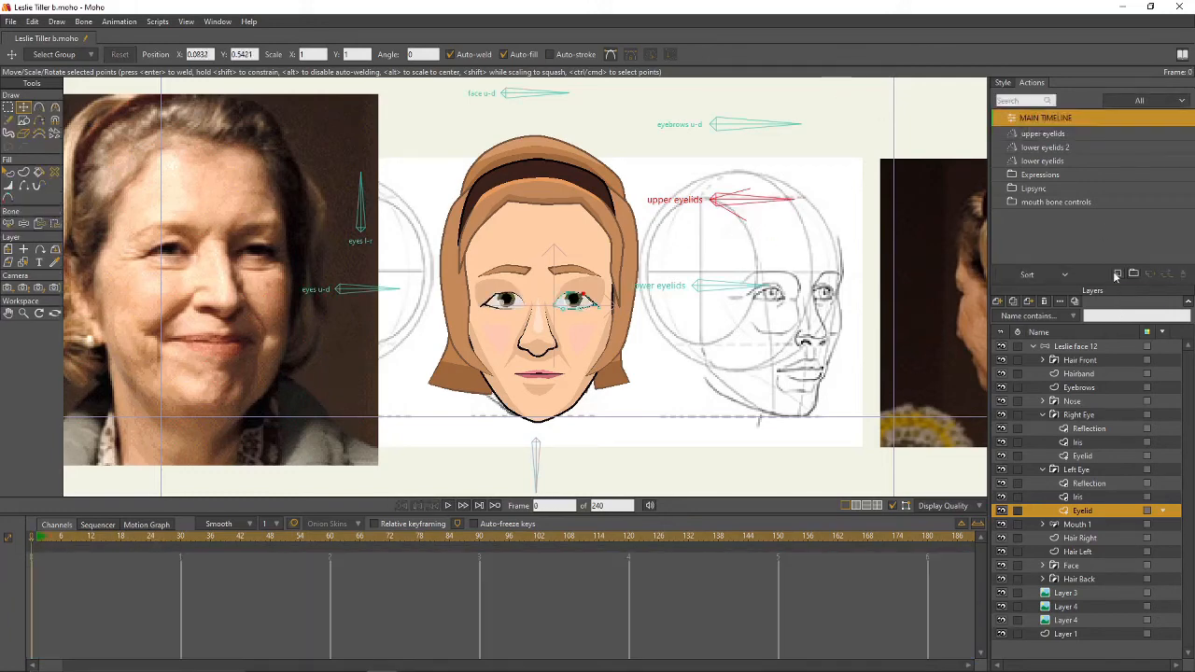
- Create the upper eyelids 2 action and rotate the upper eyelids bone to 105° at frame 15
left_click(1079, 346)
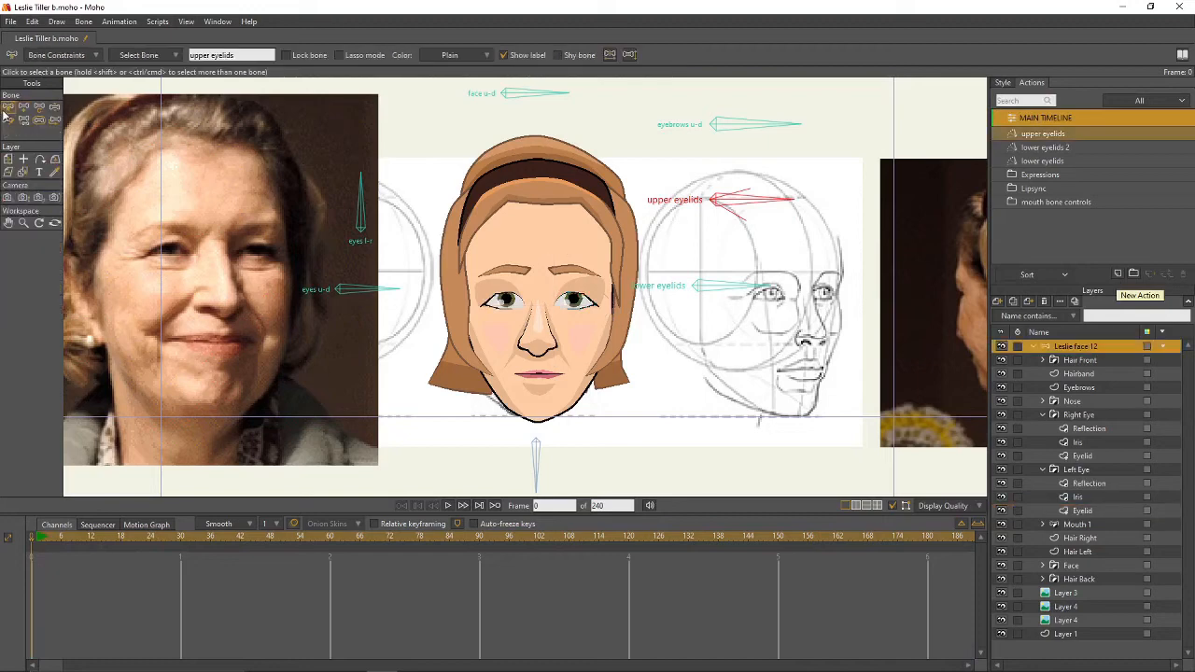
left_click(1118, 275)
key("Return")
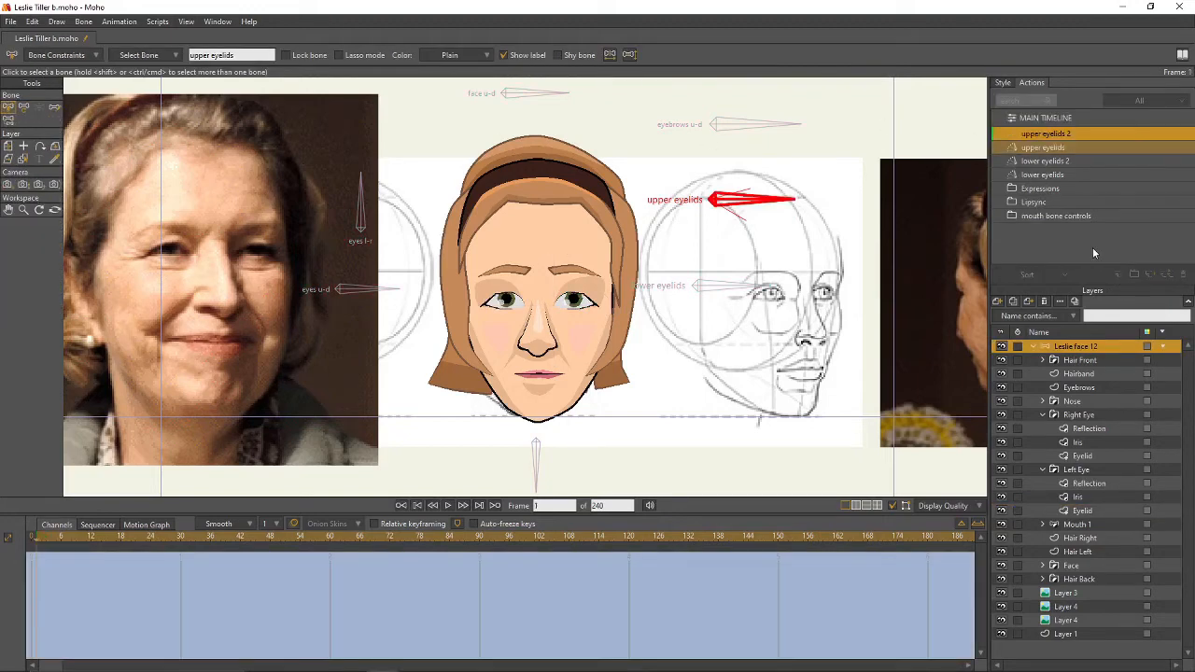
left_click(105, 538)
left_click(23, 106)
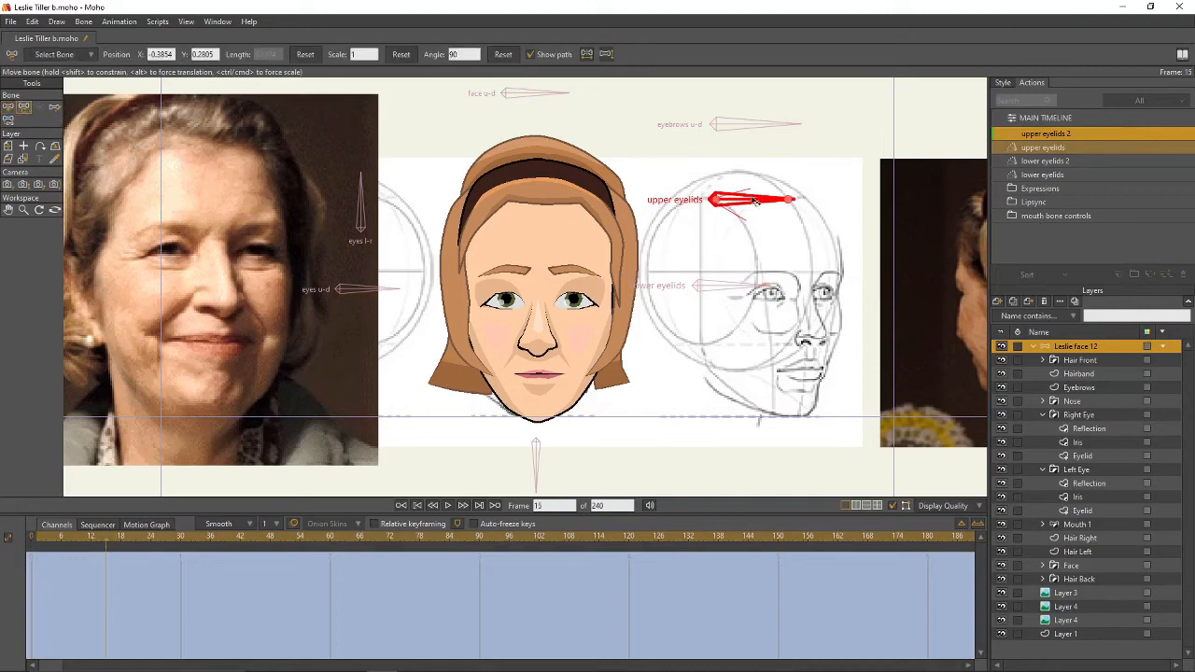
left_click_drag(756, 200, 755, 186)
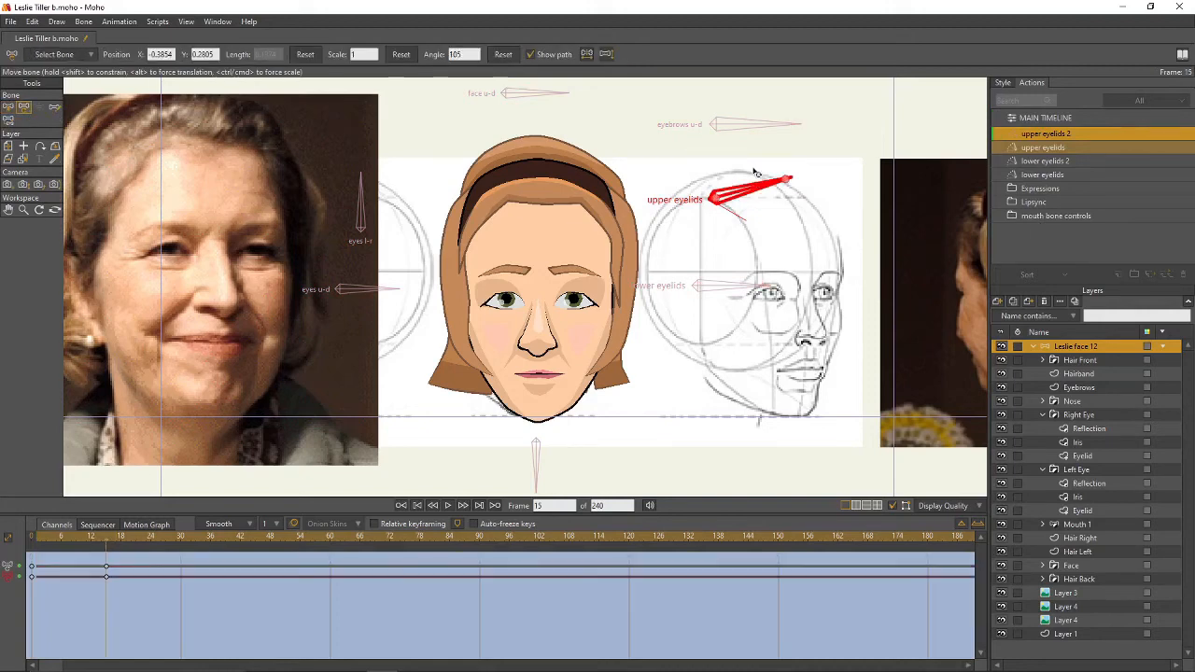
- Raise both eyes' upper lid points, then return to the main timeline
left_click(1082, 456)
scroll(537, 313, "up", 3)
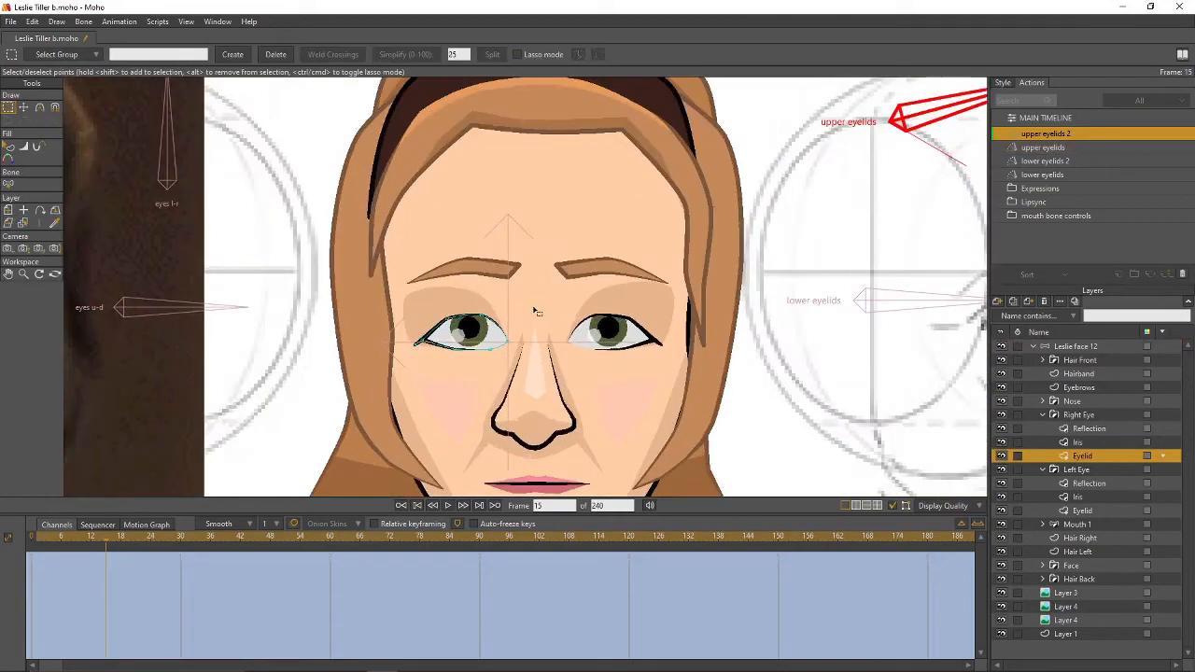
key("t")
left_click_drag(483, 320, 456, 317)
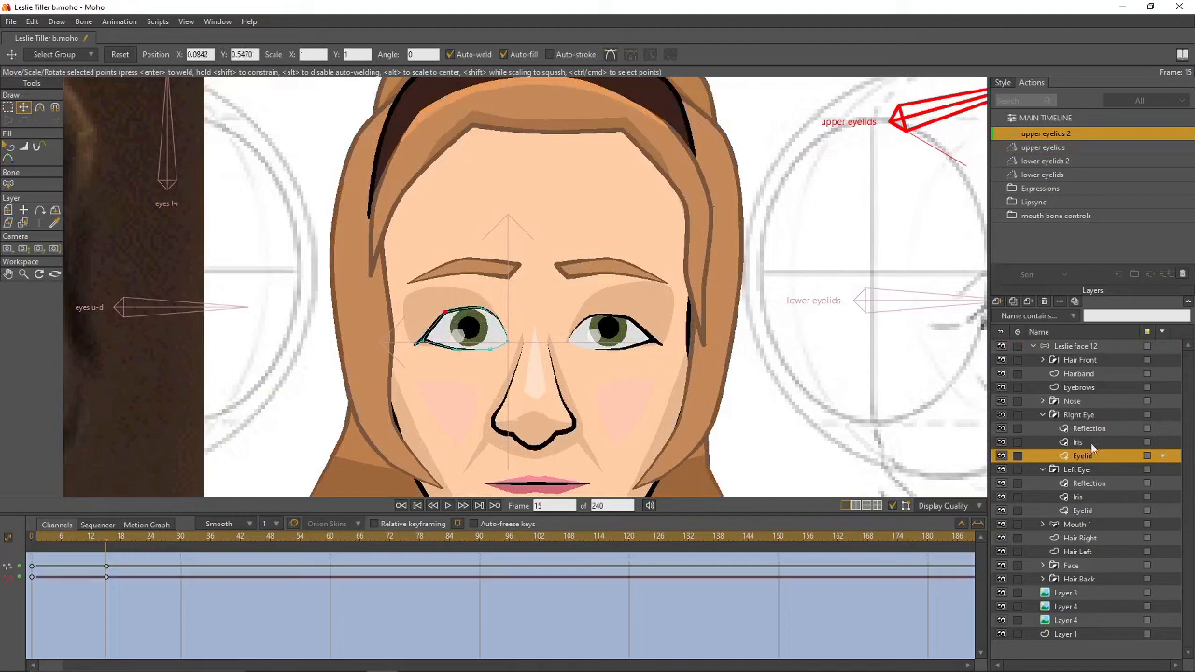
left_click(1083, 511)
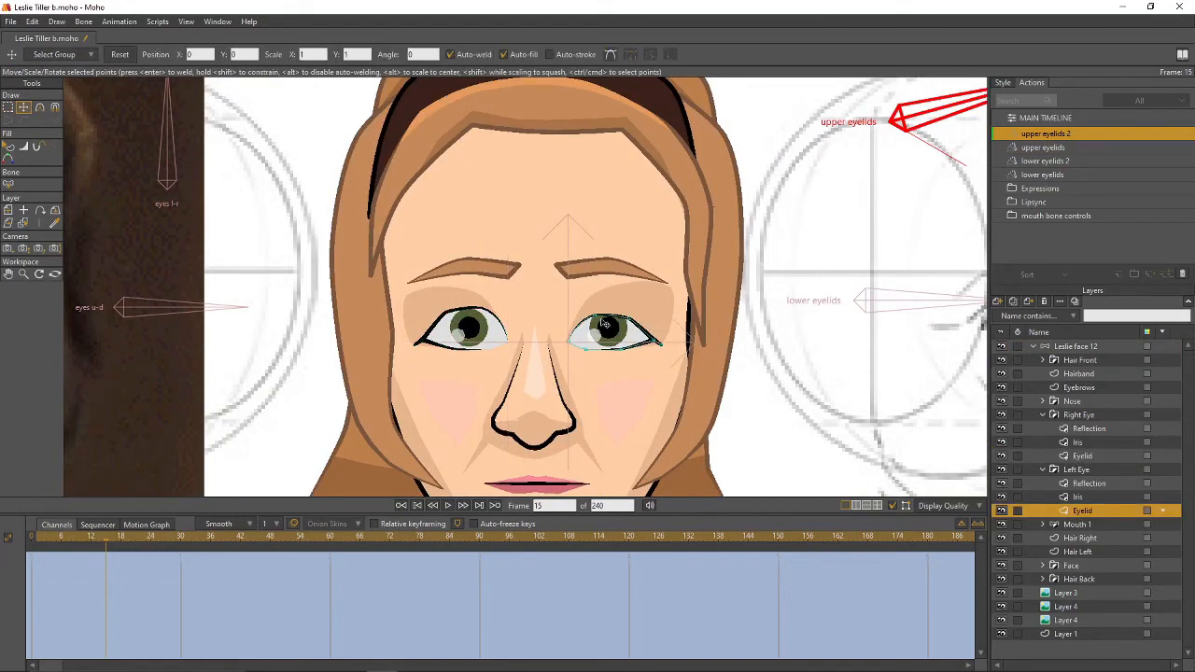
left_click_drag(599, 317, 636, 312)
scroll(811, 302, "down", 3)
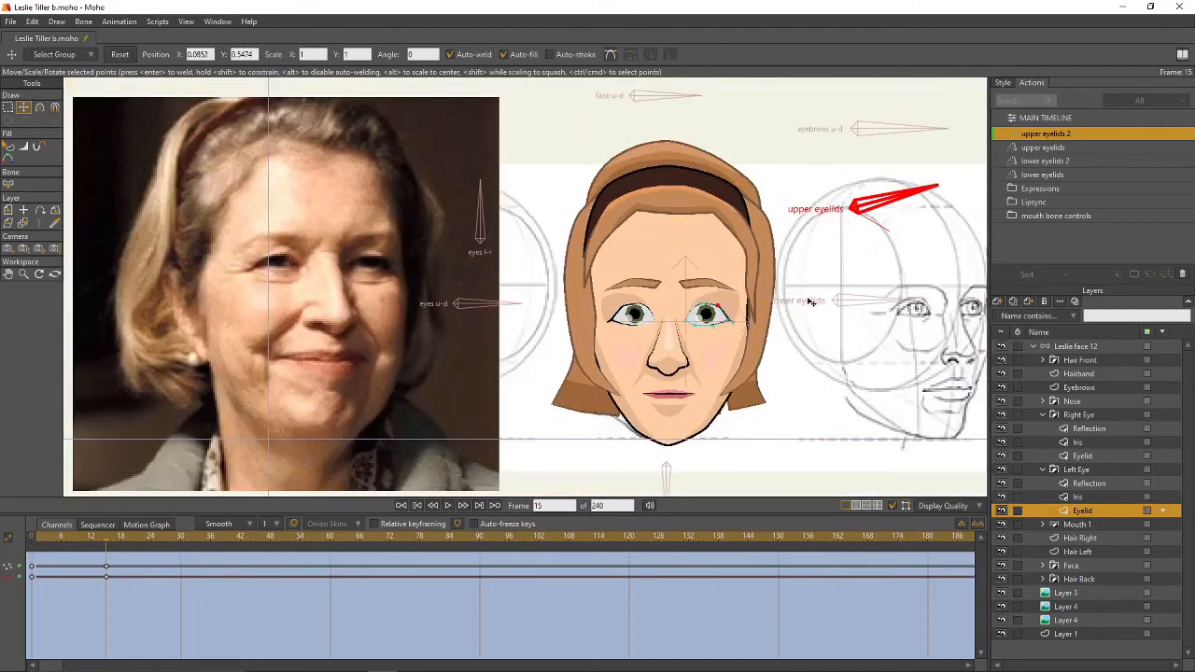
double_click(1068, 121)
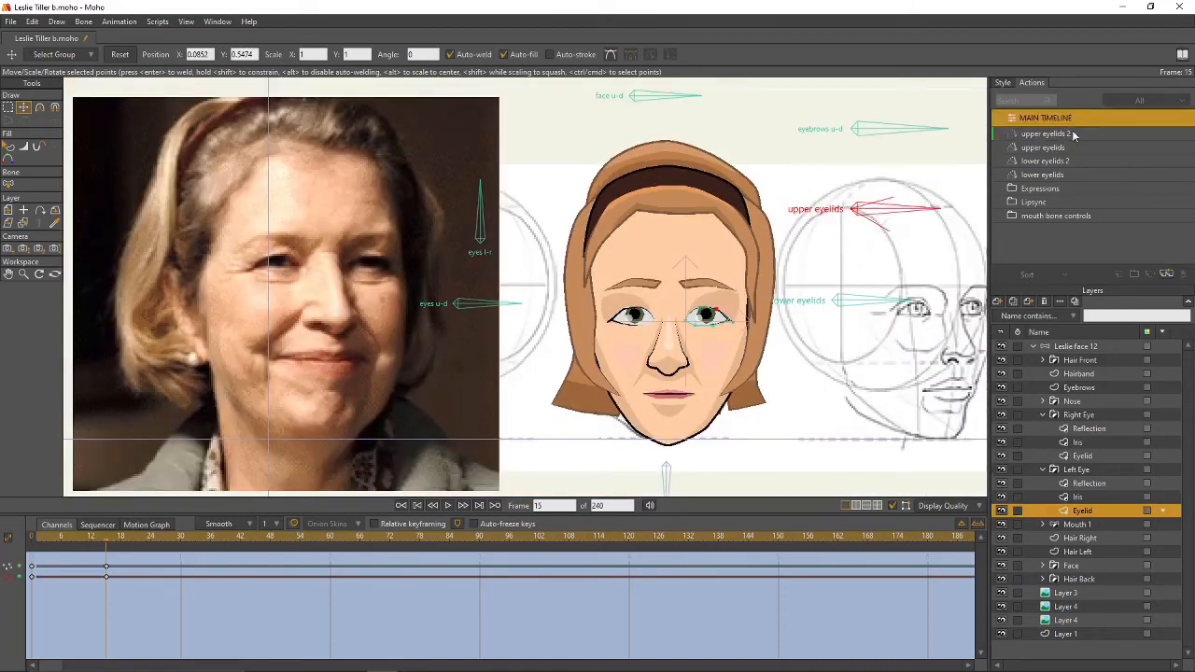
left_click(1083, 347)
left_click_drag(792, 391, 698, 405)
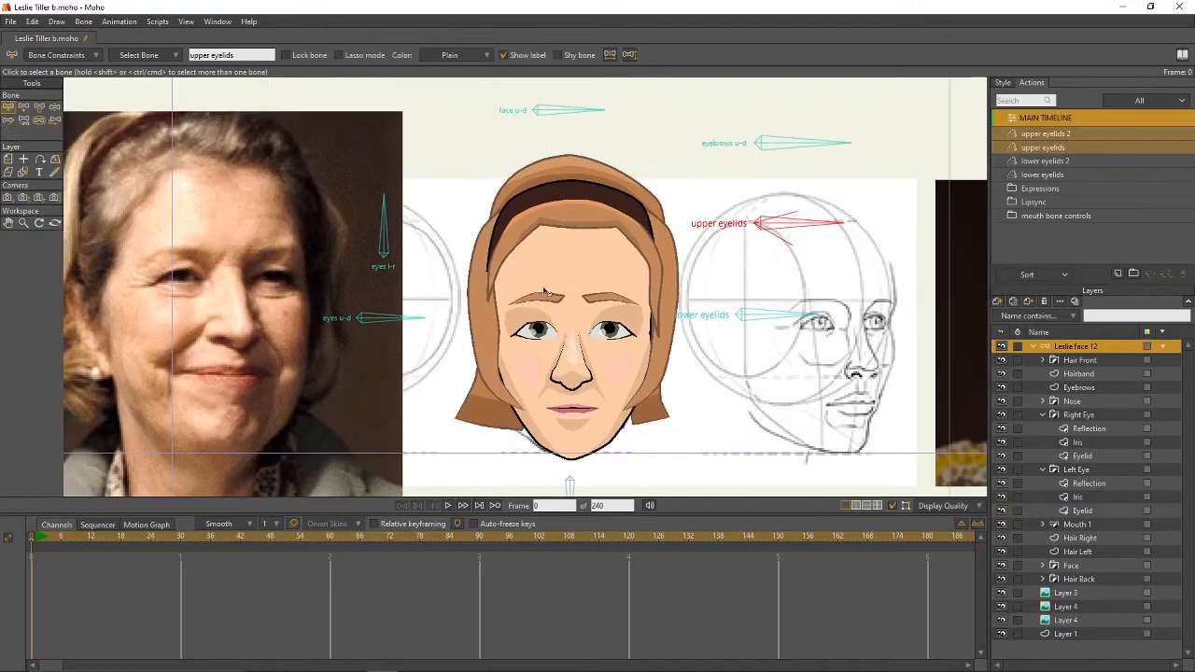
left_click(55, 119)
left_click_drag(791, 227, 815, 213)
mouse_move(814, 316)
left_mouse_down()
mouse_move(808, 352)
mouse_move(810, 294)
left_mouse_up()
left_click_drag(825, 220, 832, 235)
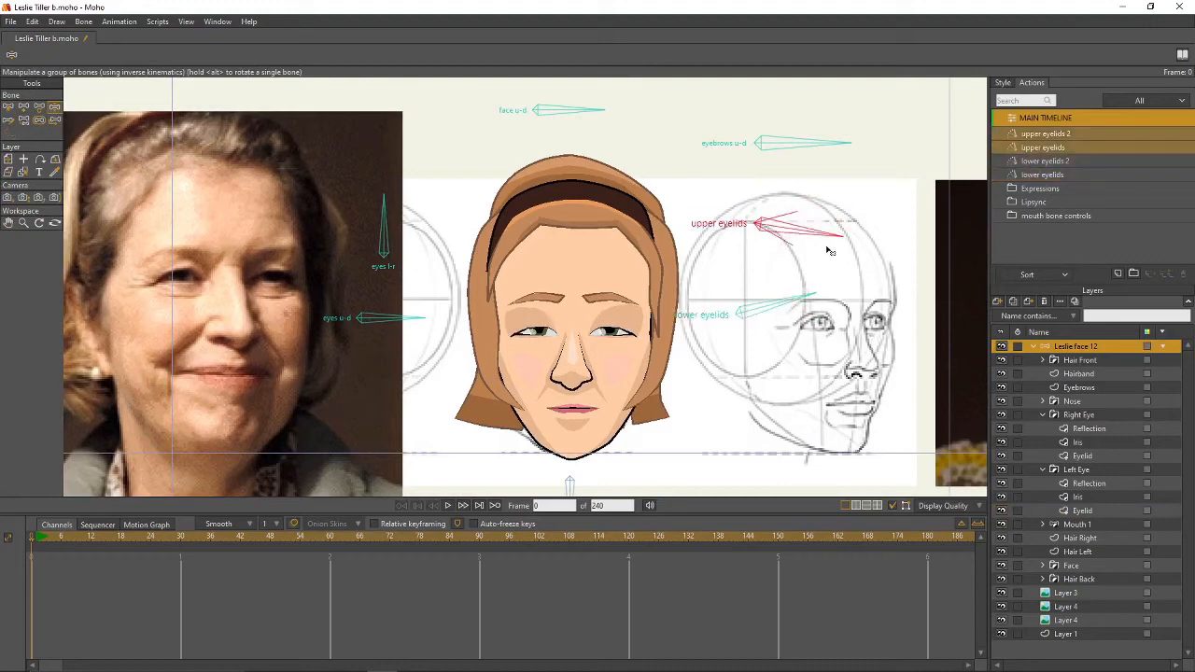
left_click_drag(808, 291, 815, 321)
left_click_drag(819, 239, 821, 240)
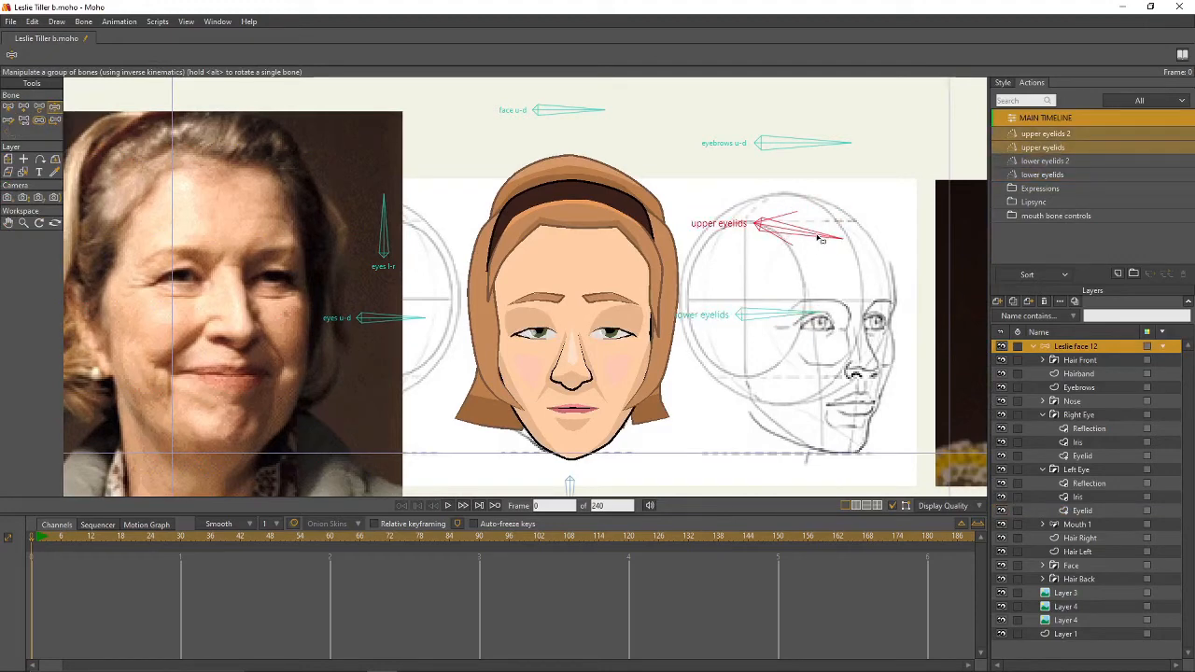
left_click_drag(820, 239, 827, 224)
left_click(15, 107)
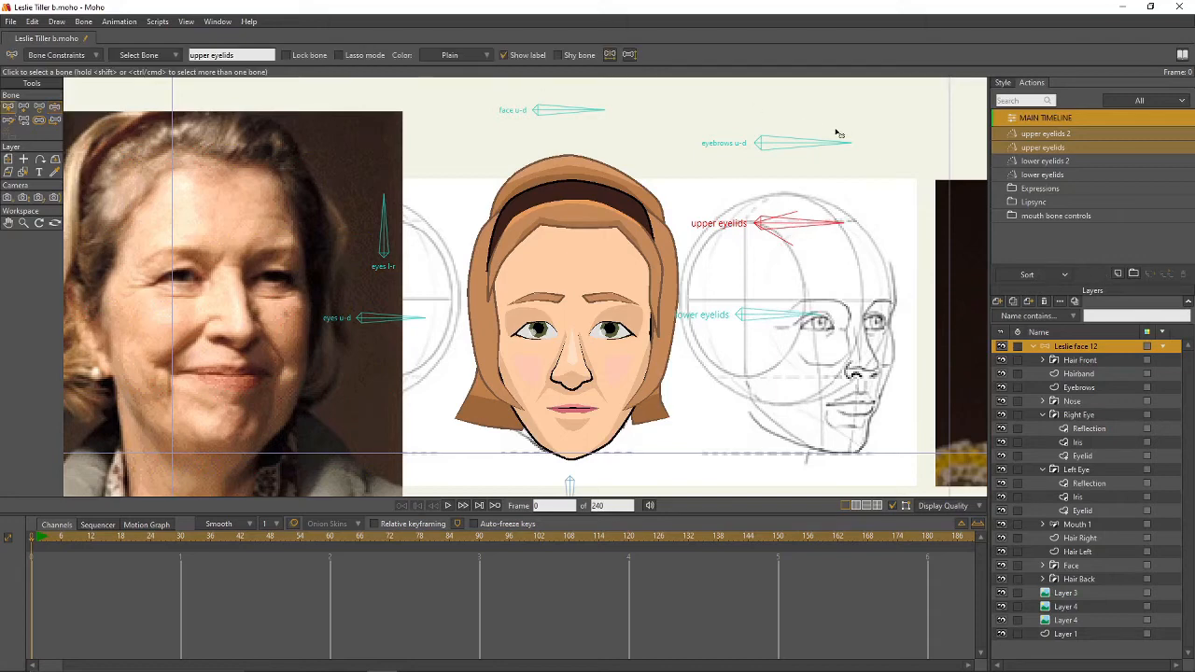
left_click(807, 146)
- Create the eyebrows u-d action and rotate the eyebrows bone down to 75° at frame 15
left_click(88, 58)
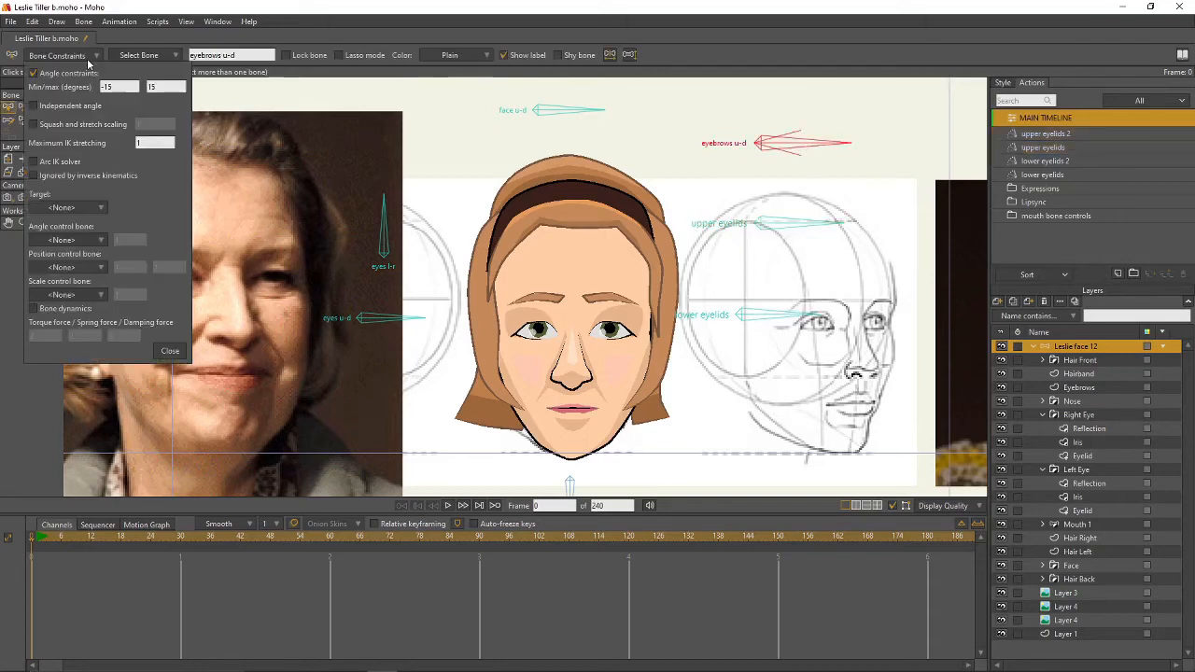
left_click(79, 58)
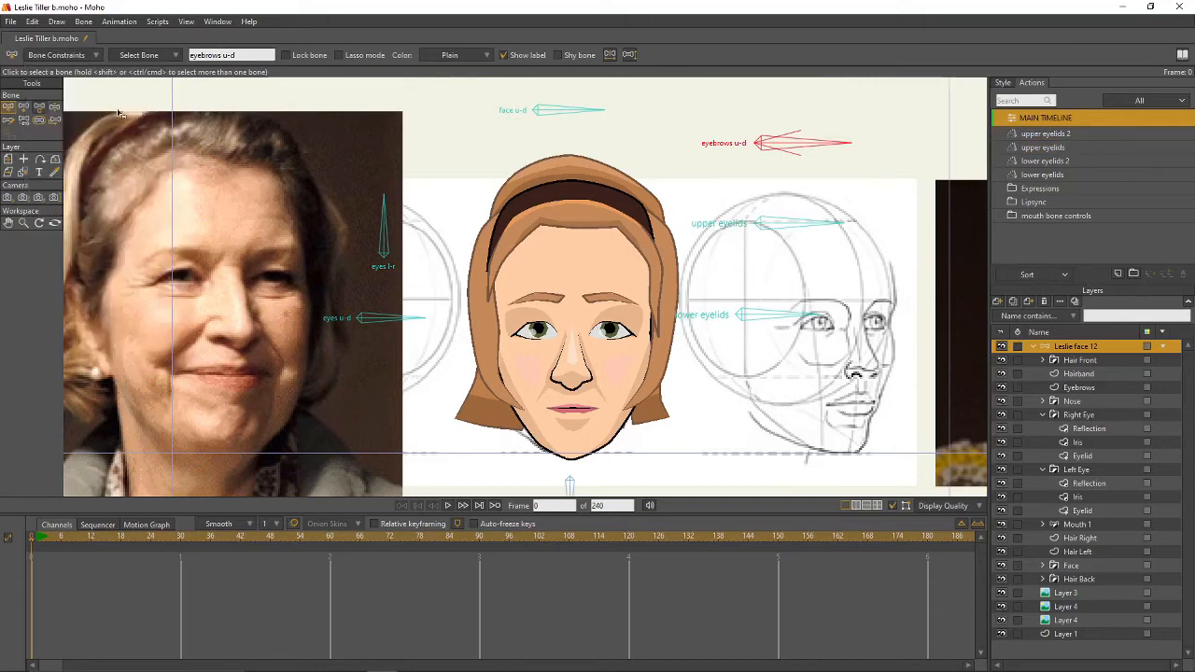
left_click(1119, 274)
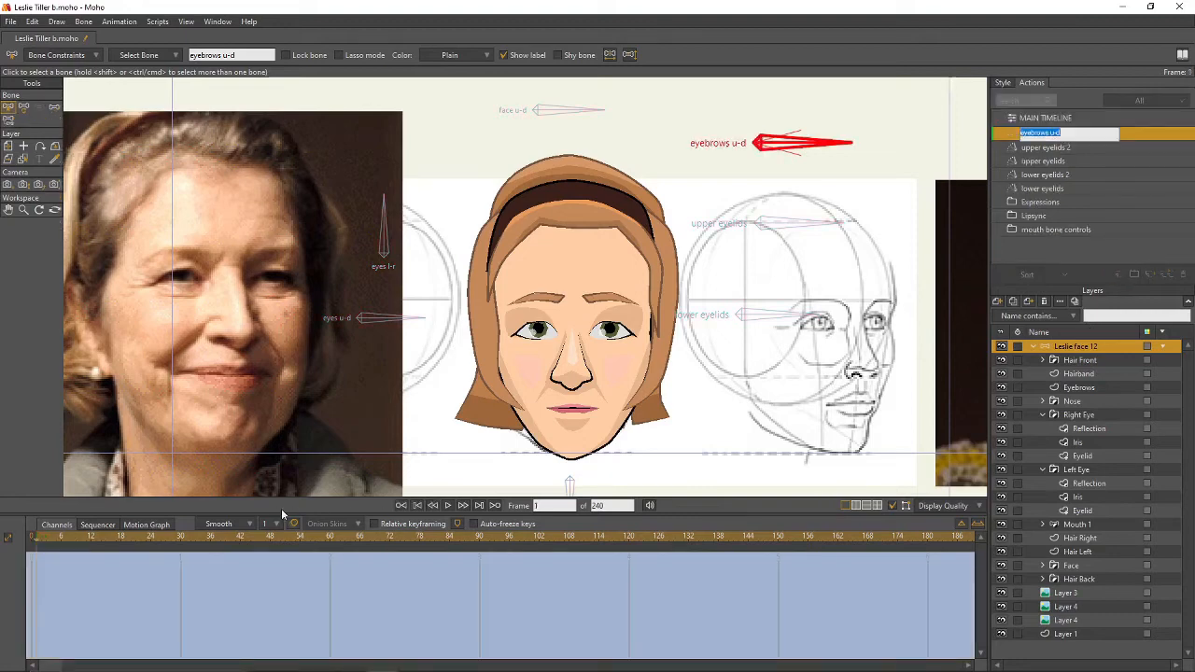
key("Return")
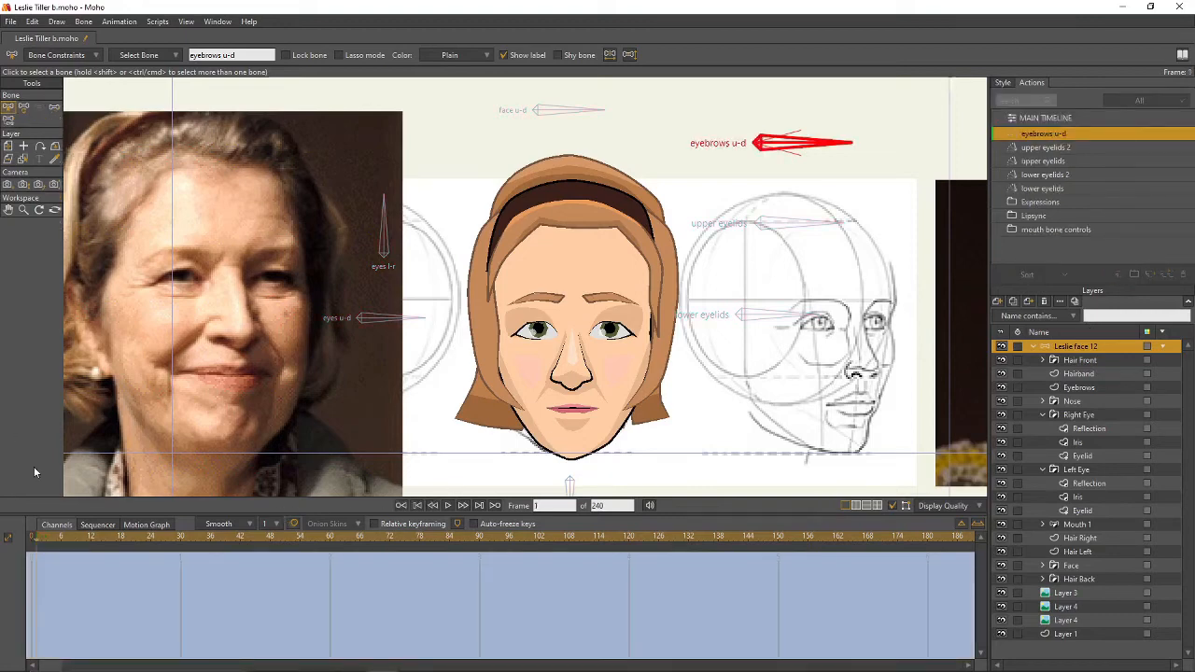
left_click(106, 537)
left_click(24, 107)
left_click_drag(842, 141, 801, 200)
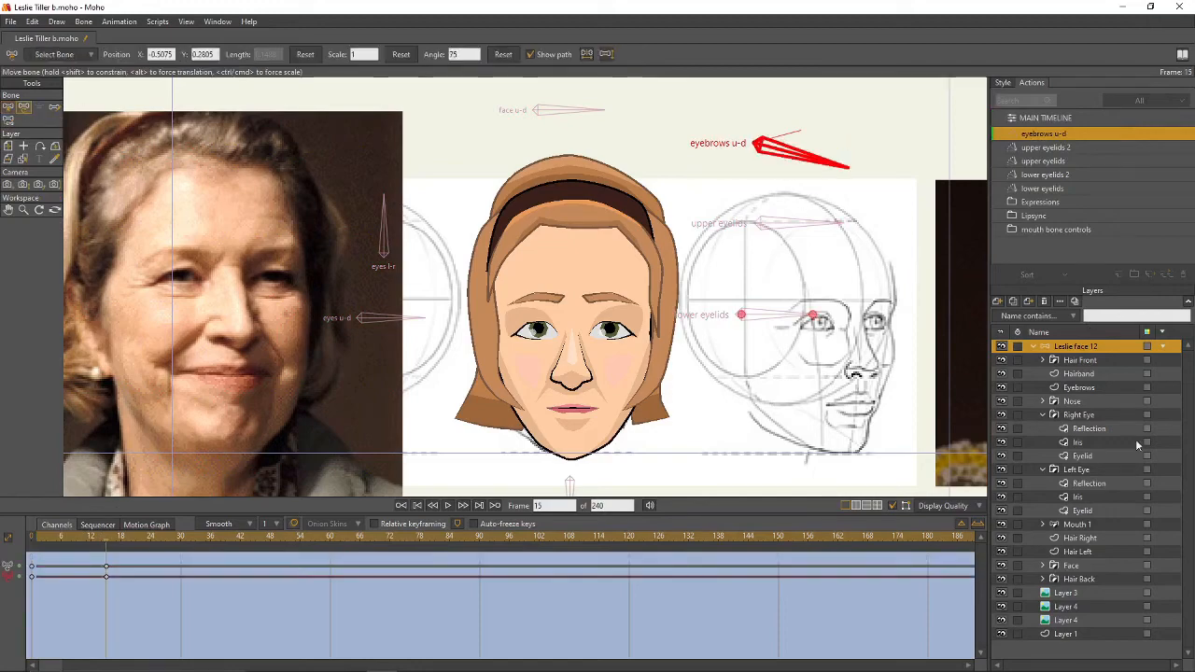
- Lower both eyebrows and drop their inner points into a frown, then return to the main timeline
left_click(1079, 386)
scroll(591, 304, "up", 3)
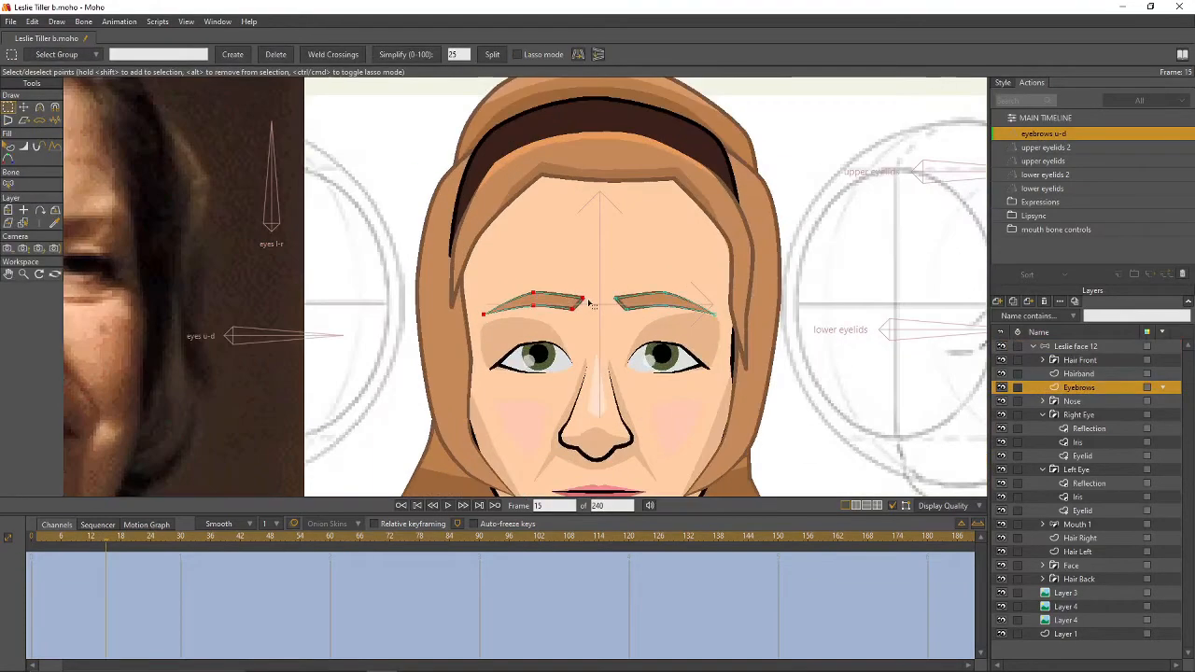
left_click_drag(523, 283, 687, 327)
key("t")
mouse_move(612, 309)
left_mouse_down()
mouse_move(584, 319)
mouse_move(616, 330)
left_mouse_up()
key("g")
key("t")
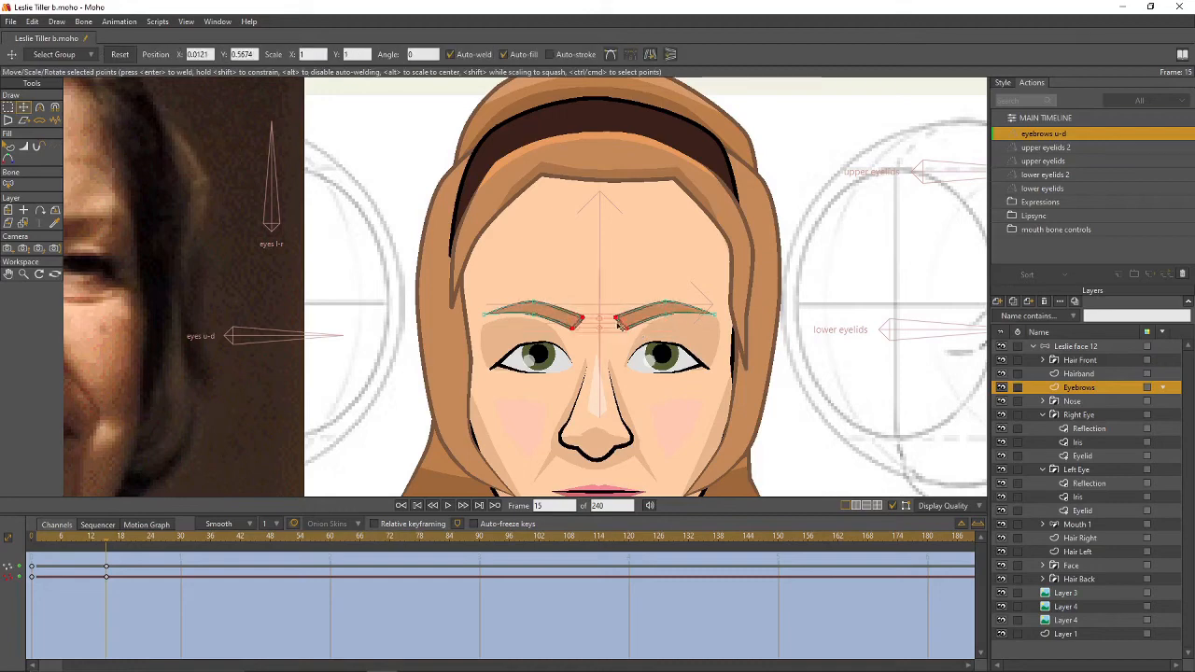
scroll(619, 327, "down", 2)
left_click_drag(723, 301, 683, 314)
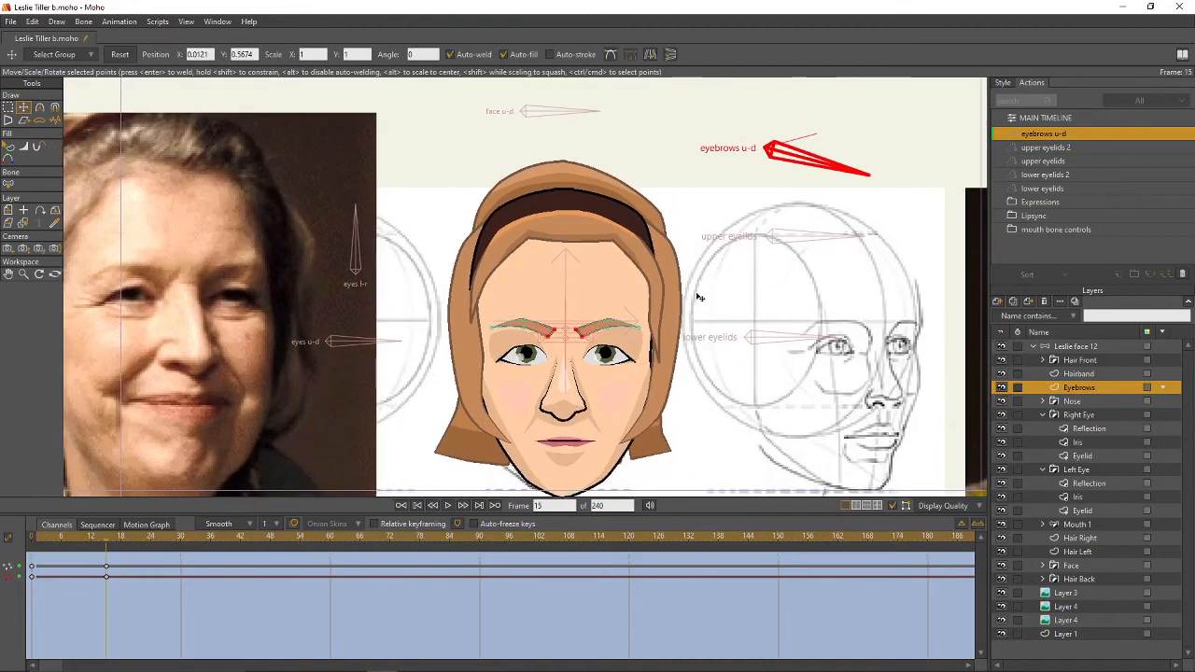
left_click(1077, 117)
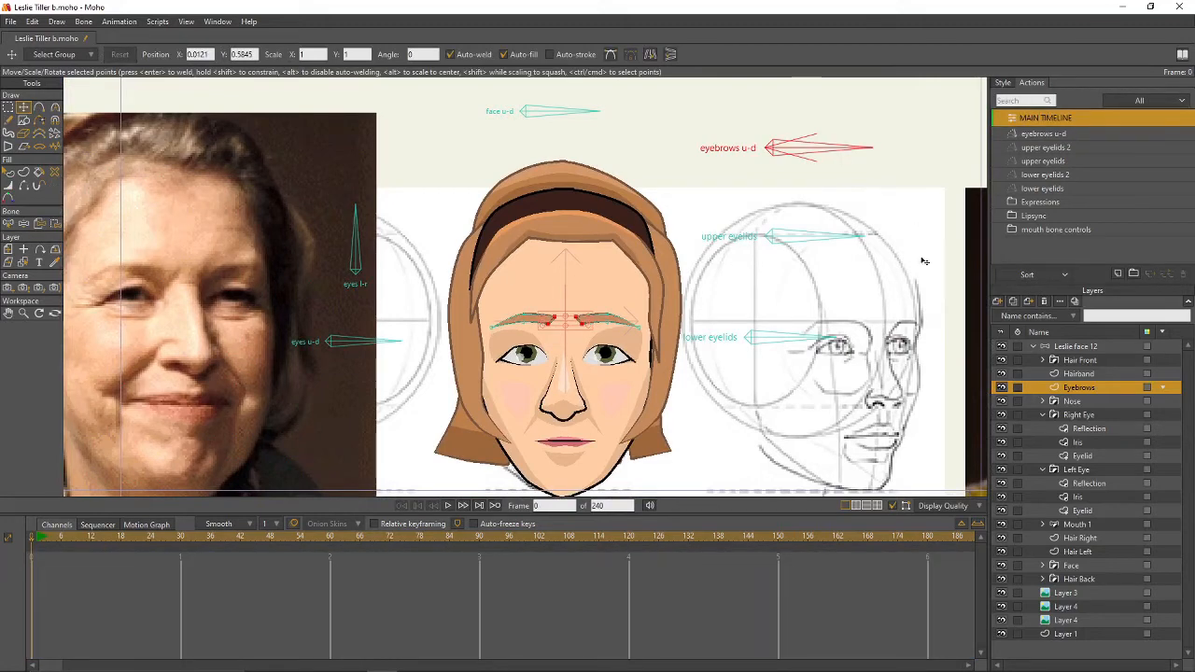
- Test-rotate the eyebrows u-d bone, reset it to rest, and reopen the eyebrows u-d action
left_click(1073, 346)
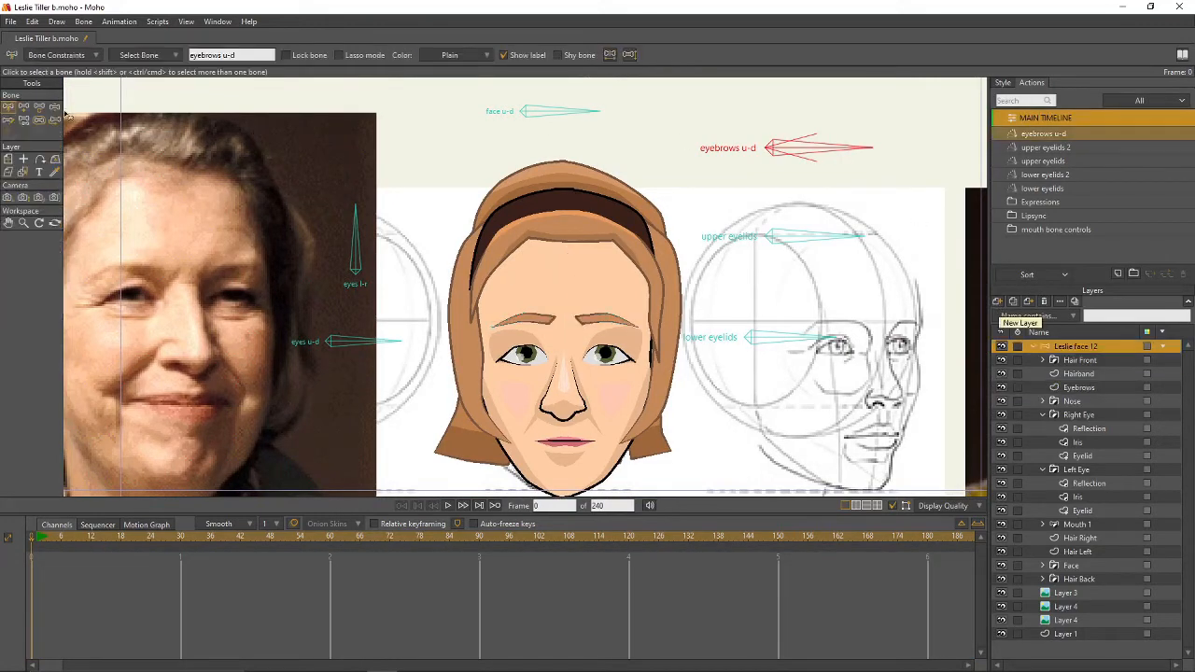
left_click(55, 107)
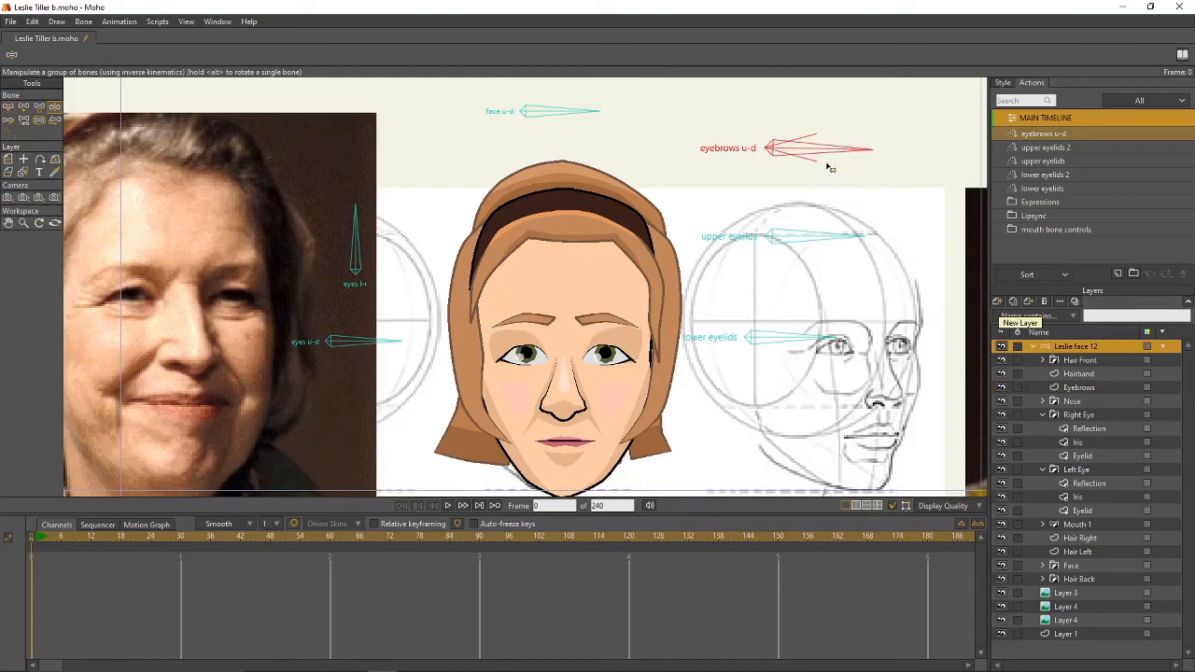
left_click_drag(828, 168, 828, 195)
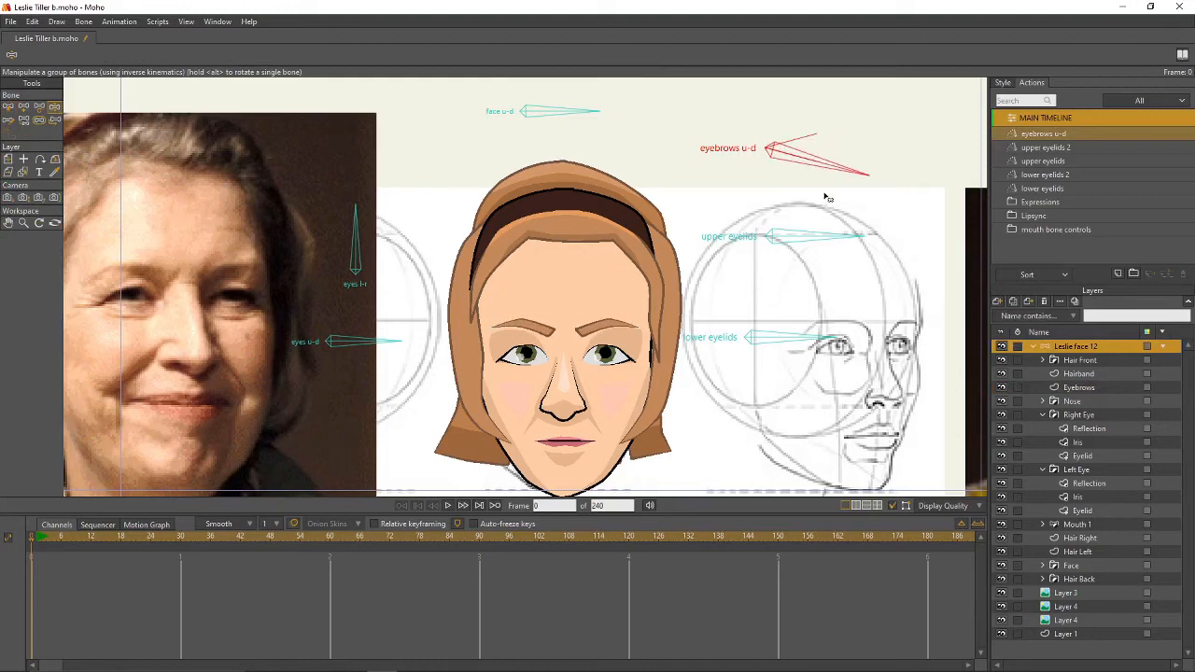
left_click(8, 107)
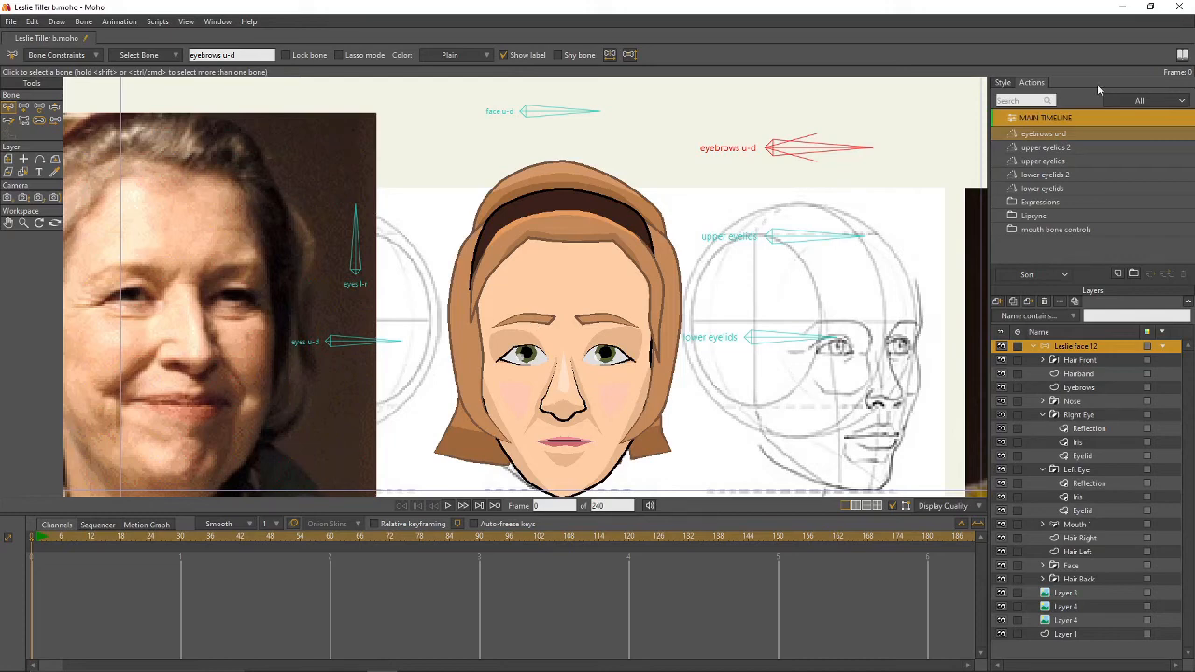
double_click(1067, 133)
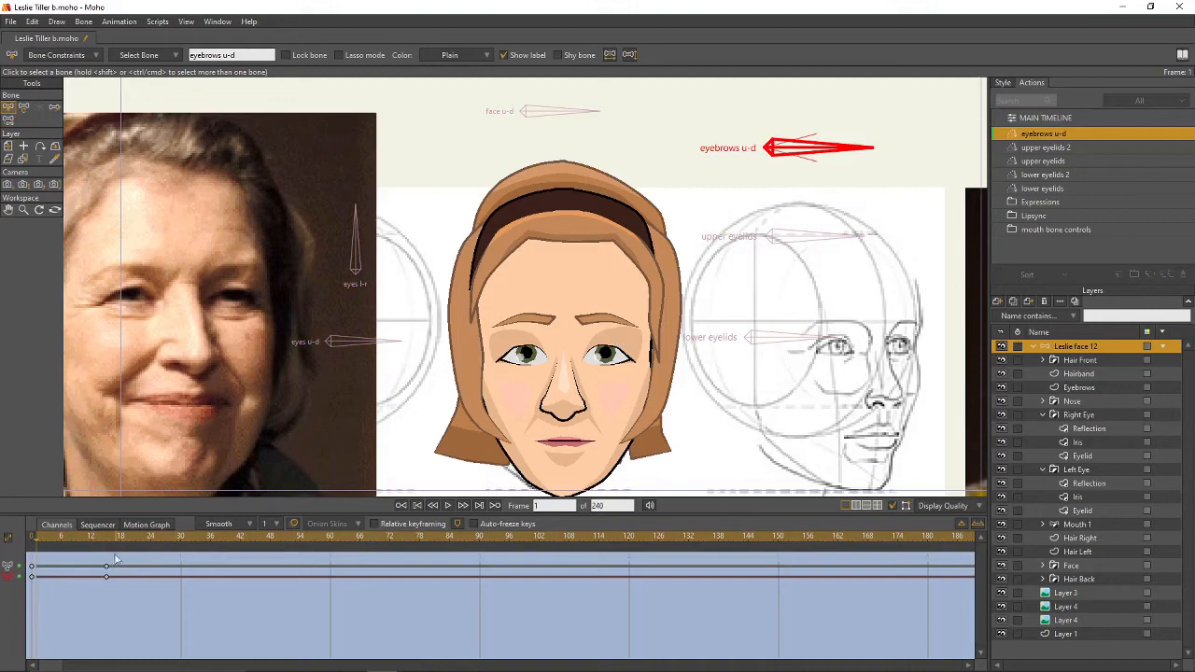
- At frame 15, pick brow-area points on the Face Shading layer and preview back to frame 11
left_click(108, 546)
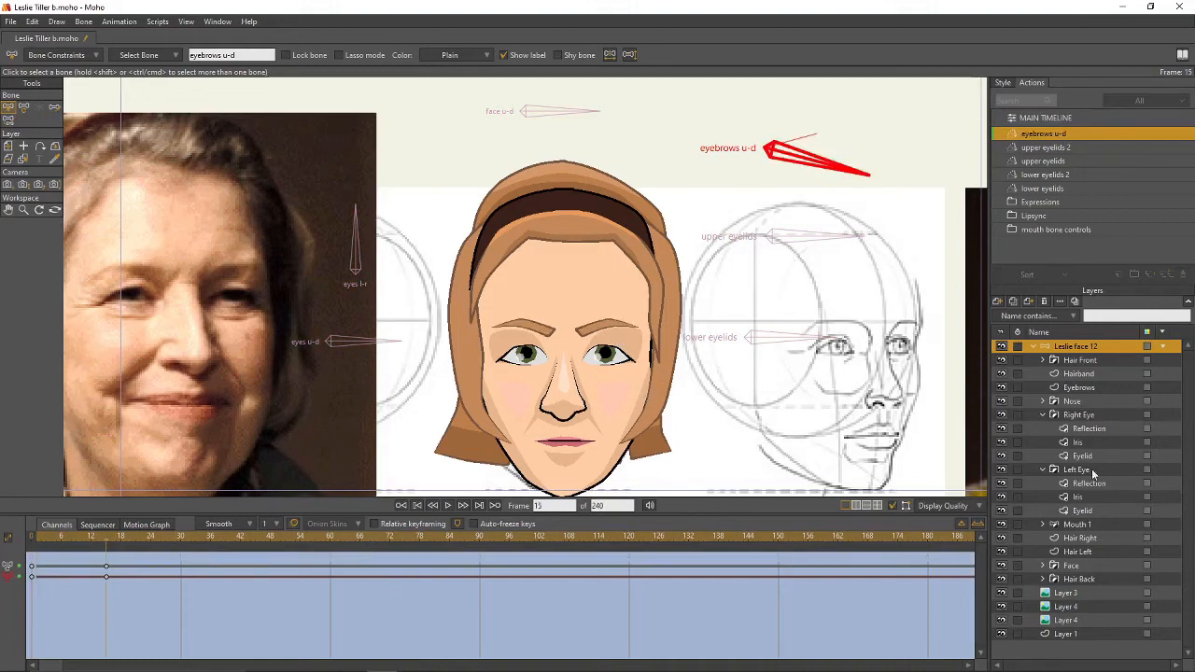
left_click(1044, 566)
left_click(1086, 579)
scroll(691, 411, "up", 2)
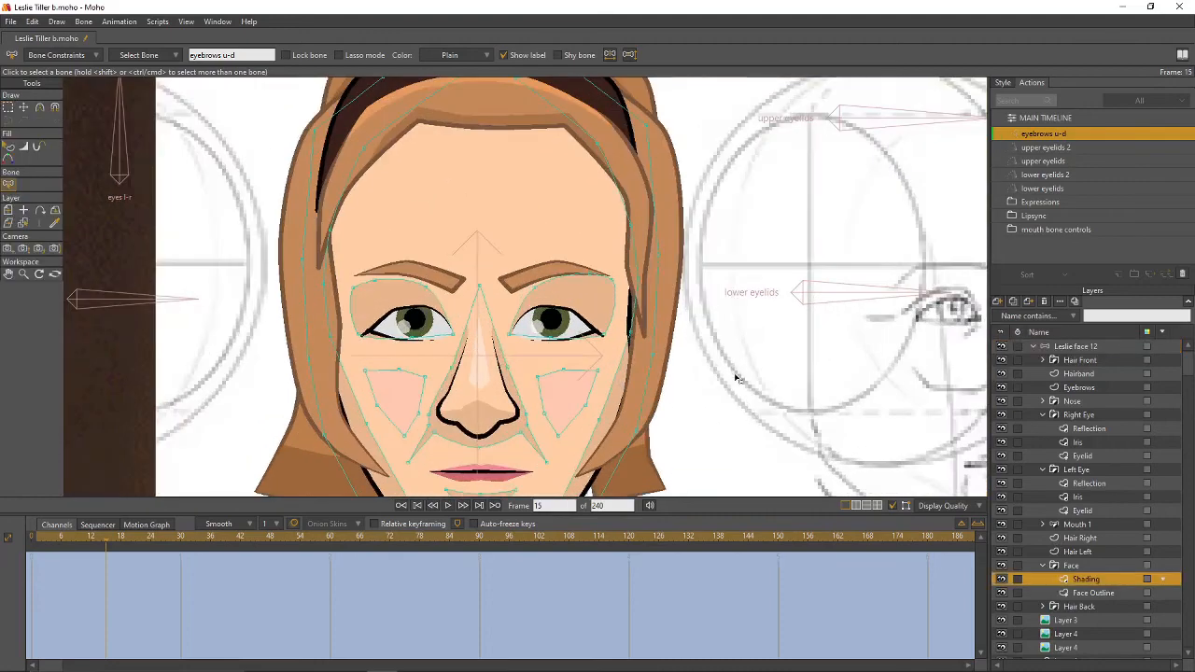
key("t")
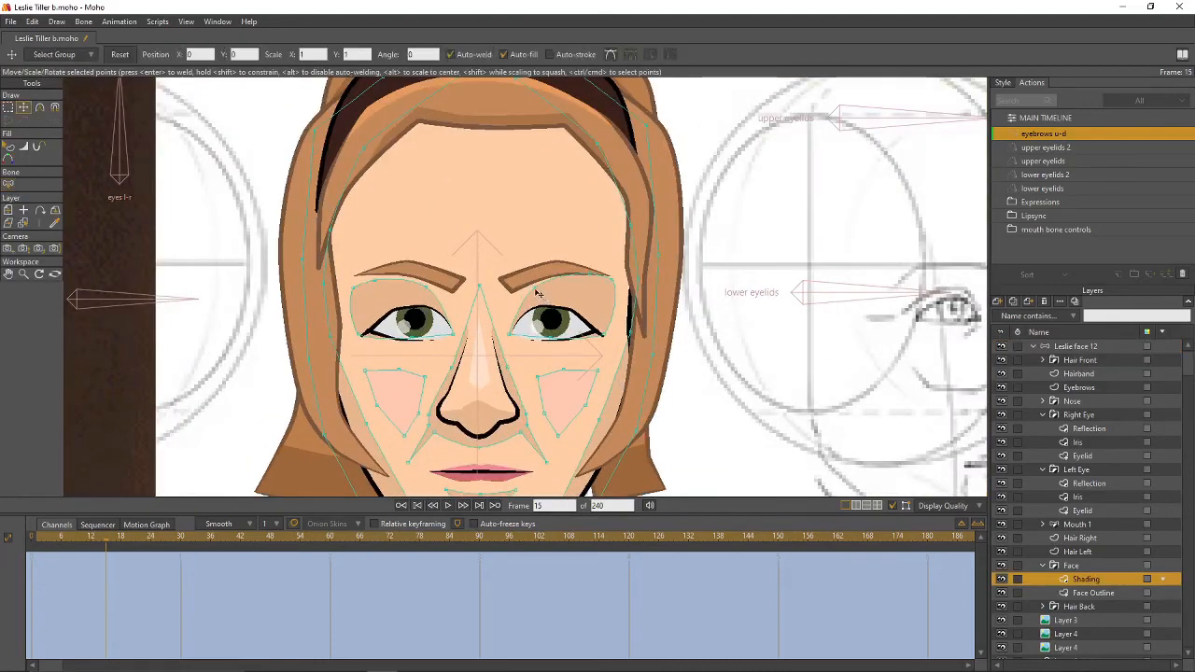
left_click(535, 295)
left_click(427, 298)
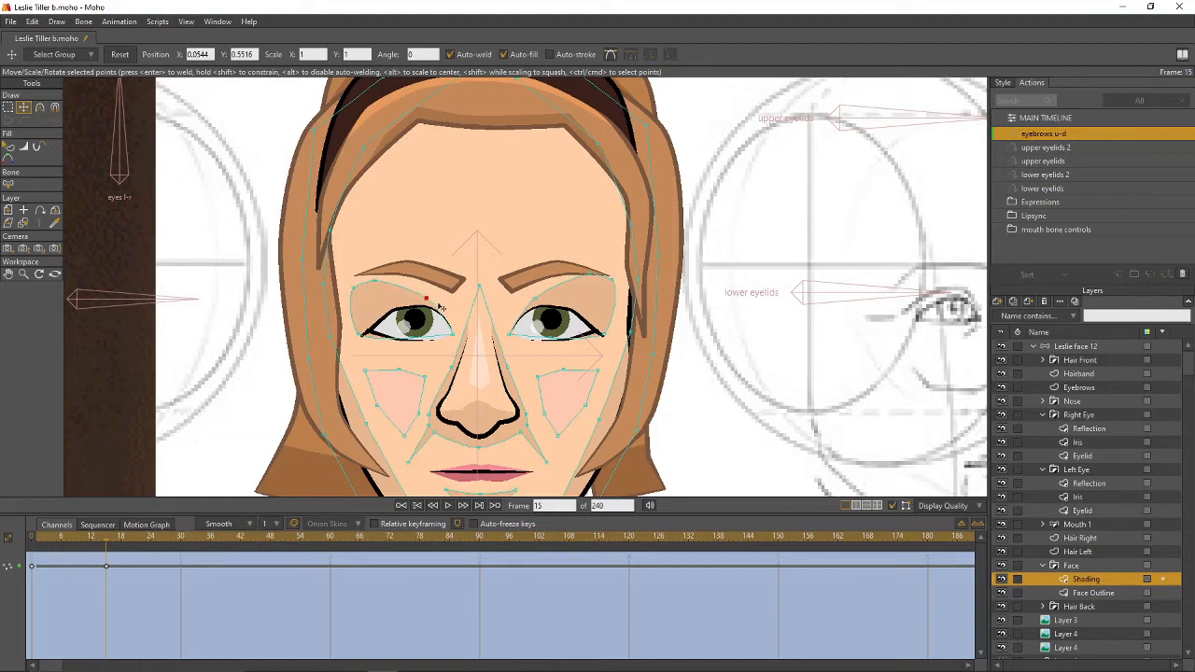
scroll(738, 307, "down", 4)
left_click_drag(740, 307, 694, 341)
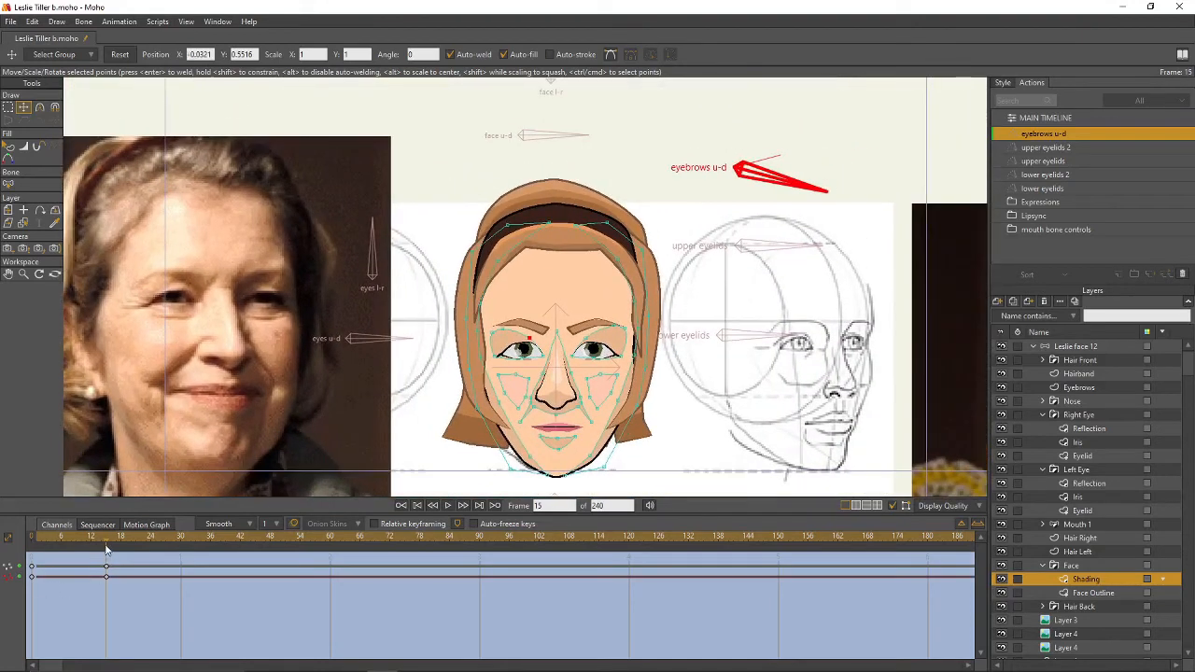
left_click_drag(106, 544, 89, 551)
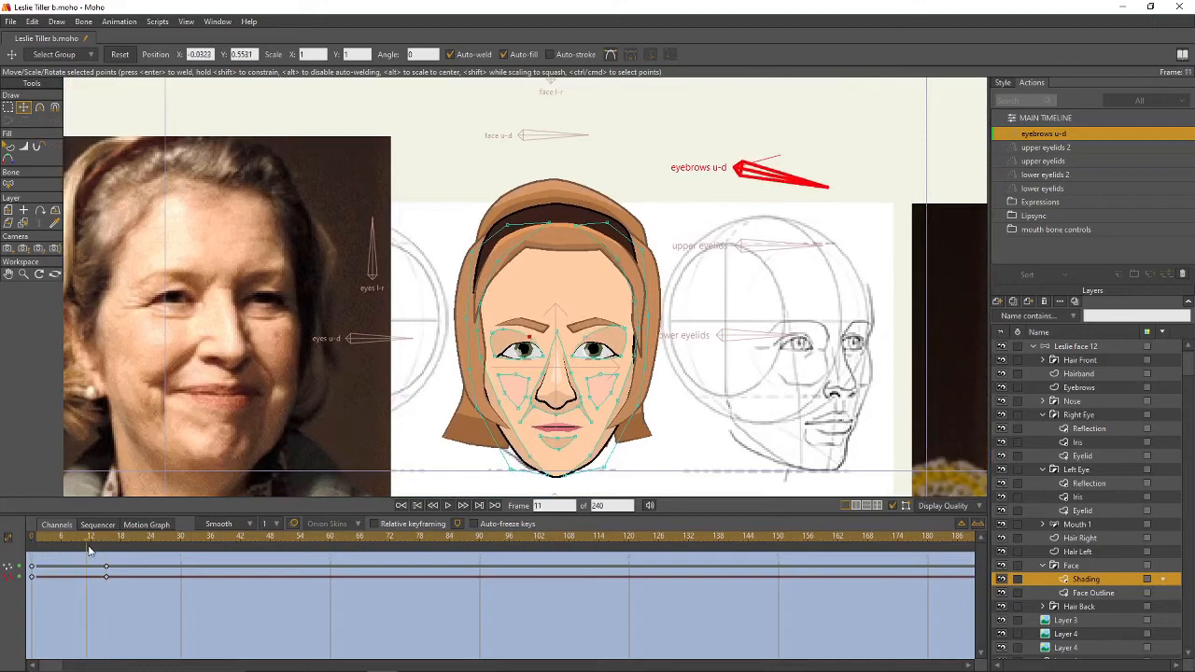
- Create the eyebrows u-d 2 action and rotate the eyebrows bone up to 105° at frame 15
double_click(1043, 120)
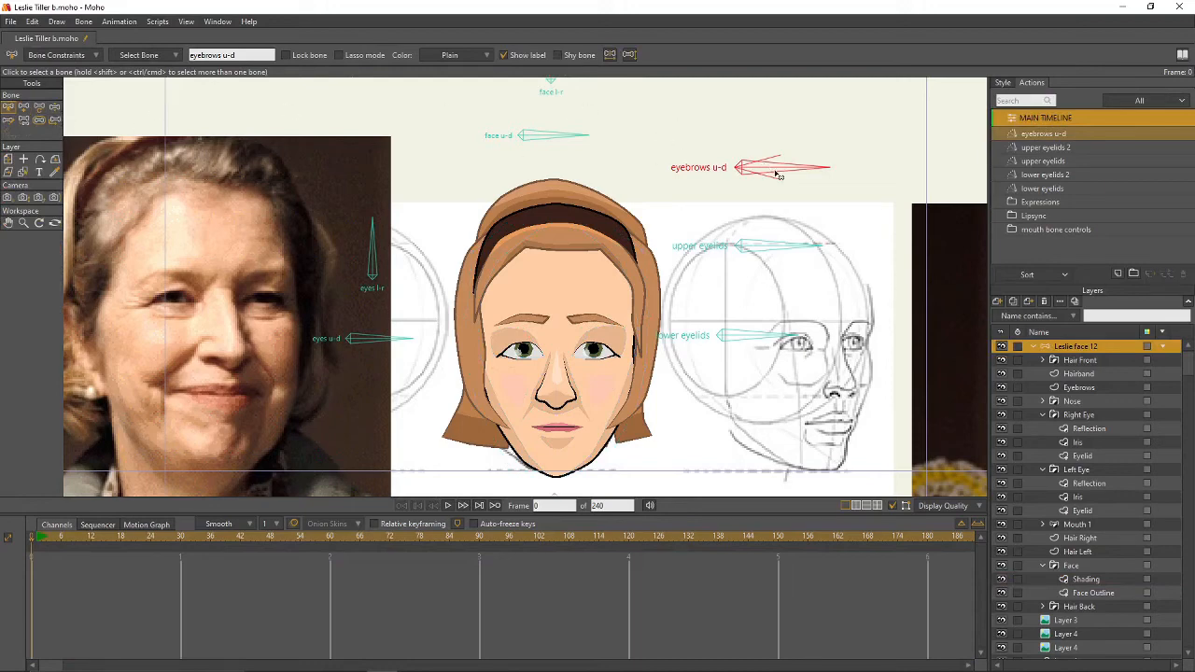
left_click(1121, 272)
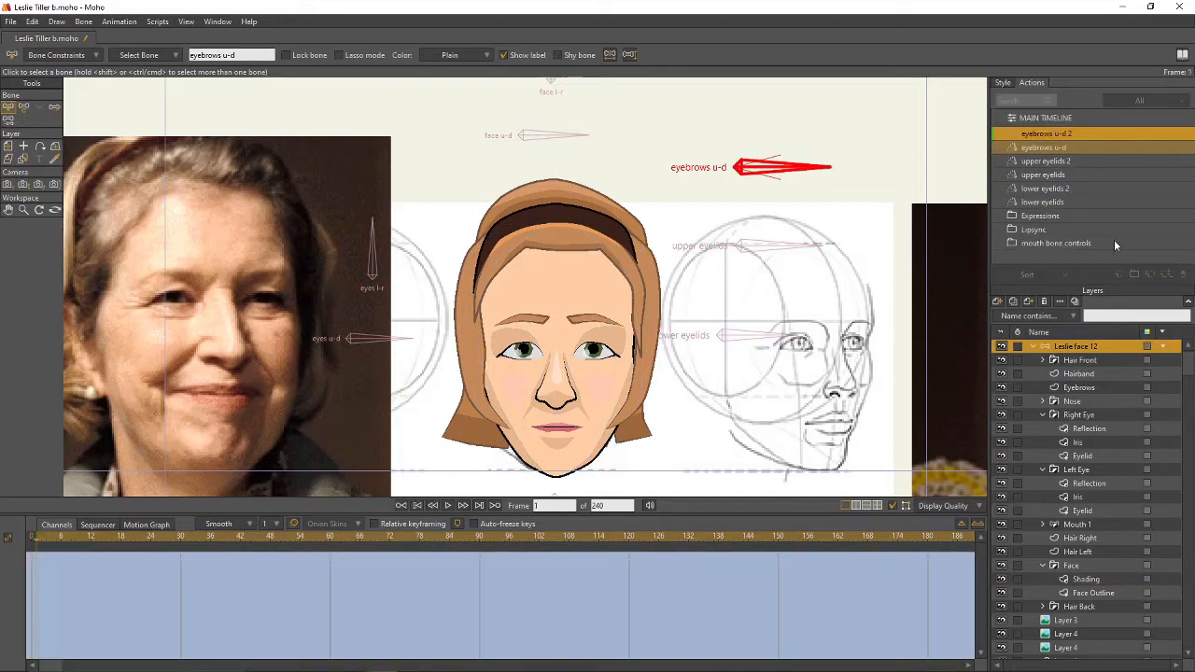
left_click(106, 541)
left_click(24, 106)
left_click_drag(824, 168, 822, 145)
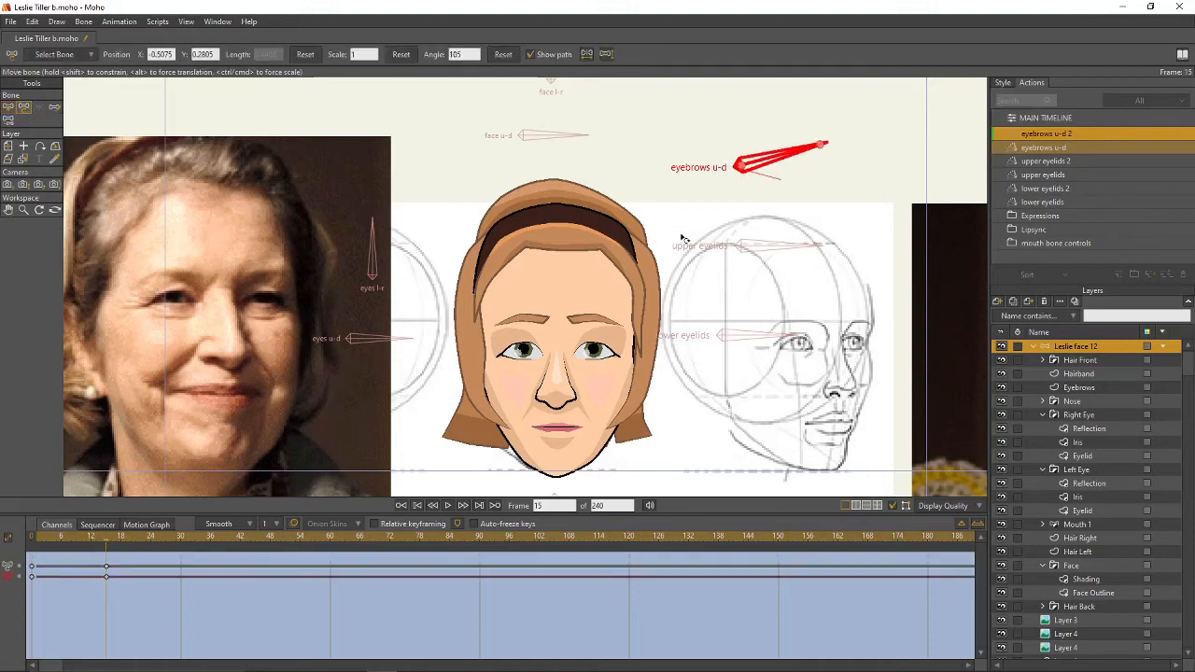
- Raise the inner eyebrow points and preview the change from frame 15 back to 7
left_click(1107, 389)
scroll(634, 313, "up", 3)
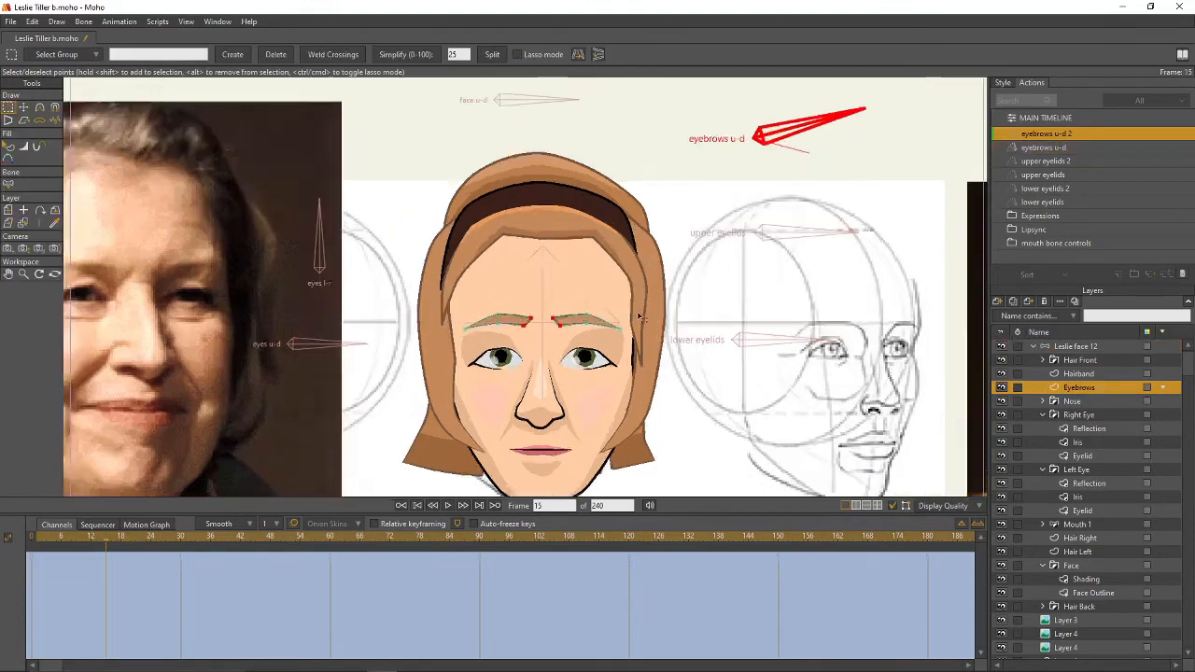
left_click_drag(424, 304, 507, 311)
key("t")
key("g")
key("t")
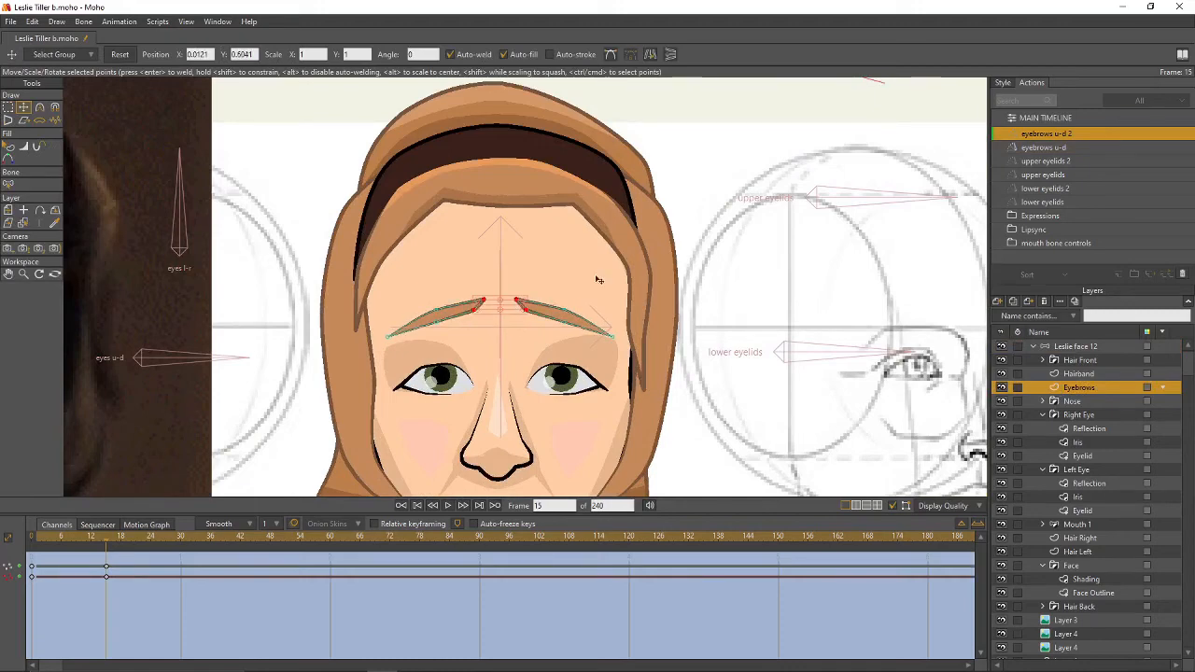
scroll(717, 215, "down", 3)
left_click_drag(712, 221, 706, 235)
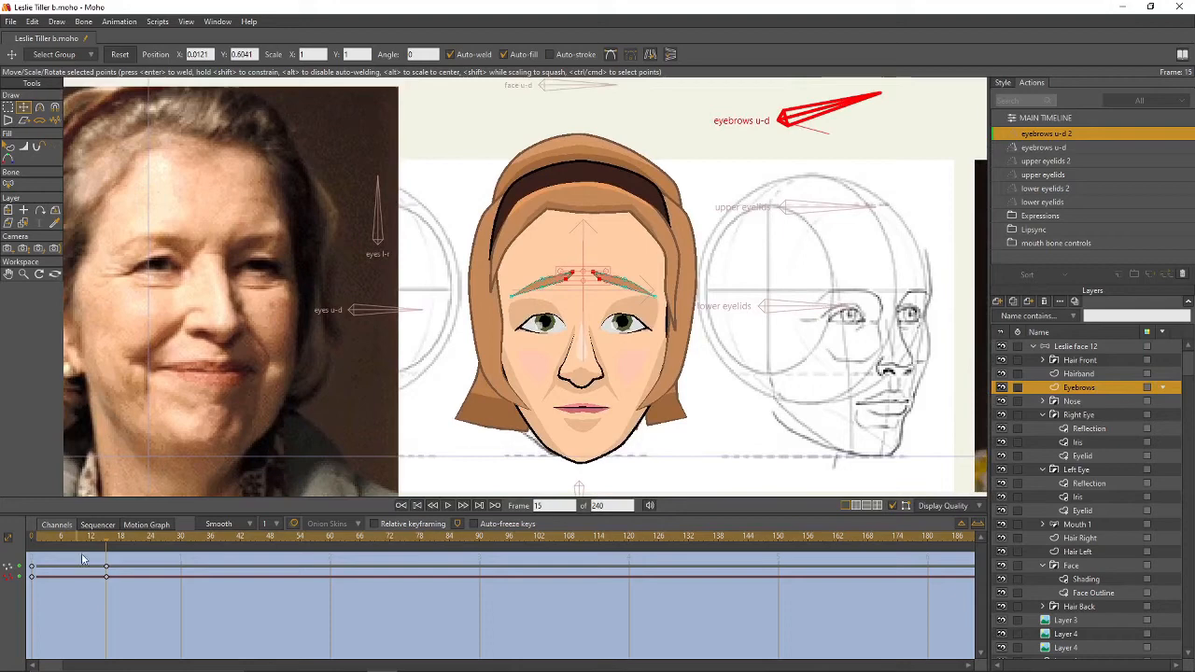
left_click_drag(108, 538, 84, 554)
- Test the eyebrows, lower eyelids and upper eyelids bones on the main timeline
double_click(1041, 118)
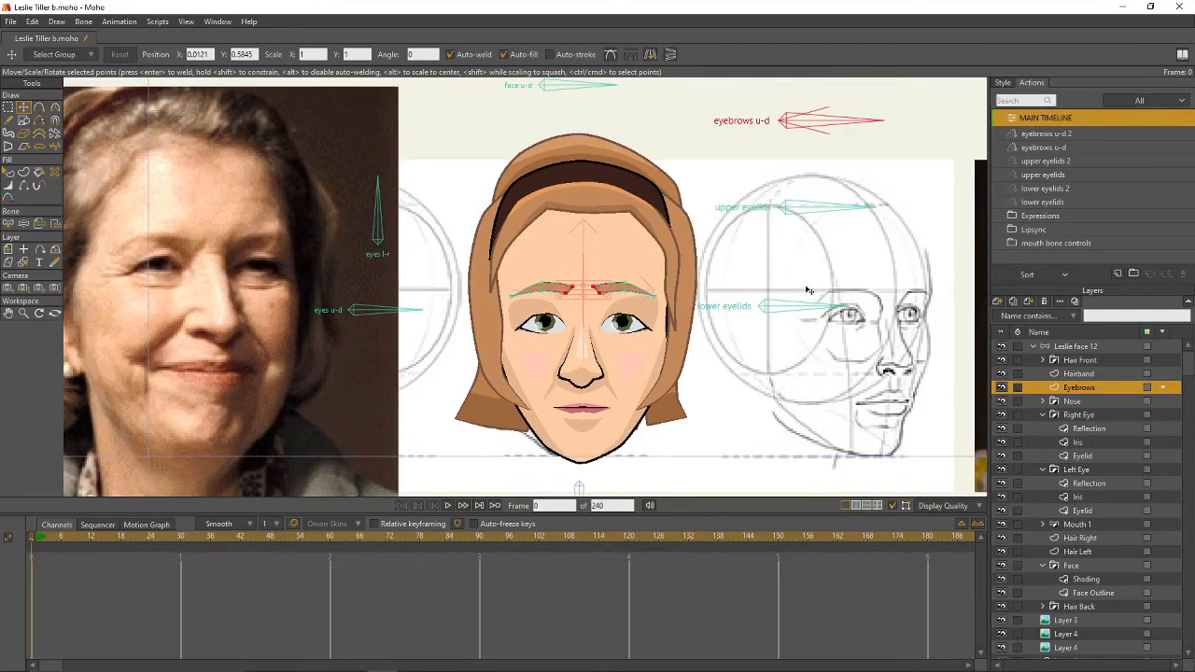
left_click_drag(736, 276, 694, 289)
left_click(1084, 349)
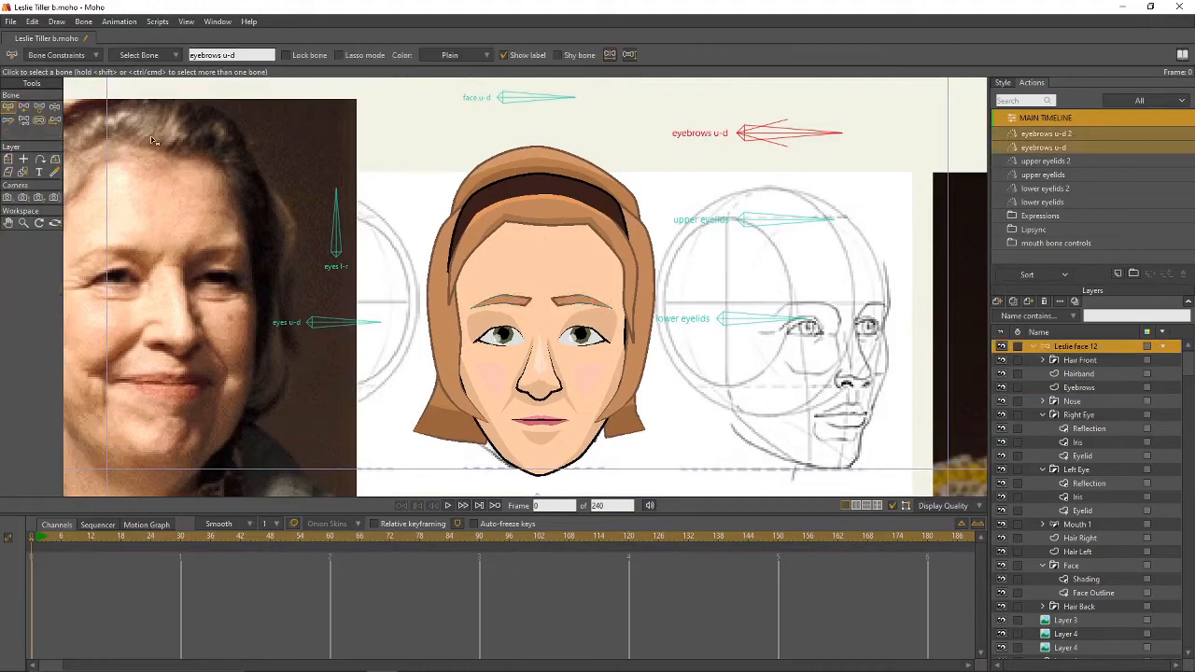
left_click(54, 106)
left_click_drag(780, 137, 786, 125)
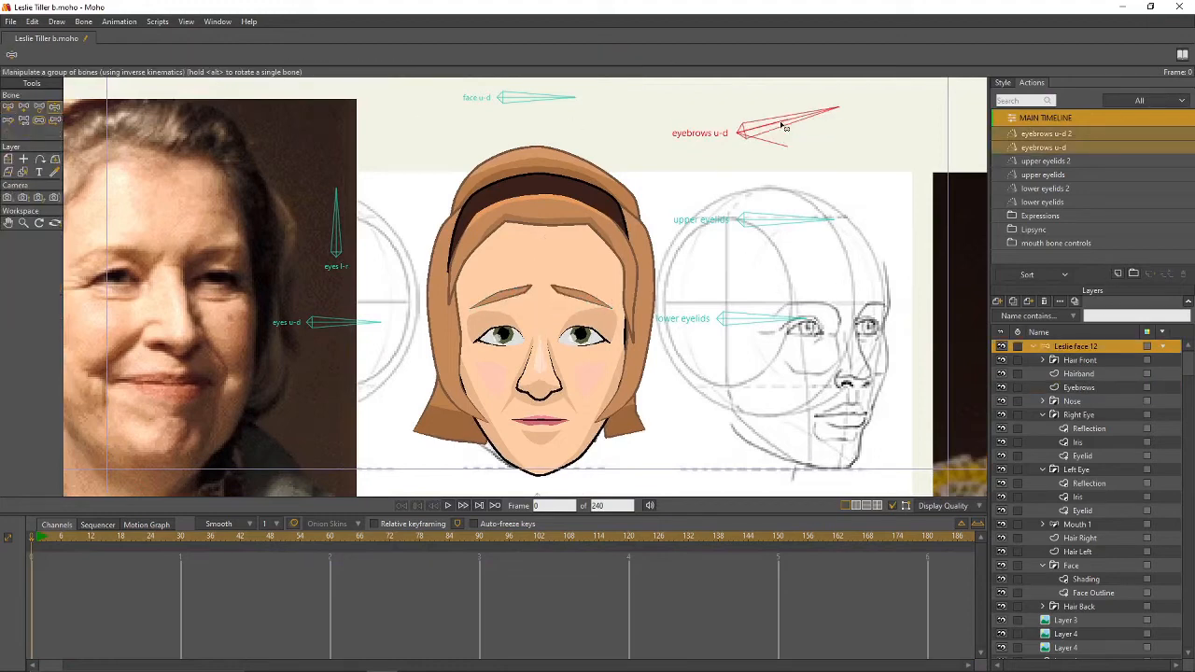
left_click_drag(781, 311, 781, 320)
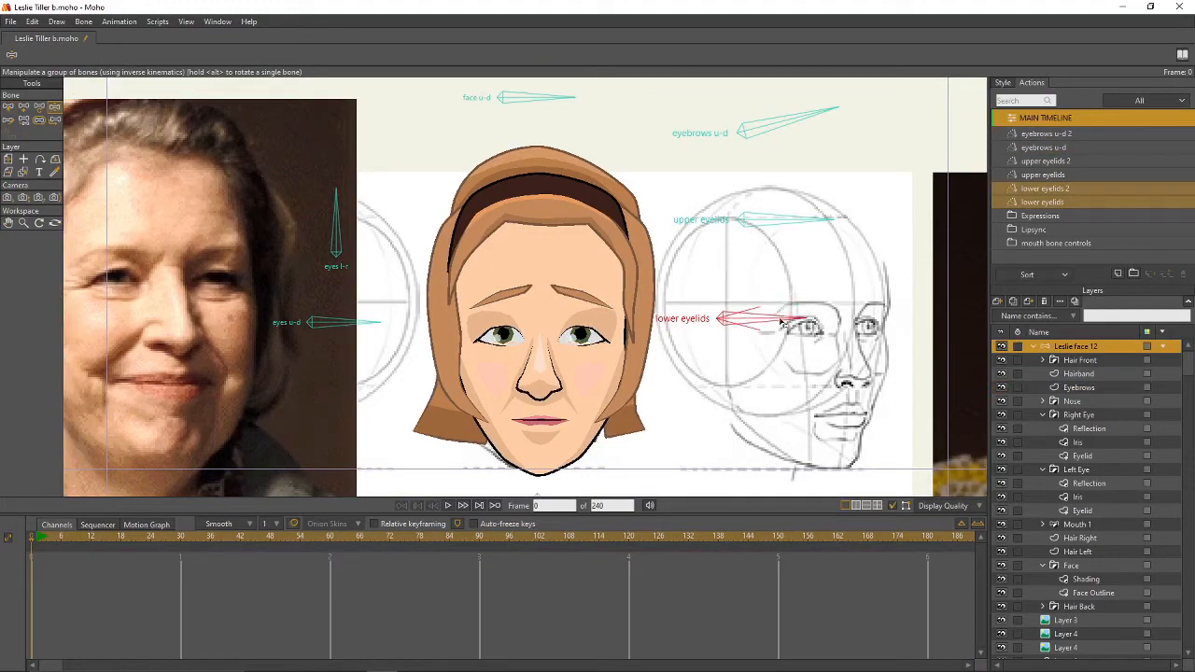
left_click_drag(805, 128, 805, 150)
left_click_drag(794, 219, 801, 240)
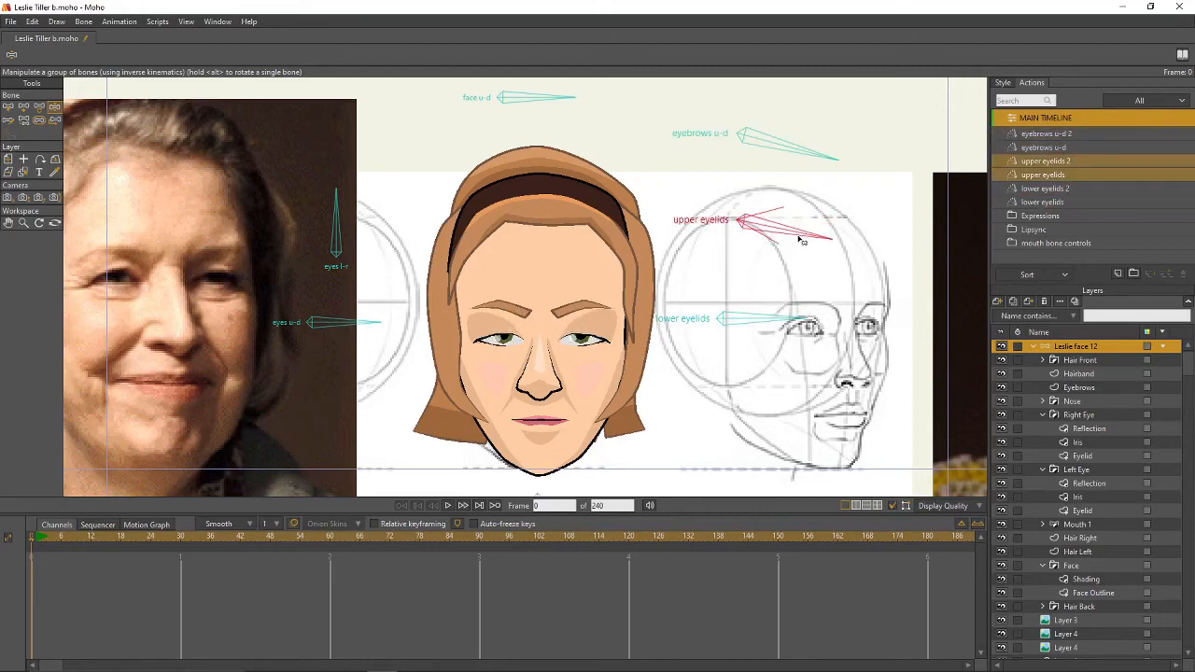
- Check a Mouth 1 corner bone, then reset the pose and deselect for a neutral face
left_click(1081, 525)
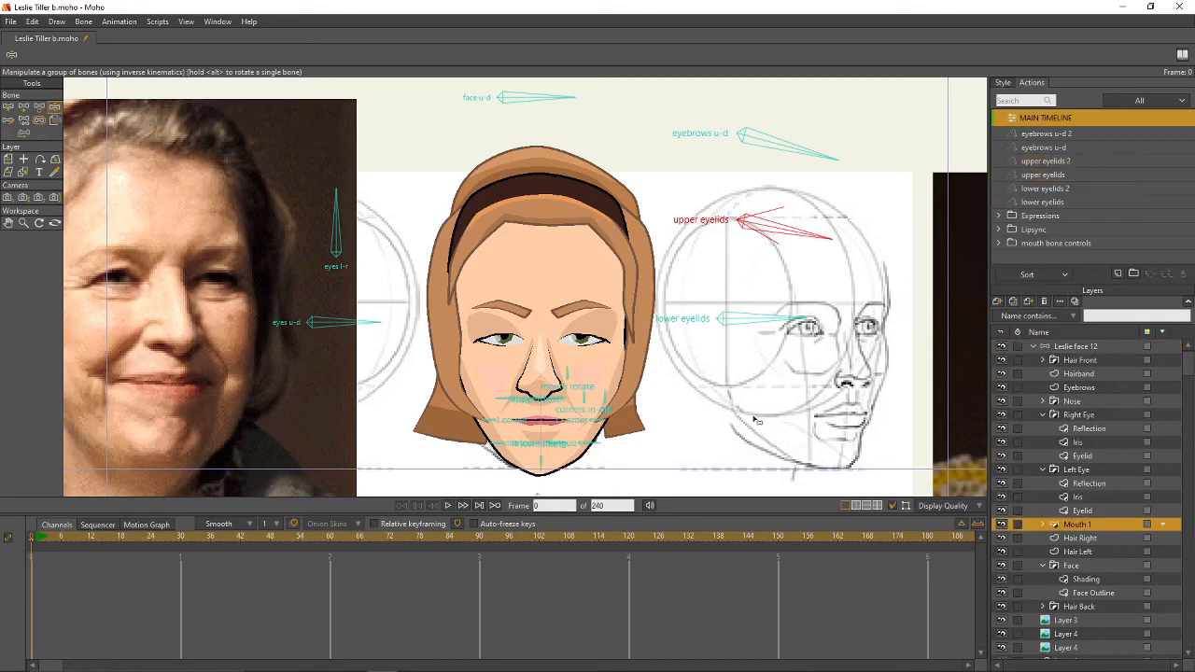
left_click(603, 423)
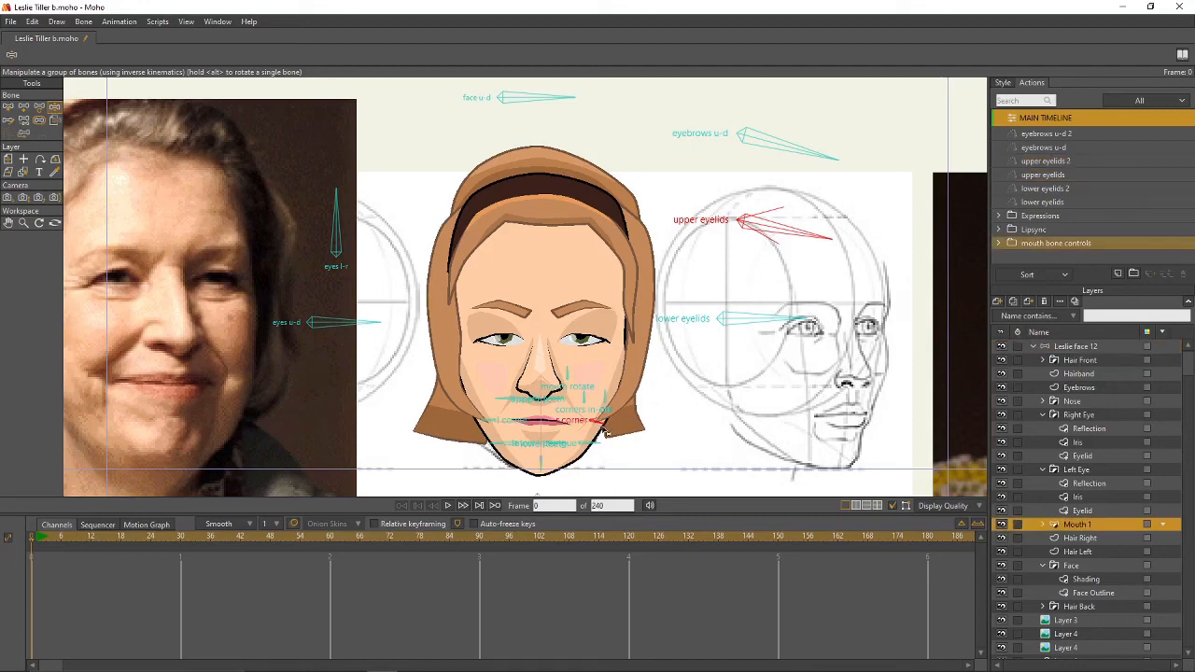
left_click(1073, 347)
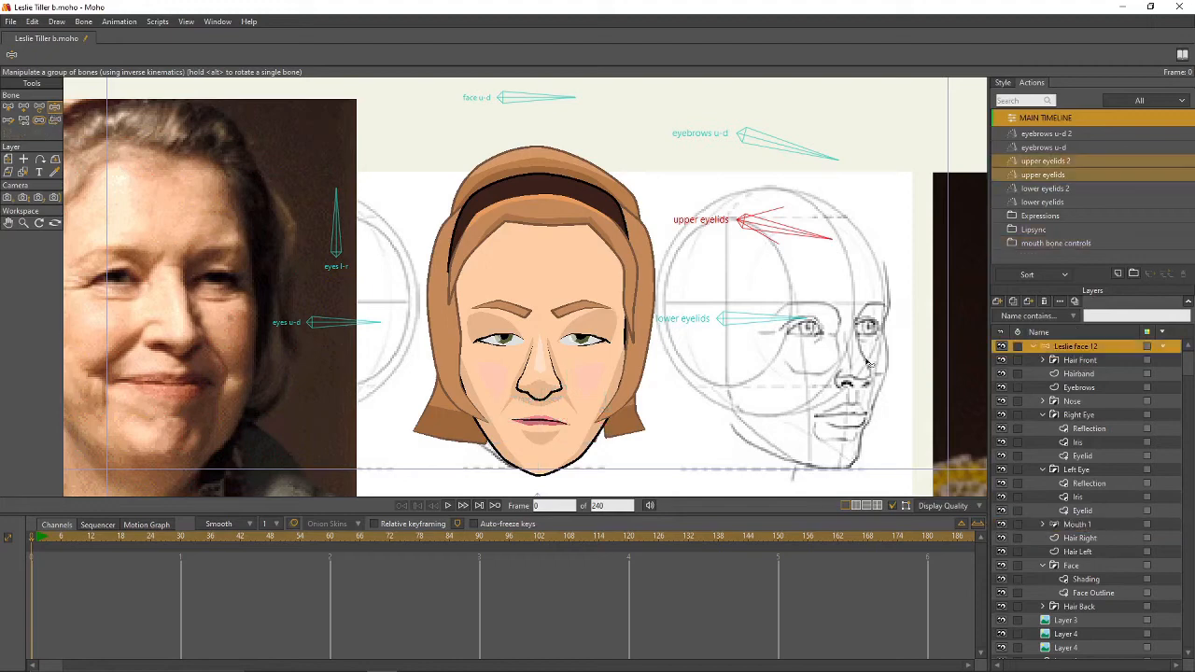
left_click(8, 108)
left_click(412, 182)
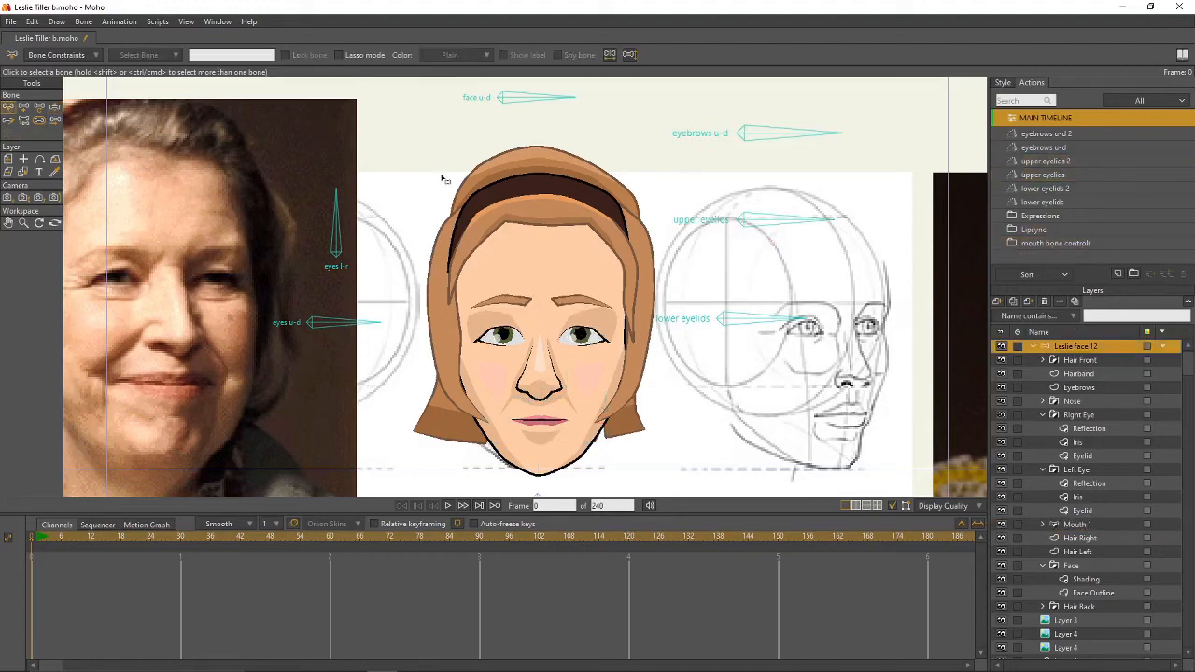
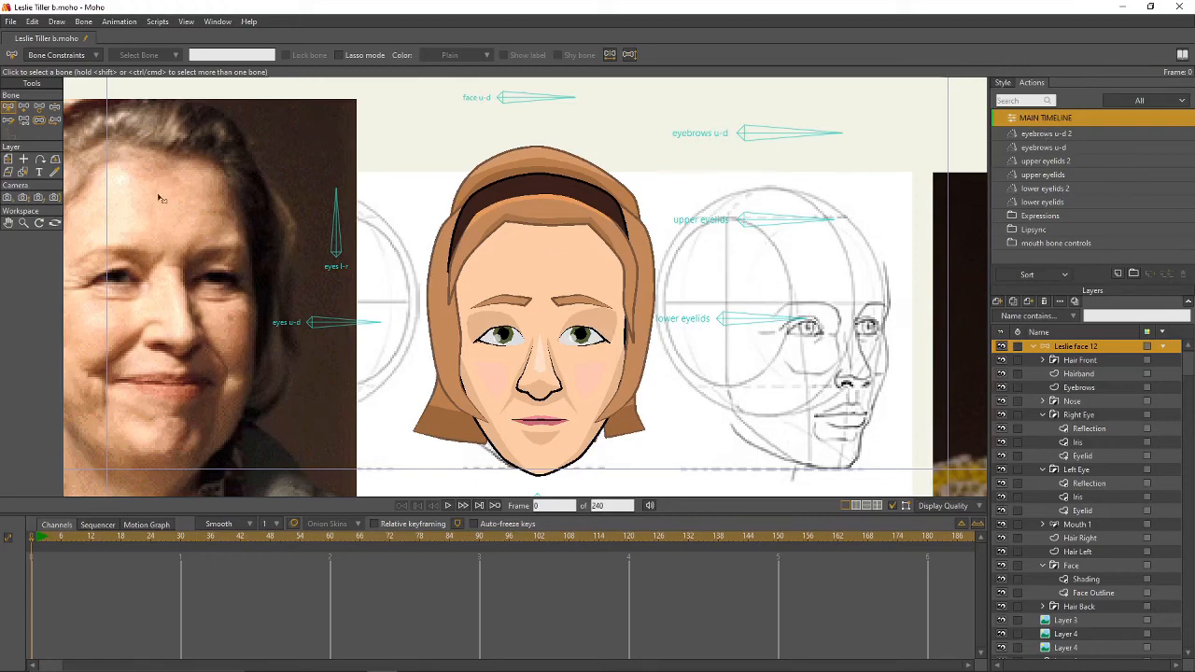
- Create an 'eyes u-d' action and rotate the eyes u-d bone down at frame 30
left_click(331, 324)
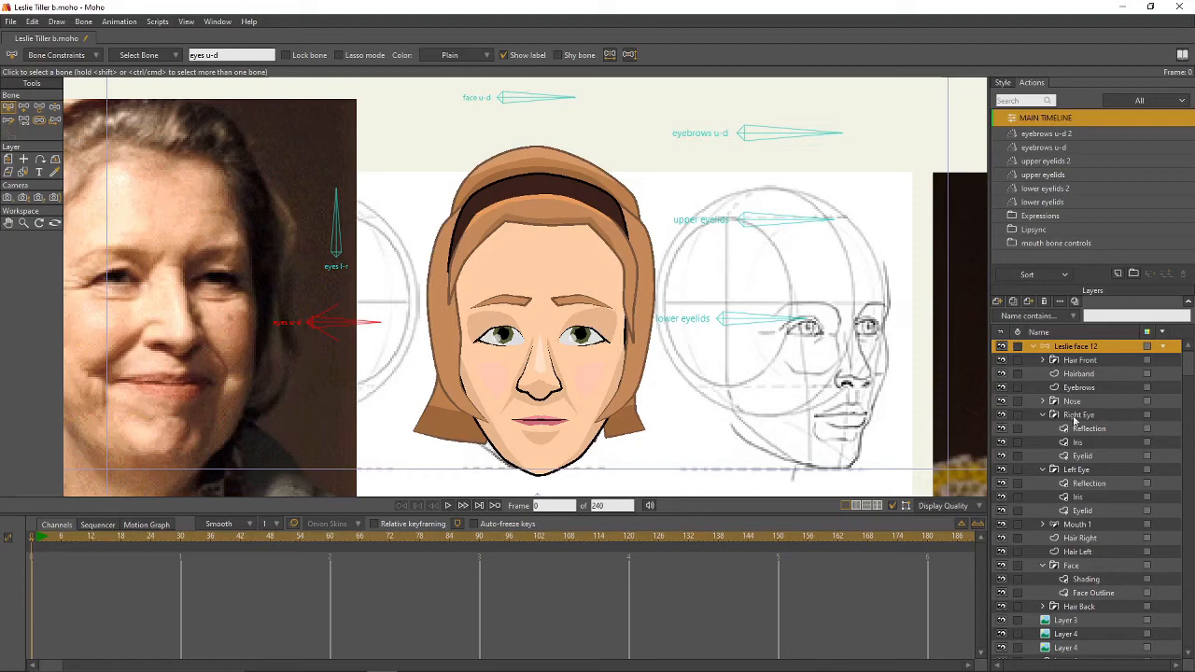
left_click(1118, 273)
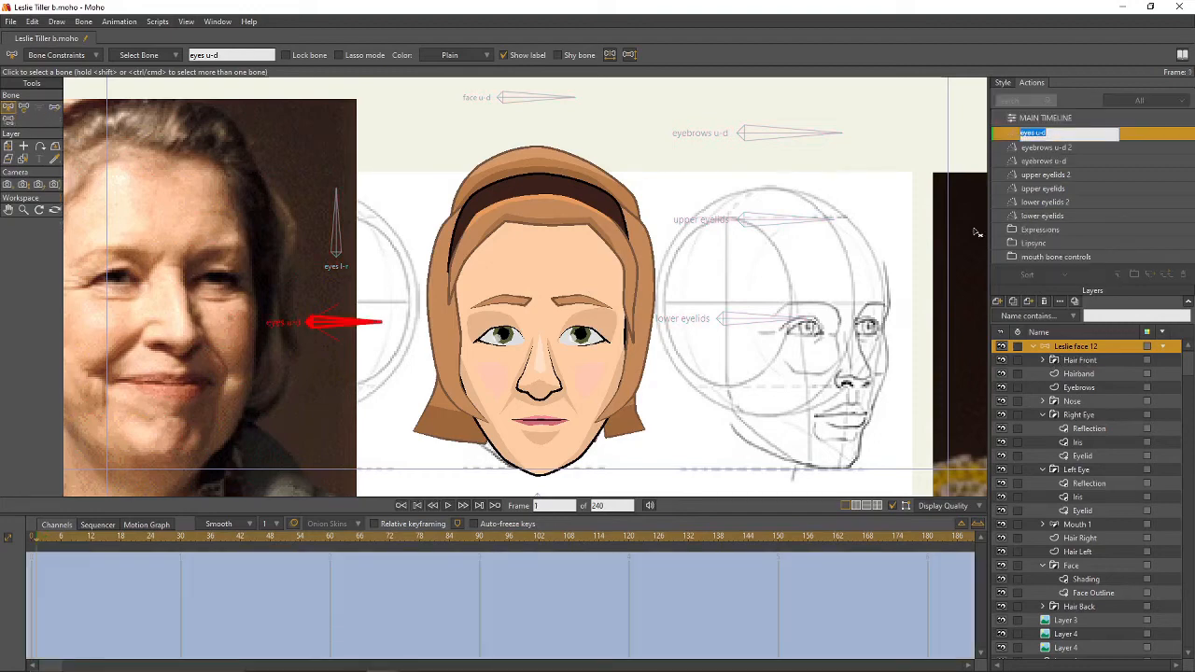
key("Return")
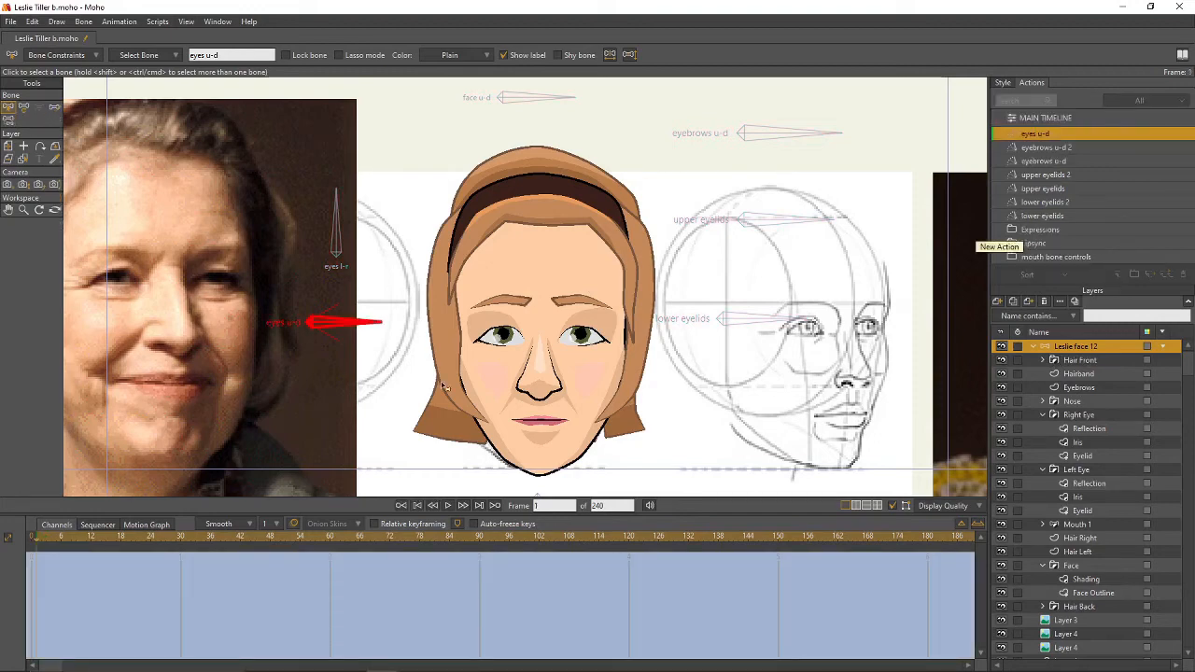
left_click(181, 539)
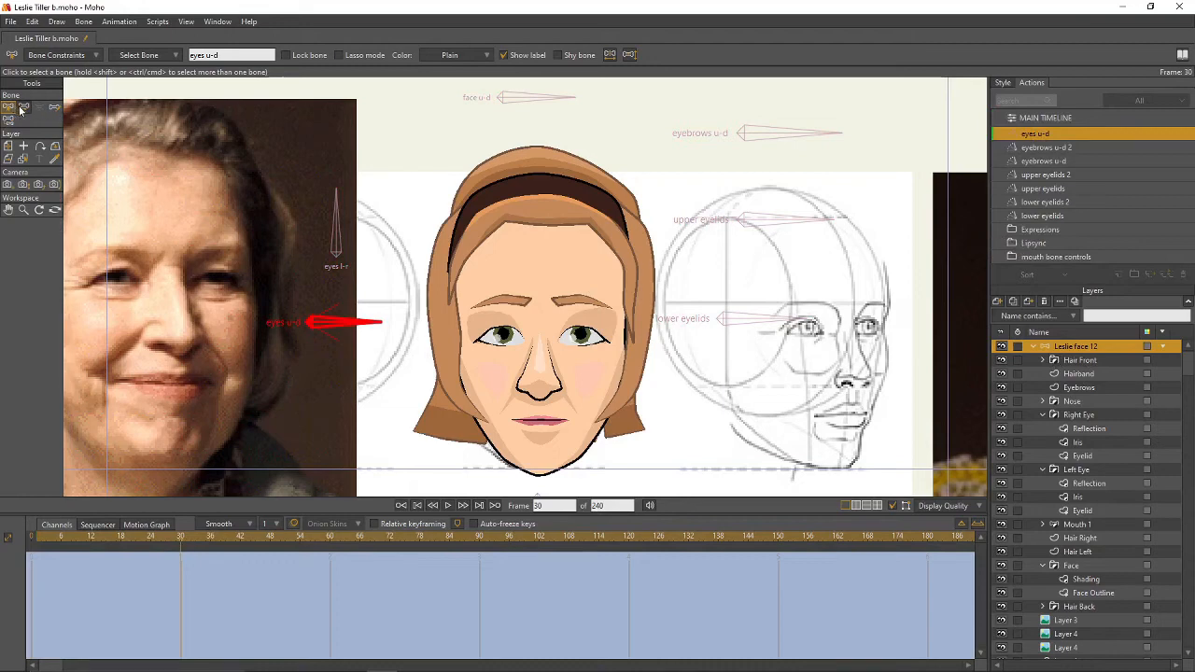
left_click(55, 55)
left_click(55, 55)
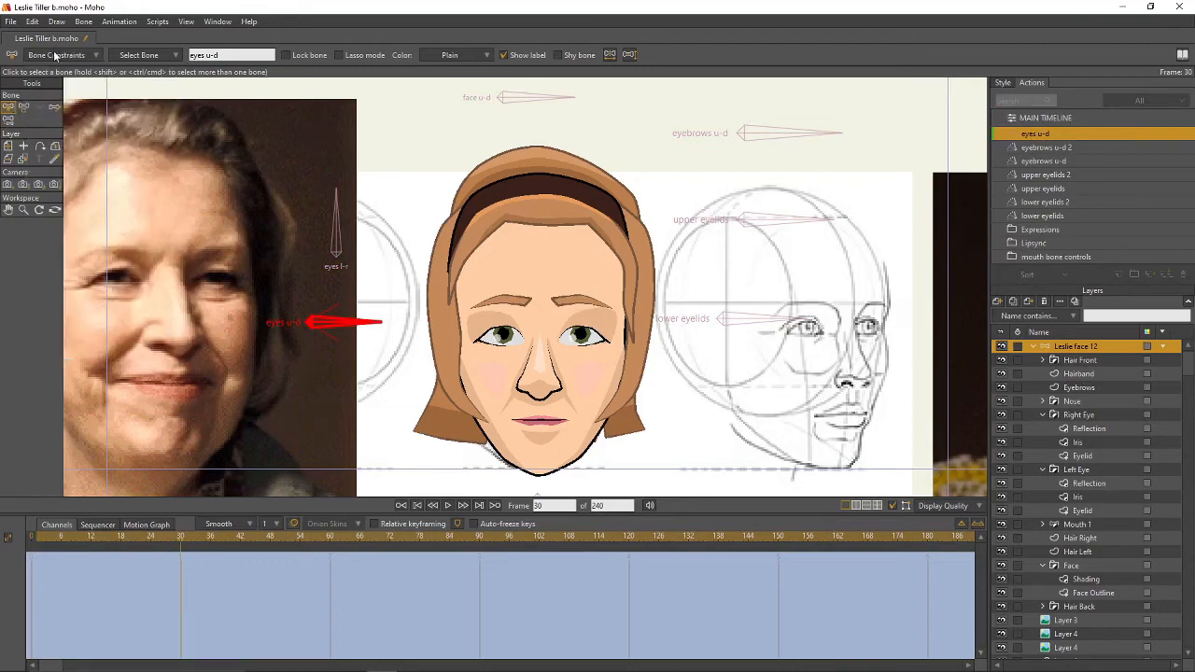
left_click(23, 106)
left_click_drag(331, 323, 326, 374)
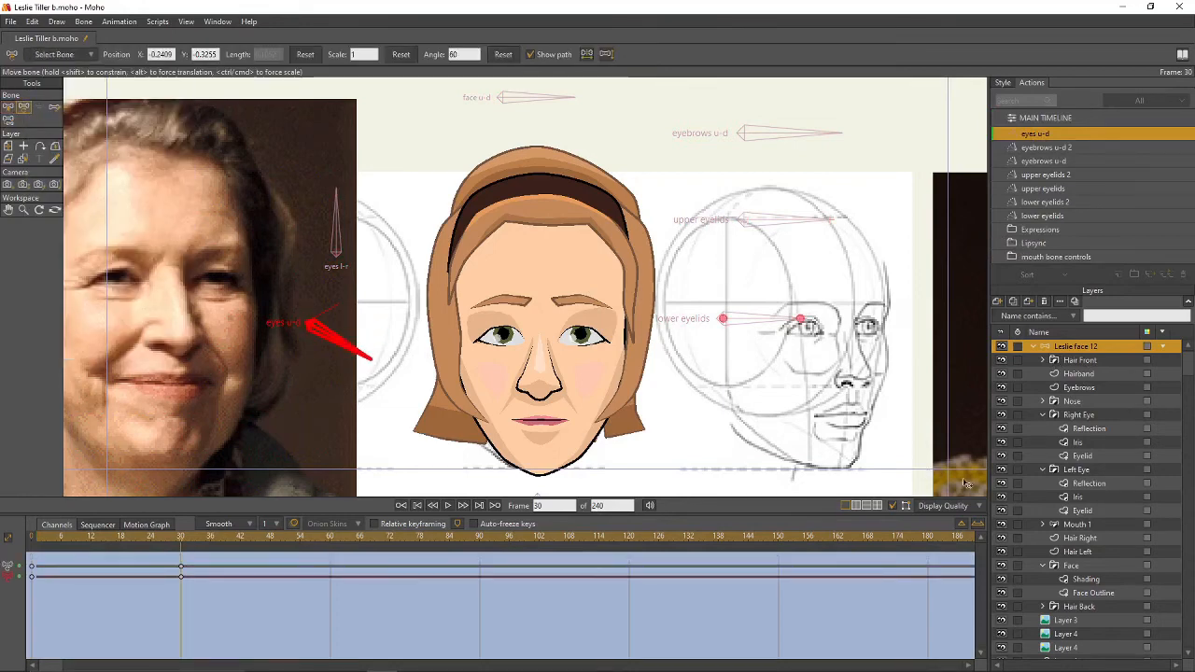
- Shift both Iris layers down so the eyes look down, then return to the main timeline
left_click(1093, 446)
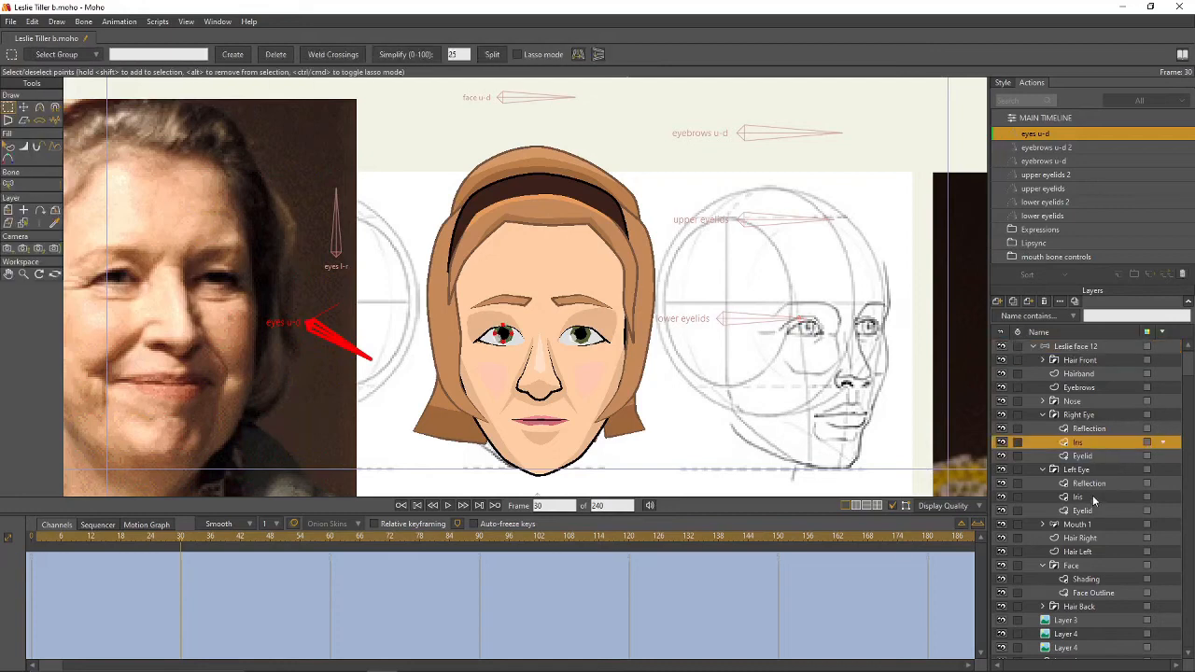
left_click(1095, 501, "ctrl")
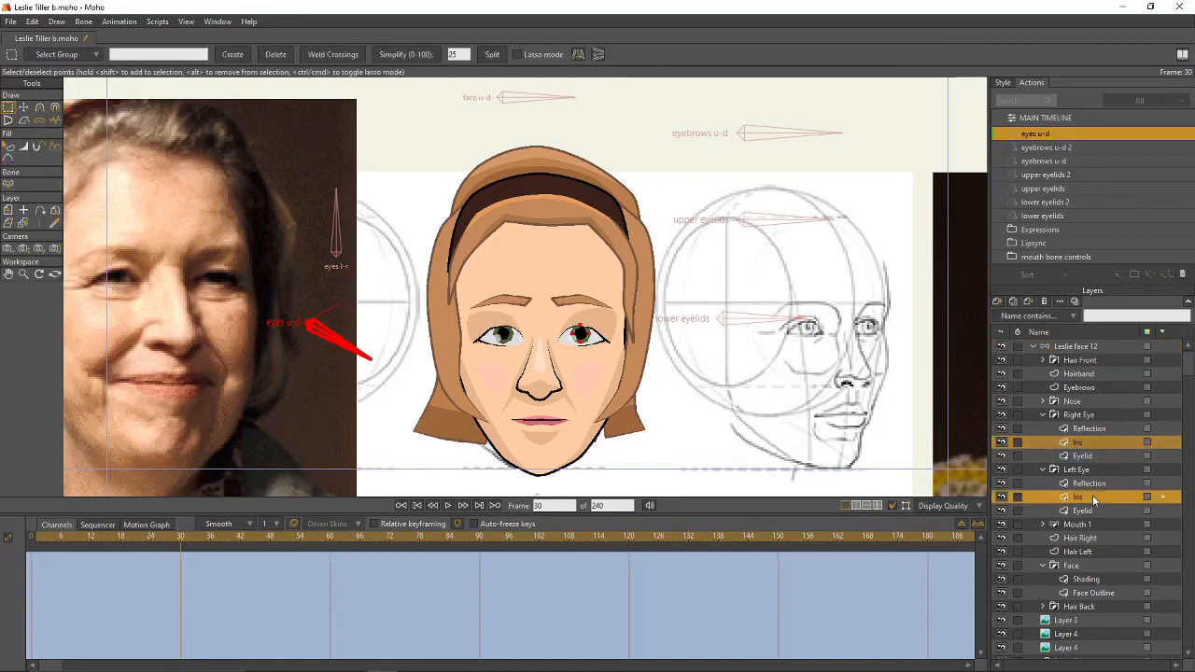
key("m")
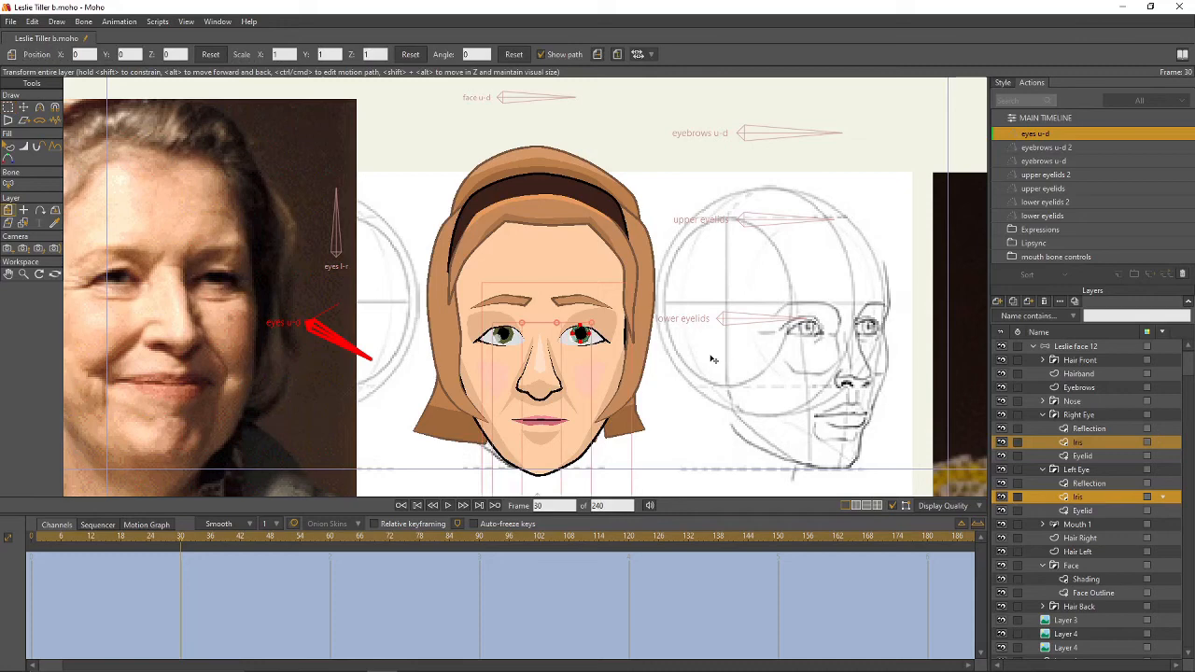
left_click_drag(585, 338, 582, 347)
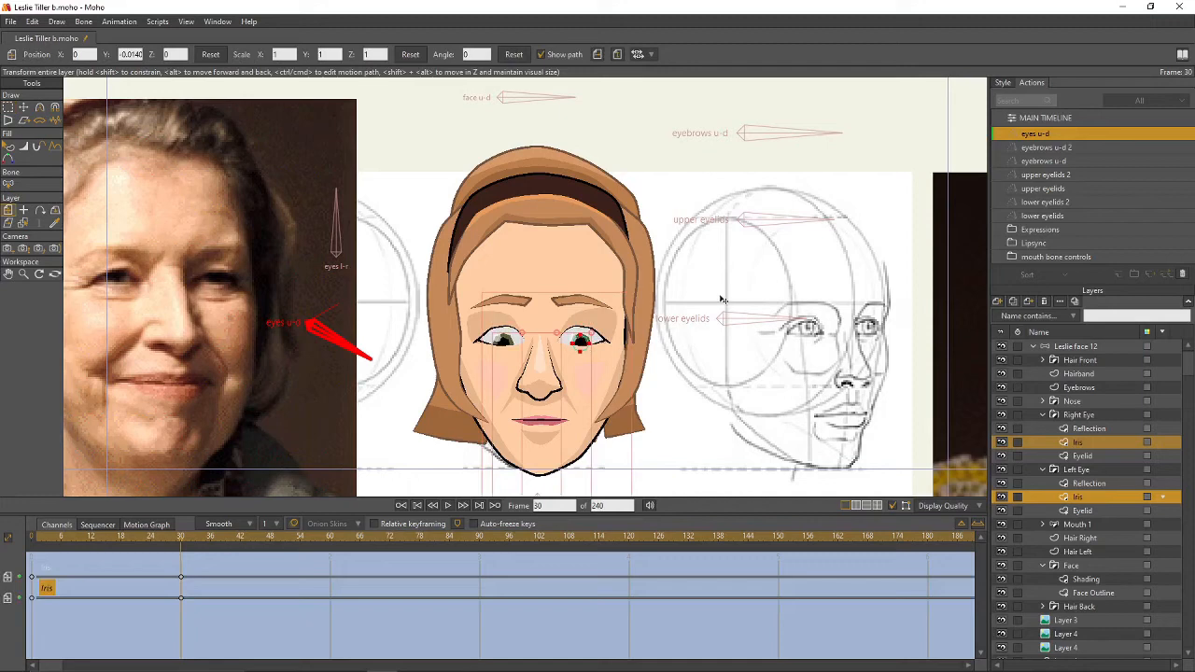
left_click(1060, 116)
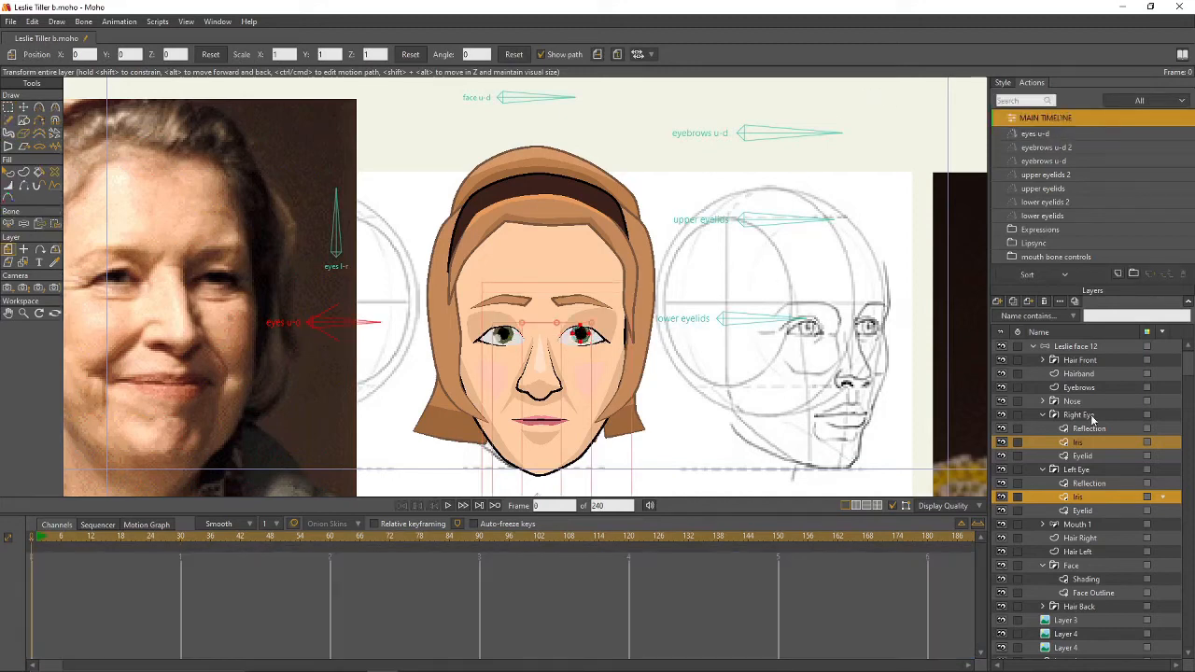
- Place the left Iris layer's pivot at its centre, then reselect the Leslie face 12 rig
left_click(1079, 442)
key("0")
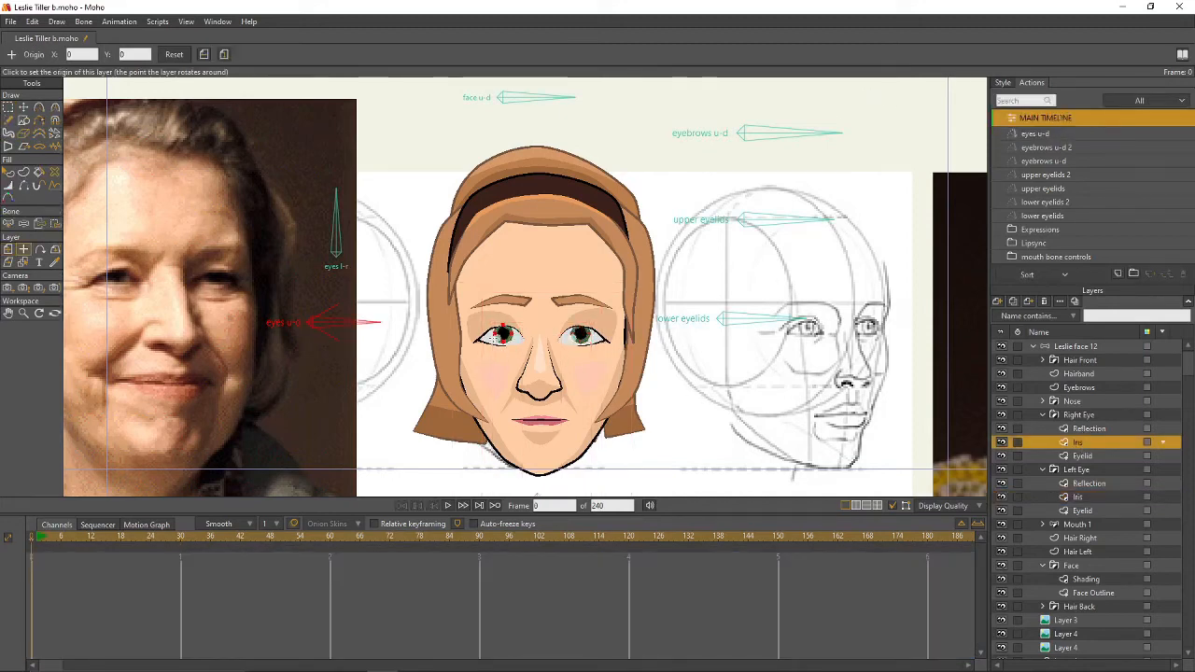
left_click(1079, 497)
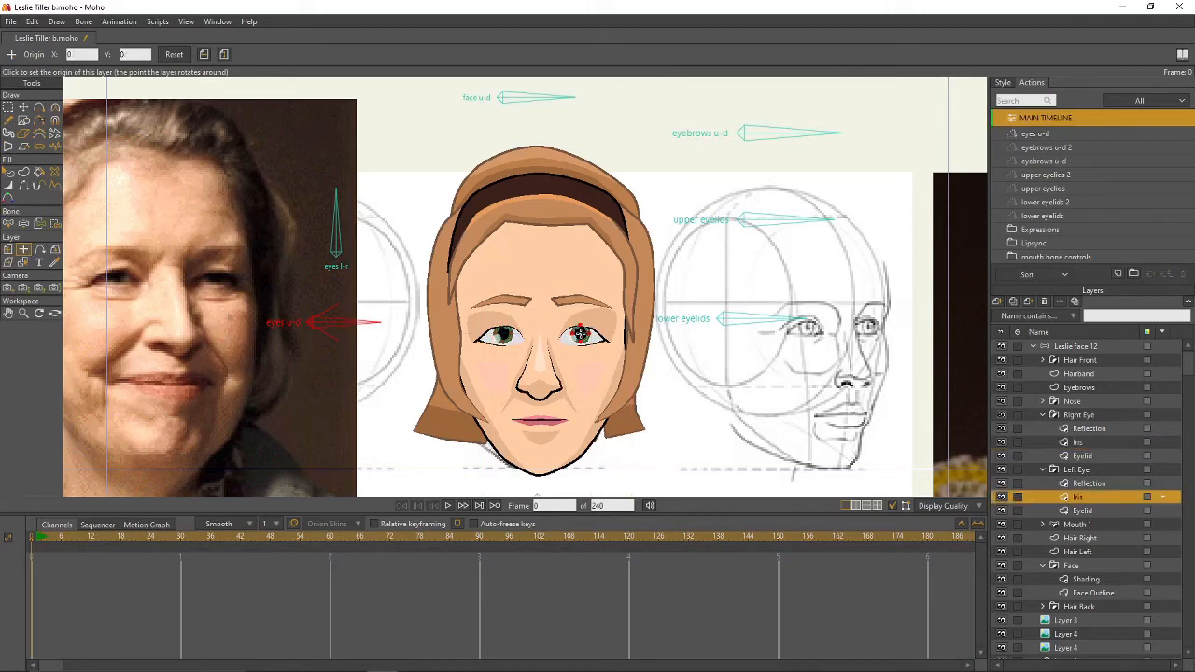
left_click(579, 333)
left_click(1071, 347)
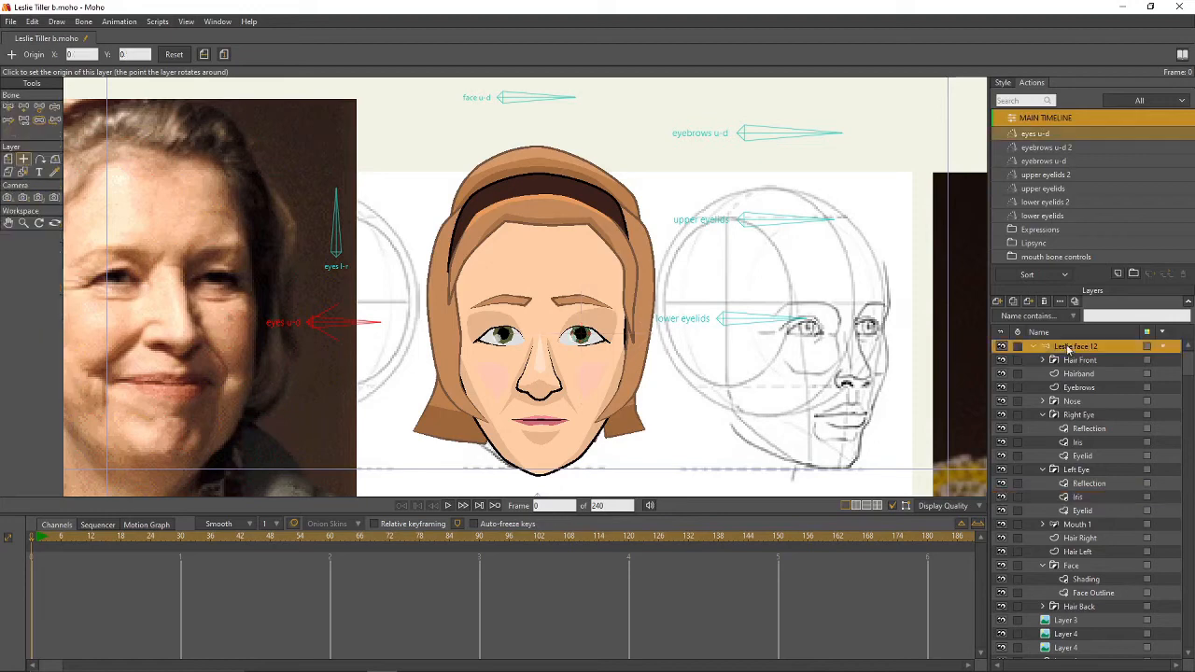
left_click(8, 106)
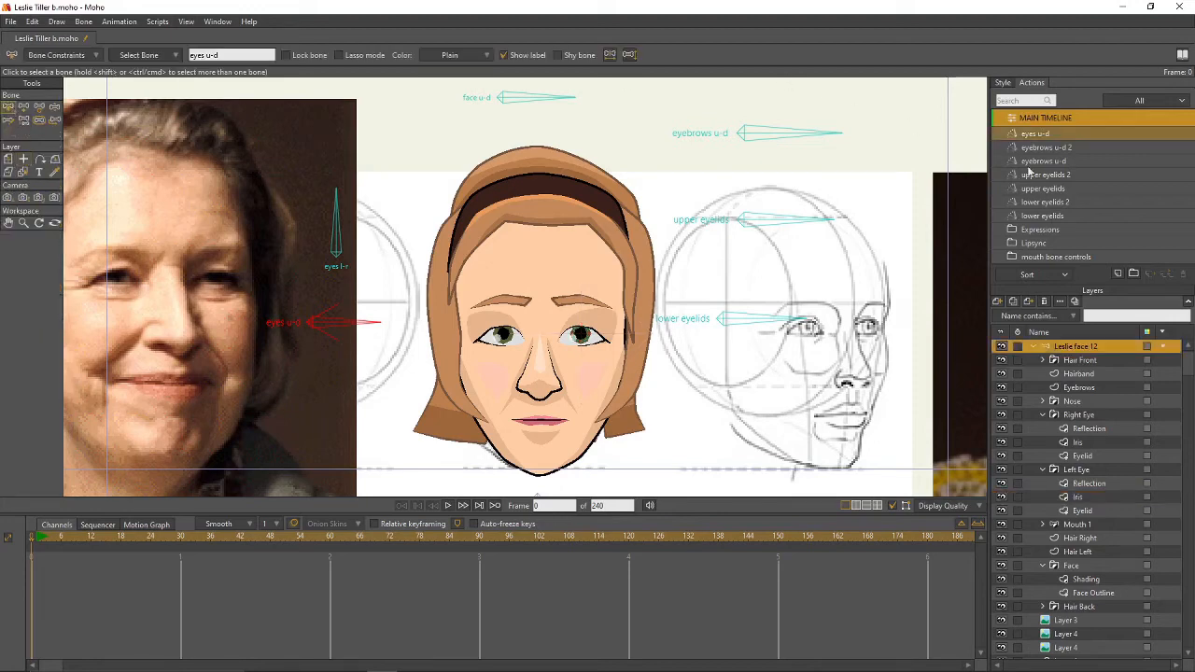
- Create a second eyes up-down action and rotate the eyes u-d bone up at frame 30
left_click(1116, 275)
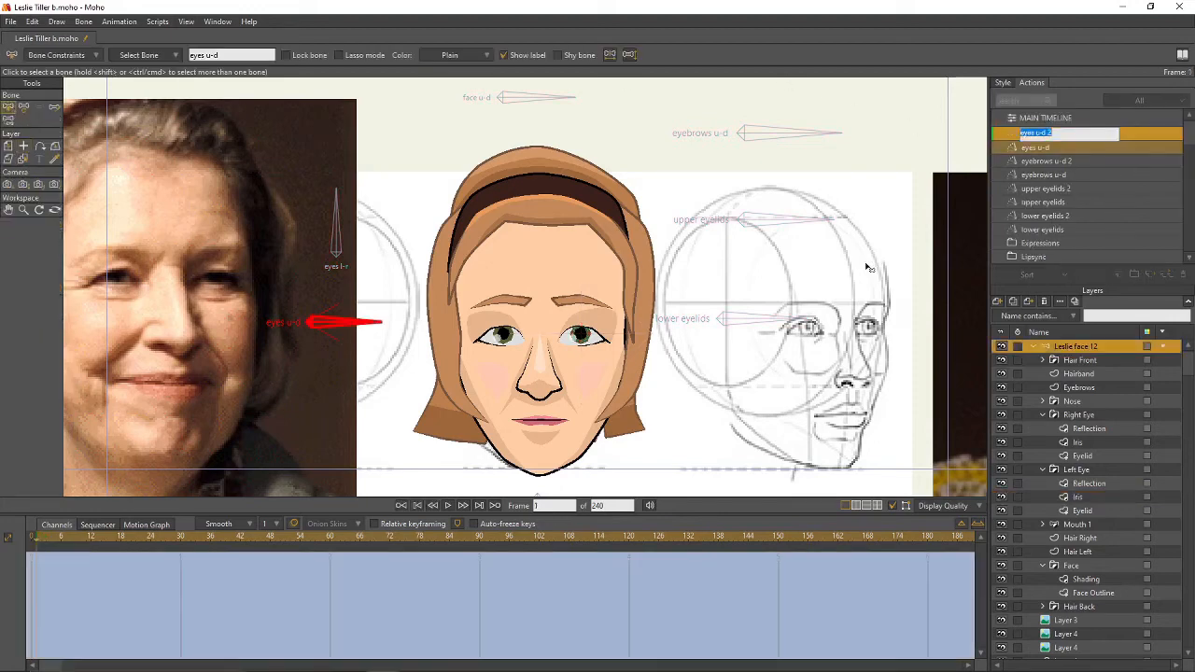
left_click(182, 540)
left_click(23, 107)
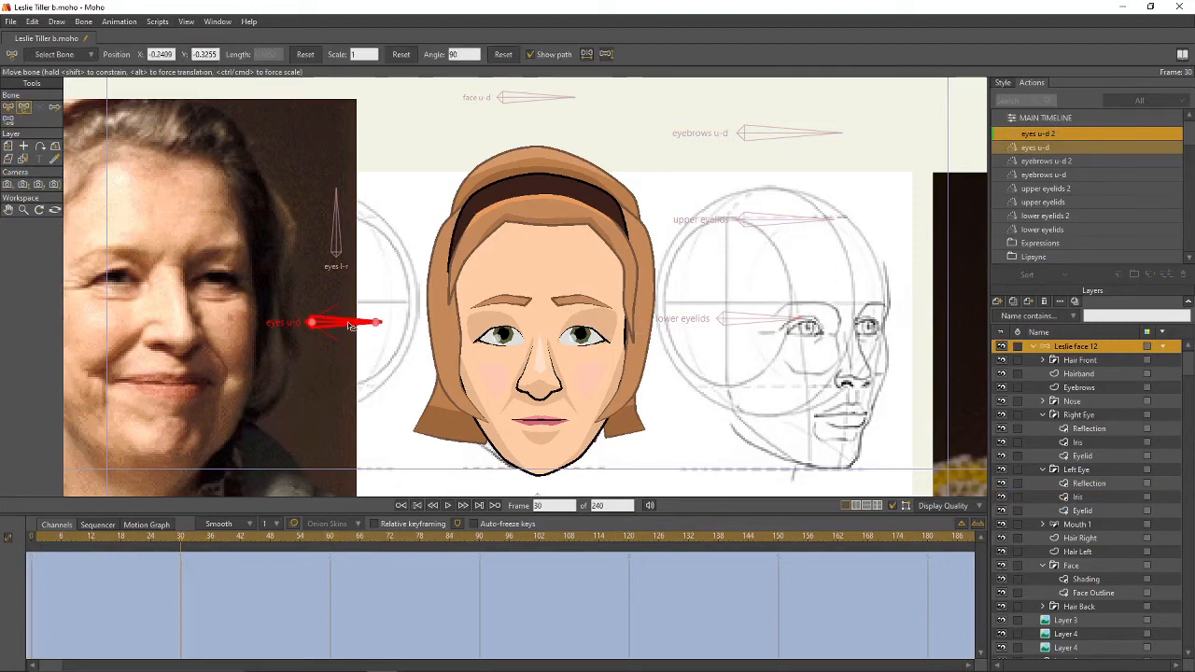
left_click_drag(353, 327, 346, 276)
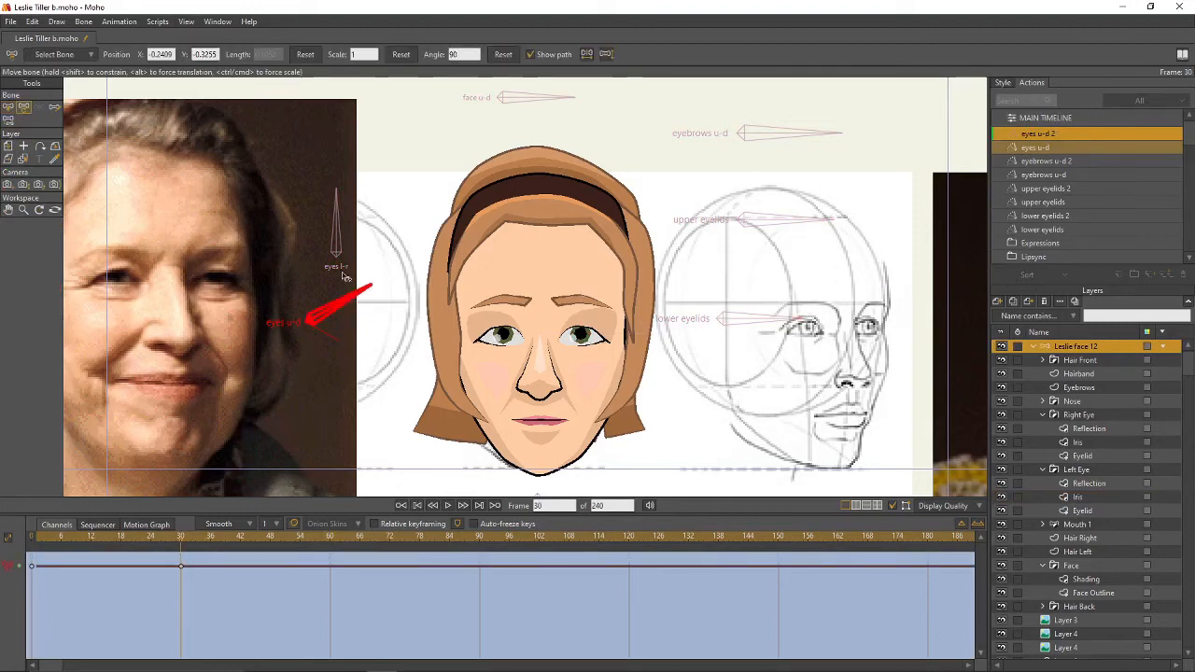
- Raise both Iris layers so the eyes look up, then return to the main timeline
left_click(1080, 443)
left_click(1078, 497, "ctrl")
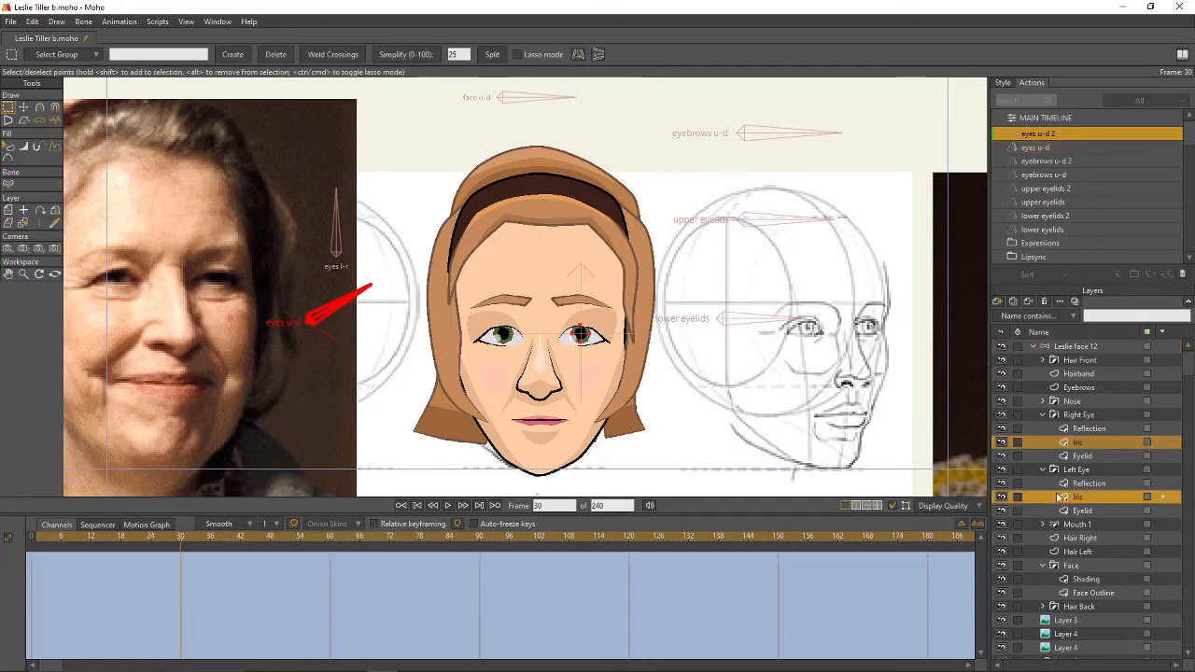
key("m")
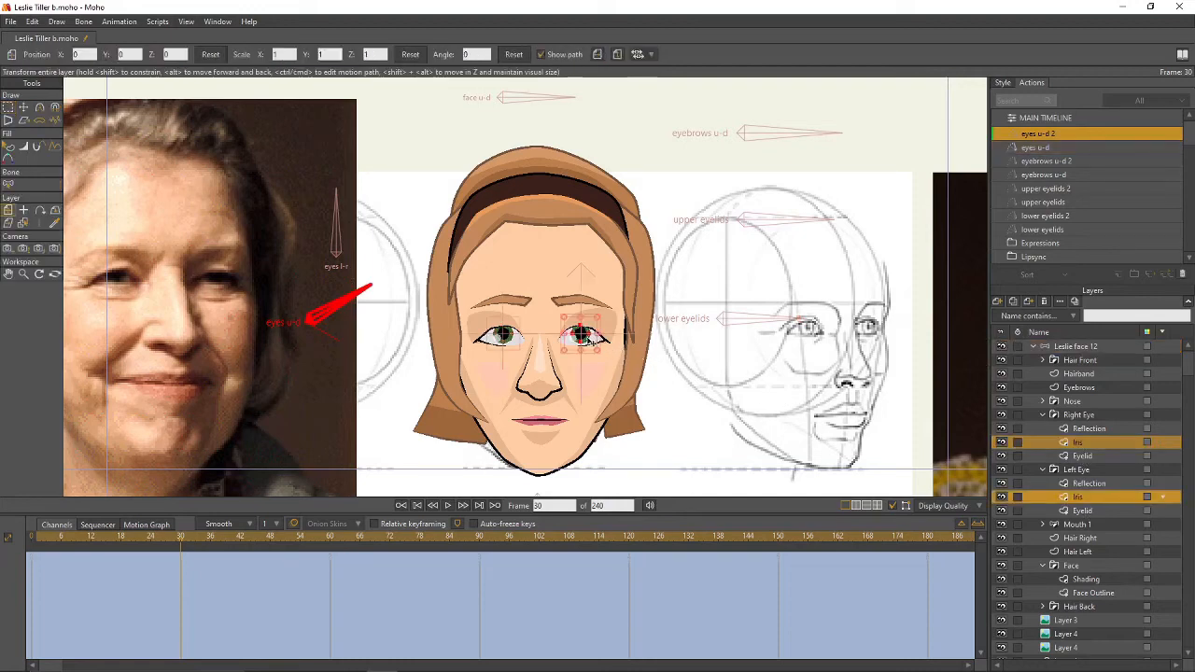
left_click_drag(581, 333, 580, 331)
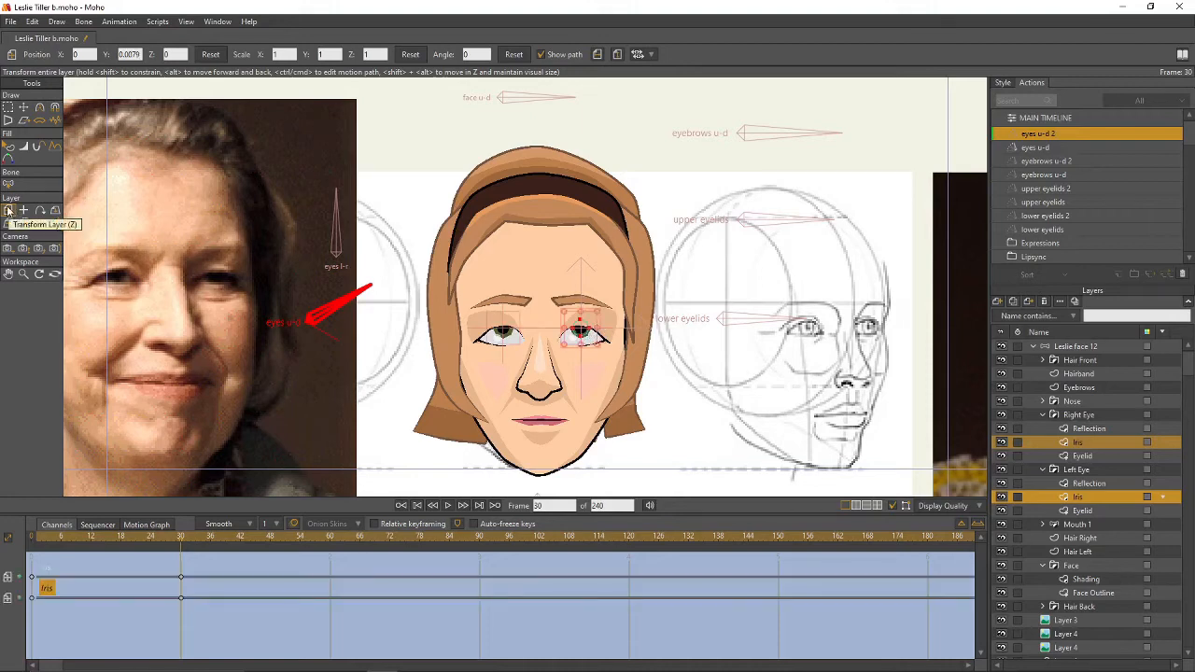
left_click(1089, 119)
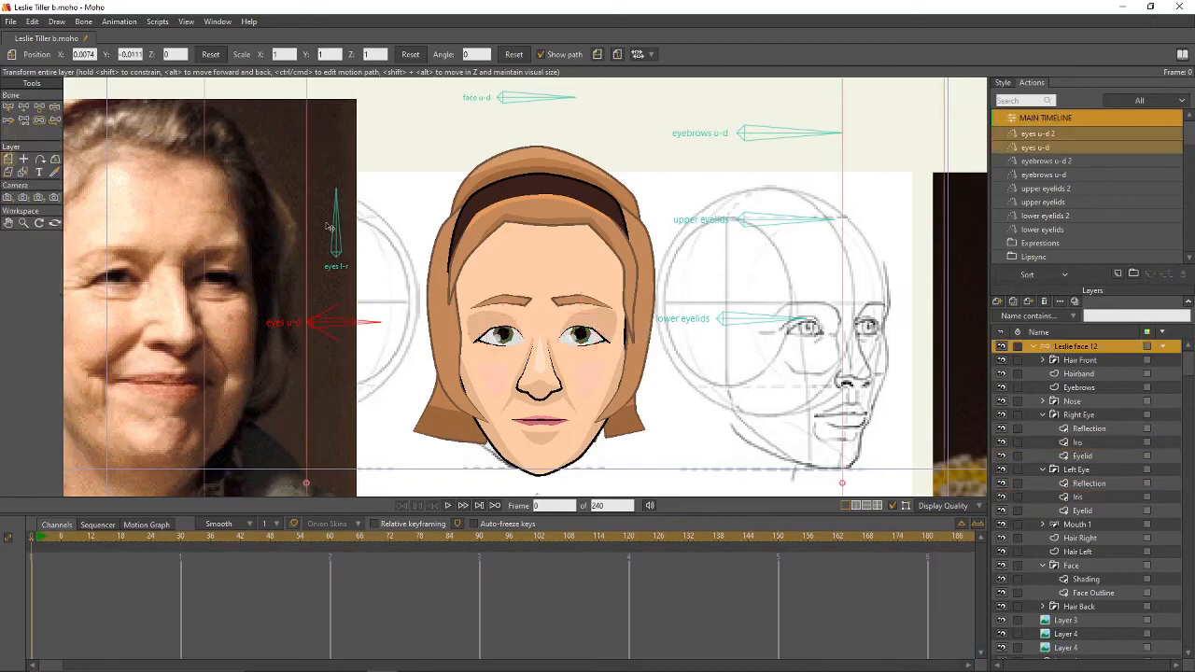
key("z")
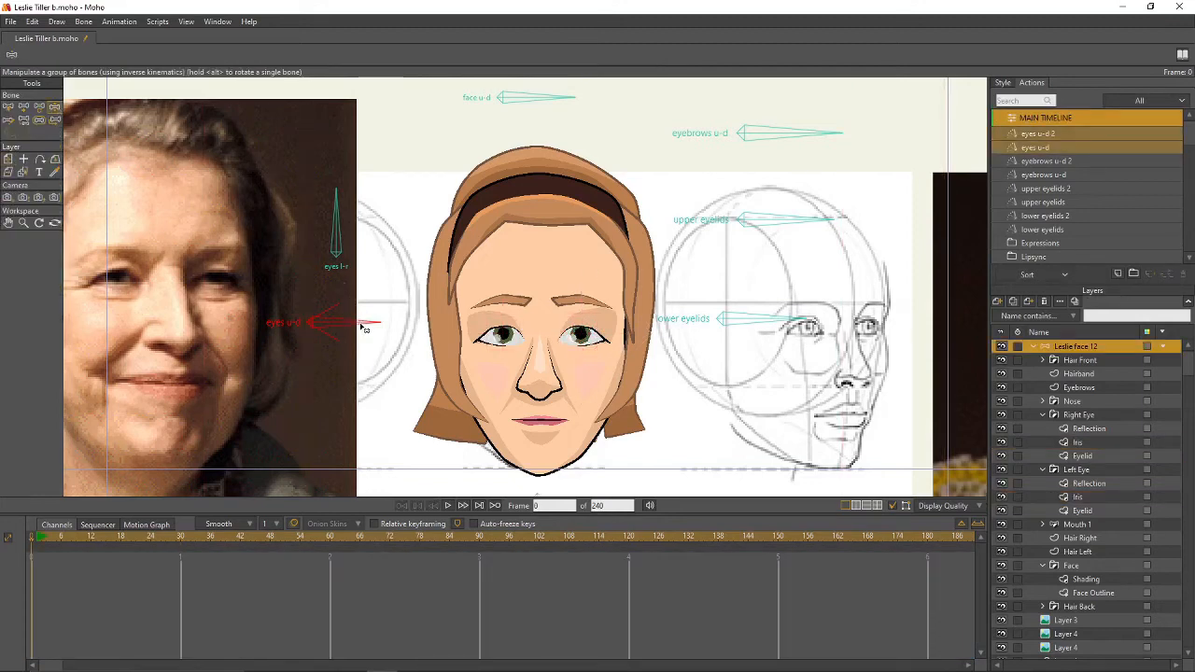
mouse_move(364, 327)
left_mouse_down()
mouse_move(366, 299)
mouse_move(364, 357)
mouse_move(368, 309)
mouse_move(380, 333)
mouse_move(378, 315)
left_mouse_up()
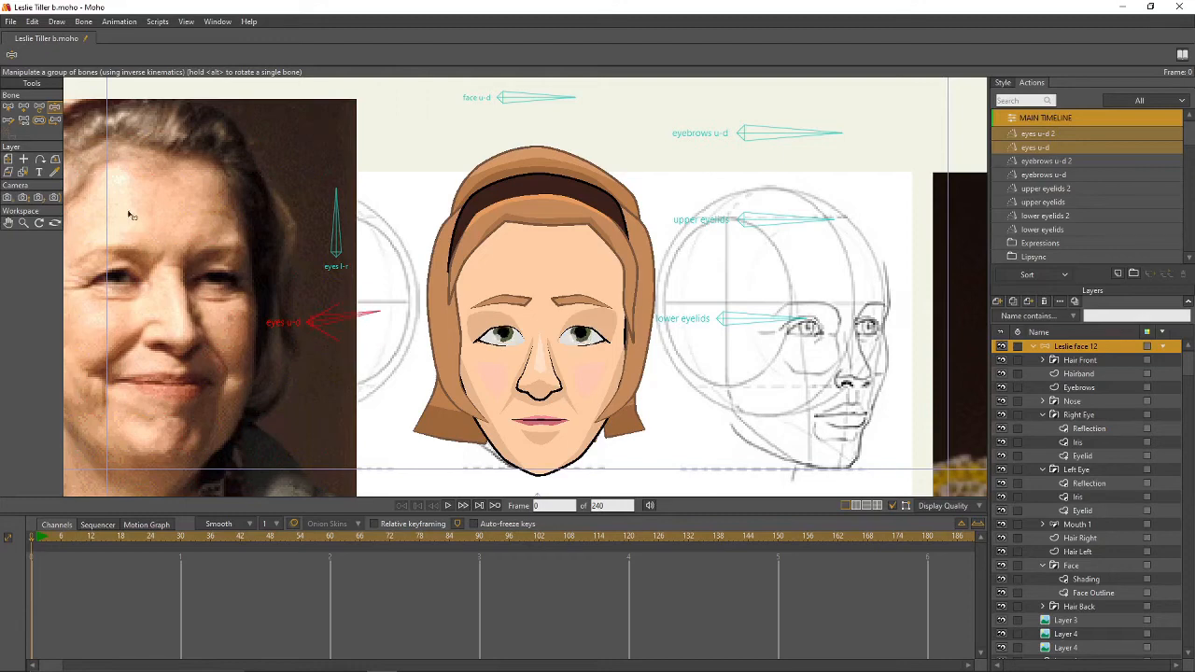
left_click(8, 106)
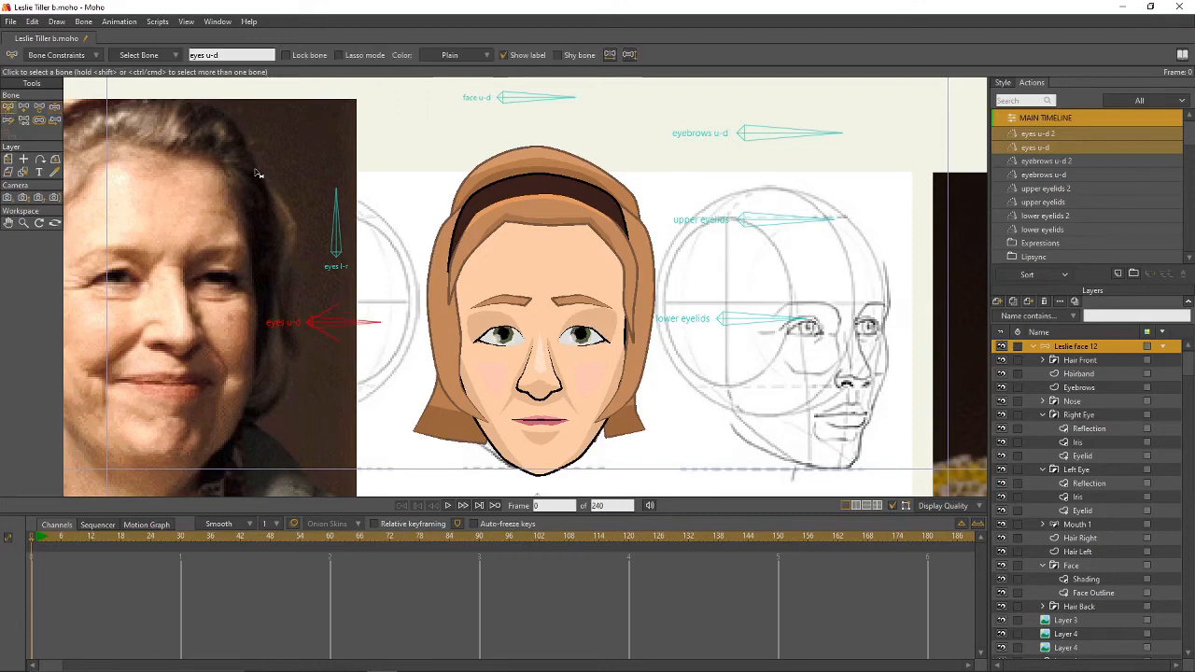
left_click(338, 247)
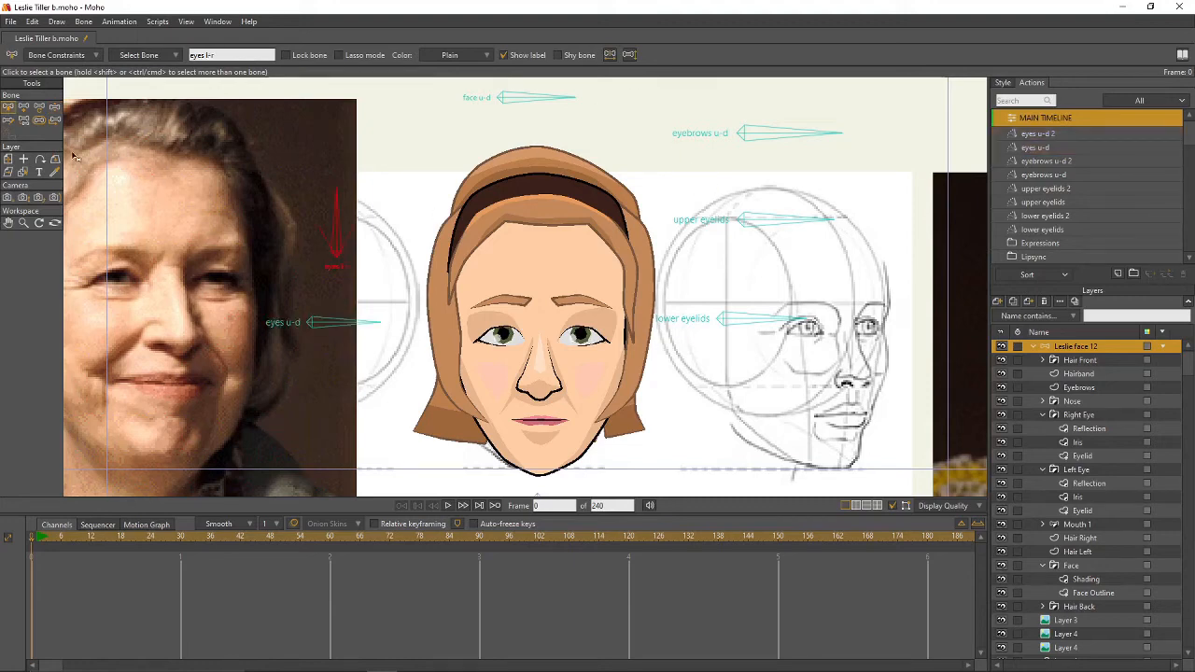
- Create the eyes l-r action and rotate the eyes l-r bone at frame 30
left_click(1119, 274)
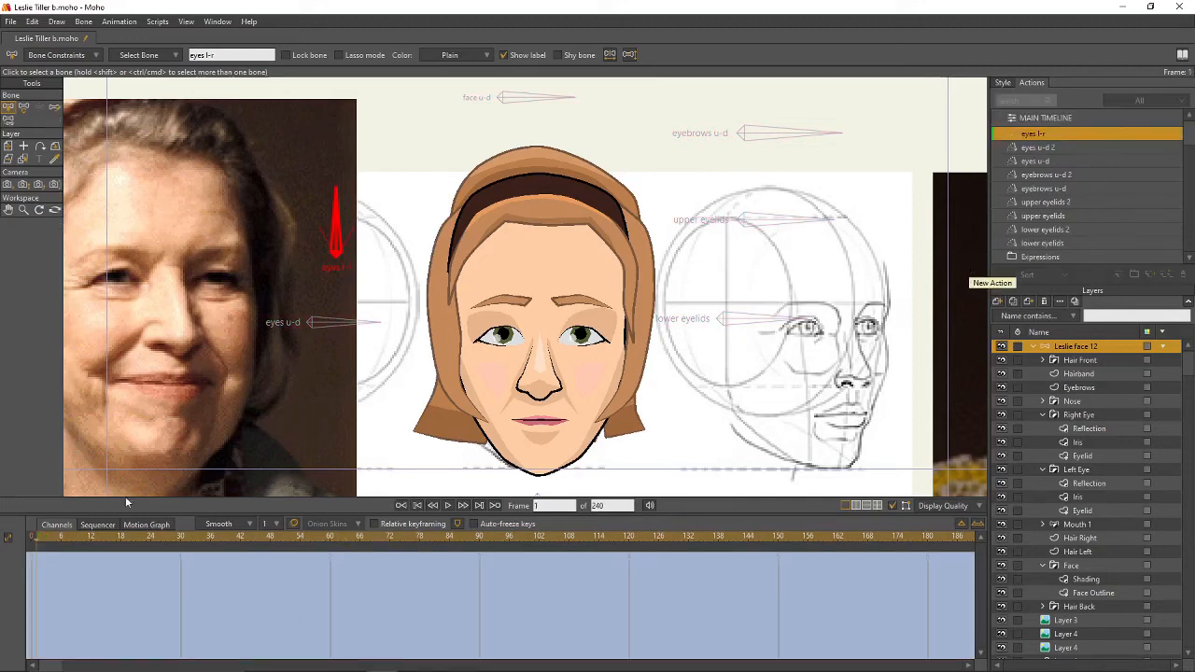
left_click(184, 539)
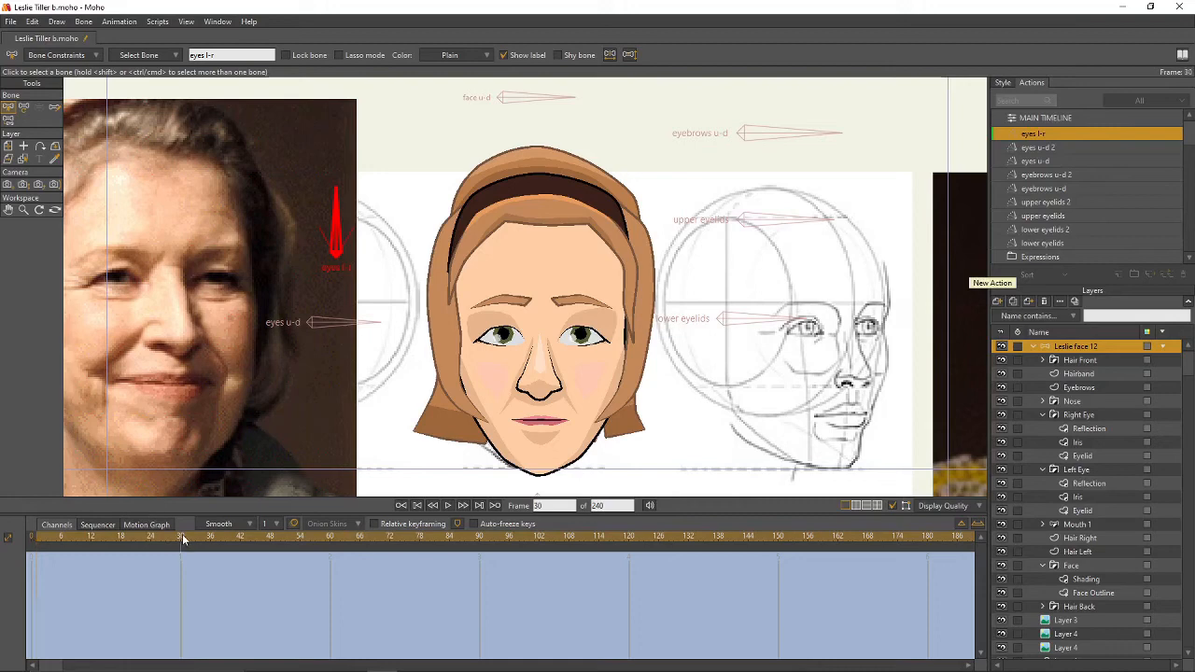
left_click(24, 107)
left_click_drag(335, 219, 316, 224)
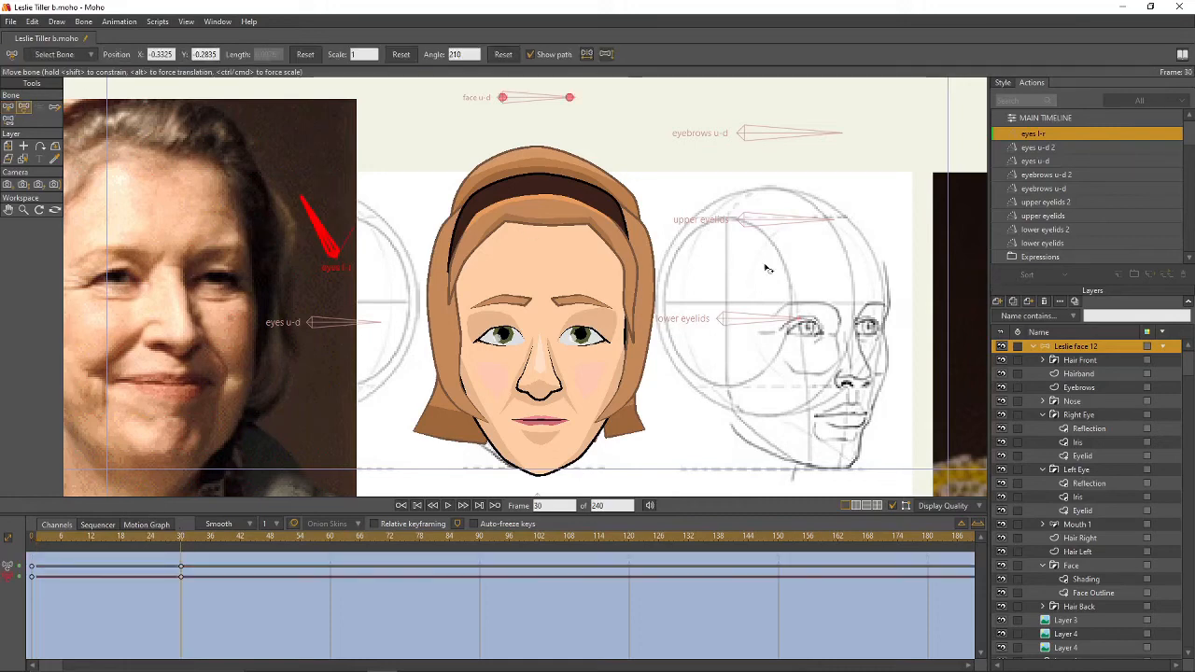
- Shift both irises left, then return to the main timeline with Leslie face 12 selected
left_click(1077, 442)
left_click(1079, 496, "ctrl")
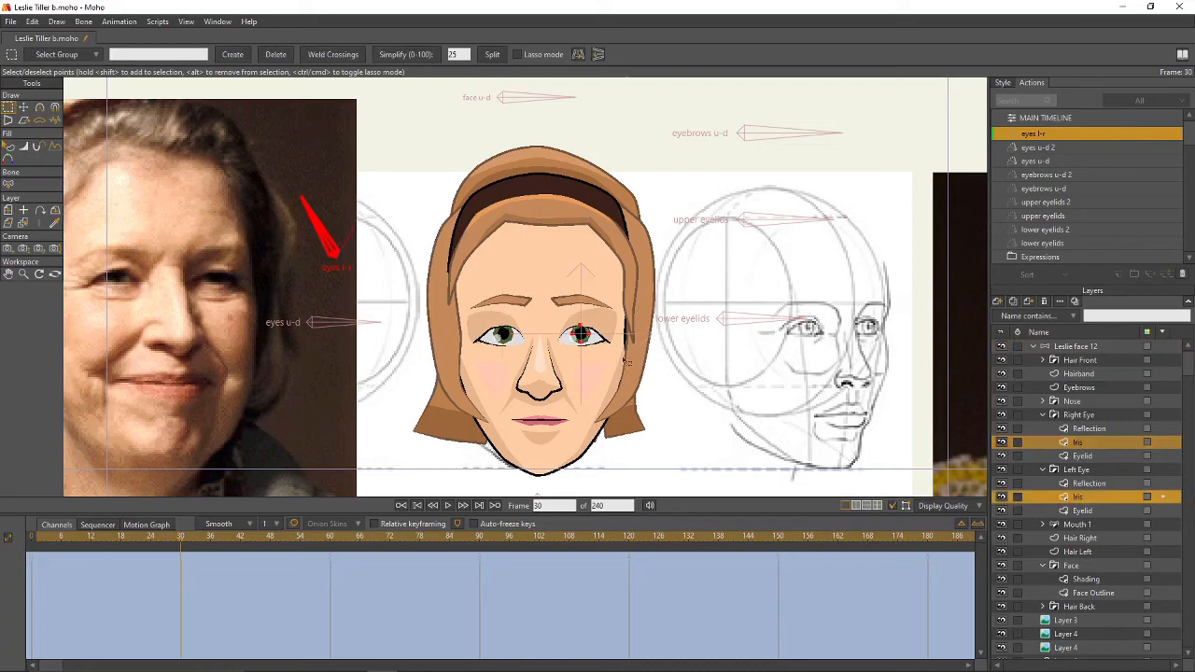
key("t")
left_click_drag(604, 346, 575, 338)
left_click(1069, 118)
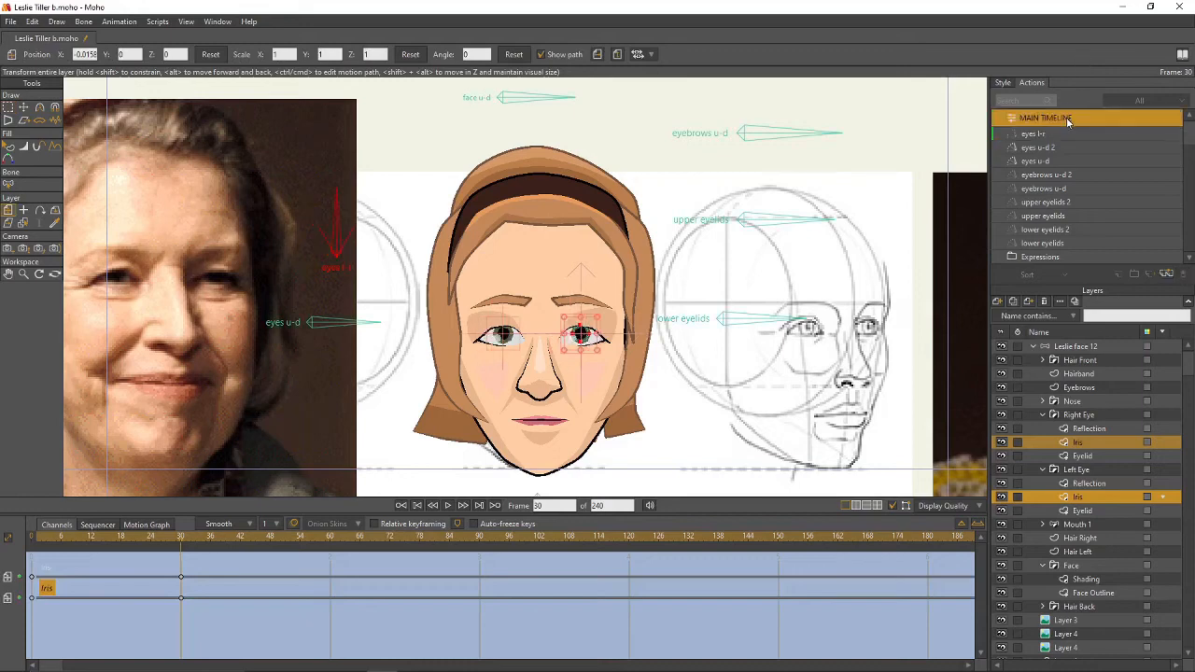
left_click(1104, 346)
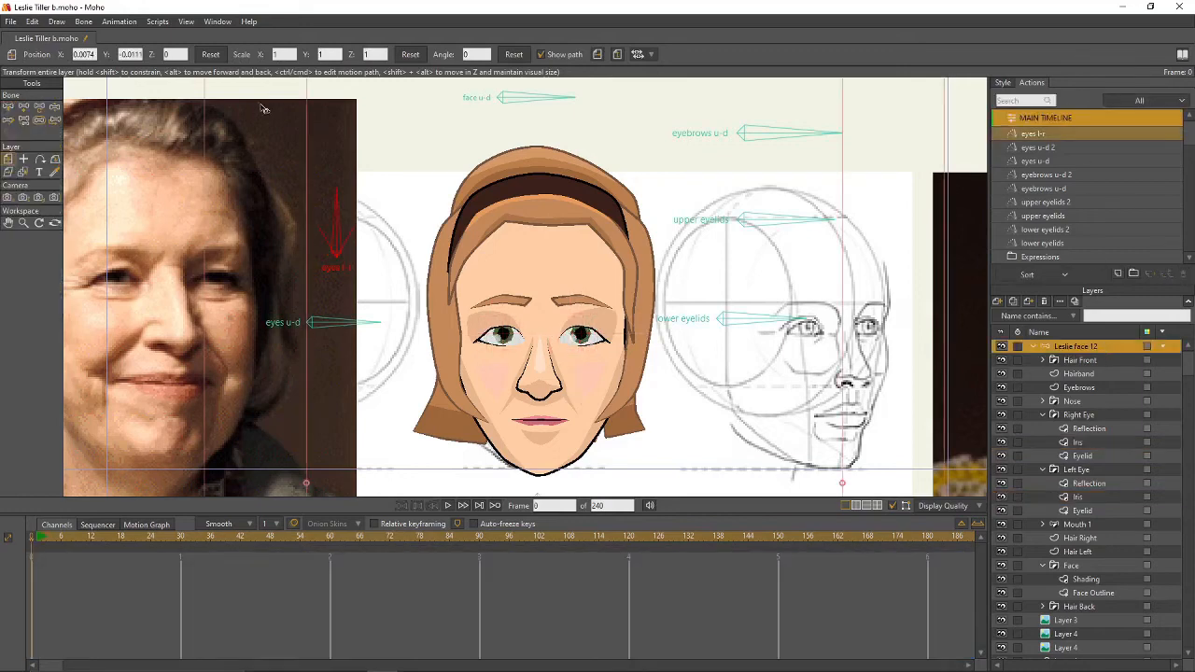
- Create the 'eyes l-r 2' action and turn the eyes l-r bone the opposite way at frame 30
left_click(9, 106)
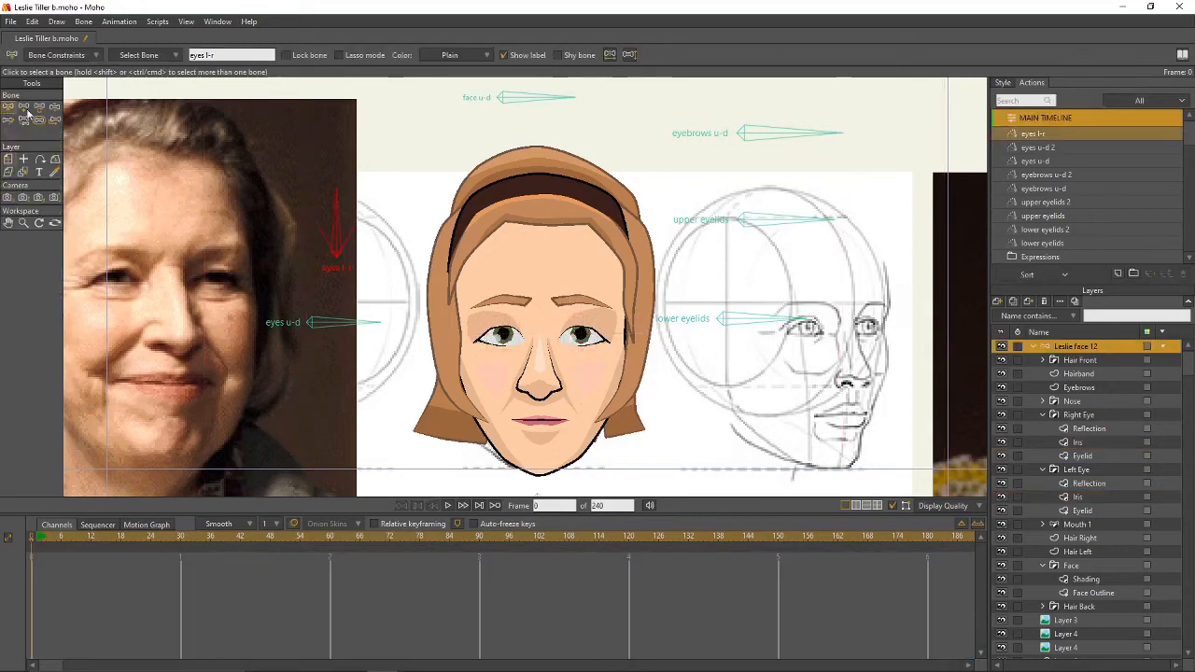
left_click(1118, 274)
key("Return")
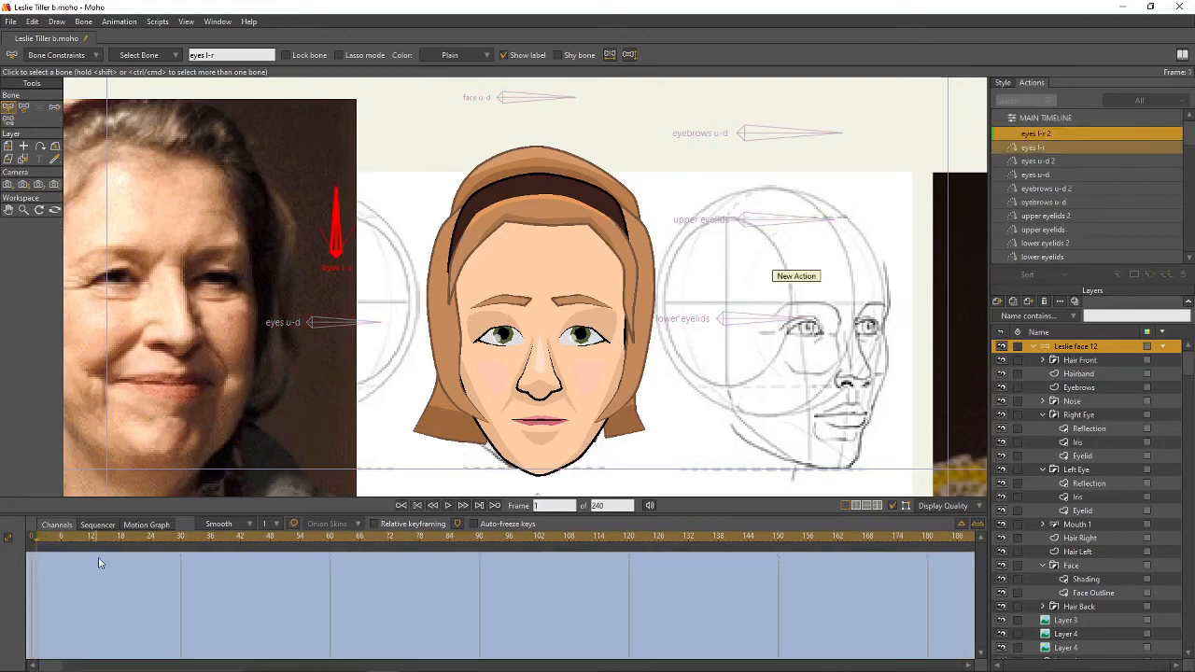
left_click(181, 535)
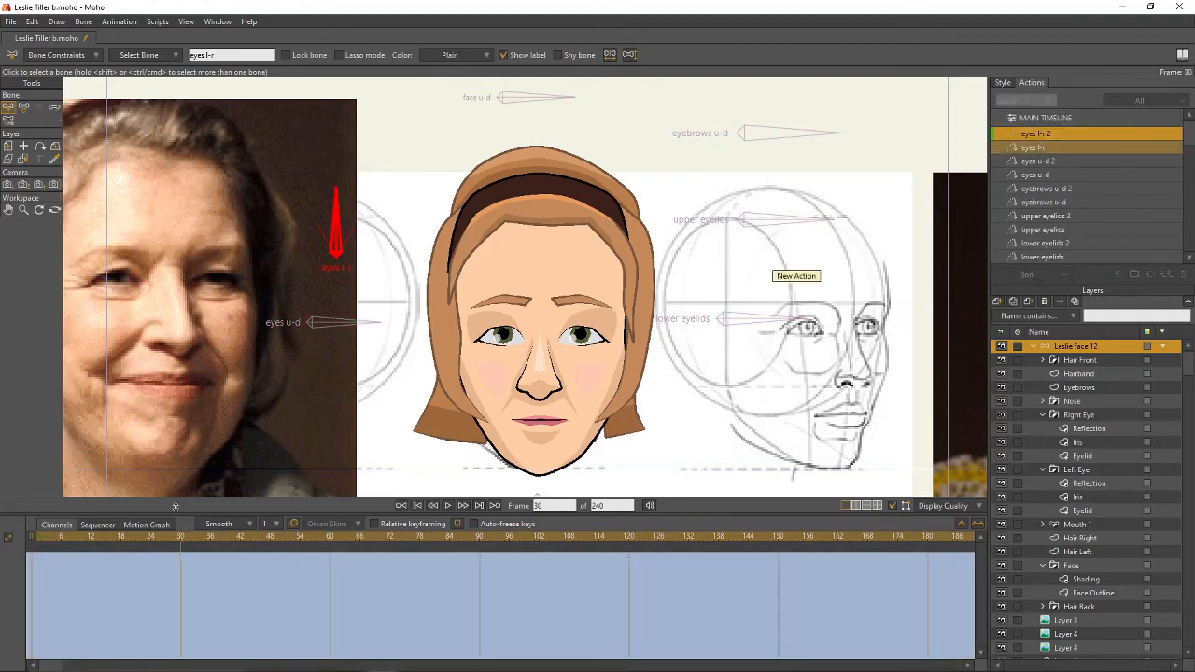
left_click(24, 106)
left_click_drag(339, 224, 355, 229)
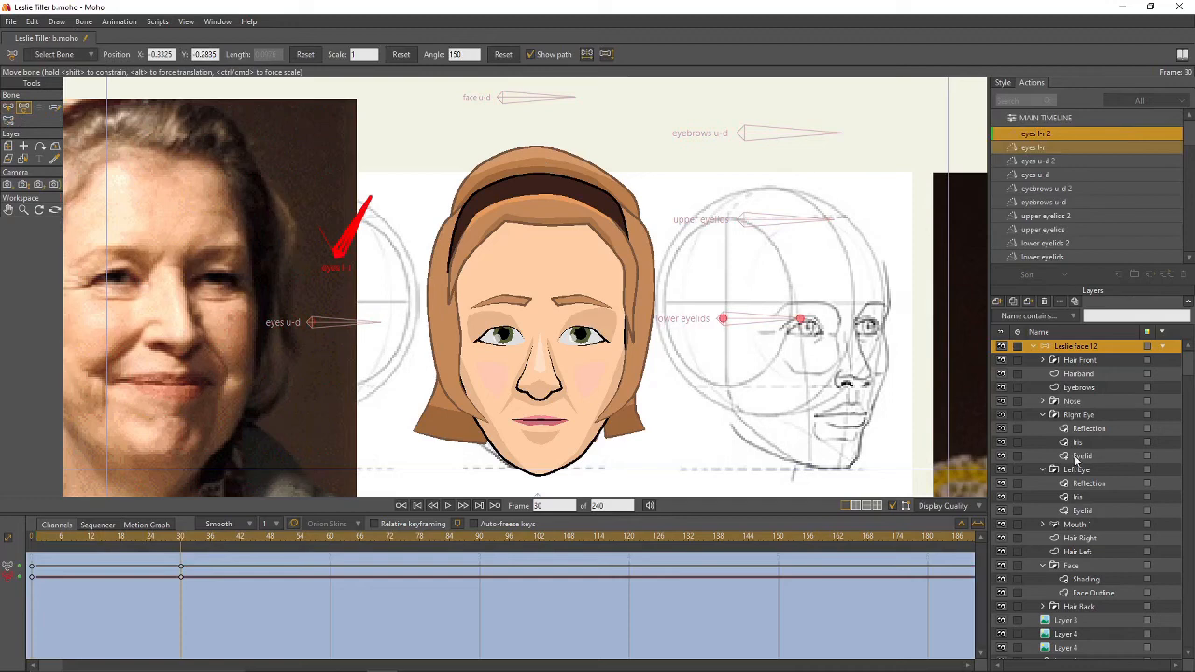
- Shift both irises right, then return to the main timeline and select Leslie face 12
left_click(1099, 440)
left_click(1102, 495, "ctrl")
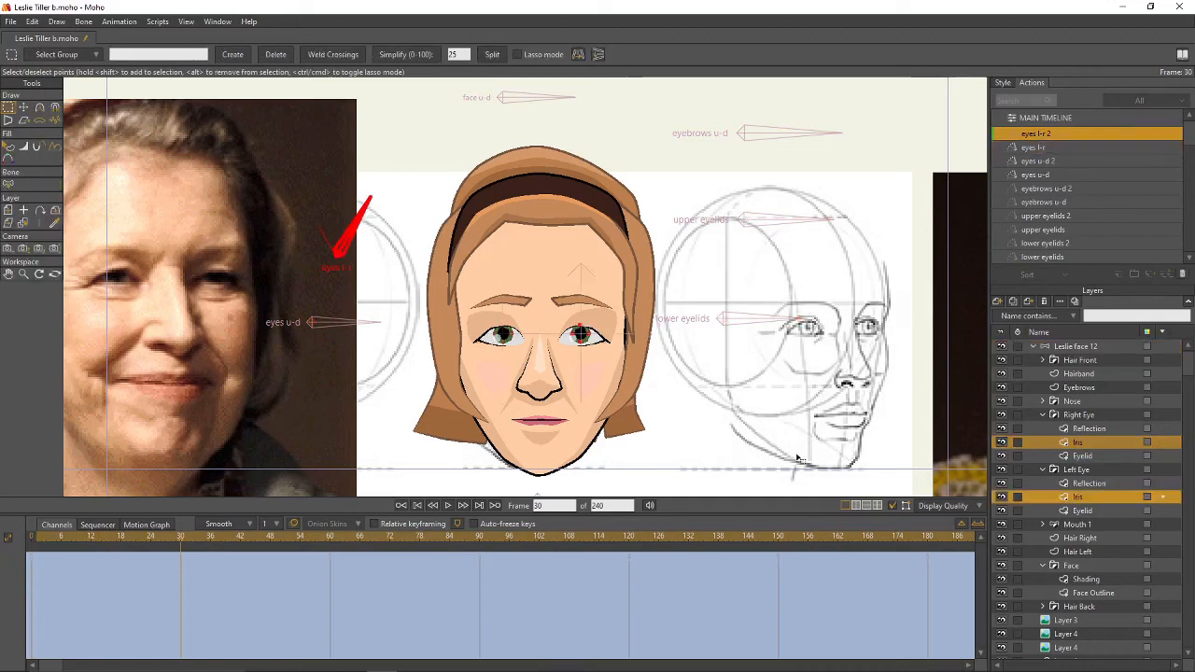
key("0")
left_click_drag(591, 339, 606, 341)
left_click(1081, 113)
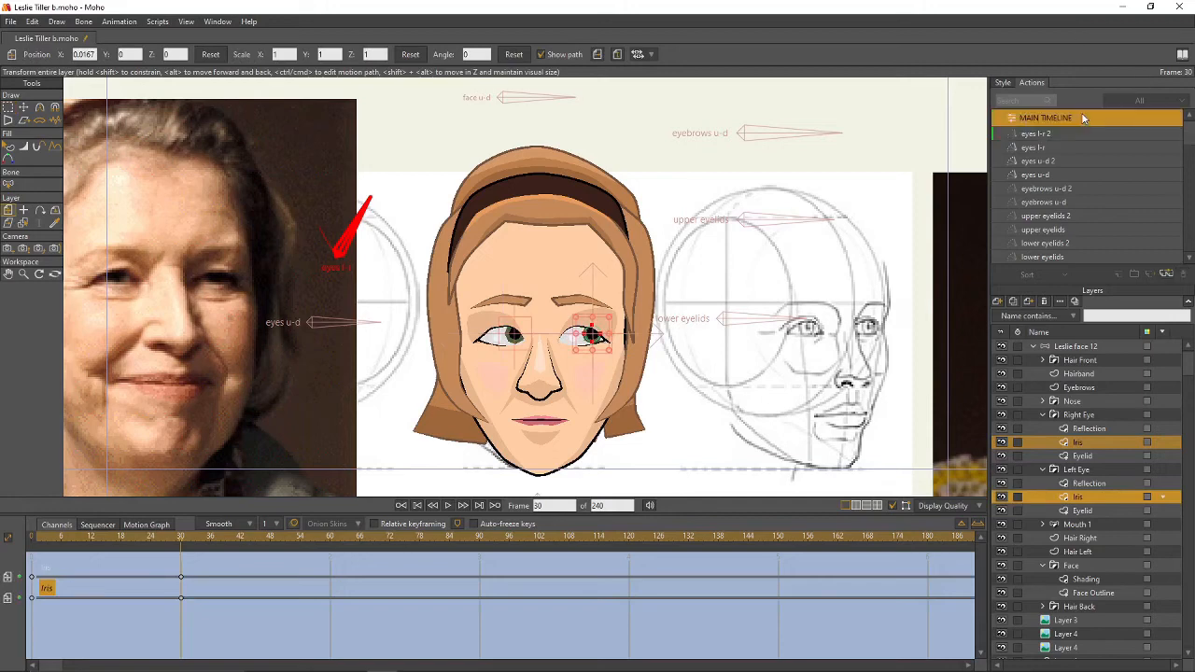
left_click(1103, 345)
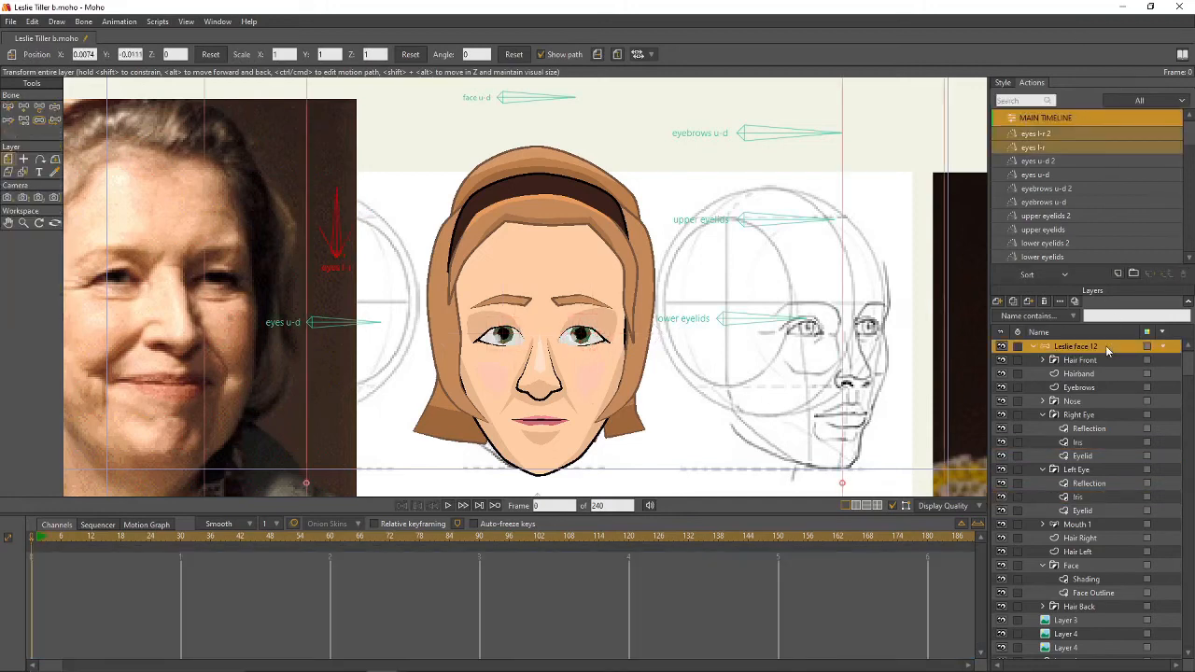
left_click(55, 108)
mouse_move(339, 224)
left_mouse_down()
mouse_move(320, 226)
mouse_move(355, 227)
mouse_move(323, 229)
mouse_move(344, 228)
left_mouse_up()
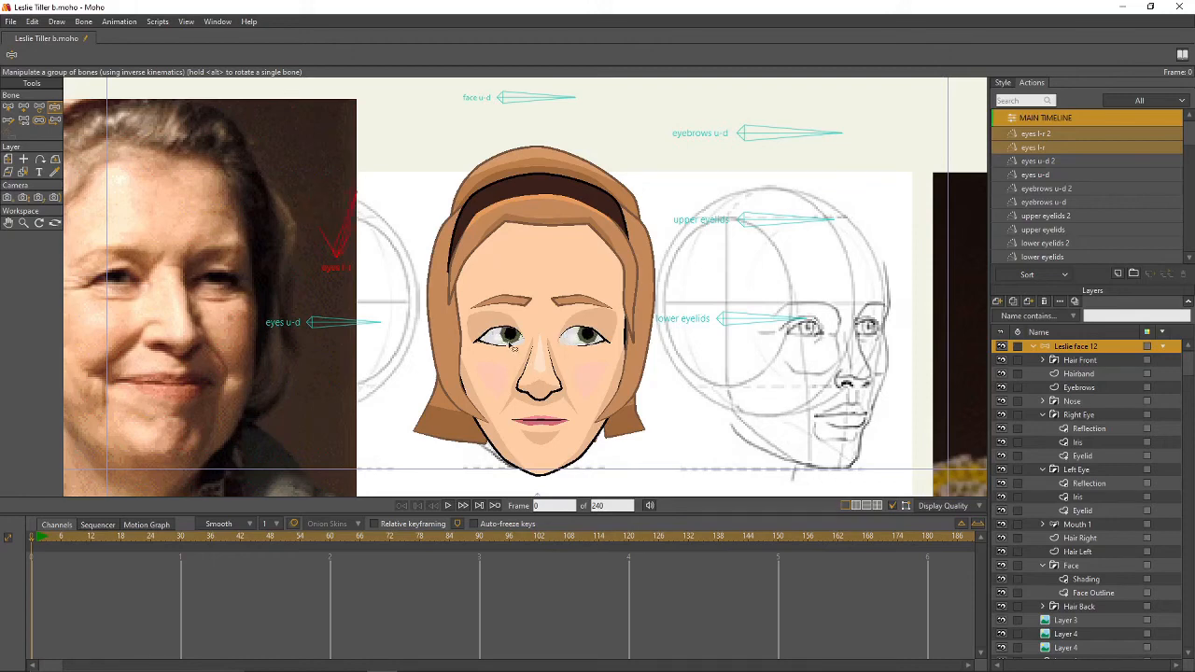
mouse_move(366, 337)
left_mouse_down()
mouse_move(366, 356)
mouse_move(373, 322)
mouse_move(375, 353)
left_mouse_up()
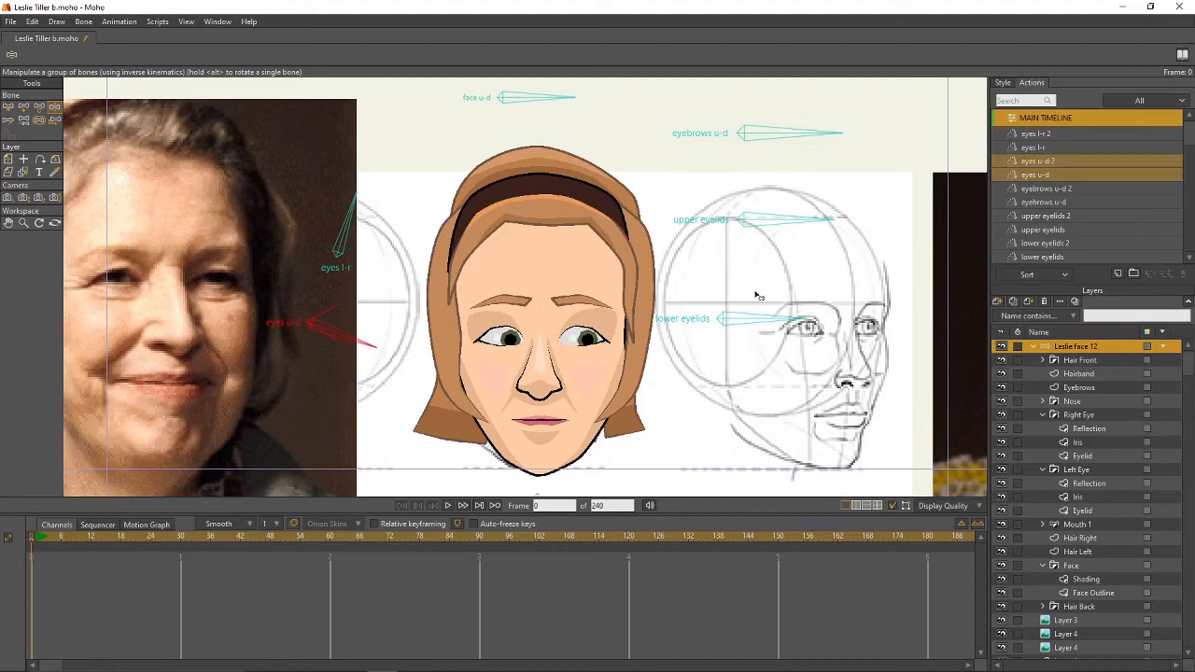
left_click_drag(795, 221, 796, 233)
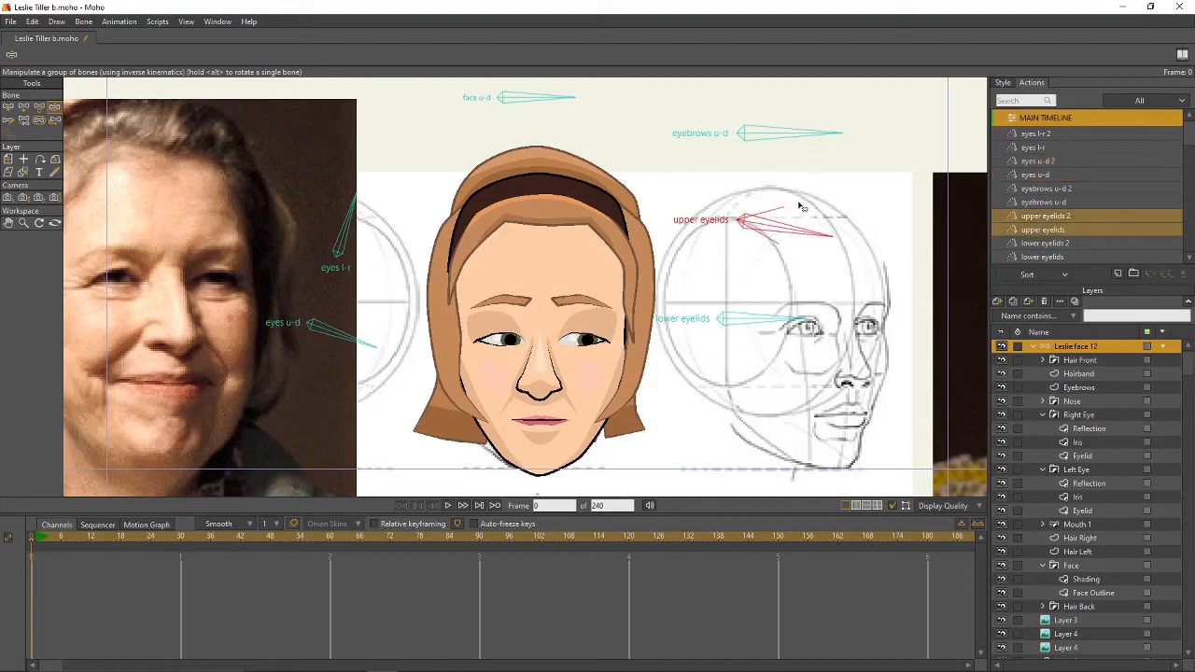
left_click_drag(810, 142, 807, 159)
left_click_drag(372, 360, 395, 331)
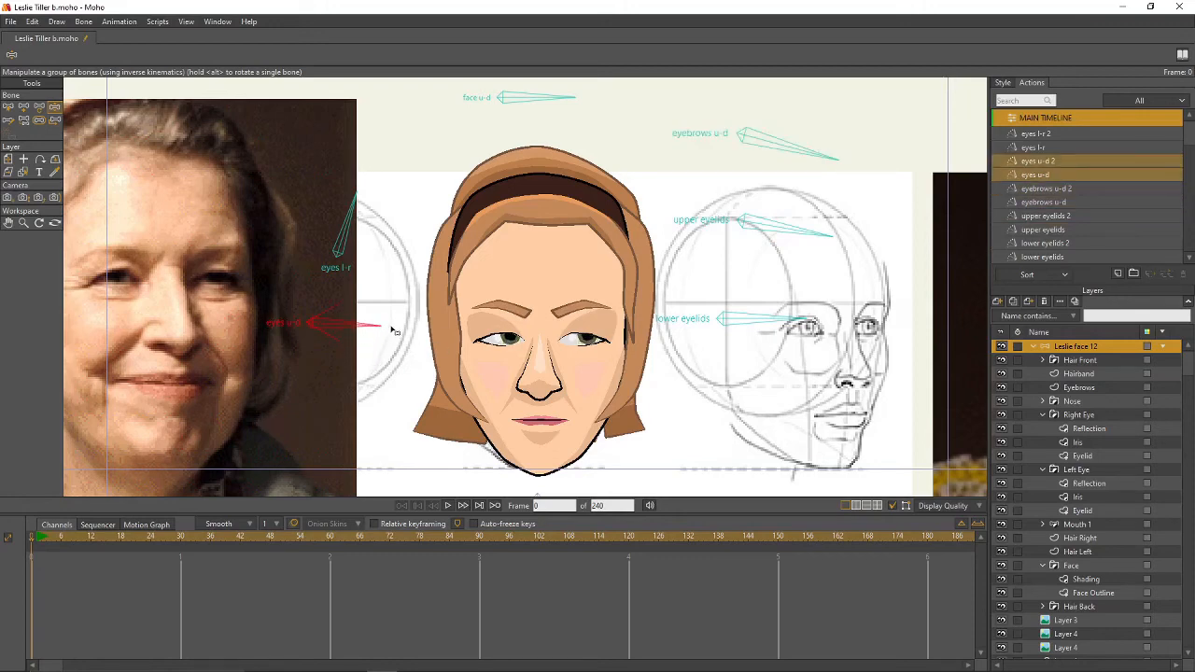
left_click(1083, 161)
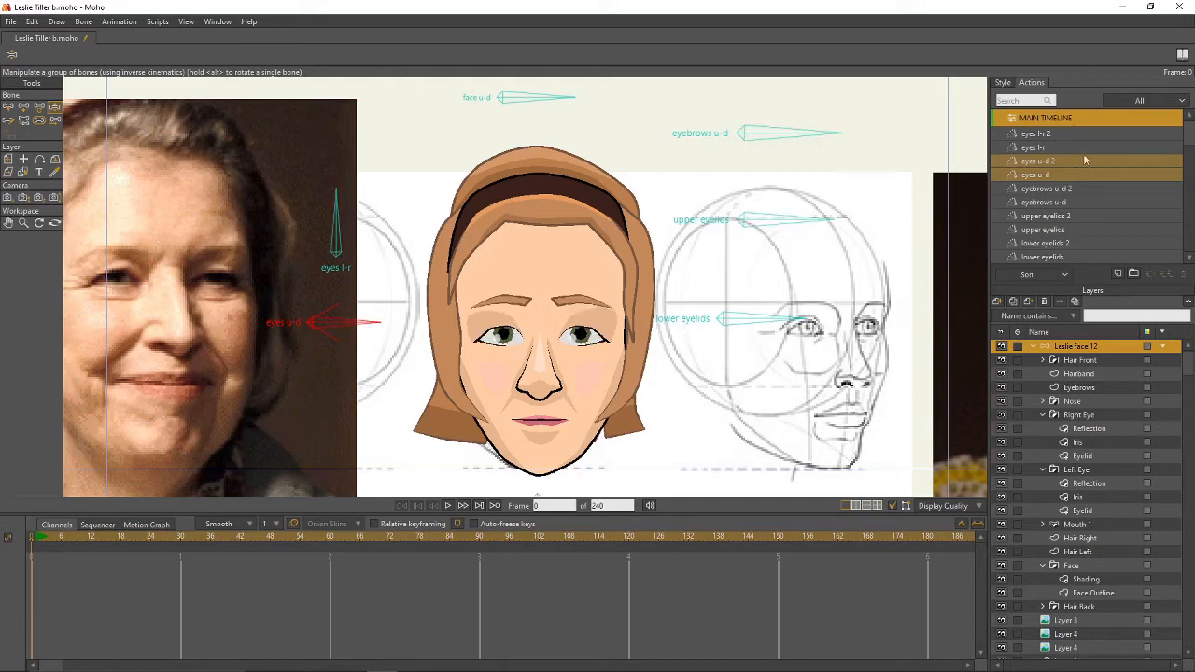
scroll(517, 237, "down", 2)
left_click_drag(515, 235, 551, 309)
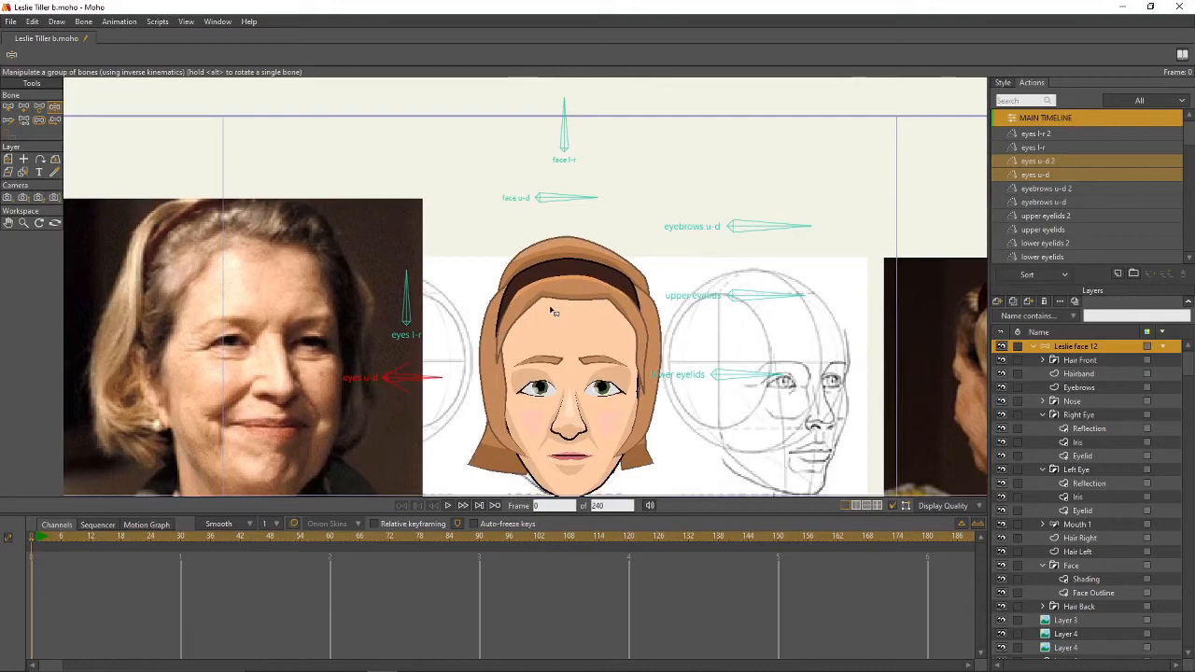
- Pan up to the control bones above the face and select the face u-d bone
left_click(13, 106)
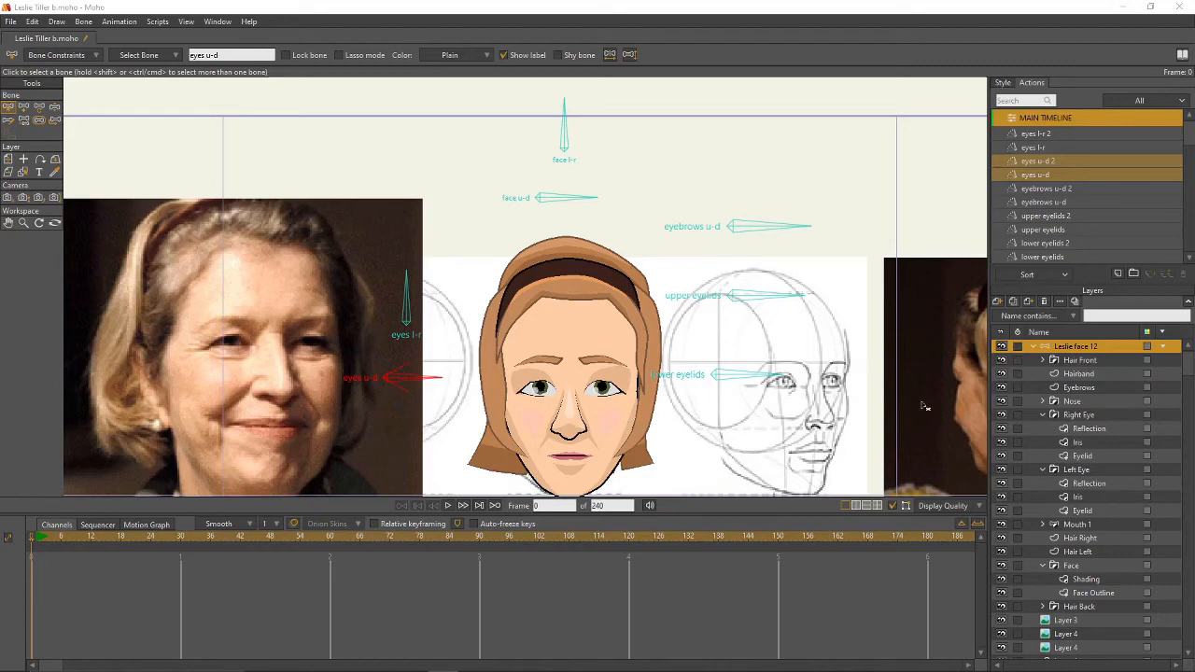
left_click_drag(871, 374, 883, 338)
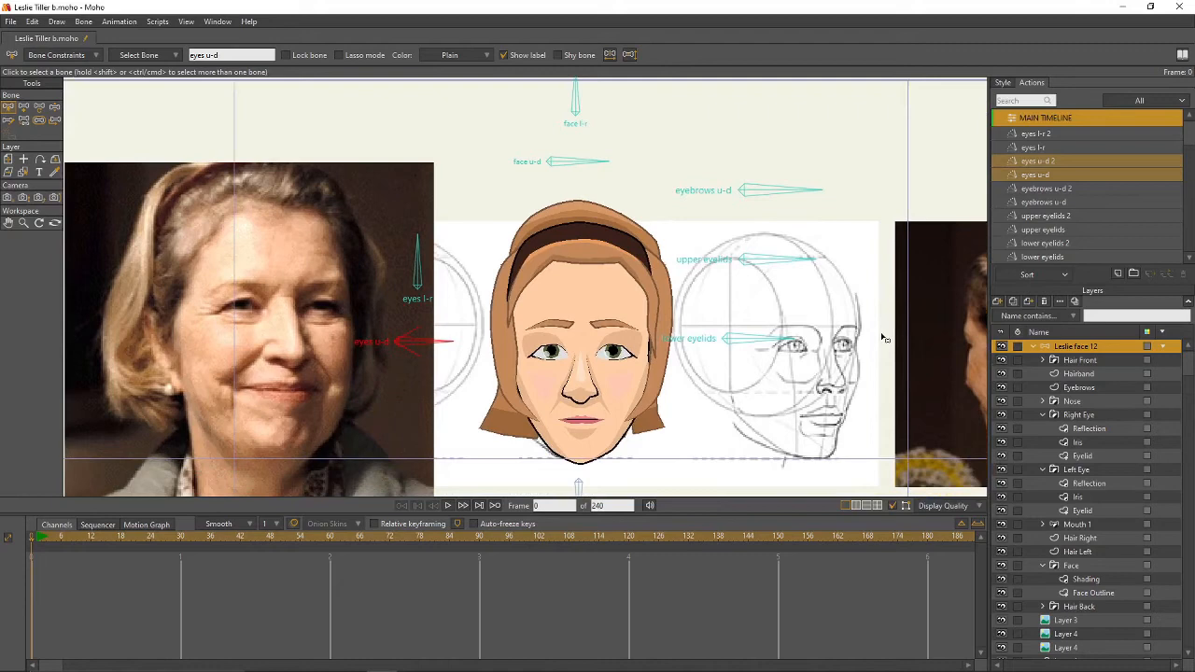
left_click_drag(882, 303, 881, 310)
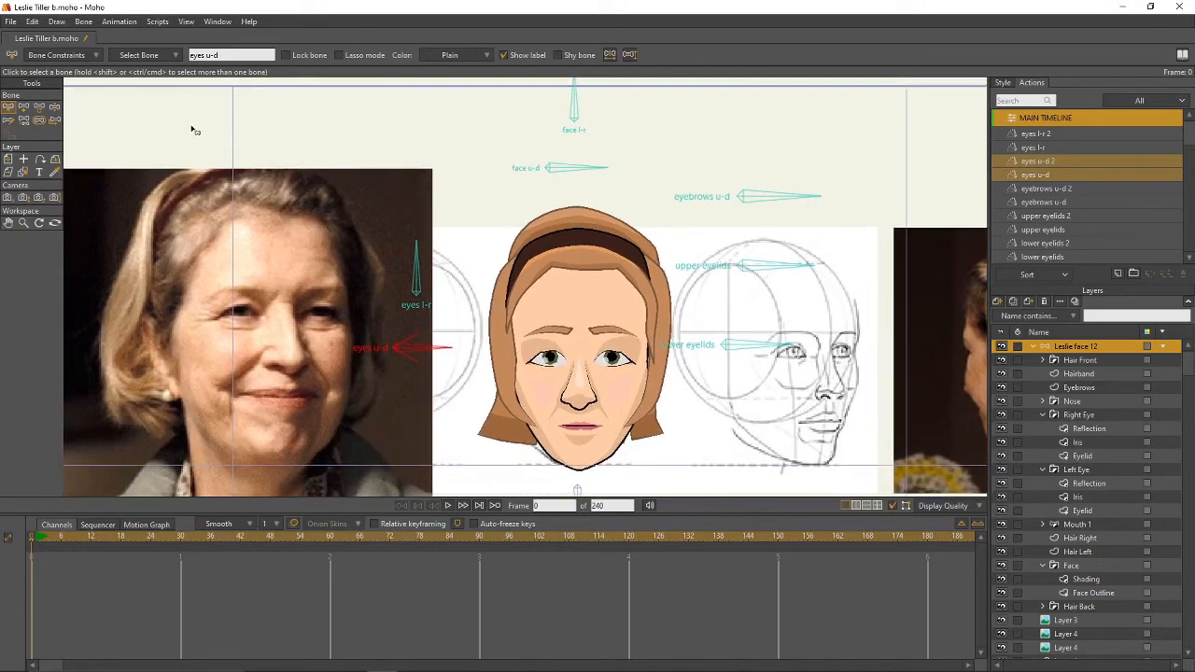
left_click(554, 173)
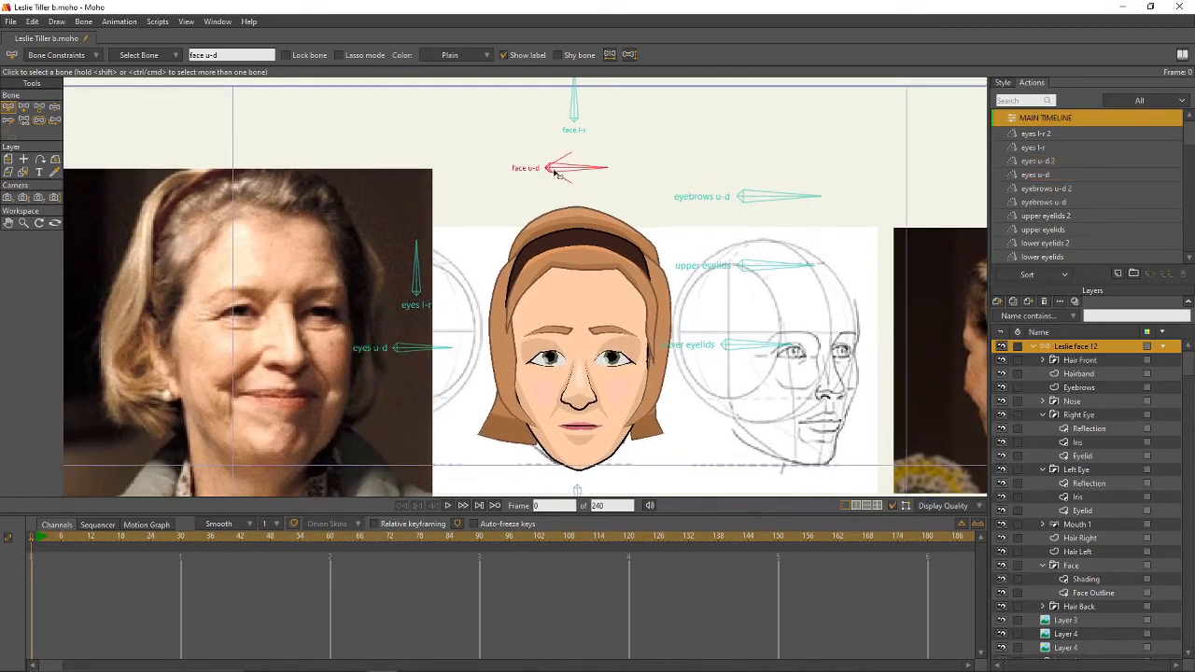
left_click(576, 110)
left_click(581, 172)
- Create the 'face u-d' action and rotate its bone to 60° at frame 30
left_click(1118, 273)
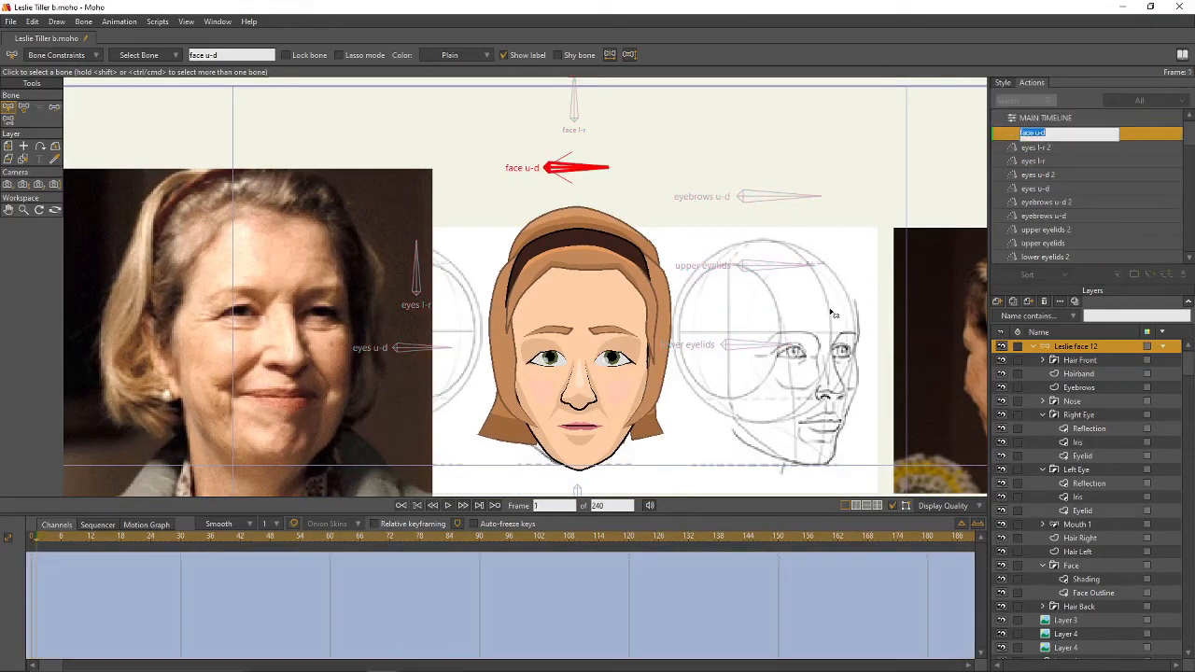
key("Return")
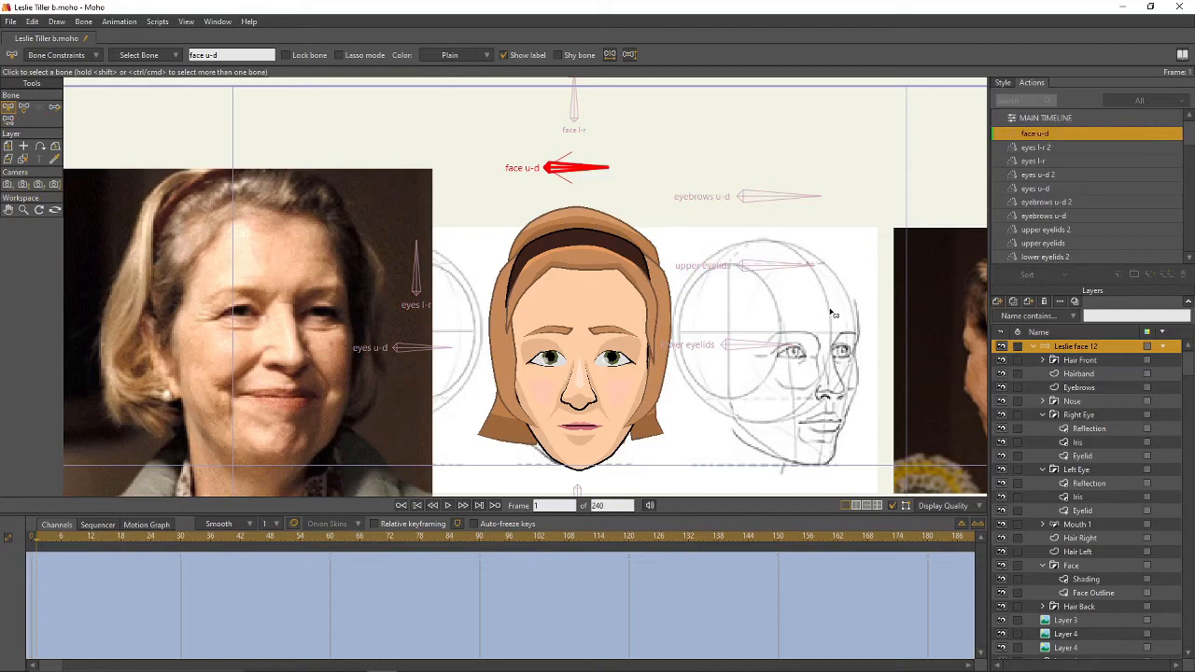
left_click(182, 542)
left_click(24, 106)
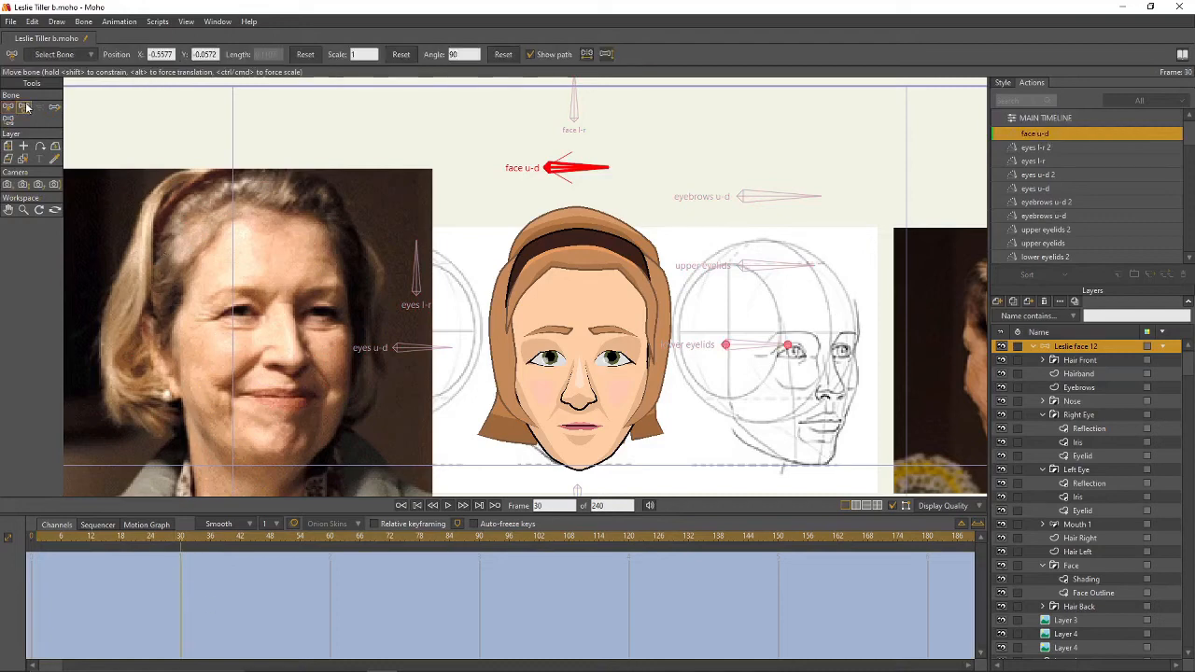
left_click_drag(572, 170, 572, 200)
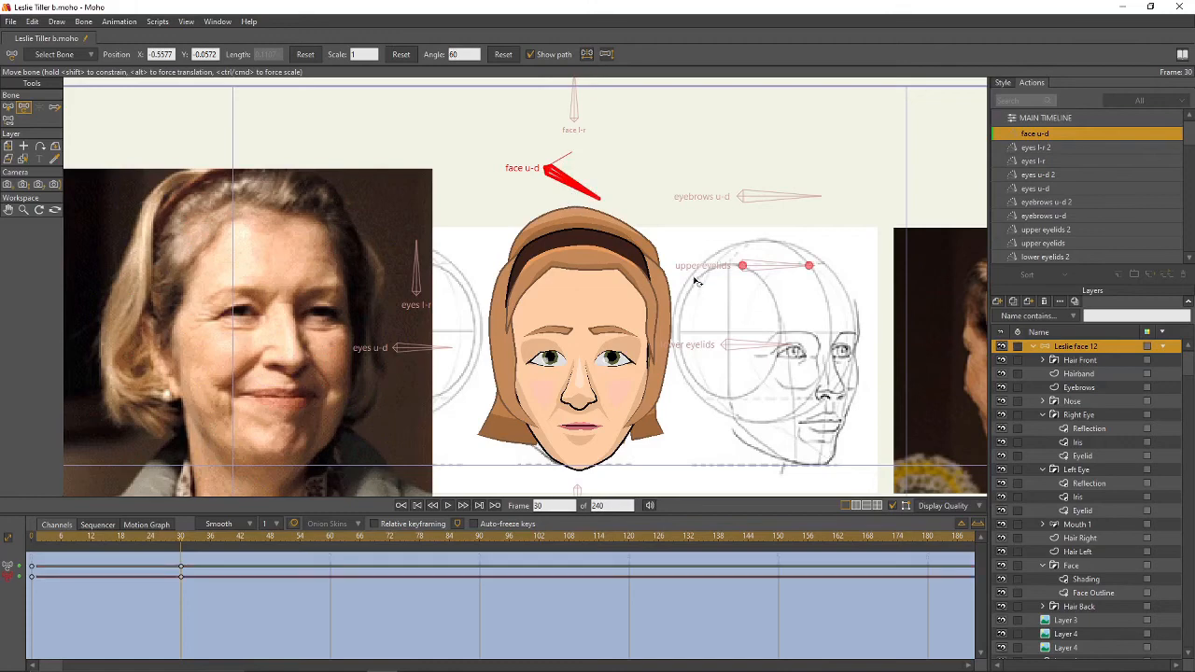
left_click_drag(692, 277, 676, 225)
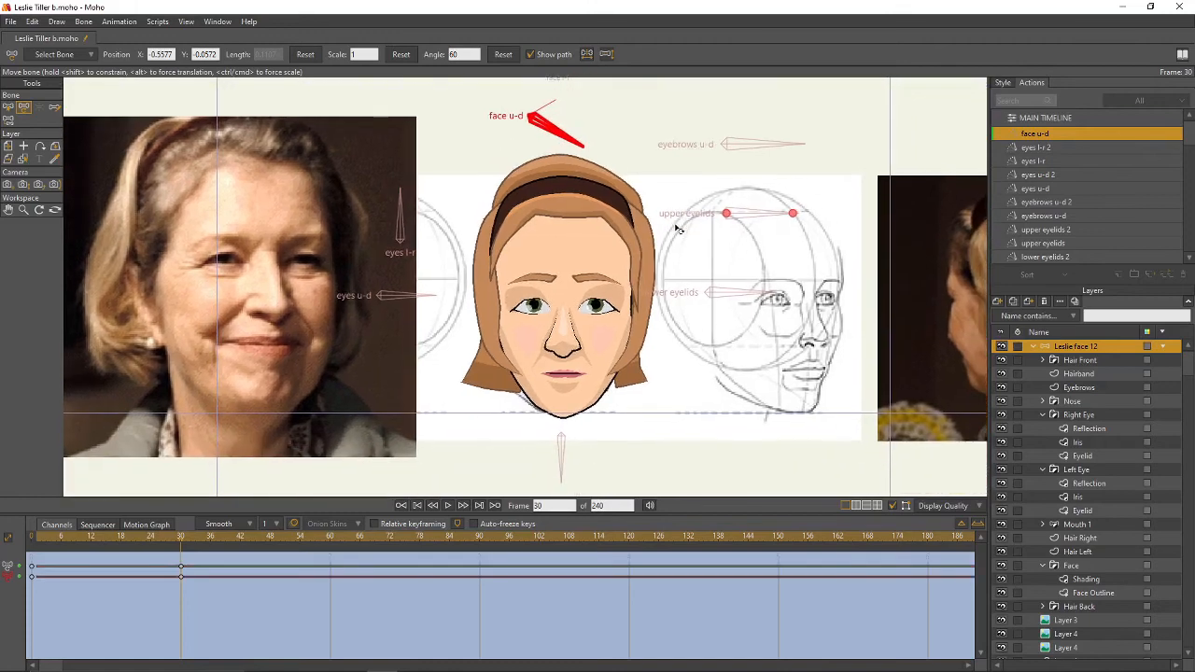
- Collapse the Right Eye, Left Eye and Face groups and select the Eyebrows layer
left_click(1042, 414)
left_click(1043, 429)
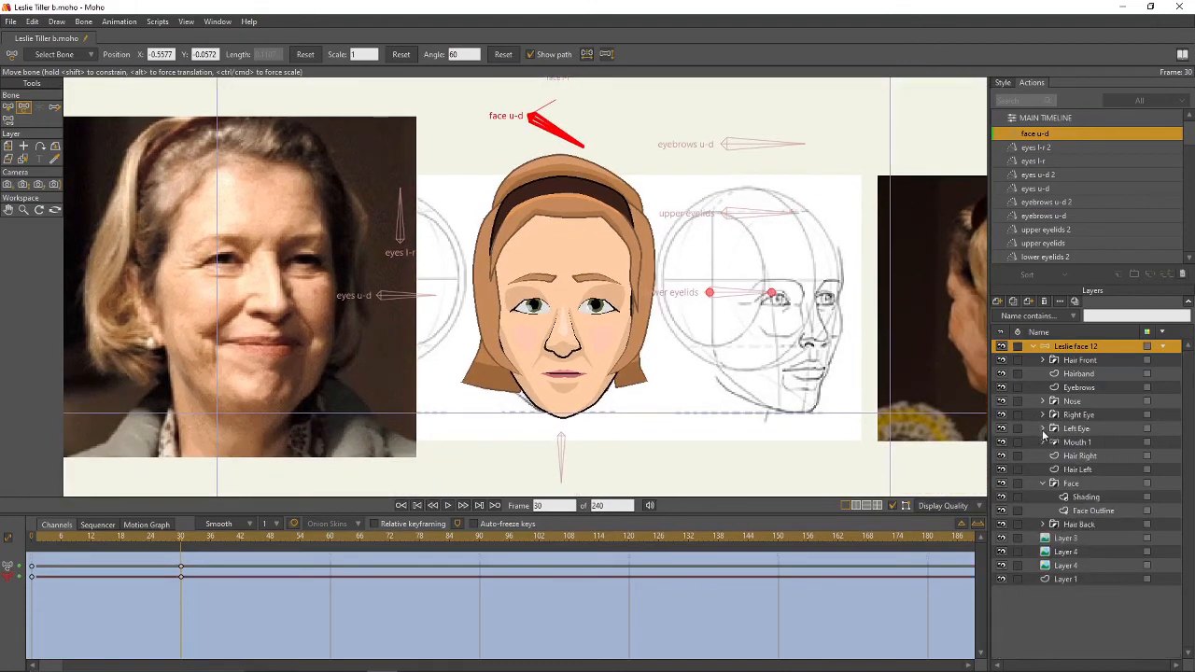
left_click(1043, 483)
left_click(1088, 388)
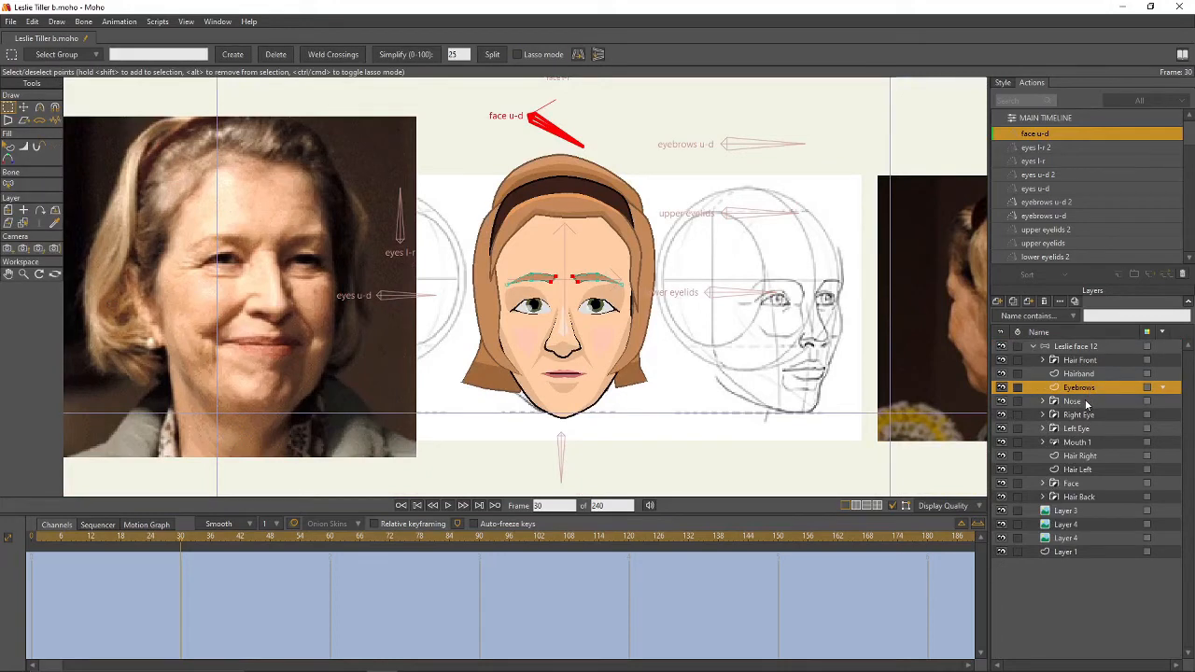
- Move the Eyebrows, Nose, Right Eye, Left Eye and Mouth 1 layers down together
left_click(1086, 402, "shift")
left_click(1097, 417, "shift")
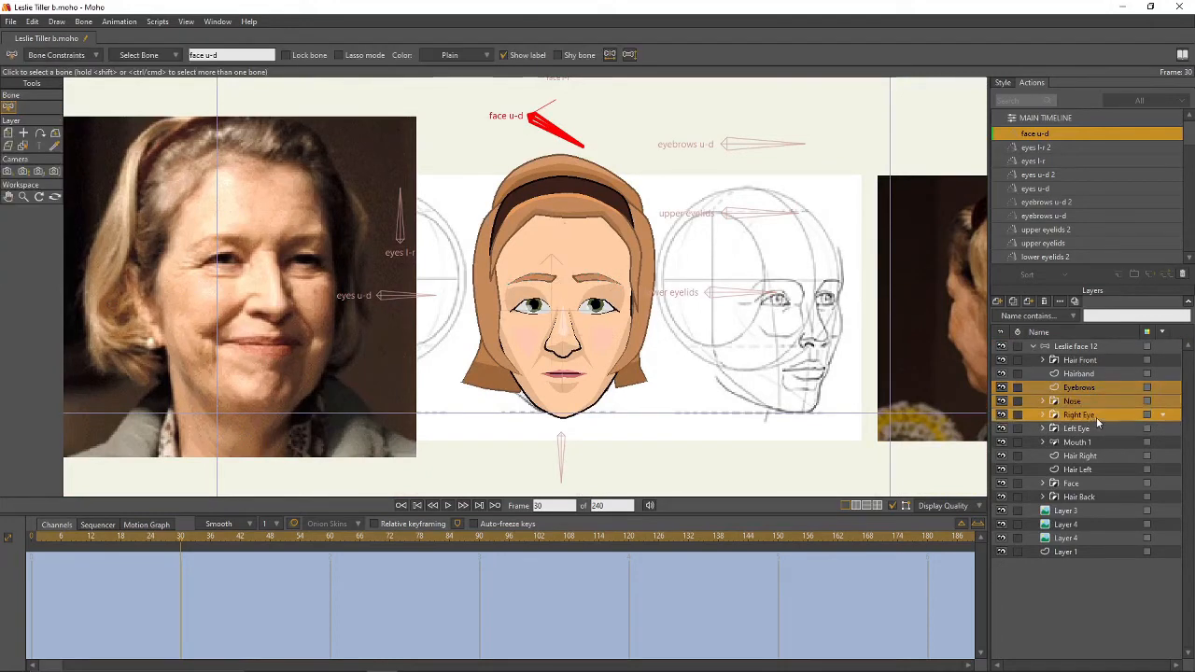
left_click(1097, 430, "shift")
left_click(1111, 443, "shift")
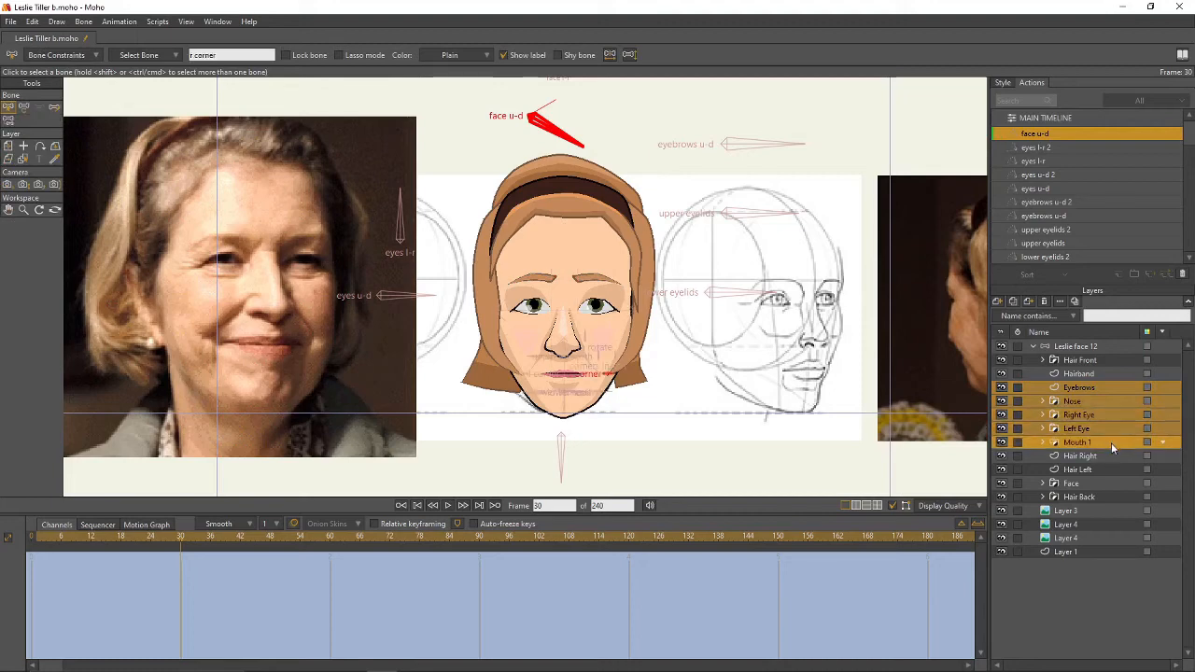
key("m")
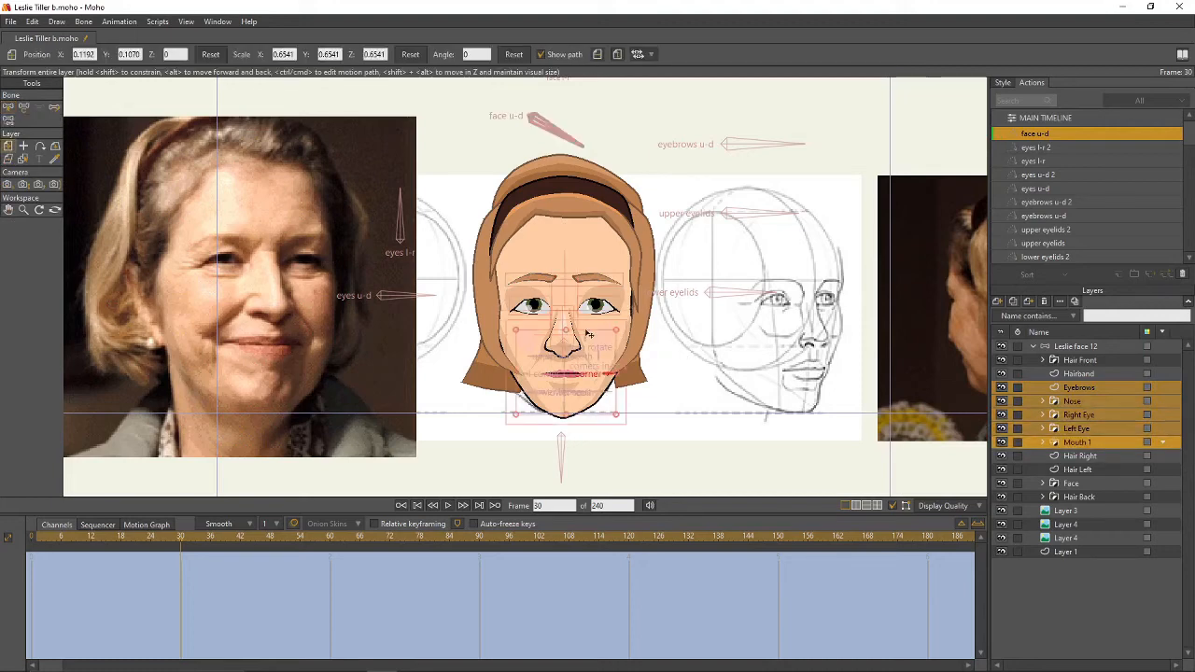
left_click_drag(586, 347, 588, 357)
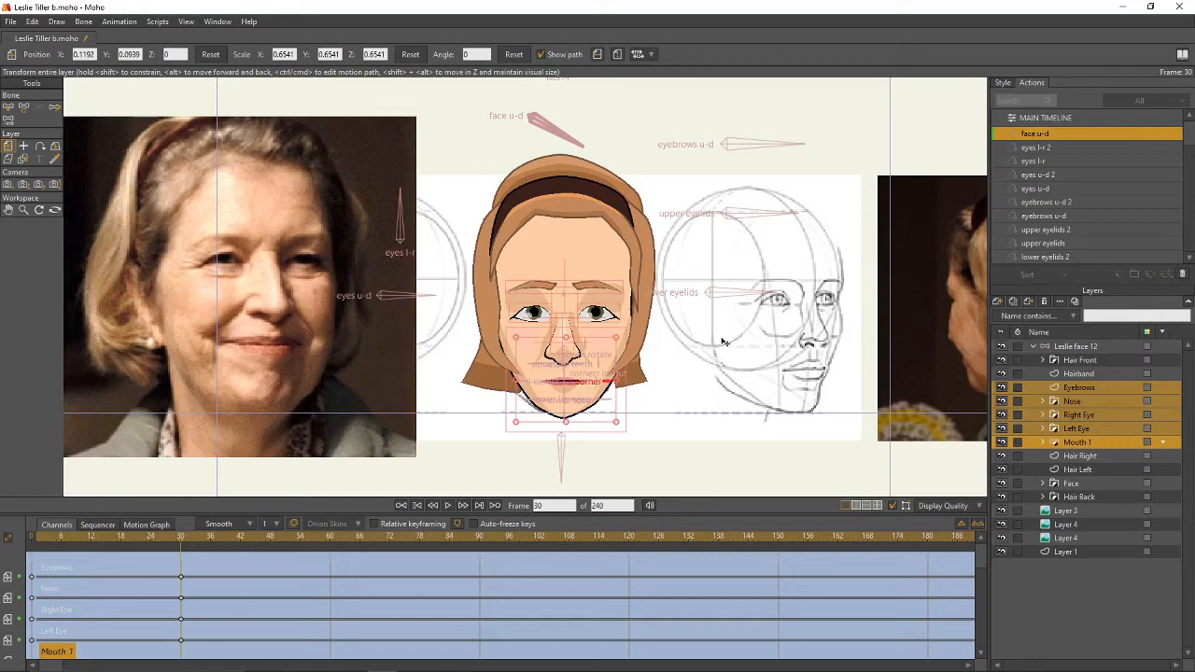
left_click(1074, 497)
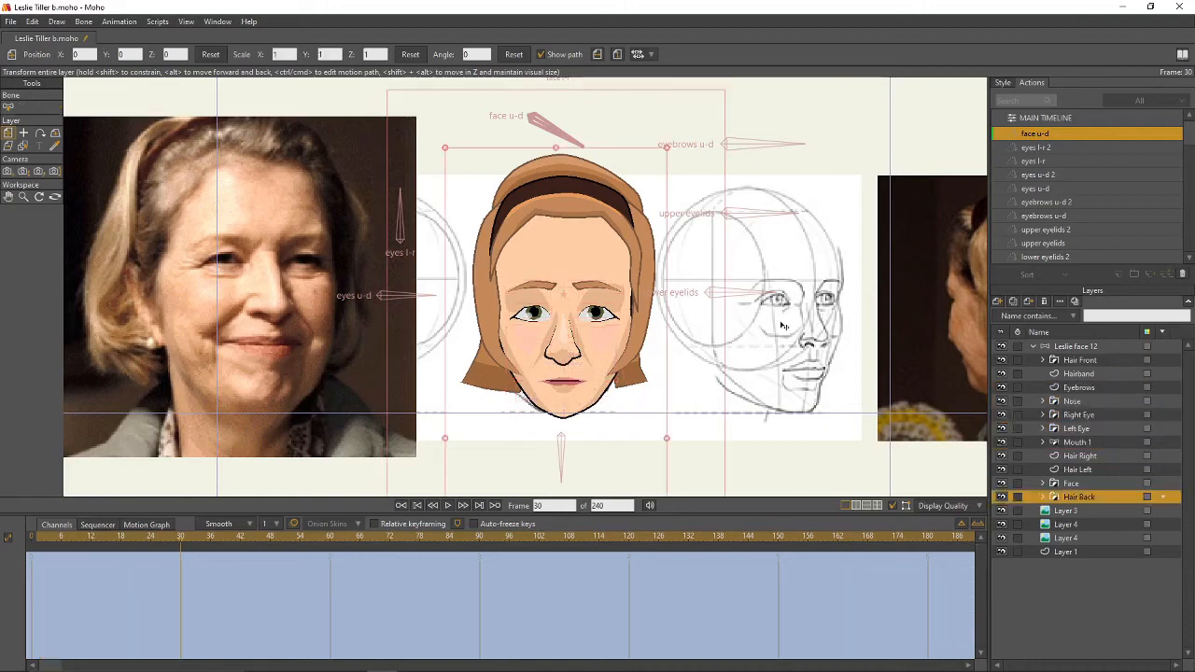
- Nudge the Hair Back layer up and raise all its Highdarks shading points
left_click_drag(643, 299, 644, 293)
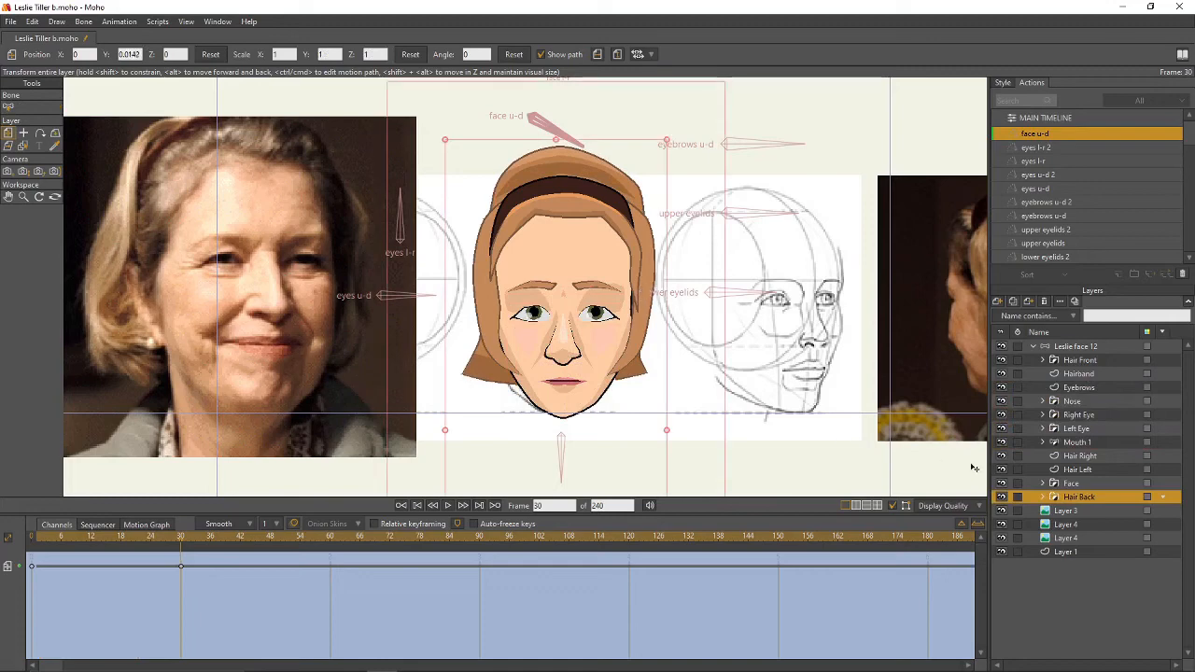
left_click(1044, 498)
left_click(1099, 512)
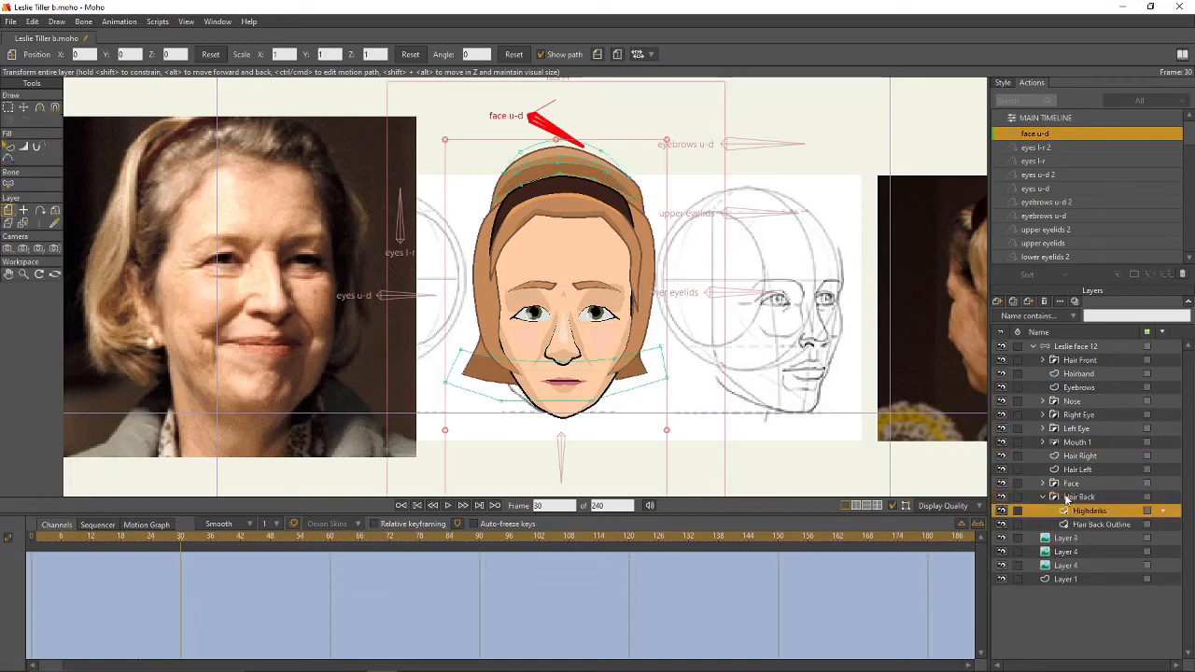
key("g")
key("t")
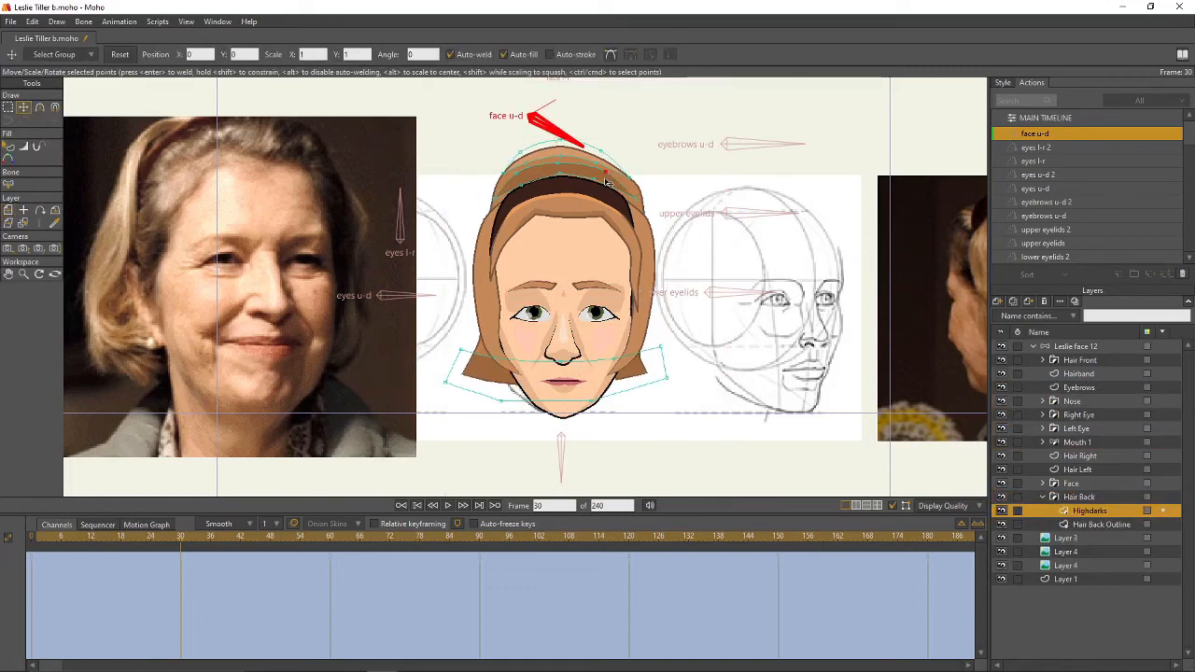
key("ctrl+a")
left_click_drag(607, 185, 608, 178)
left_click(603, 165)
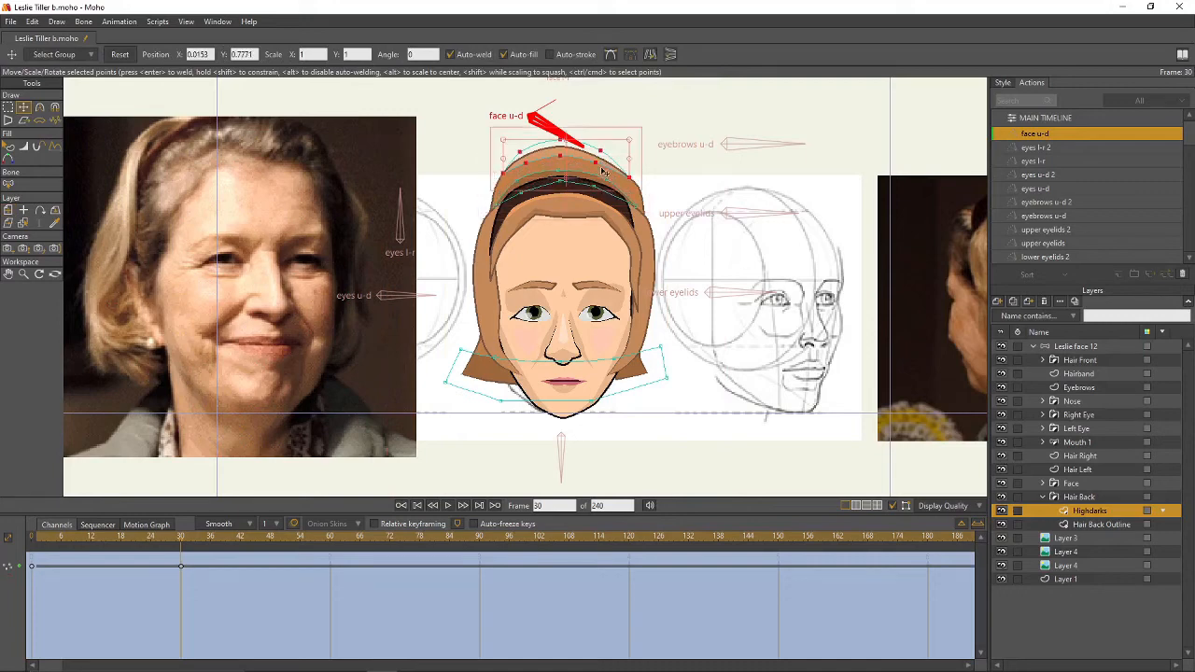
- Adjust individual Highdarks points, lowering a pair and tweaking the outer ones
key("g")
left_click(648, 165)
key("t")
left_click_drag(604, 165, 506, 179)
left_click(531, 169)
left_click(631, 180)
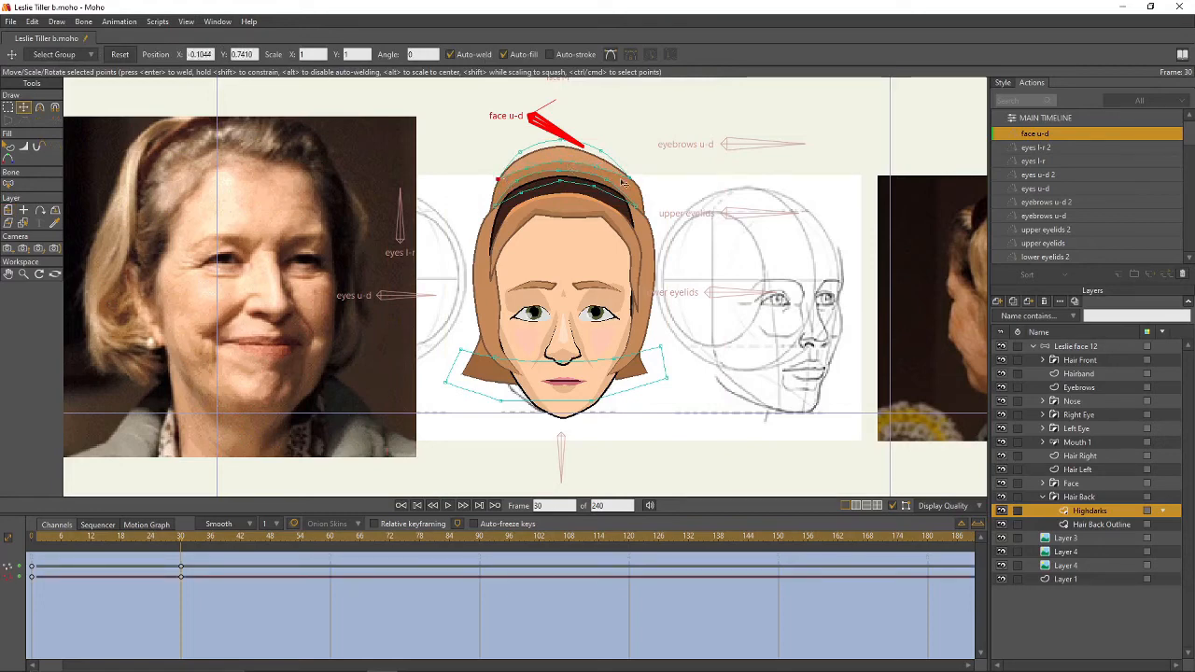
- Nudge the Hair Right and Hair Left layers slightly down together
left_click(1043, 497)
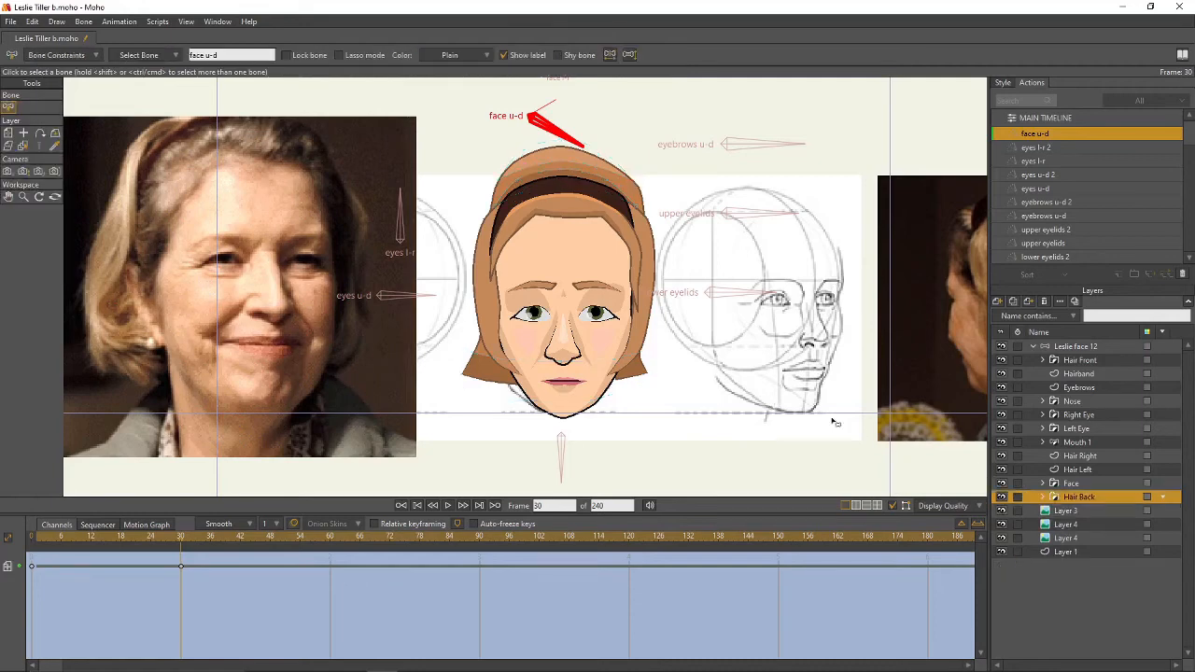
left_click(1080, 455)
left_click(1078, 470, "ctrl")
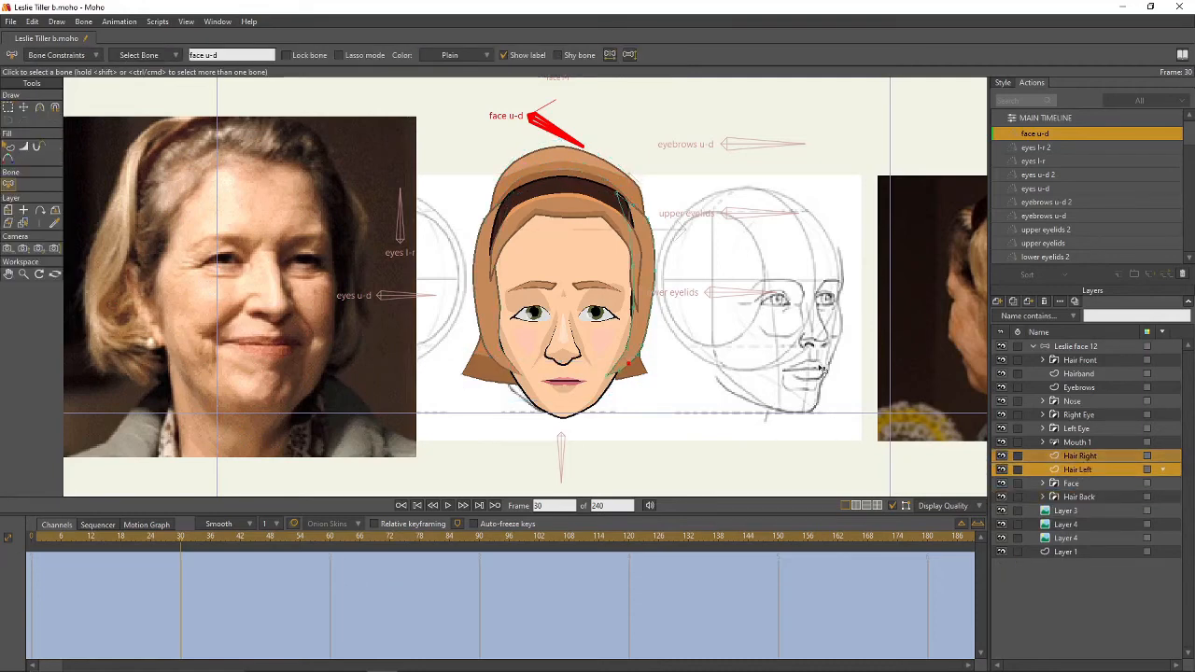
key("0")
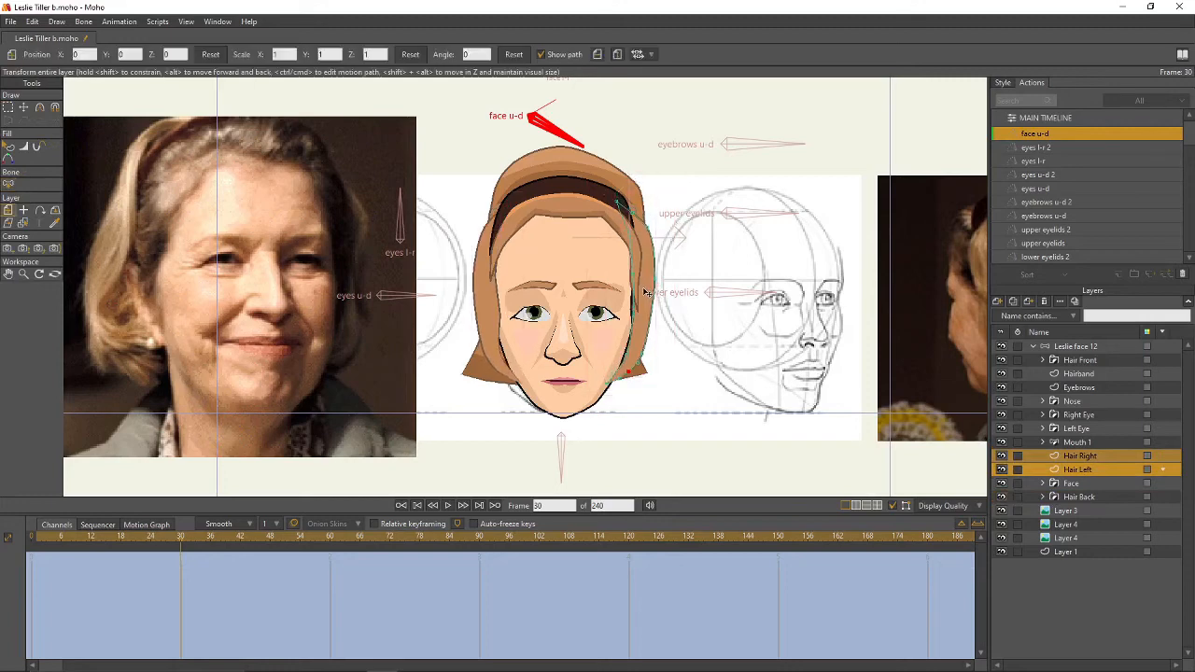
left_click_drag(654, 233, 654, 236)
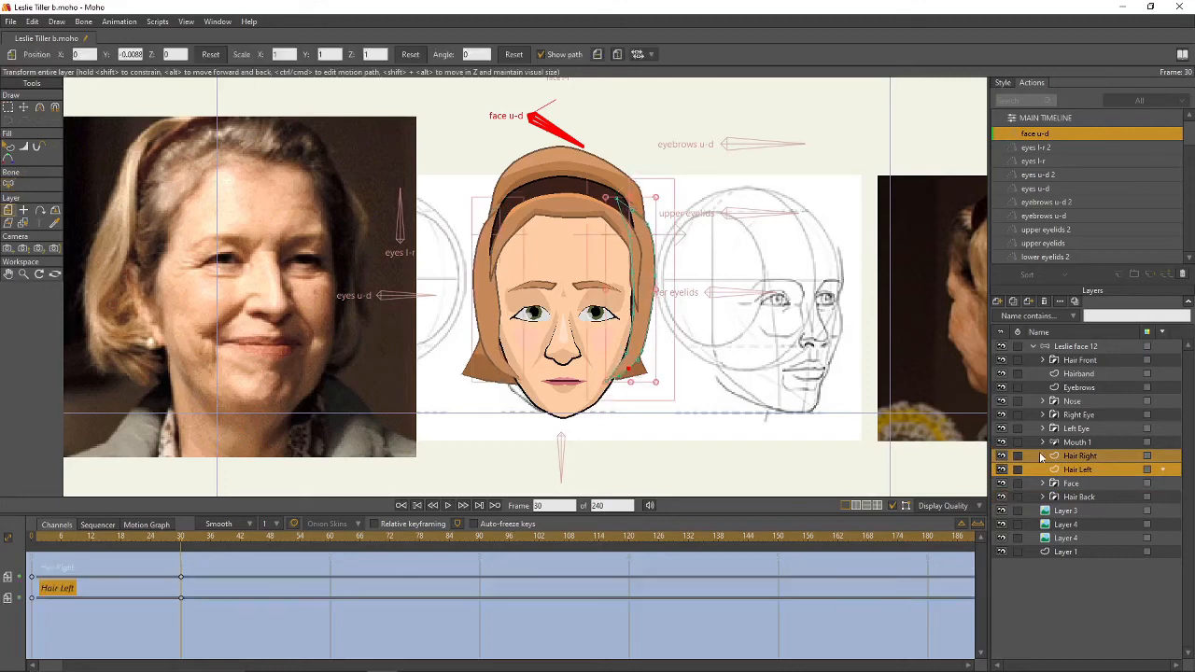
- Refine several more Highdarks shading points, then collapse the Hair Back group
left_click(1044, 497)
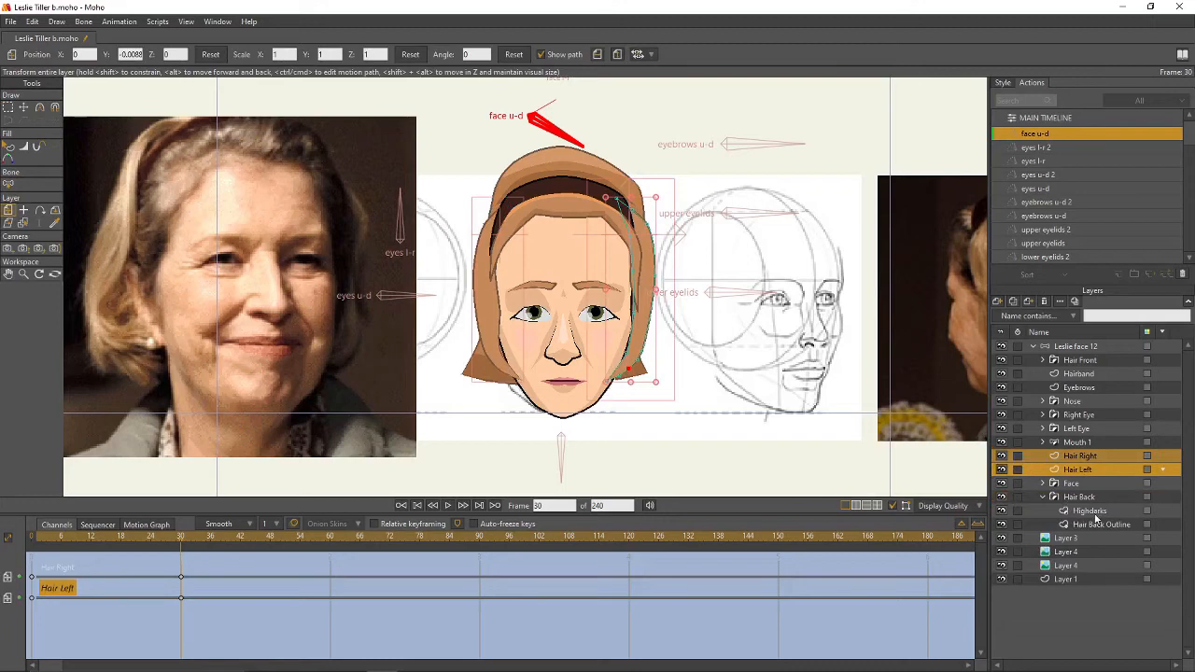
left_click(1090, 510)
key("t")
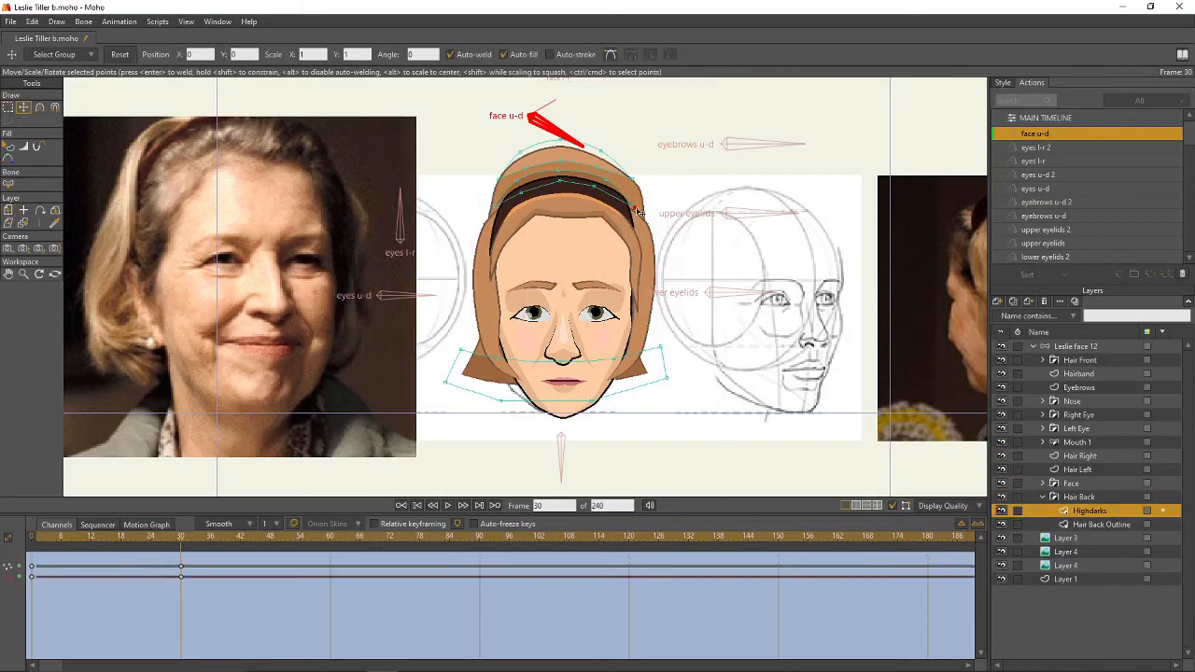
left_click(620, 190)
left_click(521, 191)
left_click(498, 214)
left_click(504, 207)
left_click(512, 191)
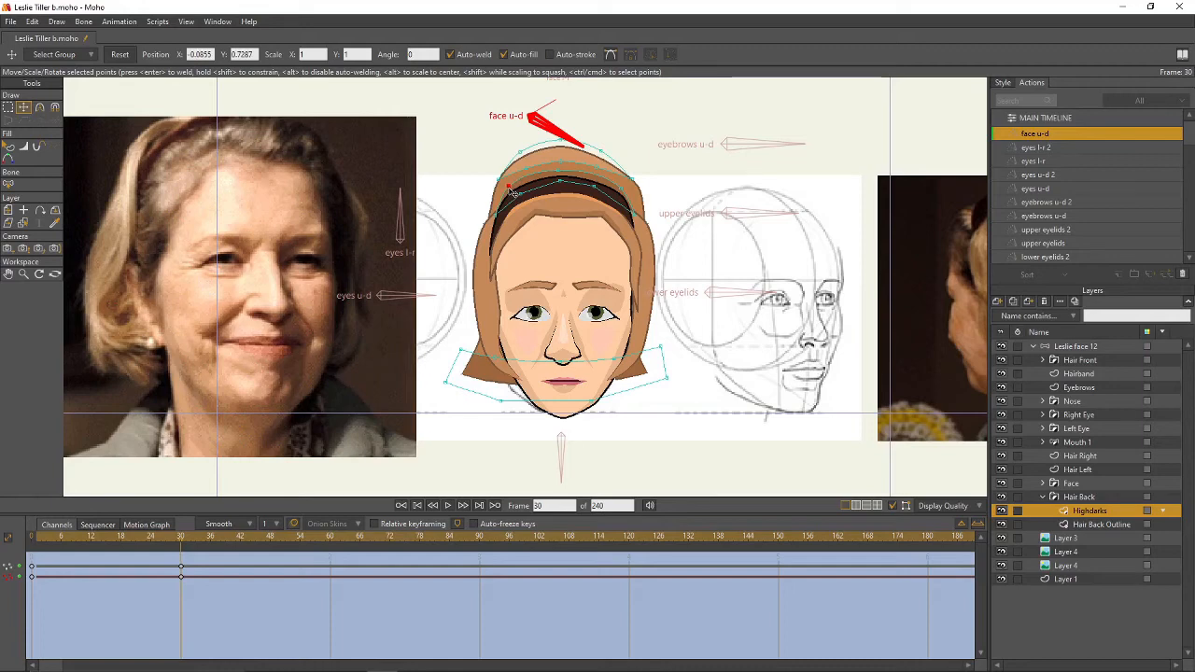
left_click(1044, 494)
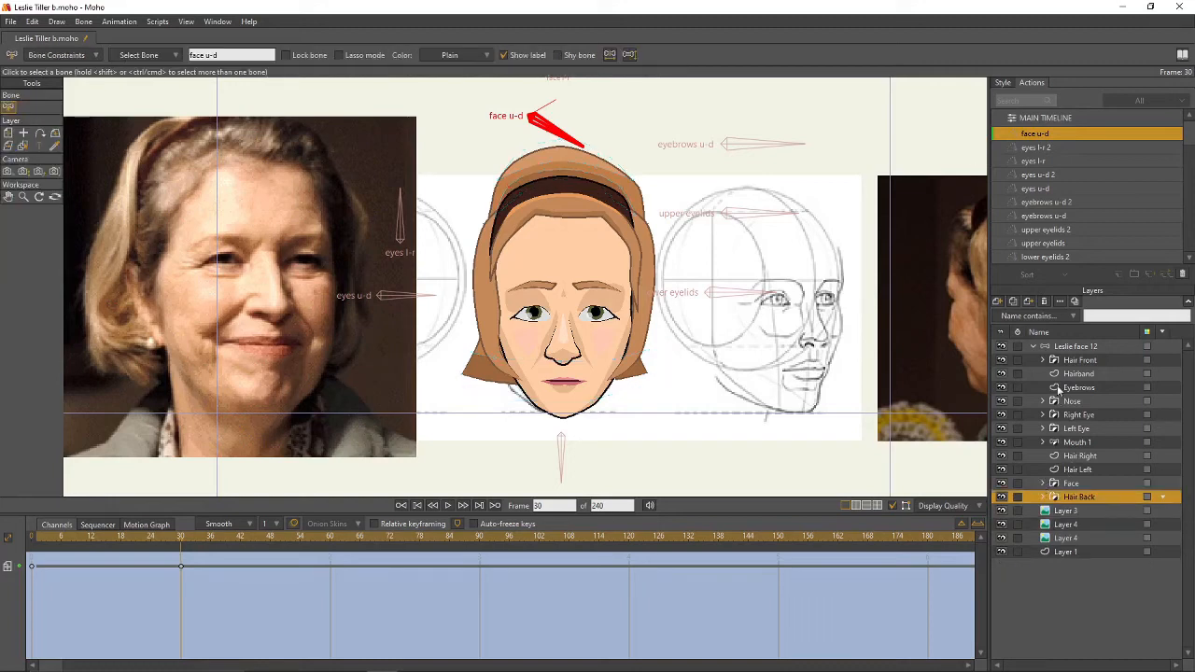
- Expand Hair Front and nudge the Hairband layer slightly up
left_click(1044, 361)
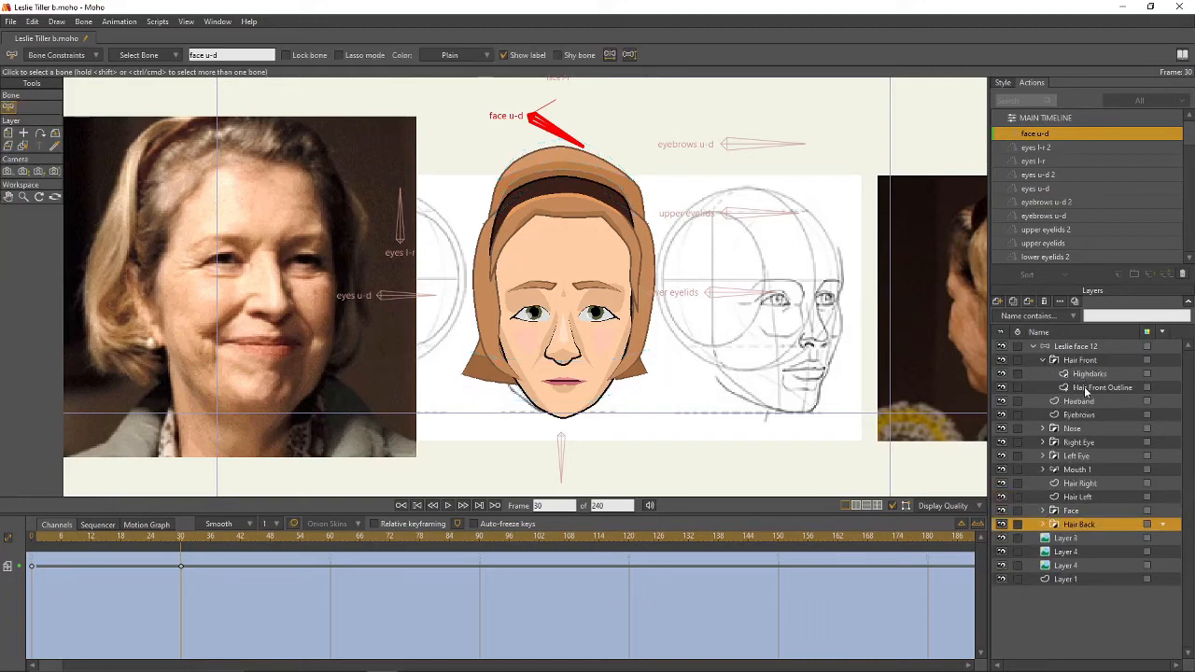
left_click(1086, 390)
left_click(1069, 402)
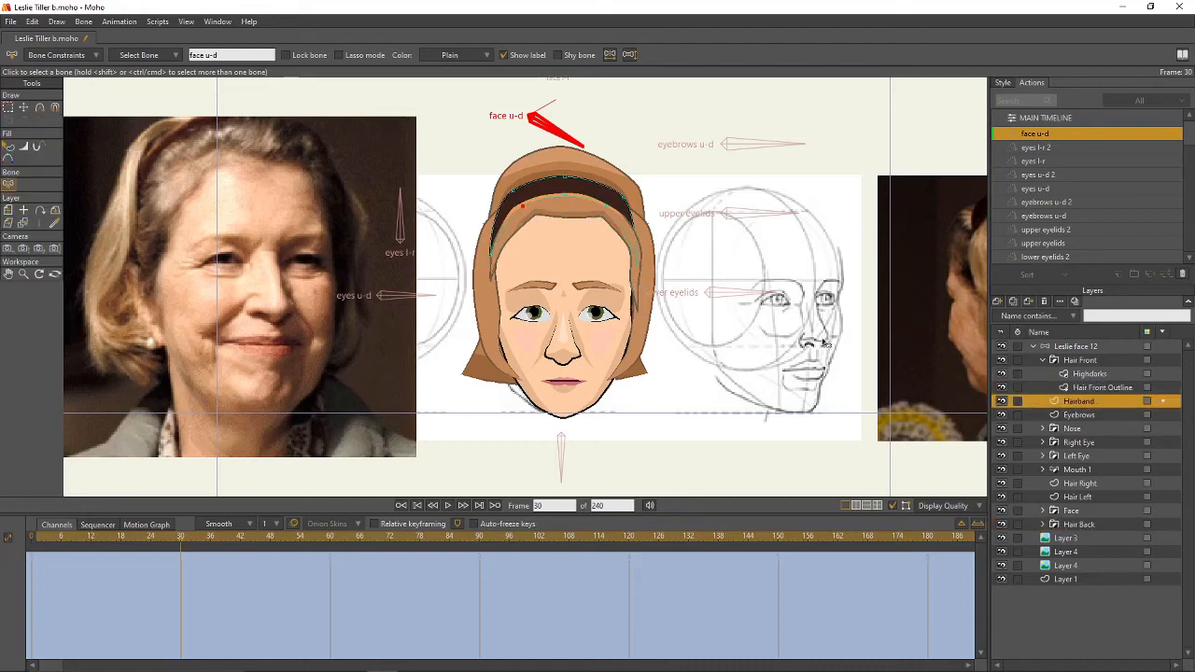
key("m")
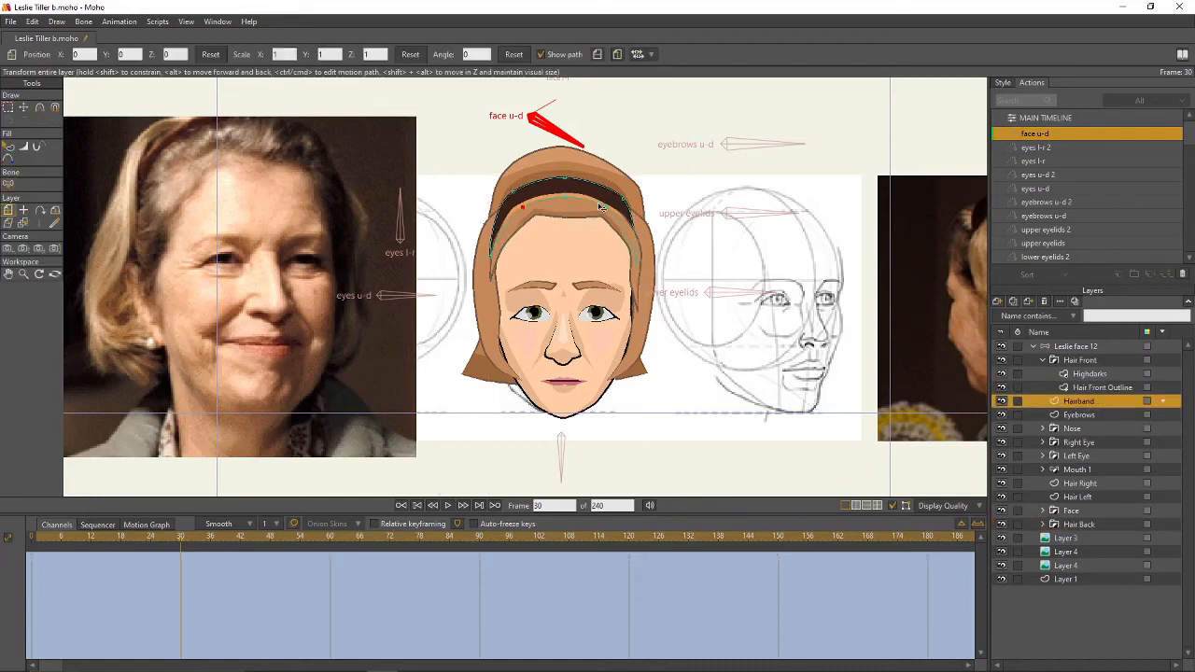
left_click_drag(602, 207, 606, 205)
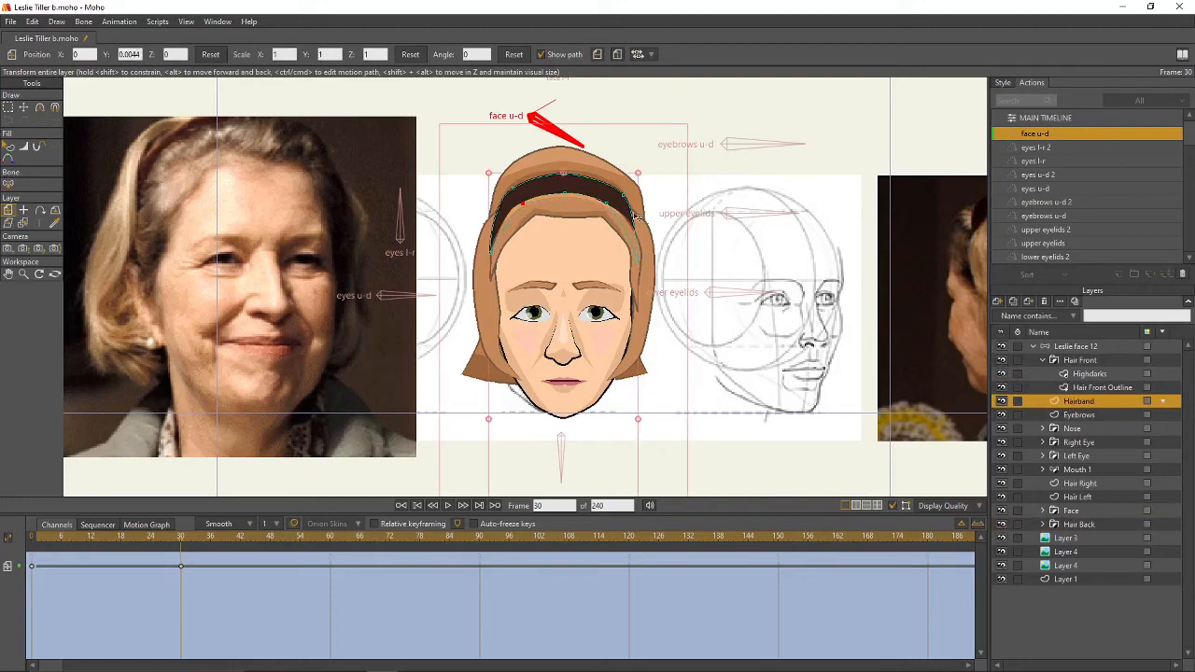
- Select all Hair Front Outline points and drag them up to raise the hairline
left_click(1074, 391)
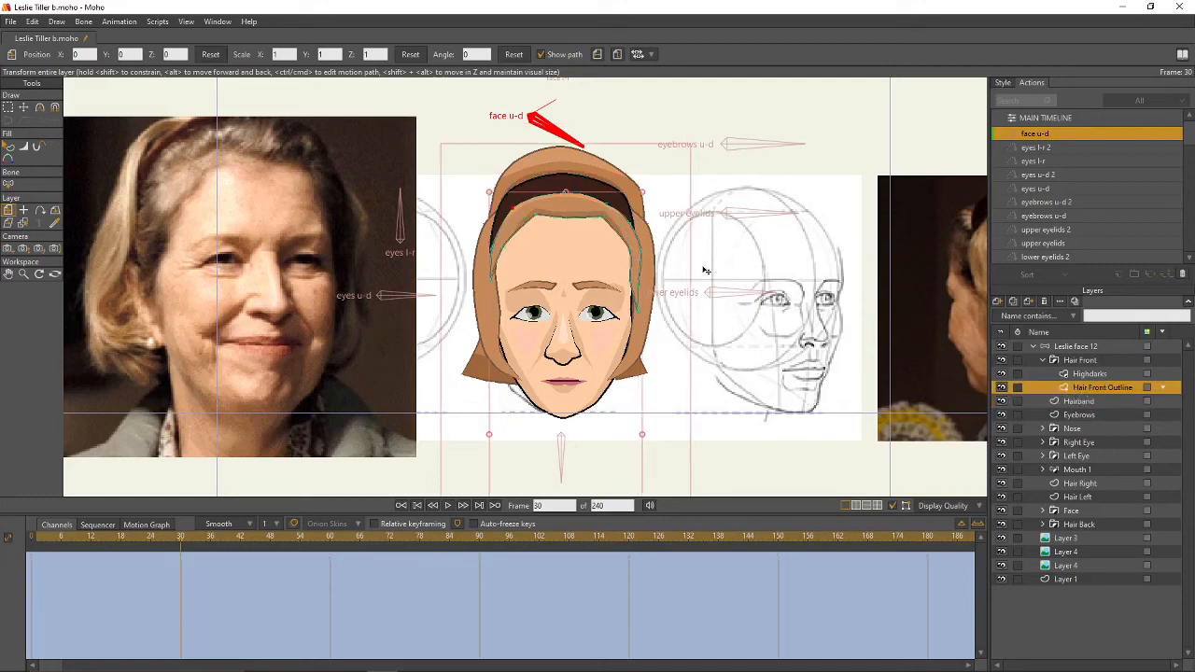
left_click_drag(603, 255, 603, 258)
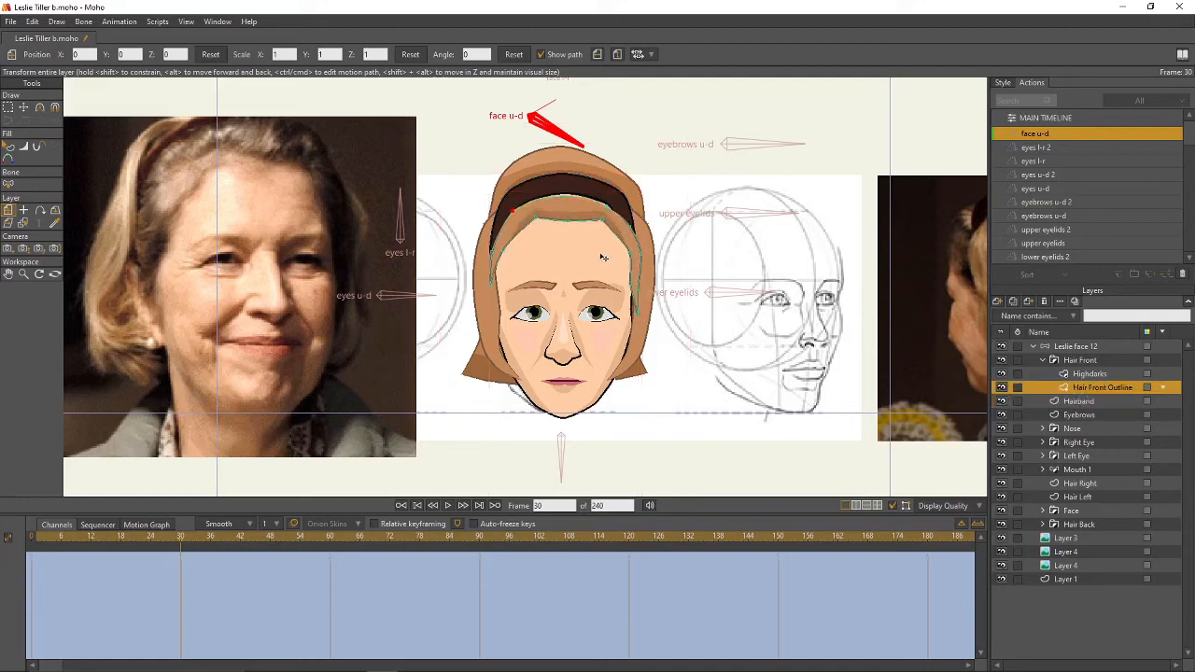
key("g")
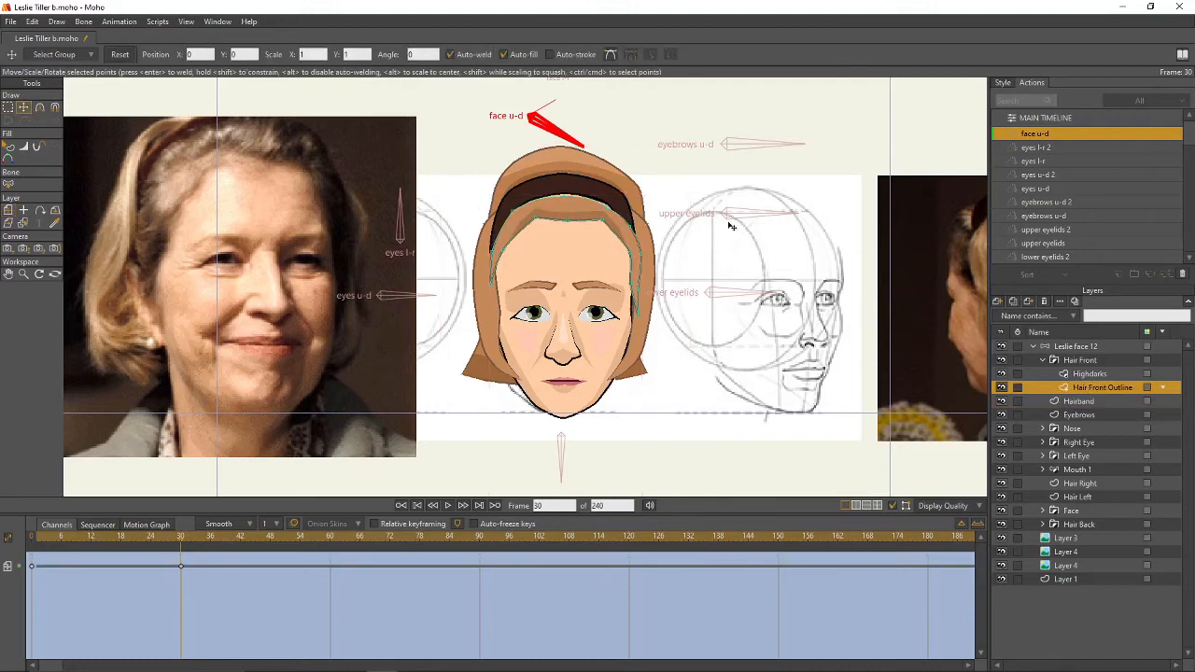
key("ctrl+a")
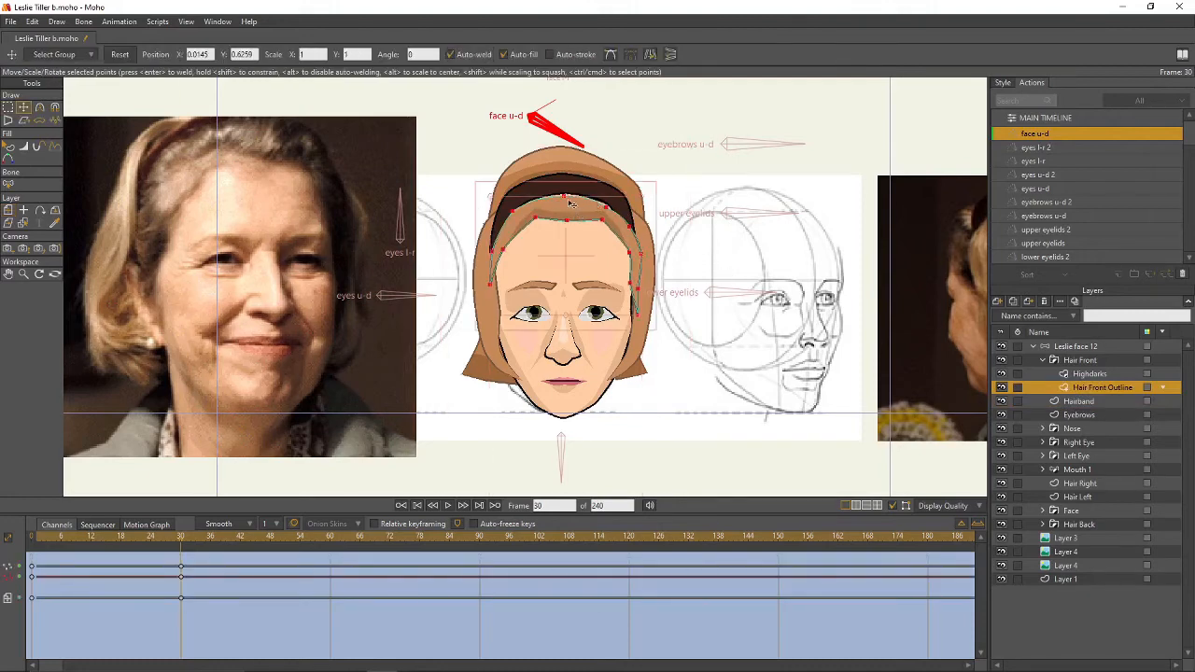
left_click_drag(567, 199, 568, 191)
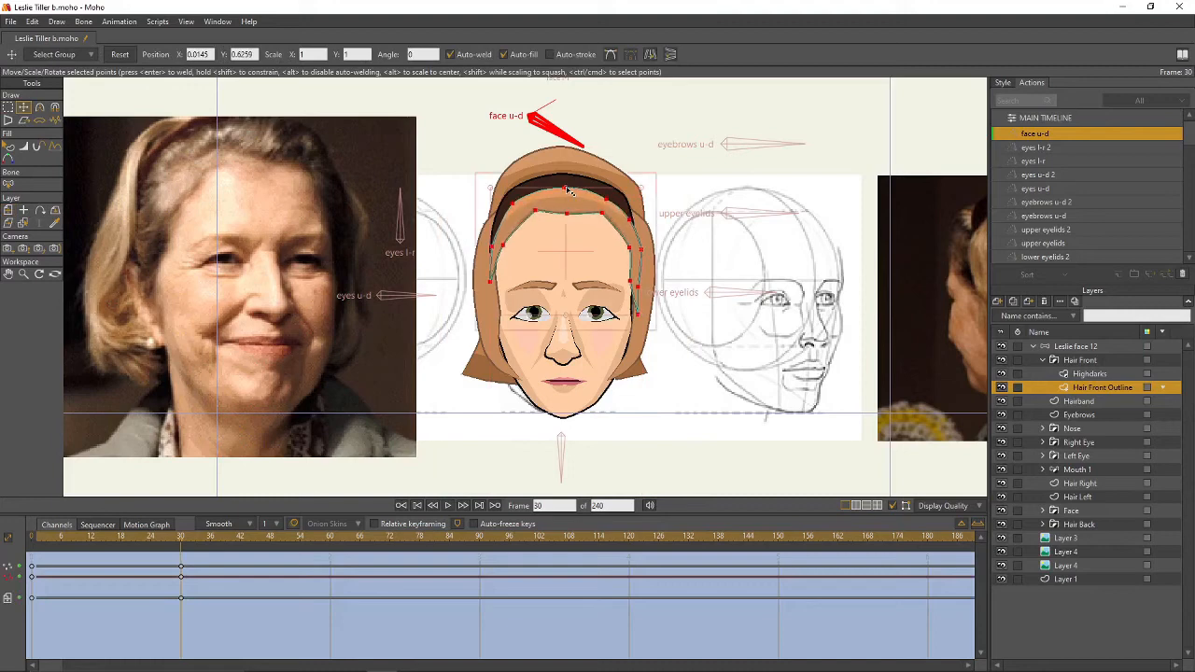
left_click(702, 254)
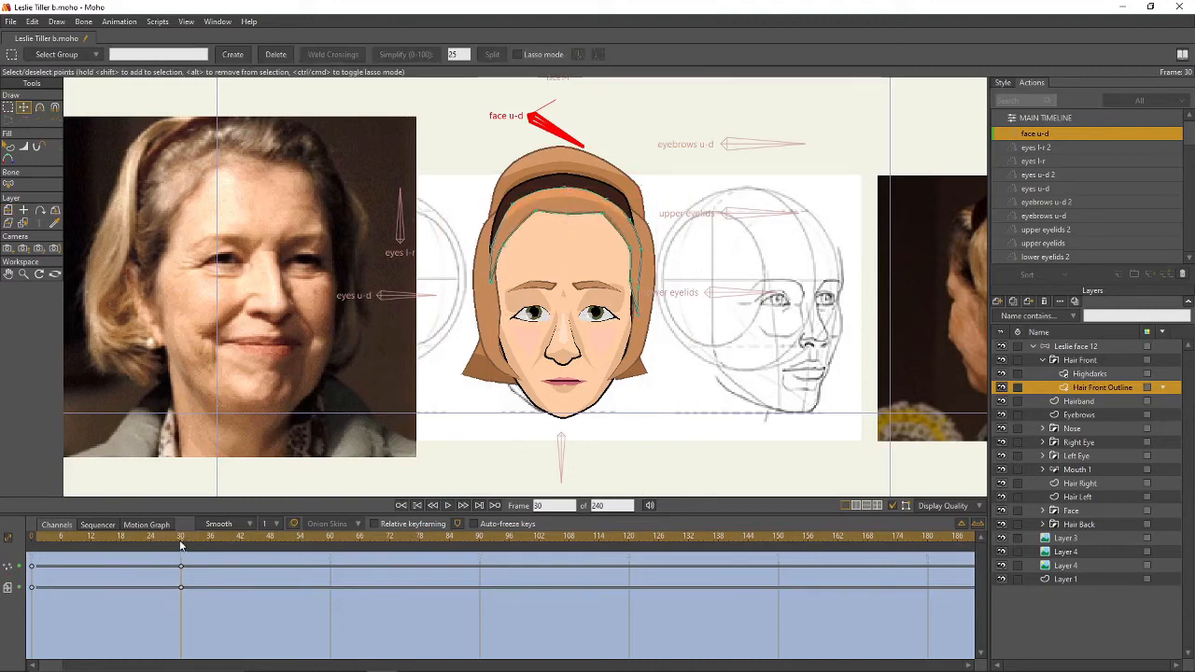
- Raise the Hair Right points and four Hair Left points slightly, previewing the hair motion
mouse_move(182, 546)
left_mouse_down()
mouse_move(81, 548)
mouse_move(150, 559)
mouse_move(77, 558)
mouse_move(180, 548)
left_mouse_up()
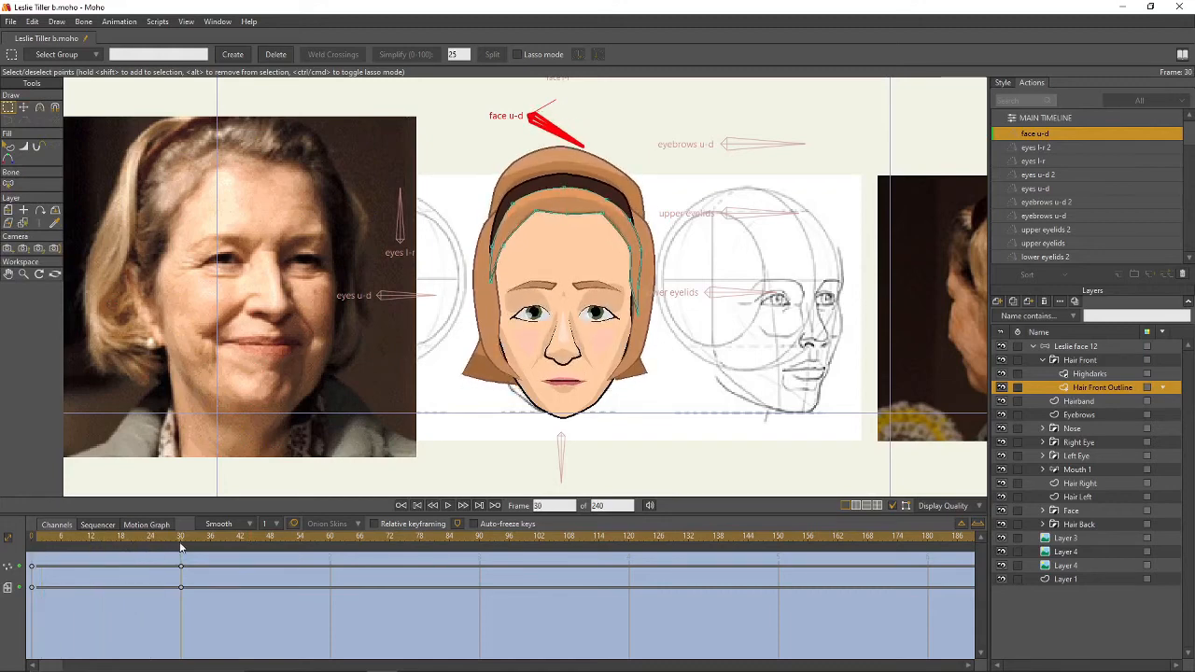
left_click(1078, 483)
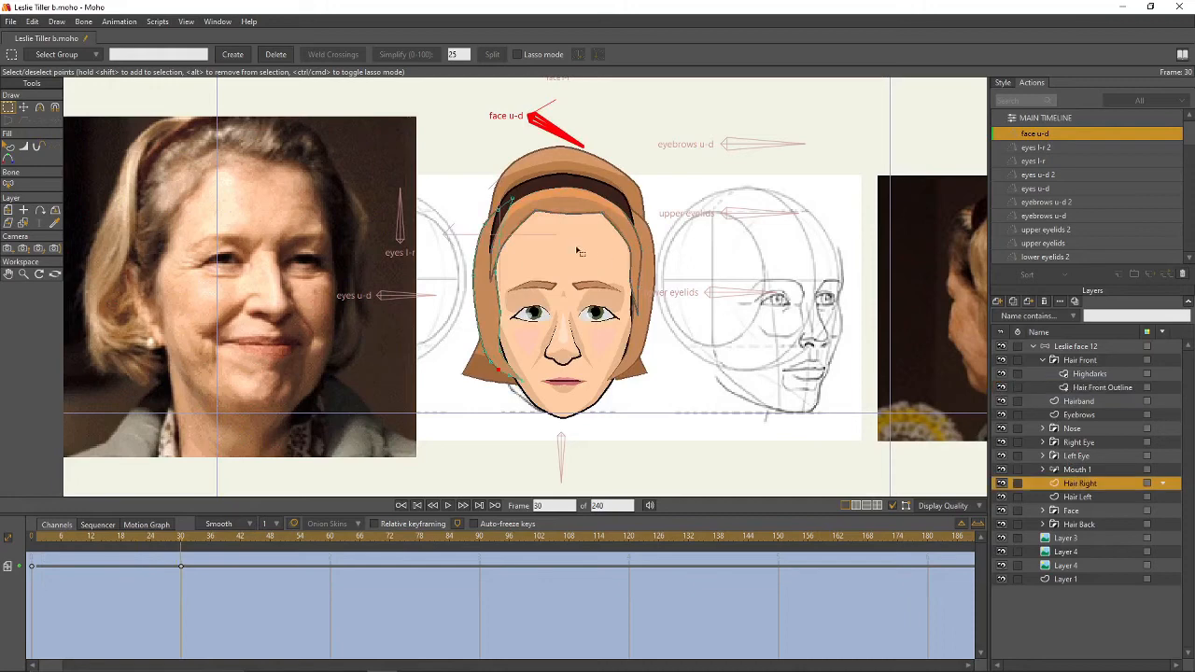
key("t")
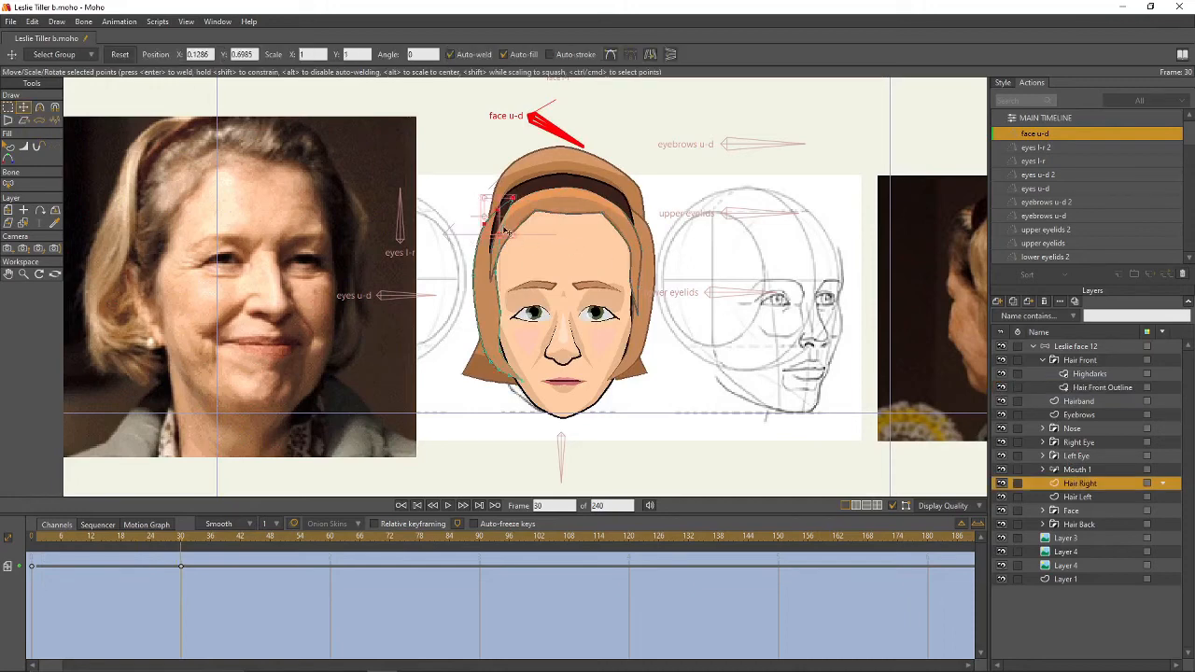
left_click_drag(504, 229, 503, 220)
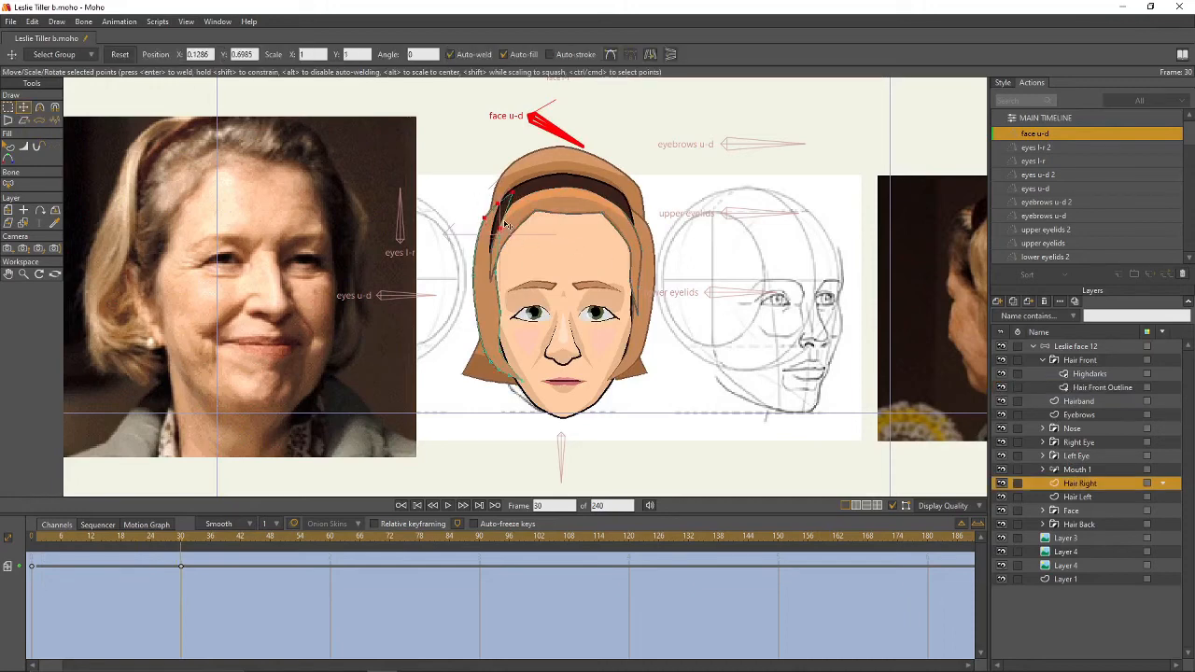
left_click(1073, 497)
key("g")
left_click_drag(609, 192, 631, 218)
key("t")
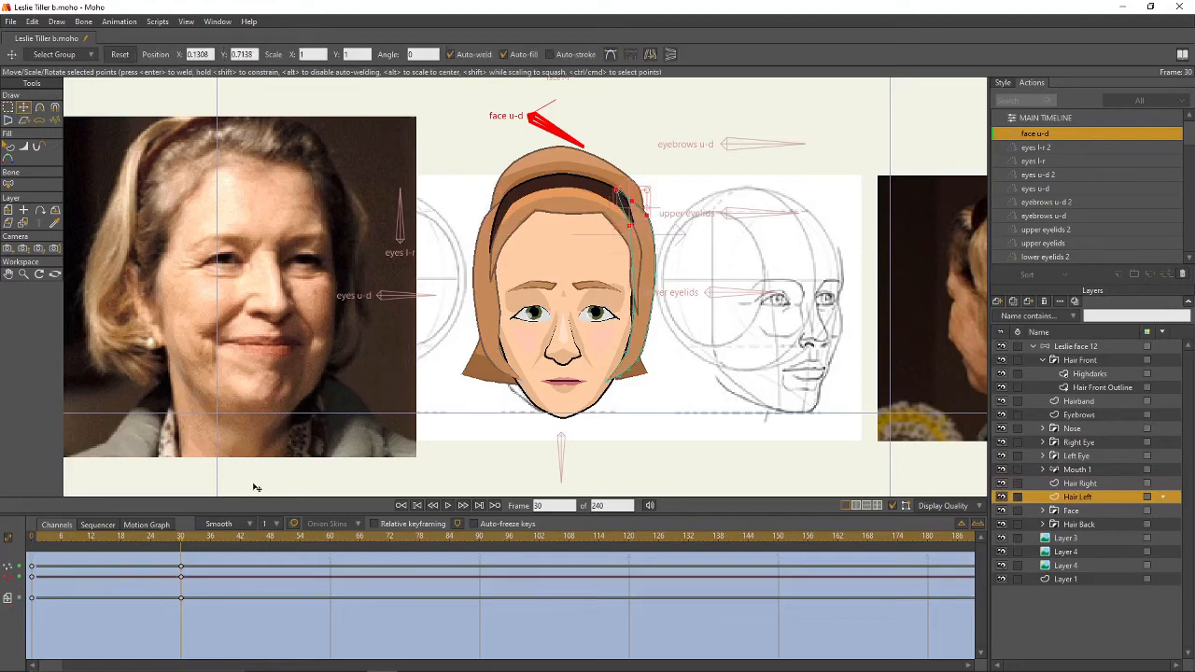
mouse_move(184, 544)
left_mouse_down()
mouse_move(85, 546)
mouse_move(182, 549)
left_mouse_up()
- On the front hair Highdarks layer, raise and spread the hairline highlight points
left_click(1081, 377)
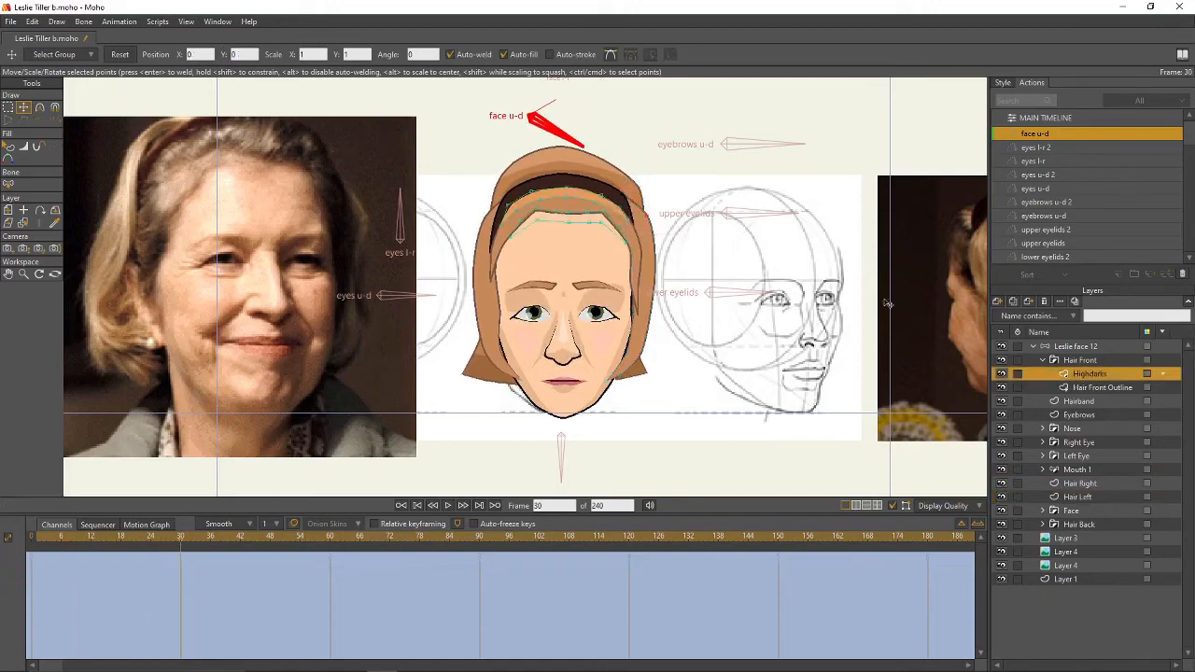
scroll(699, 252, "up", 3)
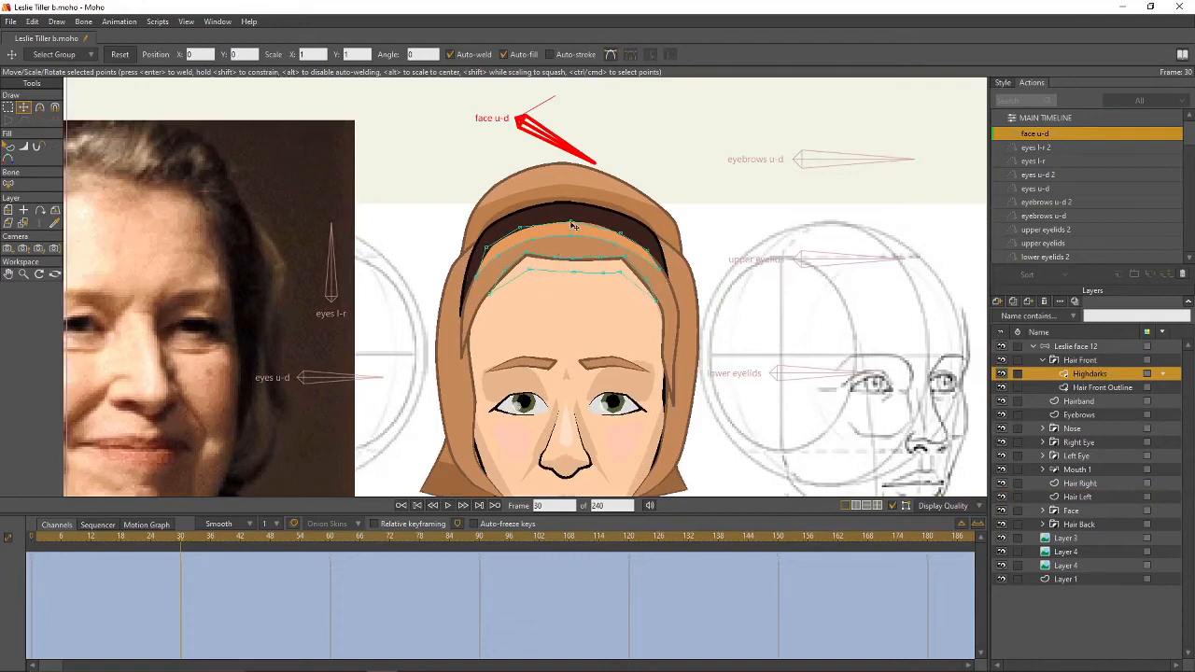
left_click_drag(573, 226, 623, 229)
left_click_drag(520, 228, 480, 248)
left_click_drag(662, 272, 664, 268)
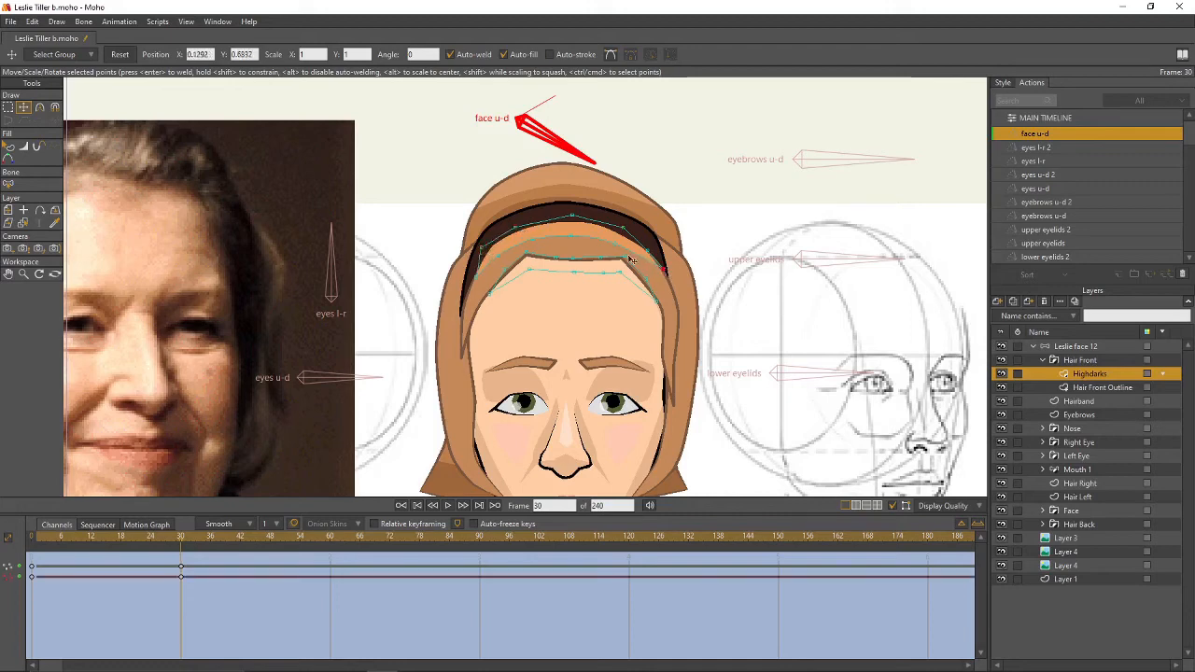
left_click_drag(557, 257, 598, 255)
left_click_drag(525, 261, 523, 259)
- Pull the left highlight point down and left, then preview frames 20 to 30
left_click(501, 271)
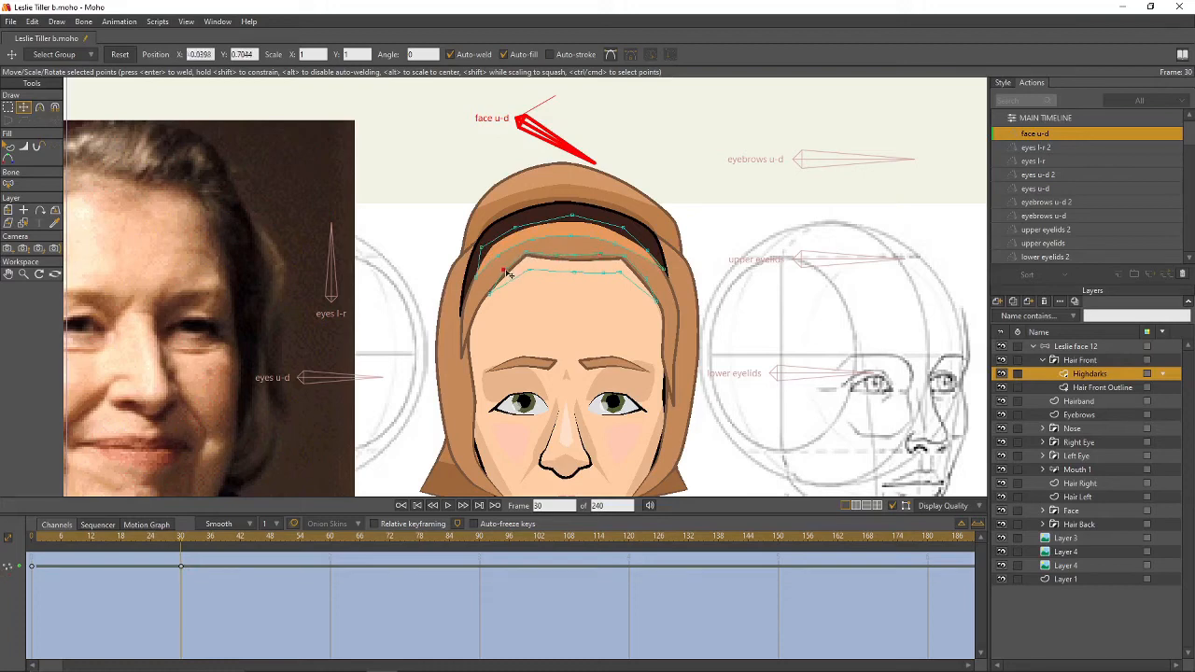
left_click(646, 279)
left_click(623, 257)
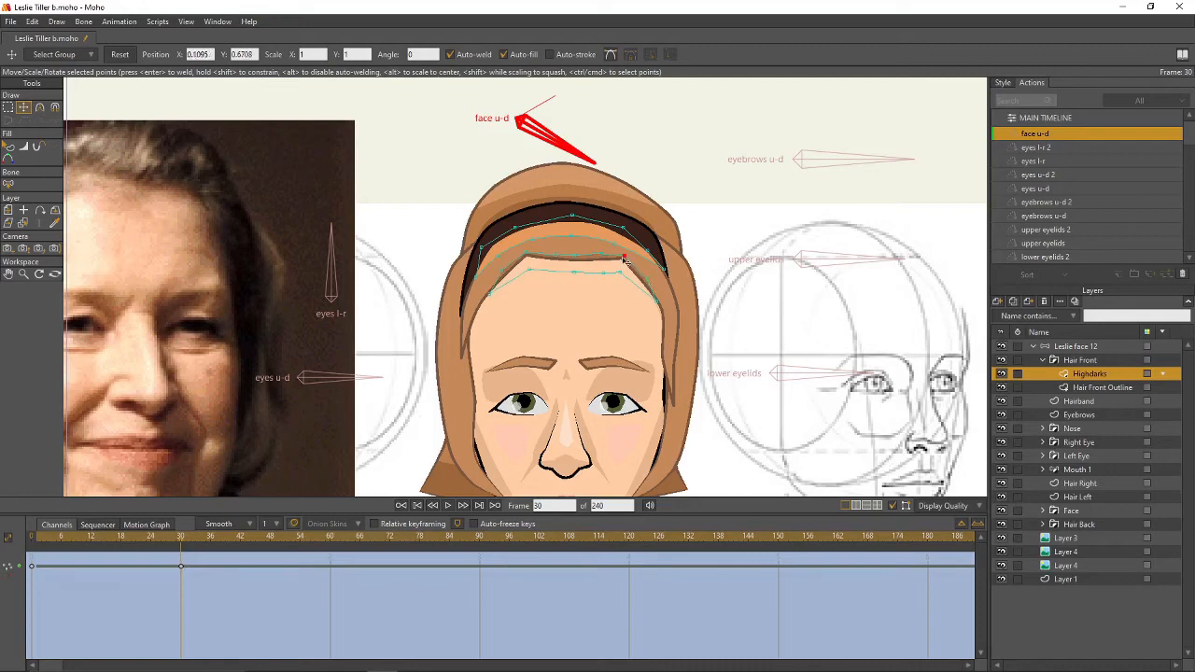
left_click(502, 265)
left_click(533, 244)
left_click(614, 246)
left_click(664, 274)
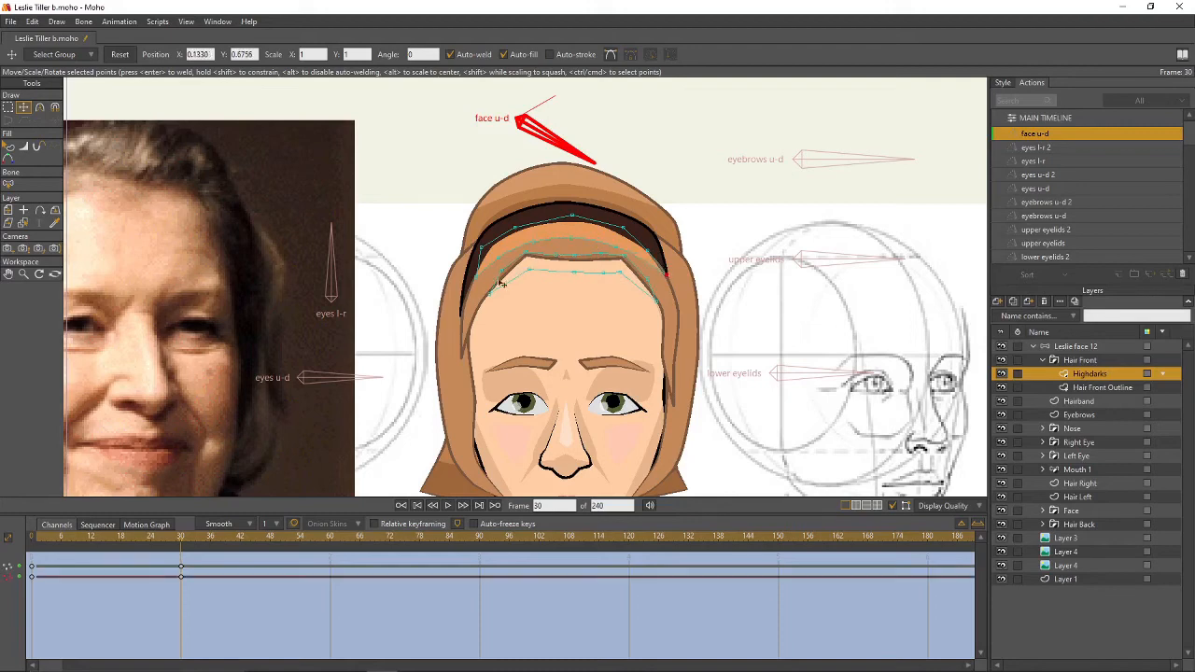
left_click_drag(477, 277, 471, 285)
scroll(589, 297, "down", 2)
scroll(589, 297, "down", 1)
left_click_drag(589, 297, 537, 302)
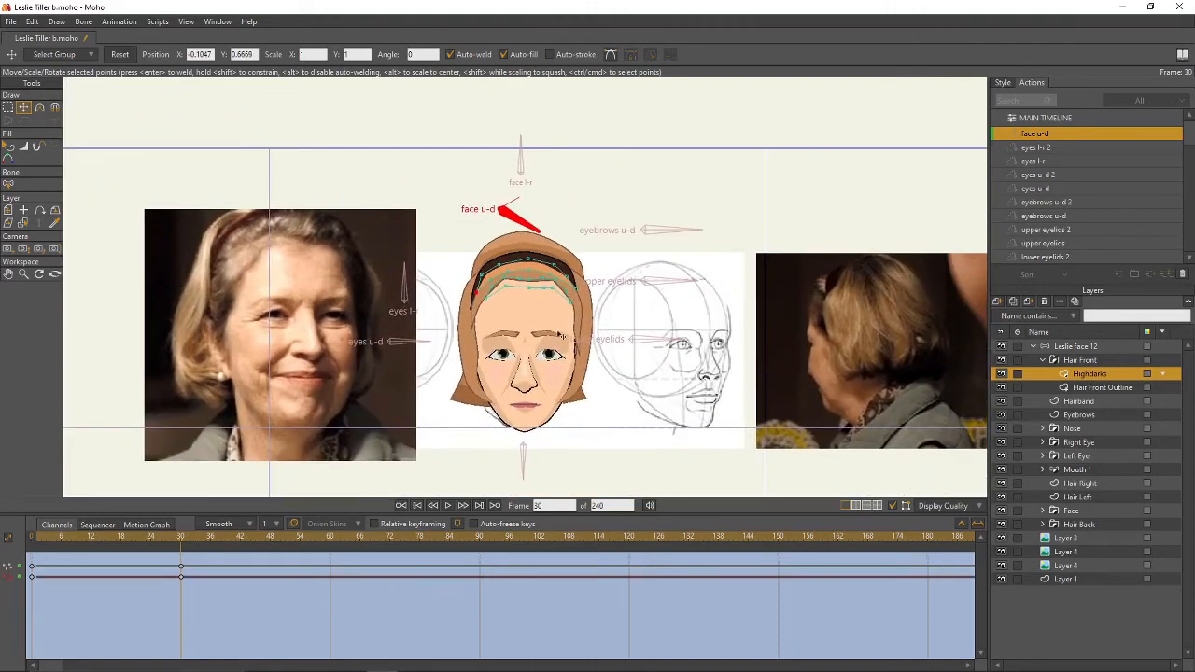
scroll(545, 356, "up", 2)
mouse_move(183, 541)
left_mouse_down()
mouse_move(72, 541)
mouse_move(158, 542)
mouse_move(101, 555)
mouse_move(165, 555)
mouse_move(75, 560)
mouse_move(182, 564)
left_mouse_up()
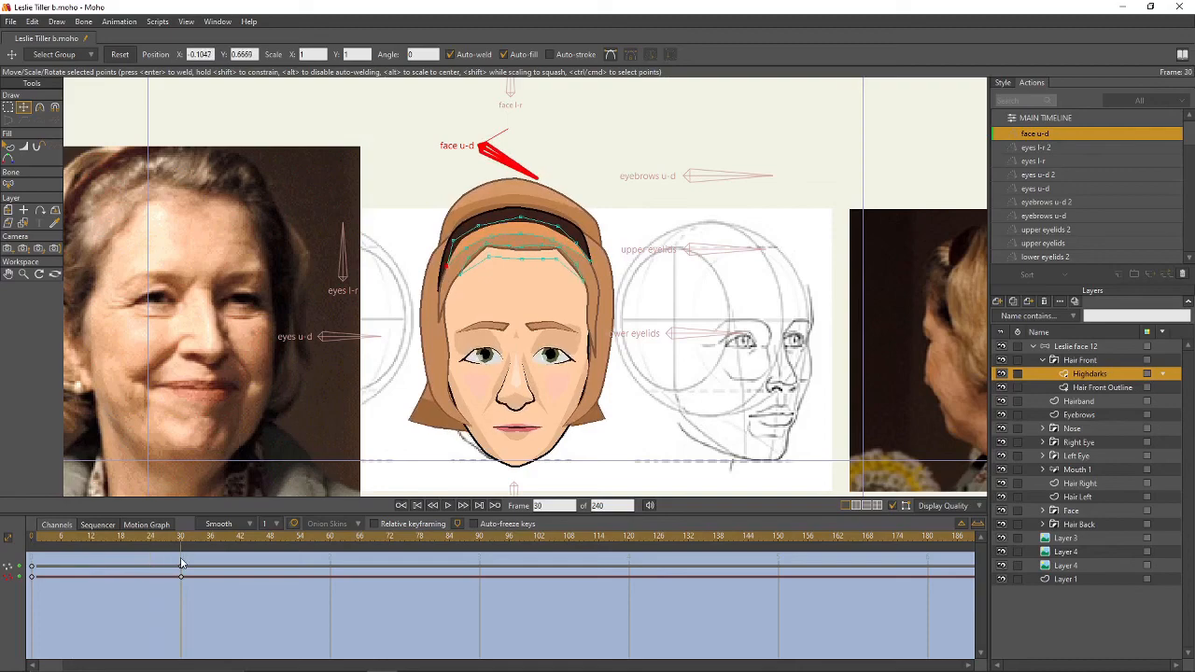
- Move the lip, nose, cheek, eyelid and eyebrow shading points down together on the Face Shading layer
left_click(1042, 511)
left_click(1086, 524)
scroll(691, 380, "up", 3)
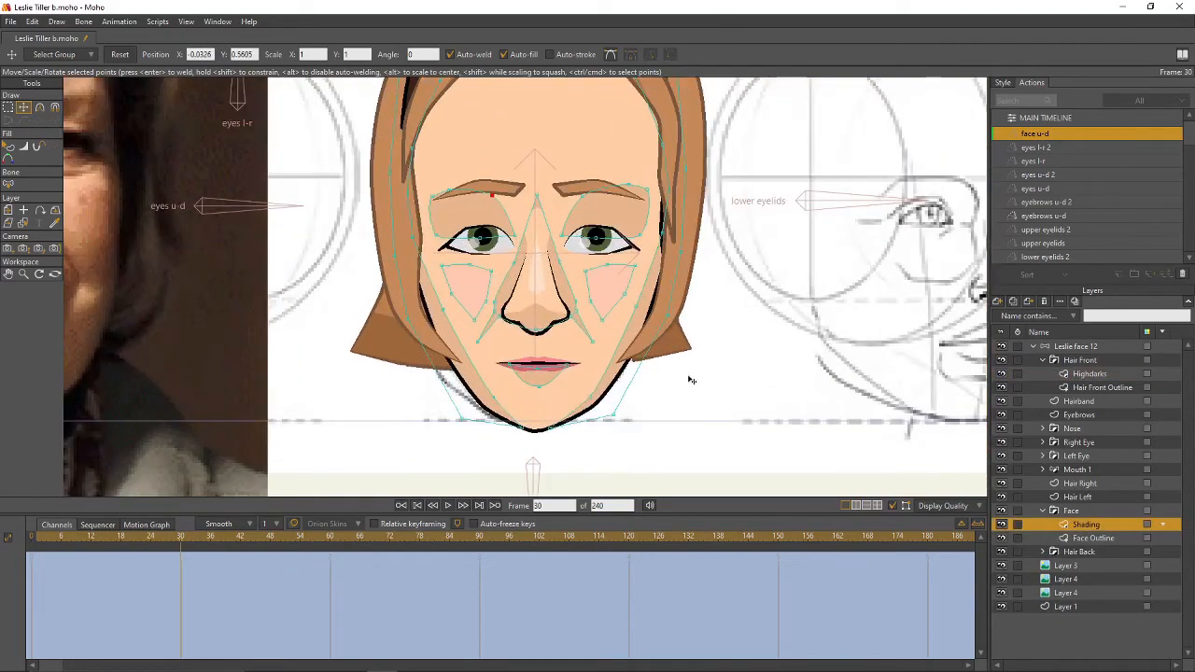
left_click(547, 381, "ctrl")
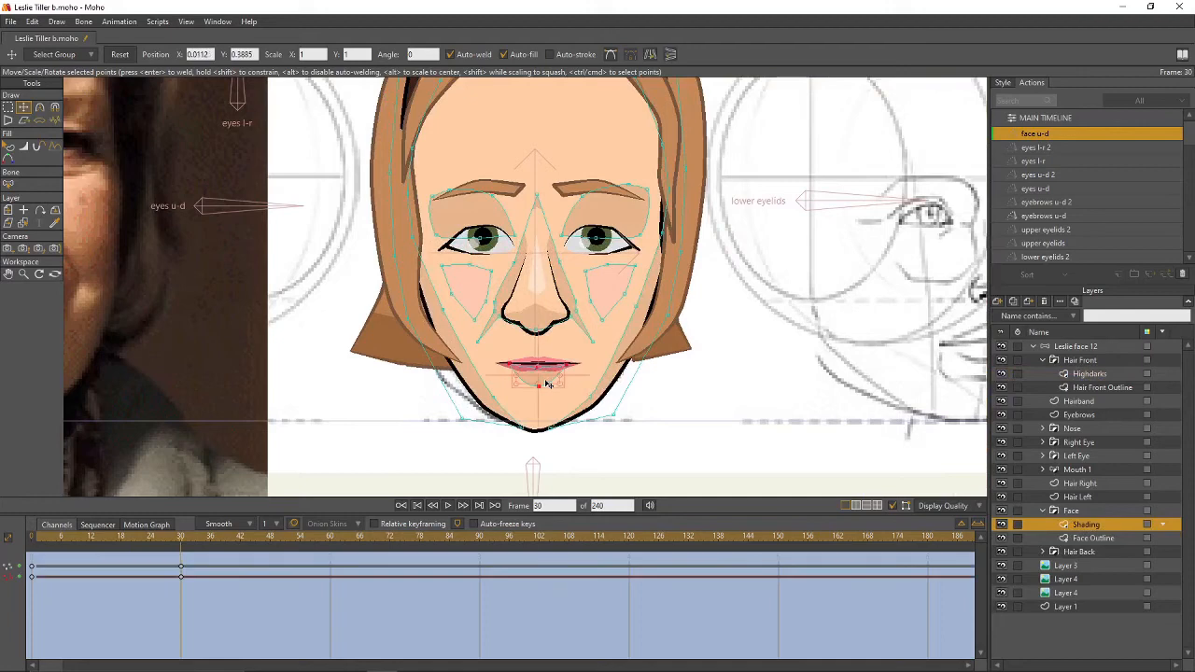
left_click(561, 290, "ctrl+shift")
left_click(483, 285, "shift")
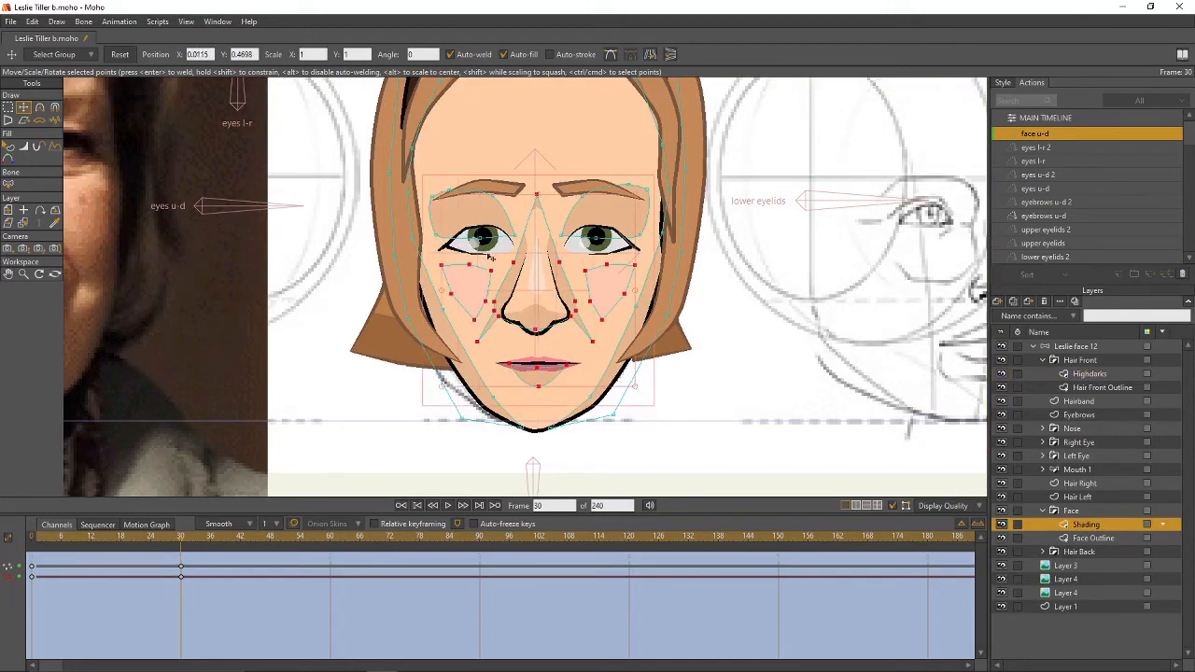
left_click(491, 218, "shift")
left_click(592, 211, "shift")
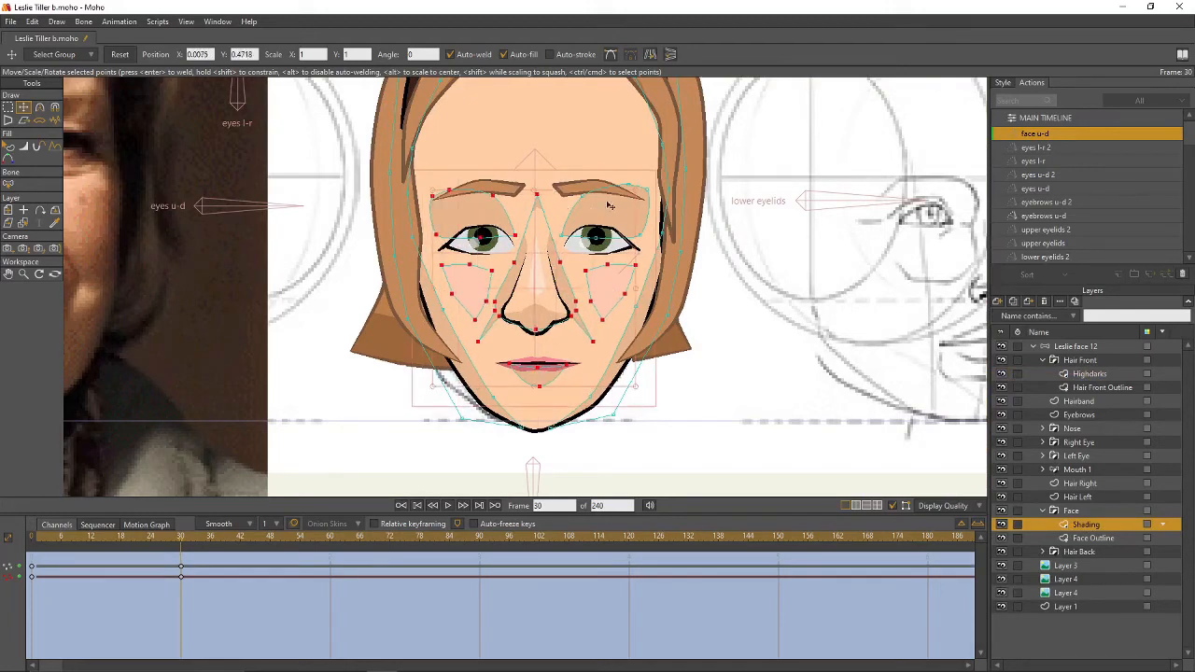
left_click(607, 208, "shift")
left_click_drag(604, 213, 604, 234)
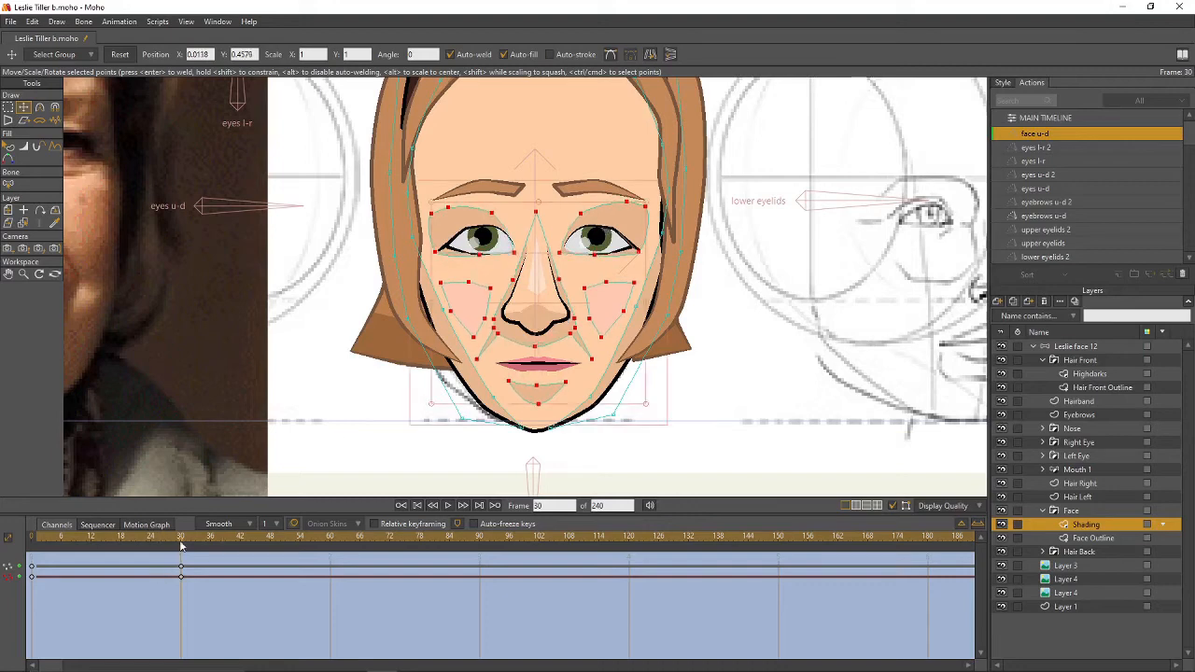
mouse_move(181, 539)
left_mouse_down()
mouse_move(54, 558)
mouse_move(182, 560)
left_mouse_up()
- Squash the whole chin shading shape downward and preview the motion around frame 30
left_click(736, 403)
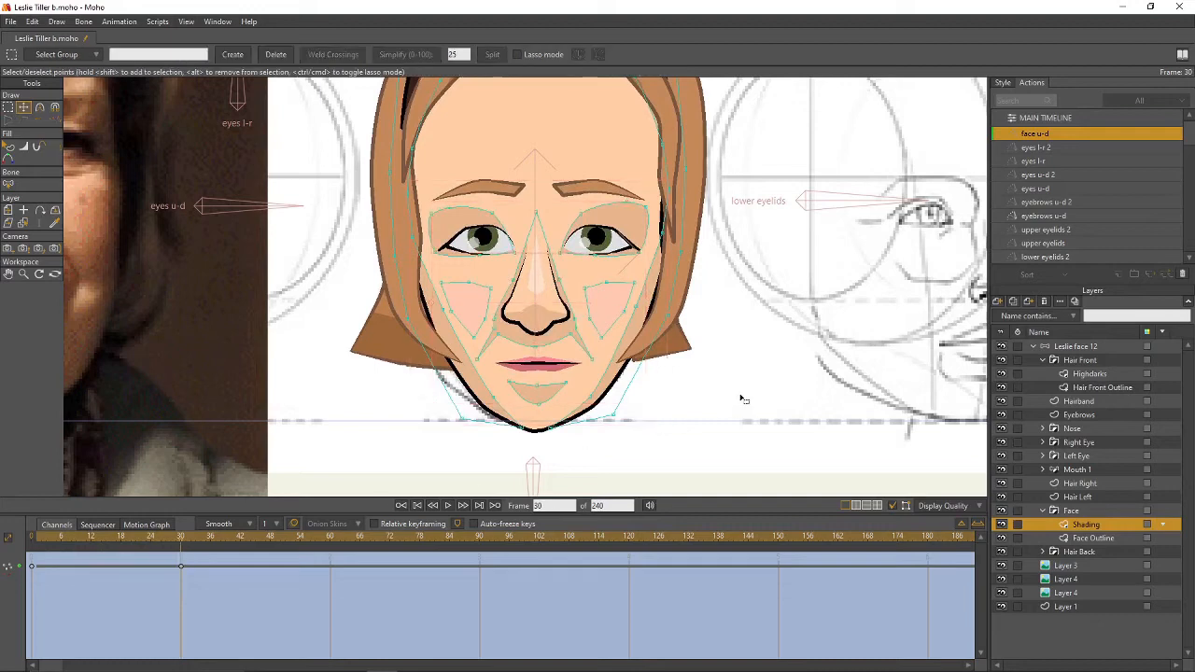
left_click(547, 401)
double_click(551, 399)
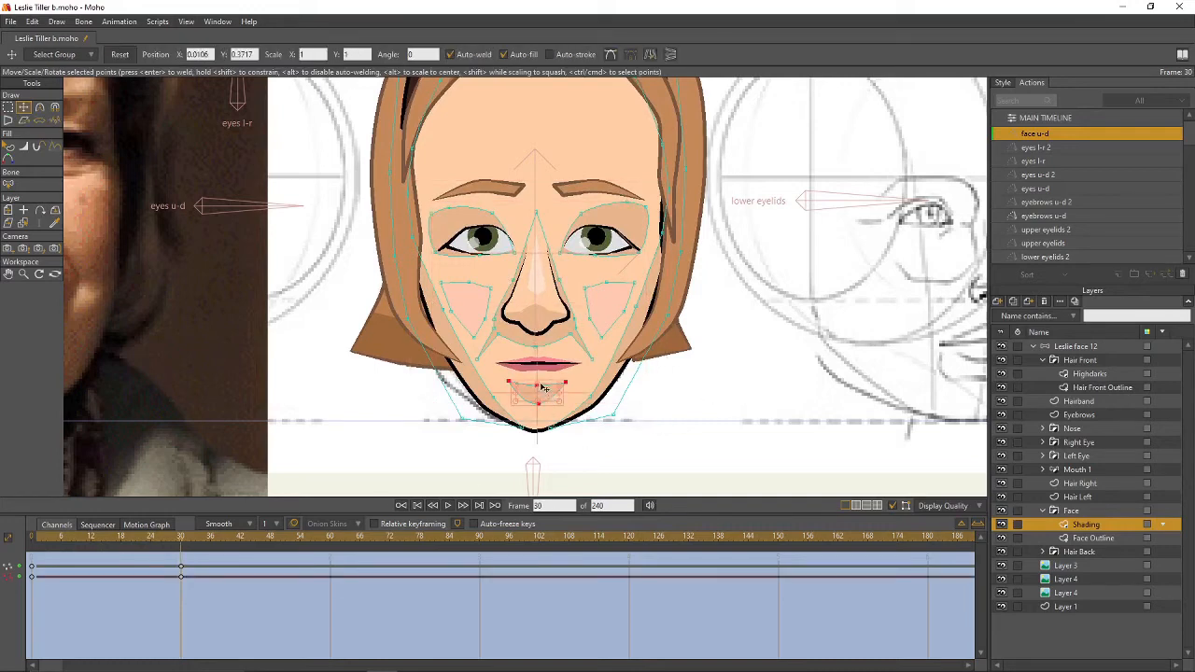
left_click_drag(538, 384, 540, 397)
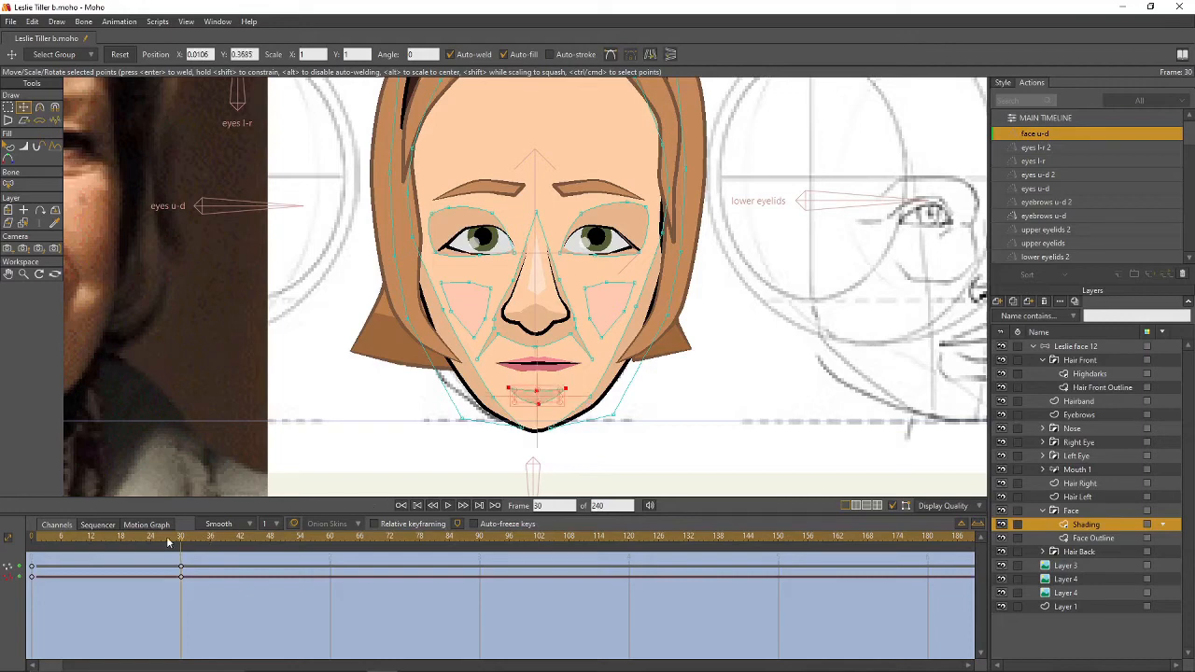
mouse_move(181, 546)
left_mouse_down()
mouse_move(87, 545)
mouse_move(202, 552)
mouse_move(181, 554)
left_mouse_up()
left_click(1081, 539)
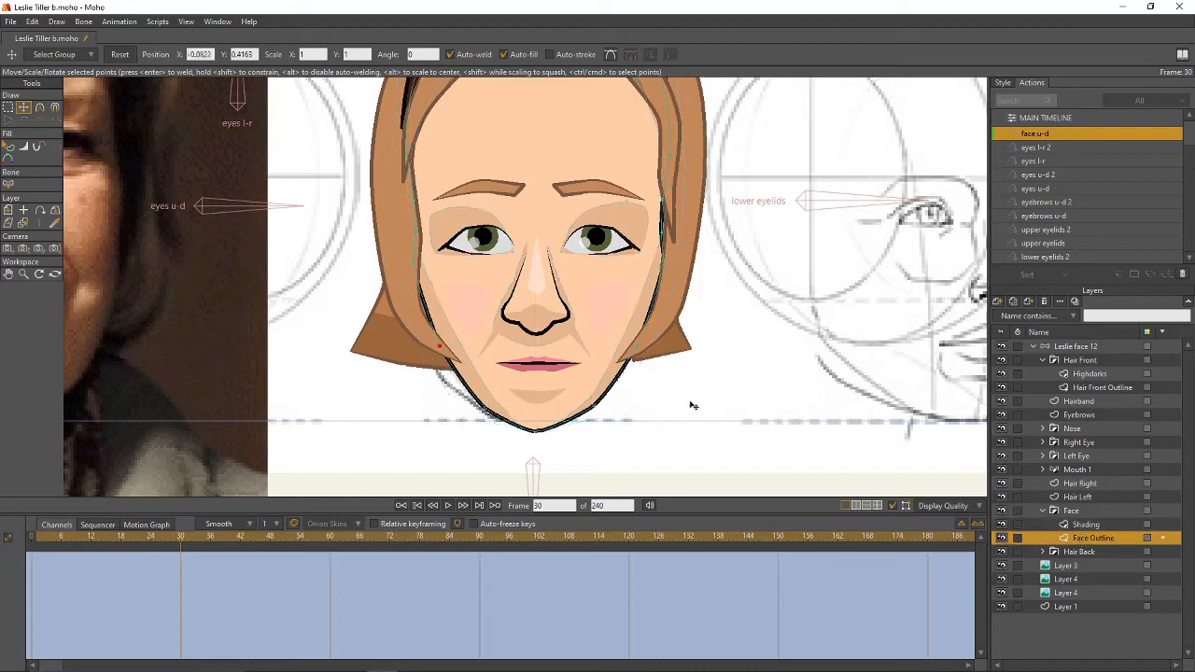
- Round the Face Outline chin with Curvature and push both jaw points outward
key("g")
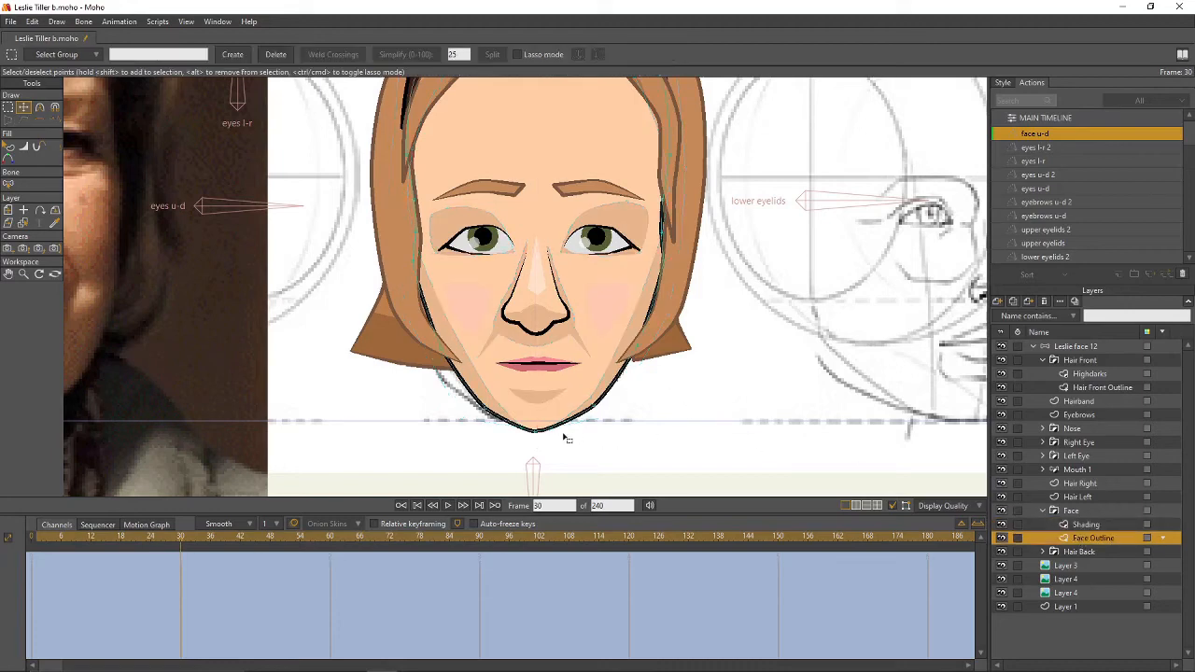
key("c")
left_click_drag(540, 435, 744, 407)
key("t")
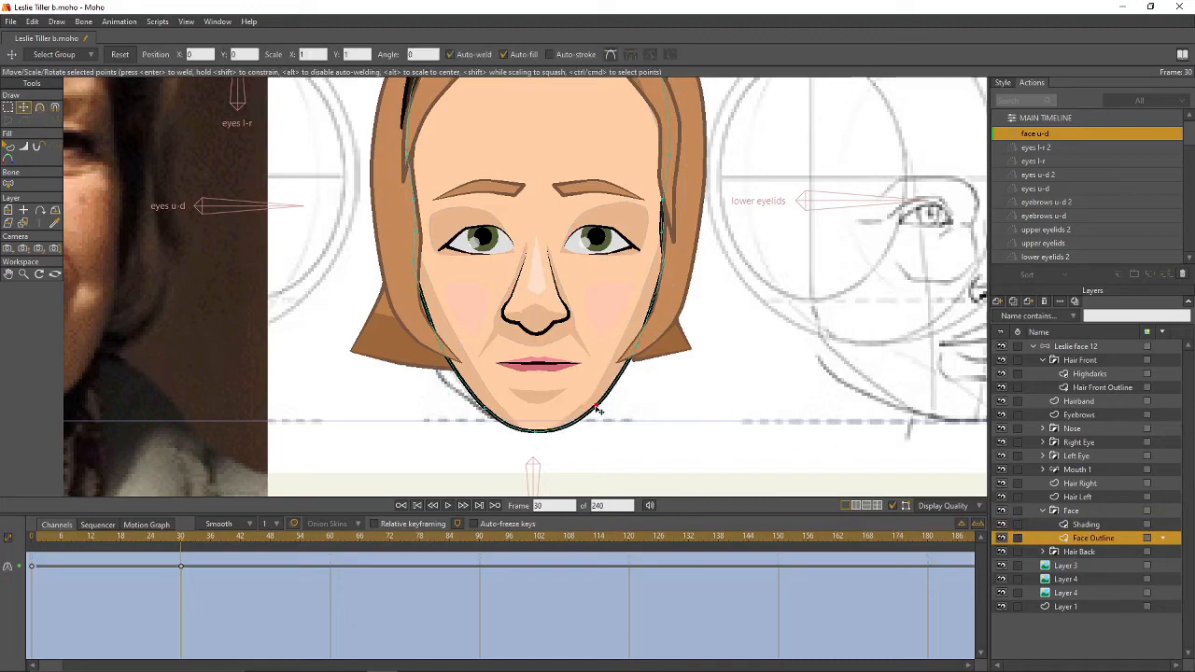
left_click_drag(487, 411, 477, 408)
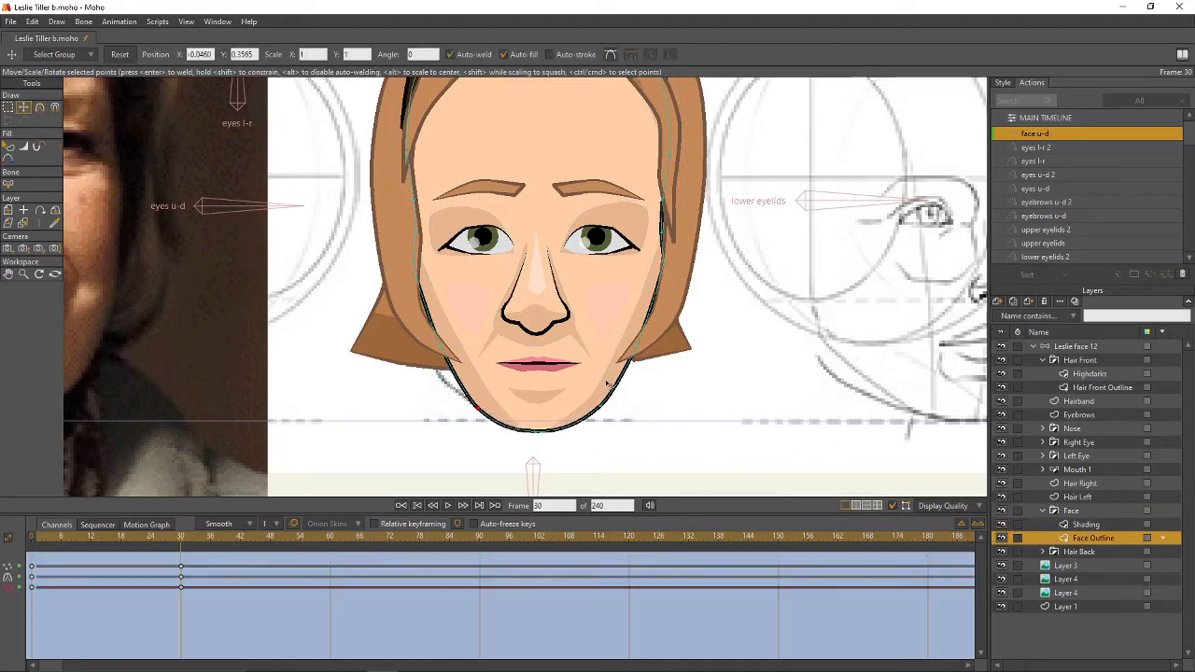
left_click_drag(633, 361, 647, 352)
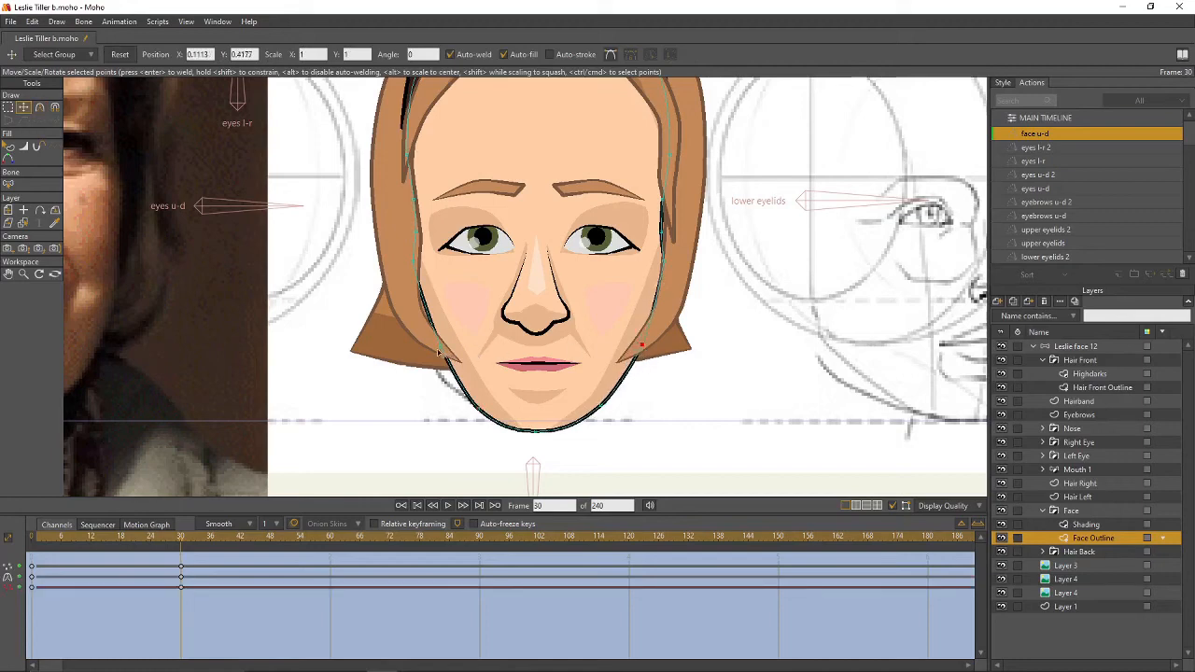
left_click_drag(439, 352, 430, 350)
left_click_drag(685, 360, 762, 373)
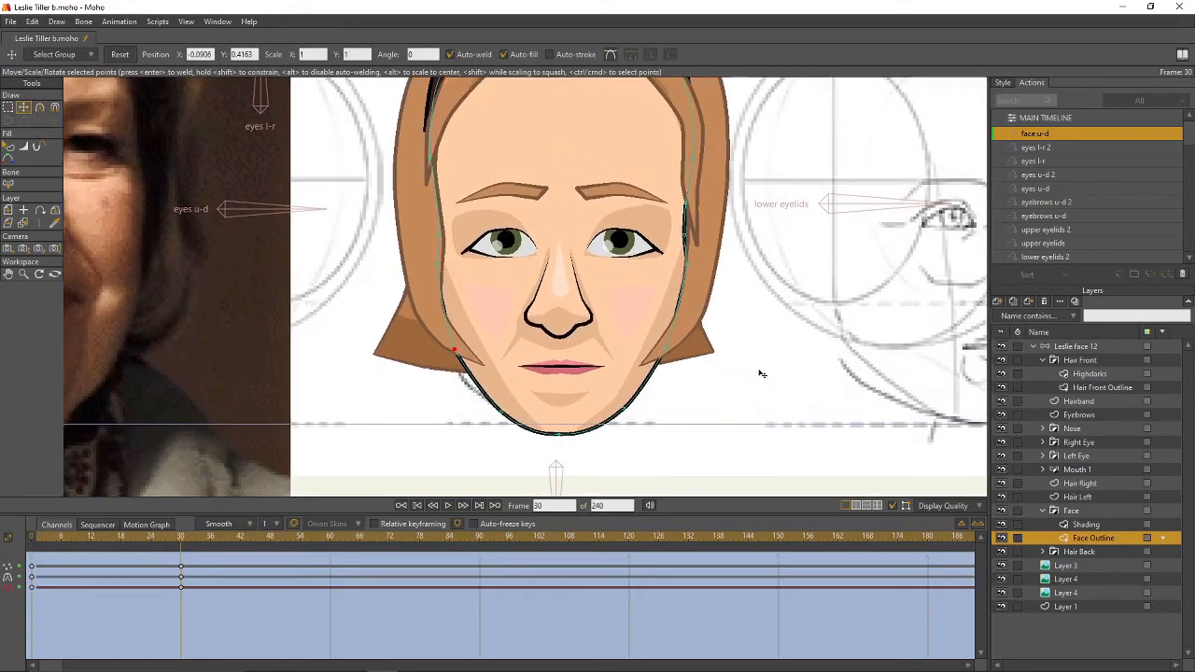
- Move the bottom chin shading point left and a left cheek shading point up the outline
left_click(1086, 524)
left_click_drag(575, 433, 571, 435)
key("ctrl+z")
left_click(723, 407, "ctrl")
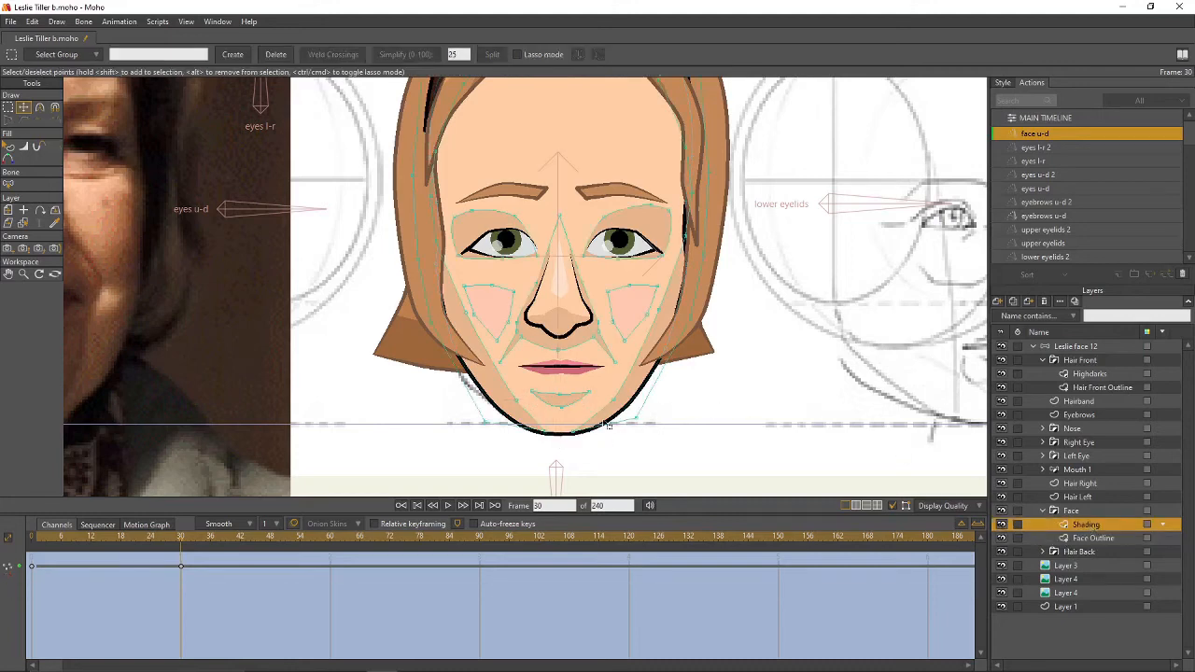
left_click(570, 434, "ctrl")
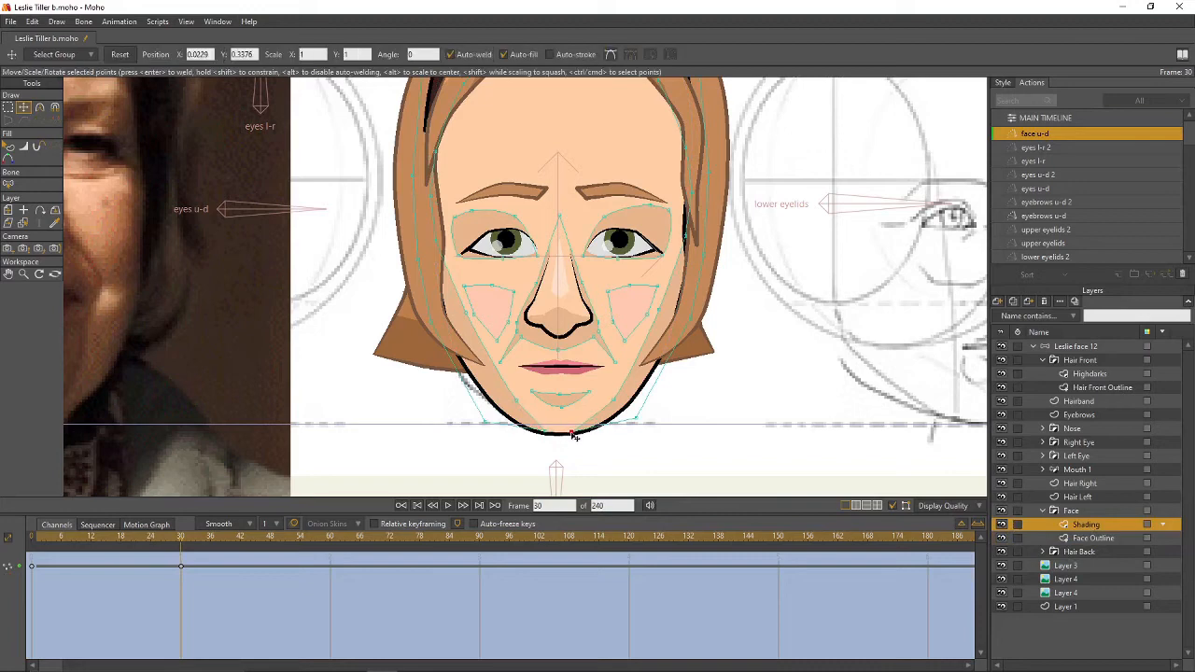
left_click_drag(573, 436, 552, 435)
left_click(448, 246)
left_click_drag(447, 246, 455, 163)
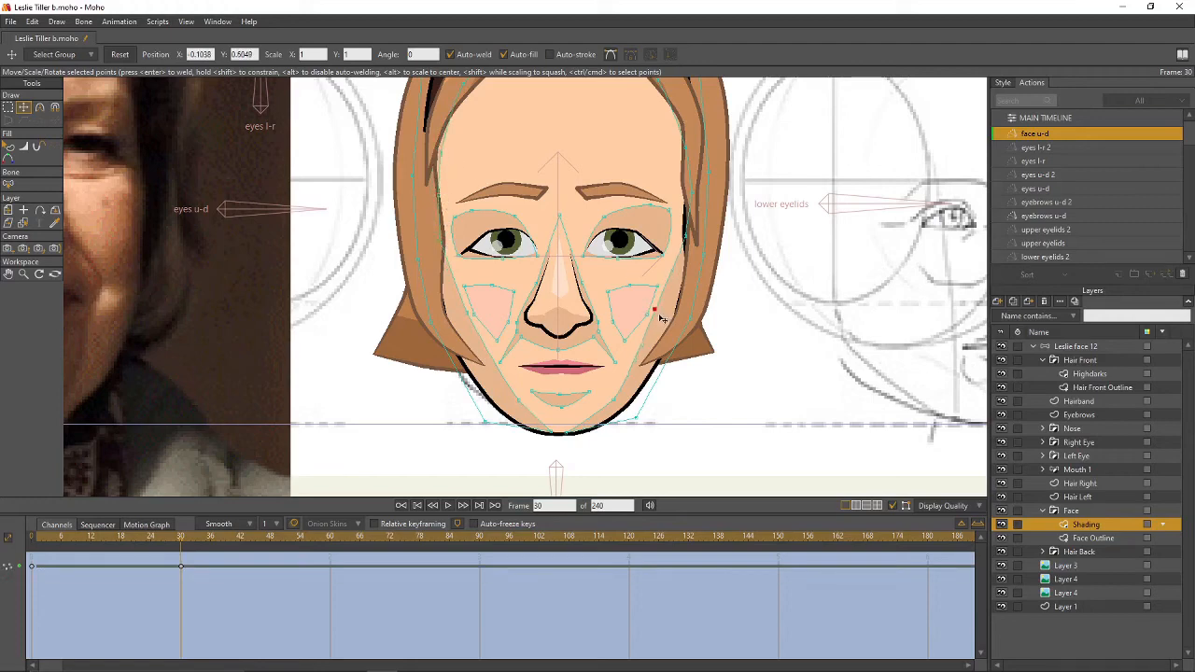
- Adjust the face-edge and forehead shading points to fit the outline, lowering the left one, then preview
left_click(609, 402)
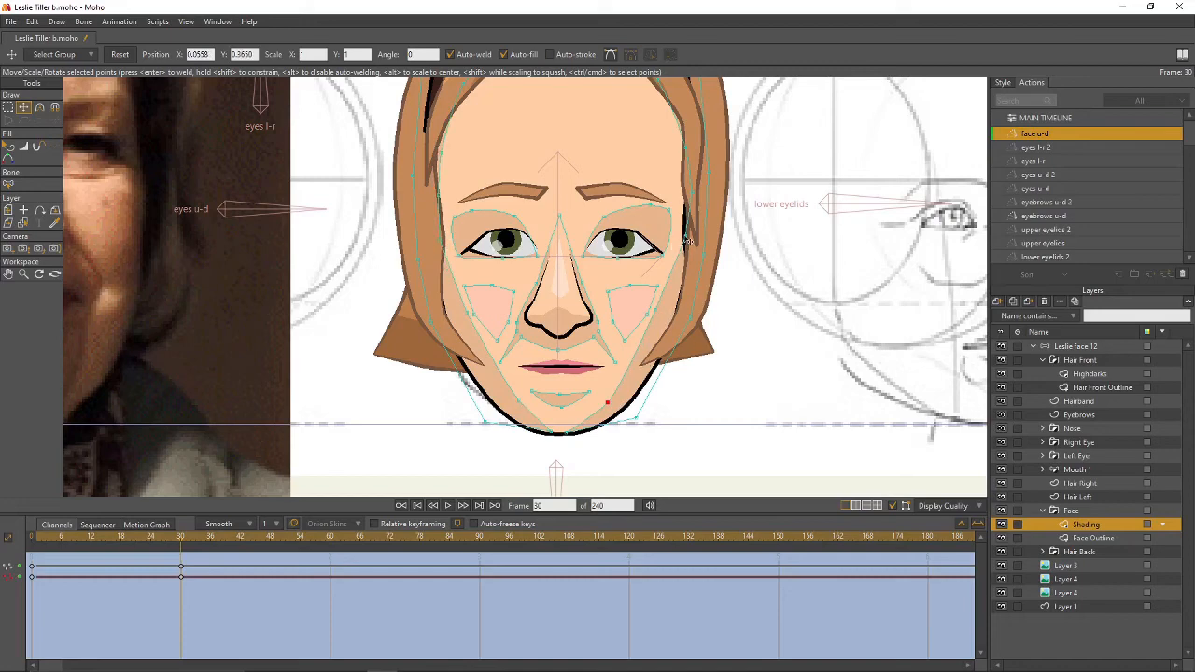
left_click_drag(686, 237, 684, 193)
left_click_drag(695, 149, 698, 215)
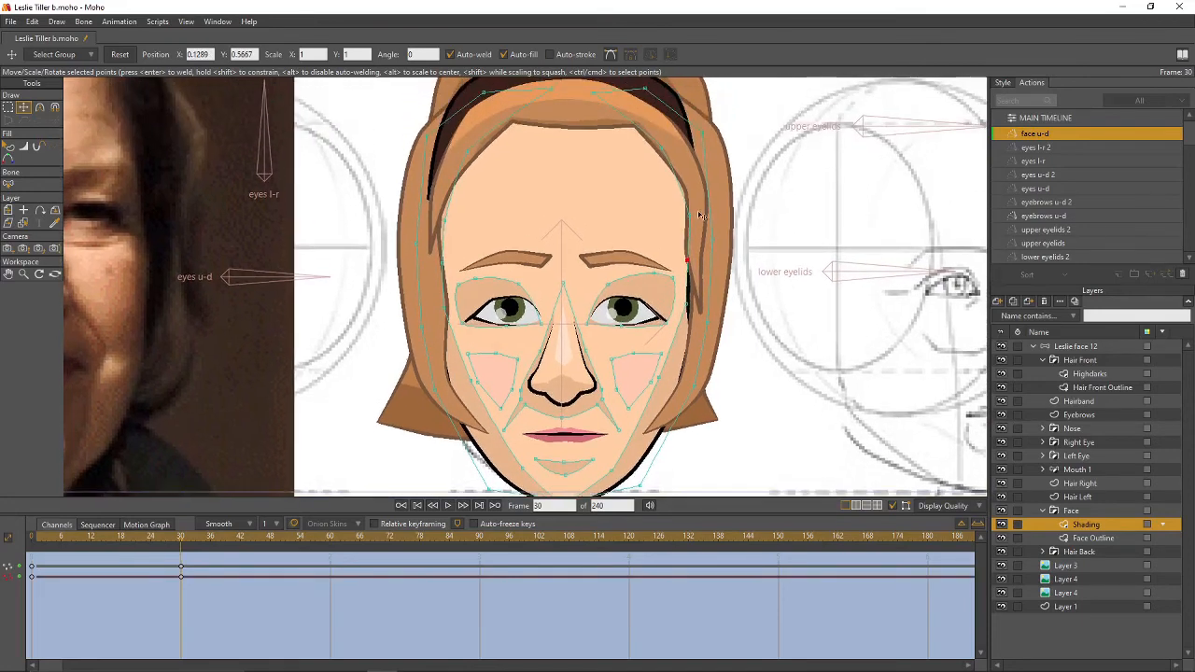
left_click(654, 150)
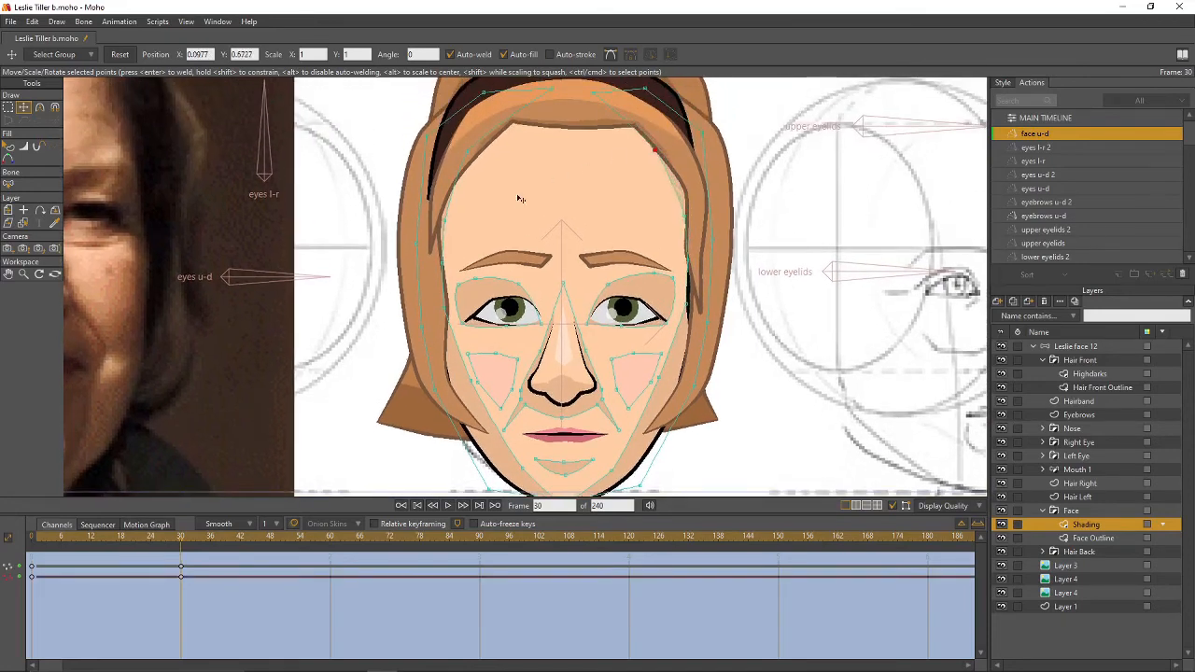
left_click_drag(468, 153, 477, 153)
left_click_drag(444, 221, 448, 220)
scroll(734, 258, "down", 2)
left_click_drag(766, 276, 686, 262)
left_click_drag(641, 227, 645, 227)
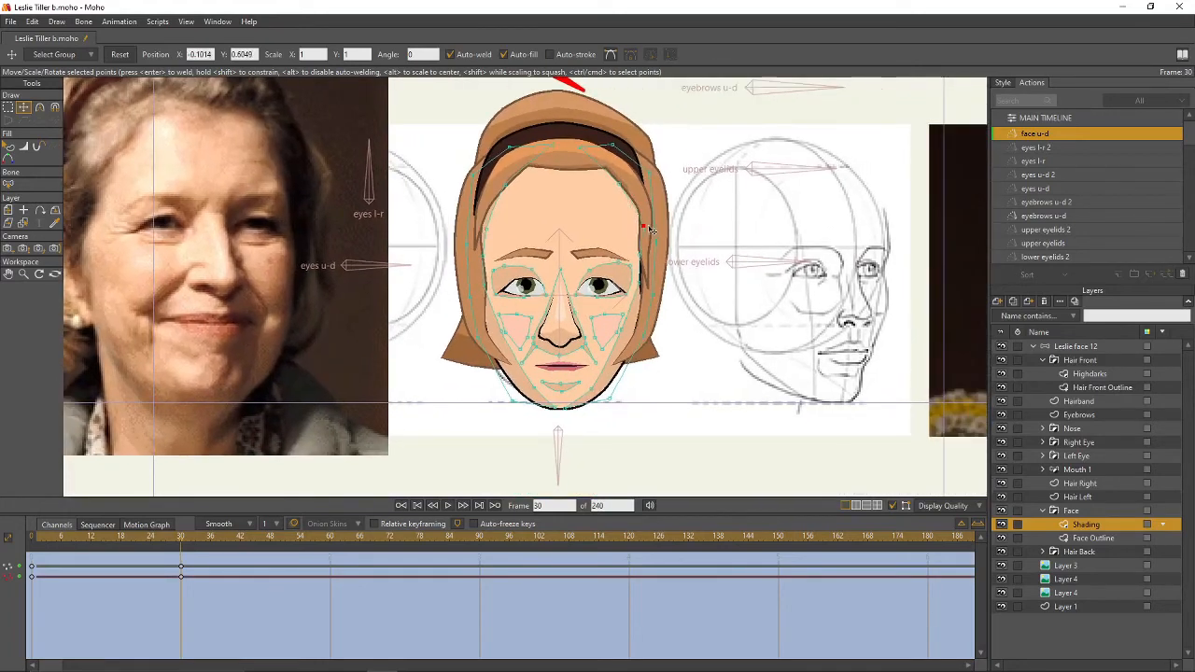
left_click_drag(621, 184, 628, 184)
left_click_drag(507, 189, 502, 188)
left_click_drag(486, 231, 485, 264)
mouse_move(182, 546)
left_mouse_down()
mouse_move(70, 547)
mouse_move(147, 558)
mouse_move(59, 563)
mouse_move(146, 569)
left_mouse_up()
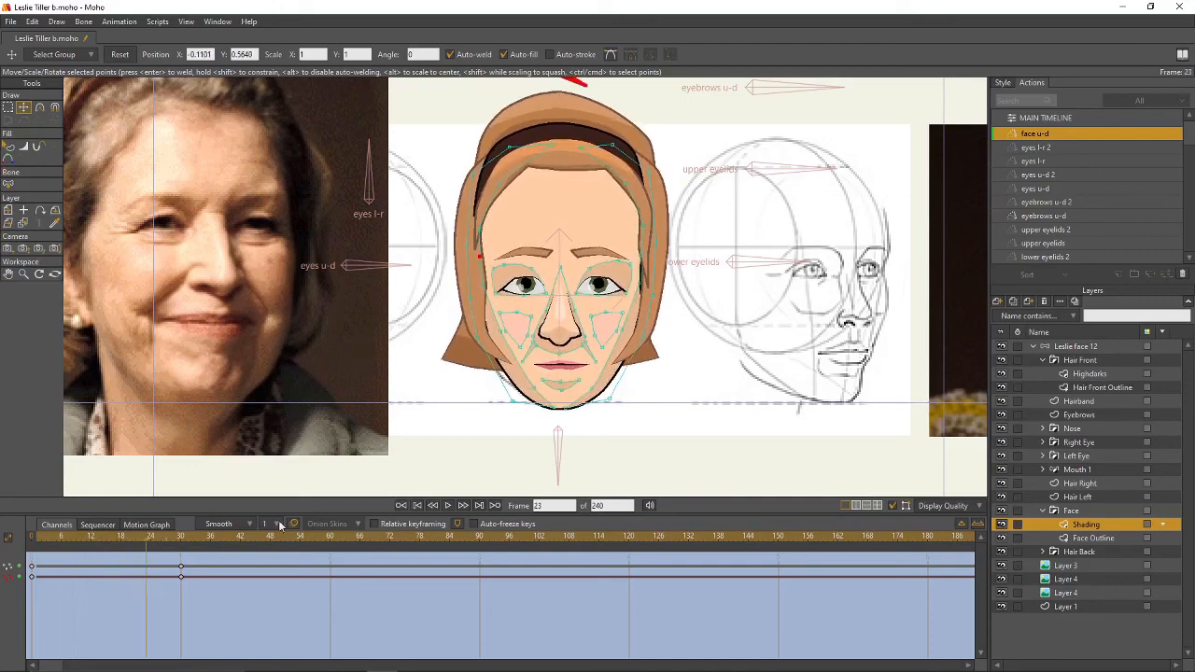
- Add a new action named 'face u-d 2' on the Leslie face 12 bone layer
scroll(576, 381, "down", 2)
left_click_drag(604, 268, 598, 309)
scroll(599, 309, "up", 2)
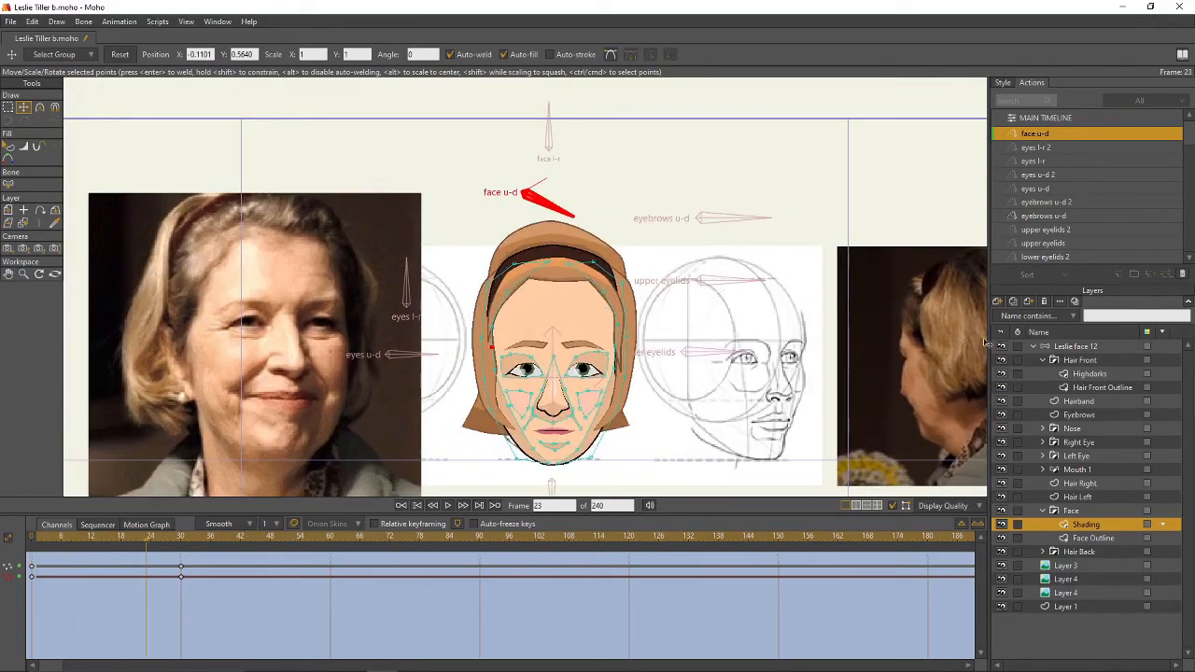
left_click(1070, 119)
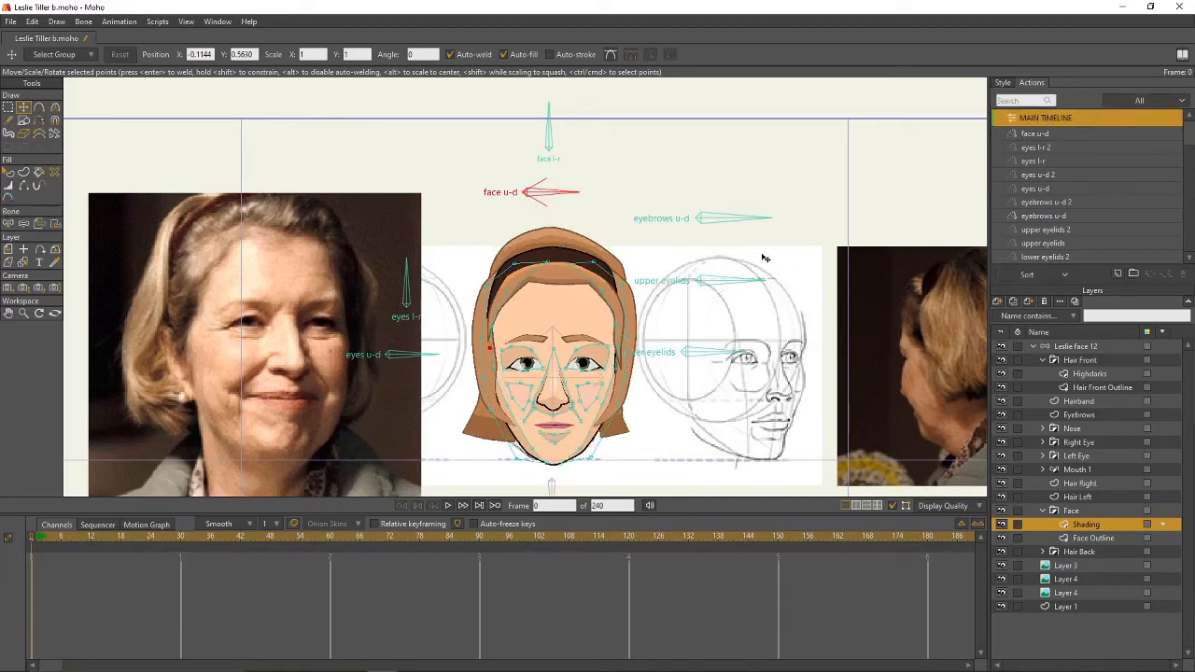
left_click(1083, 347)
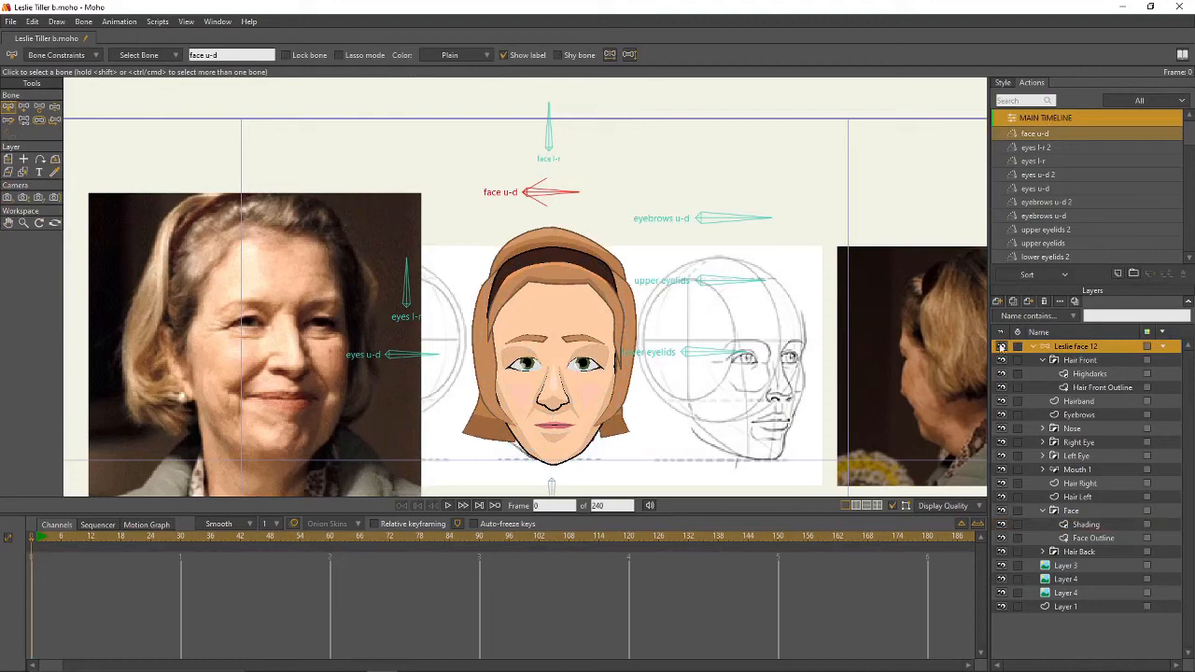
left_click(1114, 270)
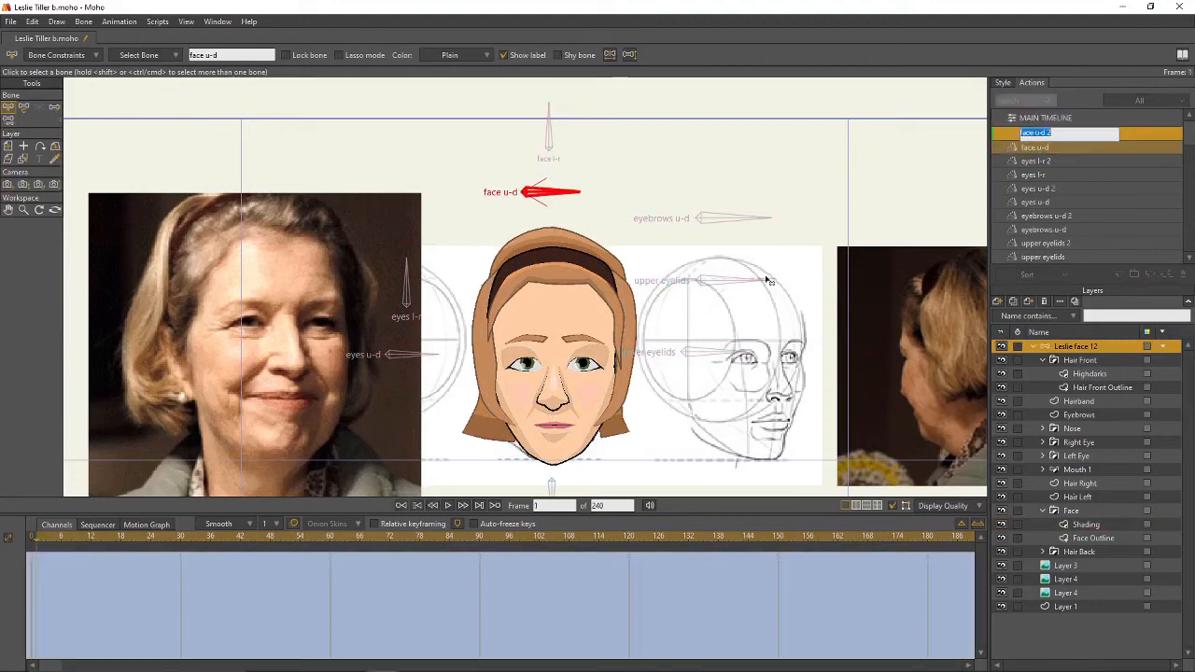
key("Return")
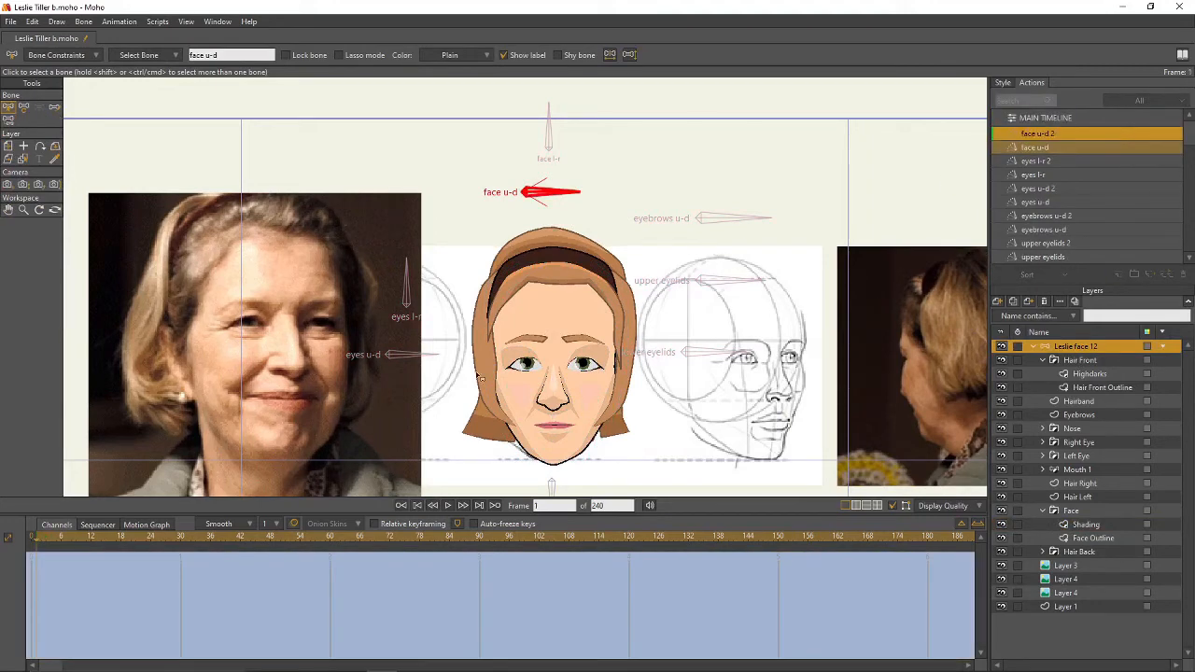
- At frame 30, rotate the face u-d bone upward to 120°
left_click(181, 535)
left_click(23, 106)
left_click_drag(536, 193, 530, 166)
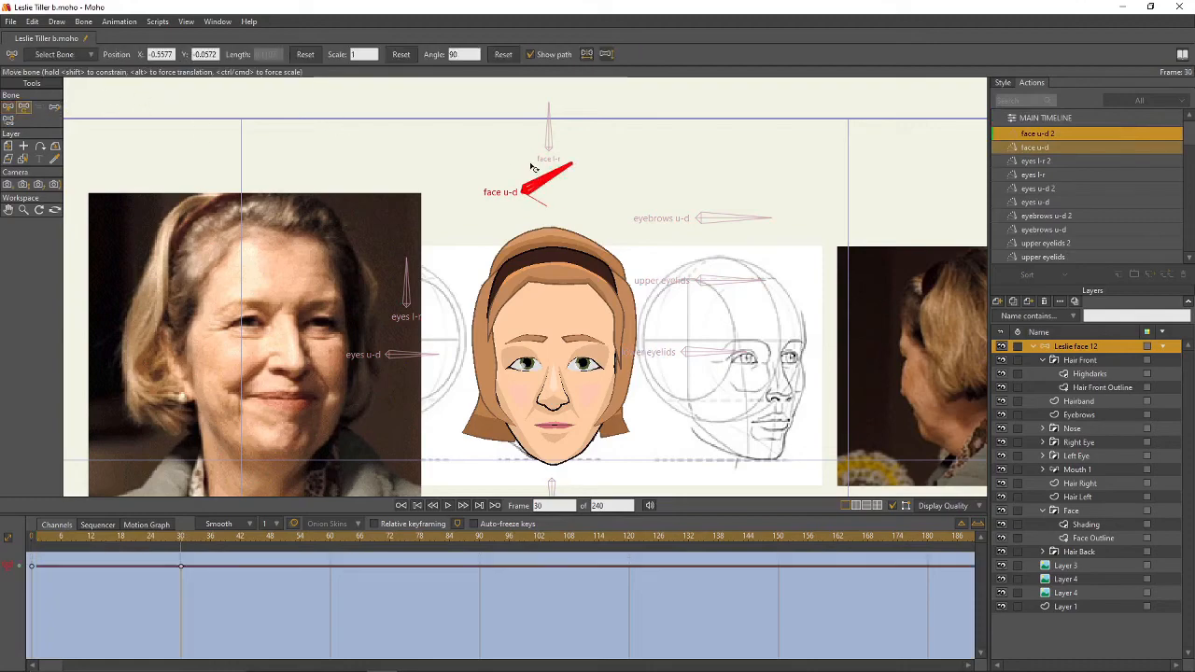
left_click_drag(602, 285, 613, 174)
scroll(619, 214, "up", 3)
scroll(613, 175, "down", 1)
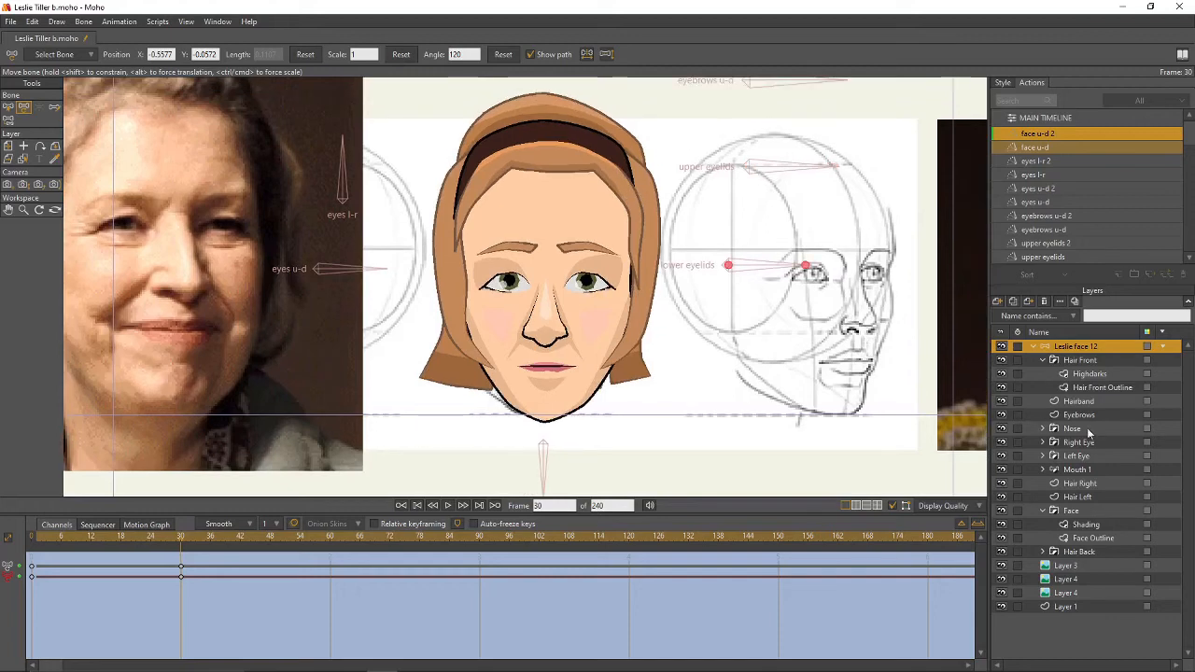
left_click(1043, 361)
left_click(1043, 483)
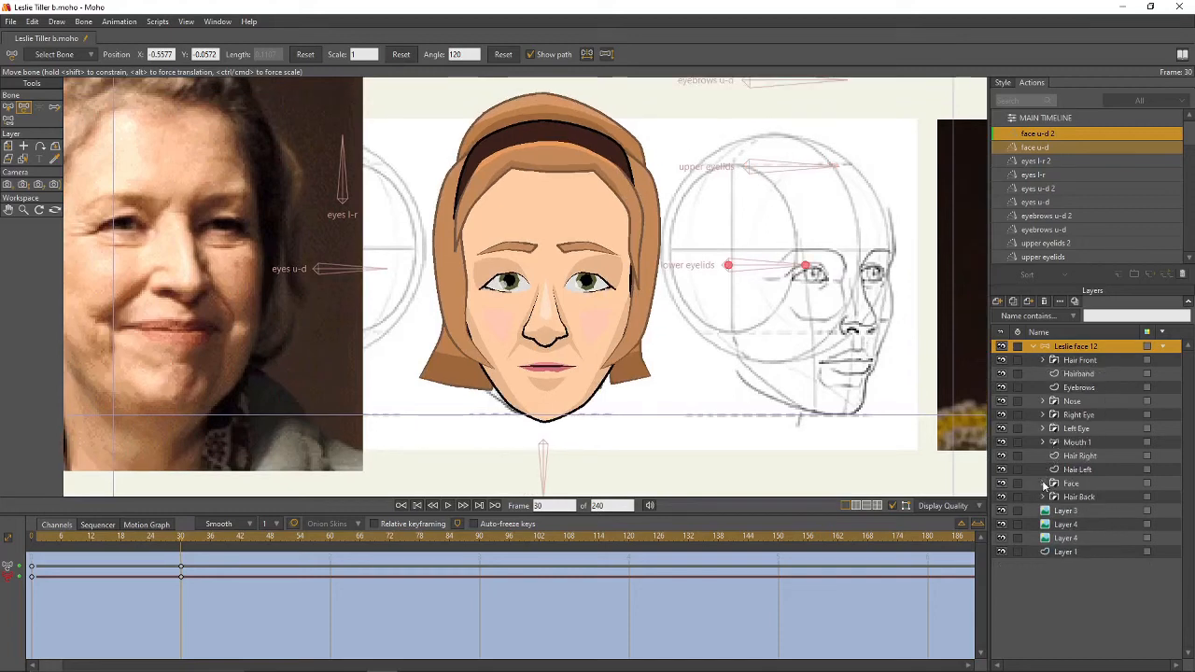
left_click(1078, 387)
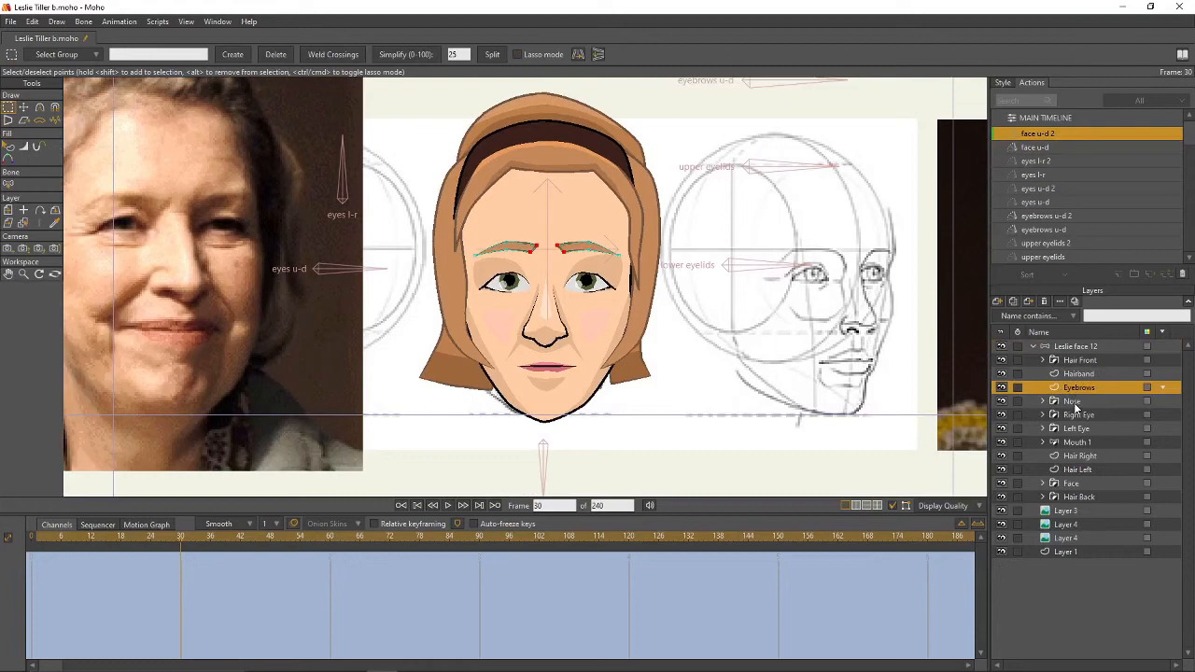
- Move the Eyebrows, Nose, Right Eye, Left Eye and Mouth 1 layers up together
left_click(1073, 402, "ctrl")
left_click(1079, 414, "ctrl")
left_click(1078, 428, "ctrl")
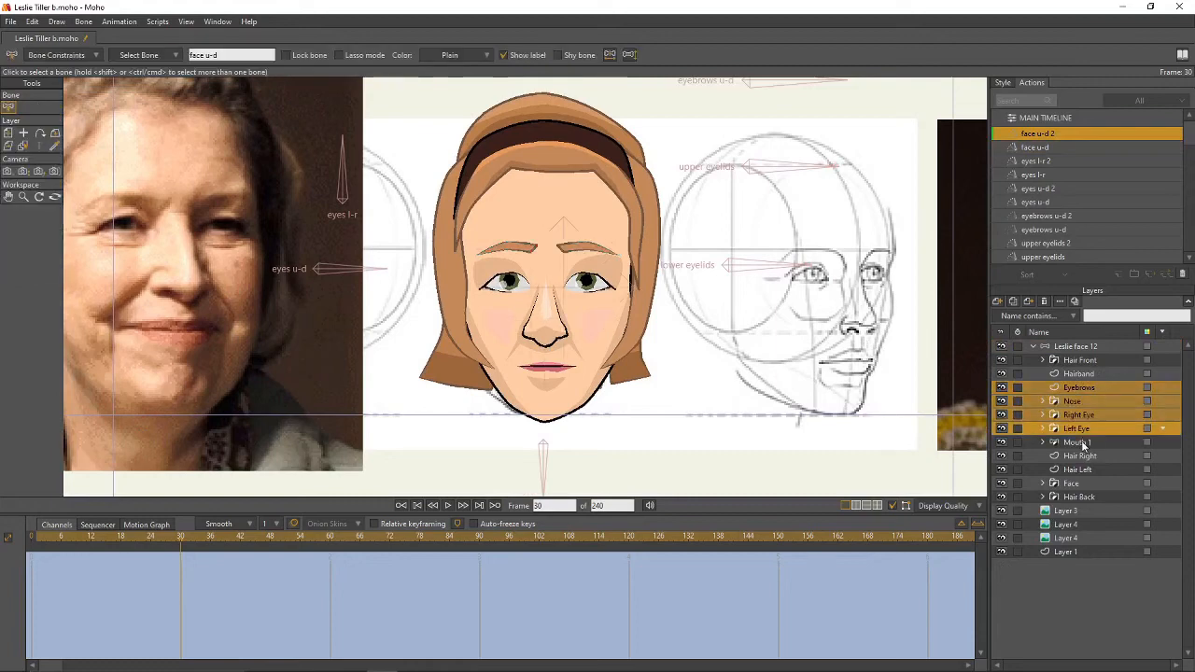
left_click(1078, 443, "ctrl")
key("m")
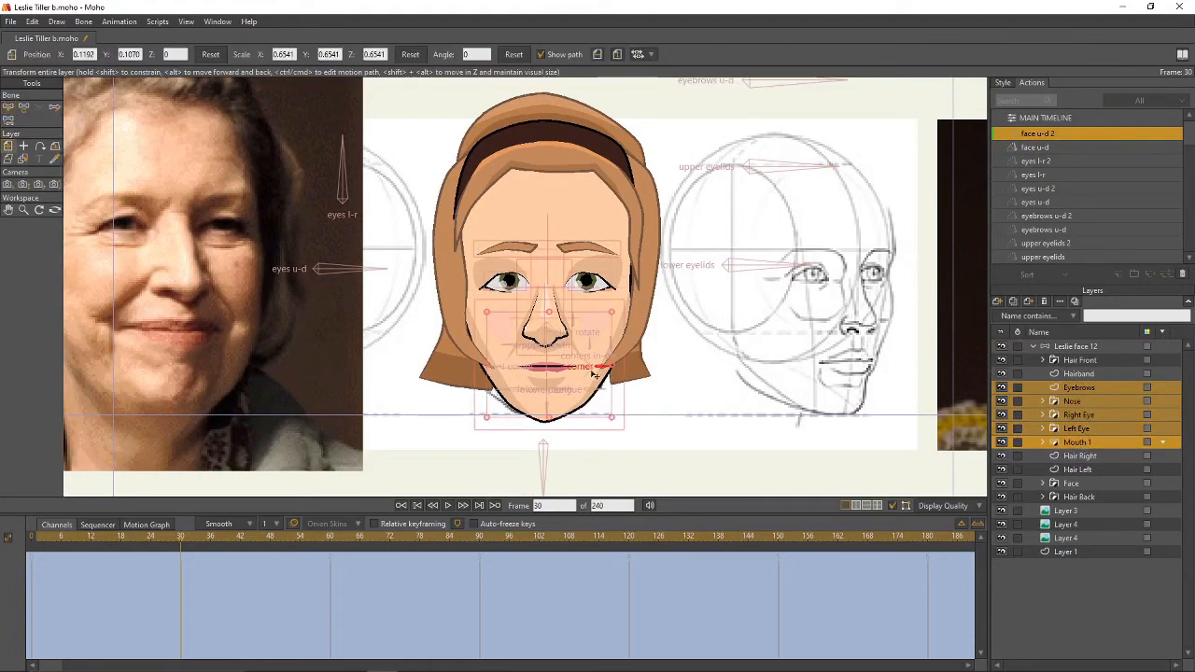
left_click_drag(585, 371, 590, 358)
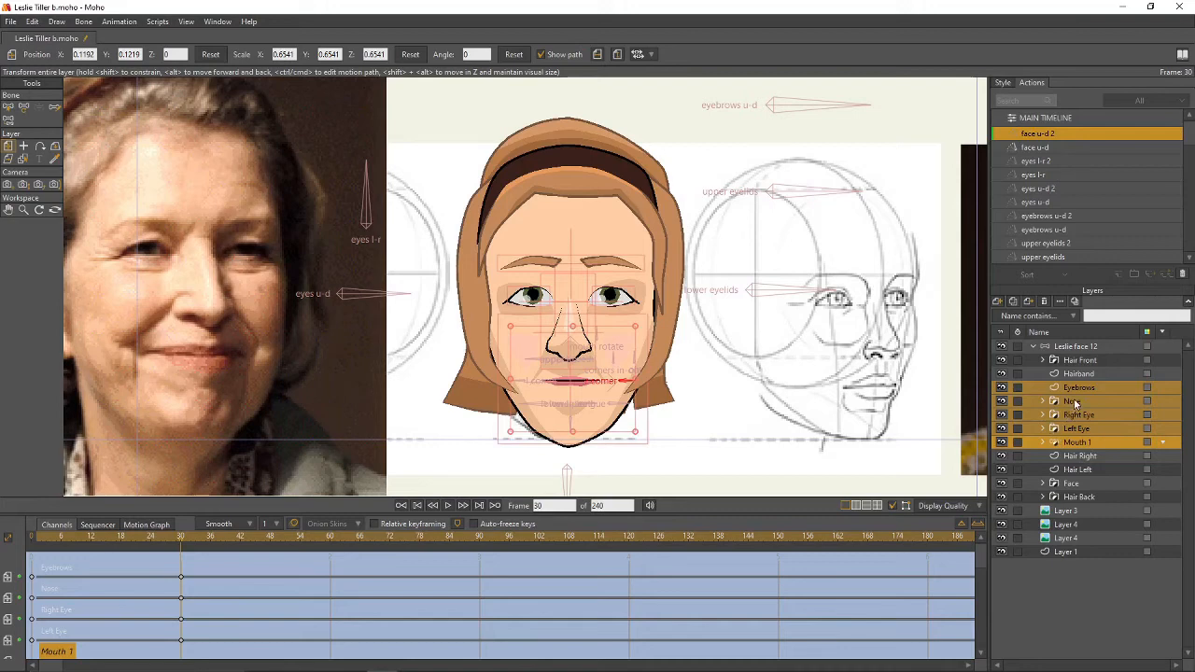
- Squash the Hair Front Outline points upward with Transform Points
left_click(1043, 360)
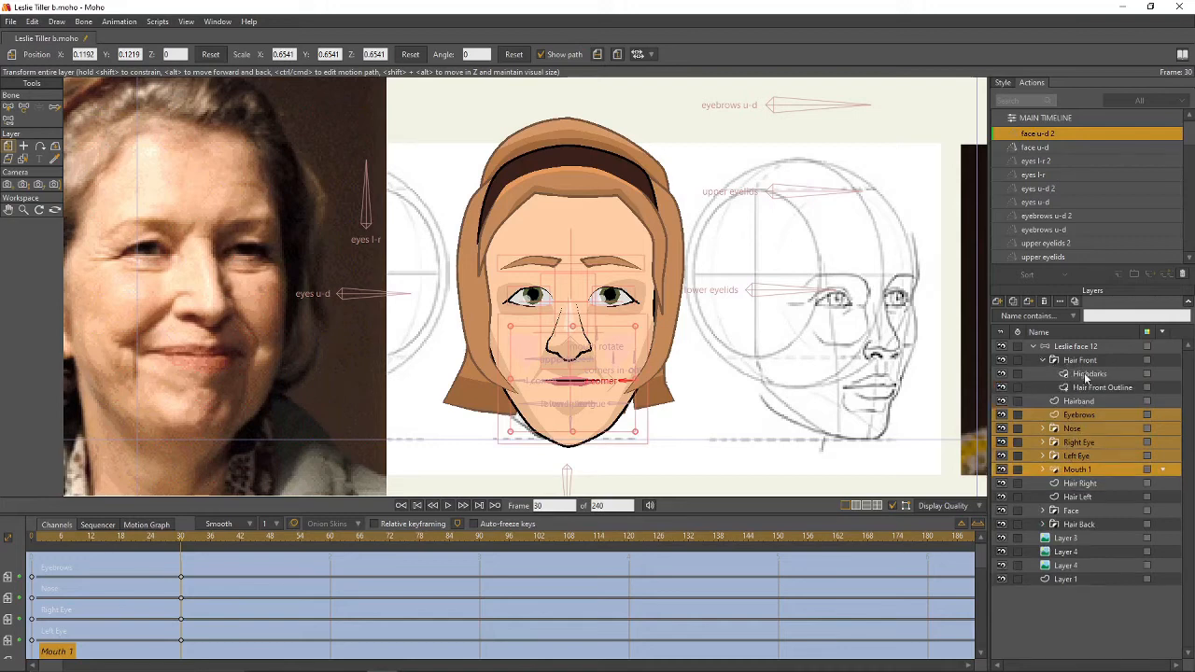
left_click(1085, 388)
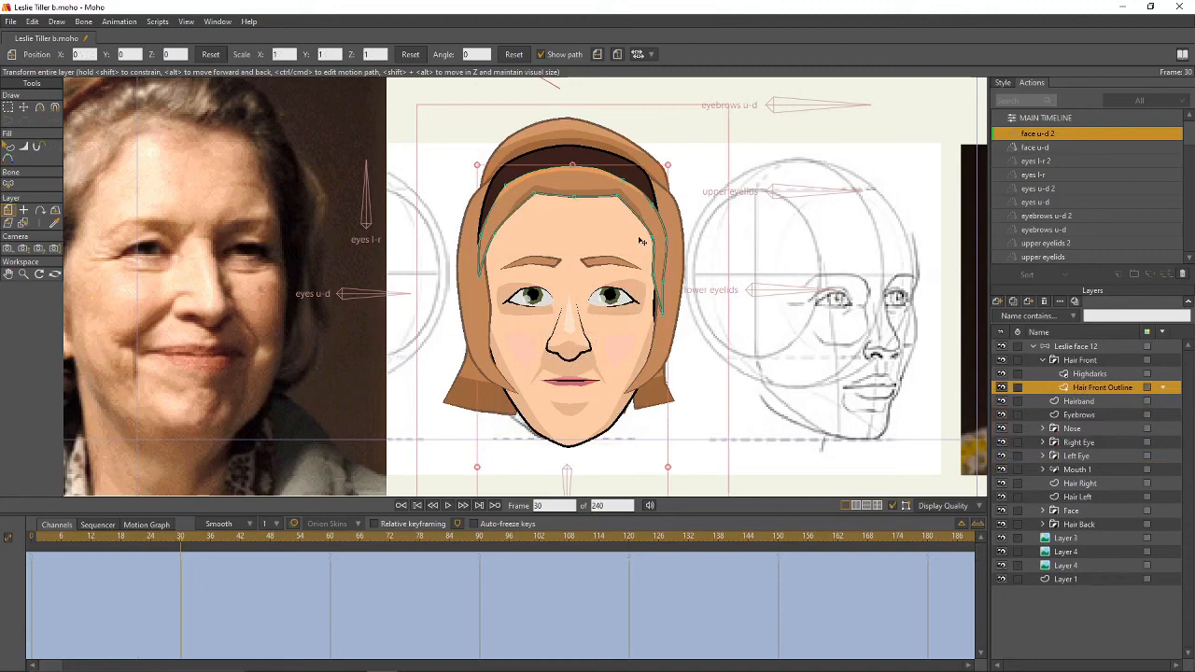
key("t")
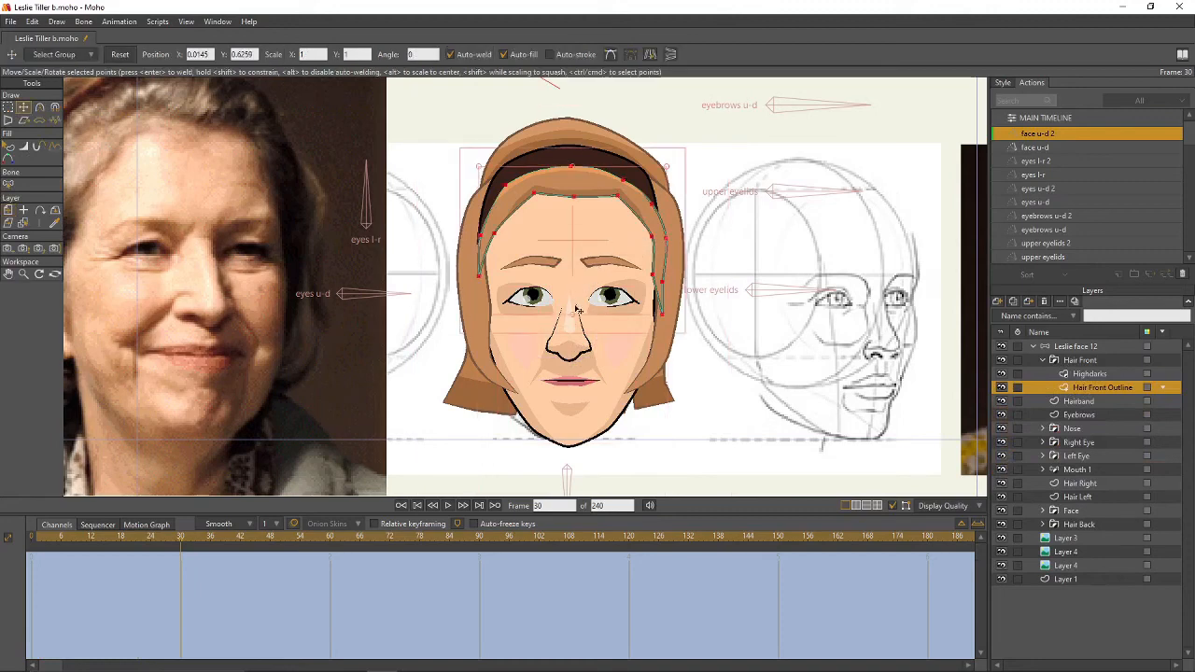
left_click_drag(572, 315, 574, 299)
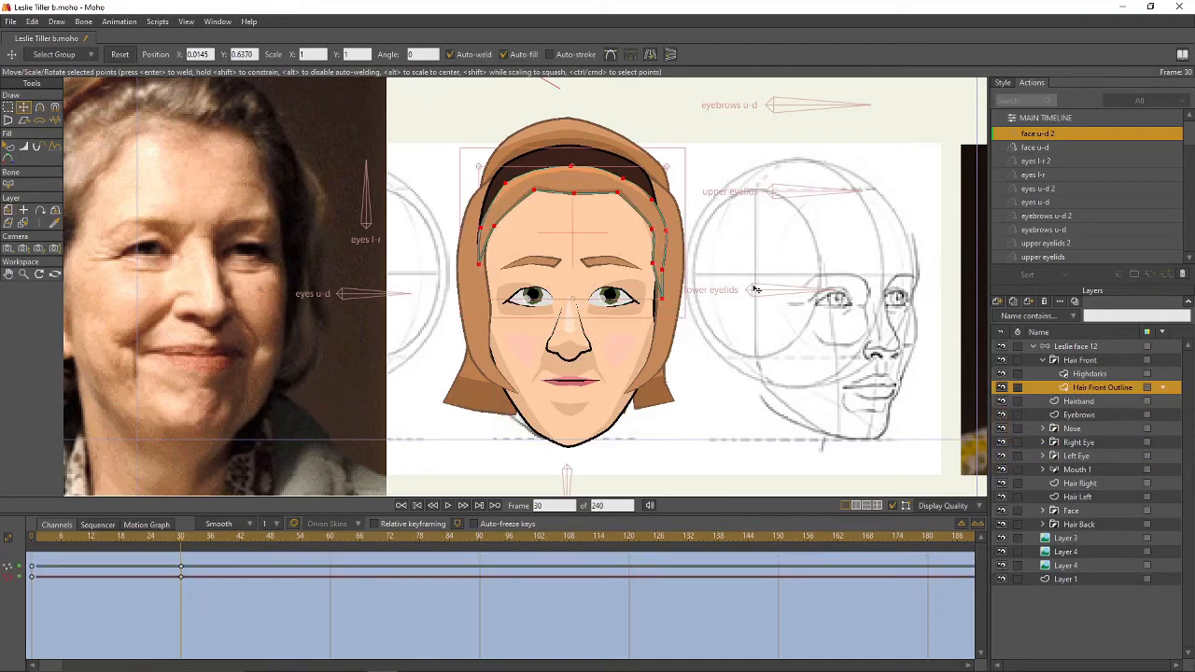
- Raise the whole Hair Front group slightly and preview the tilt from frame 5 to 30
key("g")
left_click(1030, 374)
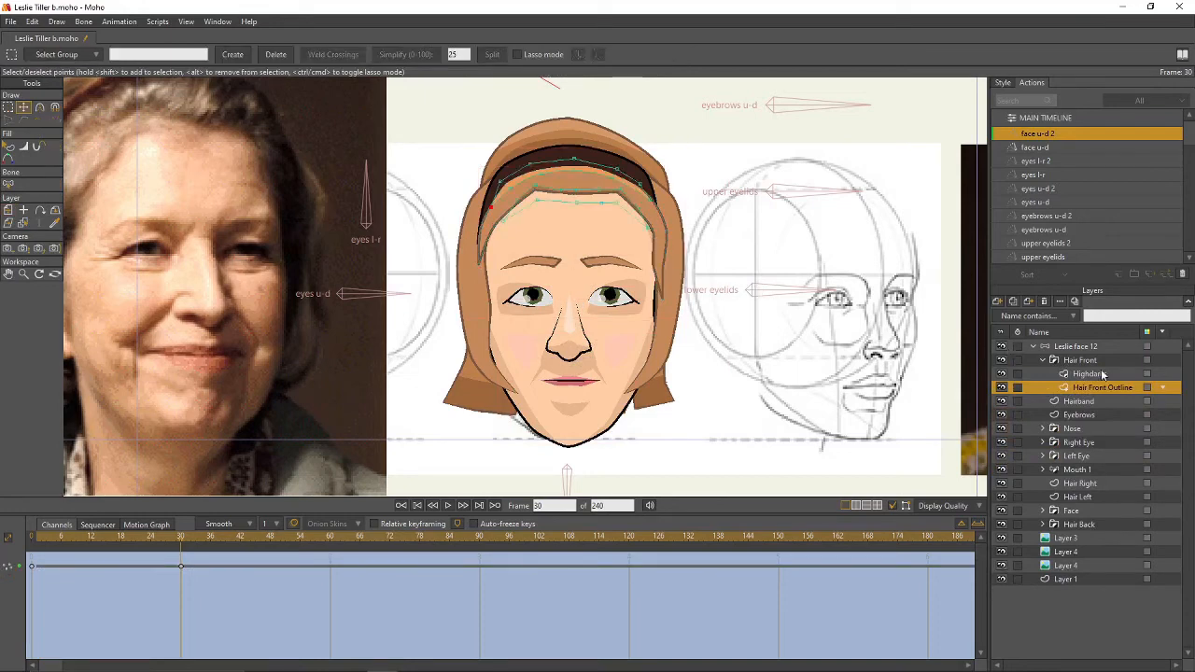
left_click(1078, 387)
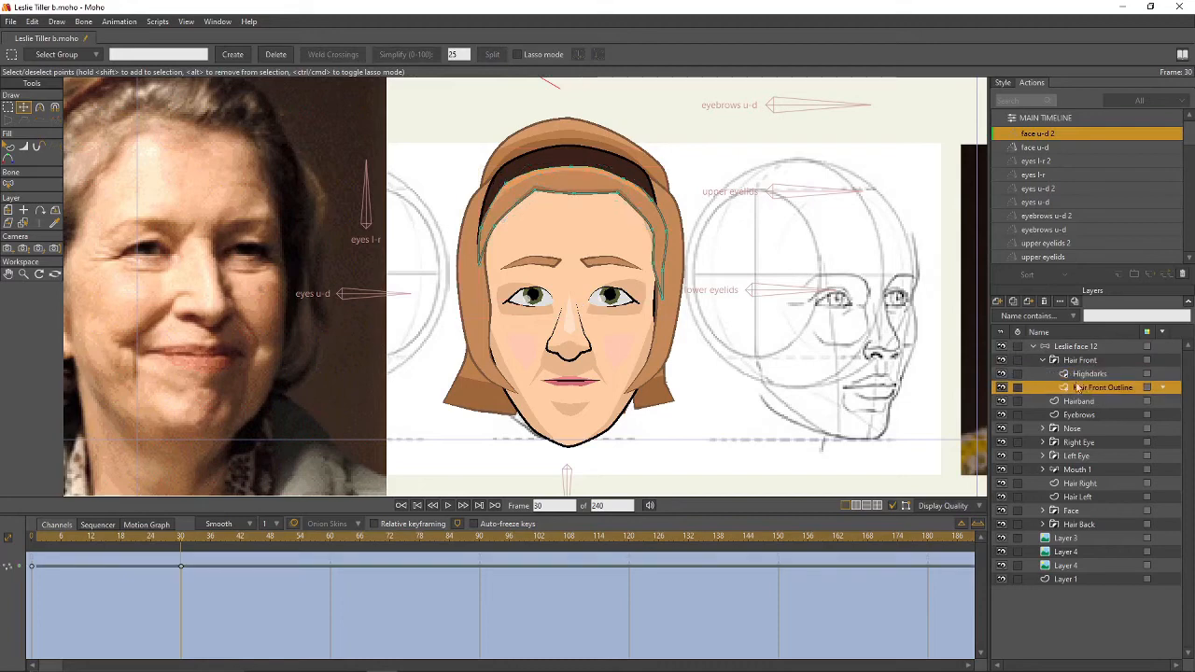
left_click(1068, 361)
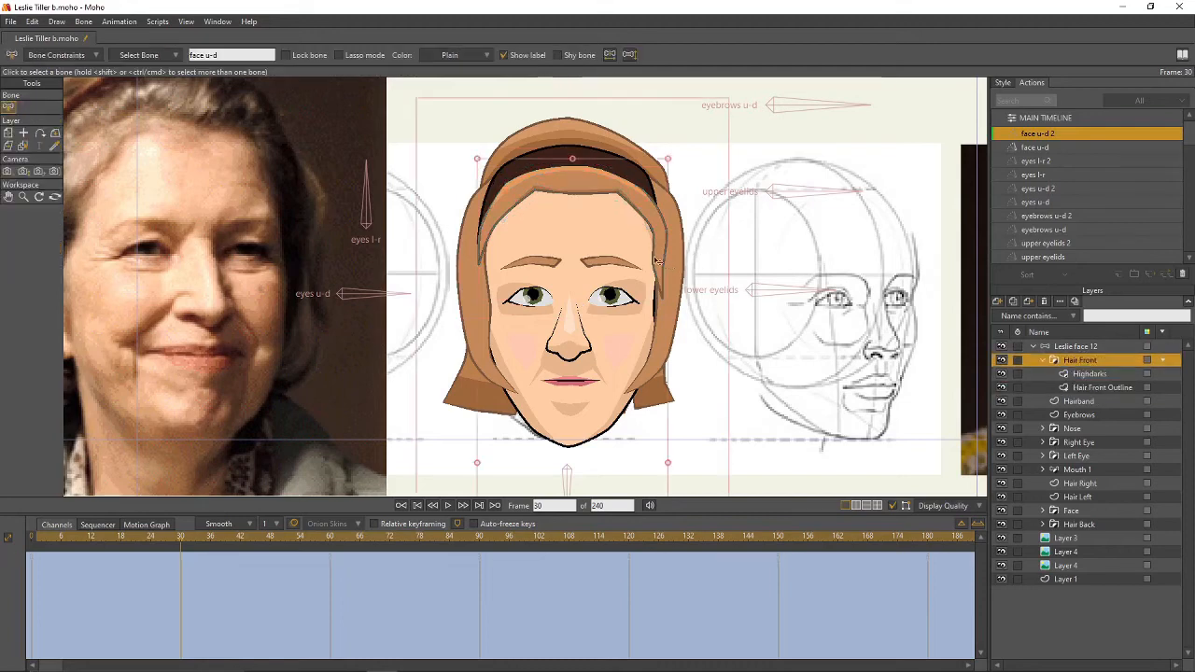
left_click_drag(624, 235, 625, 234)
mouse_move(179, 540)
left_mouse_down()
mouse_move(58, 548)
mouse_move(181, 543)
left_mouse_up()
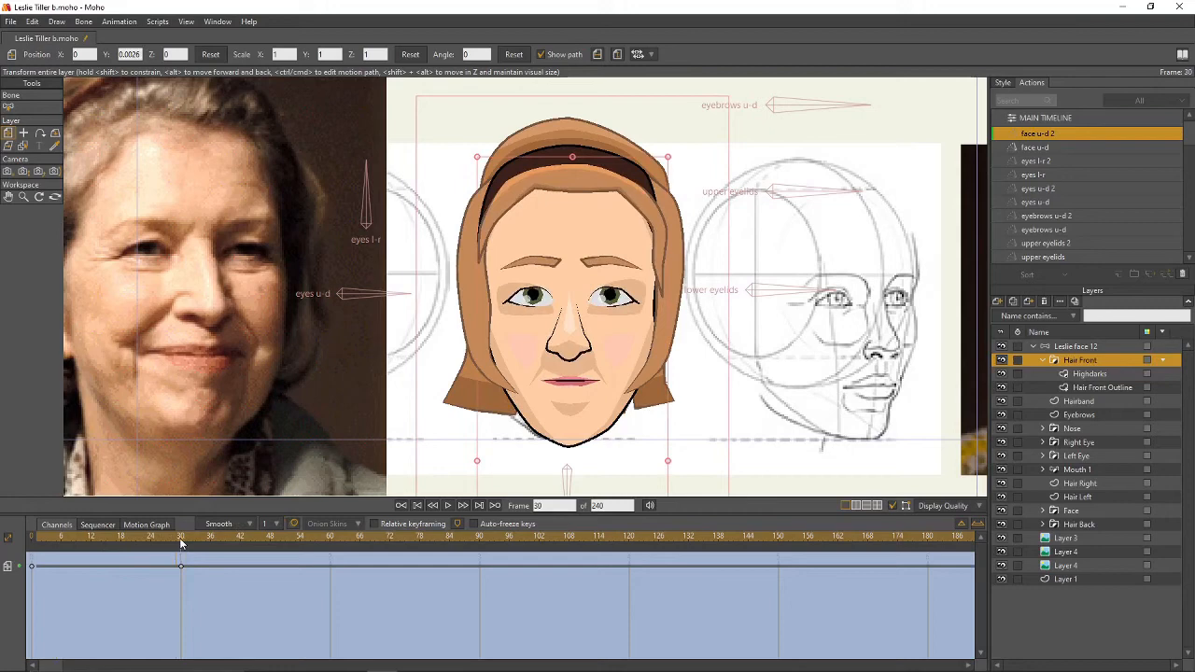
- Delete Hair Front Outline's frame 30 key and lower Hair Back slightly to Y −0.0097
left_click(1086, 388)
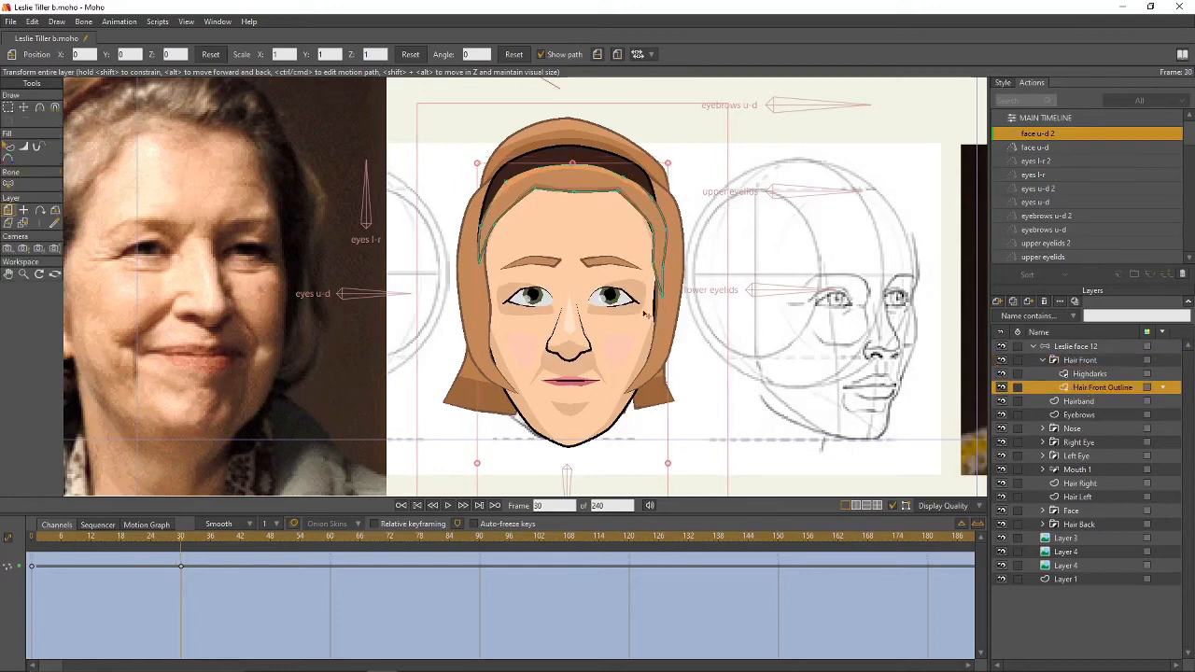
left_click(181, 568)
key("Delete")
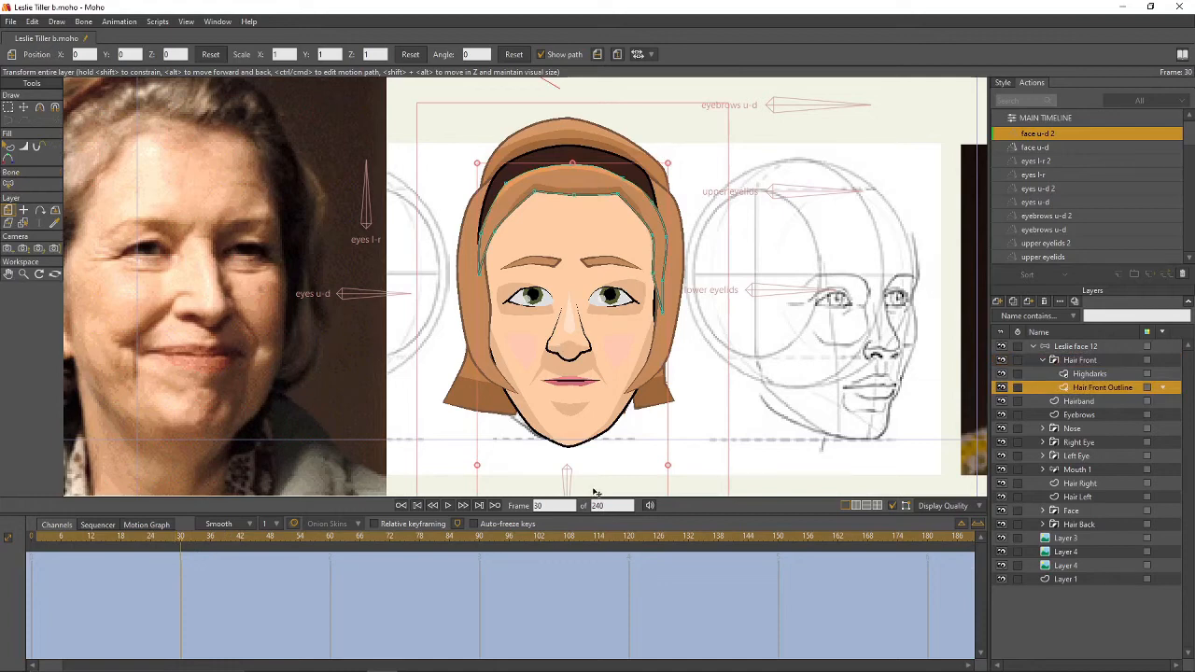
mouse_move(181, 544)
left_mouse_down()
mouse_move(32, 541)
mouse_move(181, 554)
left_mouse_up()
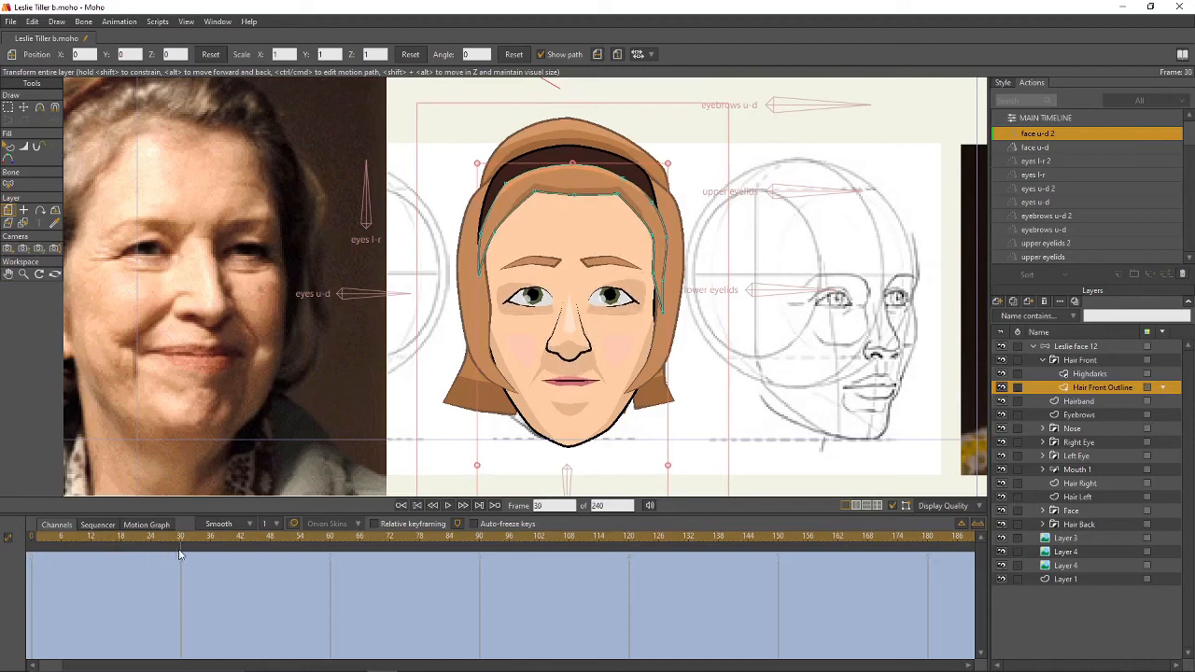
left_click(1080, 526)
left_click_drag(653, 263, 653, 272)
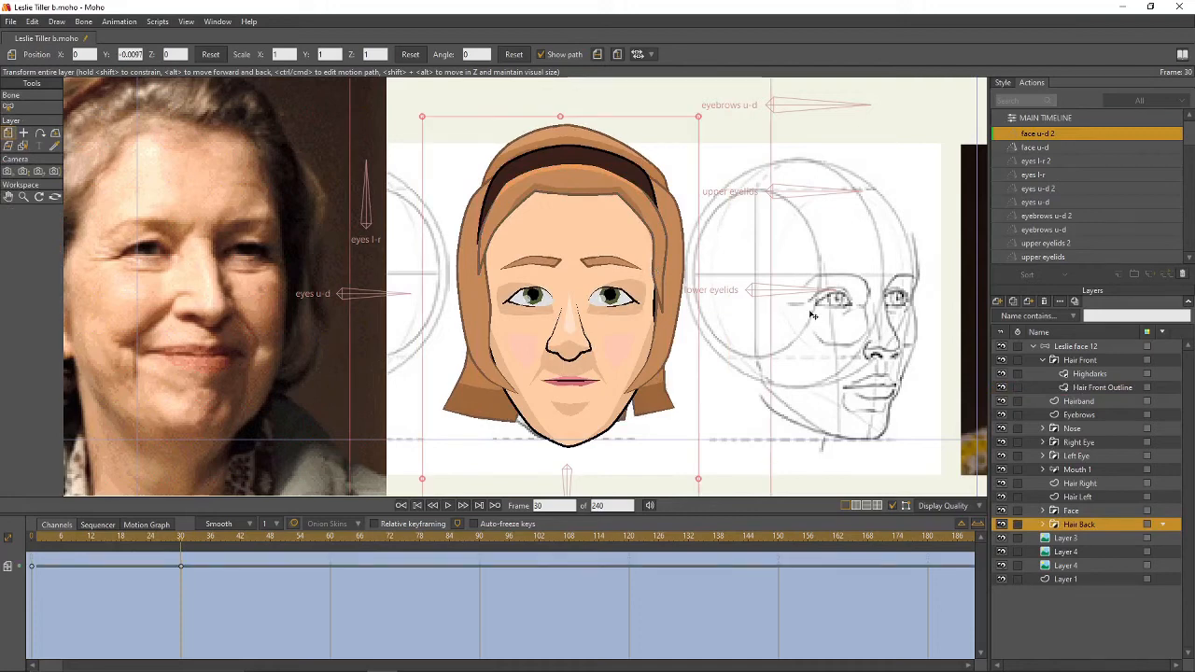
- Shift the Hairband slightly and nudge the Hair Right layer down a touch
left_click(1078, 497)
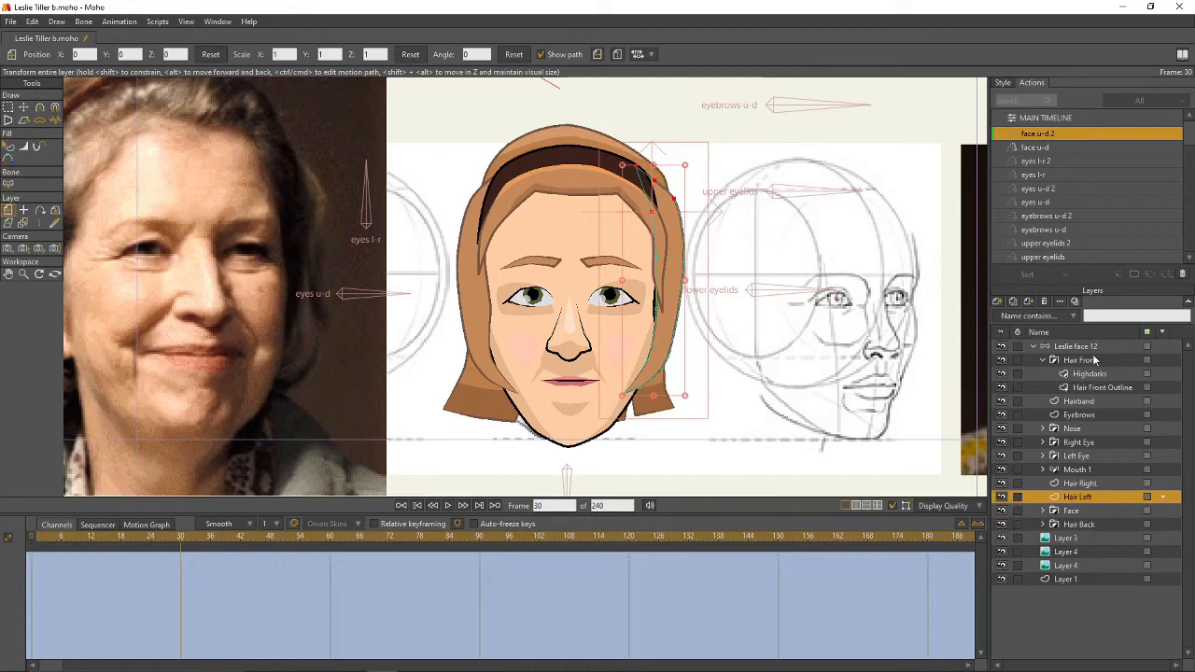
left_click(1093, 403)
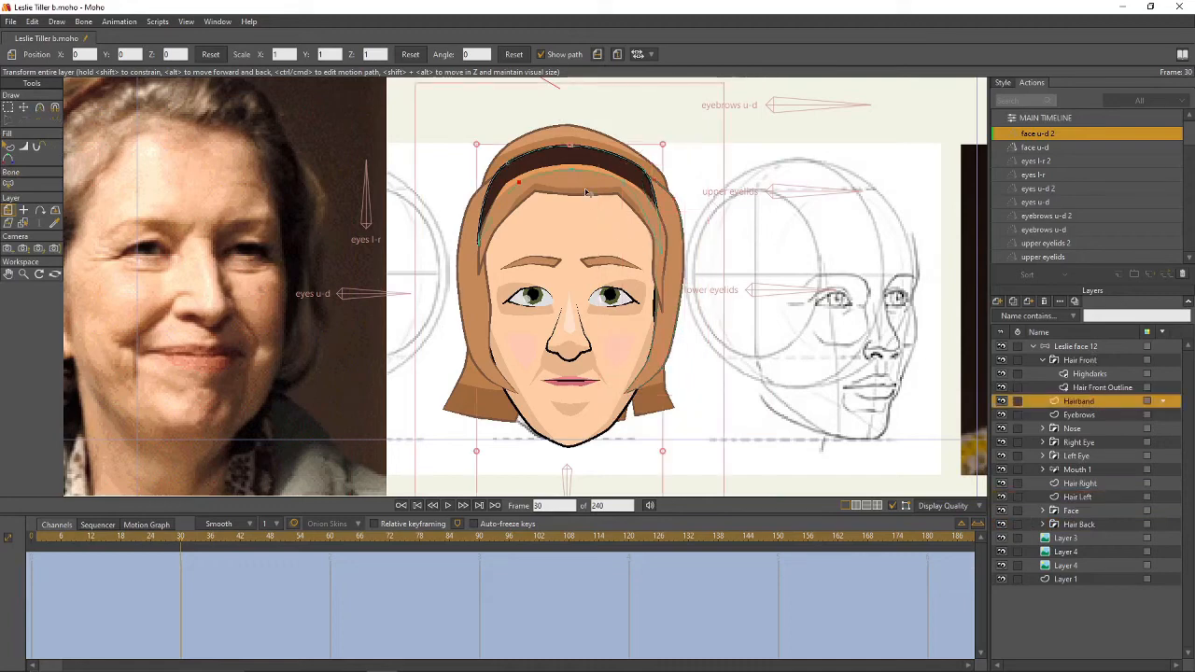
left_click_drag(586, 192, 588, 196)
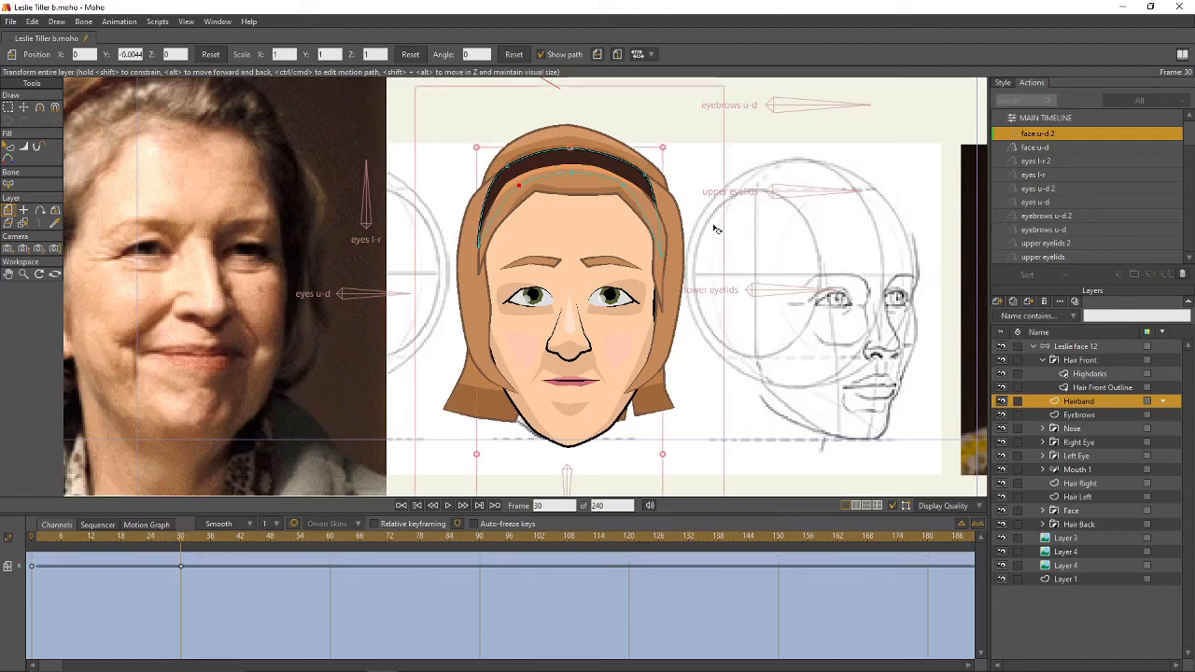
left_click(1078, 497)
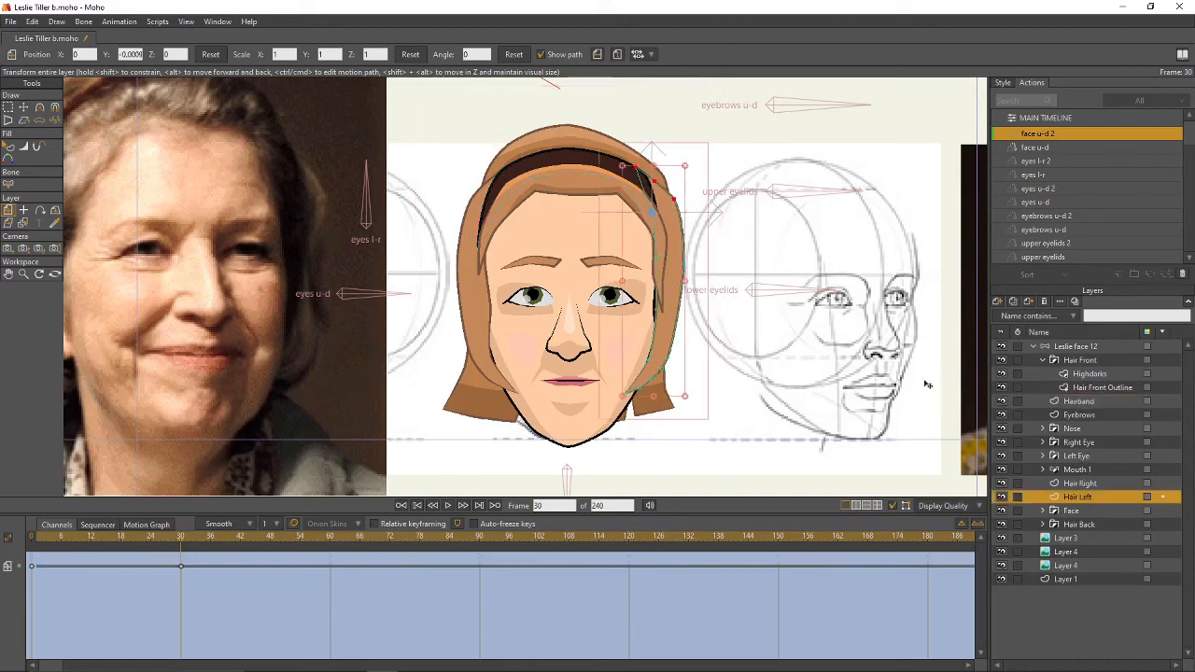
left_click(1080, 483)
left_click_drag(459, 253, 460, 253)
- Move the lower curve points of Hair Right, then raise the lower Hair Left points
key("t")
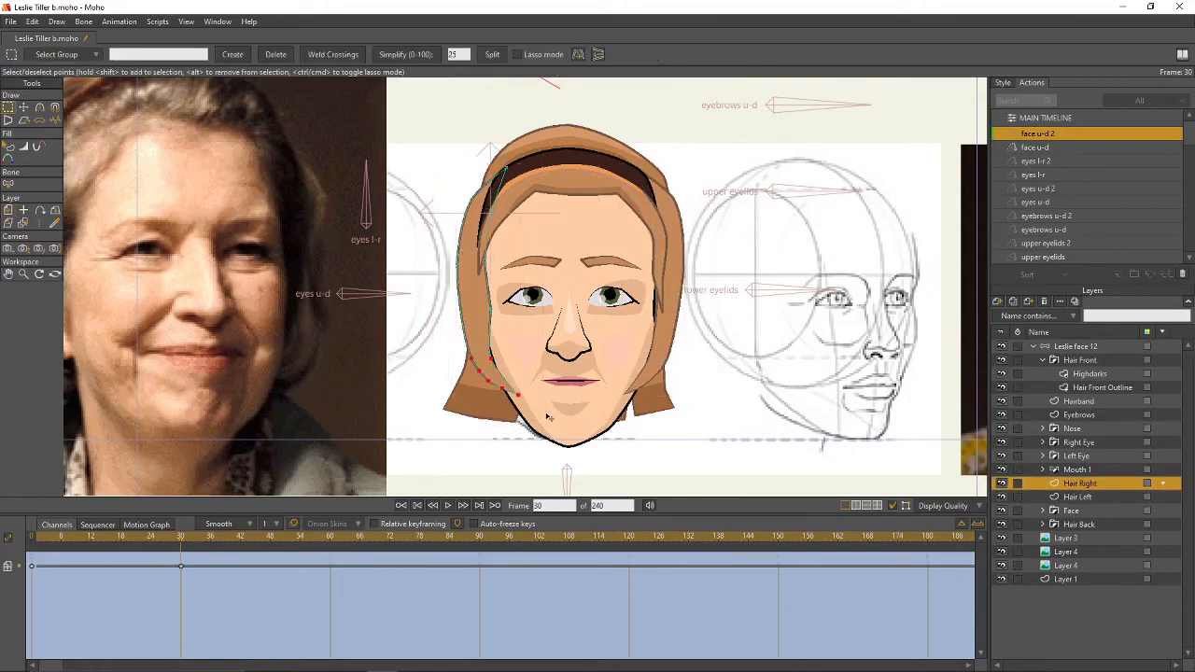
left_click_drag(463, 353, 523, 402)
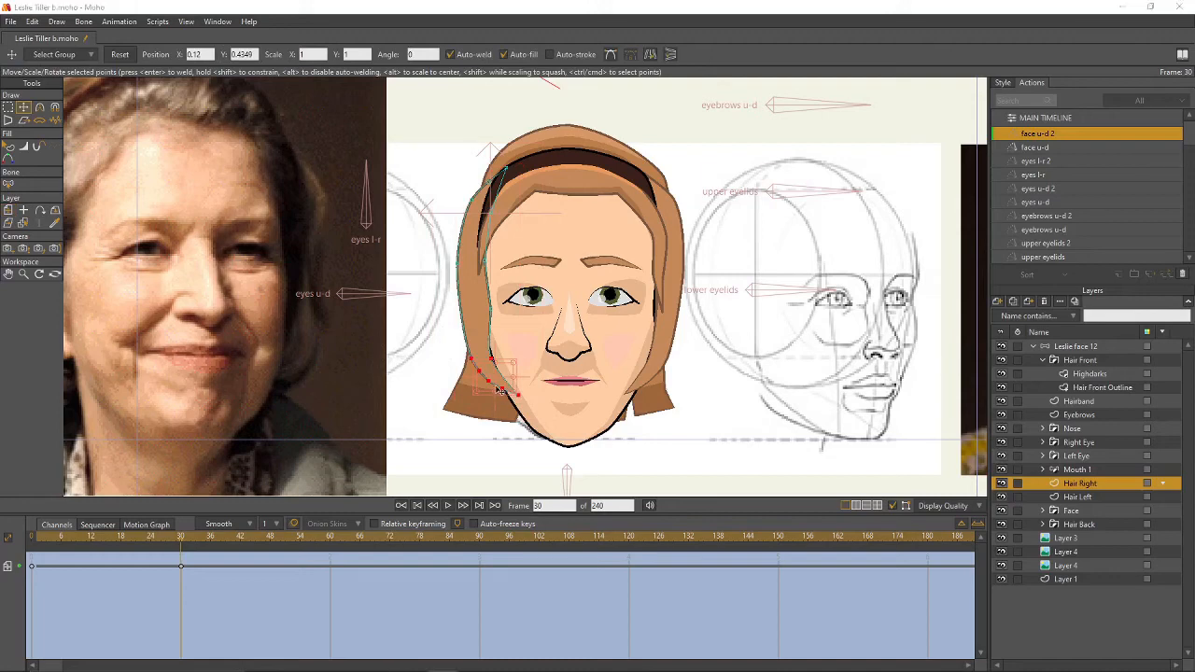
left_click_drag(499, 382, 502, 373)
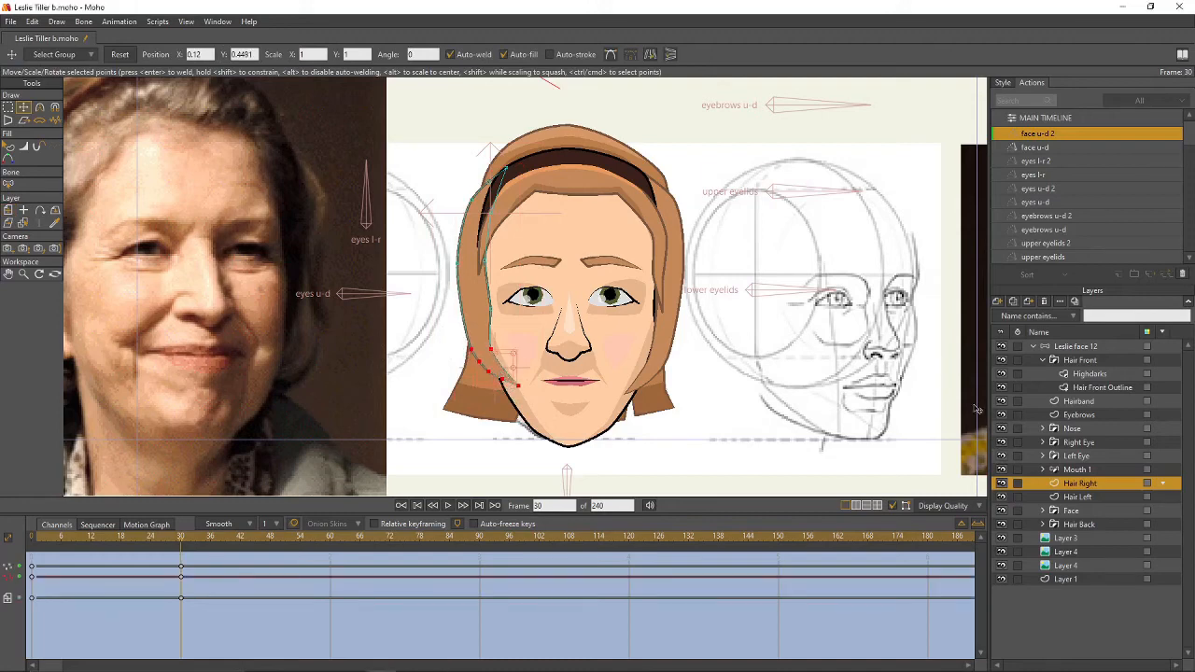
left_click(1092, 497)
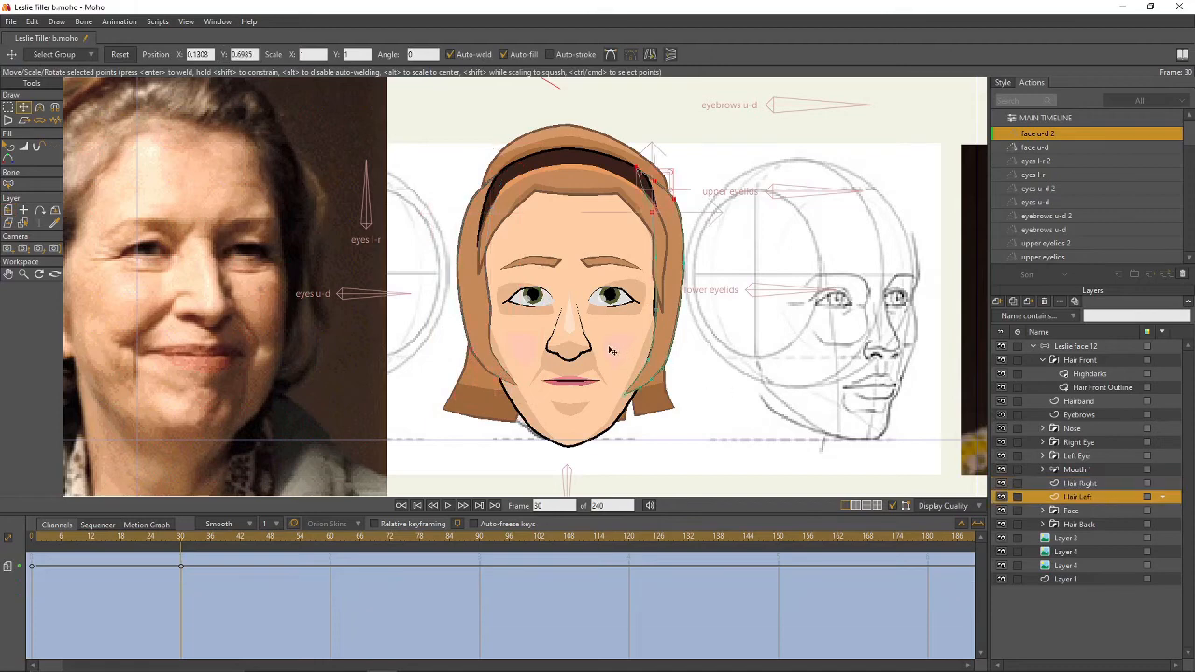
left_click_drag(612, 350, 698, 405)
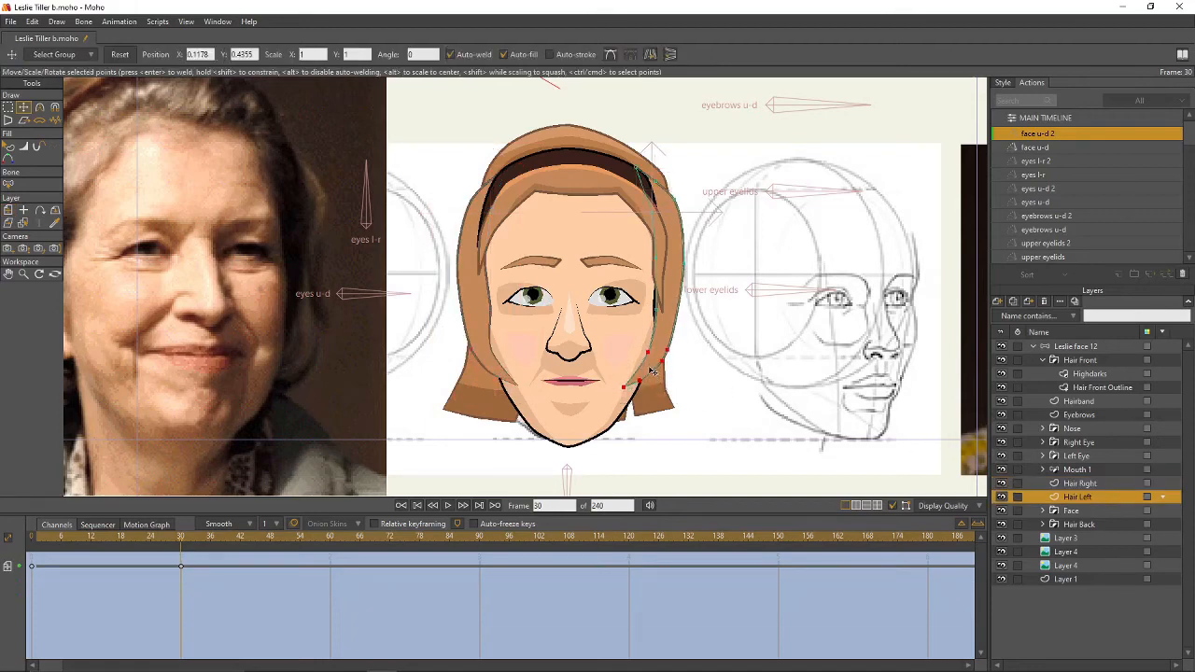
left_click_drag(653, 372, 654, 368)
left_click_drag(179, 542, 182, 567)
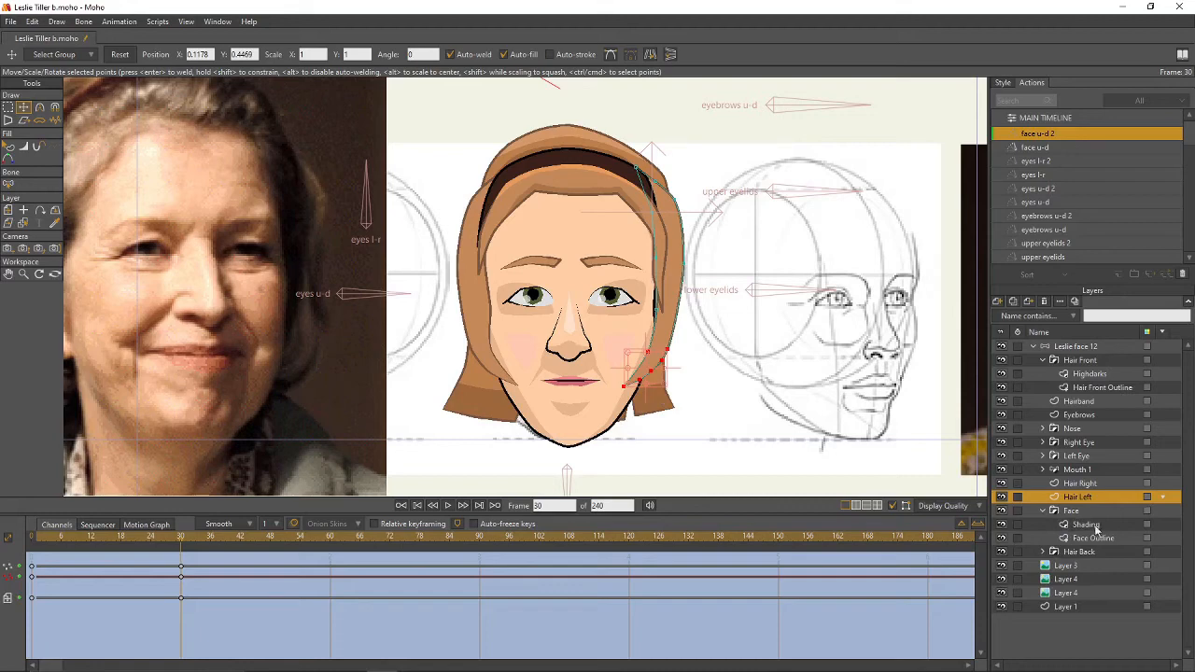
- On Face Outline, lift the chin point and pull both jaw and cheek points inward at frame 30
left_click(1094, 538)
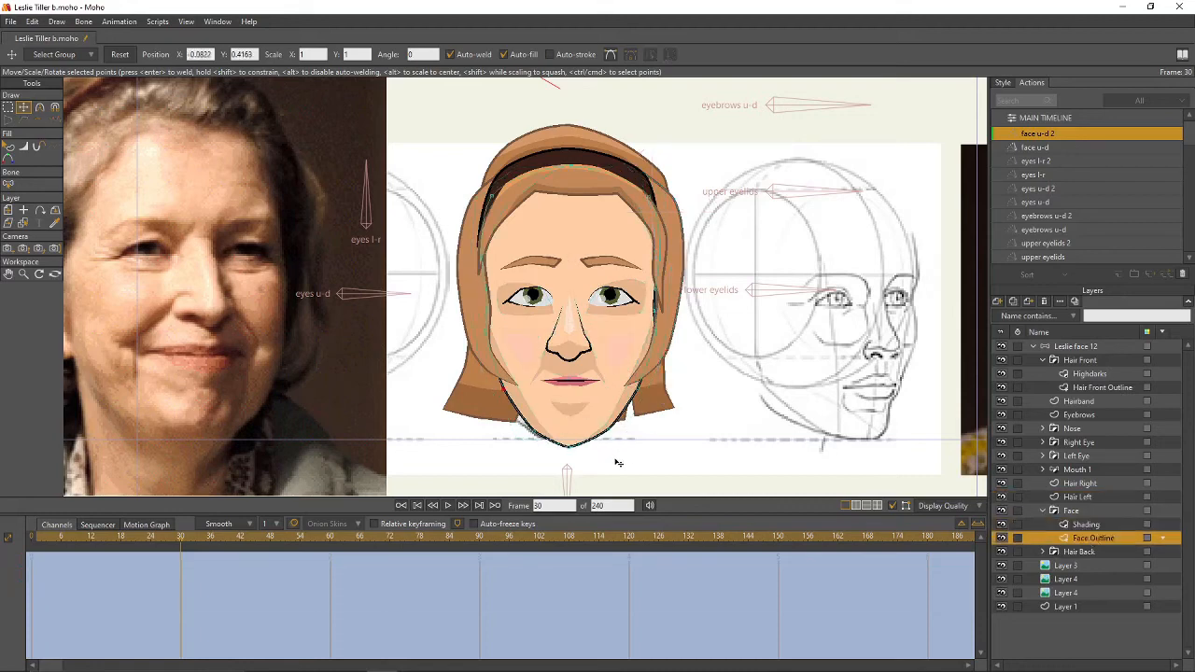
key("g")
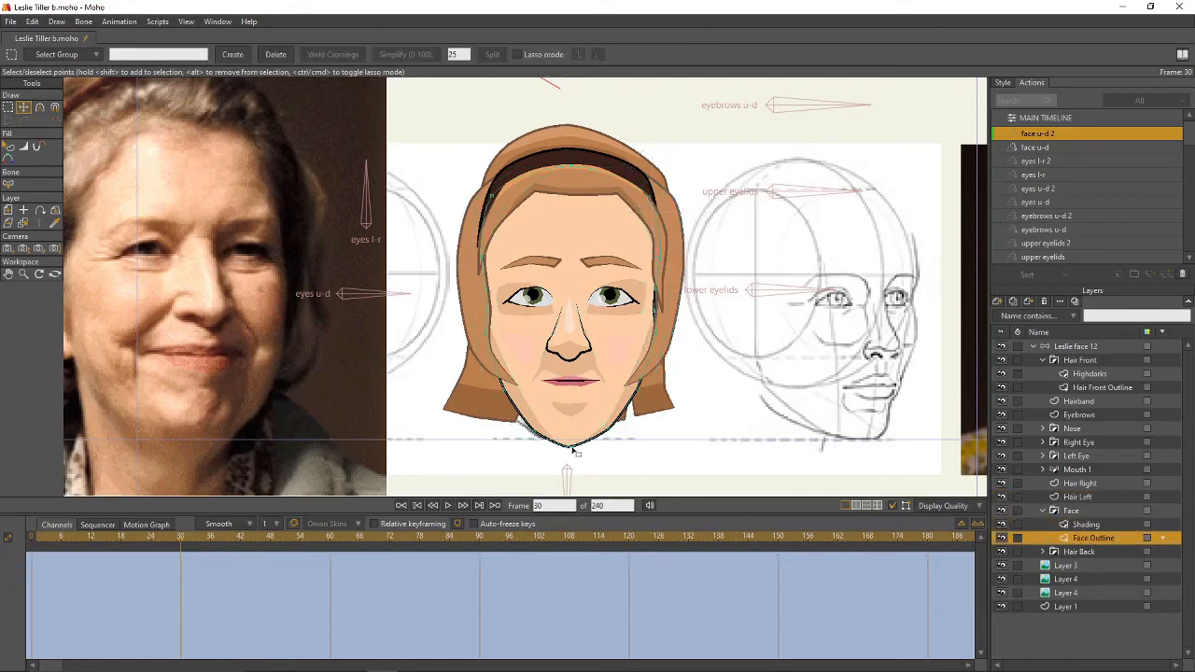
key("t")
left_click_drag(573, 450, 542, 429)
key("c")
key("t")
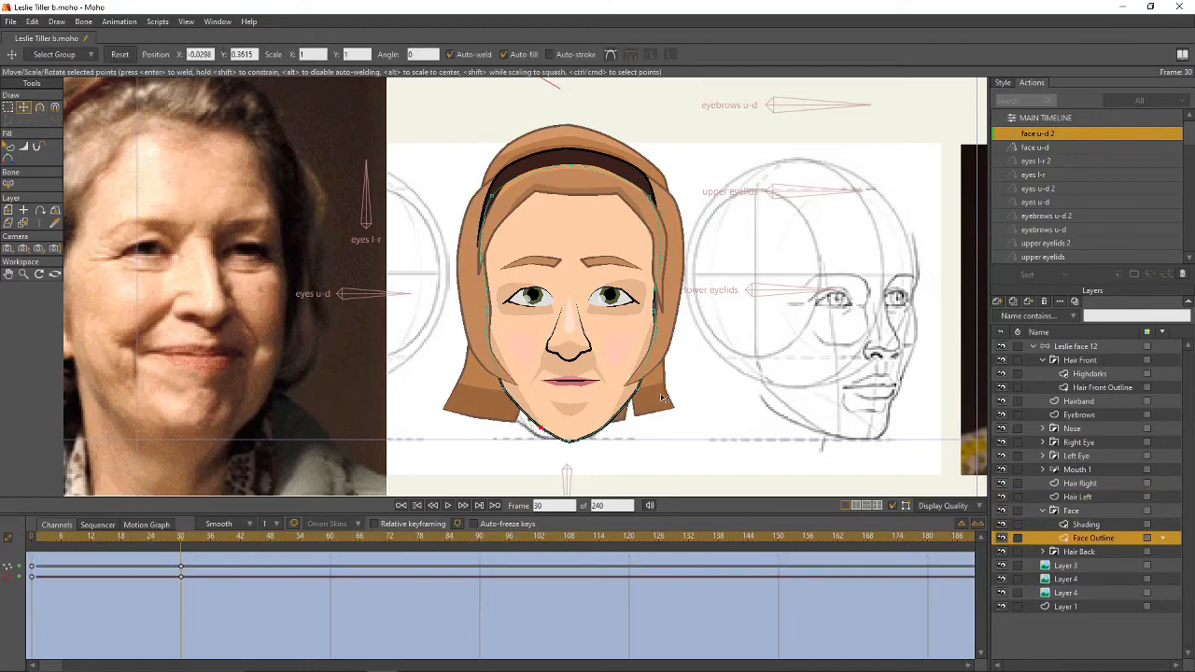
left_click_drag(654, 395, 646, 394)
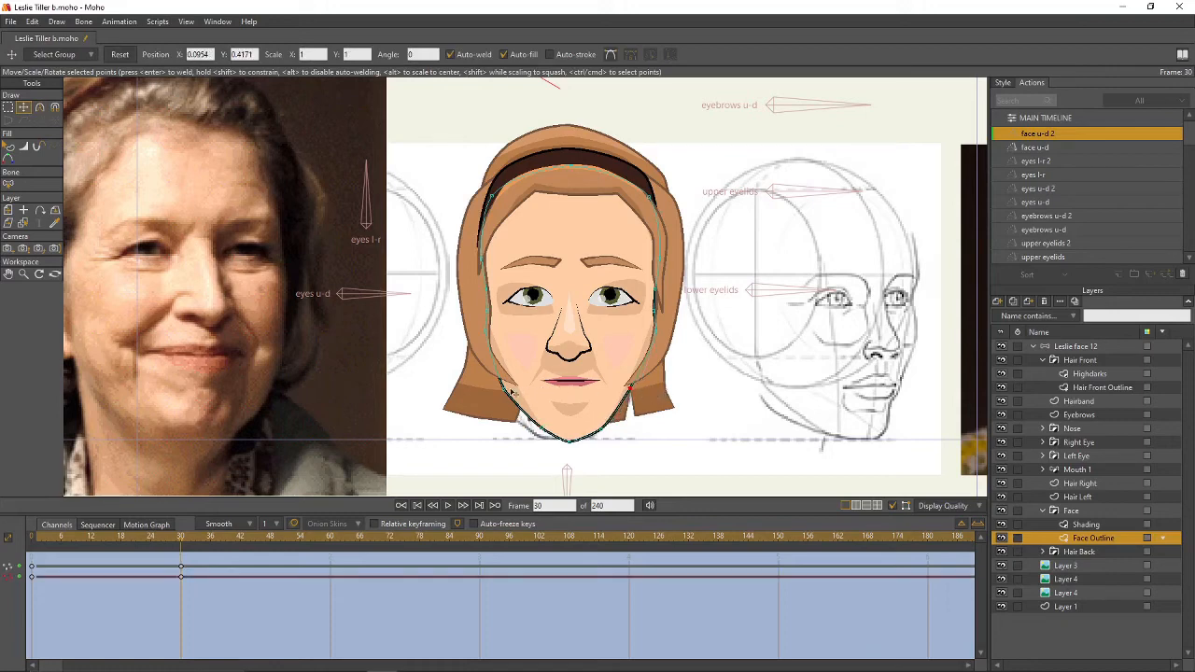
left_click_drag(510, 391, 518, 391)
left_click_drag(657, 339, 653, 340)
left_click(488, 331)
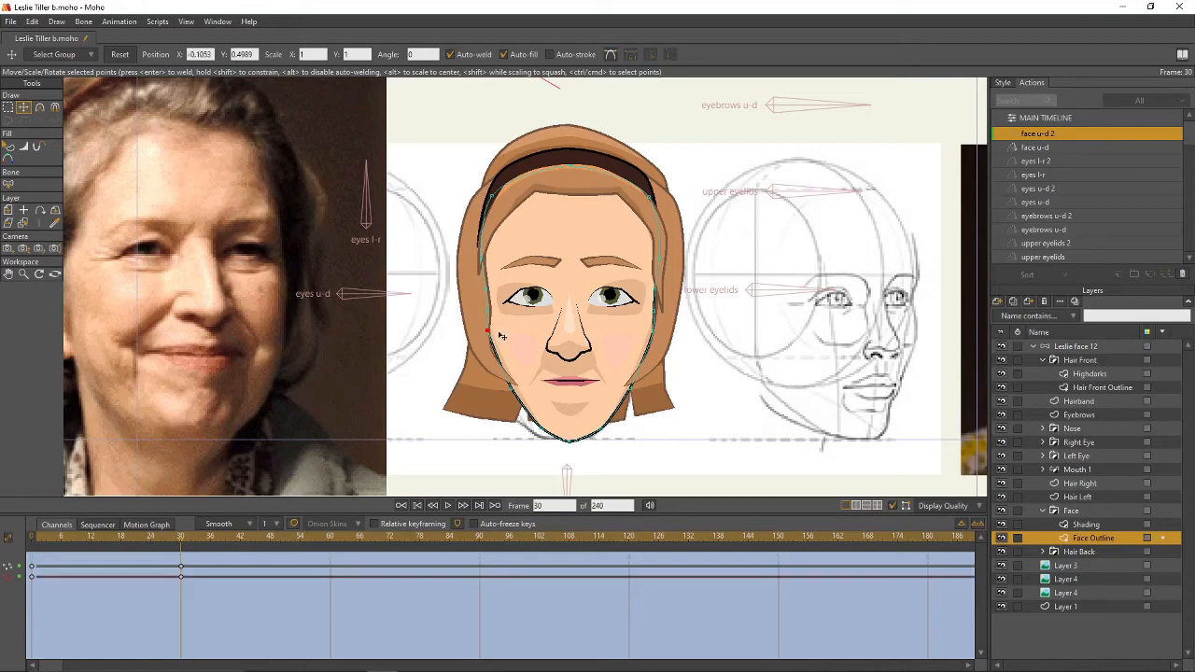
- Select both eye, both cheek and the chin shading shapes and raise them slightly
left_click(1083, 525)
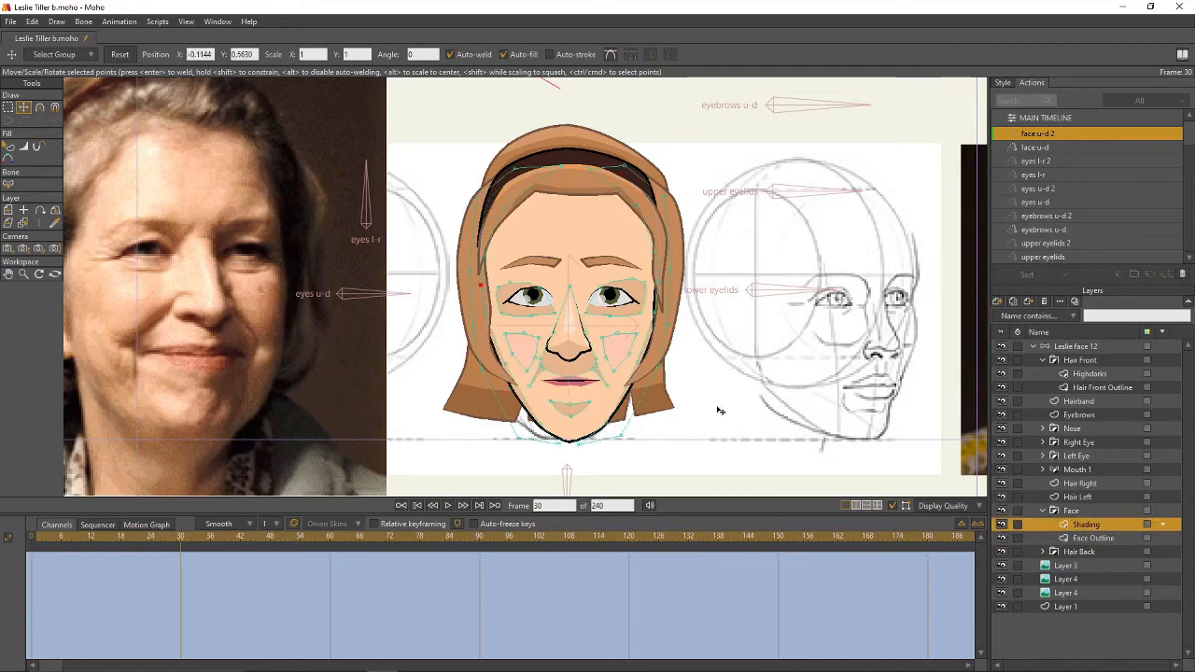
left_click(632, 305, "ctrl")
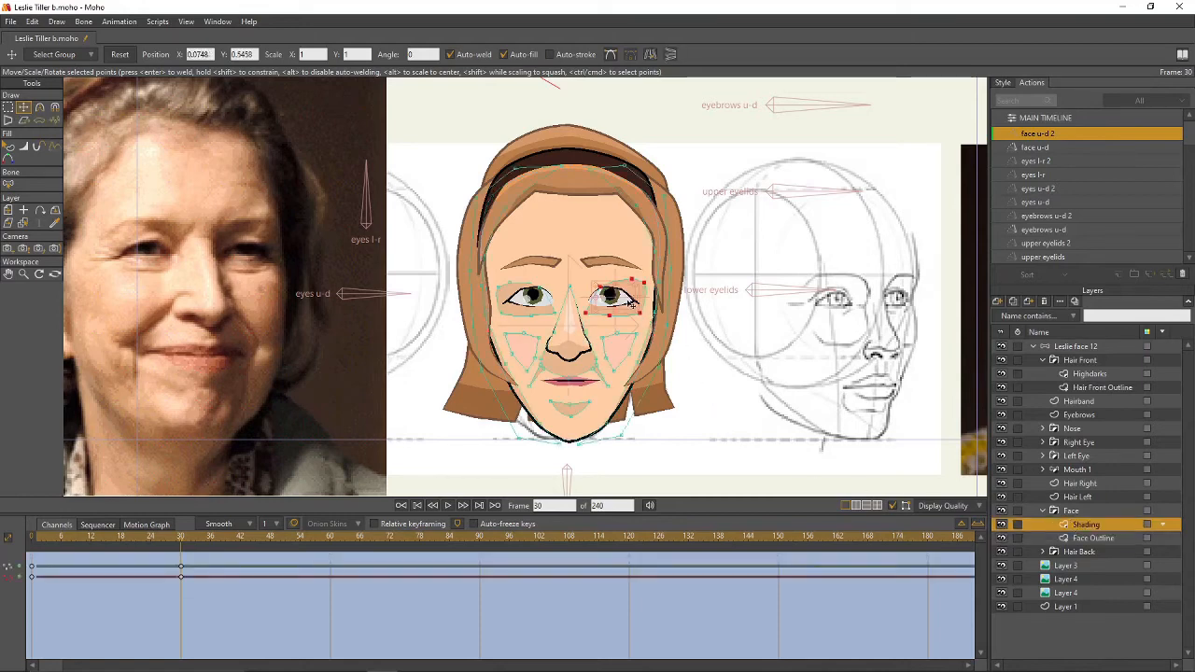
left_click(537, 316, "ctrl+shift")
left_click(533, 355, "ctrl+shift")
left_click(623, 349, "ctrl+shift")
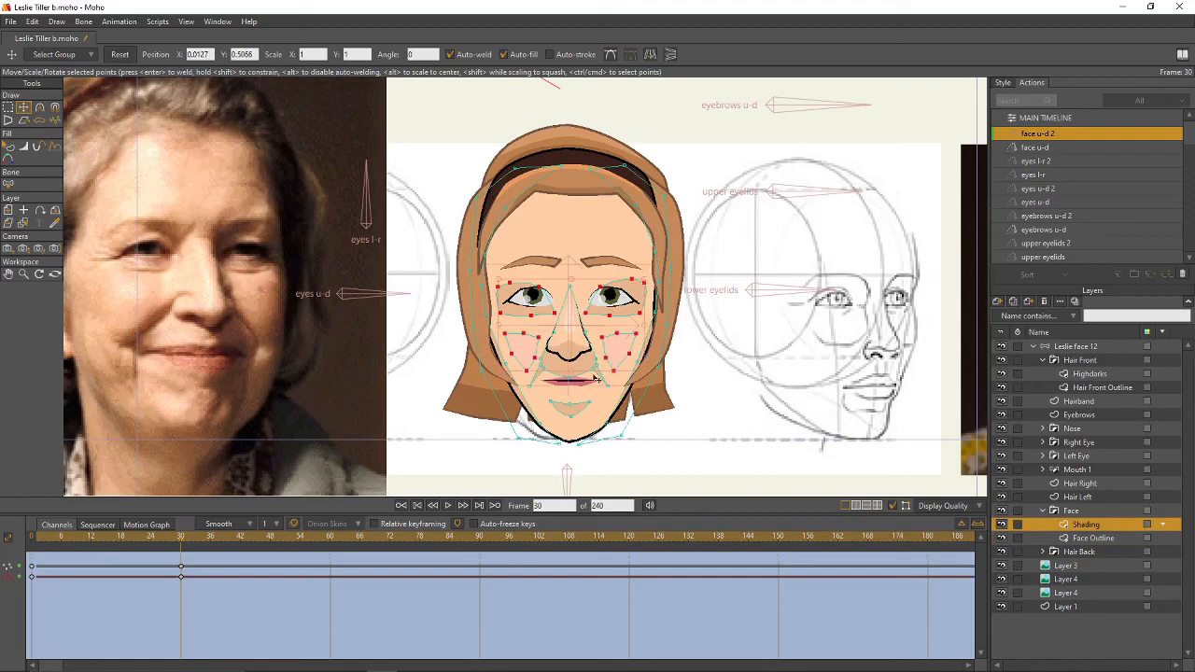
left_click(577, 410, "ctrl+shift")
left_click_drag(580, 369, 581, 359)
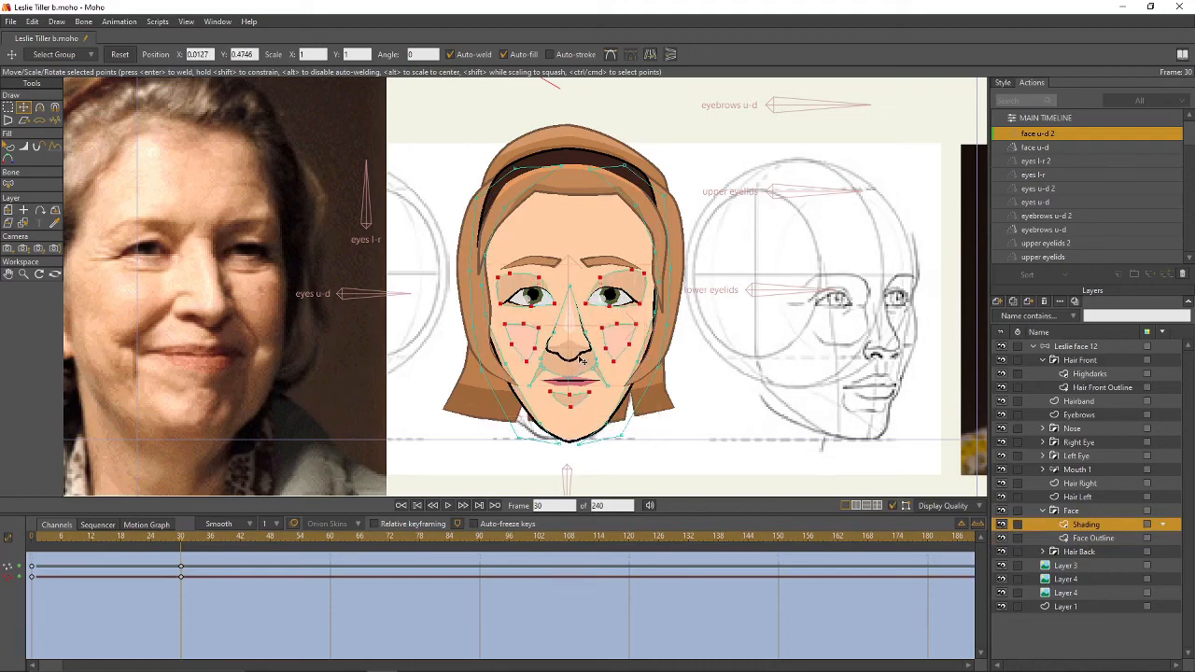
- Select the chin shading points, then clear the selection and select the whole Face group
key("g")
left_click(744, 359)
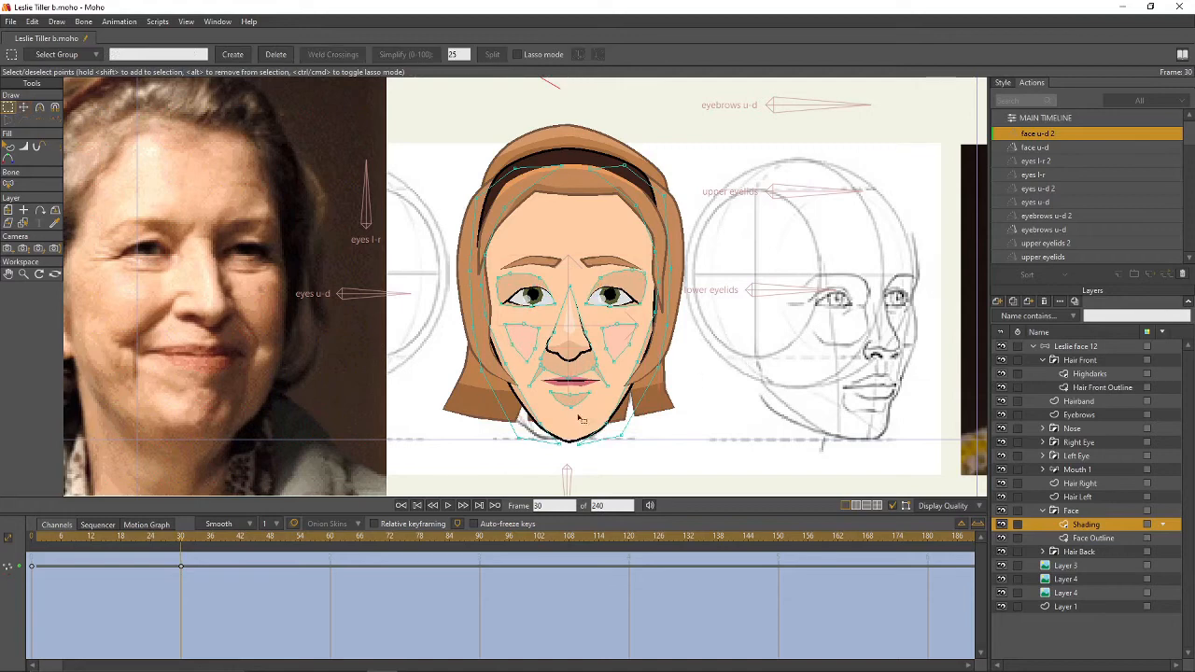
left_click(578, 405)
key("t")
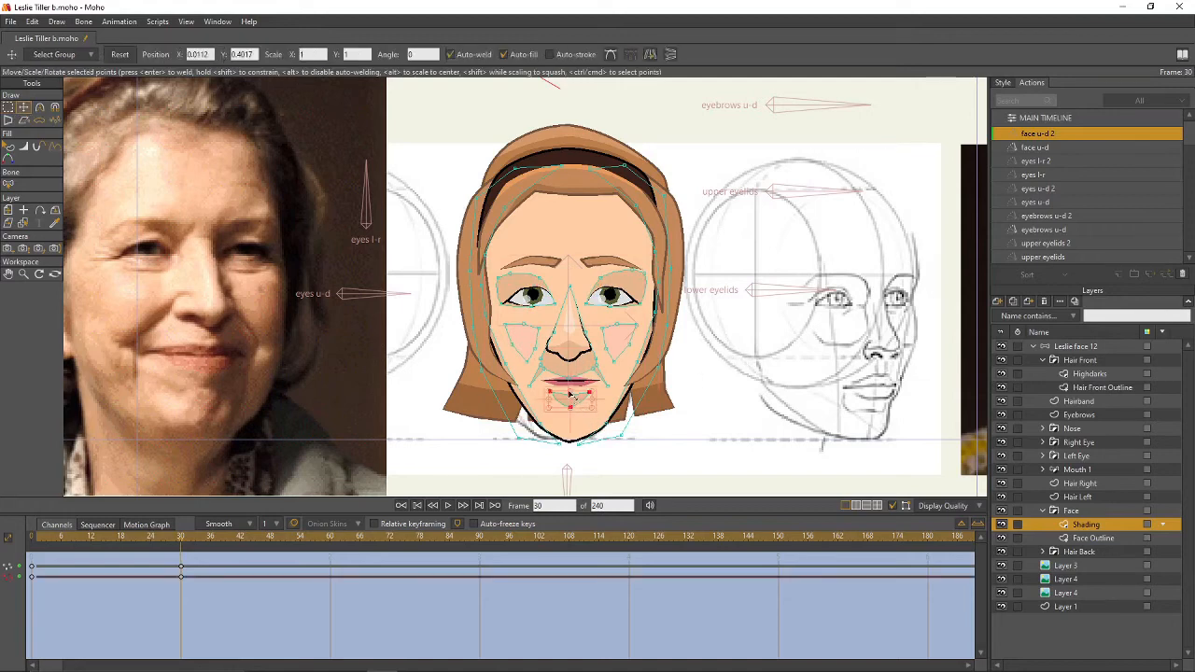
key("g")
left_click(733, 388)
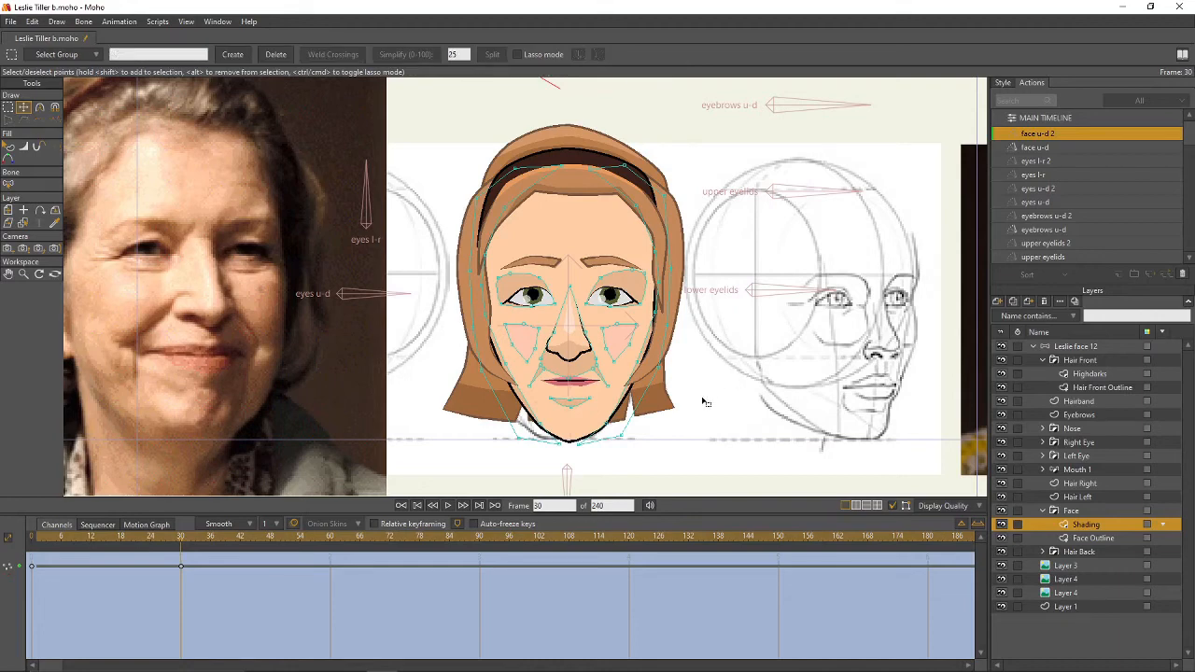
left_click(1083, 347)
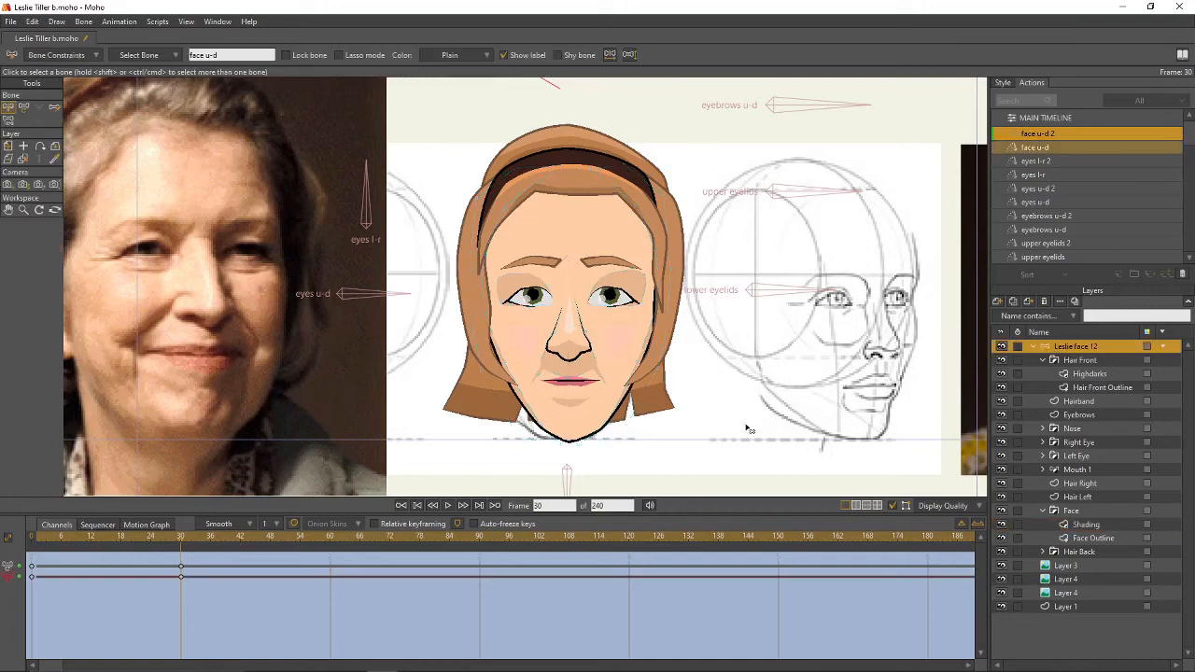
- Preview the face u-d motion, return to the main timeline and save the file
left_click_drag(179, 545, 146, 569)
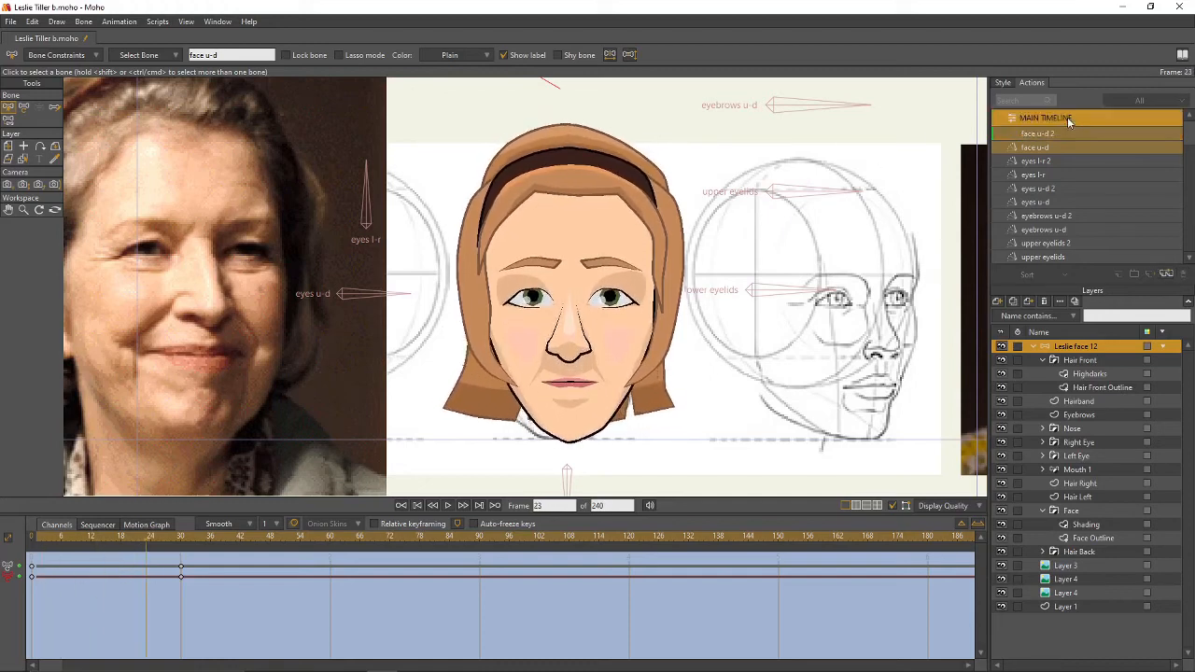
left_click(1067, 117)
left_click(1043, 360)
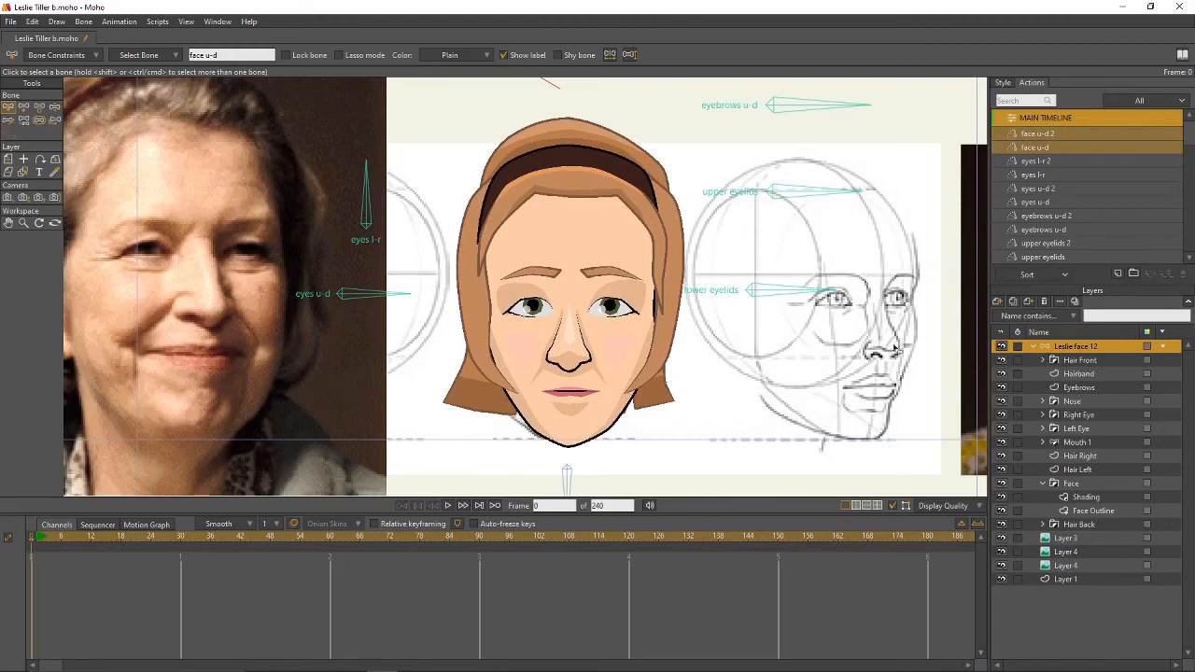
scroll(668, 334, "down", 4)
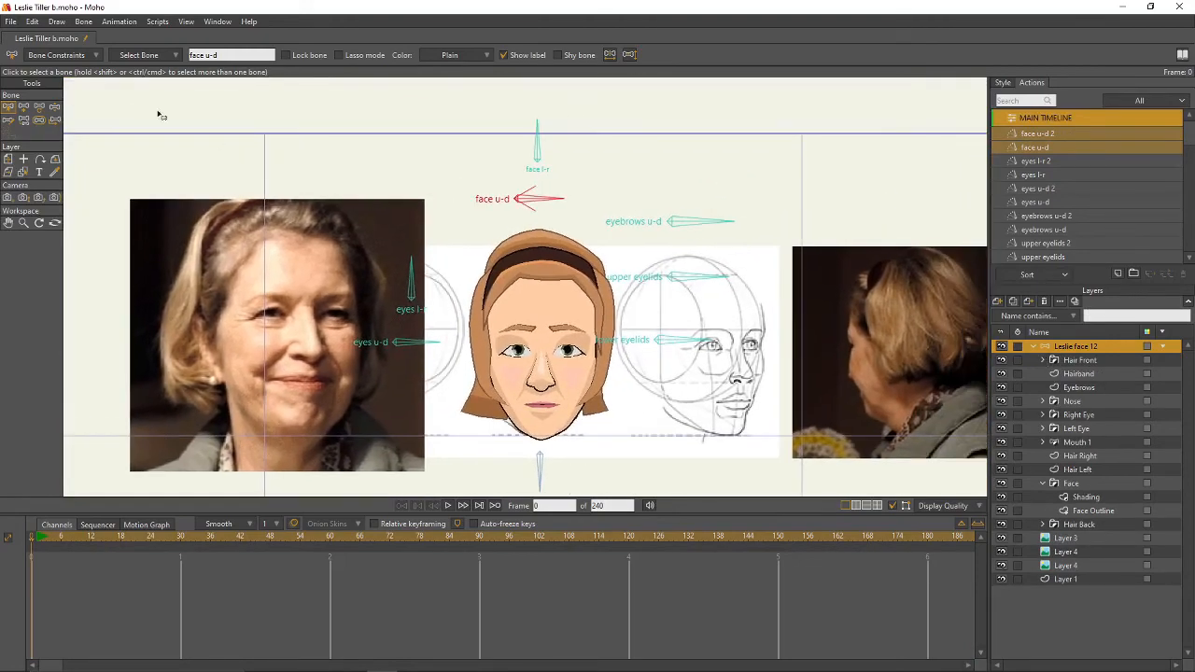
left_click(12, 23)
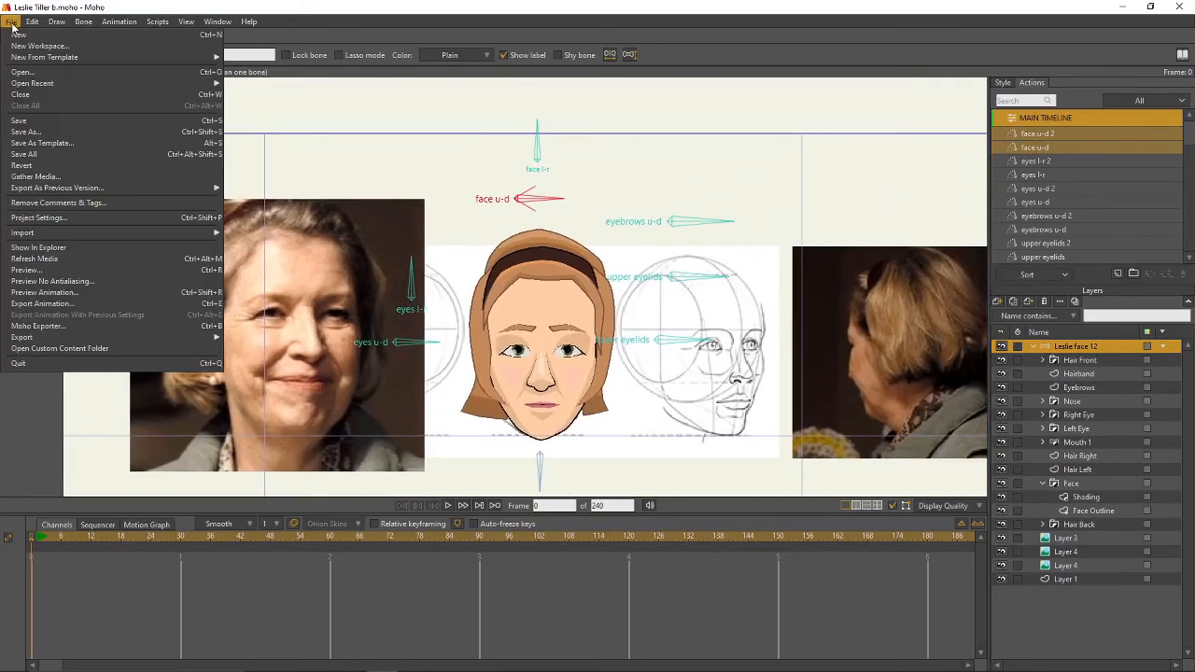
left_click(35, 121)
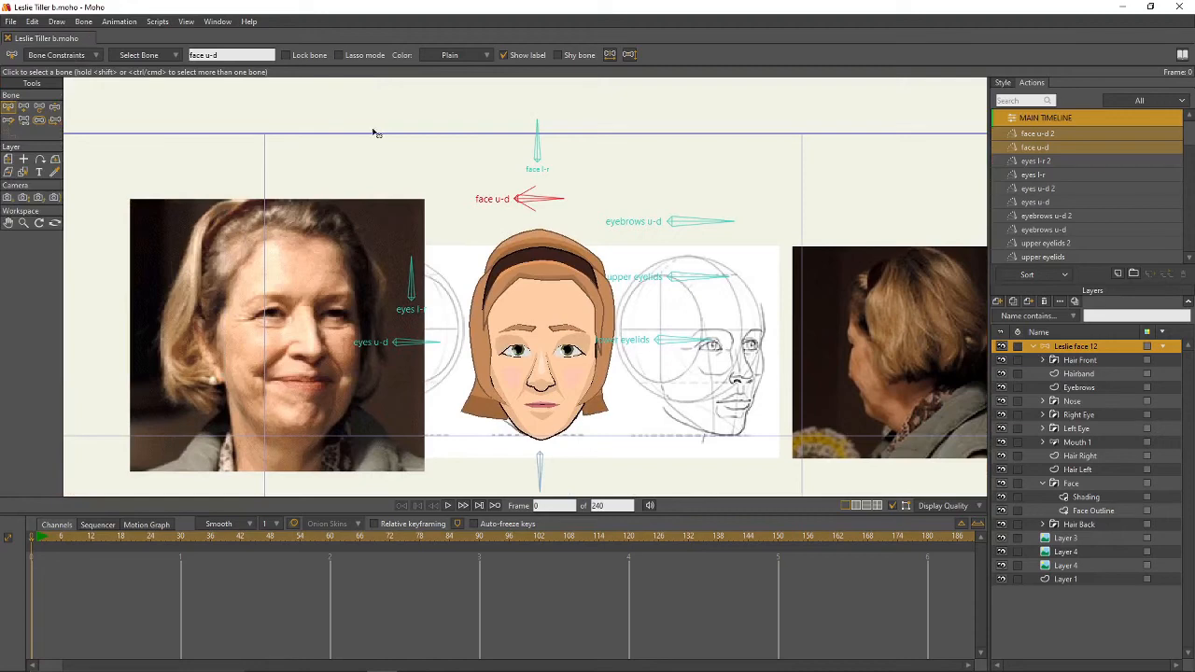
- Create a new 'face l-r' action for the face l-r bone and go to frame 30
left_click(537, 150)
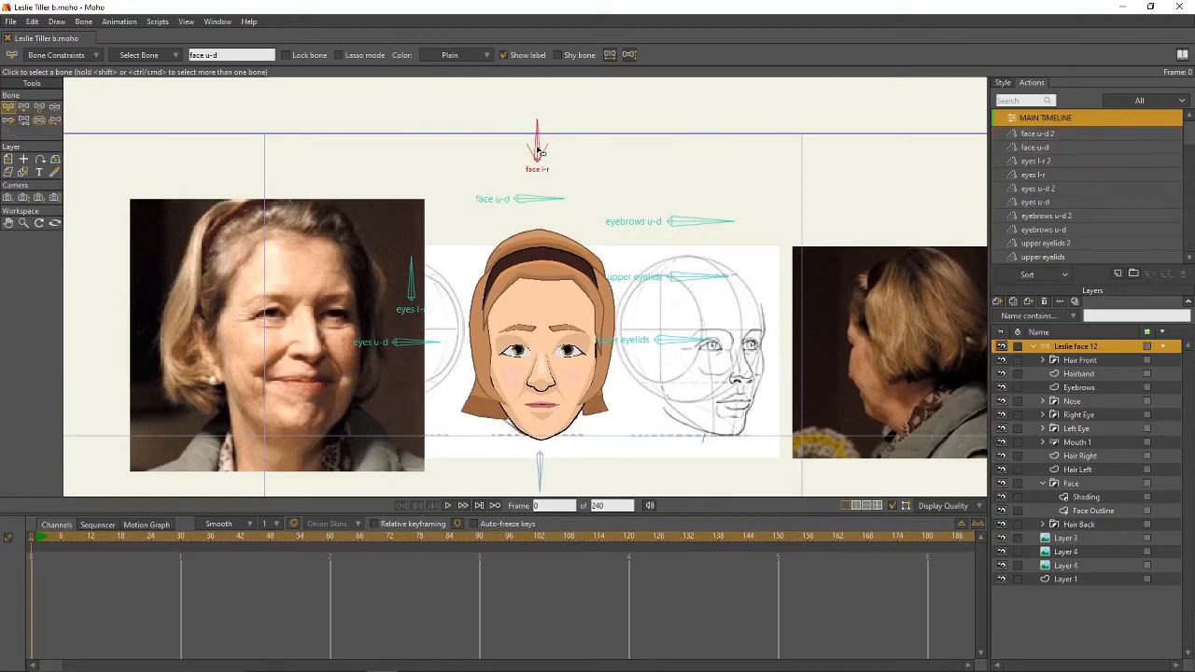
left_click(1119, 275)
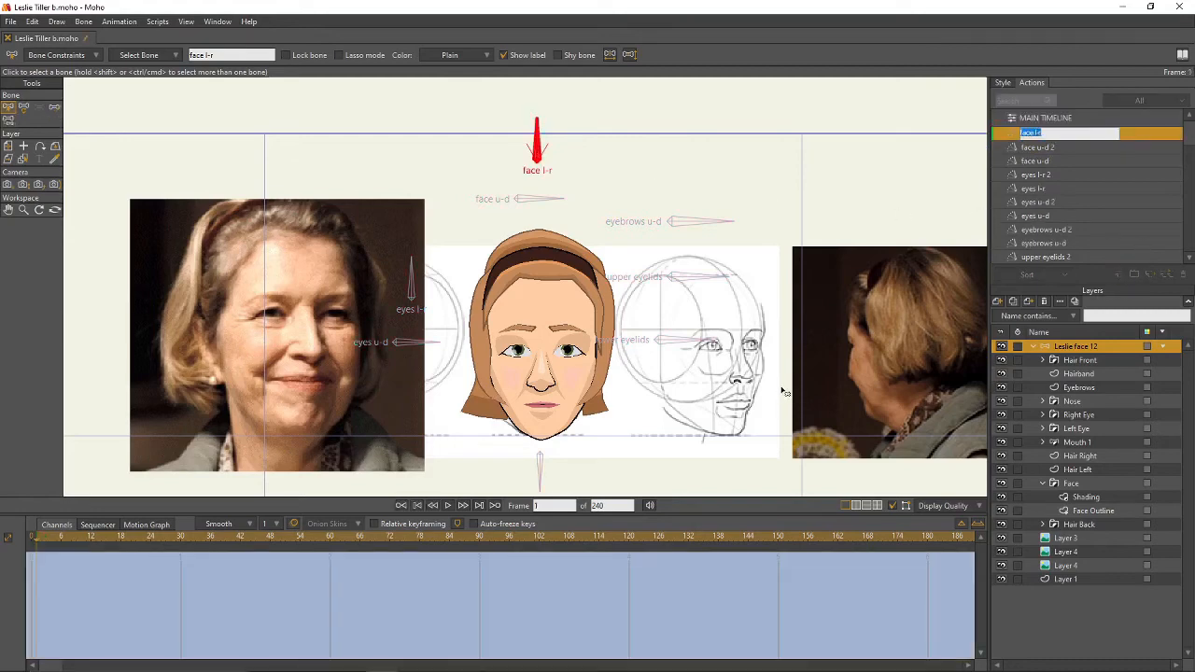
key("Return")
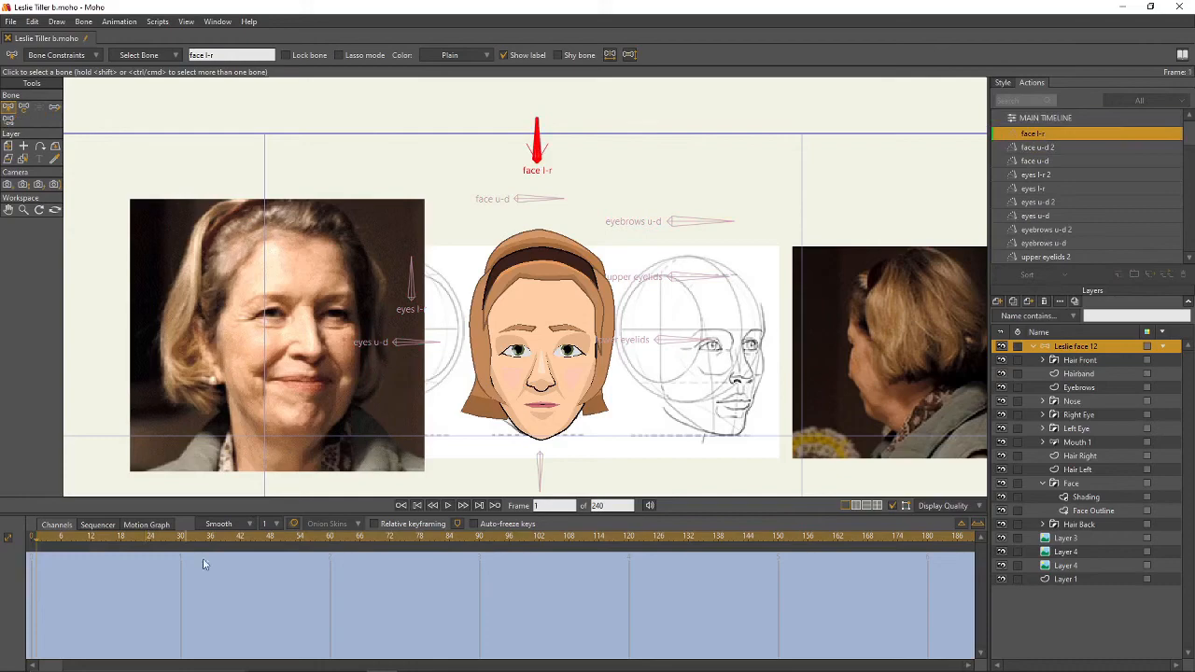
left_click(181, 539)
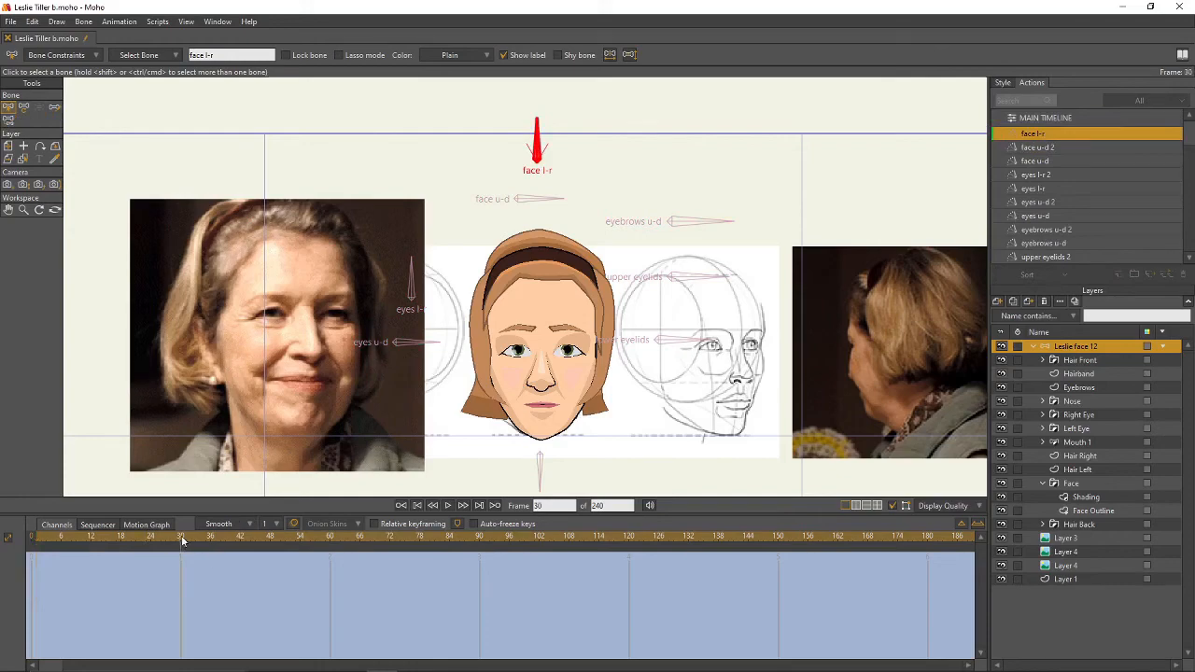
- Rotate the face l-r bone to turn the head and shift the whole Nose layer left
left_click(23, 107)
left_click_drag(536, 131, 476, 198)
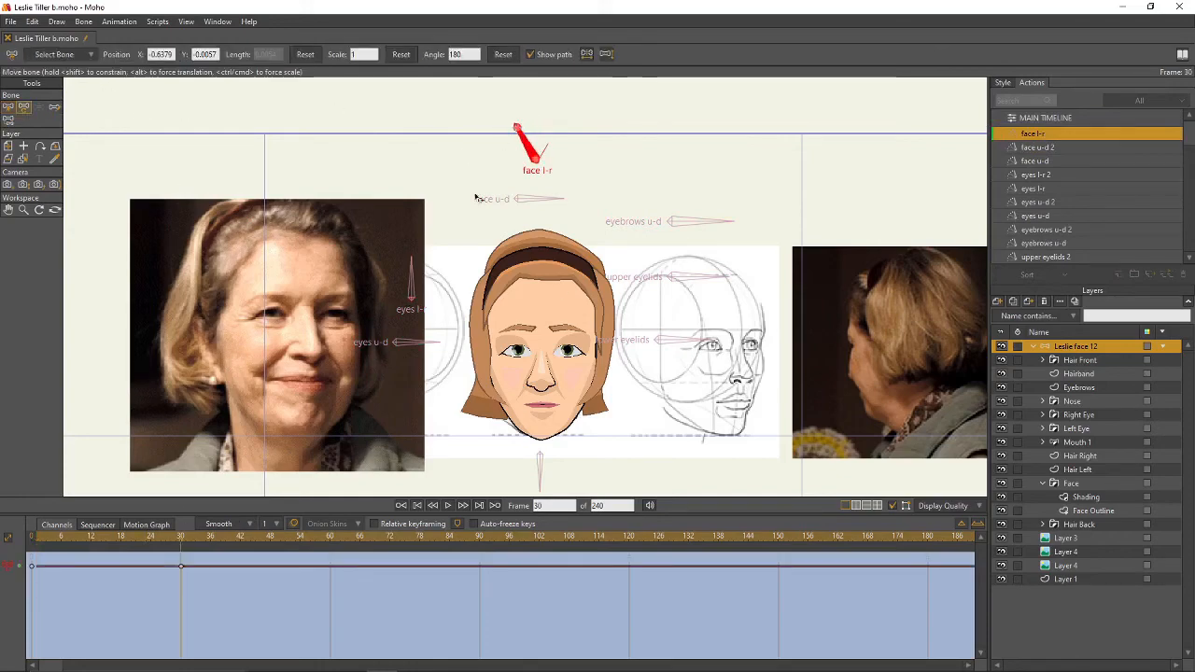
scroll(563, 297, "up", 3)
left_click_drag(563, 309, 545, 211)
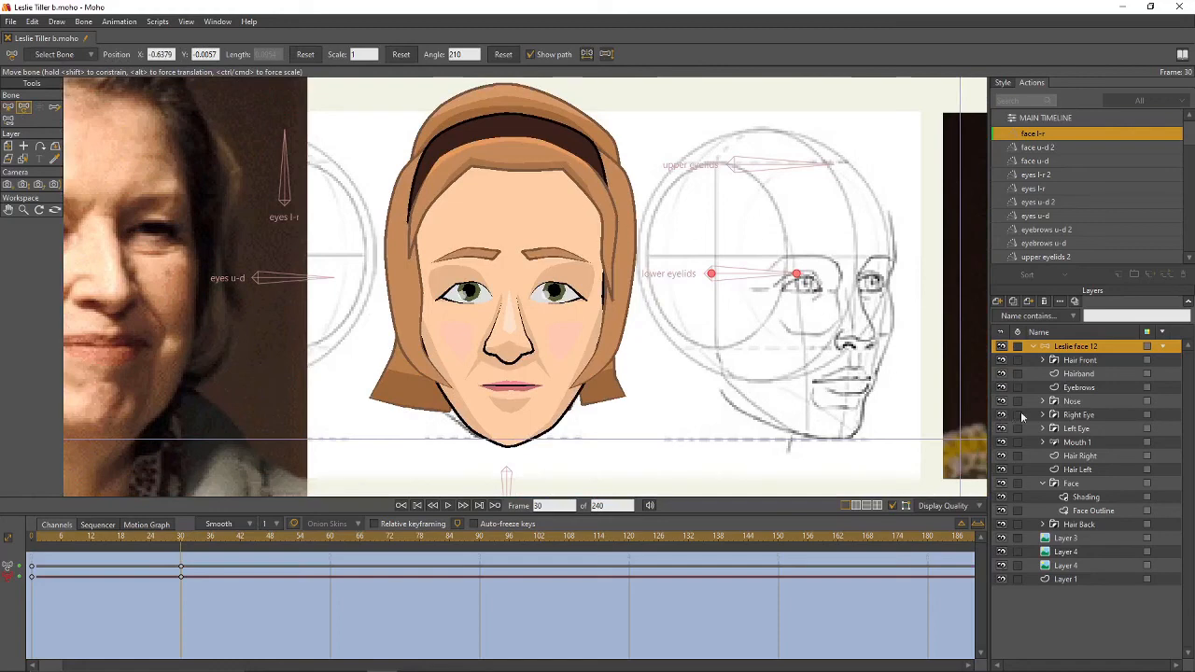
left_click(1071, 401)
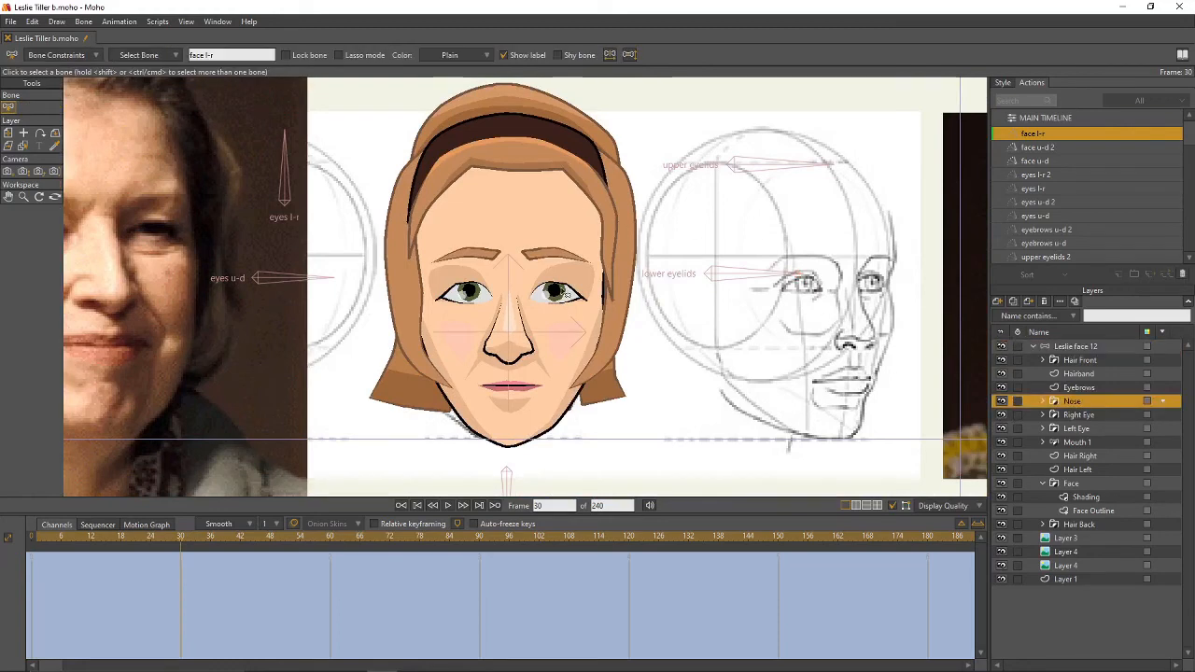
left_click(8, 132)
left_click_drag(509, 323, 492, 327)
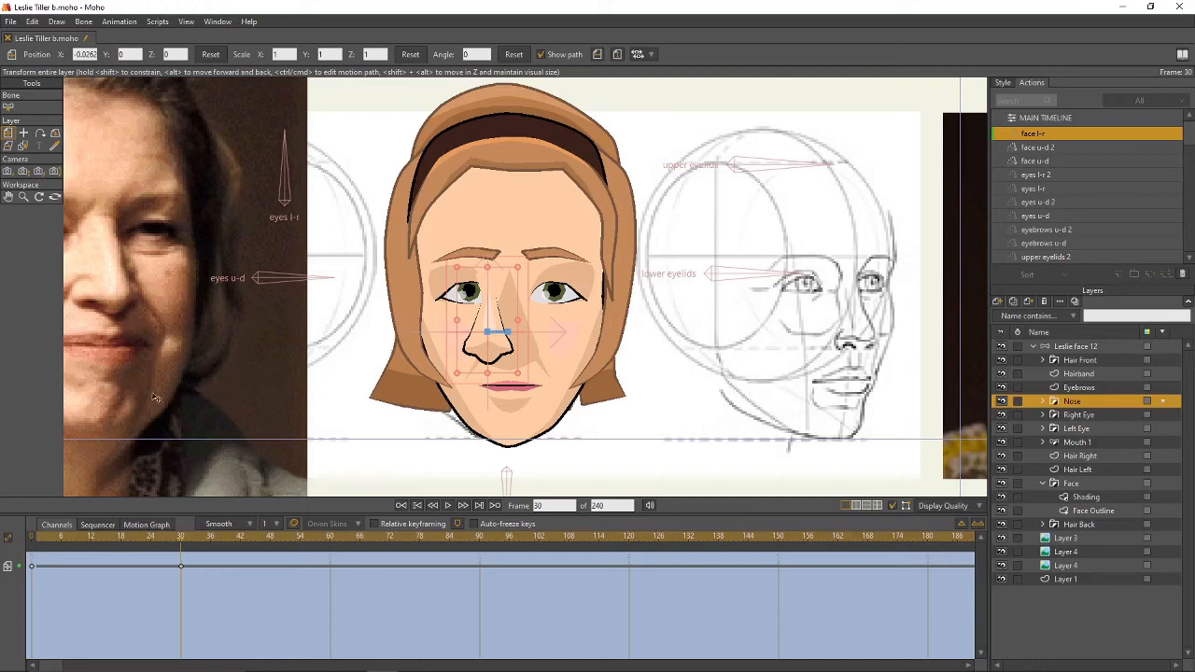
- On Nose Outline, move the nose-bridge and lower-left nose points to reshape the nose
left_click(1043, 402)
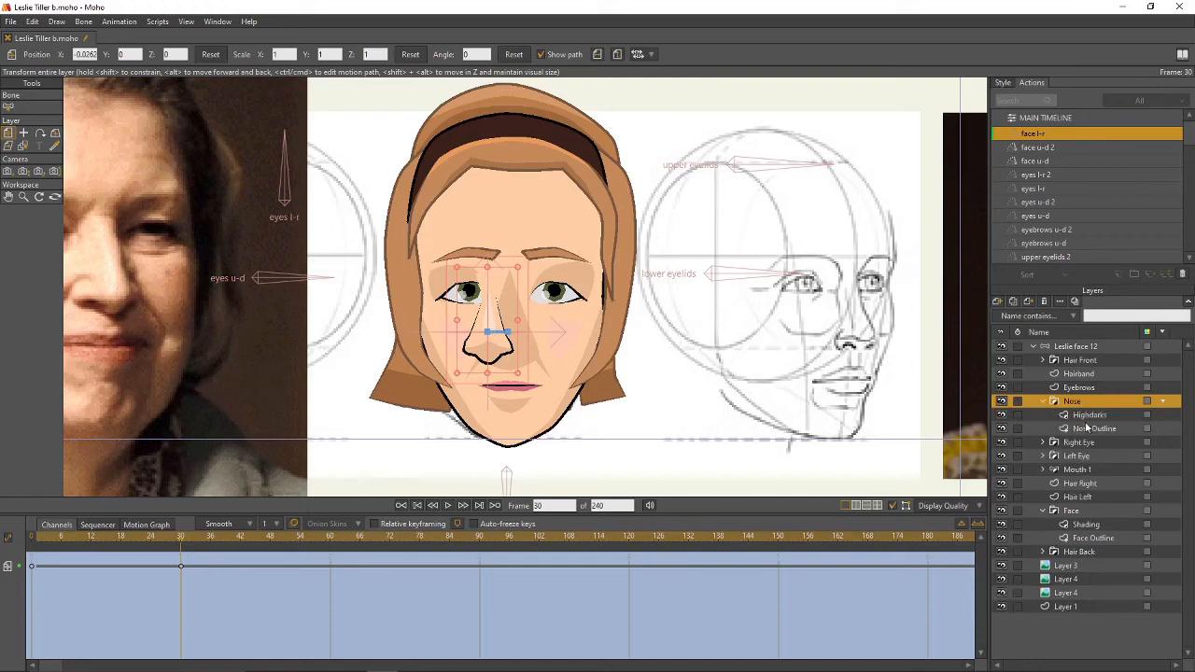
left_click(1089, 429)
left_click_drag(533, 318, 586, 279)
key("t")
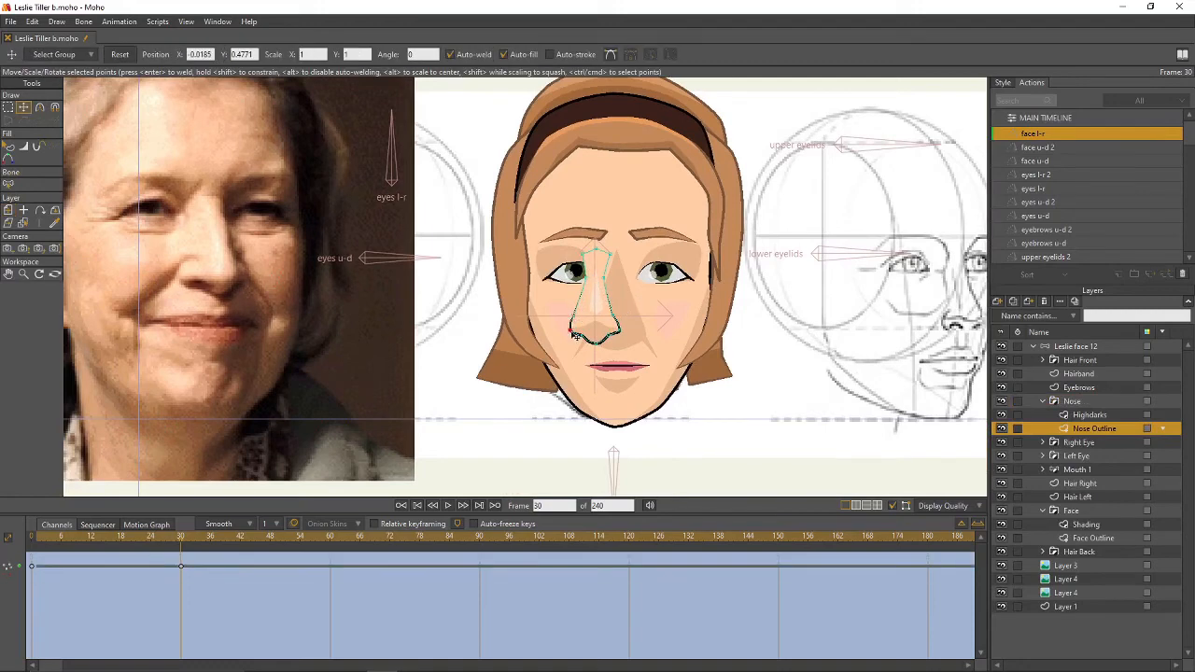
left_click(576, 338)
left_click_drag(579, 342, 585, 315)
- Set the nose tip's line width to 82 and nudge the bottom nose point up
scroll(613, 328, "up", 2)
key("w")
left_click(608, 335)
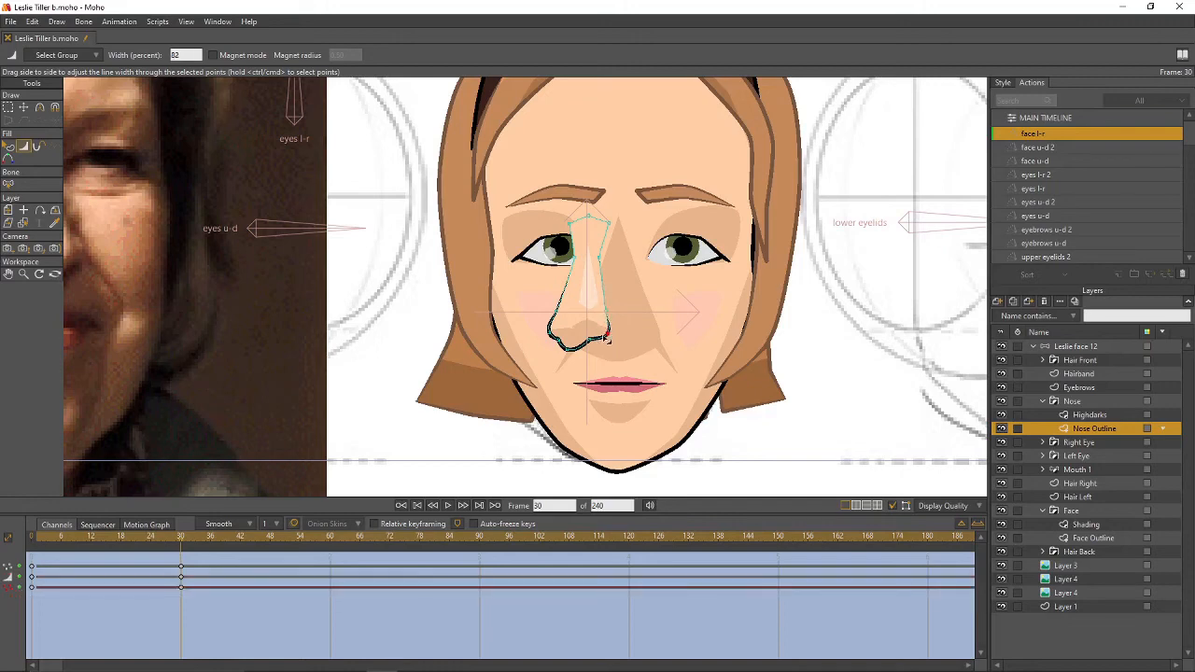
key("t")
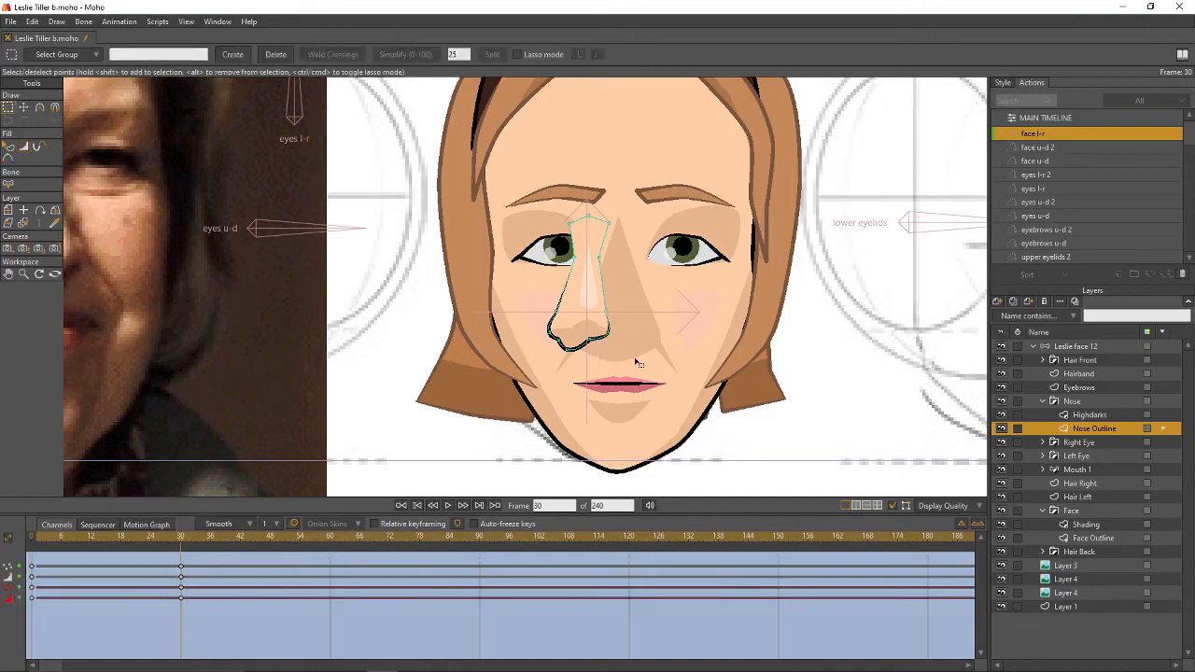
left_click(561, 344)
left_click_drag(568, 351, 567, 350)
mouse_move(182, 544)
left_mouse_down()
mouse_move(122, 541)
mouse_move(182, 554)
left_mouse_up()
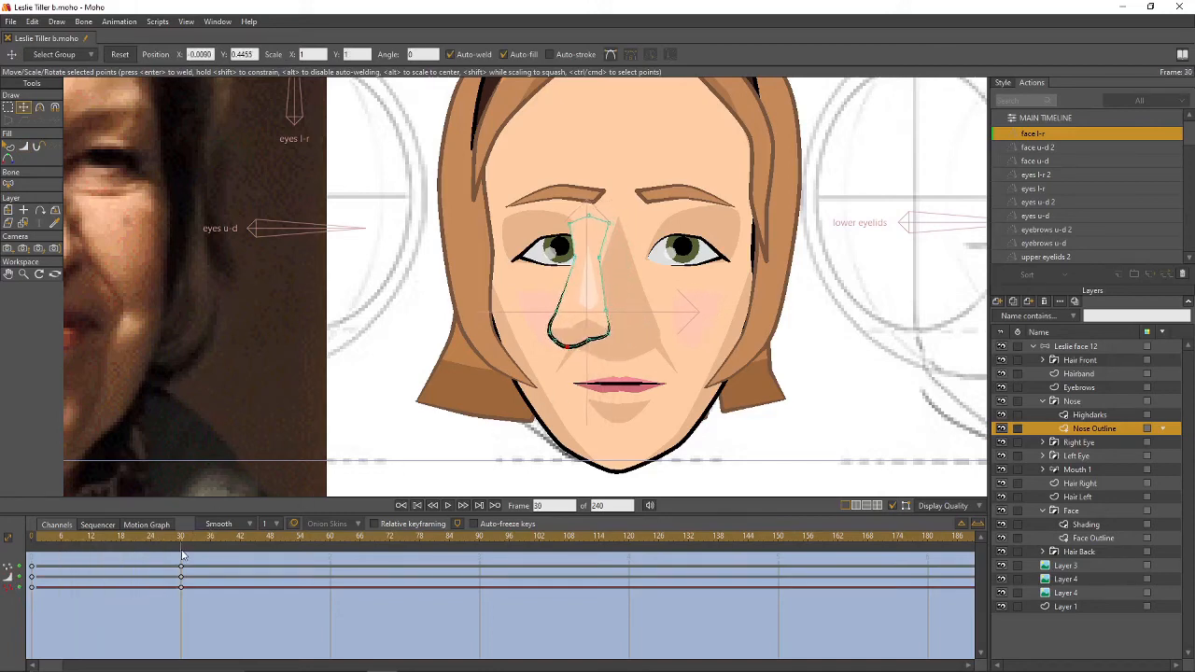
- Shift the Highdarks nose highlight points left and preview them across frames
left_click(1089, 414)
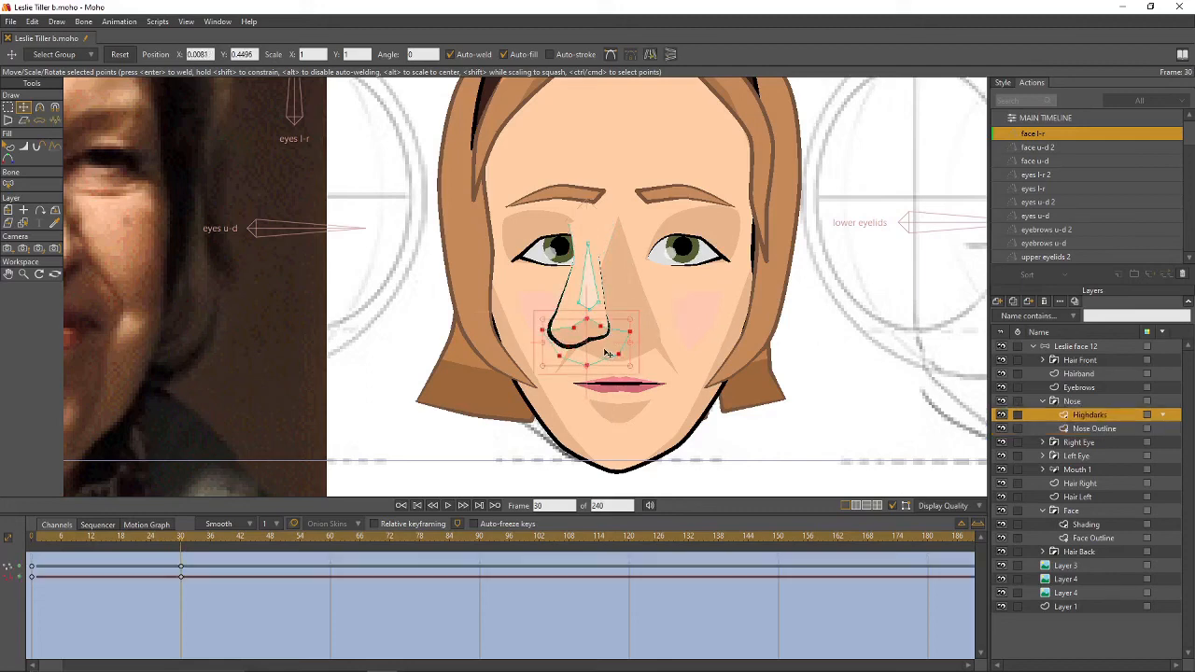
left_click_drag(607, 353, 584, 353)
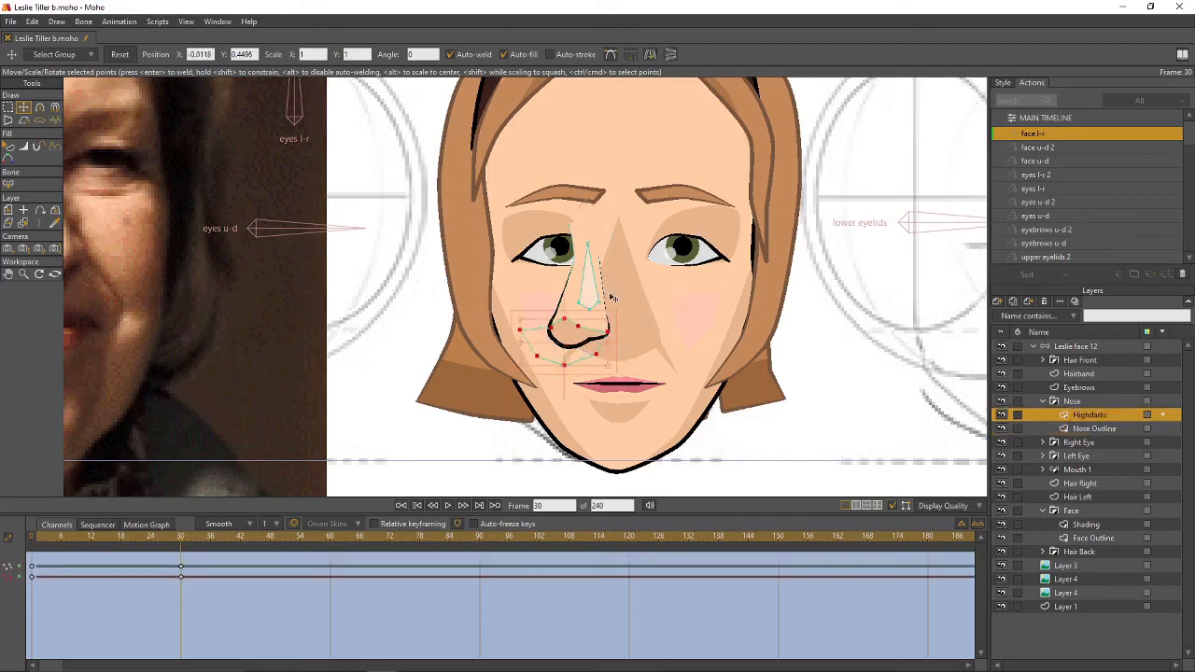
key("g")
left_click_drag(612, 297, 579, 303)
key("t")
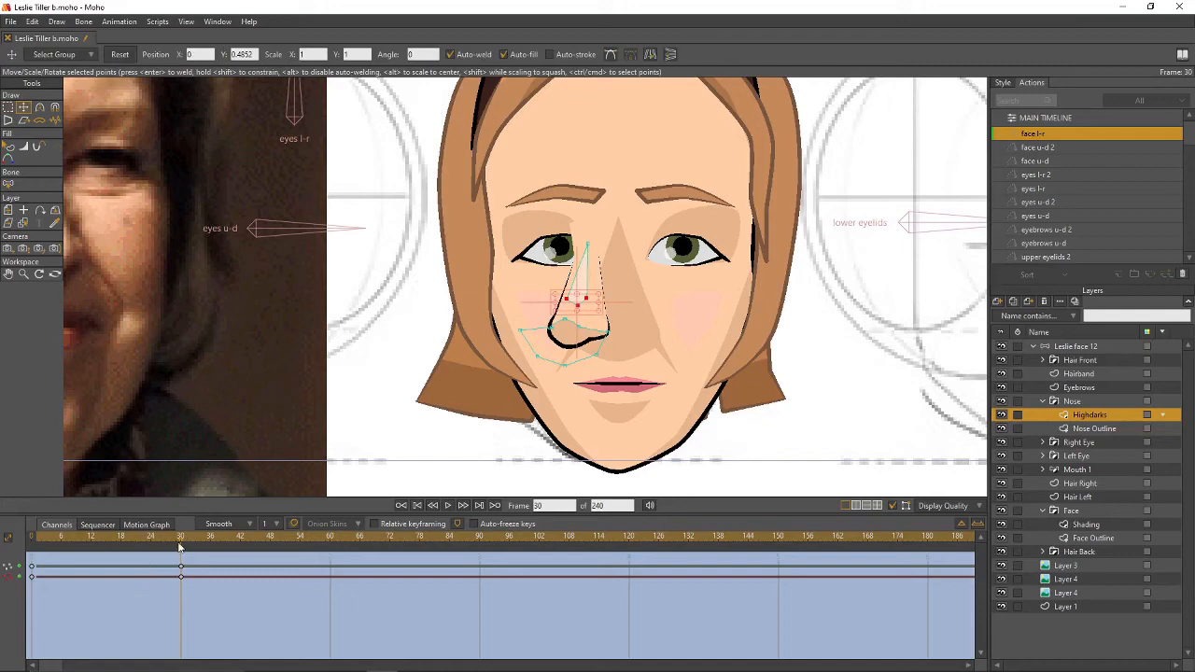
mouse_move(180, 547)
left_mouse_down()
mouse_move(71, 551)
mouse_move(184, 564)
left_mouse_up()
scroll(698, 330, "down", 2)
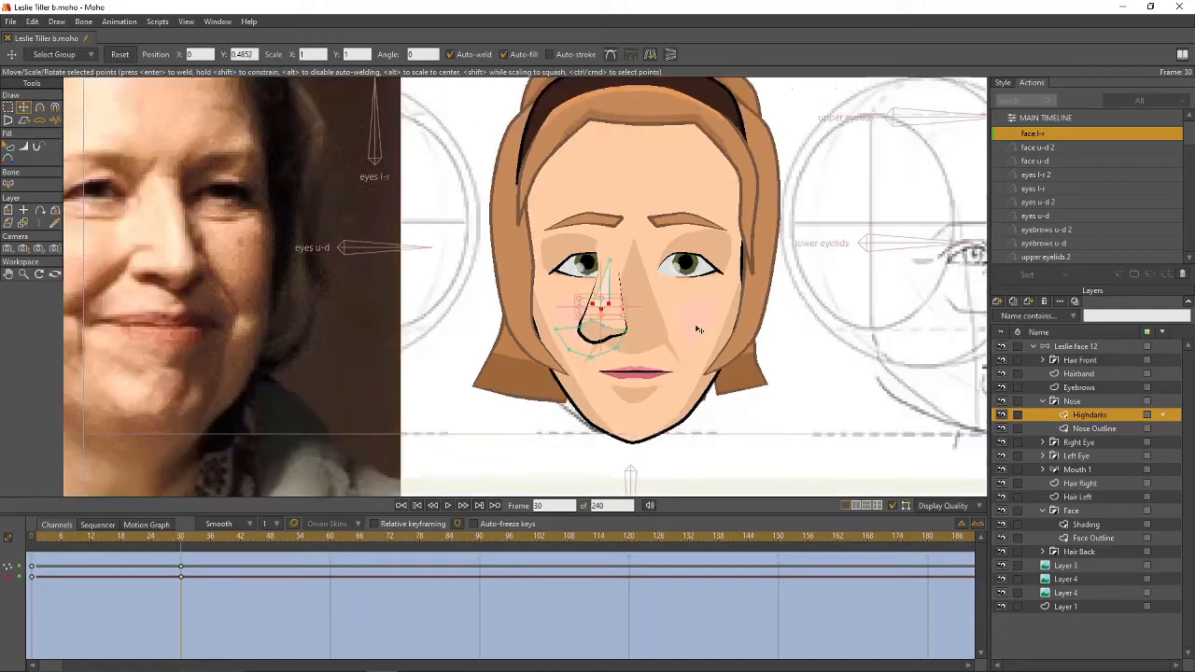
scroll(648, 362, "down", 2)
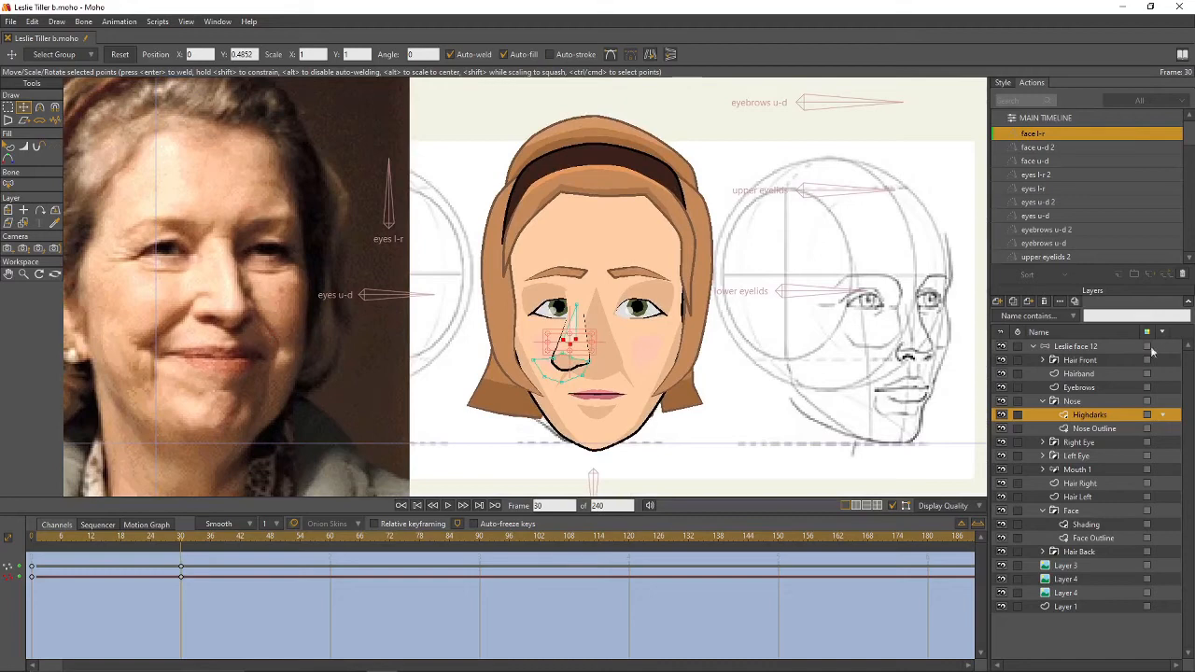
- Move the Right Eye and Left Eye layers left toward the turn at frame 30
left_click(1043, 401)
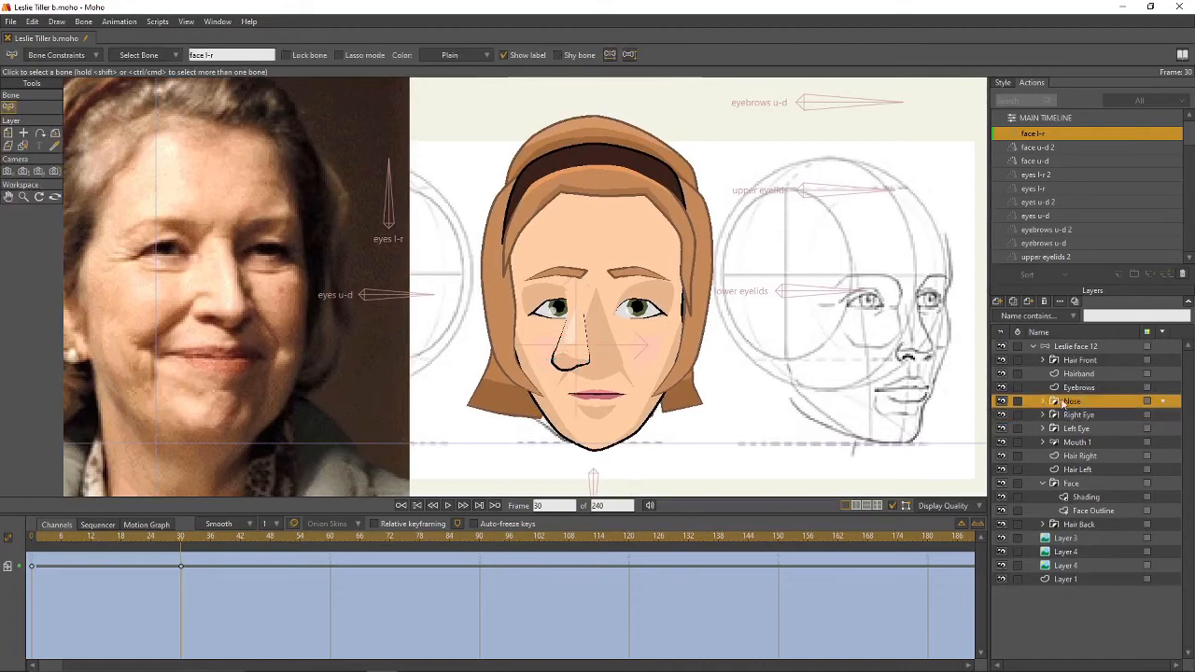
left_click(1076, 414)
key("m")
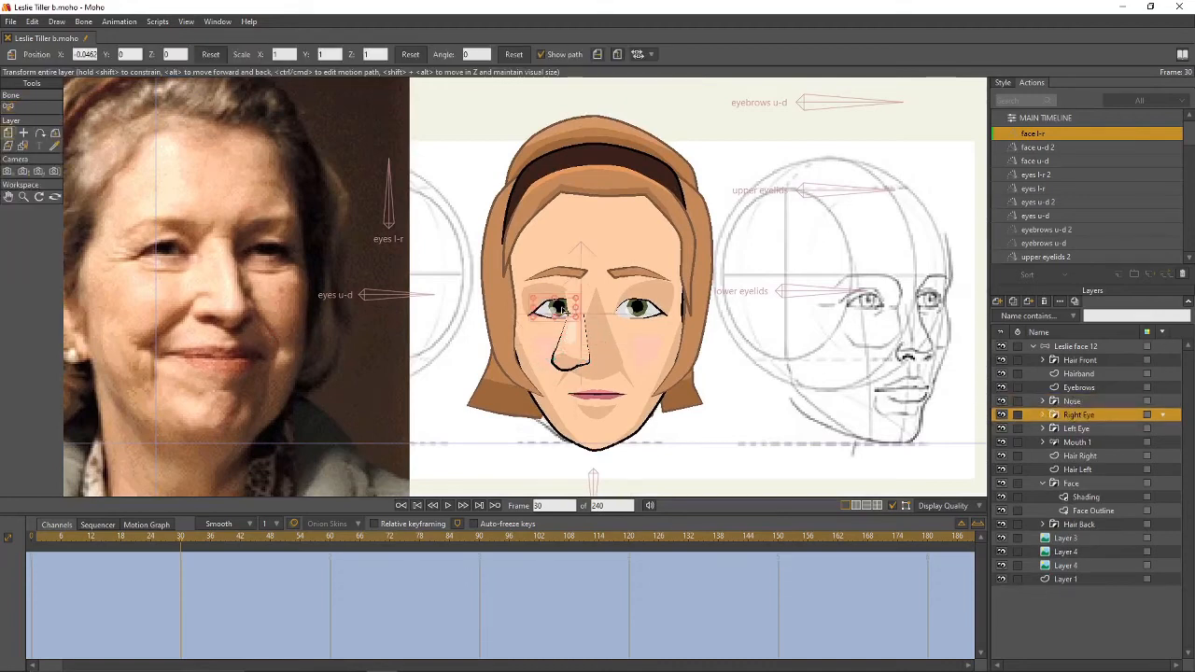
left_click_drag(561, 311, 530, 310)
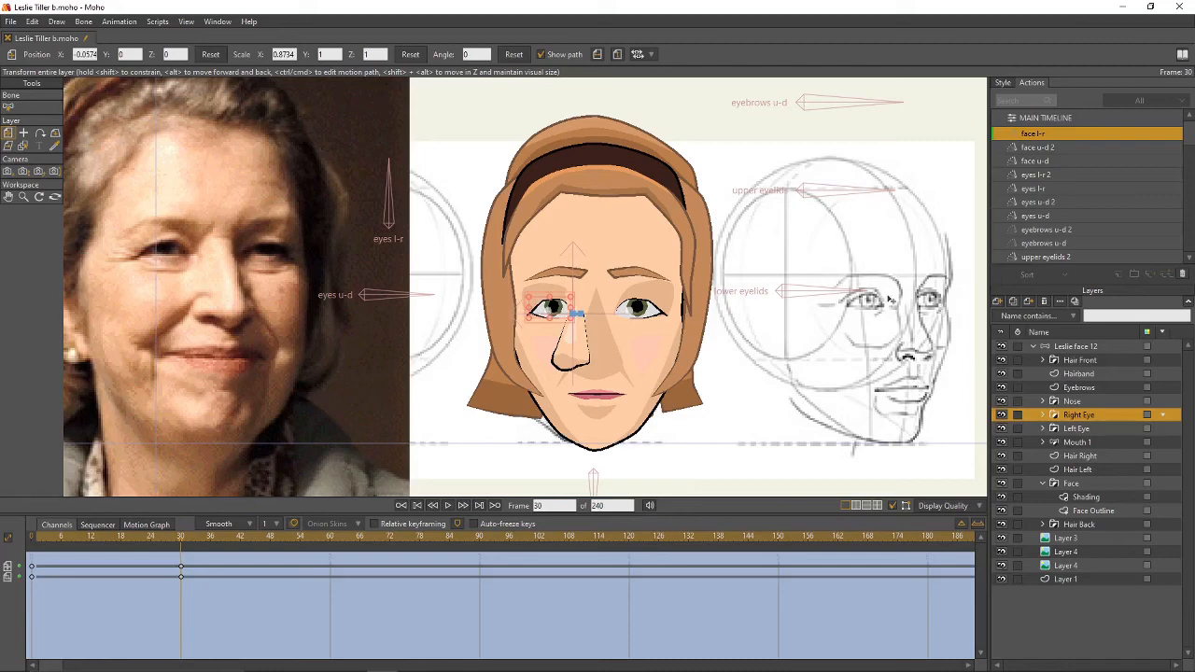
left_click(1078, 429)
left_click_drag(647, 310, 621, 330)
mouse_move(177, 546)
left_mouse_down()
mouse_move(121, 546)
mouse_move(181, 553)
left_mouse_up()
scroll(602, 320, "up", 5)
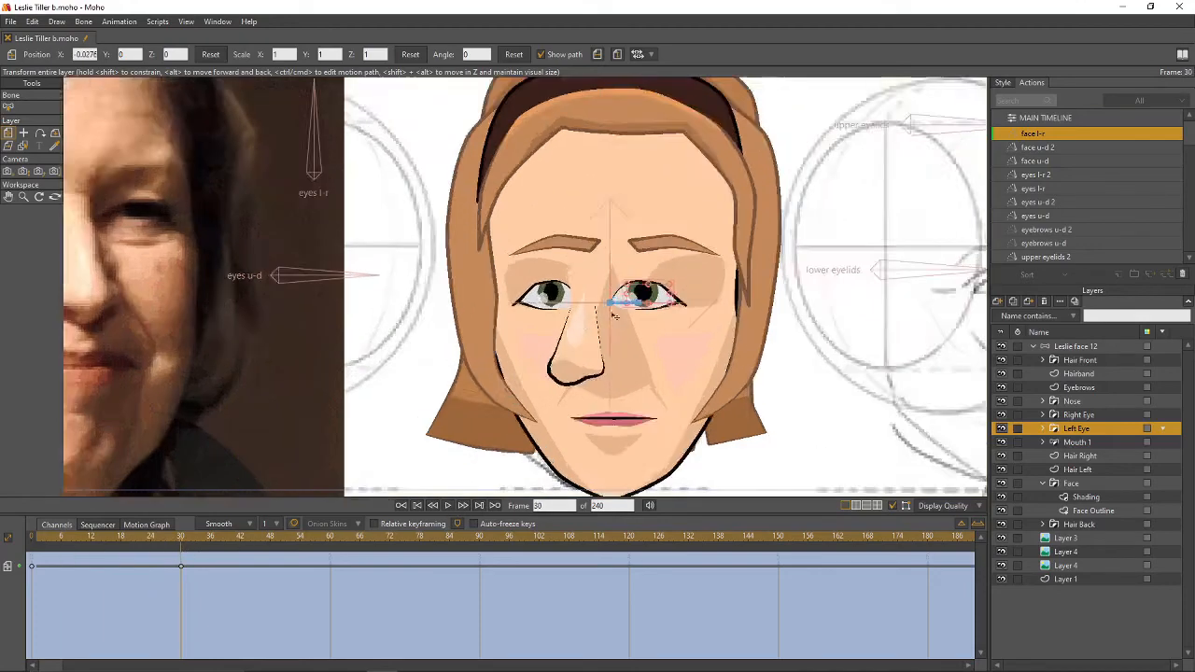
left_click_drag(655, 261, 660, 292)
scroll(661, 288, "up", 2)
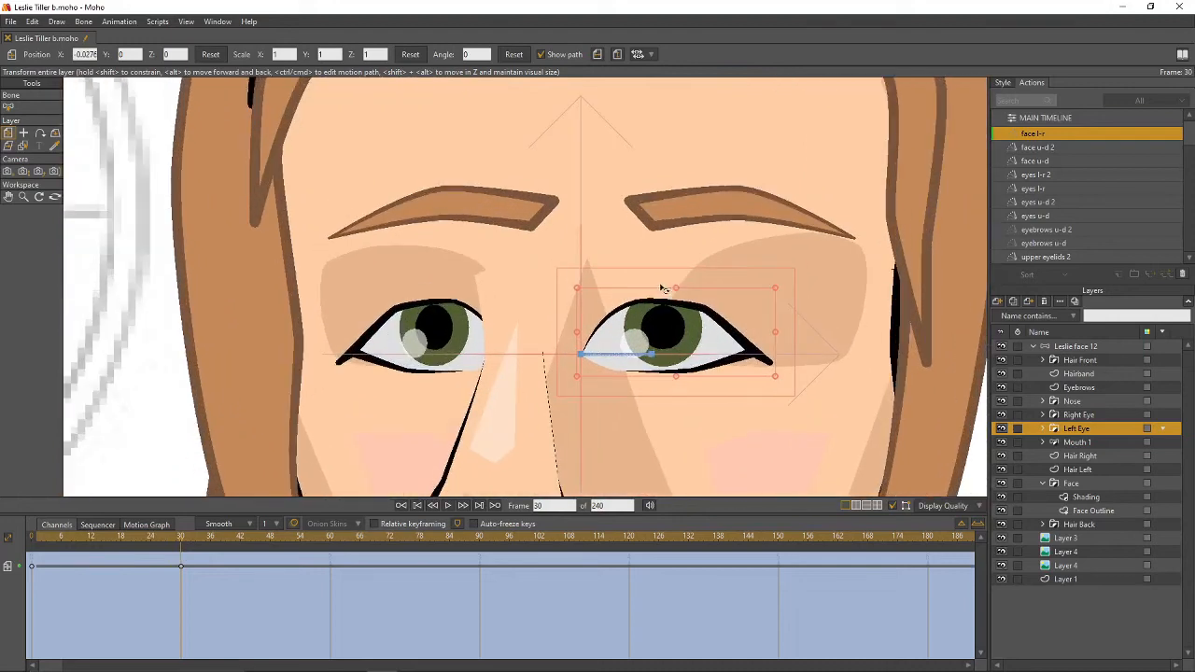
- Thin the right eye's Iris outline to line width 70
left_click(1043, 429)
left_click(1045, 415)
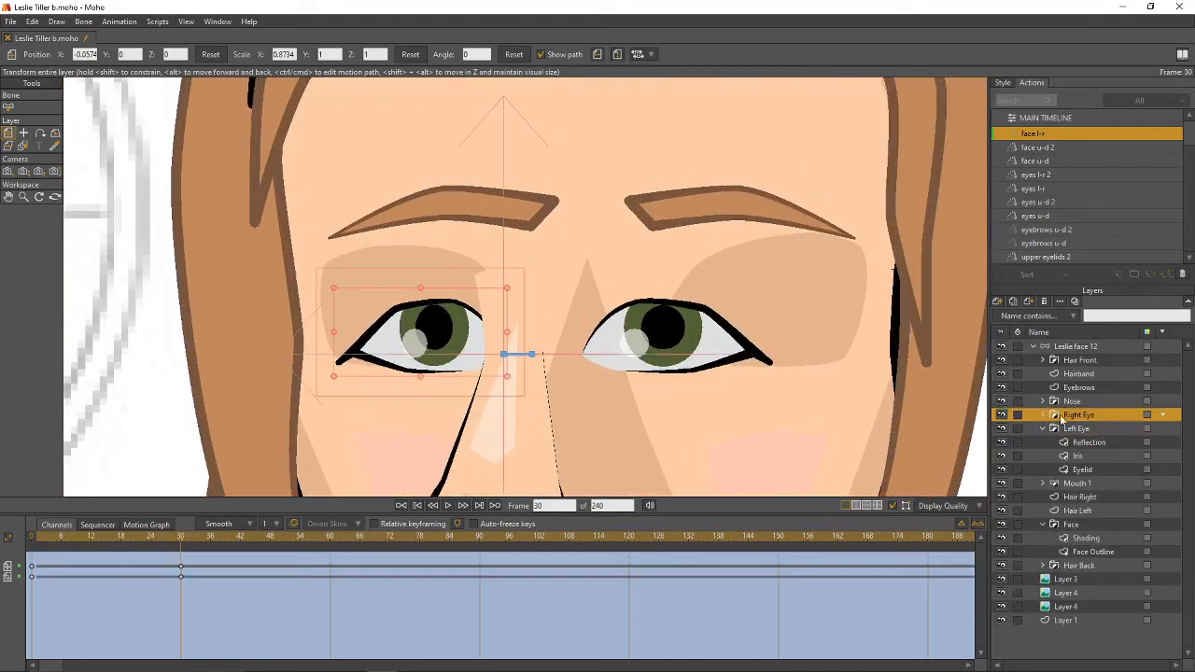
left_click(1042, 414)
left_click(1083, 442)
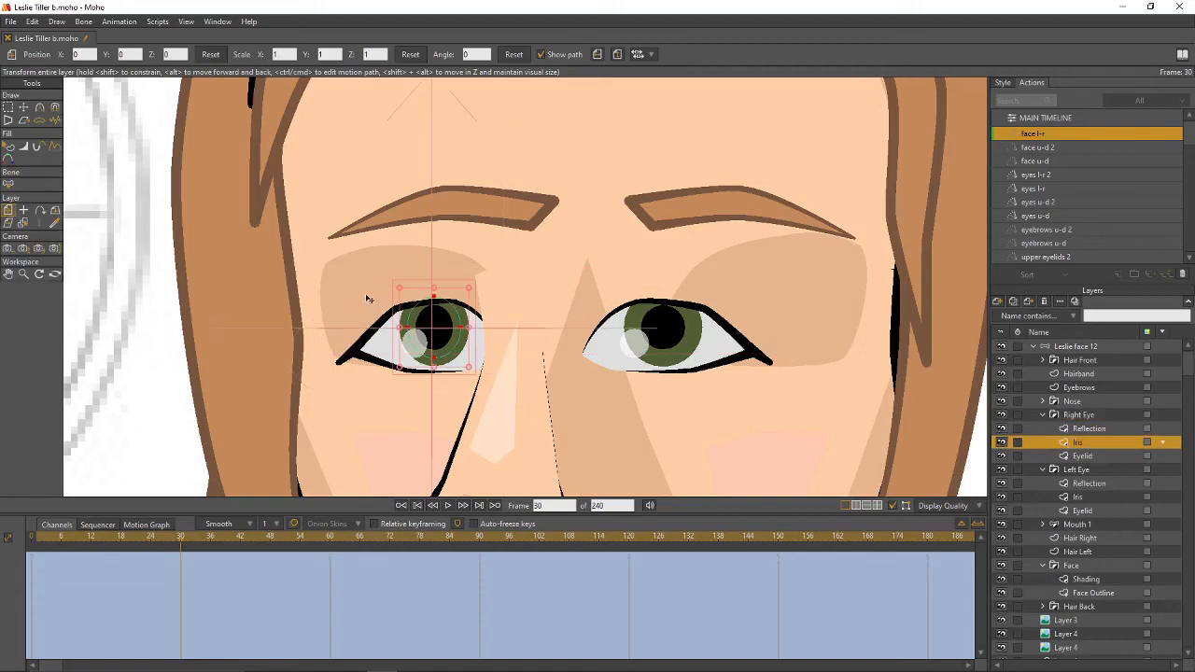
key("g")
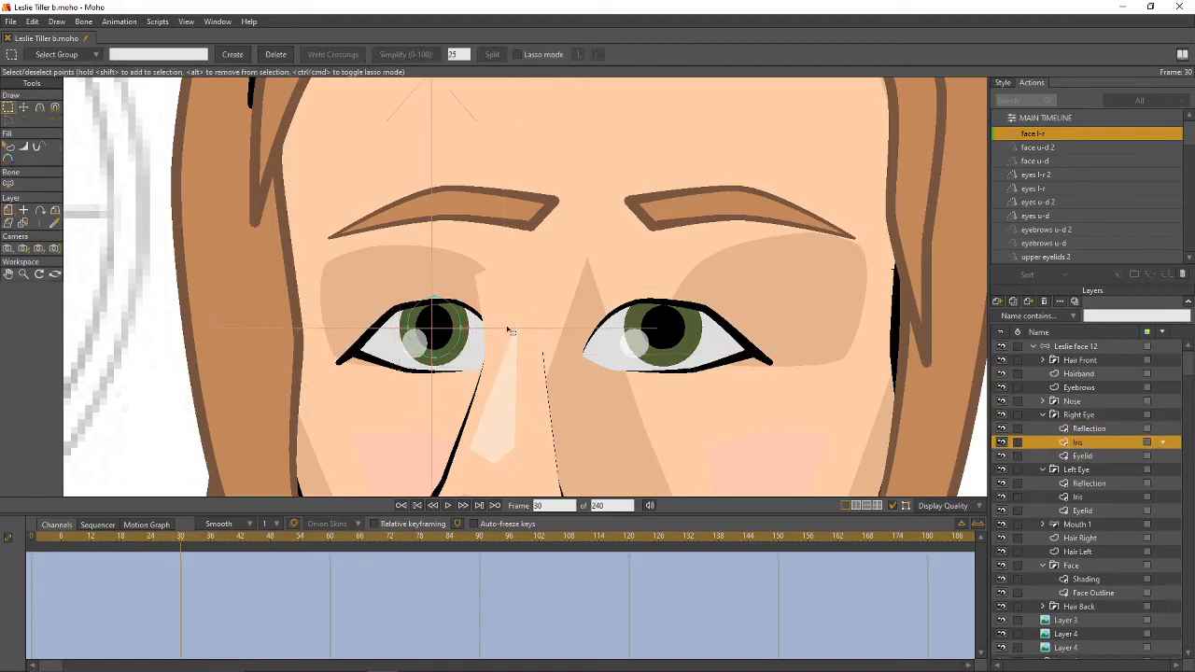
key("w")
left_click_drag(408, 331, 481, 334)
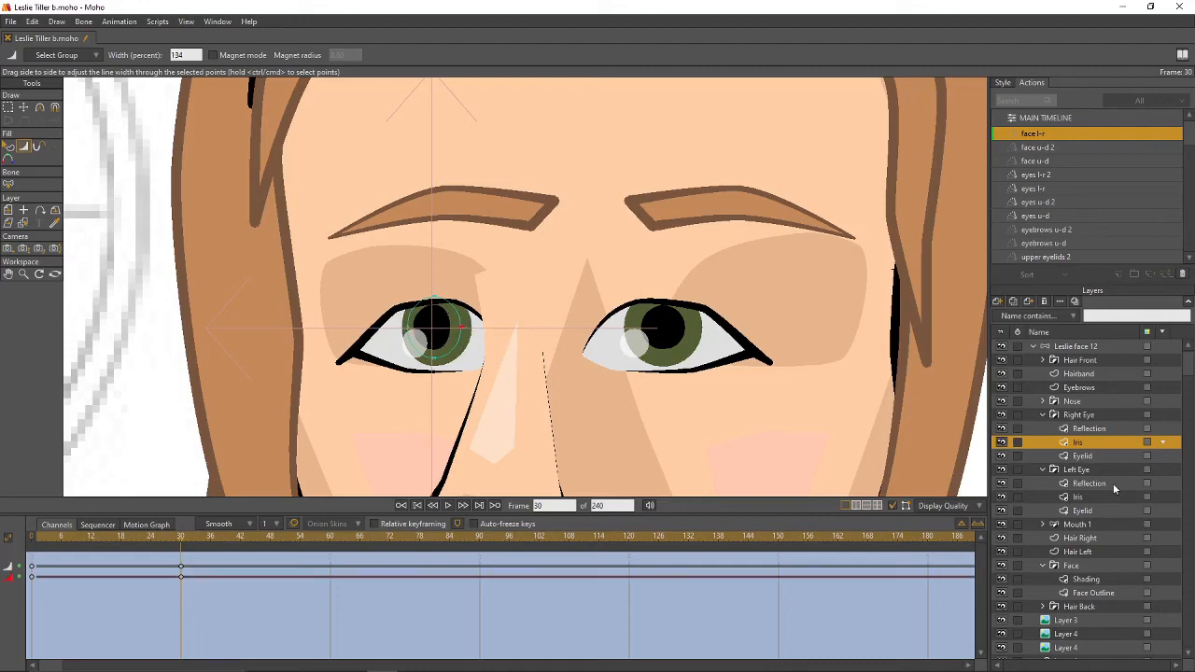
- Thin the left eye's Iris outline the same way, then collapse both eye groups
left_click(1094, 497)
key("t")
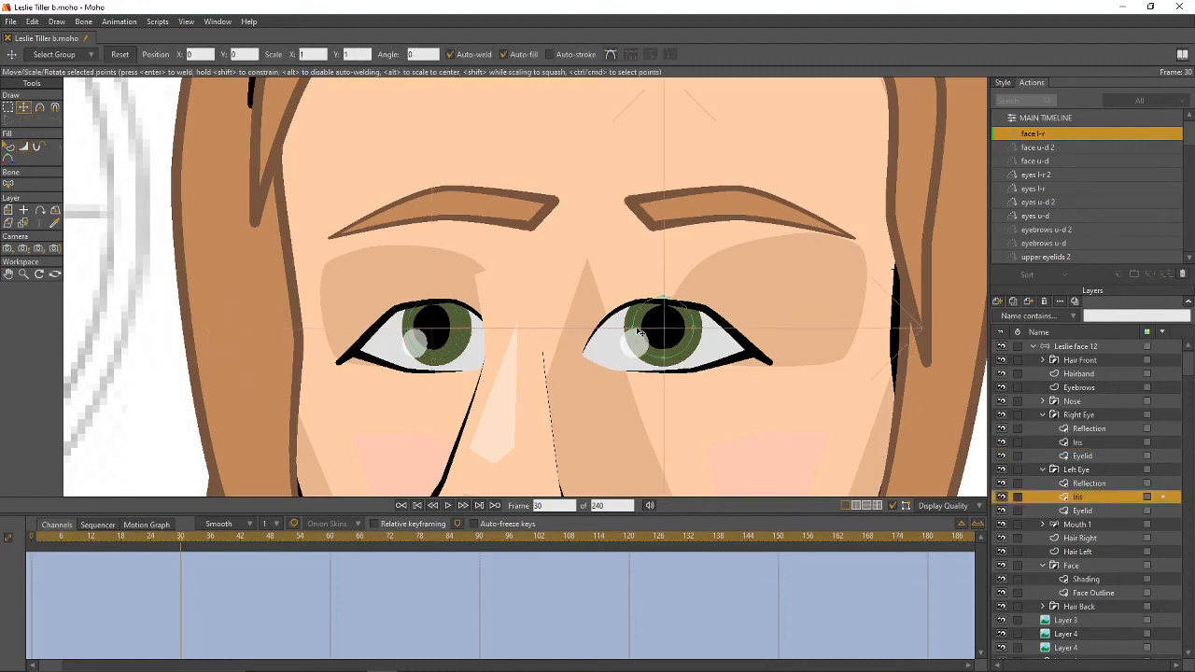
key("w")
left_click_drag(637, 334, 710, 333)
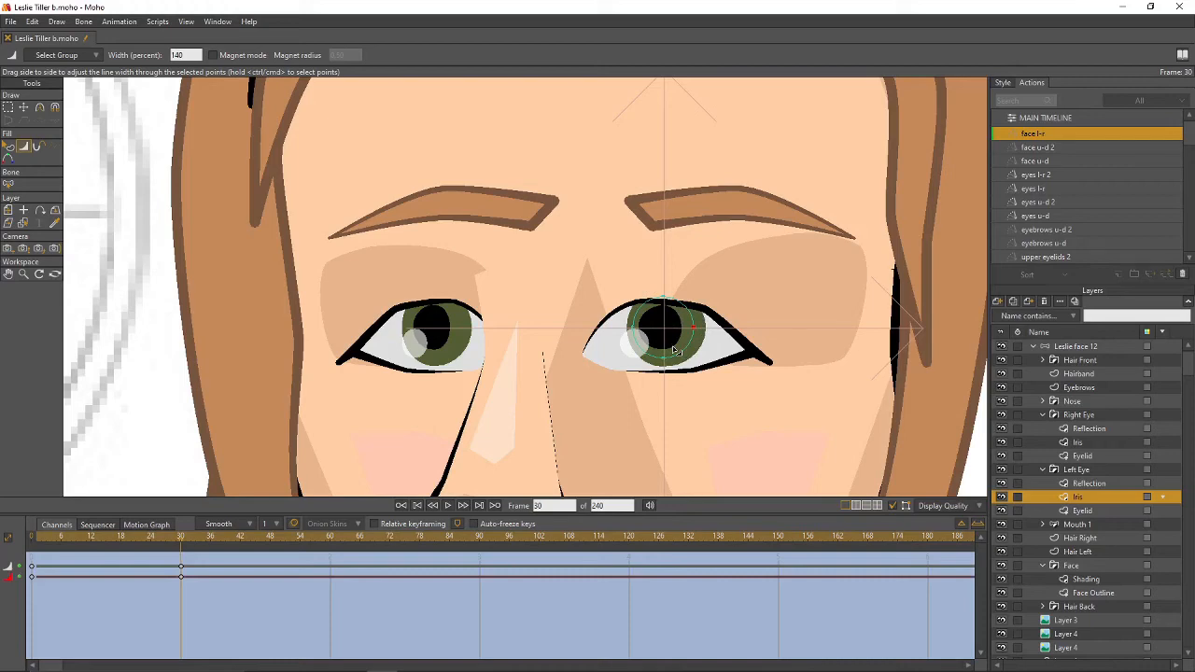
scroll(674, 350, "down", 2)
left_click(1039, 468)
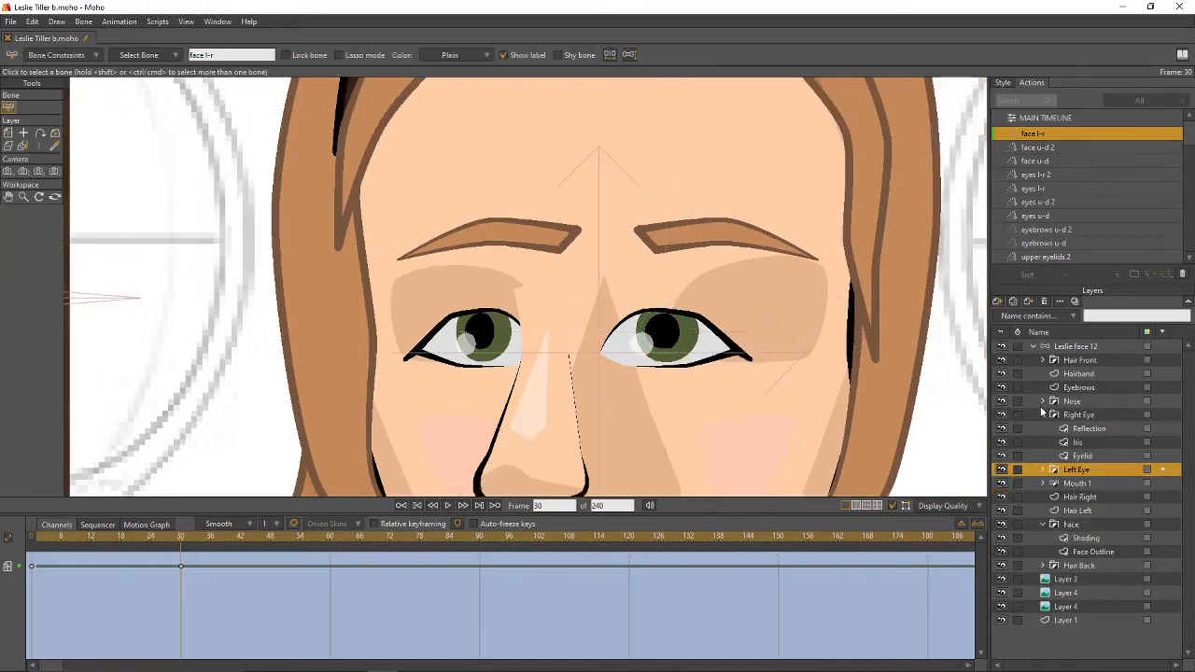
left_click(1043, 415)
scroll(769, 314, "down", 2)
scroll(769, 315, "down", 2)
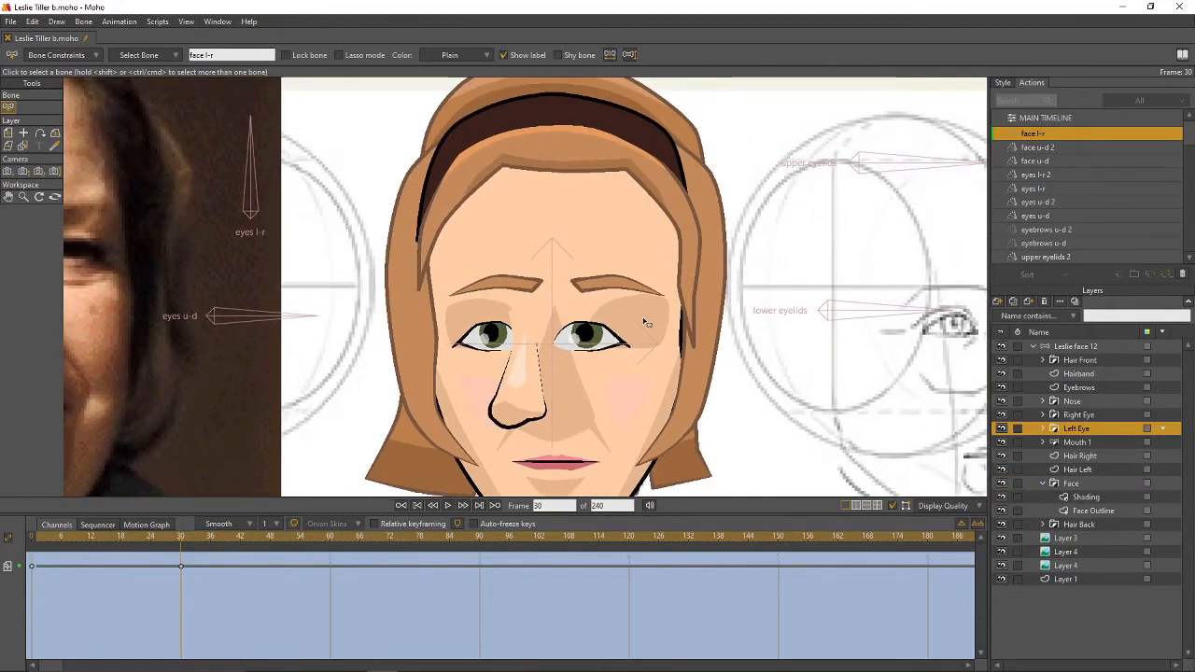
scroll(663, 309, "up", 2)
scroll(655, 304, "up", 1)
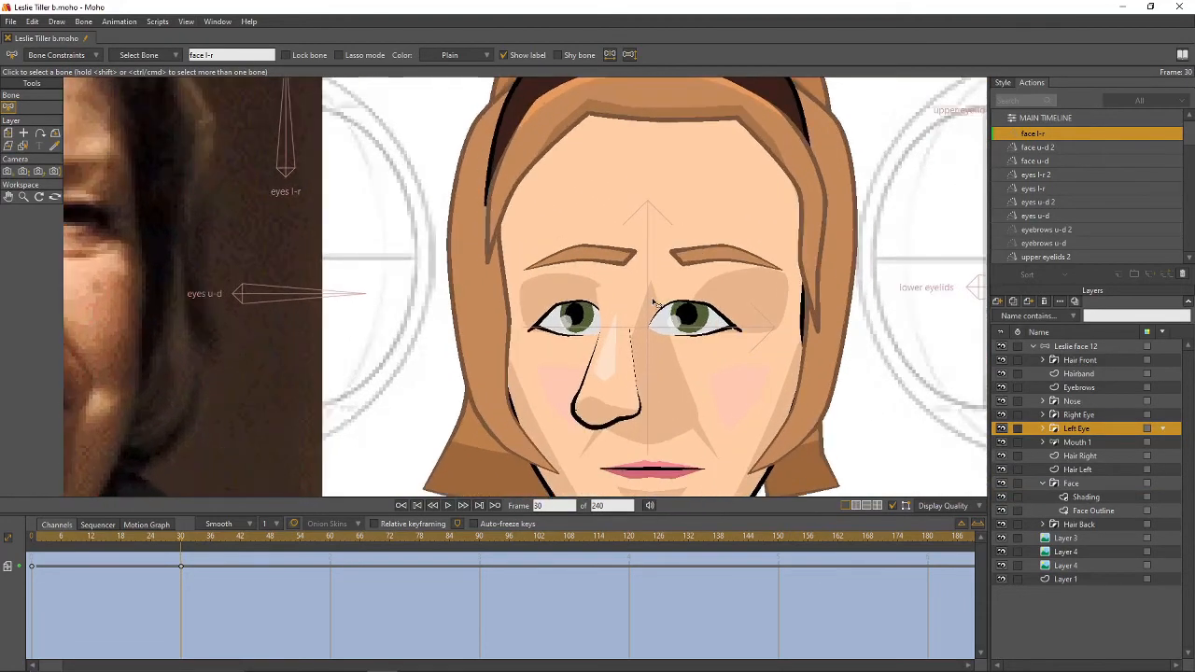
- Shift the Eyebrows layer left and shorten the left eyebrow from its outer end
left_click(1079, 388)
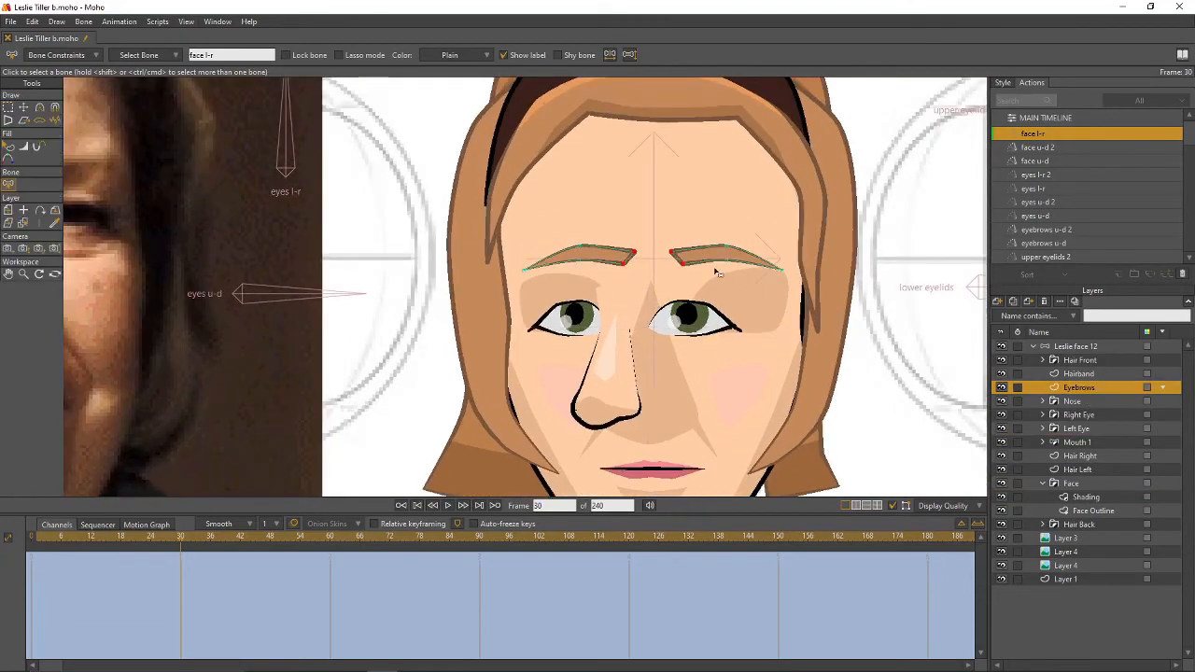
key("0")
left_click_drag(690, 266, 657, 261)
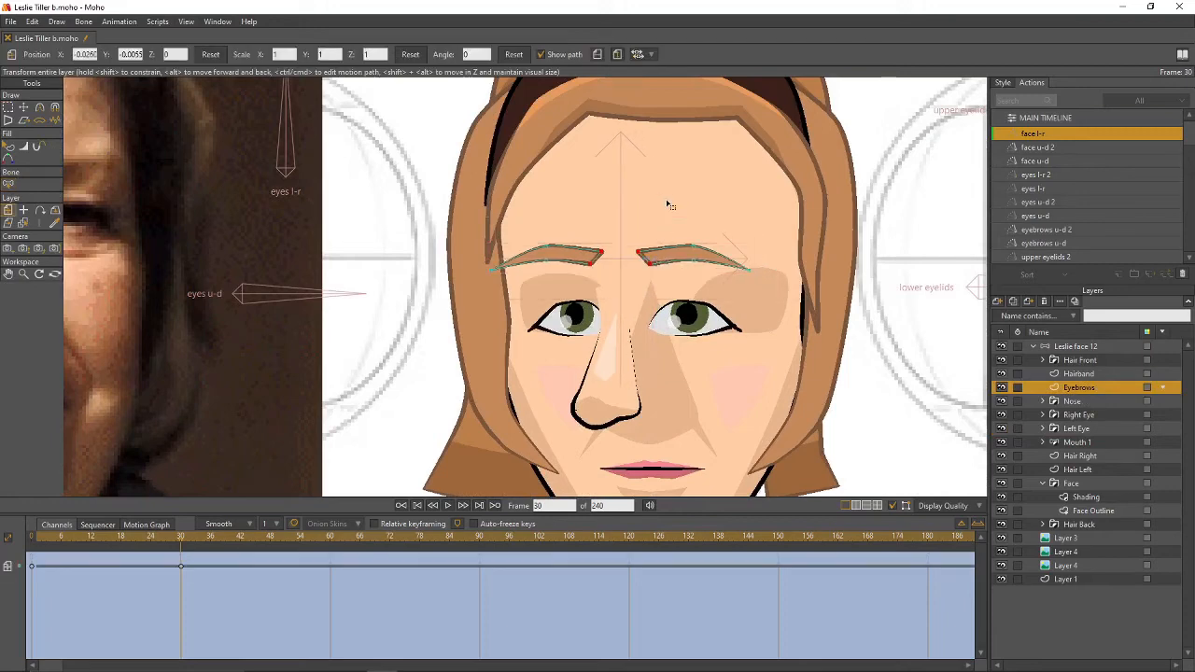
key("g")
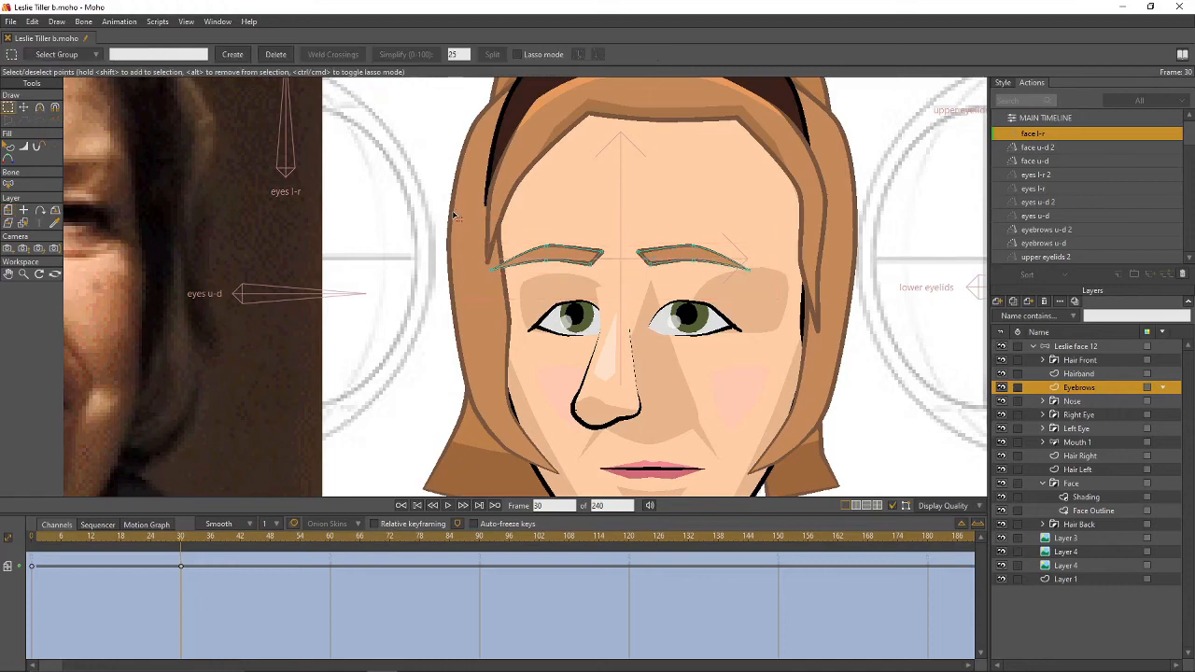
left_click_drag(454, 216, 613, 288)
key("t")
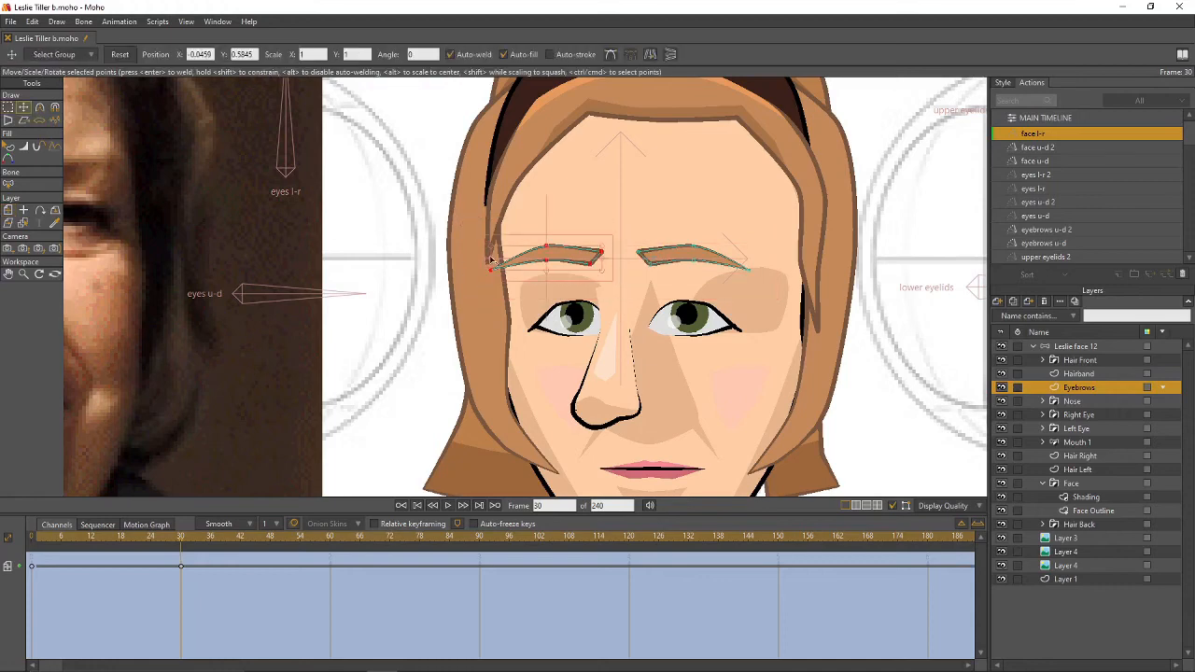
left_click_drag(488, 266, 516, 264)
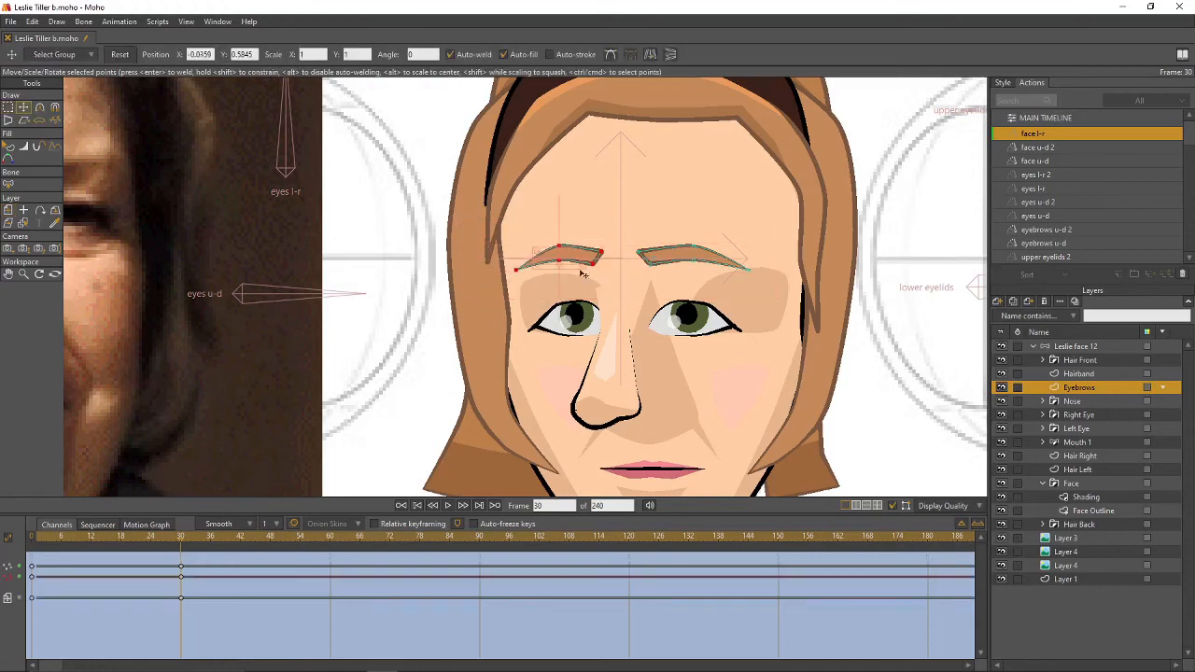
key("g")
left_click(716, 213)
left_click_drag(824, 400, 785, 274)
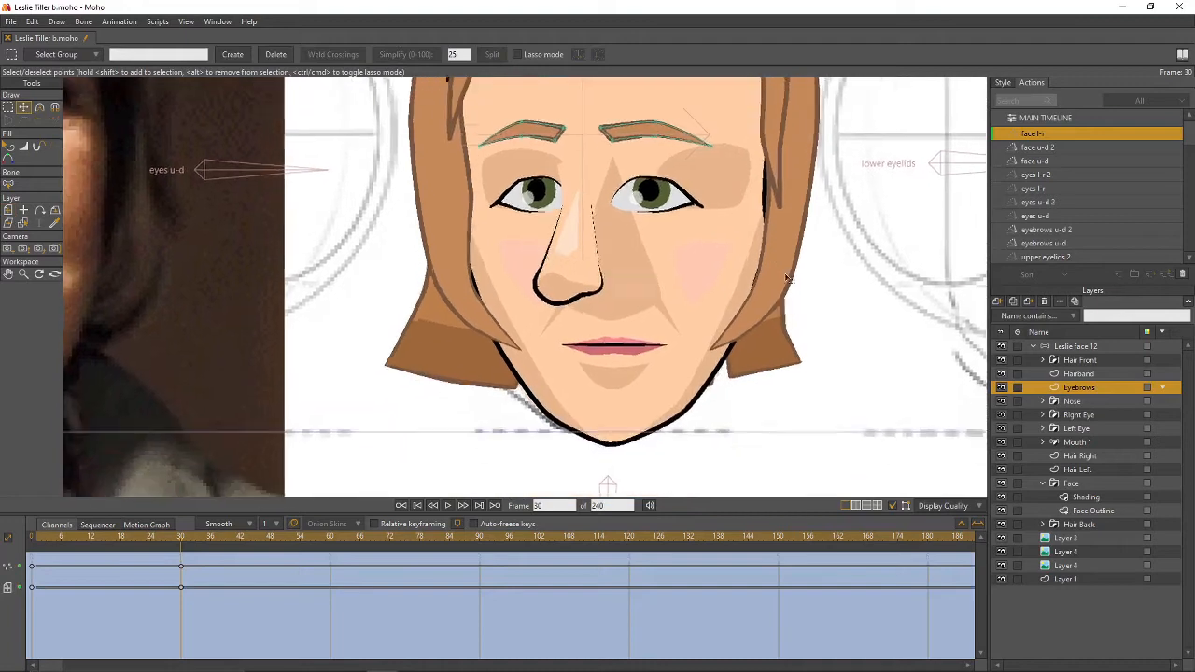
- Rotate the mouth rotate bone to 120° and set Mouth 1 slightly right at X 0.0894
left_click(1077, 442)
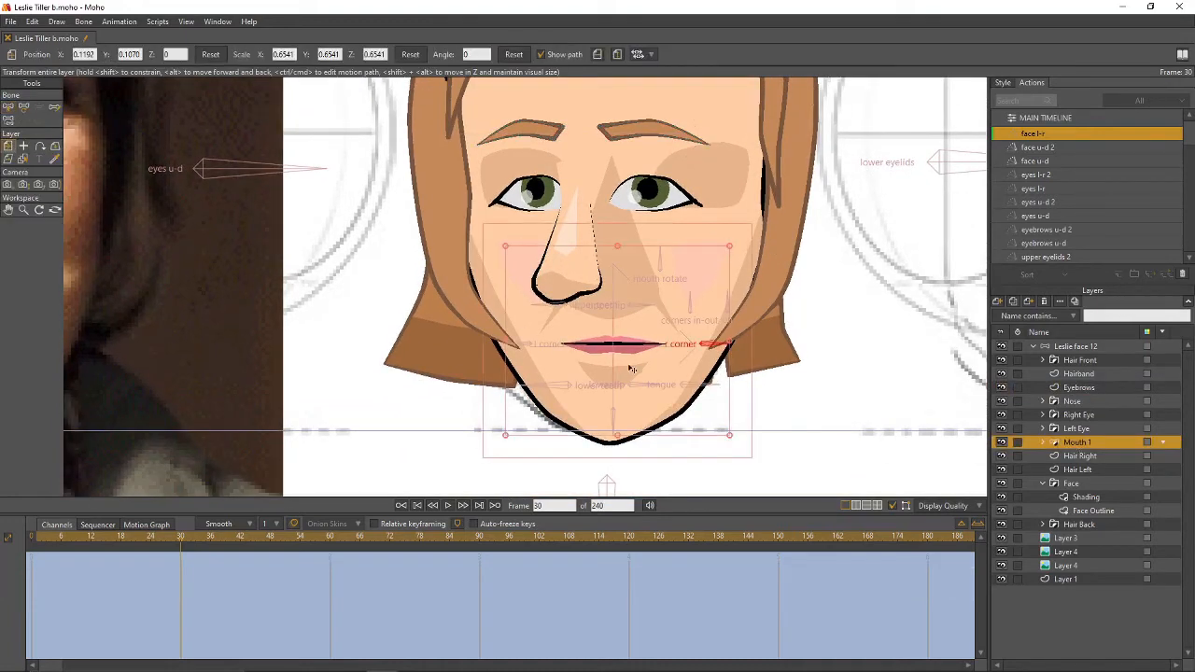
left_click_drag(633, 348, 592, 348)
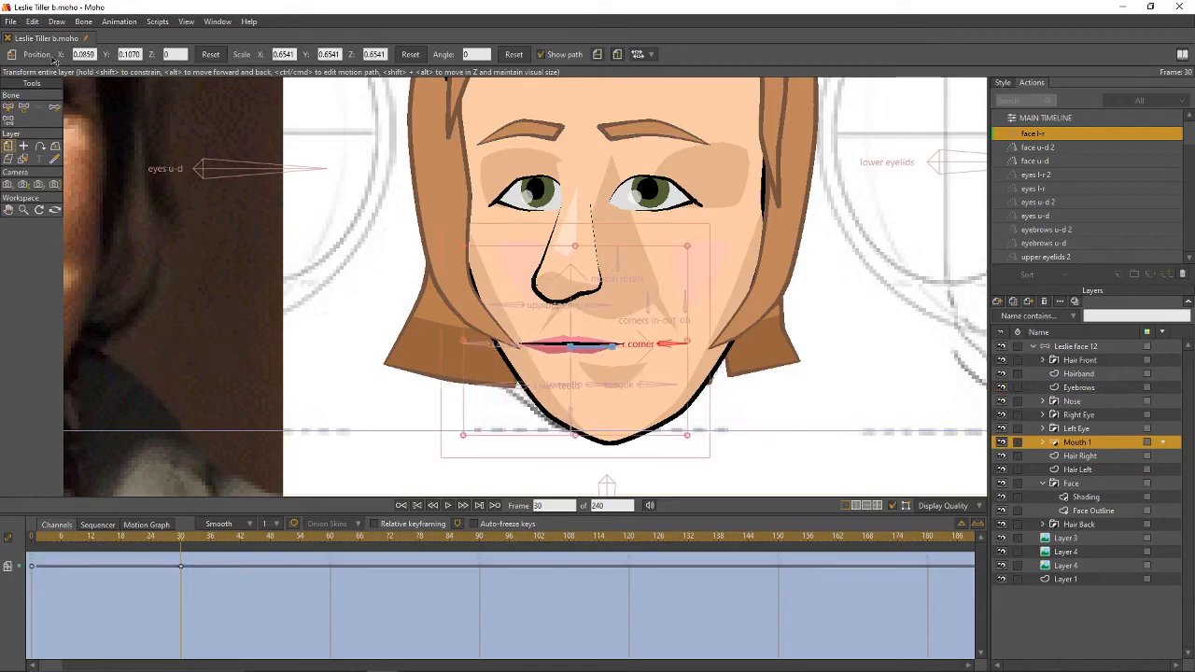
left_click(25, 106)
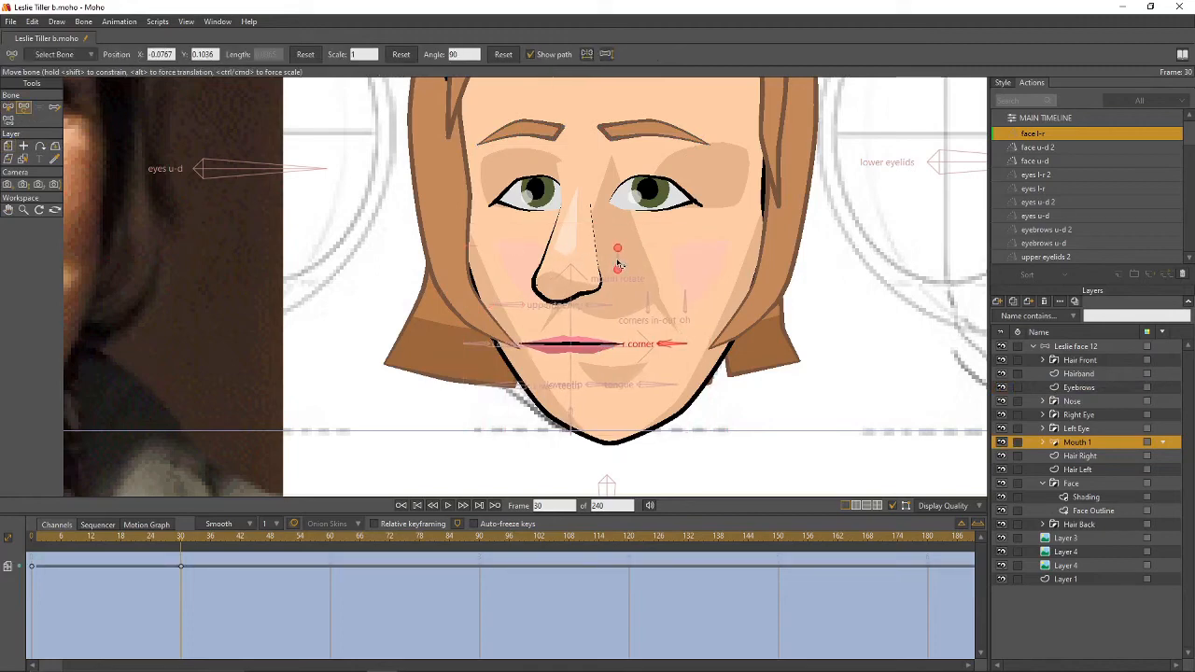
left_click_drag(619, 266, 597, 267)
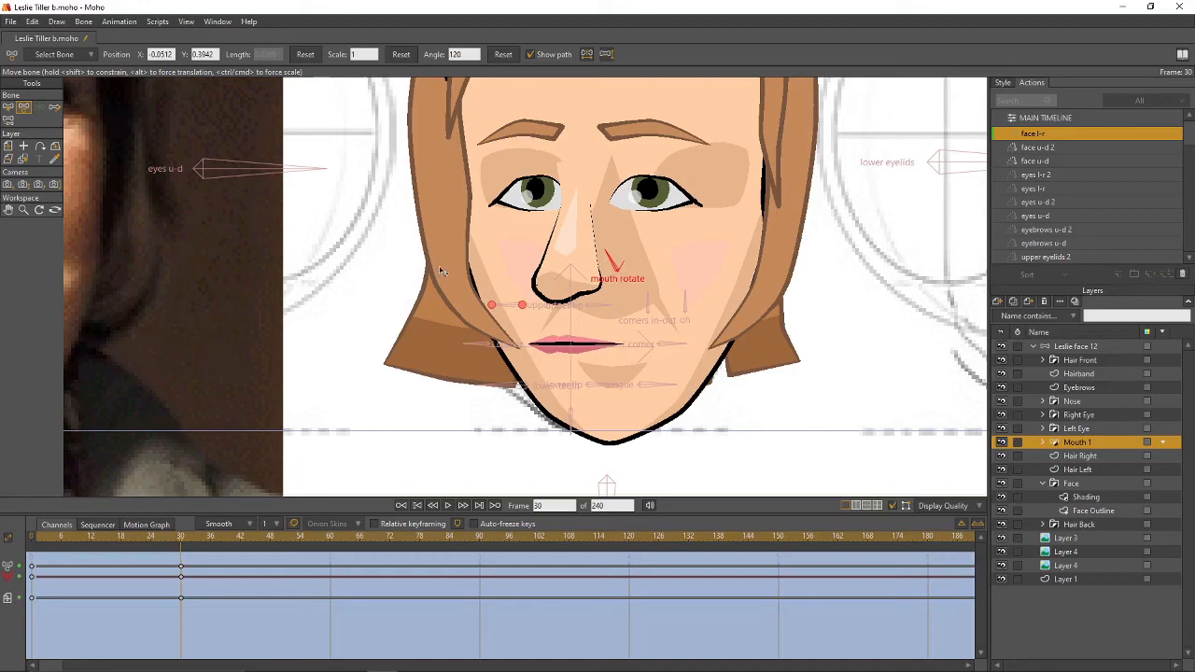
left_click(8, 146)
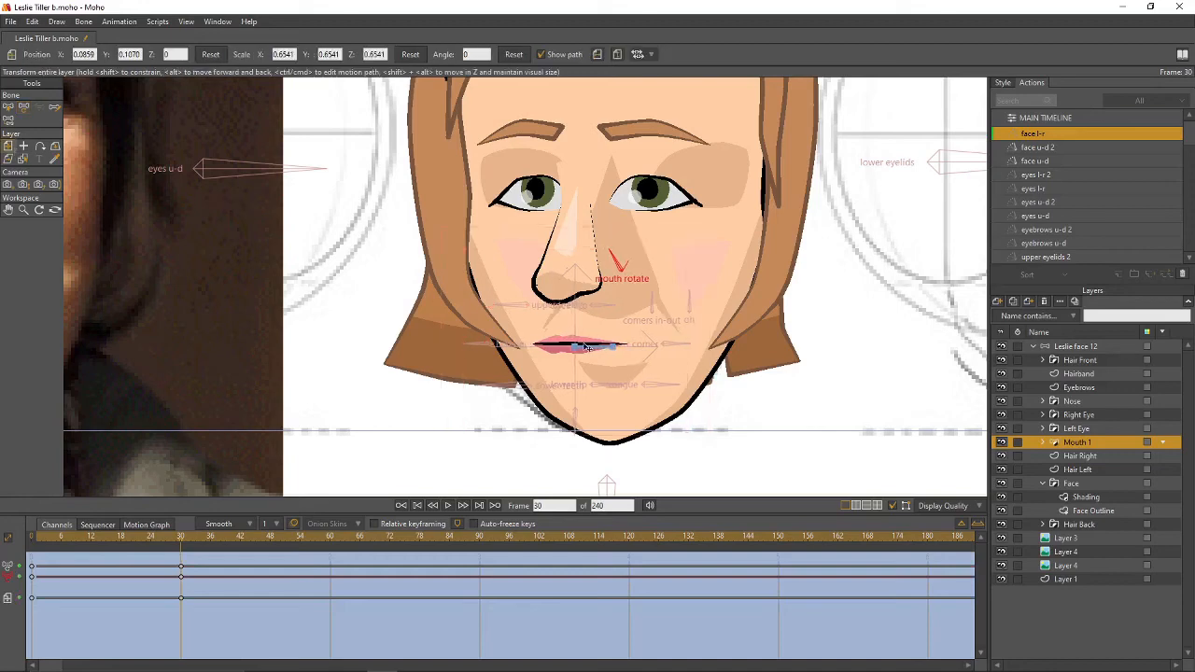
left_click_drag(585, 347, 640, 336)
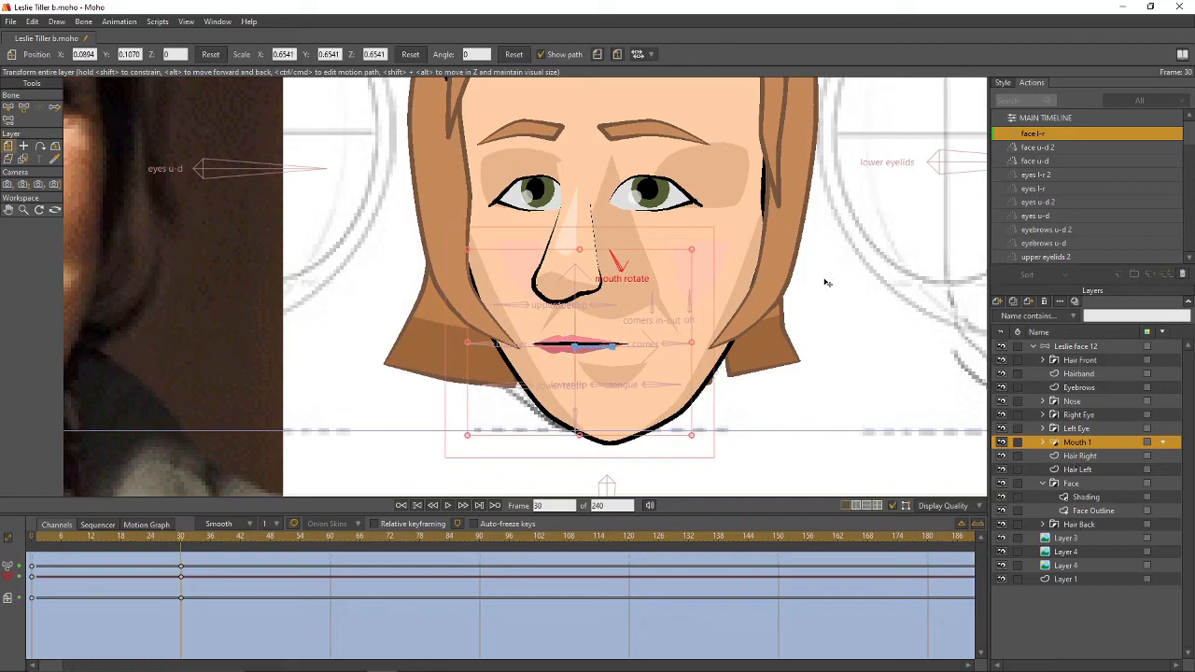
scroll(826, 283, "down", 3)
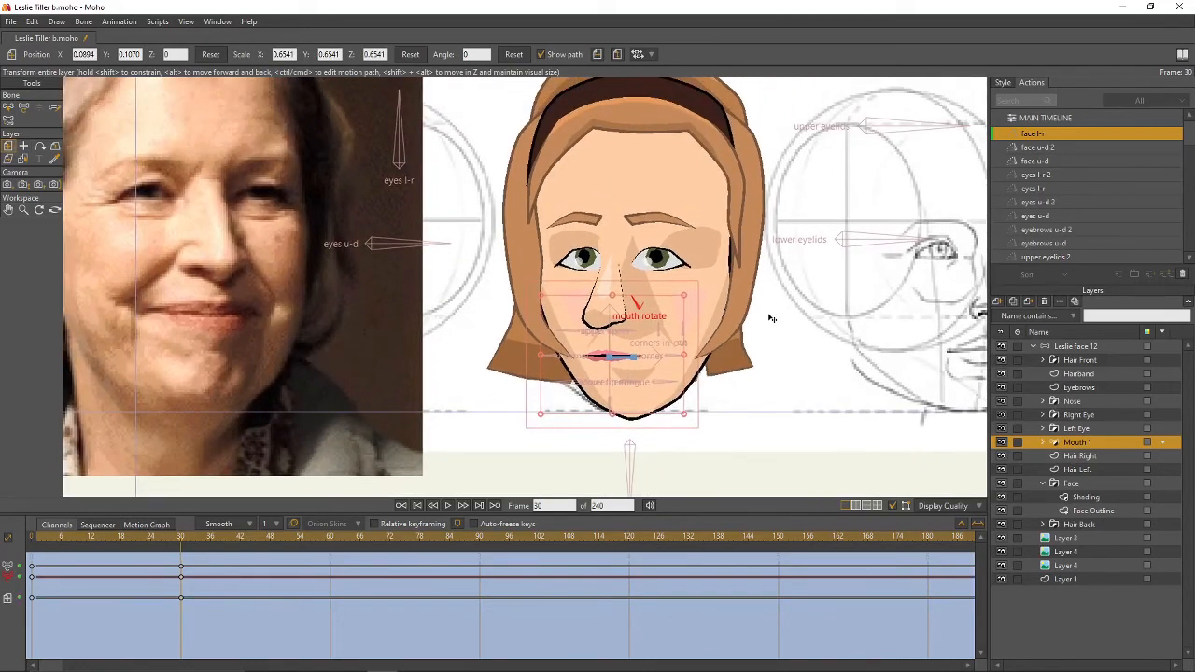
- Reshape the Face Outline's chin, jaw, cheek and temple points for the turned face at frame 30
left_click(1090, 510)
key("g")
key("t")
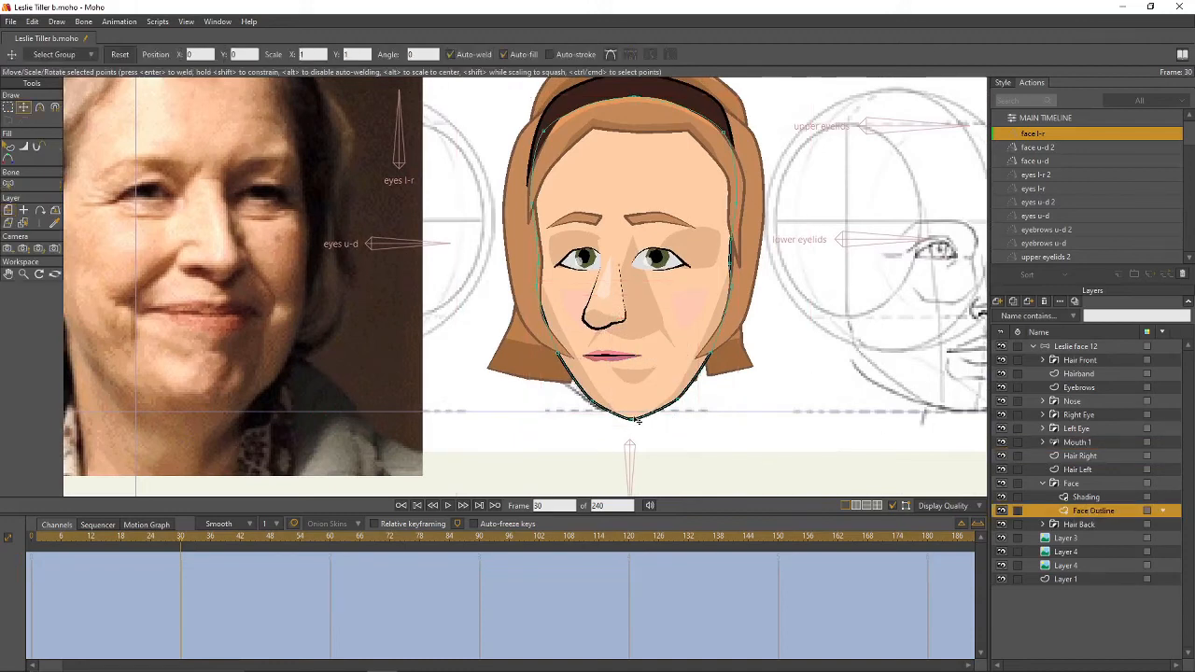
left_click_drag(633, 419, 607, 412)
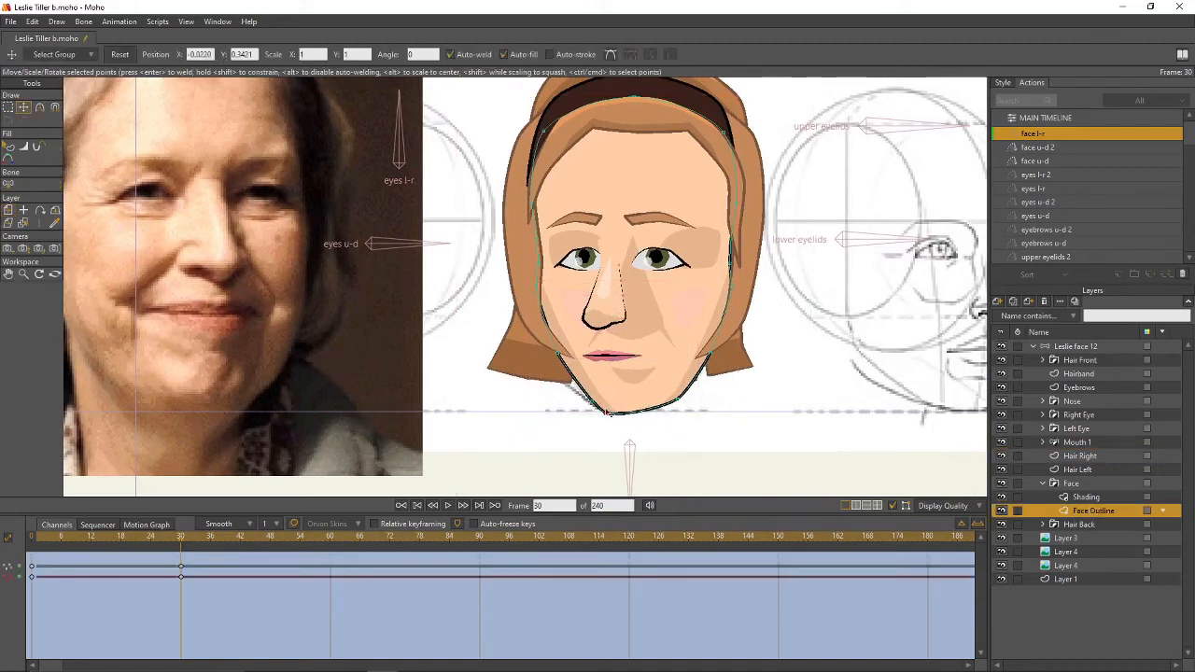
left_click(564, 353)
left_click_drag(565, 358, 542, 201)
left_click_drag(549, 145, 634, 108)
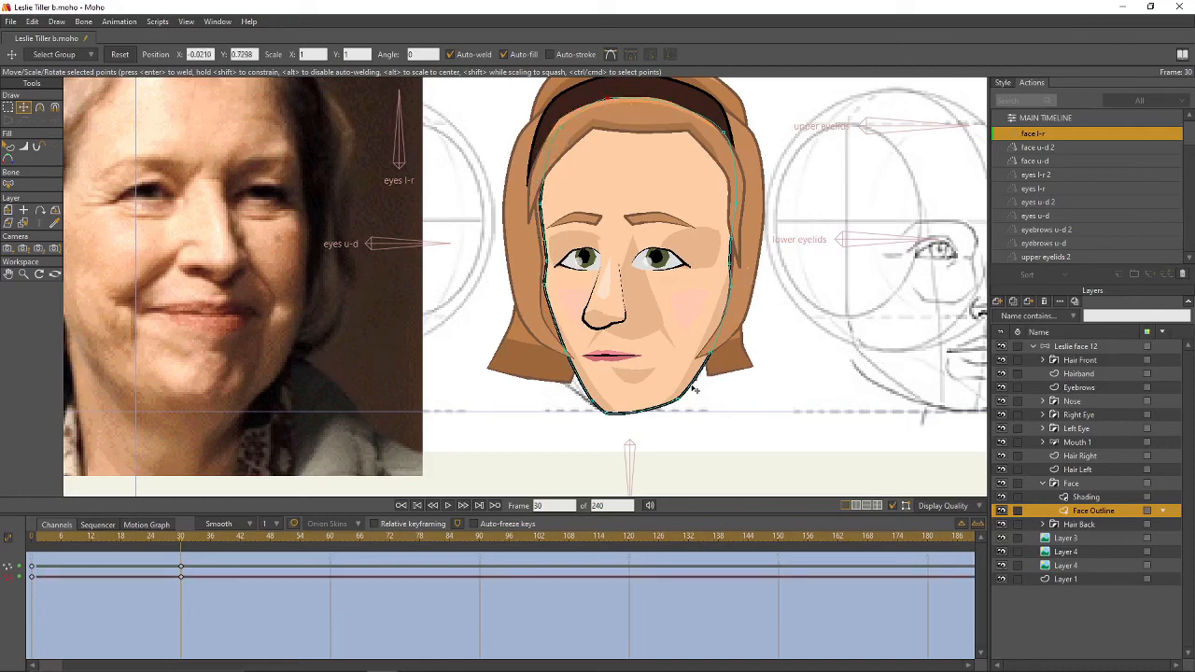
left_click_drag(683, 403, 667, 398)
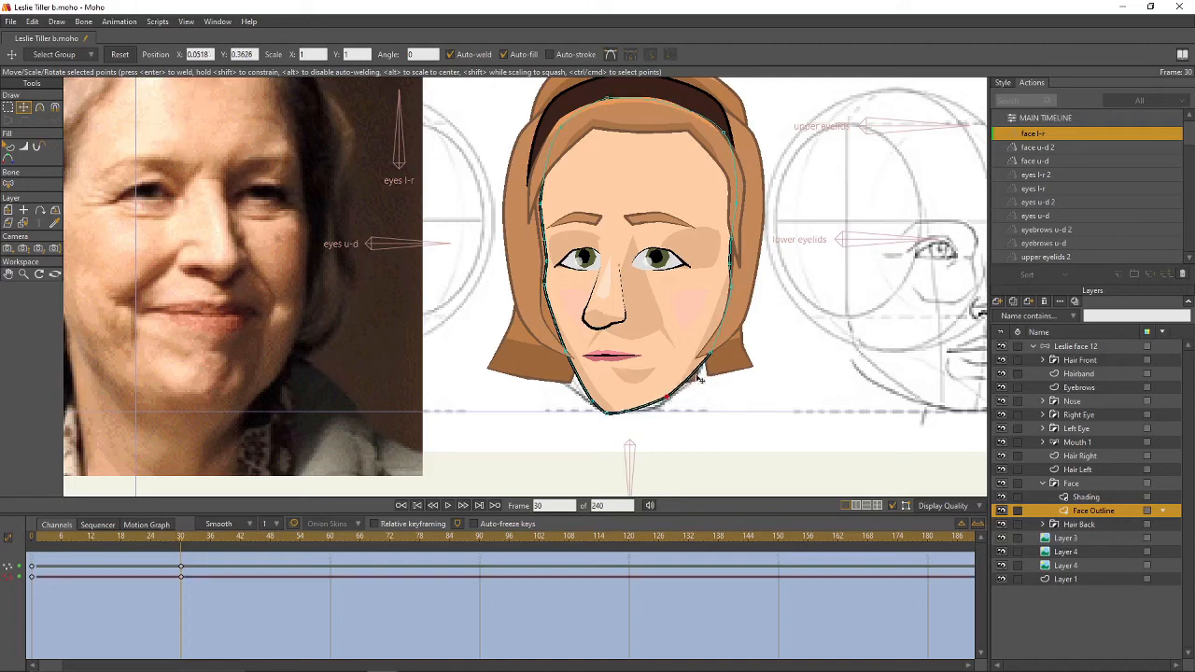
left_click_drag(713, 354, 703, 353)
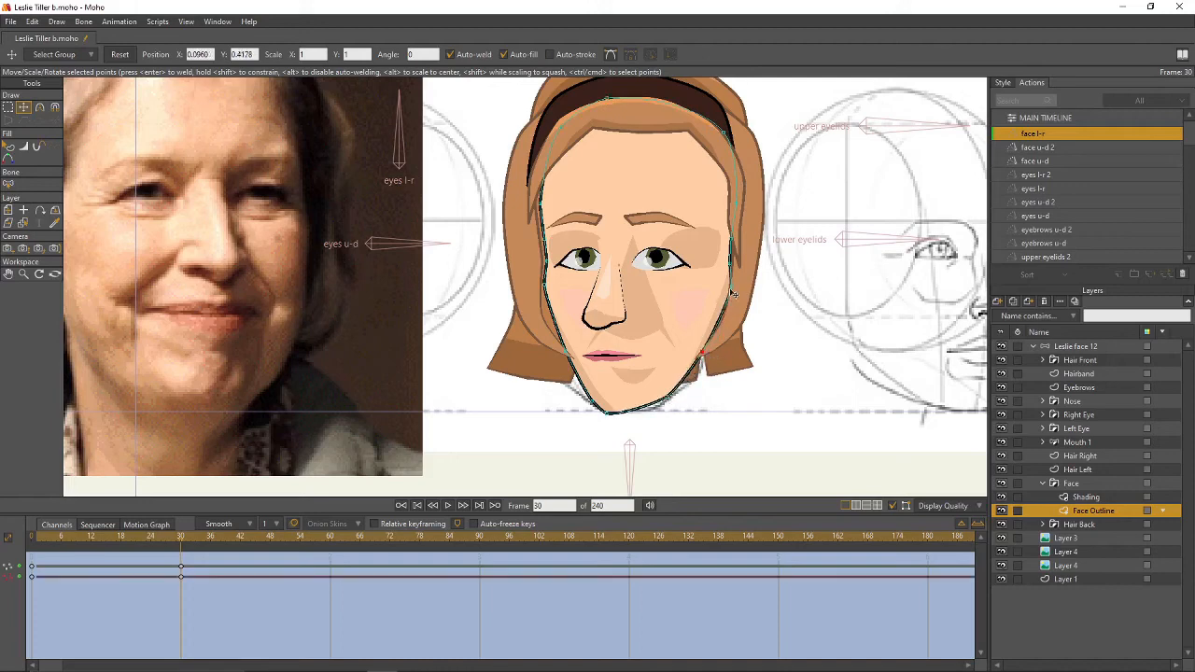
left_click_drag(732, 291, 747, 166)
left_click(726, 135)
left_click(714, 134)
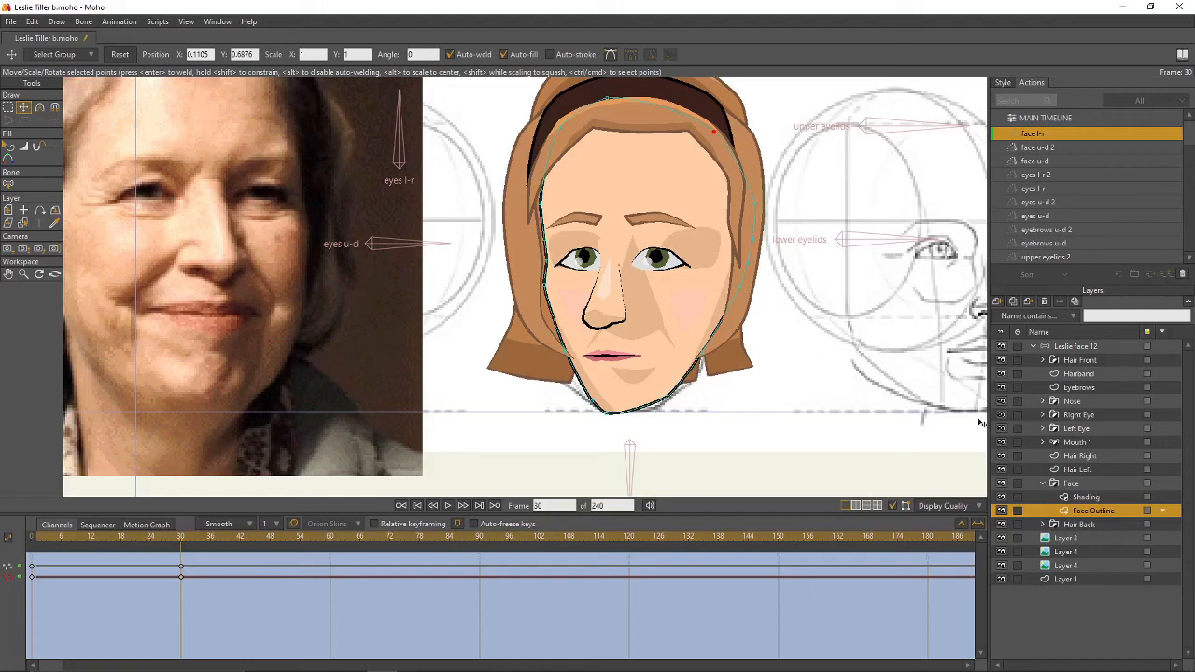
- On the Shading layer, narrow the left cheek shading and shift the eye and nose shading left
left_click(1074, 497)
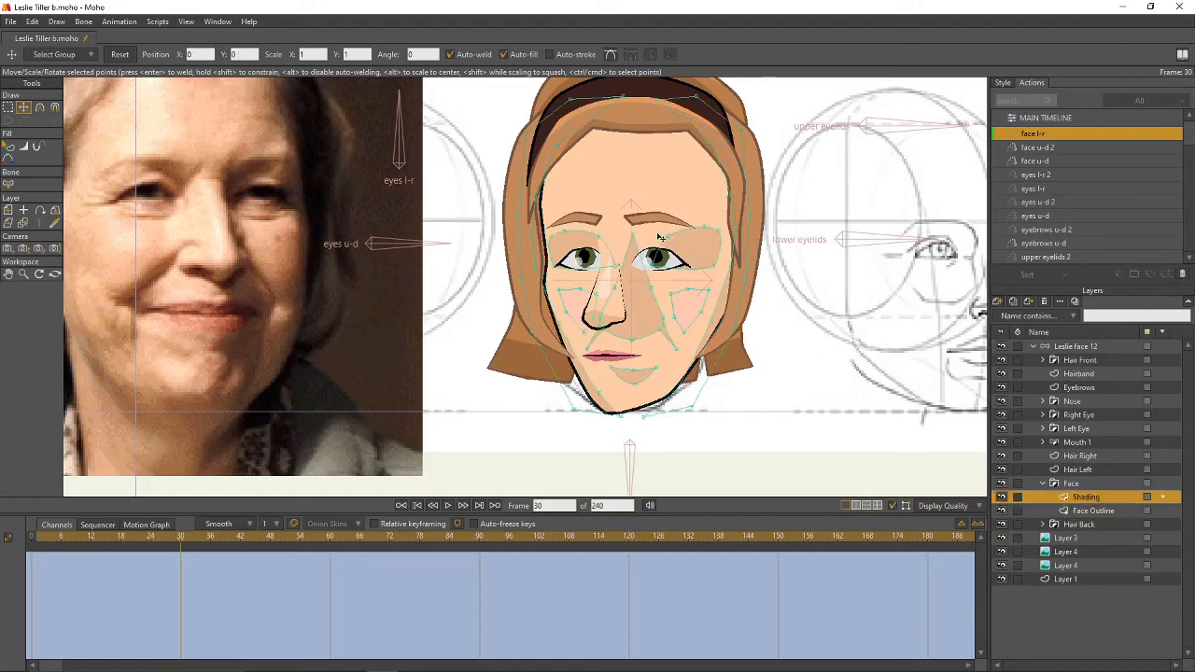
scroll(660, 238, "up", 2)
left_click(645, 342)
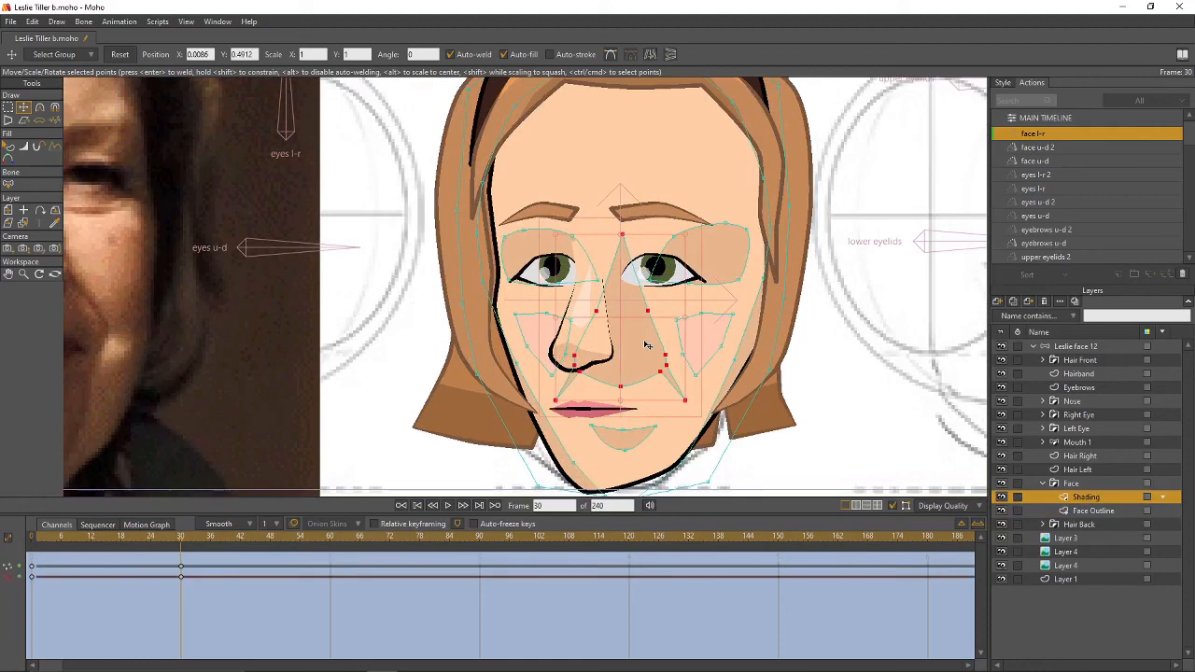
left_click(548, 335)
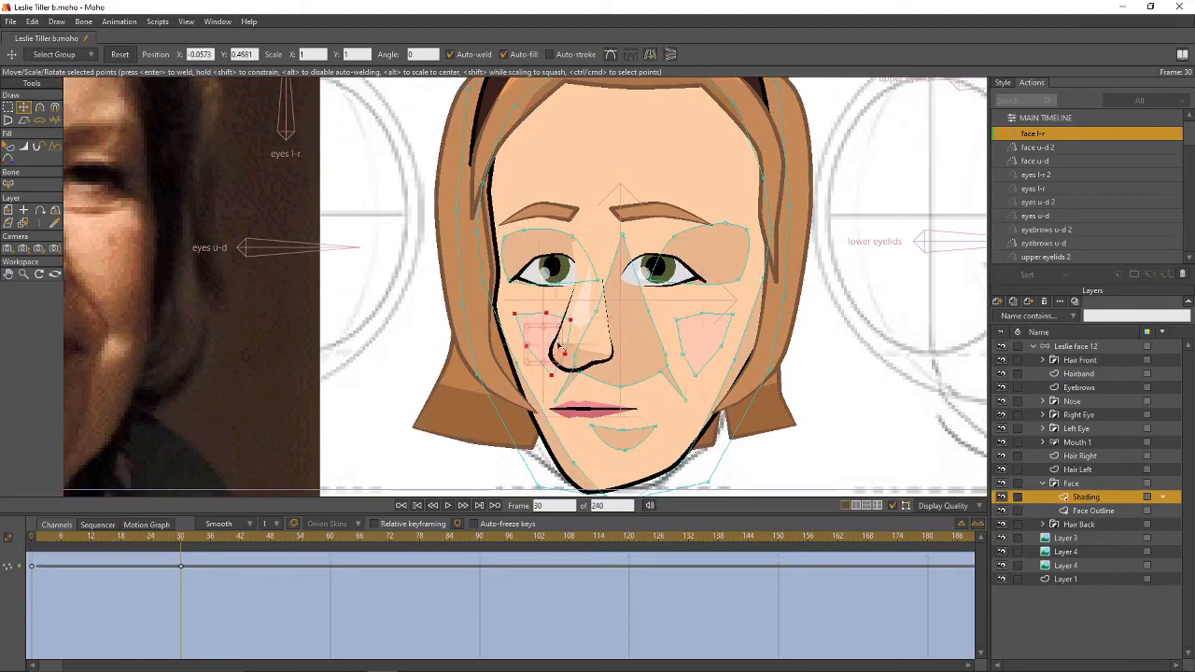
left_click_drag(560, 347, 545, 346)
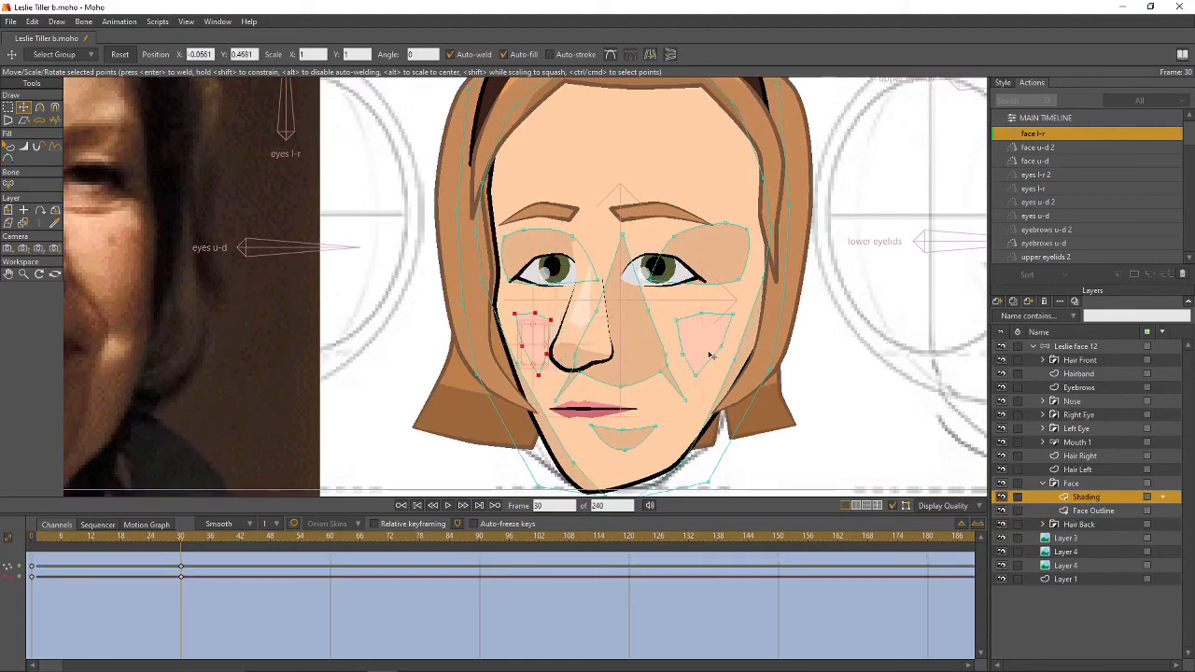
left_click(629, 338)
left_click(579, 259)
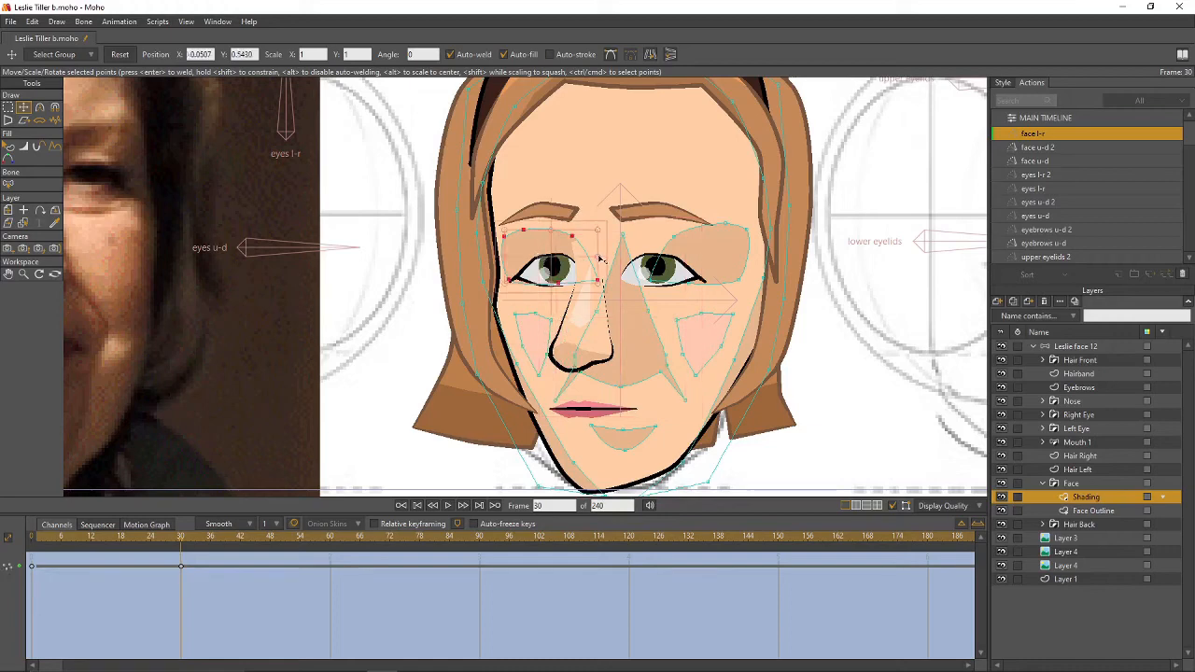
left_click_drag(601, 259, 568, 261)
left_click(645, 339)
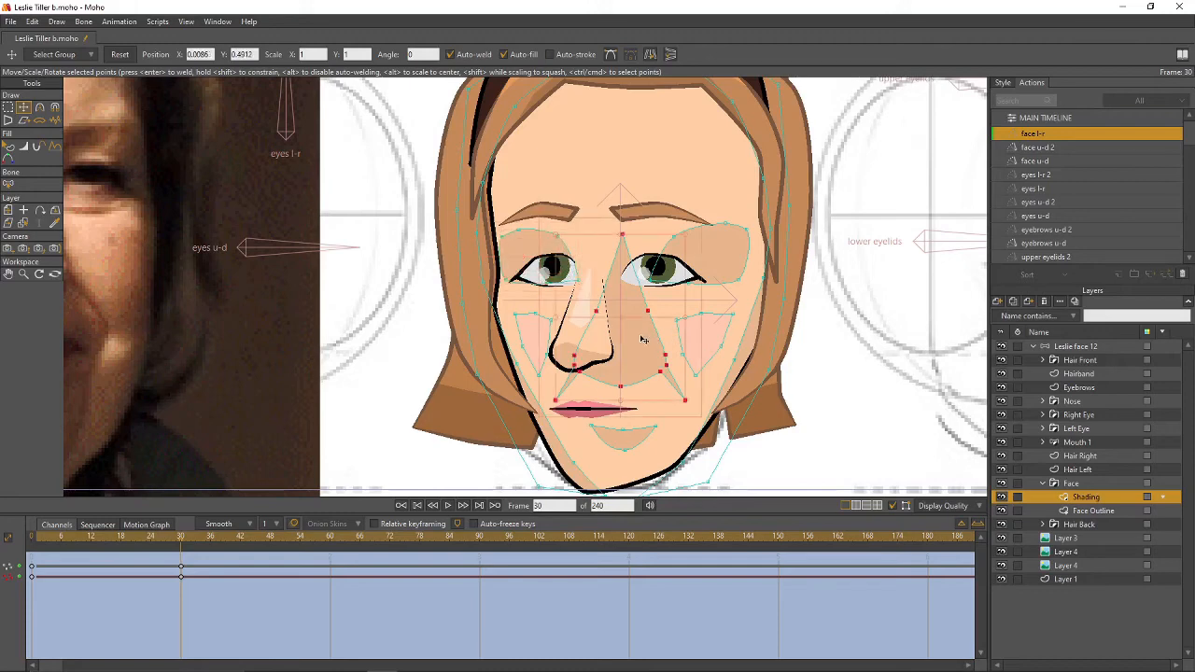
left_click_drag(643, 339, 632, 337)
- Lasso the nose shading points, squeeze them right, then move the whole nose shading left
key("g")
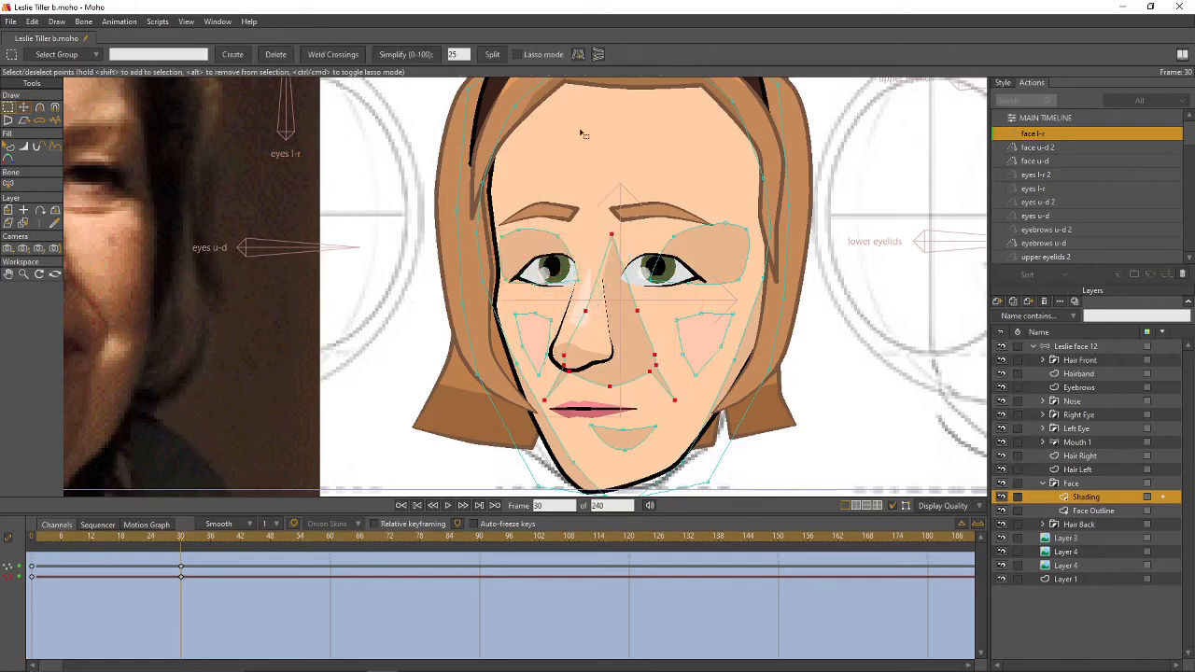
mouse_move(614, 282)
left_mouse_down()
mouse_move(620, 227)
mouse_move(604, 226)
mouse_move(569, 343)
left_mouse_up()
mouse_move(545, 412)
left_mouse_down()
mouse_move(616, 395)
mouse_move(613, 282)
left_mouse_up()
key("t")
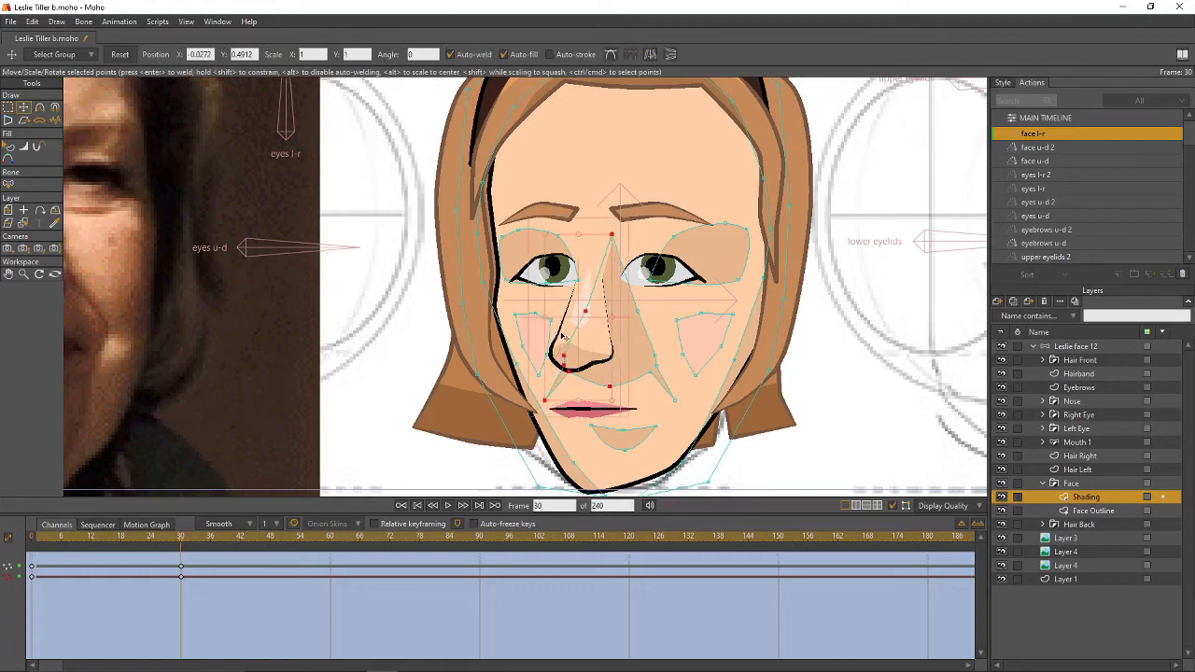
left_click_drag(547, 319, 564, 320)
key("g")
left_click(635, 344)
key("t")
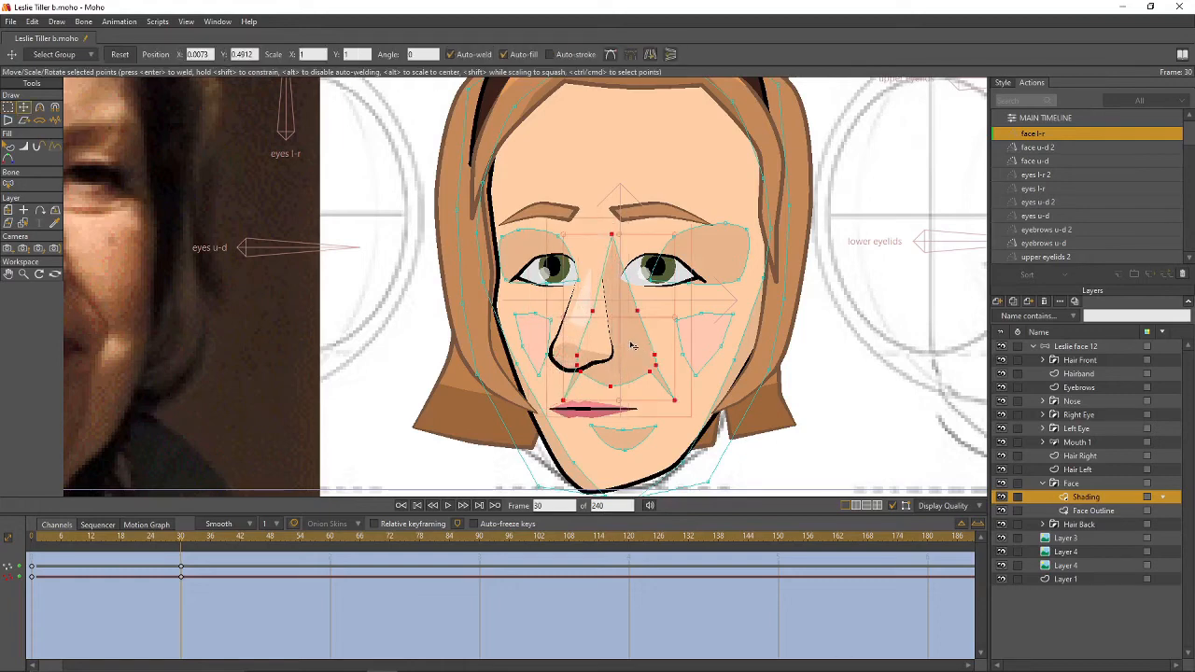
left_click_drag(632, 344, 604, 347)
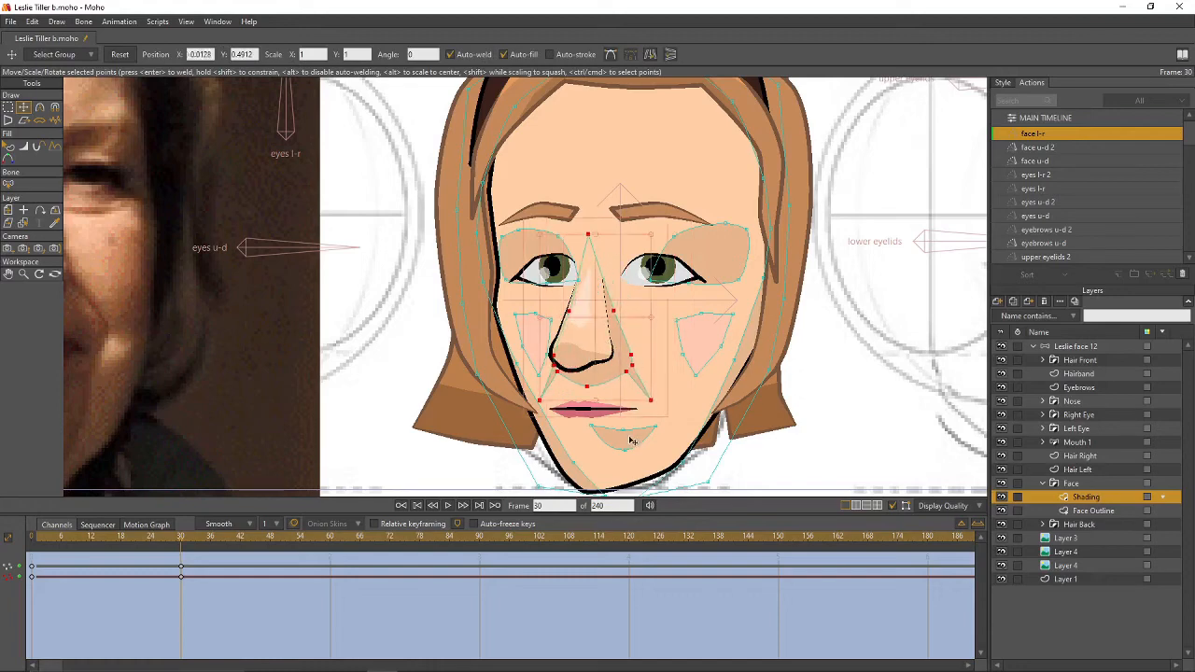
- Shift the chin shading and the left face shading to the left
mouse_move(630, 442)
left_mouse_down()
mouse_move(641, 442)
mouse_move(569, 435)
mouse_move(643, 400)
left_mouse_up()
left_click(640, 445)
left_click(560, 429)
left_click(572, 424)
left_click_drag(573, 424, 531, 421)
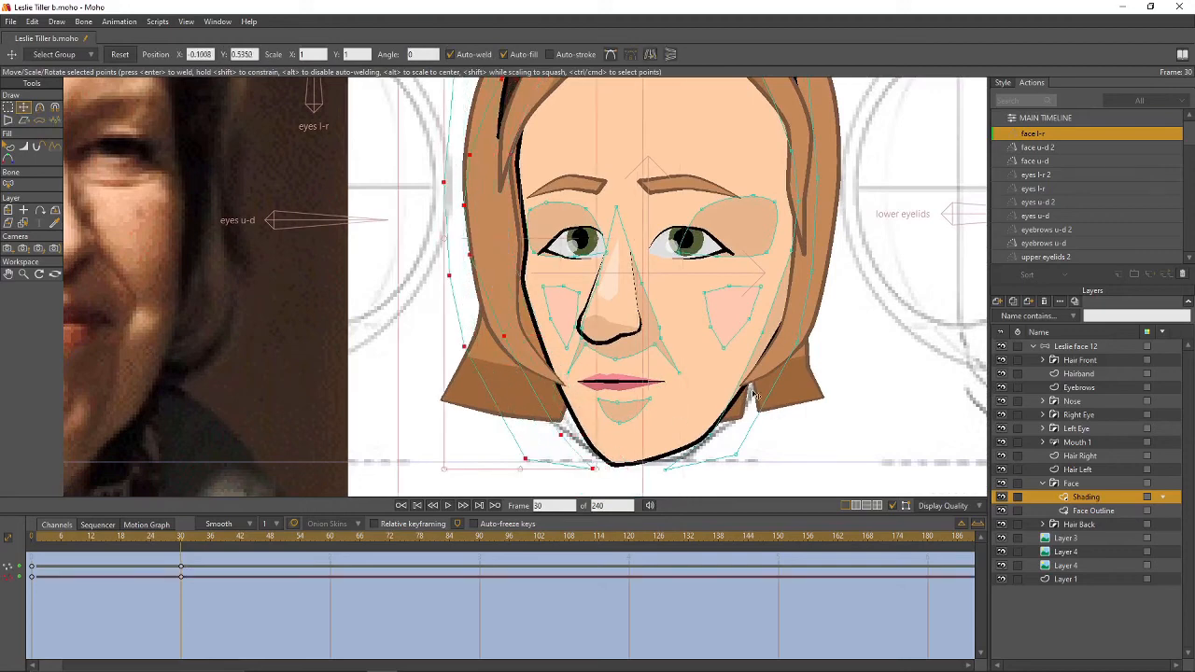
- Move the right cheek and right-edge shading, push its outer points outward, and nudge the chin shading
left_click(752, 394)
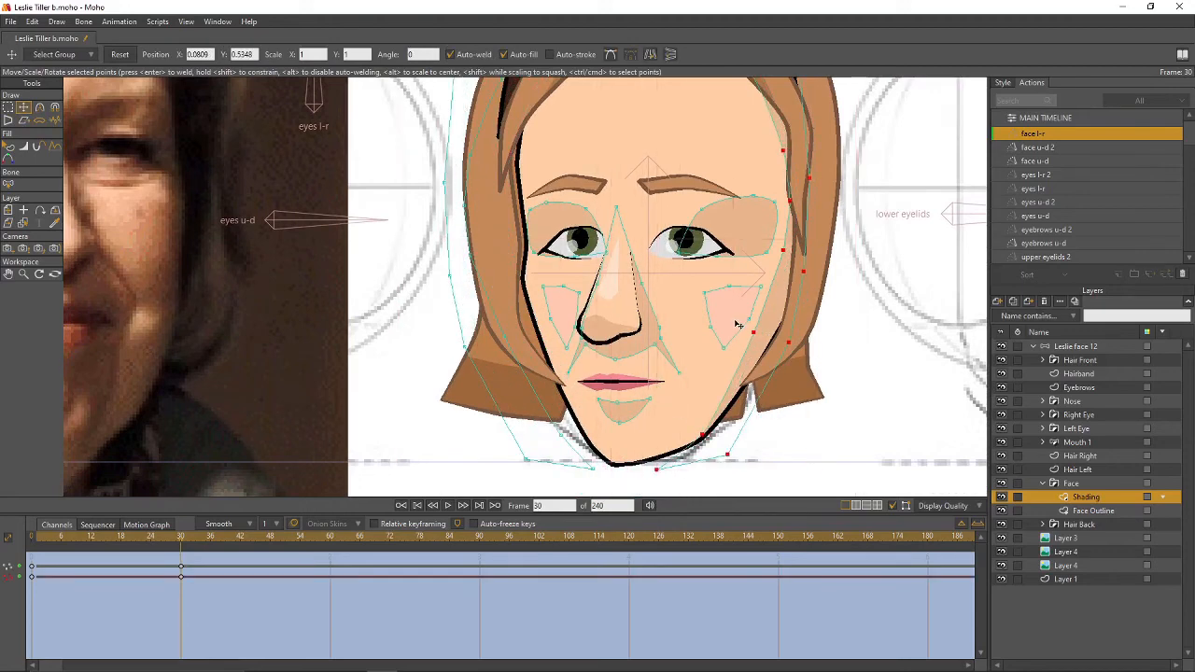
left_click_drag(738, 324, 700, 325)
left_click(773, 349)
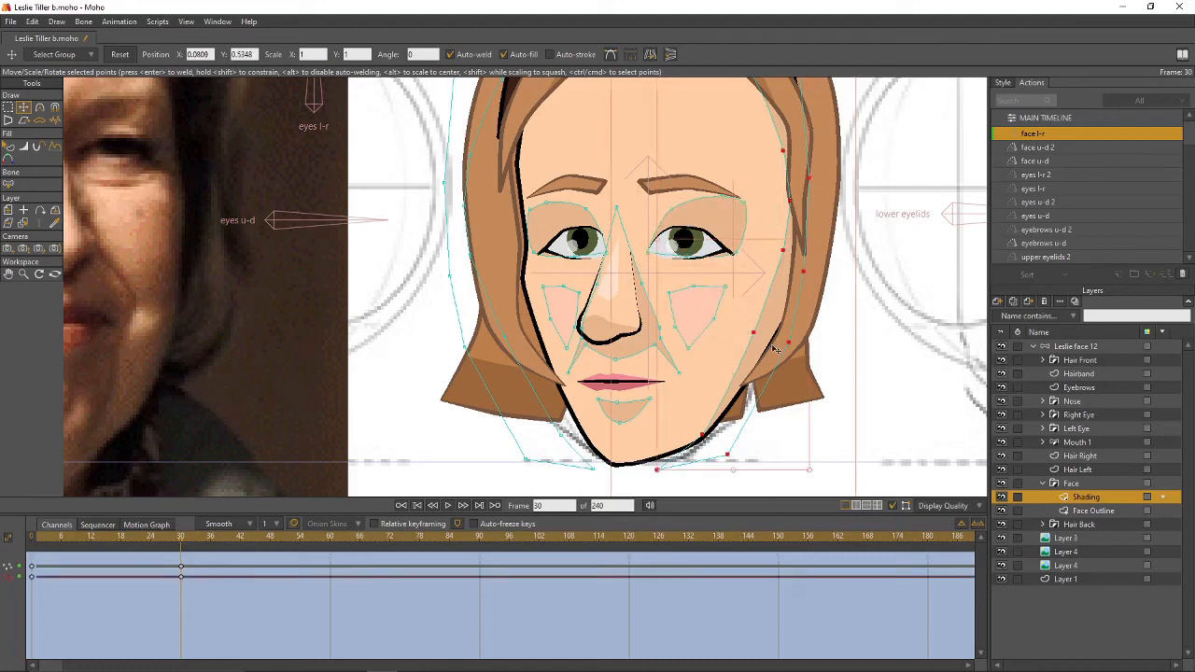
mouse_move(773, 348)
left_mouse_down()
mouse_move(753, 347)
mouse_move(793, 347)
mouse_move(782, 400)
left_mouse_up()
left_click(820, 369)
left_click_drag(762, 328, 795, 329)
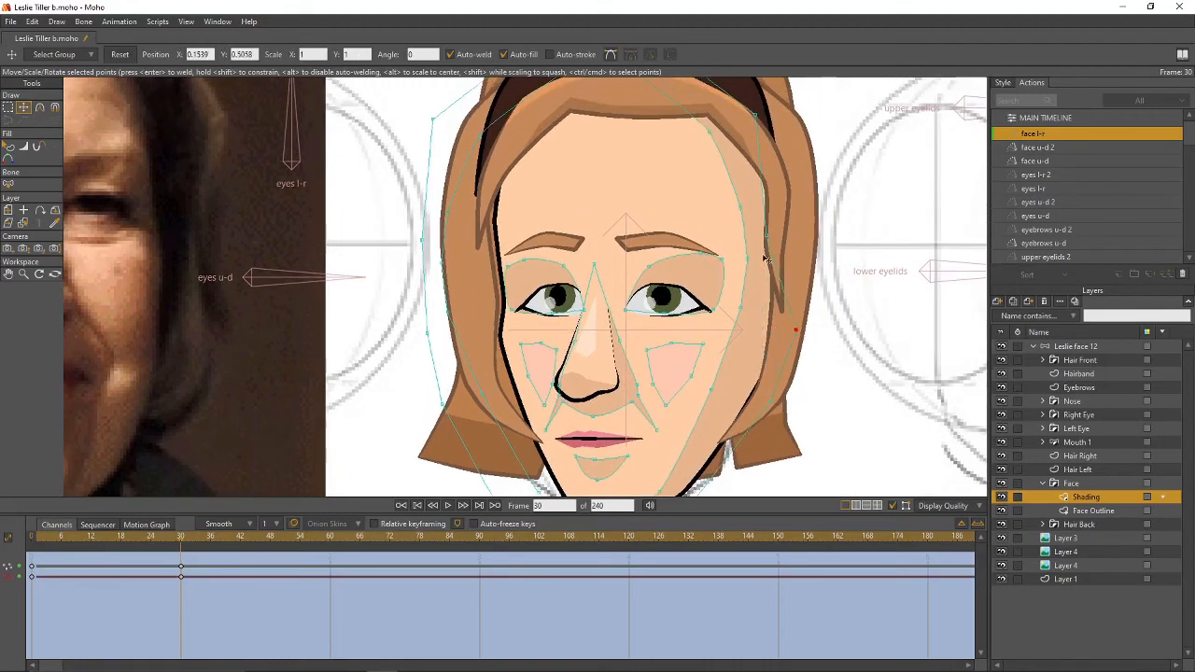
mouse_move(766, 237)
left_mouse_down()
mouse_move(807, 231)
mouse_move(890, 158)
left_mouse_up()
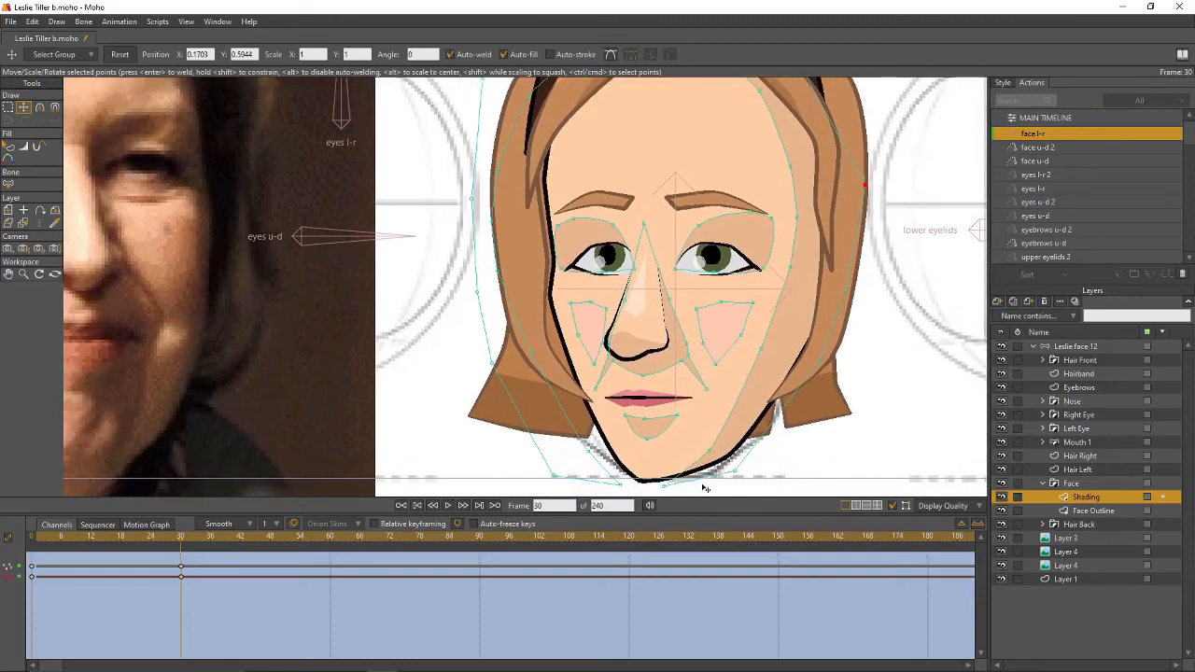
left_click_drag(663, 486, 648, 483)
scroll(853, 365, "down", 2)
left_click_drag(837, 371, 584, 379)
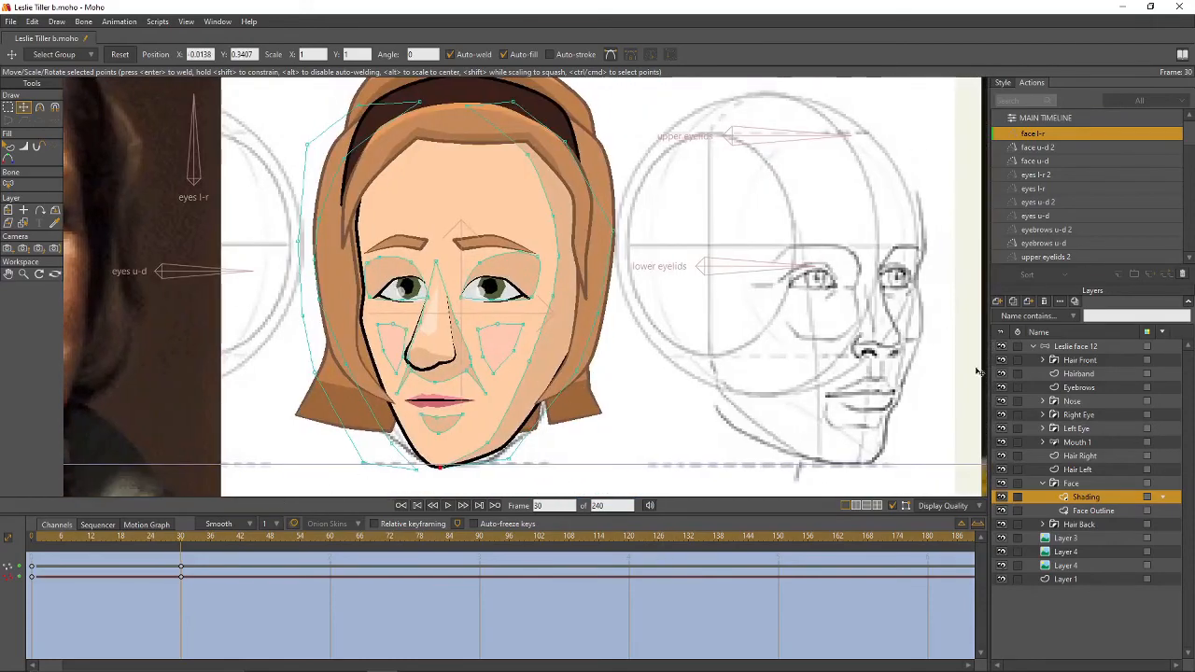
left_click(1073, 350)
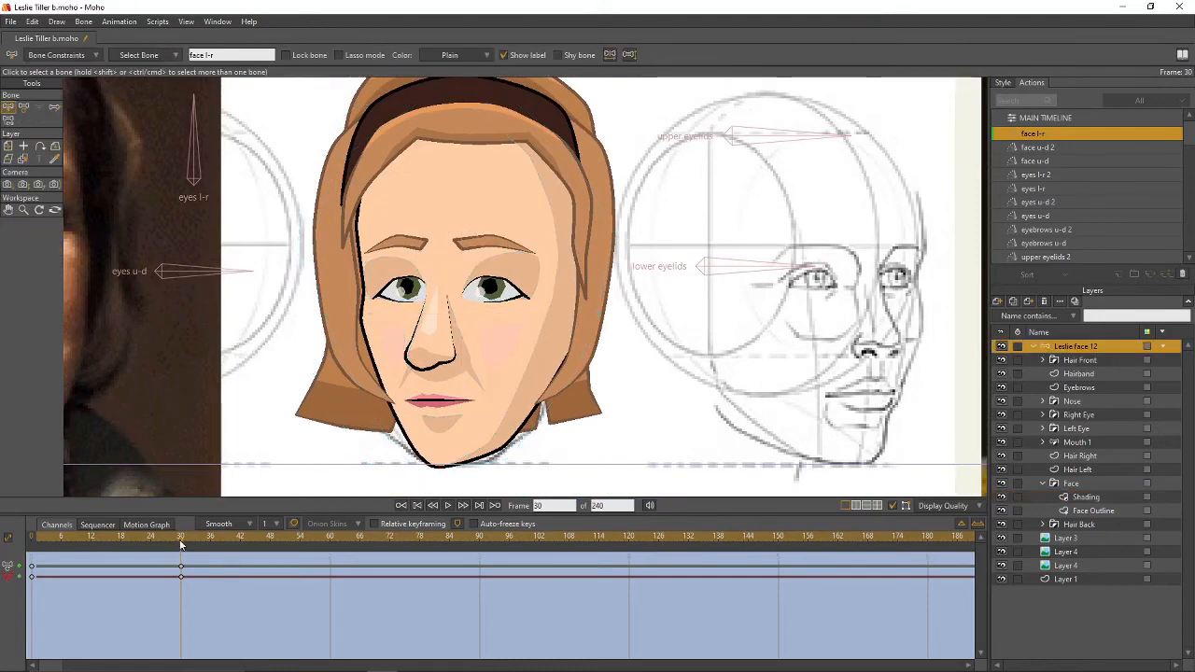
- Expand Hair Front and move the Hair Front Outline's selected hairline points left
mouse_move(180, 545)
left_mouse_down()
mouse_move(88, 550)
mouse_move(173, 547)
left_mouse_up()
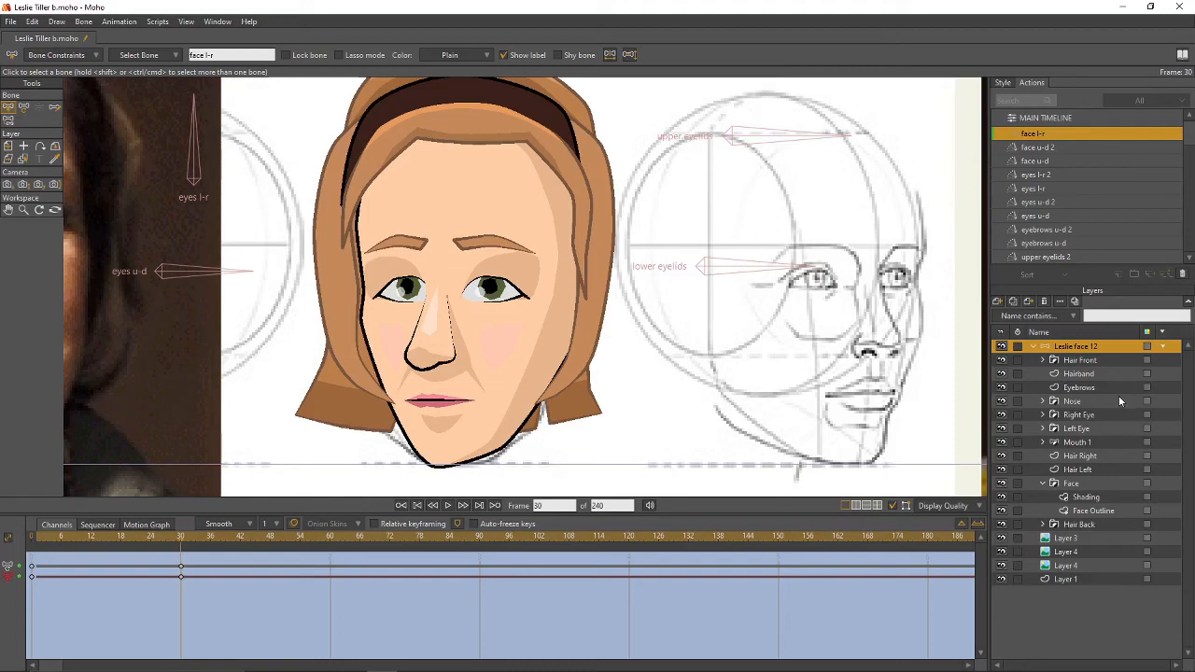
left_click(1044, 484)
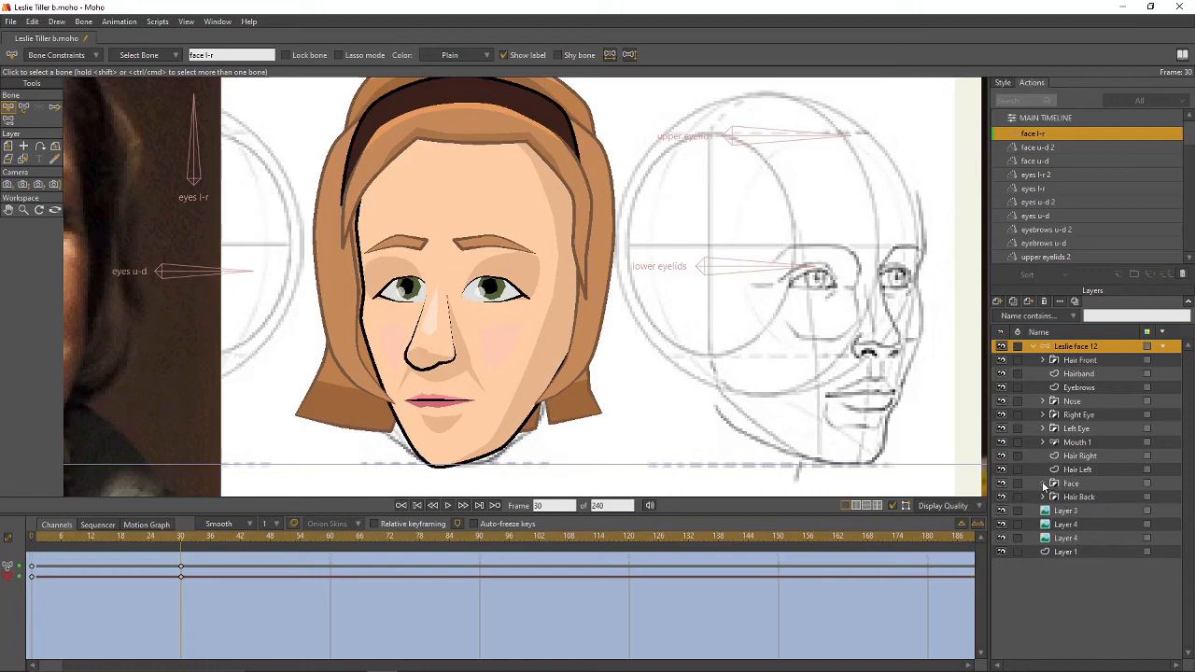
left_click(1045, 358)
left_click(1092, 388)
mouse_move(459, 155)
left_mouse_down()
mouse_move(495, 191)
mouse_move(571, 187)
mouse_move(452, 169)
left_mouse_up()
key("g")
key("t")
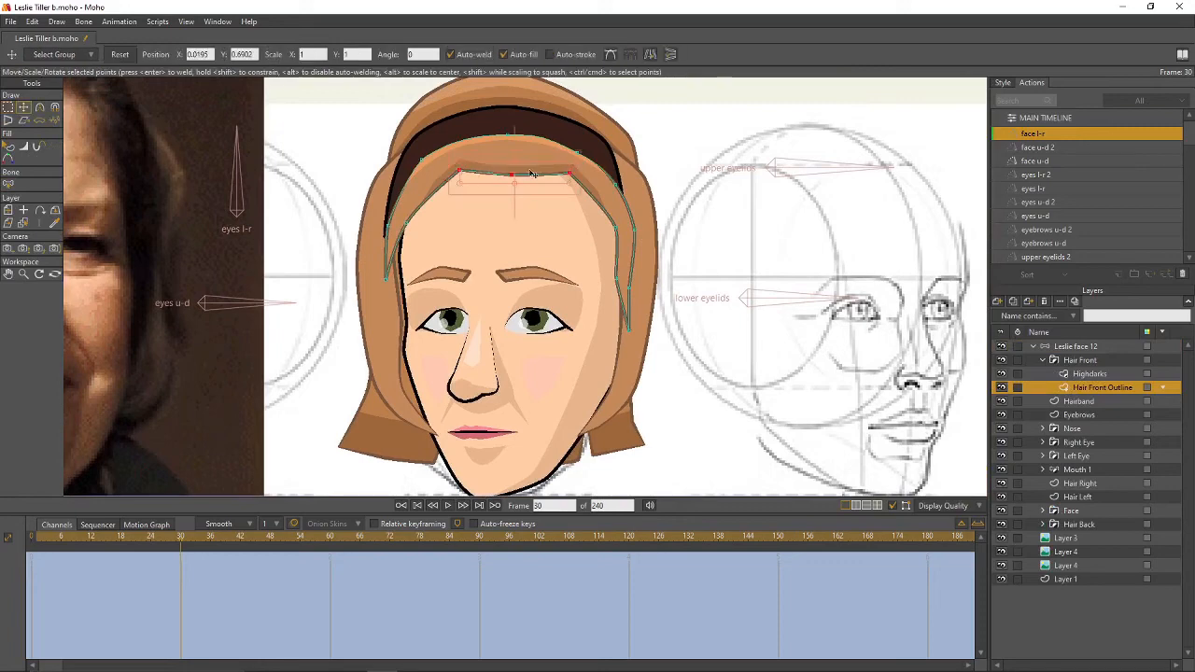
left_click_drag(533, 175, 503, 174)
- Reshape the hair outline's right-side, left and top points to follow the turned head
left_click(641, 240)
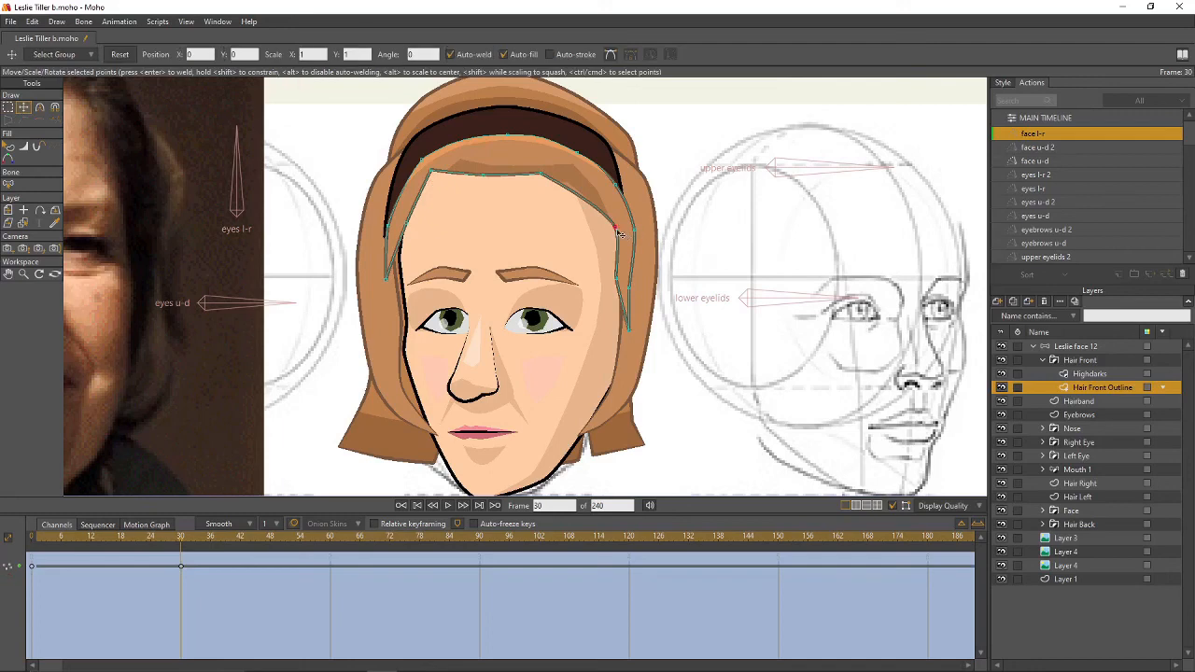
left_click_drag(619, 233, 616, 331)
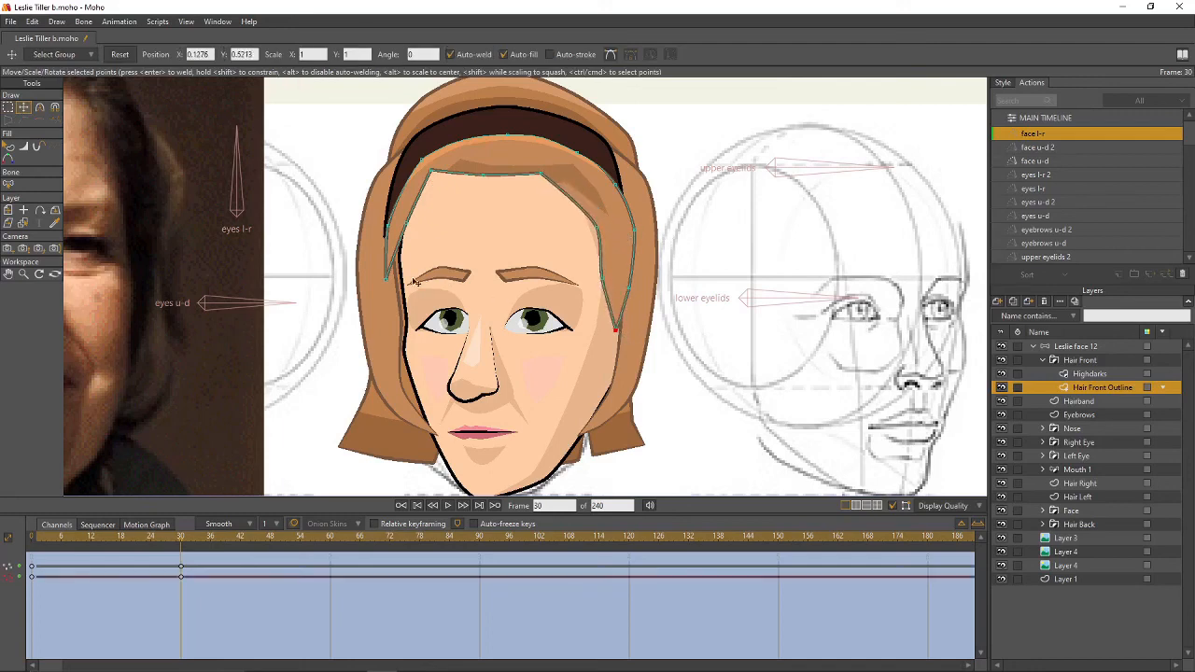
left_click_drag(392, 282, 576, 152)
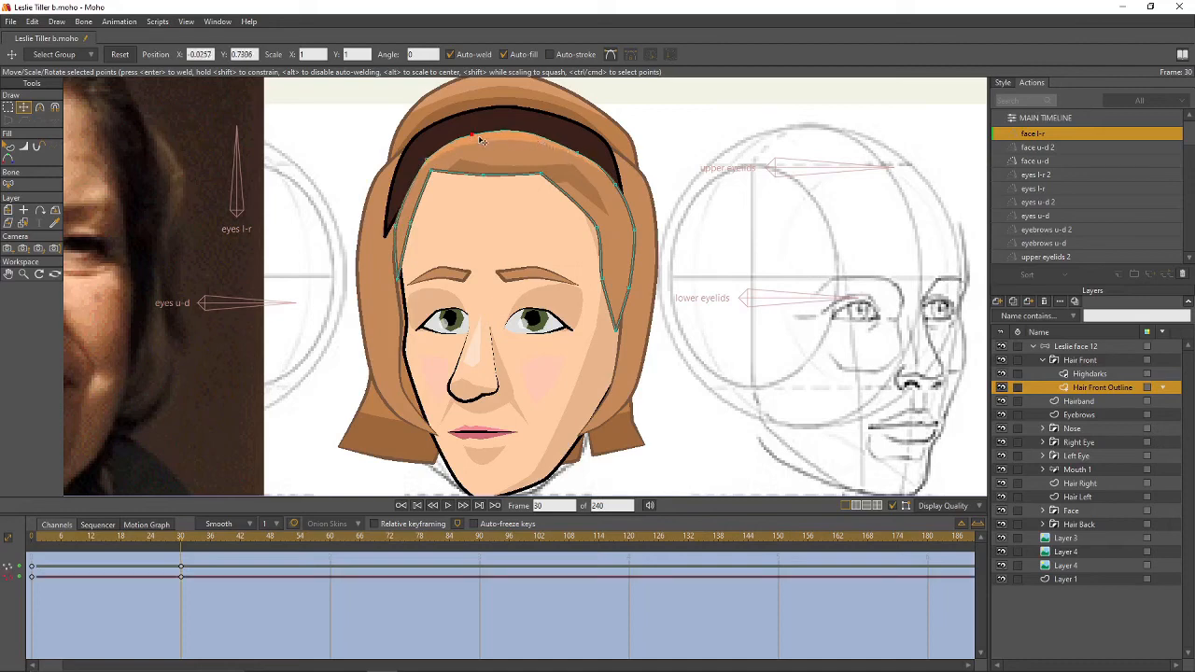
left_click(571, 155)
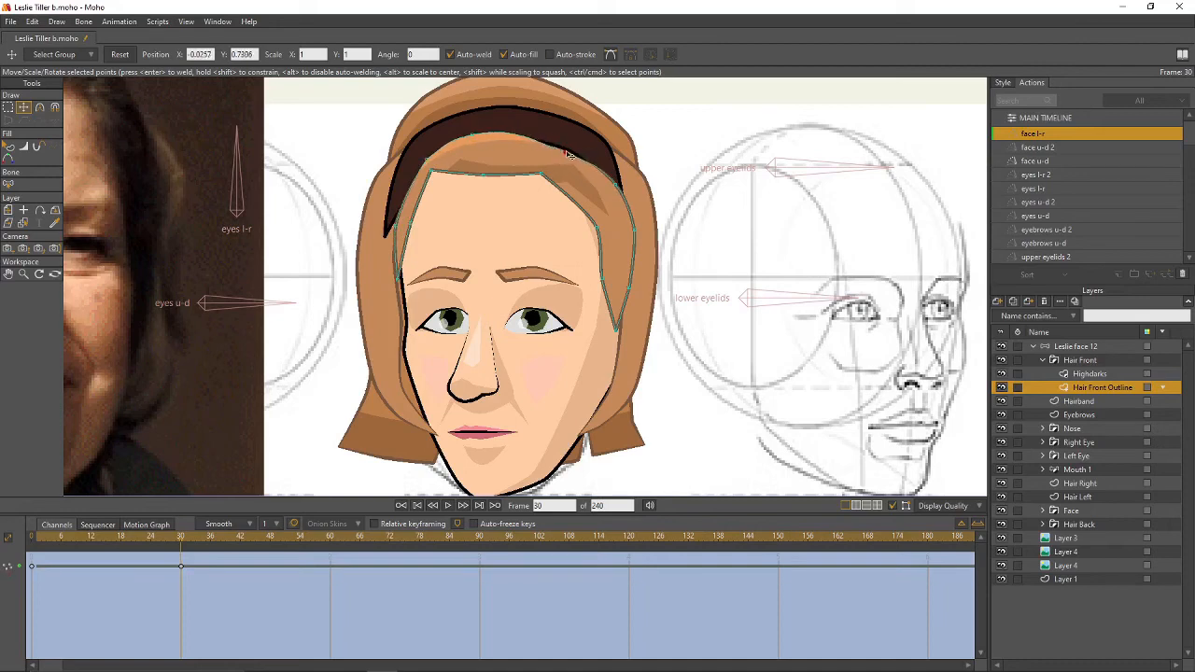
left_click(571, 153)
left_click_drag(617, 186, 588, 159)
- Drag the Highdarks shading curve points left, inward and up to follow the new hairline
left_click(1071, 374)
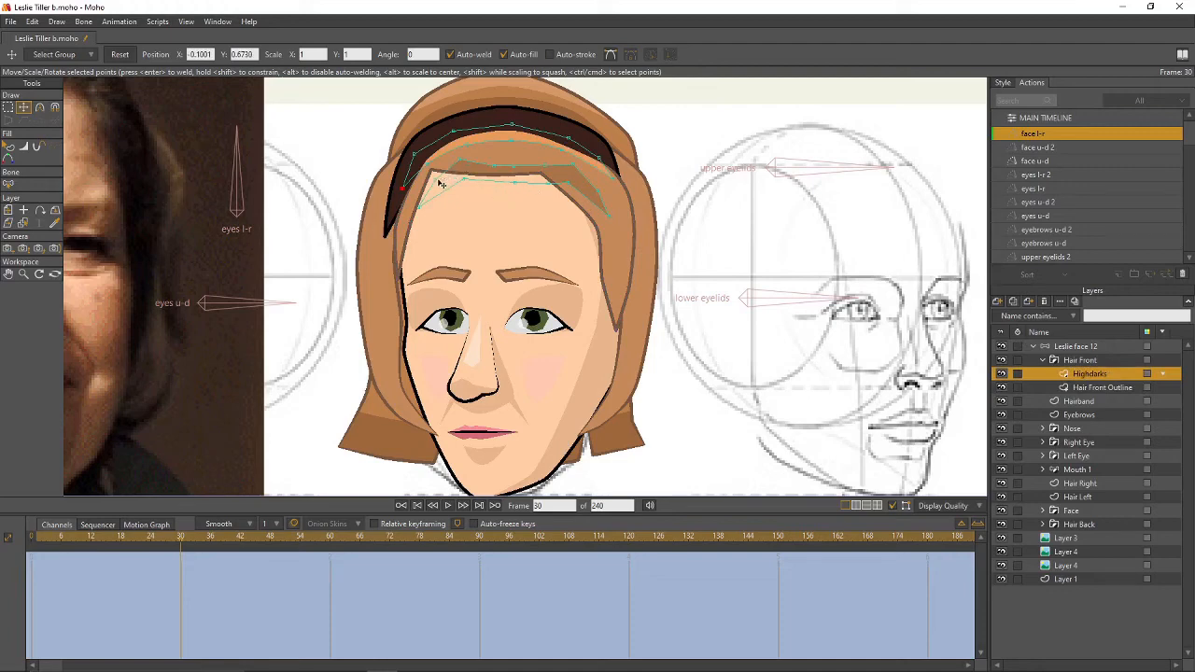
left_click_drag(435, 184, 458, 140)
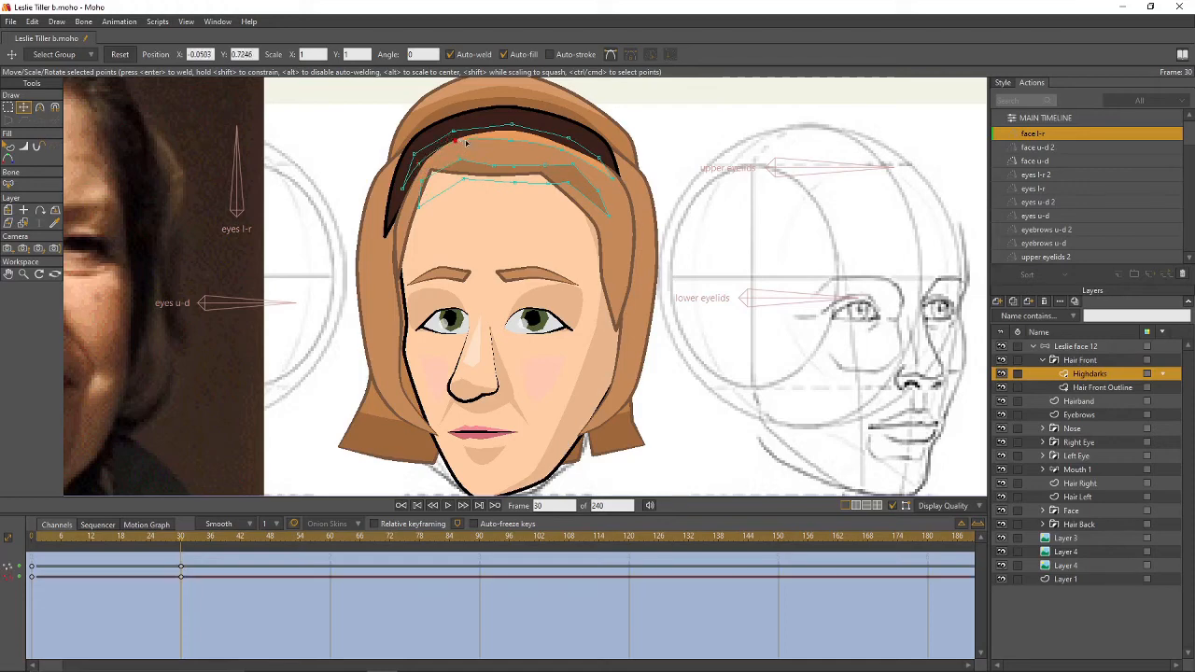
left_click_drag(612, 178, 625, 181)
left_click(458, 164)
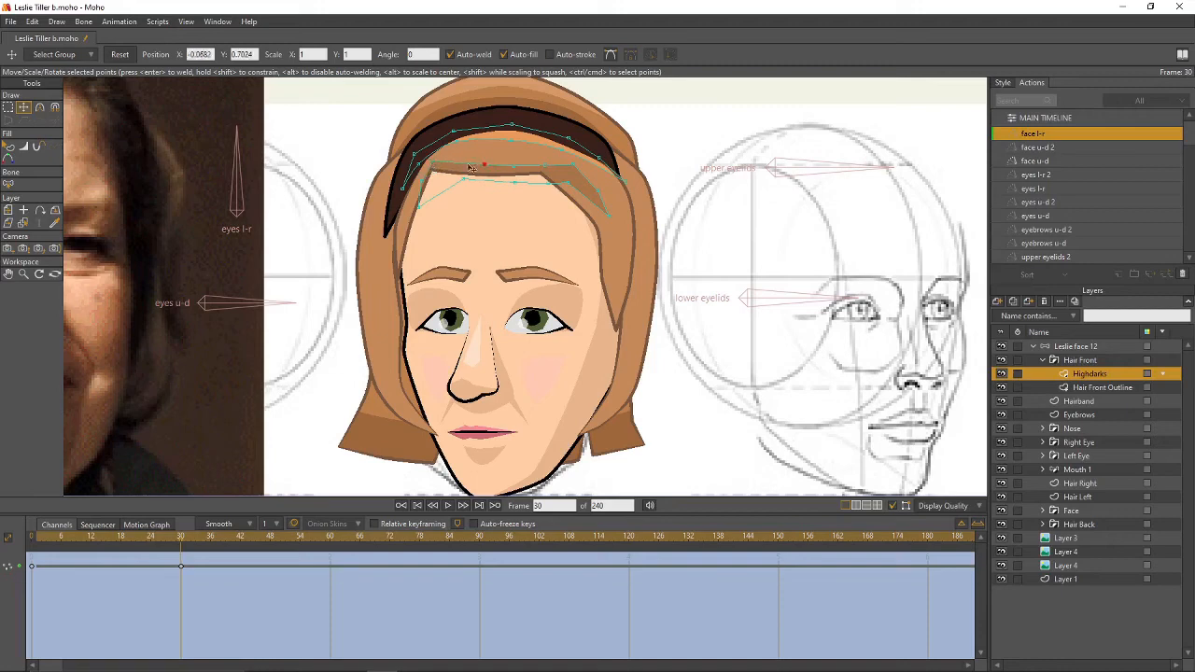
left_click_drag(514, 166, 482, 186)
left_click(514, 183)
mouse_move(549, 184)
left_mouse_down()
mouse_move(514, 186)
mouse_move(506, 169)
mouse_move(533, 183)
left_mouse_up()
left_click_drag(607, 214, 547, 162)
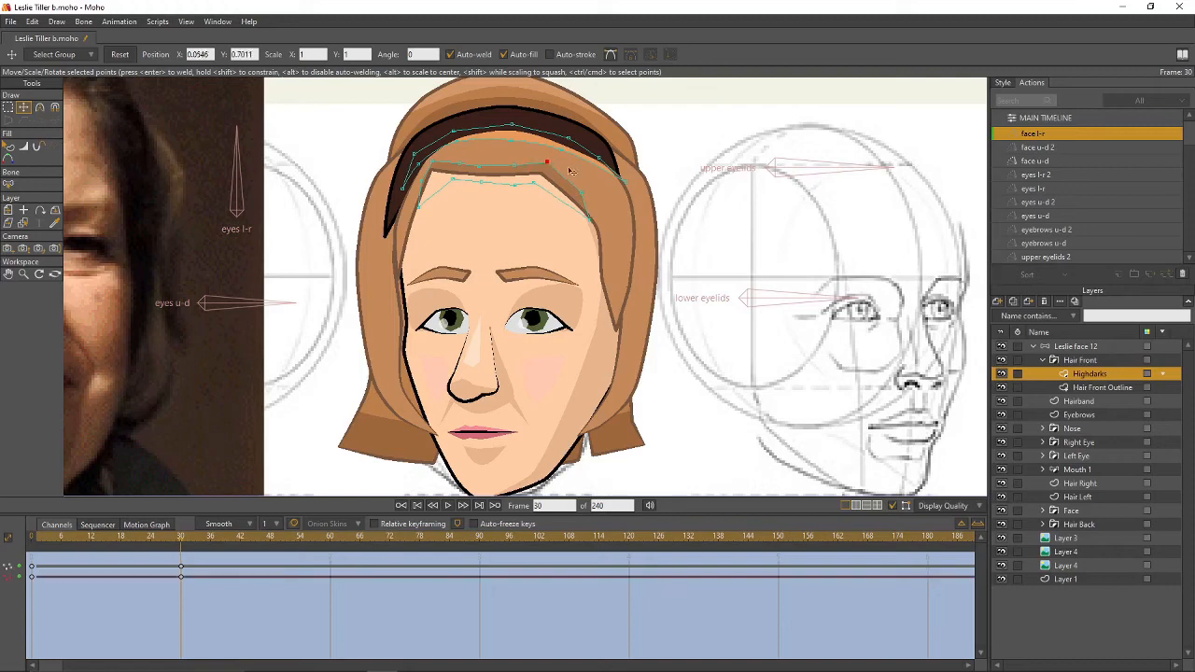
left_click_drag(625, 185, 634, 212)
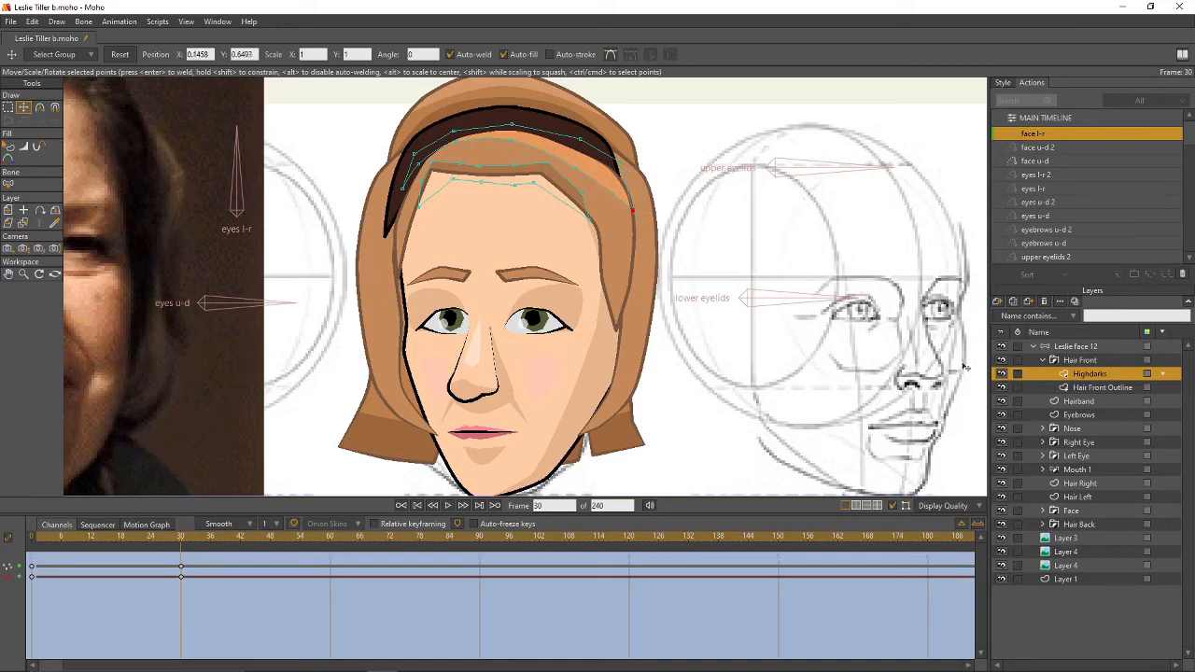
- Lasso the Hairband's points and shift the hairband to the right
left_click(1042, 359)
left_click(1073, 347)
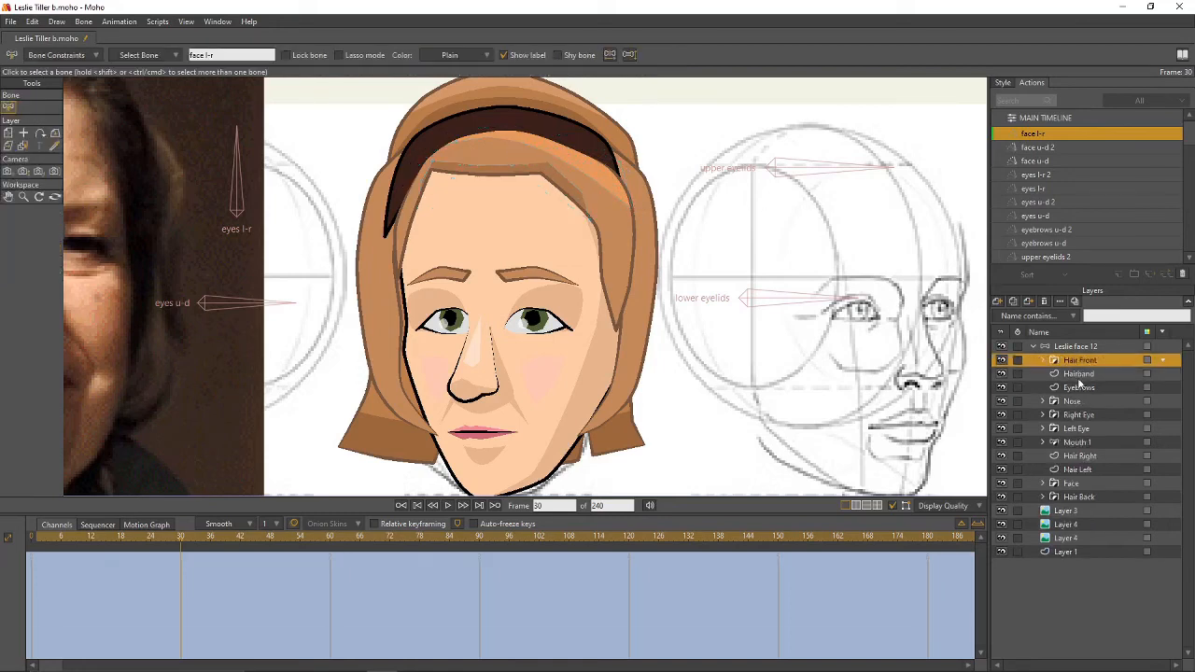
left_click(1078, 373)
key("g")
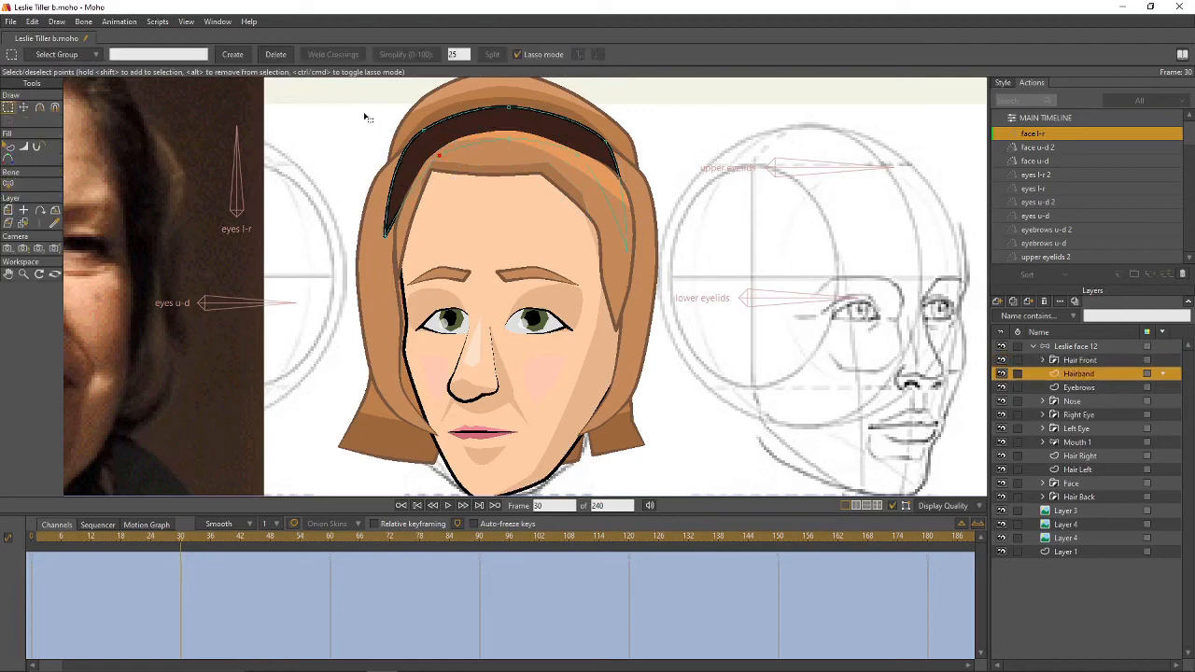
mouse_move(368, 107)
left_mouse_down()
mouse_move(453, 157)
mouse_move(382, 140)
mouse_move(347, 219)
mouse_move(359, 236)
mouse_move(349, 218)
mouse_move(438, 252)
mouse_move(522, 139)
left_mouse_up()
left_click_drag(435, 109, 407, 112)
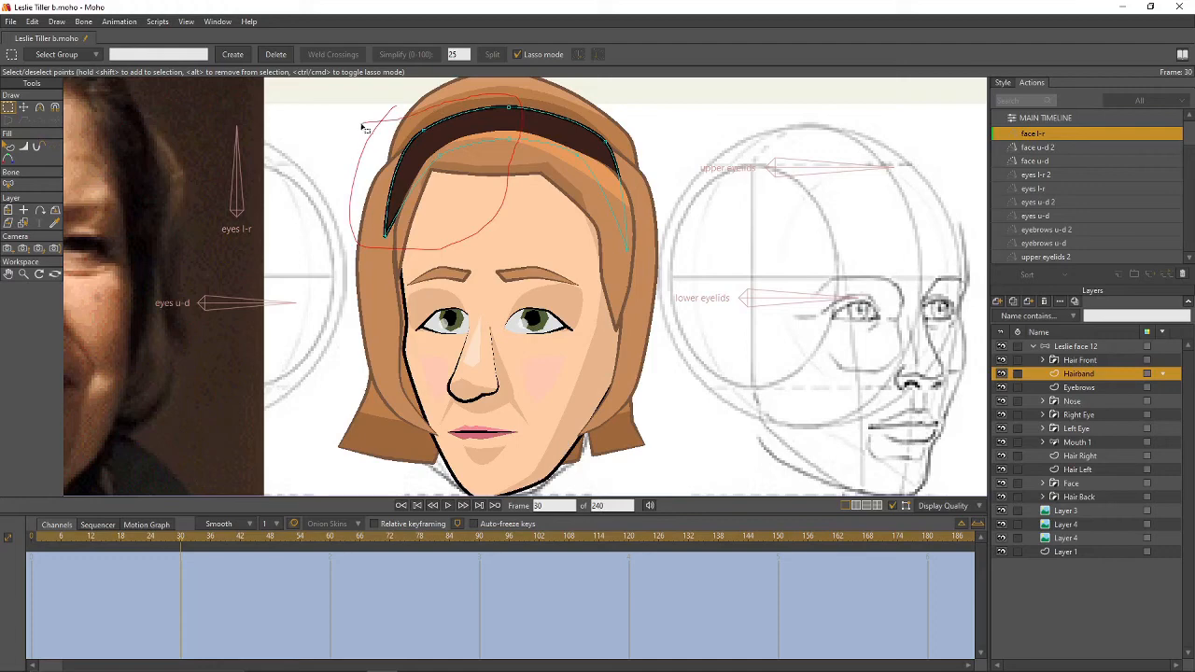
key("t")
left_click_drag(382, 174, 461, 158)
left_click(619, 137)
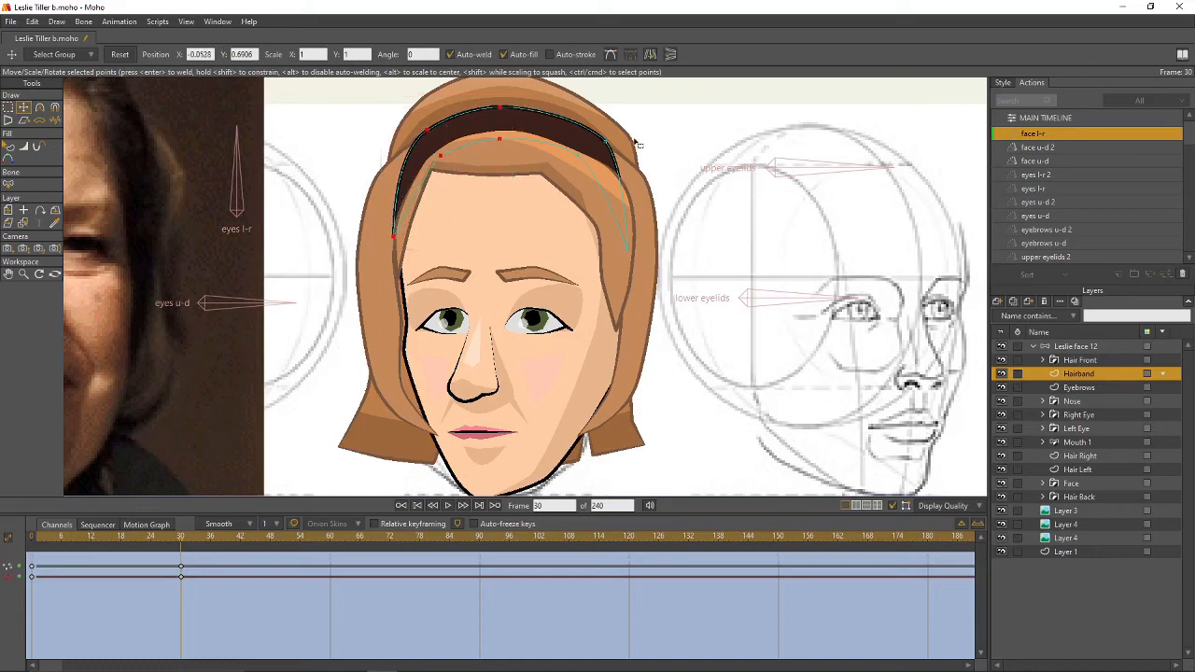
- Widen the hairband's right side and nudge its top-right point left
key("g")
mouse_move(635, 131)
left_mouse_down()
mouse_move(559, 223)
mouse_move(624, 271)
mouse_move(644, 194)
mouse_move(635, 129)
left_mouse_up()
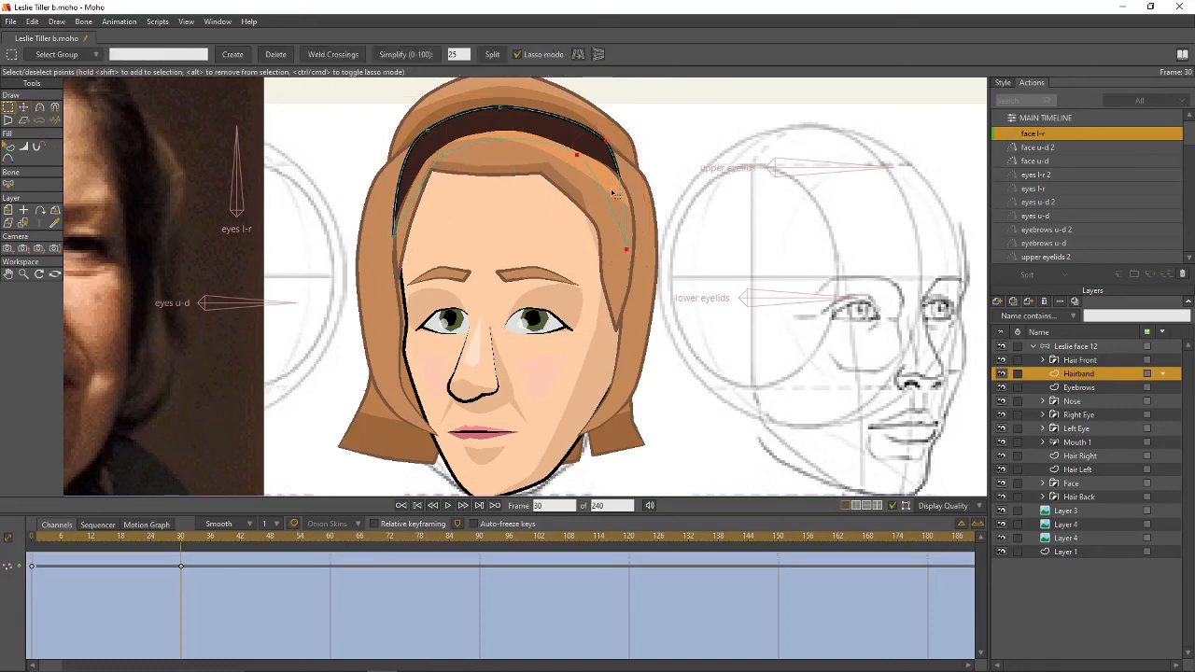
key("t")
left_click_drag(613, 194, 624, 193)
key("g")
left_click(648, 152)
key("t")
left_click_drag(618, 145, 607, 147)
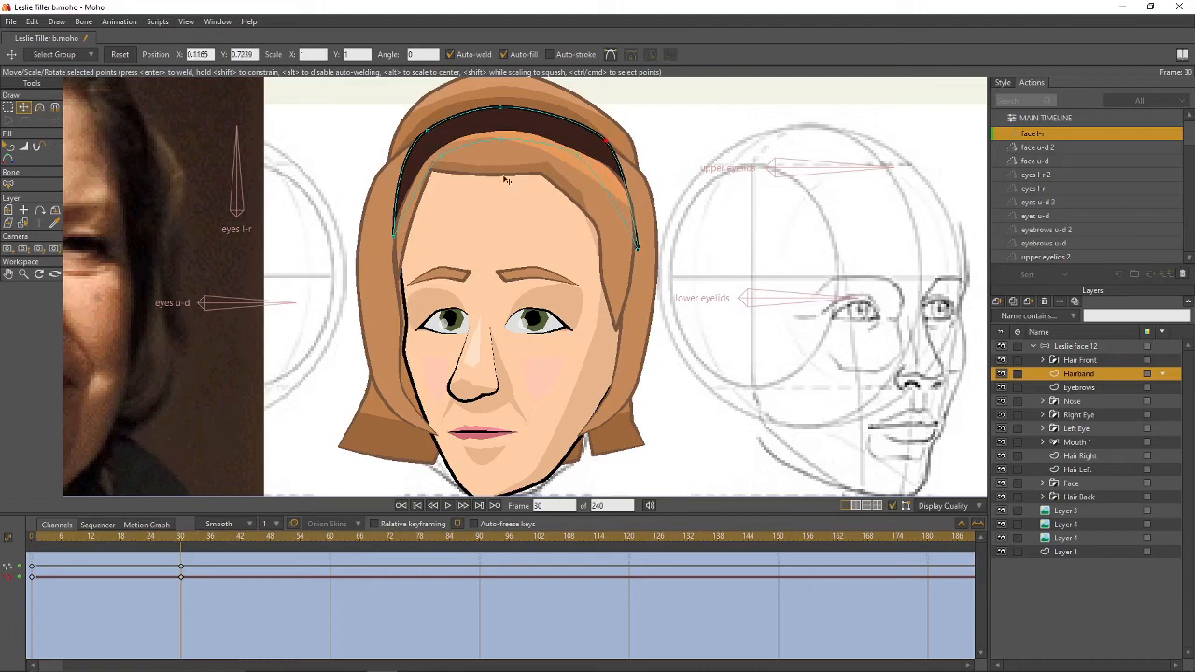
left_click(1044, 360)
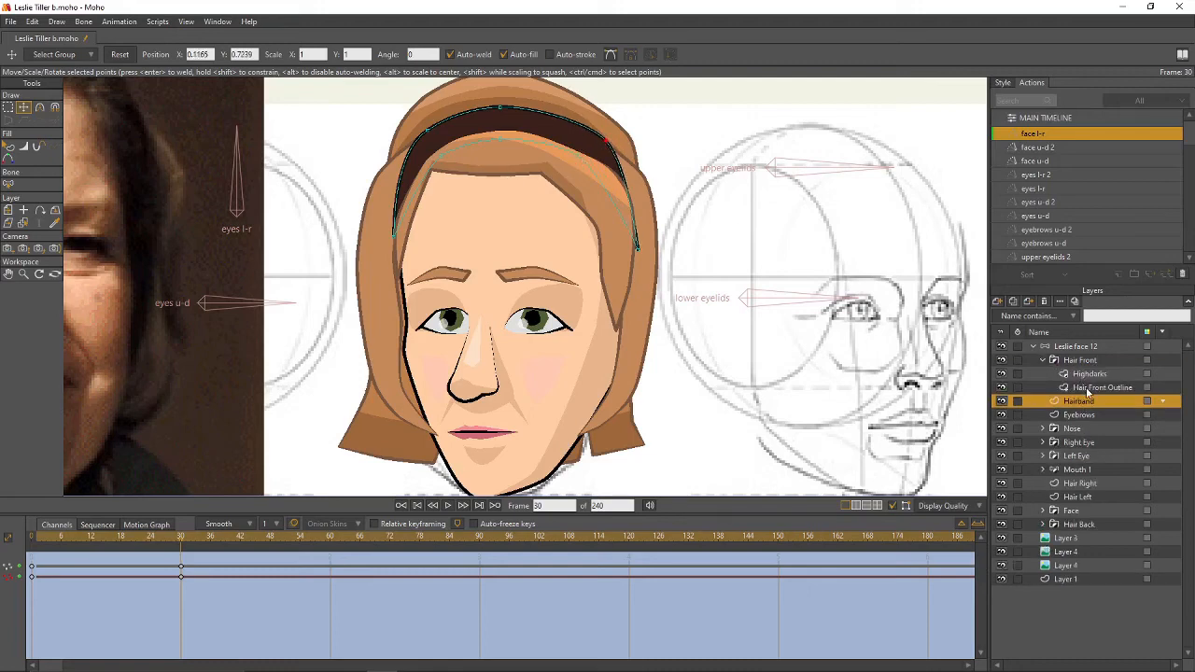
- Pull a hairline point up toward the hairband and move a Highdarks shading point left
left_click(1083, 389)
left_click(784, 261)
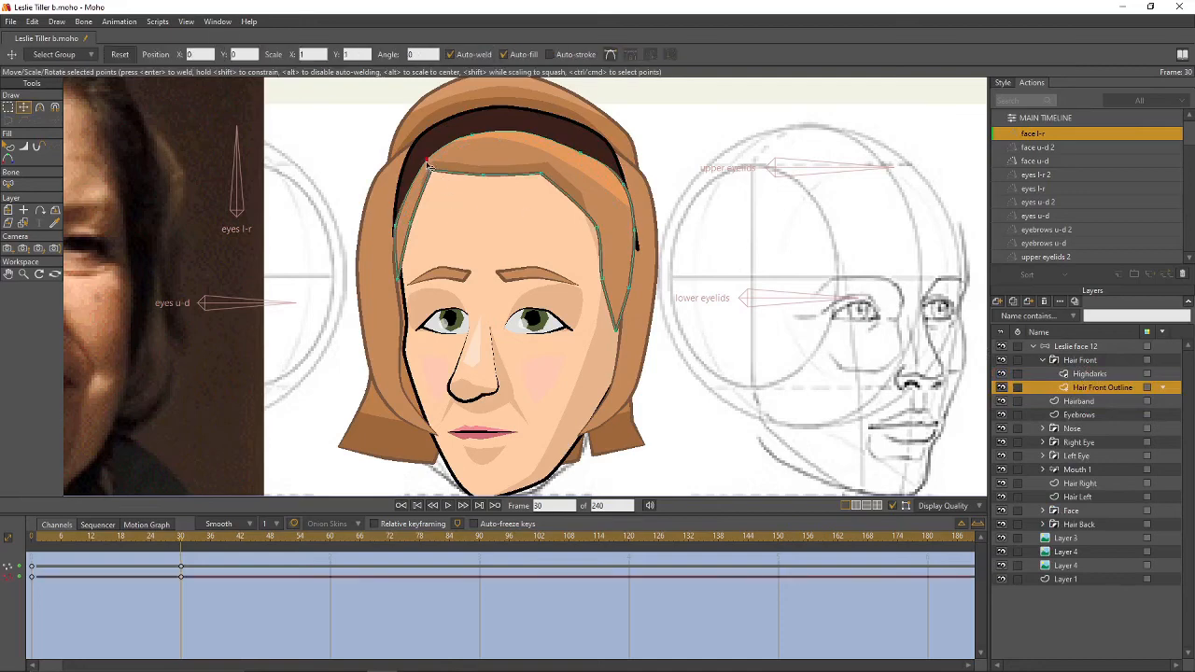
left_click_drag(417, 165, 457, 140)
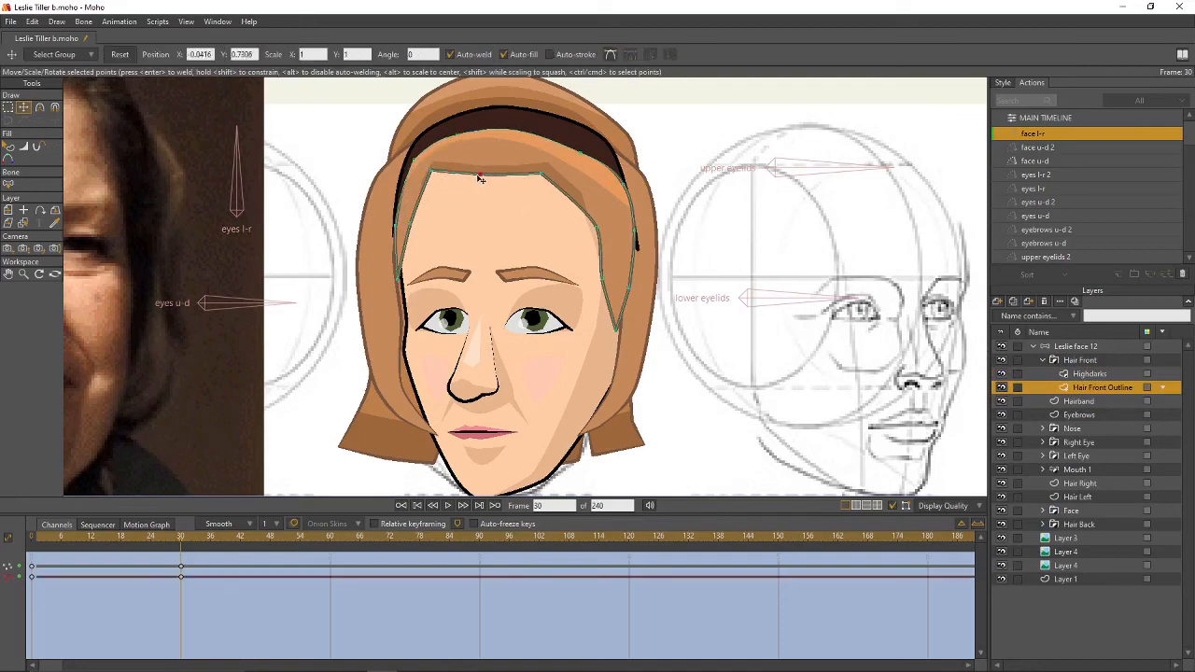
left_click(468, 180)
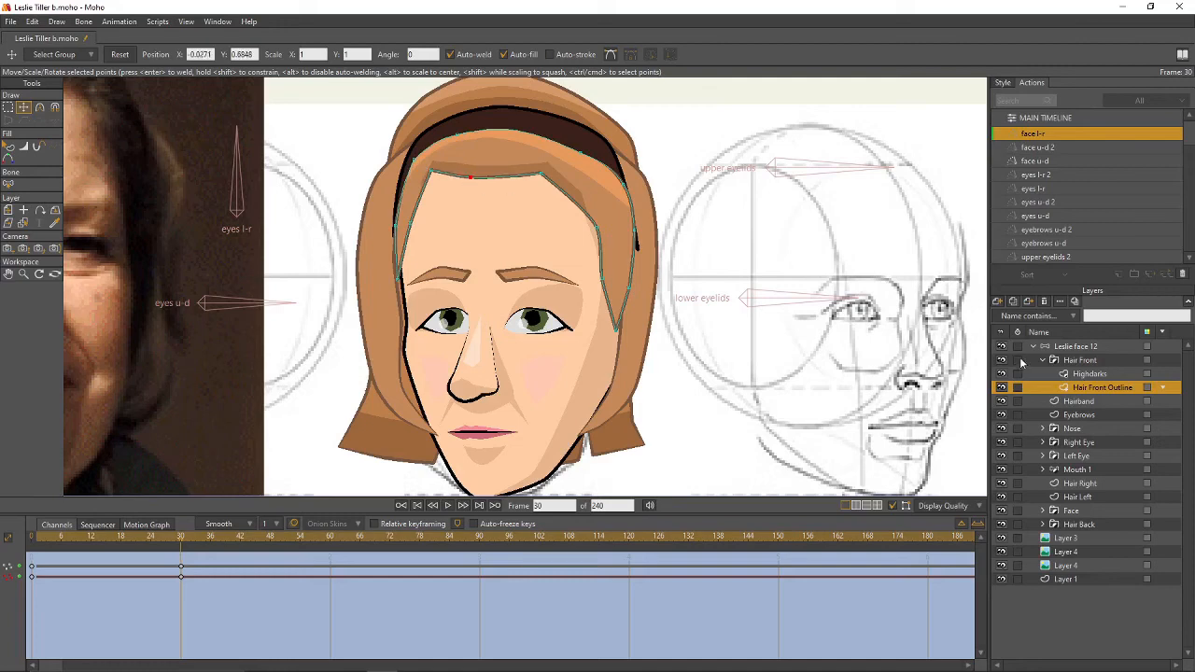
left_click(1081, 376)
left_click_drag(482, 171, 445, 181)
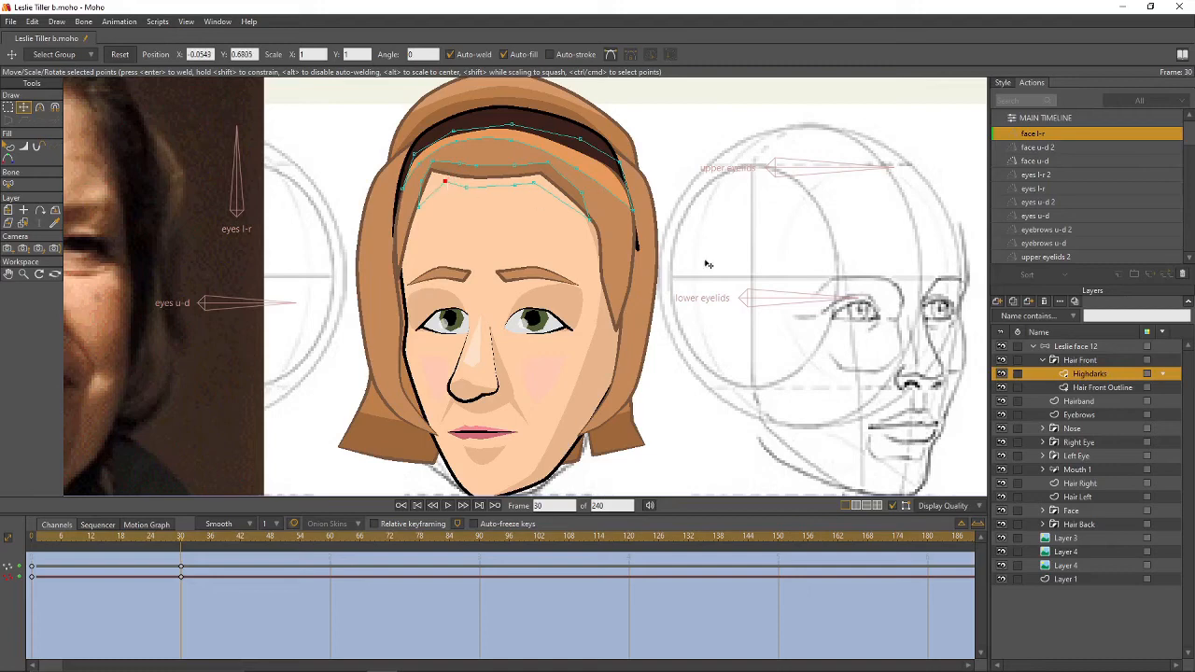
- Adjust the hairband's right end and play through the head turn to check it
left_click(1042, 362)
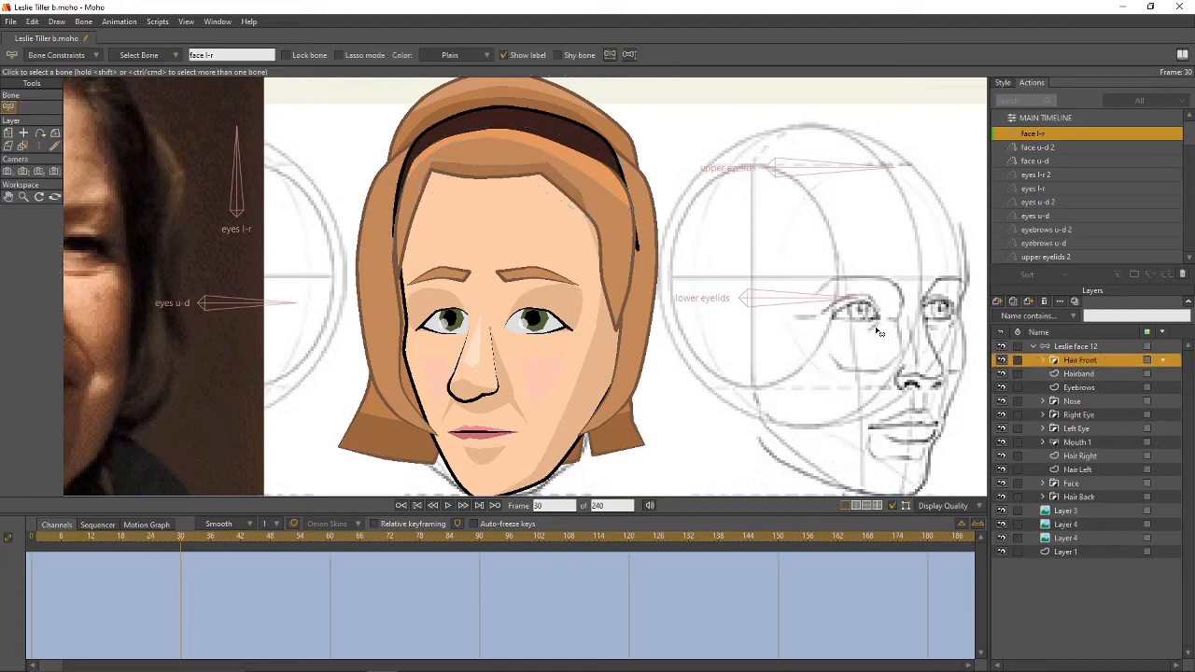
left_click(1077, 375)
key("g")
left_click(741, 251)
key("t")
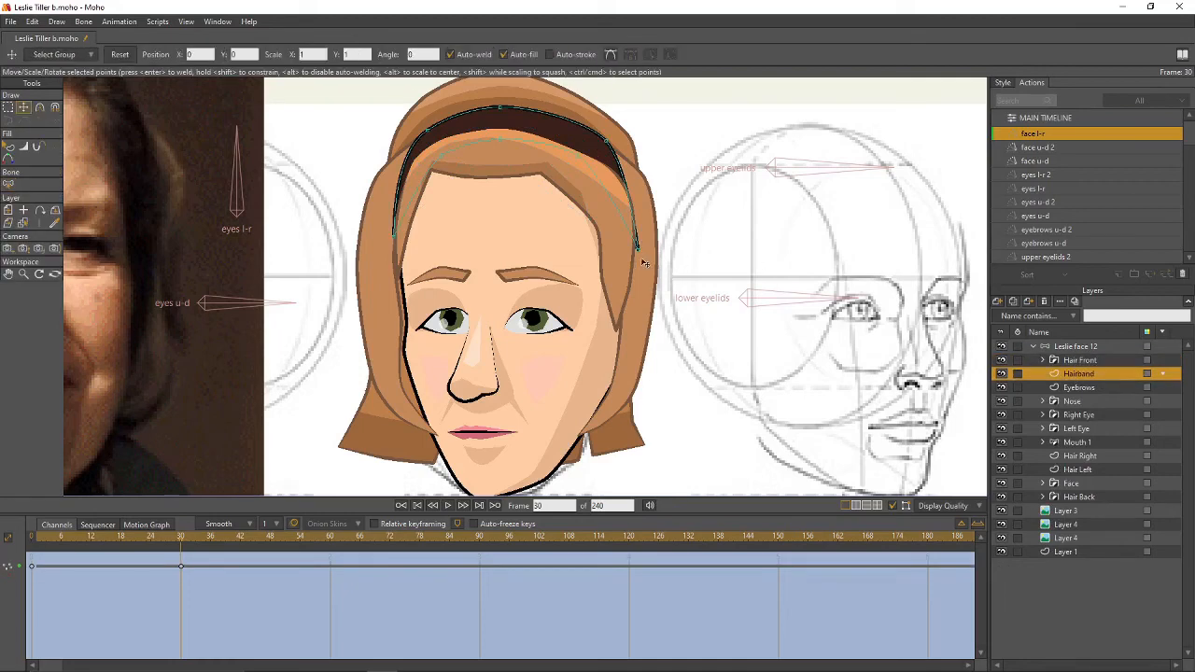
left_click_drag(637, 248, 634, 250)
left_click_drag(611, 147, 621, 157)
left_click(725, 204, "ctrl")
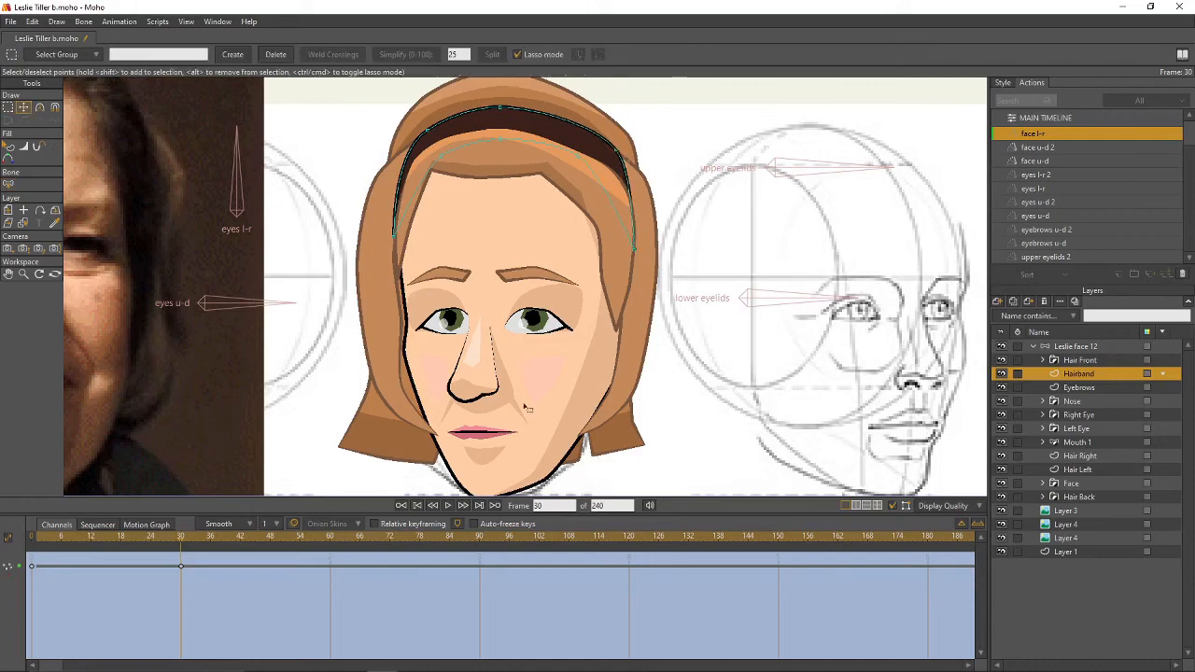
mouse_move(181, 544)
left_mouse_down()
mouse_move(83, 546)
mouse_move(155, 551)
mouse_move(53, 565)
mouse_move(183, 560)
left_mouse_up()
- Push the Hair Left points right and down, then select its outer edge points
left_click(1075, 468)
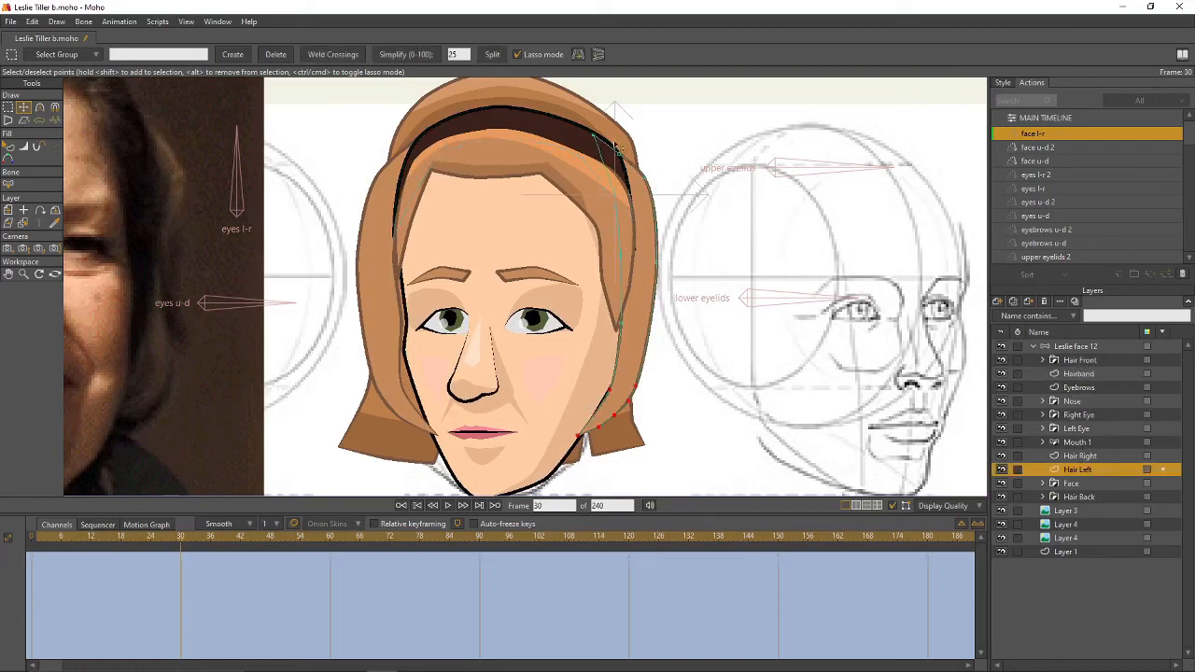
key("t")
mouse_move(581, 131)
left_mouse_down()
mouse_move(665, 187)
mouse_move(665, 280)
mouse_move(634, 373)
mouse_move(648, 391)
mouse_move(622, 421)
mouse_move(624, 209)
mouse_move(589, 152)
left_mouse_up()
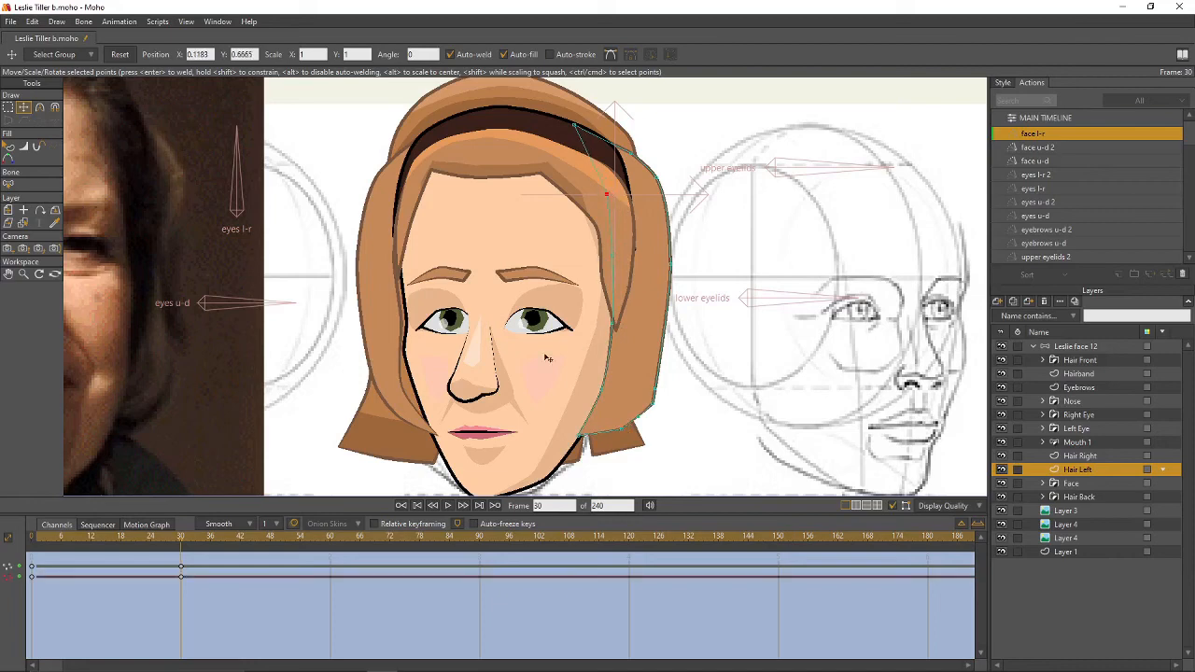
left_click_drag(181, 540, 181, 564)
key("g")
mouse_move(691, 167)
left_mouse_down()
mouse_move(653, 157)
mouse_move(642, 191)
mouse_move(647, 383)
mouse_move(636, 434)
mouse_move(711, 338)
mouse_move(671, 148)
mouse_move(672, 187)
left_mouse_up()
key("t")
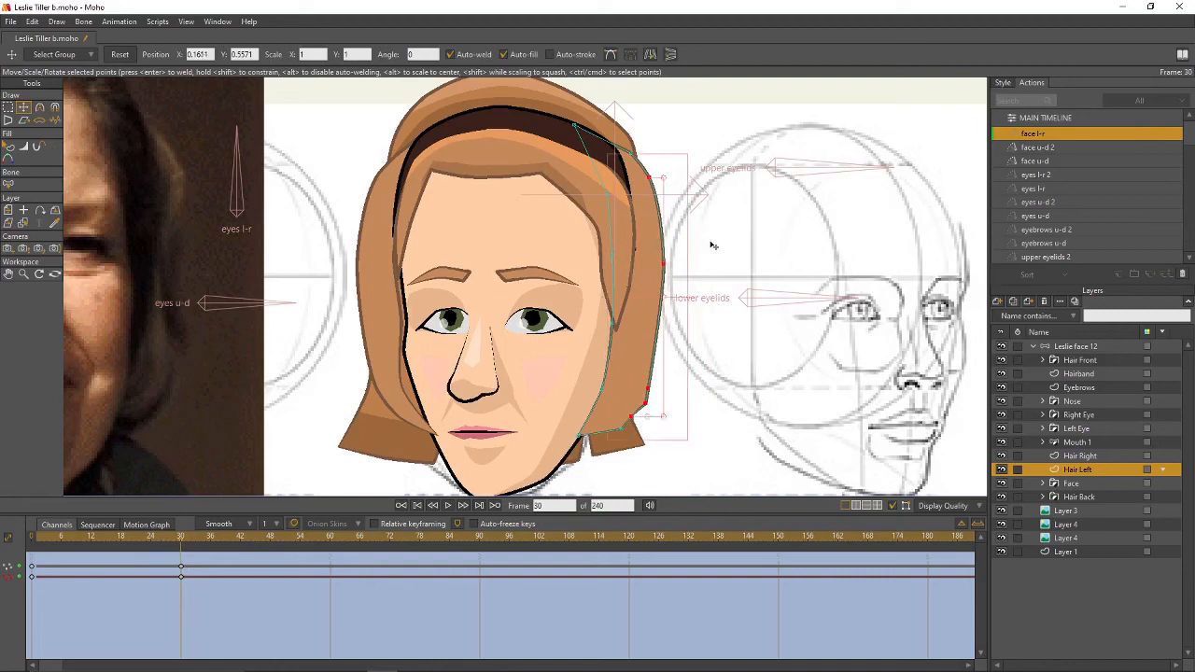
left_click(712, 247)
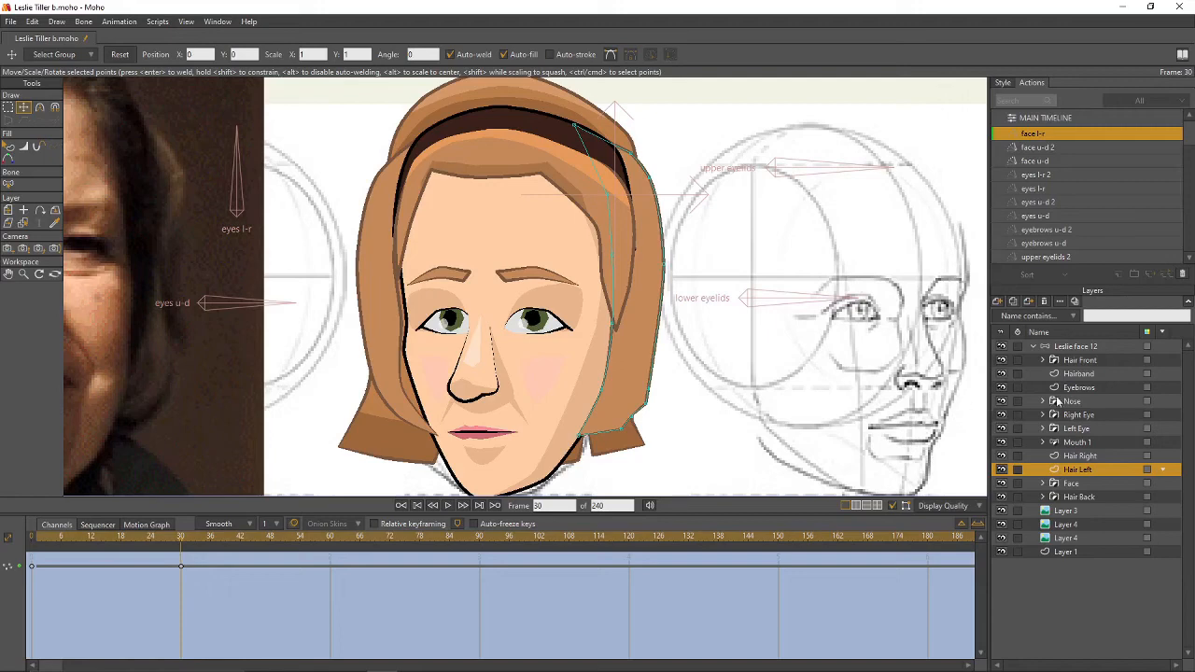
- Check the depth sorting options in the Leslie face 12 layer settings
double_click(1088, 347)
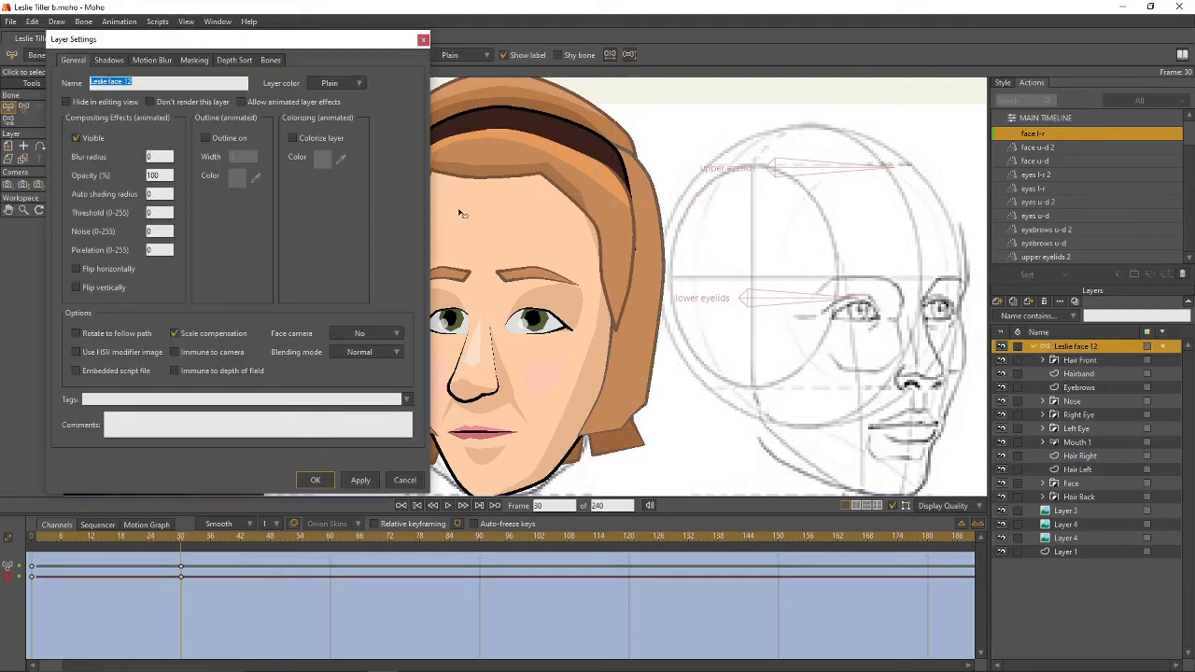
left_click(235, 60)
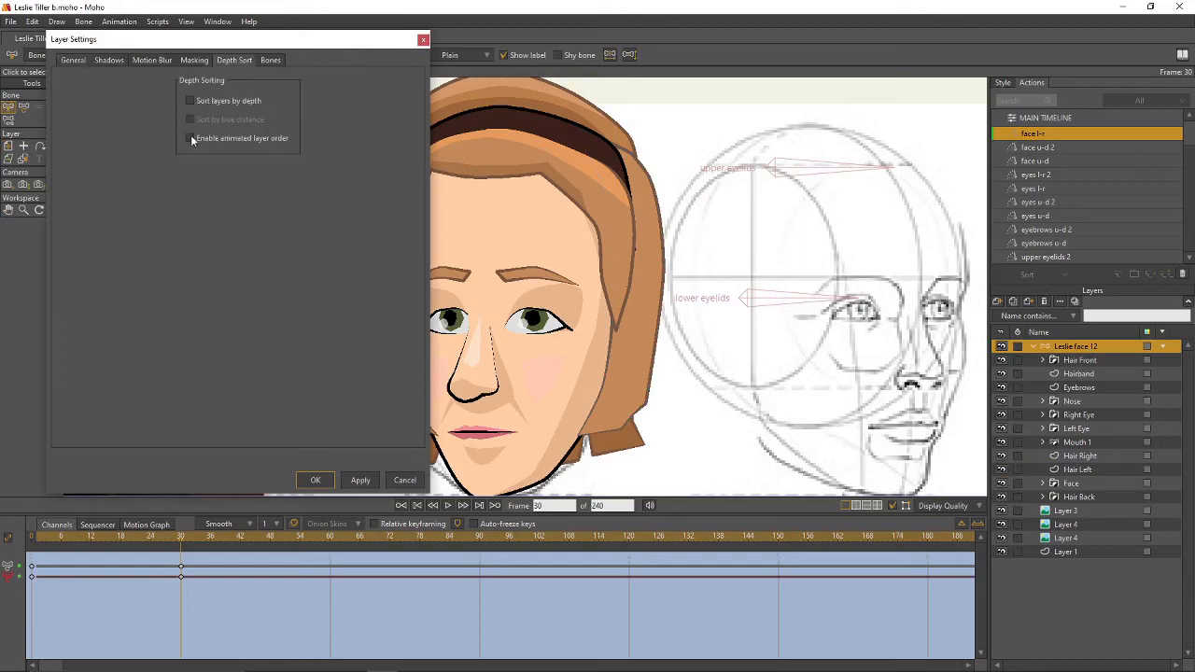
left_click(314, 481)
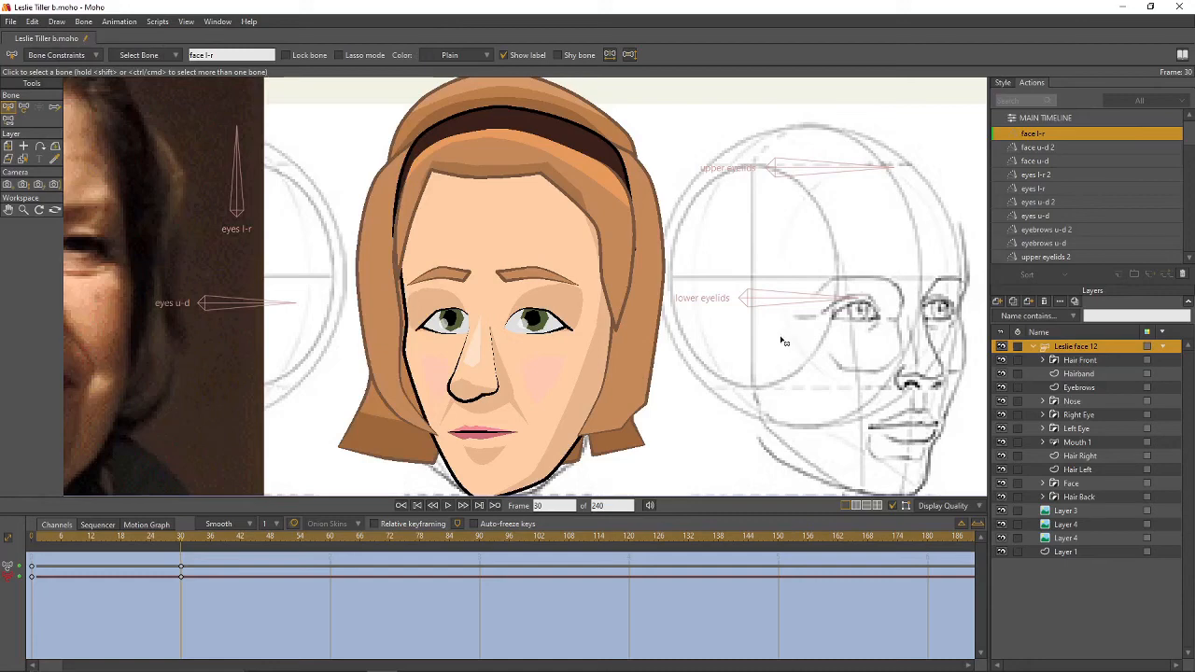
- Nudge Hair Right slightly left at the frontal pose and move it below the Face layer
left_click(1078, 455)
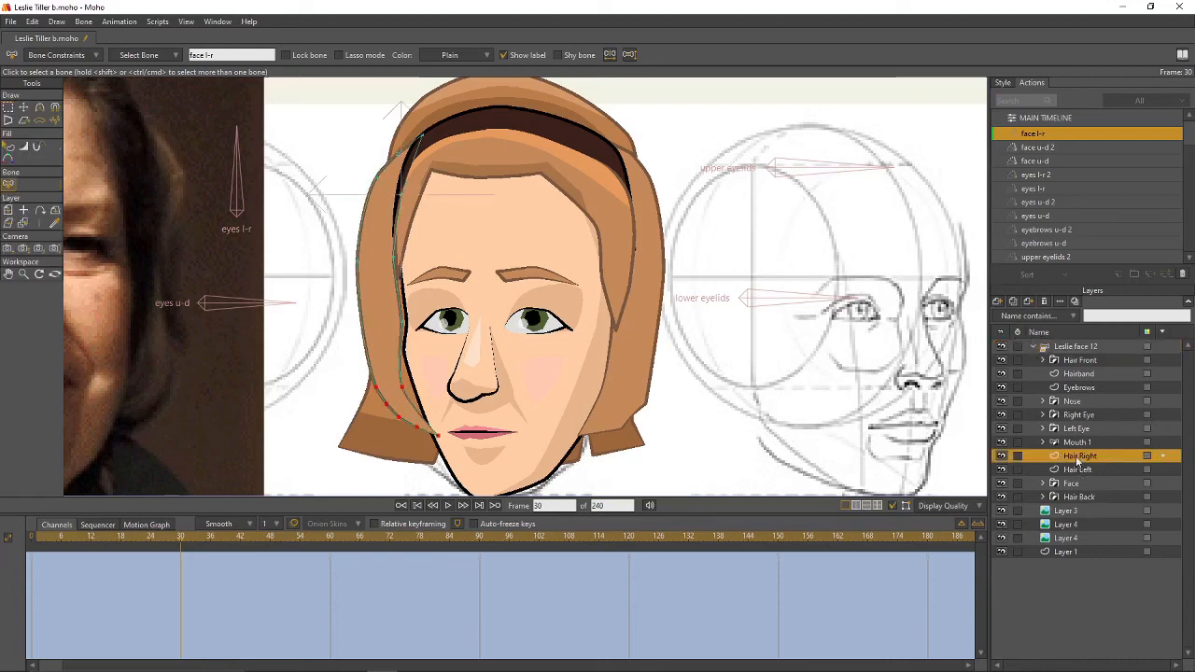
left_click_drag(183, 544, 62, 557)
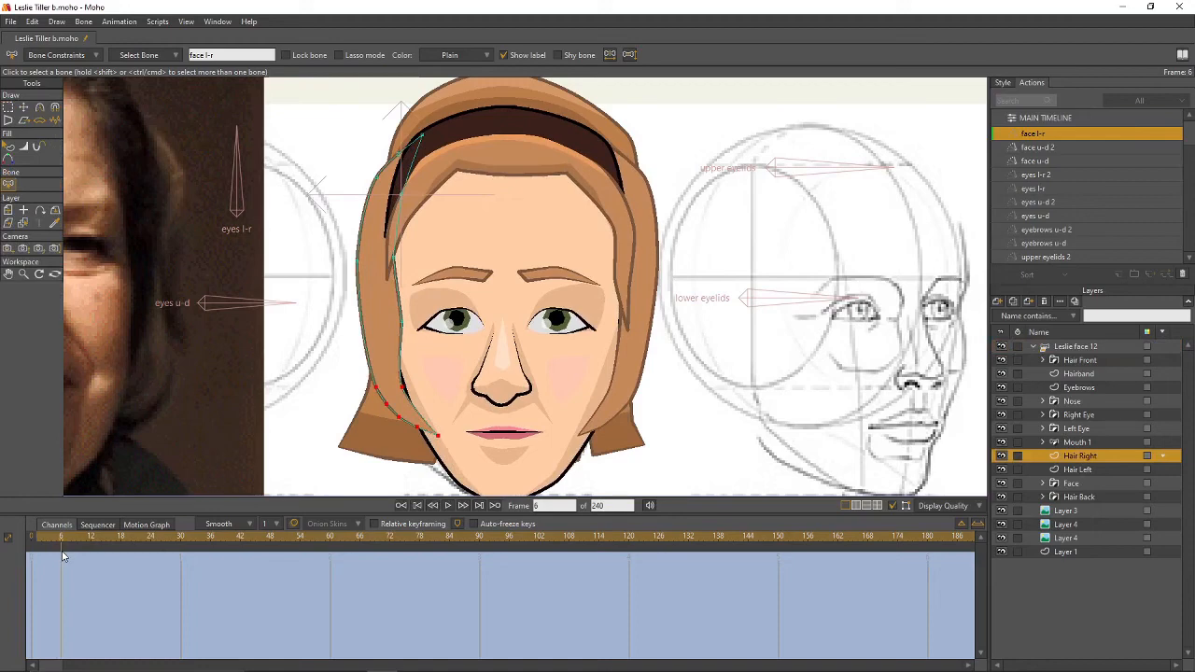
key("0")
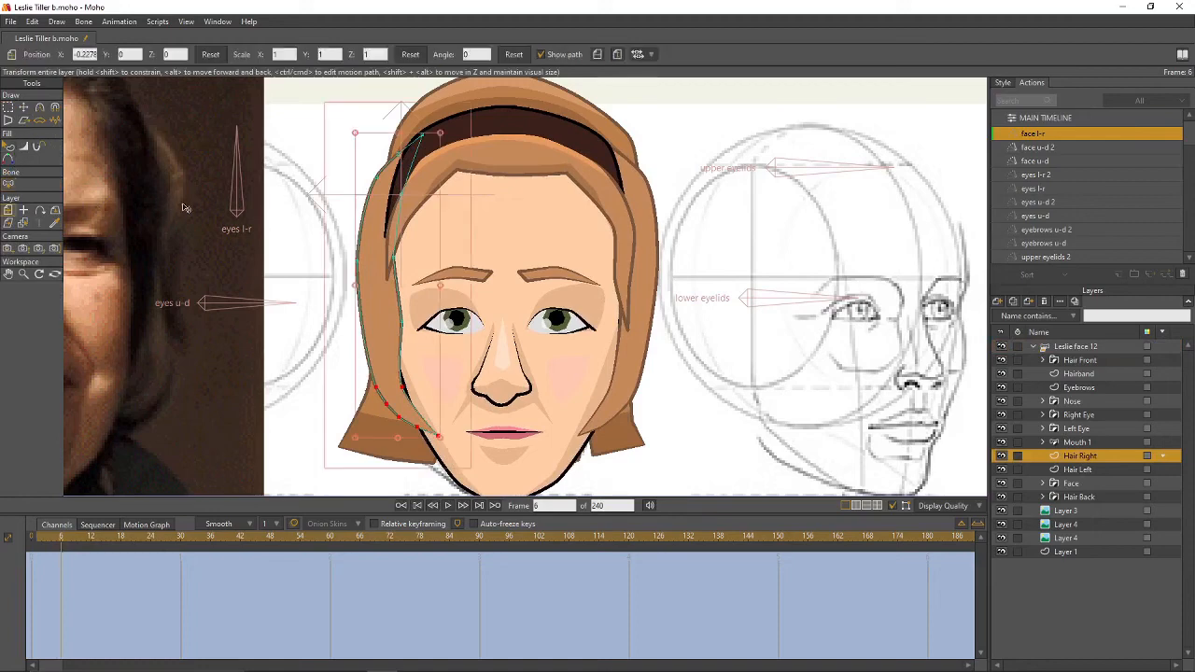
left_click_drag(375, 216, 368, 216)
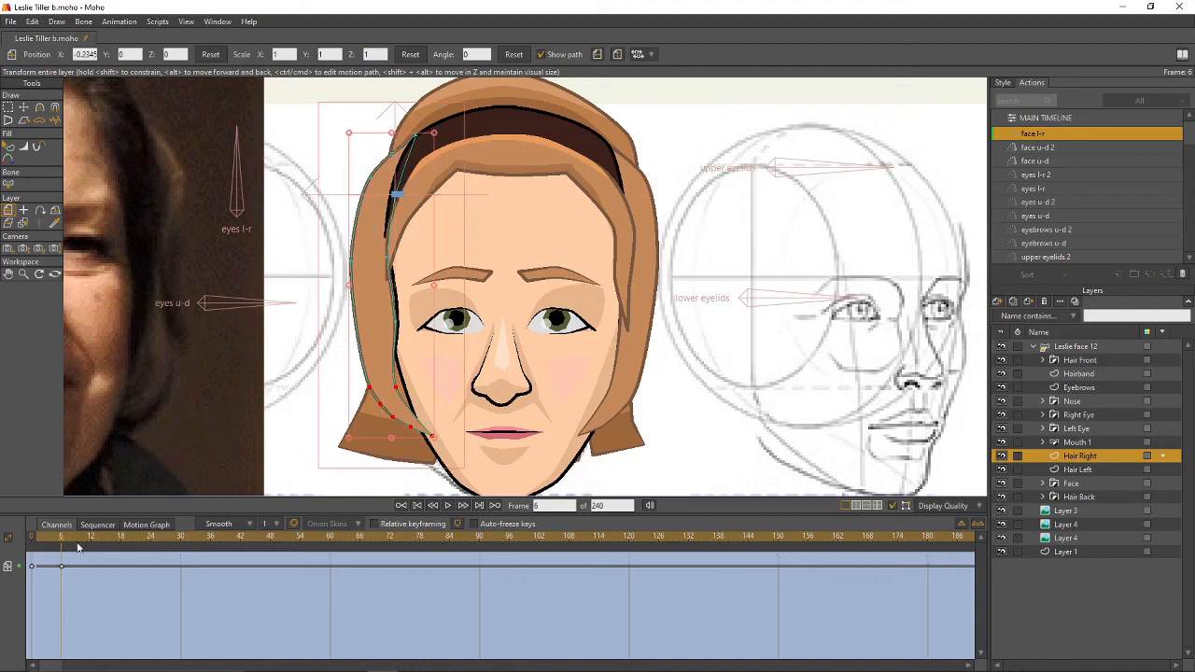
key("ctrl+Right")
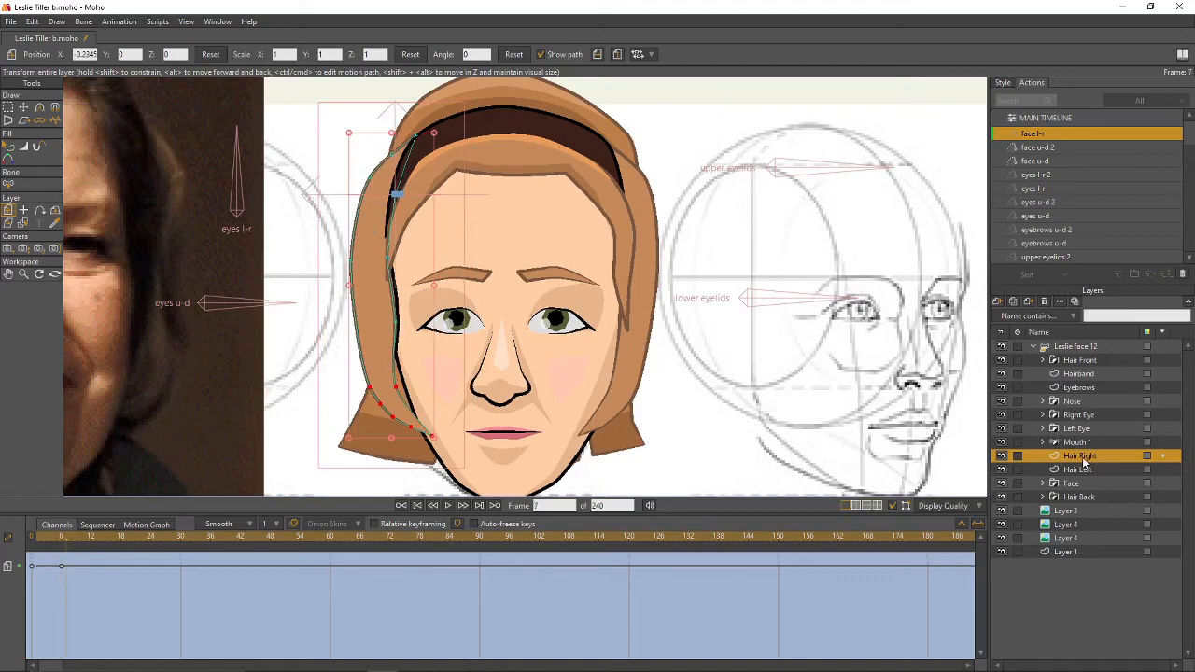
left_click_drag(1081, 462, 1083, 491)
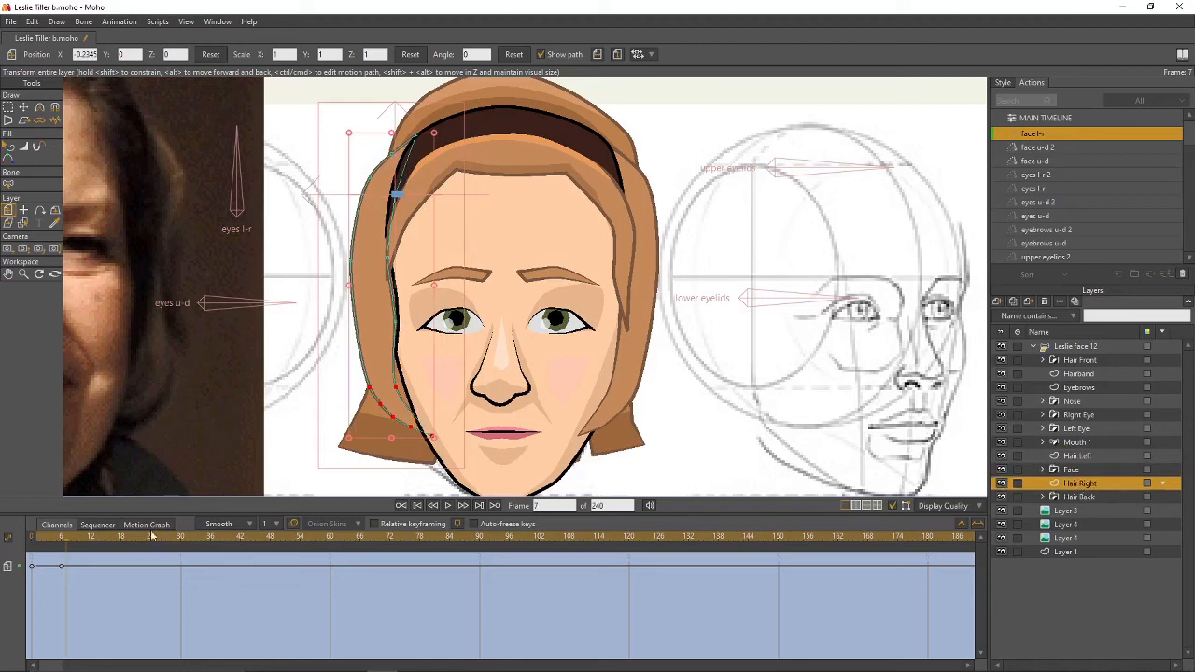
- Slide Hair Right against the side of the turned face at frame 30
left_click_drag(65, 539, 183, 553)
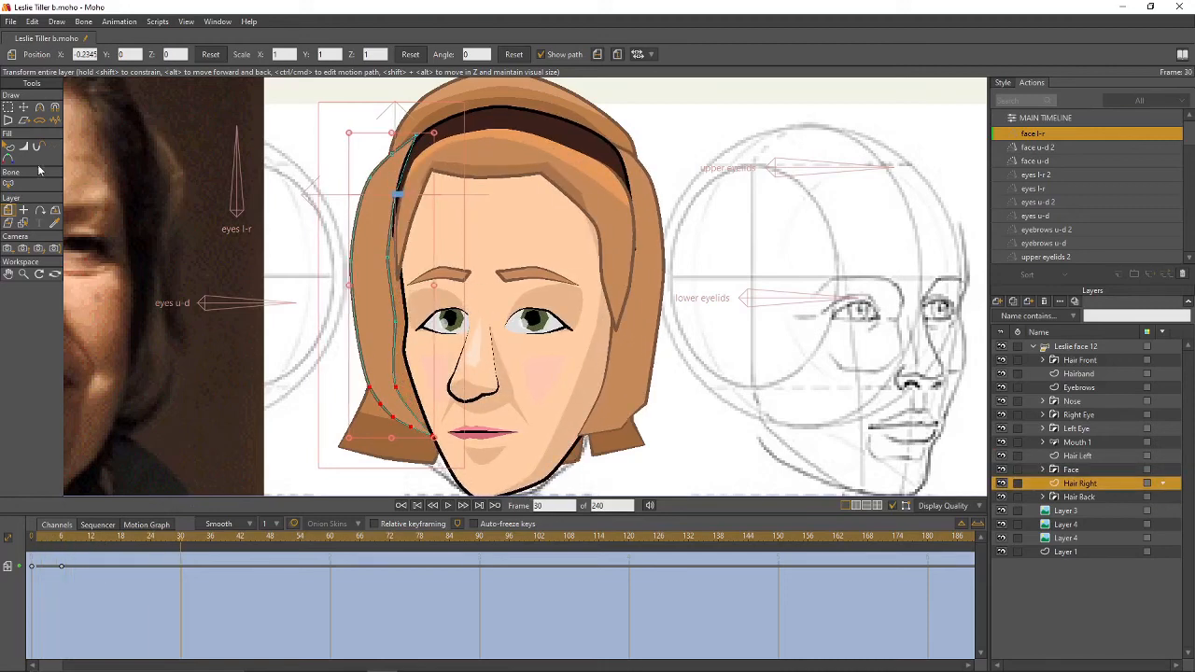
left_click_drag(361, 244, 400, 247)
mouse_move(184, 545)
left_mouse_down()
mouse_move(34, 547)
mouse_move(181, 552)
mouse_move(53, 568)
mouse_move(182, 558)
mouse_move(38, 564)
mouse_move(183, 563)
left_mouse_up()
left_click_drag(417, 285, 411, 285)
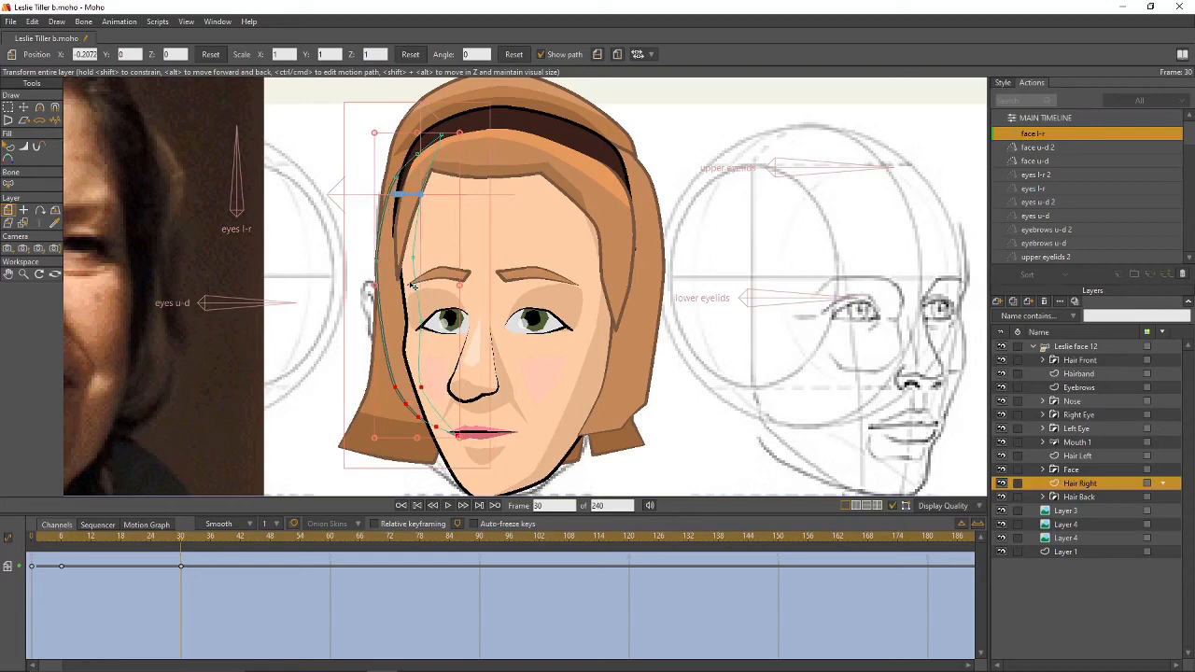
- Delete the stray frame-28 keyframe from the Hair Back Outline layer
left_click(1042, 496)
left_click(1107, 522)
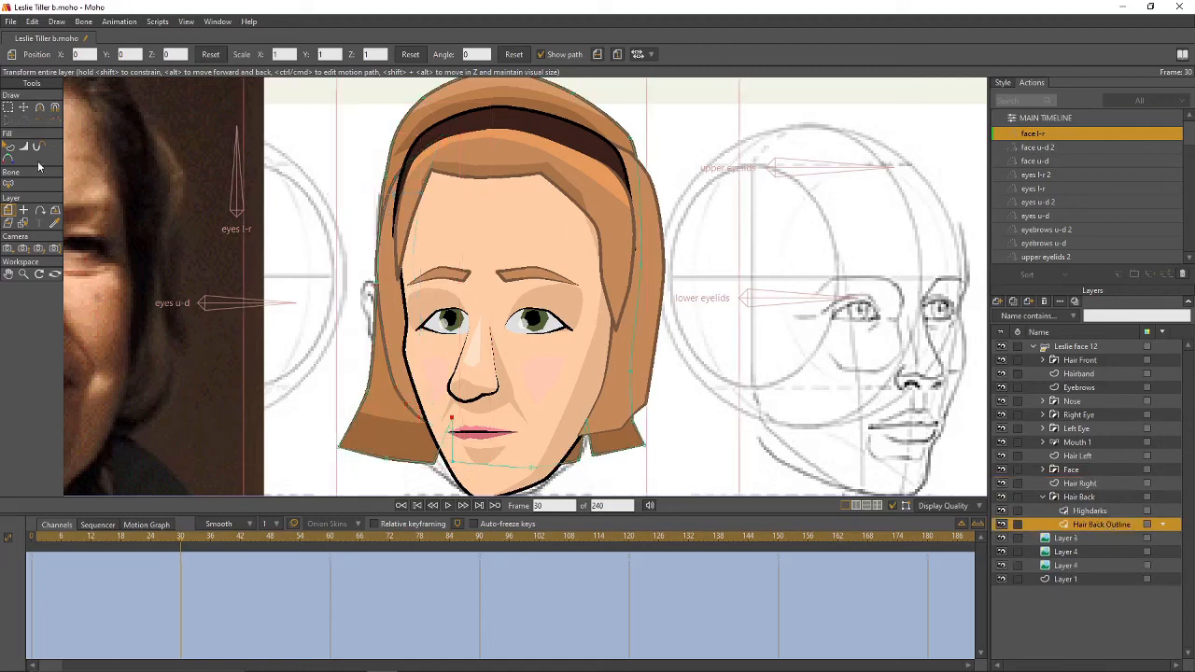
scroll(474, 217, "down", 2)
left_click_drag(471, 206, 485, 243)
left_click_drag(181, 541, 169, 570)
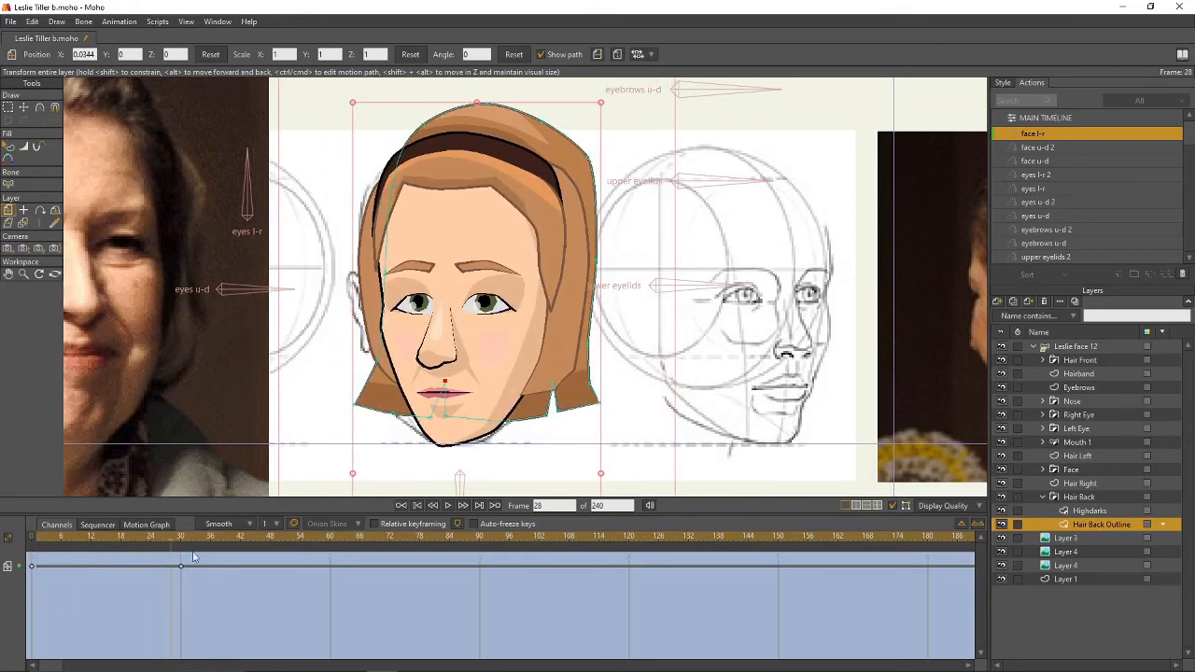
left_click(181, 567)
key("Delete")
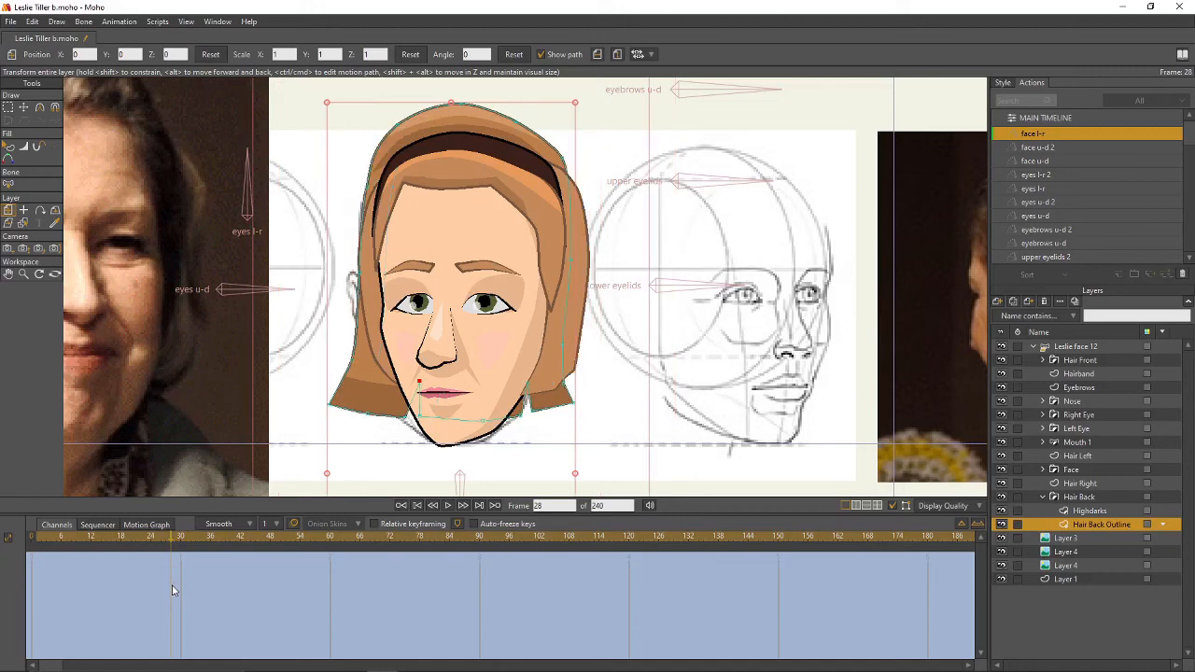
left_click(180, 542)
- Shift the Hair Back group slightly right at frame 30 and preview the turn
left_click(1115, 498)
left_click_drag(525, 272, 540, 274)
left_click_drag(179, 542, 176, 566)
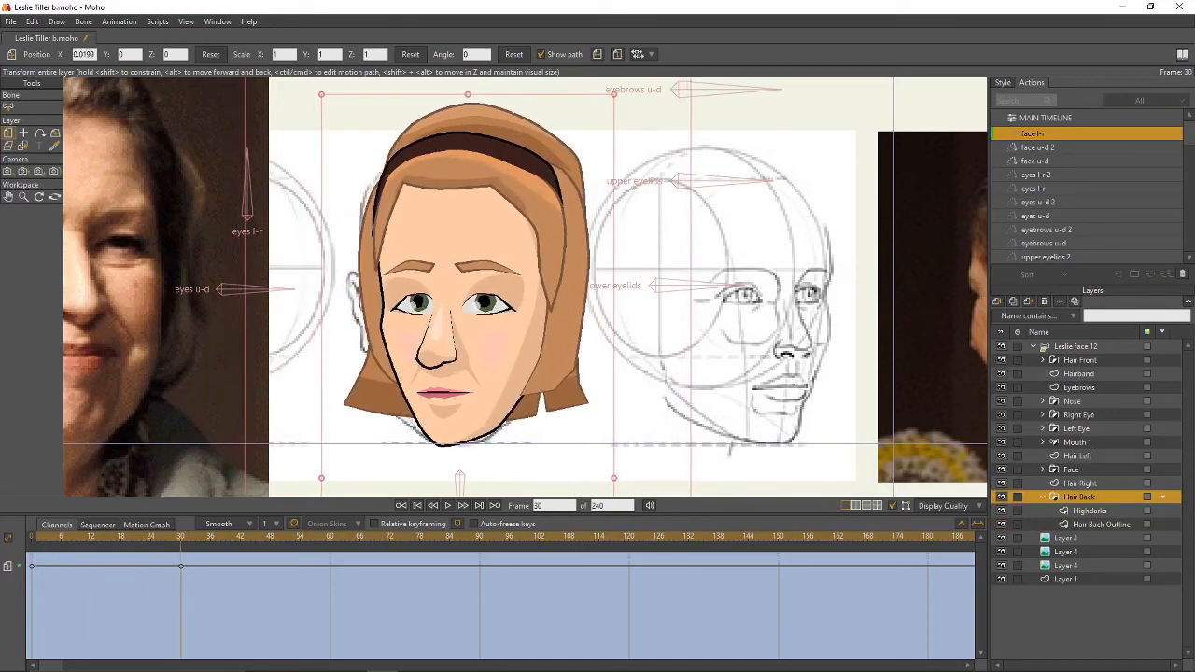
- Move the hair highlight points to follow the turned face at frame 30, then go to the main timeline
left_click(1111, 512)
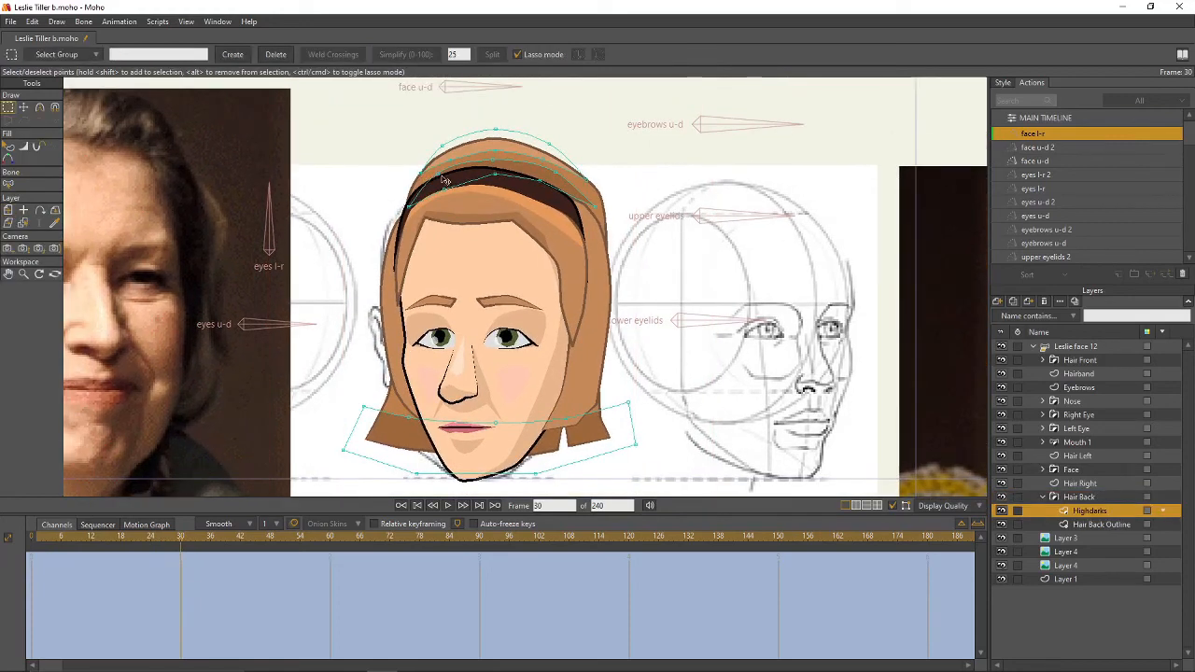
key("t")
left_click_drag(422, 187, 566, 196)
left_click_drag(444, 162, 443, 160)
left_click_drag(441, 146, 515, 162)
left_click(514, 156)
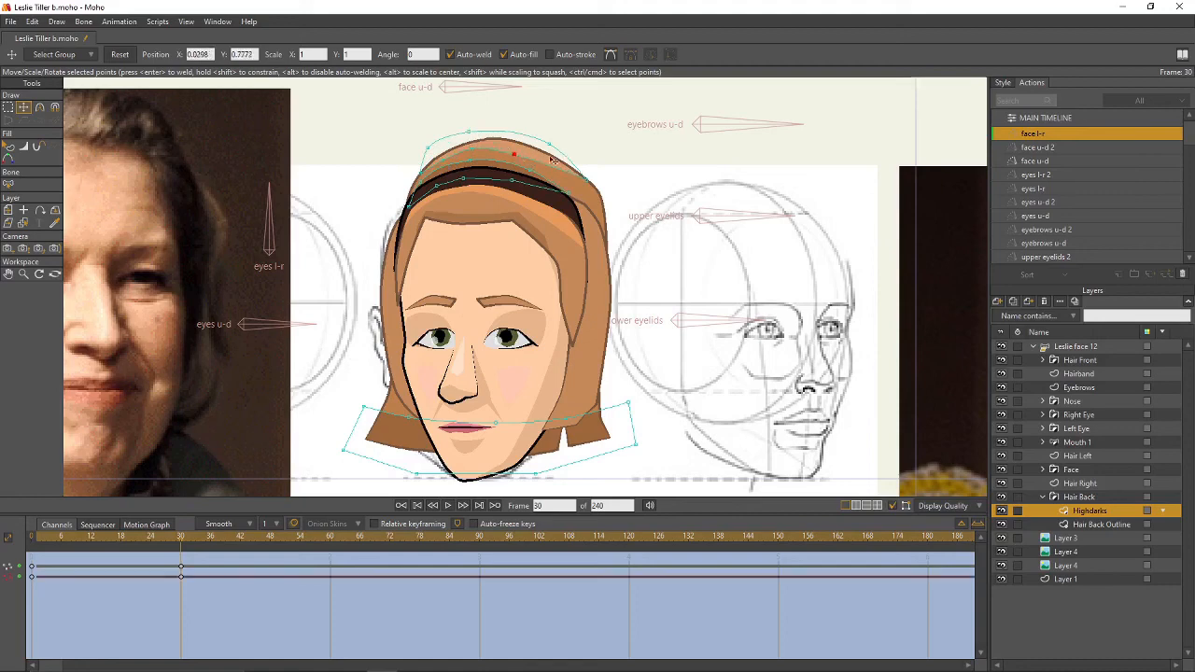
left_click_drag(579, 186, 599, 192)
left_click_drag(179, 543, 180, 579)
left_click(1067, 116)
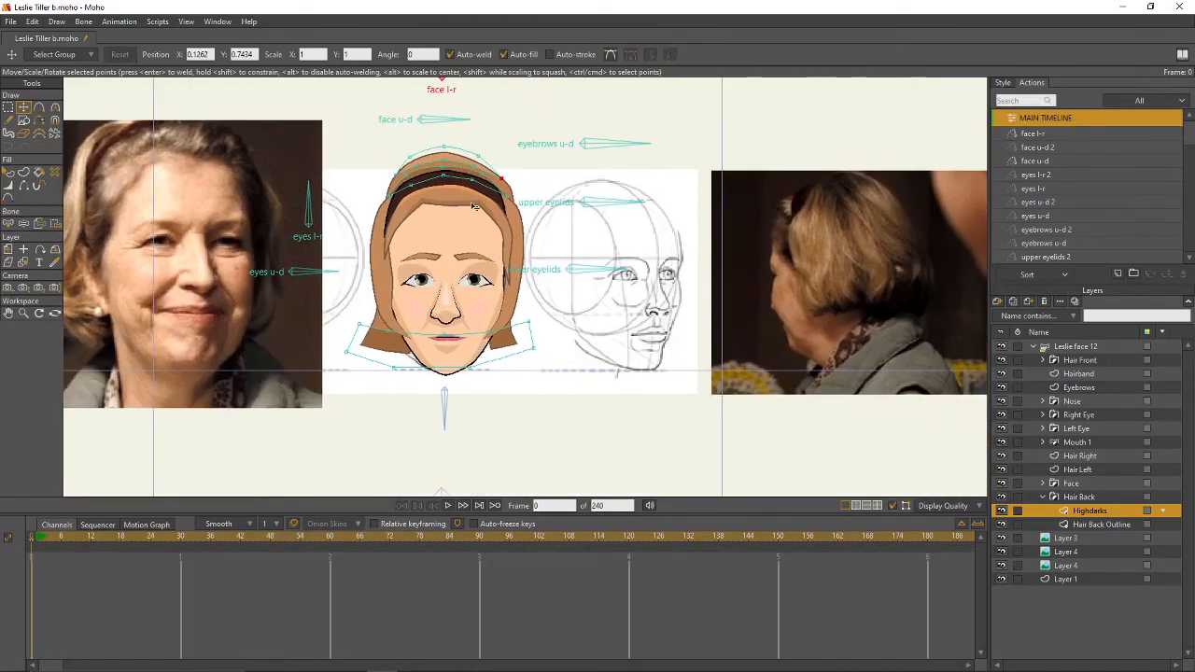
- Save the file and zoom out to see the whole scene
left_click(12, 21)
scroll(489, 251, "down", 1)
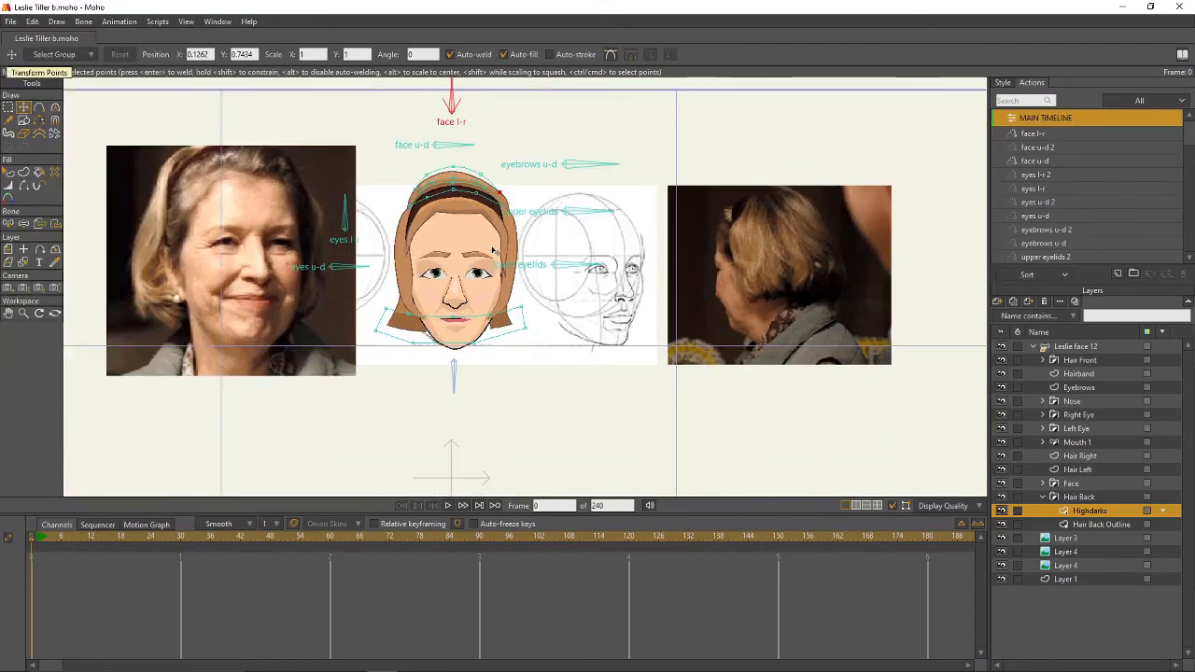
left_click_drag(491, 252, 563, 296)
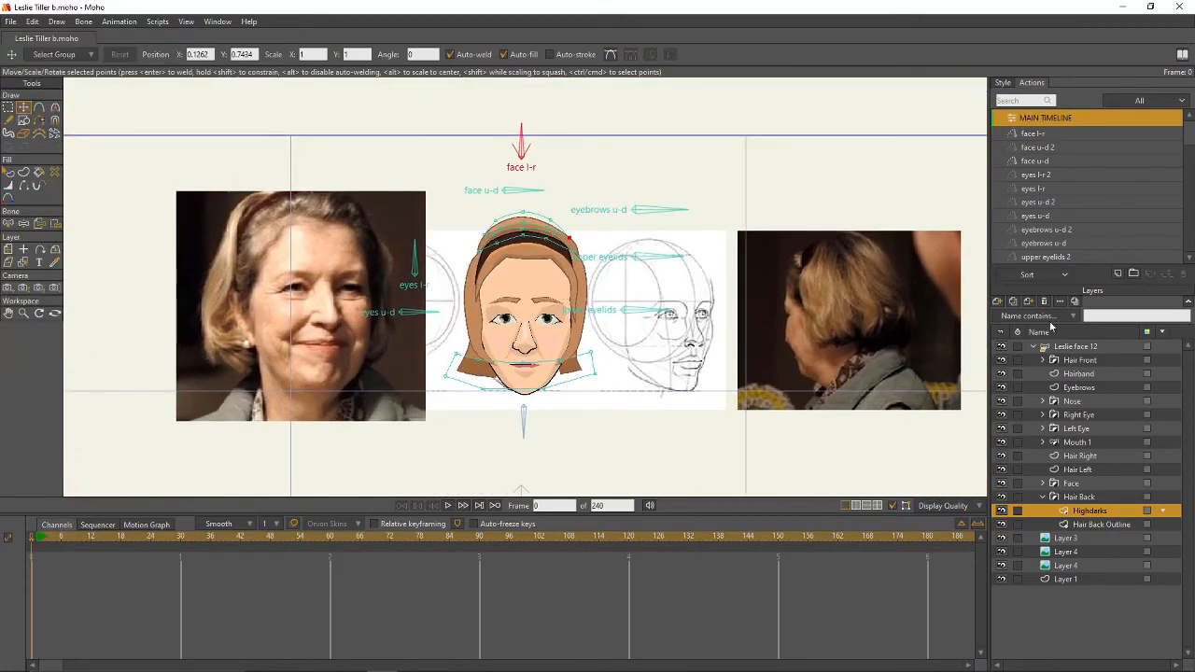
- Rotate the face l-r bone at frames 0 and 1, then render frame 1
left_click(1064, 346)
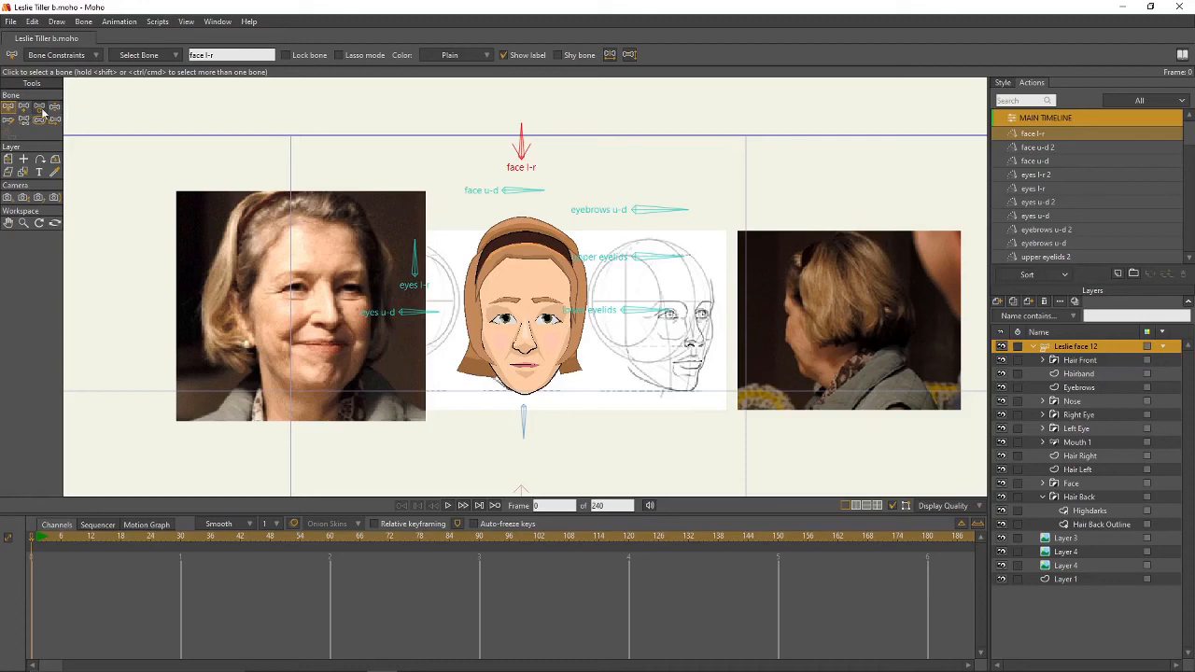
left_click_drag(520, 145, 492, 150)
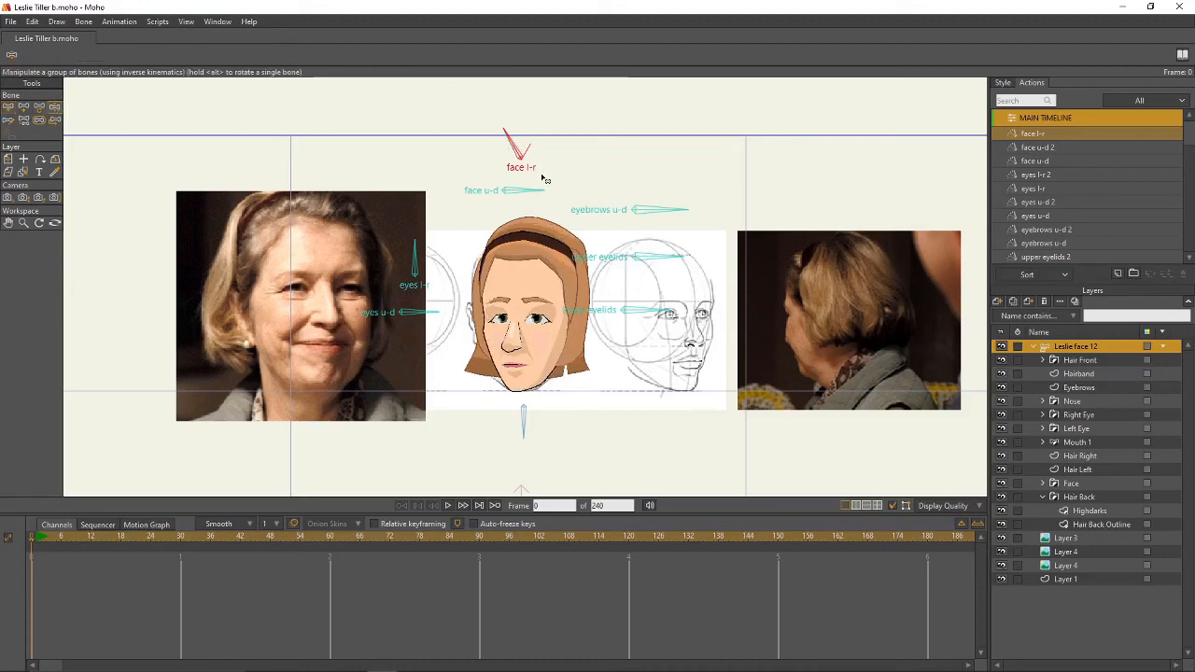
key("ctrl+Right")
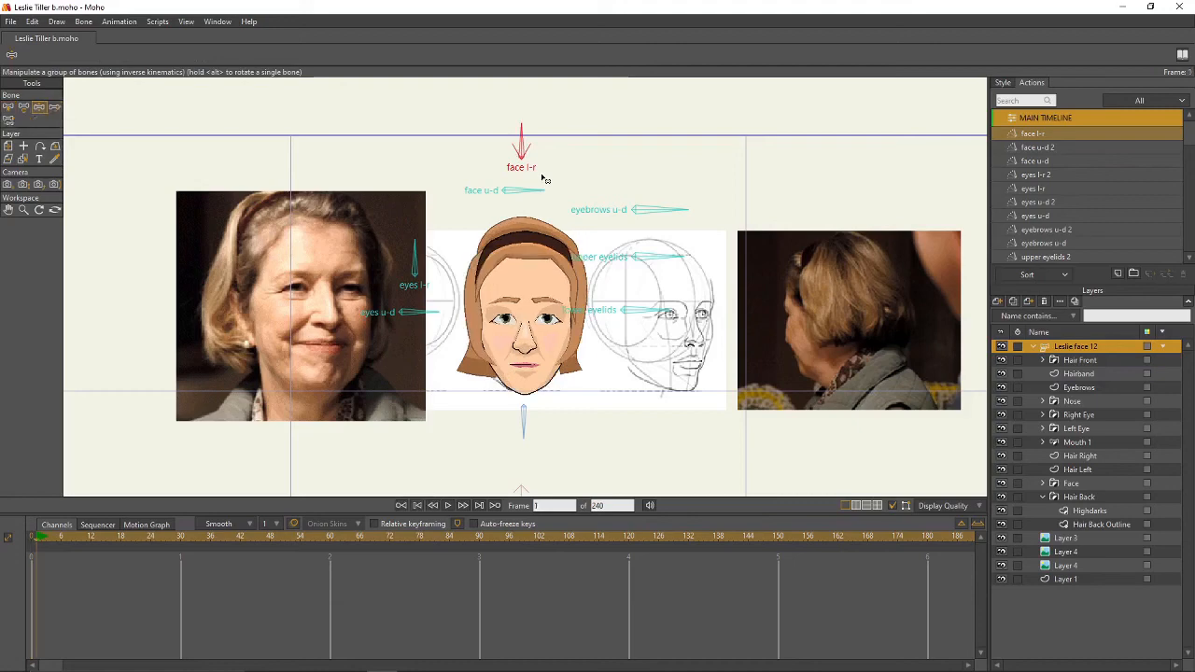
left_click_drag(520, 138, 504, 140)
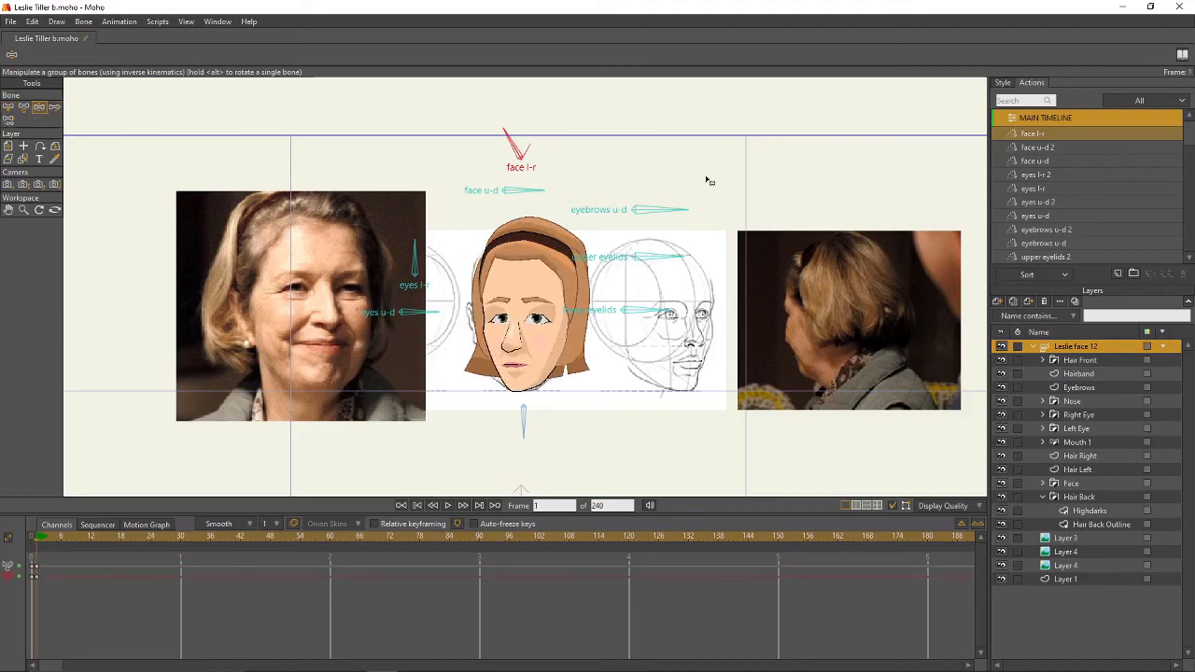
key("ctrl+r")
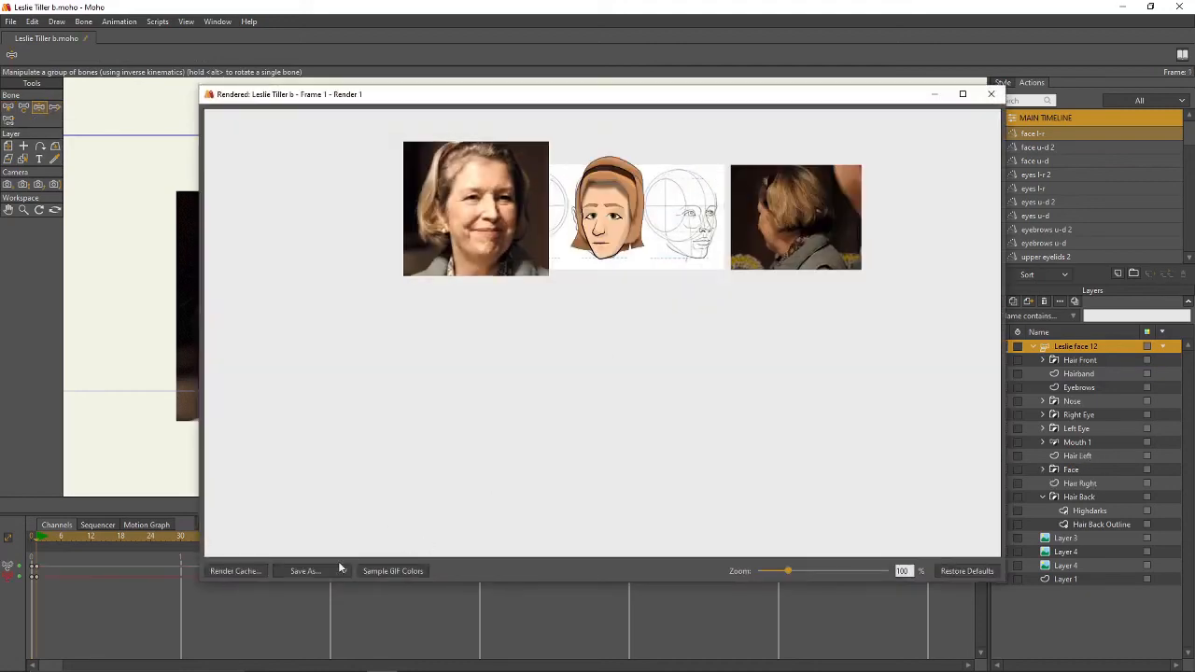
- Save the frame-1 render under a new file name, close the preview, and select Layer 3
left_click(328, 568)
left_click(344, 618)
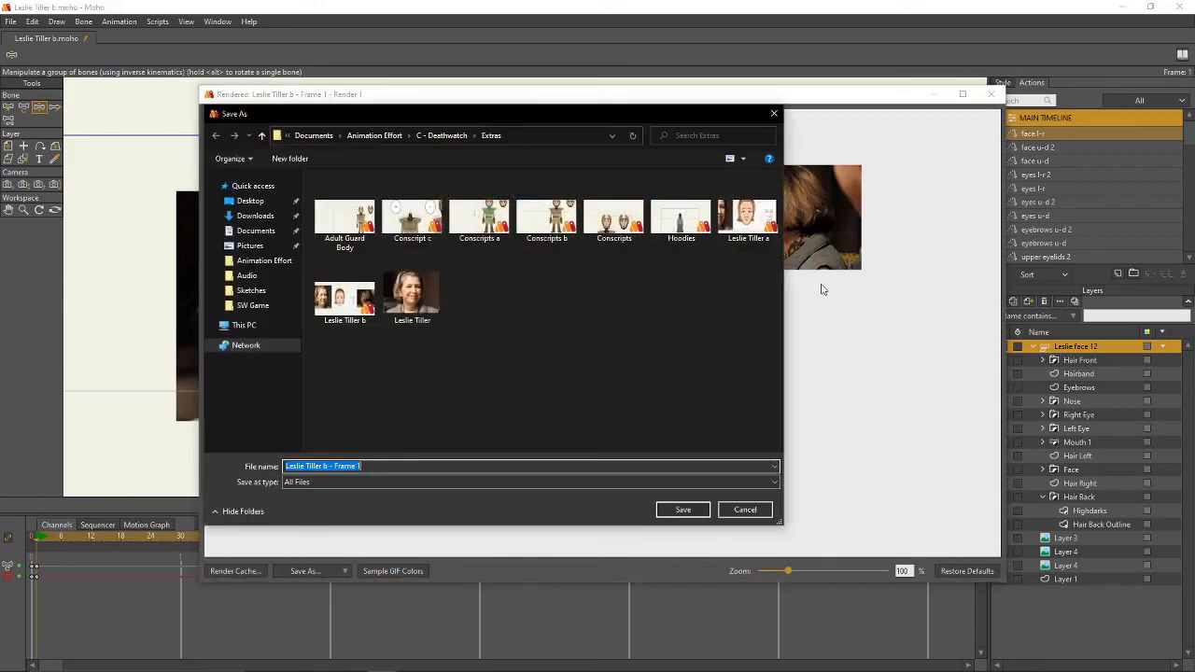
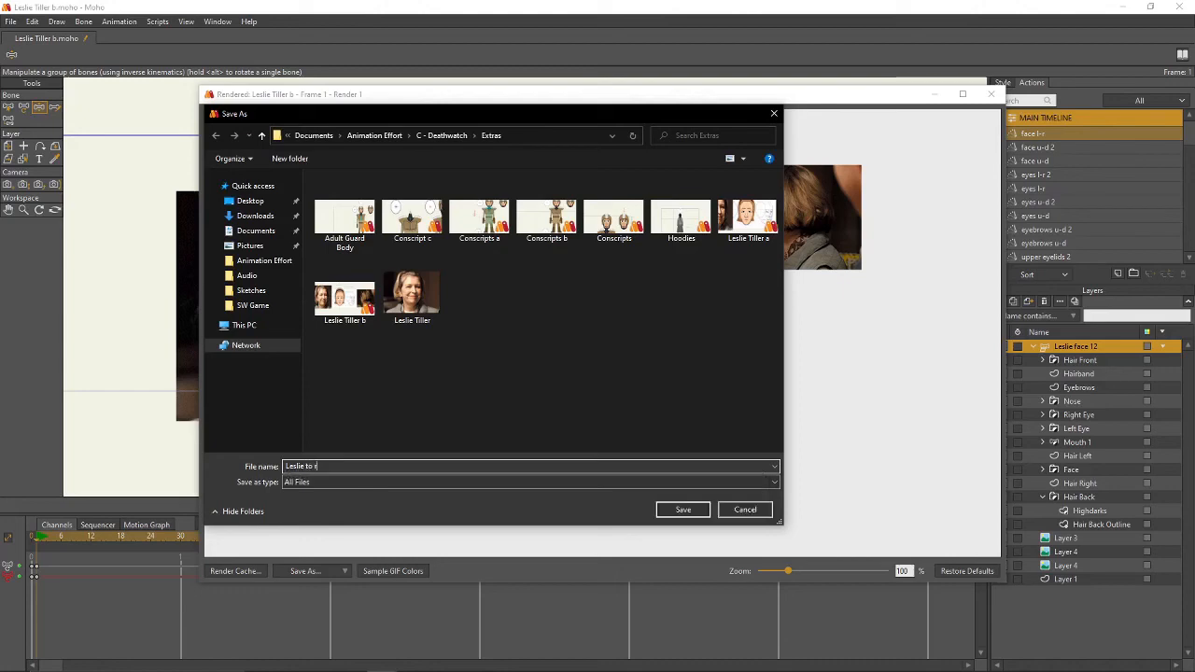
key("Return")
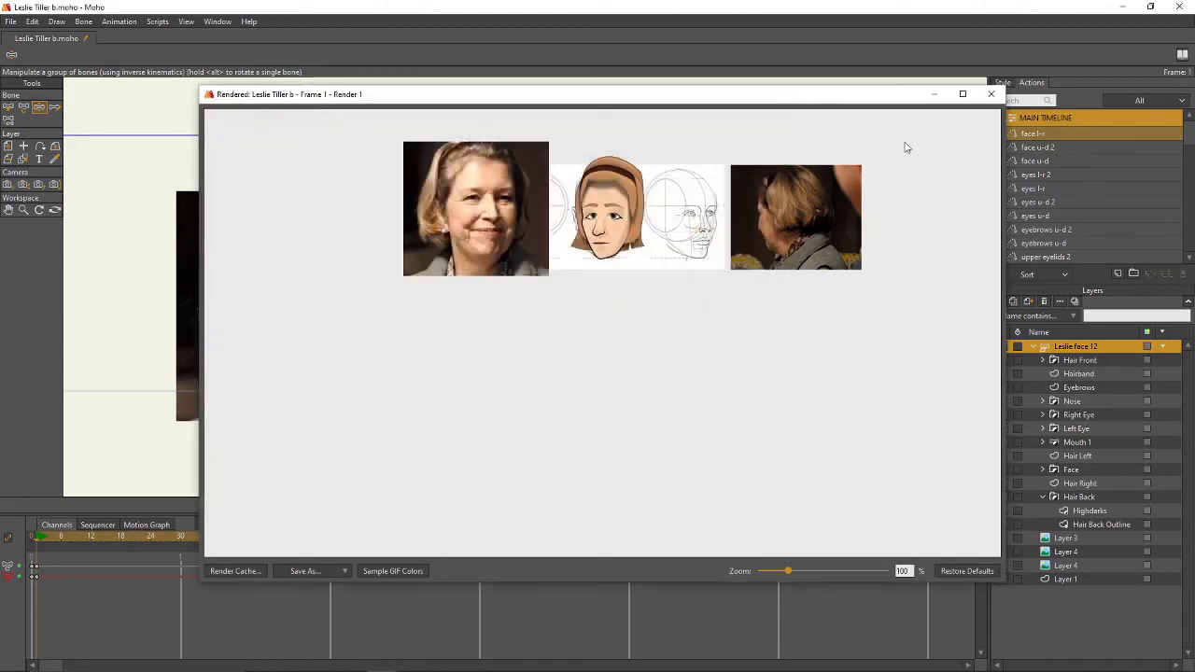
left_click(990, 93)
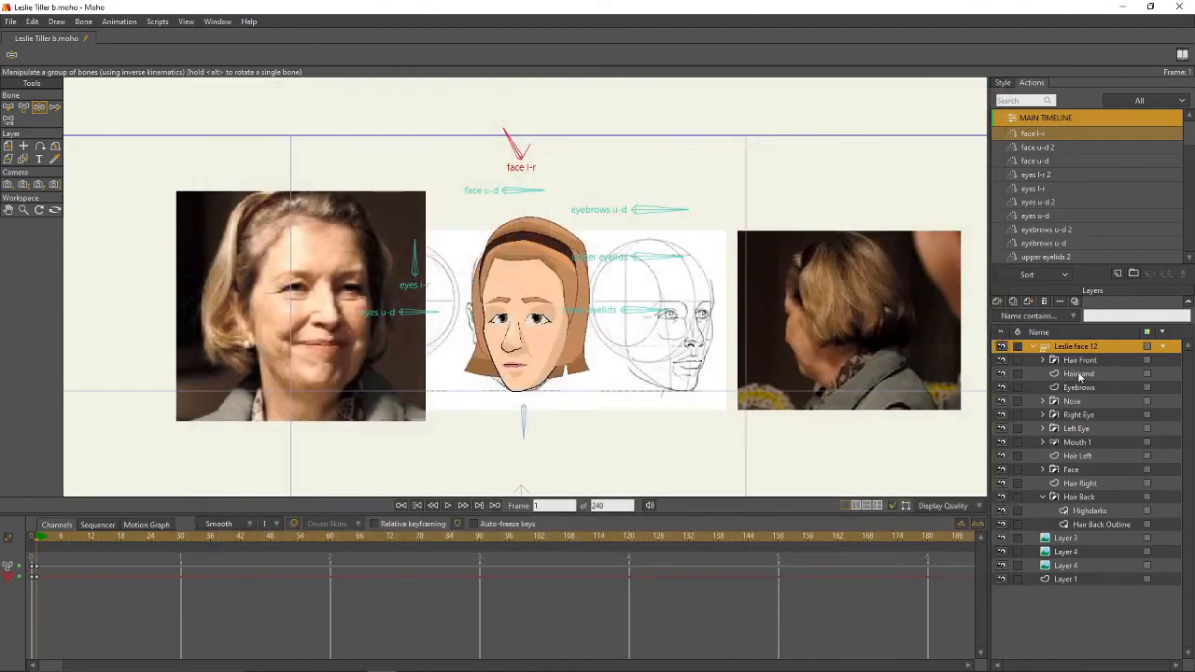
left_click(1062, 540)
- Hide the right and left reference photos and the sketch reference image
left_click(1002, 538)
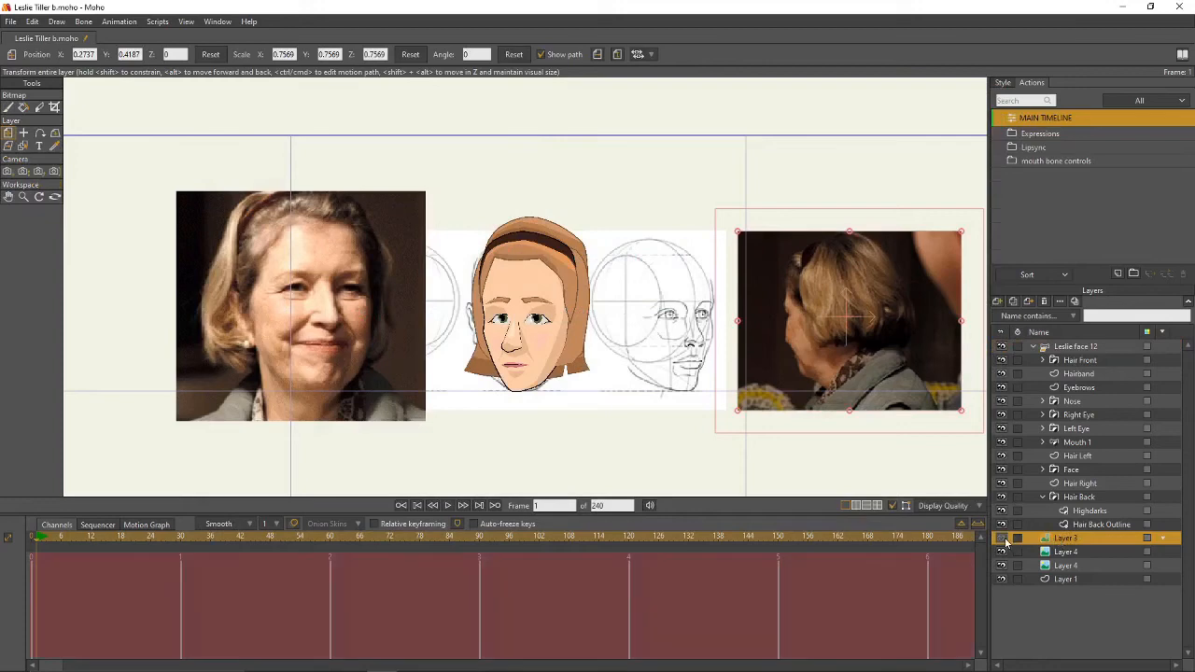
left_click(1001, 552)
left_click_drag(682, 354, 643, 335)
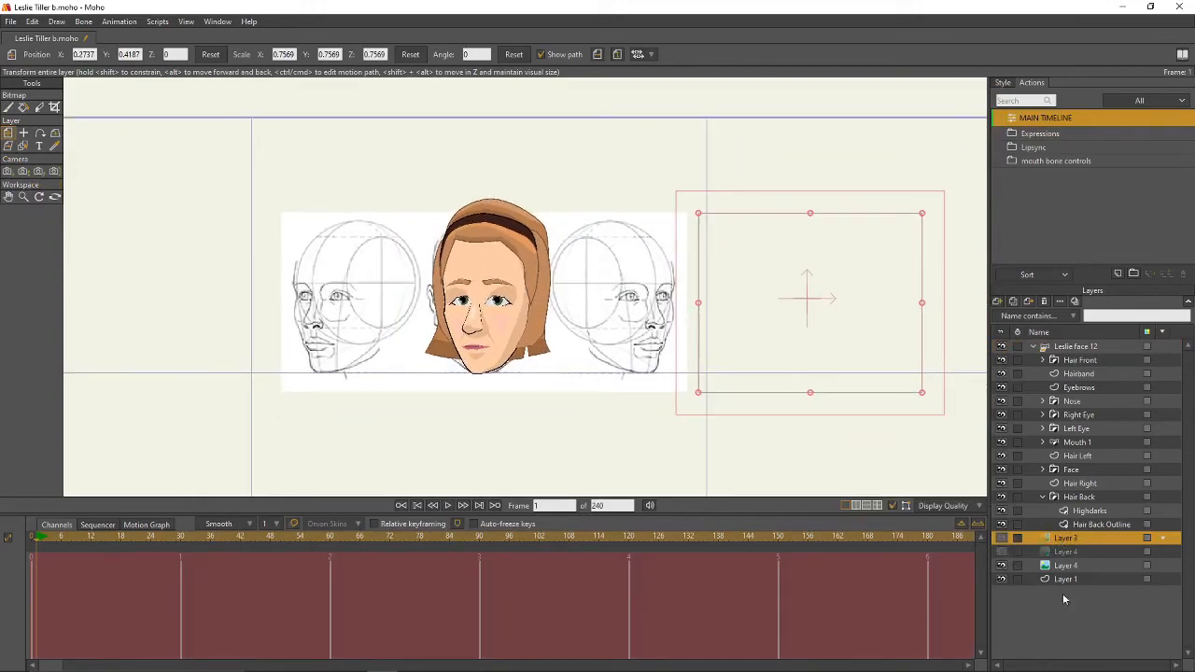
left_click(1002, 566)
left_click(1074, 347)
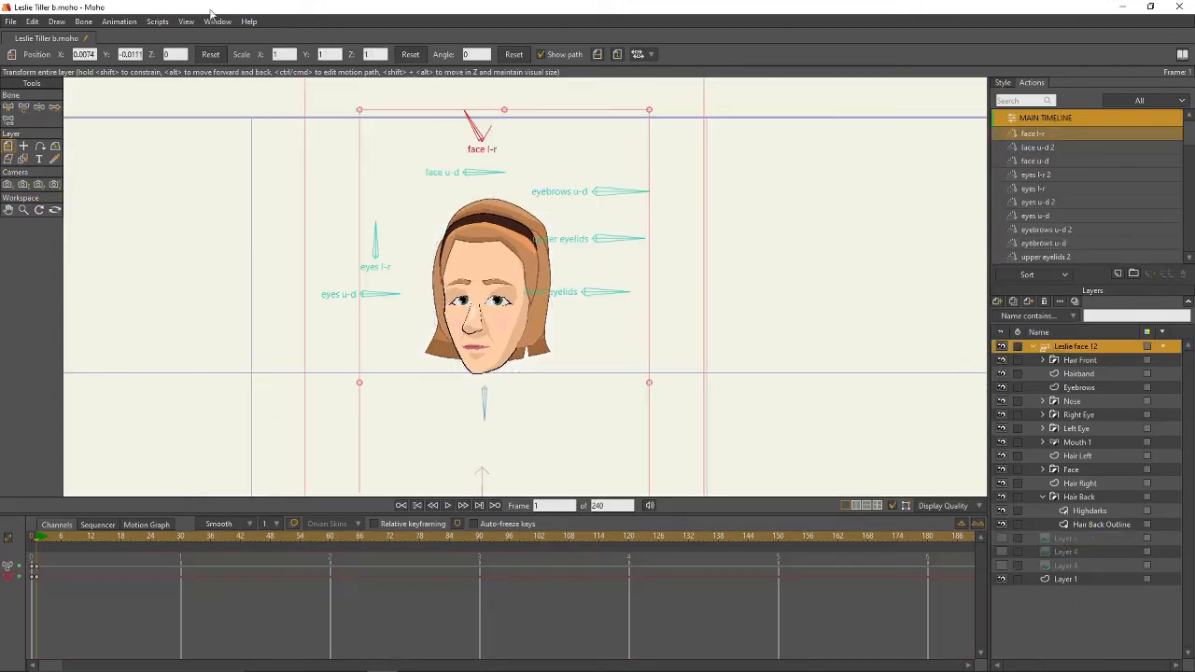
- Add a new Image layer from the Leslie to right.png file
left_click(10, 21)
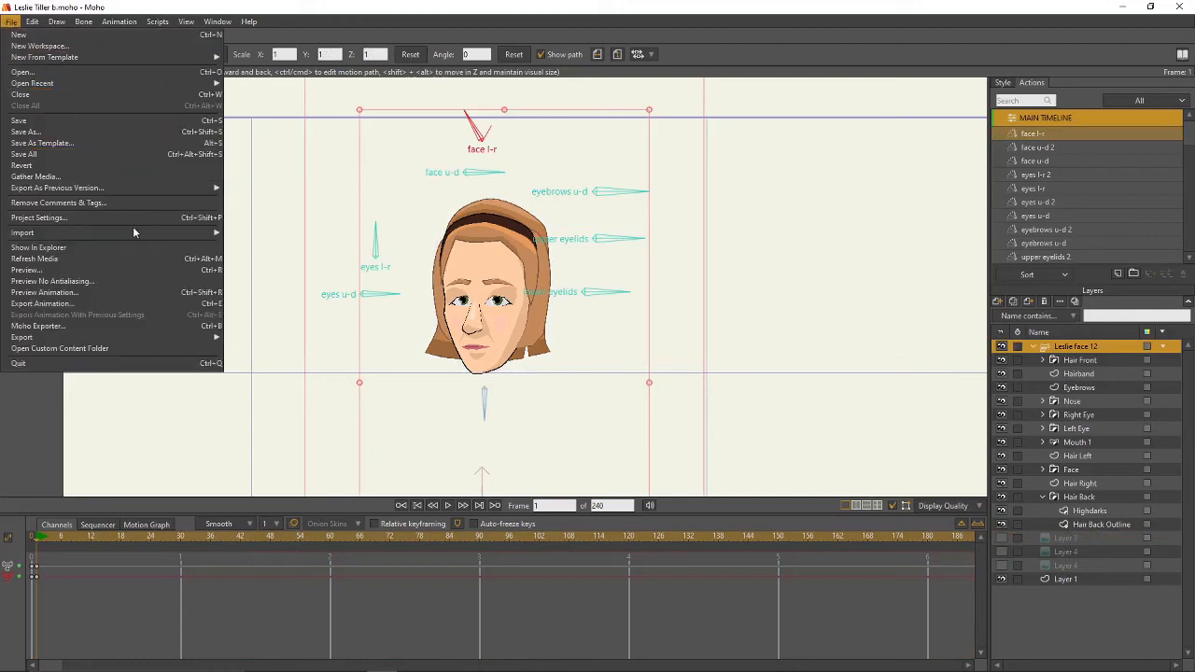
mouse_move(138, 232)
left_click(1083, 538)
left_click(1083, 539)
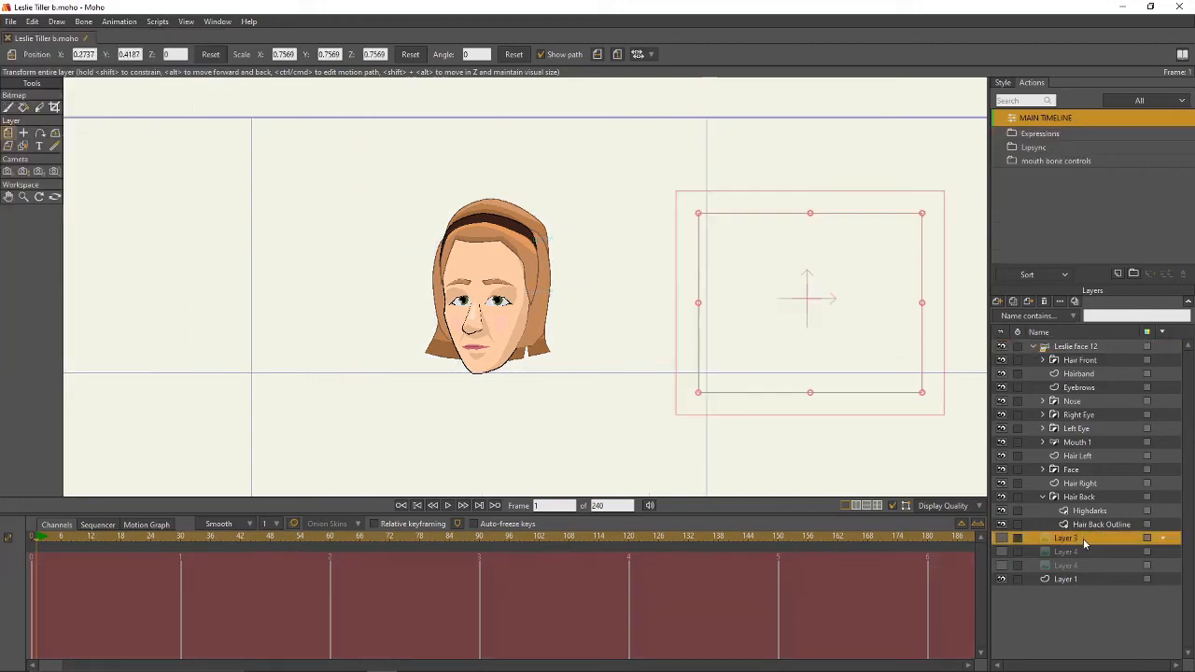
left_click(998, 302)
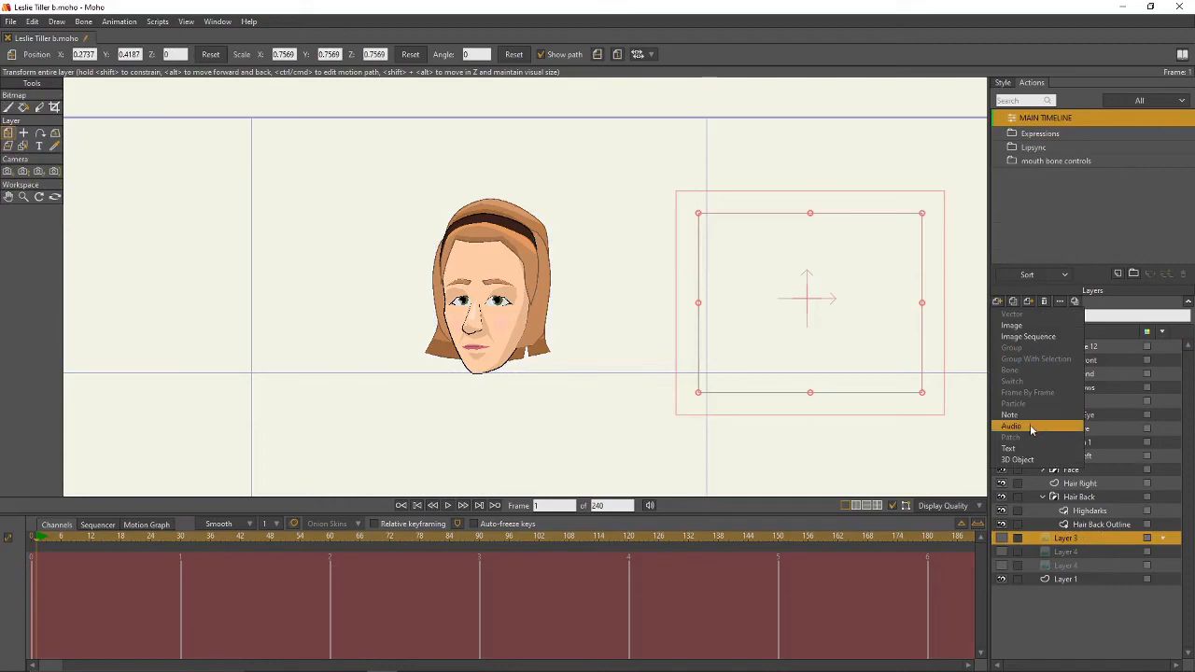
left_click(1027, 327)
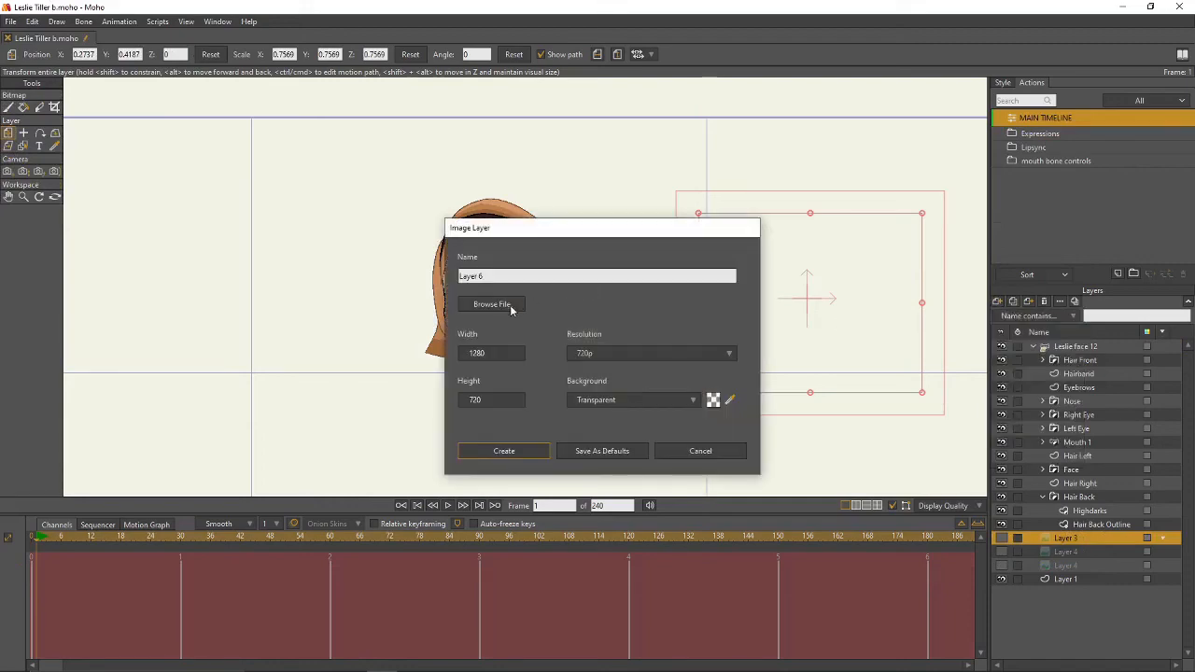
left_click(486, 303)
double_click(661, 347)
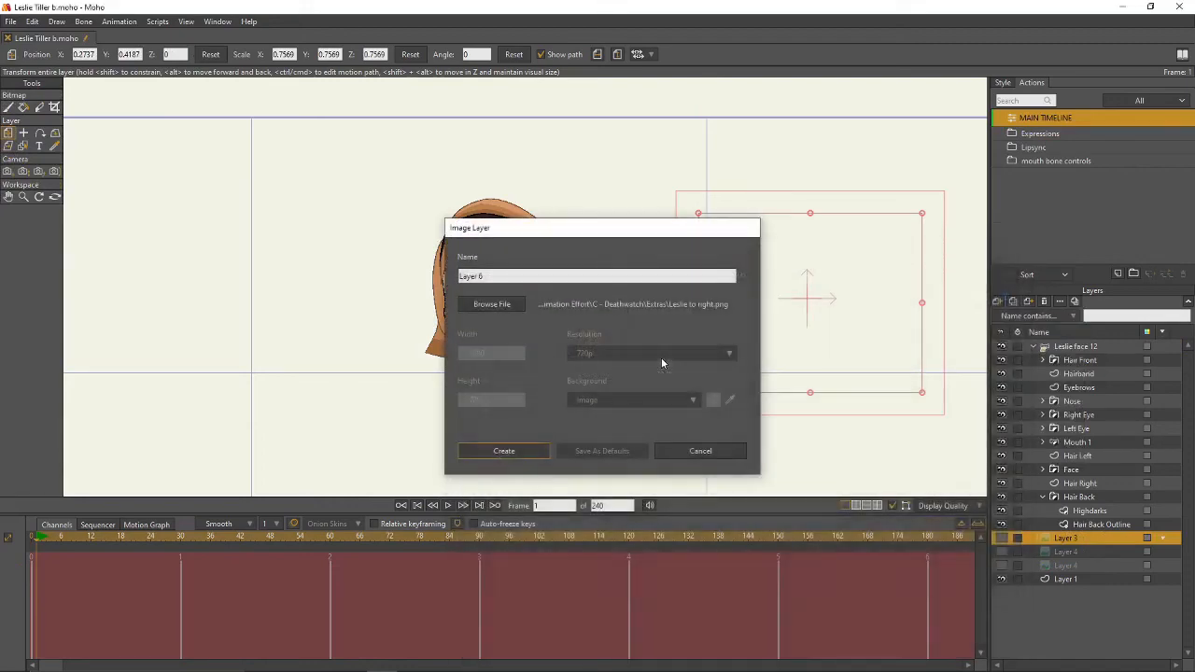
left_click(504, 451)
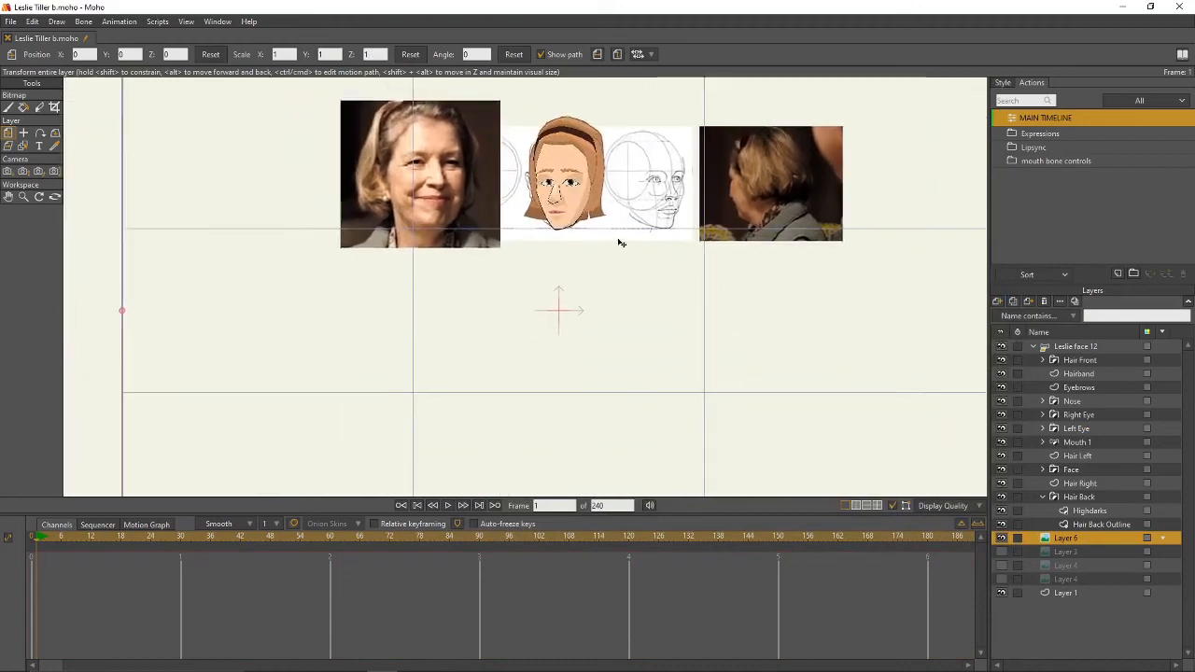
- Crop the new image down to just the cartoon face
left_click(54, 107)
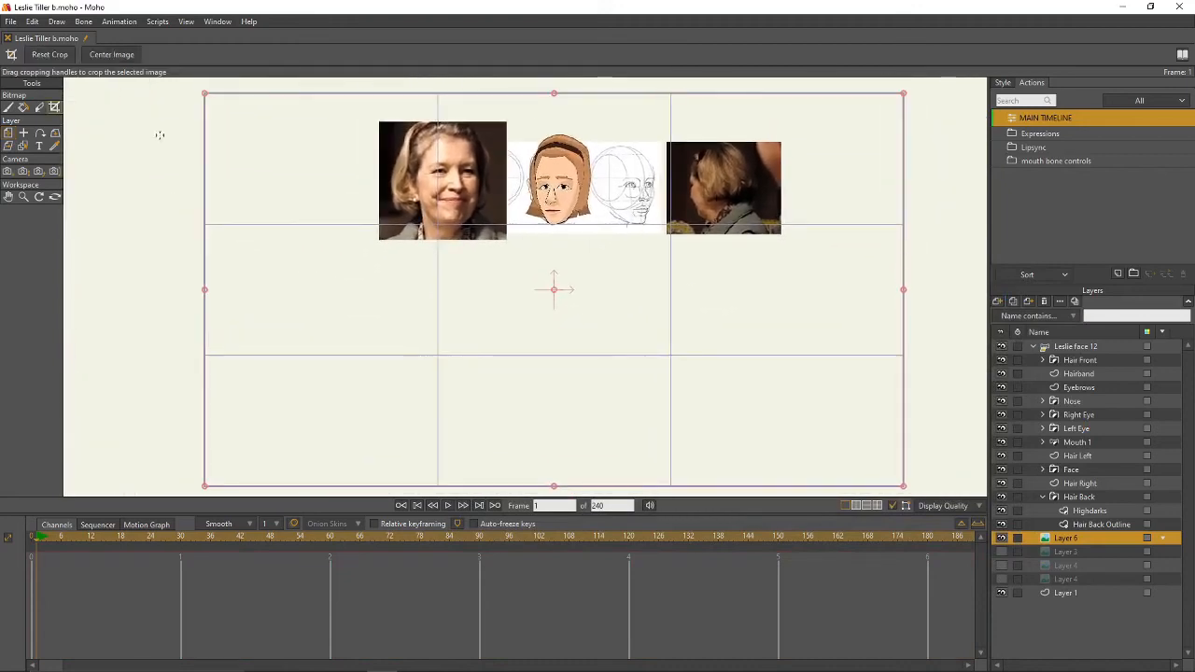
left_click_drag(904, 292, 600, 264)
left_click_drag(207, 293, 520, 293)
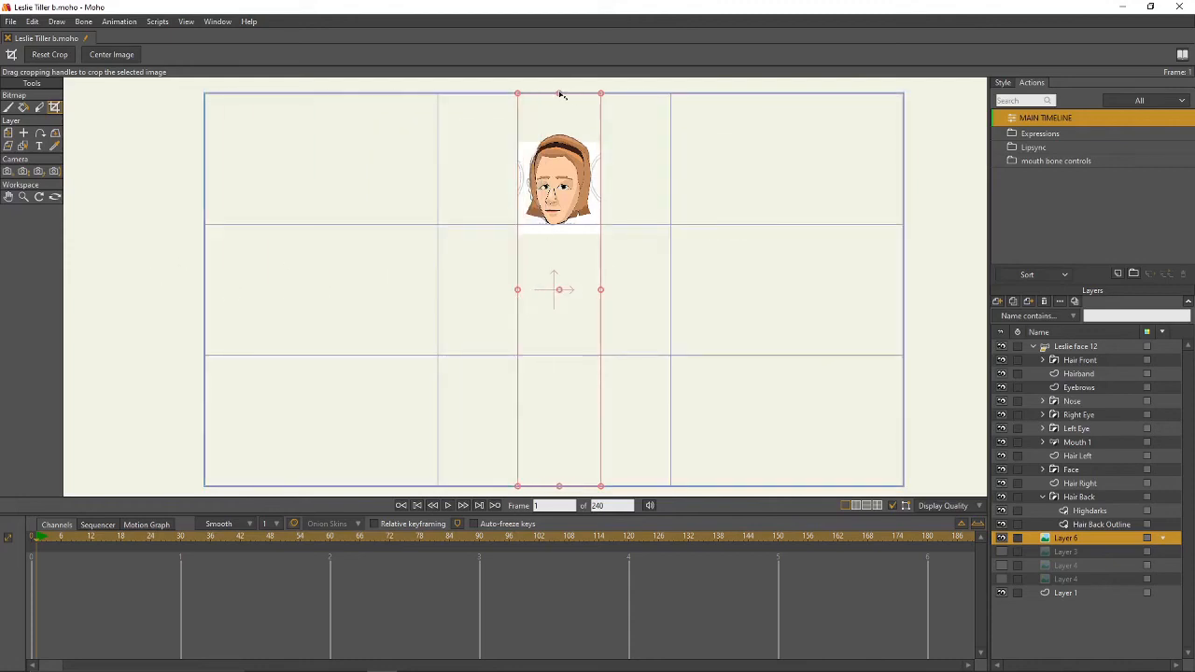
left_click_drag(560, 95, 562, 131)
left_click_drag(565, 474, 563, 182)
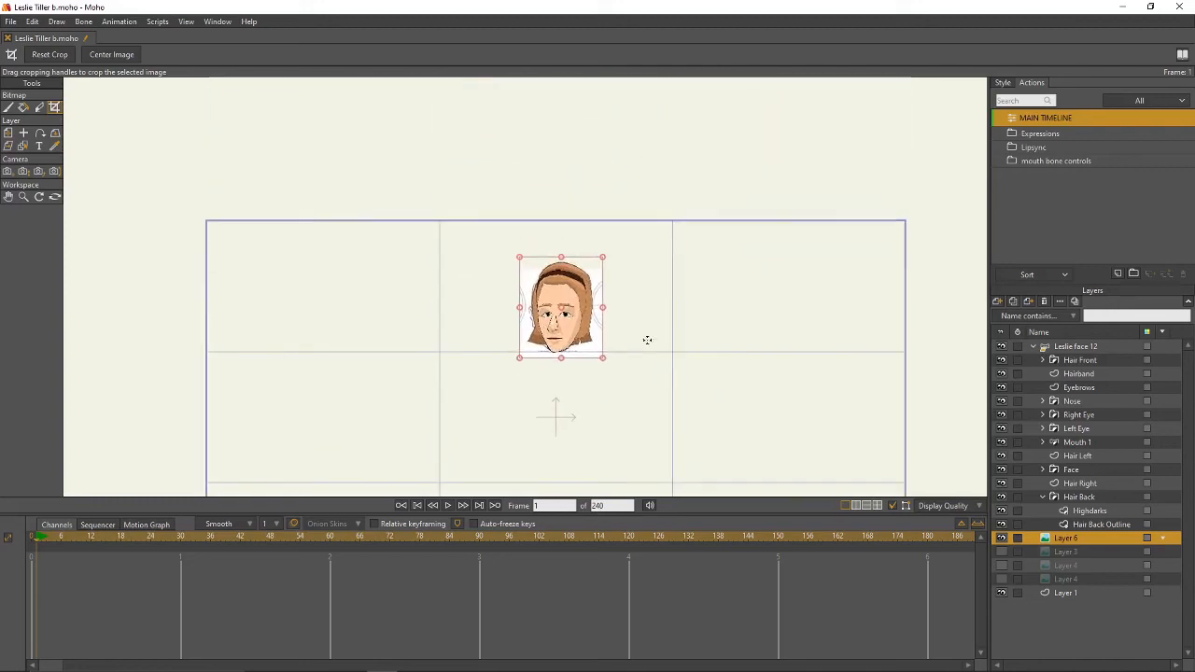
- Move the cropped reference face beside the drawn face
key("0")
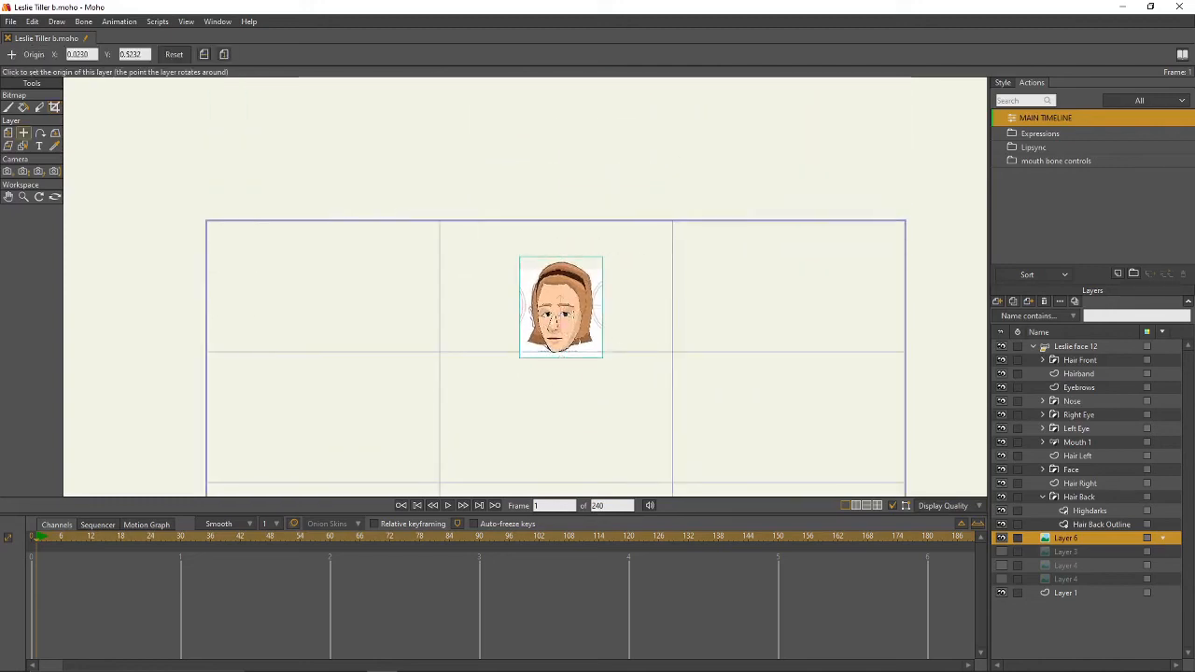
left_click(7, 133)
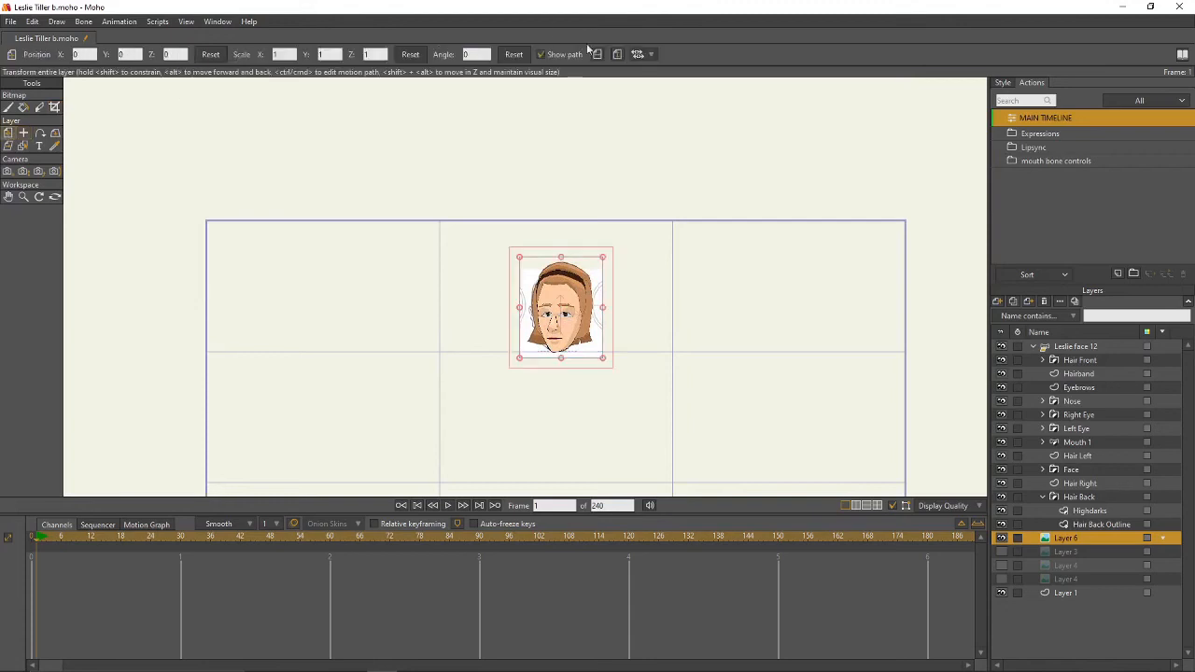
left_click_drag(560, 313, 626, 318)
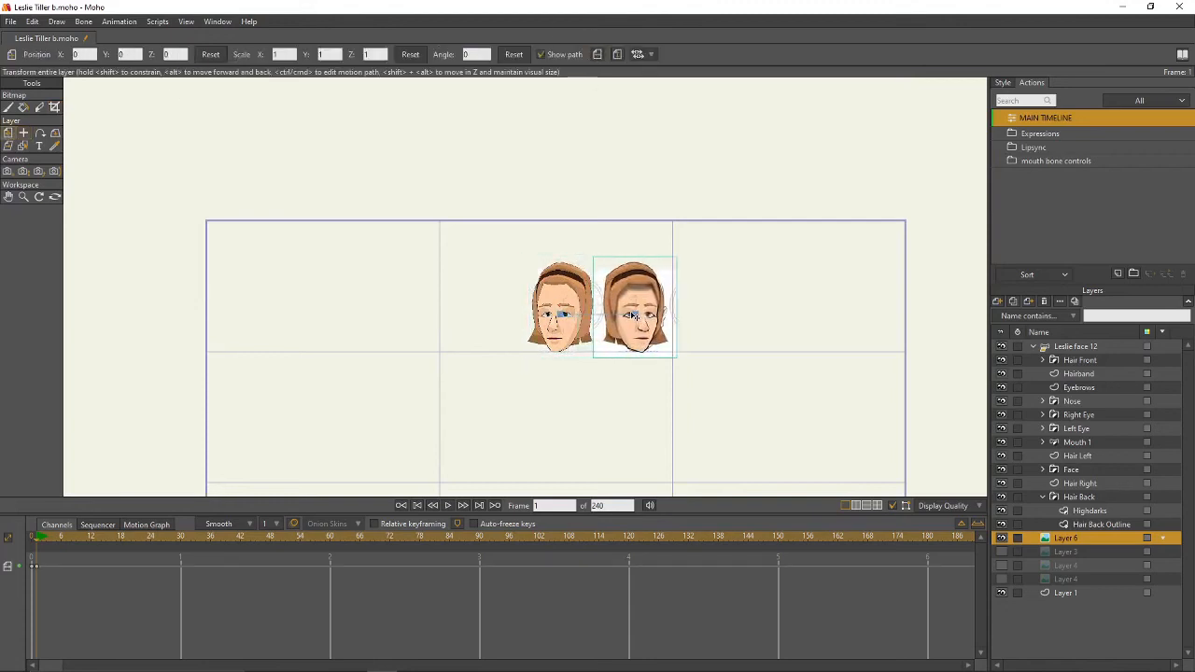
scroll(644, 317, "up", 5)
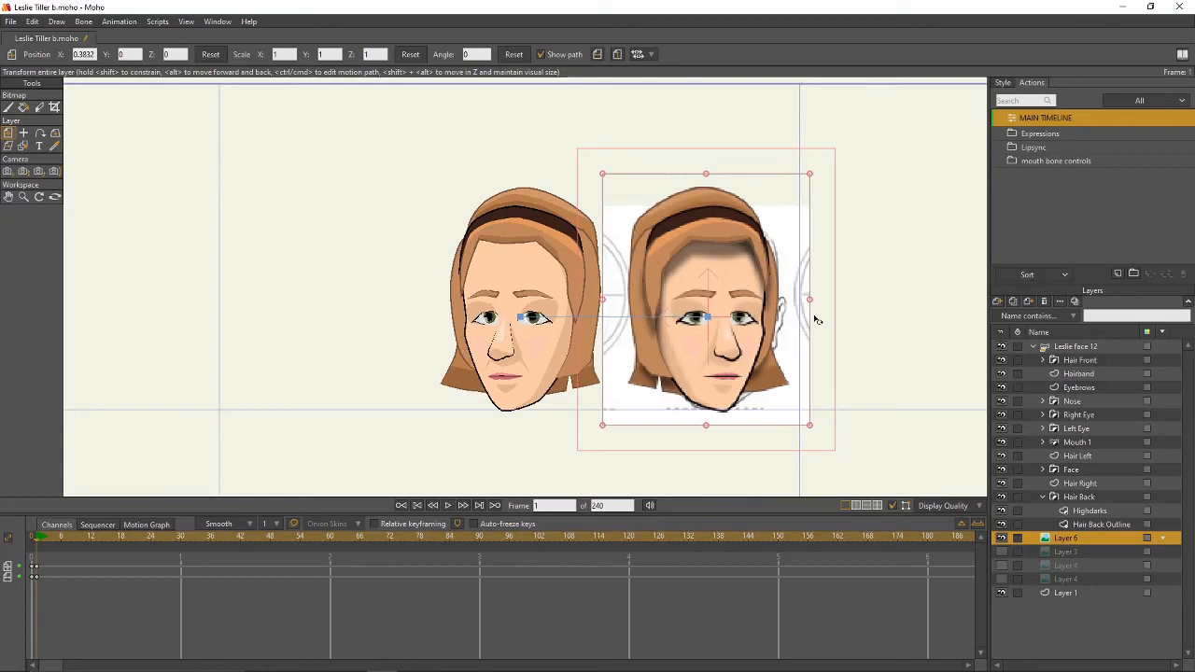
- Delete the stray keyframes near frame 1 on the Leslie face 12 rig and return to frame 0
left_click(1081, 349)
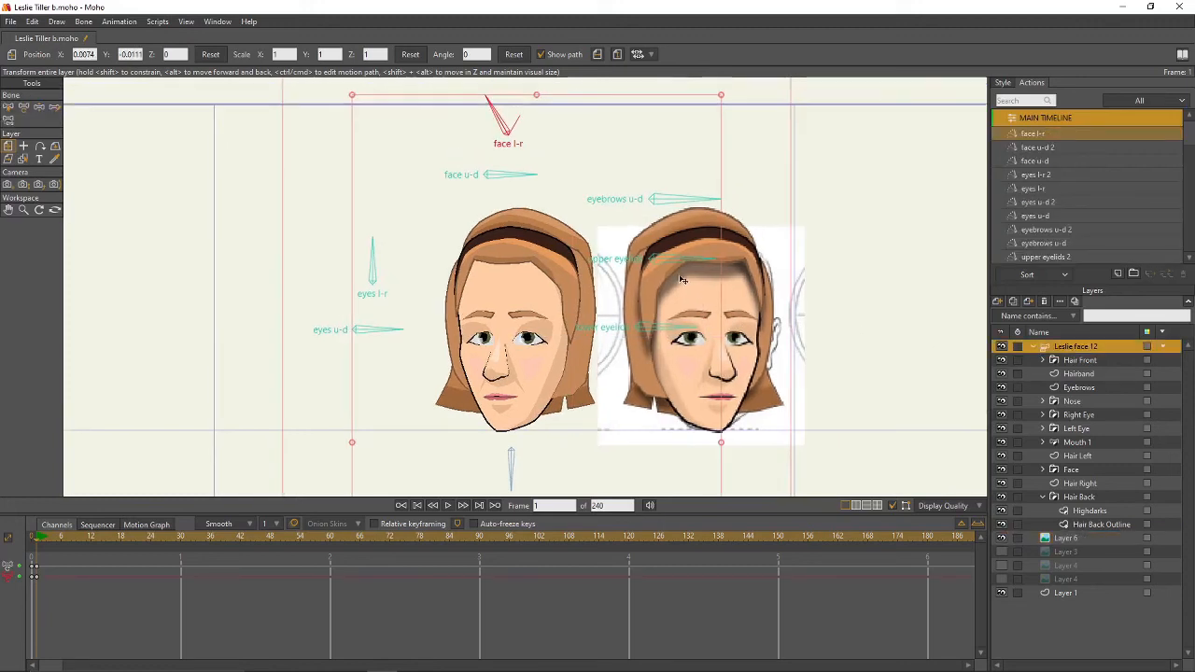
left_click_drag(46, 563, 28, 591)
key("Delete")
left_click(28, 591)
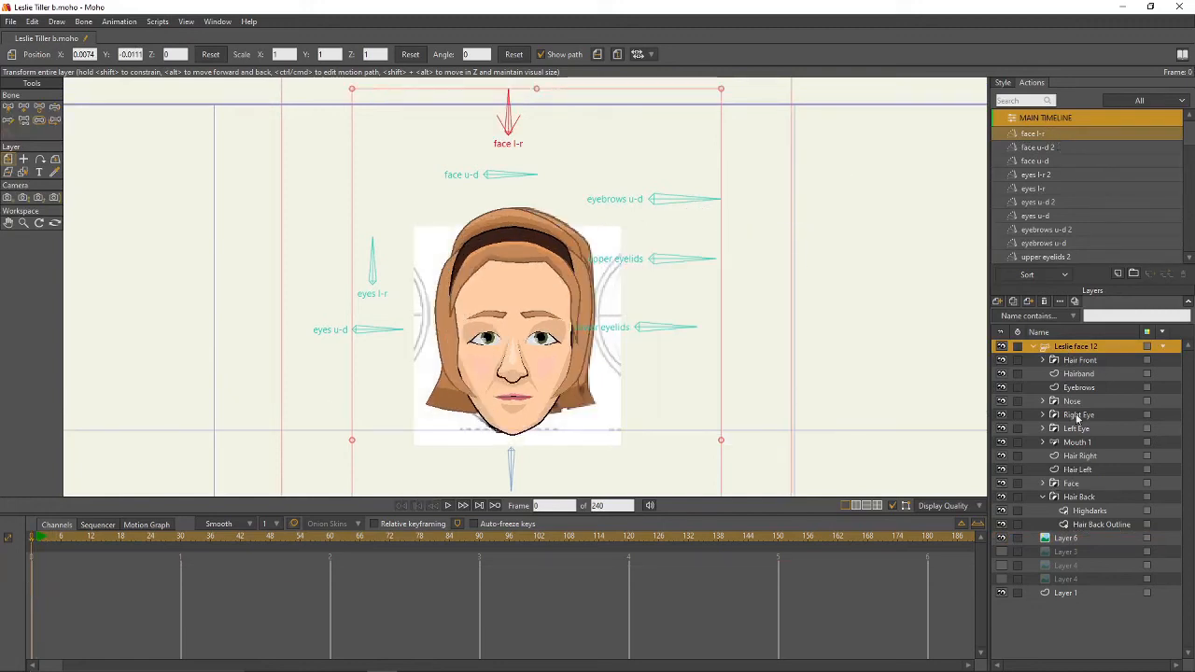
- Move Layer 6 further right to X 0.3831 and delete its keyframes near frame 0
left_click(1065, 539)
left_click_drag(566, 334, 752, 348)
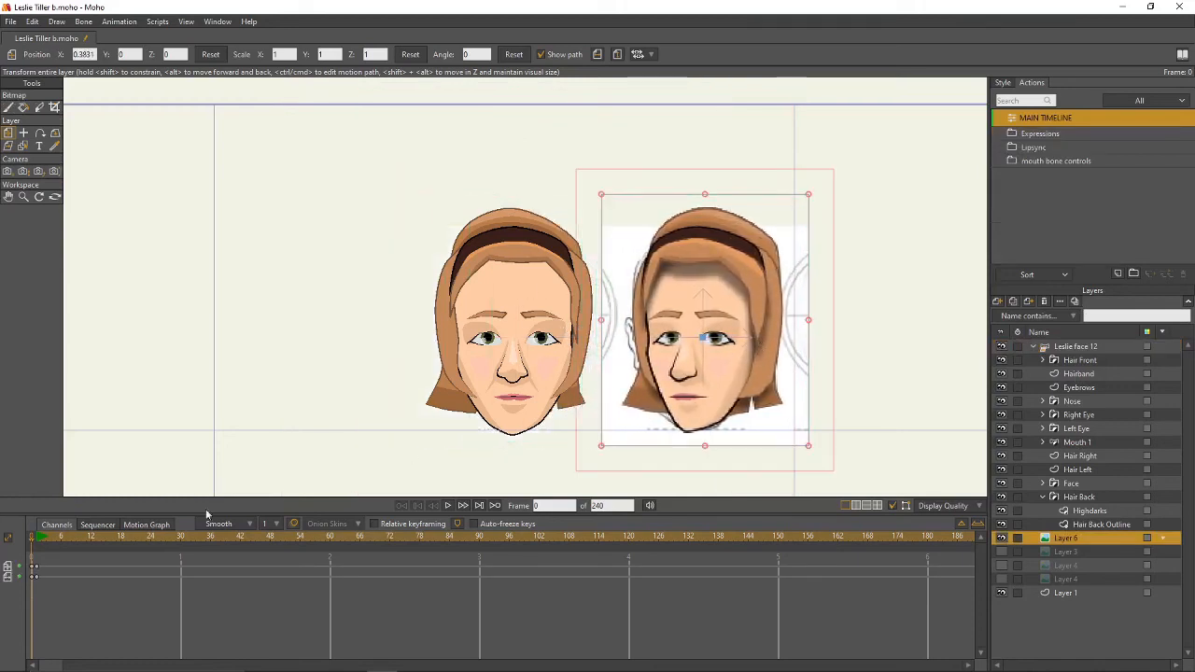
left_click_drag(44, 561, 32, 586)
key("Delete")
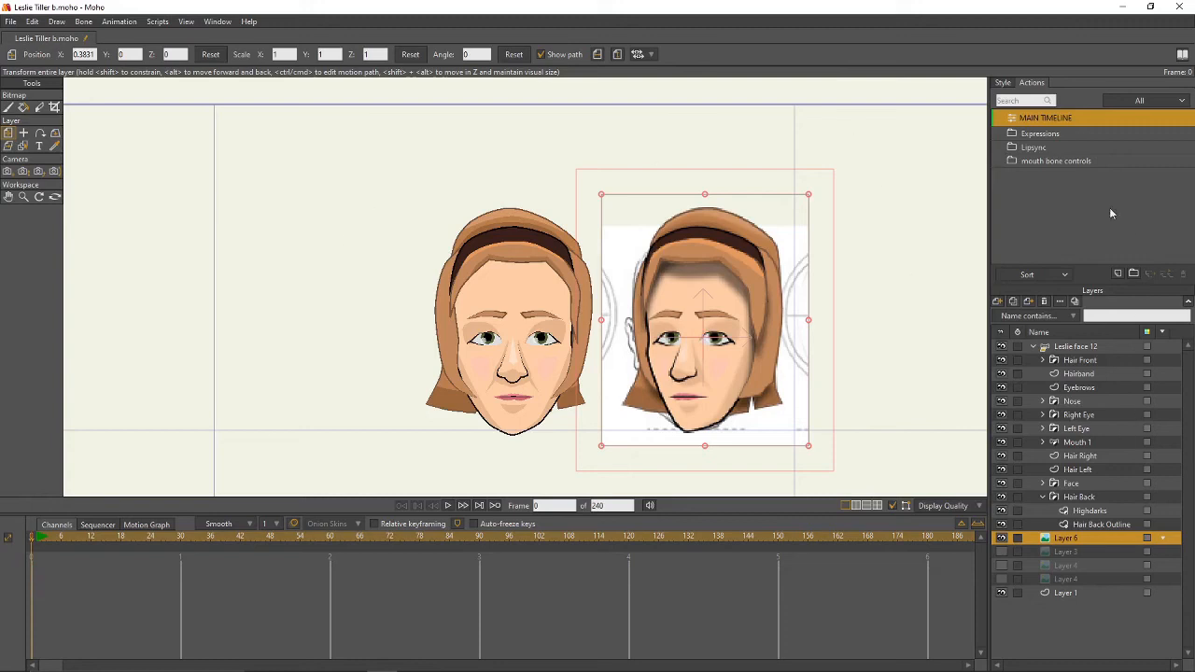
left_click(1097, 347)
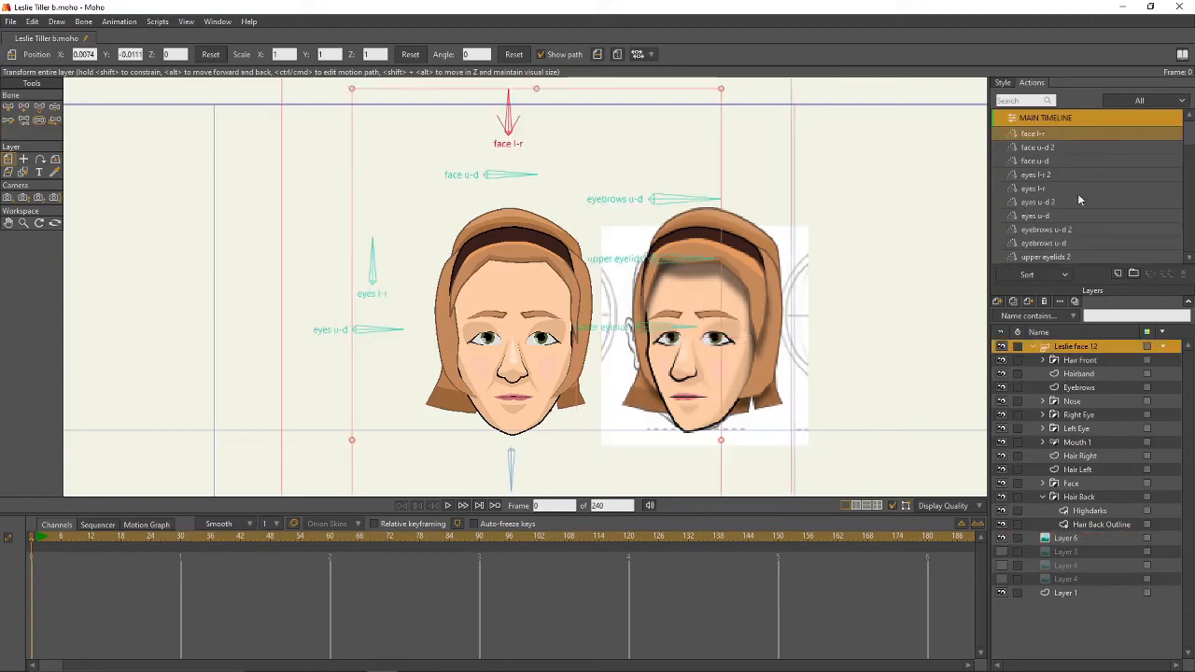
- In face l-r at frame 30, pull the Hair Back Outline's right and lower-right points outward
double_click(1047, 136)
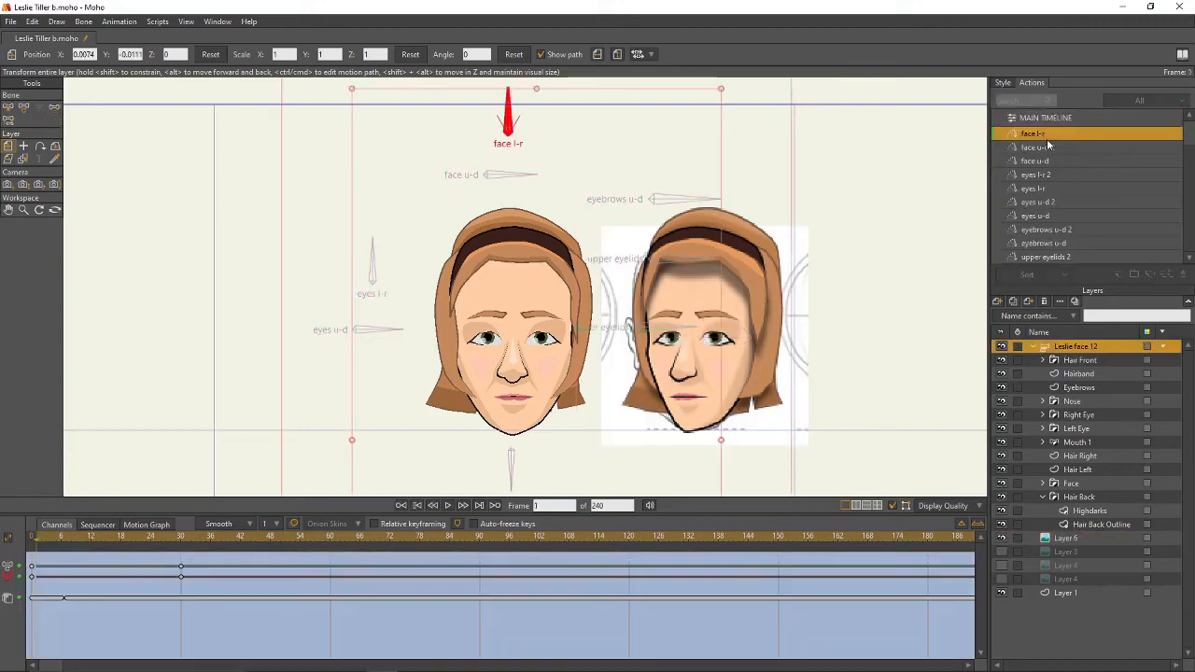
left_click(183, 538)
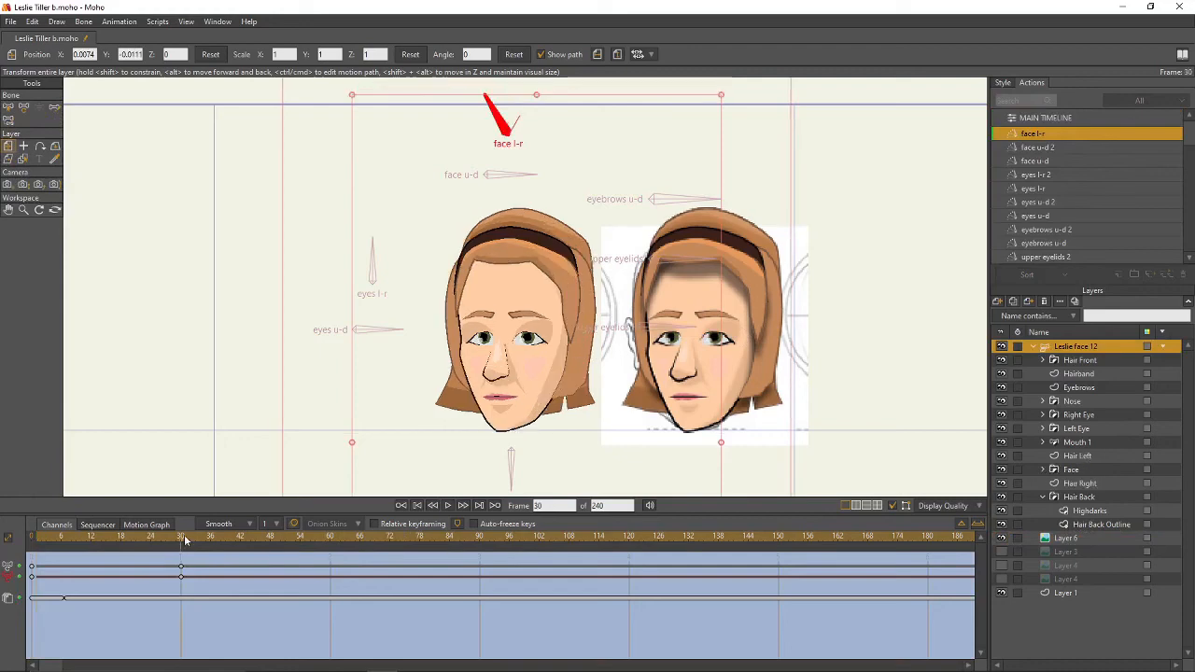
left_click(1097, 524)
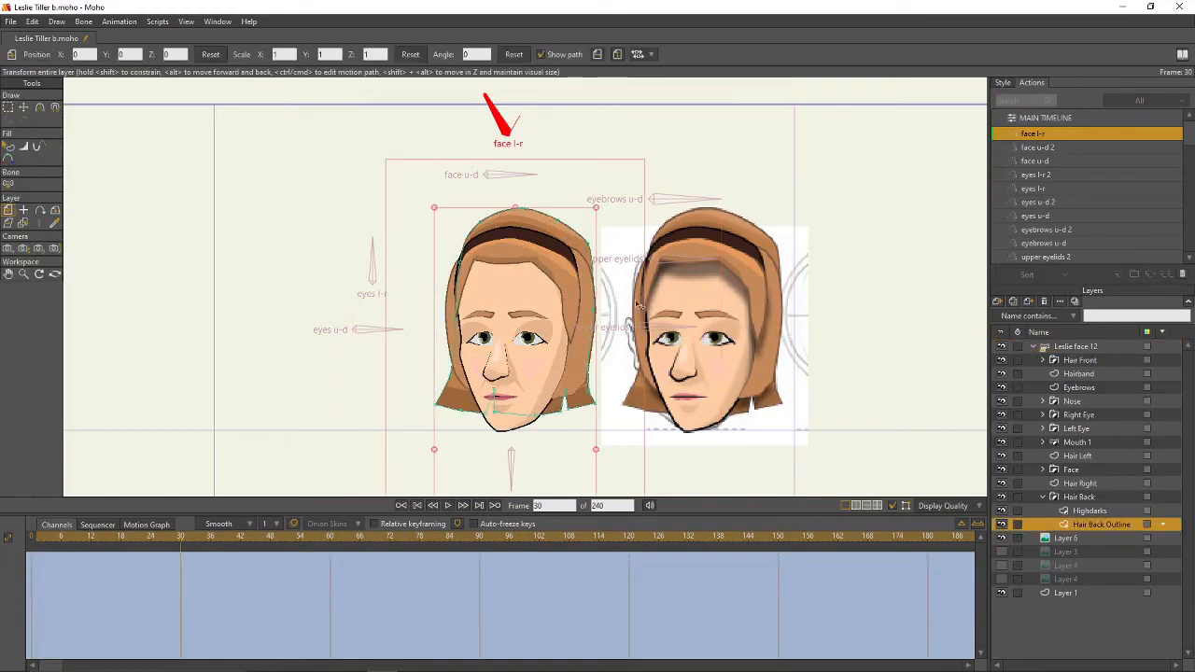
key("t")
left_click_drag(598, 312, 612, 313)
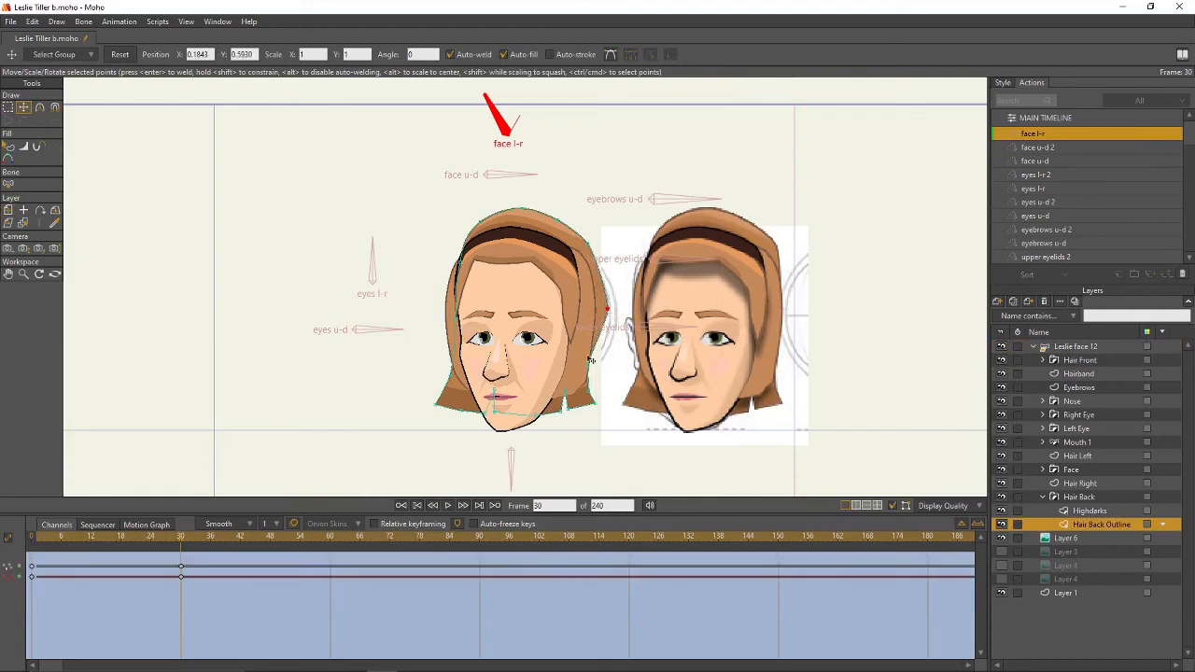
mouse_move(590, 363)
left_mouse_down()
mouse_move(605, 365)
mouse_move(609, 403)
mouse_move(549, 417)
mouse_move(578, 388)
mouse_move(570, 403)
left_mouse_up()
key("g")
key("t")
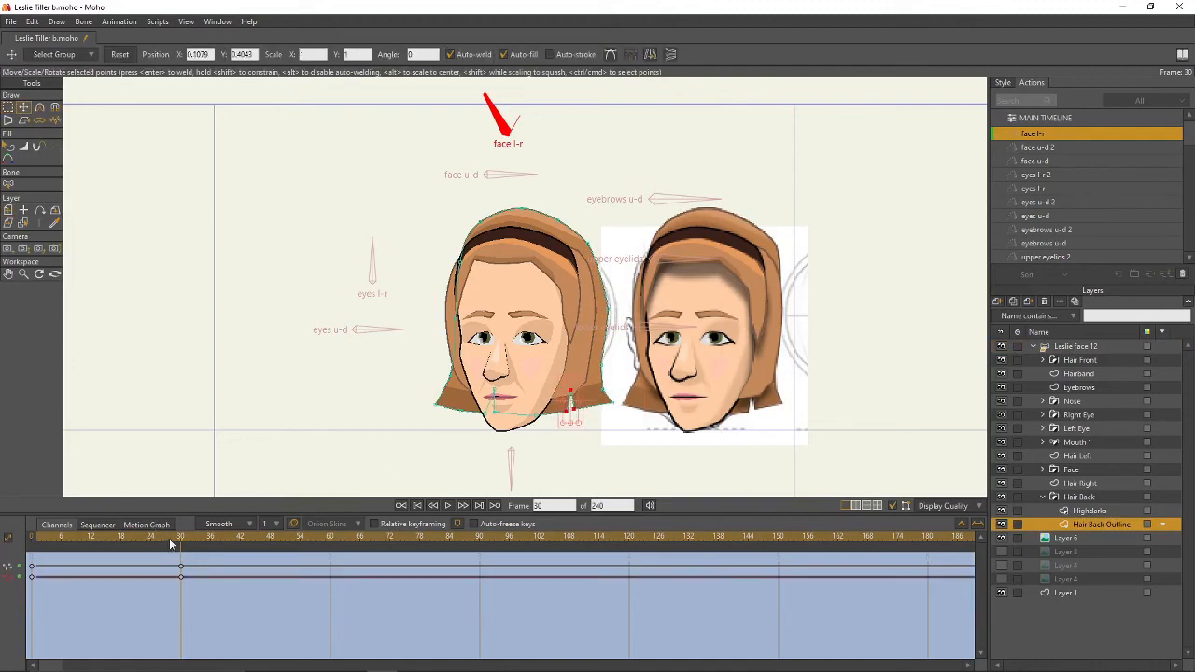
- Preview the early turn frames, then return to the main timeline with Leslie face 12 selected
mouse_move(171, 545)
left_mouse_down()
mouse_move(88, 547)
mouse_move(175, 548)
left_mouse_up()
left_click(1049, 115)
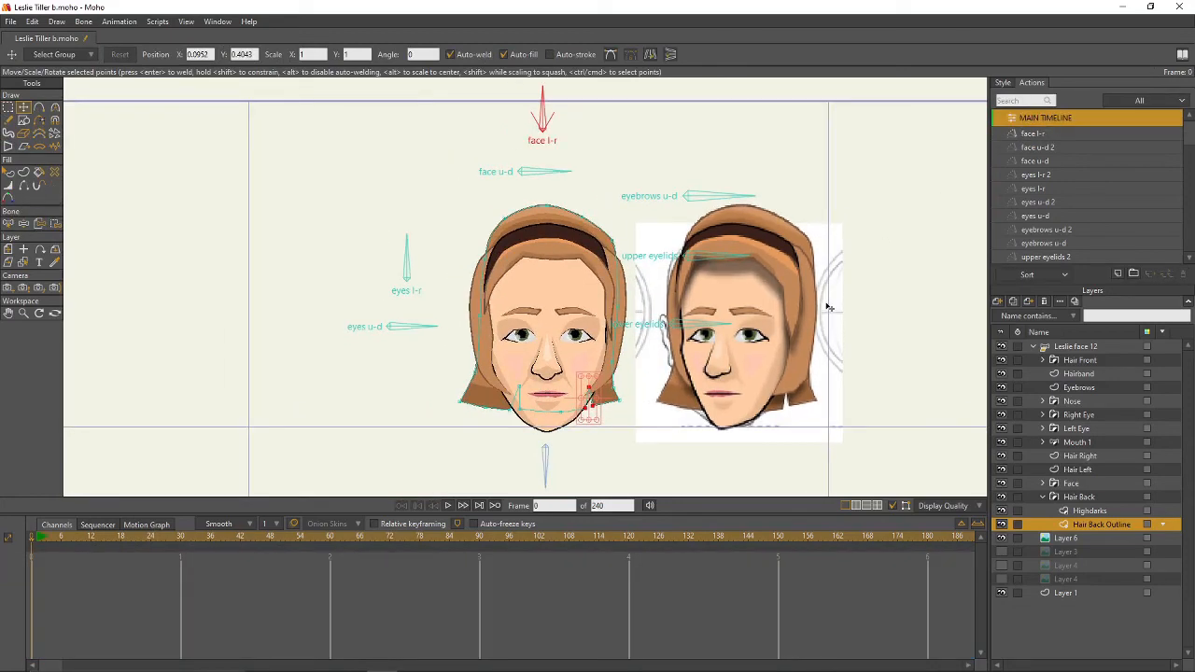
left_click(1092, 349)
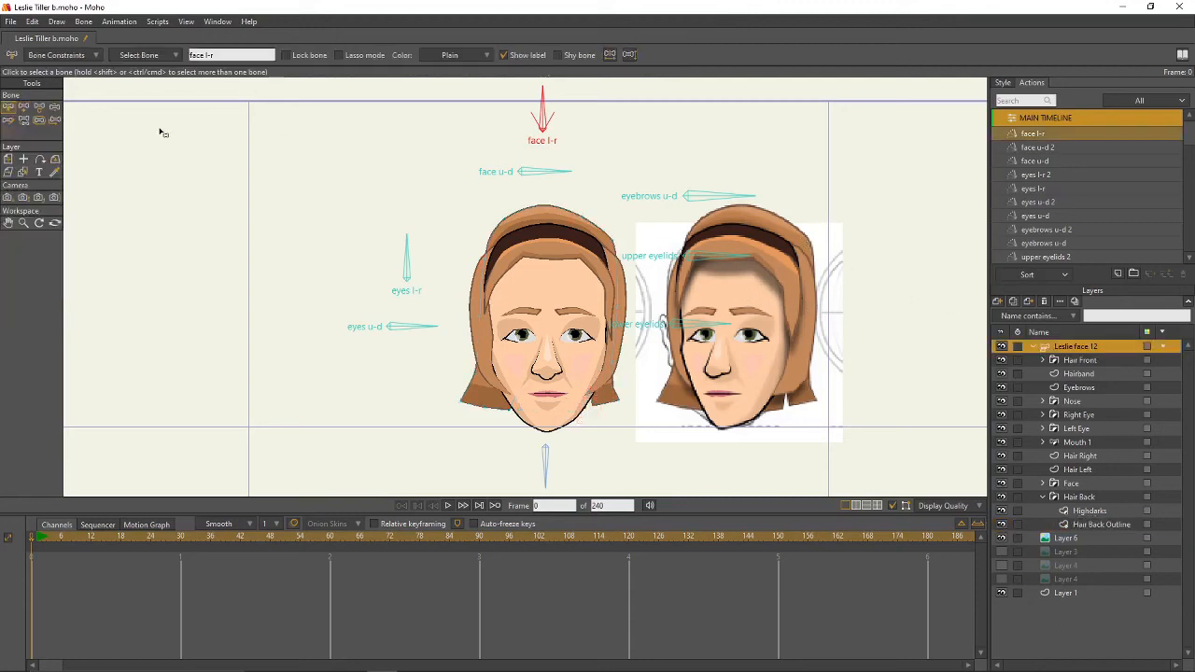
- Create a face l-r 2 action and flip the Layer 6 reference photo horizontally at frame 30
left_click(1119, 275)
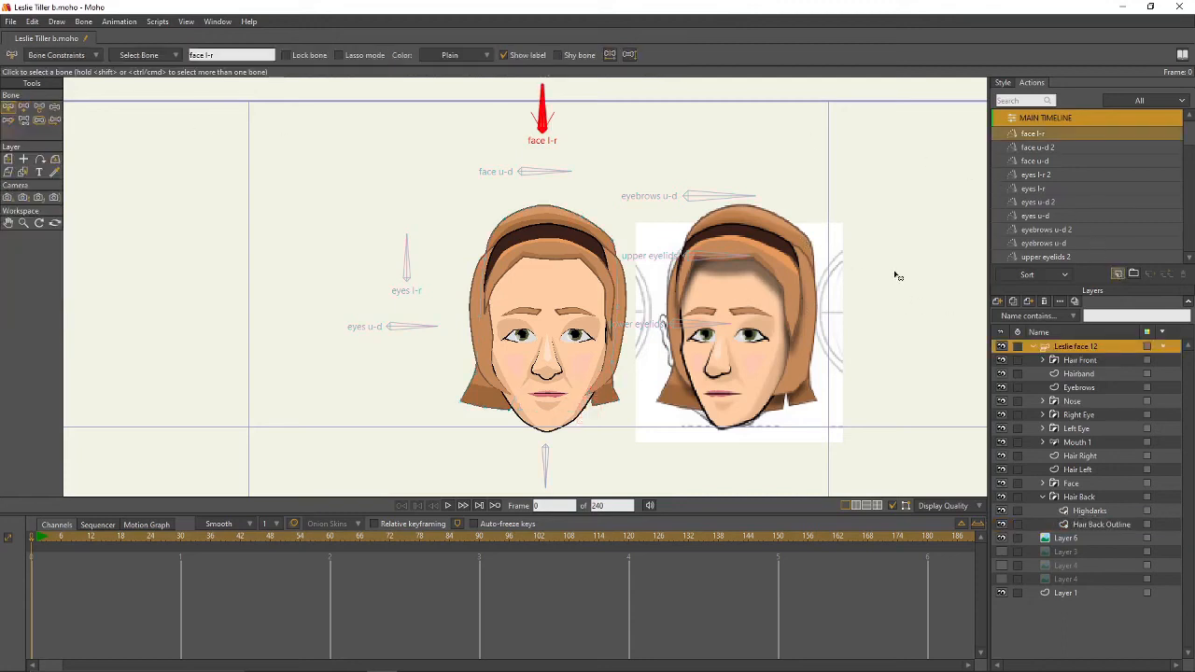
left_click(180, 534)
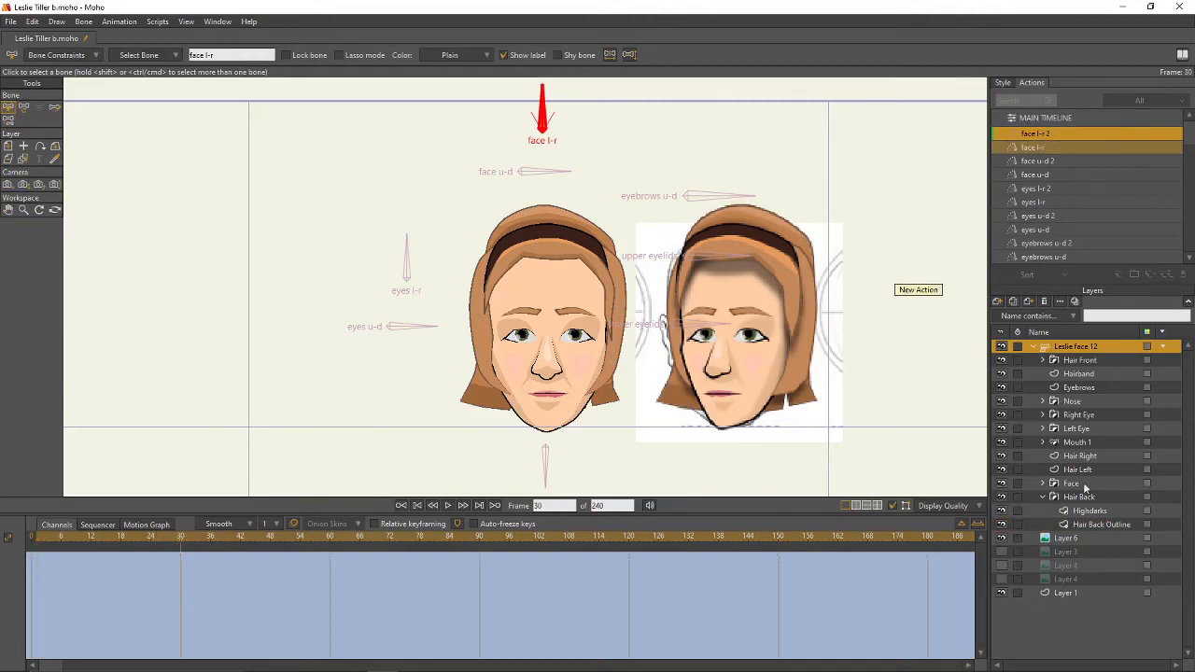
left_click(1083, 537)
left_click(598, 54)
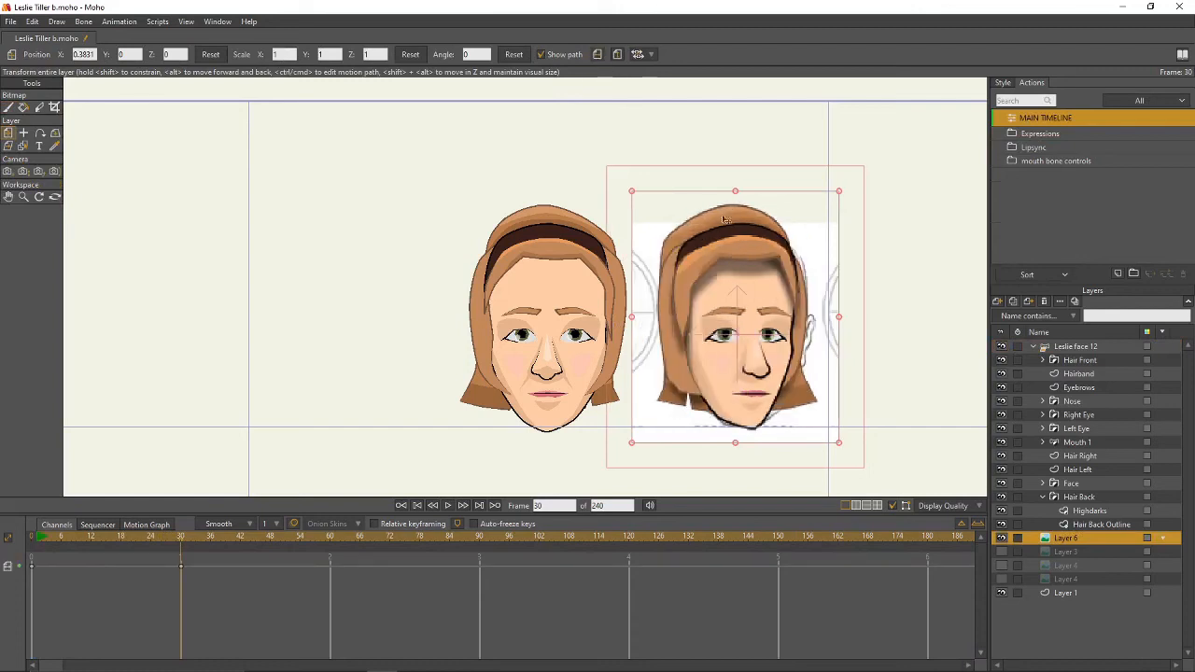
left_click_drag(765, 345, 773, 346)
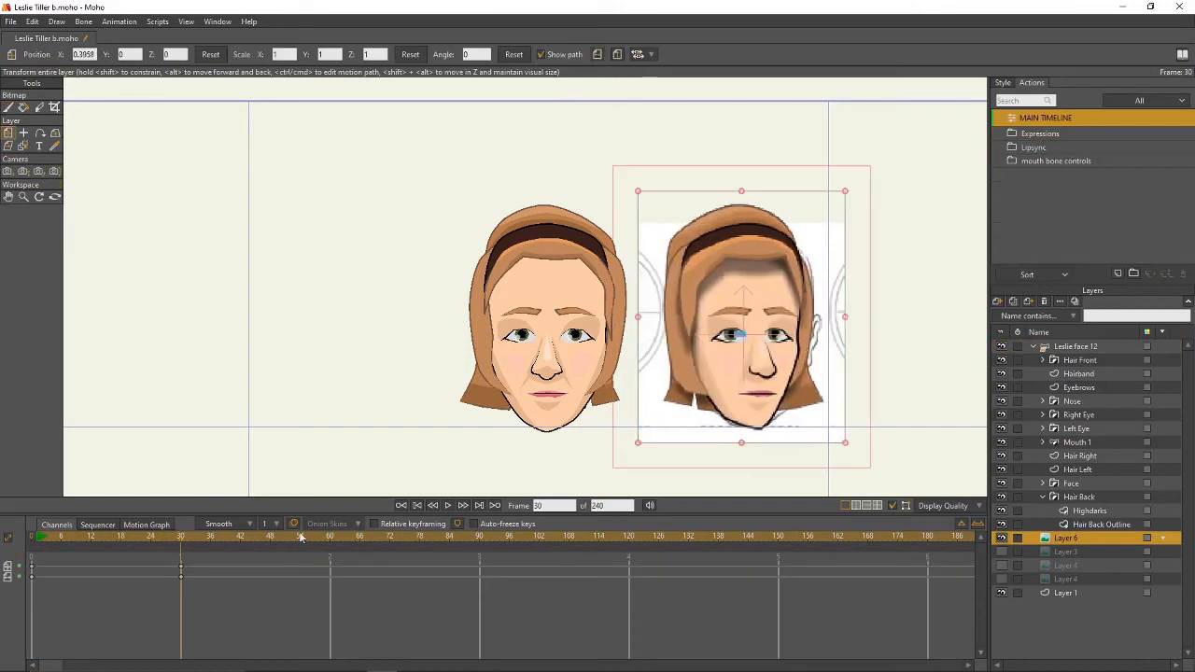
- Delete the photo's frame-30 keys and flip it horizontally at frame 0 instead
left_click_drag(194, 558, 166, 595)
key("Delete")
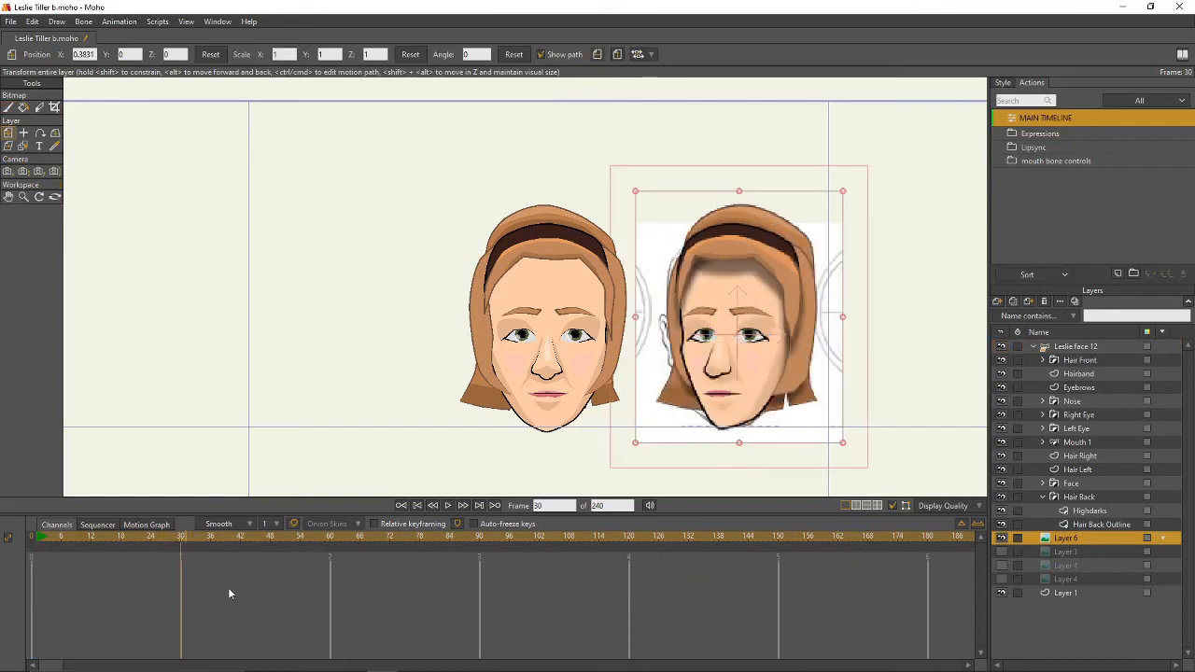
left_click(400, 505)
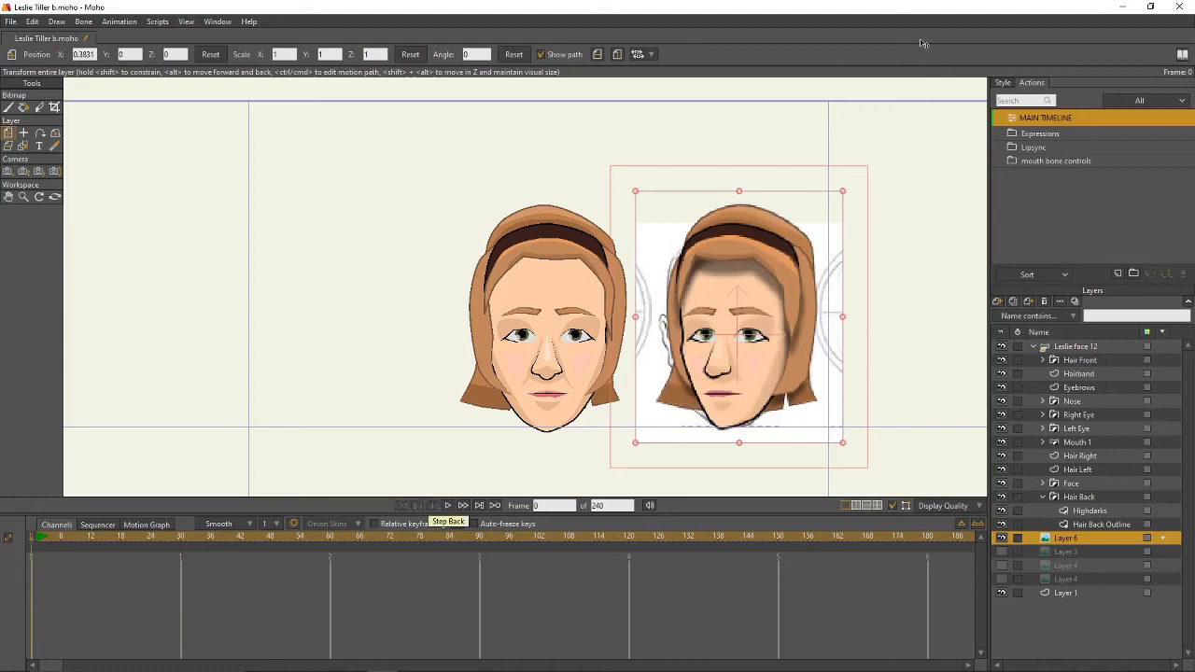
left_click(602, 55)
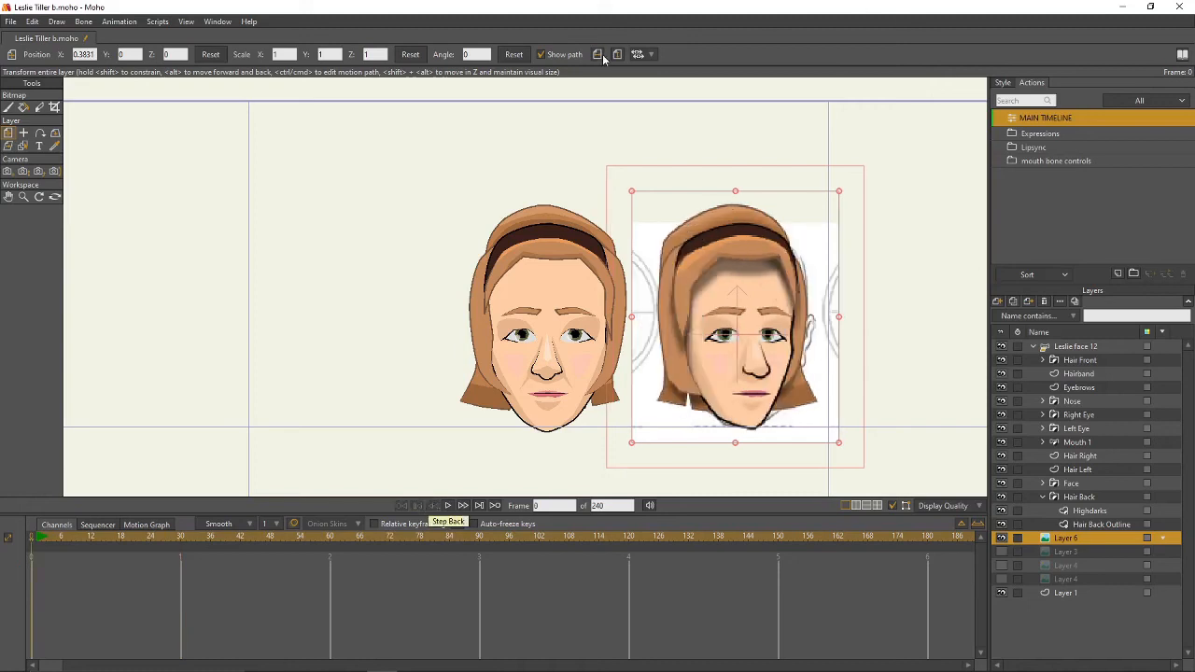
left_click(1073, 348)
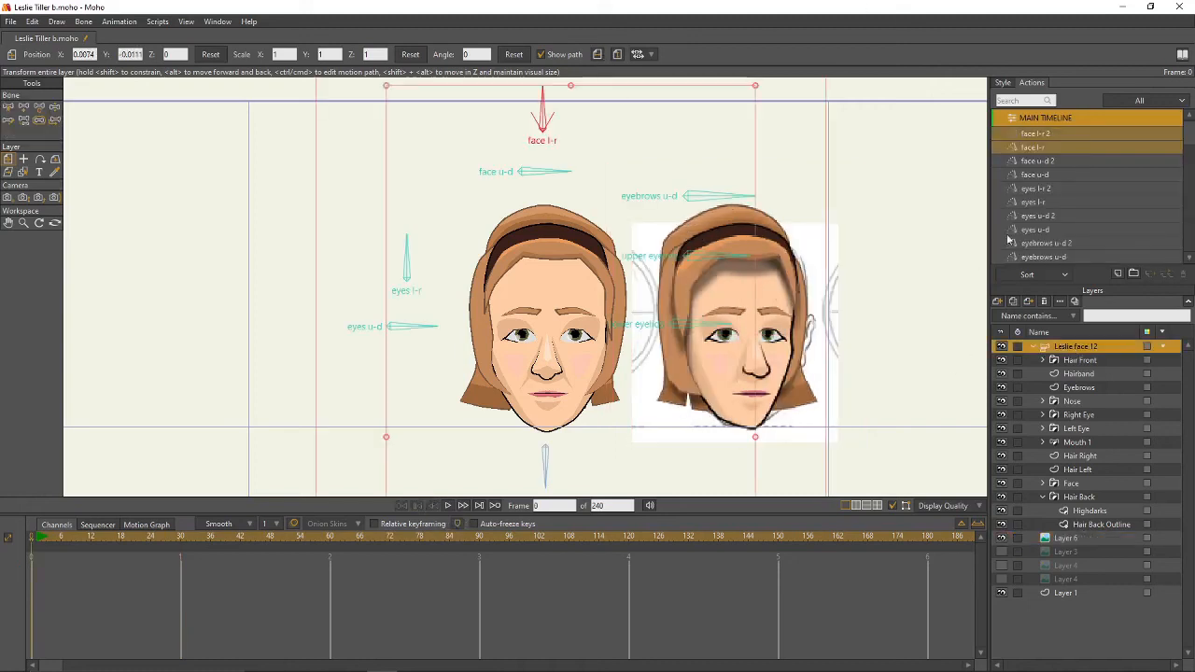
- Rotate the face l-r bone at frame 30 of the face l-r action
double_click(1030, 147)
left_click(182, 538)
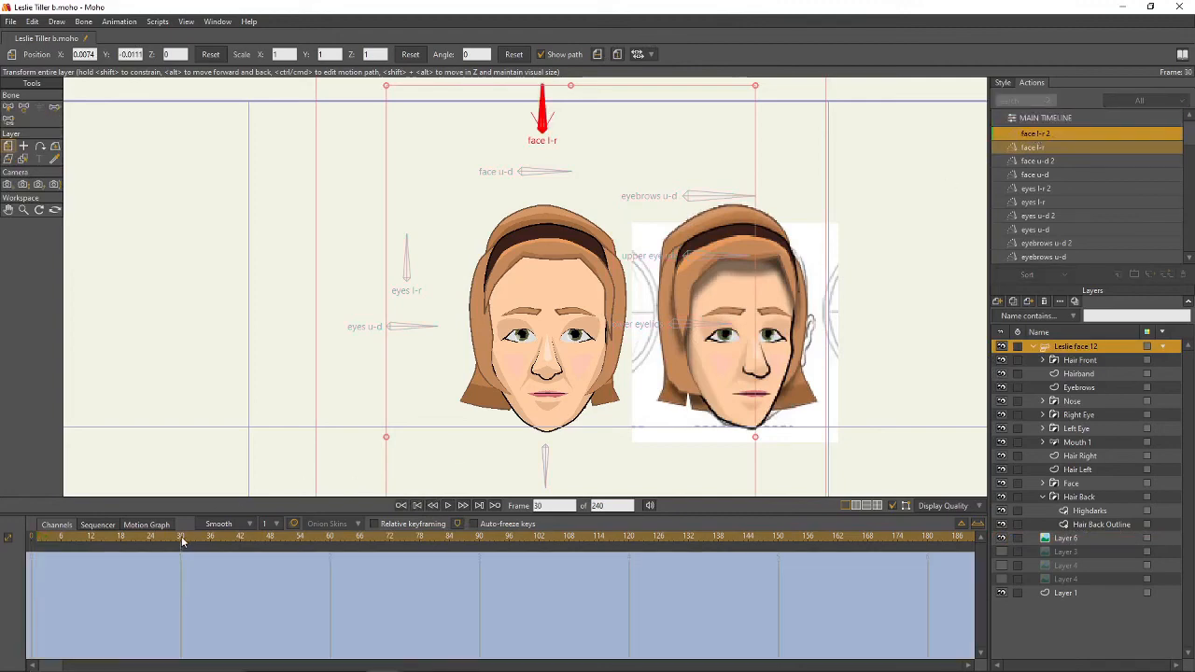
left_click(23, 107)
left_click_drag(554, 107, 564, 96)
- Shift the Nose layer slightly right
scroll(643, 274, "up", 3)
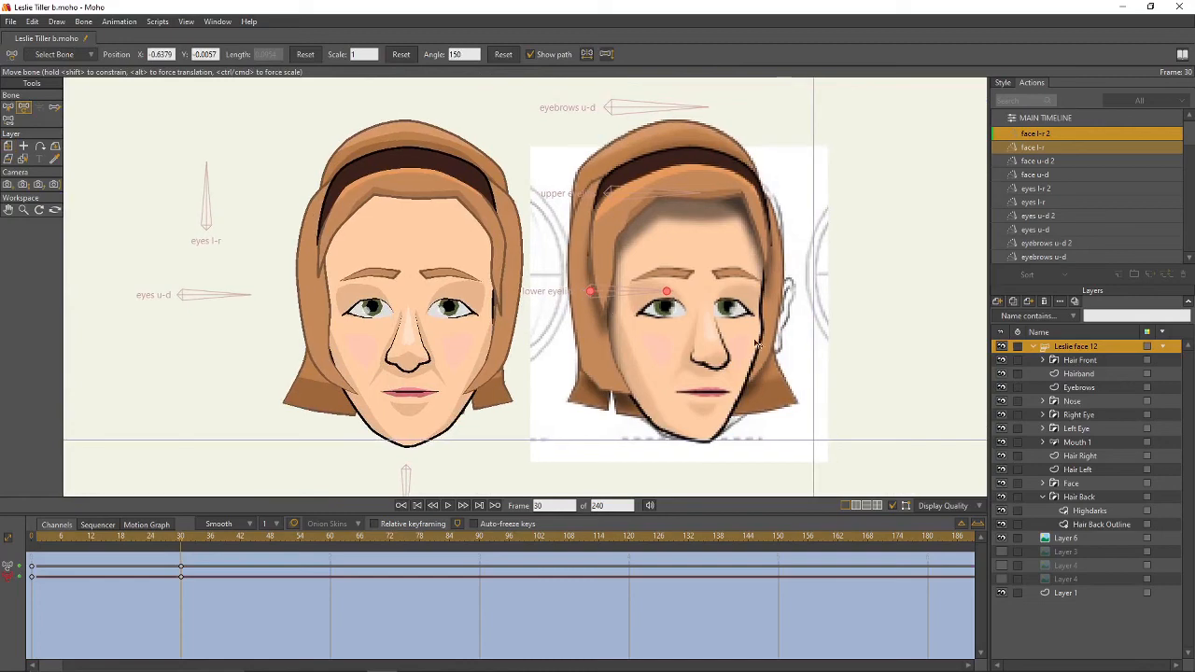
left_click(1071, 402)
left_click(9, 145)
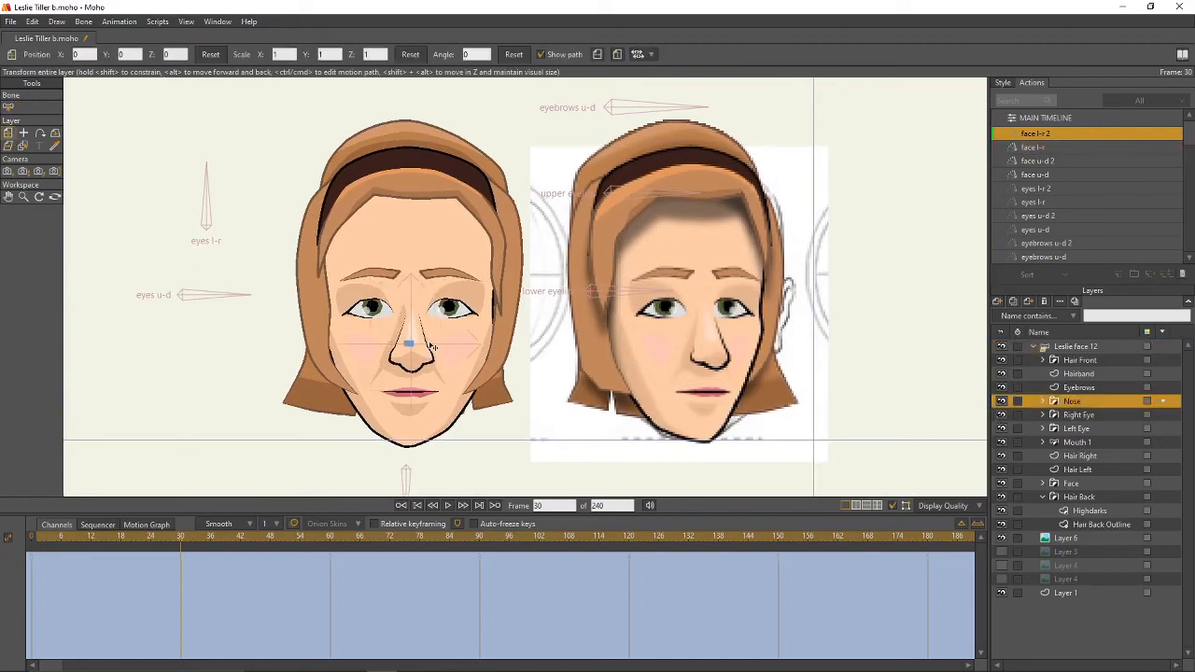
left_click_drag(433, 348, 443, 347)
- Pull the Nose Outline bridge points toward the turn and push the lower nose and nostril right
scroll(443, 348, "up", 3)
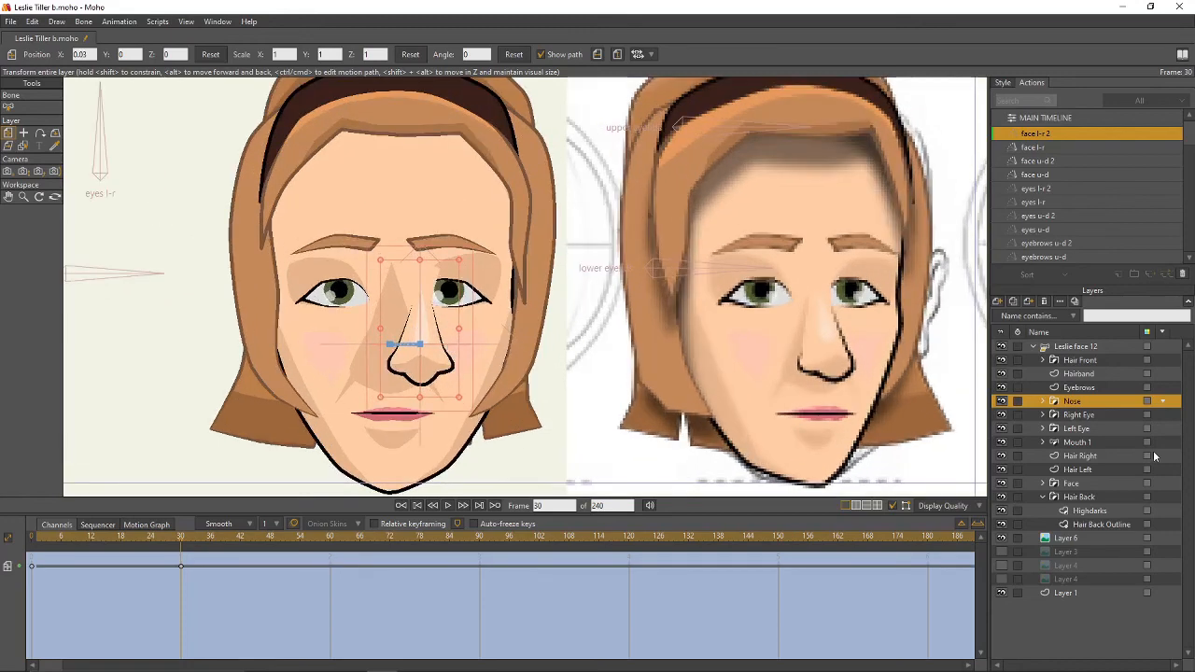
left_click(1044, 401)
left_click(1093, 429)
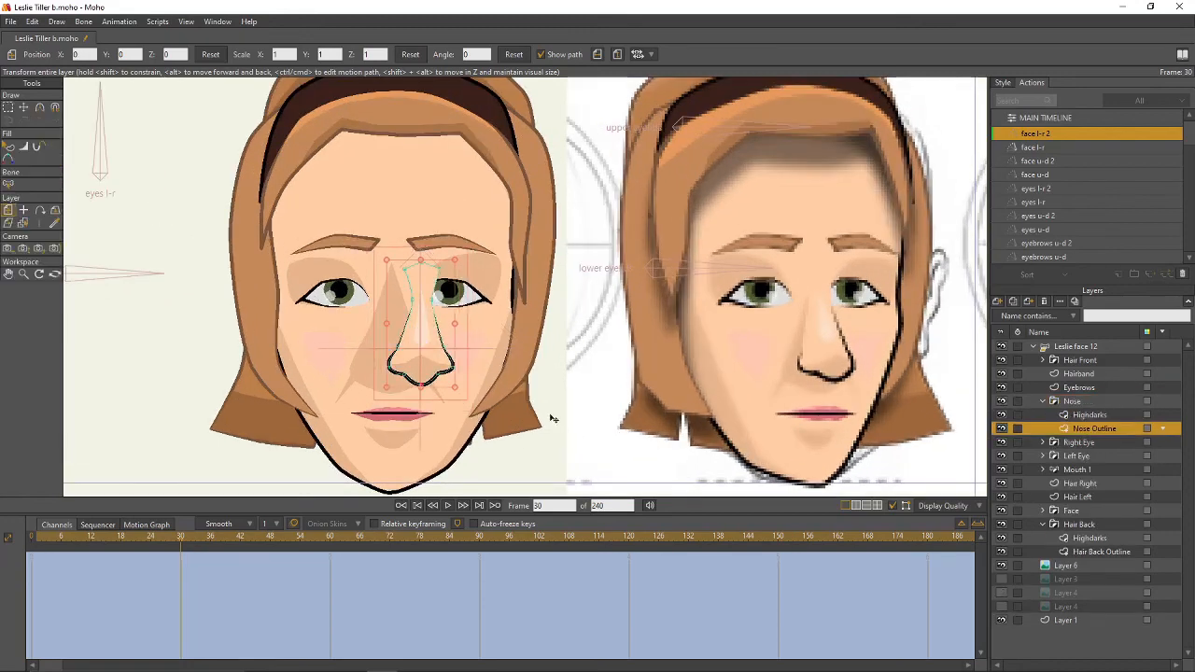
key("g")
key("t")
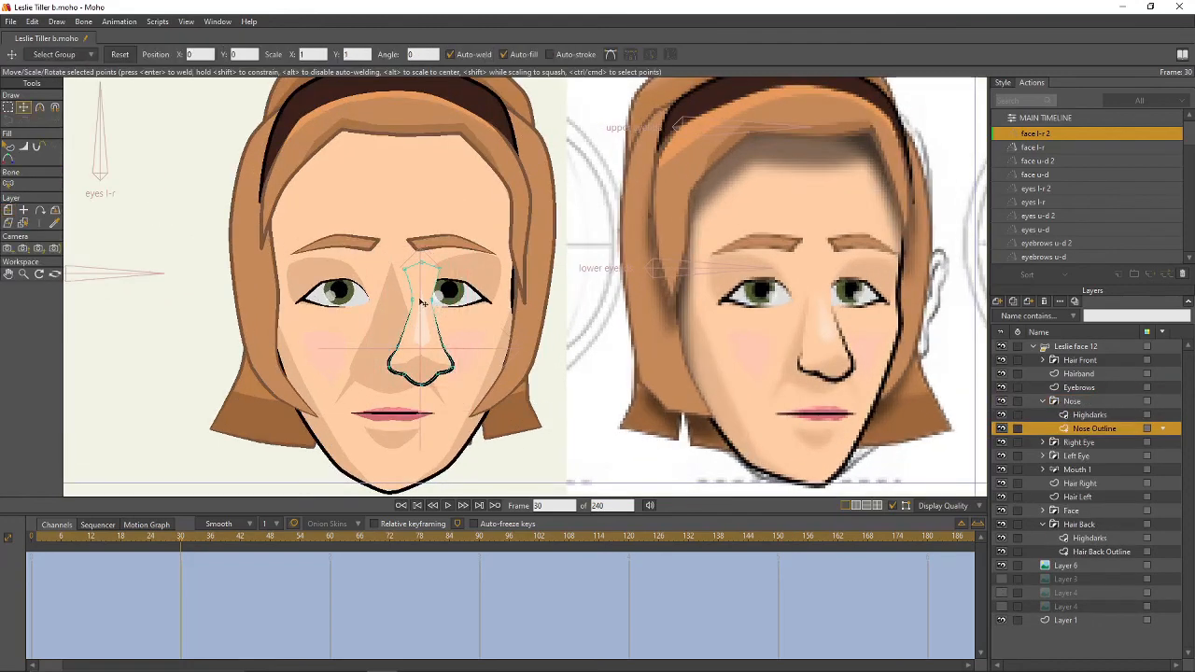
left_click(437, 299)
left_click_drag(439, 300, 413, 269)
left_click(445, 348)
mouse_move(445, 349)
left_mouse_down()
mouse_move(409, 348)
mouse_move(399, 375)
mouse_move(446, 388)
mouse_move(402, 368)
mouse_move(484, 340)
left_mouse_up()
- Move the nose-tip and left nostril points, adjust the bridge curvature, and reposition the nose bottom
key("g")
key("t")
key("g")
key("t")
key("w")
key("g")
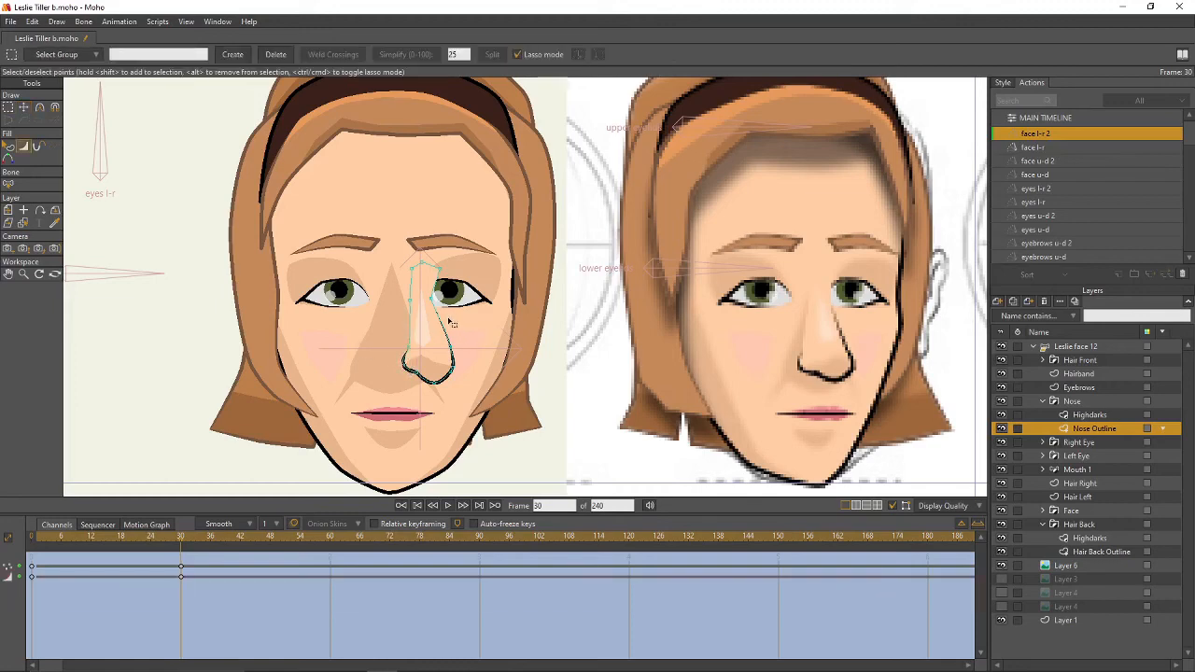
key("c")
left_click_drag(431, 299, 567, 328)
key("g")
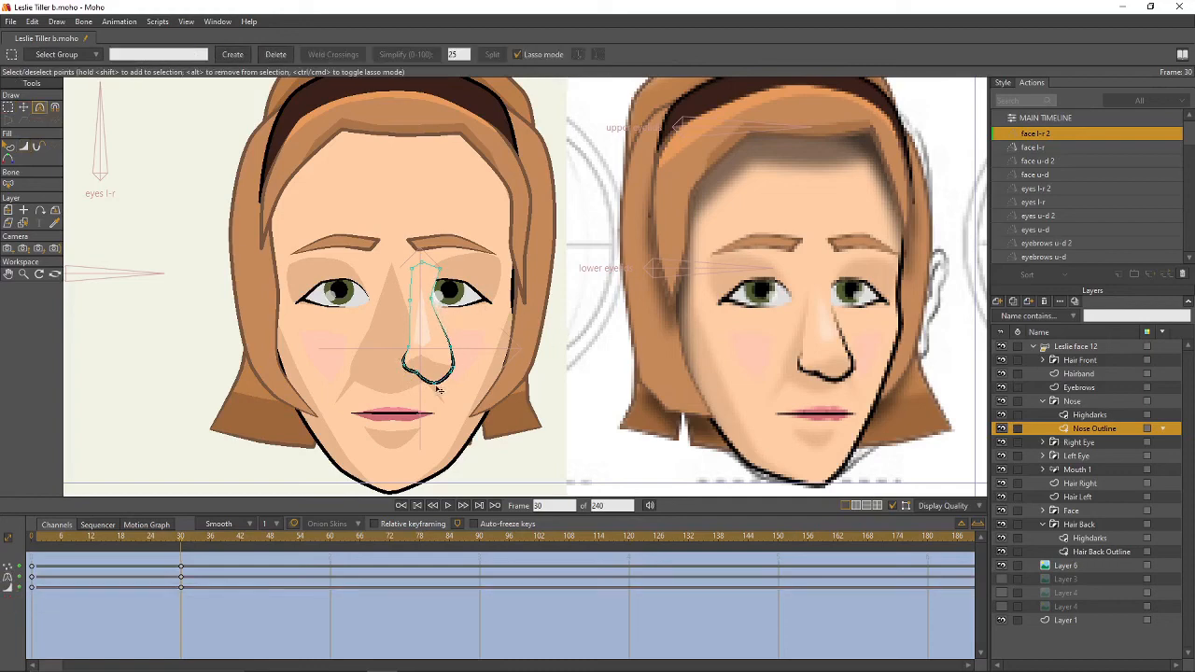
key("t")
left_click_drag(438, 390, 447, 382)
- Move the nose's Highdarks shading points down to match the reshaped outline
left_click(1083, 414)
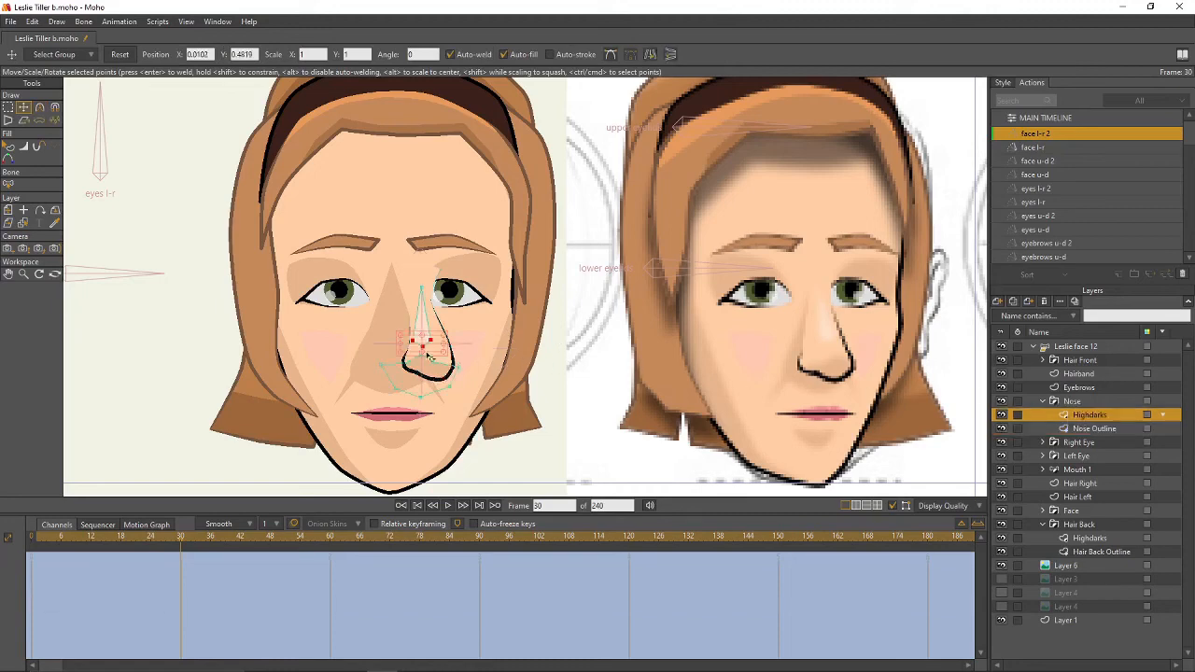
left_click_drag(430, 356, 452, 390)
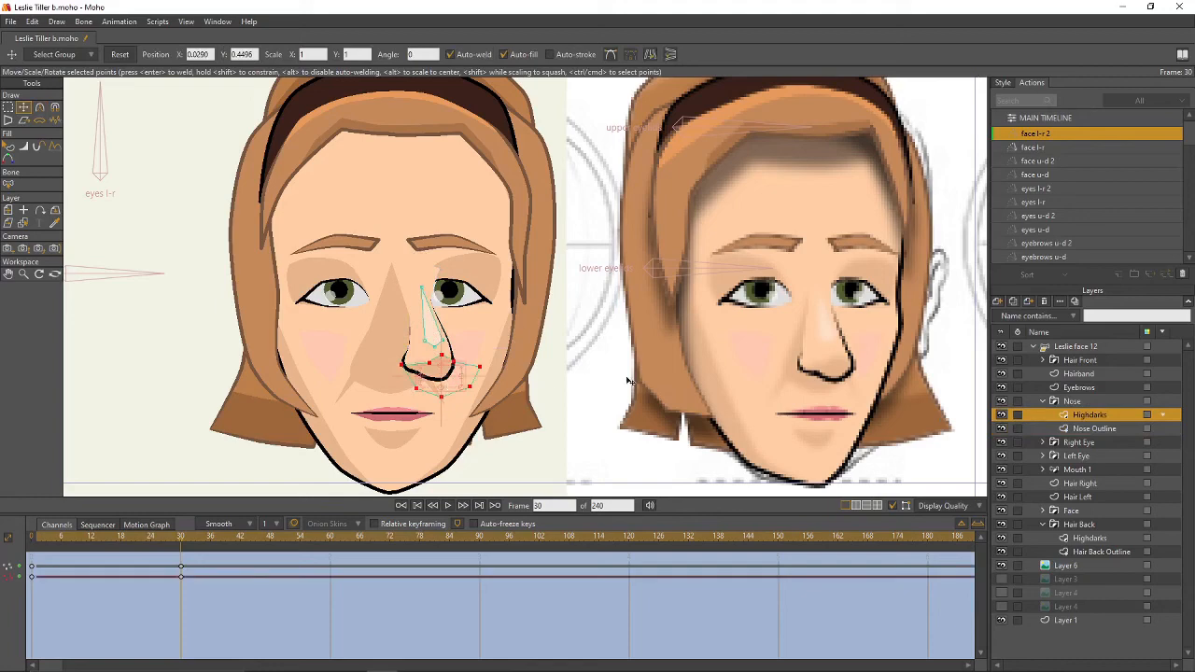
left_click(1042, 402)
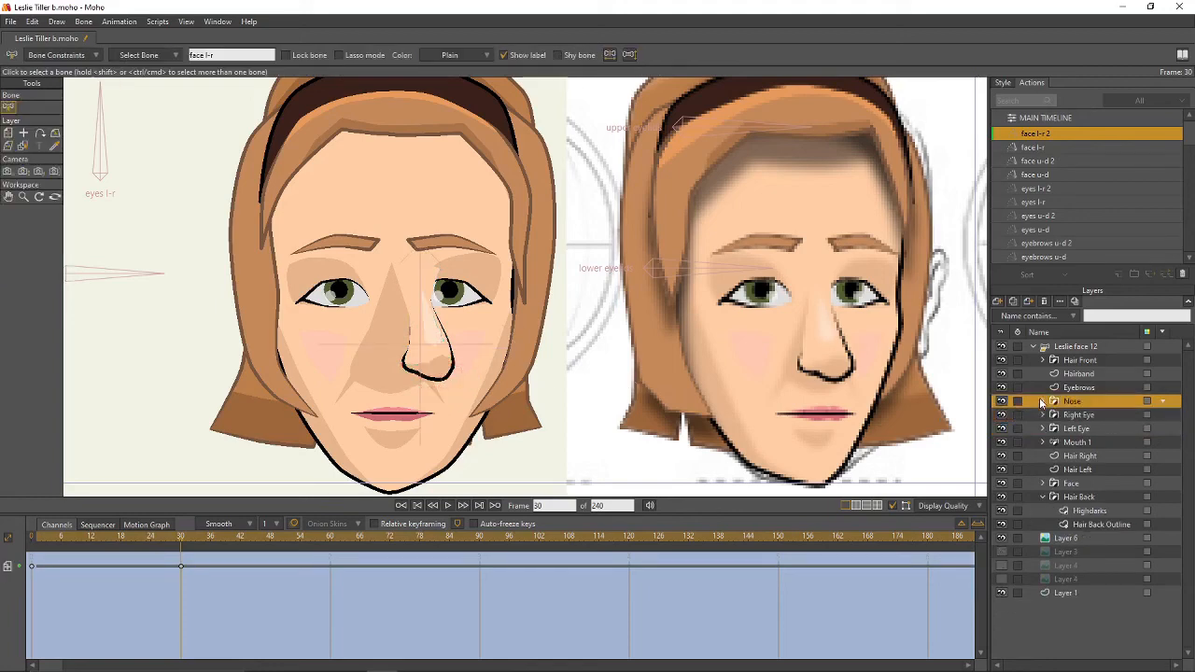
left_click(1065, 428)
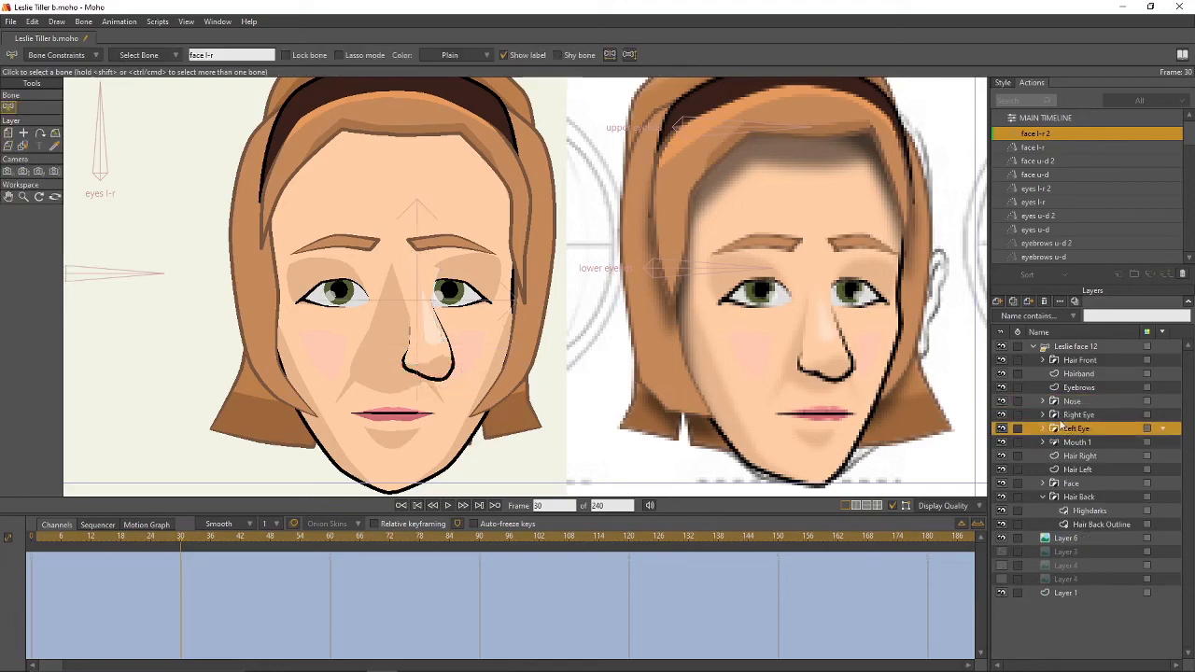
- Move the Left Eye and Right Eye layers with Transform Layer for the turned face
left_click(7, 134)
left_click_drag(451, 295, 481, 294)
left_click(1073, 416)
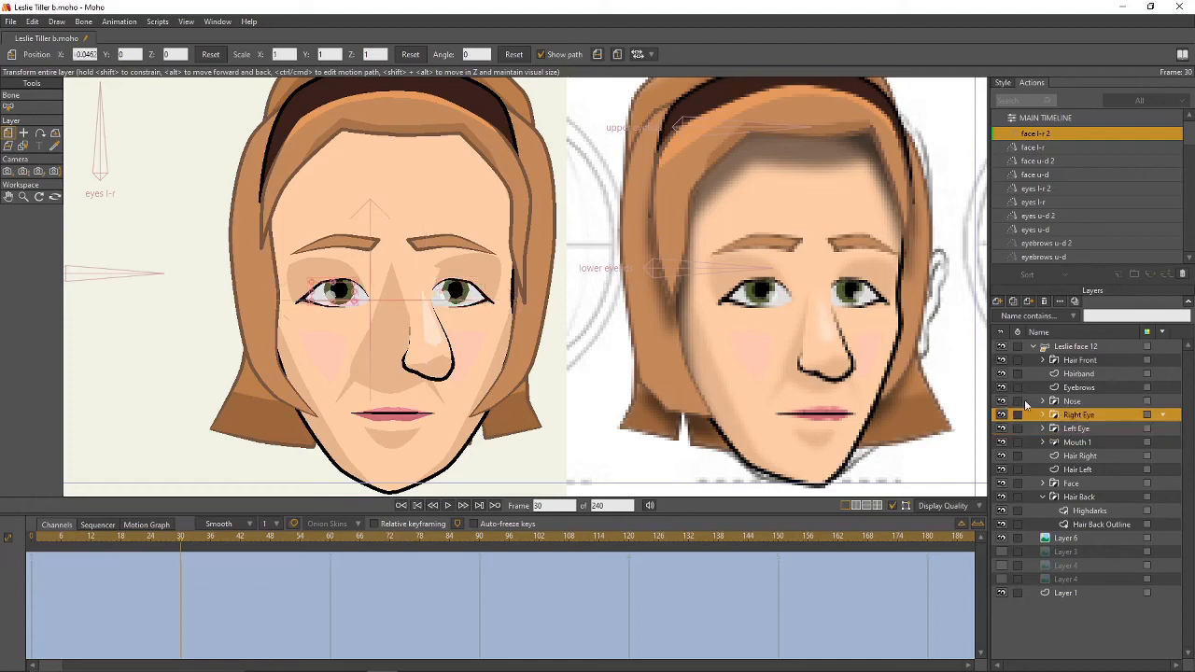
left_click_drag(363, 303, 361, 299)
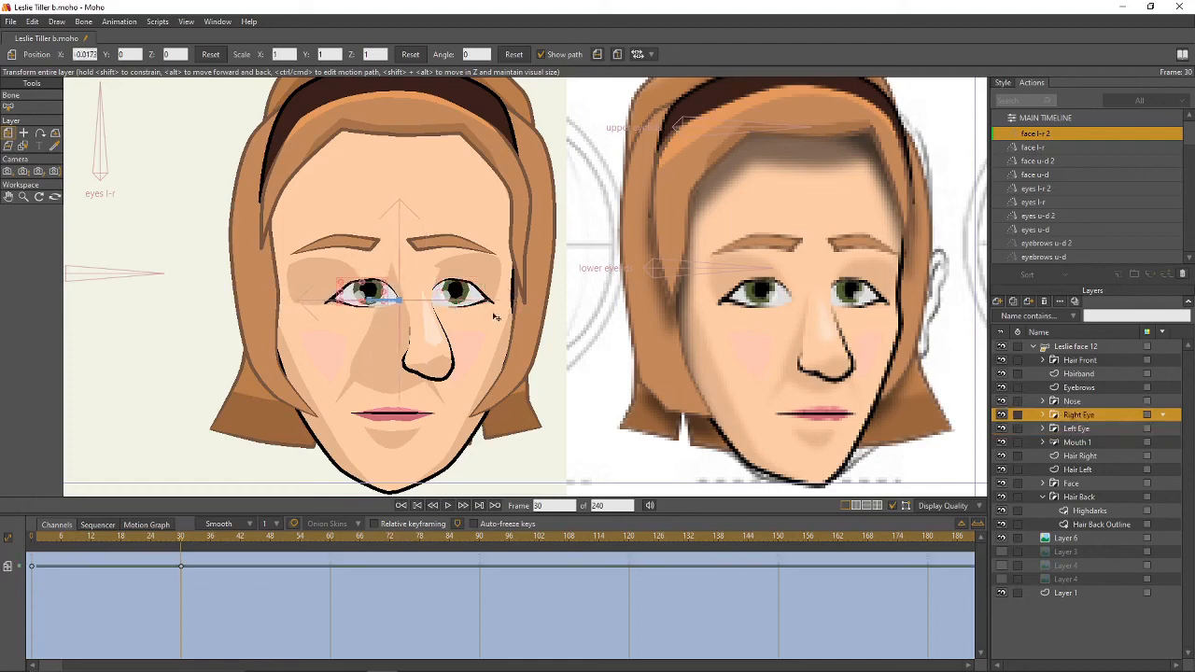
- Vary the right eye Iris outline thickness with the Line Width tool
left_click(1042, 414)
left_click(1043, 468)
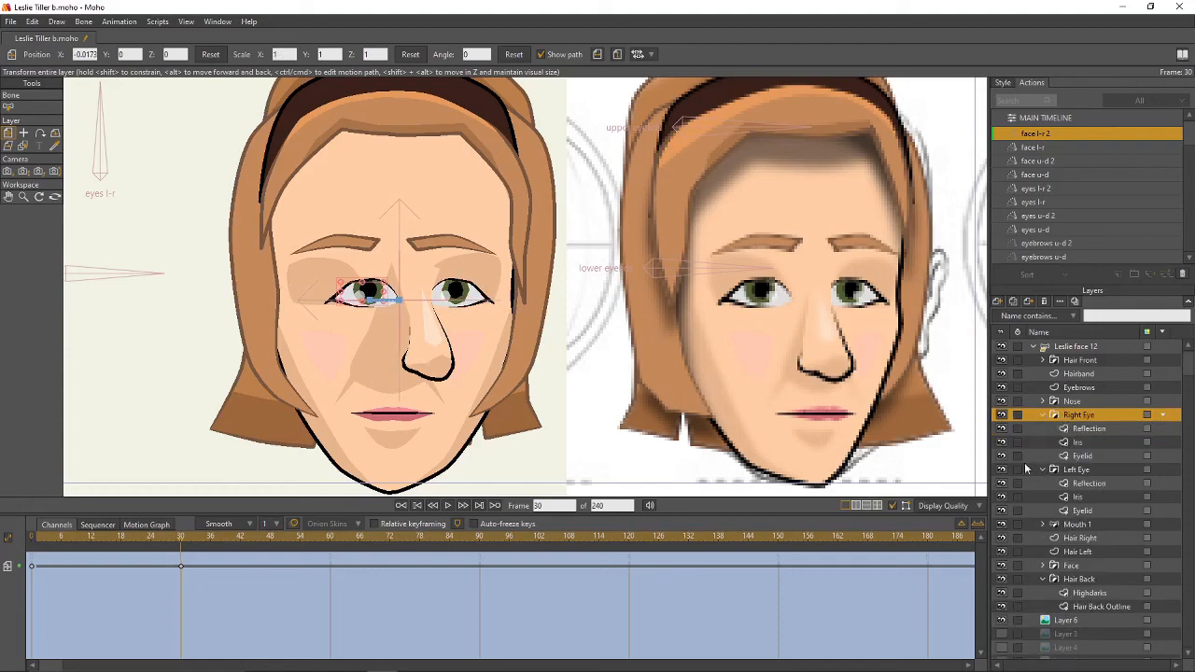
left_click(1077, 441)
scroll(439, 285, "up", 1)
scroll(438, 285, "up", 2)
key("g")
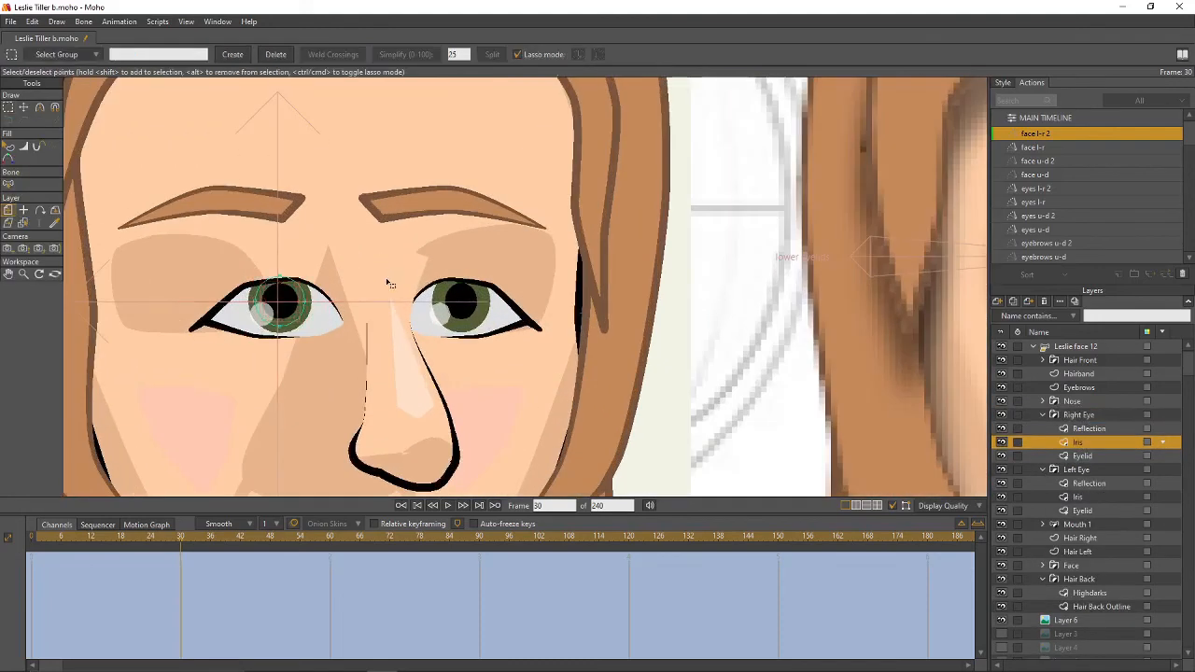
key("w")
left_click_drag(307, 303, 272, 301)
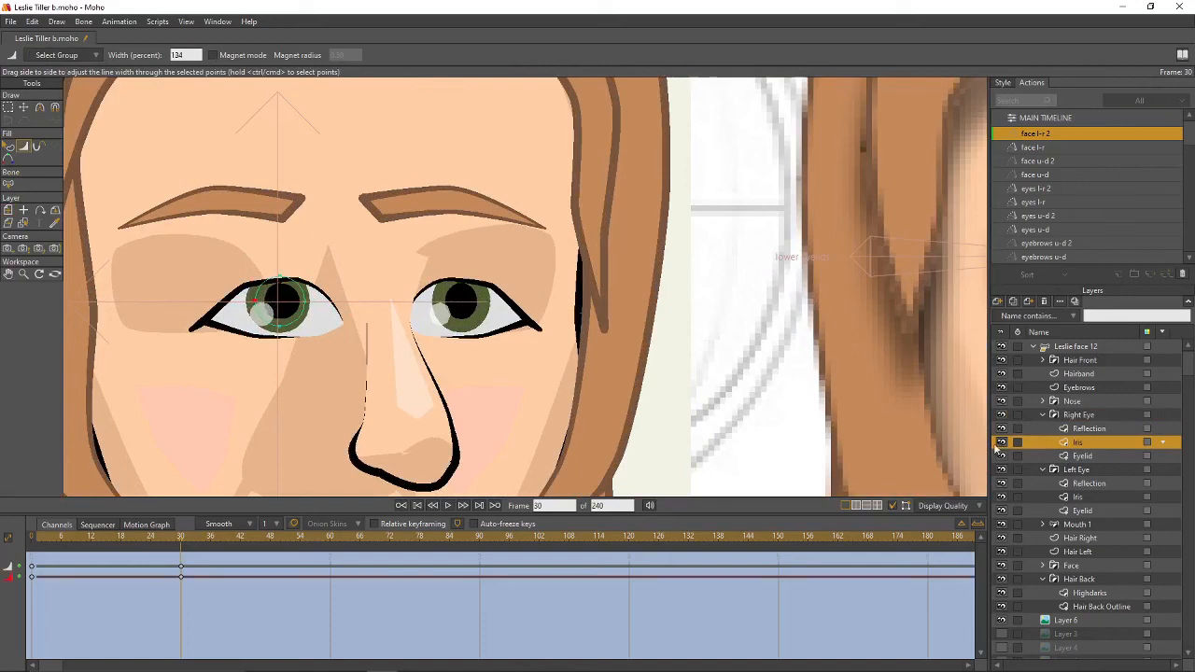
- Thin and thicken the left eye Iris outline with Line Width
left_click(1076, 497)
left_click_drag(487, 303, 457, 305)
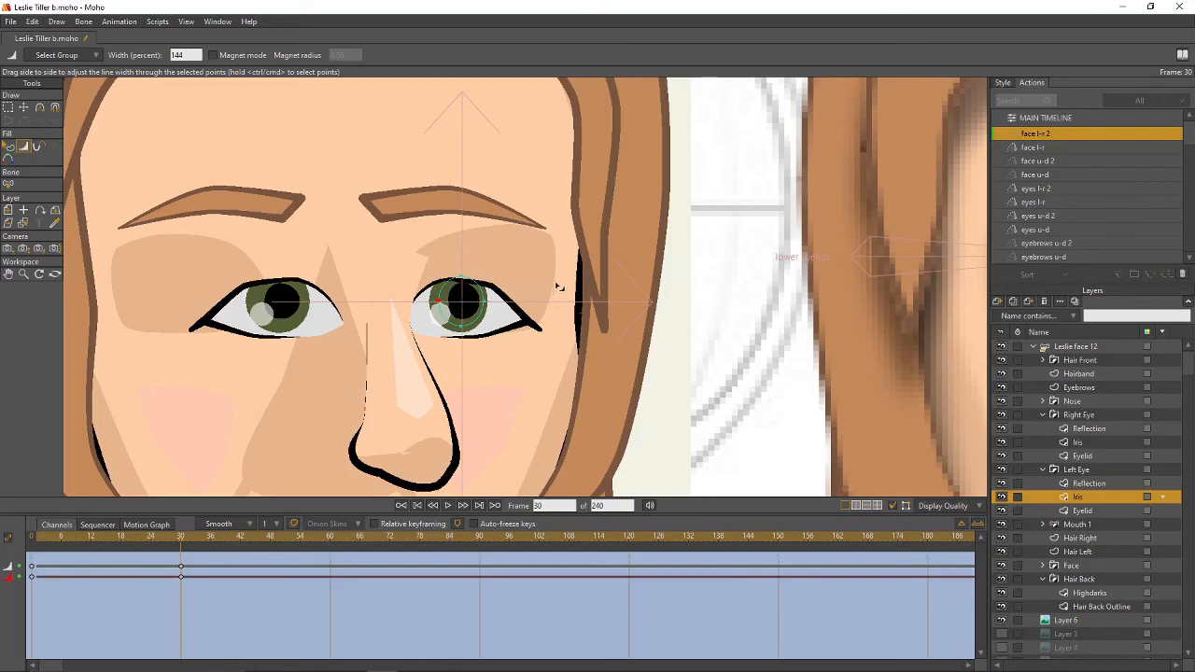
scroll(559, 287, "down", 5)
left_click_drag(560, 288, 620, 346)
left_click(1044, 470)
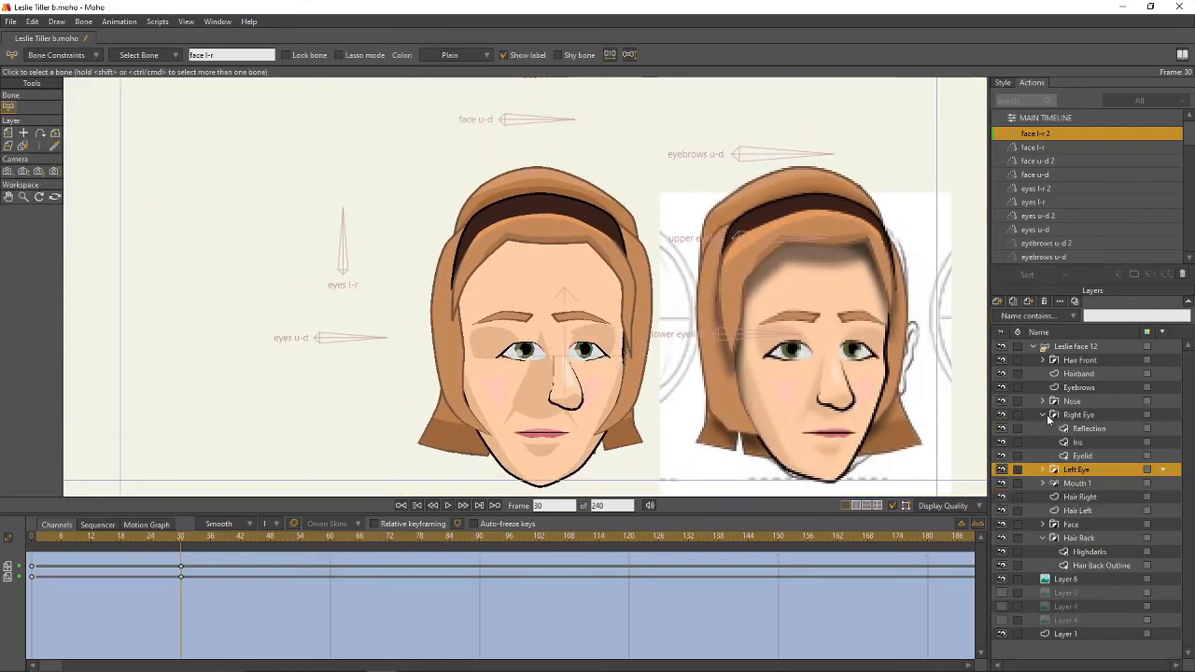
- Rotate the Mouth 1 rotate bone to tilt the mouth
left_click(1044, 415)
scroll(762, 375, "up", 3)
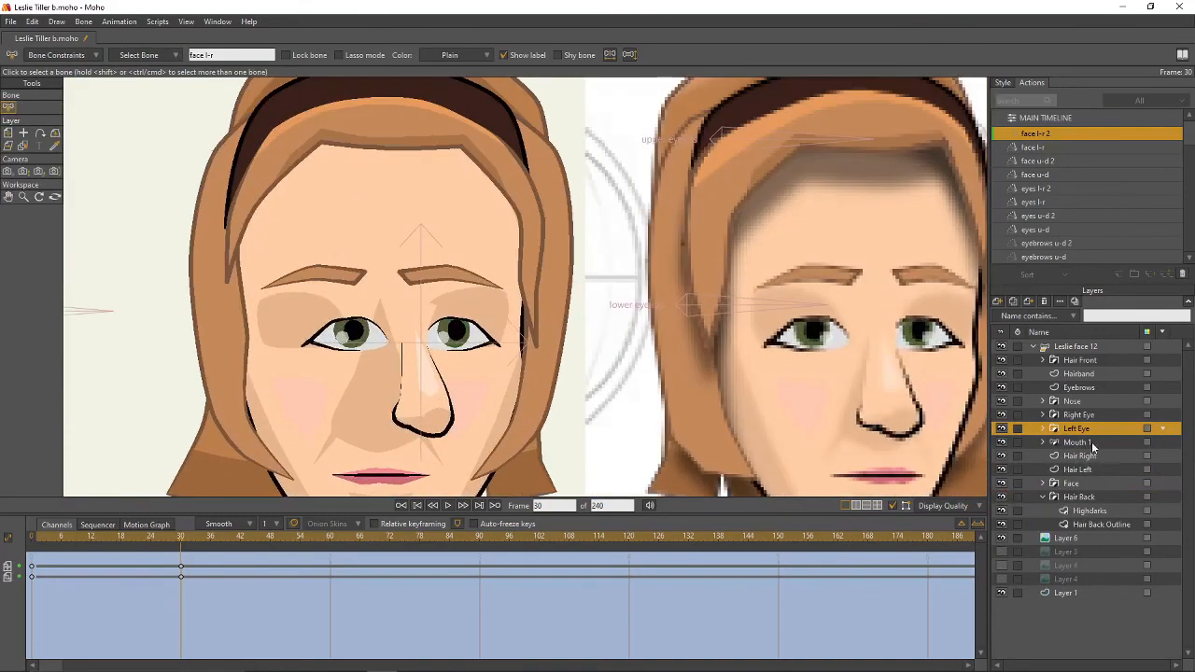
left_click(1091, 442)
left_click_drag(640, 322, 665, 234)
left_click(25, 109)
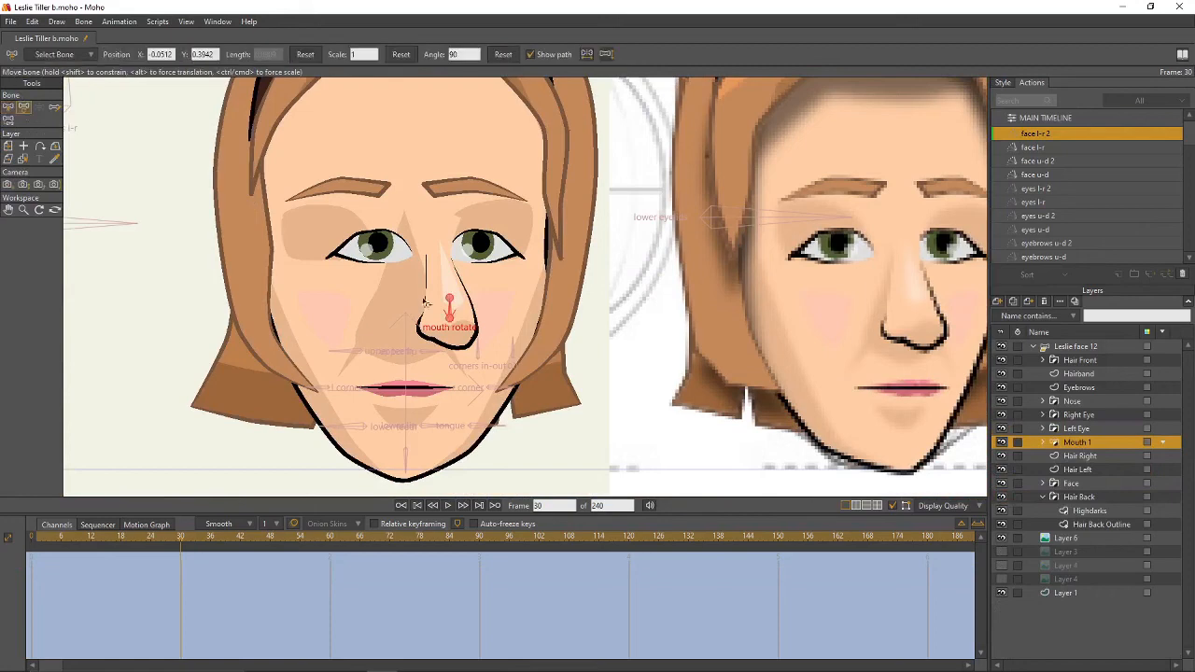
mouse_move(451, 309)
left_mouse_down()
mouse_move(471, 315)
mouse_move(463, 309)
left_mouse_up()
- Shift the Mouth 1 layer right to X 0.1485 at frame 30
left_click(10, 146)
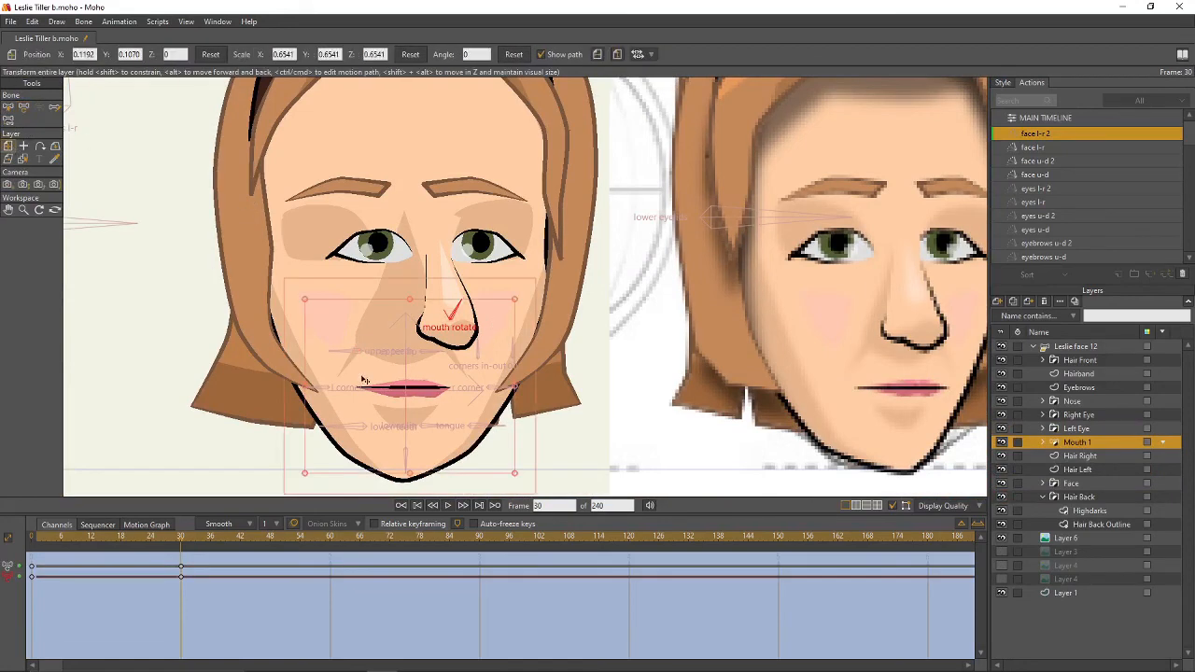
left_click_drag(365, 380, 557, 402)
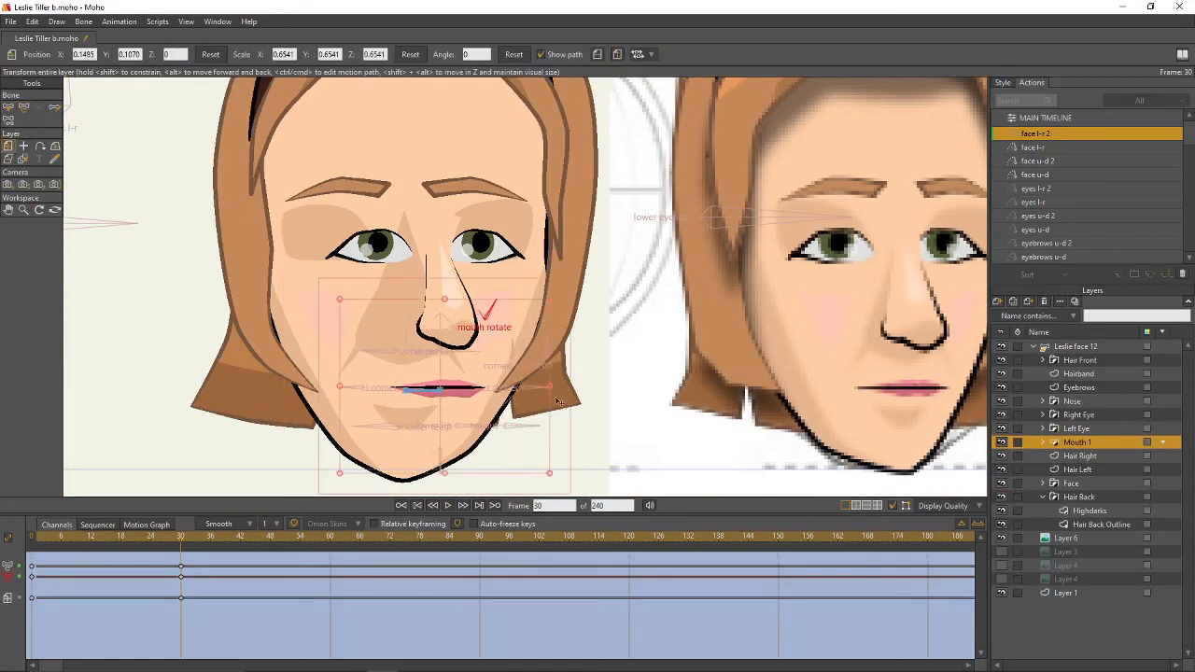
scroll(557, 401, "down", 5)
scroll(615, 349, "up", 3)
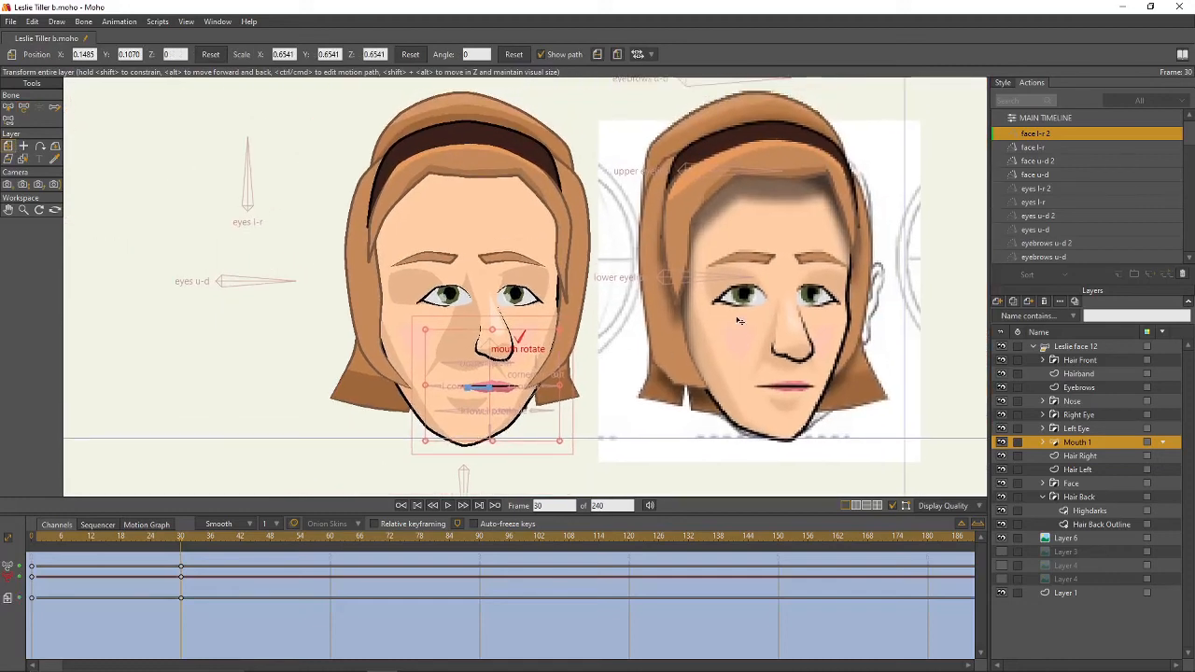
- Shift the Eyebrows layer slightly right with Translate Layer
left_click(1083, 388)
scroll(530, 210, "up", 1)
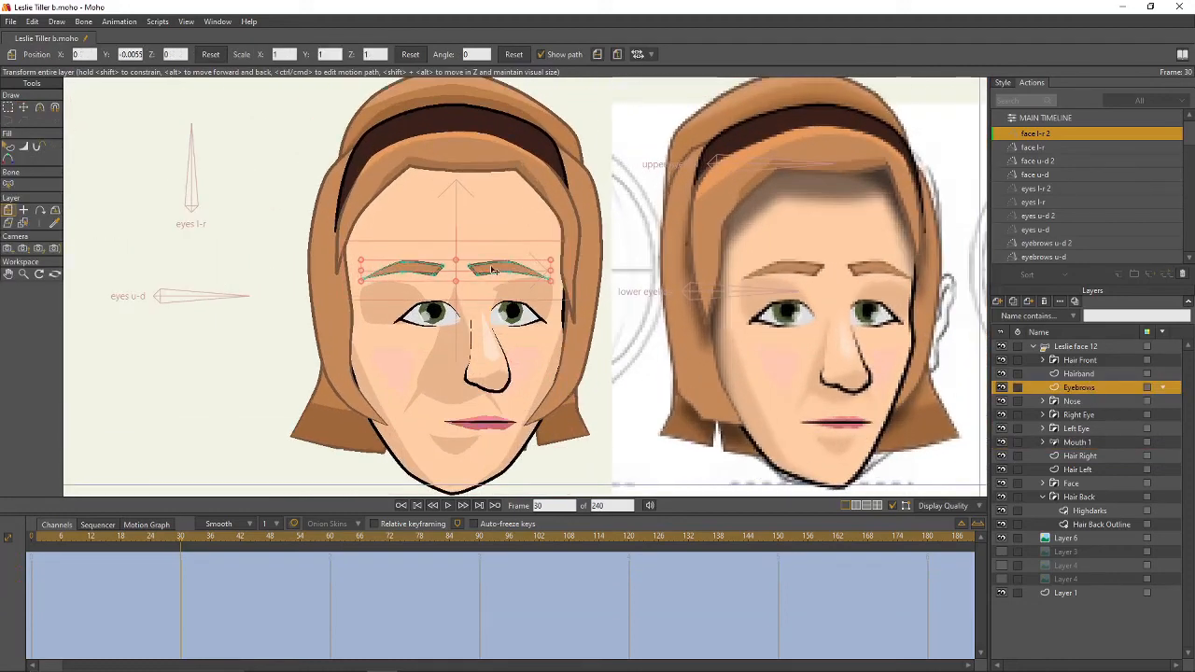
left_click_drag(493, 270, 516, 271)
- Lasso the right eyebrow's points and reshape them with Transform Points
key("g")
mouse_move(612, 257)
left_mouse_down()
mouse_move(506, 233)
mouse_move(482, 255)
left_mouse_up()
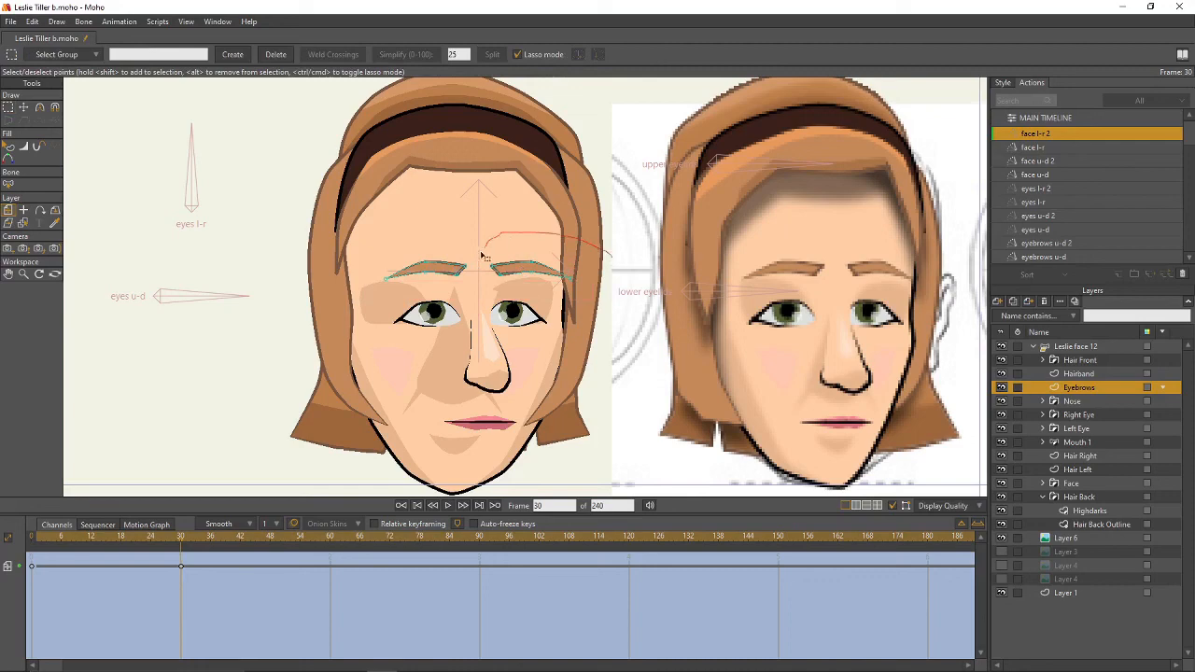
left_click_drag(605, 240, 545, 273)
key("t")
left_click(622, 320)
left_click_drag(614, 340, 678, 294)
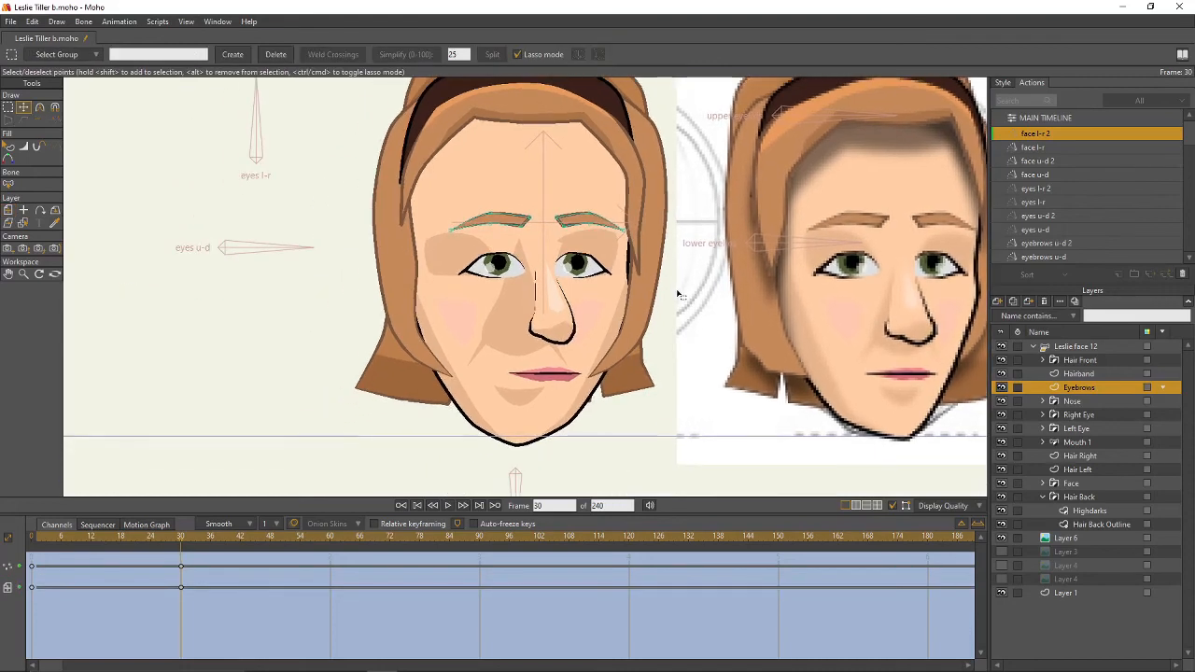
scroll(679, 294, "up", 2)
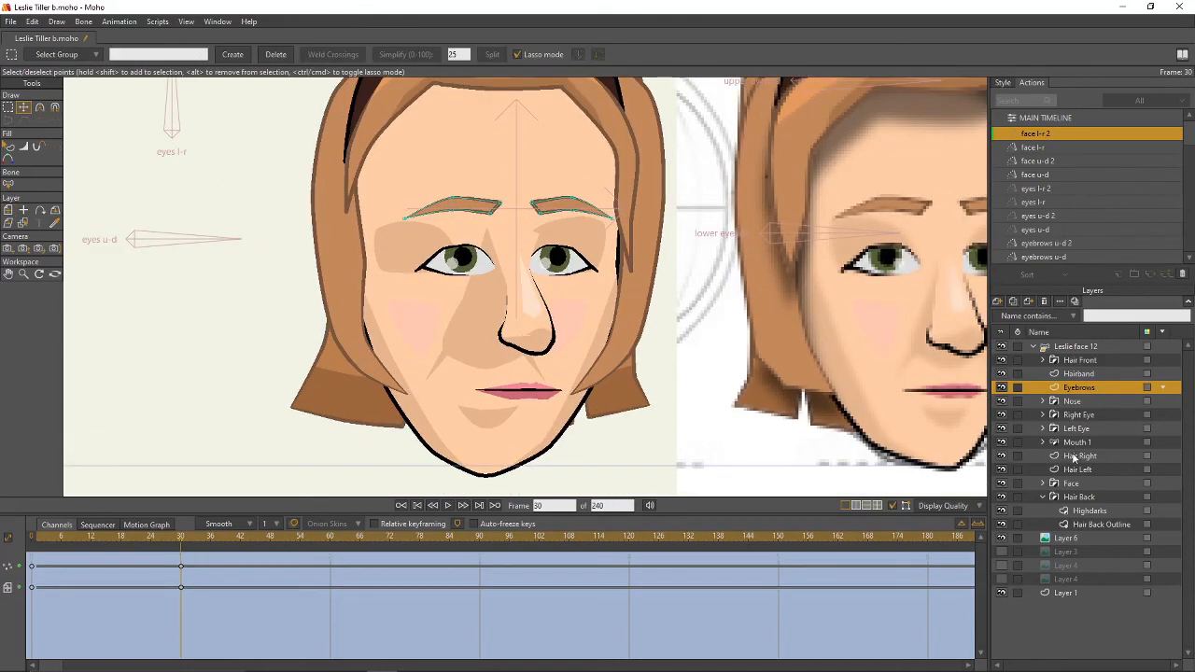
left_click(1043, 497)
left_click(1043, 483)
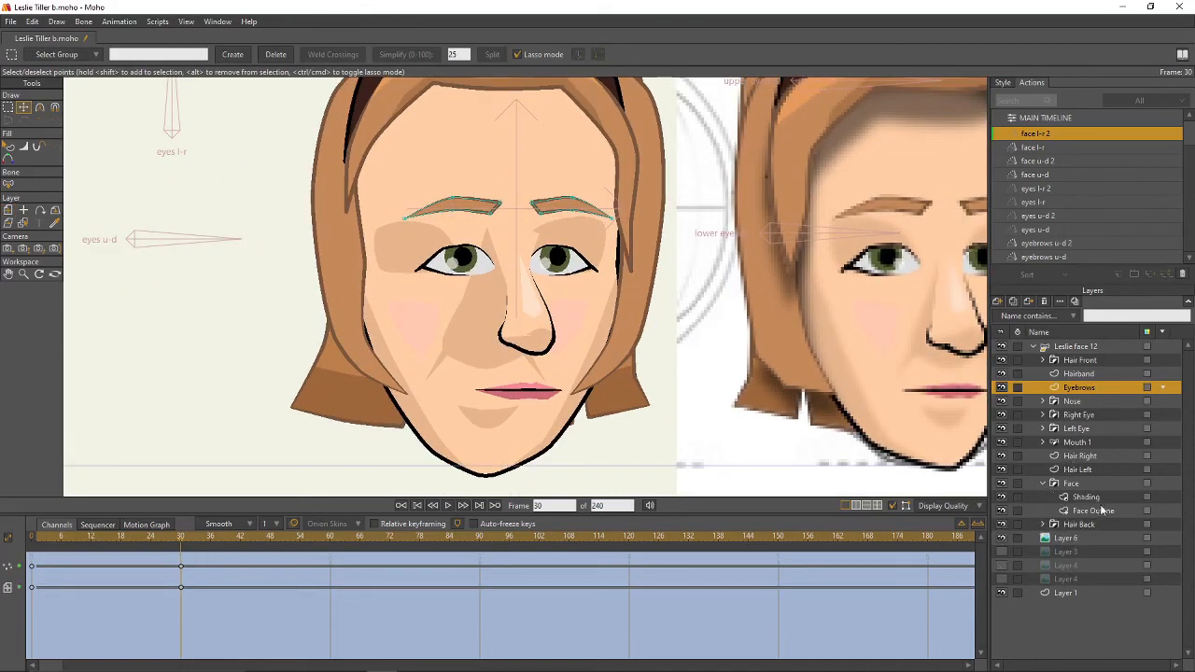
- On Face Outline, move the chin right and reposition the right jaw and cheek points
left_click(1092, 511)
left_click_drag(731, 404, 685, 399)
key("t")
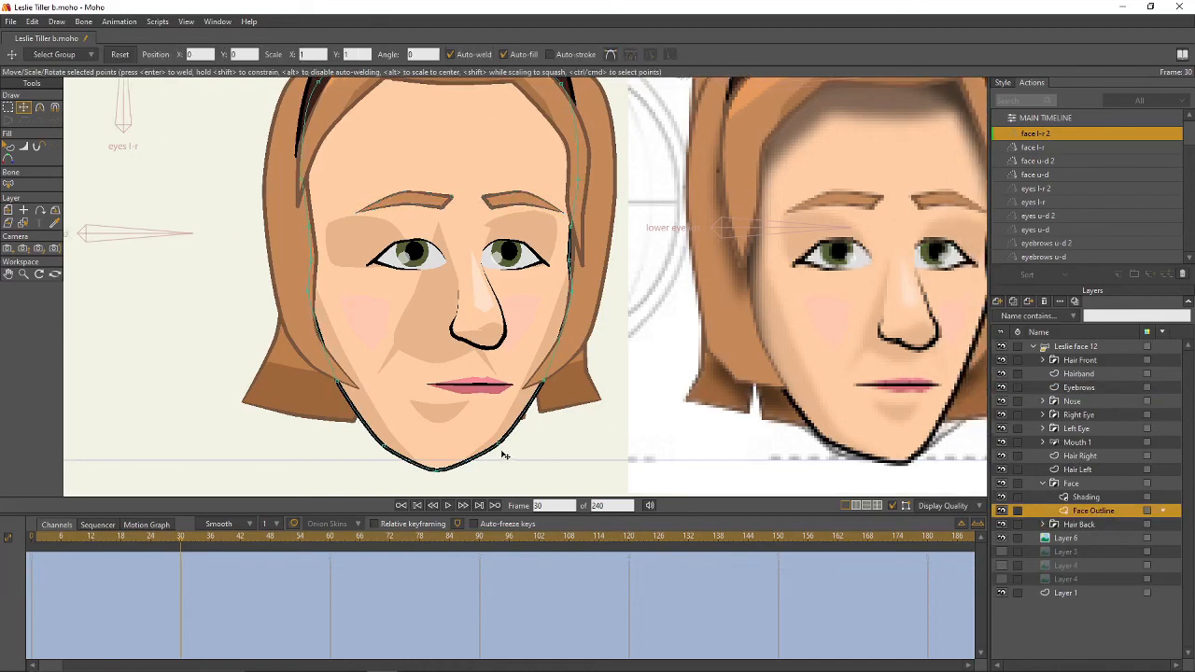
left_click_drag(445, 477, 489, 469)
left_click_drag(554, 389, 568, 187)
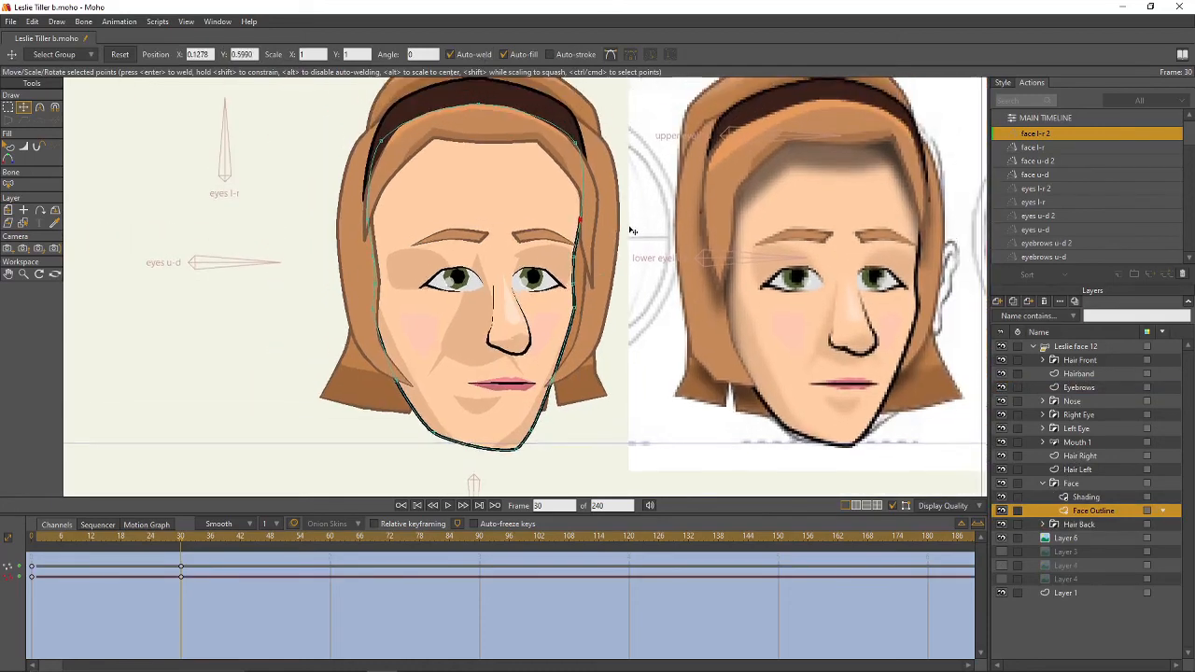
left_click_drag(589, 293, 563, 374)
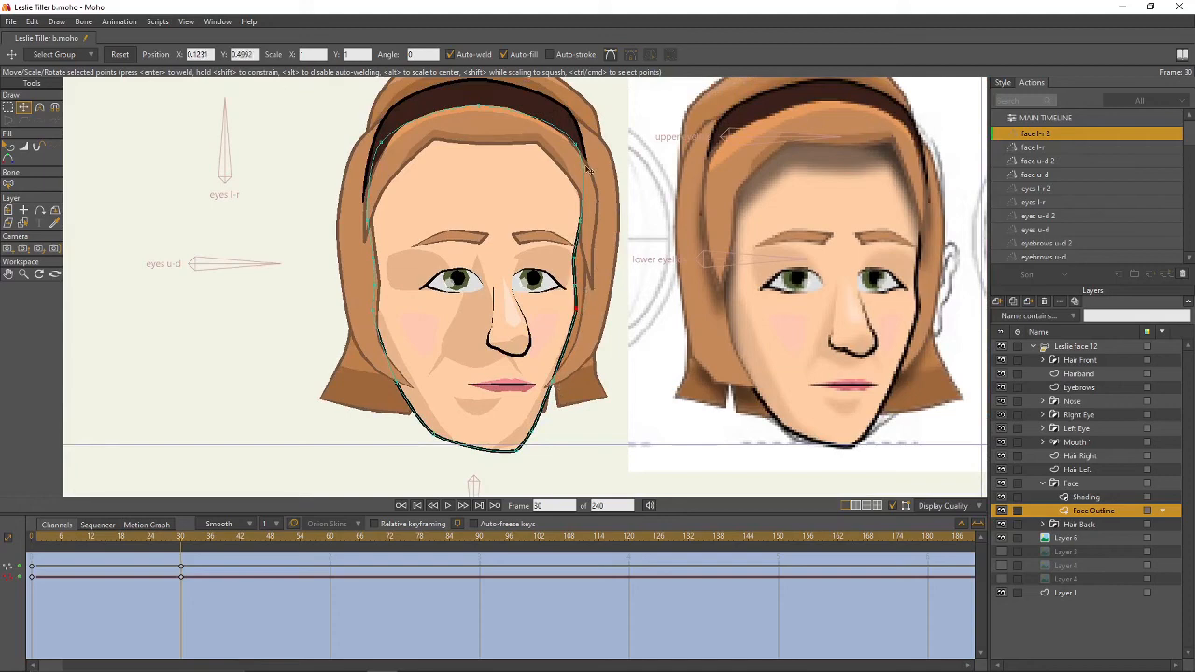
left_click_drag(580, 149, 582, 147)
- Pull the outline's top right, push the left side outward, and shift the chin right
mouse_move(481, 110)
left_mouse_down()
mouse_move(513, 111)
mouse_move(487, 120)
left_mouse_up()
left_click_drag(370, 224, 357, 258)
left_click_drag(376, 284, 362, 309)
left_click_drag(398, 385, 410, 385)
left_click_drag(435, 435, 451, 433)
left_click_drag(437, 362, 489, 368)
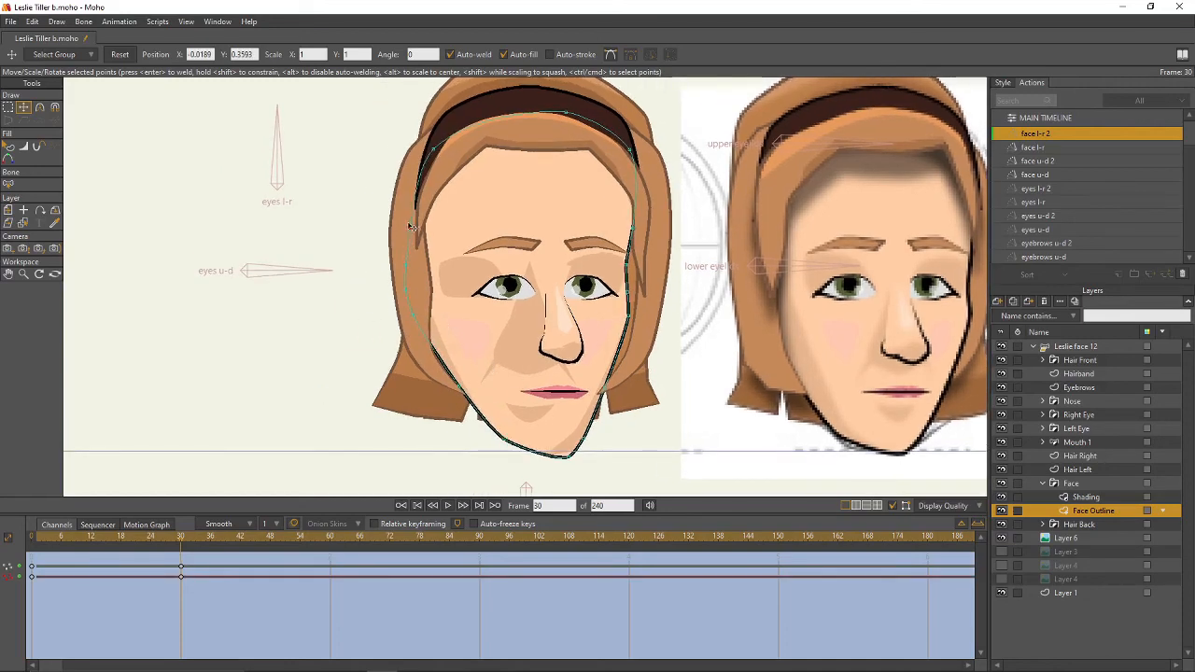
left_click_drag(548, 270, 442, 282)
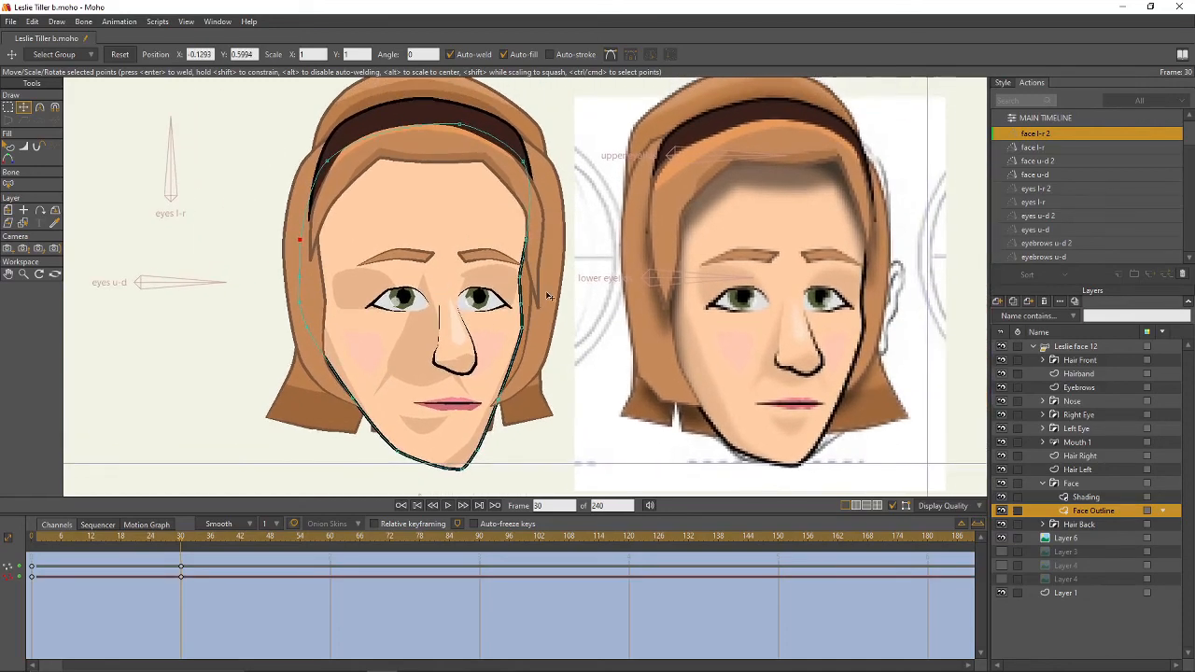
left_click(1086, 498)
scroll(581, 290, "up", 5)
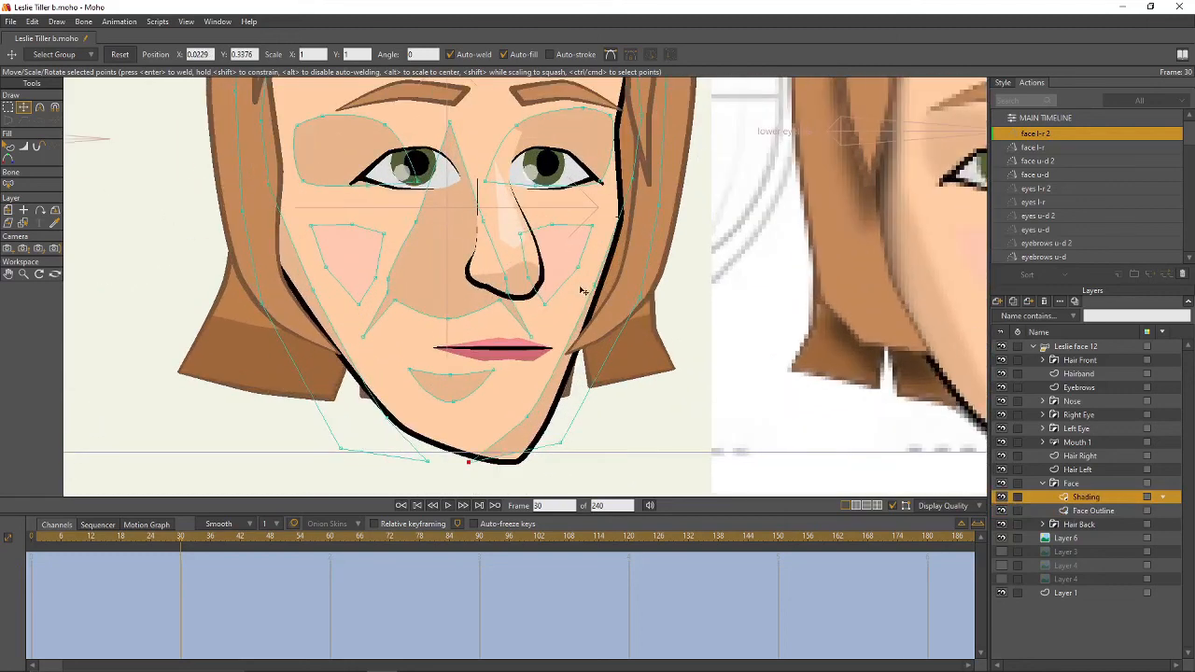
- Move the nose shading right and narrow the central nose shading shape
double_click(541, 265)
left_click_drag(523, 269, 563, 262)
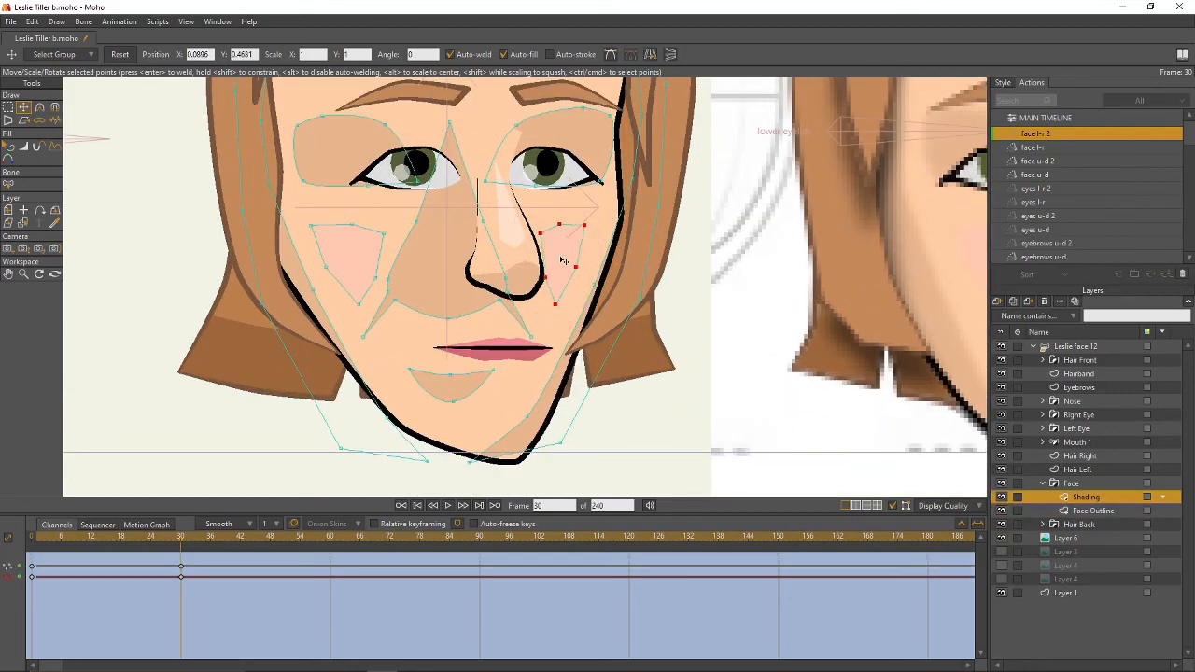
left_click(441, 290)
key("g")
left_click_drag(472, 129, 464, 106)
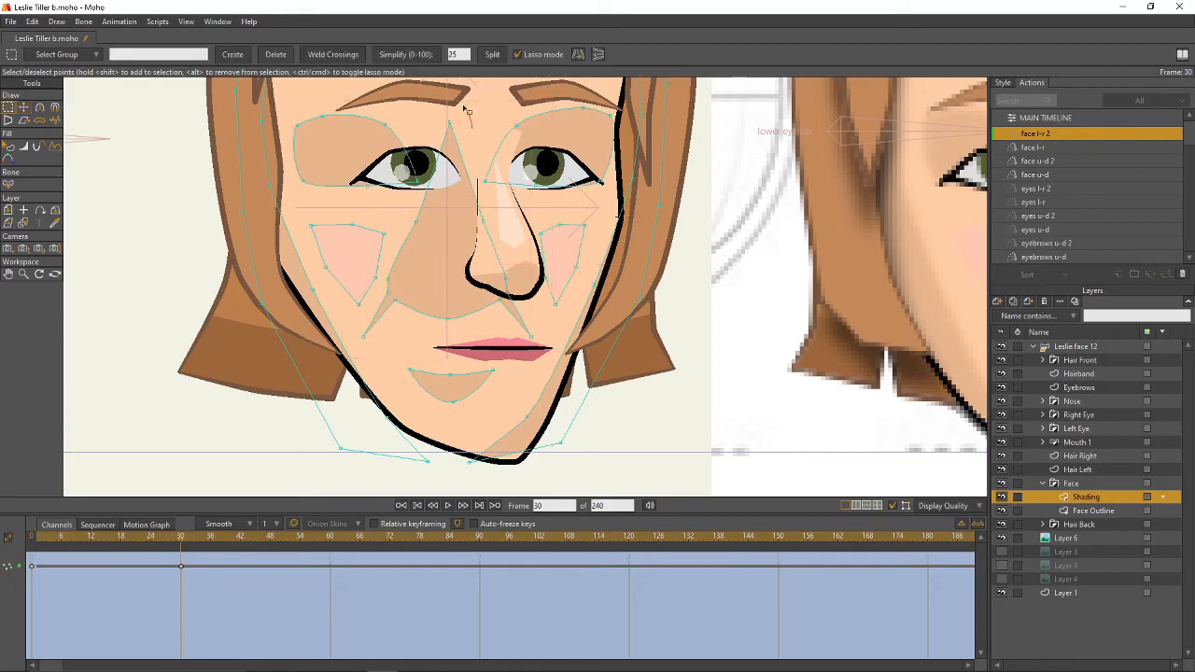
left_click_drag(439, 174, 433, 310)
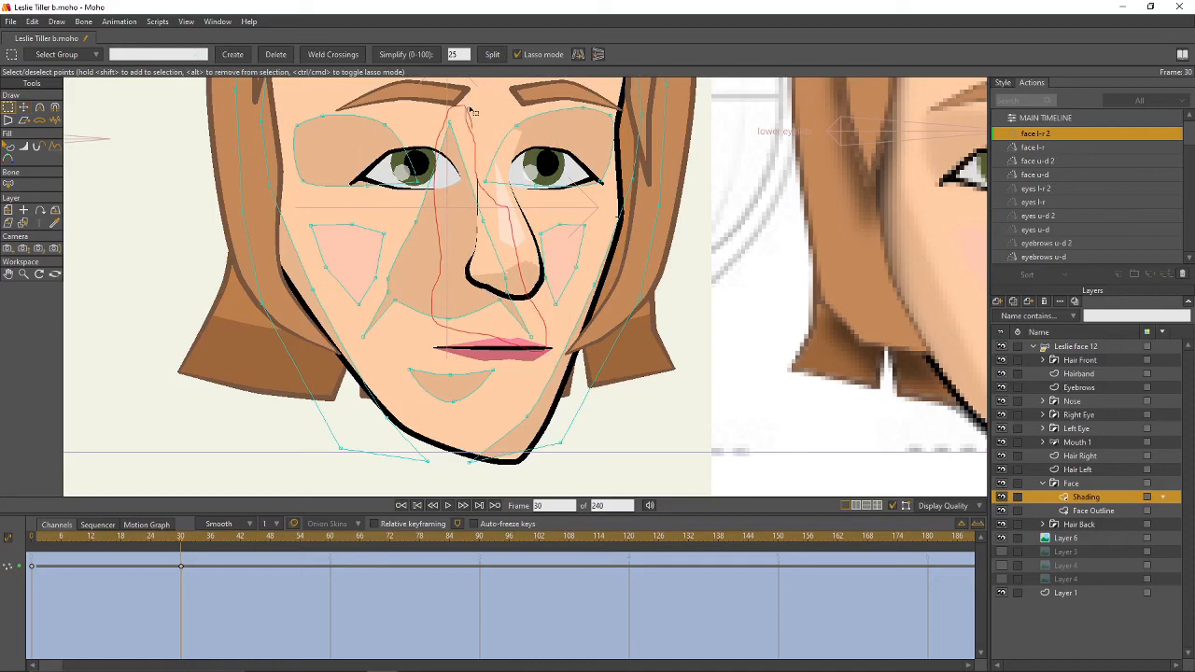
left_click_drag(473, 112, 474, 114)
key("t")
left_click_drag(533, 231, 509, 231)
- Narrow the right-eye shading shape from its left side
key("g")
left_click(569, 135)
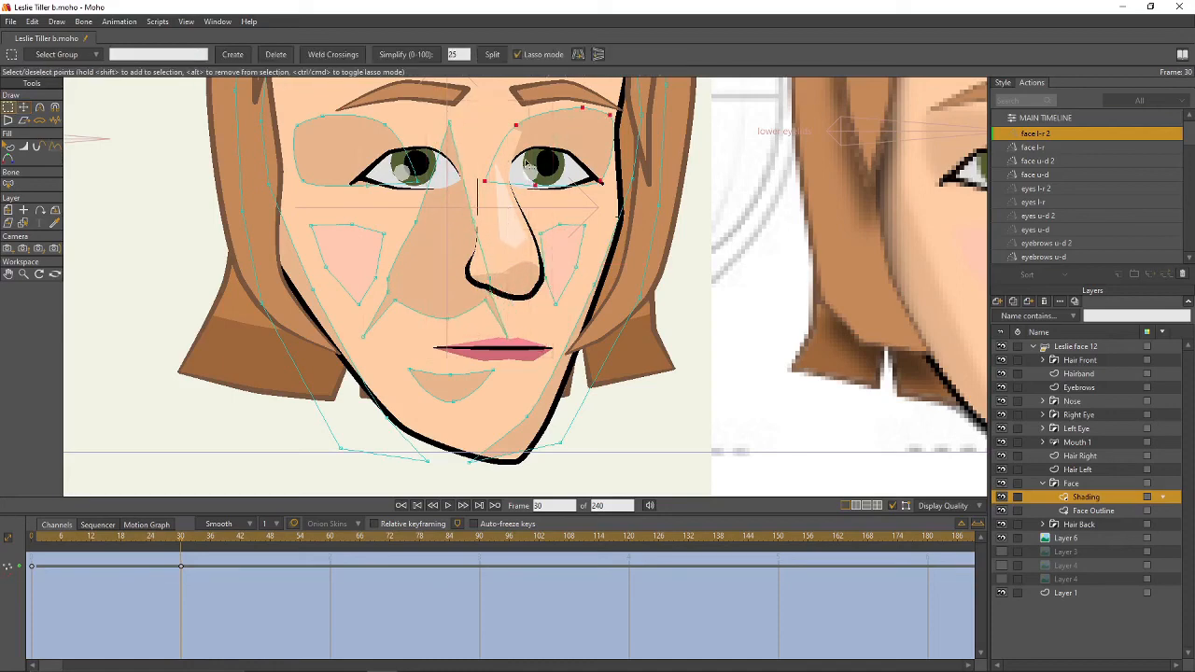
key("t")
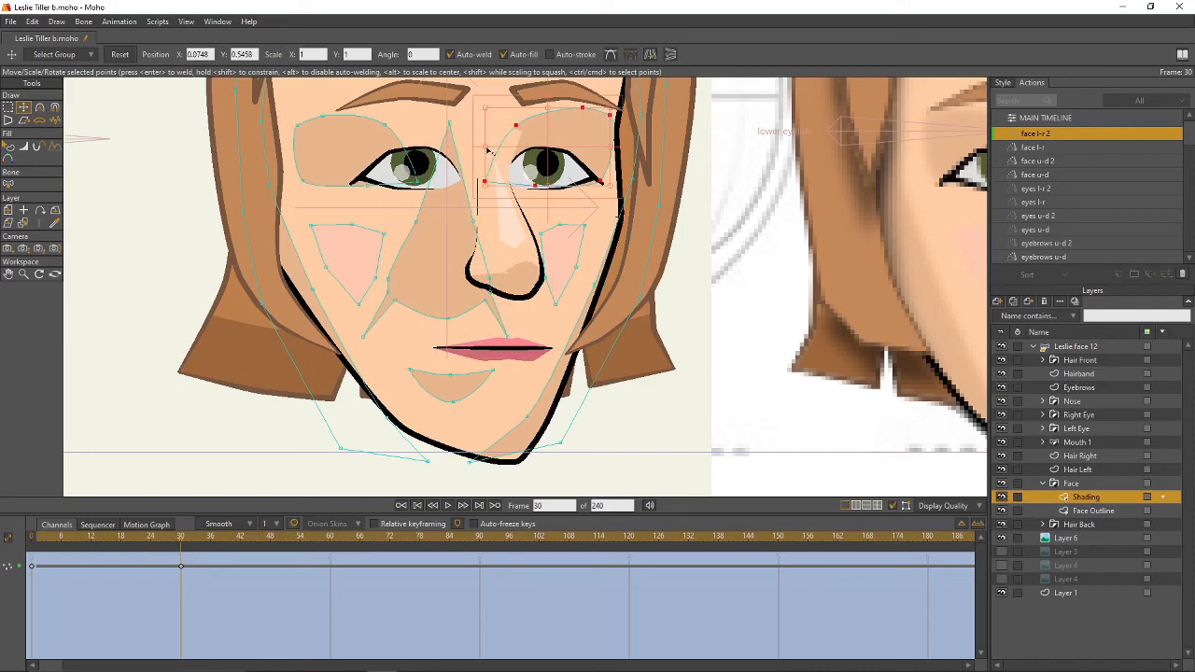
left_click_drag(488, 150, 500, 152)
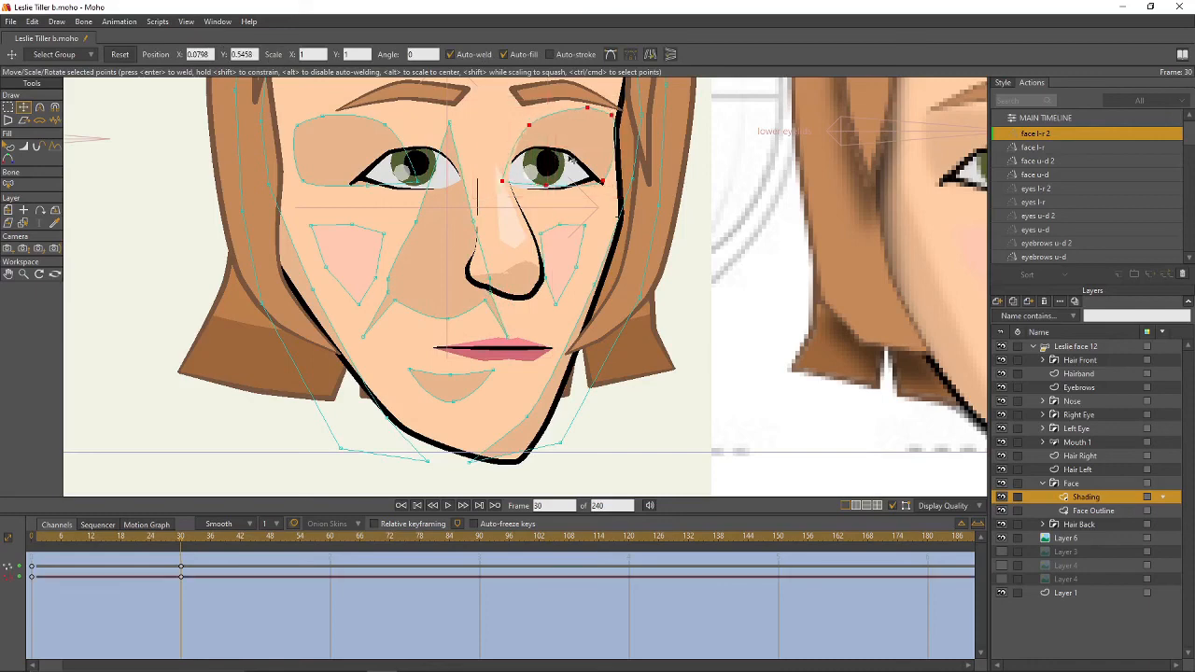
- Move the nose-cheek and chin shading shapes to the right
left_click(467, 280)
left_click_drag(464, 279, 512, 280)
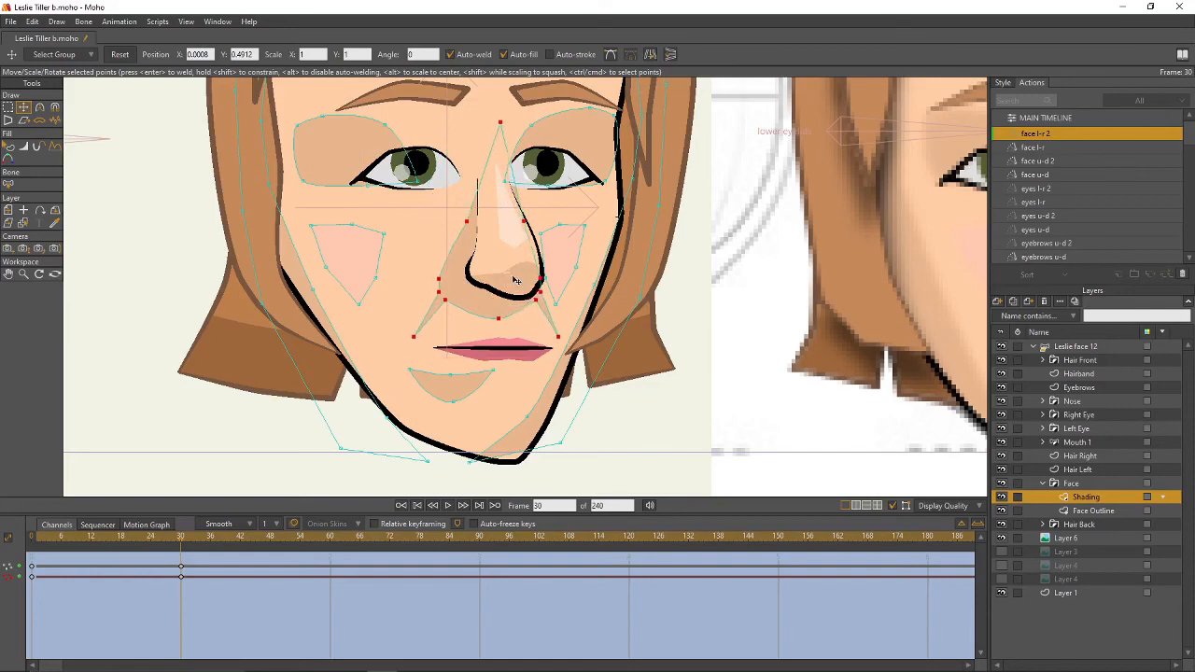
left_click(459, 396)
mouse_move(460, 396)
left_mouse_down()
mouse_move(508, 398)
mouse_move(533, 370)
mouse_move(496, 401)
left_mouse_up()
left_click(659, 392)
- Push the right side shading outward and shift the lower shading points right
left_click(589, 361)
scroll(722, 396, "down", 2)
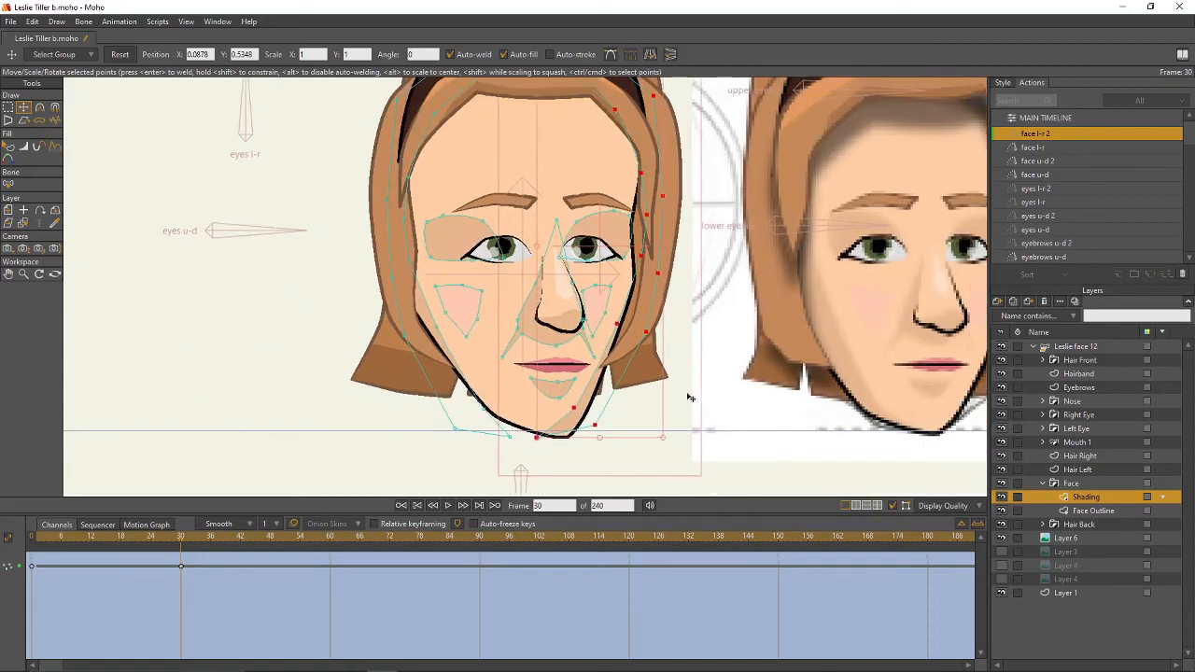
left_click_drag(690, 397, 676, 399)
left_click_drag(667, 387, 719, 385)
left_click_drag(720, 384, 801, 379)
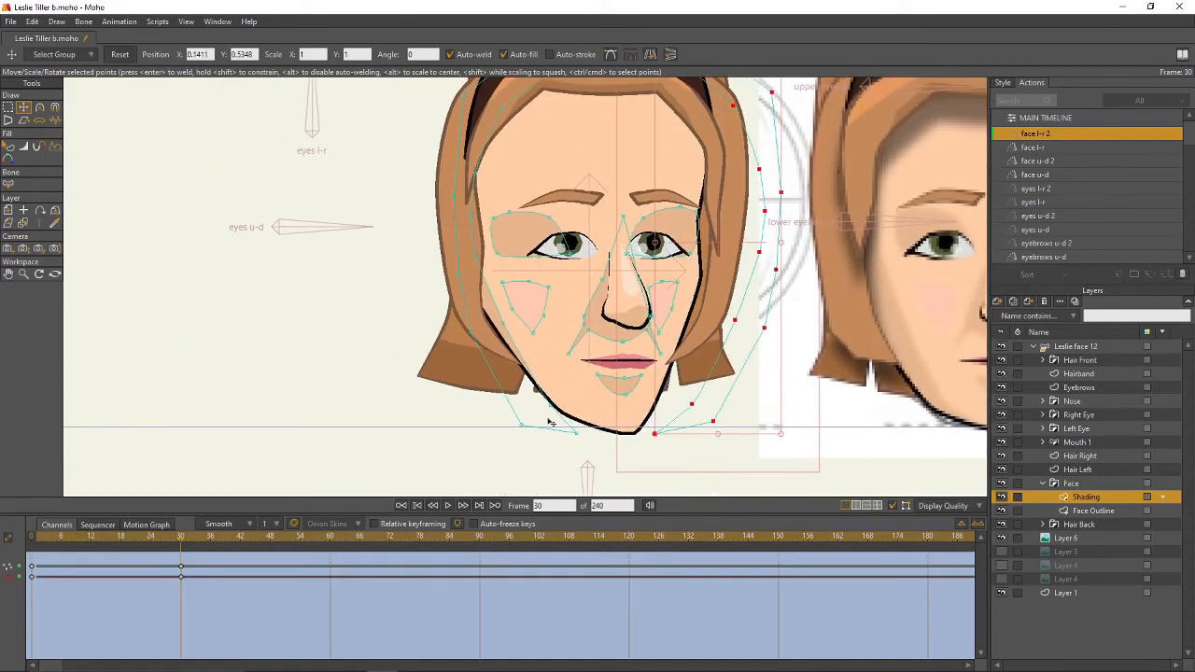
left_click(549, 422)
left_click(535, 454)
left_click_drag(577, 433, 623, 435)
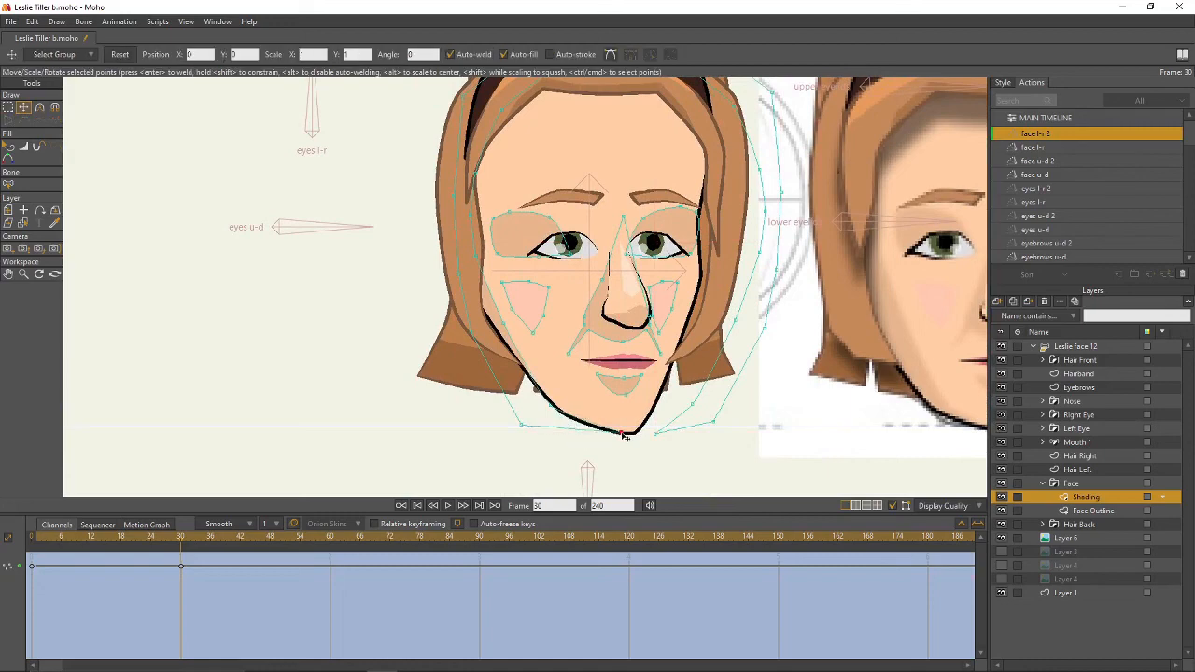
left_click_drag(552, 406, 576, 406)
- Move the left cheek and left eye shading shapes to the right
left_click(531, 300)
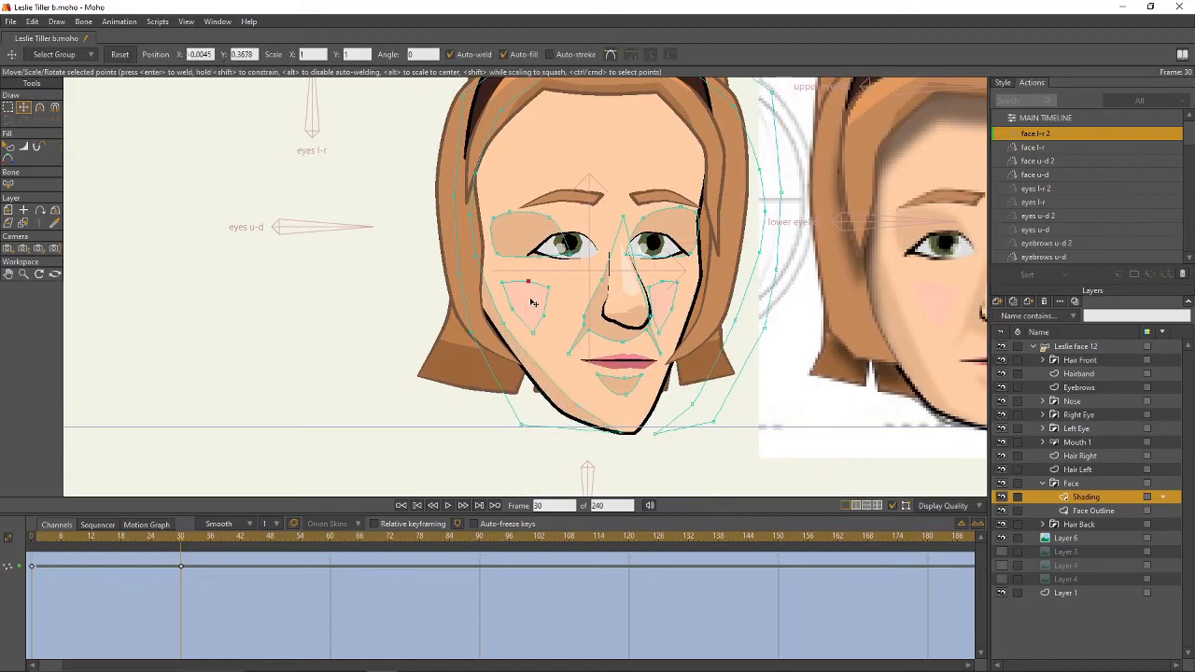
left_click(533, 302)
left_click_drag(533, 302, 564, 301)
mouse_move(549, 259)
left_mouse_down()
mouse_move(547, 283)
mouse_move(551, 255)
left_mouse_up()
left_click(520, 256)
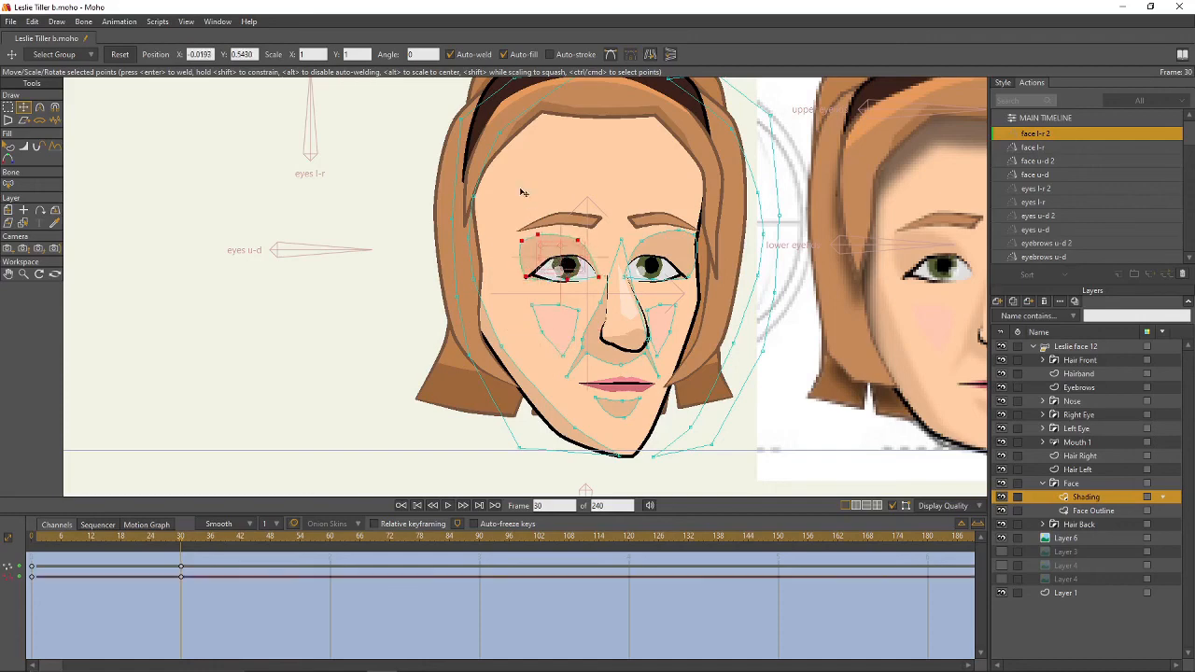
left_click(522, 192)
- Shift the left face and forehead shading points right
left_click_drag(502, 347, 519, 345)
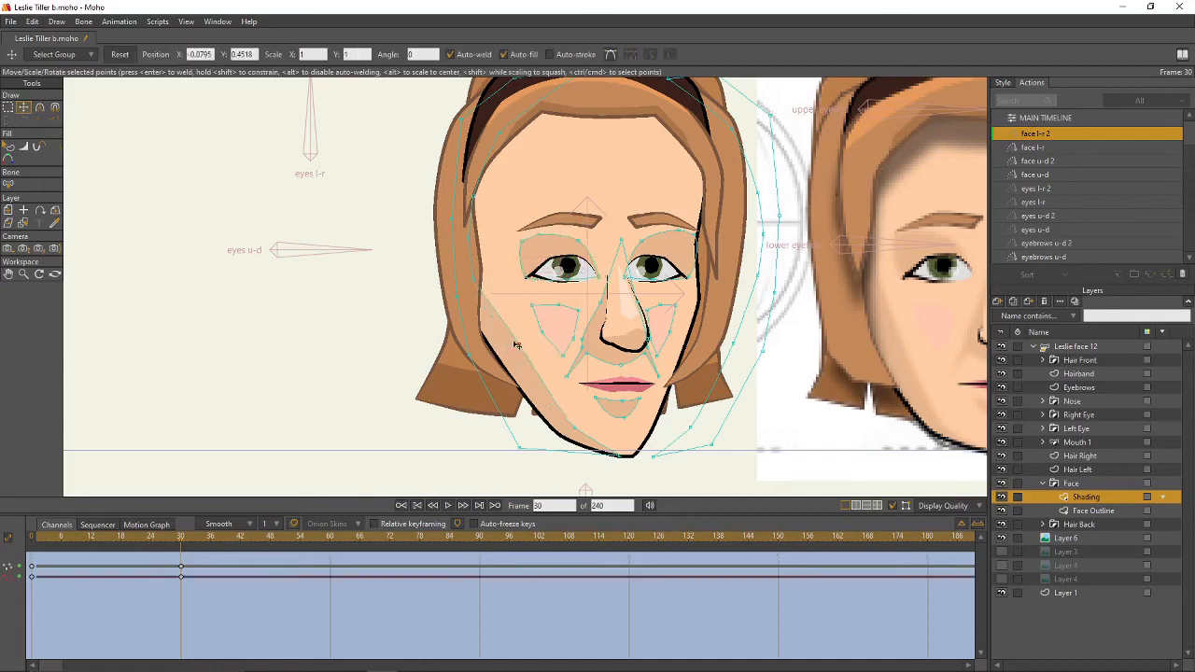
left_click_drag(475, 279, 498, 283)
left_click_drag(473, 243, 499, 244)
left_click_drag(480, 203, 499, 202)
left_click_drag(506, 141, 528, 144)
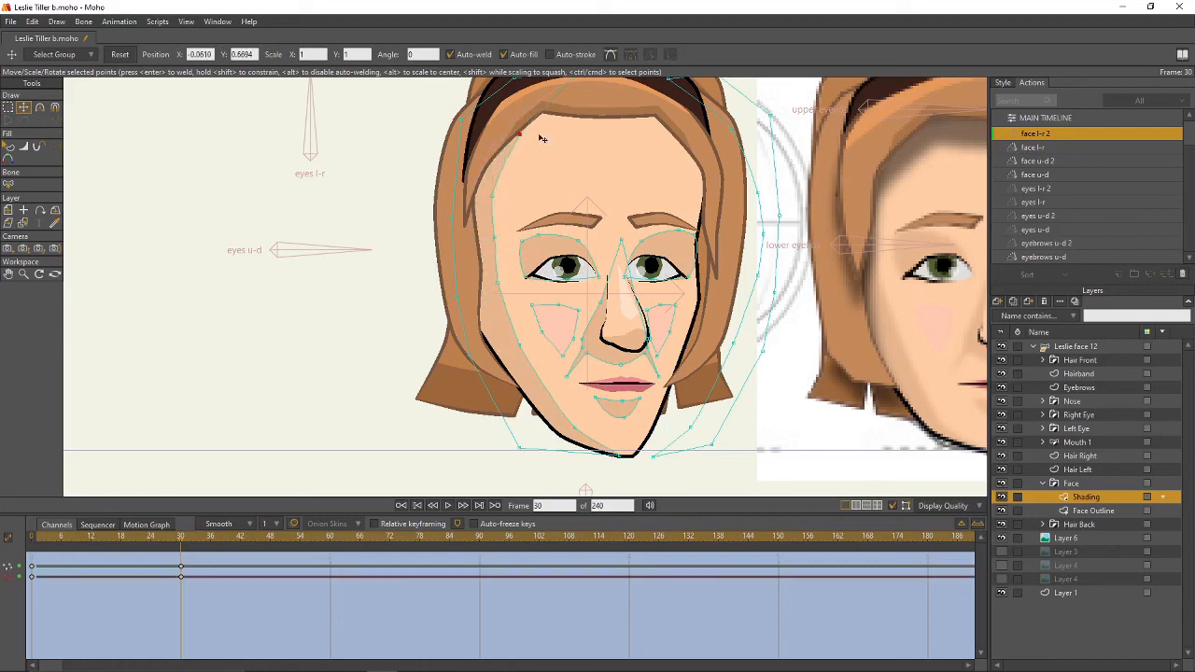
left_click_drag(625, 187, 571, 188)
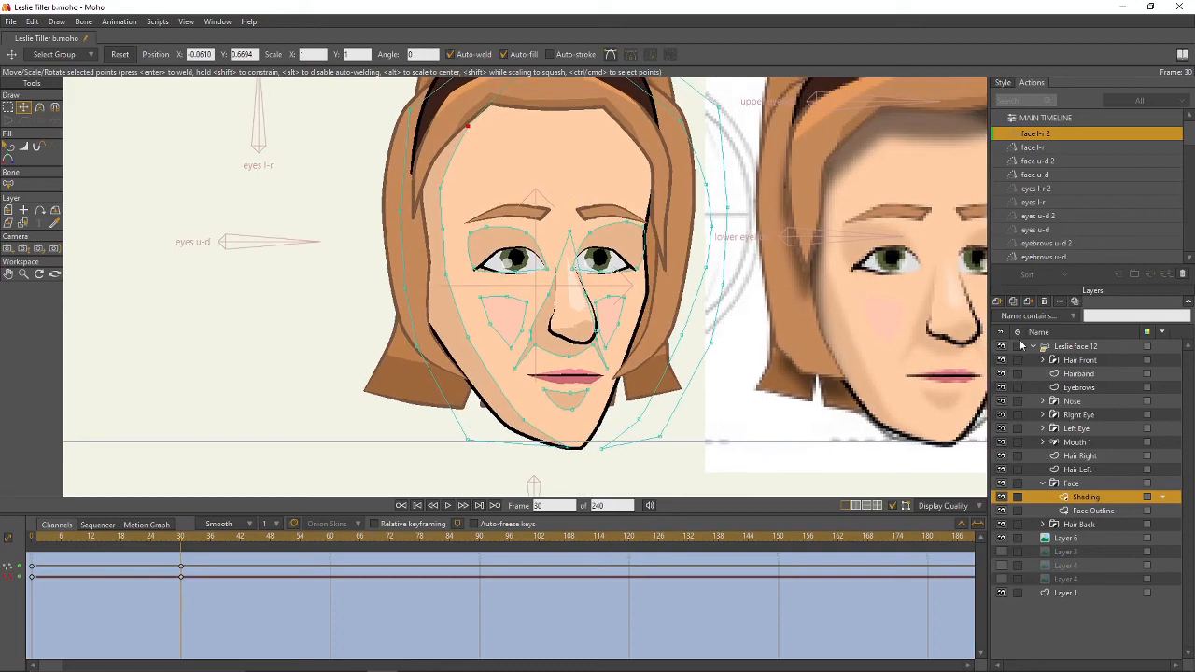
- On Hair Front Outline, adjust the right hairline point and shift the top points right
left_click(1043, 483)
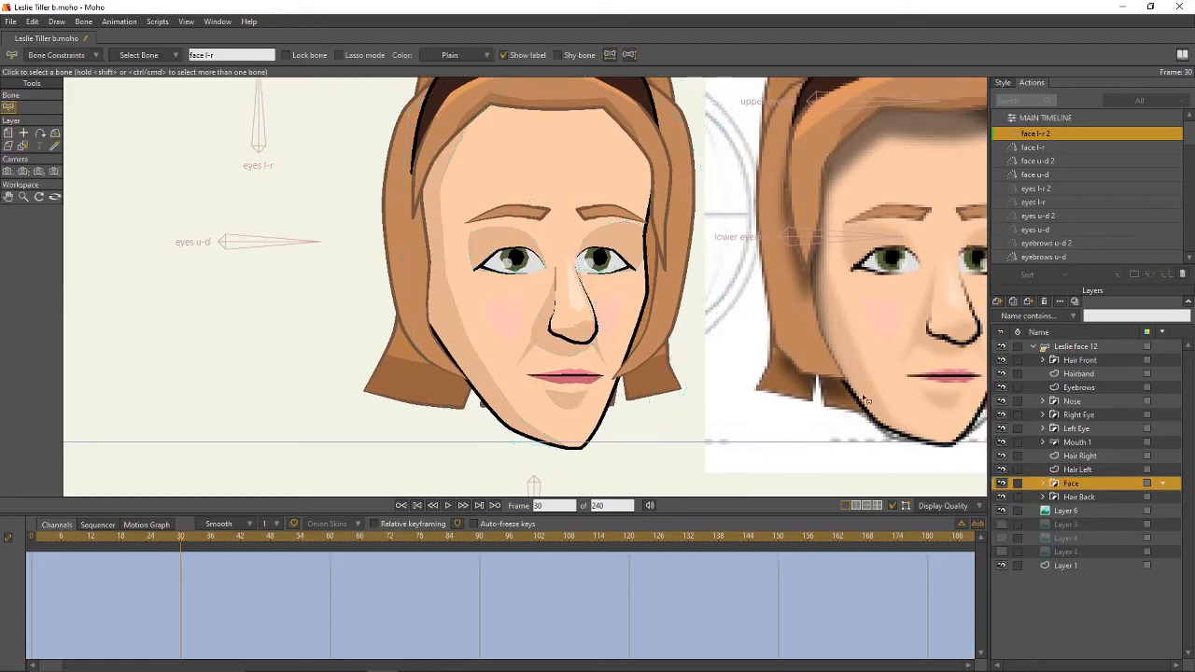
left_click_drag(699, 278, 763, 348)
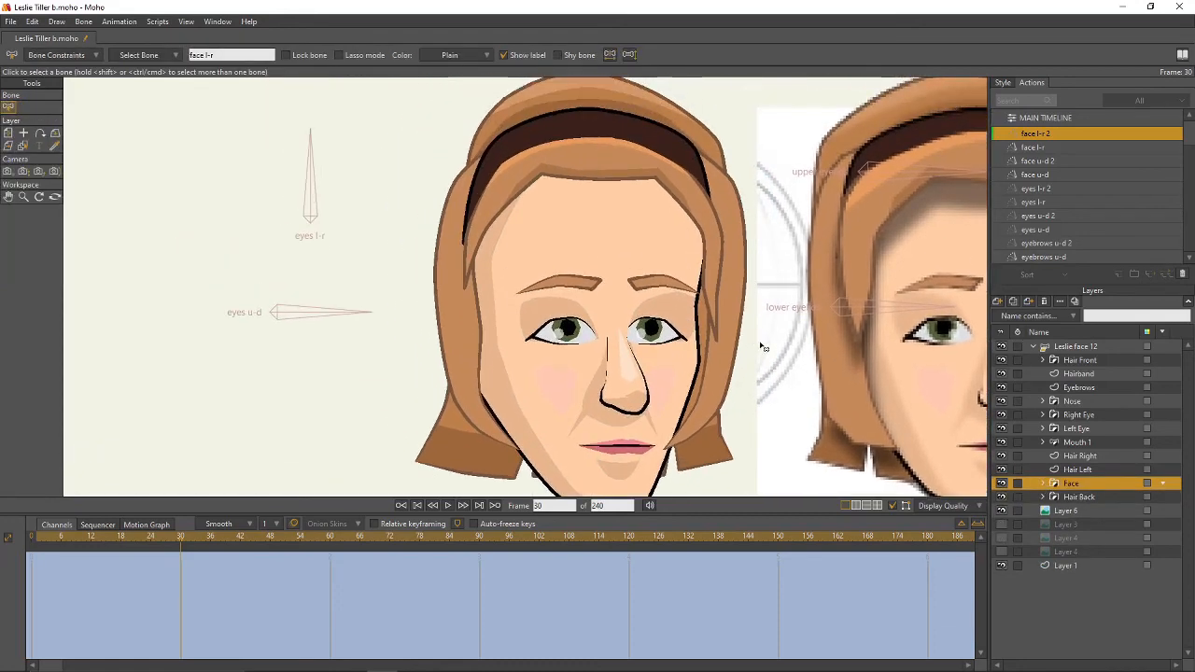
left_click(1043, 361)
left_click(1093, 387)
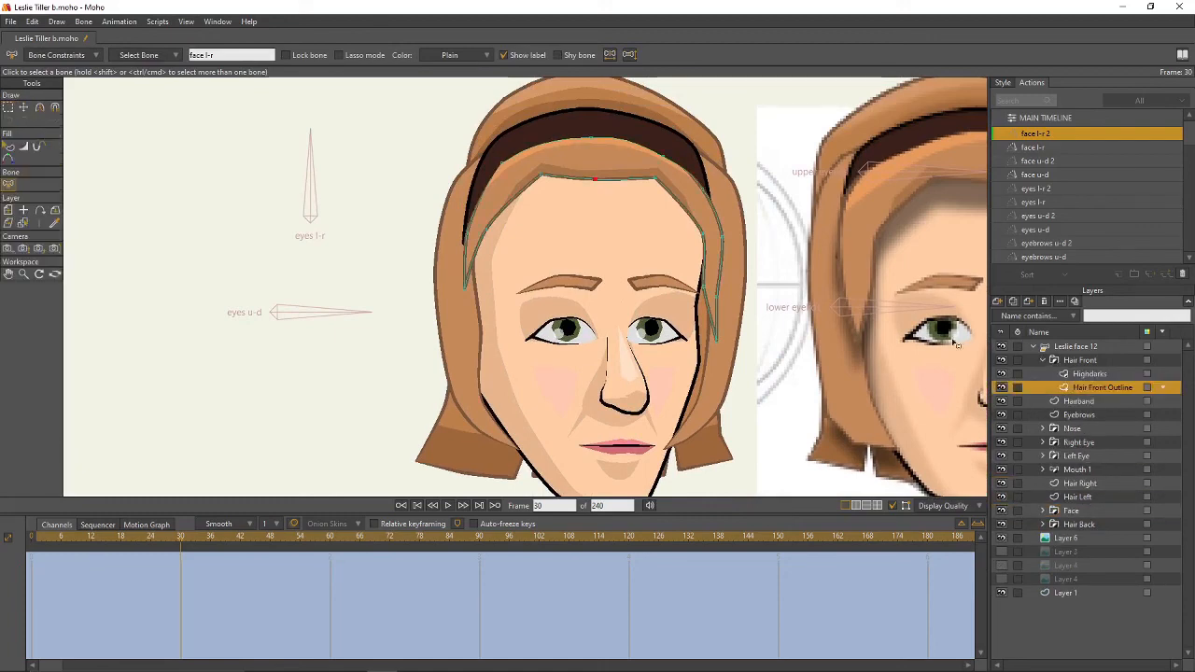
left_click_drag(772, 267, 774, 281)
left_click_drag(796, 322, 698, 310)
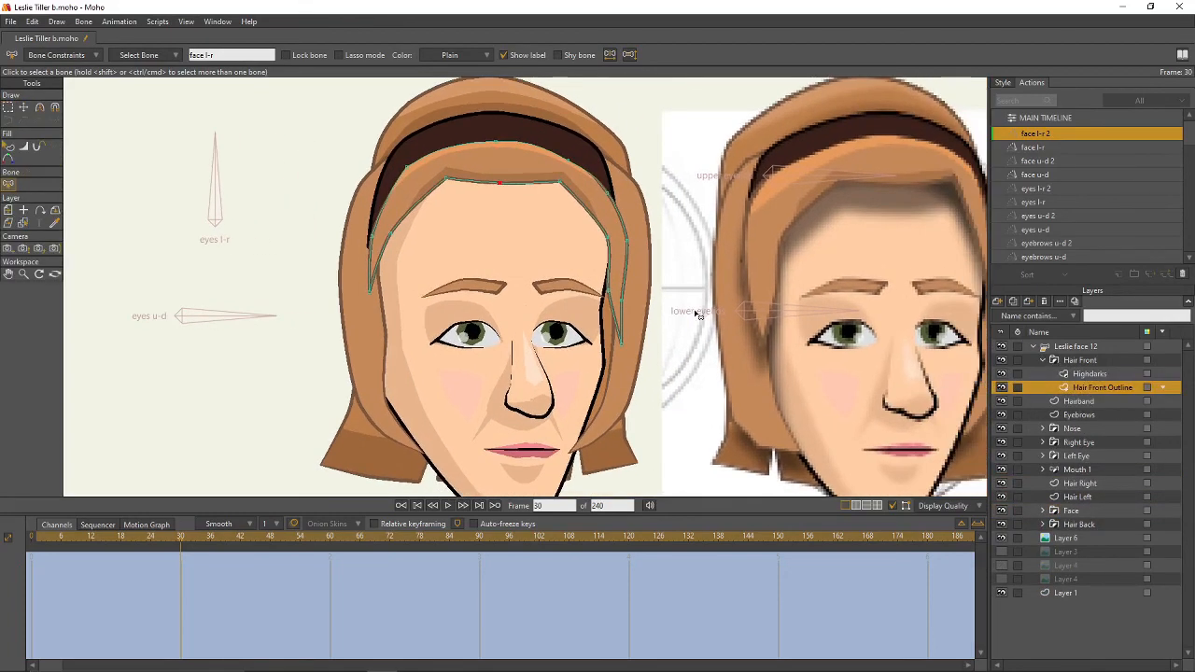
key("g")
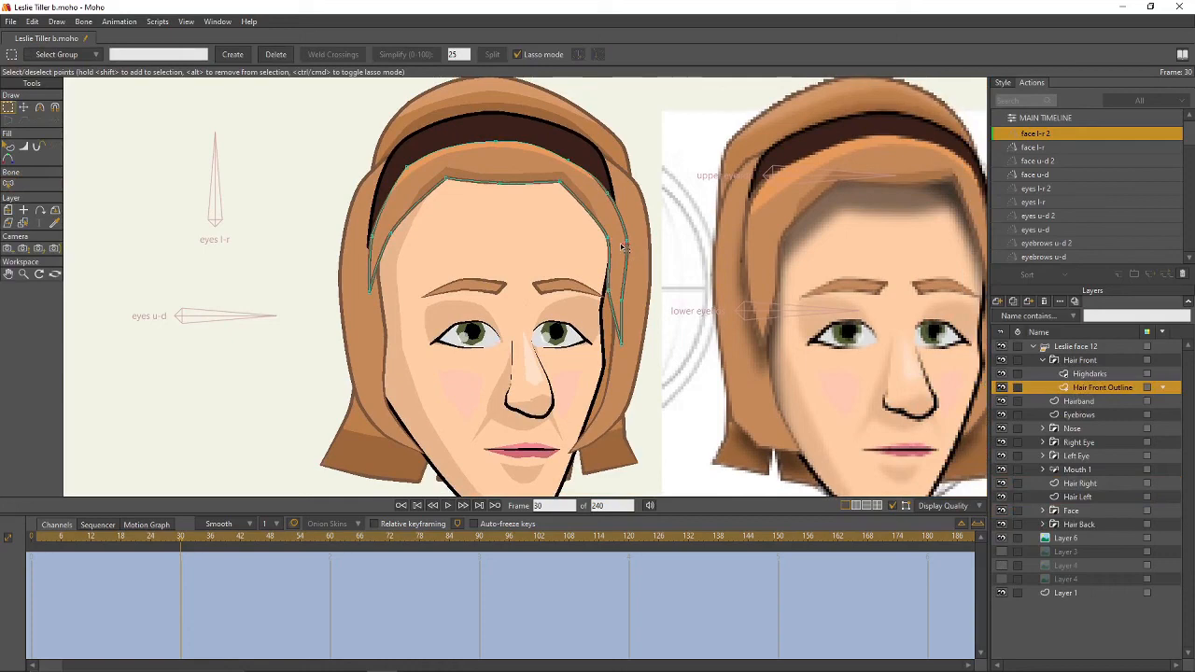
key("t")
mouse_move(624, 304)
left_mouse_down()
mouse_move(625, 328)
mouse_move(622, 291)
left_mouse_up()
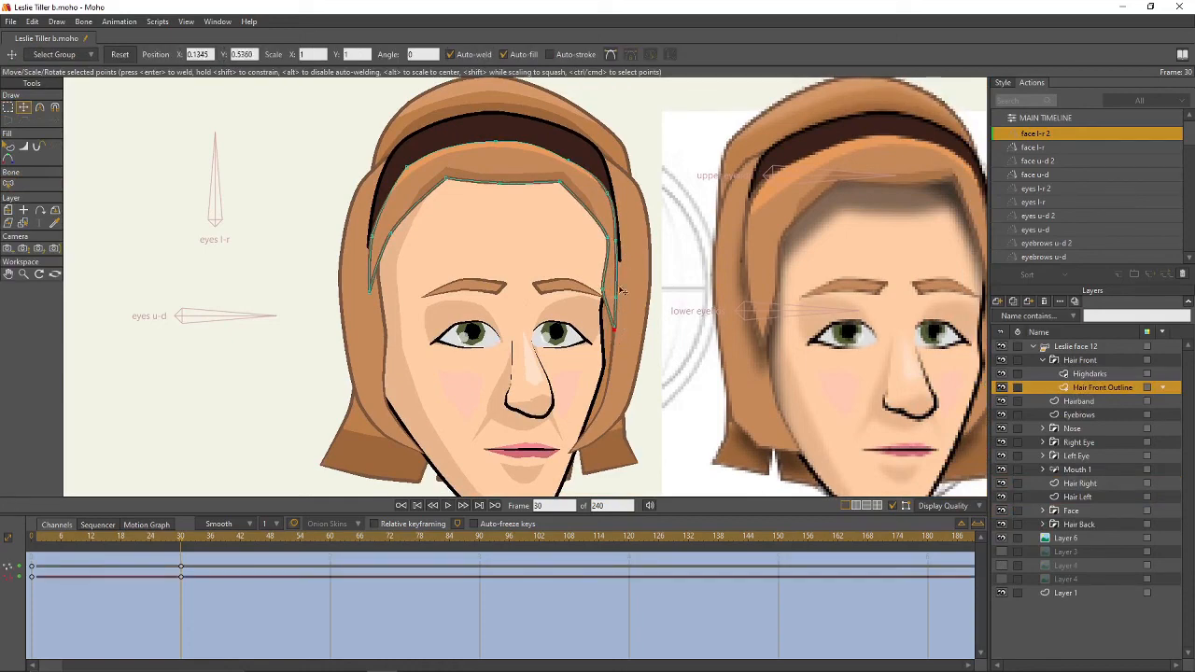
left_click_drag(562, 185, 584, 185)
left_click_drag(499, 186, 529, 188)
- Move the left-side and top hairline points right toward the turn
left_click_drag(447, 179, 480, 178)
left_click_drag(392, 234, 420, 226)
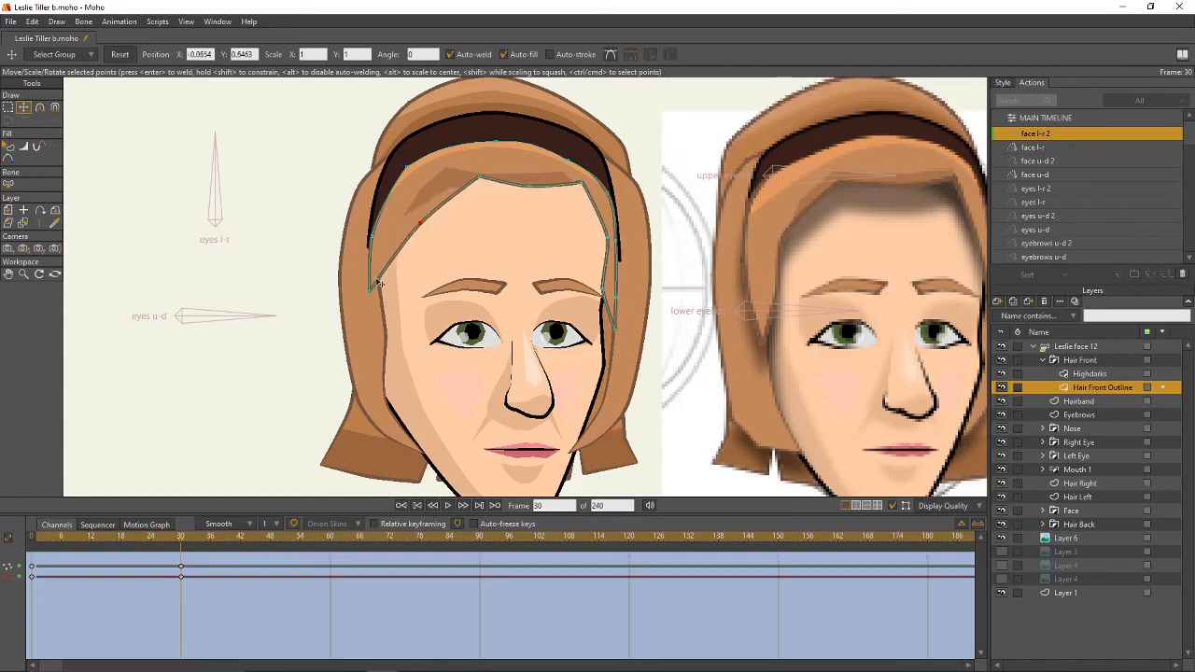
left_click_drag(373, 287, 393, 290)
left_click_drag(373, 238, 386, 239)
left_click_drag(409, 168, 424, 166)
left_click_drag(497, 143, 584, 160)
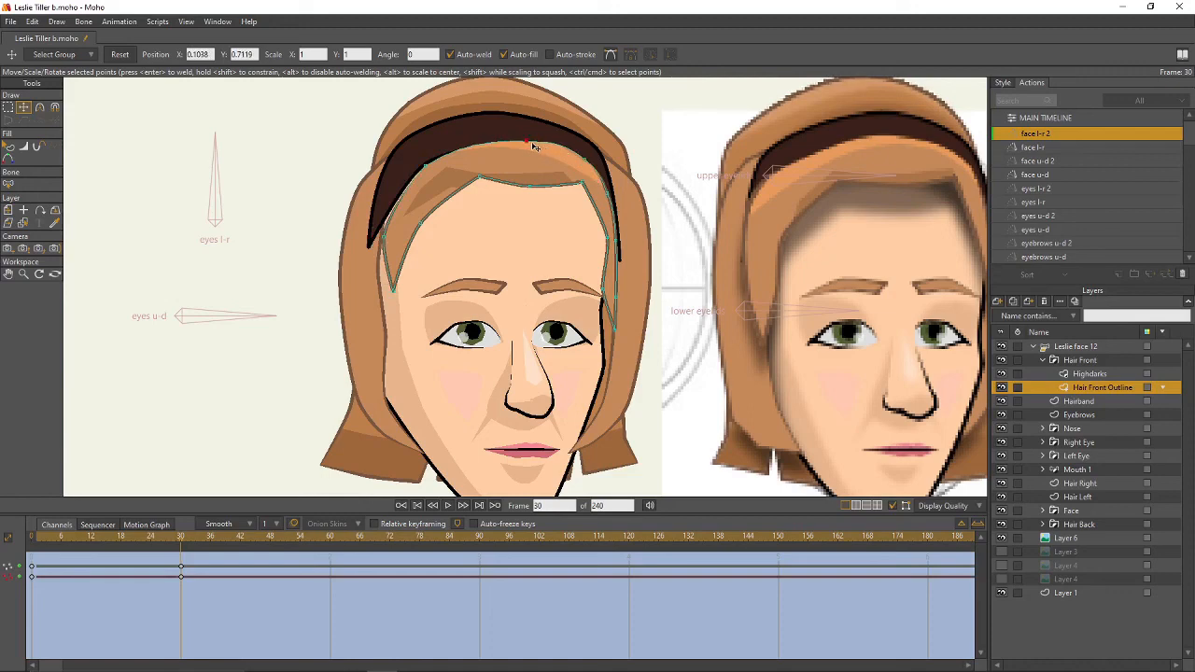
left_click(530, 143)
left_click(1082, 374)
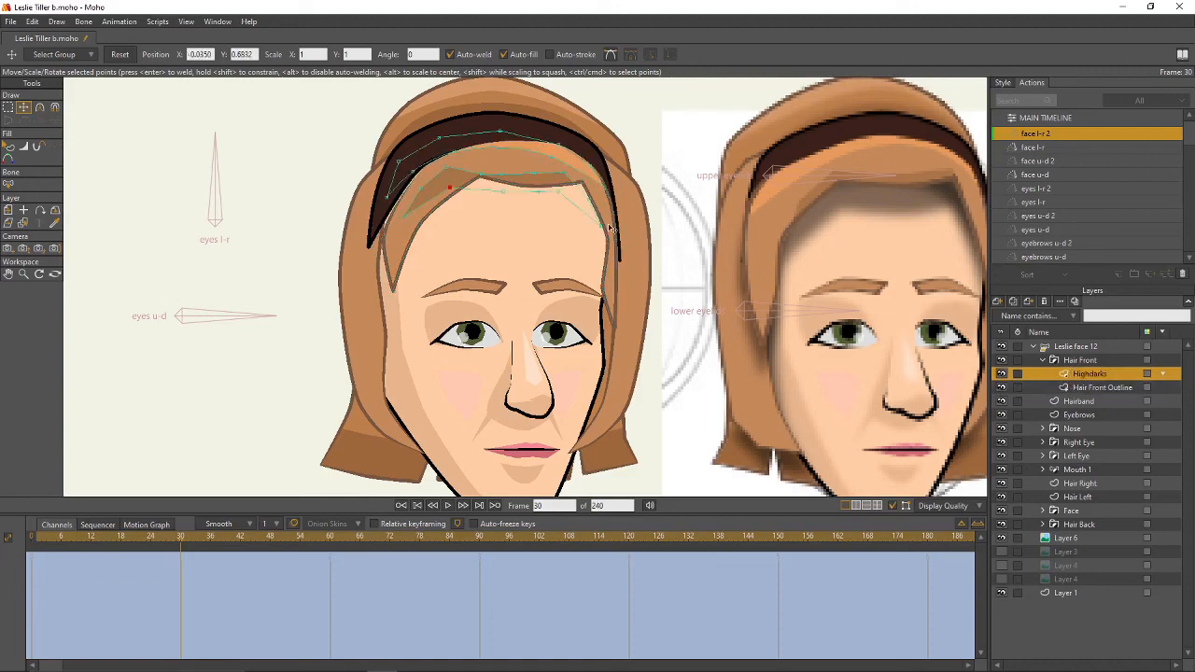
- Drag the Hair Front Highdarks points to follow the reshaped hairline at frame 30
left_click(572, 254)
left_click_drag(600, 226, 604, 225)
left_click_drag(566, 175, 486, 197)
mouse_move(423, 221)
left_mouse_down()
mouse_move(447, 192)
mouse_move(420, 235)
left_mouse_up()
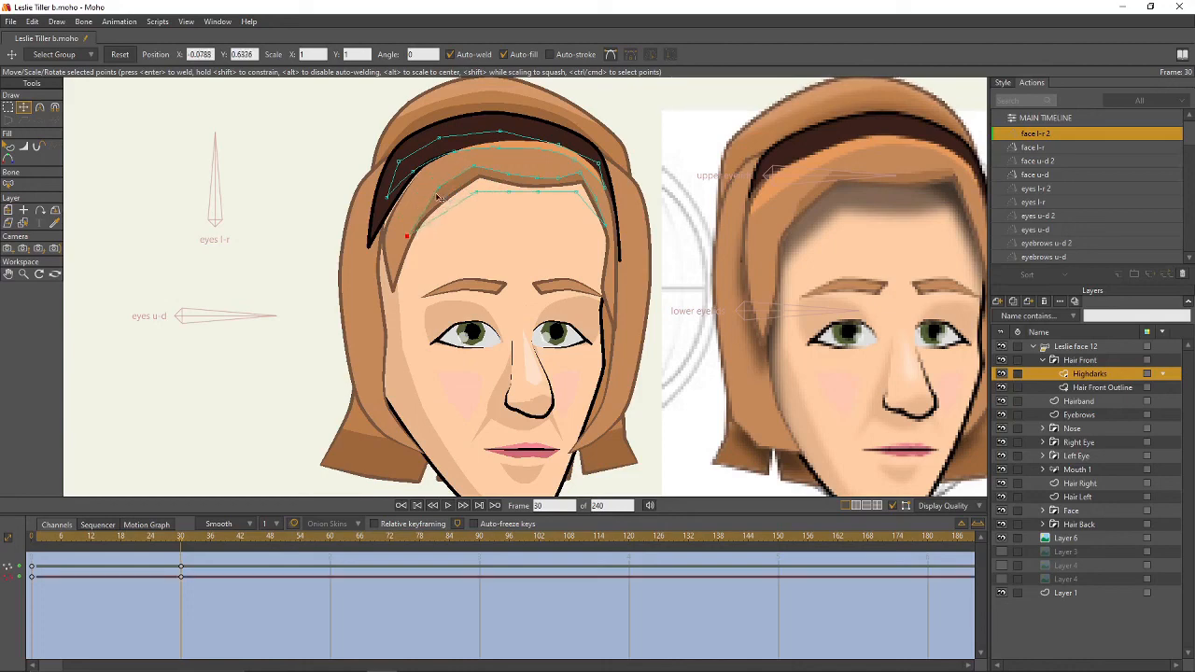
left_click_drag(417, 177, 570, 140)
left_click_drag(388, 196, 397, 213)
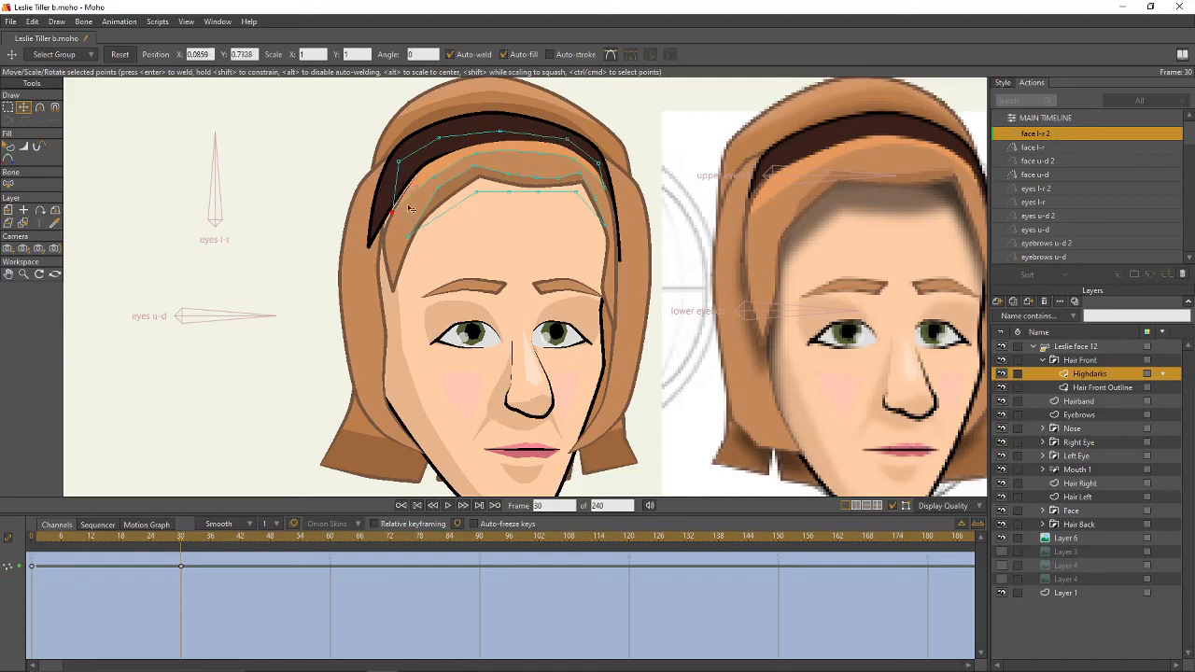
left_click_drag(400, 160, 404, 165)
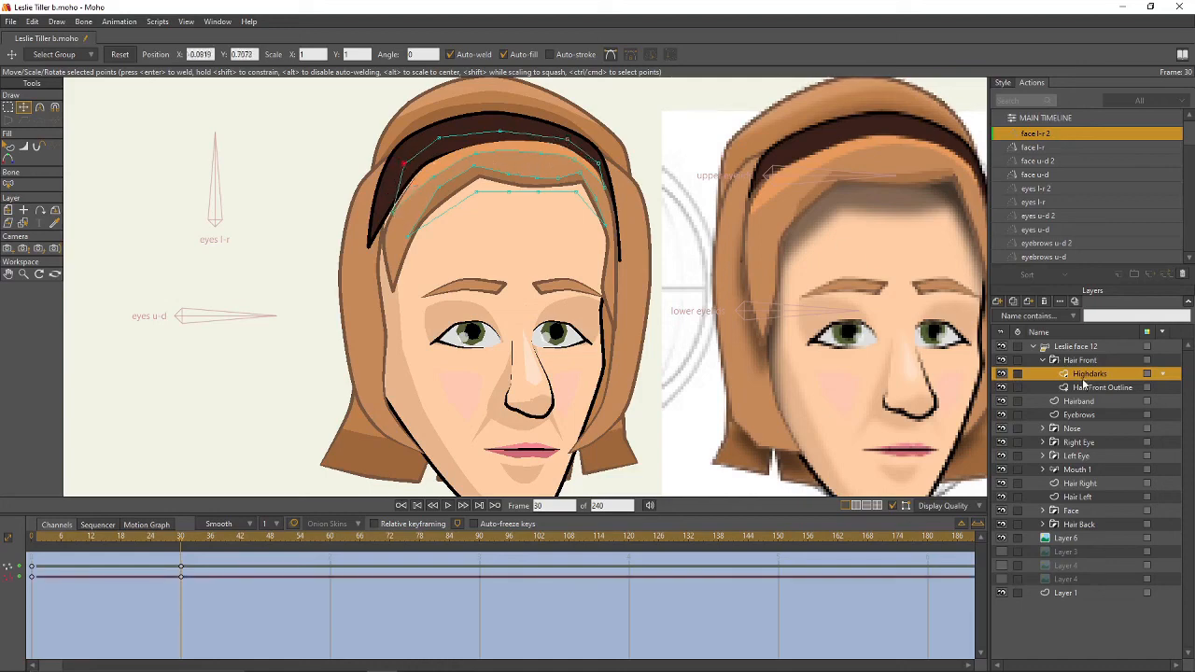
left_click(1044, 361)
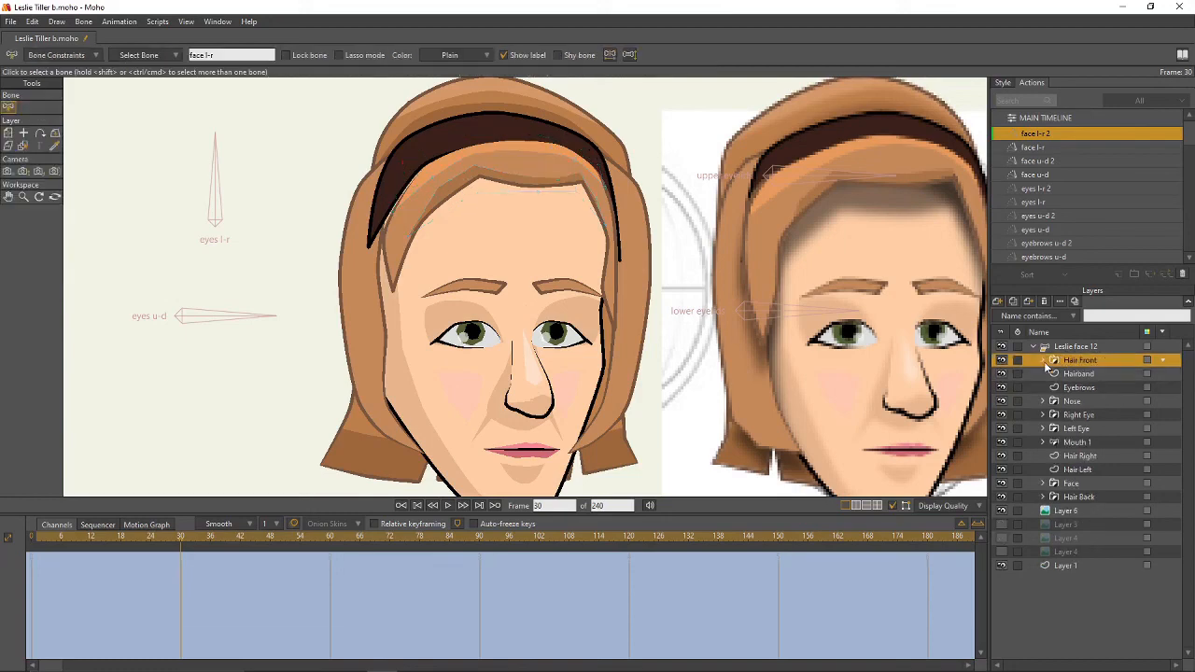
- Shift the Hairband's edge and tip points right to follow the face turn
left_click(1071, 373)
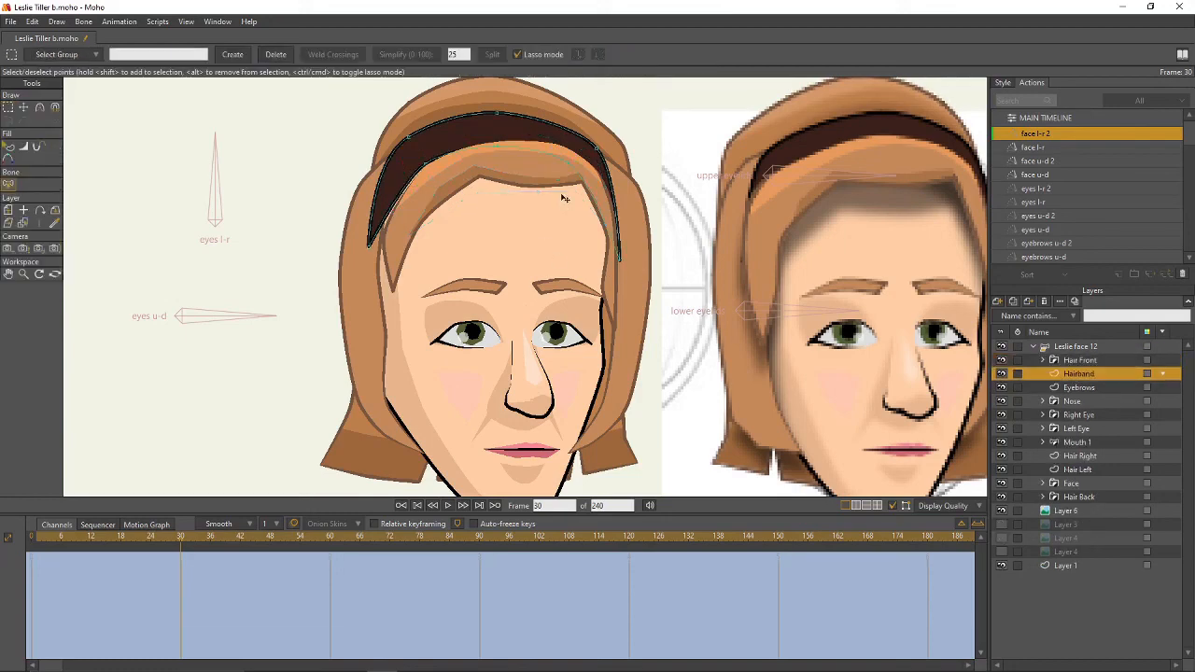
left_click_drag(577, 171, 591, 169)
left_click_drag(513, 156, 539, 157)
left_click_drag(440, 171, 461, 167)
left_click_drag(371, 248, 382, 250)
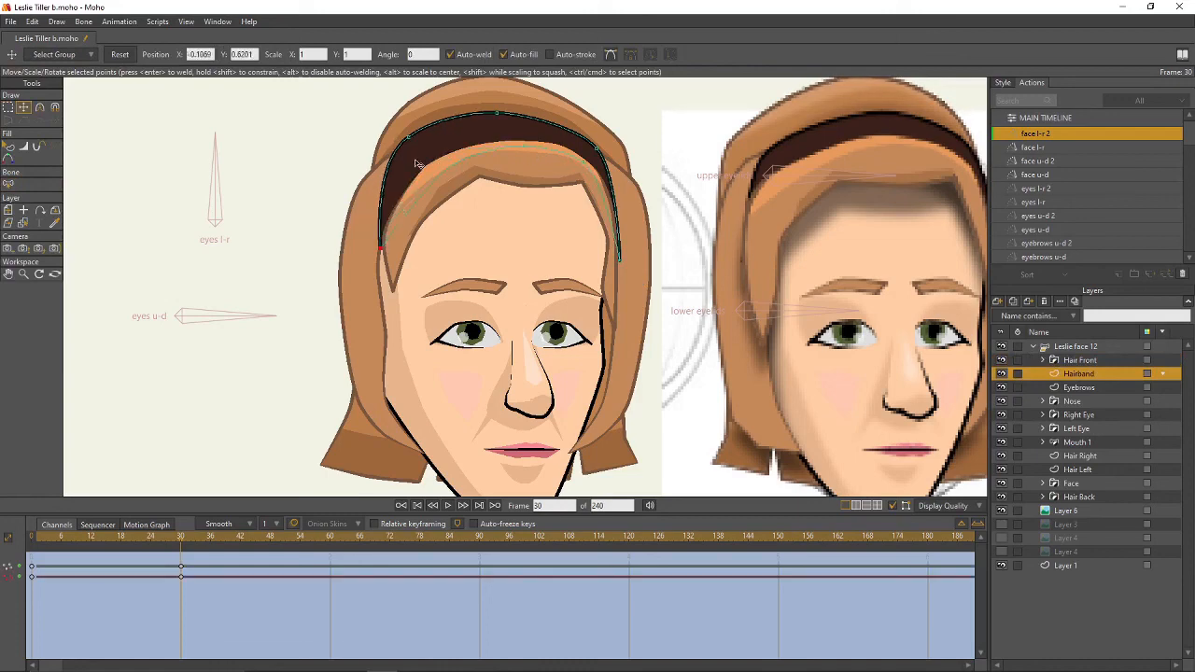
left_click_drag(415, 141, 429, 139)
left_click_drag(495, 120, 543, 123)
left_click_drag(599, 149, 605, 148)
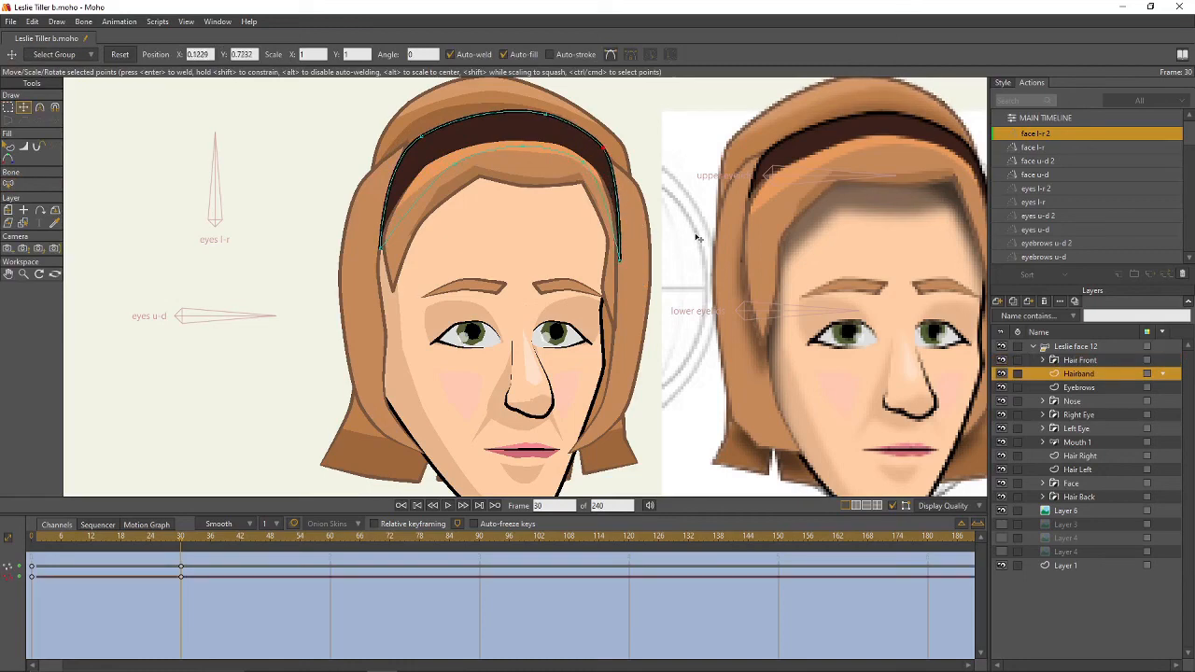
left_click_drag(695, 235, 650, 229)
left_click_drag(584, 261, 648, 256)
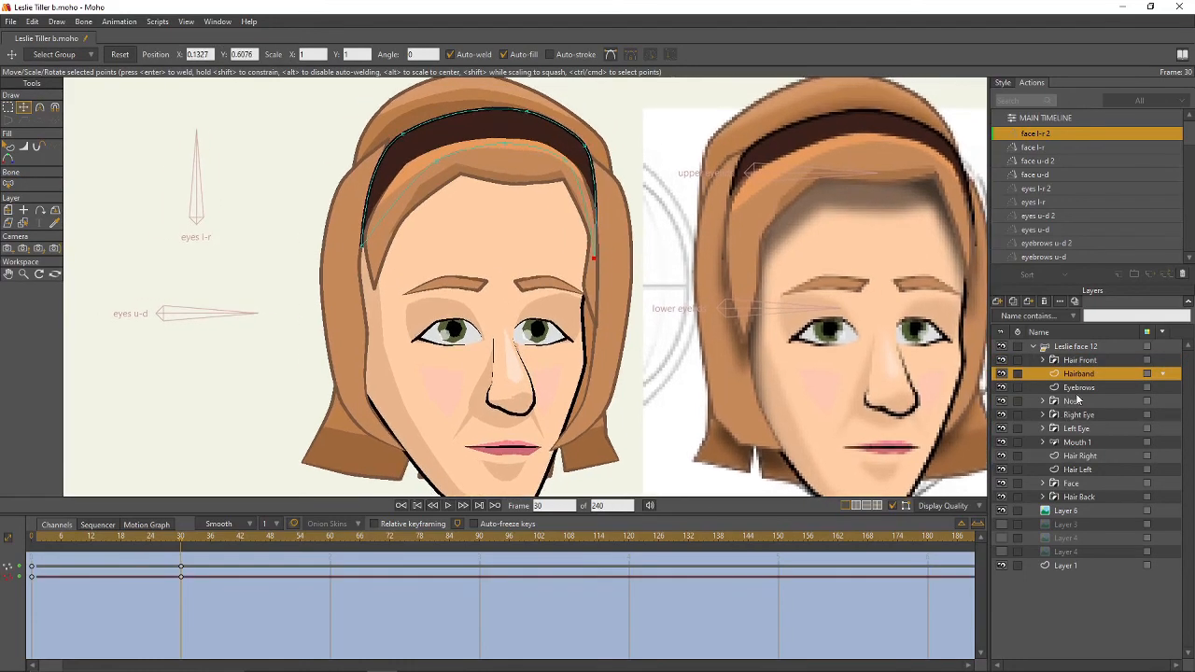
- Pull the top Hair Right point left and down, then shift the Hair Right layer slightly
left_click(1070, 455)
left_click_drag(368, 279, 520, 308)
left_click(557, 252)
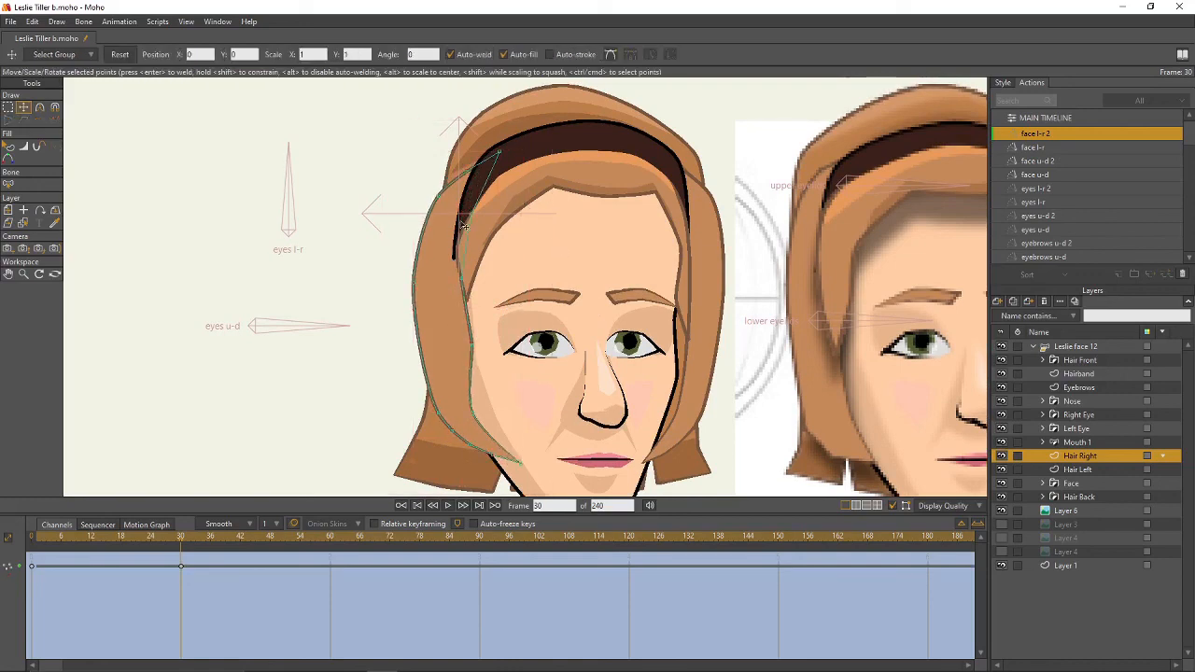
left_click_drag(502, 154, 459, 169)
scroll(549, 269, "down", 1)
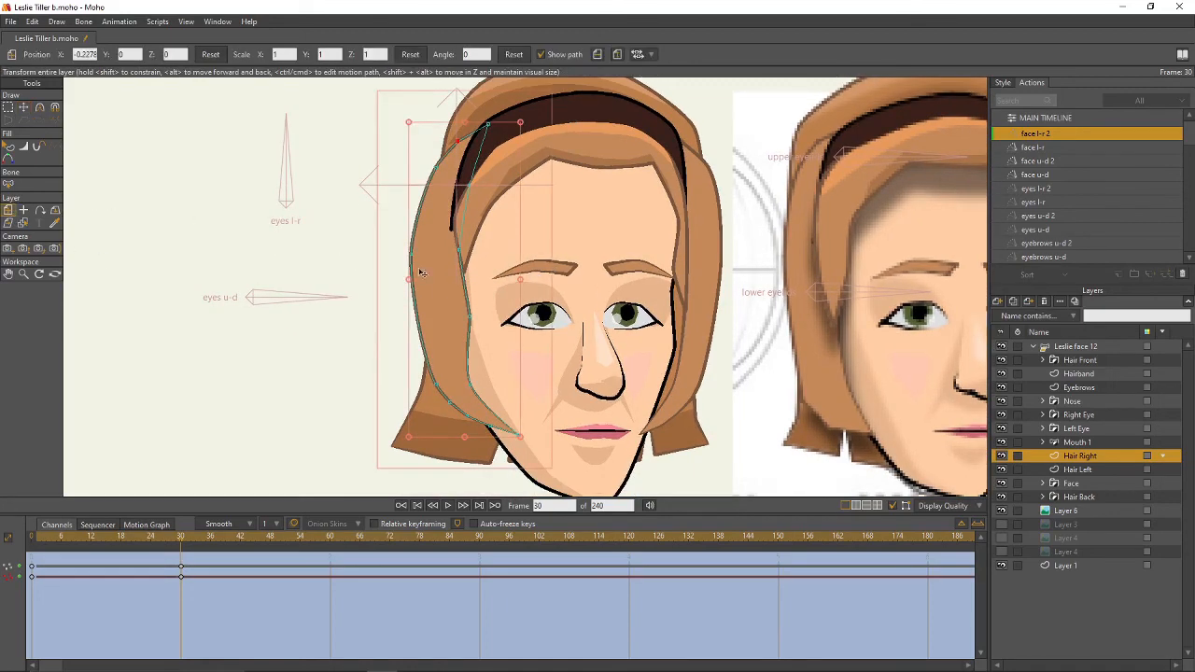
left_click_drag(418, 270, 409, 281)
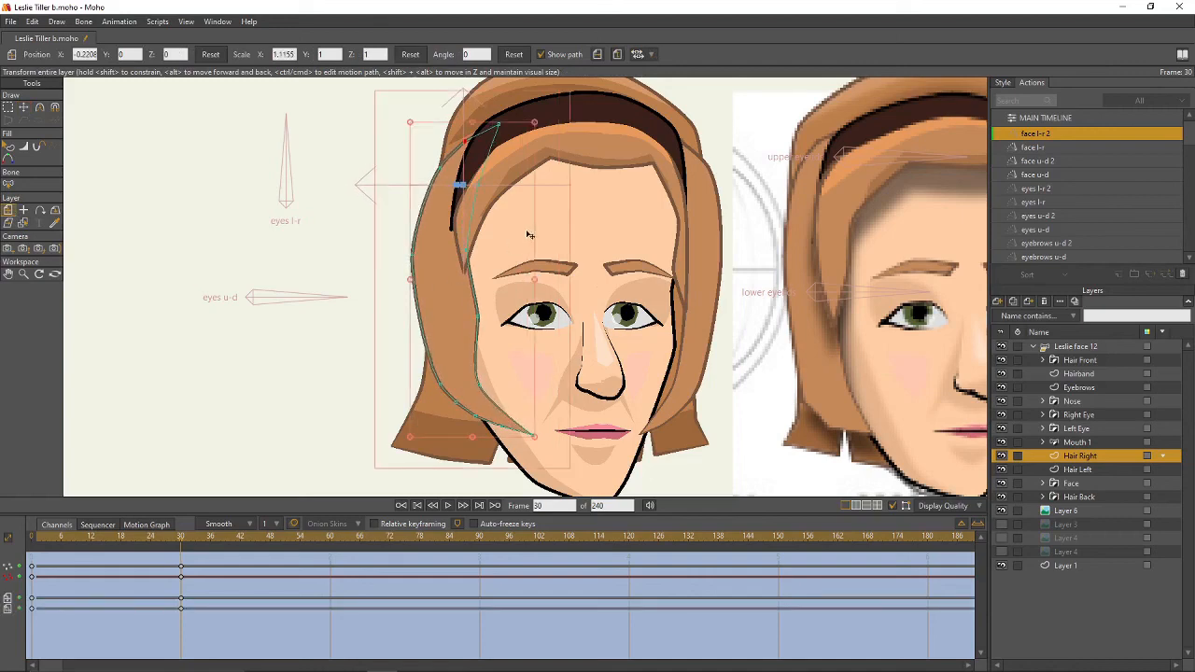
key("g")
left_click_drag(616, 302, 406, 268)
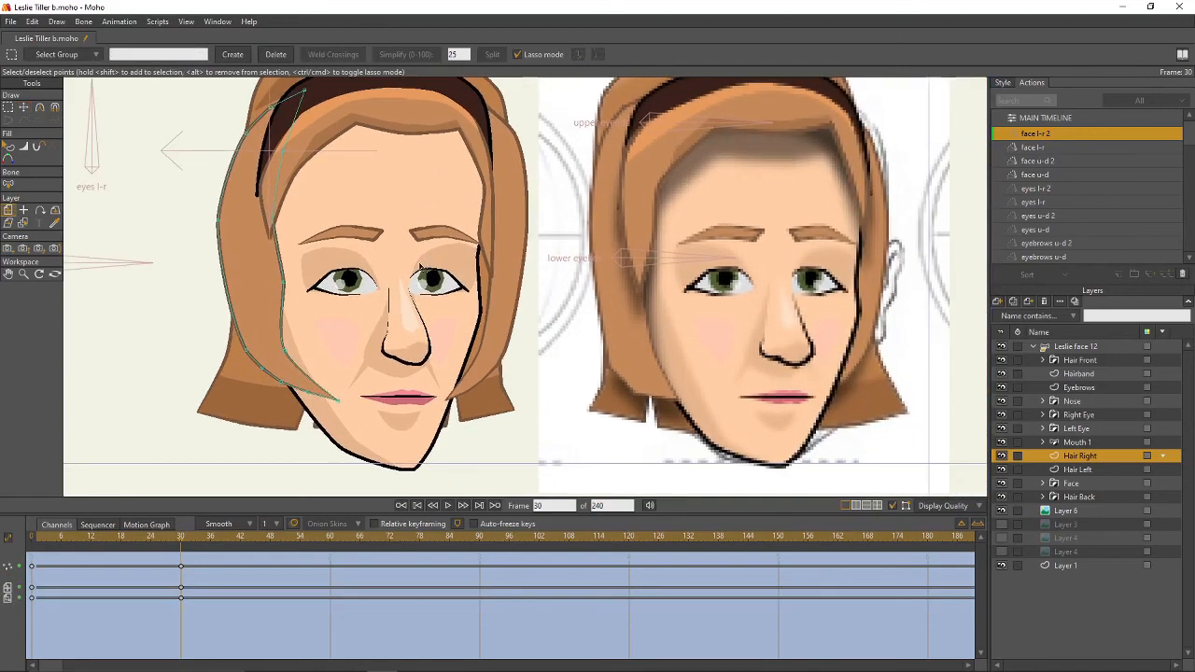
left_click_drag(470, 312, 581, 366)
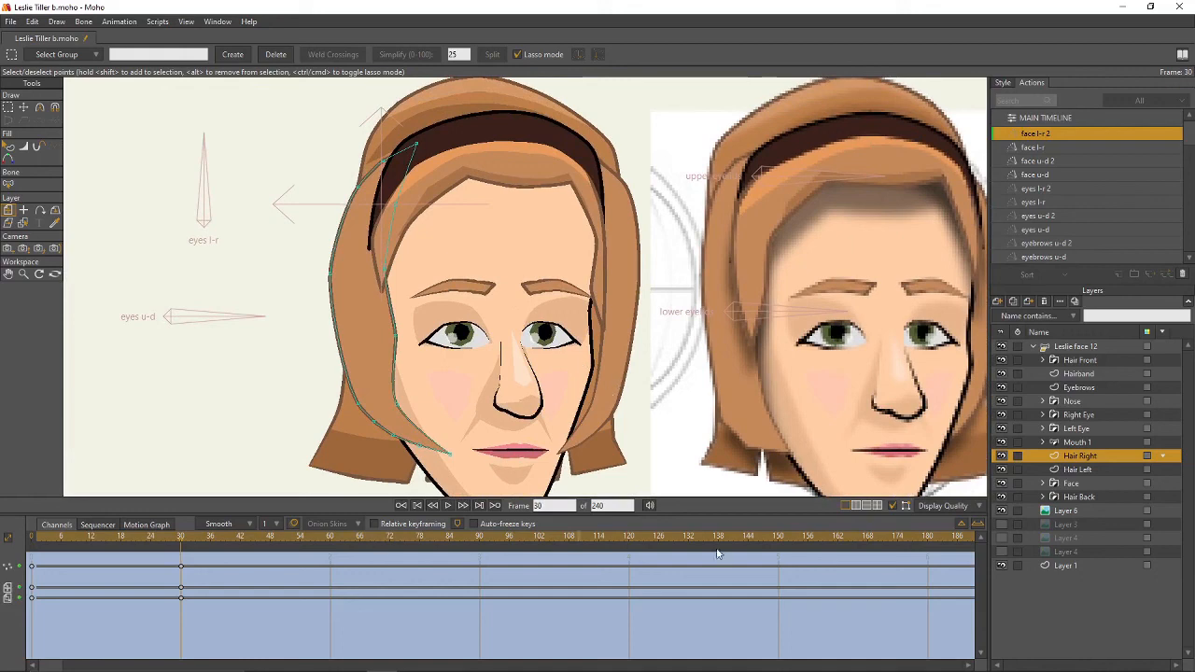
left_click(1092, 470)
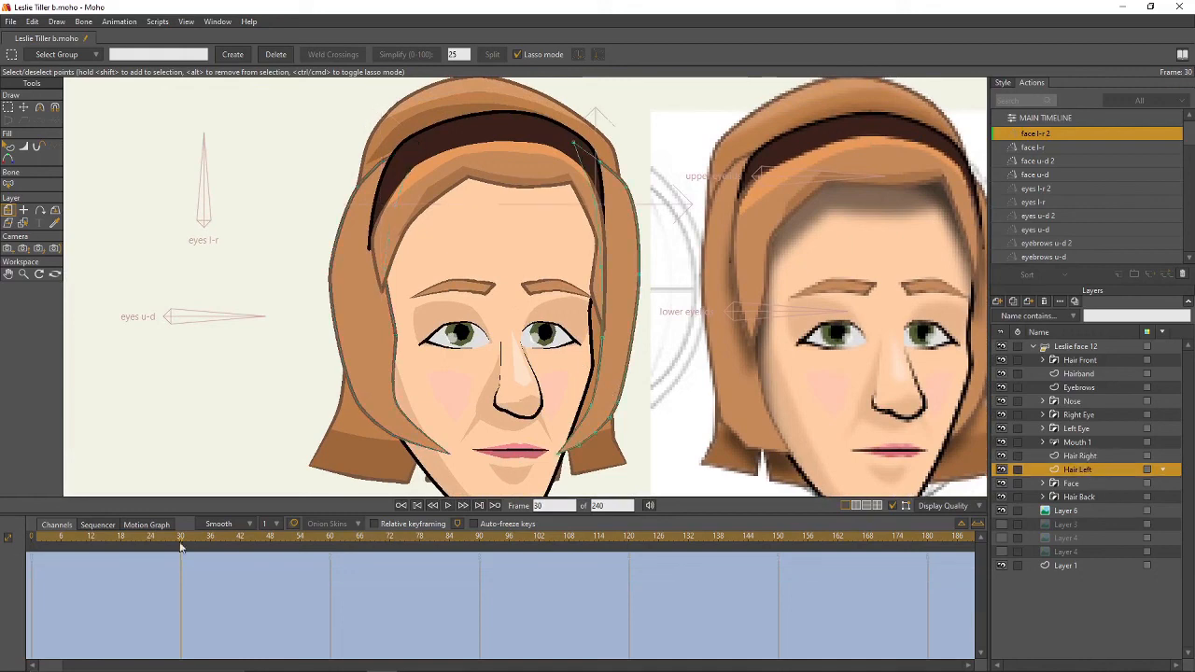
- Key Hair Left at frame 6 by nudging all its points right and down
left_click(106, 542)
left_click(61, 541)
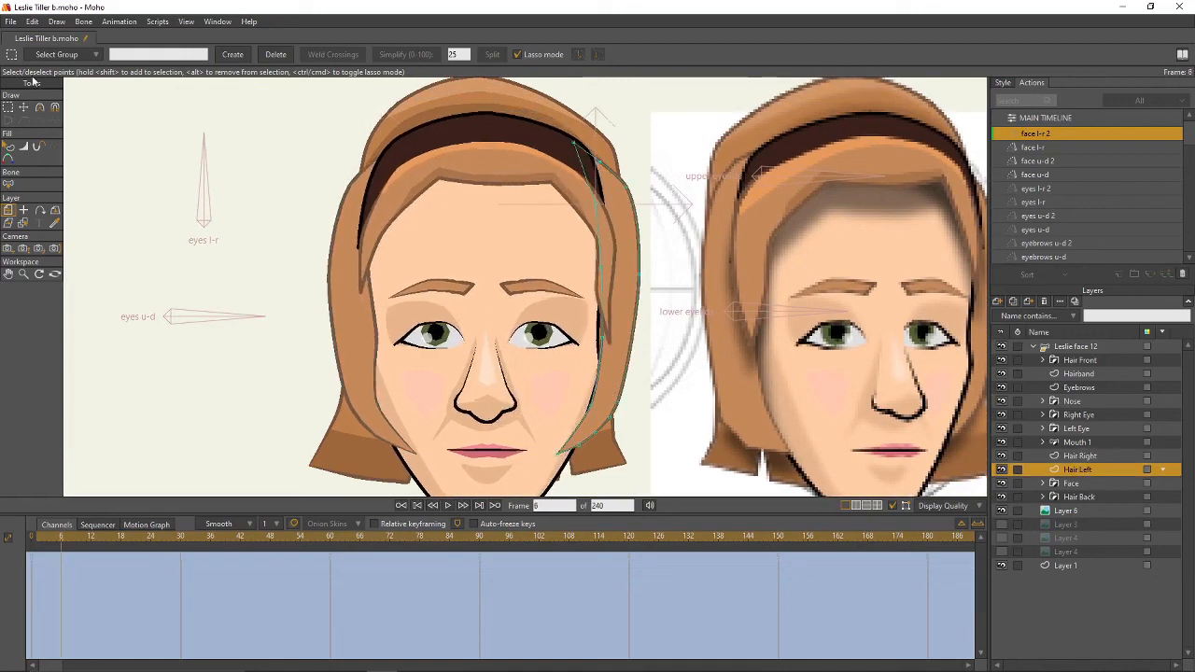
double_click(631, 235)
key("t")
left_click_drag(627, 241, 635, 248)
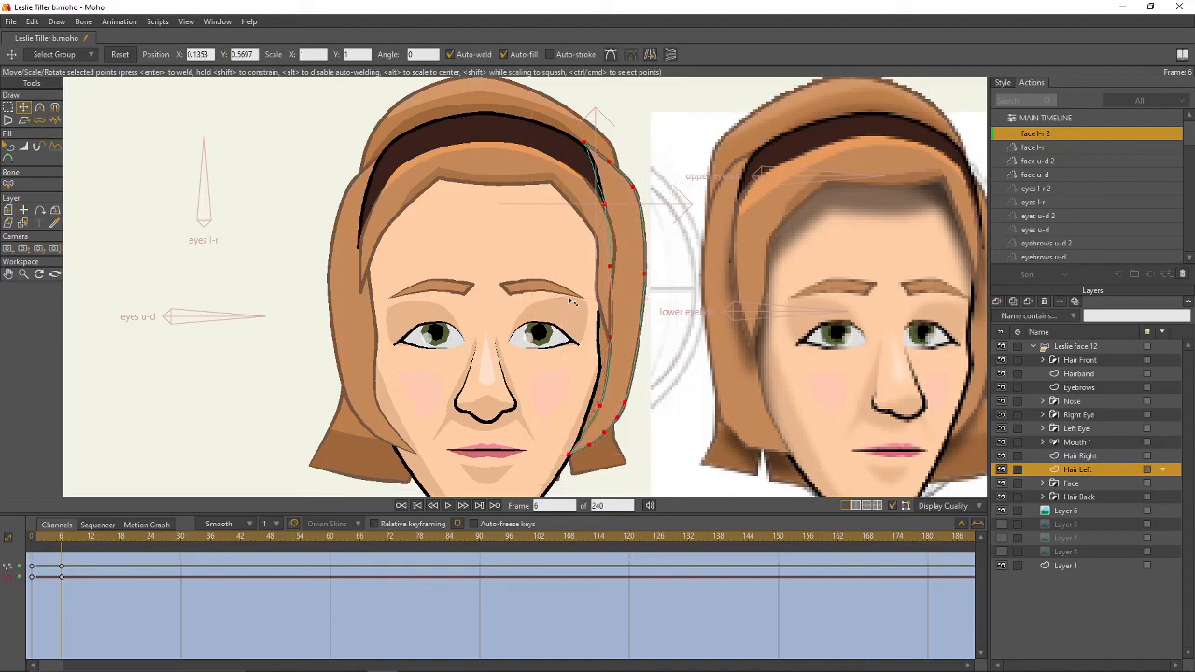
left_click_drag(631, 271, 634, 270)
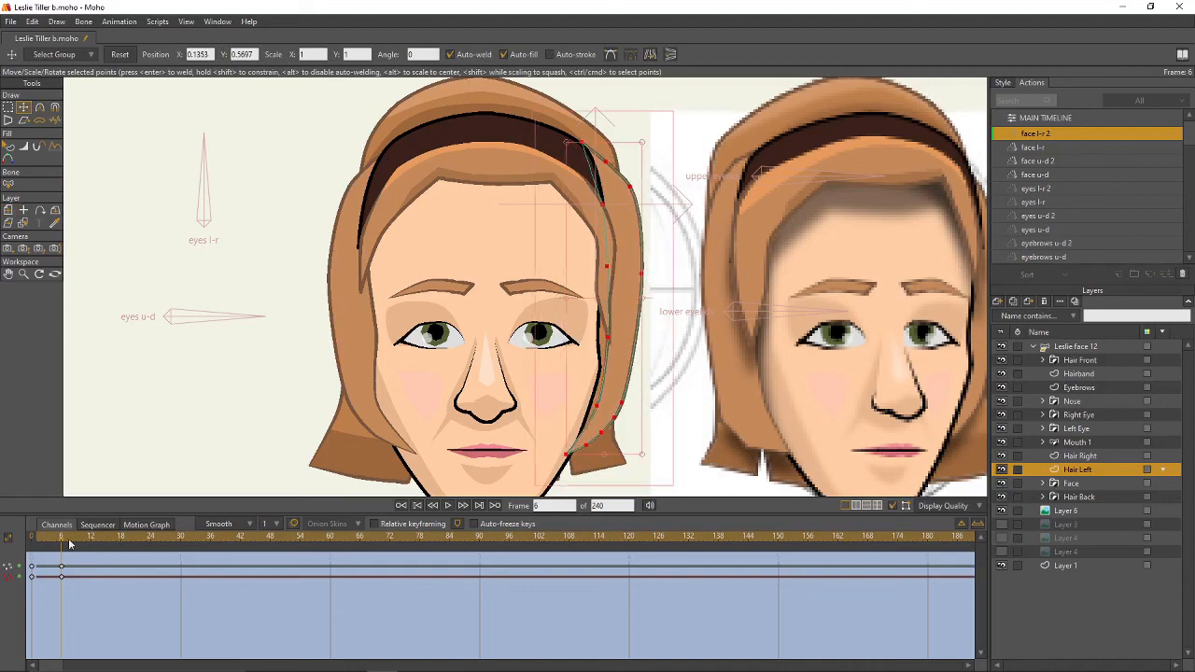
mouse_move(69, 543)
left_mouse_down()
mouse_move(80, 545)
mouse_move(65, 544)
left_mouse_up()
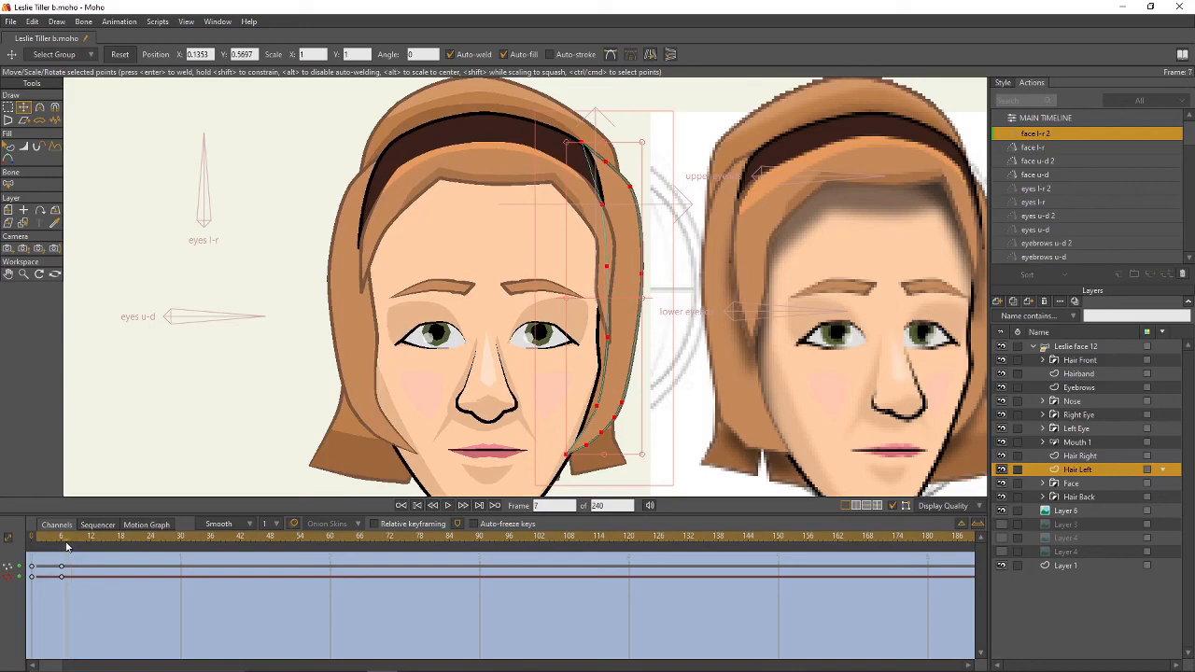
- Place Hair Left below the Face layer and key its points shifted left at frame 30
left_click_drag(1083, 474, 1087, 498)
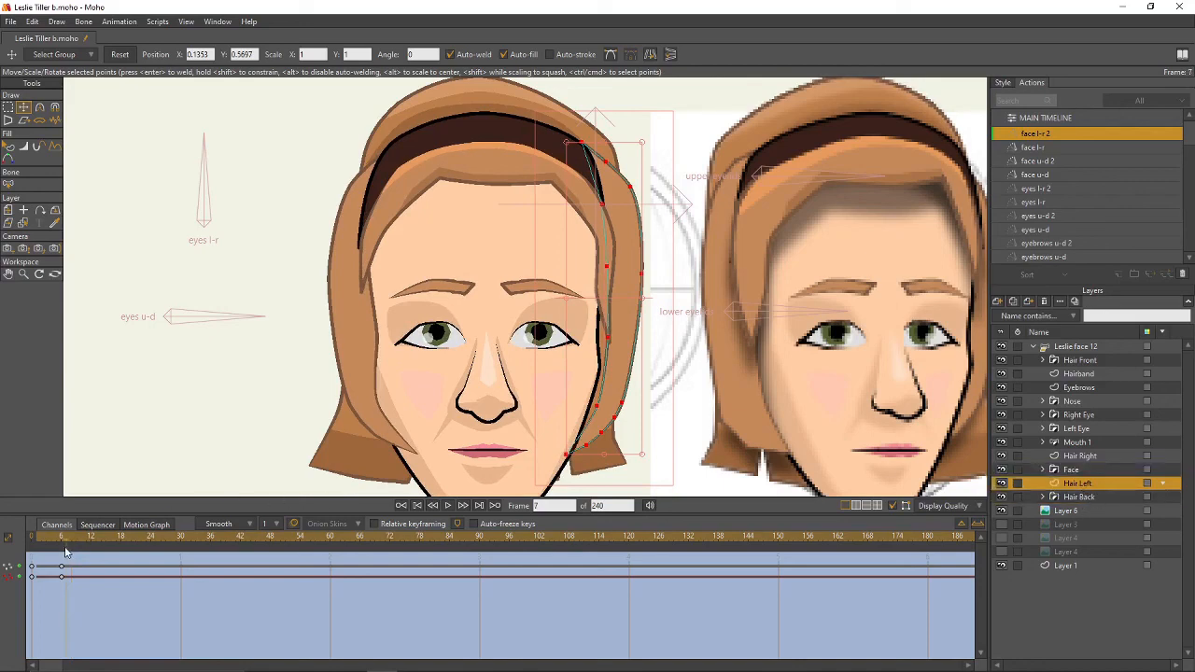
left_click_drag(69, 545, 180, 542)
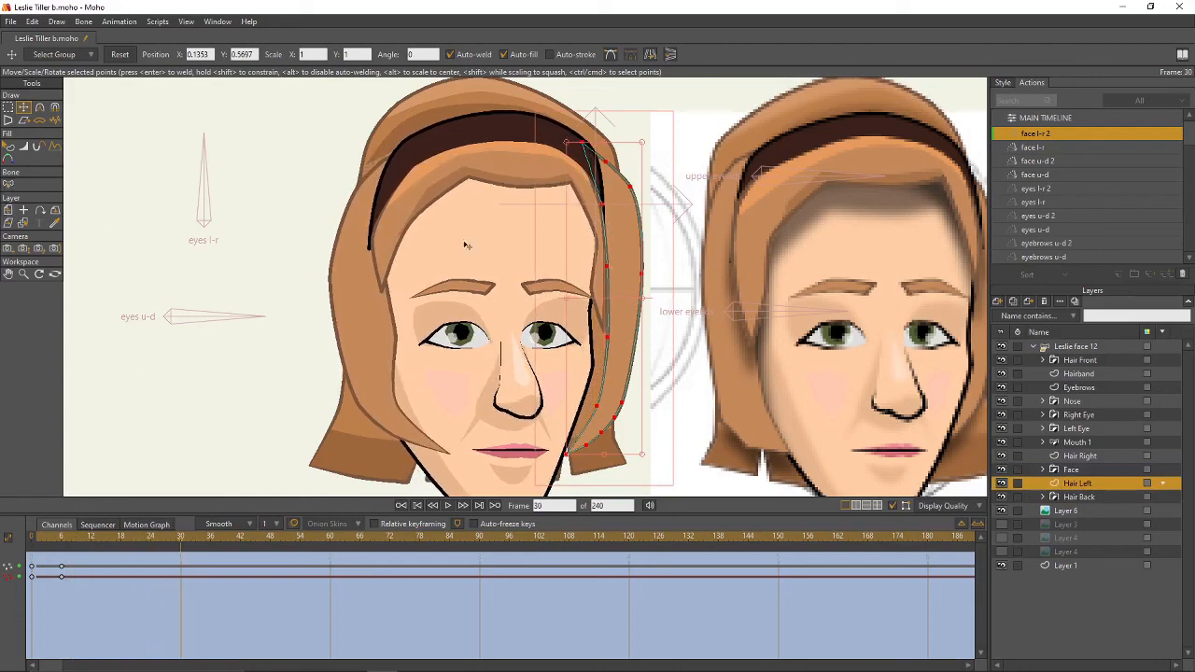
left_click_drag(617, 270, 561, 272)
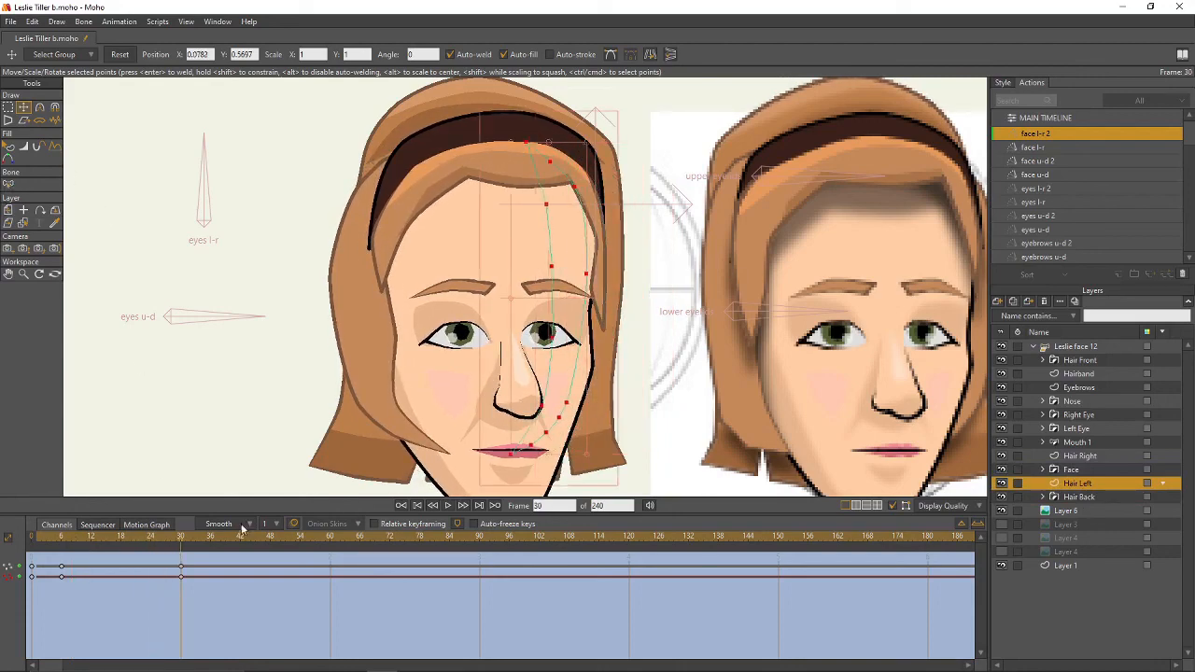
mouse_move(179, 543)
left_mouse_down()
mouse_move(127, 543)
mouse_move(181, 547)
left_mouse_up()
left_click_drag(580, 271, 607, 280)
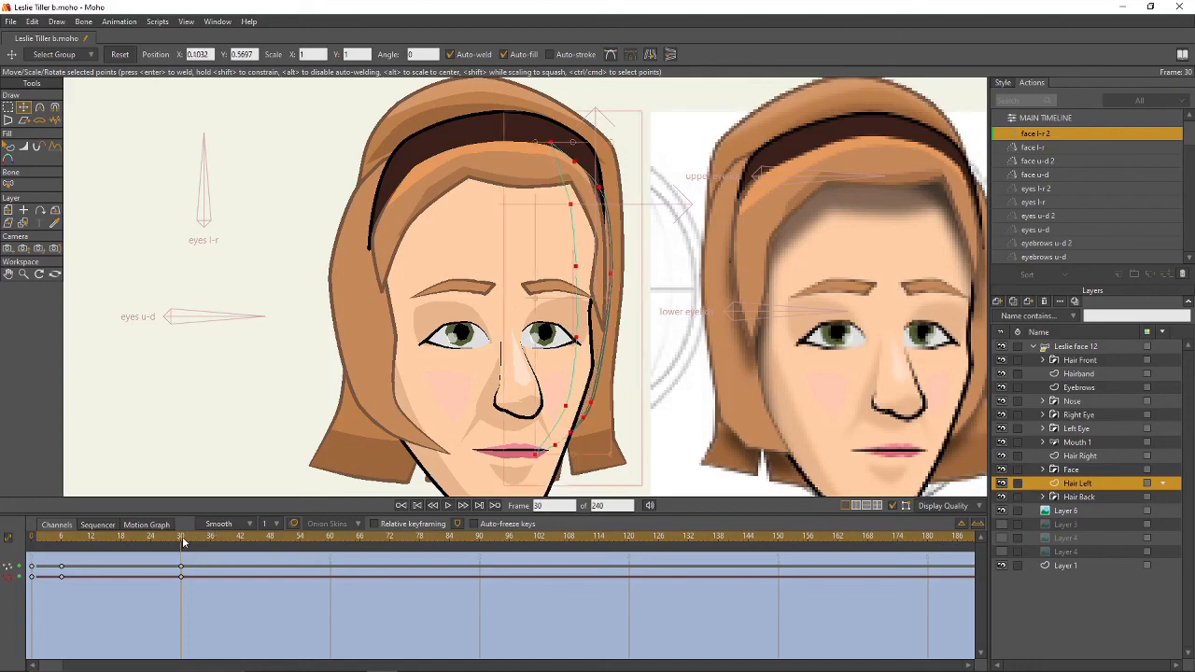
mouse_move(183, 541)
left_mouse_down()
mouse_move(7, 556)
mouse_move(181, 541)
left_mouse_up()
- Shift the whole Hair Back group slightly left with Transform Layer
left_click(1042, 497)
left_click(1088, 524)
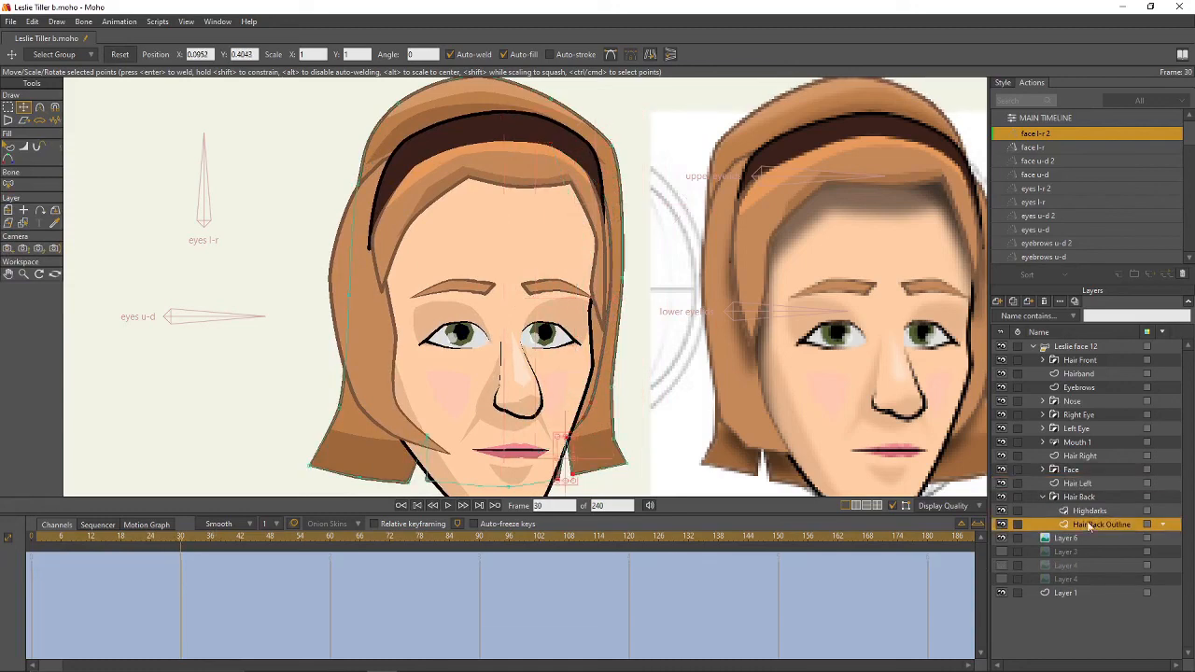
scroll(650, 336, "down", 2)
left_click_drag(632, 334, 674, 315)
scroll(673, 316, "up", 1)
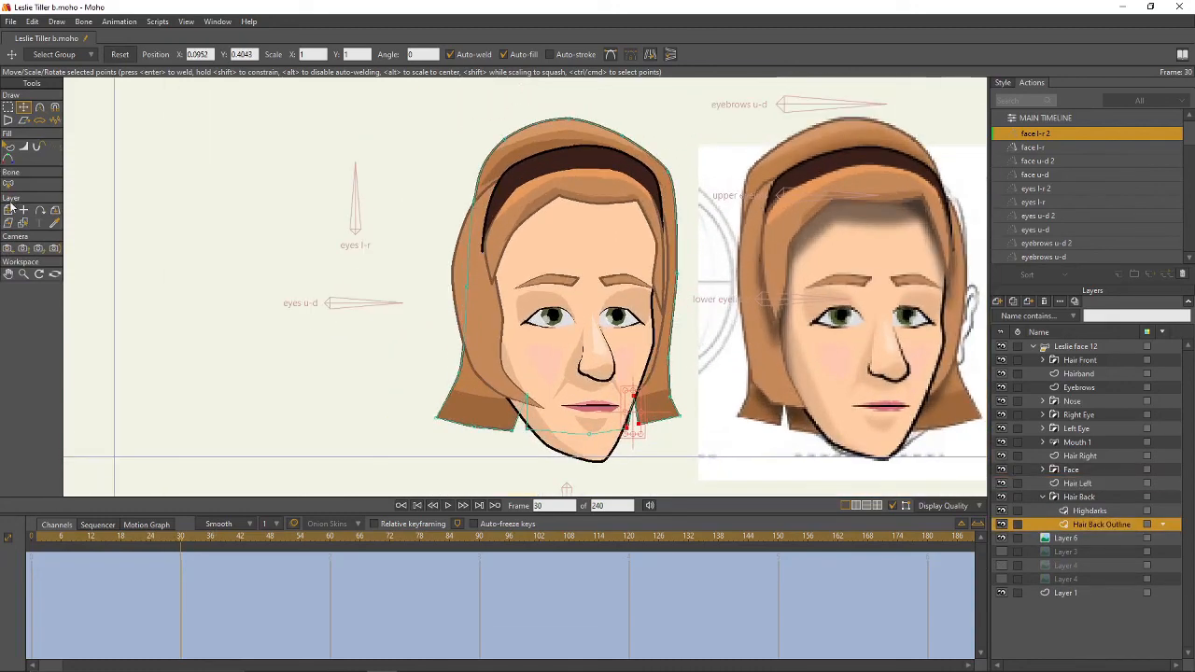
left_click(1077, 498)
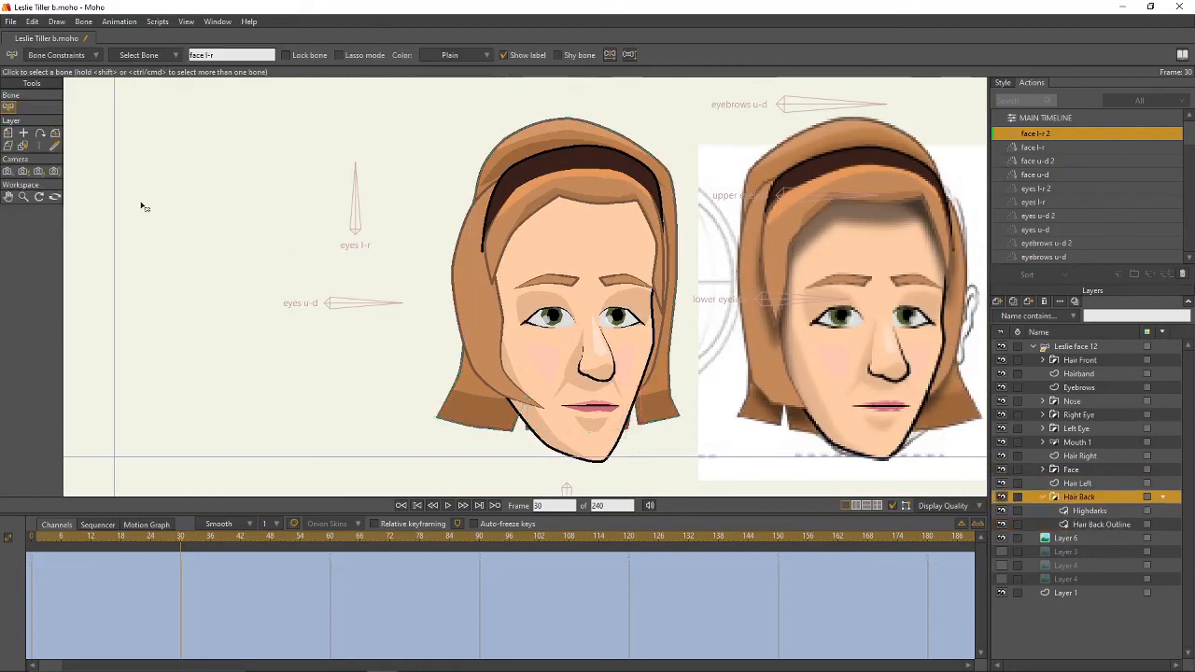
left_click(8, 133)
left_click_drag(580, 270, 559, 260)
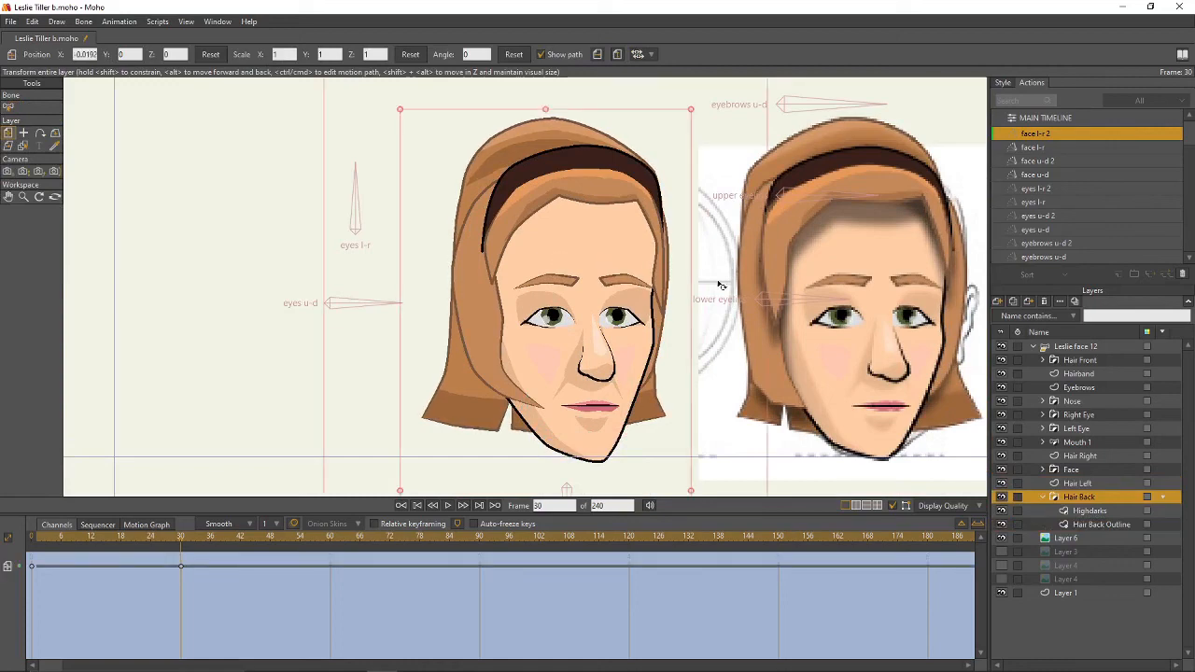
- Drag the Hair Back Outline's top rightward and its left-side and lower-left points outward
left_click(1092, 524)
key("g")
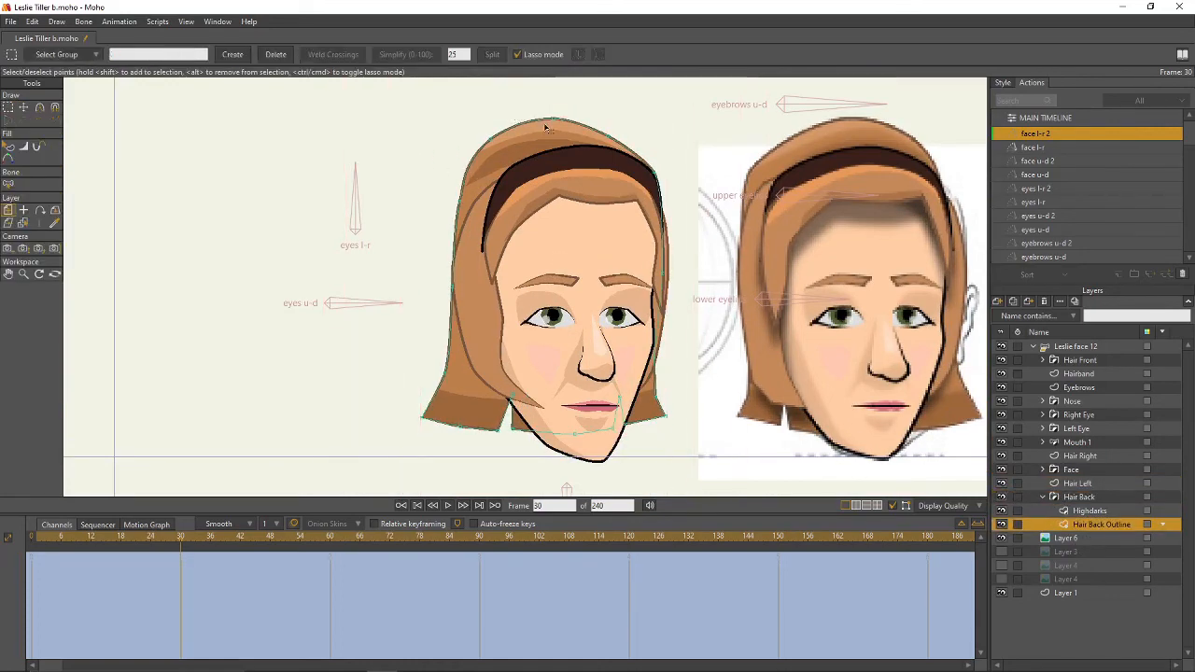
key("t")
left_click_drag(552, 120, 620, 130)
left_click_drag(491, 140, 481, 140)
left_click_drag(461, 204, 443, 204)
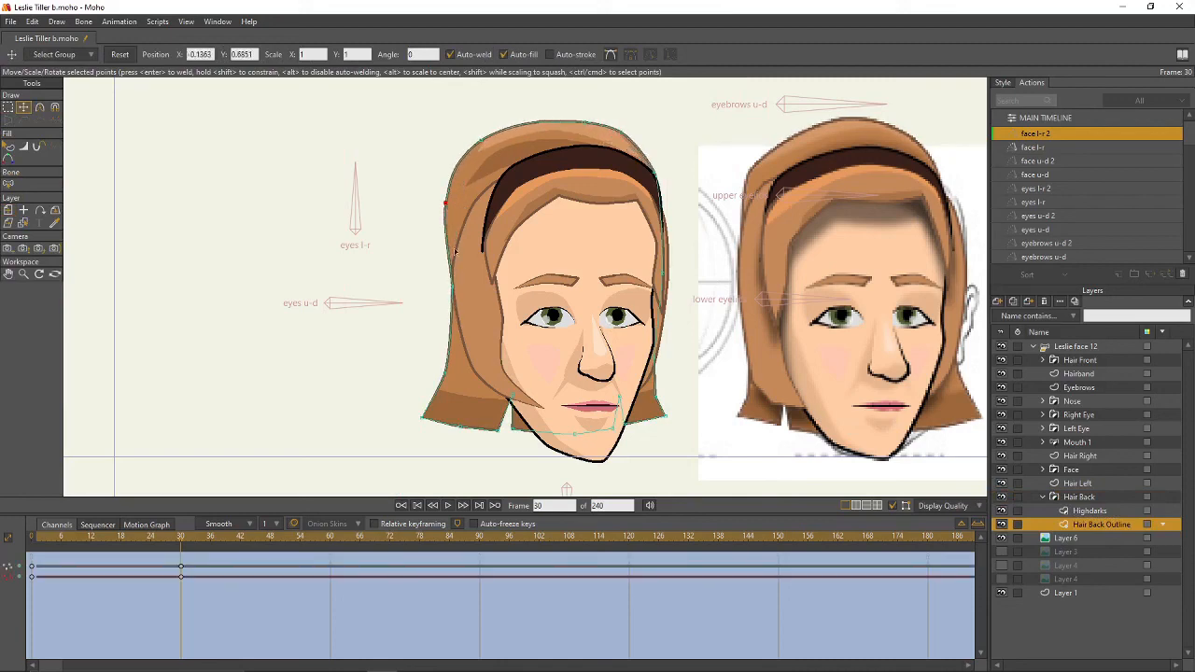
left_click_drag(453, 286, 438, 284)
left_click_drag(448, 369, 430, 375)
mouse_move(423, 418)
left_mouse_down()
mouse_move(441, 425)
mouse_move(521, 384)
mouse_move(483, 390)
mouse_move(494, 409)
left_mouse_up()
key("g")
key("t")
key("g")
mouse_move(572, 401)
left_mouse_down()
mouse_move(624, 440)
mouse_move(621, 380)
mouse_move(573, 400)
mouse_move(632, 460)
mouse_move(633, 386)
left_mouse_up()
- Pull the upper-left Highdarks point up and adjust the upper-right point to reshape the shading
key("t")
key("g")
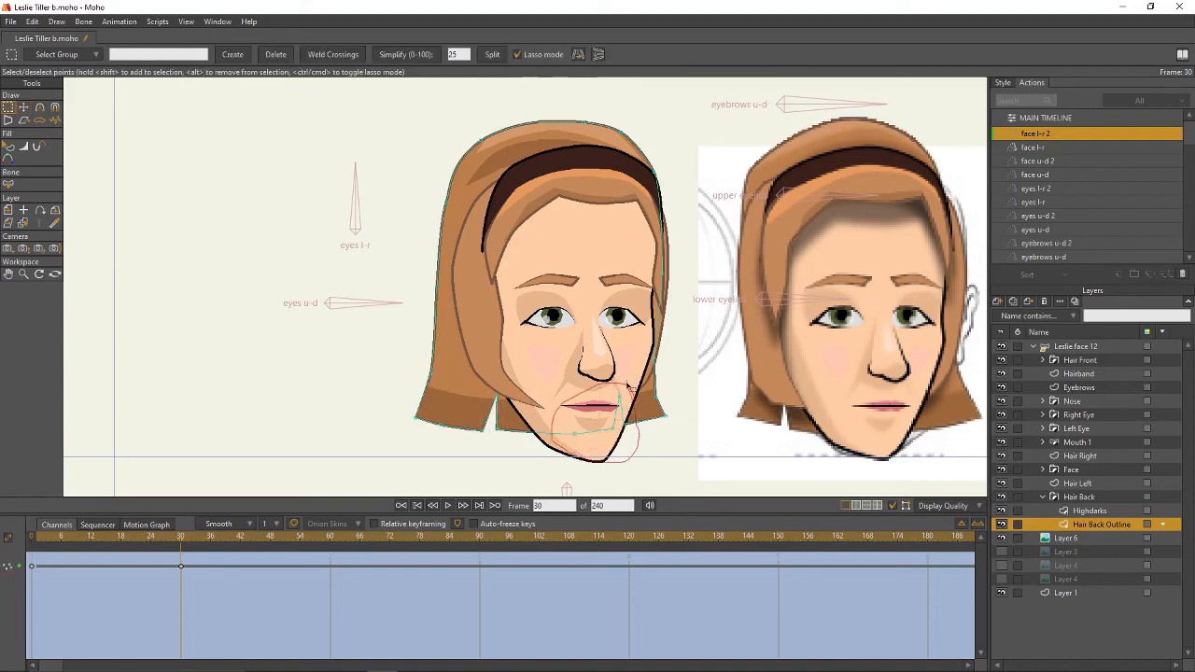
key("t")
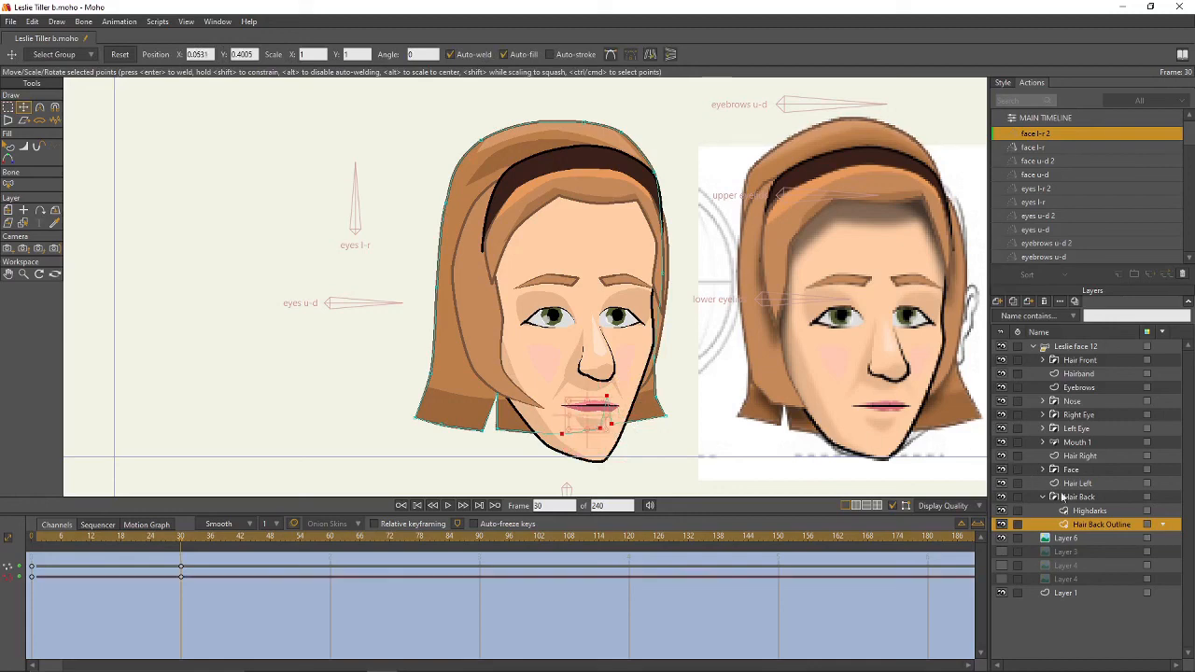
left_click(1088, 511)
key("g")
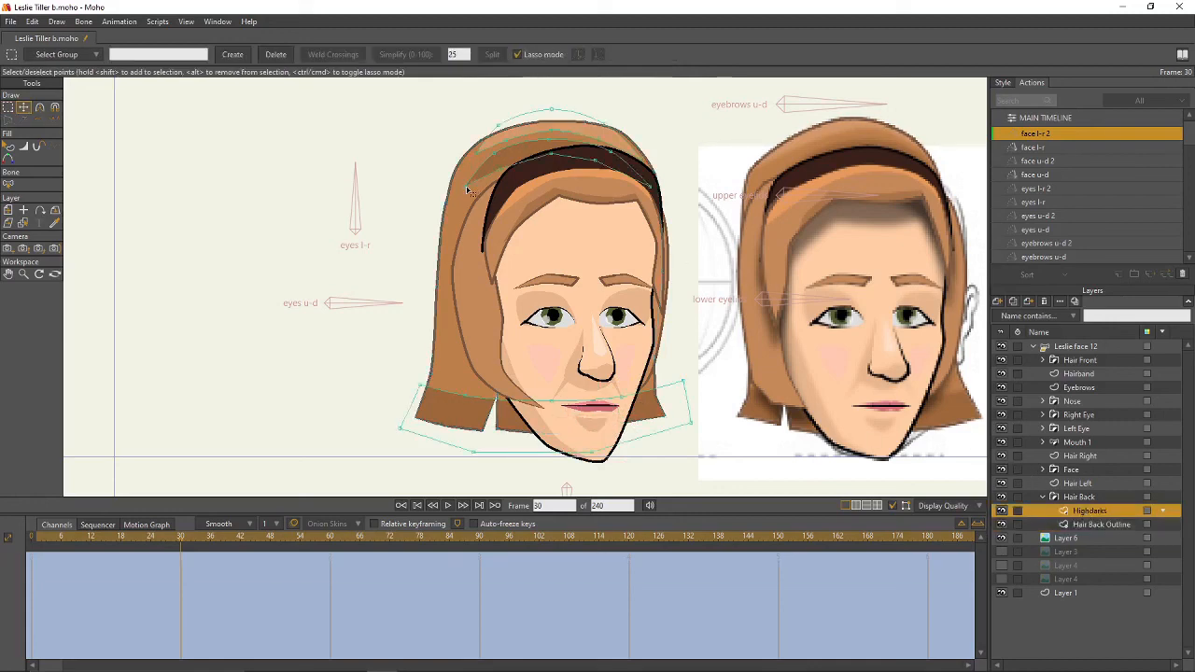
key("t")
left_click(464, 187)
left_click_drag(466, 191, 475, 123)
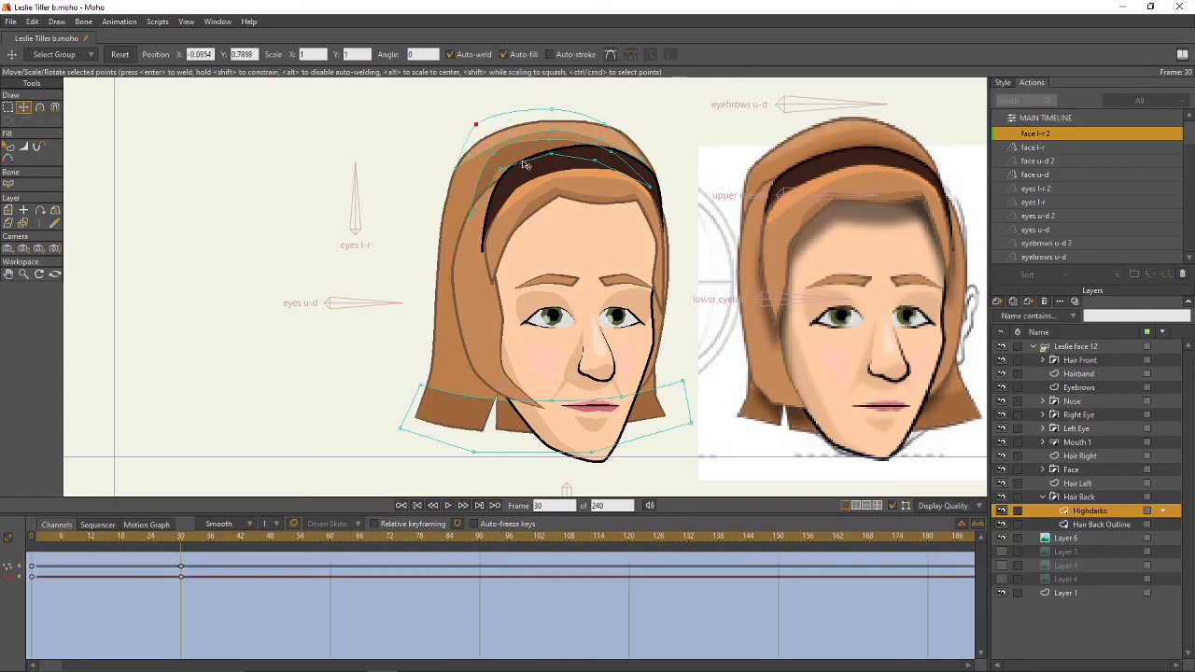
left_click(505, 174)
left_click(598, 138)
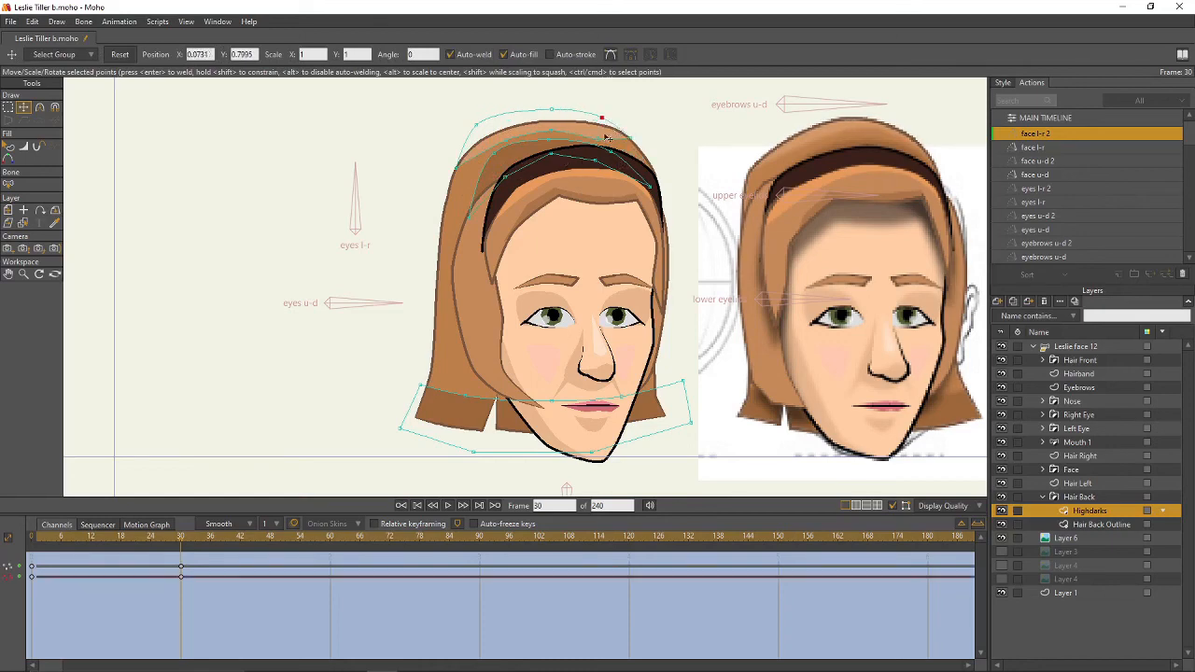
mouse_move(603, 142)
left_mouse_down()
mouse_move(614, 168)
mouse_move(523, 152)
mouse_move(598, 143)
left_mouse_up()
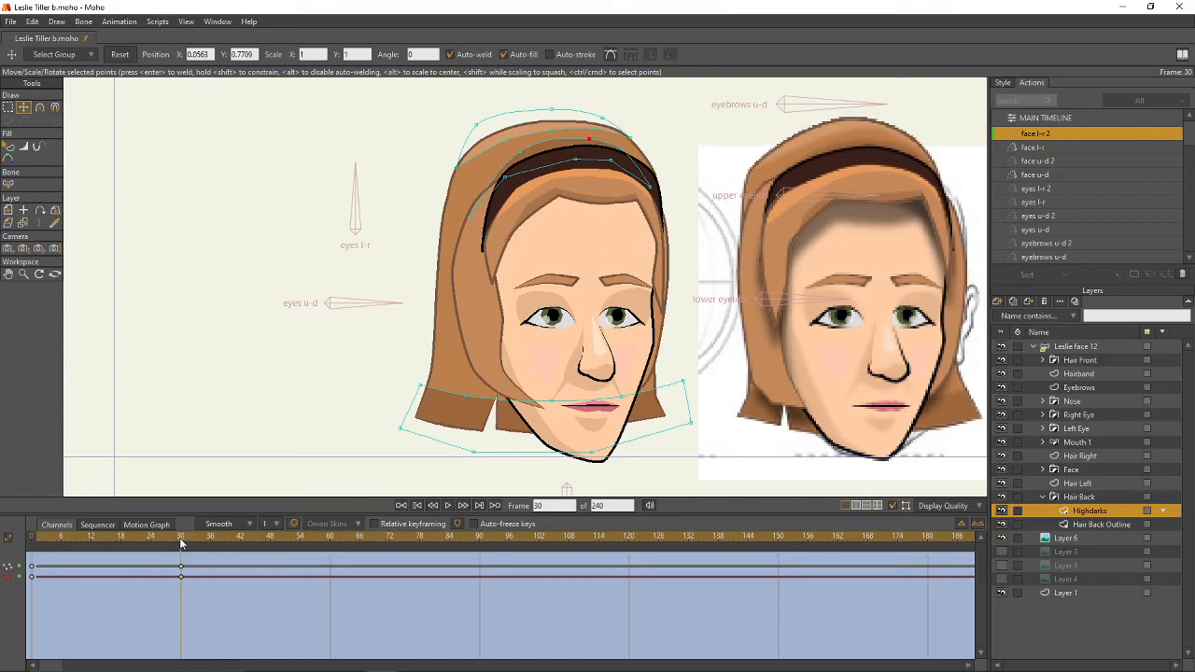
- Move the Hair Back Outline's upper-left point down-left and nudge the matching Highdarks point left
mouse_move(181, 544)
left_mouse_down()
mouse_move(65, 546)
mouse_move(181, 546)
left_mouse_up()
left_click(1083, 526)
left_click(682, 363)
left_click_drag(455, 174, 431, 214)
left_click(1085, 511)
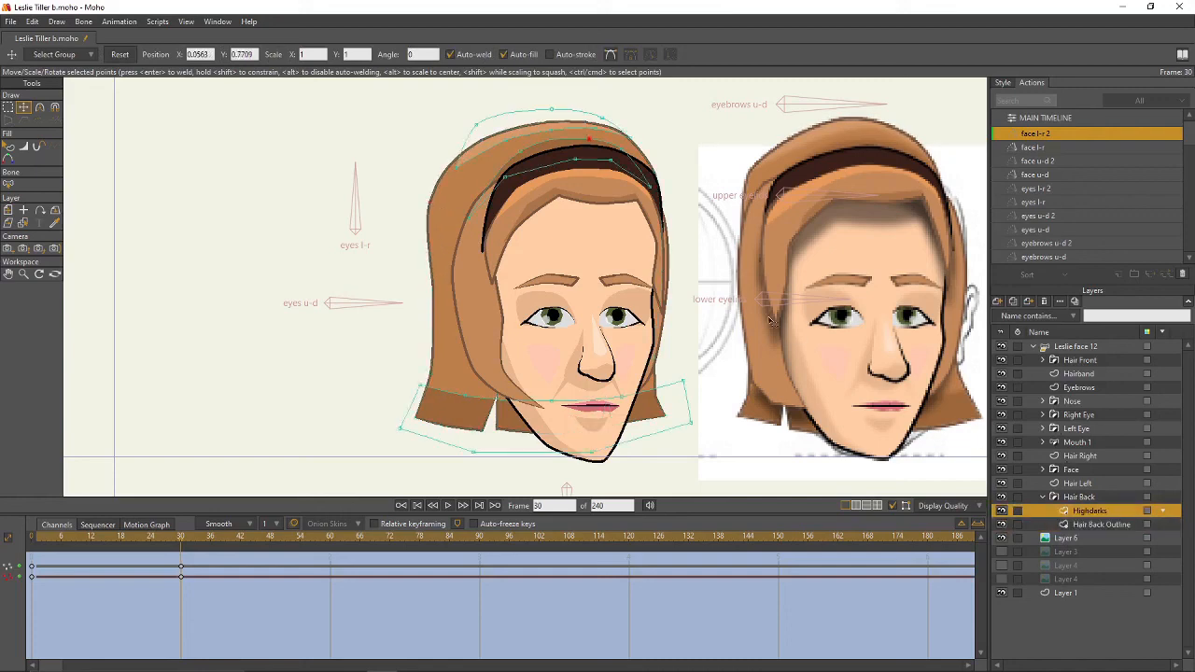
key("g")
left_click_drag(456, 169, 446, 167)
scroll(646, 192, "down", 3)
left_click_drag(681, 213, 587, 244)
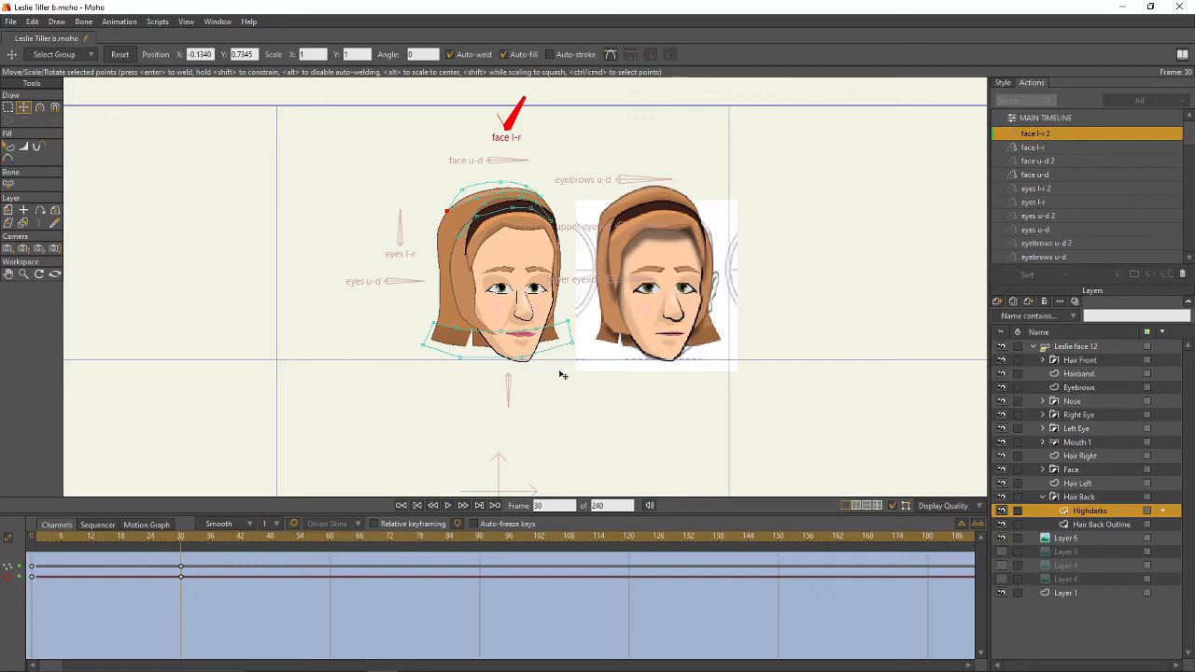
left_click(10, 22)
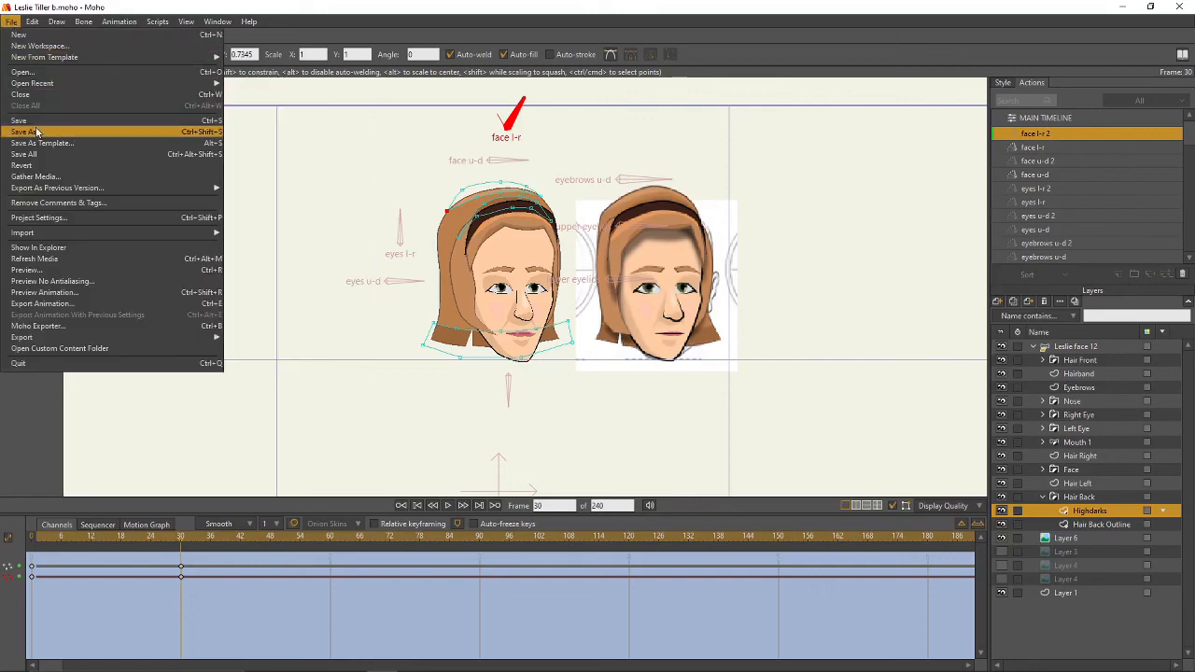
left_click(12, 22)
left_click(12, 23)
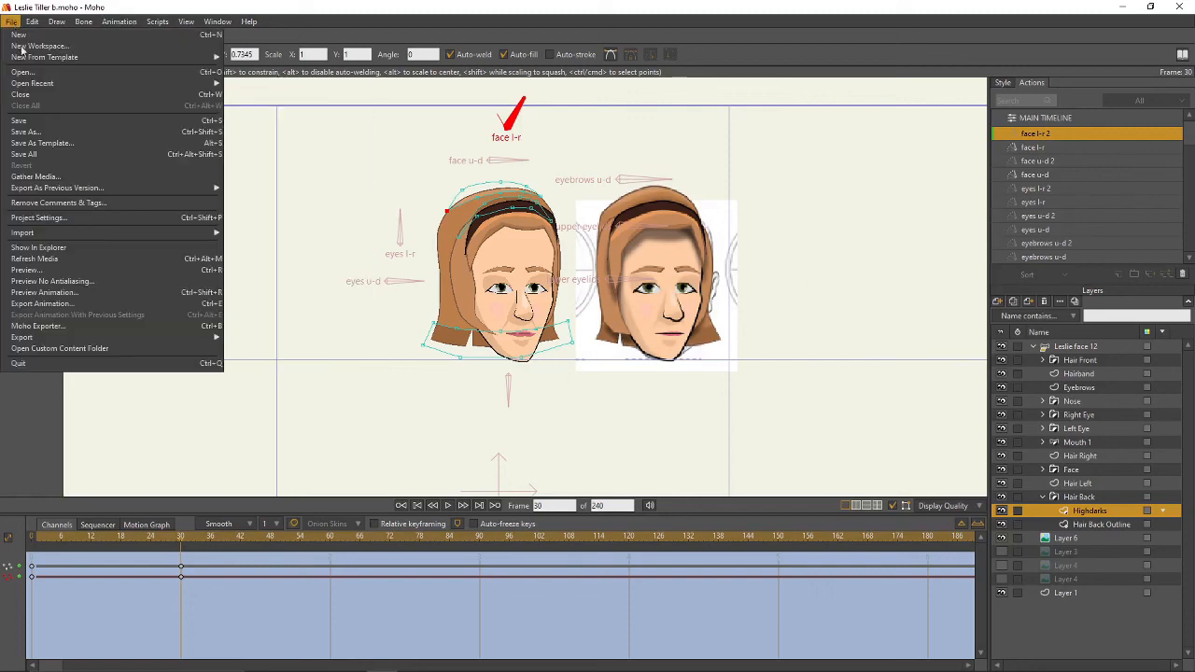
left_click(44, 128)
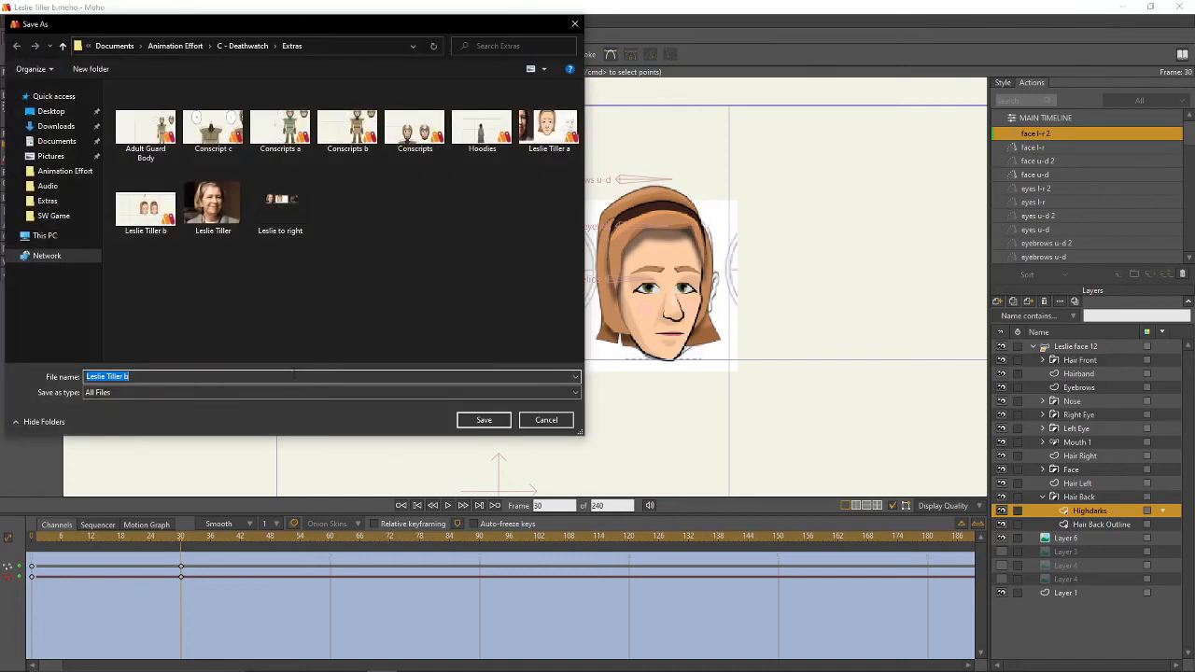
left_click(295, 374)
key("BackSpace")
type("c")
key("Return")
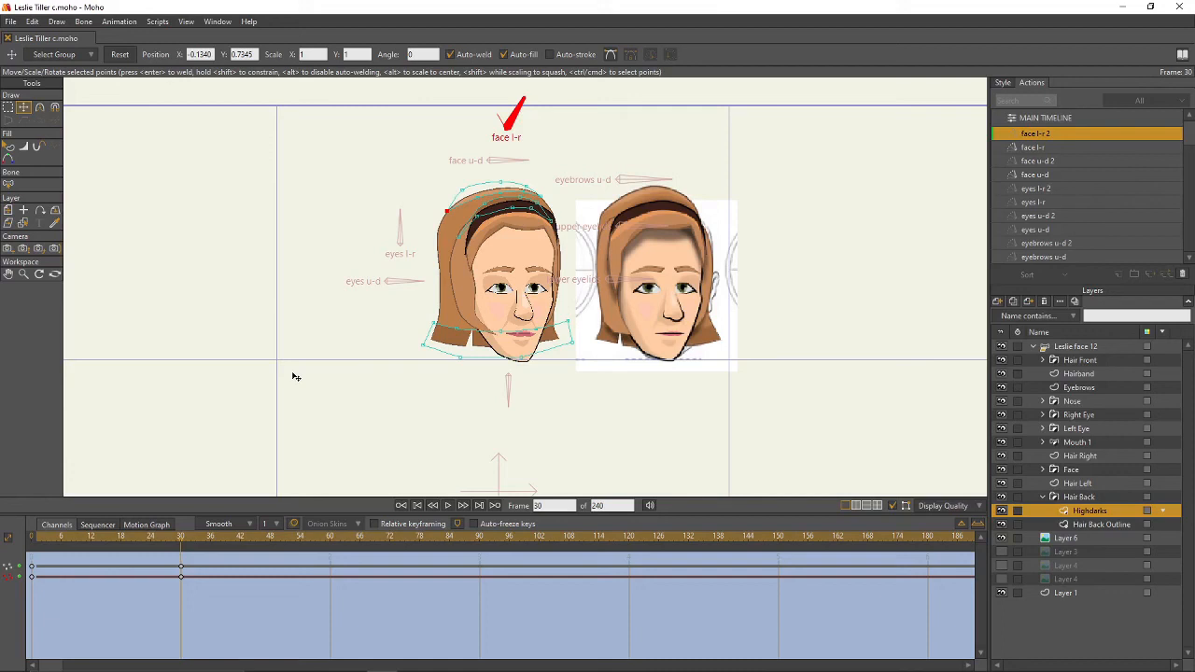
- On the main timeline, drag the Leslie face 12 bones to turn and tilt the face and move eyes, eyelids and eyebrows
left_click(1068, 349)
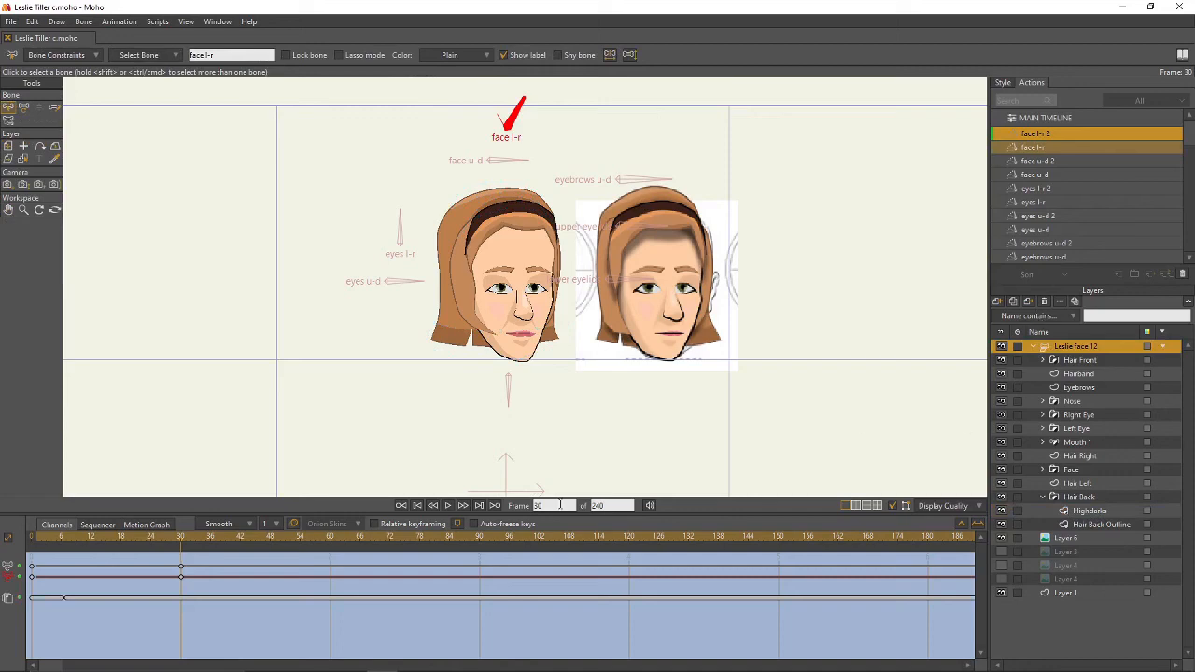
left_click(1044, 117)
scroll(573, 238, "up", 3)
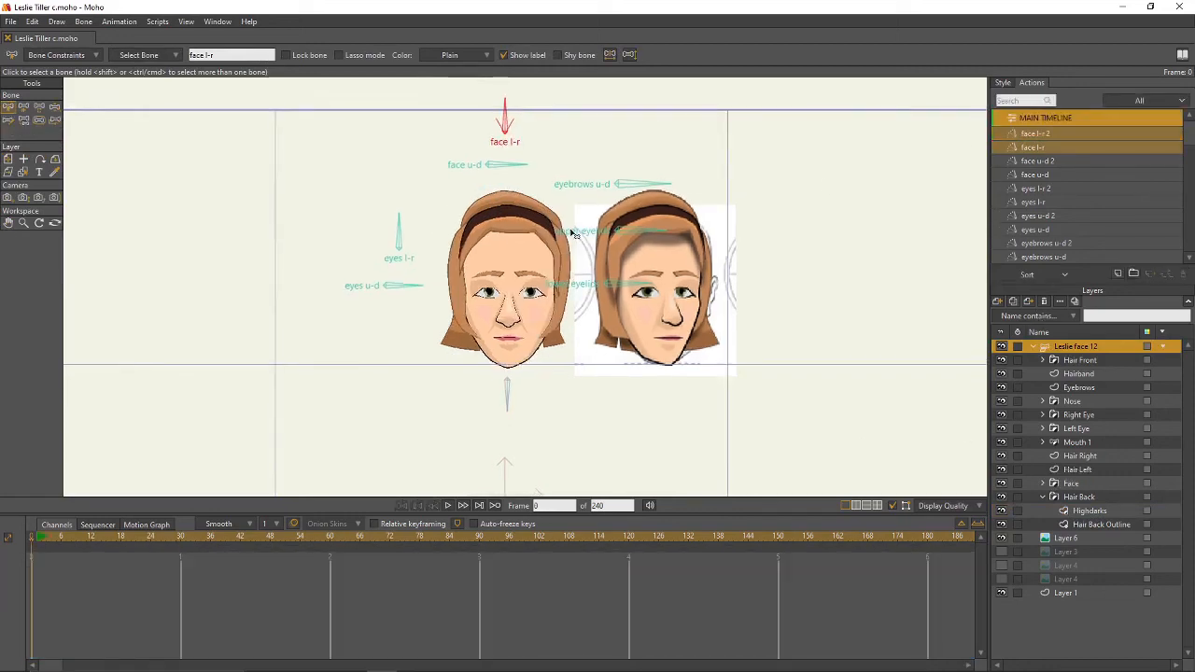
left_click(55, 107)
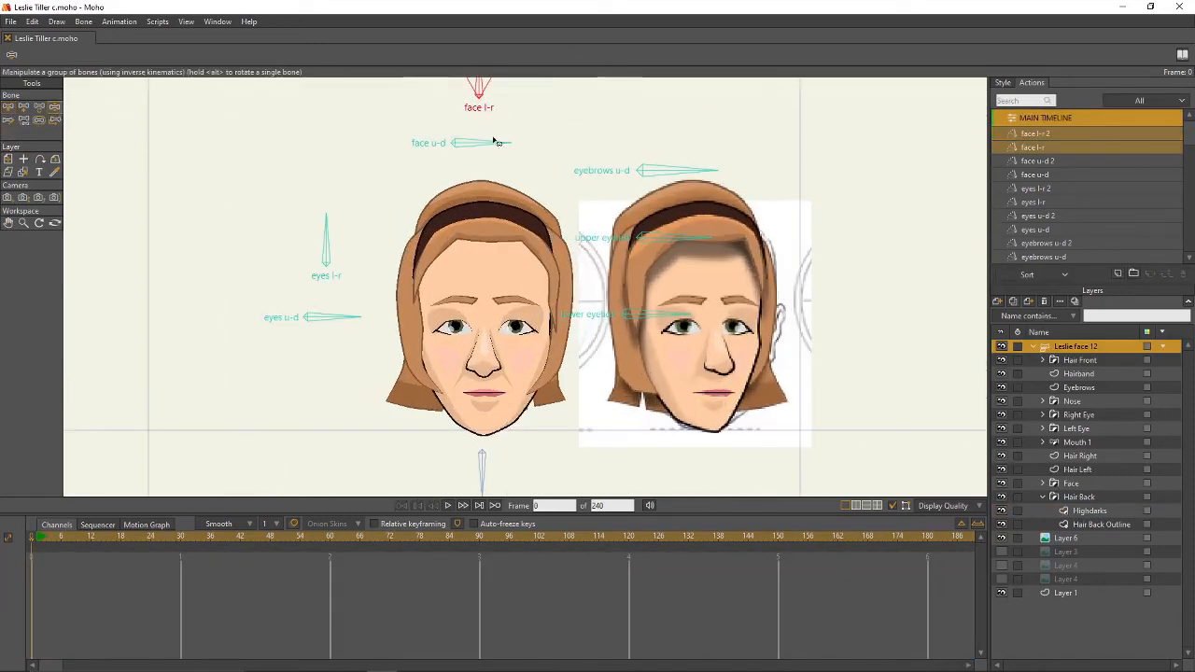
left_click_drag(497, 140, 536, 155)
scroll(536, 155, "down", 1)
left_click_drag(524, 105, 529, 106)
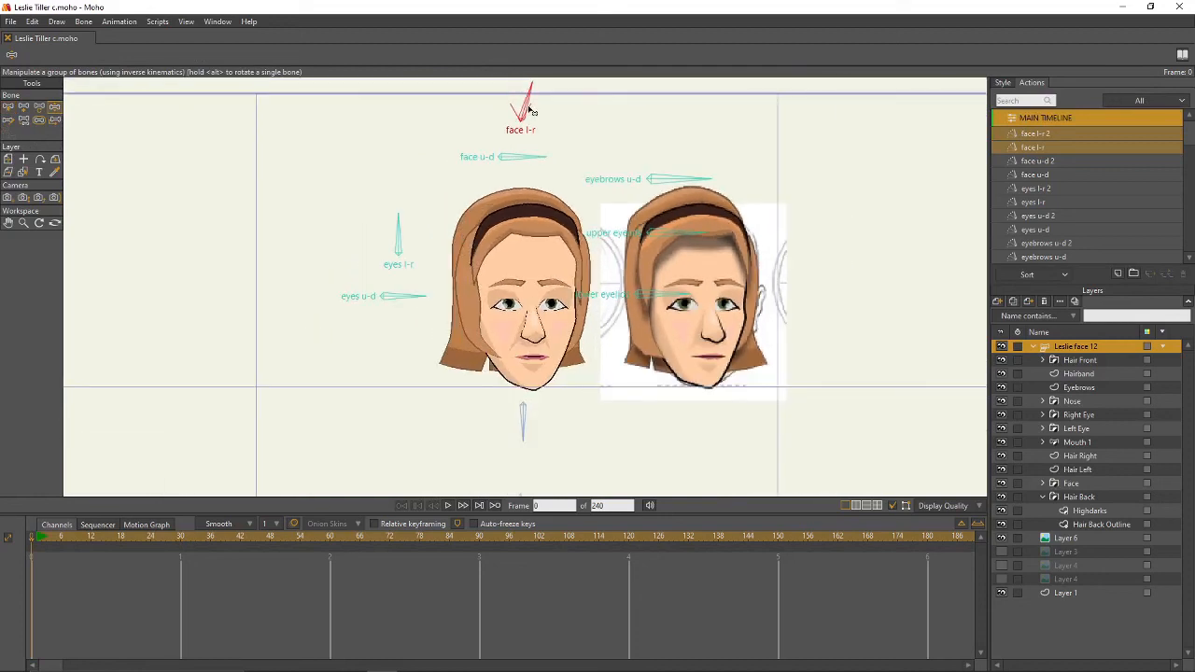
left_click_drag(547, 157, 548, 173)
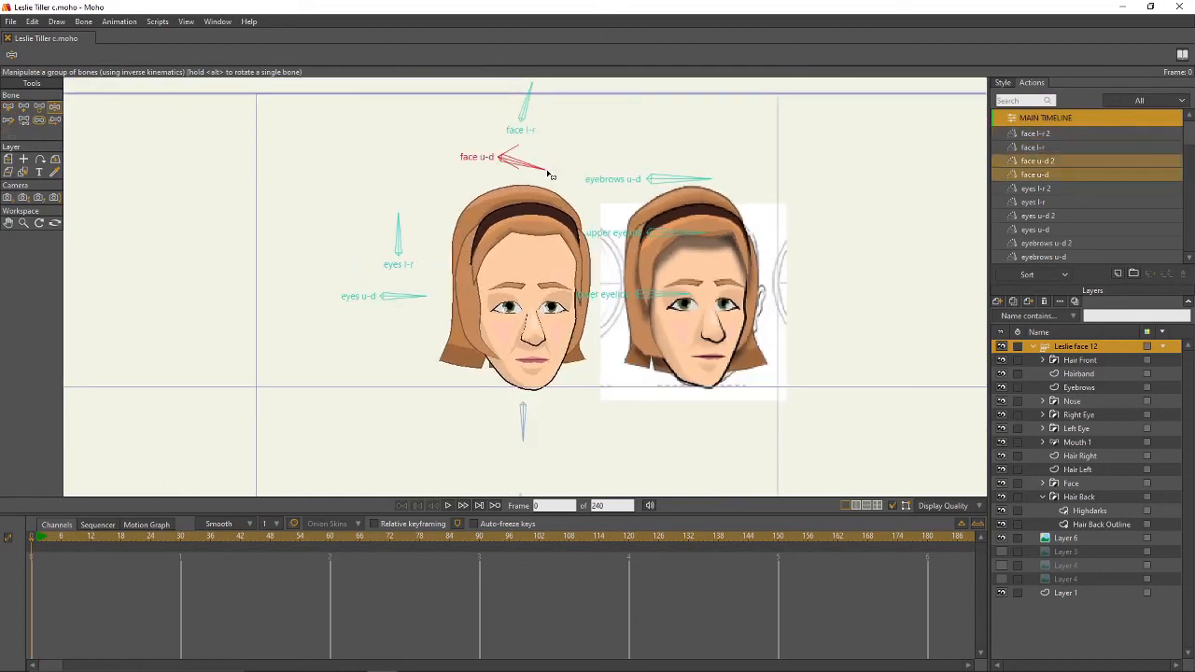
left_click_drag(409, 302, 412, 312)
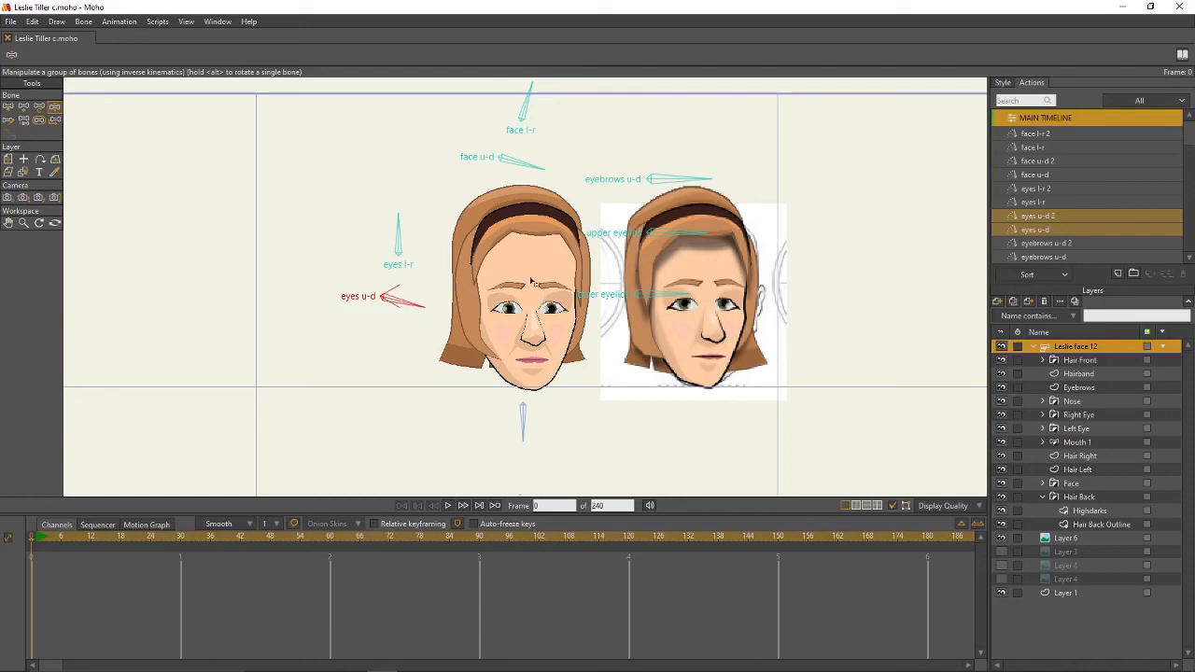
left_click_drag(680, 230, 681, 232)
left_click_drag(686, 186, 692, 178)
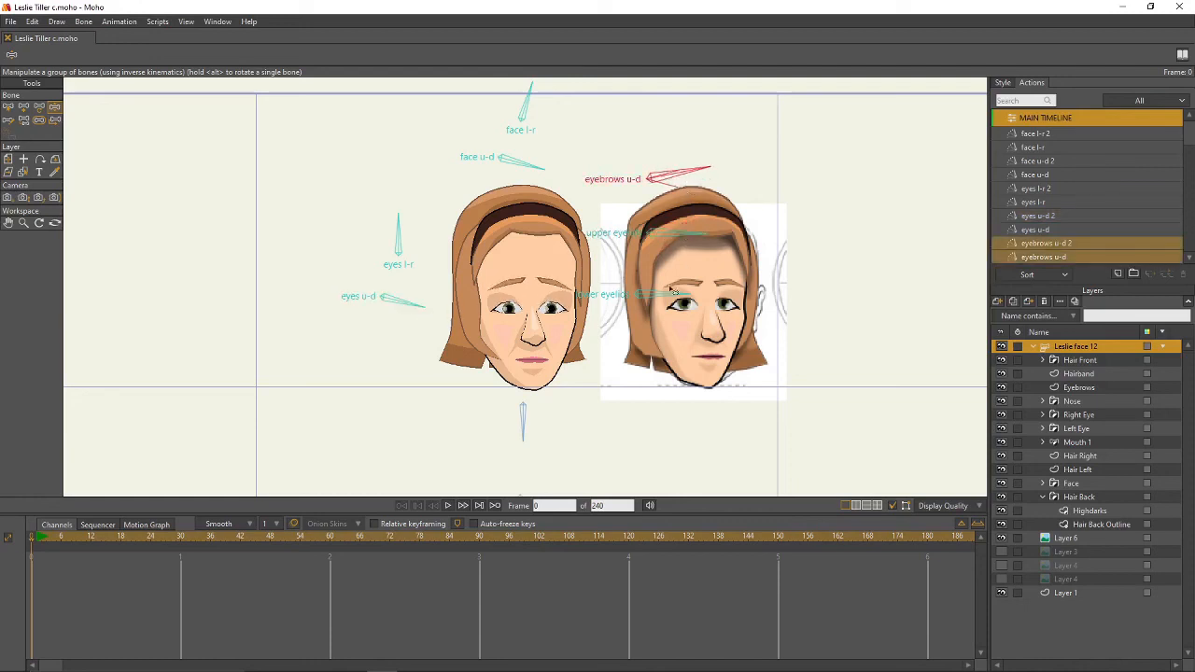
- Test the Mouth 1 bones by pulling both mouth corners down and lowering the lower lip
left_click(1078, 443)
scroll(539, 357, "up", 3)
left_click_drag(540, 357, 522, 331)
left_click_drag(605, 360, 607, 368)
left_click_drag(484, 354, 481, 361)
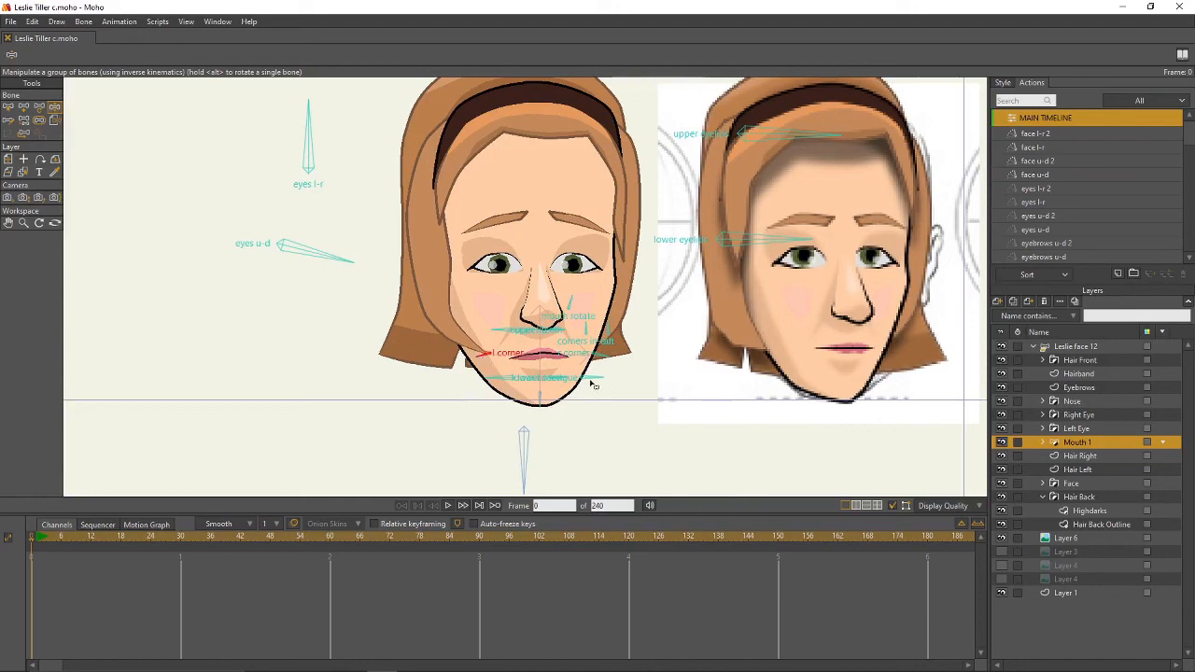
scroll(591, 383, "up", 2)
left_click_drag(538, 379, 535, 383)
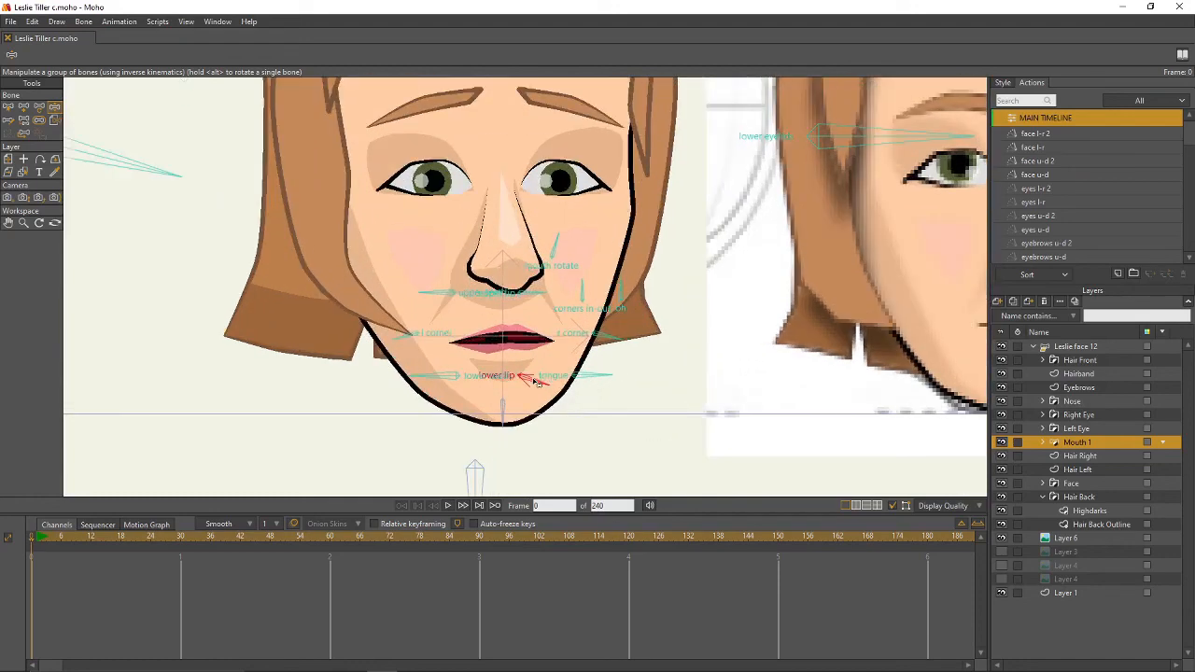
scroll(597, 392, "down", 4)
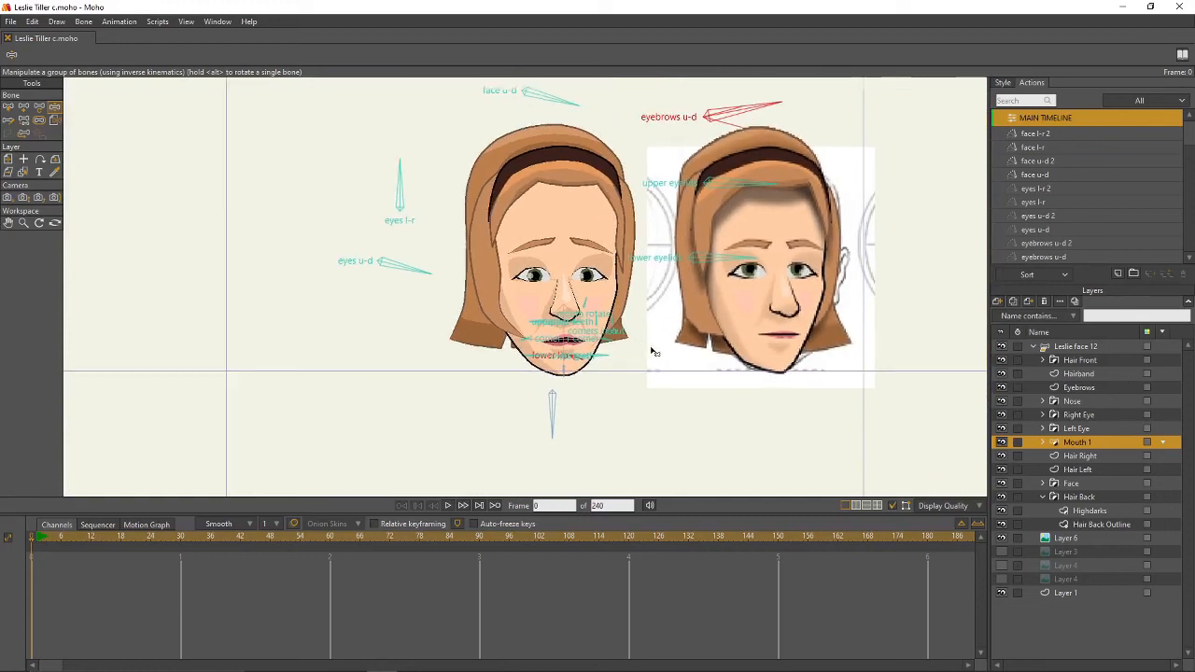
- Revert the rig to its saved neutral pose from the File menu
left_click(1100, 345)
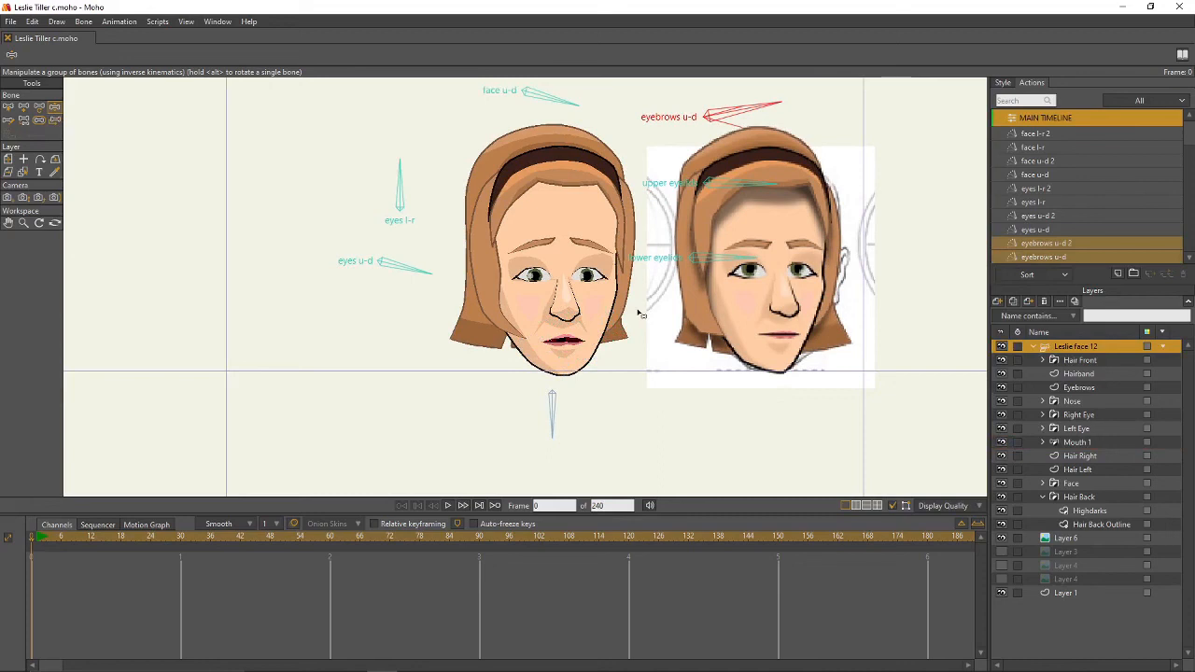
left_click(10, 22)
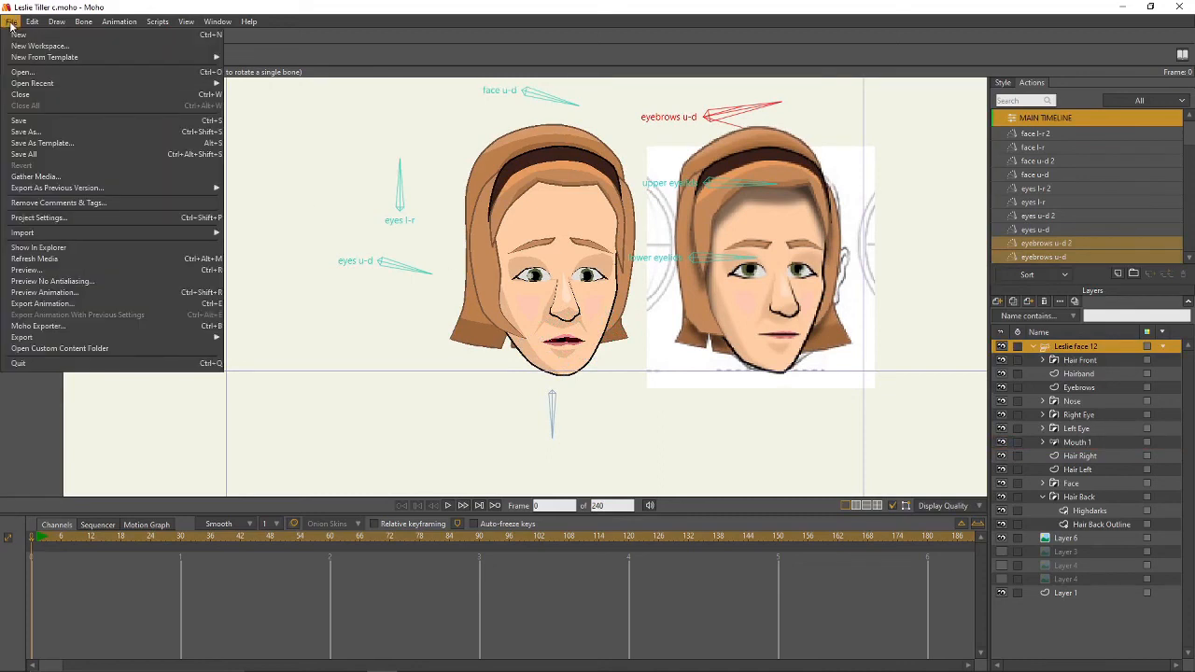
left_click(47, 122)
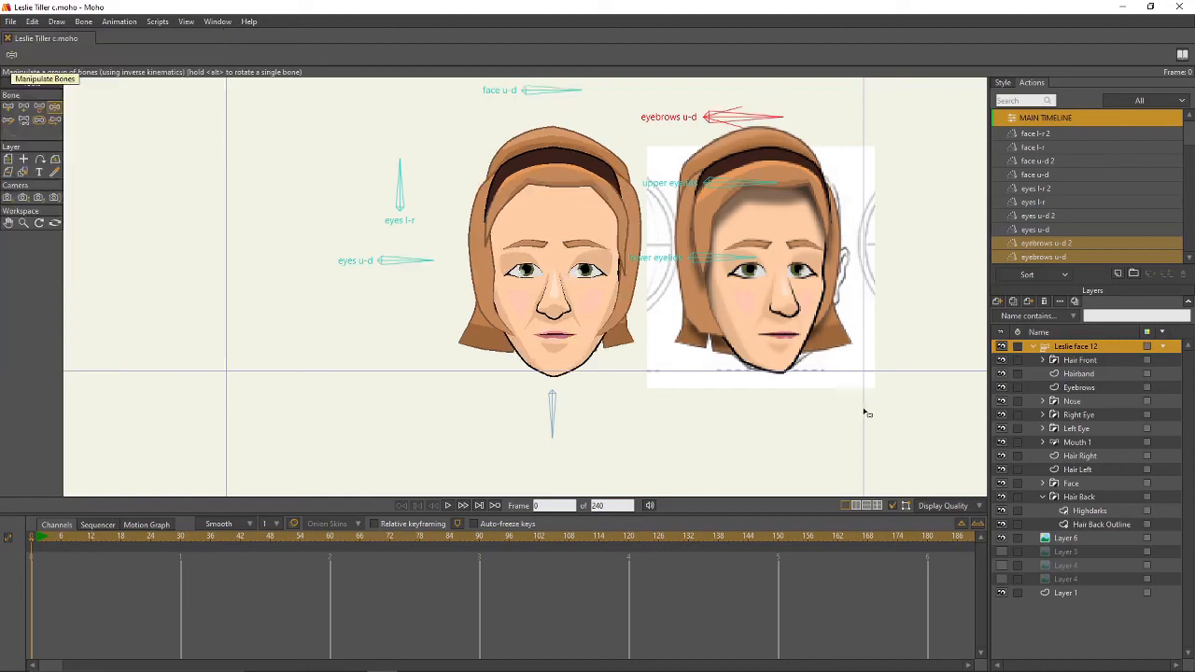
scroll(769, 386, "down", 5)
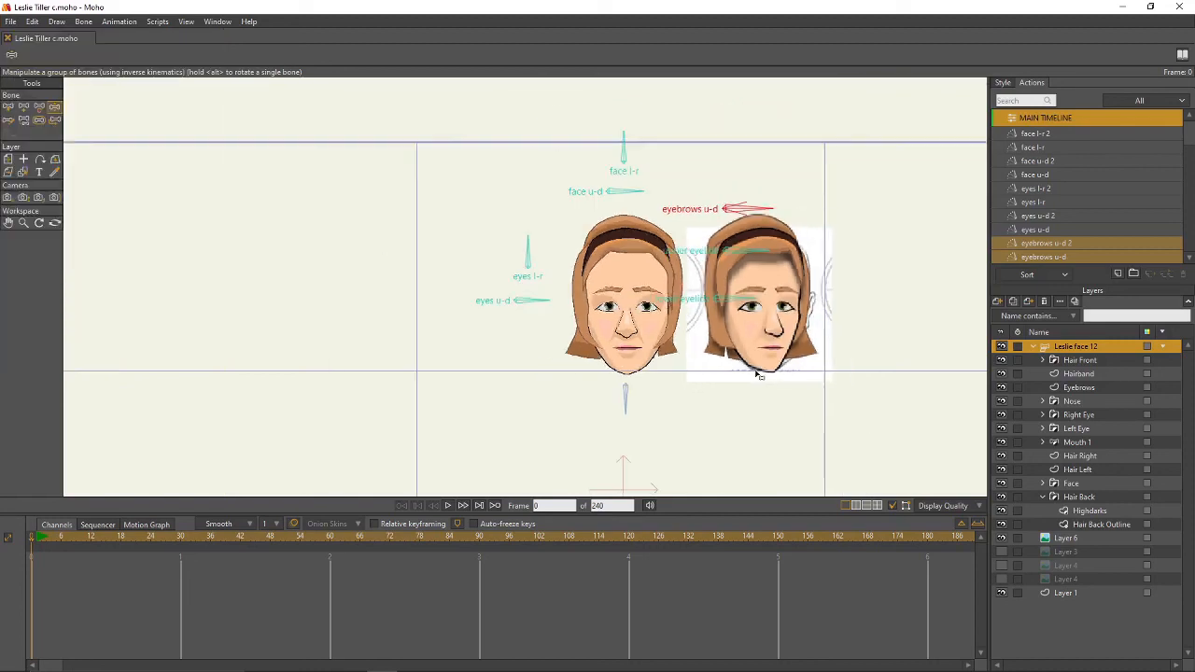